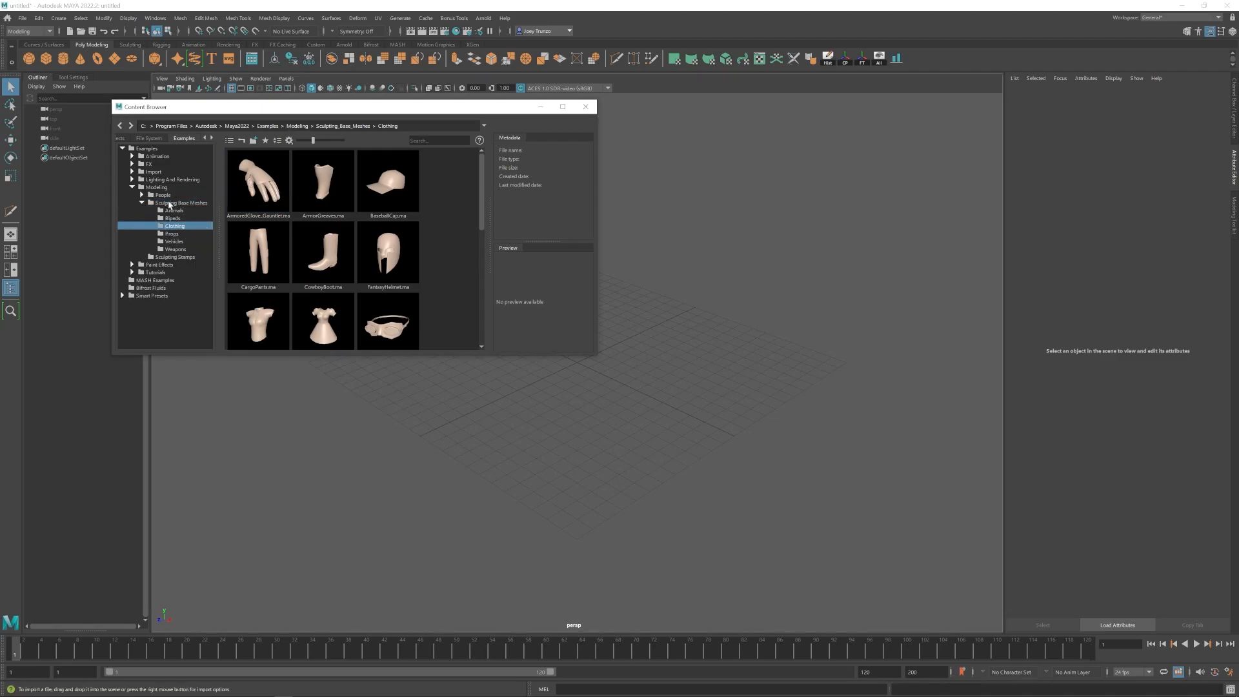
Import ArmoredGlove_Gauntlet.ma from the Clothing sculpting base meshes into the scene and close the Content Browser.
double_click(168, 203)
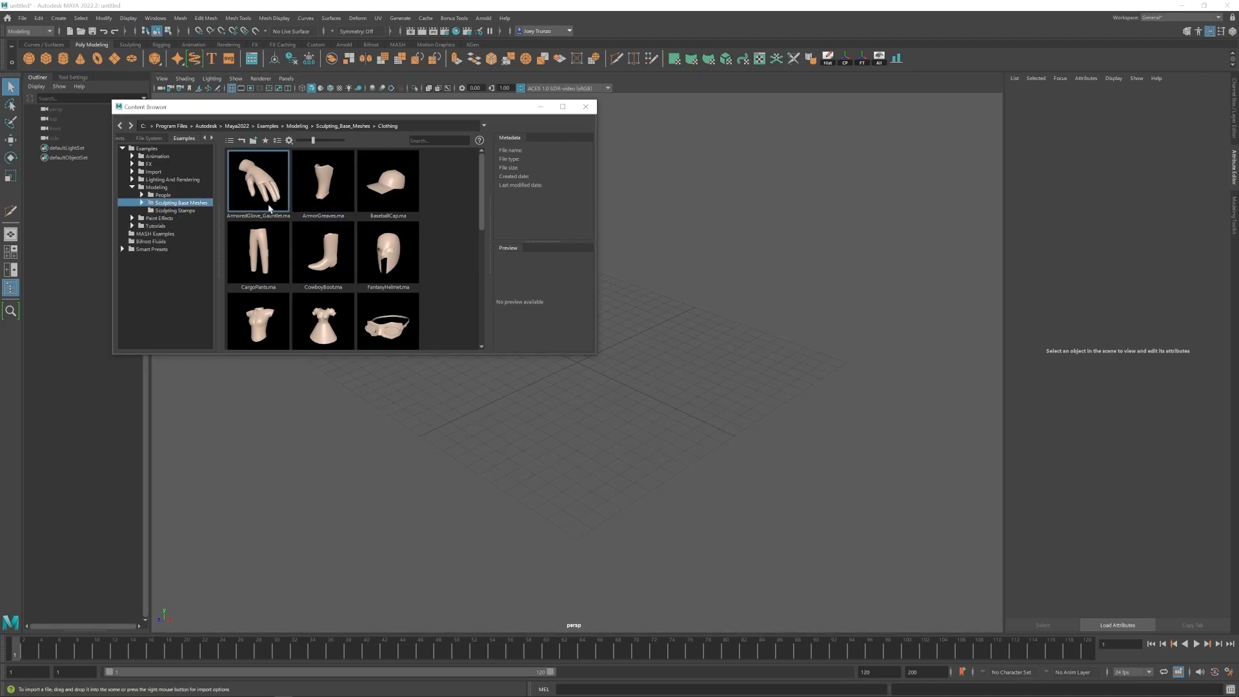
left_click(250, 181)
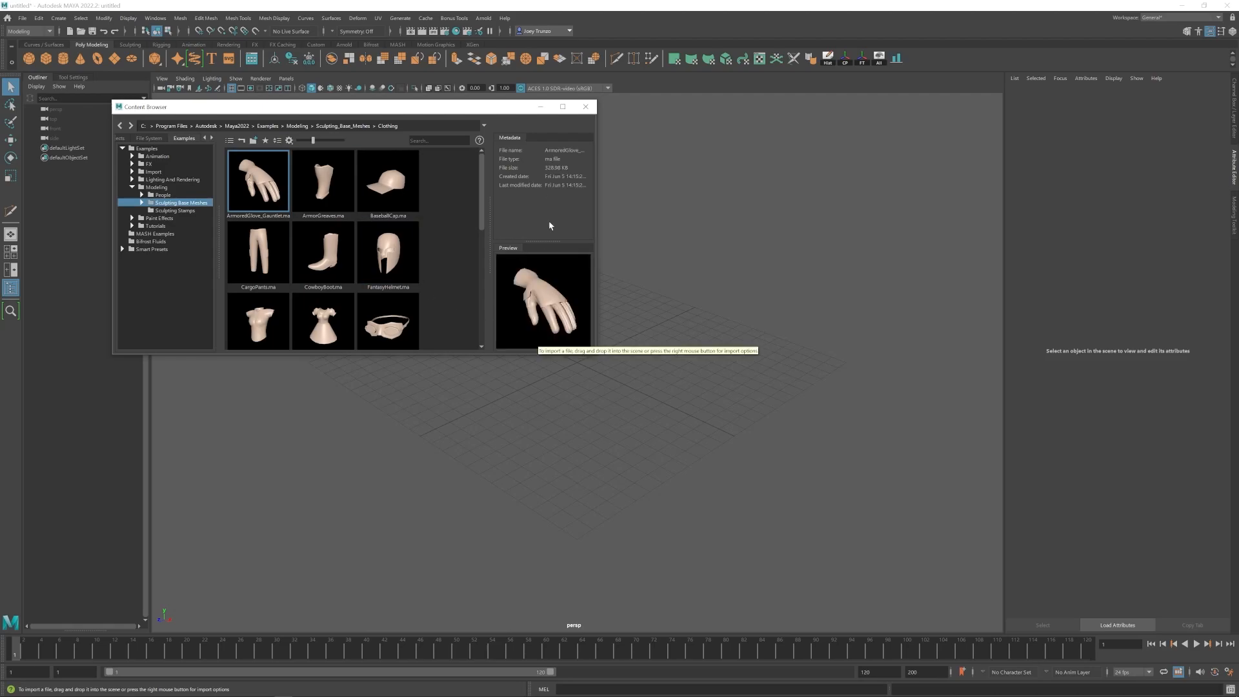
double_click(253, 174)
left_click(585, 107)
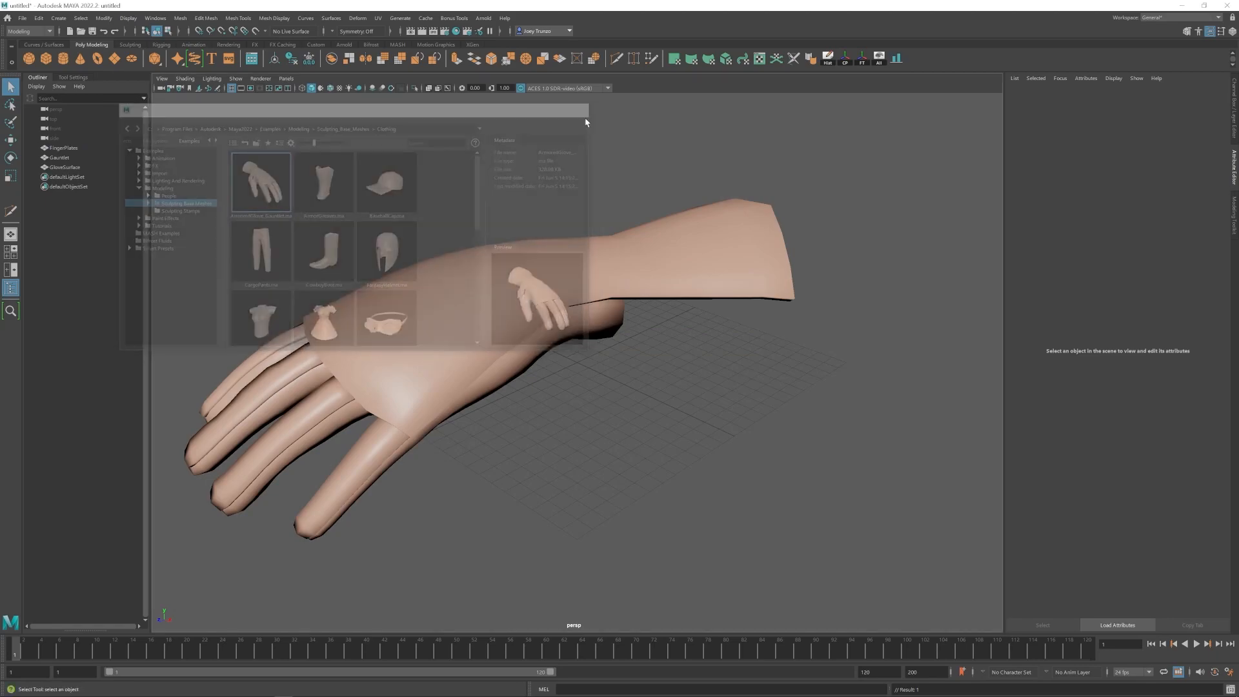
Delete the FingerPlates mesh from the imported glove.
mouse_move(600, 415)
left_mouse_down("alt")
mouse_move(512, 395)
mouse_move(567, 367)
mouse_move(609, 394)
mouse_move(568, 409)
mouse_move(582, 430)
left_mouse_up("alt")
left_click(550, 431)
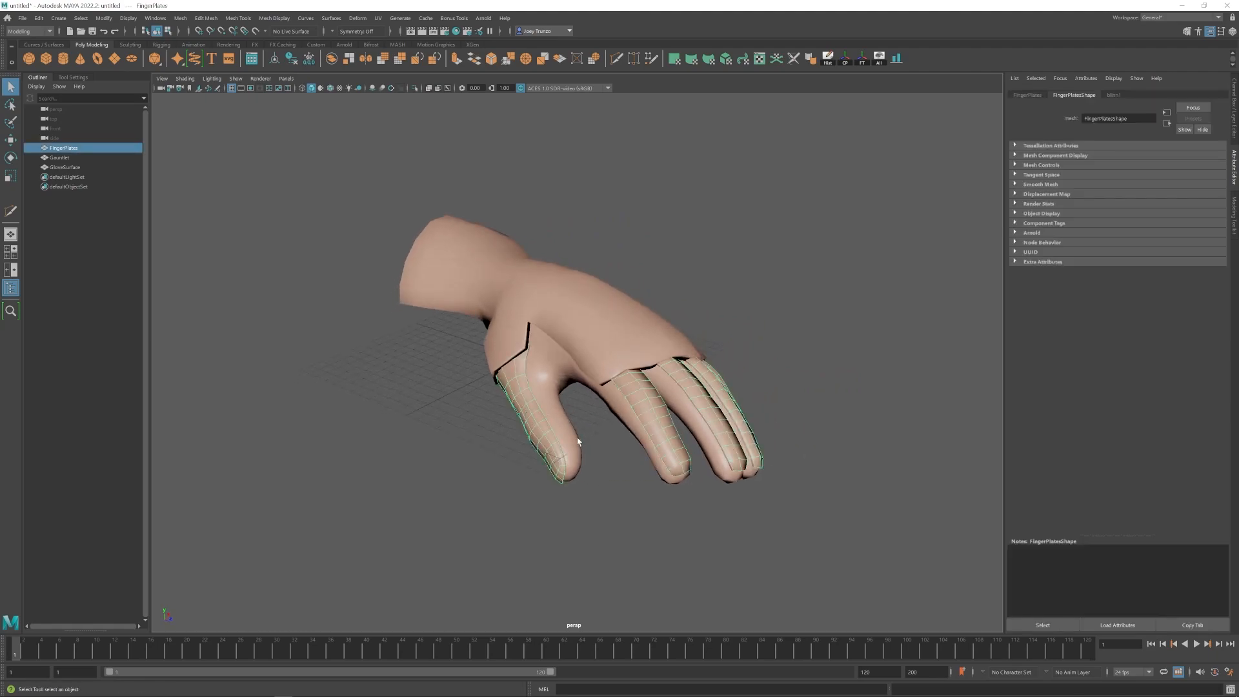
key("Delete")
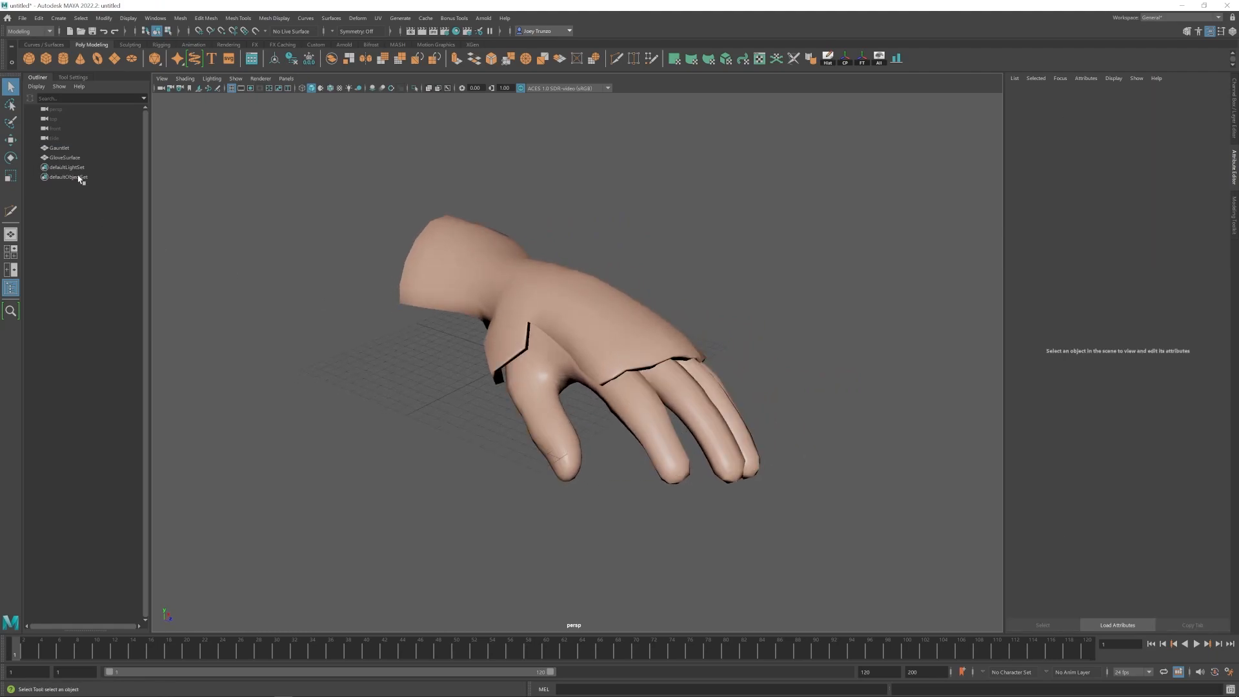
Delete the faces of the Gauntlet mesh covering the forearm and wrist, keeping the plate over the back of the hand.
left_click(584, 335)
left_click_drag(585, 335, 607, 361, "alt")
left_click_drag(539, 315, 484, 312, "alt")
right_click_drag(564, 157, 565, 184)
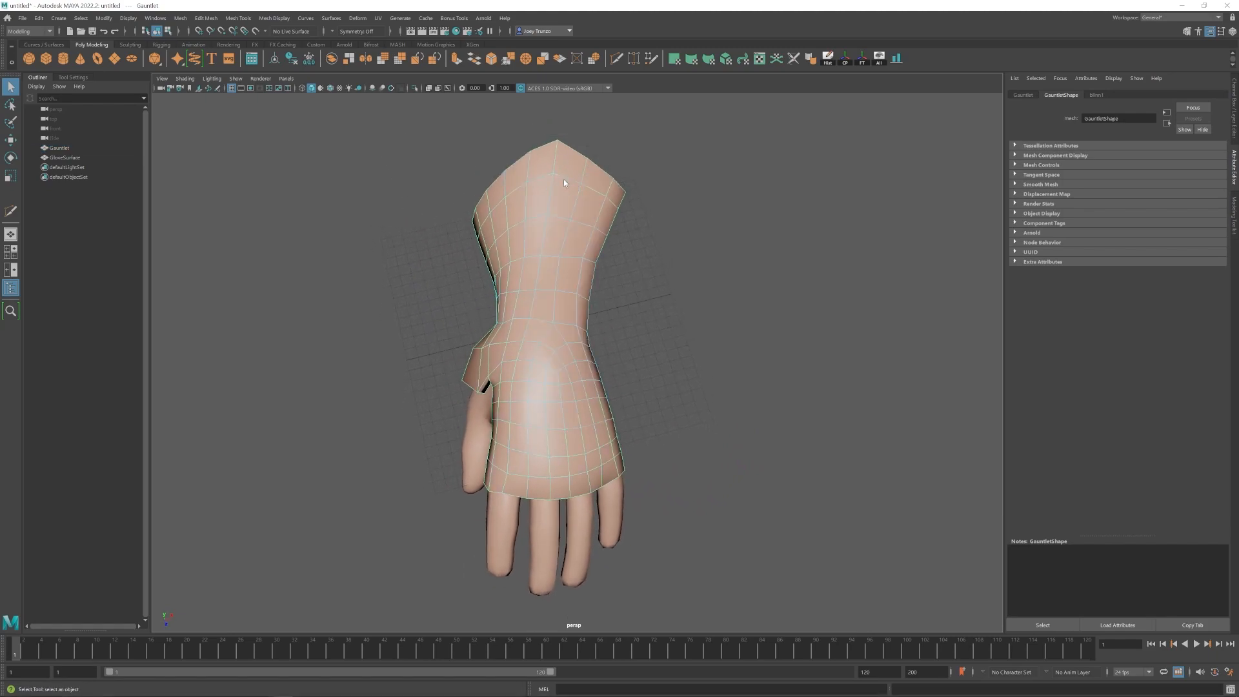
left_click_drag(407, 114, 740, 347)
left_click_drag(735, 405, 737, 398)
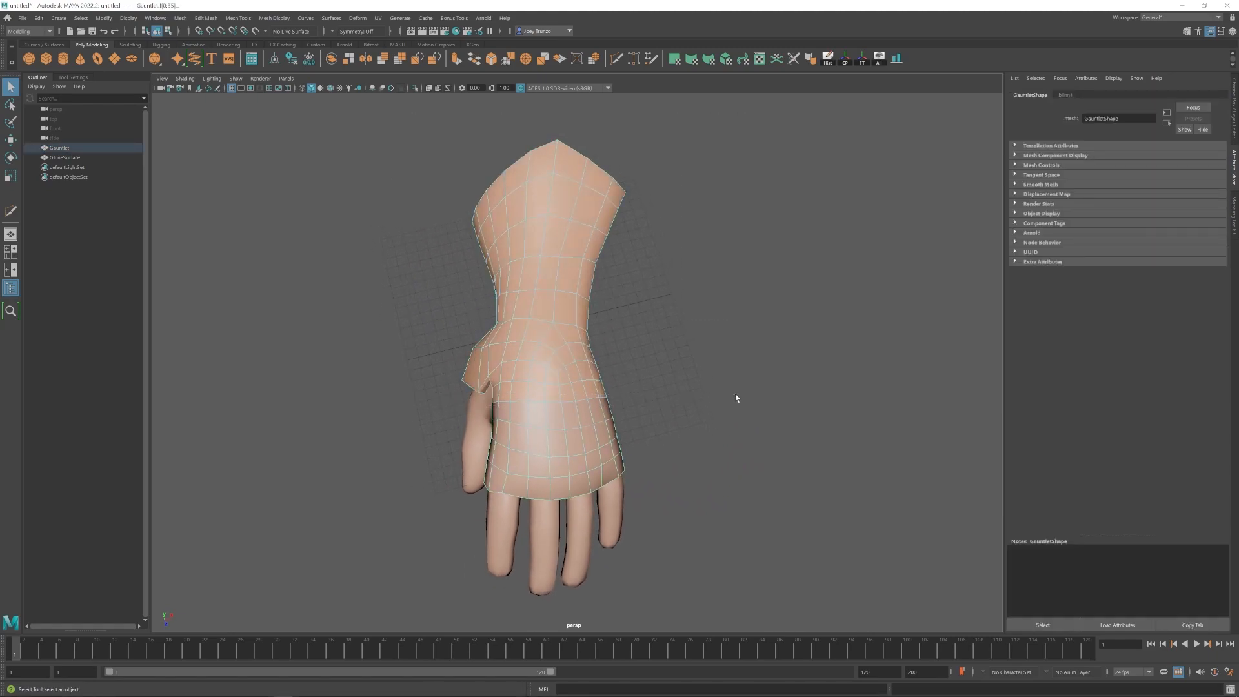
key("Delete")
Return to object selection, group the glove and gauntlet meshes together, and center the group's pivot.
left_click_drag(499, 443, 623, 362, "alt")
key("w")
middle_click_drag(757, 343, 687, 382, "alt")
right_click_drag(497, 297, 542, 258)
left_click(658, 260)
left_click_drag(688, 231, 545, 394)
key("ctrl+g")
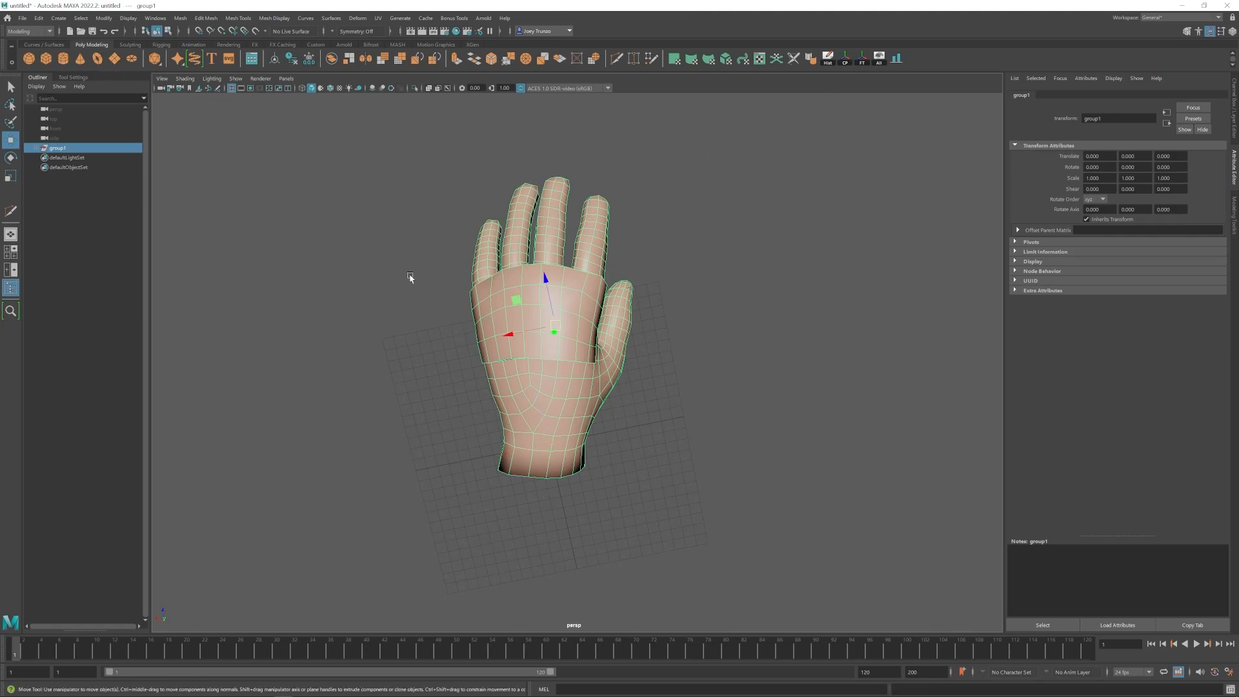
Mirror the hand group with Duplicate Special using an X scale of -1 and delete the original group.
left_click(59, 18)
mouse_move(39, 18)
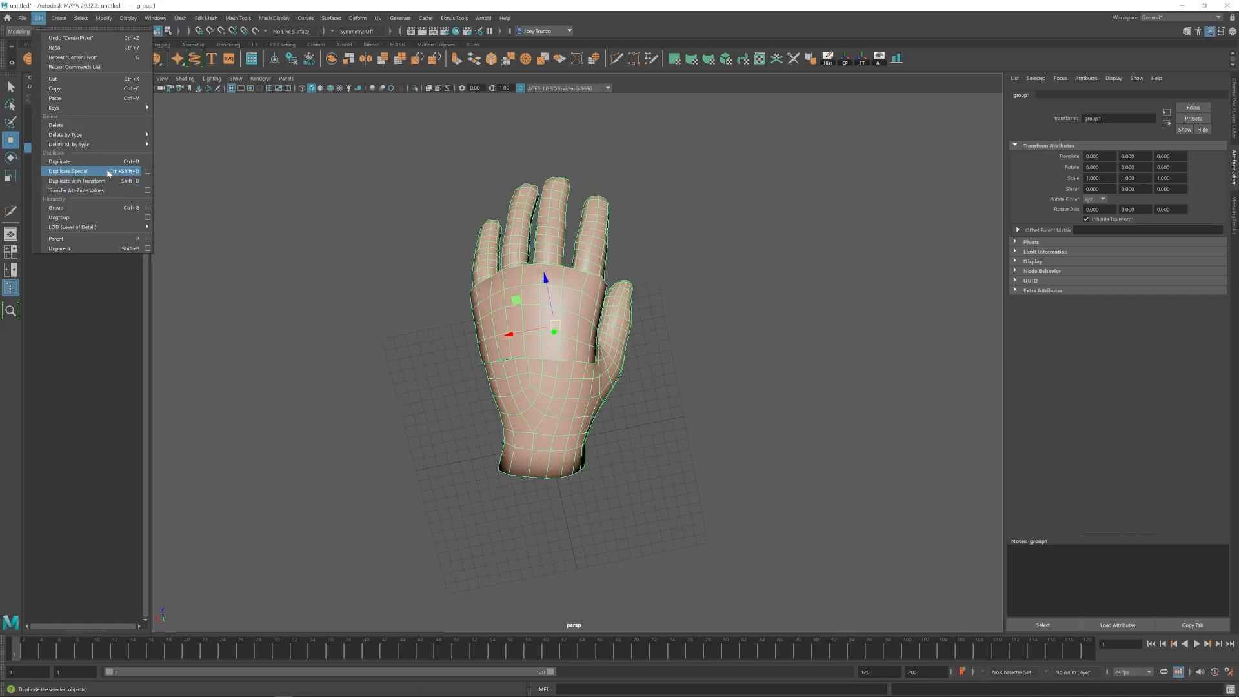
left_click(147, 171)
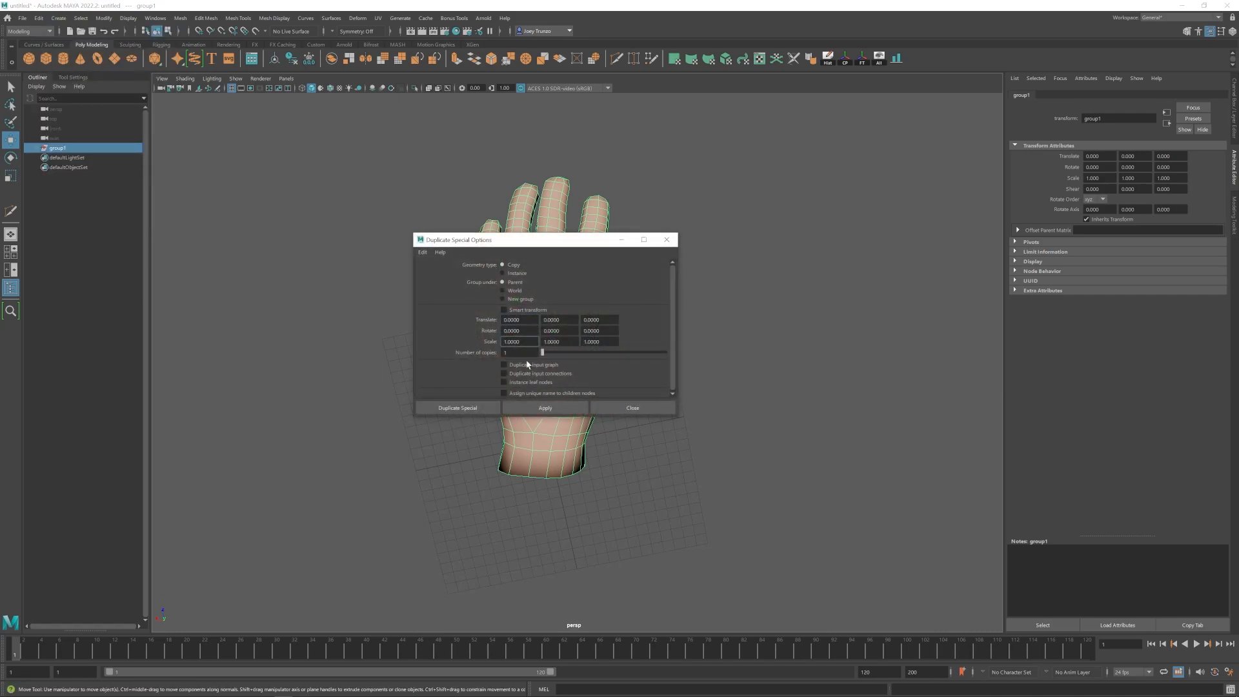
left_click(545, 406)
left_click(633, 408)
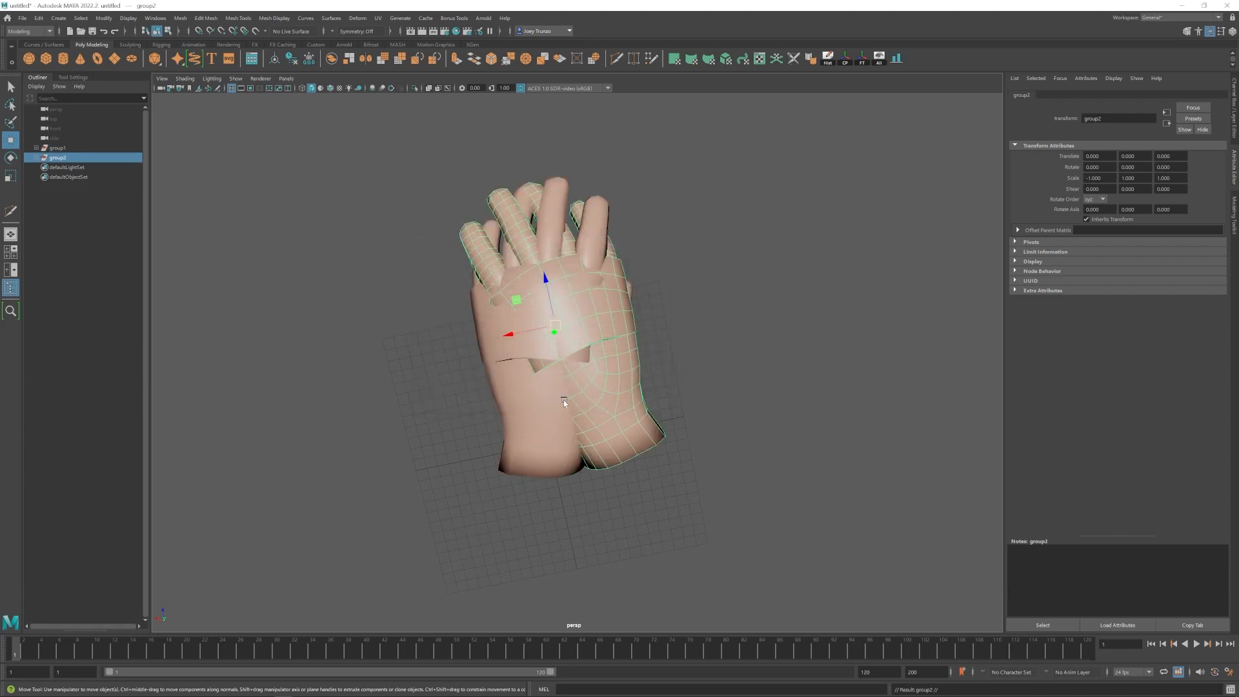
left_click(520, 423)
key("Delete")
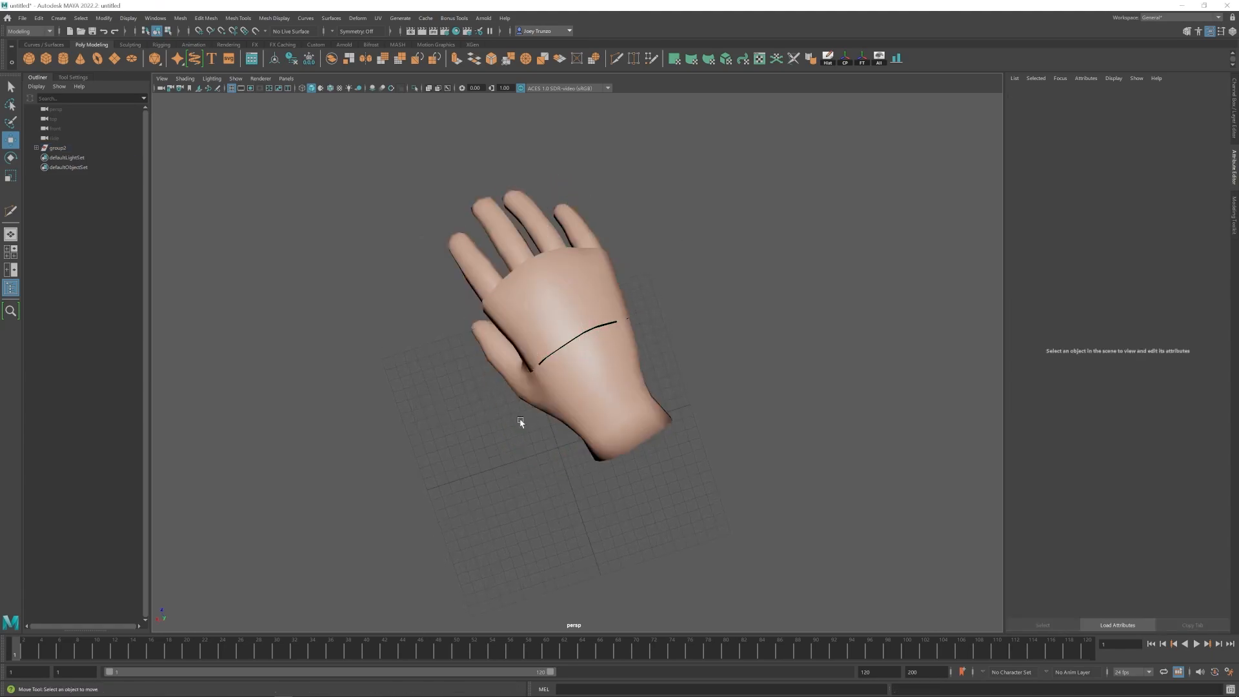
mouse_move(603, 405)
left_mouse_down("alt")
mouse_move(653, 418)
mouse_move(566, 412)
mouse_move(602, 424)
left_mouse_up("alt")
Move the mirrored hand group toward the center of the grid.
left_click(58, 149)
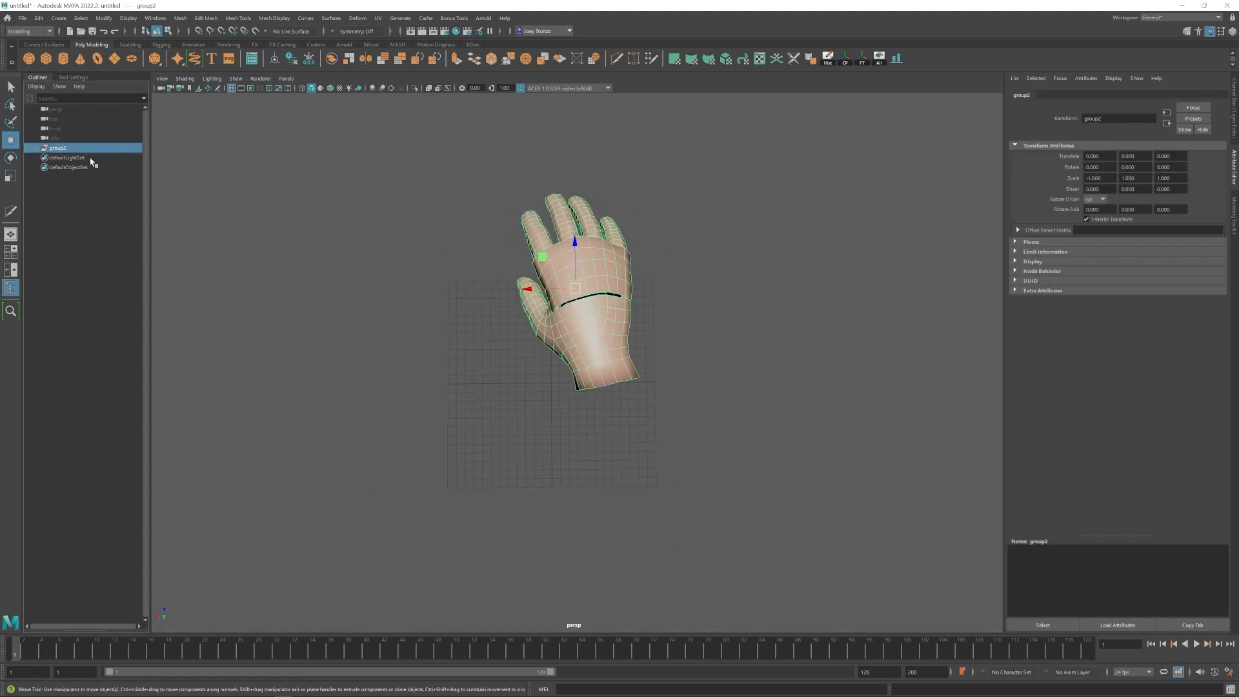
left_click_drag(582, 319, 583, 331)
key("w")
left_click_drag(546, 259, 521, 343)
Delete the thin border faces that join the outer and inner surfaces of the gauntlet plate.
right_click_drag(521, 343, 697, 434, "alt")
left_click_drag(638, 401, 457, 271, "alt")
left_click(583, 396)
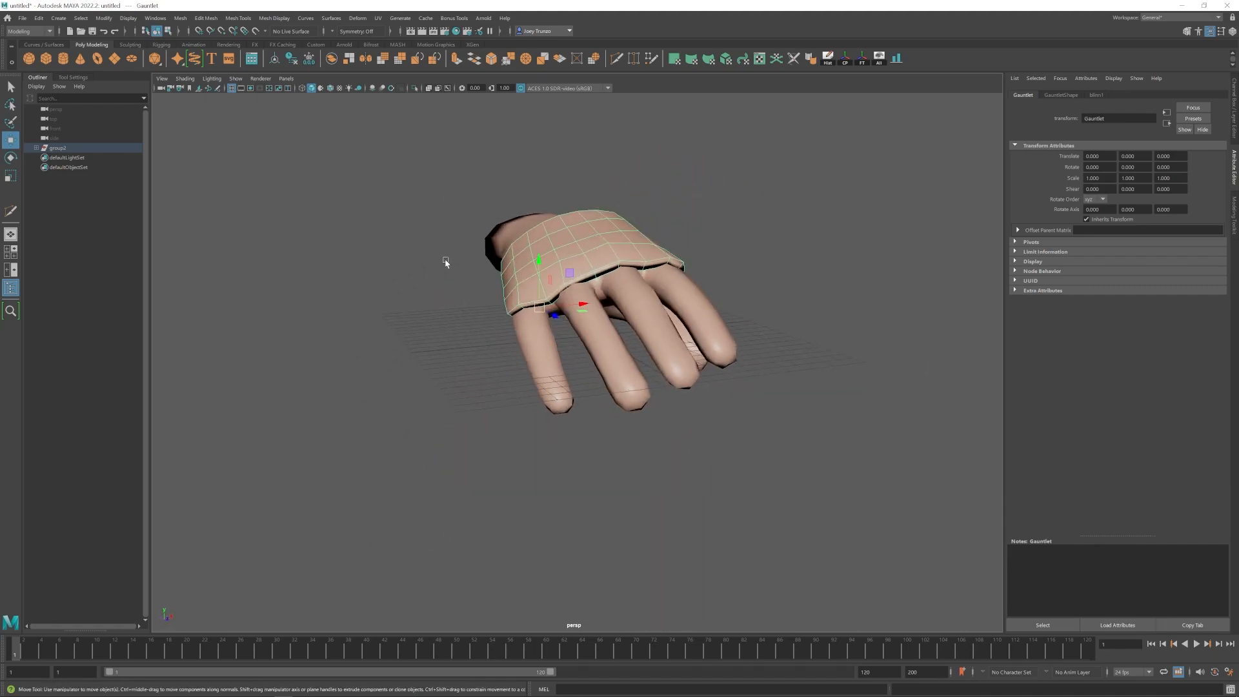
left_click(394, 238)
right_click_drag(393, 238, 490, 322, "alt")
left_click(504, 348)
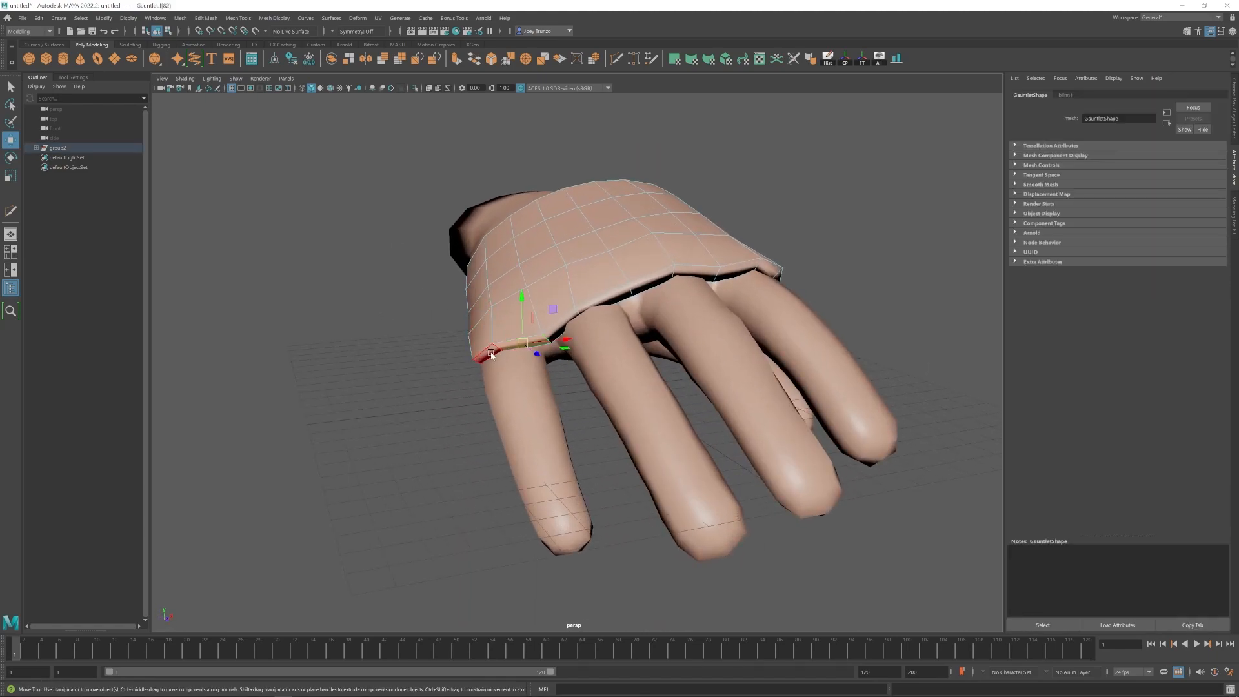
key("Delete")
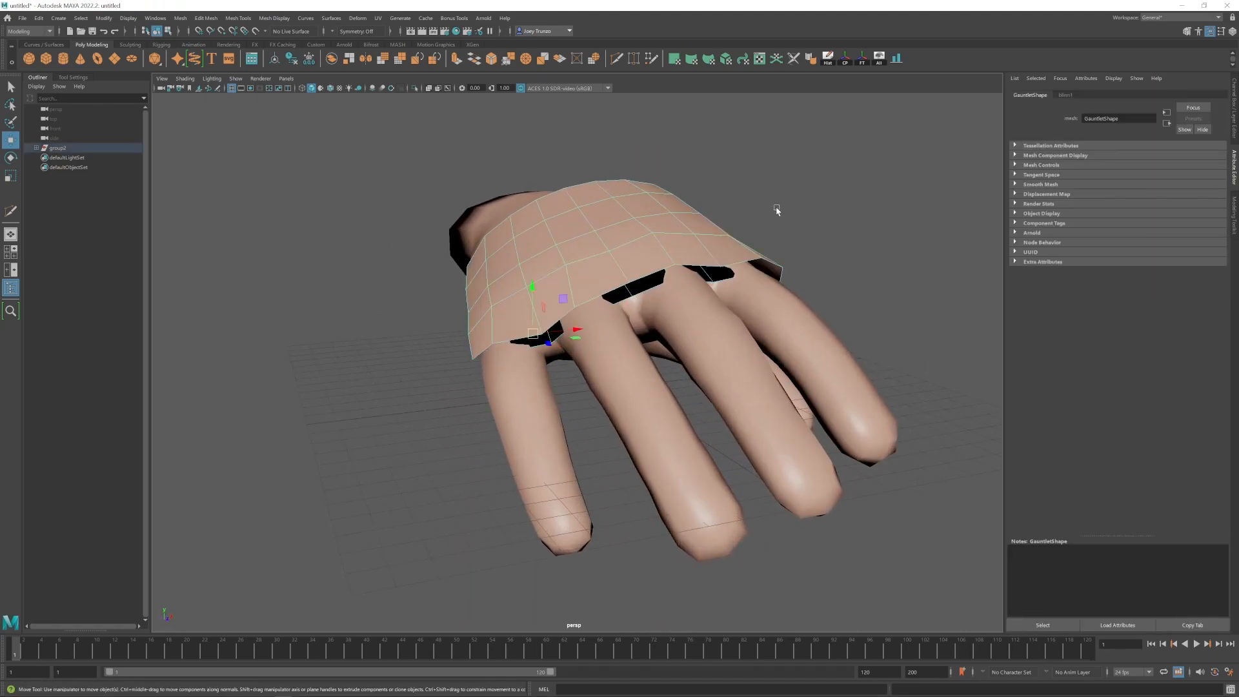
Separate the gauntlet plate into its individual shells and delete the inner shell.
key("F8")
left_click(180, 17)
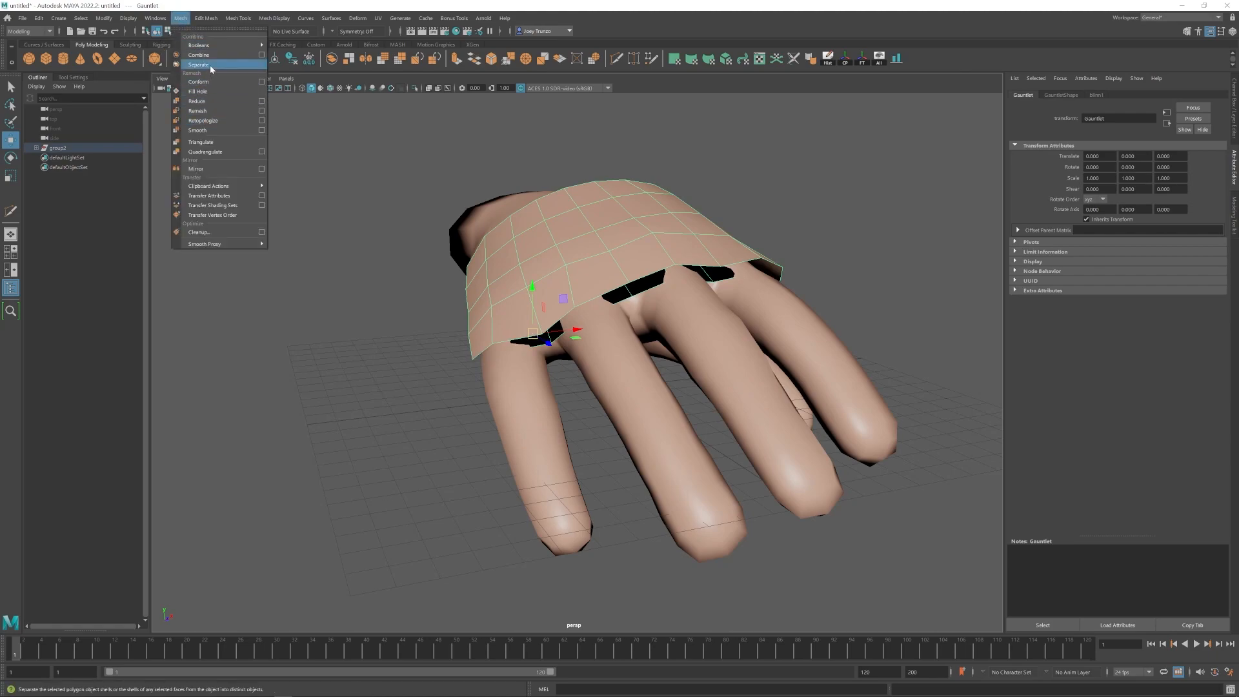
left_click(198, 65)
key("Delete")
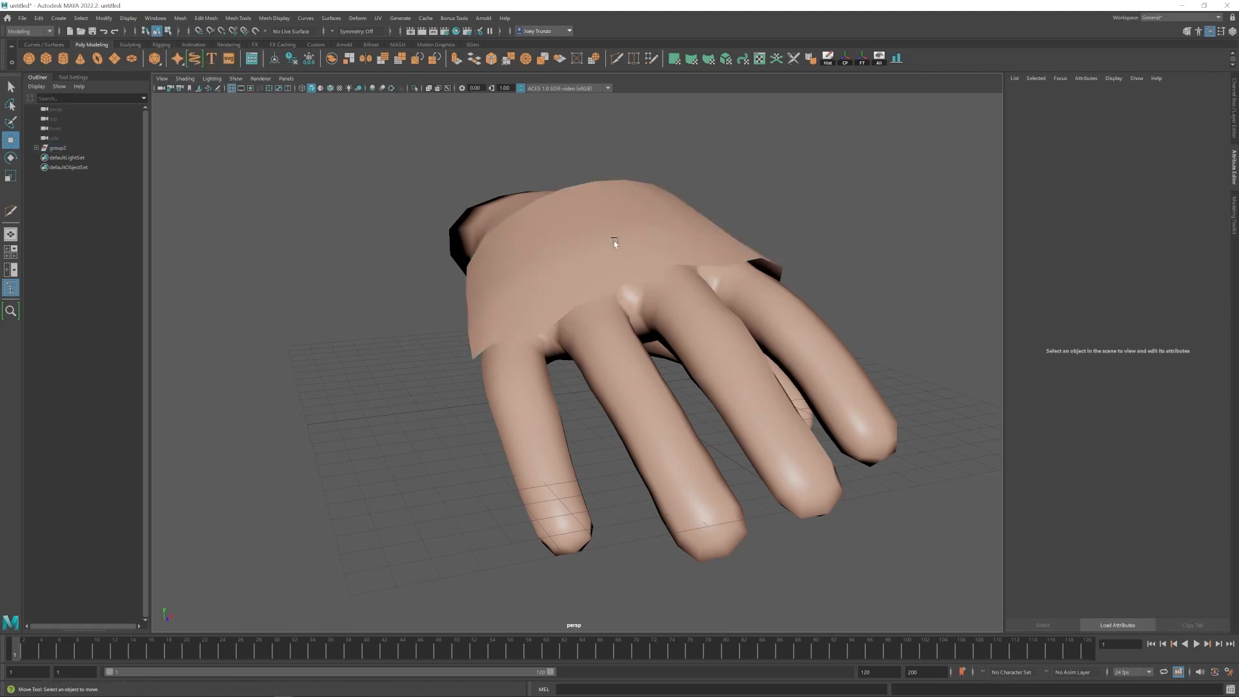
Pull in the corner vertices at the finger end of the back-of-hand plate.
left_click(614, 241)
scroll(554, 322, "down", 5)
left_click_drag(526, 361, 577, 386, "alt")
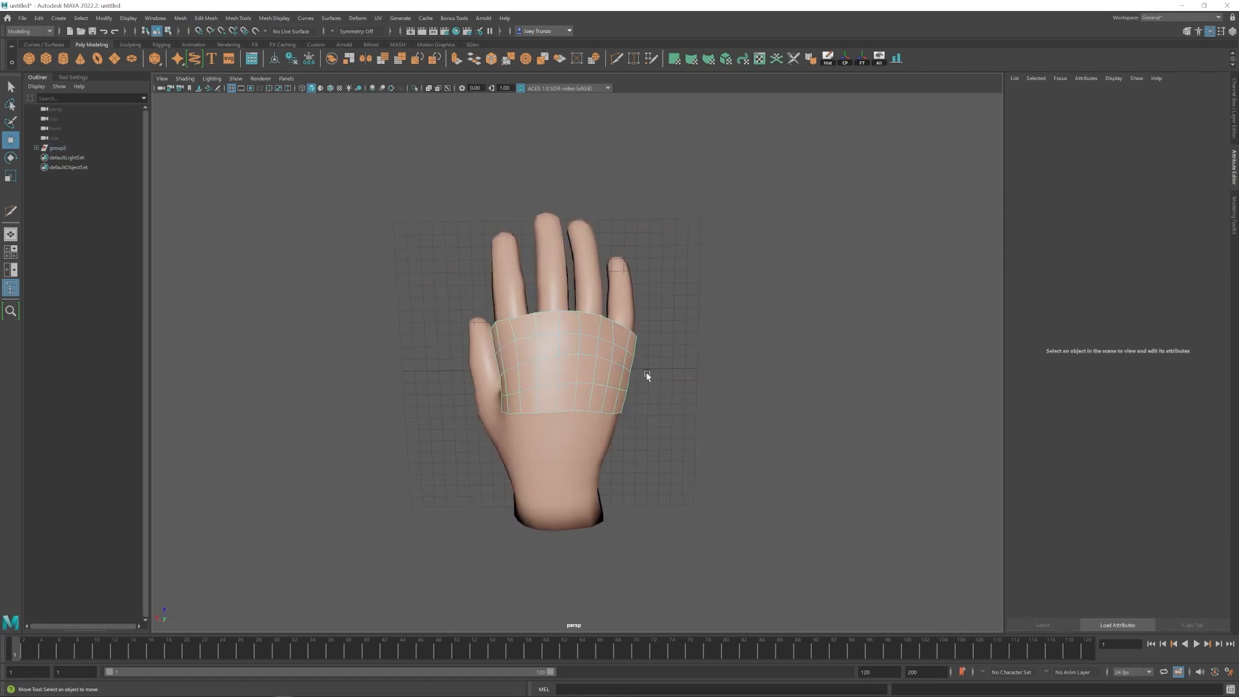
scroll(533, 366, "up", 2)
left_click_drag(482, 317, 489, 329)
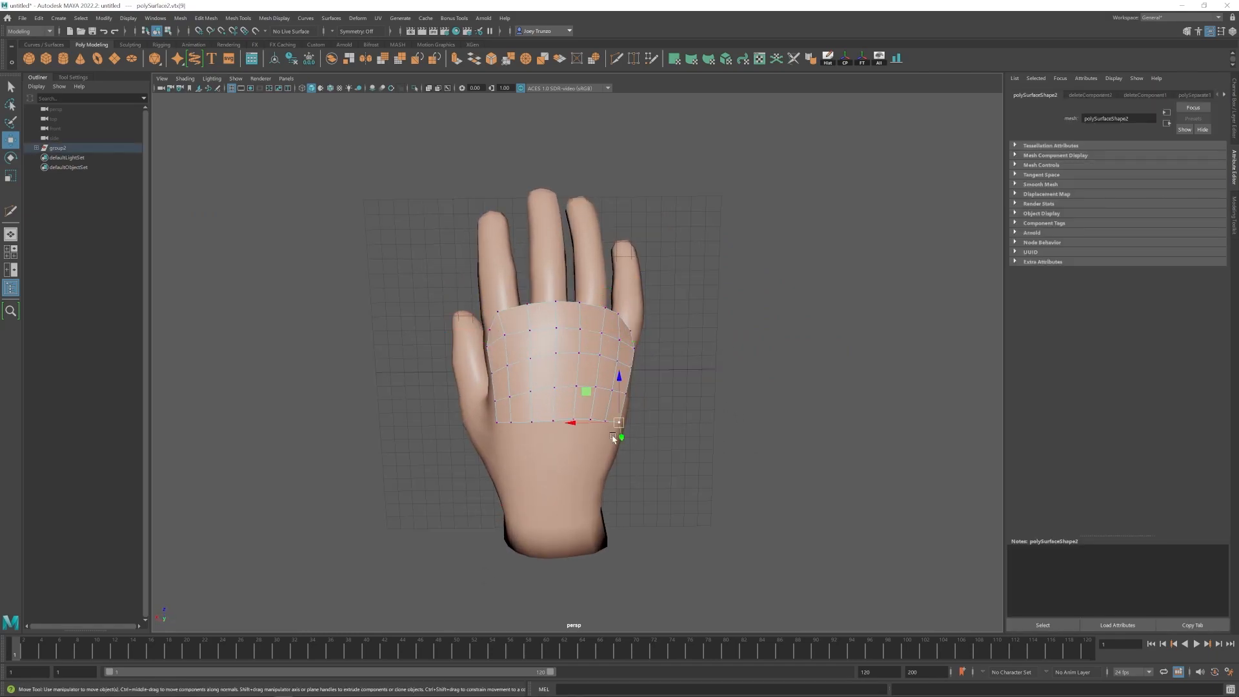
Round the wrist-side corners of the back-of-hand plate and curve its side edges by moving border vertices.
left_click_drag(472, 396, 483, 345, "alt")
right_click_drag(541, 307, 571, 284)
left_click_drag(585, 253, 591, 256)
key("w")
left_click_drag(613, 310, 547, 407, "alt")
right_click_drag(547, 405, 510, 404)
left_click(616, 357)
left_click_drag(575, 357, 571, 358)
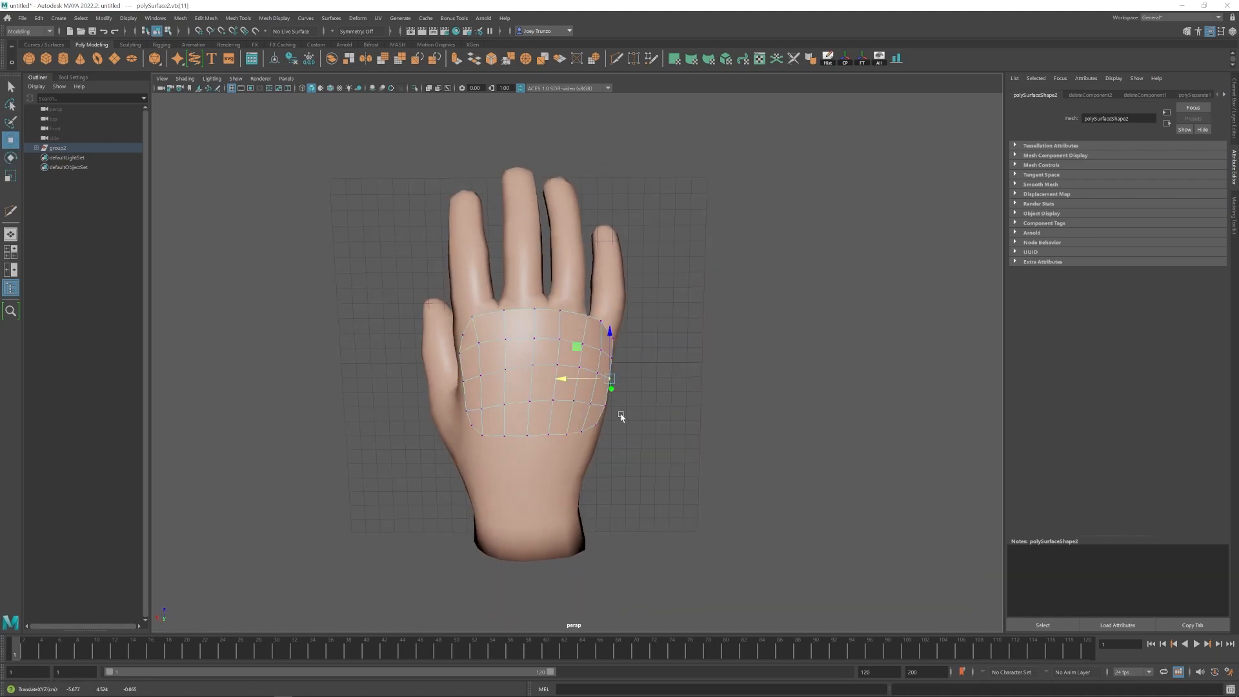
Adjust the plate's side border vertices so the plate follows the glove surface.
left_click_drag(559, 410, 624, 360, "alt")
left_click(473, 413)
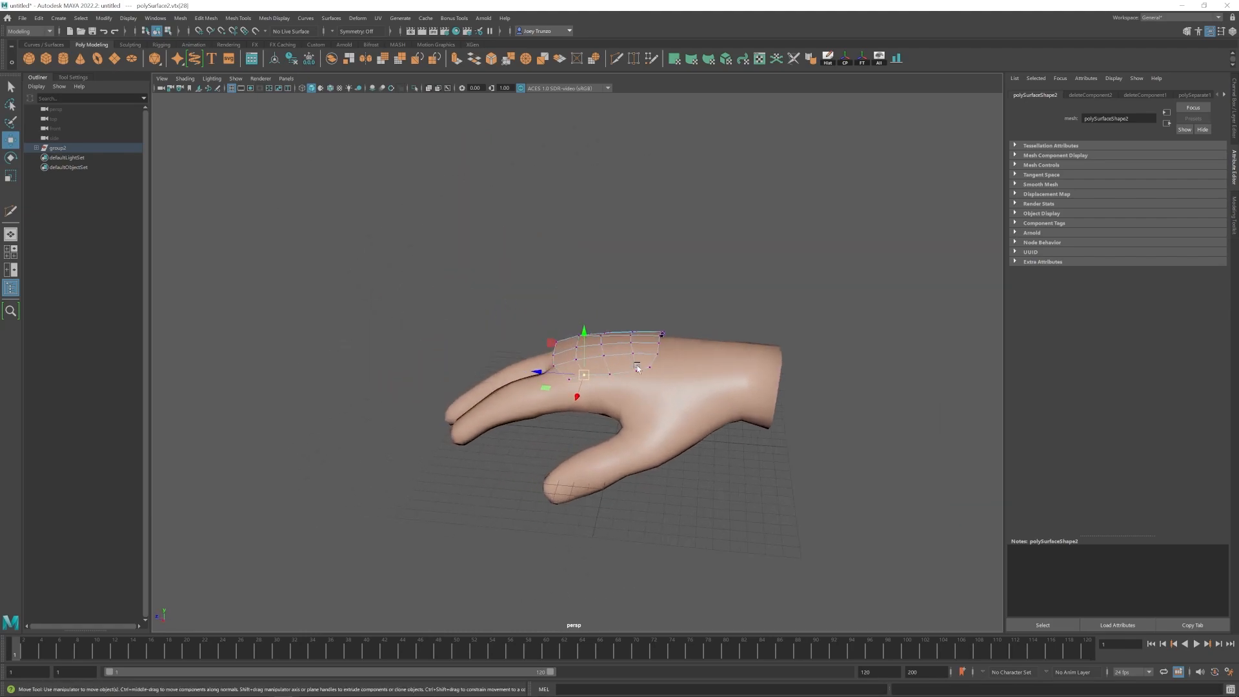
scroll(625, 359, "up", 4)
right_click_drag(577, 342, 578, 307)
left_click(578, 307)
left_click_drag(610, 315, 763, 354, "alt")
scroll(763, 354, "up", 4)
left_click_drag(583, 260, 583, 253)
scroll(583, 258, "down", 2)
right_click_drag(622, 295, 585, 293)
left_click(576, 293)
Duplicate the GloveSurface mesh and expand the hand group to show its contents.
left_click_drag(577, 294, 571, 391, "alt")
right_click_drag(570, 391, 597, 368)
left_click(570, 391)
mouse_move(571, 391)
left_mouse_down("alt")
mouse_move(671, 310)
mouse_move(584, 370)
left_mouse_up("alt")
middle_click_drag(584, 370, 612, 420, "alt")
key("ctrl+d")
left_click_drag(612, 419, 605, 413, "alt")
left_click(36, 148)
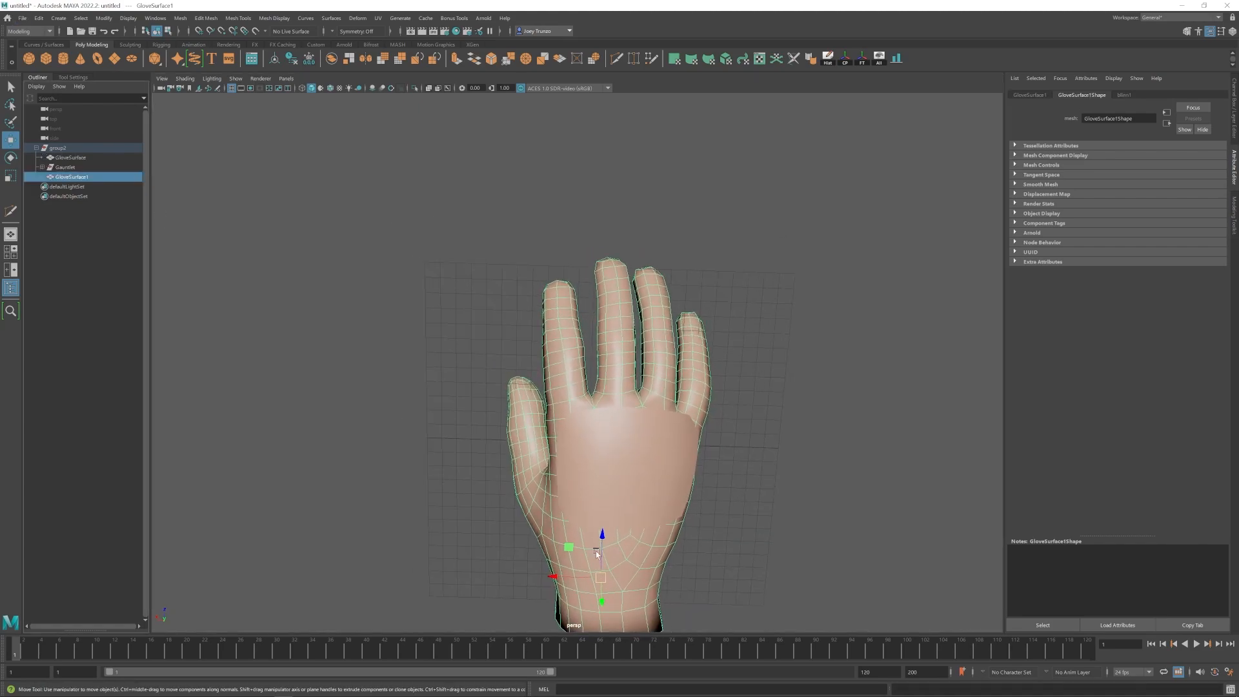
Take the back-of-hand plate out of the Gauntlet group and remove the empty Gauntlet group.
middle_click_drag(568, 317, 560, 269, "alt")
left_click(560, 269)
left_click(597, 393)
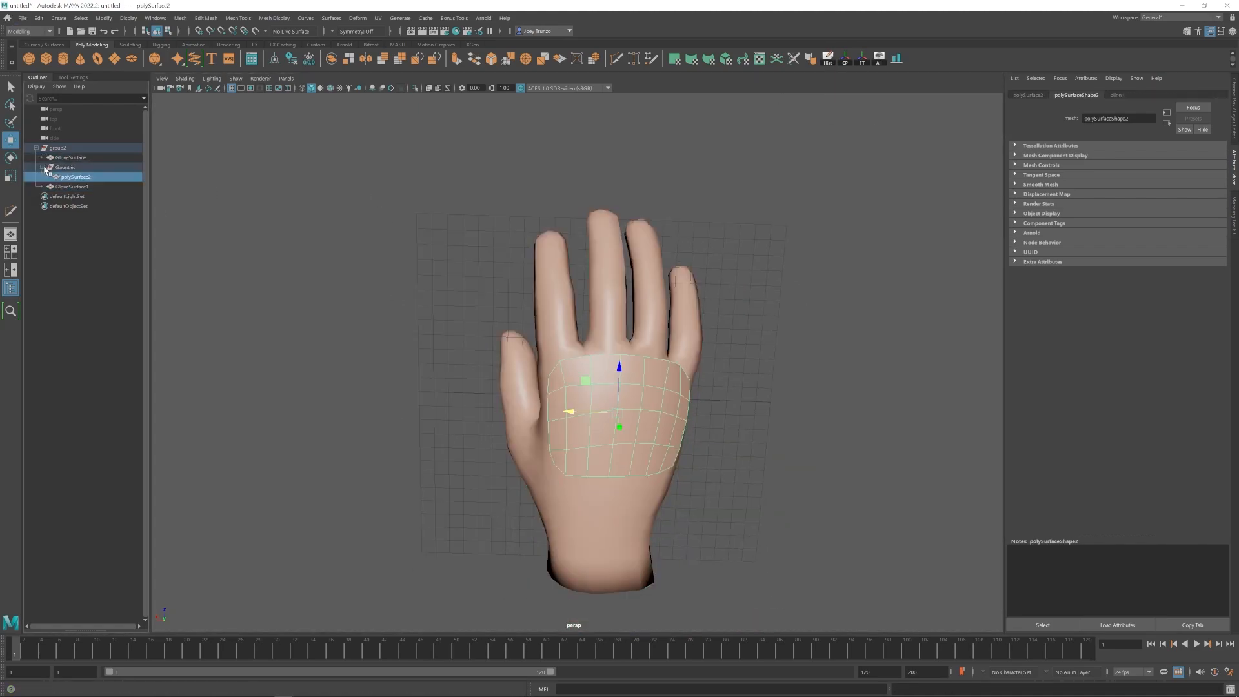
key("Delete")
Isolate the duplicated glove surface and select faces along its fingers.
left_click(68, 178)
left_click(415, 89)
right_click_drag(529, 277, 561, 291, "alt")
middle_click_drag(561, 290, 600, 322, "alt")
right_click_drag(598, 303, 600, 347)
left_click_drag(600, 346, 540, 244, "alt")
left_click_drag(557, 291, 651, 381, "alt")
left_click(180, 18)
middle_click_drag(534, 395, 578, 378, "alt")
left_click_drag(577, 378, 627, 380, "alt")
left_click_drag(652, 425, 600, 348, "shift")
middle_click_drag(578, 404, 615, 396, "alt")
left_click_drag(639, 416, 555, 345, "shift")
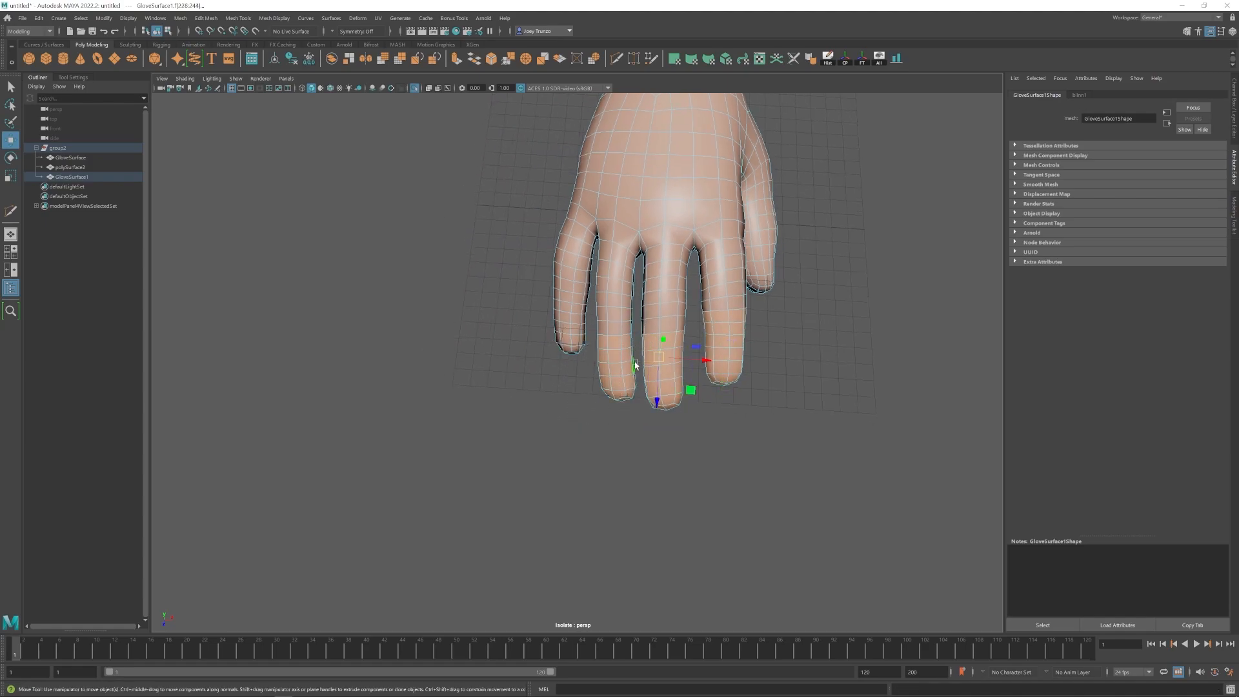
Extract the selected finger faces from the duplicated glove and delete the leftover hand piece.
mouse_move(571, 390)
left_mouse_down("alt")
mouse_move(594, 326)
mouse_move(567, 388)
left_mouse_up("alt")
middle_click_drag(567, 388, 574, 434, "alt")
right_click_drag(574, 434, 603, 431, "alt")
middle_click_drag(603, 431, 561, 424, "alt")
left_click(195, 19)
mouse_move(201, 19)
left_click(217, 292)
left_click(636, 251)
key("Delete")
Adjust the normals of the extracted finger pieces and center their pivots.
left_click_drag(762, 306, 315, 536)
left_click(246, 19)
mouse_move(266, 18)
left_click(291, 137)
left_click(274, 18)
left_click(286, 106)
left_click(757, 288)
left_click_drag(759, 290, 509, 388)
left_click(846, 59)
Delete the unneeded extracted finger pieces, keeping the lower section of the index finger.
left_click(636, 323)
mouse_move(641, 344)
left_mouse_down("alt")
mouse_move(512, 369)
mouse_move(626, 370)
mouse_move(619, 348)
left_mouse_up("alt")
key("Delete")
key("Delete")
left_click_drag(679, 377, 563, 345)
key("Delete")
Center the pivot of the index finger sleeve and scale the sleeve to sit around the glove finger.
left_click_drag(563, 345, 742, 404, "alt")
left_click(844, 60)
key("r")
left_click(510, 365)
left_click(560, 377)
double_click(616, 247)
key("w")
left_click(545, 350)
Adjust the sleeve's pivot and rotate the sleeve to align with the index finger.
scroll(545, 350, "down", 6)
left_click(576, 344)
key("d")
left_click_drag(587, 362, 659, 276, "alt")
key("e")
left_click_drag(648, 233, 720, 391)
key("w")
Move and scale the glove's index finger vertices so the finger fits inside the sleeve.
left_click(575, 223)
left_click(617, 308)
left_click_drag(635, 335, 598, 213)
key("w")
left_click_drag(594, 284, 595, 274)
left_click_drag(597, 274, 603, 406, "alt")
left_click(603, 399)
key("r")
left_click_drag(597, 516, 654, 455, "alt")
Reposition the selected vertices at the end of the glove's index finger relative to the sleeve.
key("w")
left_click(537, 247)
right_click_drag(537, 245, 507, 240)
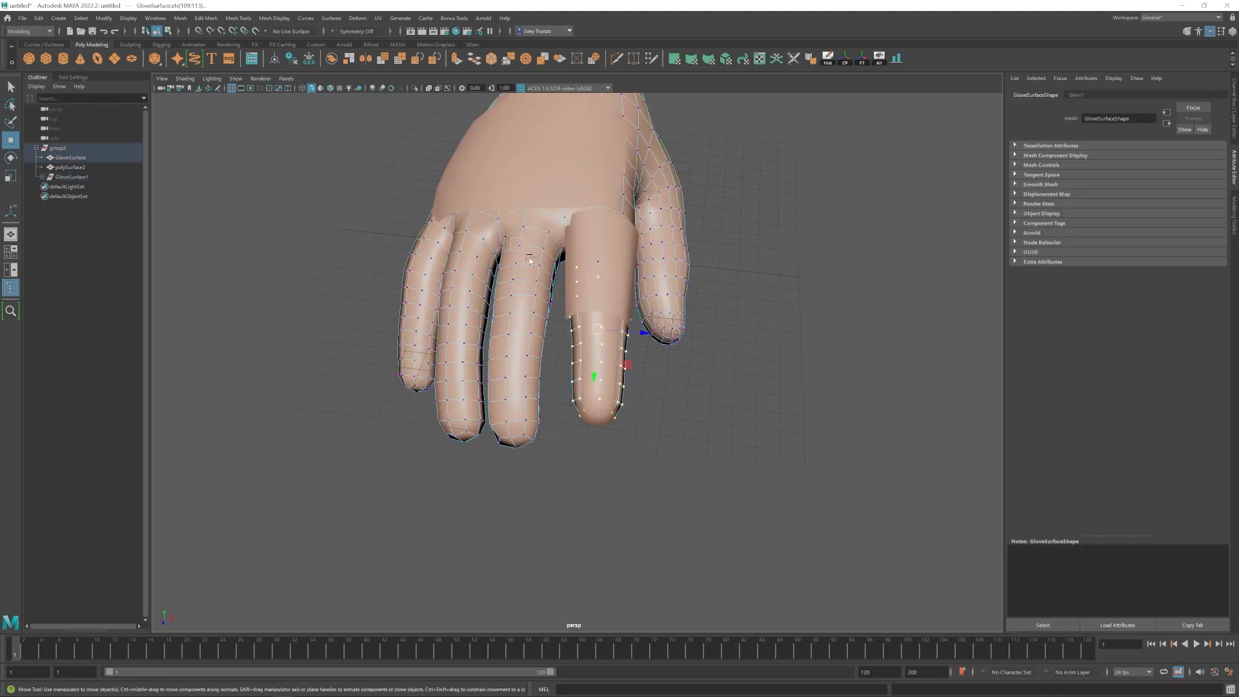
left_click_drag(637, 333, 636, 331)
key("w")
left_click_drag(597, 491, 636, 424, "alt")
right_click_drag(636, 424, 671, 413, "alt")
Undo the last edits to the index finger sleeve.
right_click_drag(596, 387, 568, 384)
left_click_drag(555, 313, 643, 350)
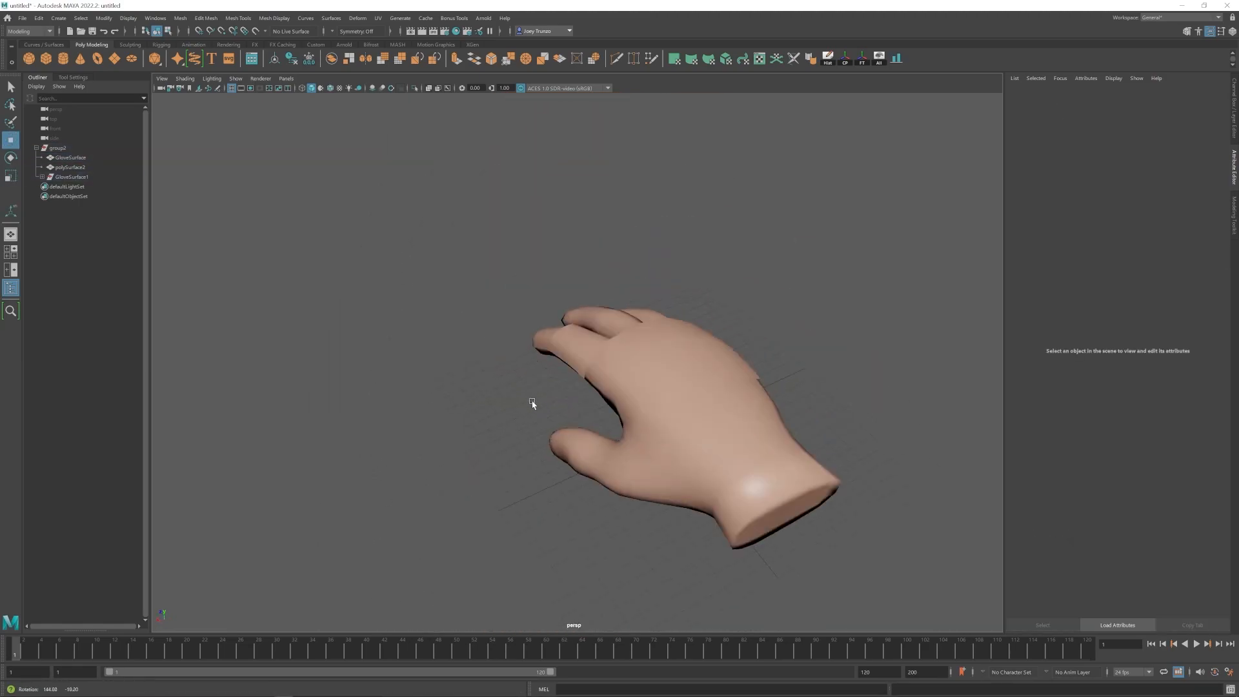
left_click_drag(534, 406, 568, 326, "alt")
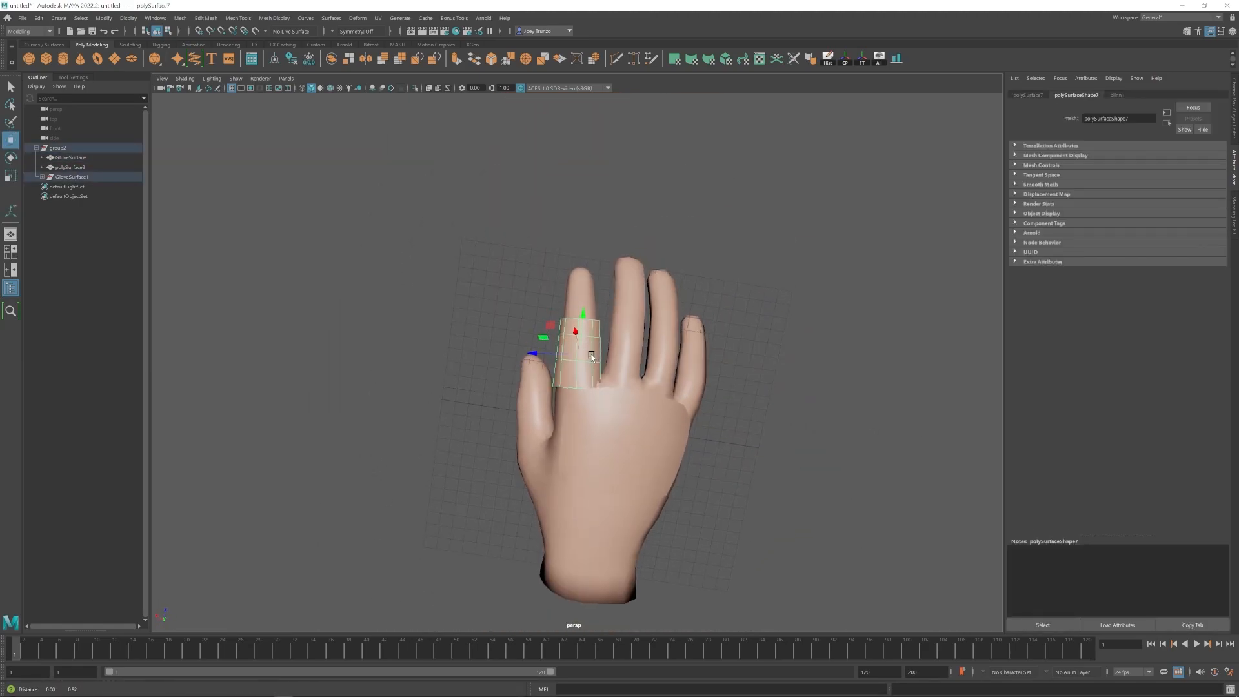
right_click_drag(568, 326, 536, 343, "alt")
left_click_drag(570, 322, 580, 387, "alt")
key("ctrl+z")
key("ctrl+z")
key("ctrl+z")
key("ctrl+z")
Scale the sleeve so it fits around the lower part of the index finger.
left_click(862, 260)
right_click_drag(573, 362, 542, 361)
left_click_drag(512, 407, 630, 369)
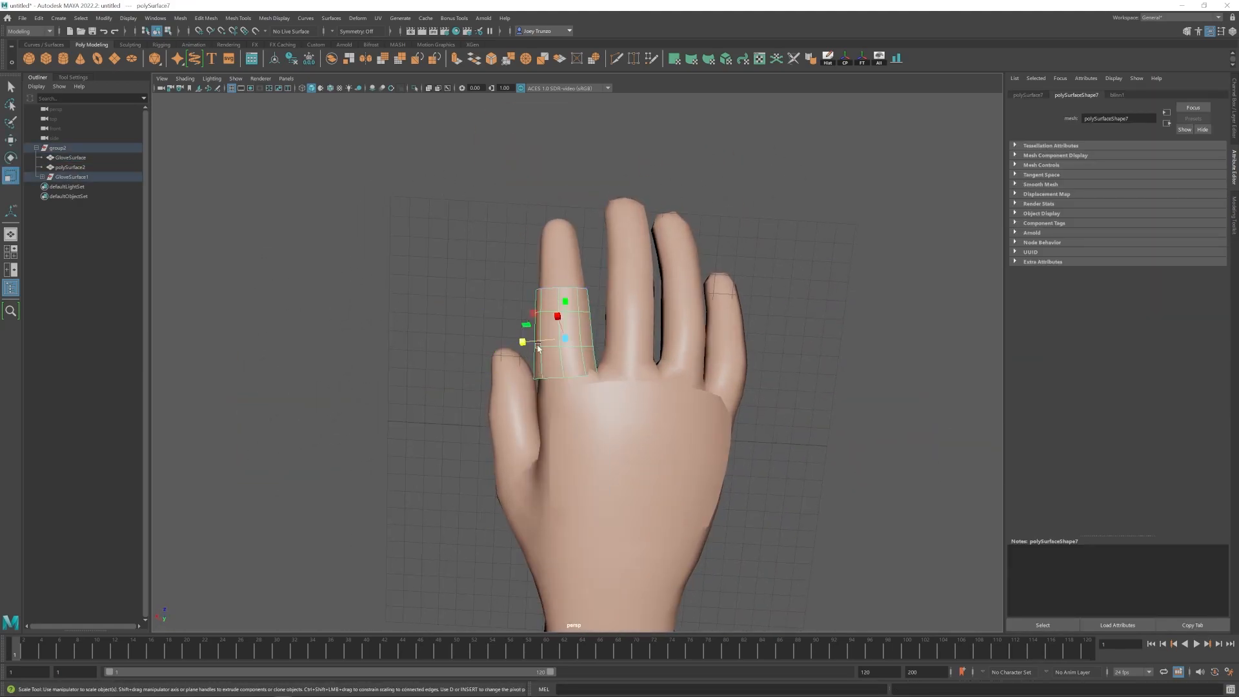
Extrude the edges at the base of the index finger sleeve toward the back of the hand.
key("ctrl+e")
left_click_drag(593, 435, 589, 325, "alt")
right_click_drag(560, 326, 584, 306)
left_click_drag(584, 322, 549, 310, "alt")
key("w")
right_click_drag(555, 303, 578, 325)
left_click(568, 300)
Select and reposition the vertices of the extruded flap so it lies over the index knuckle.
left_click_drag(542, 351, 569, 360, "alt")
left_click_drag(567, 362, 552, 265, "alt")
left_click_drag(632, 277, 517, 346, "alt")
right_click_drag(581, 348, 551, 343, "alt")
key("F8")
left_click_drag(529, 337, 613, 397)
left_click_drag(580, 365, 572, 363, "alt")
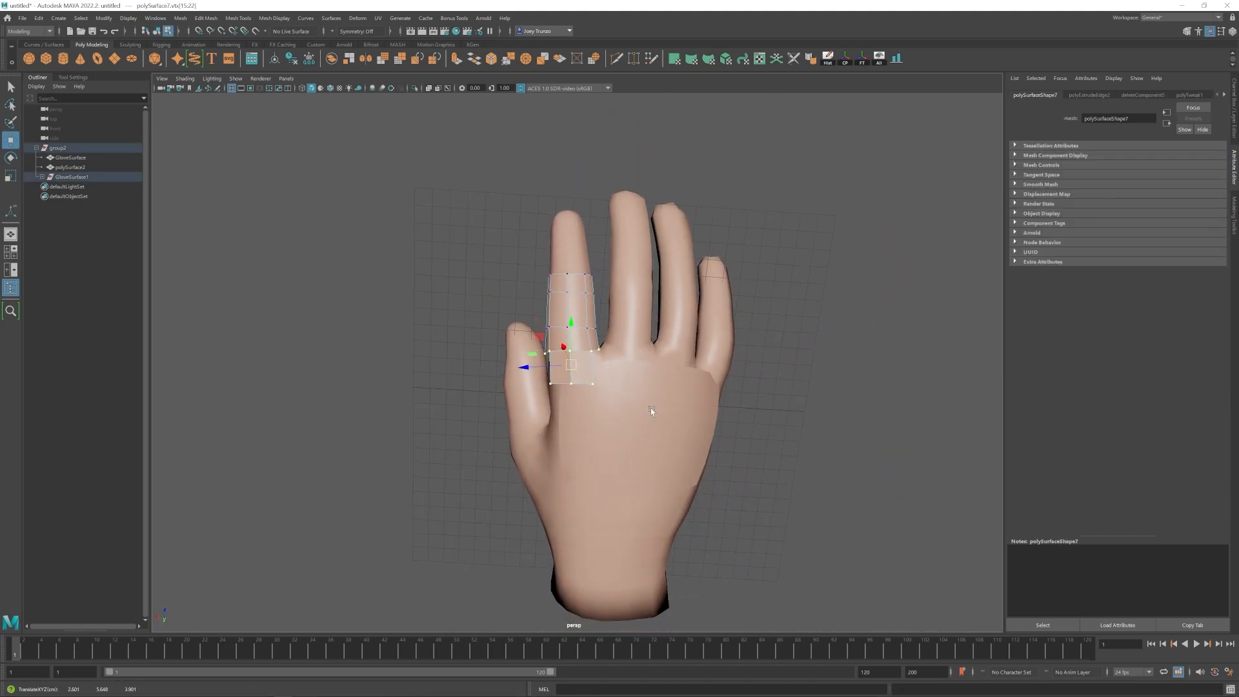
Rotate the whole sleeve to align it with the direction of the index finger.
left_click_drag(680, 437, 498, 339, "alt")
key("F9")
left_click(713, 401)
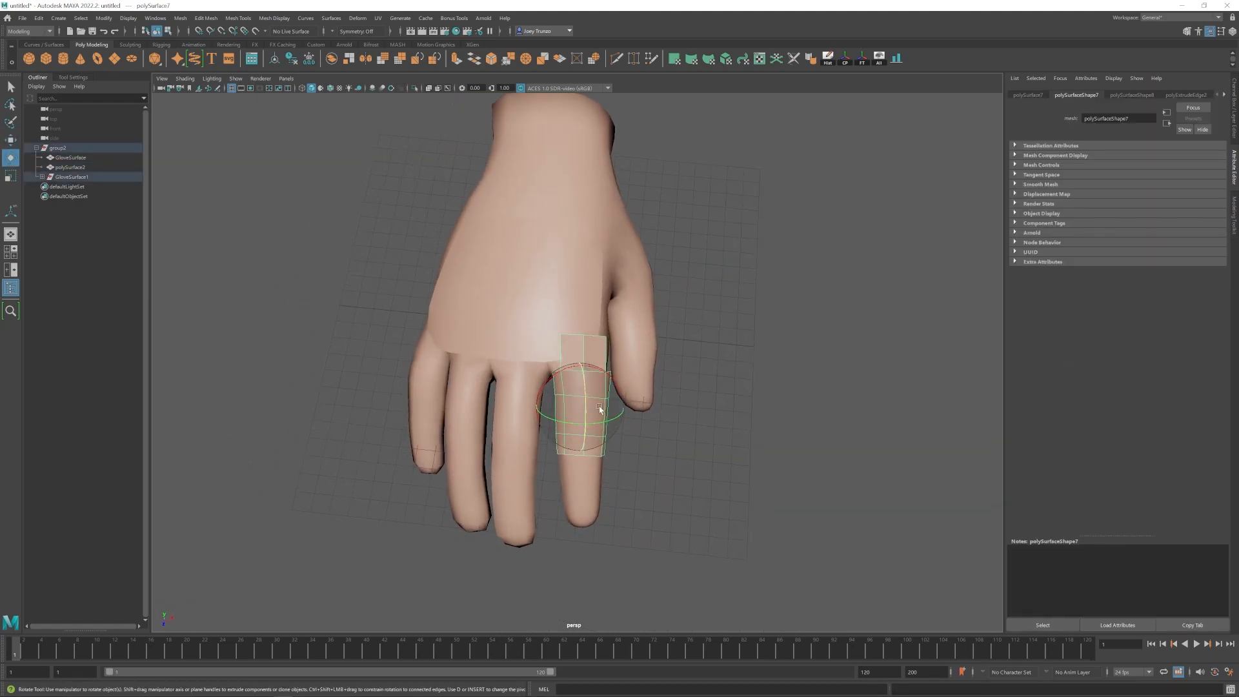
left_click_drag(578, 406, 505, 332, "alt")
left_click_drag(546, 370, 557, 277, "alt")
Move, scale and rotate groups of sleeve vertices to fit the sleeve more closely around the index finger.
right_click_drag(555, 303, 500, 303)
left_click_drag(481, 306, 607, 361)
left_click(465, 371)
key("r")
key("w")
left_click(619, 287)
left_click(553, 202)
left_click(586, 364)
key("r")
key("e")
key("w")
Toggle soft selection and adjust the hand's index finger vertices to fit inside the sleeve.
left_click(552, 622)
right_click_drag(553, 623, 509, 623)
left_click_drag(497, 216, 597, 293)
key("b")
left_click(645, 258)
scroll(645, 258, "down", 5)
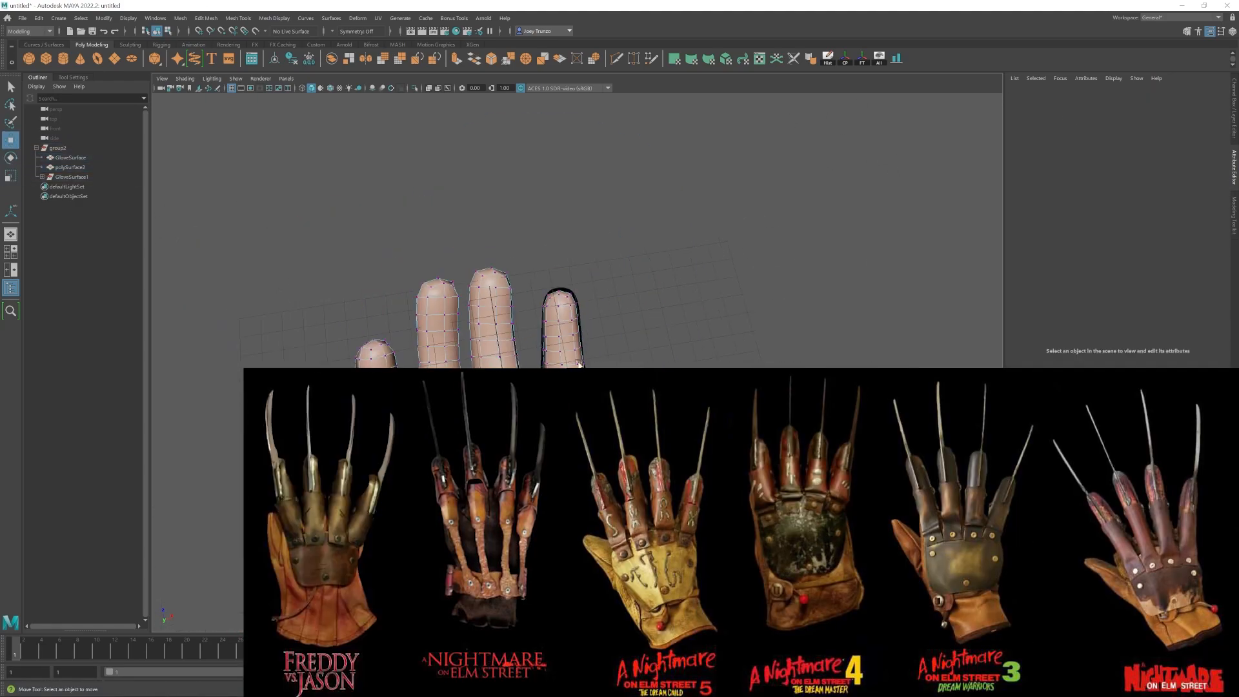
left_click_drag(646, 258, 567, 274, "alt")
left_click(568, 274)
left_click(686, 251)
left_click_drag(685, 252, 556, 343, "alt")
scroll(556, 285, "up", 3)
Reposition vertices near the end of the index finger to refine the fingertip shape.
left_click(556, 285)
right_click_drag(556, 285, 516, 285)
left_click_drag(557, 285, 581, 393, "alt")
left_click(530, 320)
scroll(642, 420, "up", 5)
left_click(578, 373)
left_click_drag(568, 394, 603, 384)
Adjust the vertices where the fingertip meets the sleeve, and select the separate fingertip piece as an object.
left_click(667, 249)
right_click_drag(667, 249, 619, 249)
left_click(556, 408)
left_click_drag(597, 414, 503, 426)
left_click(597, 297)
left_click_drag(568, 317, 640, 258)
scroll(640, 258, "down", 5)
left_click(640, 215)
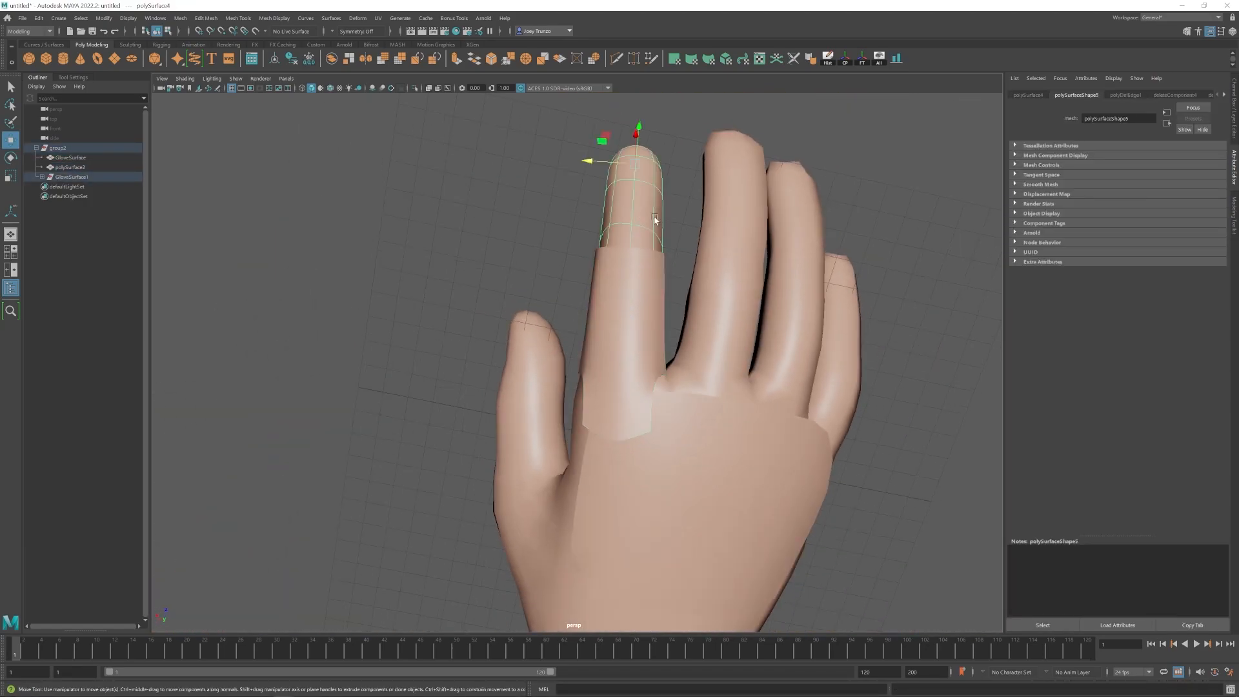
Move the fingertip piece so it sits centred in the open end of the sleeve.
left_click(719, 301)
left_click(614, 213)
key("w")
left_click_drag(570, 208, 566, 208)
left_click_drag(566, 208, 531, 193, "alt")
left_click(541, 374)
left_click_drag(515, 343, 607, 452)
double_click(591, 342)
left_click(206, 18)
left_click(217, 47)
left_click_drag(1170, 176, 1130, 180)
left_click_drag(651, 420, 632, 342, "alt")
left_click(581, 375)
key("w")
mouse_move(602, 367)
left_mouse_down()
mouse_move(626, 392)
mouse_move(564, 383)
mouse_move(602, 417)
left_mouse_up()
key("ctrl+z")
key("ctrl+z")
key("ctrl+z")
key("ctrl+z")
key("ctrl+z")
Move the glove surface's index finger vertices so they stay hidden beneath the fingertip piece.
left_click(603, 417)
scroll(602, 418, "up", 6)
left_click(600, 413)
left_click_drag(495, 262, 544, 343)
right_click_drag(438, 290, 387, 291)
left_click_drag(504, 239, 557, 285)
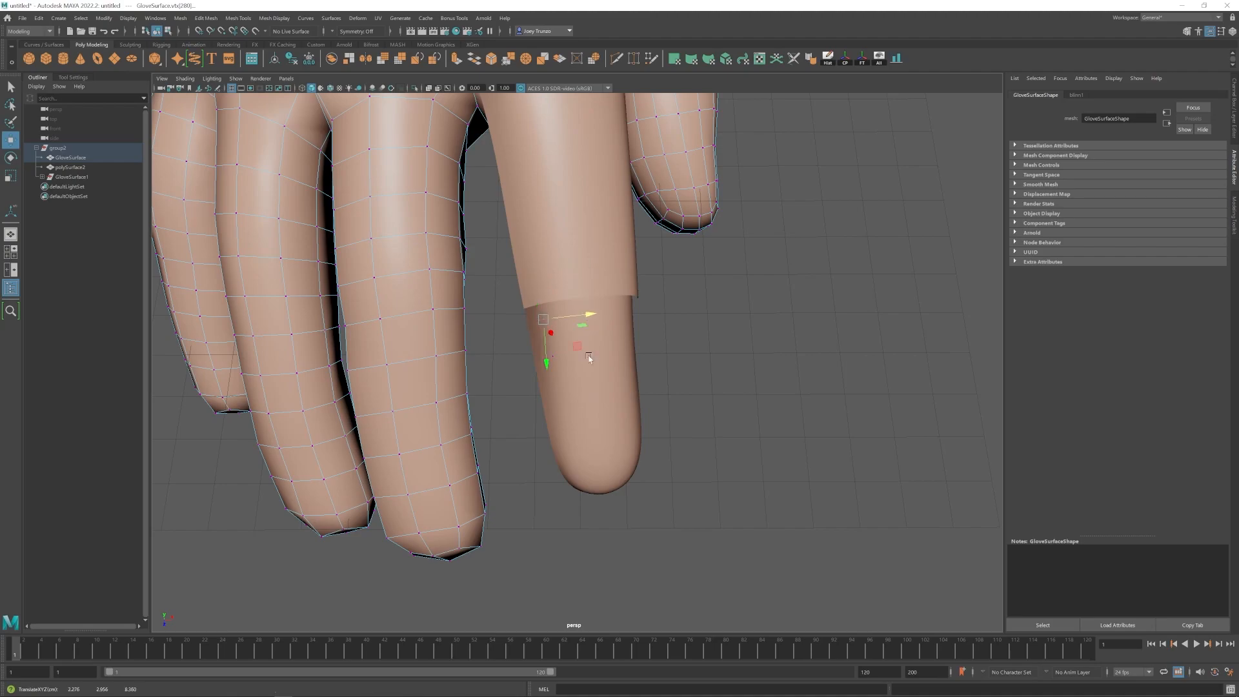
left_click_drag(600, 388, 594, 258, "alt")
left_click_drag(524, 352, 560, 382)
Move the vertices on the thumb-side edge of the sleeve's base flap to follow the hand.
left_click_drag(639, 275, 594, 367, "alt")
scroll(637, 340, "down", 6)
middle_click_drag(595, 368, 587, 276, "alt")
left_click(568, 404)
middle_click_drag(569, 404, 543, 335, "alt")
double_click(543, 335)
left_click(555, 329)
scroll(598, 389, "up", 2)
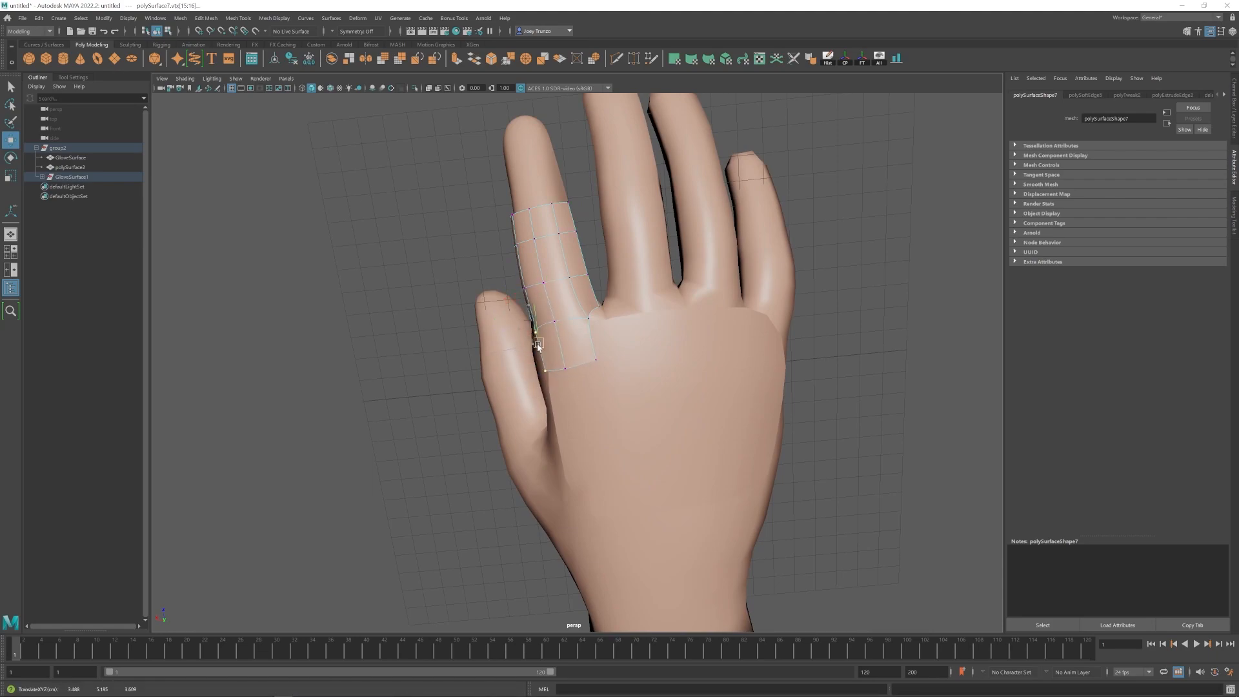
Create a polygon cube and move it to the front of the fingers as the start of a blade.
scroll(574, 363, "down", 5)
mouse_move(574, 363)
left_mouse_down("alt")
mouse_move(629, 398)
mouse_move(565, 353)
left_mouse_up("alt")
left_click(629, 397)
scroll(614, 402, "down", 5)
mouse_move(613, 401)
left_mouse_down("alt")
mouse_move(611, 420)
mouse_move(600, 387)
left_mouse_up("alt")
scroll(600, 387, "up", 6)
left_click(565, 293)
key("r")
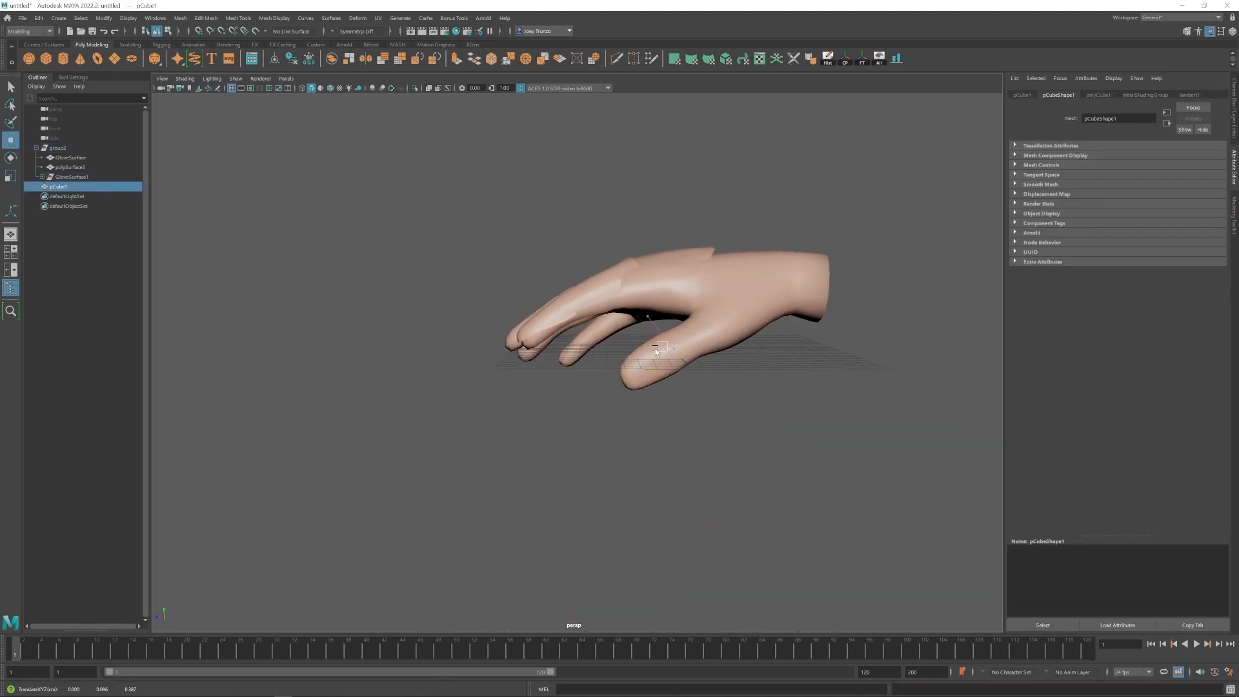
Scale the cube into a long, thin bar beside the fingertips.
double_click(10, 157)
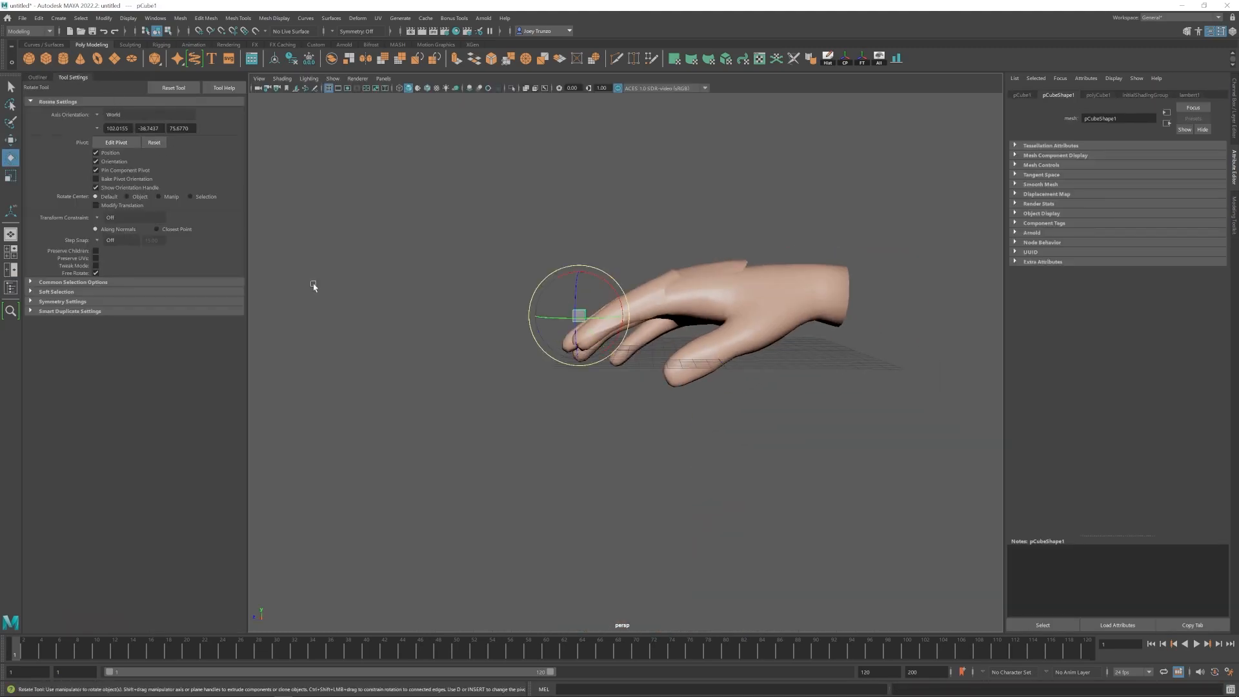
key("r")
left_click_drag(793, 361, 707, 387, "alt")
left_click_drag(572, 304, 520, 337)
left_click_drag(707, 387, 631, 407, "alt")
left_click_drag(600, 299, 568, 299)
left_click_drag(630, 365, 665, 362, "alt")
scroll(904, 417, "up", 4)
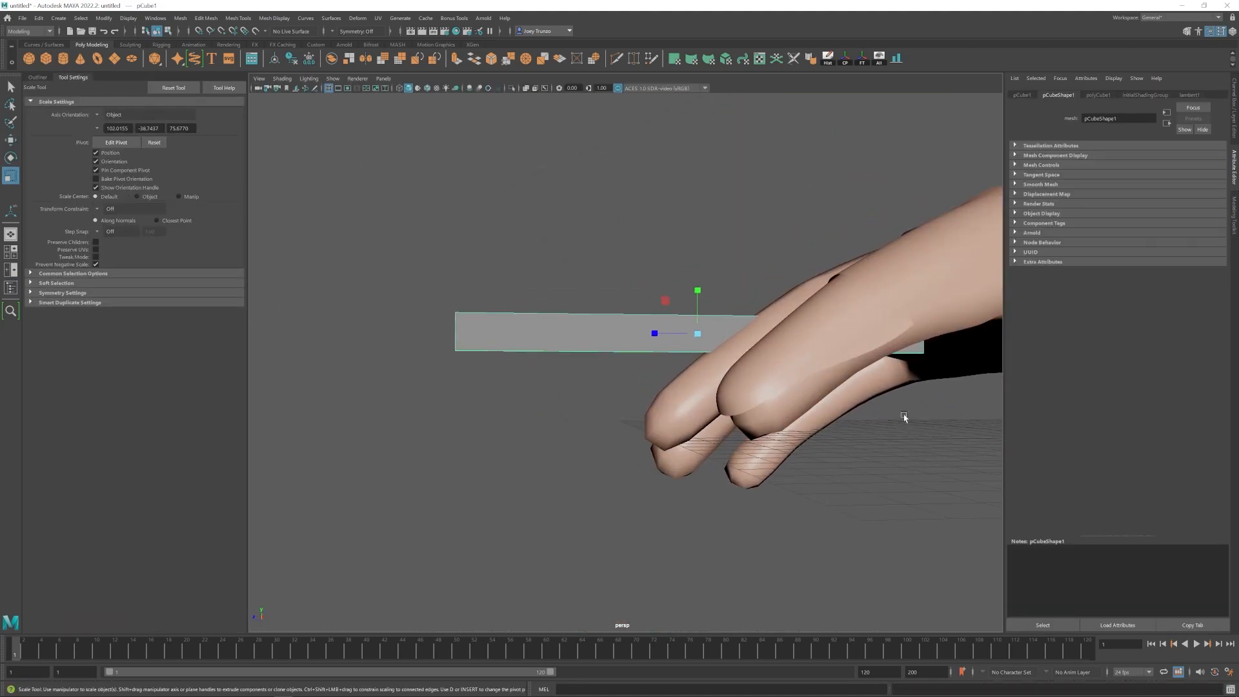
left_click_drag(697, 290, 696, 314)
Insert two edge loops across the bar and move its vertices into a bent blade profile tapering to the tip.
key("w")
left_click(274, 19)
left_click(258, 97)
left_click(630, 325)
key("w")
left_click_drag(585, 249, 585, 227)
left_click_drag(823, 278, 759, 312)
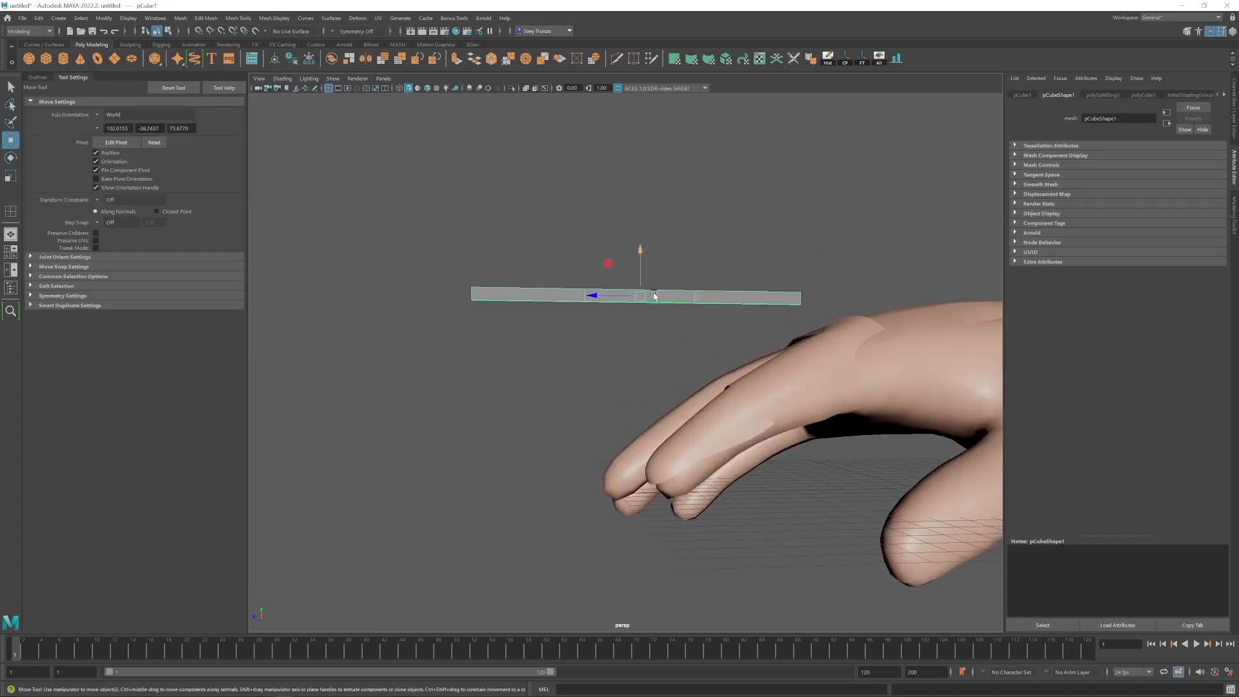
left_click_drag(589, 285, 470, 257)
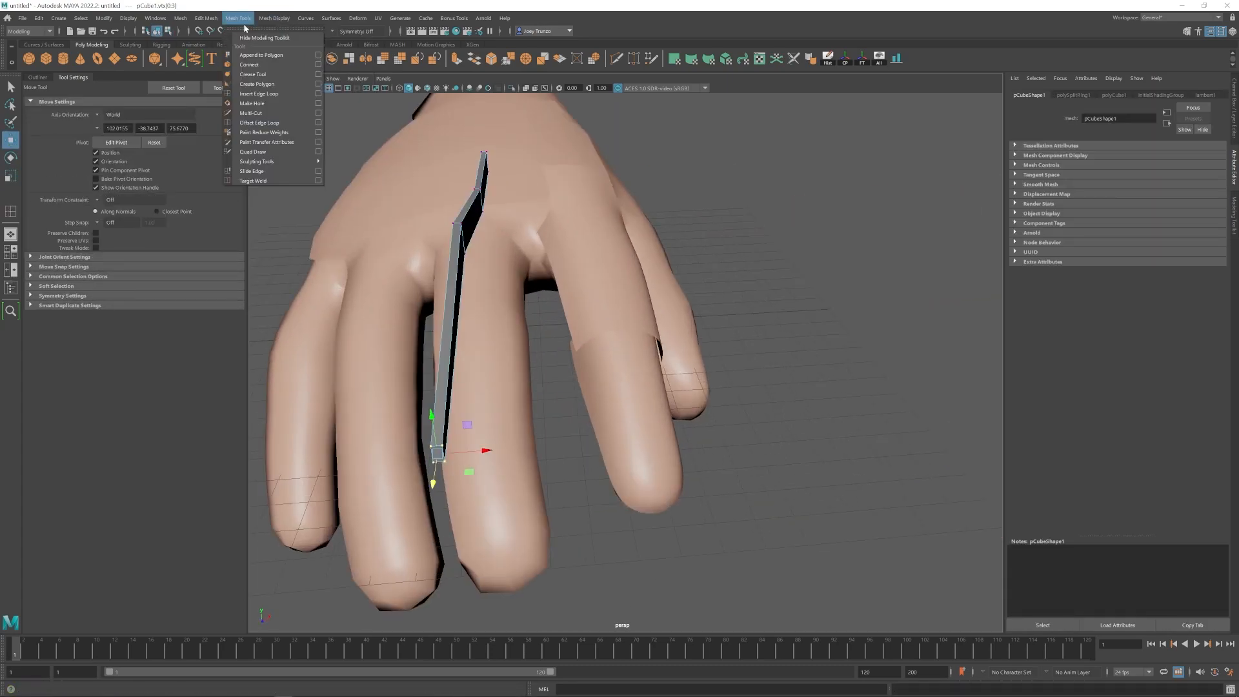
Insert another edge loop into the blade and turn on its smooth preview.
scroll(458, 234, "up", 3)
left_click(458, 234)
key("3")
left_click_drag(458, 234, 509, 337, "alt")
scroll(509, 337, "up", 5)
left_click(567, 271)
left_click(578, 212)
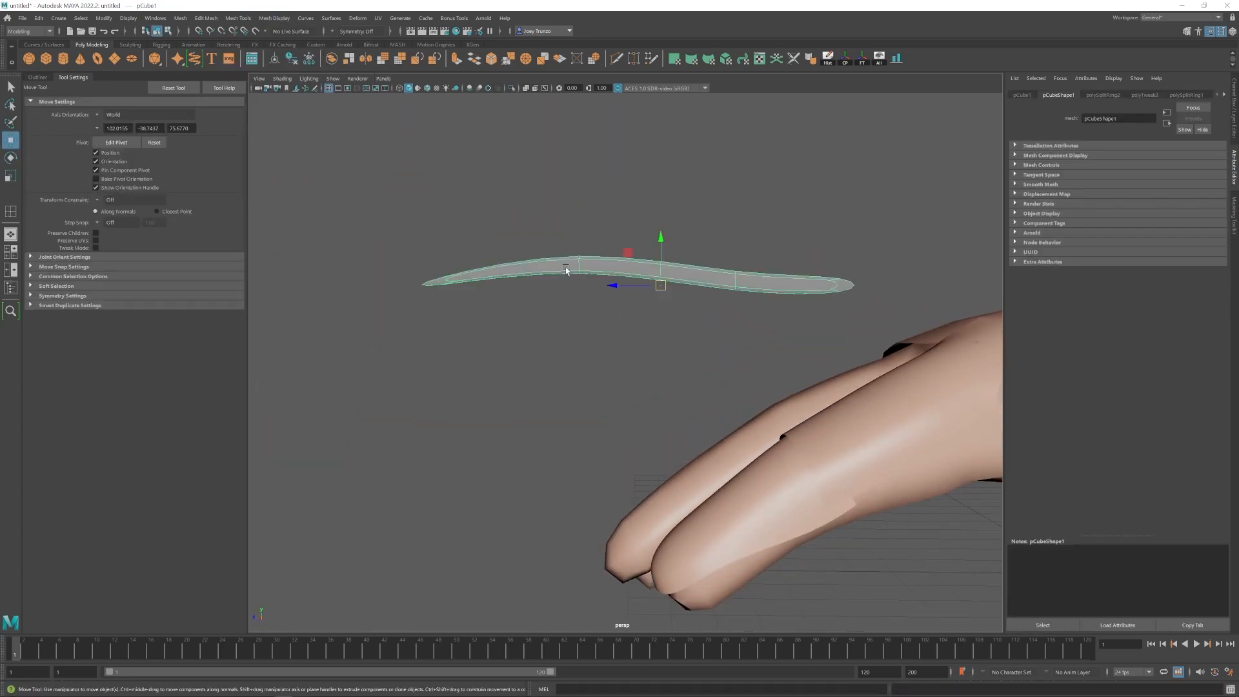
Turn off the blade's smooth preview and insert an edge loop close to its blunt base end.
key("1")
scroll(737, 312, "down", 3)
middle_click_drag(738, 312, 638, 318, "alt")
scroll(638, 318, "up", 3)
left_click(238, 18)
left_click(258, 89)
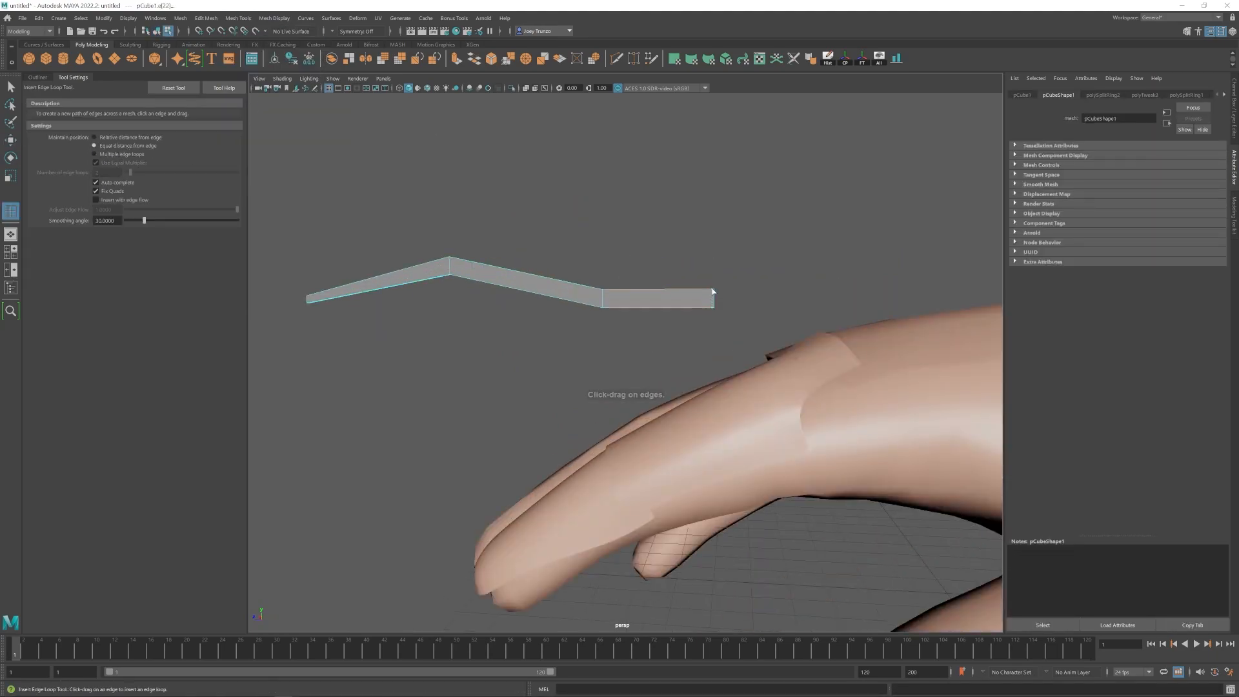
left_click(712, 291)
Center the blade's pivot and rotate the blade to line it up with the index finger.
key("w")
scroll(572, 332, "down", 5)
left_click(572, 331)
left_click_drag(572, 332, 678, 413, "alt")
left_click(845, 59)
scroll(642, 354, "up", 4)
key("e")
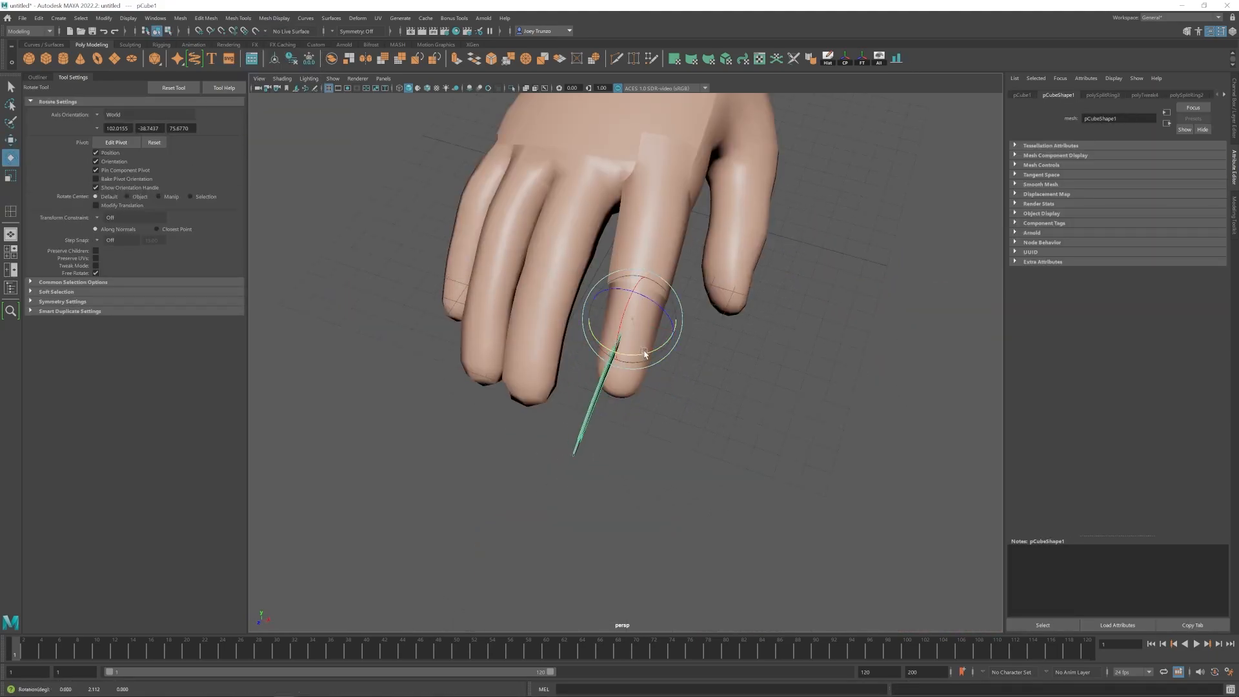
left_click_drag(642, 354, 516, 309, "alt")
Refine the blade's scale and rotation so it points forward along the index finger.
key("r")
middle_click_drag(623, 349, 713, 379, "alt")
scroll(713, 378, "up", 4)
key("e")
key("r")
key("e")
left_click_drag(694, 311, 485, 357)
Move the blade so its blunt base end rests on top of the index fingertip.
key("w")
left_click_drag(542, 342, 619, 361, "alt")
scroll(619, 362, "down", 4)
left_click_drag(608, 406, 591, 419, "alt")
right_click_drag(590, 419, 639, 420, "alt")
left_click_drag(490, 353, 517, 356)
left_click_drag(620, 362, 681, 444, "alt")
left_click_drag(671, 477, 583, 379, "alt")
Select vertices on the blade and adjust them to refine its profile near the finger.
key("r")
right_click_drag(574, 360, 526, 360)
left_click_drag(601, 314, 638, 358)
left_click_drag(595, 303, 602, 297)
left_click_drag(502, 373, 498, 376)
left_click_drag(503, 387, 658, 403, "alt")
left_click(658, 335)
Move the vertices of the blade's front half to adjust the bend toward its tip.
right_click_drag(611, 370, 568, 371)
left_click_drag(616, 352, 694, 438)
left_click_drag(684, 369, 702, 385)
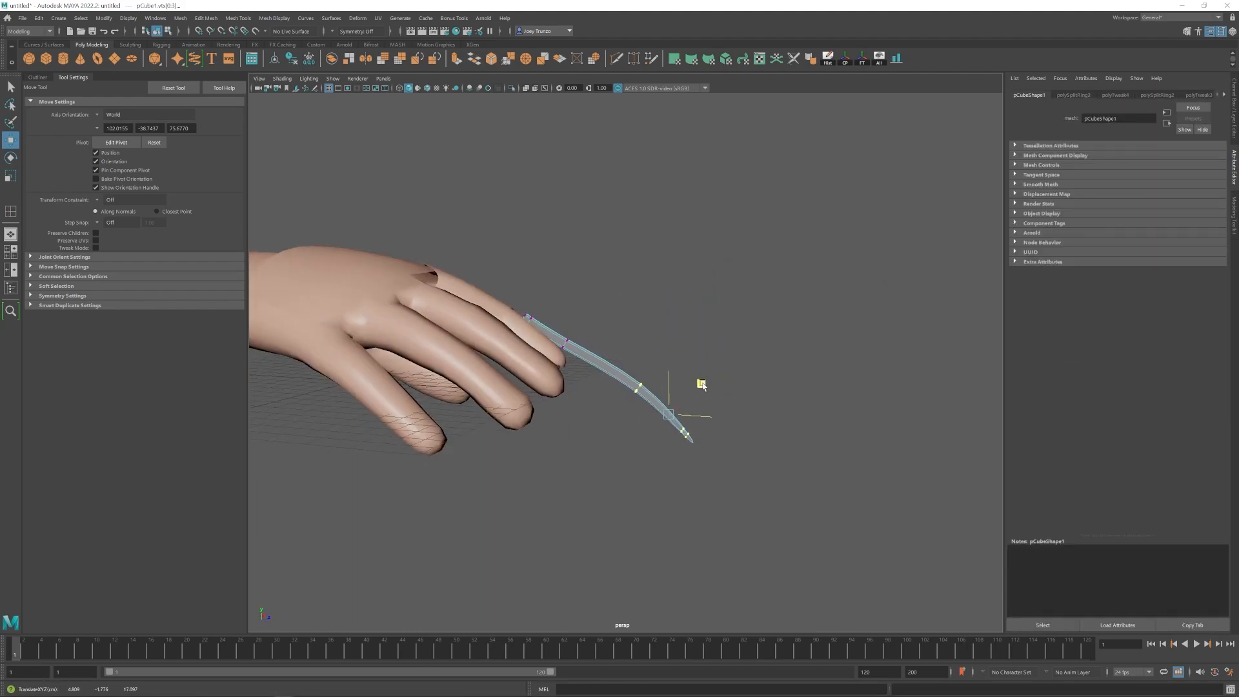
right_click_drag(652, 392, 691, 355)
Resize the whole blade and settle it against the top of the index fingertip.
key("r")
left_click_drag(677, 362, 547, 387, "alt")
right_click_drag(548, 387, 597, 386, "alt")
left_click_drag(604, 346, 616, 371)
left_click_drag(616, 371, 531, 362, "alt")
left_click_drag(581, 323, 590, 332)
left_click(696, 426)
right_click_drag(761, 407, 768, 381, "alt")
Turn off the blade's smooth preview and move its vertices so the base section follows the finger's slope.
right_click_drag(632, 303, 587, 303)
left_click_drag(465, 445, 726, 242)
key("1")
left_click_drag(616, 325, 636, 309, "alt")
left_click_drag(622, 258, 600, 229)
left_click_drag(604, 234, 609, 242)
middle_click_drag(716, 208, 668, 257, "alt")
left_click_drag(700, 184, 725, 212)
left_click_drag(718, 205, 716, 204)
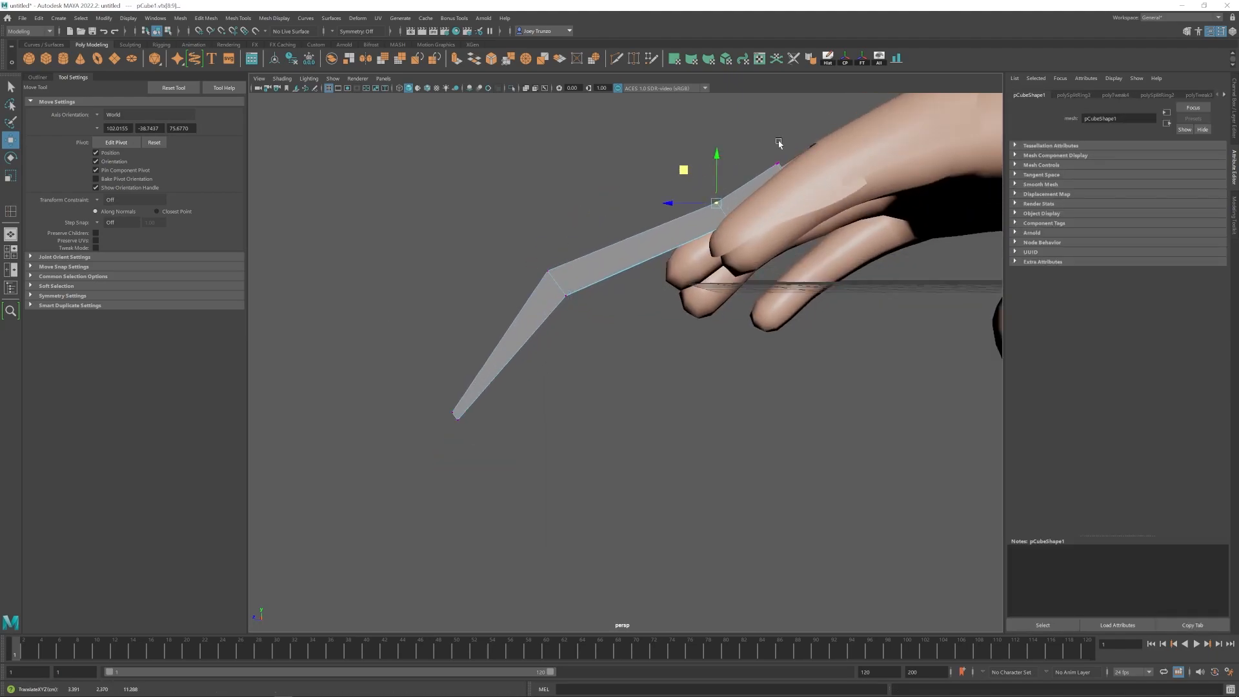
Nudge the vertices at the blade's base end sideways to center it on top of the index finger.
right_click_drag(732, 176, 608, 351, "alt")
left_click_drag(608, 359, 567, 413, "alt")
left_click(664, 374)
right_click_drag(567, 387, 651, 400, "alt")
middle_click_drag(629, 412, 597, 394, "alt")
left_click_drag(619, 345, 571, 316)
left_click_drag(544, 327, 548, 327)
left_click(625, 334)
left_click_drag(624, 335, 571, 316)
left_click_drag(552, 325, 547, 324)
left_click(639, 335)
right_click_drag(755, 361, 690, 400, "alt")
Assign a grey material to the back-of-hand plate, the finger sleeve and the fingertip piece.
key("q")
left_click(585, 361)
left_click_drag(586, 361, 677, 437, "shift")
right_click(678, 437)
left_click(488, 313)
right_click_drag(684, 387, 626, 371, "alt")
Center the pivot of the index finger sleeve.
left_click(591, 334)
key("w")
right_click_drag(555, 323, 600, 310, "alt")
middle_click_drag(559, 302, 573, 380, "alt")
left_click(845, 58)
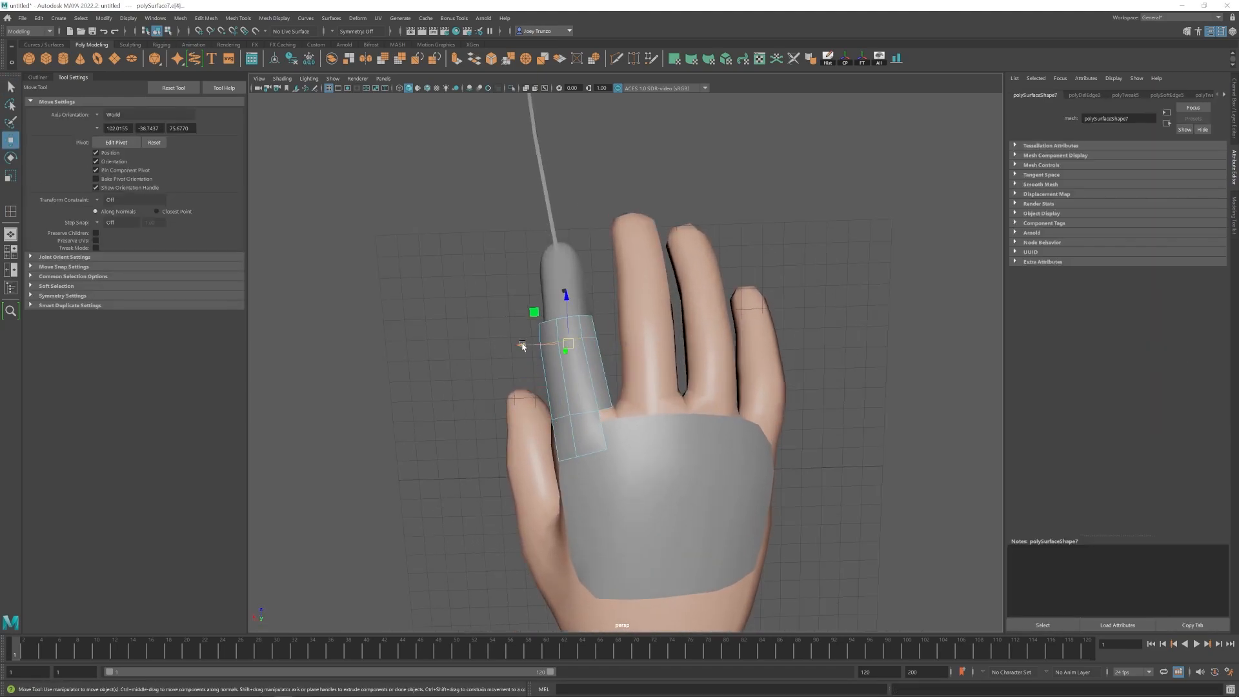
left_click(818, 216)
Move vertices of the finger sleeve so it fits more closely around the index finger.
right_click_drag(762, 277, 645, 380, "alt")
left_click_drag(640, 389, 628, 399, "alt")
right_click_drag(603, 367, 558, 368)
left_click_drag(628, 398, 678, 349, "alt")
left_click_drag(610, 284, 636, 306)
left_click_drag(620, 361, 639, 423, "alt")
left_click_drag(638, 423, 550, 359, "alt")
left_click_drag(565, 389, 564, 396)
right_click_drag(608, 382, 639, 355)
left_click(600, 445)
Touch up the sleeve's fit near the knuckle and return it to object selection.
left_click_drag(581, 400, 625, 417, "alt")
right_click_drag(625, 417, 626, 374, "alt")
left_click(629, 329)
left_click(636, 349)
left_click_drag(637, 310, 734, 284, "alt")
right_click_drag(734, 284, 768, 255)
left_click(771, 183)
left_click_drag(683, 284, 667, 378, "alt")
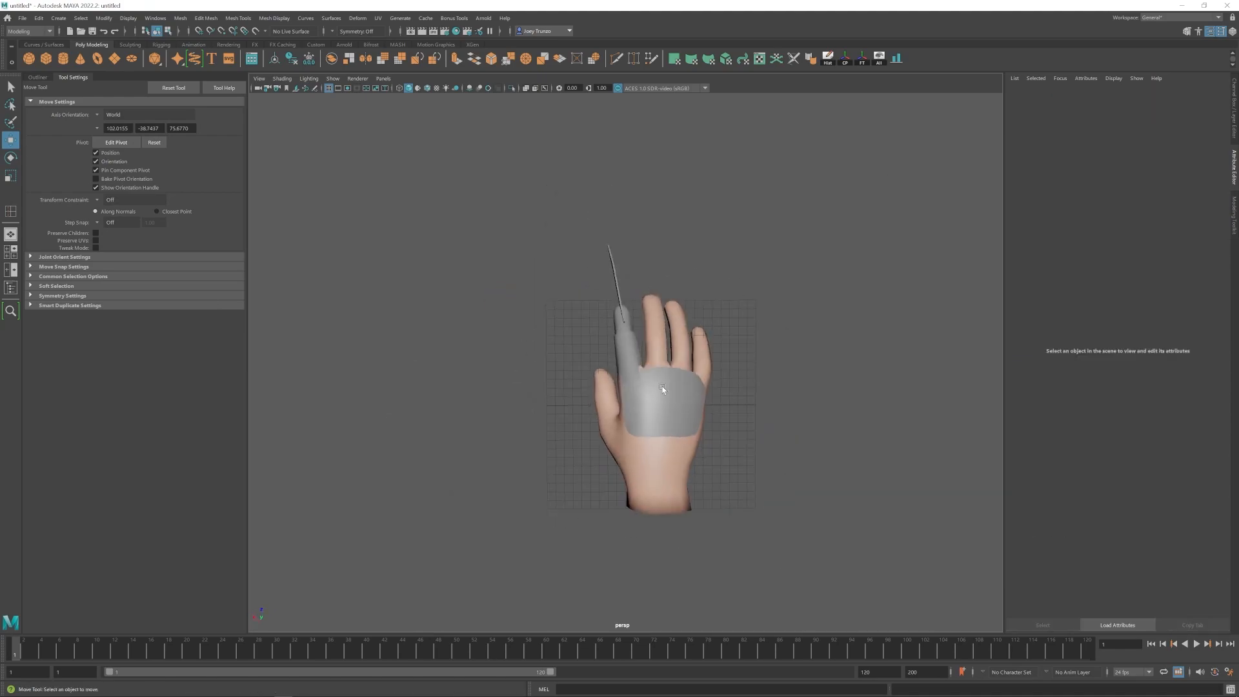
Insert an edge loop into the index finger sleeve close to its knuckle end.
right_click_drag(667, 378, 831, 430, "alt")
middle_click_drag(761, 336, 784, 439, "alt")
left_click(640, 332)
right_click_drag(640, 331, 597, 331)
left_click_drag(577, 306, 694, 352)
left_click_drag(693, 353, 645, 339, "alt")
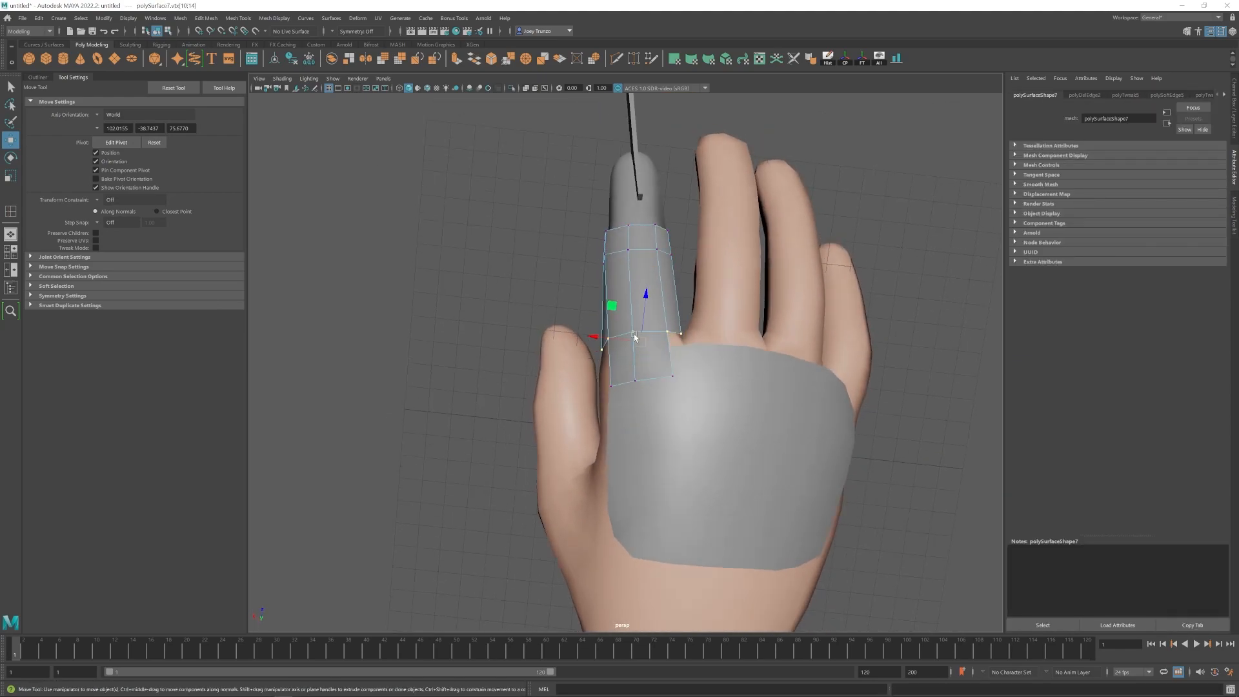
left_click(238, 18)
left_click(258, 87)
left_click(631, 390)
left_click_drag(630, 390, 671, 322, "alt")
right_click_drag(671, 322, 575, 349, "alt")
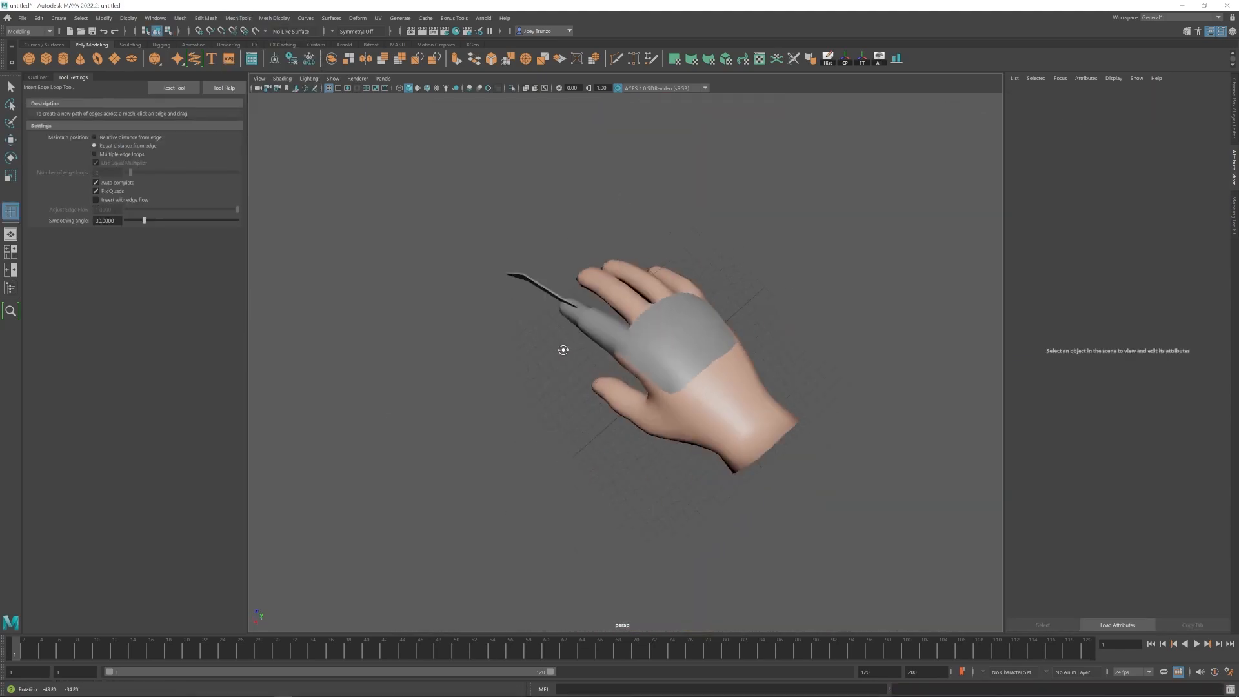
Line up the blade's base end with the middle of the fingertip piece.
left_click_drag(575, 348, 619, 323, "alt")
right_click_drag(516, 336, 585, 346, "alt")
key("1")
left_click_drag(678, 276, 613, 349)
left_click_drag(613, 349, 571, 282, "alt")
left_click_drag(581, 290, 620, 322, "alt")
left_click_drag(619, 283, 628, 350)
left_click(588, 300)
mouse_move(628, 349)
right_mouse_down("alt")
mouse_move(602, 395)
mouse_move(619, 362)
right_mouse_up("alt")
left_click(581, 351)
left_click_drag(580, 351, 606, 323, "alt")
left_click(607, 368)
middle_click_drag(581, 356, 597, 353, "alt")
left_click_drag(597, 352, 577, 328)
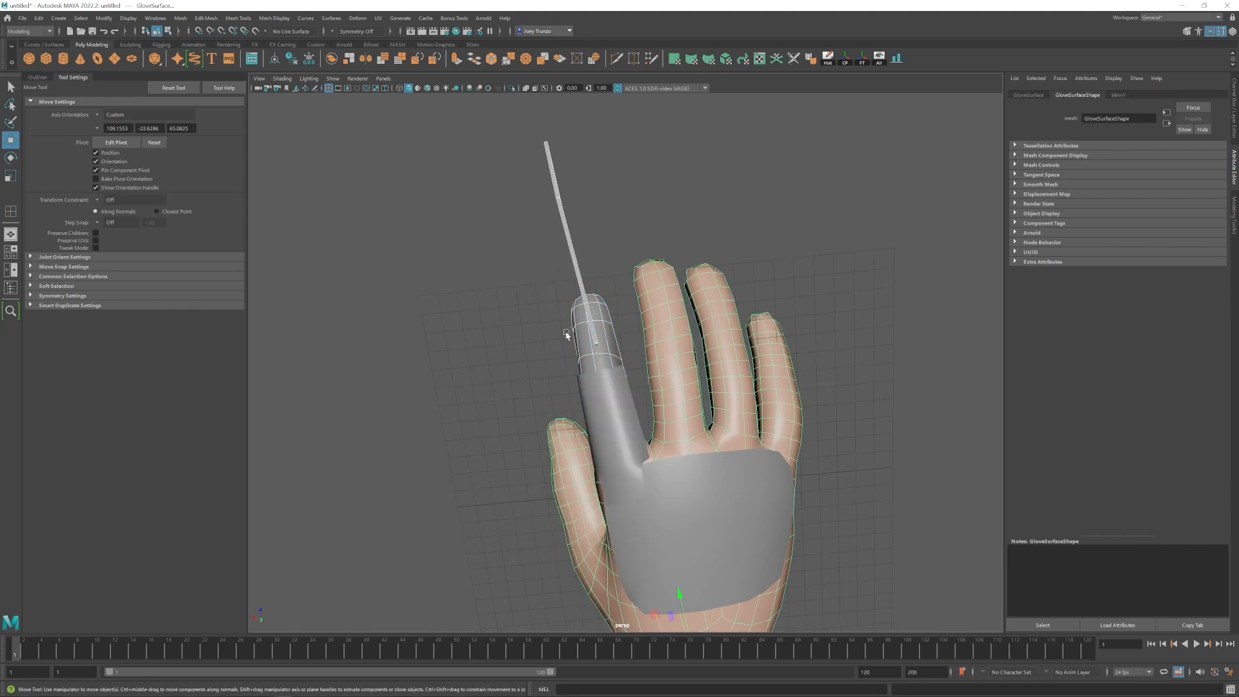
left_click(534, 250)
Select the blade's vertices and shift them slightly sideways in the front view to center the blade over the finger.
right_click_drag(534, 250, 534, 303, "alt")
left_click(596, 277)
left_click_drag(597, 278, 580, 323, "alt")
right_click_drag(581, 322, 619, 387, "alt")
left_click_drag(596, 342, 588, 433)
key("space")
middle_click_drag(577, 510, 532, 572, "alt")
left_click_drag(484, 395, 481, 394)
right_click_drag(805, 339, 781, 271, "alt")
middle_click_drag(829, 265, 759, 253, "alt")
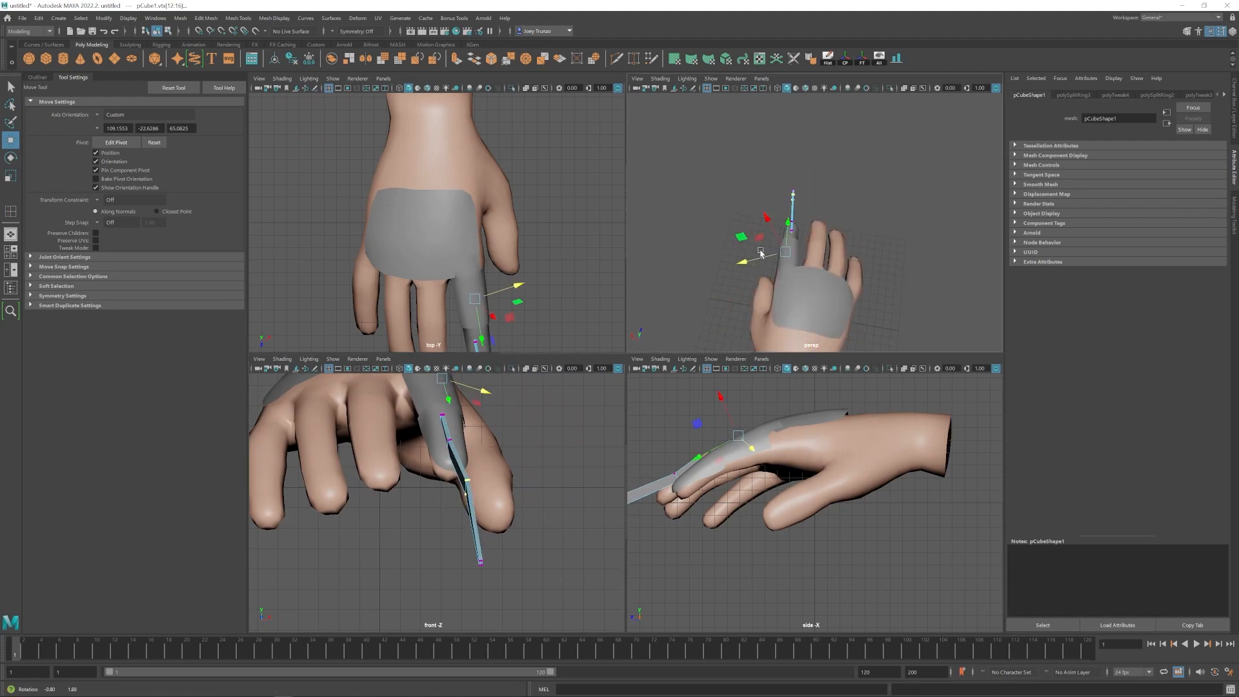
Return to the single perspective view, set the Move tool's axis orientation to World and leave vertex editing.
key("space")
right_click_drag(722, 310, 755, 370, "alt")
left_click_drag(755, 370, 703, 362, "alt")
left_click(162, 148)
right_click_drag(761, 387, 664, 413, "alt")
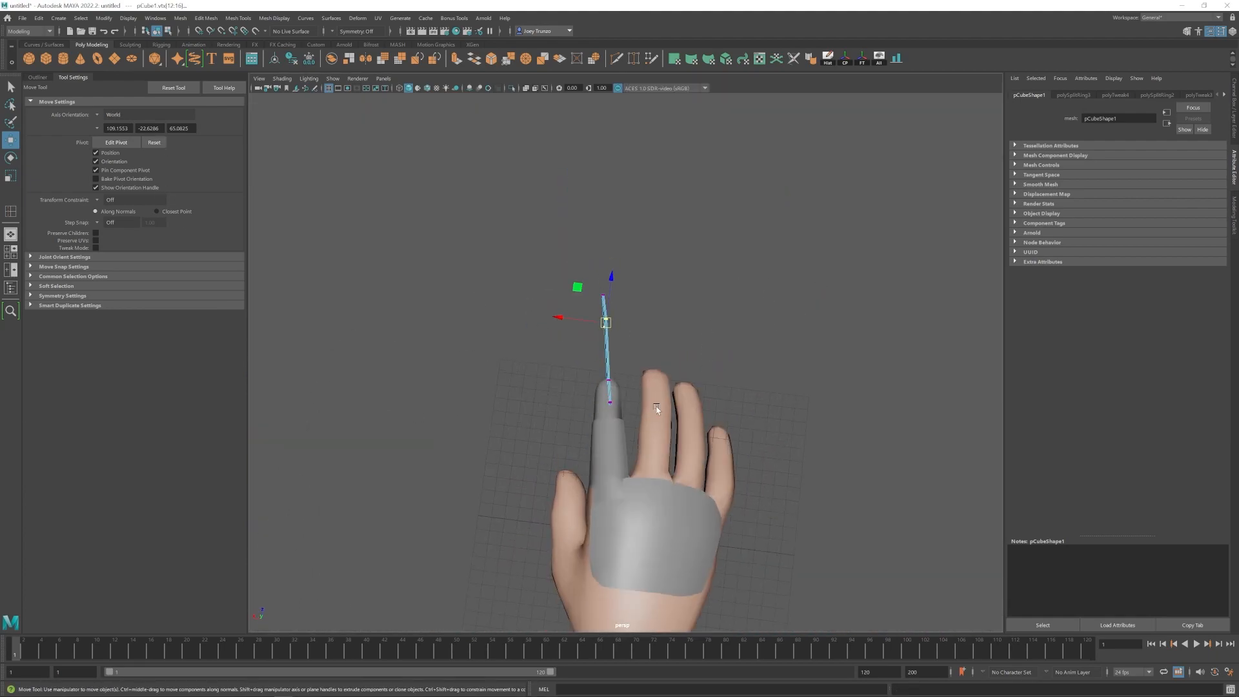
right_click_drag(606, 362, 652, 316)
Raise the whole blade slightly so it sits on top of the index fingertip.
left_click_drag(664, 412, 832, 348, "alt")
left_click_drag(619, 349, 788, 368, "alt")
key("r")
right_click_drag(645, 348, 703, 365, "alt")
left_click(723, 387)
left_click_drag(704, 365, 574, 342, "alt")
right_click_drag(548, 349, 606, 352, "alt")
left_click(585, 341)
left_click_drag(594, 293, 595, 289)
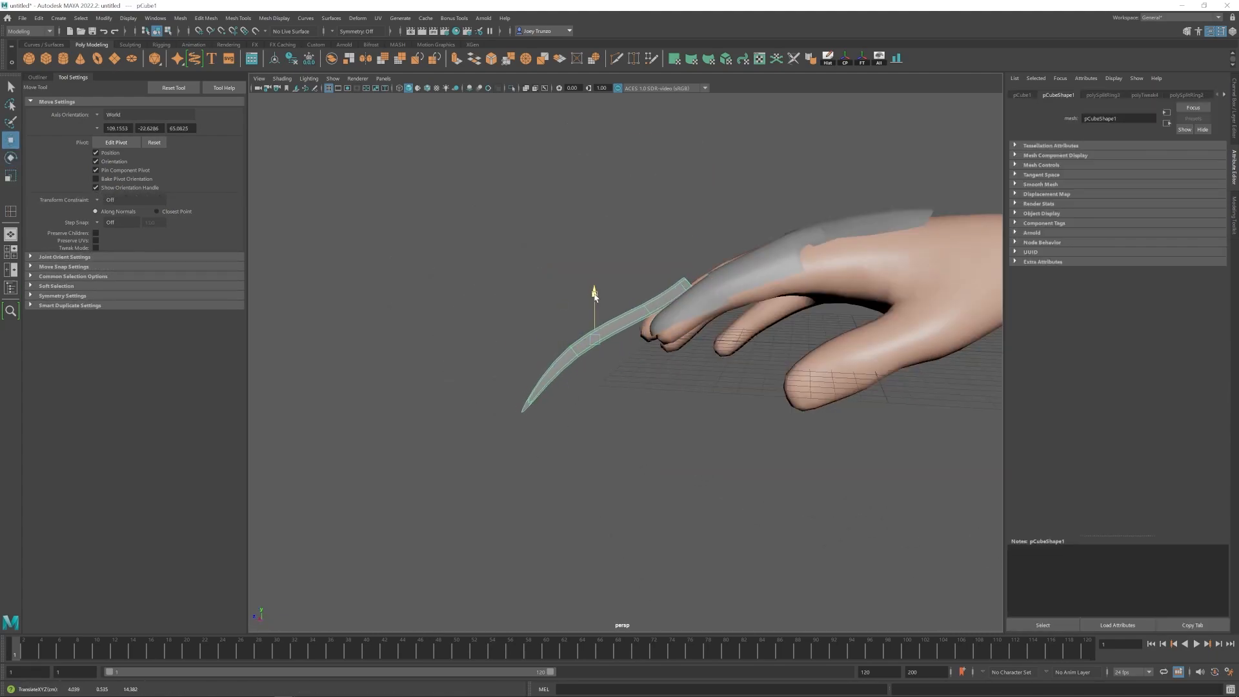
left_click(713, 400)
Check the blade's alignment with the index finger from above and bring up the list of scene objects.
left_click_drag(714, 335, 714, 409, "alt")
right_click_drag(713, 409, 761, 412, "alt")
left_click(603, 348)
key("r")
key("w")
left_click_drag(710, 387, 645, 413, "alt")
left_click(704, 400)
left_click(597, 329)
left_click(503, 361)
left_click_drag(564, 327, 568, 413)
left_click(37, 78)
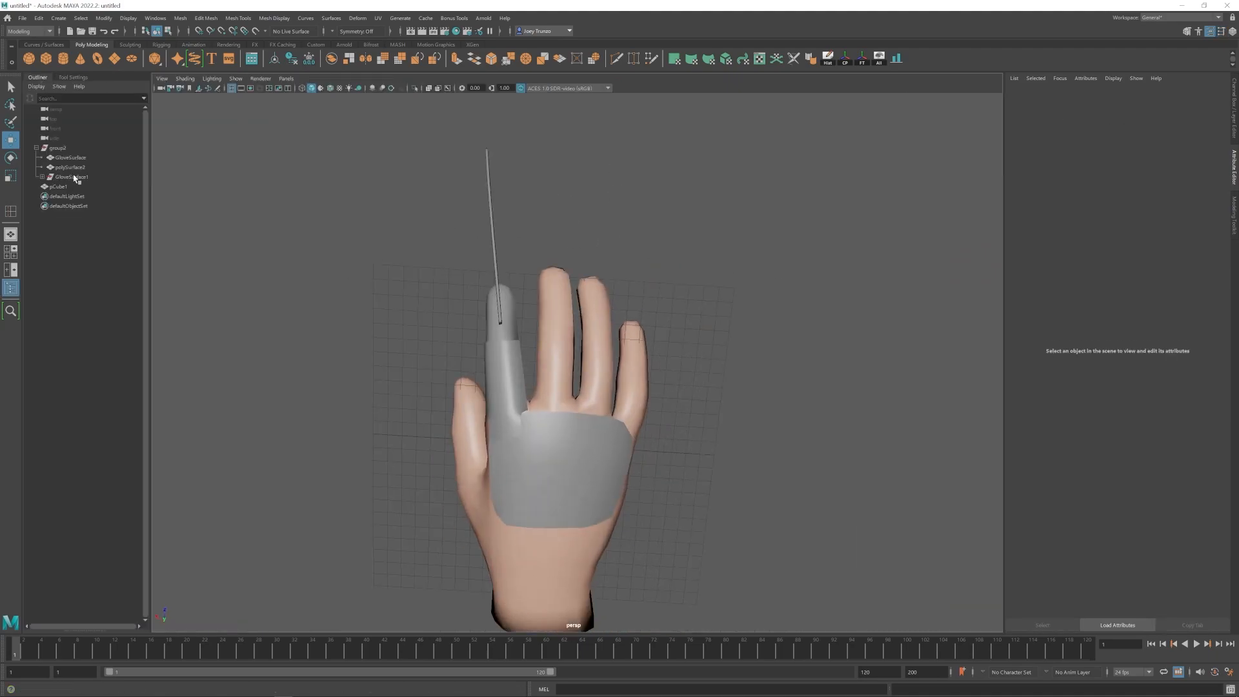
Add a fingertip piece over the end of the middle finger, matching the one on the index finger.
left_click(71, 158)
left_click(555, 296)
right_click_drag(555, 296, 577, 299, "alt")
middle_click_drag(576, 298, 600, 359, "alt")
right_click_drag(582, 348, 636, 621)
left_click_drag(674, 462, 671, 278, "alt")
right_click_drag(559, 262, 639, 544)
left_click_drag(632, 323, 574, 413, "alt")
key("r")
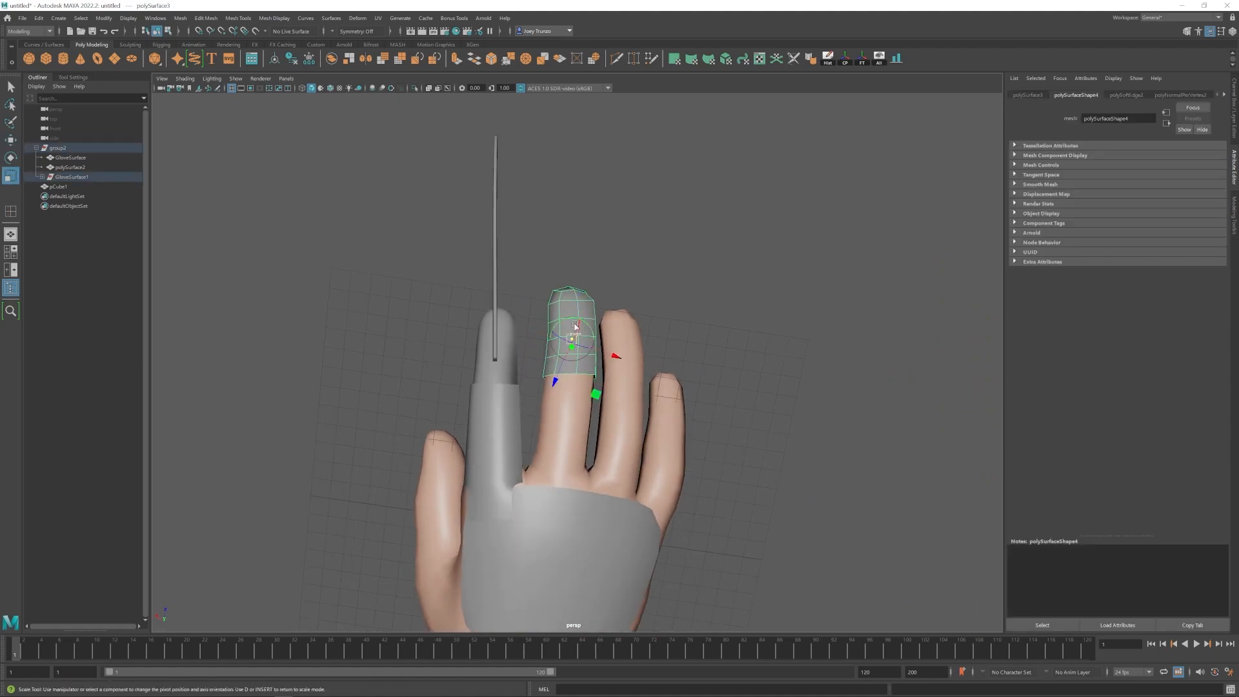
left_click_drag(575, 354, 581, 337, "alt")
Duplicate the index finger's blade and position and rotate the copy on top of the middle fingertip piece.
left_click(512, 249)
key("ctrl+d")
left_click_drag(556, 212, 616, 218)
left_click_drag(590, 310, 774, 229, "alt")
left_click_drag(549, 343, 538, 330)
mouse_move(571, 342)
left_mouse_down("alt")
mouse_move(609, 346)
mouse_move(584, 416)
mouse_move(593, 335)
mouse_move(581, 289)
mouse_move(658, 403)
mouse_move(619, 336)
mouse_move(506, 365)
mouse_move(580, 335)
left_mouse_up("alt")
key("e")
scroll(577, 370, "up", 3)
left_click(549, 341)
left_click(606, 255)
Edit the middle fingertip piece's side edges in isolation, then restore the full scene and add an edge loop to it.
scroll(605, 254, "down", 5)
left_click(576, 362)
left_click(415, 88)
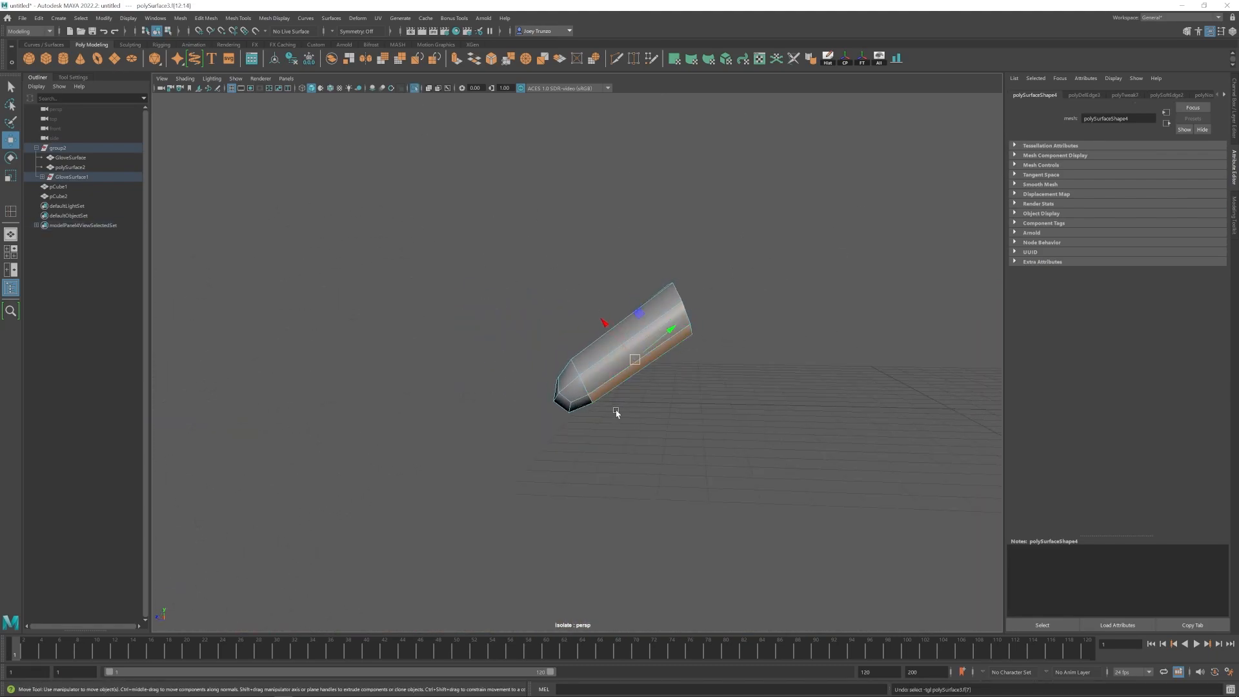
left_click(414, 88)
left_click_drag(635, 284, 824, 262, "alt")
left_click(238, 18)
left_click(254, 90)
left_click(525, 299, "shift")
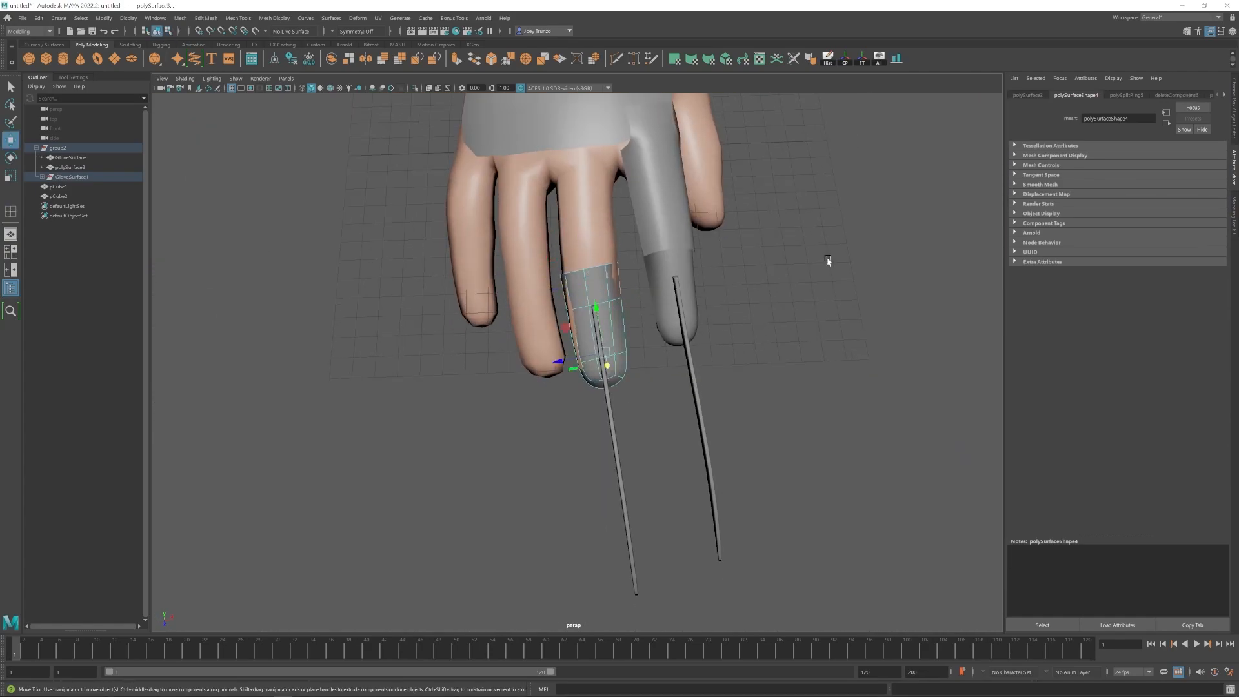
Group the middle fingertip piece with its blade, center the group's pivot and nudge the group into place on the finger.
left_click(847, 59)
mouse_move(619, 361)
left_mouse_down("alt")
mouse_move(761, 310)
mouse_move(619, 370)
left_mouse_up("alt")
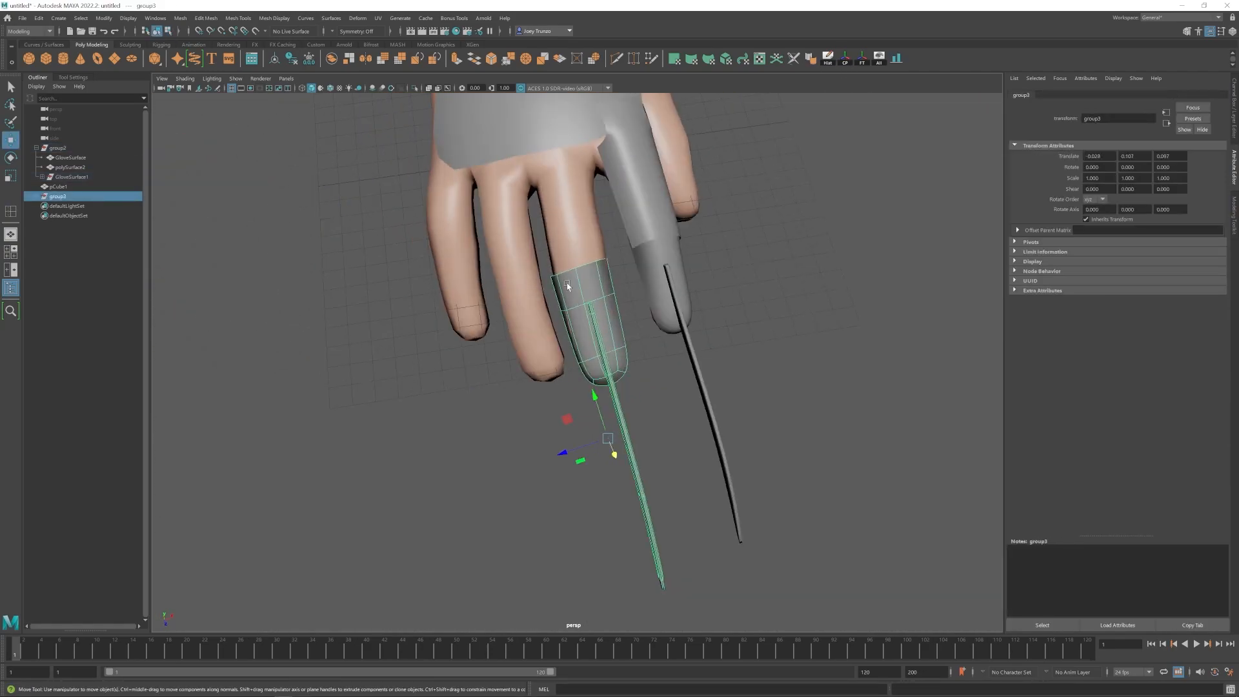
Move the hand's vertices along the side of the middle finger inward beneath the fingertip piece.
right_click_drag(548, 335, 497, 336)
left_click_drag(591, 300, 560, 379)
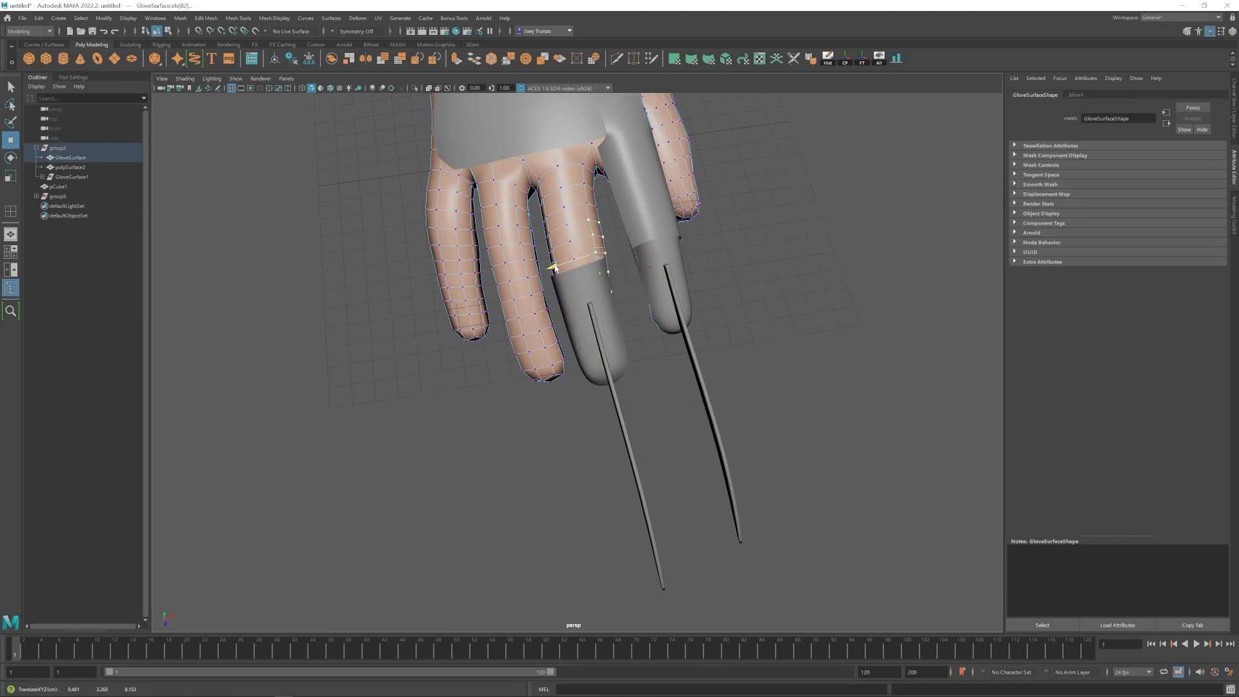
left_click(753, 356)
Adjust the vertices around the open end of the middle fingertip piece for a closer fit on the finger.
left_click_drag(549, 254, 514, 357, "alt")
left_click(510, 348)
key("r")
left_click_drag(466, 298, 531, 334)
right_click_drag(531, 335, 484, 335)
left_click_drag(497, 326, 524, 367)
left_click_drag(481, 317, 478, 314)
left_click(478, 315)
left_click_drag(568, 320, 534, 389, "alt")
Duplicate the index finger's sleeve and place the copy along the middle finger between the fingertip piece and the hand plate.
left_click(514, 413)
key("ctrl+d")
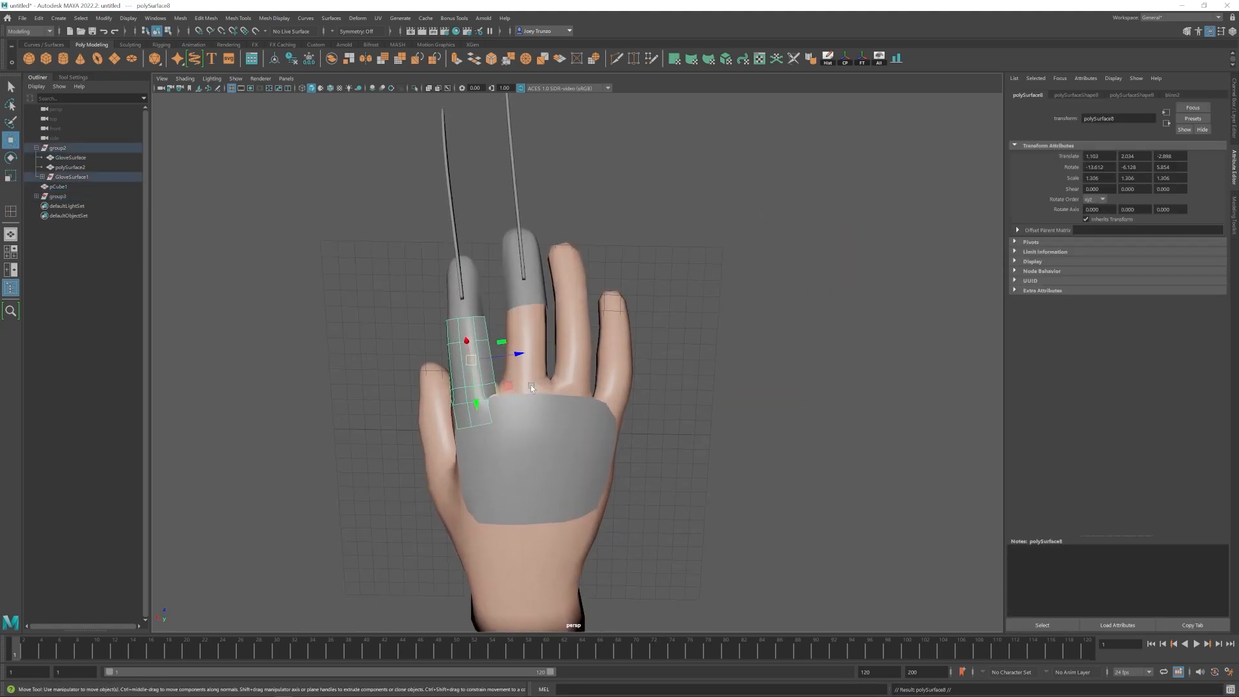
left_click_drag(547, 334, 540, 336)
key("w")
left_click_drag(541, 407, 464, 378, "alt")
Shift the side vertices of the middle finger's sleeve to match the finger's width.
left_click_drag(500, 328, 513, 397)
key("e")
left_click_drag(566, 373, 563, 378)
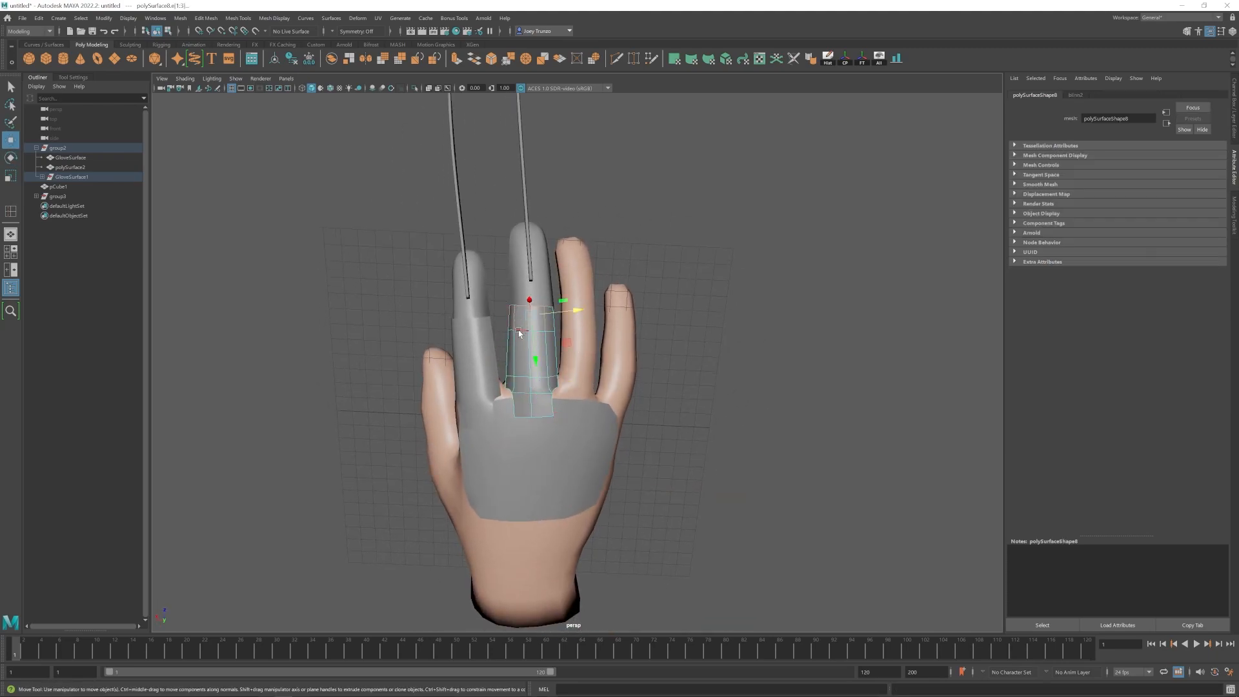
left_click(658, 349)
left_click_drag(620, 423, 627, 426, "alt")
right_click_drag(616, 427, 633, 429, "alt")
left_click(633, 428)
middle_click_drag(586, 455, 598, 435, "alt")
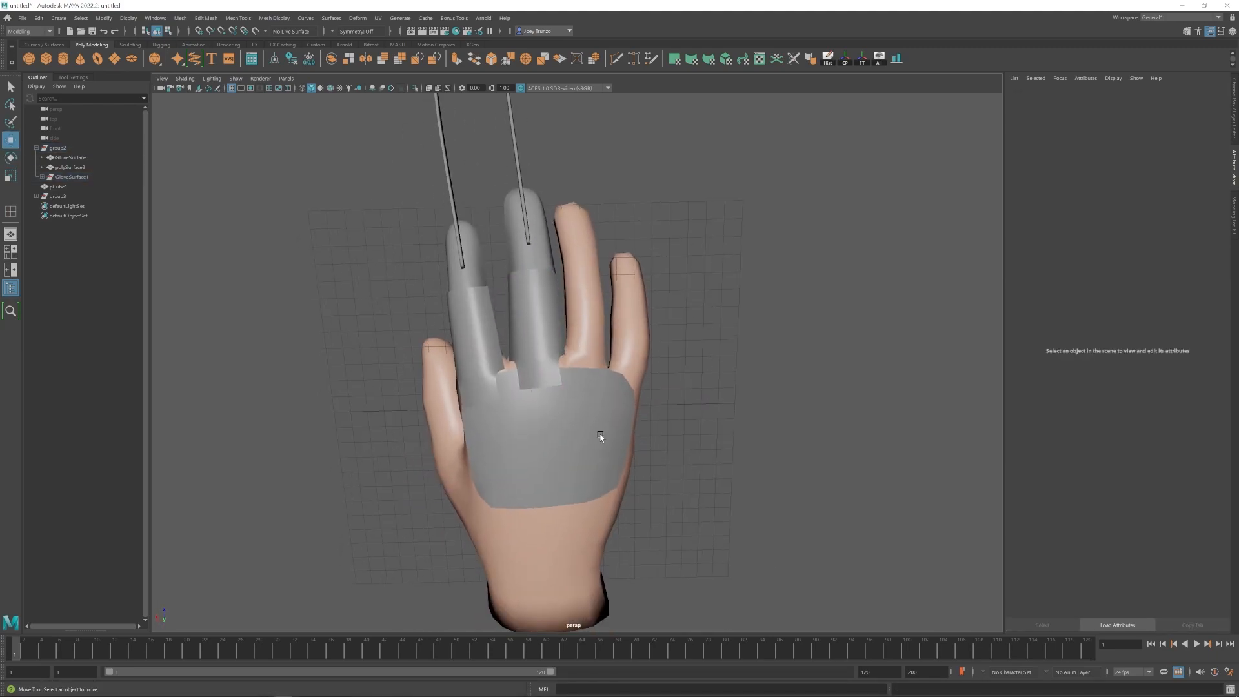
Move the hand's vertices between the index and middle finger bases so the skin sits beneath the glove pieces.
left_click(594, 434)
left_click(536, 321)
right_click_drag(537, 342, 503, 342)
left_click(514, 360)
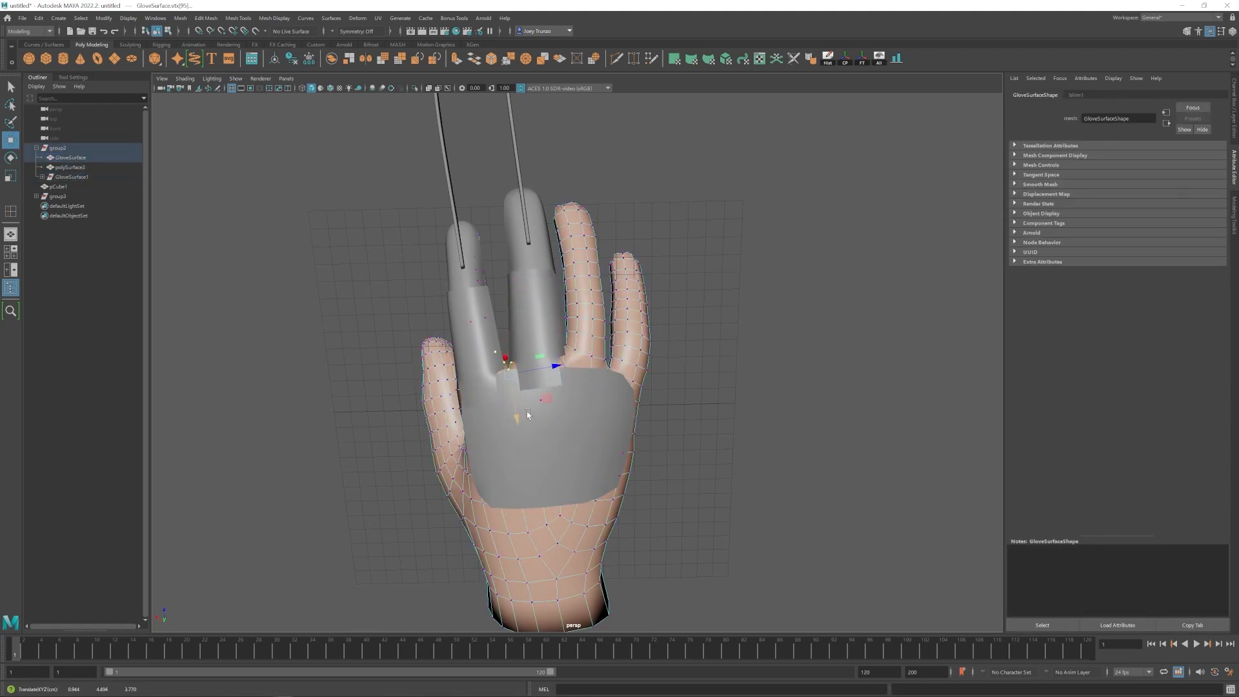
left_click(558, 353)
Rotate the middle finger's sleeve to follow the direction of the finger.
left_click_drag(559, 353, 664, 413, "alt")
right_click_drag(664, 413, 688, 513, "alt")
middle_click_drag(688, 513, 603, 468, "alt")
left_click(560, 293)
key("e")
left_click_drag(558, 290, 560, 294)
mouse_move(559, 294)
left_mouse_down("alt")
mouse_move(572, 285)
mouse_move(565, 299)
left_mouse_up("alt")
key("e")
left_click_drag(565, 300, 553, 335)
Reshape the knuckle end of the middle sleeve by raising its vertices and shifting those along its index-finger side.
right_click_drag(553, 334, 513, 334)
left_click_drag(493, 384, 524, 410)
key("w")
left_click_drag(548, 362, 541, 212, "alt")
left_click_drag(539, 207, 539, 196)
left_click_drag(539, 196, 536, 310, "alt")
left_click_drag(491, 473, 554, 291)
left_click_drag(546, 271, 545, 266)
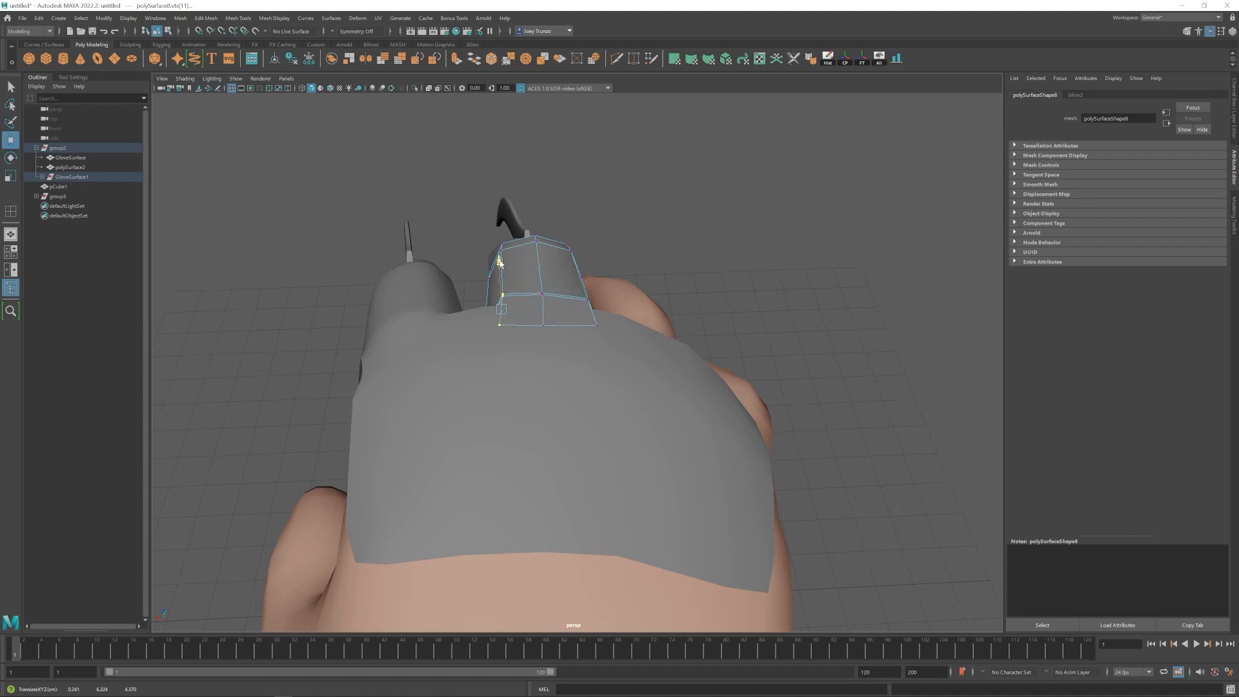
Adjust the row of vertices across the middle sleeve where it meets the hand plate and leave vertex editing.
left_click_drag(543, 308, 564, 461, "alt")
scroll(552, 335, "down", 5)
scroll(564, 462, "up", 6)
right_click_drag(553, 336, 513, 335)
left_click_drag(481, 284, 597, 251)
left_click(916, 329)
scroll(575, 351, "down", 6)
left_click(575, 351)
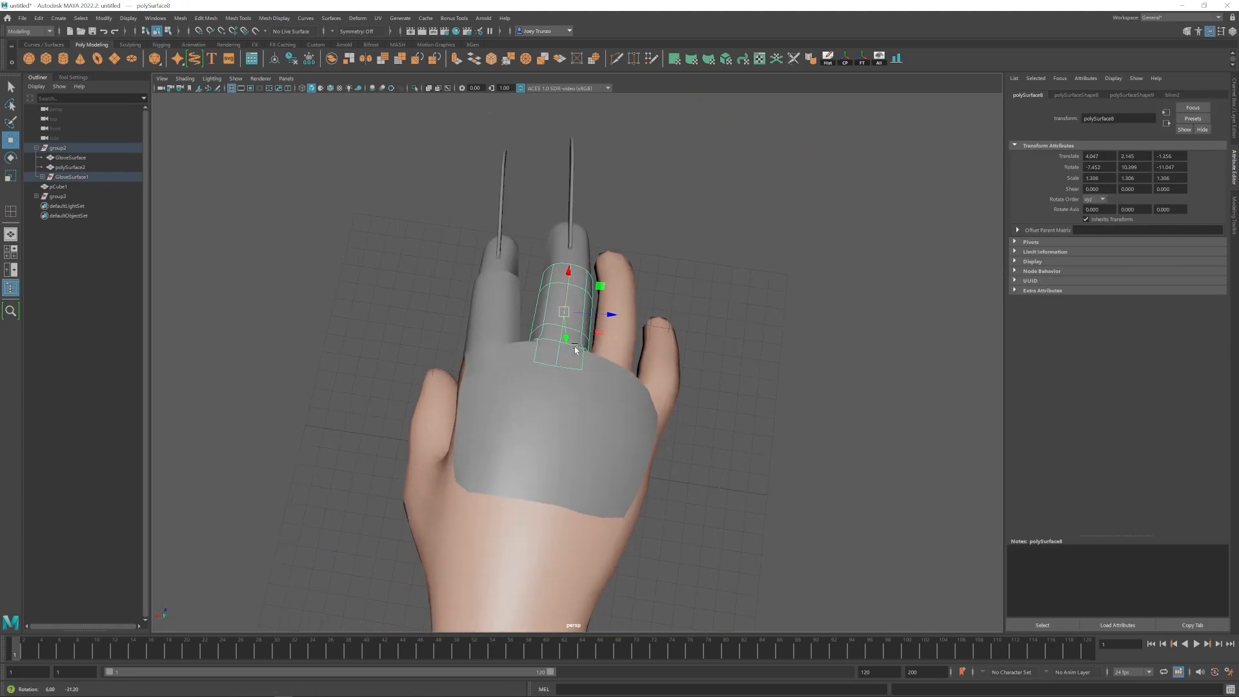
Select the group holding the middle fingertip piece and blade, and move and rotate it to line up with the sleeve.
scroll(575, 313, "down", 3)
scroll(575, 312, "up", 6)
left_click(559, 344)
key("Up")
left_click_drag(610, 199, 617, 200)
left_click_drag(584, 261, 461, 323, "alt")
key("e")
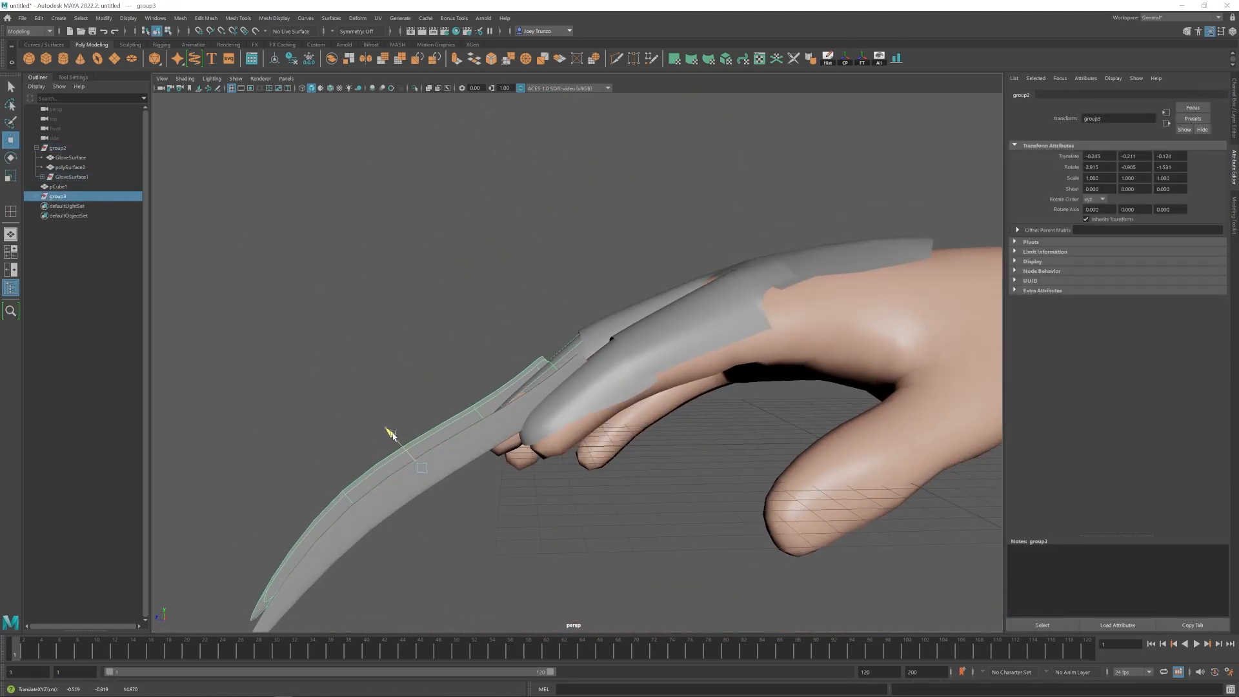
left_click_drag(392, 435, 465, 474, "alt")
Select the hand's vertices poking through the middle fingertip piece, pull them inward and leave vertex editing.
left_click(635, 382)
right_click_drag(630, 381, 553, 370)
left_click_drag(553, 371, 636, 394, "alt")
left_click_drag(584, 362, 649, 478)
left_click_drag(644, 412, 639, 359, "alt")
left_click_drag(618, 431, 612, 455, "alt")
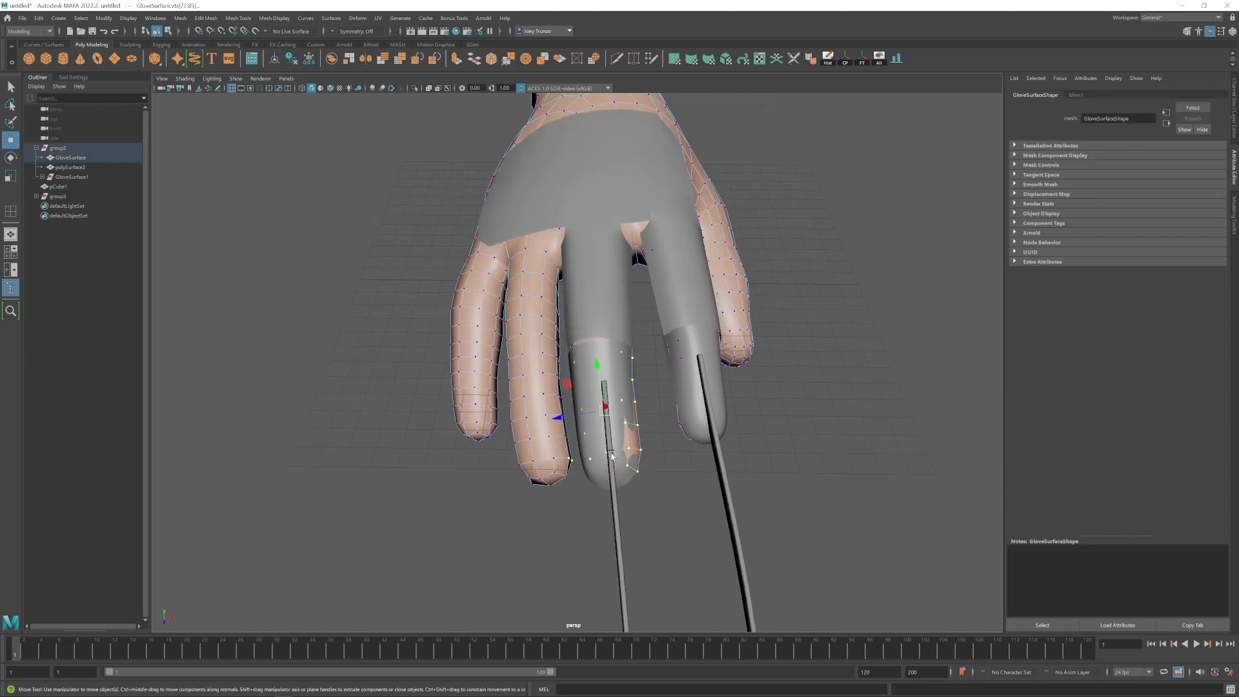
left_click_drag(563, 419, 568, 418)
left_click_drag(568, 418, 608, 404, "alt")
right_click_drag(608, 403, 645, 367)
left_click(793, 322)
Select an edge loop on the middle finger's sleeve and shift it to fit the finger more closely.
left_click_drag(645, 387, 540, 508, "alt")
scroll(524, 413, "up", 6)
left_click_drag(524, 413, 535, 284, "alt")
left_click(507, 284)
key("e")
left_click_drag(543, 326, 548, 361, "alt")
left_click(658, 393)
right_click_drag(560, 348, 544, 291)
double_click(540, 297)
left_click_drag(612, 348, 630, 271)
left_click(632, 268)
Select individual edges of the middle sleeve, nudge them into place and leave component editing.
right_click_drag(632, 269, 630, 244)
left_click(618, 258)
left_click_drag(618, 258, 617, 327, "alt")
left_click(685, 288)
key("F8")
right_click_drag(610, 339, 650, 312, "alt")
key("F8")
right_click_drag(623, 271, 622, 249)
left_click(605, 296)
left_click_drag(566, 307, 559, 309)
key("F8")
Insert an edge loop in the middle sleeve and return the mesh to smooth preview.
left_click(726, 361)
left_click_drag(726, 361, 794, 383, "alt")
right_click_drag(795, 383, 584, 407, "alt")
left_click_drag(583, 406, 589, 401, "alt")
right_click_drag(589, 400, 854, 468, "alt")
left_click_drag(854, 467, 807, 446, "alt")
left_click(636, 395)
key("1")
left_click(240, 19)
left_click(254, 87)
left_click(656, 349)
key("w")
key("3")
right_click_drag(791, 392, 645, 404, "alt")
Group the middle finger's sleeve, fingertip piece and blade, and rotate the assembly slightly to match the finger.
left_click_drag(644, 404, 750, 446, "alt")
left_click(644, 314)
left_click(659, 380, "shift")
left_click(671, 452, "shift")
middle_click_drag(696, 469, 636, 456, "alt")
left_click(636, 456)
left_click_drag(636, 456, 672, 384, "alt")
left_click(600, 349)
key("e")
left_click_drag(614, 354, 619, 354)
left_click_drag(619, 354, 656, 394, "alt")
Center the pivot of the middle-finger group, duplicate it, and rotate and move the copy toward the ring finger.
left_click(844, 428)
left_click_drag(843, 428, 748, 381, "alt")
left_click(705, 345)
key("w")
left_click(844, 58)
left_click_drag(651, 342, 729, 335, "alt")
key("ctrl+d")
key("e")
left_click_drag(707, 383, 609, 426)
key("w")
left_click_drag(578, 371, 590, 404)
left_click_drag(590, 403, 639, 412, "alt")
Rotate the copied group to follow the ring finger's direction and move it across onto the finger.
right_click_drag(638, 387, 678, 387, "alt")
left_click(631, 304)
left_click_drag(631, 305, 623, 248, "alt")
key("e")
left_click_drag(634, 328, 631, 331)
left_click_drag(631, 332, 635, 394, "alt")
key("w")
left_click_drag(597, 307, 629, 304)
key("r")
key("w")
Shift the copied sleeve, fingertip piece and blade closer to the ring finger.
left_click_drag(655, 362, 671, 376, "alt")
left_click_drag(672, 423, 552, 363, "alt")
left_click(540, 386)
key("w")
left_click_drag(553, 352, 548, 413)
left_click(621, 324)
left_click_drag(621, 324, 607, 327, "alt")
Rotate the ring finger's blade to a new angle and reposition the whole ring-finger group.
left_click(526, 222)
key("e")
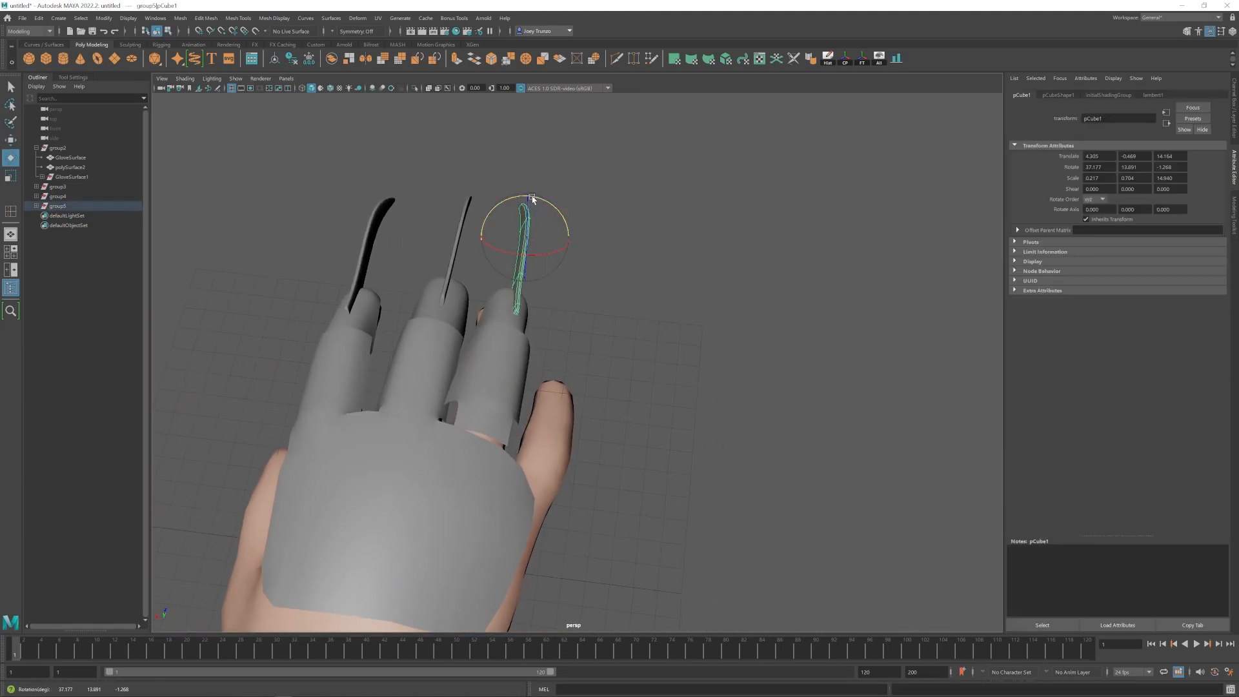
left_click_drag(502, 345, 506, 317, "alt")
left_click_drag(512, 350, 510, 368)
left_click_drag(507, 324, 499, 326)
left_click_drag(501, 329, 521, 395, "alt")
left_click_drag(520, 222, 511, 220)
key("w")
left_click_drag(506, 329, 500, 310, "alt")
left_click_drag(506, 273, 481, 373)
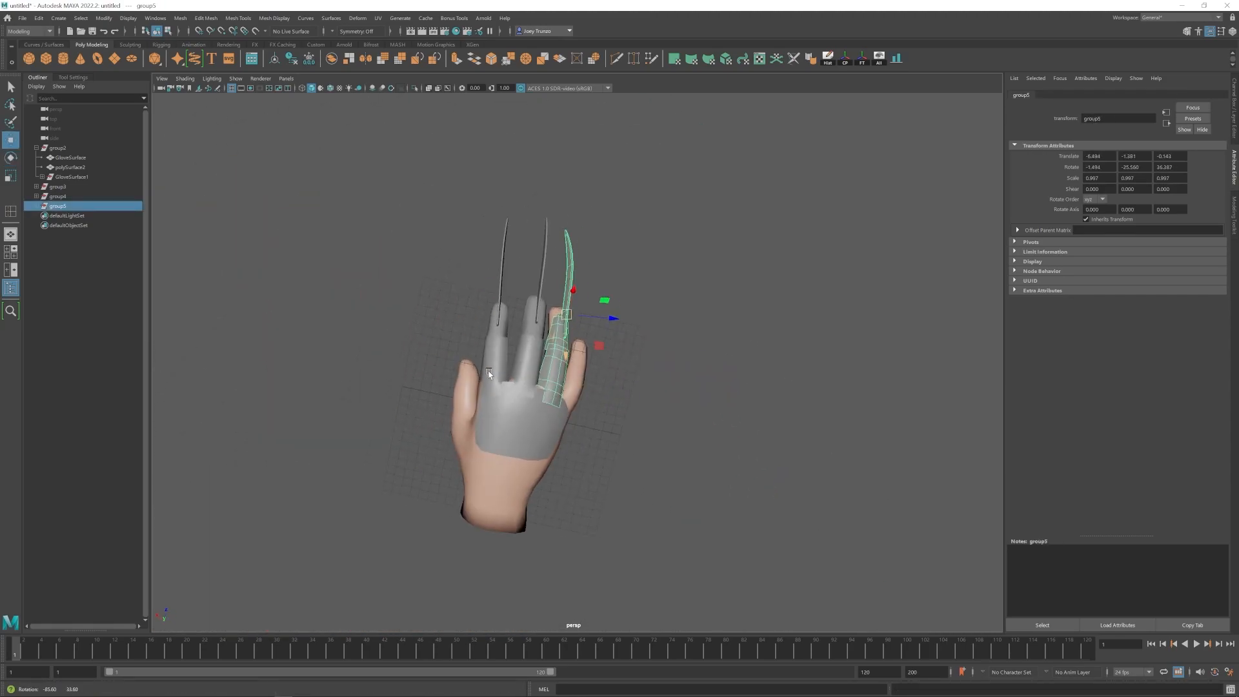
Adjust vertices on the ring-finger pieces to fit the finger and return to object selection.
left_click_drag(564, 309, 381, 241, "alt")
scroll(382, 240, "up", 4)
middle_click_drag(767, 303, 498, 269, "alt")
right_click_drag(497, 257, 434, 239)
left_click_drag(426, 190, 516, 242)
left_click_drag(507, 242, 487, 246, "alt")
right_click_drag(476, 277, 292, 336)
key("w")
left_click_drag(320, 465, 393, 445, "alt")
right_click_drag(393, 446, 555, 413, "alt")
right_click_drag(613, 413, 651, 381)
left_click(703, 361)
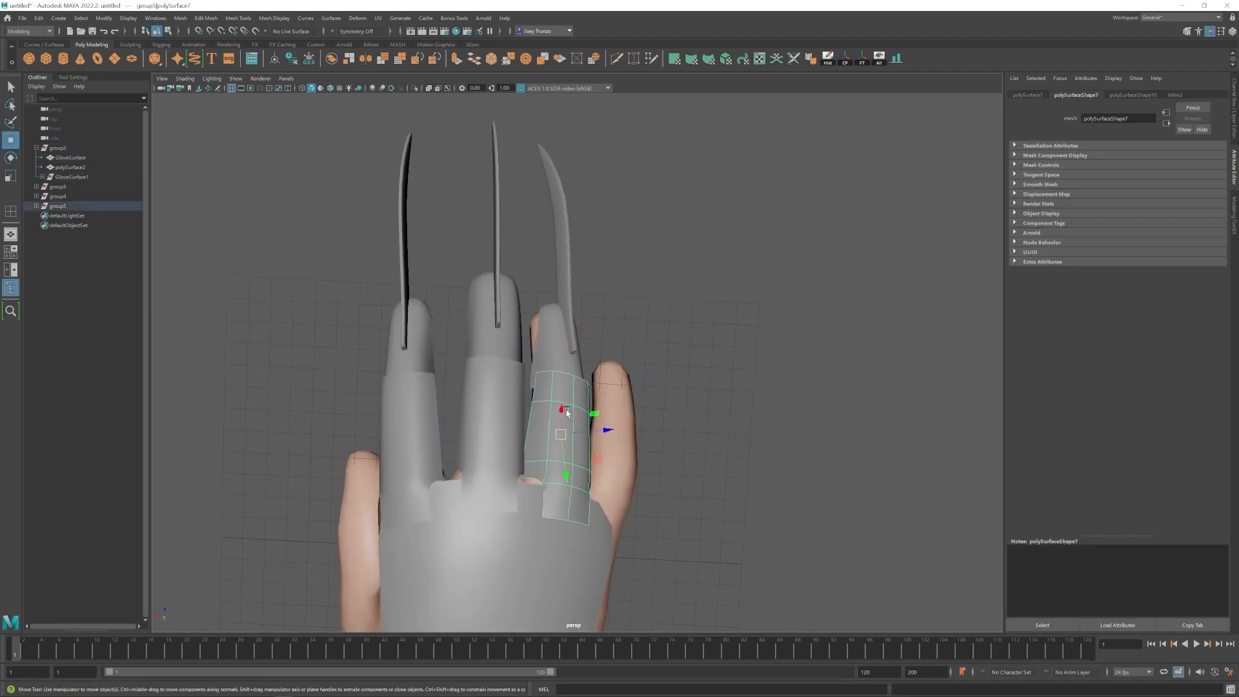
Select the whole ring-finger group from its sleeve and move it sideways over the finger.
left_click(567, 412)
key("Up")
key("r")
key("e")
left_click_drag(571, 319, 597, 313, "alt")
key("w")
left_click_drag(597, 313, 616, 426, "alt")
left_click_drag(616, 426, 584, 423)
Select the ring finger's fingertip piece and blade and shift them into line with the sleeve.
left_click_drag(582, 314, 495, 338, "alt")
right_click_drag(495, 338, 538, 344, "alt")
left_click(539, 345)
left_click_drag(539, 344, 740, 422, "alt")
key("Up")
left_click(580, 342)
left_click(581, 345, "shift")
left_click_drag(626, 309, 584, 326)
left_click_drag(584, 325, 723, 387)
left_click(746, 379)
Move the ring sleeve's vertices at the knuckle on the middle-finger side and near the fingertip on the pinky side.
right_click_drag(575, 439, 574, 400)
middle_click_drag(574, 451, 521, 388, "alt")
double_click(502, 413)
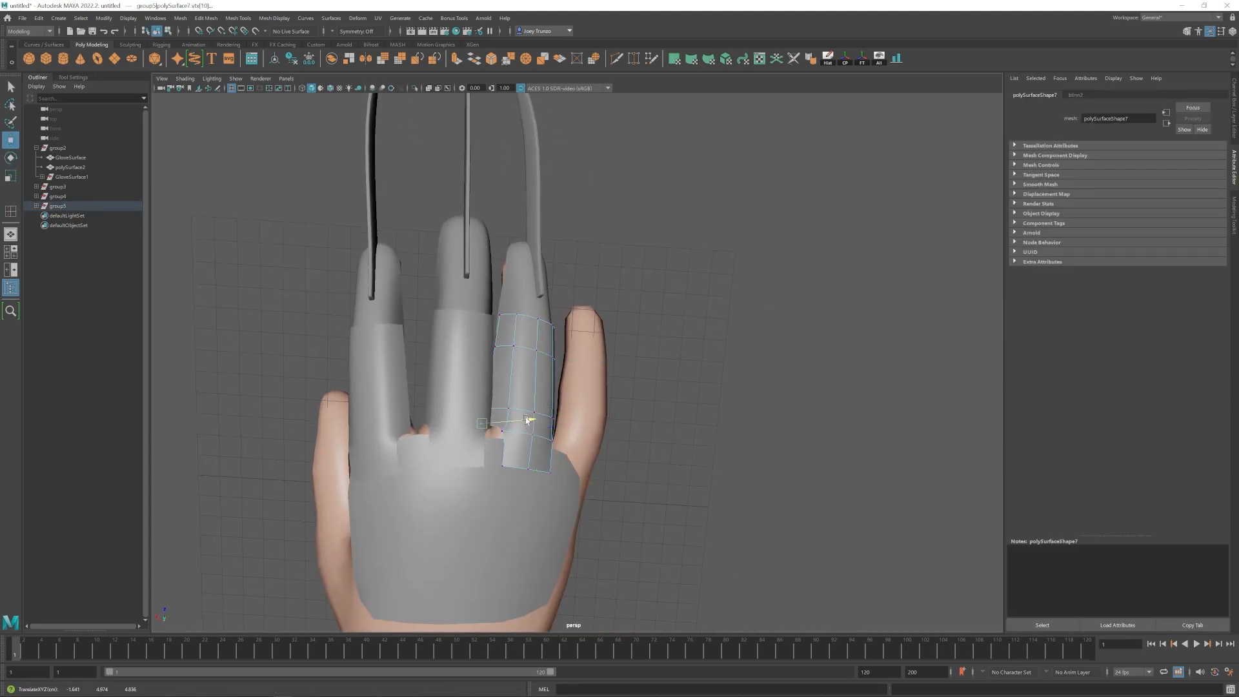
left_click_drag(540, 321, 536, 321)
left_click(661, 379)
middle_click_drag(645, 381, 625, 386, "alt")
left_click_drag(547, 311, 526, 376)
left_click_drag(573, 335, 579, 335)
left_click(664, 387)
Select the hand plate's front edge by the ring knuckle and adjust it to meet the ring sleeve.
left_click_drag(664, 388, 502, 442, "alt")
left_click(502, 443)
middle_click_drag(502, 443, 548, 427, "alt")
scroll(555, 427, "down", 5)
left_click(564, 428)
scroll(564, 428, "up", 5)
right_click_drag(564, 428, 564, 389)
left_click_drag(361, 465, 471, 468, "alt")
left_click(659, 341)
key("r")
left_click_drag(650, 342, 606, 350, "alt")
key("w")
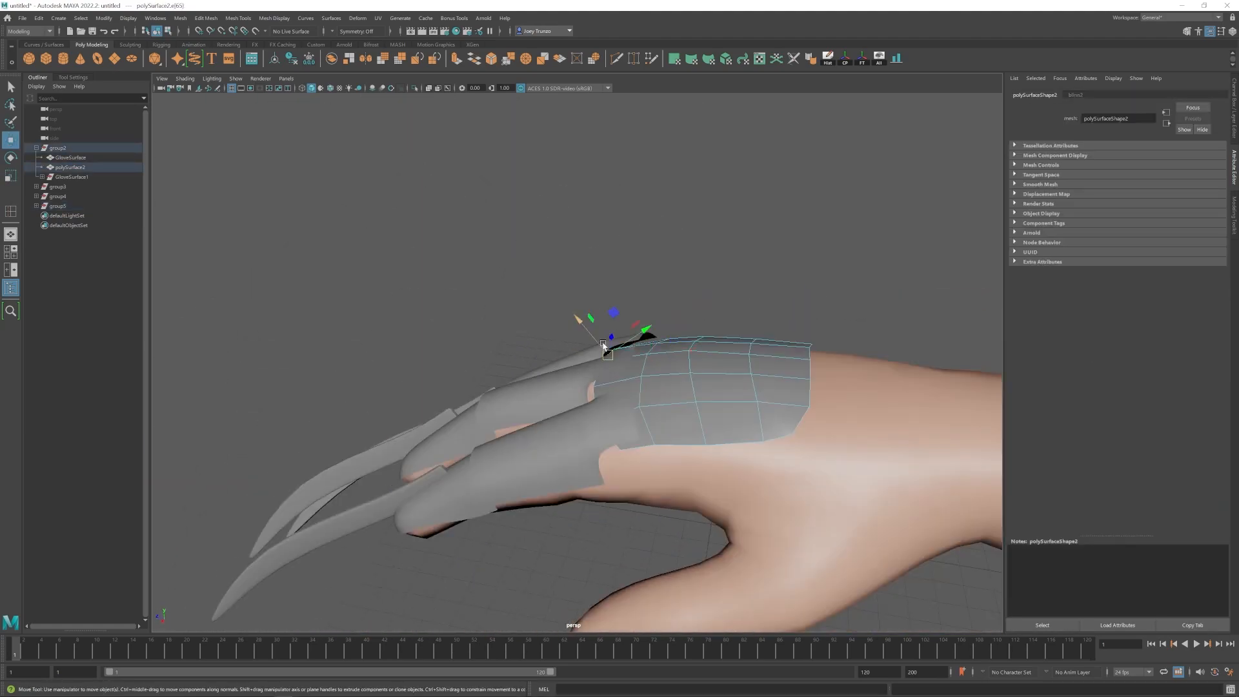
Return to editing the ring sleeve and delete its crosswise edge loop nearest the fingertip.
left_click(545, 381)
key("Up")
key("e")
left_click_drag(545, 381, 552, 436, "alt")
left_click(484, 503)
scroll(552, 436, "up", 2)
left_click(563, 361)
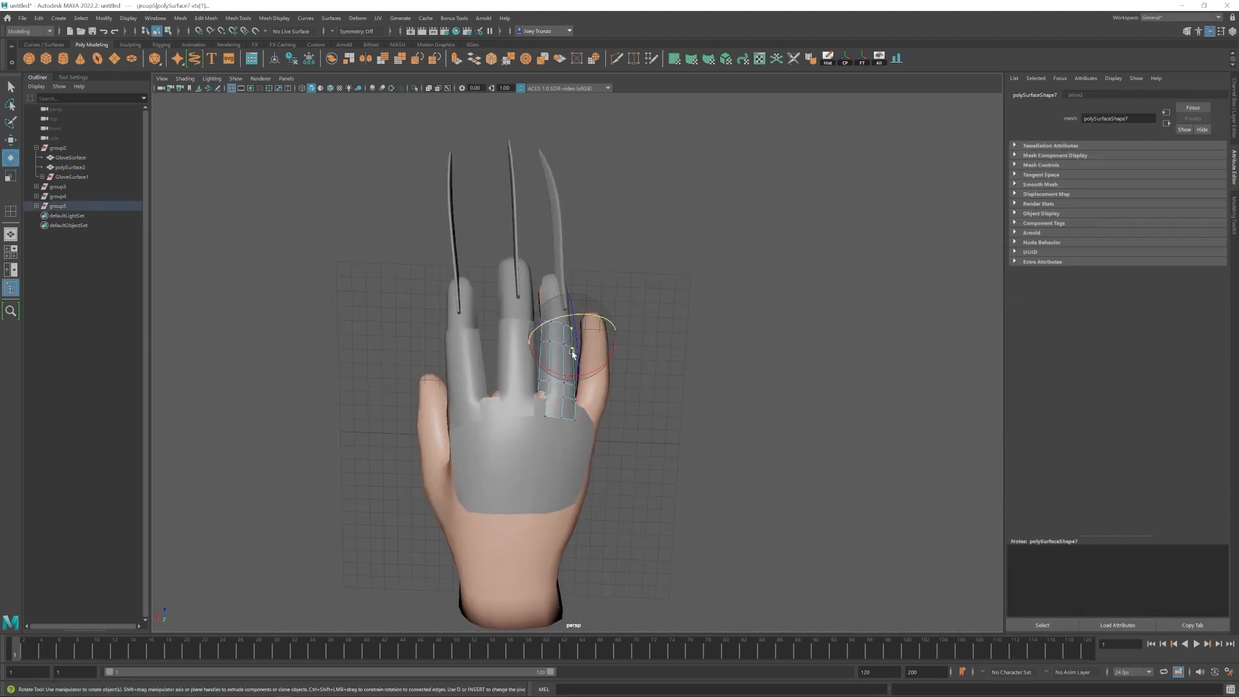
scroll(581, 352, "up", 4)
right_click_drag(529, 420, 491, 420)
left_click_drag(481, 339, 568, 403)
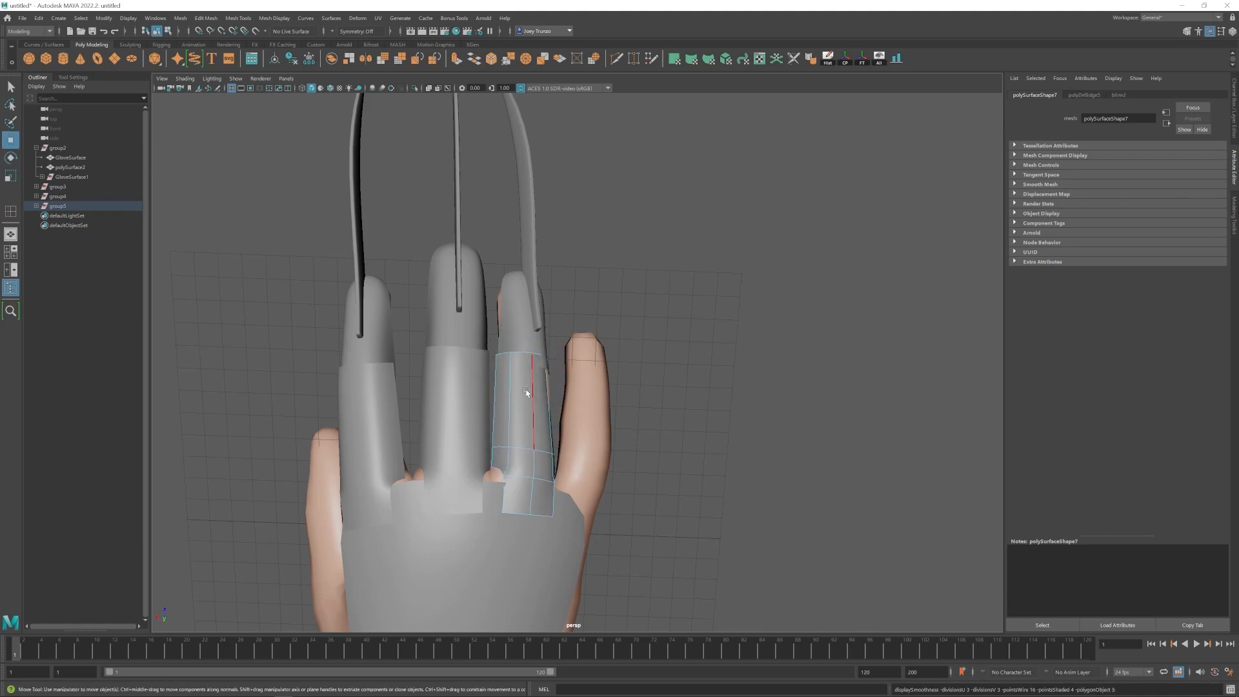
Select the ring finger's fingertip piece and blade, reposition them over the fingertip and scale them slightly to fit.
left_click_drag(520, 298, 582, 440, "alt")
key("e")
key("w")
left_click_drag(582, 440, 542, 416, "alt")
left_click_drag(542, 387, 552, 439, "alt")
left_click_drag(550, 524, 520, 321)
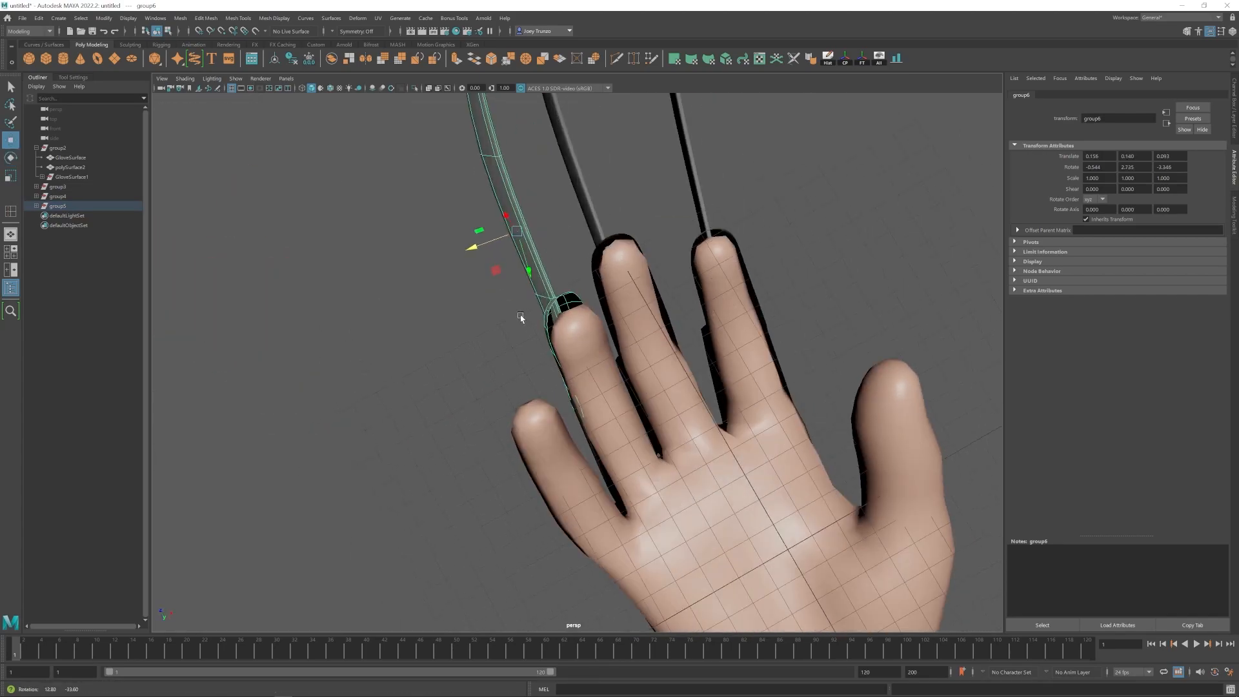
left_click_drag(497, 277, 504, 284)
left_click_drag(520, 321, 548, 310, "alt")
key("r")
left_click_drag(528, 206, 528, 207)
Adjust the ring sleeve's vertices near the fingertip and delete a surplus edge loop from the sleeve.
left_click_drag(617, 321, 607, 387, "alt")
key("w")
right_click_drag(558, 271, 517, 271)
left_click_drag(613, 329, 516, 361)
key("w")
left_click(824, 279)
left_click_drag(824, 279, 718, 376, "alt")
right_click_drag(719, 376, 645, 381, "alt")
left_click_drag(361, 464, 532, 377, "alt")
left_click(536, 380)
key("ctrl+Delete")
Duplicate the ring finger's sleeve, fingertip piece and blade, scale the copy and shift it onto the pinky.
scroll(625, 381, "down", 5)
left_click_drag(625, 381, 555, 387, "alt")
left_click(534, 332)
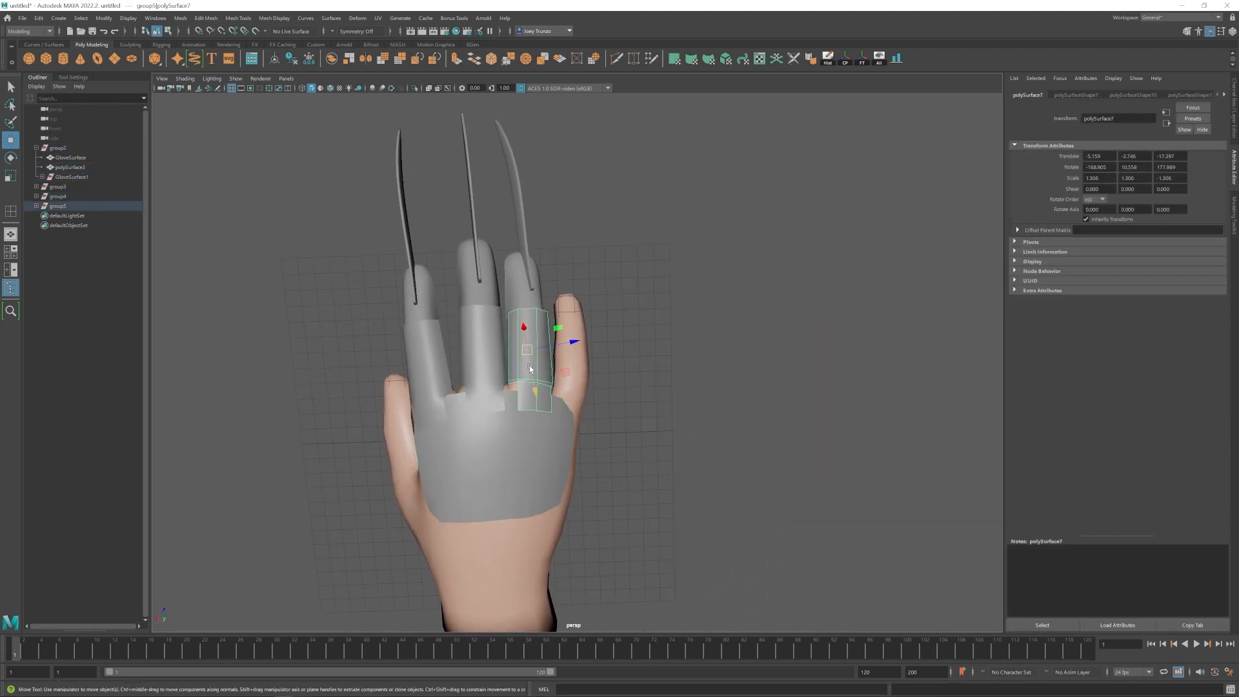
left_click_drag(599, 309, 606, 290, "alt")
key("ctrl+d")
key("r")
left_click_drag(536, 266, 573, 282)
key("w")
left_click_drag(619, 310, 614, 323, "alt")
key("e")
Rotate the copied finger set to follow the direction of the pinky.
left_click_drag(600, 377, 638, 370, "alt")
key("e")
left_click_drag(652, 419, 645, 429)
left_click_drag(645, 429, 582, 461, "alt")
left_click_drag(582, 462, 575, 345, "alt")
key("e")
left_click_drag(637, 393, 632, 399)
left_click_drag(632, 399, 594, 423, "alt")
Refine the pinky pieces' position, select their parent group and turn the whole set to sit on the finger.
right_click_drag(578, 393, 542, 394)
key("w")
left_click_drag(606, 445, 580, 388)
key("e")
right_click_drag(579, 387, 613, 365)
left_click_drag(613, 364, 652, 375, "alt")
key("Up")
left_click_drag(588, 344, 594, 396)
Edit the pinky sleeve's vertices at the knuckle end and rotate its crosswise vertex row near the fingertip.
key("w")
right_click_drag(522, 484, 477, 484)
left_click_drag(657, 410, 528, 539)
left_click_drag(583, 493, 537, 301, "alt")
right_click_drag(469, 251, 510, 223)
left_click_drag(510, 222, 525, 373, "alt")
scroll(525, 373, "up", 8)
left_click(574, 426)
right_click_drag(575, 426, 529, 426)
left_click_drag(539, 317, 610, 361)
left_click_drag(619, 338, 623, 340)
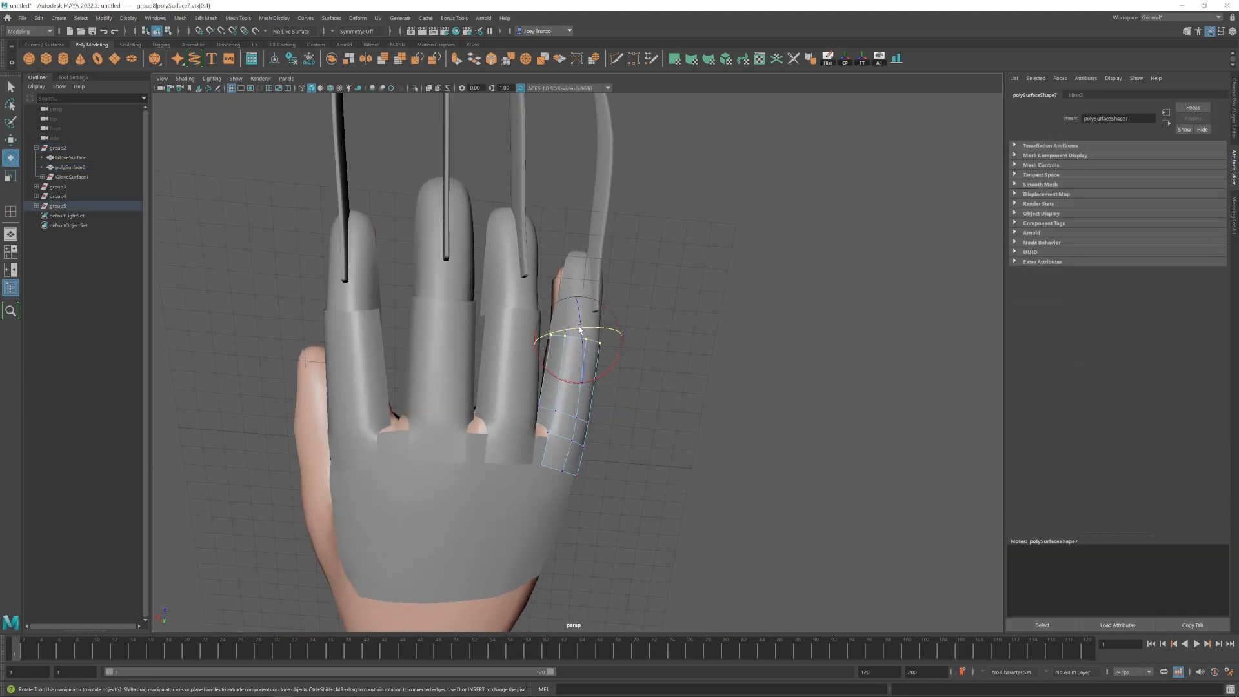
key("w")
left_click(645, 310)
Nudge a vertex of the pinky sleeve to refine its fit and return to object selection.
scroll(533, 321, "down", 5)
left_click_drag(534, 321, 459, 334, "alt")
middle_click_drag(658, 362, 553, 323, "alt")
right_click_drag(553, 322, 509, 322)
left_click(571, 301)
left_click_drag(527, 296, 529, 297)
right_click_drag(558, 334, 597, 303)
left_click(678, 310)
scroll(645, 316, "down", 5)
left_click_drag(645, 316, 481, 466, "alt")
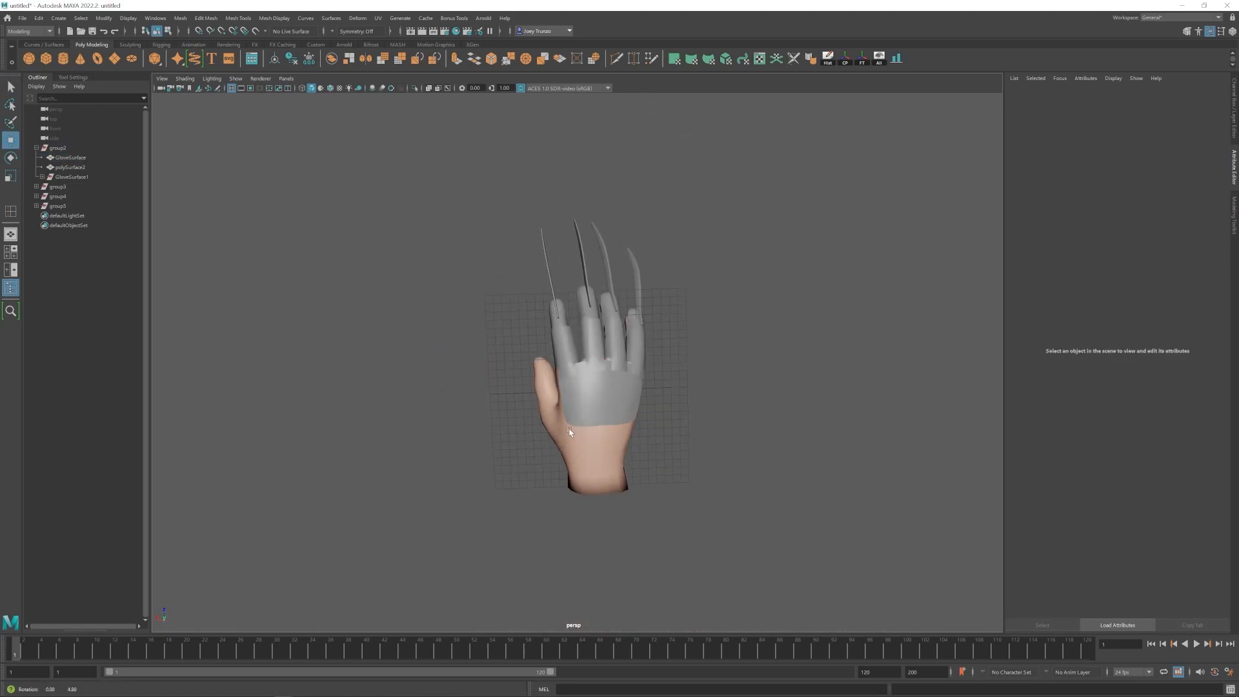
Select a small cluster of the hand mesh's vertices, scale it to fit beneath the glove and leave vertex editing.
scroll(570, 431, "up", 5)
right_click_drag(550, 485, 504, 485)
left_click_drag(482, 300, 536, 342)
mouse_move(555, 439)
left_mouse_down("alt")
mouse_move(455, 333)
mouse_move(540, 473)
mouse_move(562, 452)
left_mouse_up("alt")
key("e")
key("r")
left_click_drag(532, 355, 549, 391)
key("w")
scroll(591, 419, "down", 5)
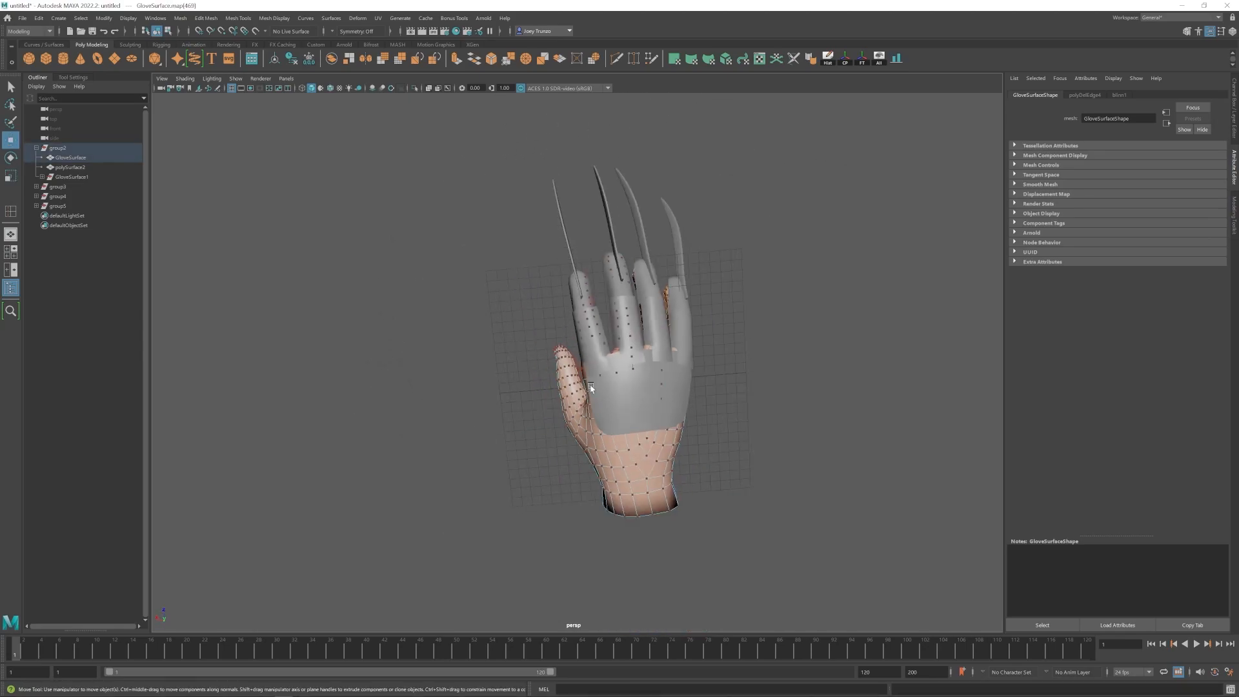
right_click_drag(591, 419, 629, 388)
left_click(692, 381)
scroll(635, 368, "down", 5)
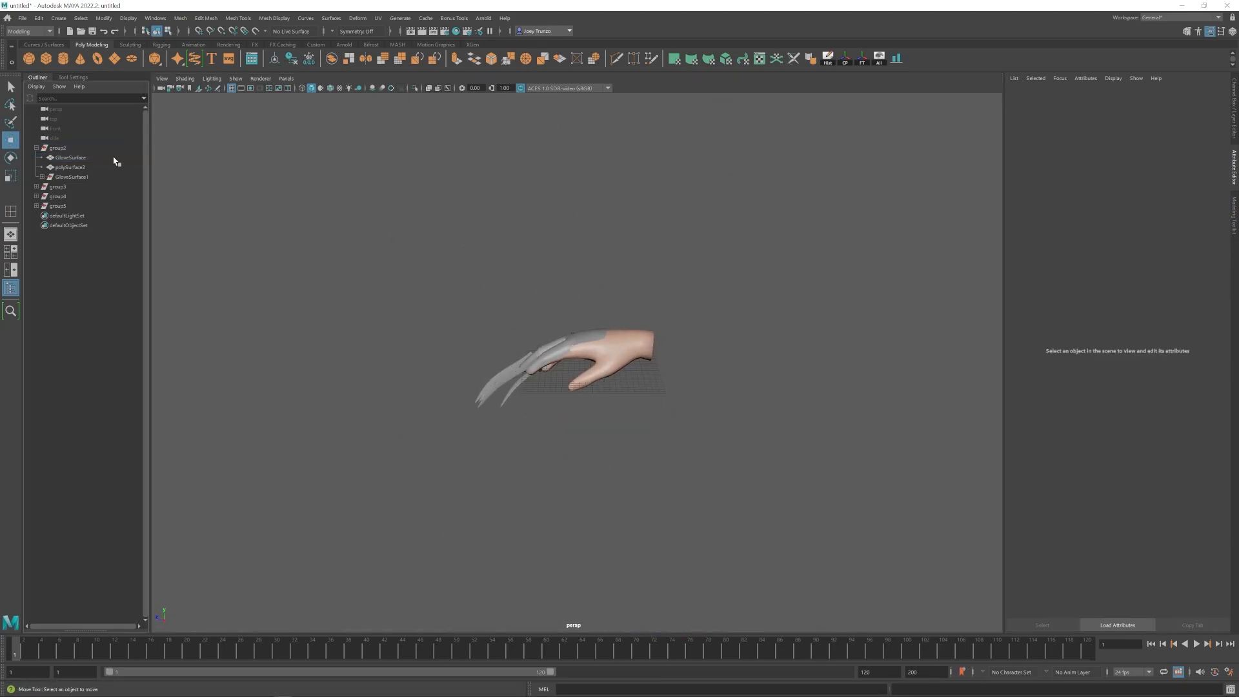
Group the hand with all glove parts, rotate the group so the fingers point upward and raise it onto the grid.
left_click_drag(226, 229, 523, 401)
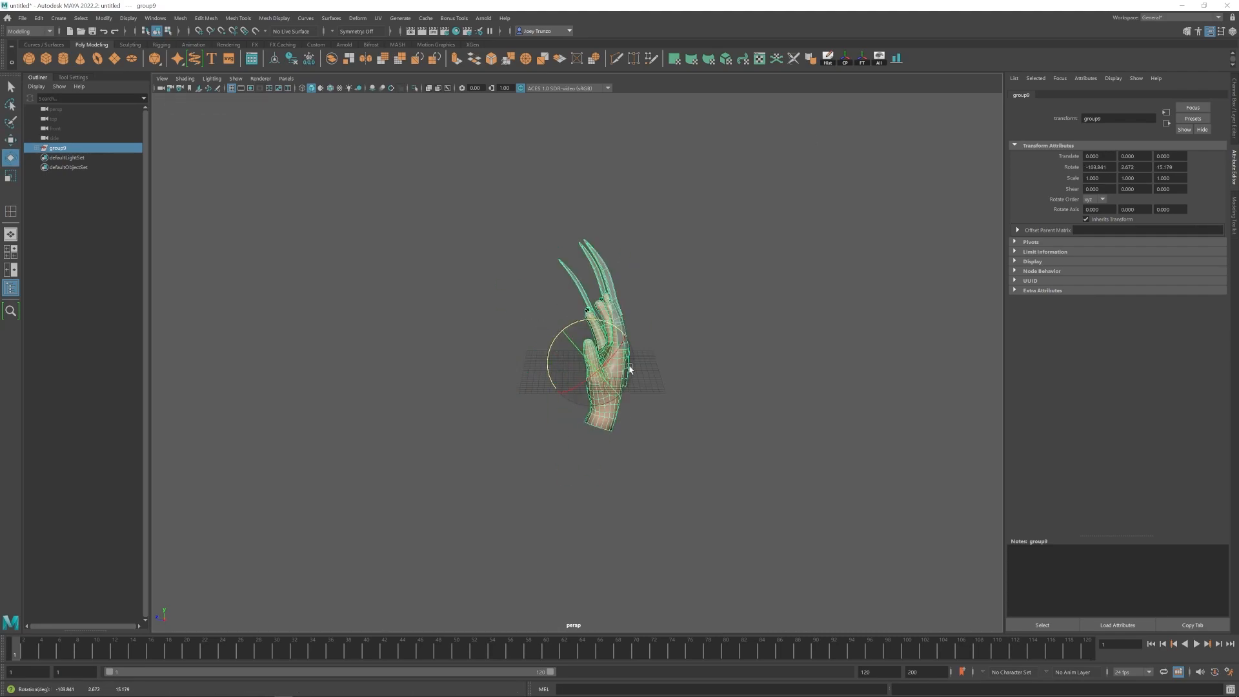
left_click(72, 77)
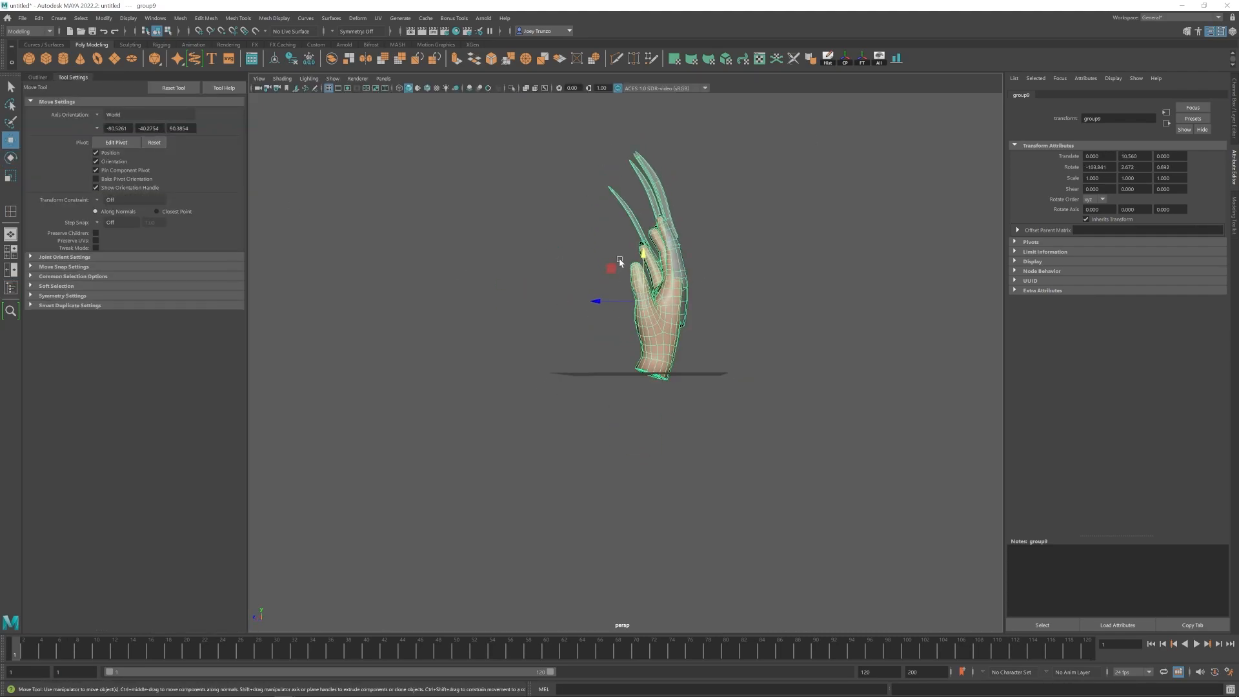
left_click(689, 392)
left_click_drag(800, 380, 688, 392, "alt")
Select the edge loop near the base of the ring finger's blade and adjust the blade's alignment with the fingertip.
left_click(630, 265)
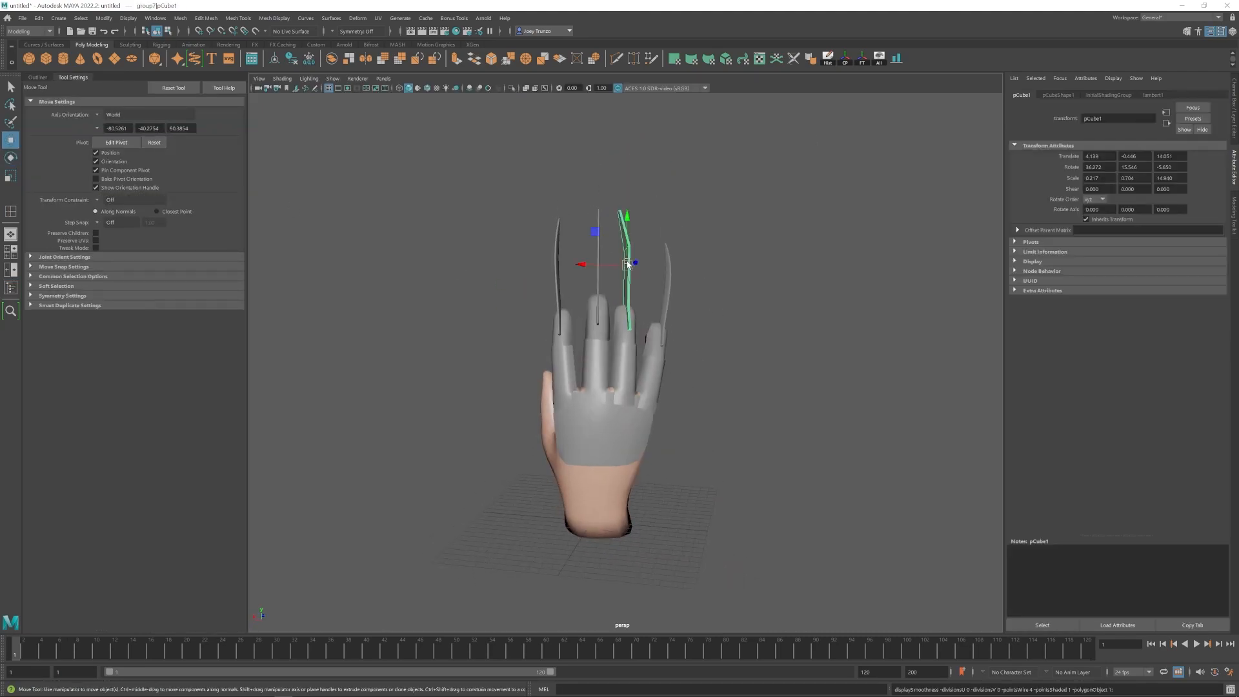
scroll(629, 284, "up", 5)
right_click_drag(628, 336, 627, 297)
double_click(628, 321)
left_click_drag(581, 400, 537, 335, "alt")
left_click_drag(555, 351, 600, 372, "alt")
key("F8")
key("e")
left_click_drag(600, 373, 600, 322, "alt")
left_click(671, 310)
scroll(551, 437, "down", 5)
left_click_drag(550, 437, 566, 416, "alt")
left_click(579, 371)
left_click_drag(581, 352, 611, 382)
left_click(635, 393)
scroll(580, 420, "down", 5)
Select the hand mesh's pinky vertices, set their pivot at the finger joint and rotate them to bend the pinky forward.
left_click_drag(568, 426, 504, 445, "alt")
scroll(567, 435, "up", 5)
middle_click_drag(542, 464, 632, 436, "alt")
left_click_drag(631, 437, 691, 413, "alt")
key("w")
key("F9")
left_click_drag(426, 322, 481, 387)
left_click_drag(691, 240, 534, 354, "alt")
left_click_drag(619, 258, 674, 355)
left_click_drag(533, 354, 697, 356, "alt")
key("d")
key("e")
left_click_drag(697, 357, 797, 390, "alt")
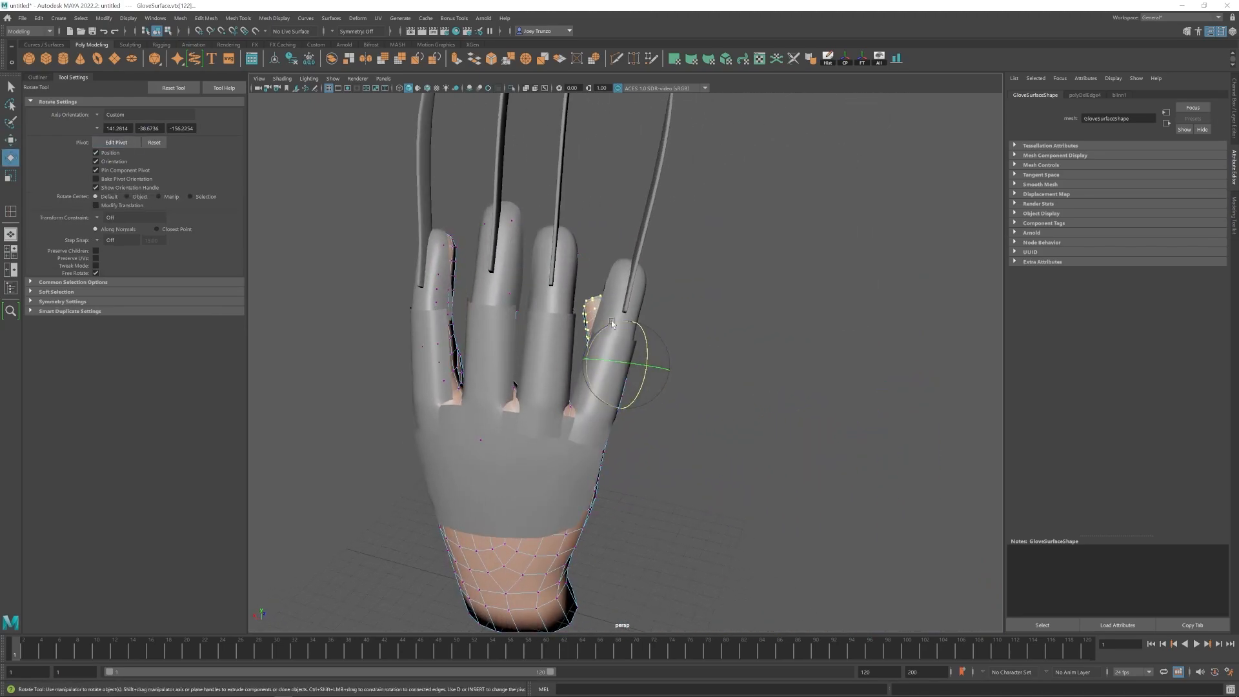
left_click_drag(615, 328, 624, 331)
left_click_drag(625, 331, 825, 338, "alt")
Group the pinky's fingertip piece and blade and rotate the group to match the bent finger.
scroll(710, 342, "down", 5)
key("w")
left_click_drag(636, 361, 826, 352, "alt")
left_click(791, 328)
left_click_drag(682, 326, 629, 361)
key("ctrl+g")
left_click_drag(806, 284, 722, 281, "alt")
key("e")
left_click_drag(678, 259, 721, 271)
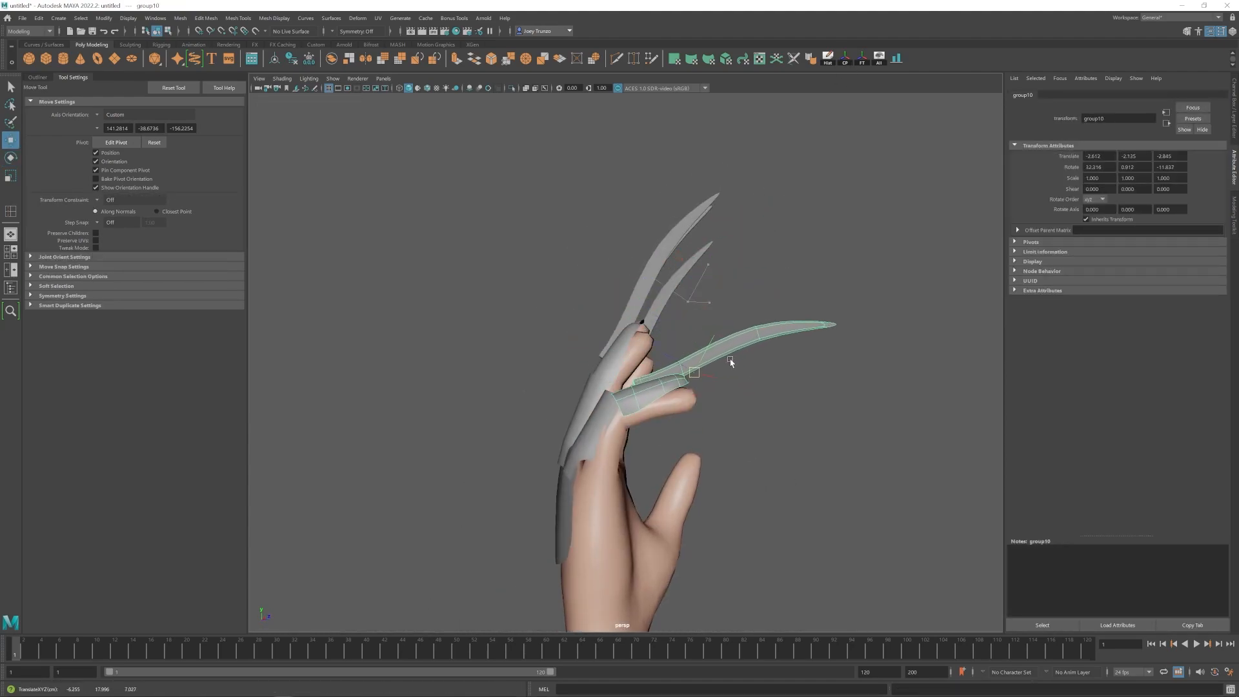
Move and further rotate the pinky's fingertip-and-blade group until it sits on the bent fingertip.
left_click_drag(734, 361, 732, 357)
left_click_drag(732, 357, 884, 342, "alt")
key("e")
left_click_drag(630, 302, 646, 306)
left_click_drag(647, 306, 187, 183, "alt")
key("w")
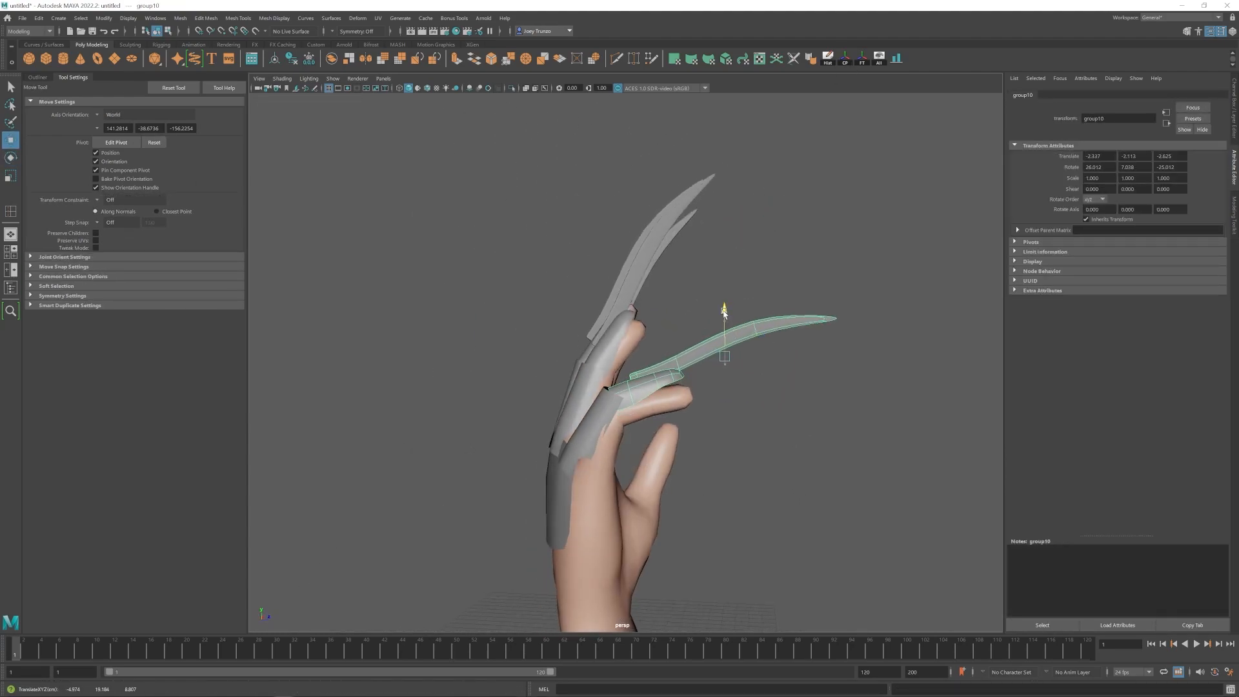
left_click_drag(757, 322, 760, 327)
Select the pinky sleeve's end vertices beside the fingertip piece and move them to meet the bent finger.
key("w")
mouse_move(652, 380)
left_mouse_down("alt")
mouse_move(796, 415)
mouse_move(652, 387)
left_mouse_up("alt")
left_click_drag(729, 362, 864, 368)
left_click(617, 434)
left_click_drag(599, 427, 742, 413)
left_click_drag(644, 365, 639, 369)
left_click_drag(639, 369, 568, 387, "alt")
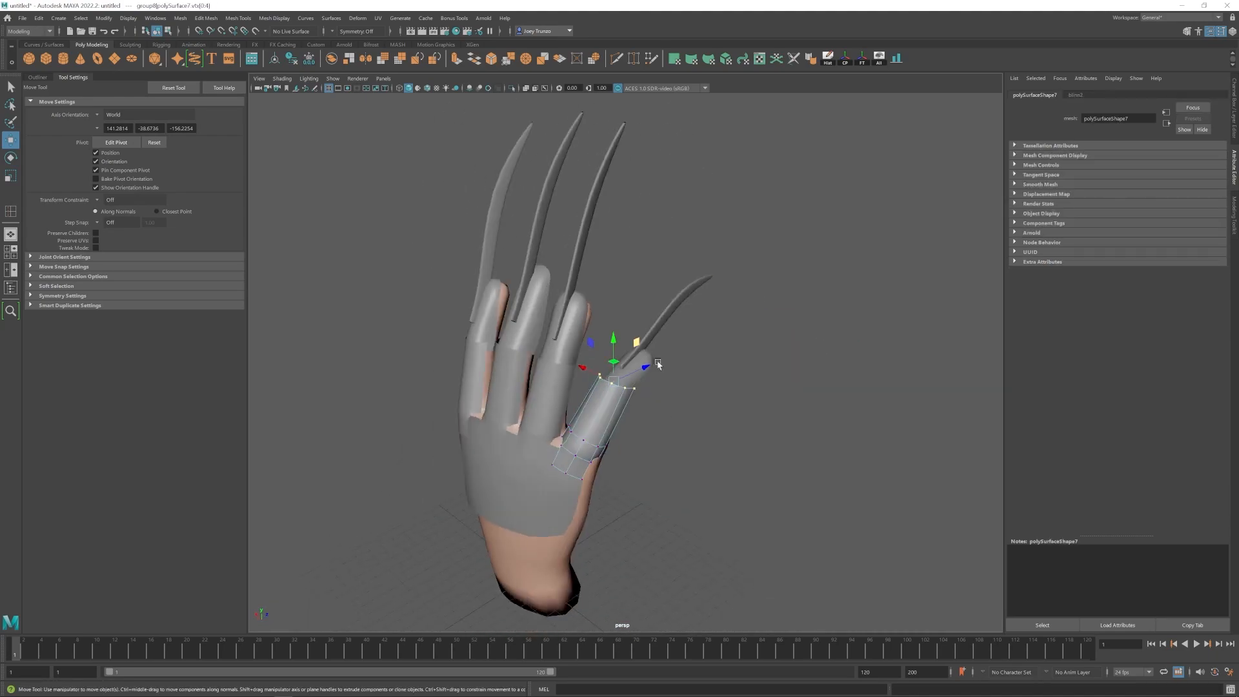
left_click(697, 413)
Select the hand mesh's ring fingertip vertices and rotate them about the finger joint to bend the ring finger forward.
left_click_drag(696, 413, 794, 439, "alt")
right_click_drag(794, 439, 768, 447, "alt")
left_click_drag(668, 444, 555, 439, "alt")
left_click(604, 597)
right_click_drag(555, 439, 613, 413, "alt")
left_click_drag(669, 297, 554, 404)
left_click_drag(451, 407, 562, 420, "alt")
right_click_drag(562, 420, 702, 463, "alt")
left_click_drag(641, 418, 516, 416, "alt")
key("e")
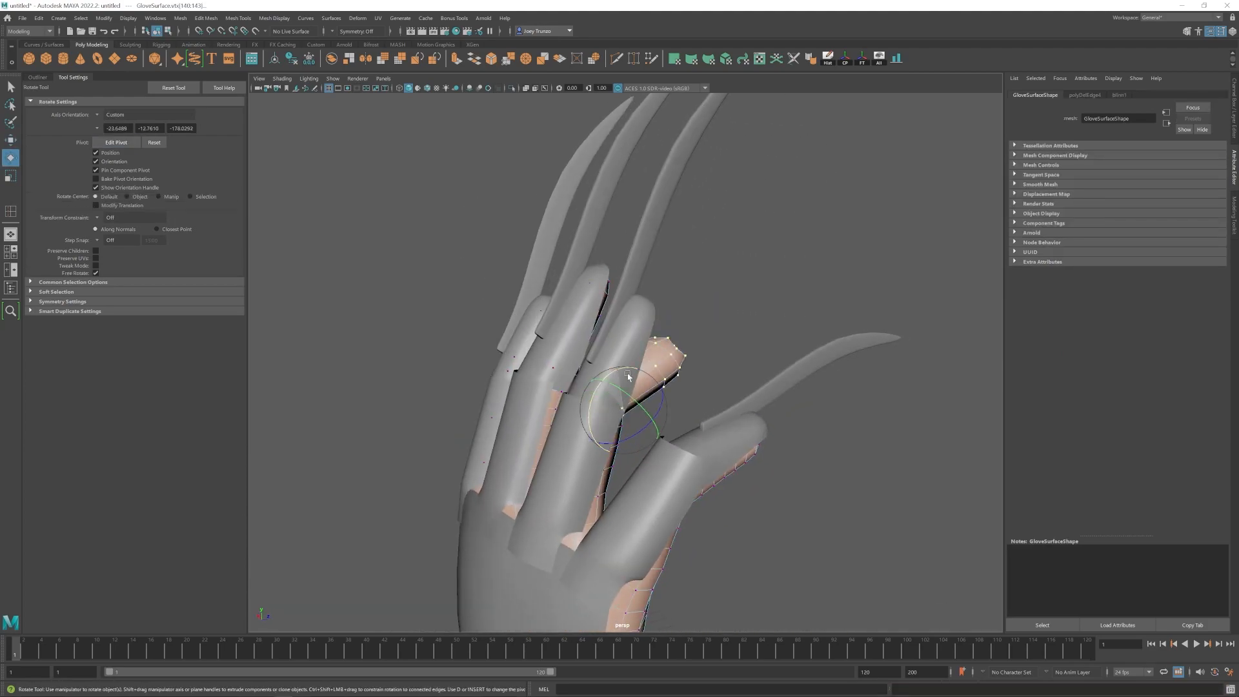
left_click_drag(617, 385, 635, 410)
Group the ring finger's fingertip piece with its blade and rotate the group to match the bent finger.
left_click_drag(613, 413, 736, 416, "alt")
left_click(774, 290)
left_click(733, 196)
left_click(668, 349, "shift")
key("ctrl+g")
left_click_drag(715, 202, 713, 203)
Move the ring finger's fingertip-and-blade group onto the bent fingertip.
key("w")
right_click_drag(712, 202, 700, 232, "alt")
middle_click_drag(723, 258, 680, 261, "alt")
left_click_drag(695, 299, 600, 361)
left_click_drag(639, 251, 635, 250)
Move the ring finger sleeve's end vertices to meet the repositioned fingertip piece, and return to object selection.
left_click_drag(639, 323, 603, 272, "alt")
right_click_drag(607, 446, 561, 446)
left_click_drag(562, 445, 605, 442, "alt")
right_click_drag(717, 439, 671, 423, "alt")
left_click_drag(671, 422, 658, 516, "alt")
left_click_drag(618, 361, 618, 345)
left_click_drag(697, 400, 629, 409, "alt")
left_click(729, 438)
left_click_drag(716, 400, 710, 329, "alt")
right_click_drag(710, 329, 664, 349, "alt")
right_click_drag(604, 391, 639, 364)
left_click(737, 369)
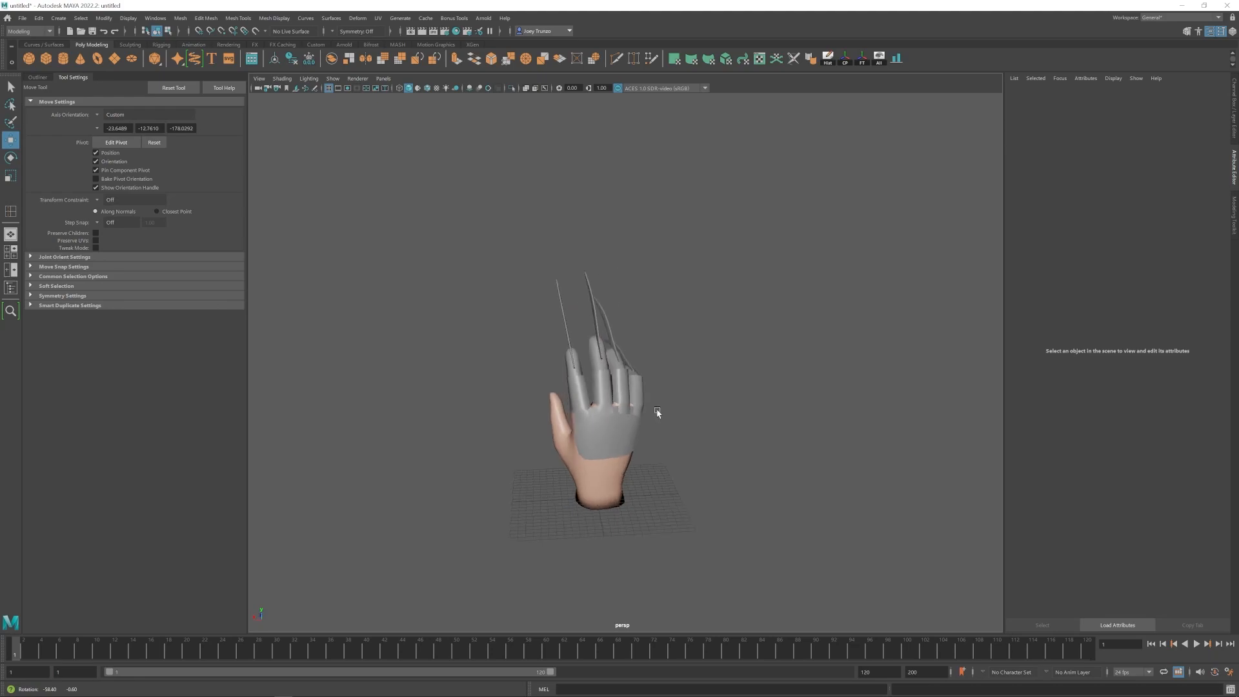
Select an edge loop around the hand mesh's pinky below the bent joint and scale it to refine the finger's thickness.
left_click_drag(657, 413, 741, 451, "alt")
right_click_drag(741, 451, 820, 446, "alt")
right_click_drag(652, 413, 664, 361)
double_click(597, 284)
left_click_drag(580, 361, 638, 368, "alt")
key("r")
left_click(159, 145)
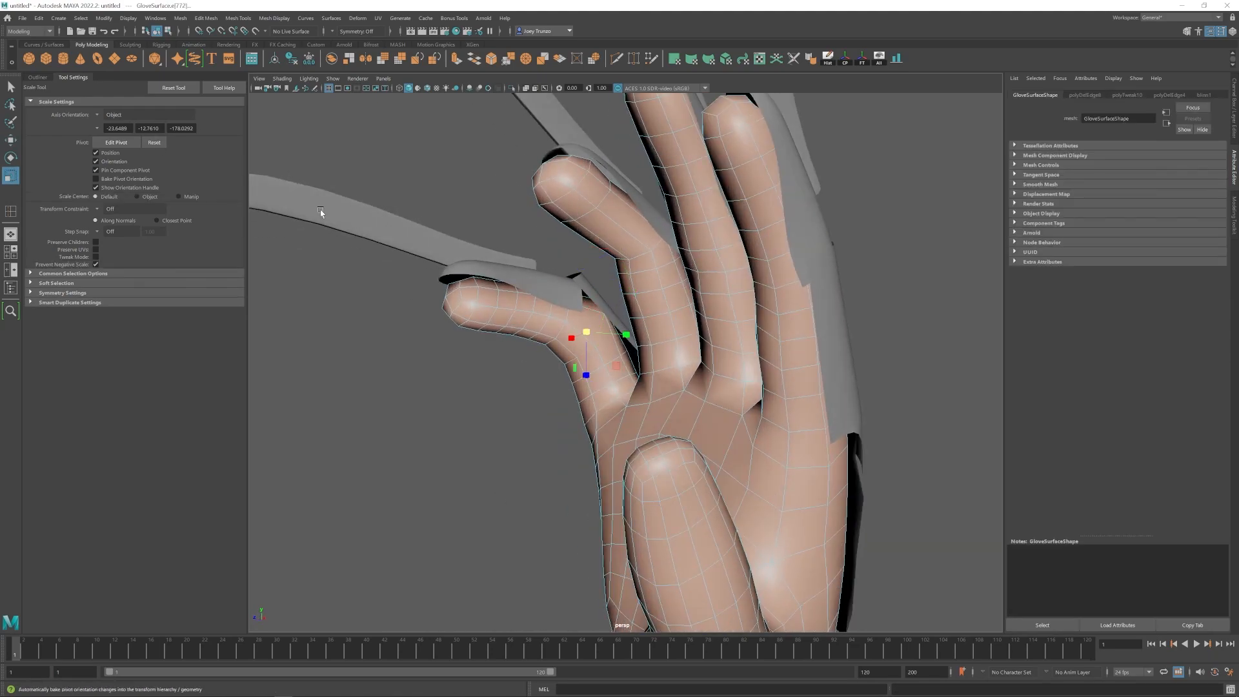
left_click_drag(589, 336, 585, 324, "alt")
right_click_drag(603, 342, 635, 316)
left_click(530, 380)
Select an edge loop around the hand mesh's index finger and scale it slightly smaller to fit the sleeve.
right_click_drag(684, 375, 587, 371, "alt")
left_click_drag(587, 371, 610, 375, "alt")
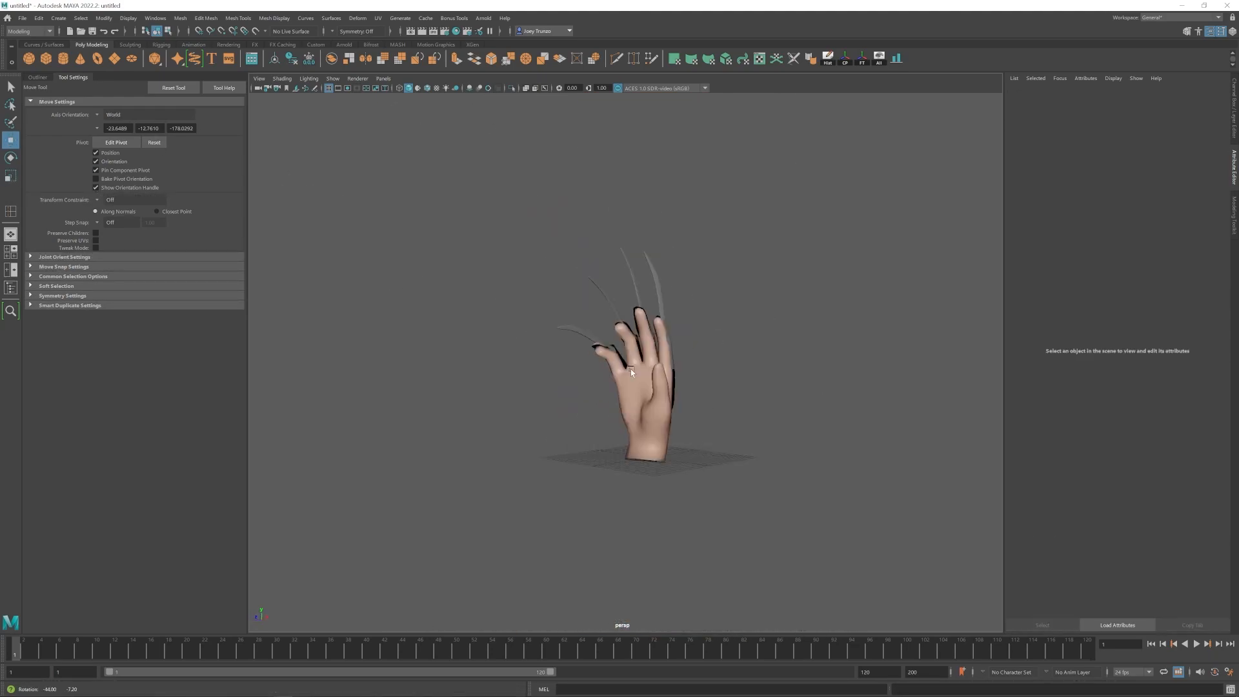
right_click_drag(581, 475, 655, 484, "alt")
middle_click_drag(655, 484, 668, 445, "alt")
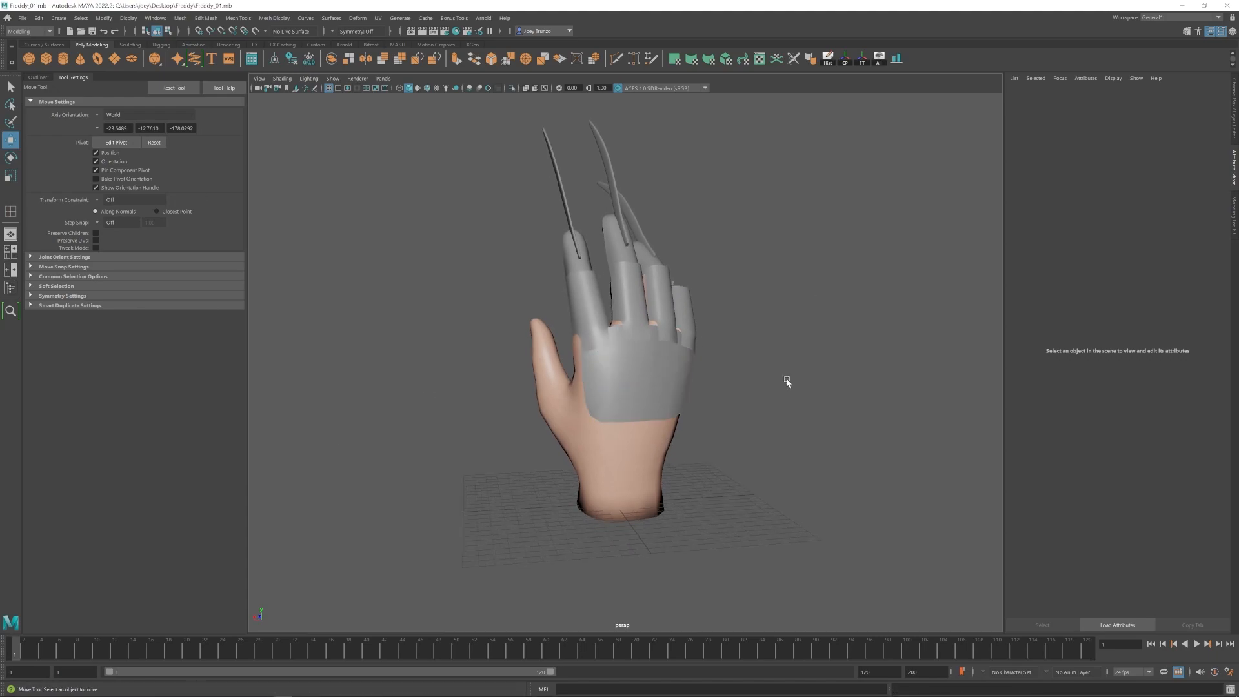
middle_click_drag(645, 387, 633, 434, "alt")
right_click_drag(633, 434, 681, 446, "alt")
left_click(548, 387)
middle_click_drag(548, 387, 537, 363, "alt")
right_click_drag(556, 416, 560, 393)
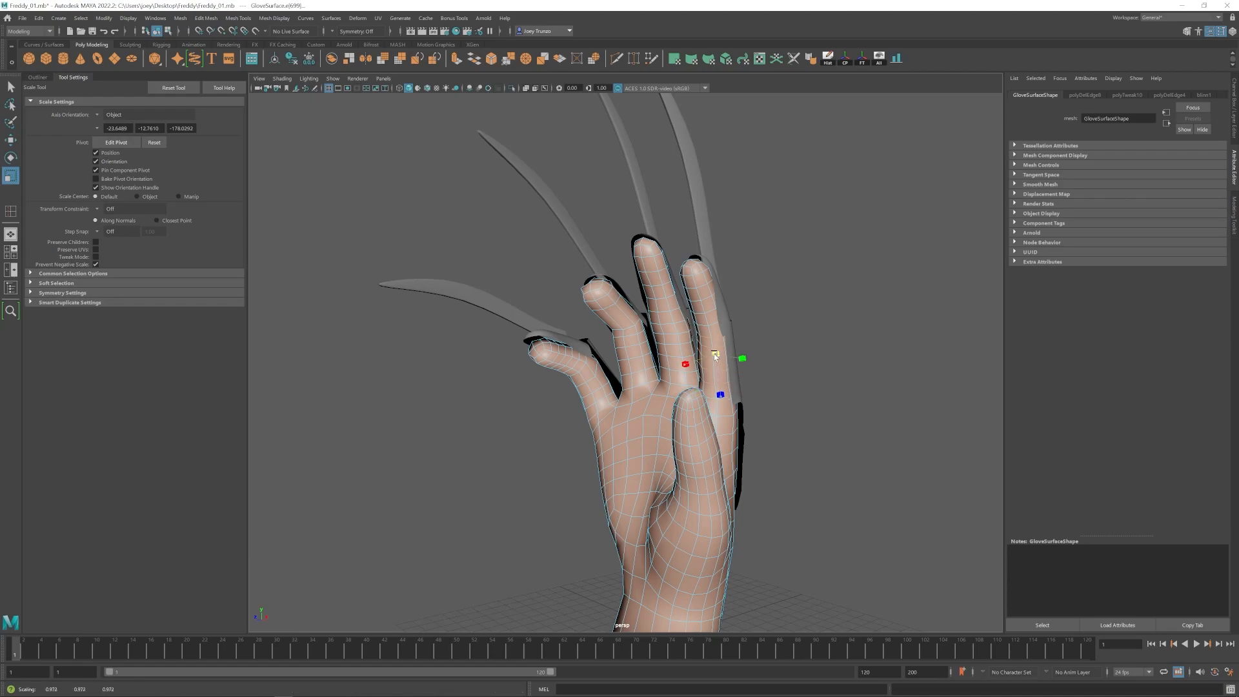
key("w")
Select the faces closing the underside of the wrist on the hand mesh and delete them.
left_click_drag(715, 357, 747, 327, "alt")
right_click_drag(746, 326, 664, 446, "alt")
left_click(664, 525)
left_click(625, 493)
left_click_drag(624, 494, 600, 332, "alt")
right_click_drag(600, 333, 600, 365)
left_click(554, 354)
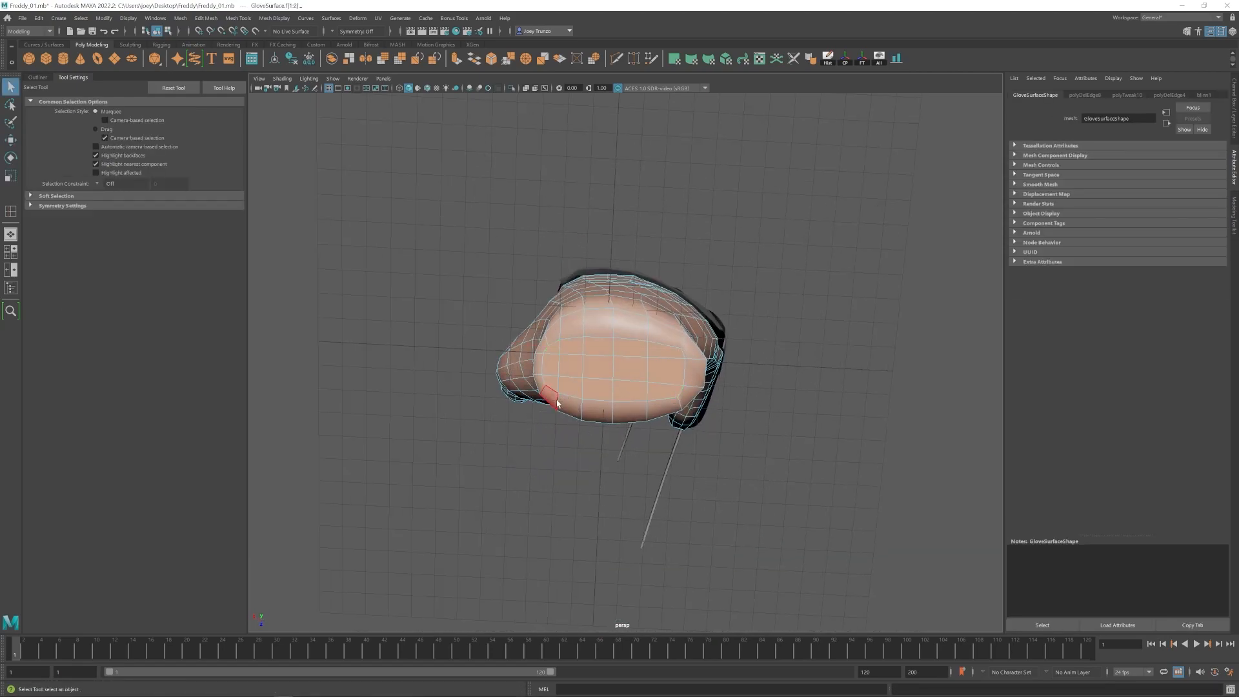
left_click_drag(559, 402, 675, 352)
key("Delete")
Extrude the open wrist border of the hand mesh and shape it into a flared cuff.
left_click_drag(675, 352, 760, 387, "alt")
key("ctrl+e")
right_click_drag(760, 387, 800, 387, "alt")
left_click_drag(613, 413, 684, 445, "alt")
key("r")
key("w")
right_click_drag(684, 452, 683, 426)
double_click(683, 426)
left_click_drag(631, 431, 584, 387)
double_click(592, 381)
left_click_drag(565, 373, 645, 409)
Insert an edge loop around the wrist near the flared cuff.
left_click(238, 18)
left_click(254, 89)
left_click(637, 386)
left_click(638, 400)
key("w")
Adjust the wrist's vertices and edge loop to refine the cuff, and return to object selection.
right_click_drag(625, 413, 568, 412)
left_click_drag(565, 464, 555, 413, "alt")
key("w")
mouse_move(626, 425)
left_mouse_down("alt")
mouse_move(622, 455)
mouse_move(600, 401)
mouse_move(621, 445)
left_mouse_up("alt")
key("w")
double_click(570, 437)
key("r")
key("w")
key("F8")
scroll(627, 428, "down", 4)
left_click(628, 434)
left_click_drag(526, 401, 632, 420, "alt")
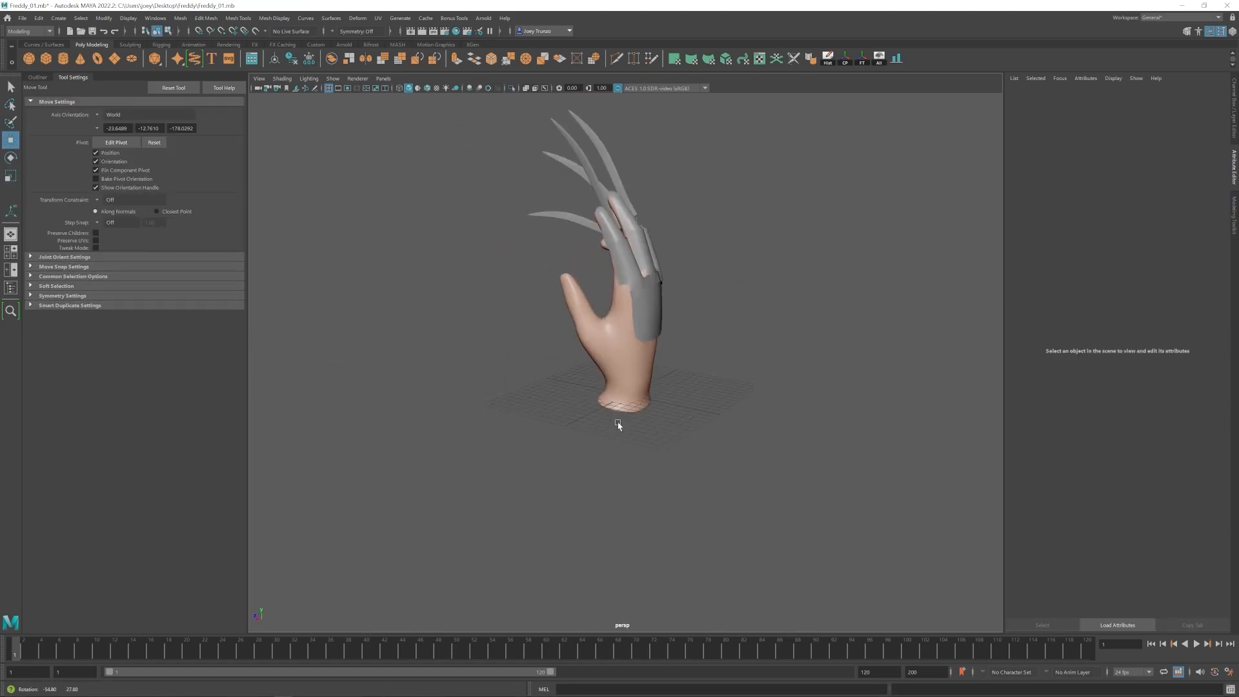
Edit the hand mesh's vertices and move several of them to refine the hand's shape.
scroll(656, 443, "up", 3)
left_click_drag(608, 360, 805, 436, "alt")
left_click(656, 443)
left_click(804, 437)
scroll(748, 422, "down", 5)
left_click_drag(735, 413, 490, 381, "alt")
scroll(615, 362, "up", 5)
left_click(668, 338)
key("F8")
key("F8")
left_click(612, 301)
left_click_drag(594, 260, 490, 278, "alt")
left_click(614, 222)
left_click(637, 315)
left_click_drag(591, 317, 592, 320)
left_click(671, 277)
Pull the palm-side vertices at the base of the thumb outward to fill out the thumb muscle.
left_click_drag(593, 274, 697, 371, "alt")
left_click(664, 325)
left_click(634, 354)
left_click(649, 405)
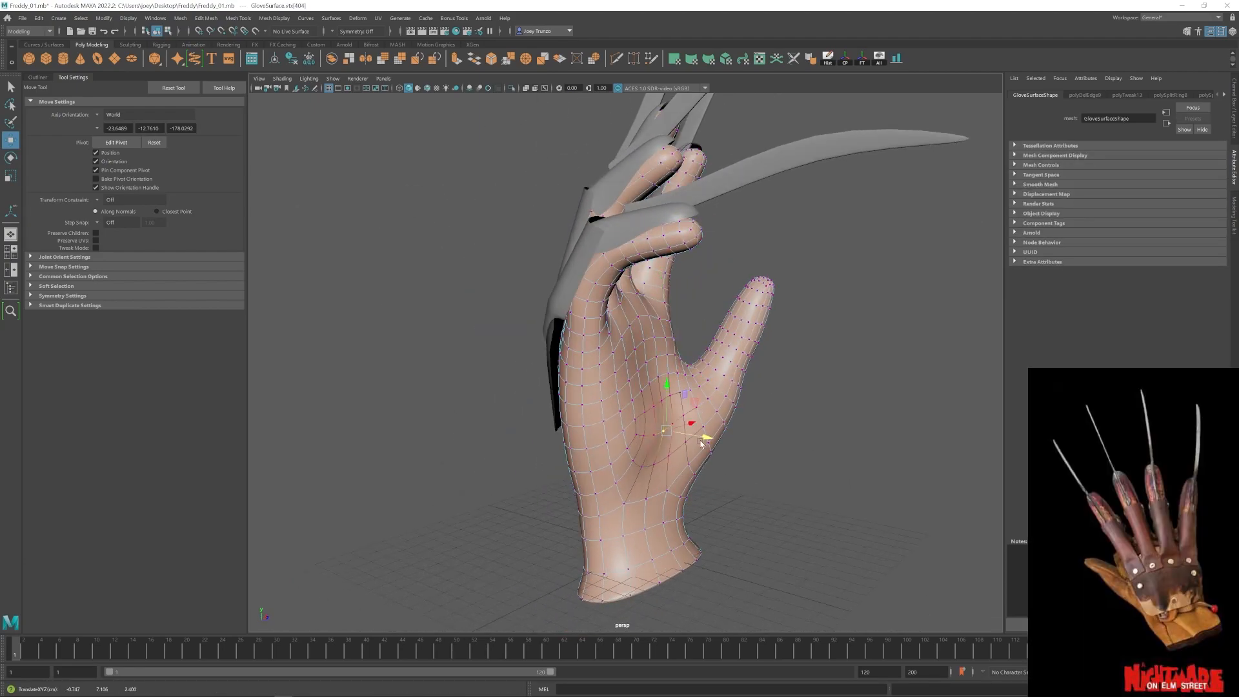
middle_click_drag(702, 443, 696, 391, "alt")
left_click(654, 414)
Move the vertices along the outer side of the thumb's base to smooth the transition into the wrist.
left_click_drag(696, 381, 578, 362, "alt")
left_click(623, 353)
left_click(697, 351)
left_click(693, 318)
right_click_drag(578, 362, 613, 381, "alt")
left_click(531, 423)
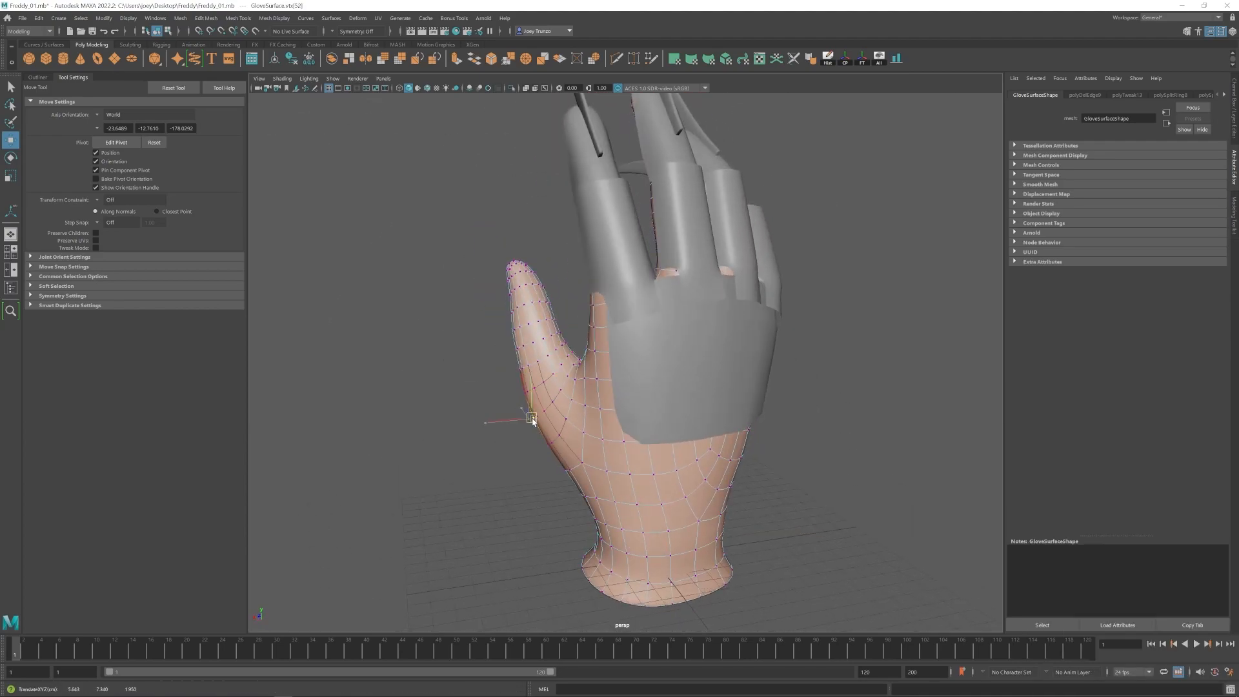
left_click_drag(534, 423, 570, 441, "alt")
left_click_drag(511, 320, 624, 420, "alt")
key("w")
left_click(710, 390)
Select the hand mesh's edge loops running along the fingers, thumb and sides of the hand as glove seams.
right_click_drag(624, 420, 624, 384)
double_click(580, 474)
double_click(600, 403)
left_click_drag(697, 291, 548, 279, "alt")
double_click(506, 284, "shift")
double_click(568, 296, "shift")
left_click_drag(684, 361, 644, 374, "alt")
middle_click_drag(661, 449, 654, 358, "alt")
double_click(672, 296, "shift")
Add the remaining finger and thumb edge loops to the hand's seam selection, undoing the stray picks.
left_click_drag(653, 358, 604, 188, "alt")
left_click_drag(601, 142, 603, 424, "alt")
double_click(631, 338, "shift")
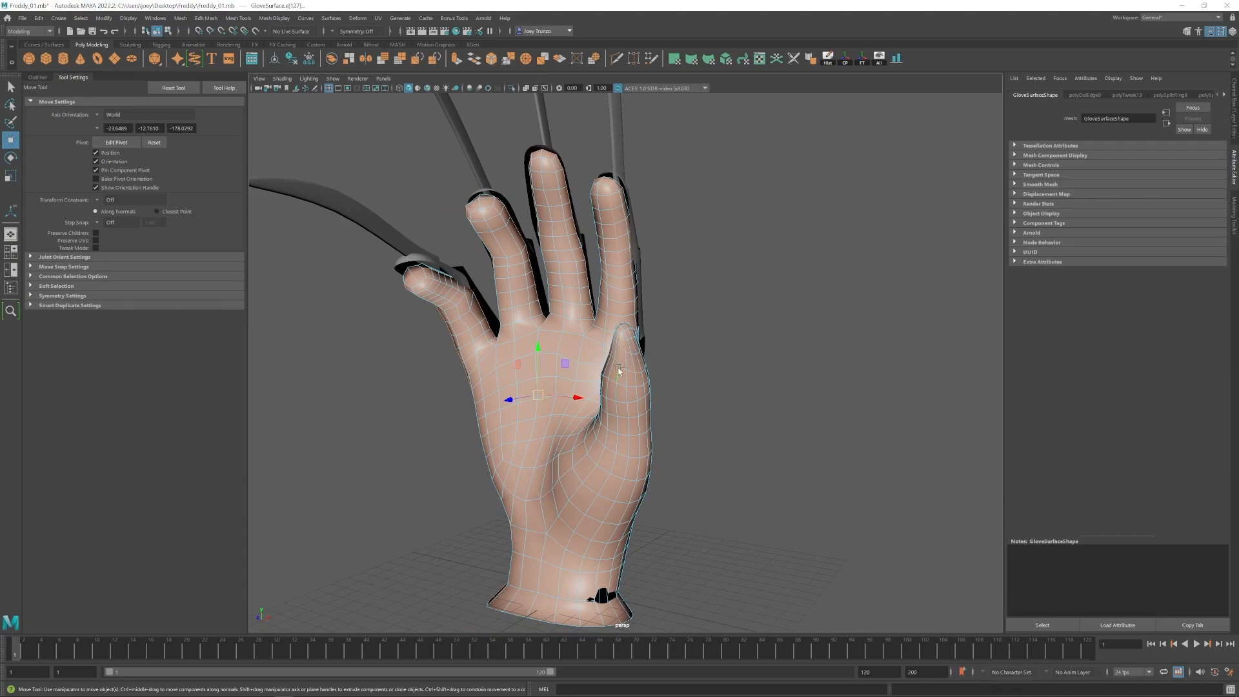
key("ctrl+z")
left_click_drag(625, 378, 633, 359, "alt")
left_click_drag(607, 497, 614, 418, "alt")
key("ctrl+z")
left_click_drag(610, 338, 619, 352, "alt")
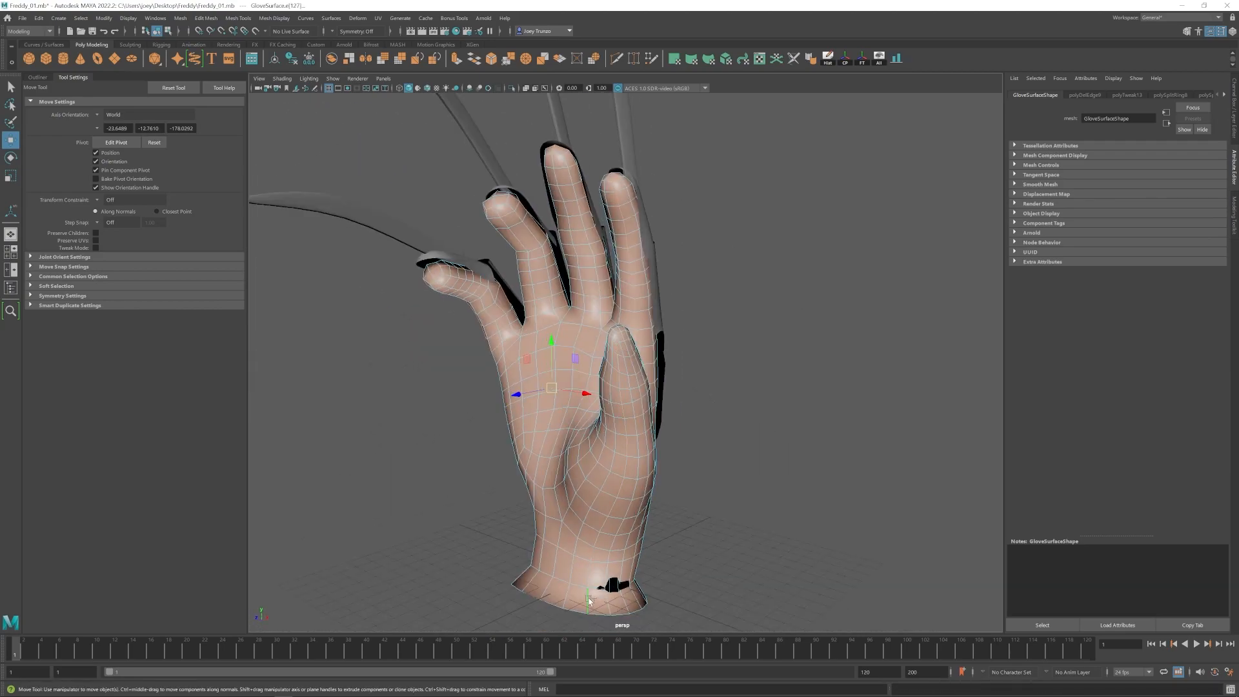
left_click_drag(589, 600, 359, 174, "alt")
Bevel the selected seam edge loops of the hand and adjust the bevel's width.
key("ctrl+b")
left_click_drag(1120, 186, 1129, 187)
right_click_drag(452, 323, 684, 375, "alt")
double_click(552, 361)
key("ctrl+b")
left_click_drag(1120, 186, 1191, 176)
mouse_move(645, 361)
middle_mouse_down("alt")
mouse_move(762, 351)
mouse_move(626, 374)
middle_mouse_up("alt")
right_click_drag(626, 374, 678, 361, "alt")
key("w")
key("shift+w")
Preview the hand smoothed in object mode and examine how the seams look from several sides.
left_click_drag(656, 336, 319, 332, "alt")
key("w")
key("F8")
right_click_drag(451, 361, 326, 351, "alt")
key("3")
left_click(326, 351)
left_click_drag(361, 361, 425, 400, "alt")
right_click_drag(426, 400, 708, 461, "alt")
Select a seam edge loop on the hand, scale it slightly and return to object mode.
right_click_drag(636, 351, 636, 322)
double_click(628, 321)
key("r")
left_click_drag(671, 298, 667, 297)
key("w")
key("F8")
right_click_drag(733, 451, 700, 362, "alt")
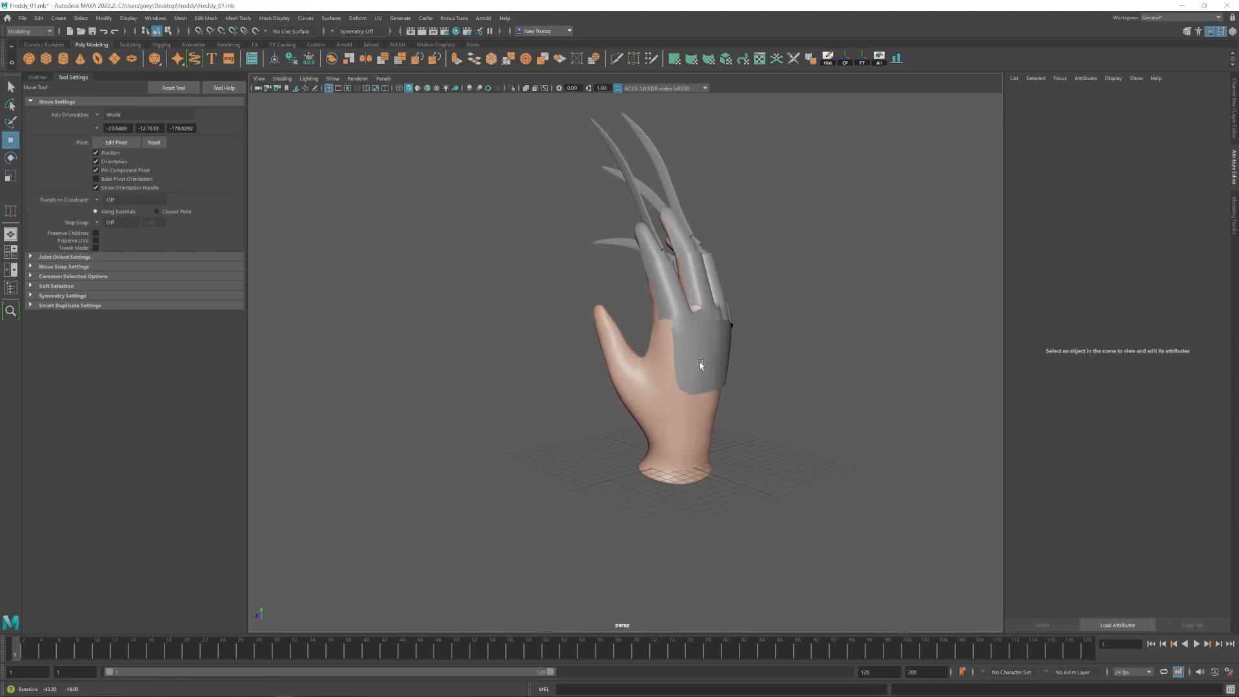
left_click_drag(699, 362, 703, 437, "alt")
left_click(645, 439)
key("1")
right_click_drag(619, 387, 613, 431, "alt")
double_click(693, 344)
mouse_move(613, 431)
left_mouse_down("alt")
mouse_move(656, 429)
mouse_move(614, 438)
left_mouse_up("alt")
left_click(206, 18)
left_click(223, 57)
right_click(612, 222)
right_click_drag(529, 271, 660, 206, "alt")
right_click_drag(659, 206, 531, 334, "alt")
left_click_drag(531, 334, 597, 429, "alt")
key("ctrl+z")
key("ctrl+z")
key("ctrl+z")
key("ctrl+z")
Clean up the seam's vertices on the palm side of the hand and near the index fingertip.
key("b")
double_click(619, 332)
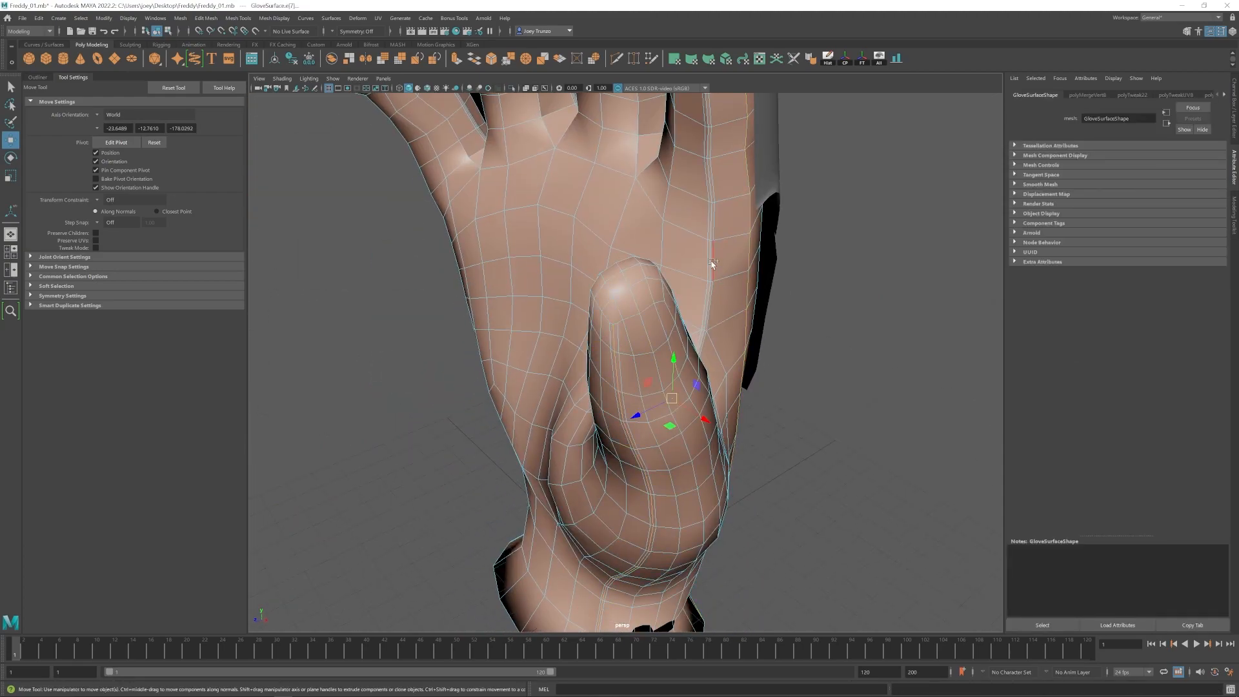
right_click_drag(715, 352, 584, 193, "alt")
middle_click_drag(584, 194, 542, 288, "alt")
right_click_drag(542, 287, 573, 293, "alt")
key("q")
left_click(594, 261)
key("w")
key("q")
left_click(594, 336)
key("w")
left_click_drag(596, 332, 736, 333, "alt")
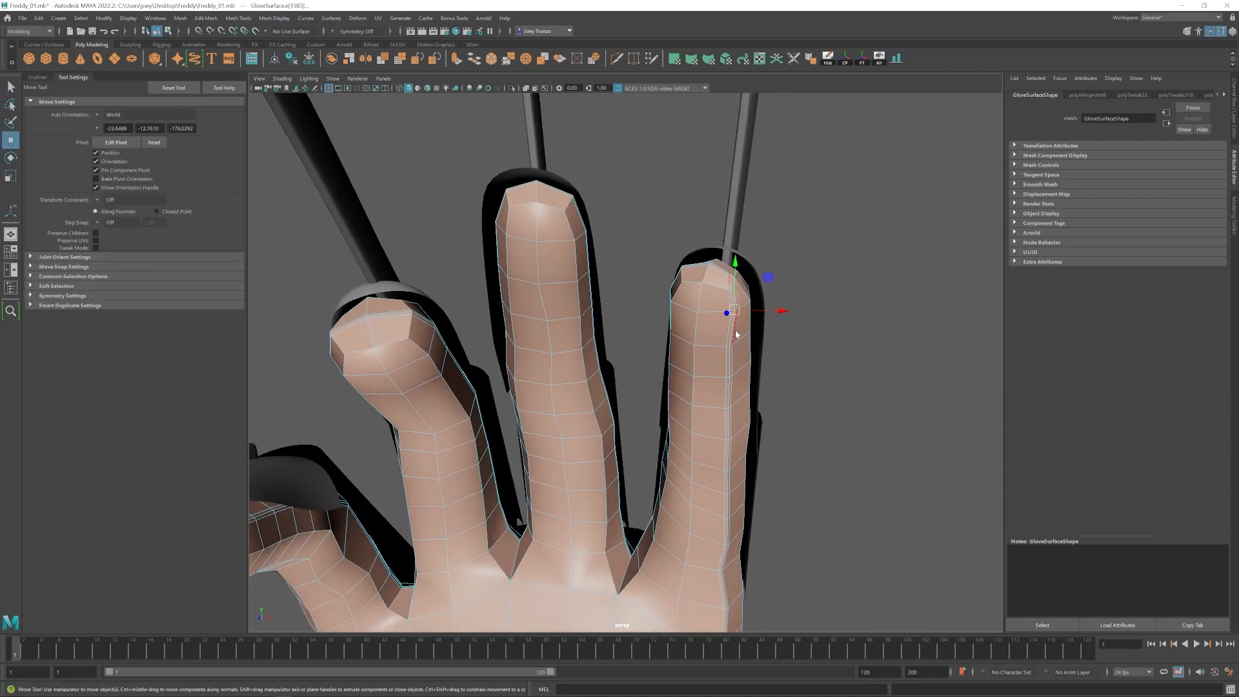
Preview the hand smoothed and examine the seam along the index finger.
key("3")
right_click_drag(803, 310, 757, 340, "alt")
left_click(757, 340)
left_click_drag(742, 387, 708, 365, "alt")
left_click(652, 374)
key("1")
right_click_drag(600, 381, 652, 372, "alt")
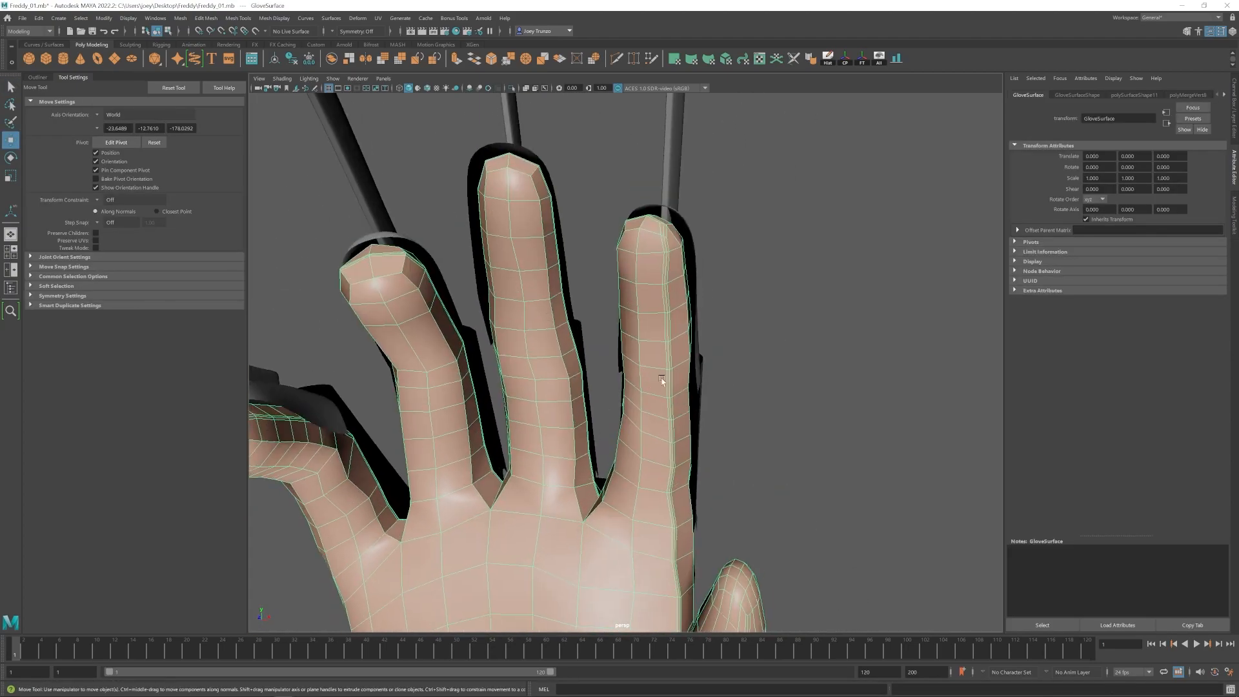
left_click_drag(652, 372, 610, 361, "alt")
Move the seam vertices along the inner side of the index finger to straighten the seam.
right_click_drag(629, 278, 636, 222)
left_click_drag(639, 221, 651, 303, "alt")
key("q")
double_click(672, 506)
middle_click_drag(672, 506, 666, 496, "alt")
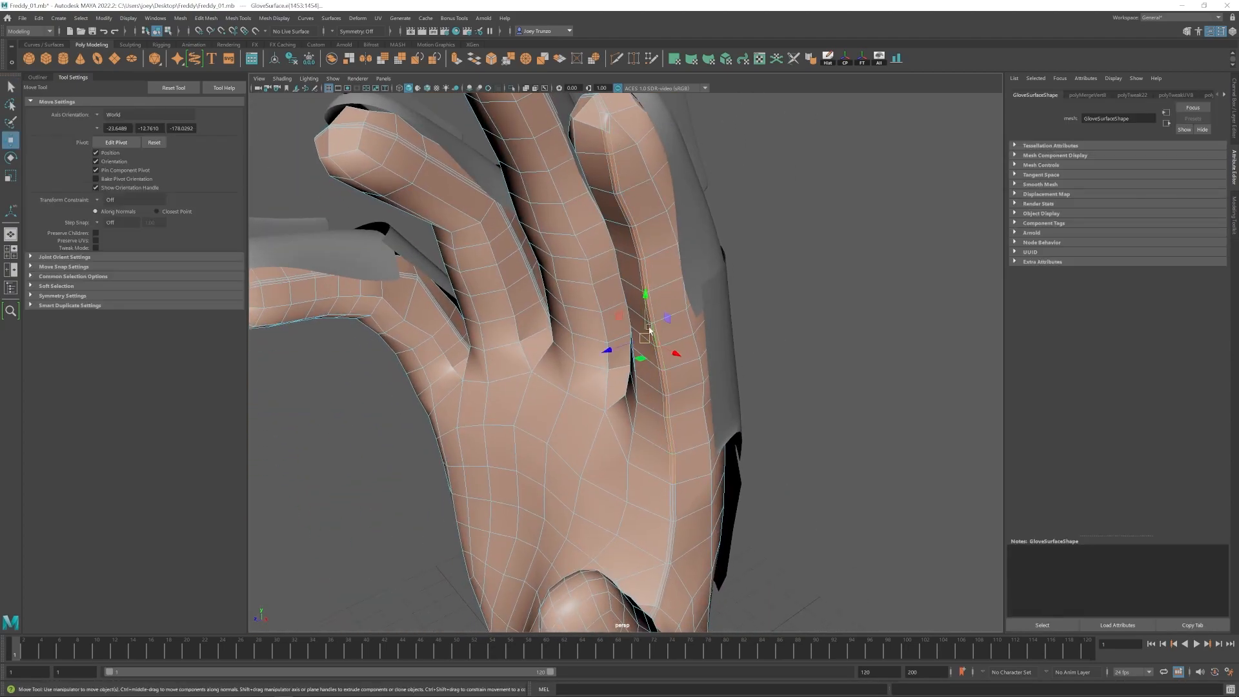
left_click_drag(665, 354, 663, 353)
left_click_drag(662, 353, 752, 358, "alt")
left_click_drag(650, 332, 654, 332)
left_click_drag(716, 226, 651, 188, "alt")
mouse_move(664, 251)
left_mouse_down("alt")
mouse_move(668, 225)
mouse_move(673, 251)
left_mouse_up("alt")
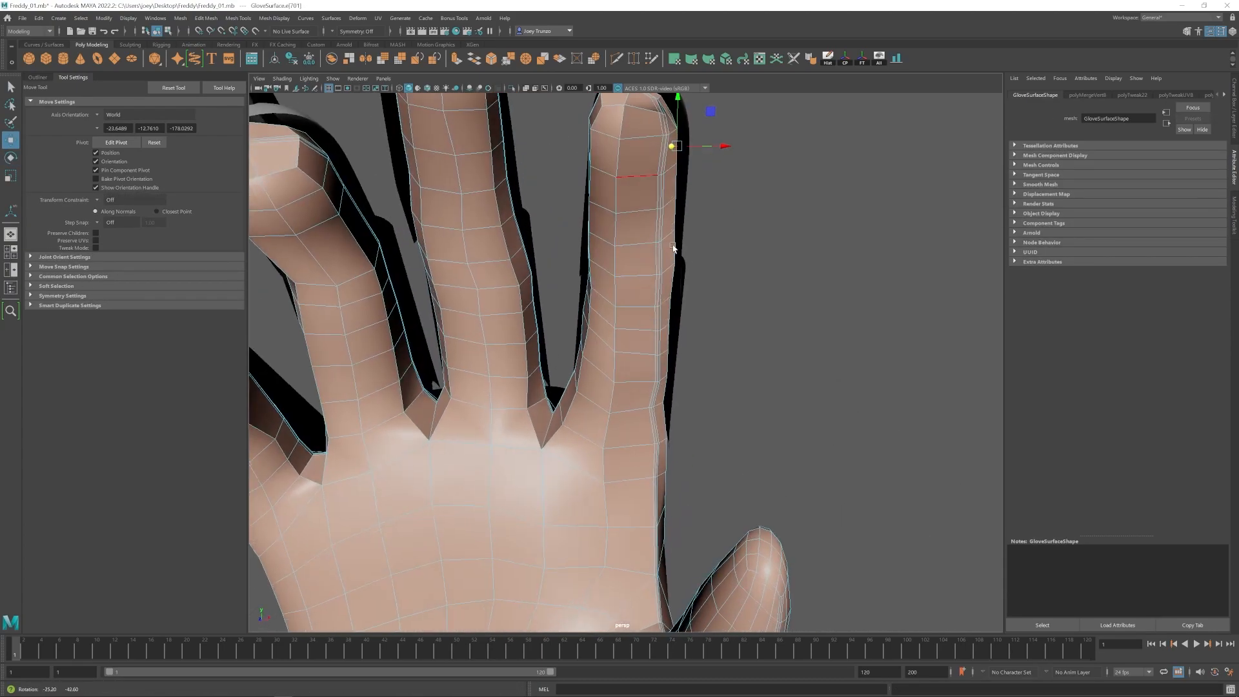
Refine the seam vertices around the index fingertip with small moves and the Multi-Cut tool.
right_click_drag(672, 251, 636, 253)
left_click_drag(636, 253, 637, 356, "alt")
key("q")
left_click_drag(560, 288, 535, 300)
key("w")
left_click_drag(547, 294, 592, 220)
key("q")
key("w")
left_click_drag(592, 222, 579, 306, "alt")
mouse_move(579, 306)
left_mouse_down()
mouse_move(571, 312)
mouse_move(588, 298)
left_mouse_up()
left_click(555, 292)
scroll(604, 244, "down", 3)
key("ctrl+shift+x")
key("w")
left_click_drag(599, 244, 606, 273, "alt")
Preview the hand smoothed in object mode and examine the whole glove from the palm and the back.
key("F8")
key("3")
left_click(705, 269)
left_click_drag(706, 269, 760, 422, "alt")
scroll(760, 423, "down", 7)
left_click_drag(471, 387, 741, 464, "alt")
scroll(740, 464, "up", 5)
middle_click_drag(740, 464, 696, 457, "alt")
Select the middle faces of the back-of-hand plate and scale them to adjust its fit over the hand.
left_click(670, 393)
scroll(598, 362, "up", 3)
key("F10")
left_click_drag(669, 392, 686, 367, "alt")
key("F11")
left_click(553, 296)
key("r")
left_click_drag(727, 366, 680, 371)
key("e")
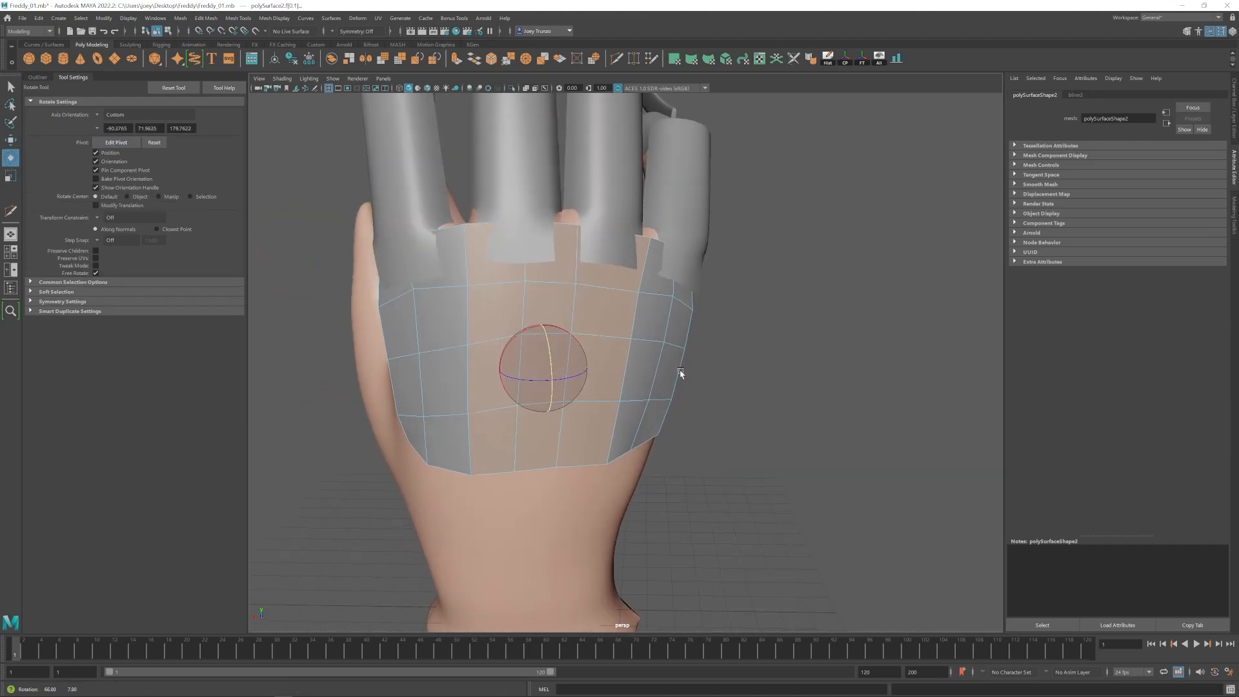
Select the base vertices of the ring finger's metal sleeve and rotate them to follow the knuckle.
key("w")
middle_click_drag(624, 226, 638, 319, "alt")
scroll(637, 319, "up", 3)
left_click_drag(638, 319, 665, 291, "alt")
left_click_drag(713, 254, 535, 297, "shift")
key("r")
left_click_drag(581, 516, 619, 424, "alt")
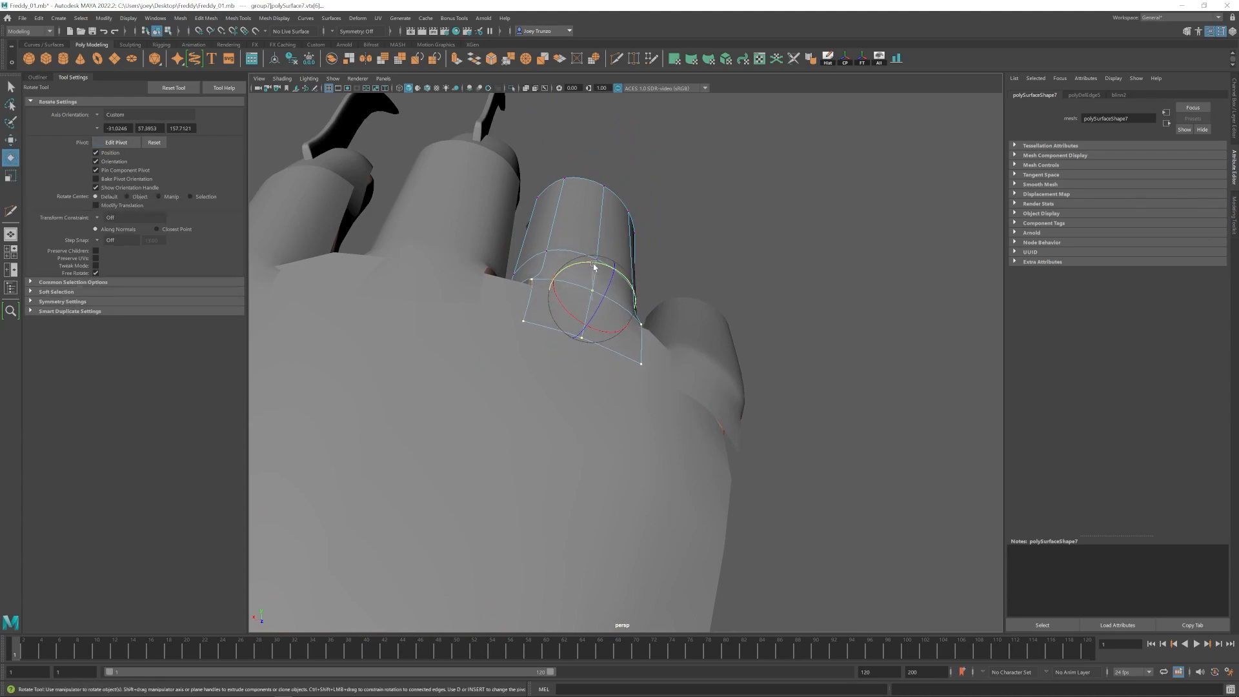
left_click_drag(626, 287, 557, 325, "alt")
Move and reshape the base vertices of the little finger's sleeve to fit against the back-of-hand plate.
right_click_drag(704, 394, 658, 392)
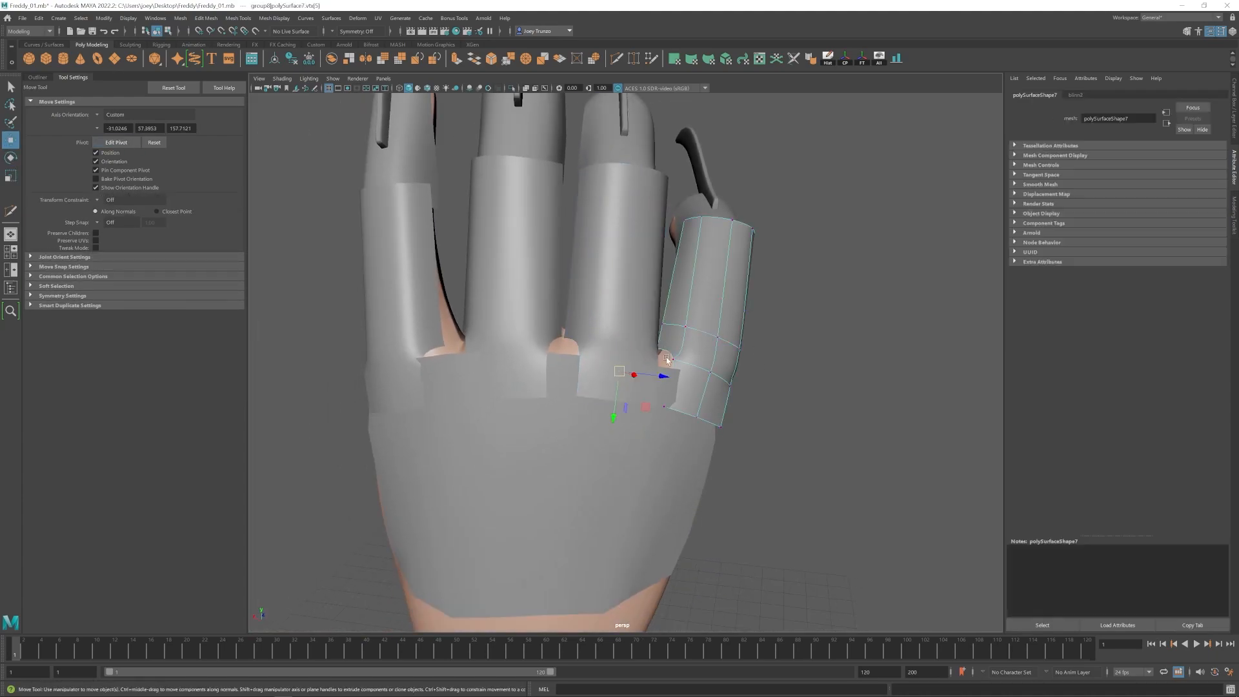
left_click_drag(762, 364, 658, 403)
left_click_drag(645, 403, 561, 409, "alt")
left_click_drag(547, 415, 546, 420)
left_click_drag(703, 409, 651, 369, "alt")
key("r")
key("r")
left_click_drag(630, 370, 643, 431, "alt")
key("e")
key("w")
right_click_drag(643, 431, 534, 439, "alt")
left_click(534, 439)
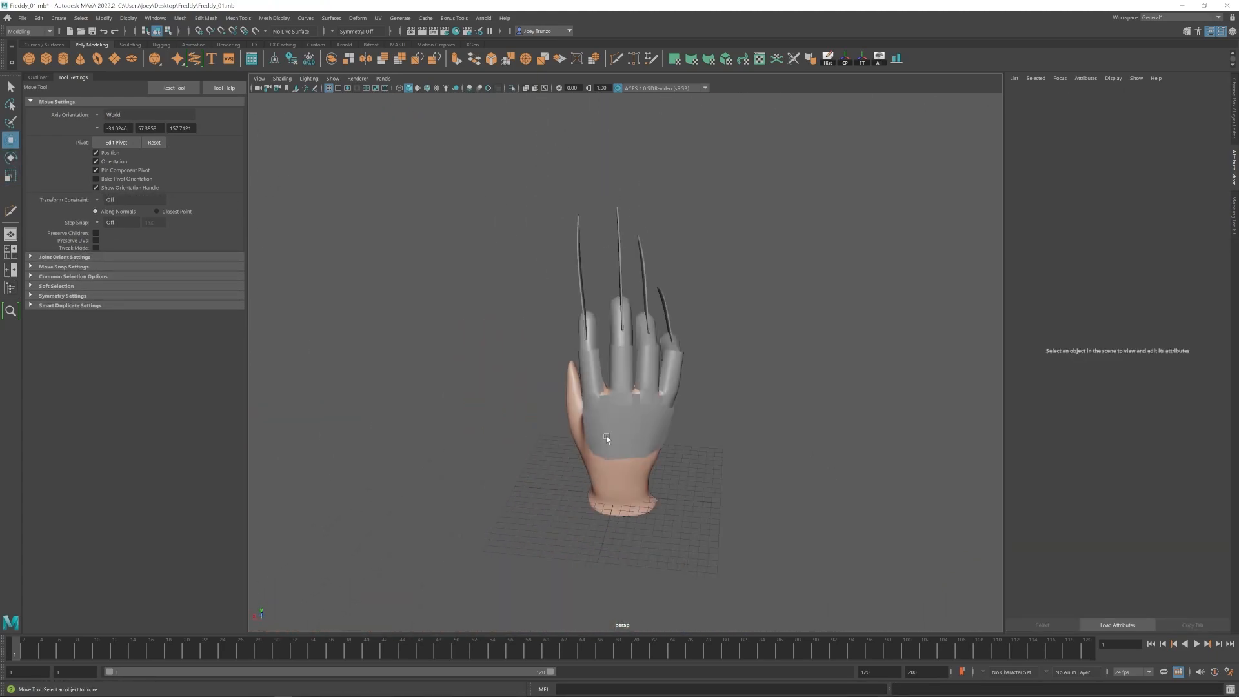
Select the group holding the little finger's blade and fingertip cap and reposition it over the fingertip.
left_click_drag(528, 408, 573, 420, "alt")
right_click_drag(573, 419, 703, 452, "alt")
left_click_drag(702, 451, 602, 377, "alt")
right_click_drag(602, 378, 636, 368, "alt")
left_click(579, 287)
key("Up")
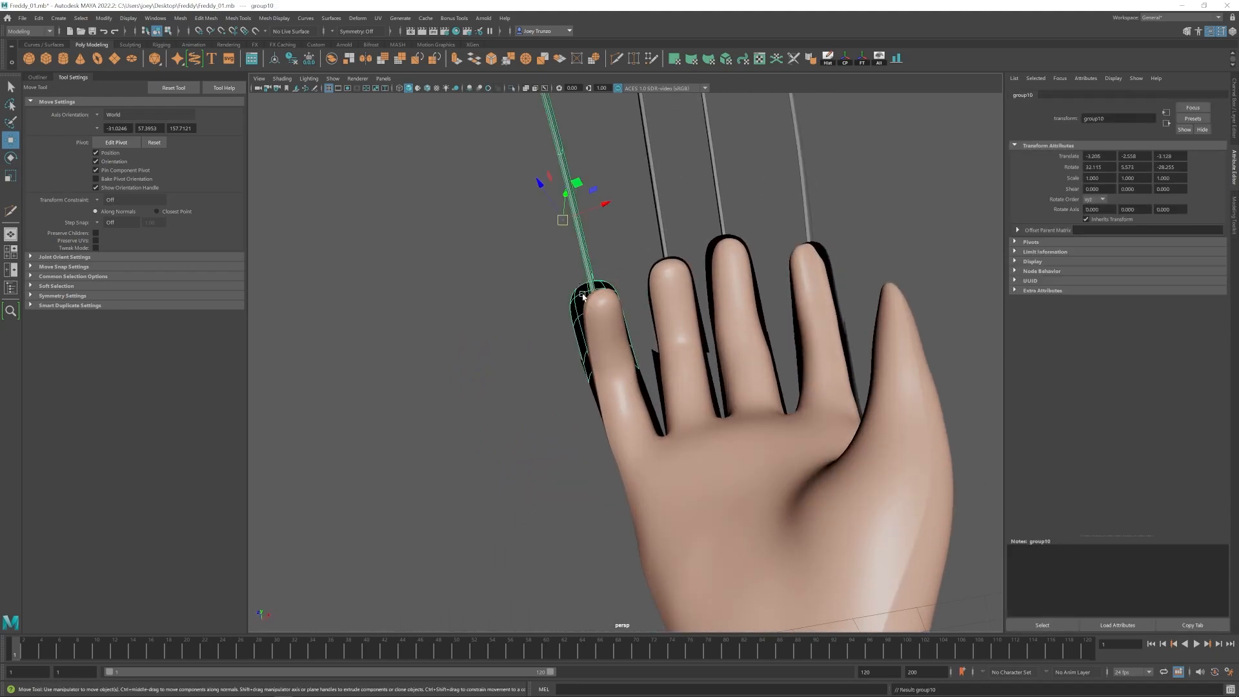
key("w")
left_click_drag(596, 197, 683, 290, "alt")
right_click_drag(684, 290, 581, 503, "alt")
left_click(581, 529)
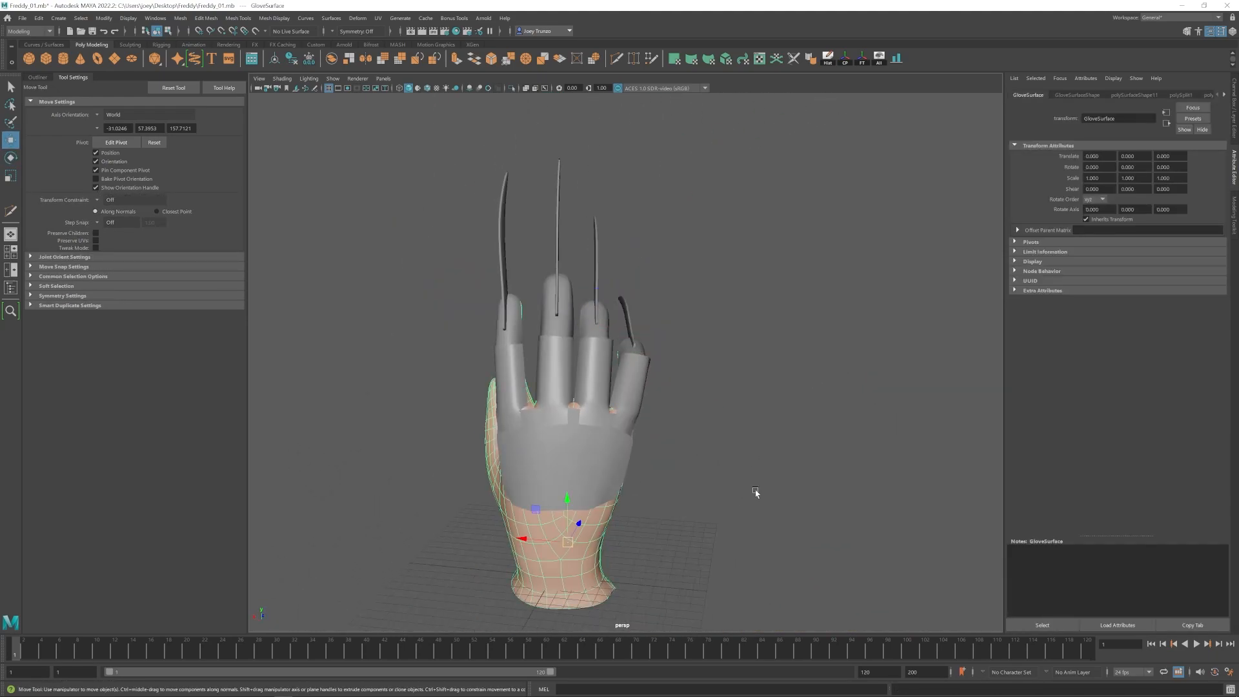
Move and scale the upper-edge vertices of the little finger's sleeve to fit them around the fingertip cap.
left_click(752, 493)
left_click_drag(753, 492, 607, 544, "alt")
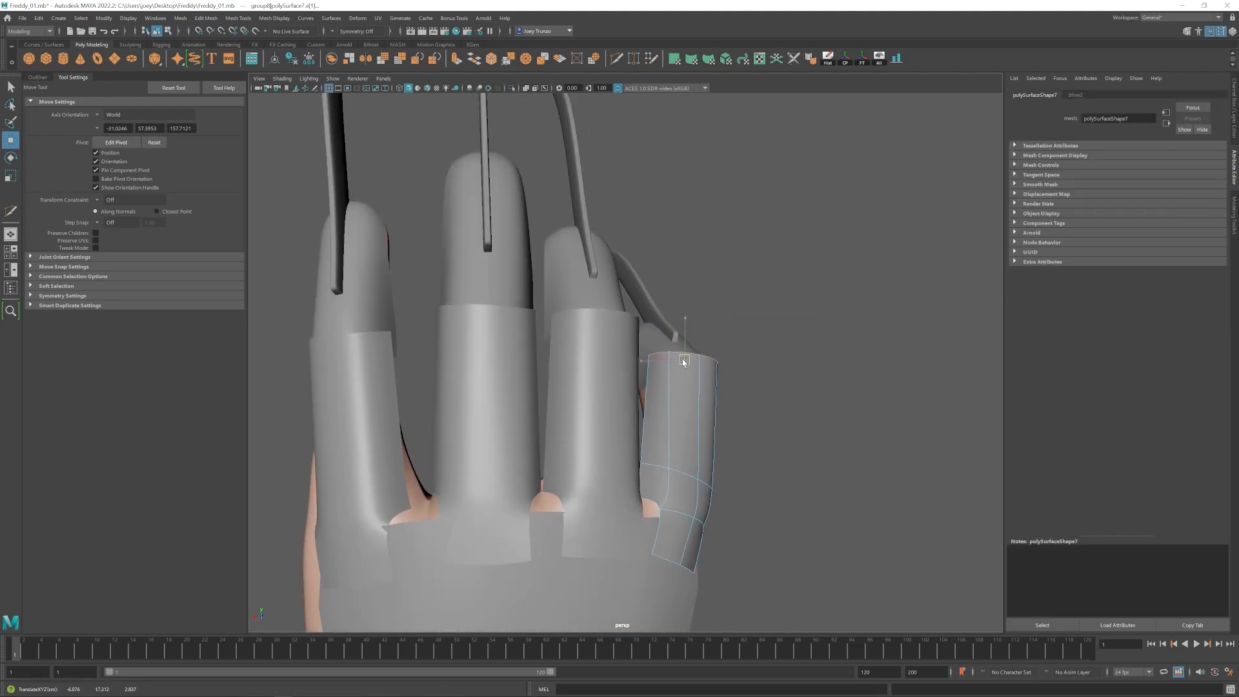
key("r")
left_click_drag(683, 361, 609, 340, "alt")
key("w")
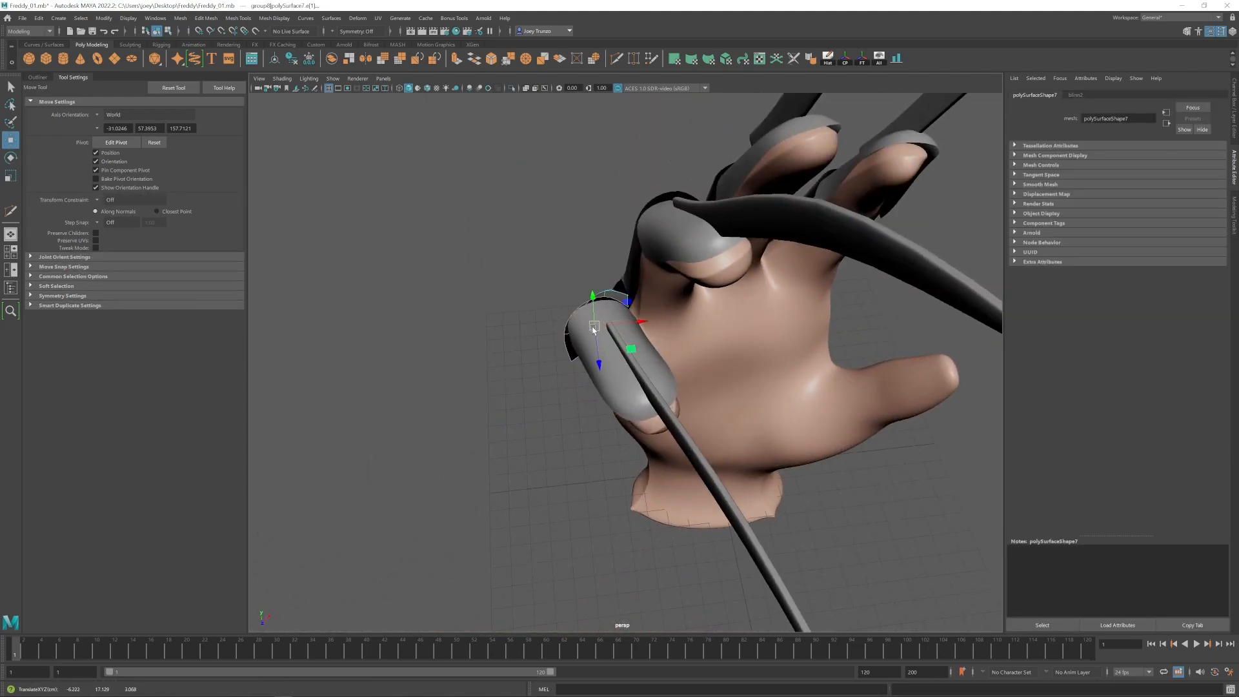
left_click(571, 312)
scroll(573, 311, "down", 4)
left_click_drag(573, 311, 600, 330, "alt")
left_click(586, 310)
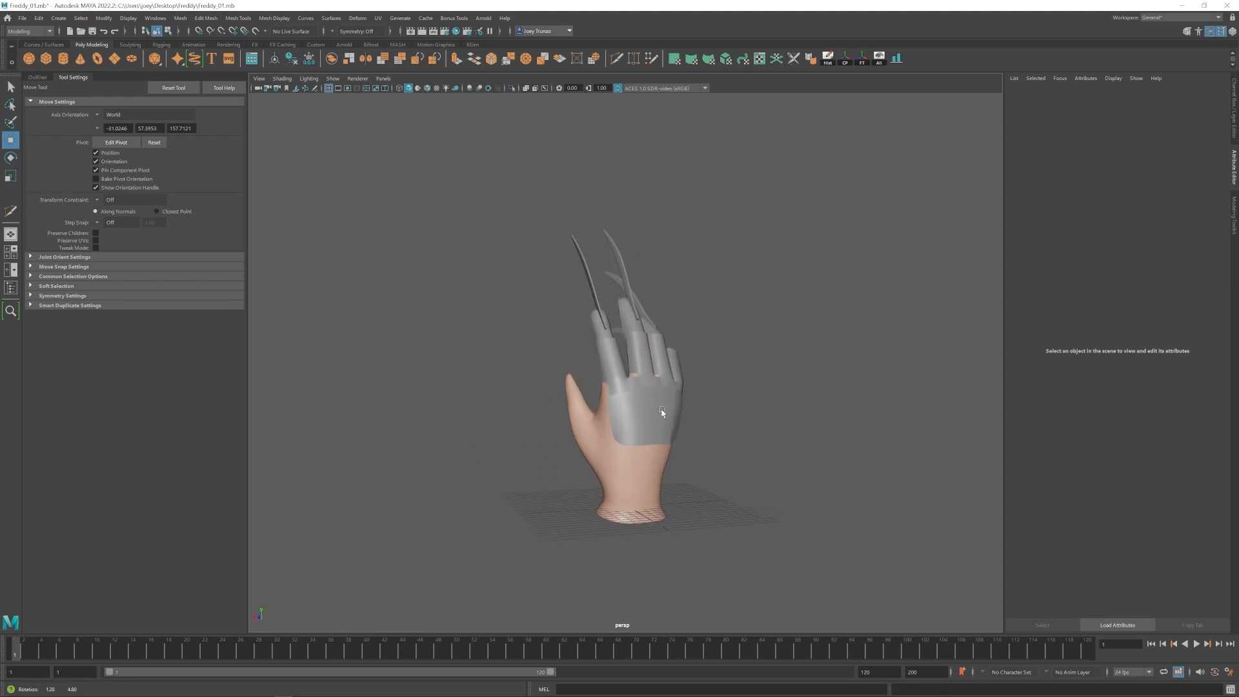
Select the group holding the little finger's blade and cap and shift it sideways over the fingertip.
left_click(597, 436)
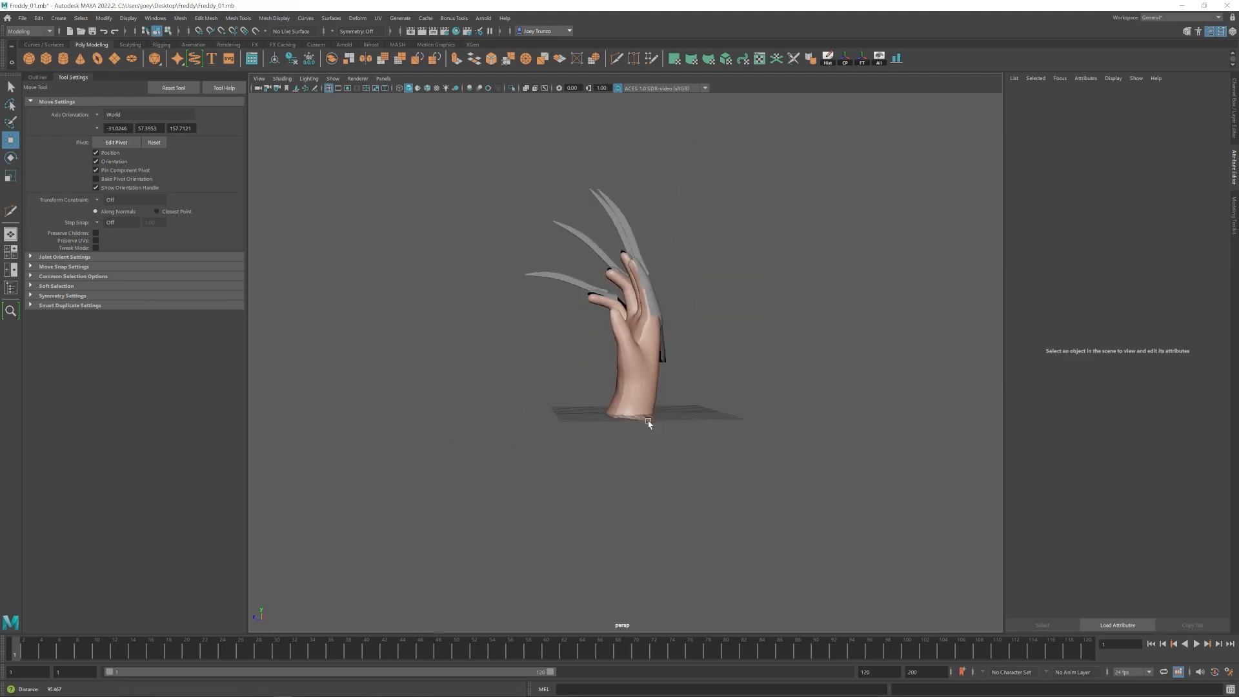
left_click_drag(647, 423, 869, 405, "alt")
left_click_drag(636, 454, 596, 482, "alt")
right_click_drag(597, 481, 655, 445, "alt")
left_click(668, 367)
key("Up")
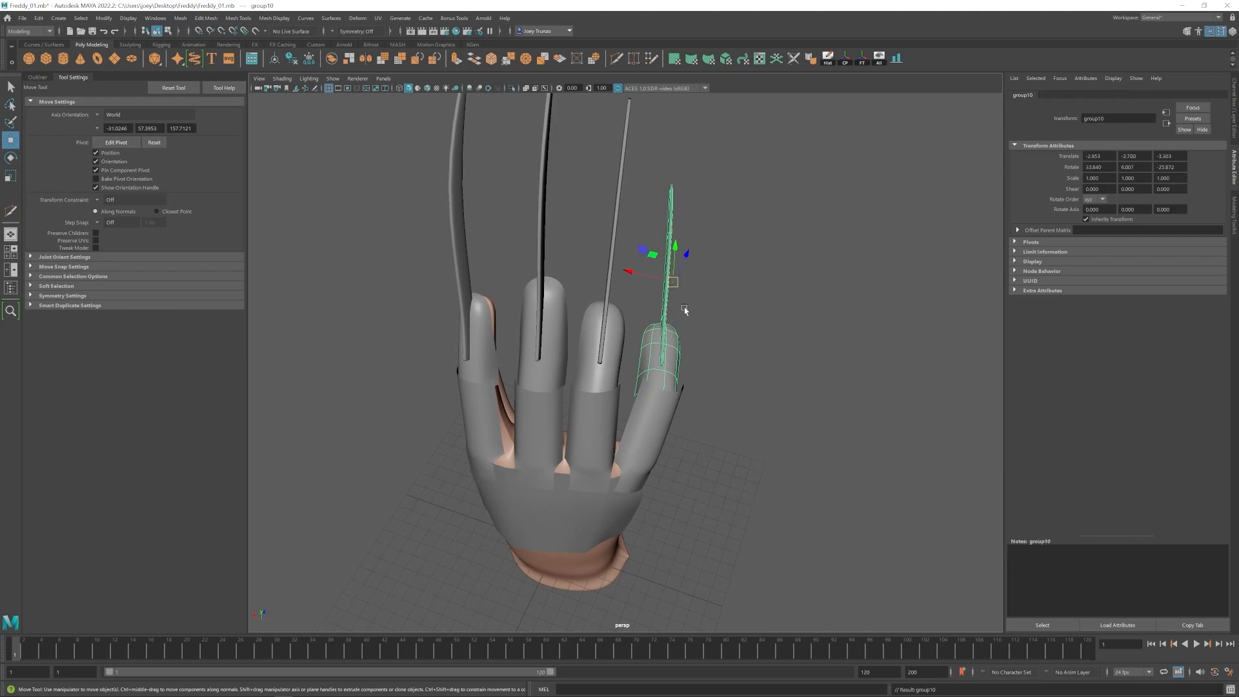
left_click_drag(628, 272, 634, 273)
Rotate the little finger's blade-and-cap group and adjust its position to follow the bent fingertip.
left_click_drag(819, 309, 730, 288, "alt")
mouse_move(665, 310)
left_mouse_down("alt")
mouse_move(783, 323)
mouse_move(676, 298)
left_mouse_up("alt")
key("e")
left_click_drag(676, 280, 793, 302)
left_click_drag(794, 302, 674, 300, "alt")
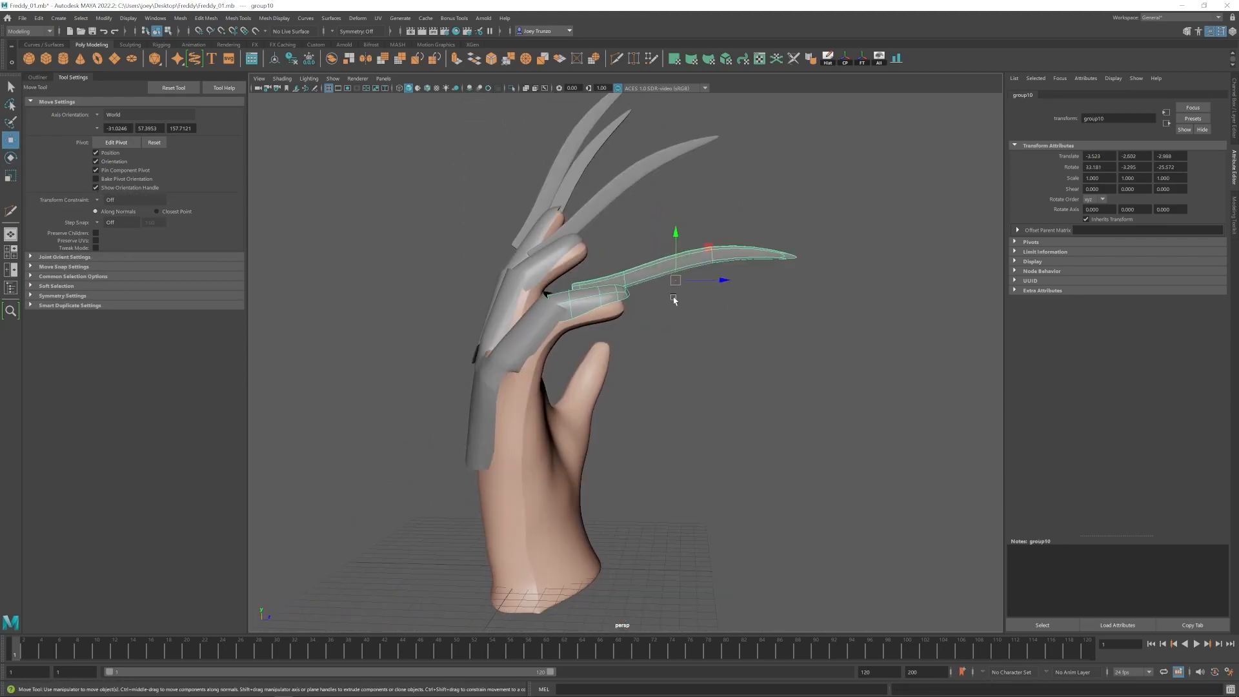
middle_click_drag(561, 335, 590, 354, "alt")
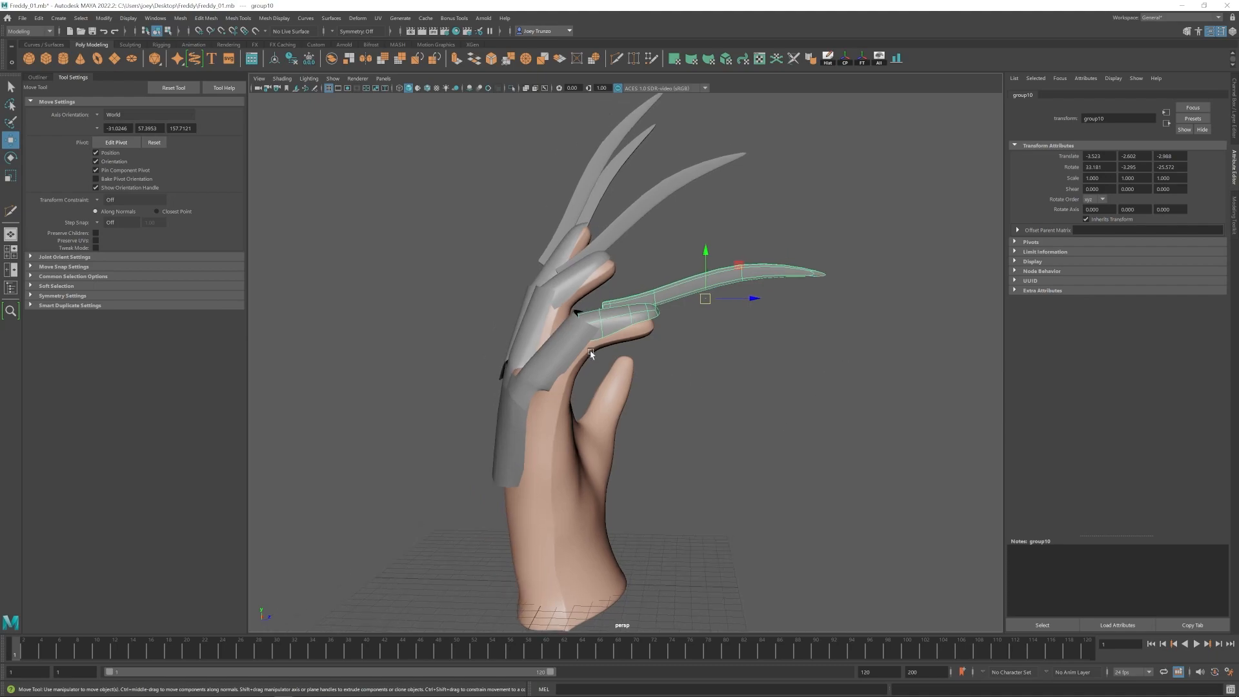
Select the vertices where the little finger's sleeve meets its cap and adjust their fit.
left_click_drag(590, 354, 555, 380, "alt")
left_click(631, 361)
left_click(577, 354)
left_click_drag(615, 623, 487, 501)
right_click_drag(598, 342, 560, 342)
left_click_drag(584, 287, 625, 311)
left_click_drag(603, 333, 742, 345, "alt")
Pick individual vertices around the little finger's cap and sleeve joint and refine the fit from several sides.
left_click(626, 393)
right_click_drag(625, 393, 581, 393)
left_click(613, 325)
key("f")
left_click_drag(652, 396, 612, 365, "alt")
left_click(700, 411)
left_click(615, 359)
right_click_drag(675, 428, 641, 392, "alt")
left_click_drag(641, 392, 684, 403, "alt")
left_click(608, 436)
Select the group holding the ring finger's blade and cap and reposition it over the fingertip.
left_click_drag(608, 435, 516, 449, "alt")
left_click_drag(653, 358, 606, 312, "alt")
left_click(560, 278)
key("Up")
mouse_move(511, 212)
left_mouse_down()
mouse_move(509, 169)
mouse_move(495, 197)
left_mouse_up()
left_click_drag(516, 290, 635, 380, "alt")
Move the lower-edge vertices of the ring finger's cap to wrap it closer around the finger.
left_click(637, 391)
right_click_drag(638, 391, 593, 391)
left_click_drag(619, 387, 768, 378, "alt")
left_click(680, 367)
scroll(768, 378, "down", 10)
left_click(730, 473)
left_click(590, 361)
scroll(625, 363, "up", 12)
left_click(625, 361)
left_click_drag(788, 451, 677, 401, "alt")
left_click_drag(629, 360, 630, 313)
left_click(633, 368)
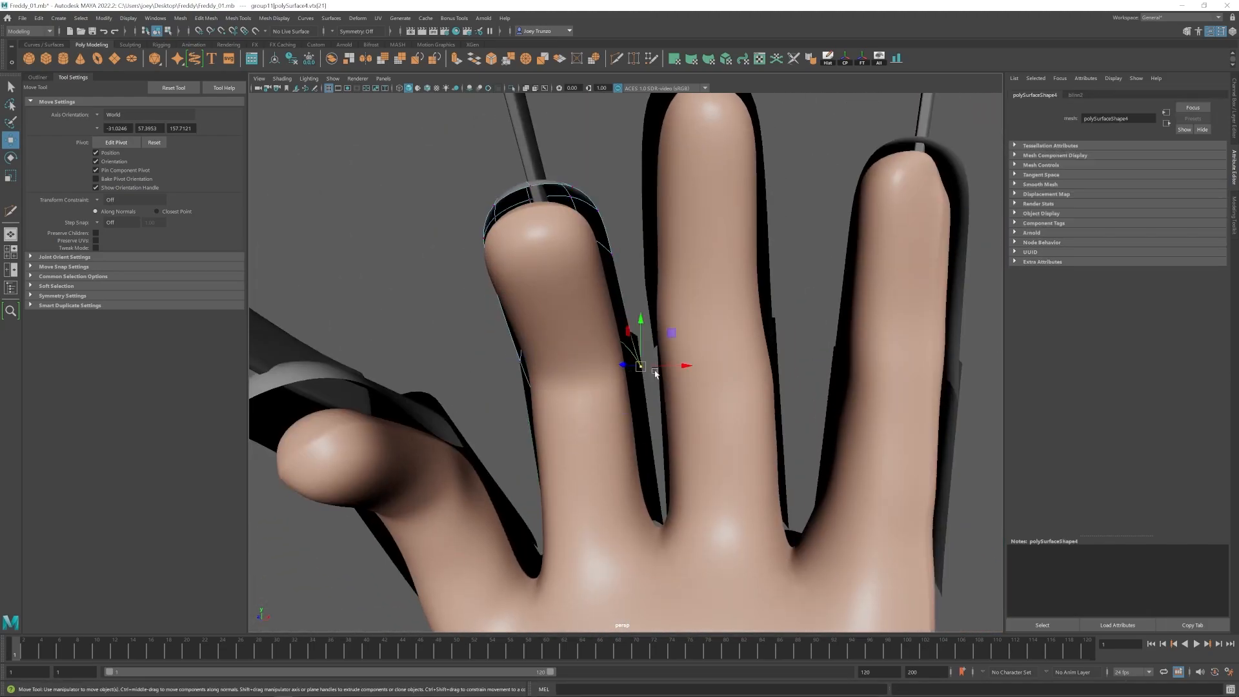
Move the upper corner vertex of the ring finger's sleeve to fit it against the fingertip cap.
right_click_drag(640, 347, 597, 347)
left_click(638, 338)
left_click_drag(638, 340, 767, 444)
scroll(768, 444, "down", 3)
left_click_drag(612, 421, 618, 347)
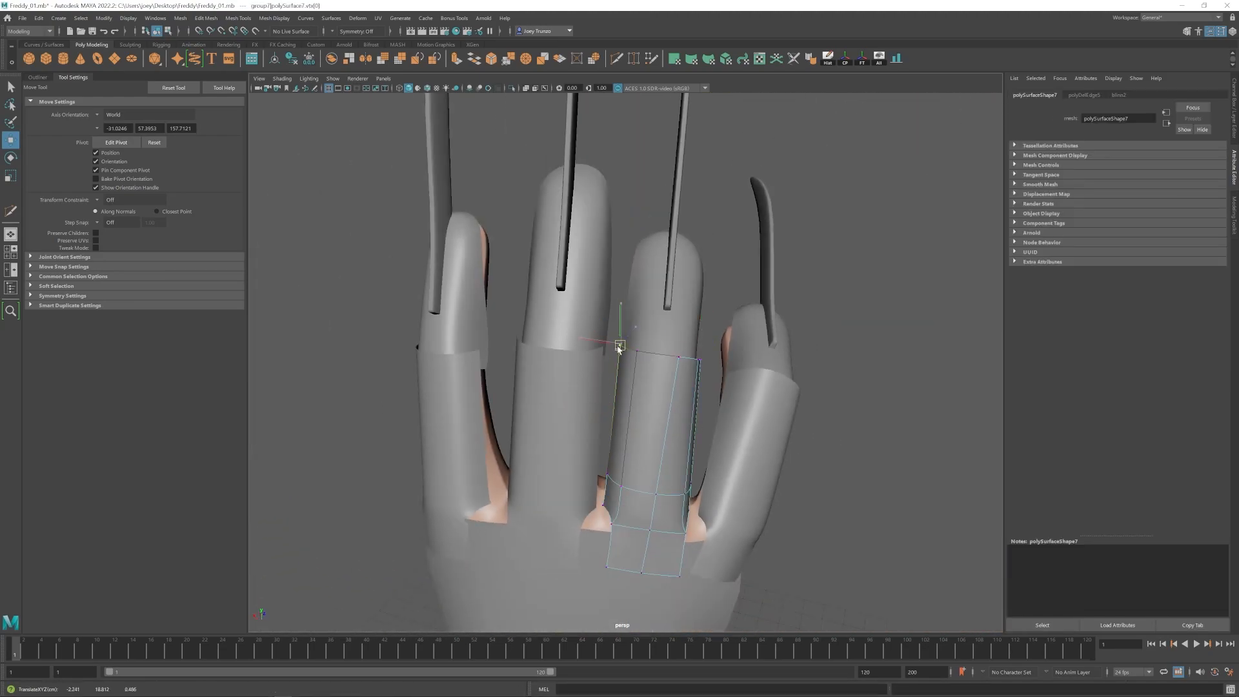
right_click_drag(669, 373, 703, 343)
Move the upper corner vertices of the middle finger's sleeve to fit it around the fingertip cap.
left_click_drag(613, 382, 668, 390, "alt")
left_click(665, 389)
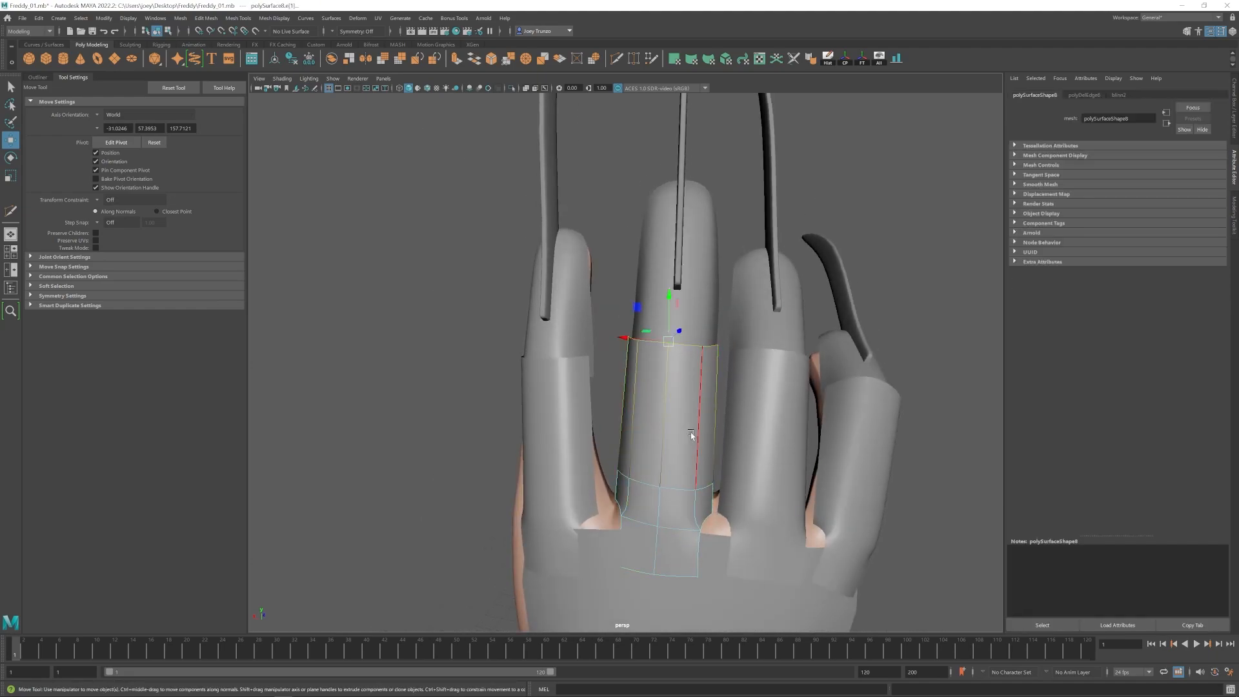
left_click_drag(691, 435, 597, 382, "alt")
right_click_drag(597, 400, 556, 400)
left_click_drag(598, 382, 704, 374, "alt")
left_click(579, 353)
left_click_drag(581, 356, 658, 369, "alt")
left_click(730, 379)
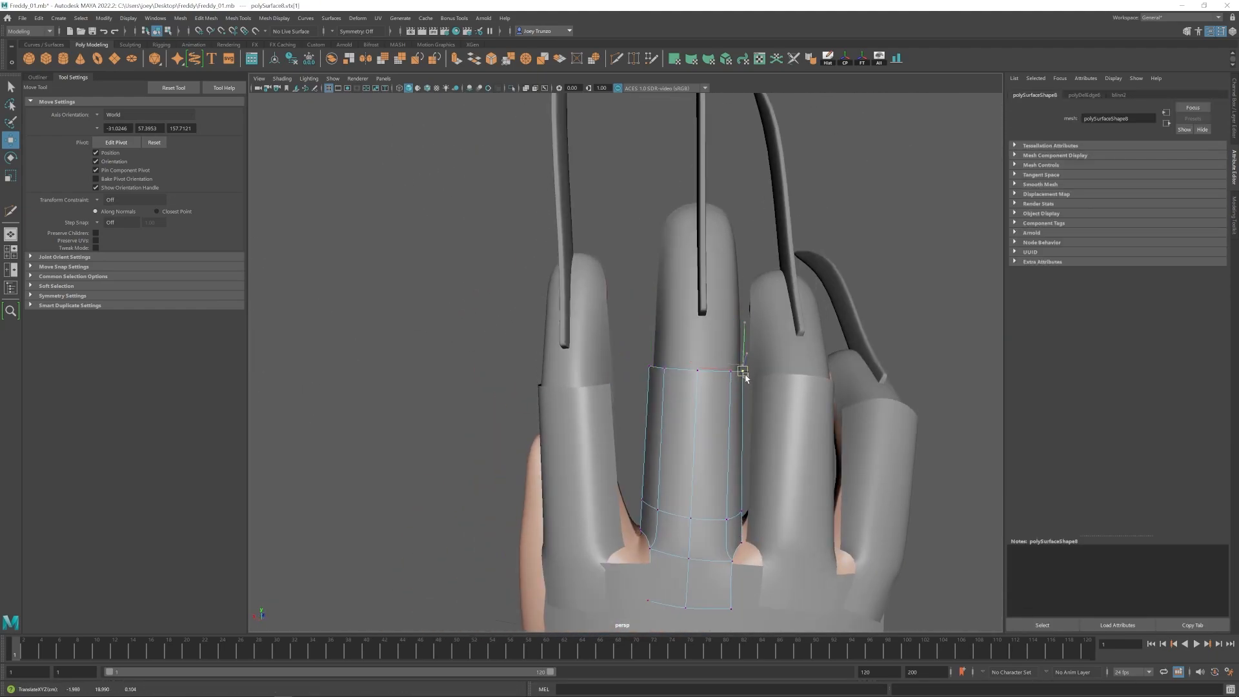
right_click_drag(745, 377, 777, 347)
Adjust the index finger's vertices at the sleeve joint, selecting the cap's lower vertex row to refine its angle.
left_click_drag(703, 387, 625, 439, "alt")
left_click(625, 440)
right_click_drag(622, 442, 582, 442)
left_click(624, 517)
left_click_drag(623, 517, 554, 379, "alt")
left_click(583, 393)
left_click(553, 380)
left_click_drag(553, 380, 614, 354)
left_click(615, 354)
left_click_drag(614, 354, 665, 369)
left_click(664, 369)
left_click_drag(665, 369, 694, 326)
left_click(658, 340)
left_click(664, 351)
key("e")
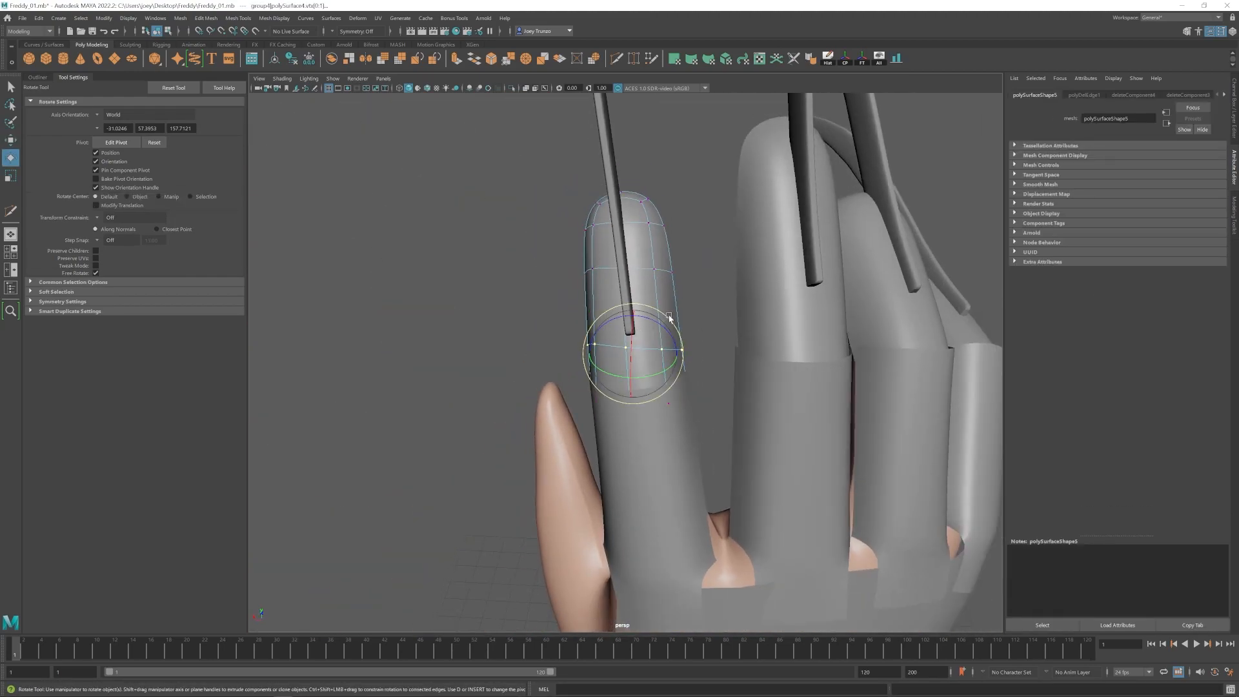
key("w")
Scale and move the lower vertex rows of the middle finger's cap to fit inside its sleeve.
scroll(725, 417, "down", 5)
left_click_drag(725, 418, 547, 292, "alt")
key("r")
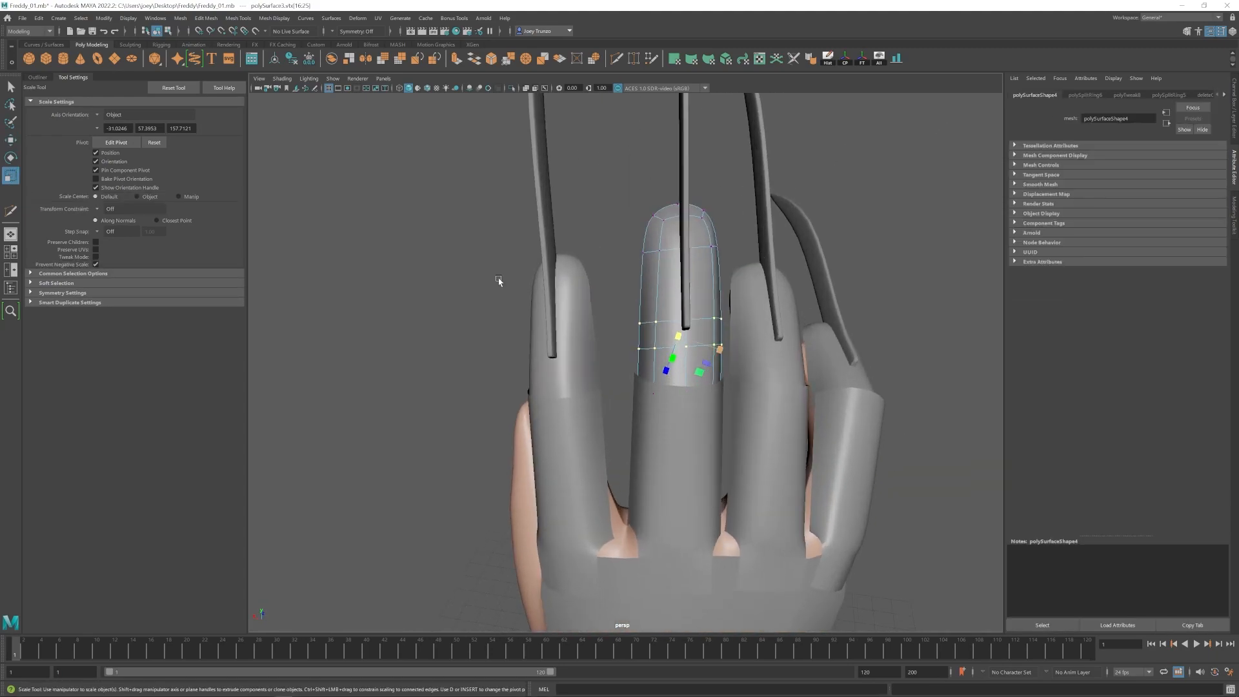
left_click_drag(687, 321, 639, 395, "alt")
key("q")
key("w")
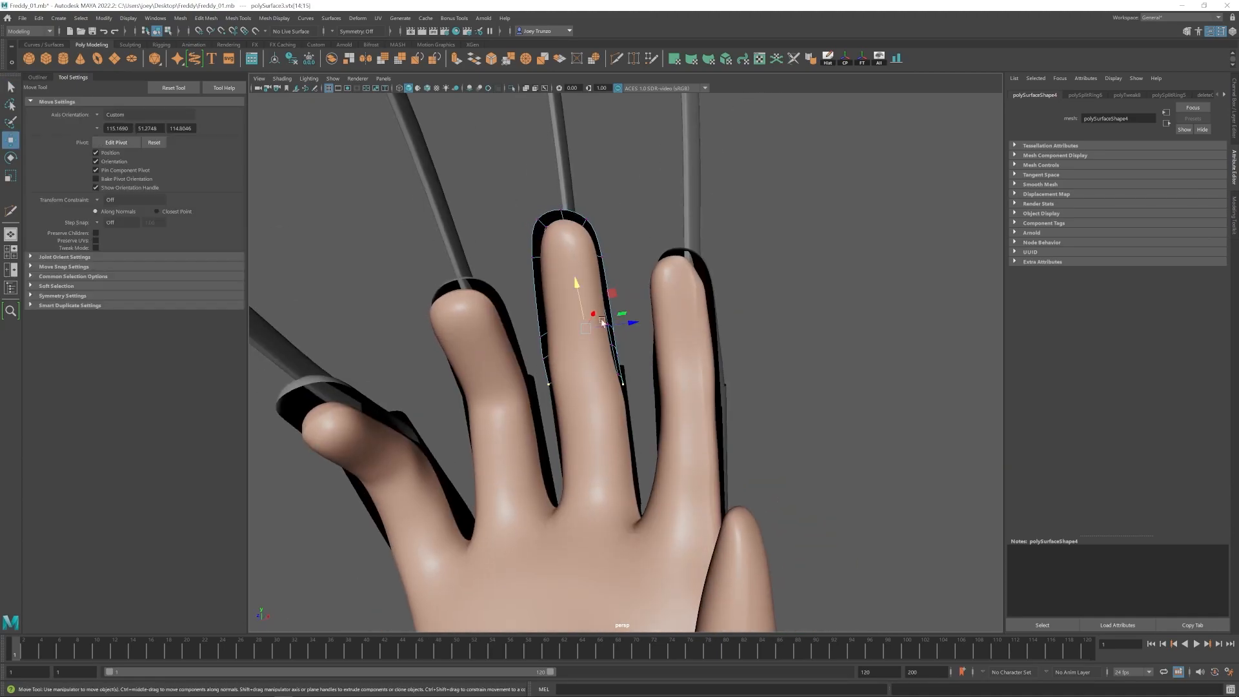
left_click_drag(612, 325, 694, 348, "alt")
scroll(694, 349, "down", 5)
left_click(694, 349)
Select the upper-edge vertices of the ring finger's sleeve and move them up to meet the fingertip cap.
double_click(603, 460)
scroll(680, 405, "up", 8)
scroll(680, 405, "down", 10)
left_click_drag(680, 405, 781, 274, "alt")
left_click(780, 273)
left_click_drag(764, 370, 606, 400, "alt")
middle_click_drag(606, 401, 572, 393, "alt")
scroll(574, 392, "up", 3)
right_click_drag(651, 348, 619, 349)
left_click_drag(641, 335, 713, 325, "alt")
left_click_drag(582, 318, 685, 358)
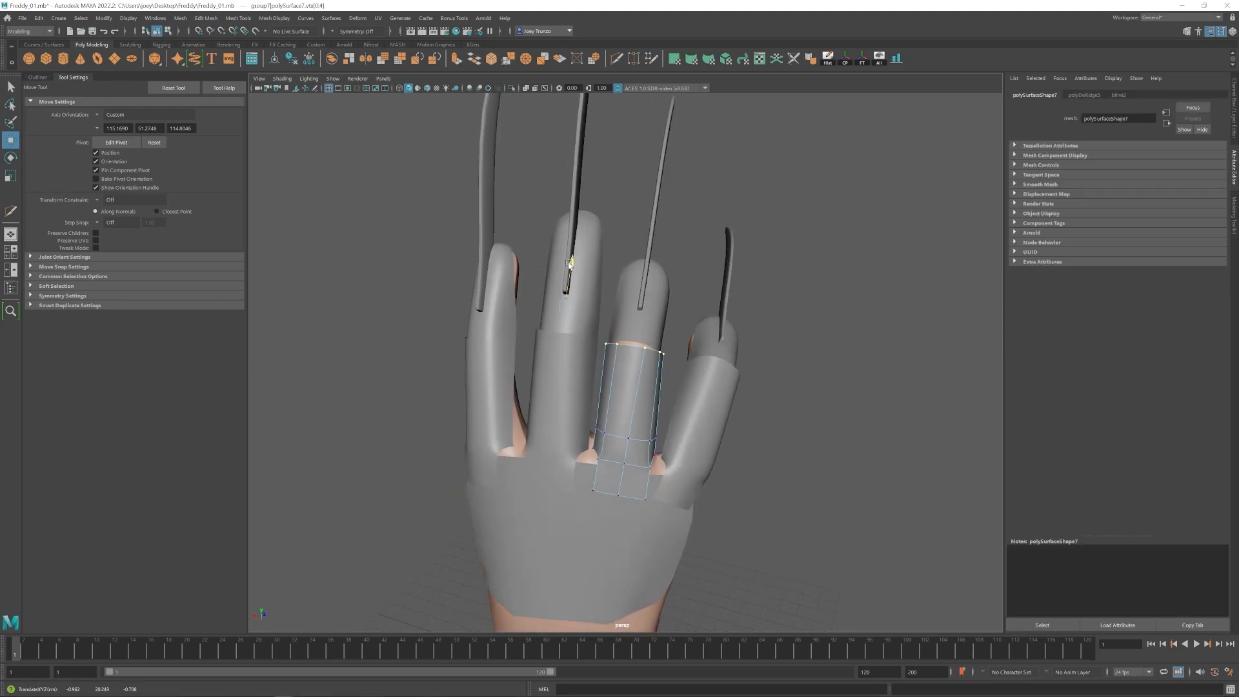
left_click_drag(569, 264, 571, 260)
Select the upper-edge vertices of the little finger's sleeve and move them toward the fingertip cap.
left_click_drag(651, 304, 555, 284, "alt")
left_click_drag(603, 355, 697, 351, "alt")
right_click_drag(711, 350, 678, 351)
left_click_drag(684, 335, 658, 355, "alt")
left_click_drag(613, 315, 702, 359)
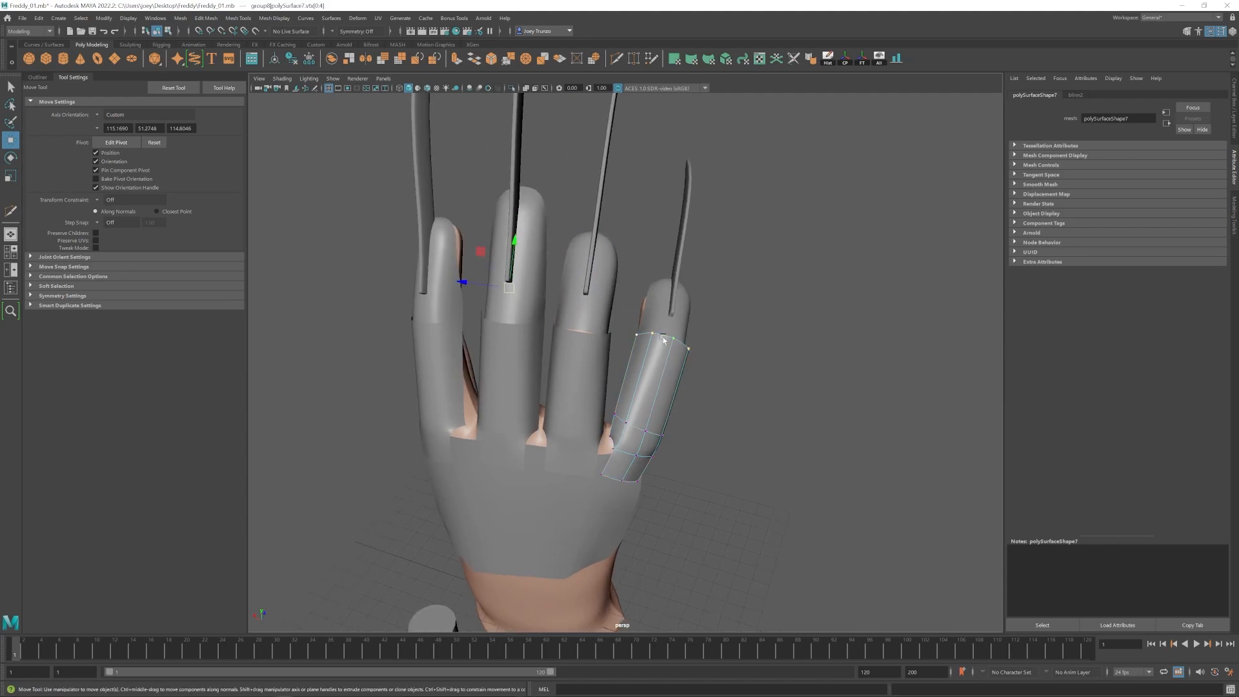
left_click_drag(505, 251, 717, 322, "alt")
scroll(888, 301, "down", 2)
left_click_drag(779, 294, 772, 322)
key("w")
Fine-tune the angle of the little finger sleeve's upper edge to line it up with the cap.
left_click_drag(722, 329, 658, 388, "alt")
right_click_drag(657, 413, 613, 380)
left_click_drag(491, 293, 459, 275, "alt")
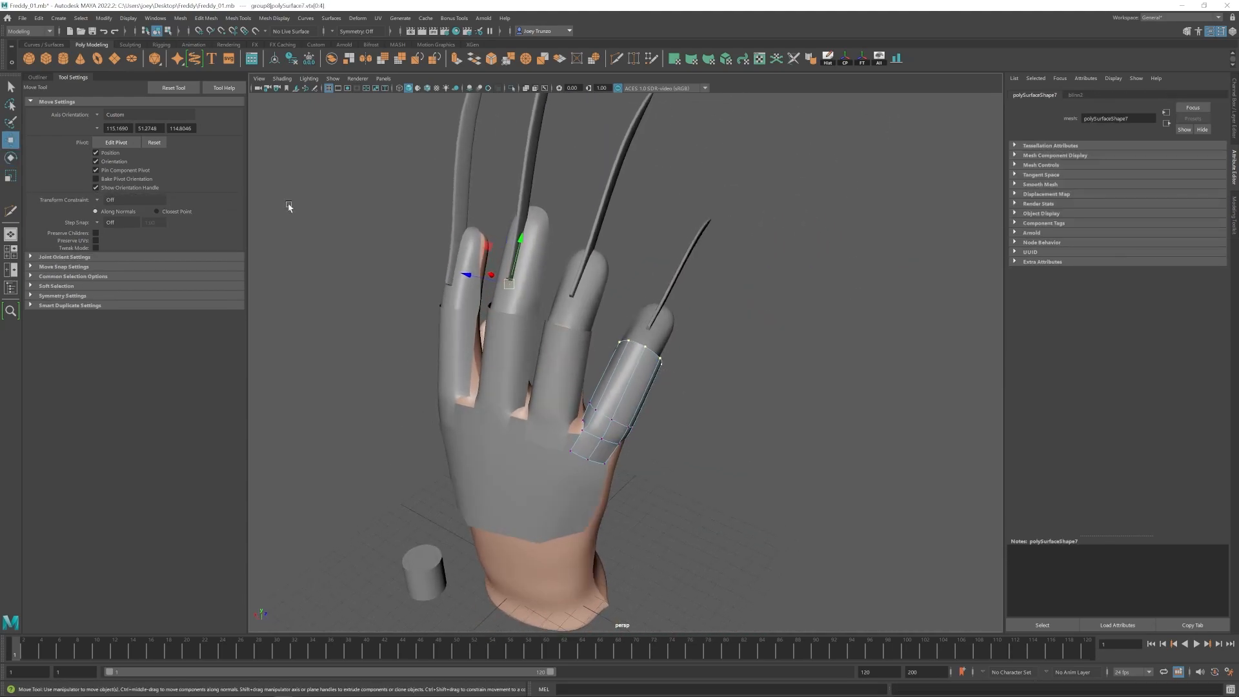
left_click_drag(639, 353, 613, 315, "alt")
key("e")
scroll(614, 344, "down", 5)
left_click(619, 451)
left_click(708, 436)
left_click_drag(709, 435, 510, 445, "alt")
Select the remaining loose edge vertices on the finger sleeves and adjust them to close up the joints.
scroll(802, 503, "up", 6)
left_click(674, 310)
right_click_drag(652, 311, 613, 310)
left_click_drag(660, 362, 691, 388)
left_click_drag(658, 333, 780, 418, "alt")
right_click_drag(777, 260, 725, 303)
left_click_drag(729, 361, 799, 348, "alt")
left_click(799, 339)
left_click_drag(806, 354, 683, 413, "alt")
left_click(524, 343)
left_click_drag(524, 347, 470, 354, "alt")
left_click_drag(509, 286, 516, 290)
Select the cylinder behind the hand and scale it down uniformly to 0.271 for use as a rivet.
scroll(730, 401, "down", 6)
left_click(729, 400)
left_click_drag(645, 500, 714, 520, "alt")
scroll(714, 520, "up", 5)
scroll(714, 520, "down", 2)
middle_click_drag(713, 520, 695, 449, "alt")
left_click(695, 499)
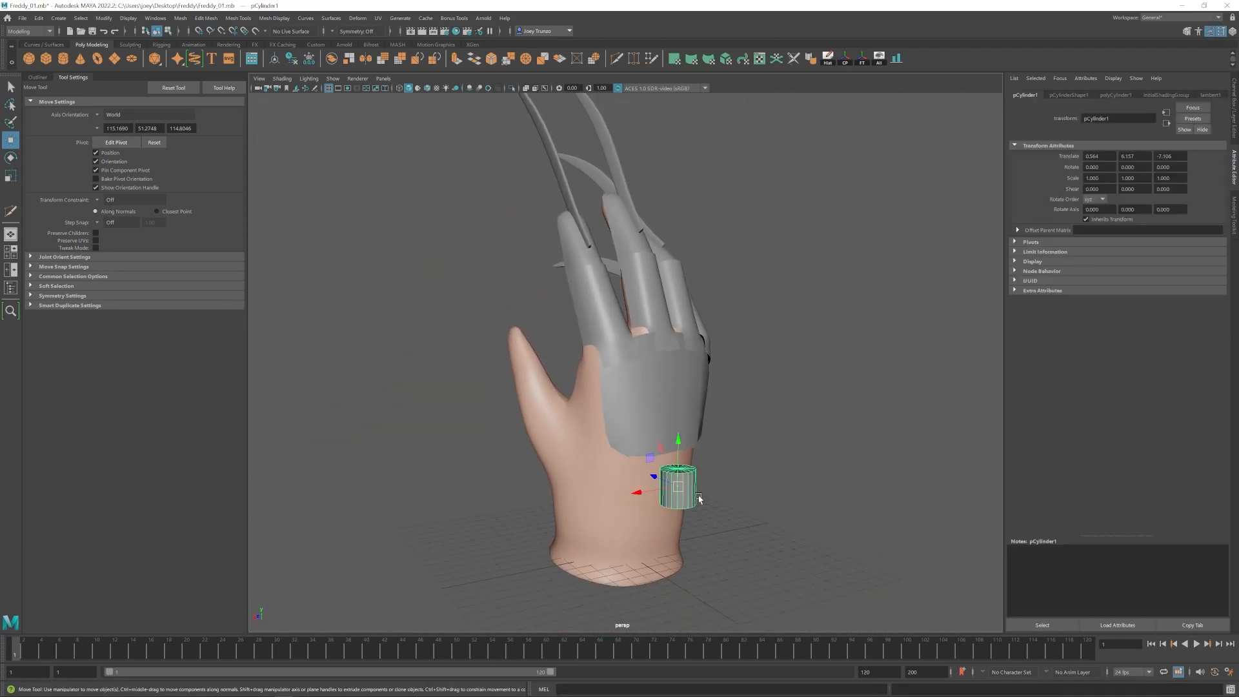
left_click_drag(707, 416, 735, 420, "alt")
left_click_drag(686, 469, 654, 473)
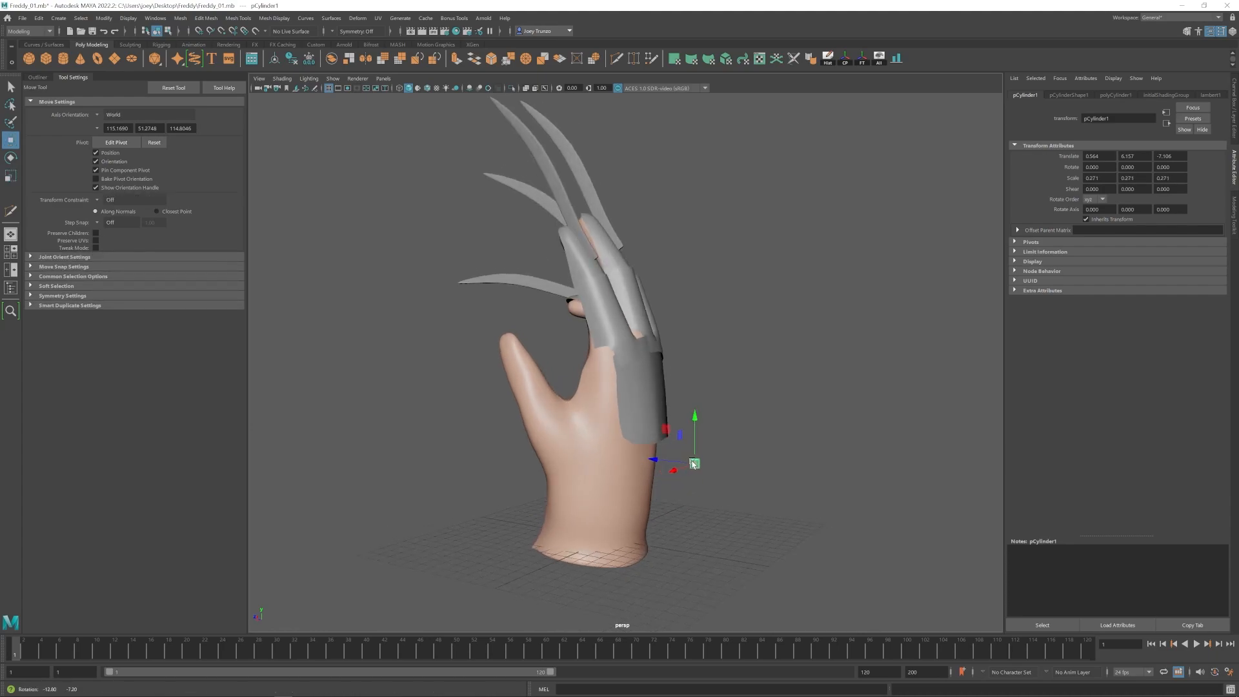
Move the small cylinder to the base of the index finger's sleeve and rotate it to match the metal surface.
left_click_drag(605, 331, 667, 432, "alt")
scroll(668, 434, "up", 5)
left_click_drag(628, 385, 709, 347)
key("e")
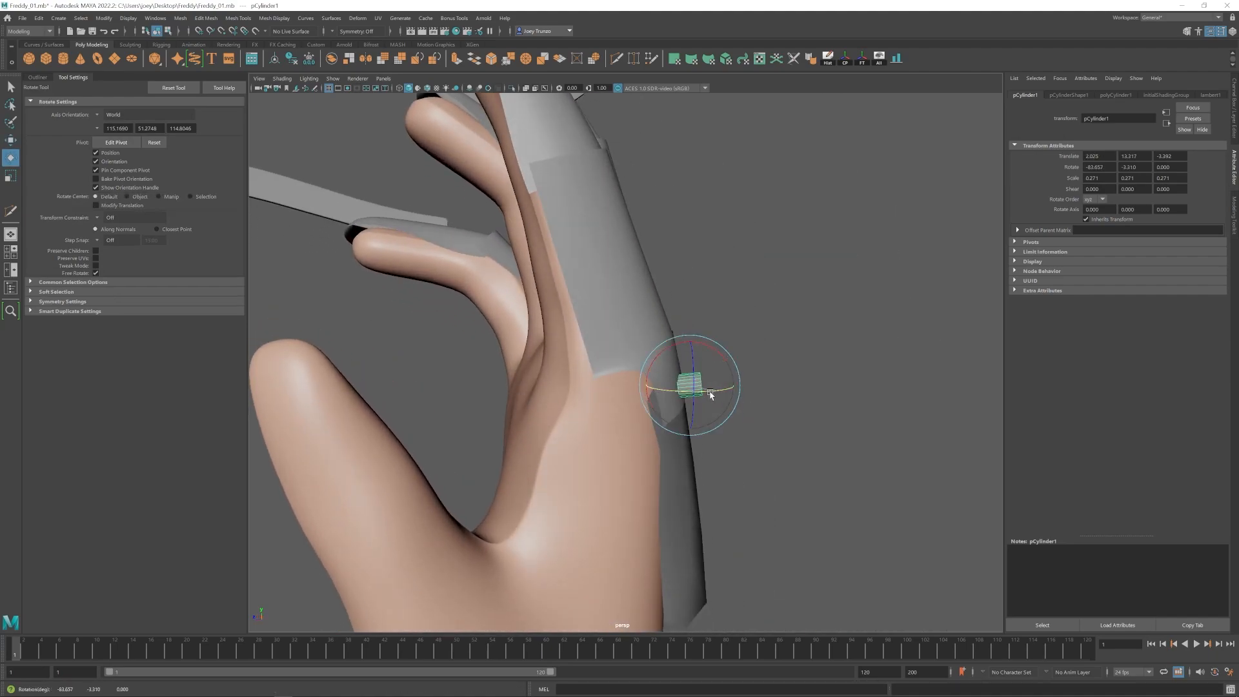
left_click_drag(674, 391, 676, 391)
Move and rotate the rivet cylinder so it sits square on the metal at the base of the index finger's sleeve.
key("f")
left_click_drag(825, 469, 695, 470, "alt")
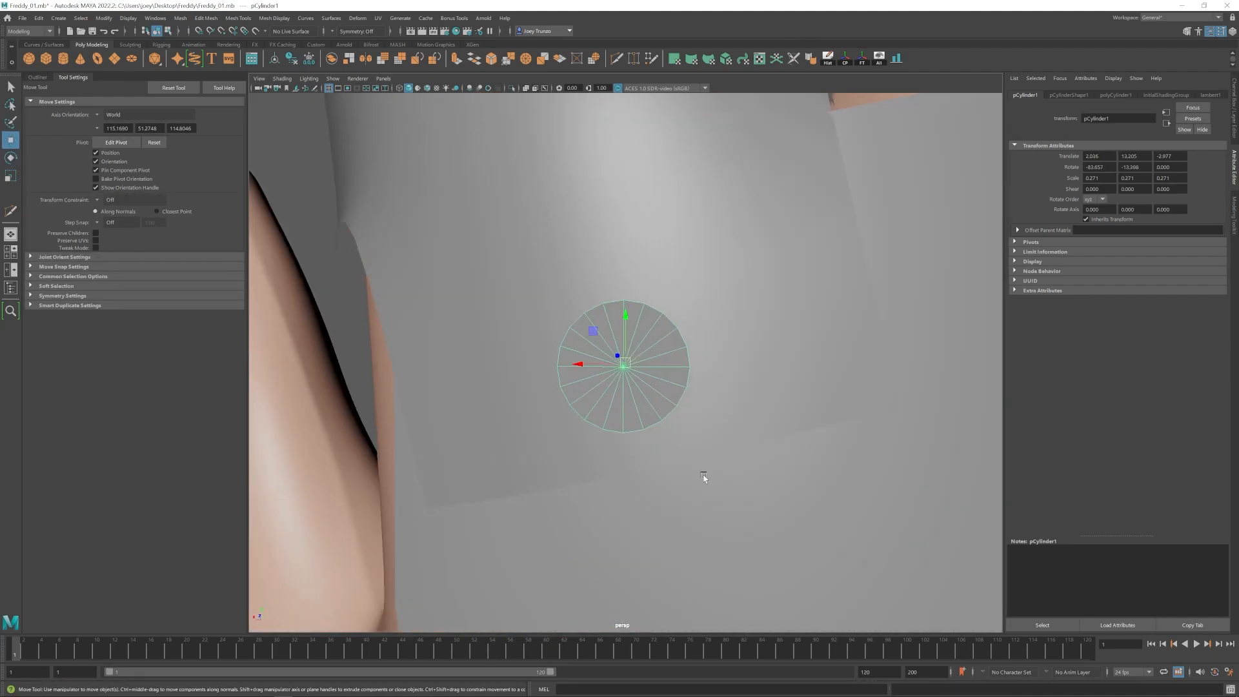
scroll(684, 466, "down", 8)
left_click_drag(560, 415, 597, 405, "alt")
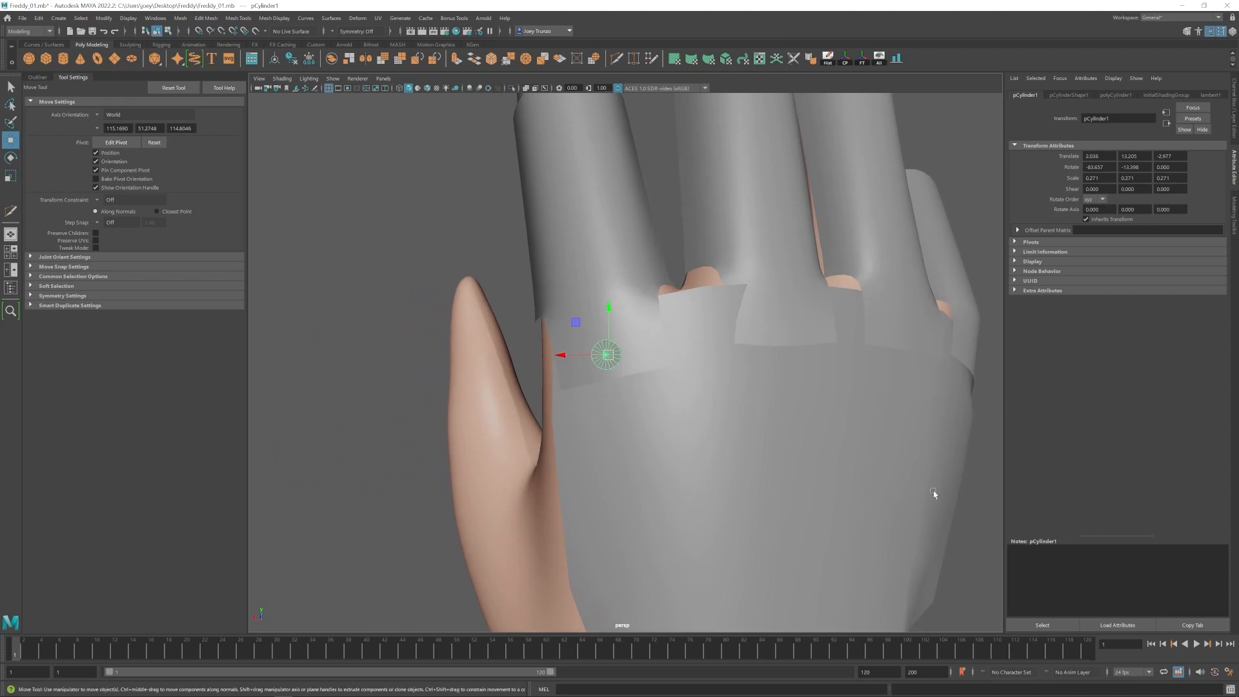
left_click_drag(745, 398, 647, 391, "alt")
left_click_drag(610, 351, 609, 352)
left_click_drag(624, 381, 613, 356, "alt")
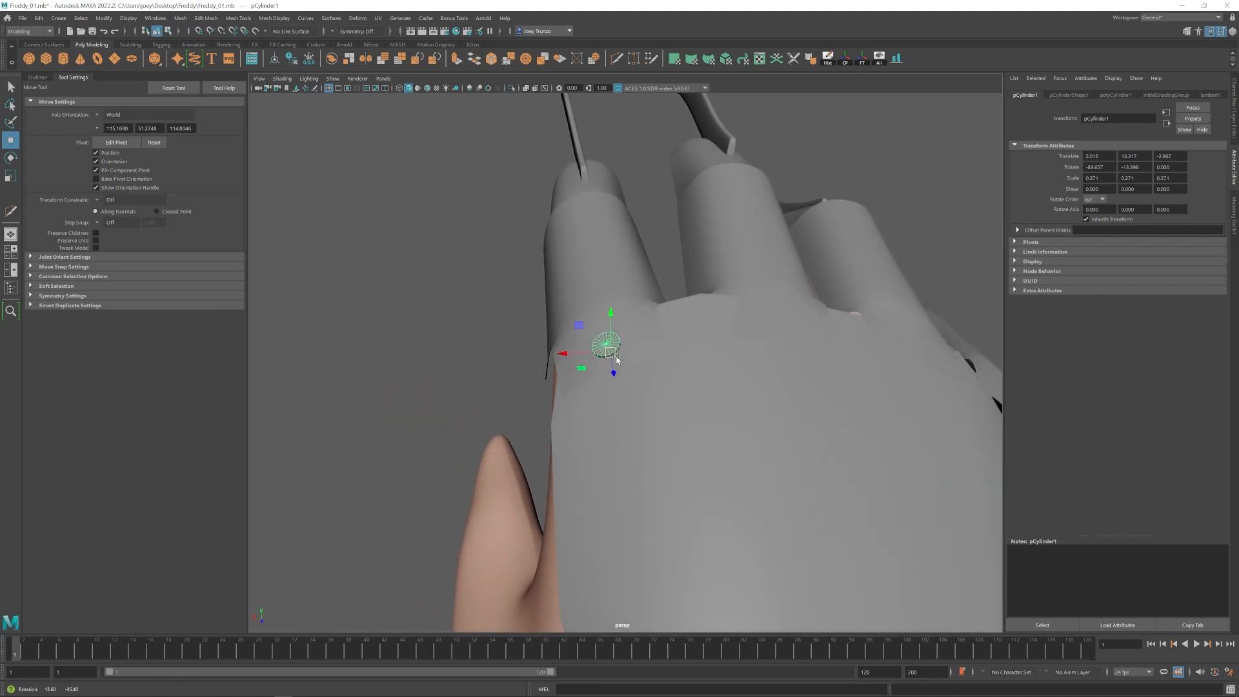
Select the rivet's end vertices and move them so only a thin head stands out from the plate.
middle_click_drag(729, 384, 617, 391, "alt")
left_click_drag(617, 391, 617, 409, "alt")
middle_click_drag(617, 409, 688, 412, "alt")
right_click_drag(749, 315, 698, 306)
left_click_drag(697, 294, 685, 369, "alt")
left_click_drag(684, 365, 663, 392, "alt")
left_click_drag(664, 392, 667, 427, "alt")
left_click_drag(660, 286, 675, 323)
left_click_drag(671, 338, 742, 310, "alt")
Select the faces on the rivet's head and scale them to refine its shape.
left_click(727, 410)
right_click_drag(743, 390, 745, 419)
left_click_drag(745, 387, 655, 420, "alt")
left_click(724, 379)
left_click(757, 418, "shift")
key("r")
left_click_drag(733, 439, 664, 365, "alt")
key("w")
left_click(704, 364)
Make a second rivet for the index finger's upper joint and scale it to 0.239.
scroll(618, 423, "down", 10)
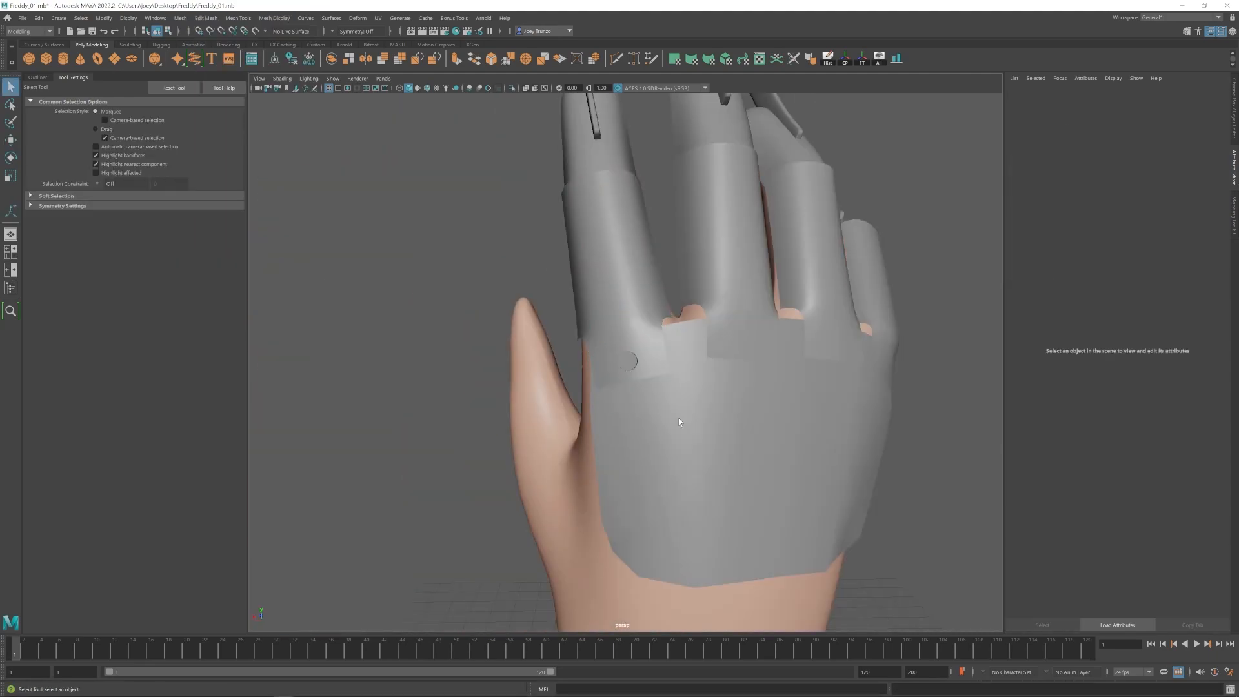
left_click_drag(678, 417, 605, 326, "alt")
left_click(630, 354)
key("e")
key("r")
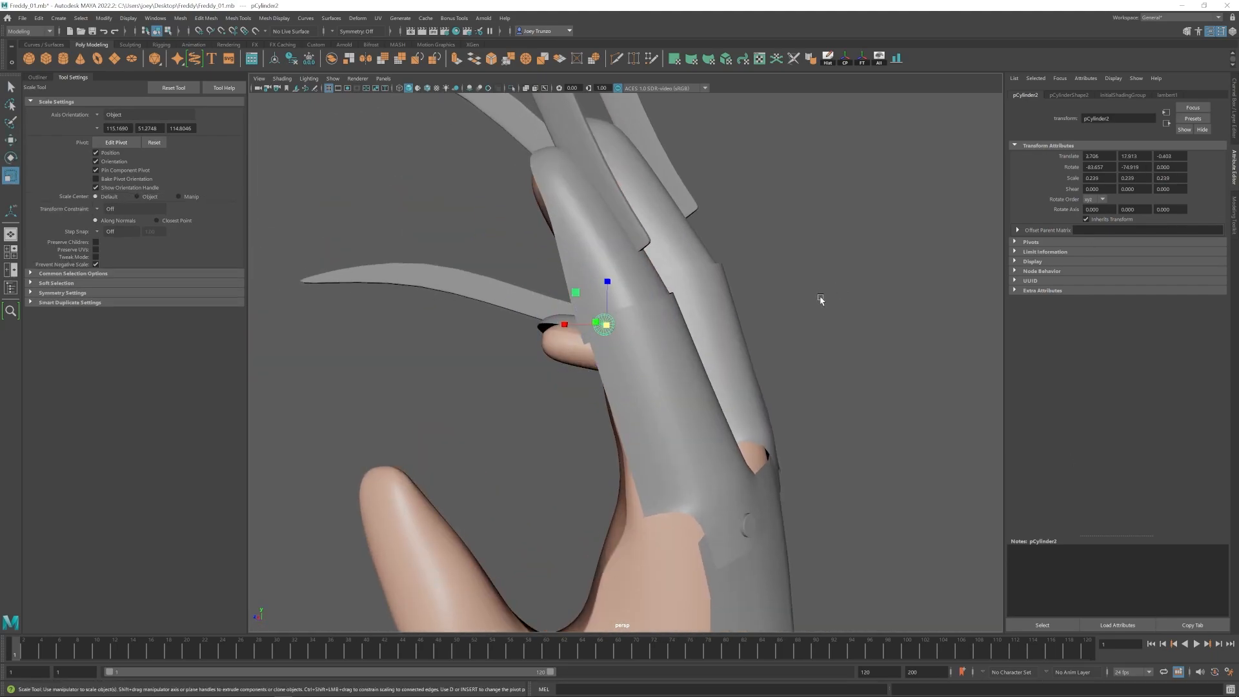
Move and rotate the smaller rivet onto the thumb side of the index sleeve's upper joint.
left_click_drag(819, 297, 600, 368, "alt")
key("w")
left_click_drag(667, 337, 531, 373, "alt")
left_click(609, 345)
left_click(531, 374)
left_click(601, 342)
key("e")
key("w")
left_click(635, 400)
scroll(635, 387, "down", 5)
left_click_drag(635, 387, 581, 361, "alt")
left_click(478, 312)
scroll(504, 387, "down", 4)
left_click_drag(516, 395, 634, 403, "alt")
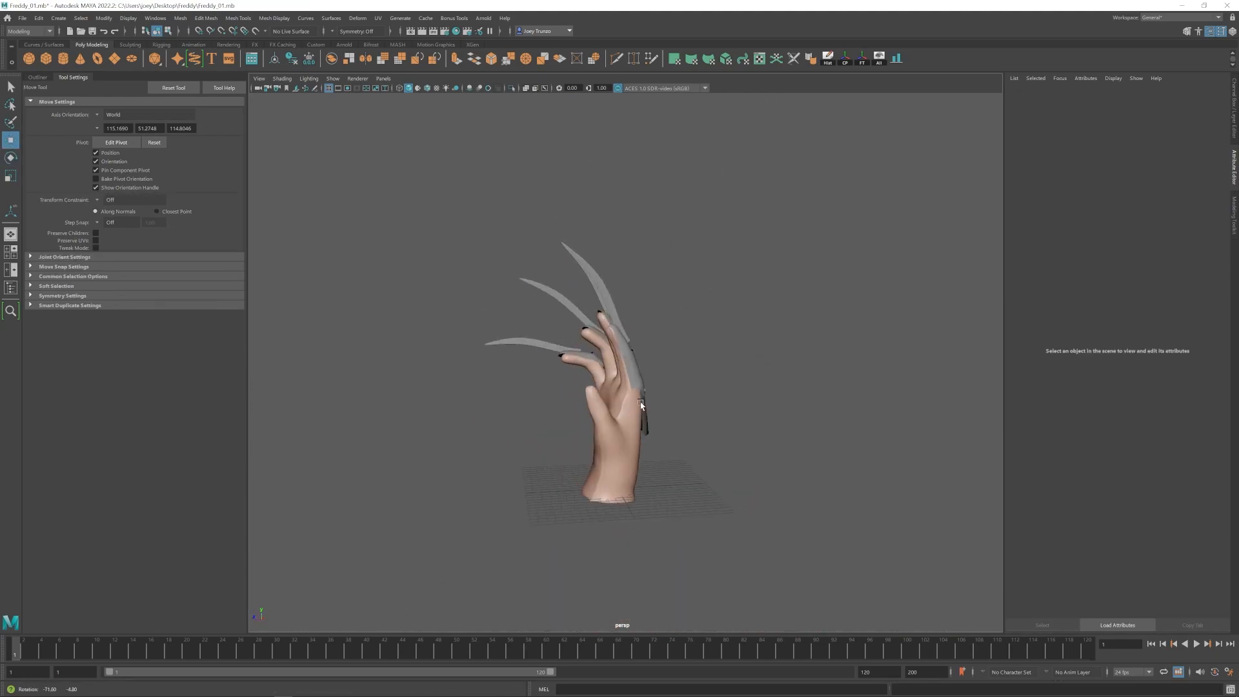
Examine the glove, blades and metal plates from all sides to check the overall fit.
left_click_drag(758, 386, 712, 381, "alt")
scroll(713, 381, "up", 4)
left_click(730, 322)
right_click_drag(730, 322, 684, 322)
left_click(823, 310)
scroll(774, 413, "down", 4)
left_click_drag(697, 445, 721, 454, "alt")
left_click_drag(601, 373, 598, 364, "alt")
scroll(599, 367, "up", 4)
right_click_drag(597, 393, 556, 395)
left_click(545, 411)
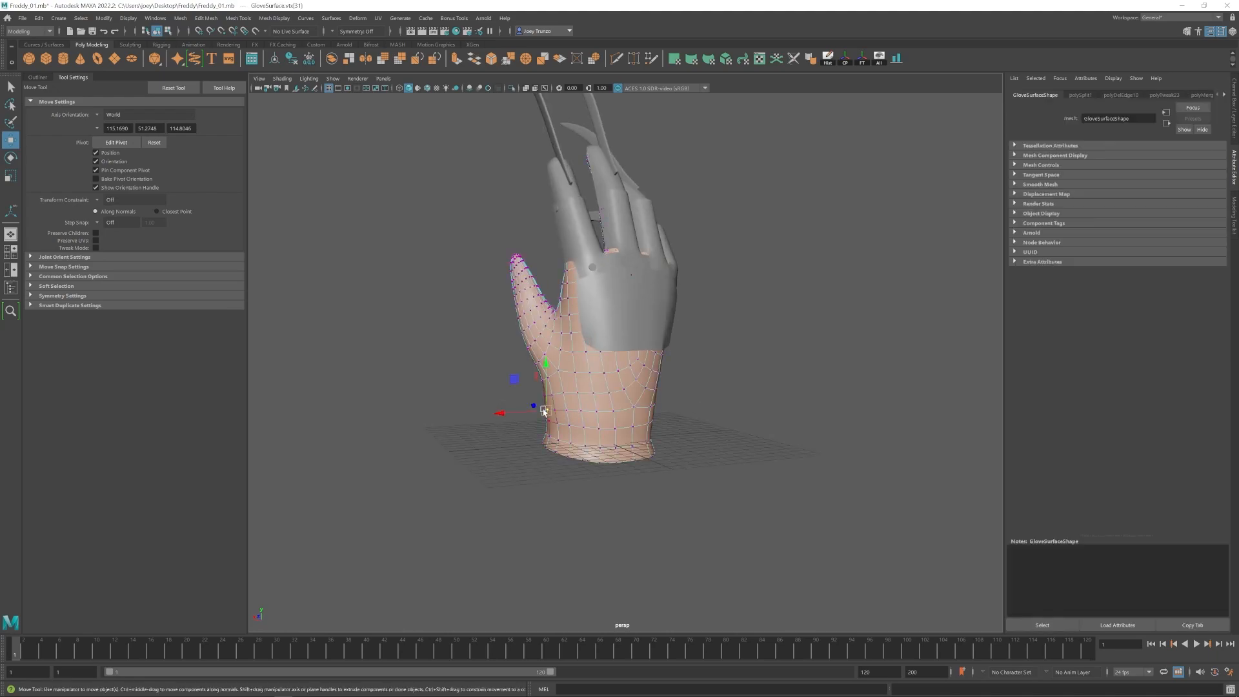
scroll(581, 413, "down", 5)
left_click_drag(581, 413, 620, 400, "alt")
left_click(744, 351)
right_click_drag(623, 387, 658, 361)
left_click(744, 388)
scroll(664, 439, "up", 3)
left_click_drag(668, 458, 607, 453, "alt")
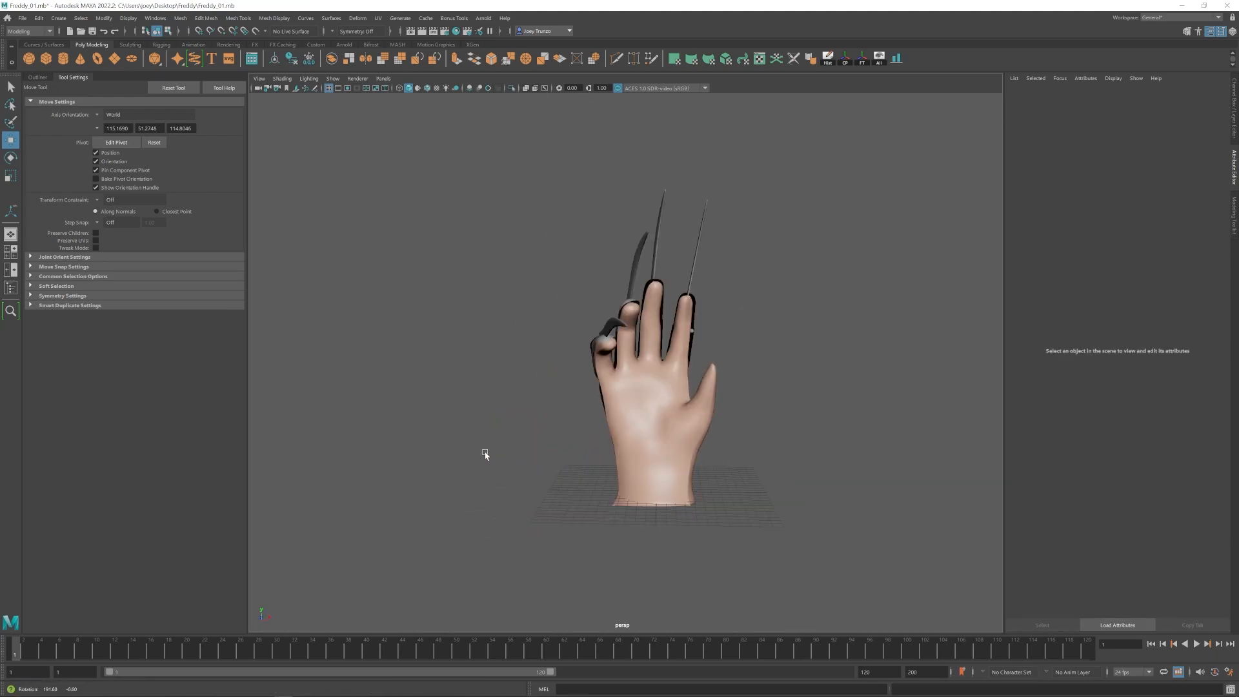
Rotate the small rivet flat against the side of the index sleeve and adjust its inner-end vertices.
left_click(572, 339)
key("f")
scroll(568, 374, "down", 5)
left_click_drag(549, 382, 571, 407, "alt")
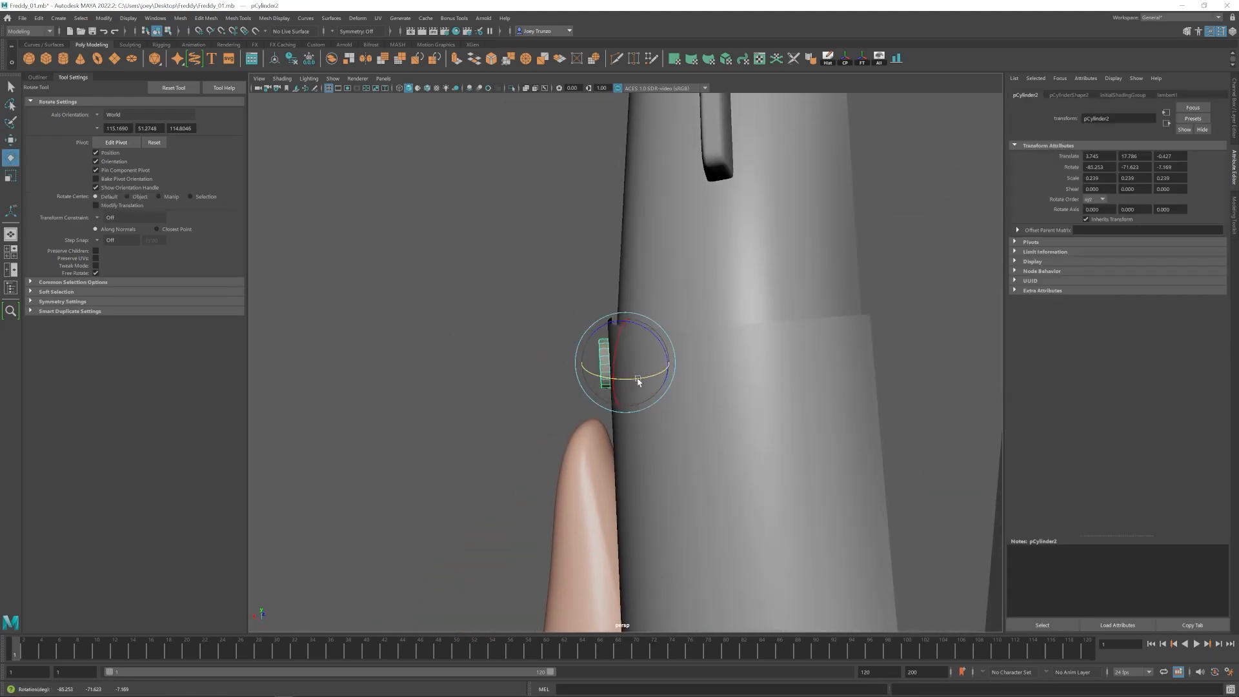
left_click_drag(637, 381, 755, 383, "alt")
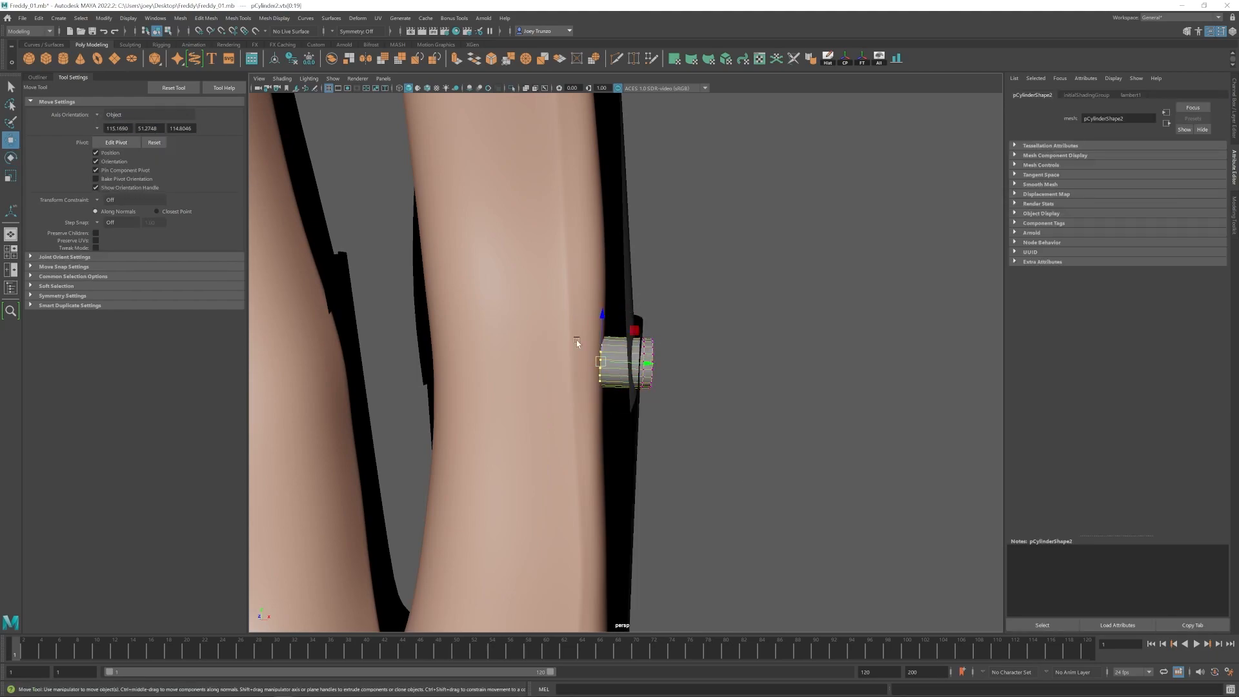
right_click_drag(645, 362, 677, 339)
scroll(664, 362, "down", 5)
left_click_drag(664, 361, 620, 409, "alt")
scroll(586, 359, "down", 6)
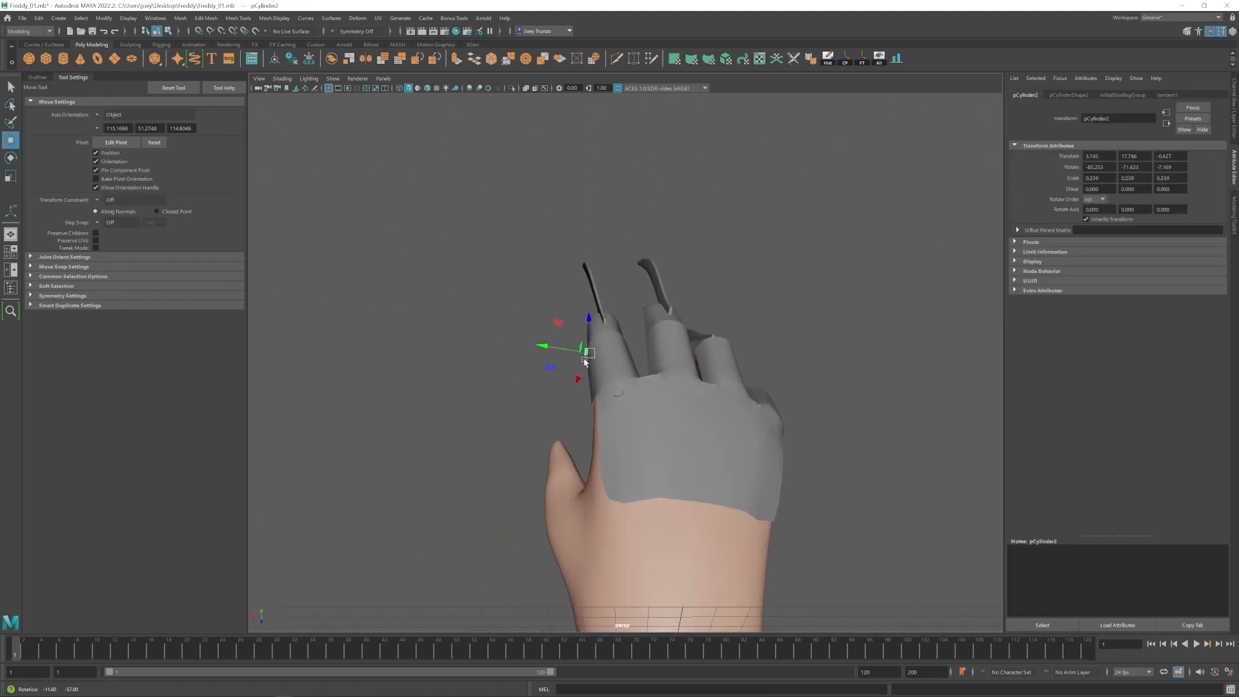
Refine the vertices of the index finger's side rivet, checking its depth from the back of the hand.
scroll(591, 359, "up", 4)
left_click_drag(590, 359, 493, 352, "alt")
right_click_drag(574, 413, 574, 367)
left_click(585, 413)
left_click_drag(586, 408, 626, 377, "alt")
right_click_drag(586, 372, 612, 349)
Duplicate the side rivet and move the copy to the opposite side of the index finger's joint.
key("ctrl+d")
left_click_drag(498, 345, 589, 341)
key("e")
left_click_drag(589, 355, 629, 461, "alt")
key("w")
left_click_drag(660, 408, 603, 399)
left_click_drag(603, 399, 655, 300, "alt")
key("w")
left_click_drag(685, 339, 668, 340)
Seat the copied rivet against the middle-finger side of the index sleeve.
left_click_drag(668, 340, 516, 321, "alt")
key("e")
key("w")
right_click_drag(517, 321, 619, 342, "alt")
left_click_drag(626, 341, 628, 328)
right_click_drag(628, 328, 576, 346, "alt")
left_click_drag(575, 347, 616, 366, "alt")
Select the vertices along the index sleeve's upper edge and scale them to fit the fingertip cap.
right_click_drag(616, 366, 592, 365)
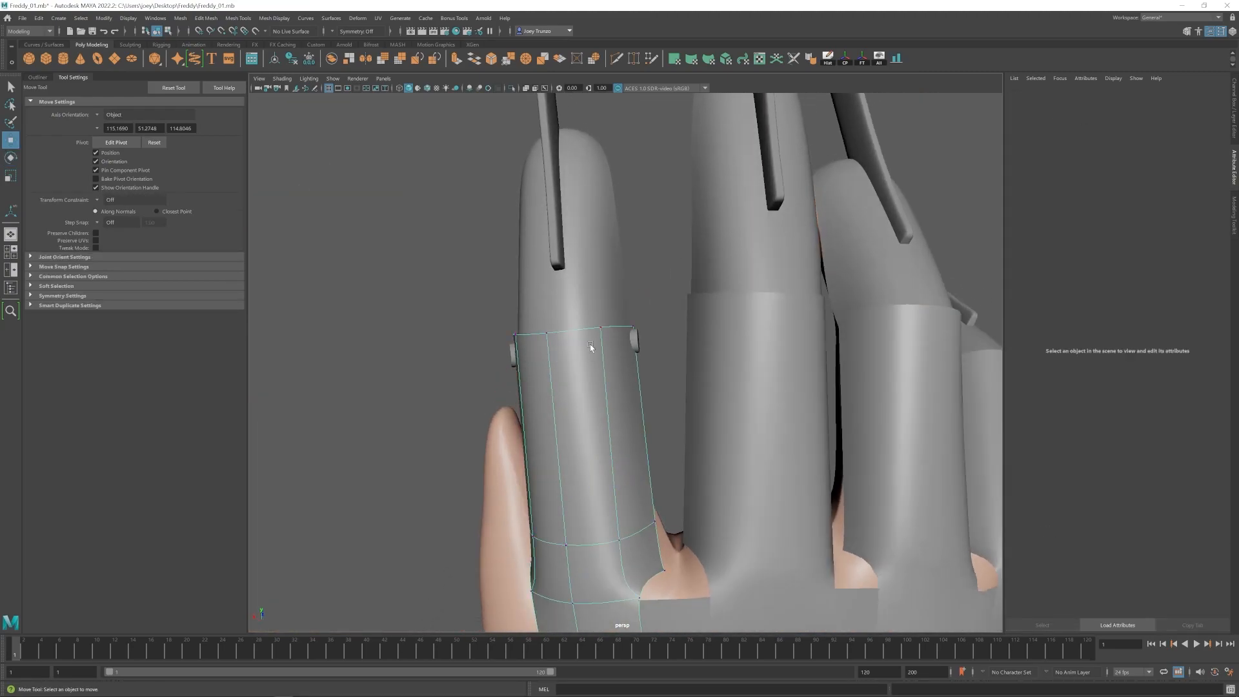
left_click_drag(490, 302, 665, 352)
key("r")
left_click_drag(576, 372, 542, 352, "alt")
left_click_drag(647, 308, 587, 579)
left_click_drag(537, 340, 636, 349, "alt")
left_click(619, 310)
right_click_drag(633, 355, 567, 354)
left_click_drag(523, 355, 671, 419)
left_click_drag(645, 413, 571, 453, "alt")
Select the upper vertices of the index sleeve again and shift them sideways to meet the rivets.
left_click_drag(619, 284, 675, 404, "alt")
left_click(629, 387)
right_click_drag(629, 388, 567, 387)
left_click_drag(458, 284, 637, 406)
left_click(548, 368)
right_click_drag(490, 361, 544, 360, "alt")
left_click(525, 355)
left_click_drag(533, 360, 539, 360)
left_click_drag(645, 361, 671, 368, "alt")
Select the sleeve vertices around the index finger's upper joint and move them to centre the sleeve.
left_click_drag(465, 277, 717, 376)
left_click(661, 329)
left_click_drag(656, 331, 588, 339)
right_click_drag(587, 339, 503, 361, "alt")
left_click_drag(542, 367, 613, 328, "alt")
left_click_drag(613, 362, 703, 323, "alt")
Reposition and rotate the rivet on the middle-finger side to follow the adjusted sleeve.
left_click(521, 332)
key("e")
key("w")
Select the index sleeve's side vertices from the palm side and move them toward the thumb-side rivet.
left_click(626, 335)
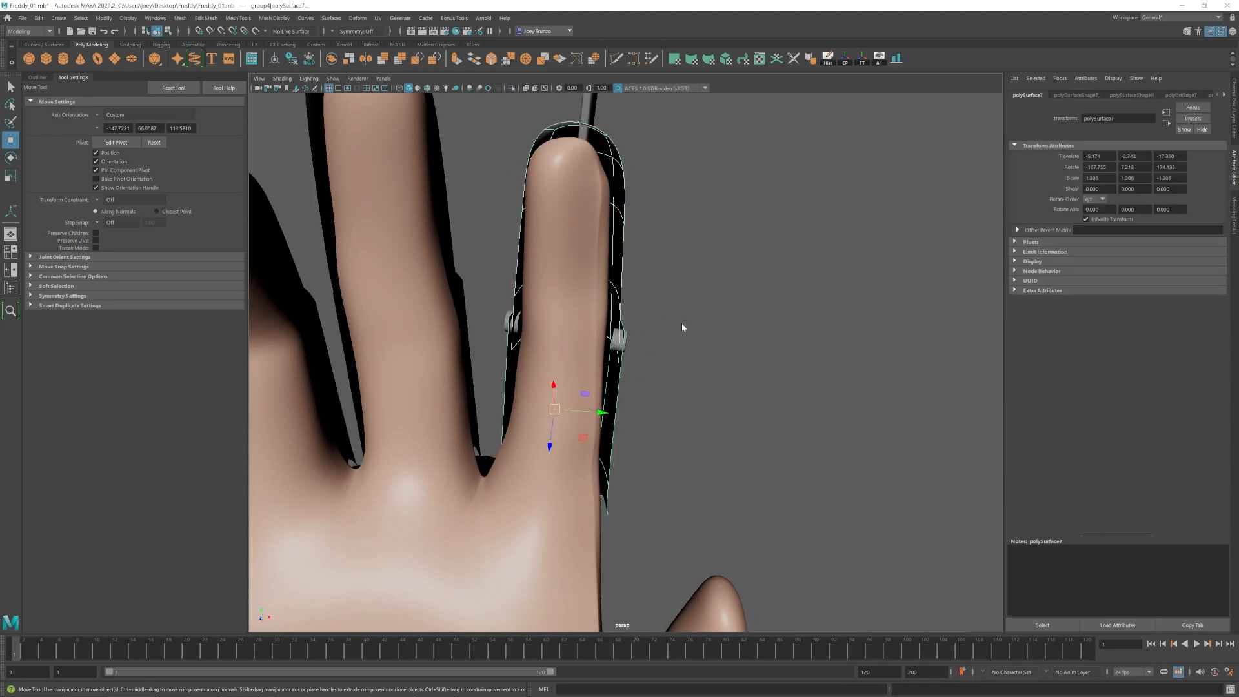
left_click_drag(600, 304, 601, 304)
left_click_drag(601, 304, 639, 387, "alt")
right_click_drag(635, 406, 617, 406)
left_click(617, 408)
left_click_drag(617, 407, 601, 258, "alt")
left_click_drag(594, 210, 591, 216)
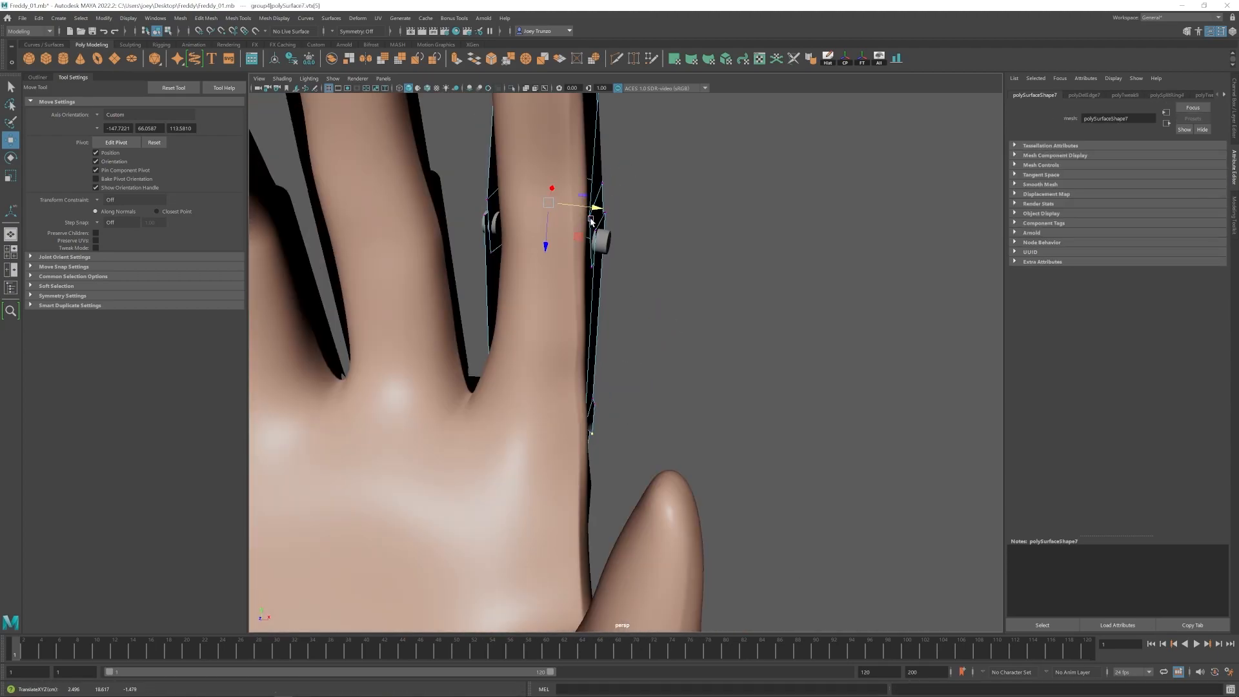
left_click_drag(577, 427, 641, 220, "alt")
Adjust further vertices along the thumb side of the index sleeve to fit it around the rivet.
left_click(591, 415)
left_click(620, 299)
left_click_drag(591, 381, 833, 336, "alt")
left_click(697, 342, "shift")
left_click_drag(714, 328, 620, 348)
left_click(609, 296)
right_click_drag(608, 296, 560, 297)
left_click(620, 407)
left_click_drag(671, 382, 664, 386)
Move the vertices at the notch between the index sleeve and its base flap to smooth the outline.
scroll(584, 404, "down", 5)
left_click(584, 404)
scroll(645, 361, "up", 5)
left_click(652, 328)
left_click_drag(652, 327, 648, 381, "alt")
left_click_drag(648, 381, 434, 426)
scroll(619, 387, "up", 5)
left_click(638, 182)
left_click_drag(639, 182, 634, 138, "alt")
left_click_drag(634, 140, 634, 136)
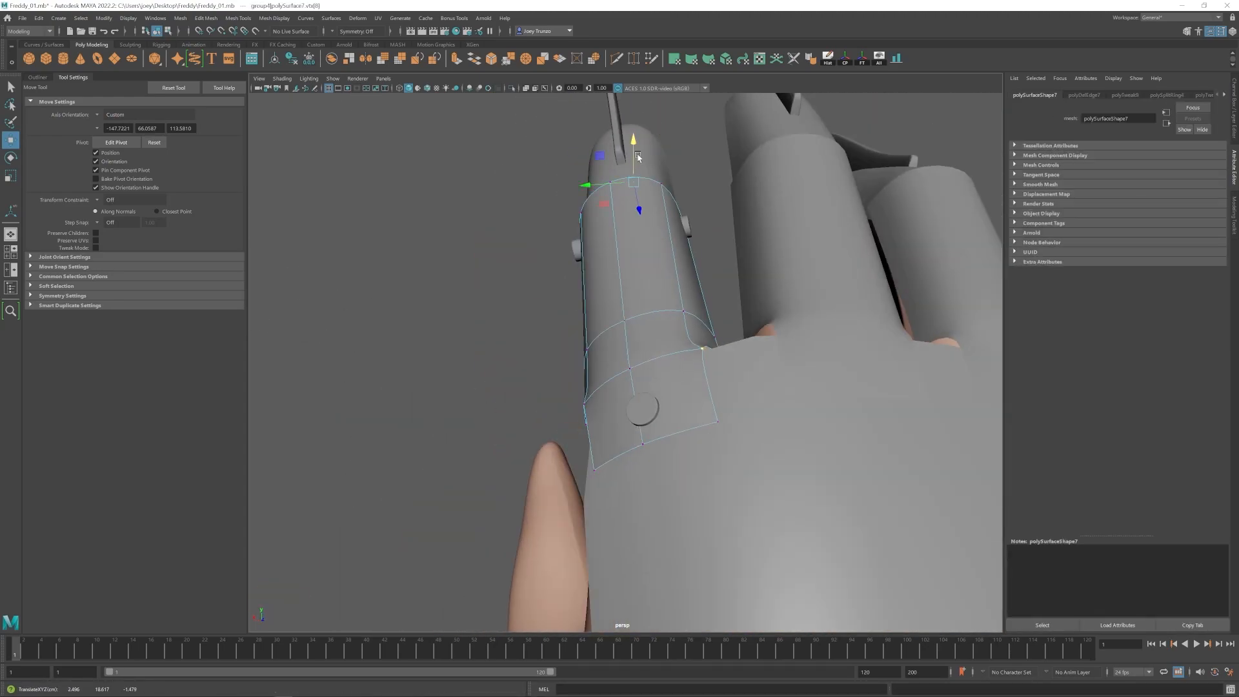
Shift an edge along the palm-side rim of the index finger's sleeve.
left_click(464, 345)
scroll(641, 346, "down", 8)
scroll(641, 346, "up", 8)
left_click_drag(641, 346, 545, 387, "alt")
left_click(544, 387)
left_click_drag(661, 378, 534, 428, "alt")
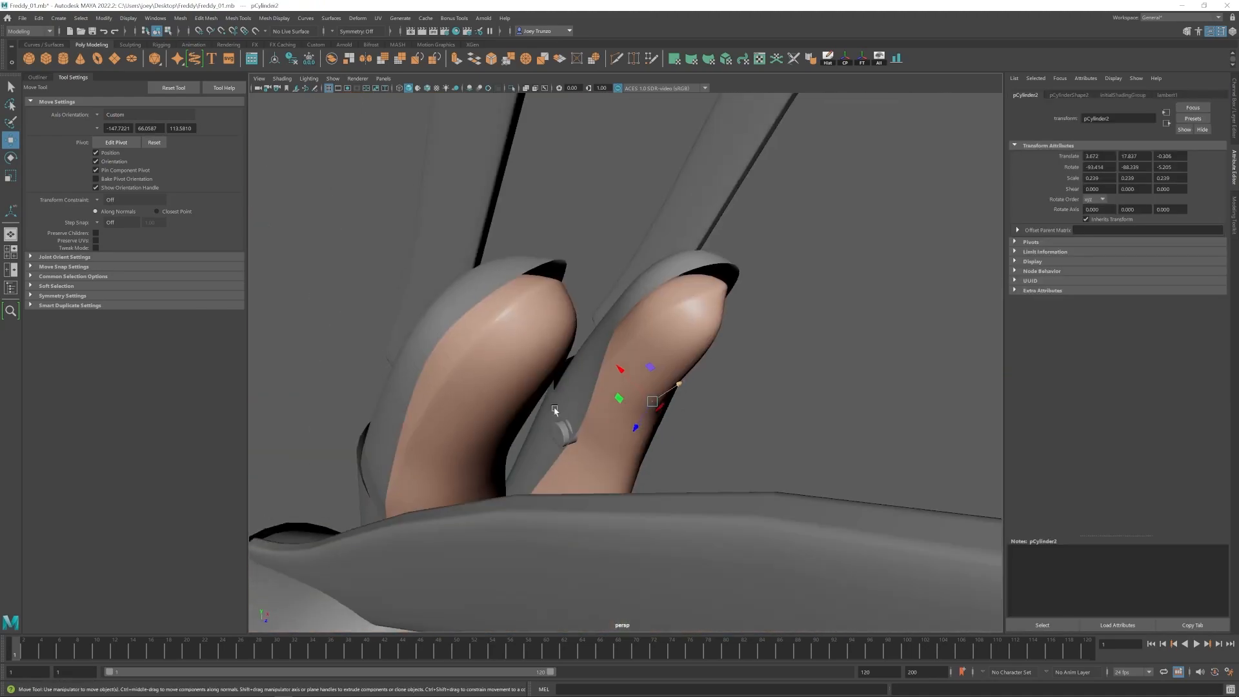
scroll(567, 387, "up", 5)
right_click_drag(574, 387, 574, 349)
left_click(619, 280)
left_click_drag(655, 268, 658, 267)
Move vertices on the index fingertip sleeve's palm-side rim, above the middle-finger-side rivet.
left_click_drag(659, 266, 605, 368, "alt")
left_click(680, 180)
right_click_drag(680, 181, 641, 180)
left_click_drag(642, 258, 645, 297, "alt")
left_click_drag(645, 316, 604, 345)
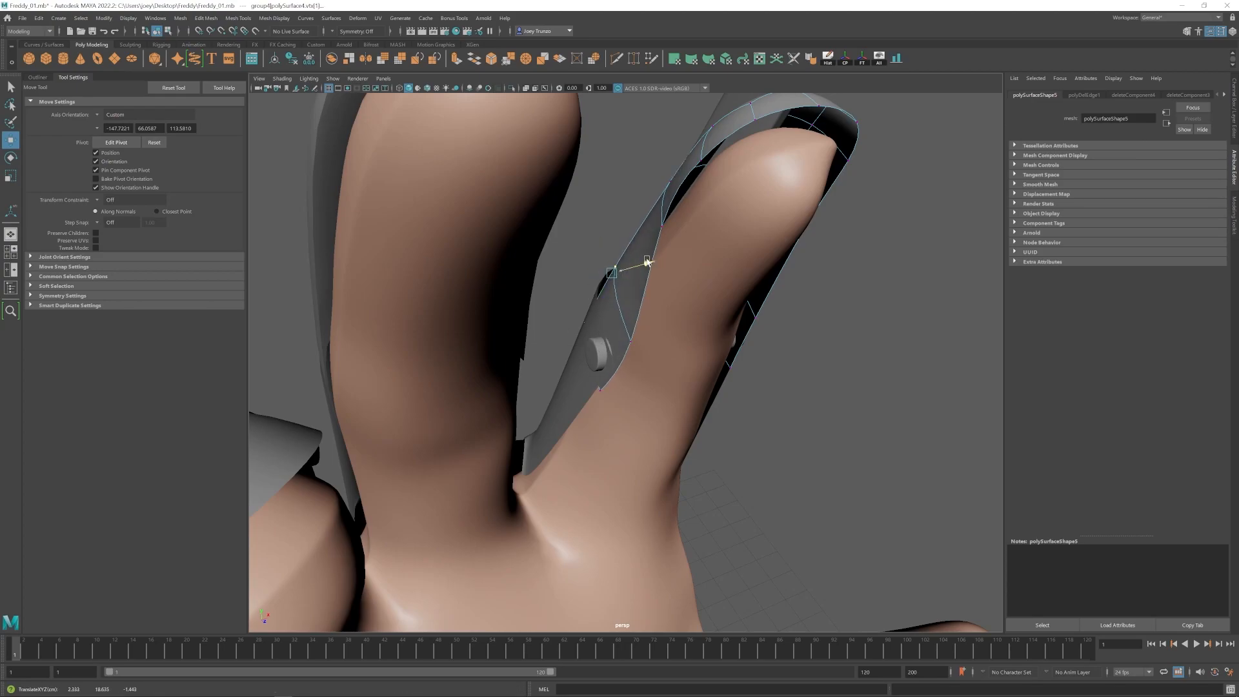
left_click(849, 445)
Select another group of finger sleeve vertices to refine the fit, and return to object selection.
scroll(849, 446, "down", 8)
left_click_drag(849, 446, 620, 361, "alt")
scroll(582, 385, "up", 6)
left_click(582, 386)
right_click_drag(582, 386, 542, 386)
left_click_drag(535, 220, 639, 322)
left_click_drag(600, 323, 584, 304, "alt")
right_click_drag(584, 304, 613, 273)
left_click(729, 258)
Add a second rivet on the plate's thumb side, below the rivet on the index sleeve's base flap.
scroll(645, 361, "down", 8)
left_click_drag(774, 387, 611, 470, "alt")
scroll(645, 375, "up", 6)
middle_click_drag(655, 362, 651, 416, "alt")
left_click_drag(652, 416, 578, 387, "alt")
left_click(616, 418)
left_click(807, 387)
left_click(578, 290)
left_click_drag(632, 490, 632, 387, "alt")
right_click_drag(632, 323, 600, 322)
left_click(610, 418)
left_click_drag(610, 419, 503, 426)
left_click(484, 422)
left_click_drag(484, 422, 553, 434)
scroll(547, 395, "down", 4)
scroll(662, 435, "down", 4)
left_click(709, 433)
Rotate and reposition the thumb-side rivet so it sits flush against the surface.
scroll(553, 434, "up", 5)
scroll(583, 425, "up", 3)
middle_click_drag(584, 354, 583, 427, "alt")
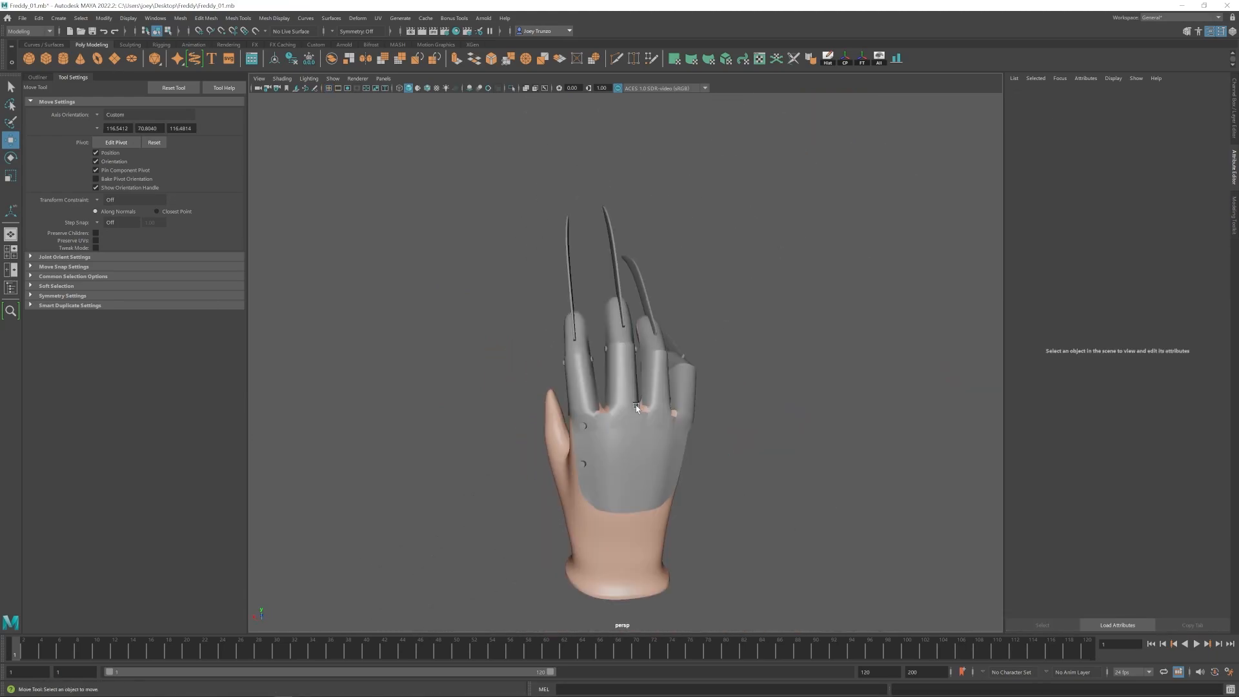
left_click_drag(635, 406, 713, 432, "alt")
scroll(639, 426, "up", 5)
left_click(584, 422)
key("e")
left_click_drag(708, 375, 726, 387)
left_click_drag(734, 362, 464, 408)
key("w")
Adjust the hand plate's vertices near the base of the middle finger's sleeve.
right_click_drag(584, 465, 536, 463)
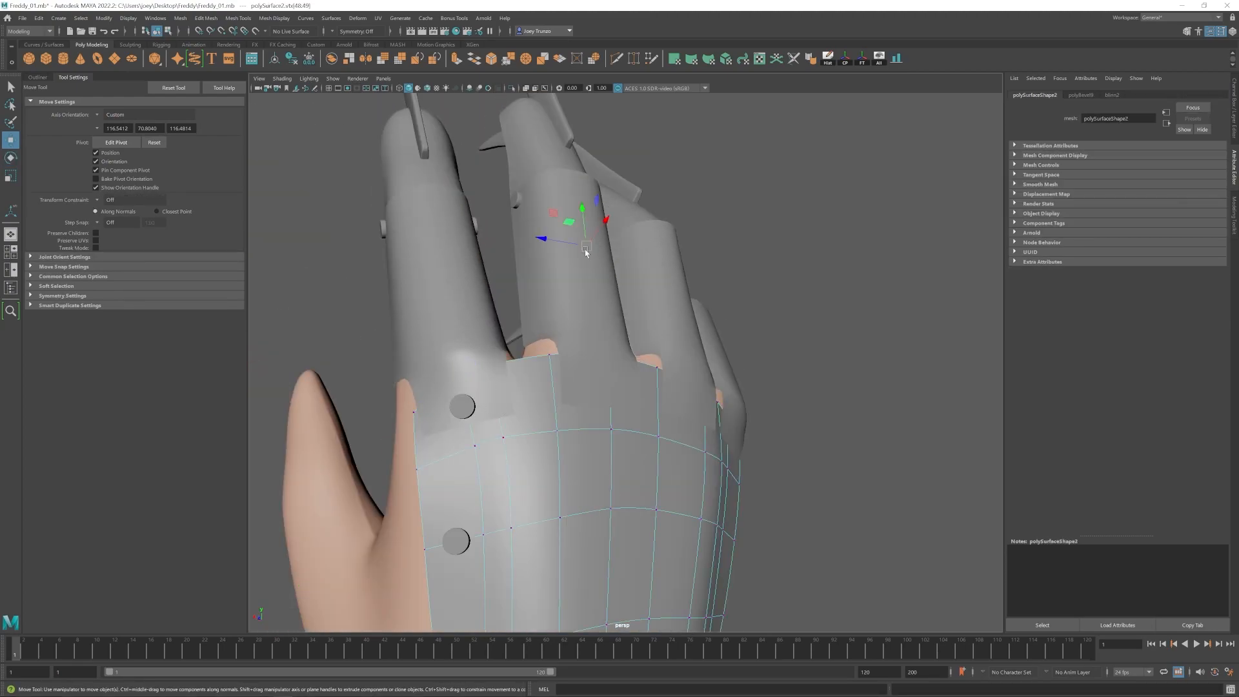
left_click_drag(578, 199, 578, 195)
mouse_move(452, 377)
left_mouse_down("alt")
mouse_move(545, 381)
mouse_move(458, 375)
left_mouse_up("alt")
scroll(580, 361, "down", 4)
right_click_drag(668, 307, 766, 251)
left_click(766, 251)
scroll(581, 413, "down", 4)
left_click_drag(541, 419, 567, 419, "alt")
Move and rotate the rivet on the plate's thumb side to follow the plate's curvature.
scroll(567, 378, "up", 5)
left_click(531, 362)
left_click_drag(536, 364, 741, 313, "alt")
right_click_drag(692, 362, 742, 332)
left_click(694, 362)
left_click_drag(699, 366, 651, 402)
key("e")
left_click_drag(780, 388, 581, 399, "alt")
scroll(581, 396, "down", 4)
Duplicate the plate's thumb-side rivet and place the rotated copy at the centre of the plate's wrist edge.
key("w")
key("ctrl+d")
left_click_drag(516, 352, 583, 414)
mouse_move(555, 416)
left_mouse_down("alt")
mouse_move(639, 423)
mouse_move(560, 429)
left_mouse_up("alt")
key("e")
left_click_drag(585, 450, 617, 333)
key("w")
Place a copy of the thumb-side plate rivet on the pinky side of the plate, rotated to match its surface.
left_click(476, 343)
left_click_drag(693, 378, 616, 419, "alt")
scroll(616, 419, "down", 3)
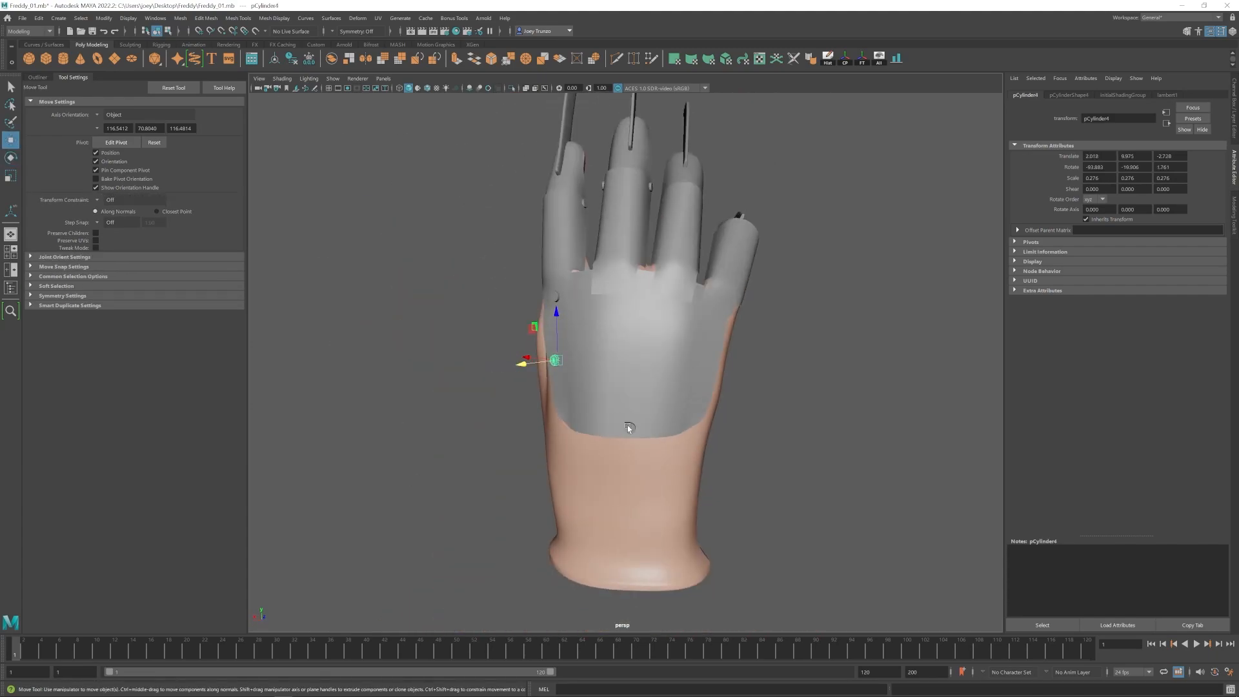
left_click_drag(637, 370, 658, 370)
left_click_drag(729, 393, 652, 393, "alt")
left_click_drag(652, 394, 715, 381)
key("e")
key("w")
scroll(677, 374, "up", 2)
Place a copy of the index flap's rivet on the middle sleeve's base flap and rotate it to lie flat.
left_click(540, 336)
left_click_drag(594, 307, 677, 323, "alt")
left_click_drag(677, 323, 710, 323)
key("e")
key("w")
left_click_drag(619, 349, 648, 375, "alt")
key("e")
key("w")
left_click_drag(664, 371, 703, 317)
key("e")
key("w")
Duplicate the middle flap's rivet and position the copy on the ring sleeve's base flap, aligned to its surface.
key("ctrl+d")
key("e")
mouse_move(703, 316)
left_mouse_down("alt")
mouse_move(716, 293)
mouse_move(726, 309)
left_mouse_up("alt")
key("f")
left_click_drag(813, 423, 614, 364, "alt")
key("w")
left_click_drag(614, 364, 592, 374, "alt")
scroll(591, 374, "down", 3)
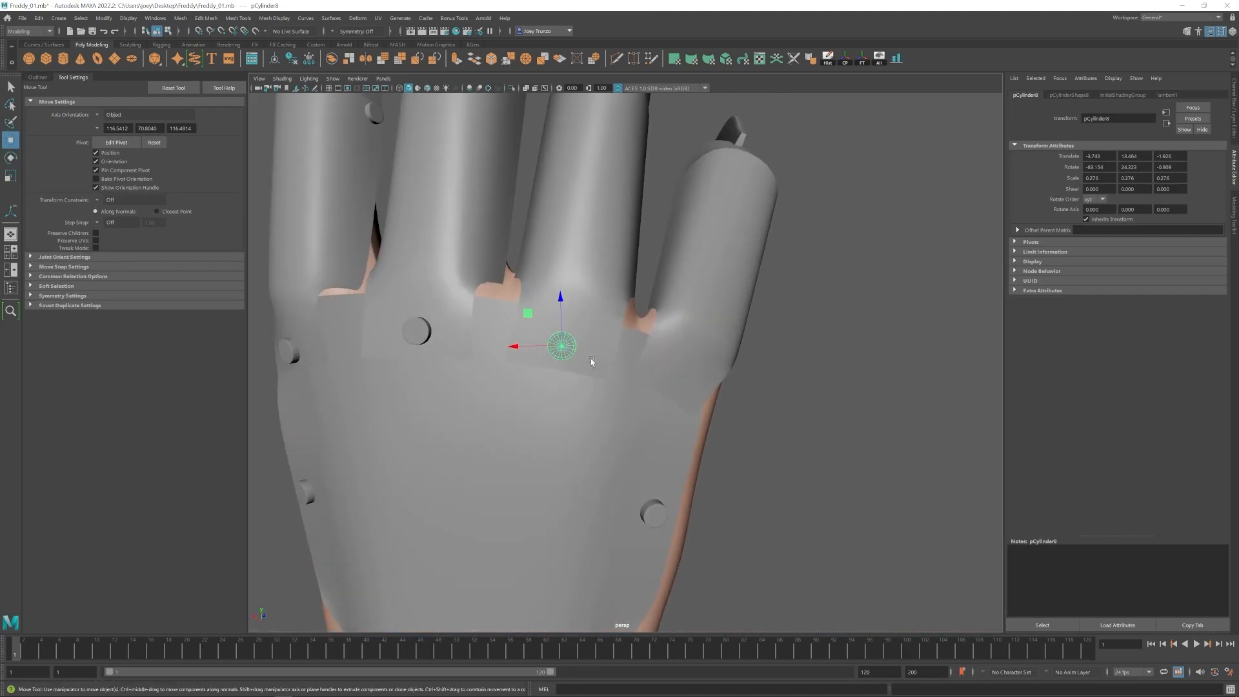
Adjust the lower vertices of the base flaps on the ring and pinky sleeves.
right_click_drag(507, 365, 455, 365)
left_click_drag(506, 363, 609, 345)
left_click(613, 334)
right_click_drag(613, 335, 564, 334)
left_click_drag(576, 391, 761, 394)
left_click_drag(627, 381, 729, 387)
left_click(616, 258)
Duplicate the ring flap's rivet and place the rotated copy on the pinky sleeve's base flap.
left_click(664, 359)
key("ctrl+d")
left_click_drag(744, 454, 633, 408, "alt")
key("e")
key("w")
scroll(665, 403, "down", 5)
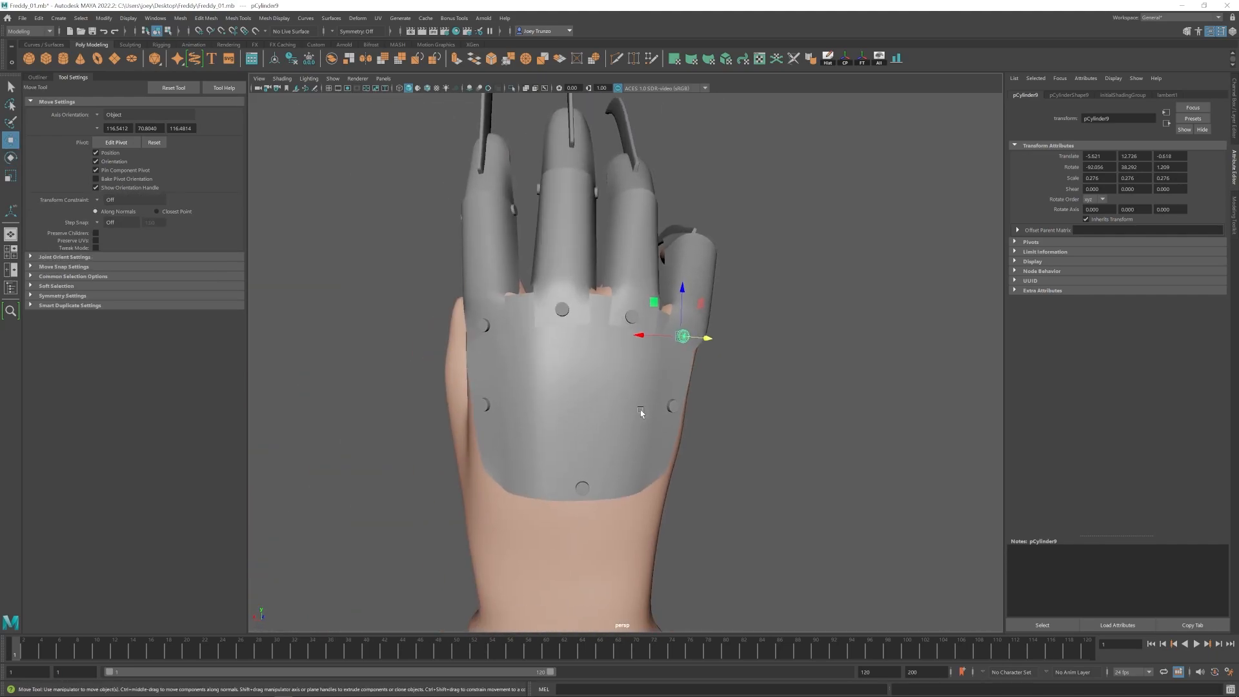
Select the four rivets on the sleeves' base flaps and scale them together.
scroll(633, 408, "down", 5)
left_click(733, 425)
scroll(733, 426, "up", 5)
left_click_drag(733, 426, 534, 407, "alt")
left_click(531, 406)
left_click(599, 391, "shift")
left_click(648, 395, "shift")
left_click(674, 409, "shift")
key("r")
left_click_drag(639, 423, 570, 382, "alt")
left_click(729, 425)
scroll(654, 431, "down", 4)
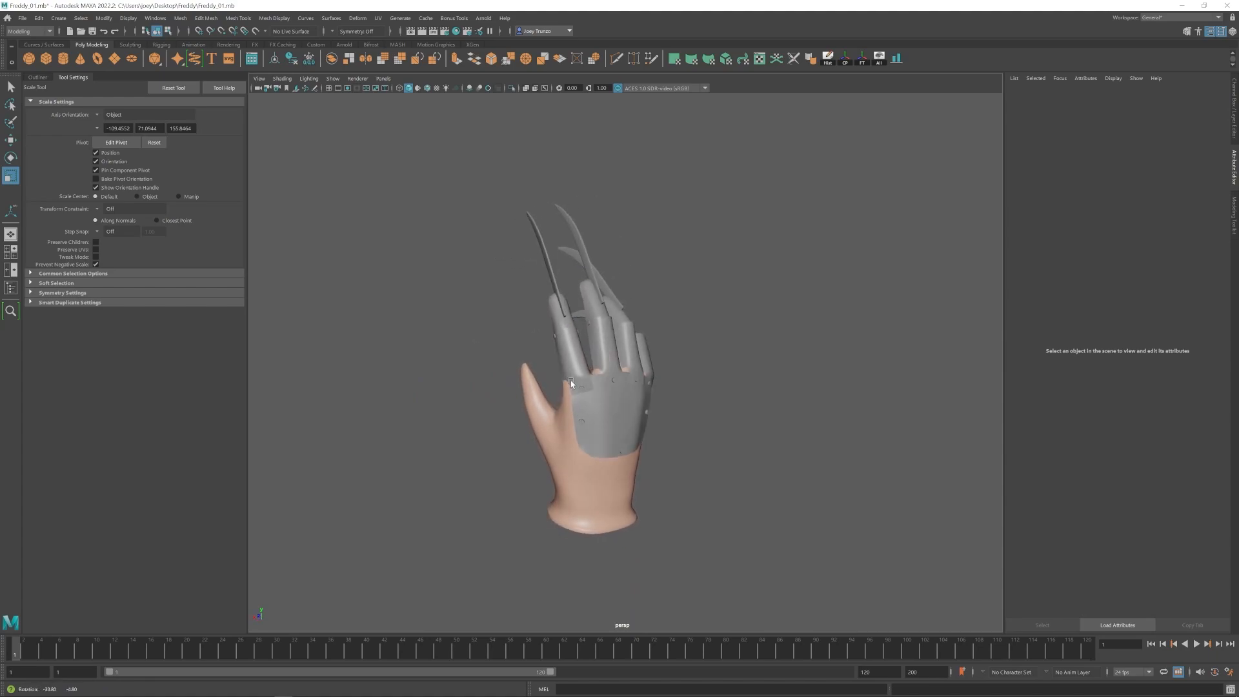
Undo the last three changes and reposition the parts at the index finger's sleeve.
left_click_drag(581, 332, 615, 413, "alt")
left_click(568, 366)
key("ctrl+z")
key("ctrl+z")
key("ctrl+z")
mouse_move(645, 348)
left_mouse_down()
mouse_move(607, 400)
mouse_move(635, 361)
mouse_move(639, 385)
mouse_move(631, 361)
left_mouse_up()
left_click(633, 361)
left_click_drag(632, 314, 614, 347, "alt")
left_click(490, 378)
left_click_drag(490, 377, 636, 451, "alt")
left_click_drag(596, 396, 576, 382)
left_click_drag(551, 331, 645, 387, "alt")
left_click(645, 413)
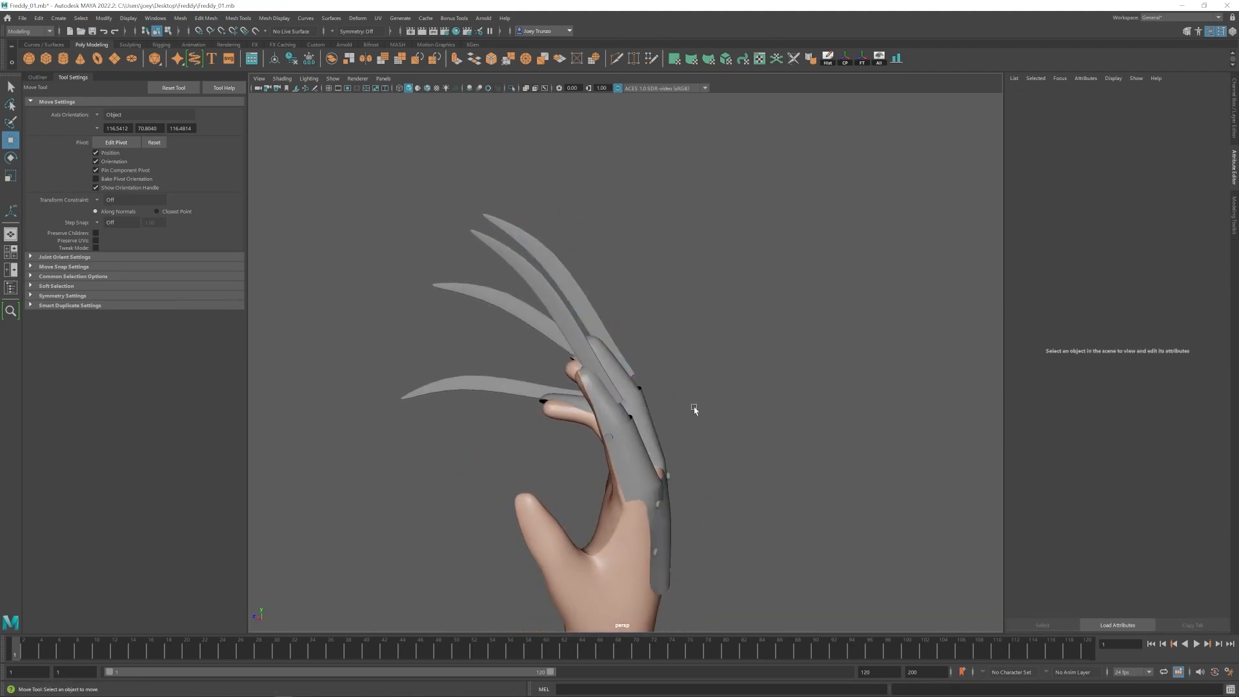
Select the edge loop around the glove's cuff and check the shape in smooth mesh preview.
scroll(719, 492, "down", 4)
left_click(597, 487)
left_click(719, 492)
left_click_drag(718, 492, 639, 433, "alt")
left_click(594, 481)
middle_click_drag(594, 480, 595, 432, "alt")
scroll(591, 438, "up", 5)
right_click_drag(590, 468, 591, 436)
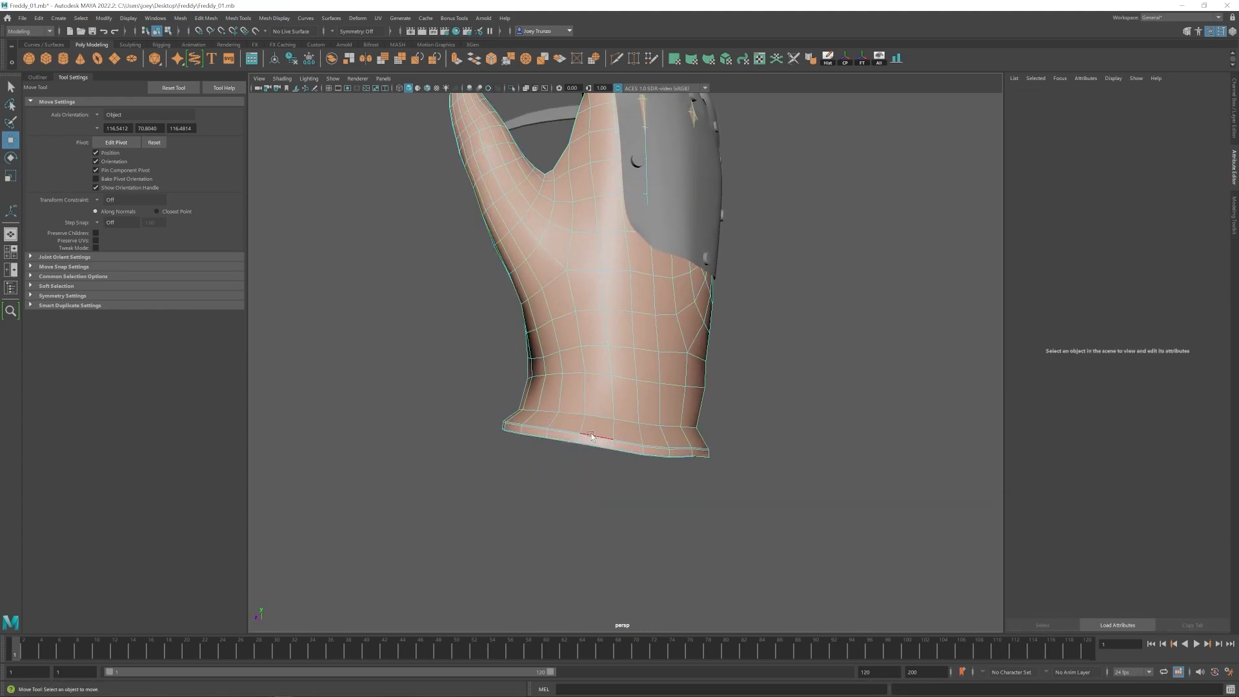
left_click(592, 437)
key("3")
key("1")
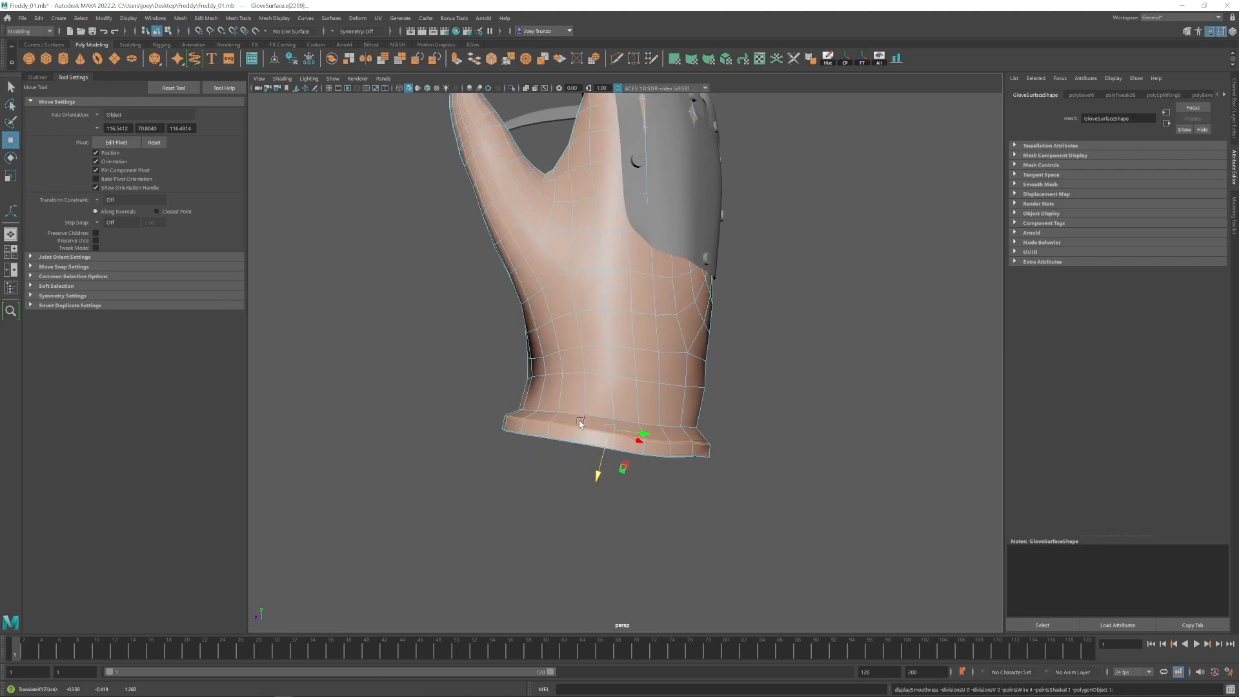
Set the transform constraint to Edge and slide the cuff's edge loop toward the glove's opening.
key("r")
left_click_drag(598, 479, 599, 471)
key("w")
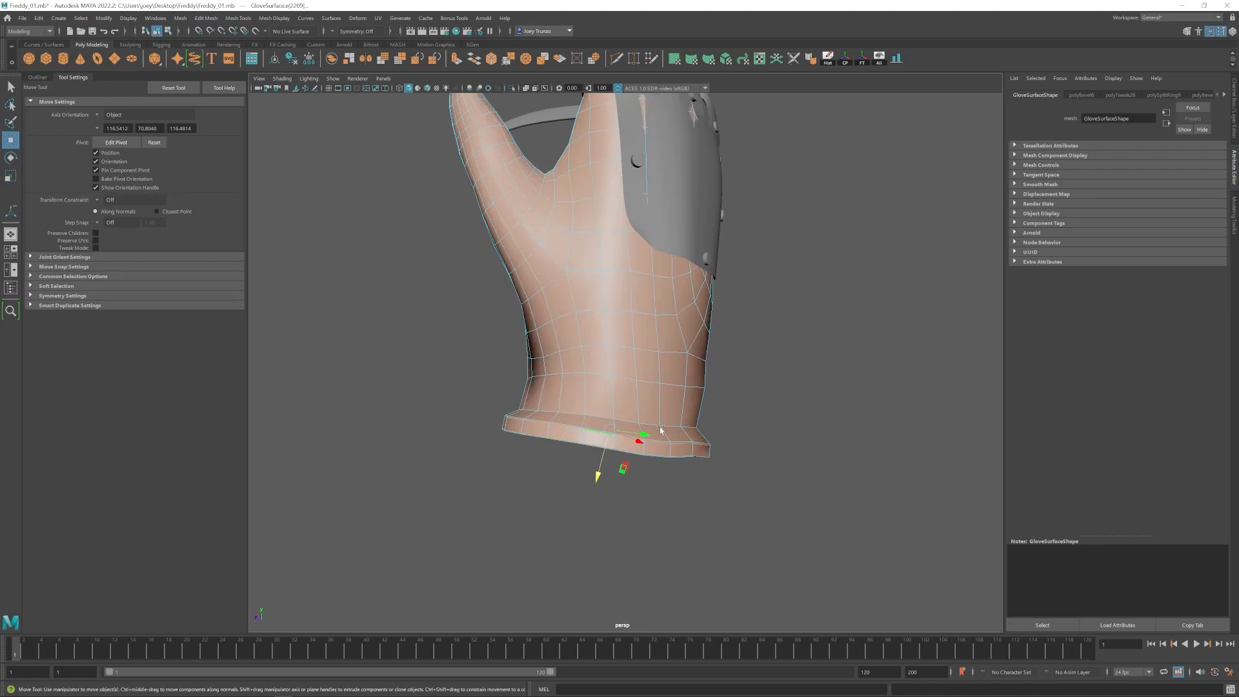
left_click(1234, 213)
left_click(1164, 238)
left_click(1180, 252)
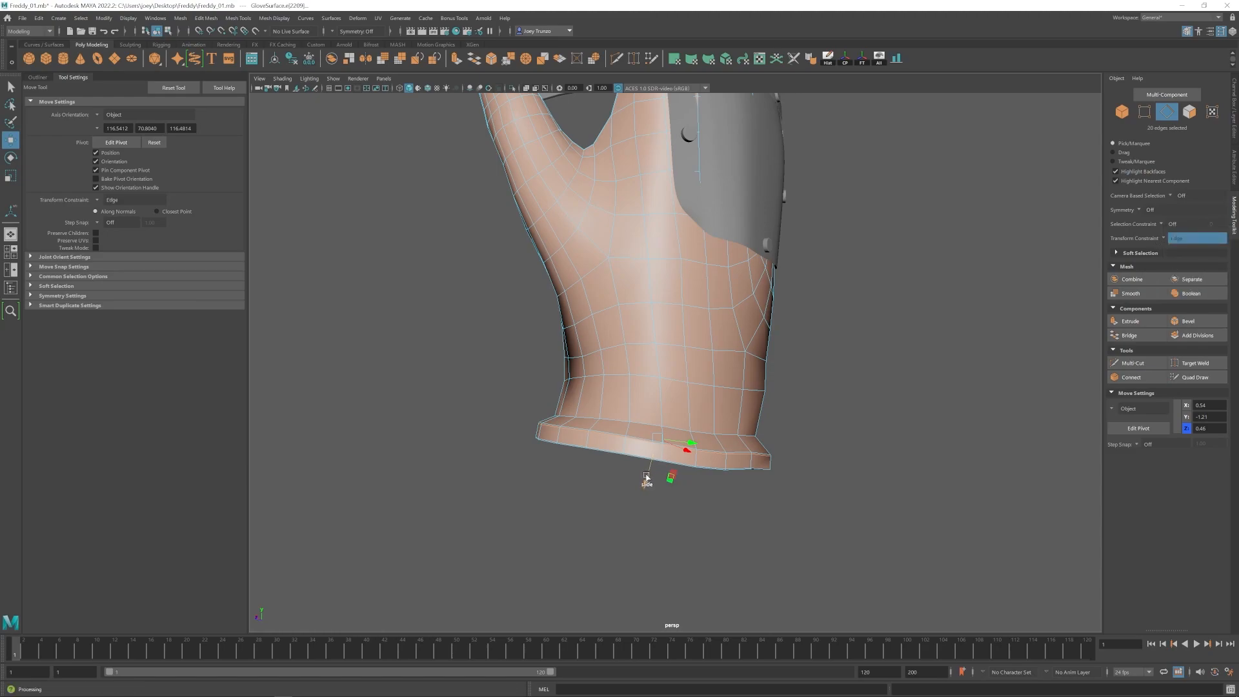
left_click_drag(642, 480, 650, 479)
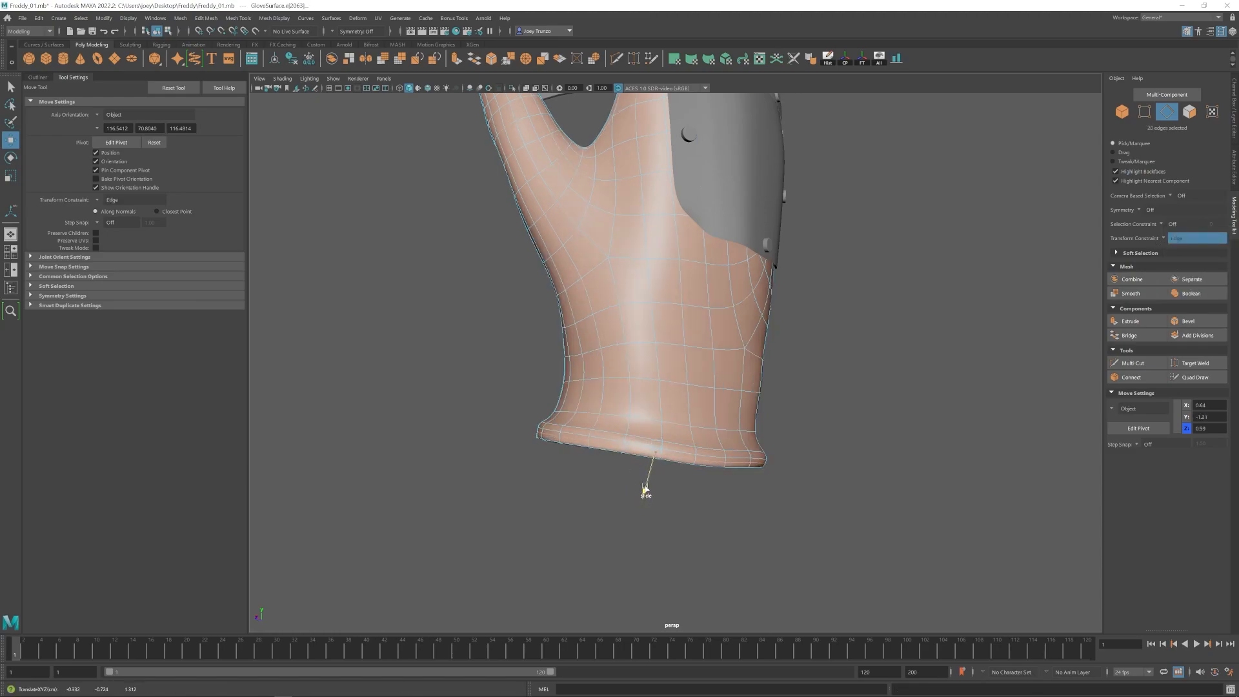
Leave edge editing on the cuff and select the glove mesh again from the back of the hand.
key("F8")
scroll(691, 362, "down", 7)
key("F8")
left_click(765, 408)
left_click_drag(765, 408, 597, 393, "alt")
scroll(638, 362, "up", 4)
left_click(682, 344)
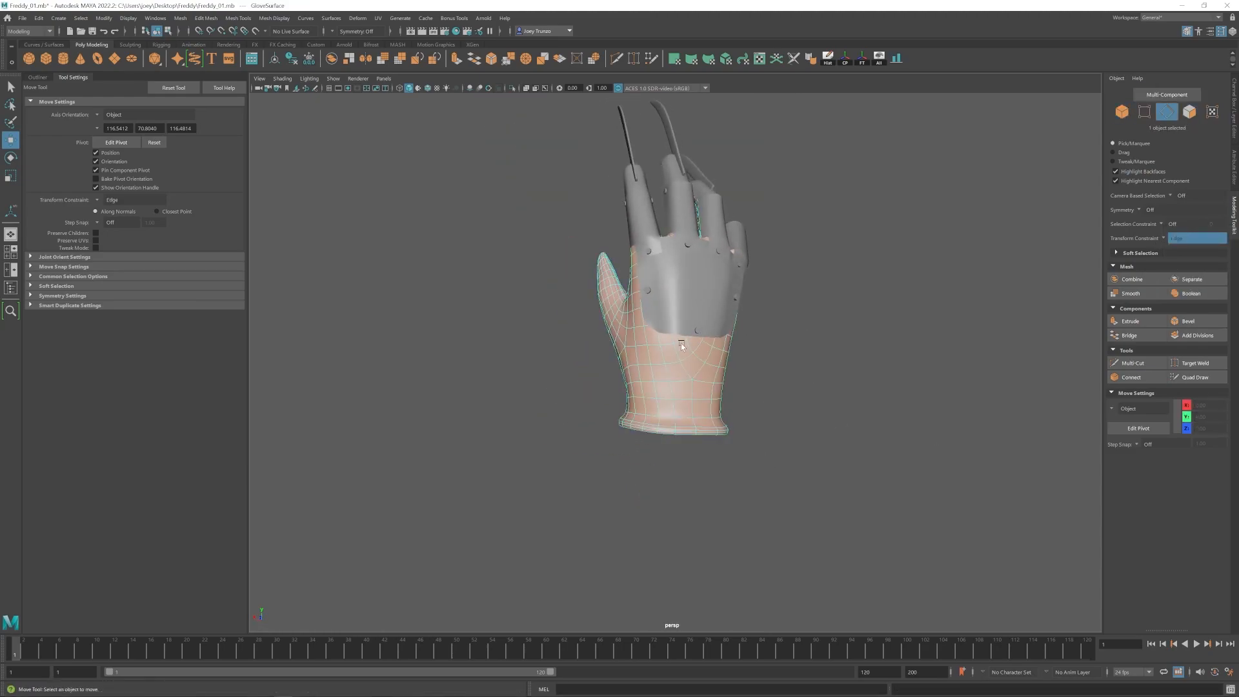
Scale the glove's edge loop just above the cuff and set the transform constraint to Off.
key("r")
left_click_drag(657, 385, 710, 425, "alt")
key("F8")
left_click(830, 354)
scroll(800, 380, "down", 3)
scroll(684, 413, "up", 3)
left_click(647, 394)
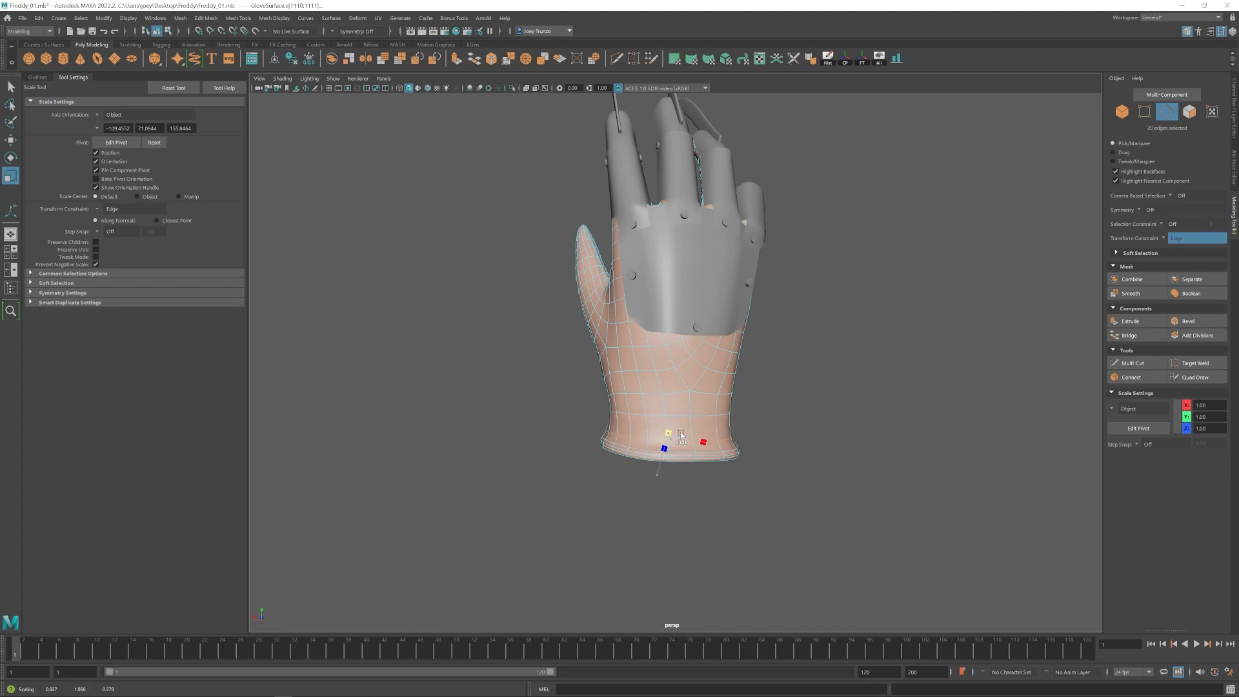
key("w")
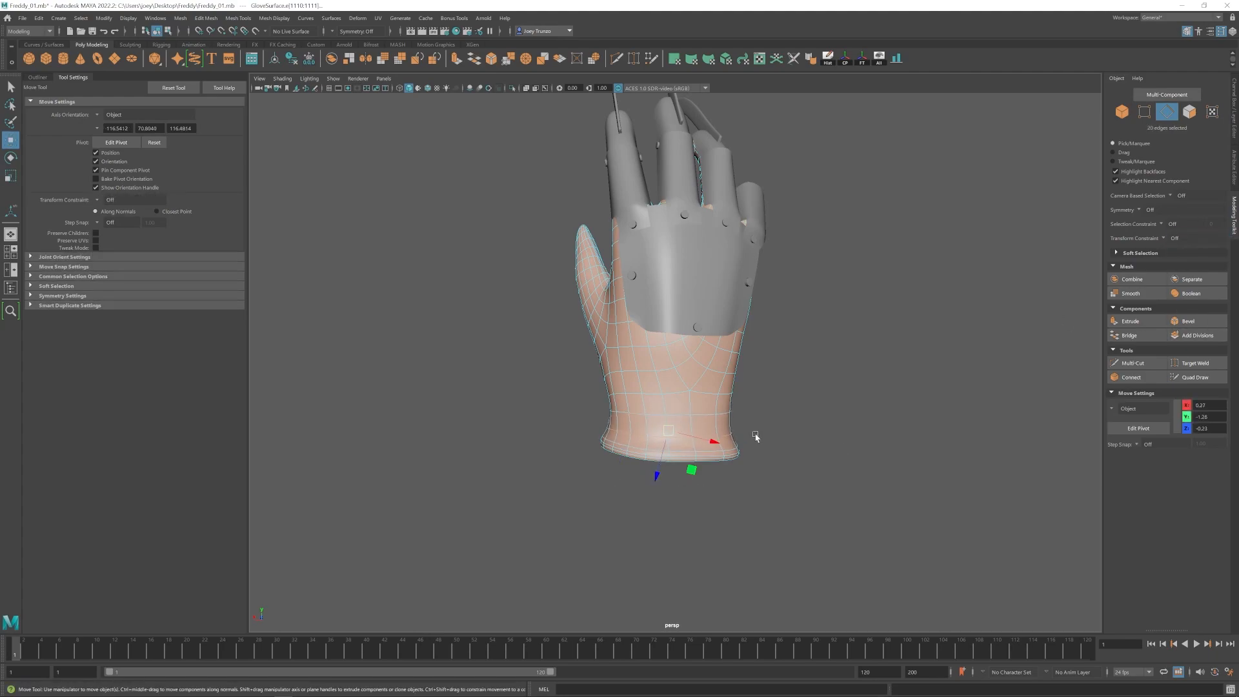
Switch the glove to vertex mode and adjust a vertex at the base of the fingers on the palm side.
scroll(751, 439, "down", 3)
left_click_drag(751, 438, 800, 436, "alt")
middle_click_drag(800, 436, 777, 444, "alt")
key("F9")
left_click(652, 404)
left_click_drag(692, 408, 673, 360, "alt")
scroll(638, 359, "up", 5)
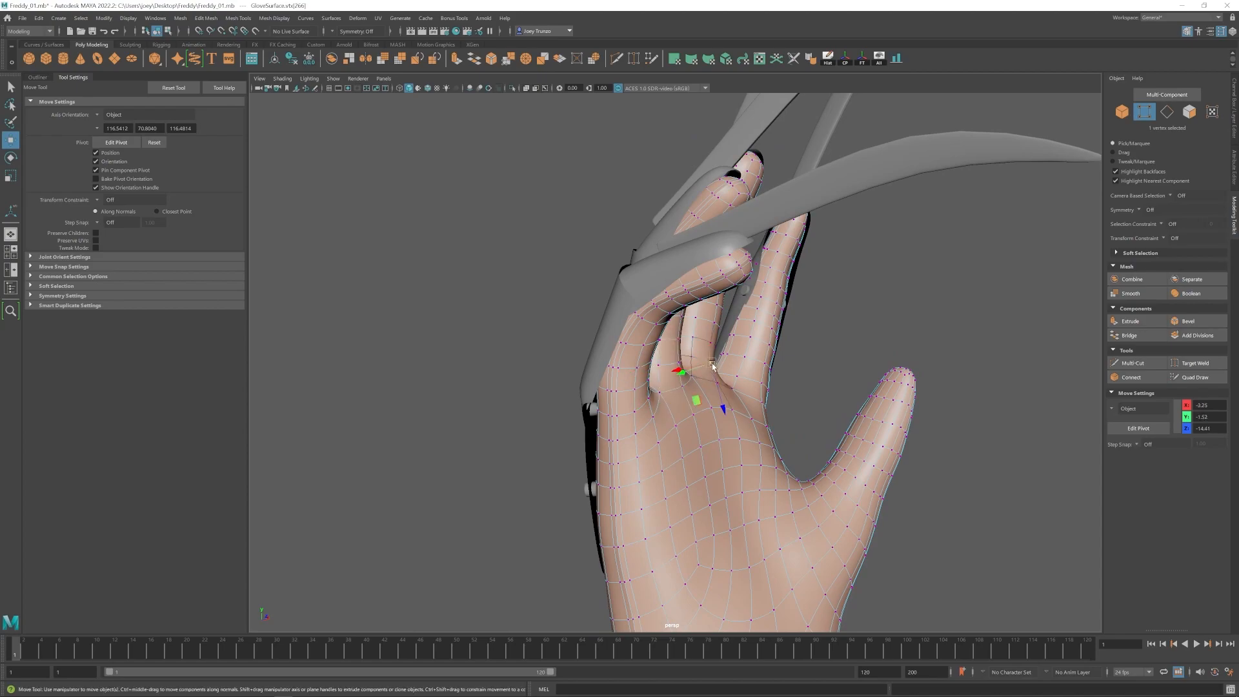
Nudge single vertices on the glove's index finger and between its middle and ring fingers.
left_click_drag(788, 280, 790, 276)
left_click_drag(791, 277, 732, 274, "alt")
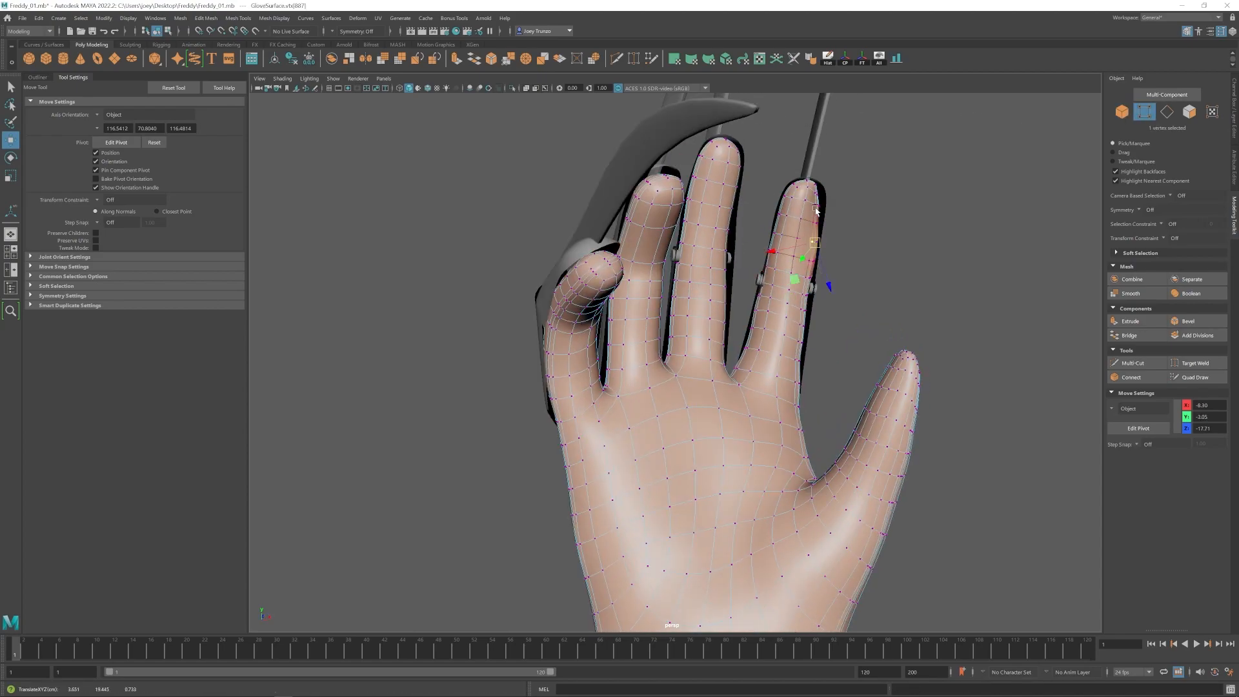
left_click_drag(813, 225, 811, 223)
left_click_drag(811, 224, 670, 253, "alt")
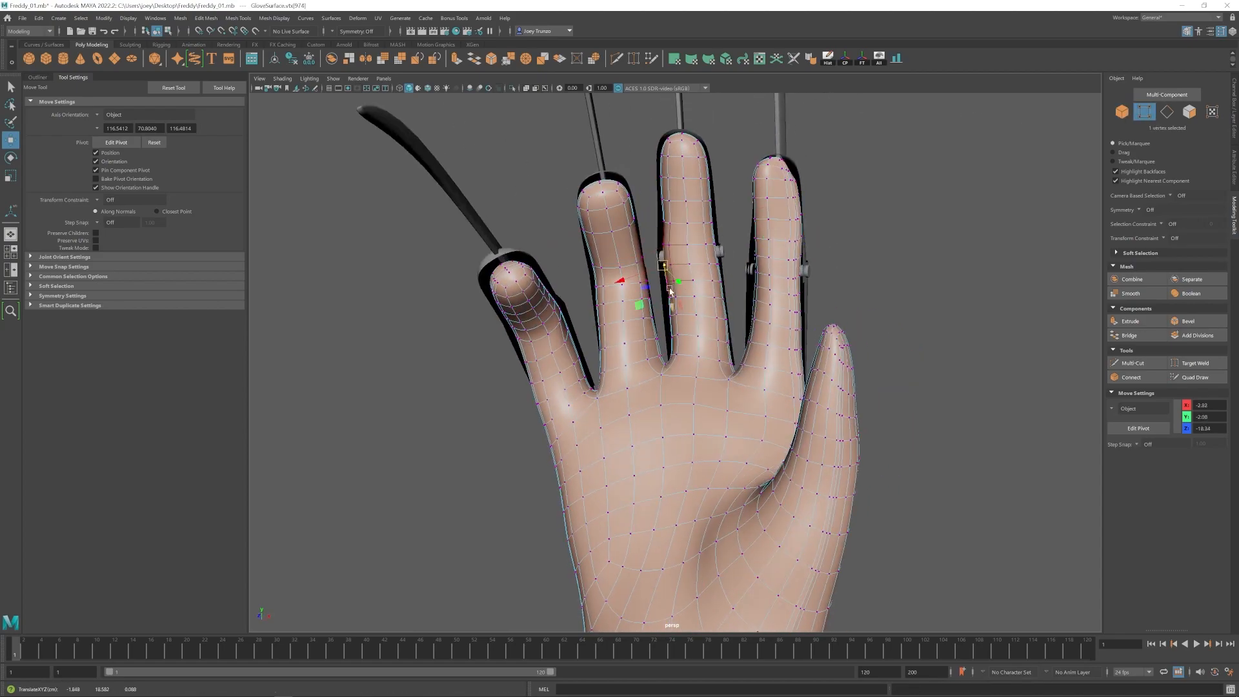
left_click_drag(670, 340, 666, 343)
left_click_drag(666, 344, 705, 338, "alt")
Move a vertex in the glove's lower palm to reshape the surface there.
left_click_drag(705, 338, 677, 435, "alt")
left_click_drag(678, 435, 705, 443, "alt")
left_click_drag(704, 508, 690, 512, "alt")
left_click(696, 575)
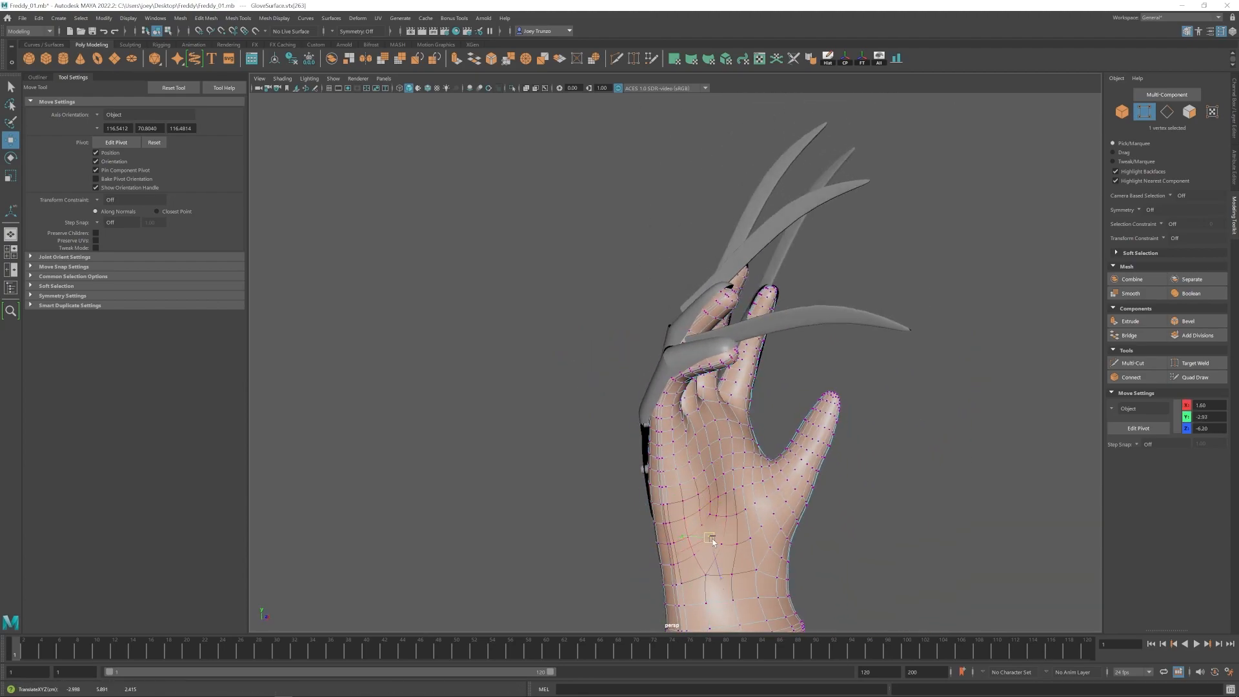
left_click_drag(696, 575, 700, 573)
left_click_drag(788, 552, 733, 556, "alt")
scroll(733, 556, "down", 5)
left_click(733, 556)
Select a vertex on the side of the glove's thumb and move it to refine the thumb's profile.
right_click_drag(714, 426, 749, 415)
left_click_drag(897, 500, 685, 421, "alt")
scroll(656, 535, "up", 6)
scroll(504, 513, "down", 4)
scroll(685, 421, "up", 3)
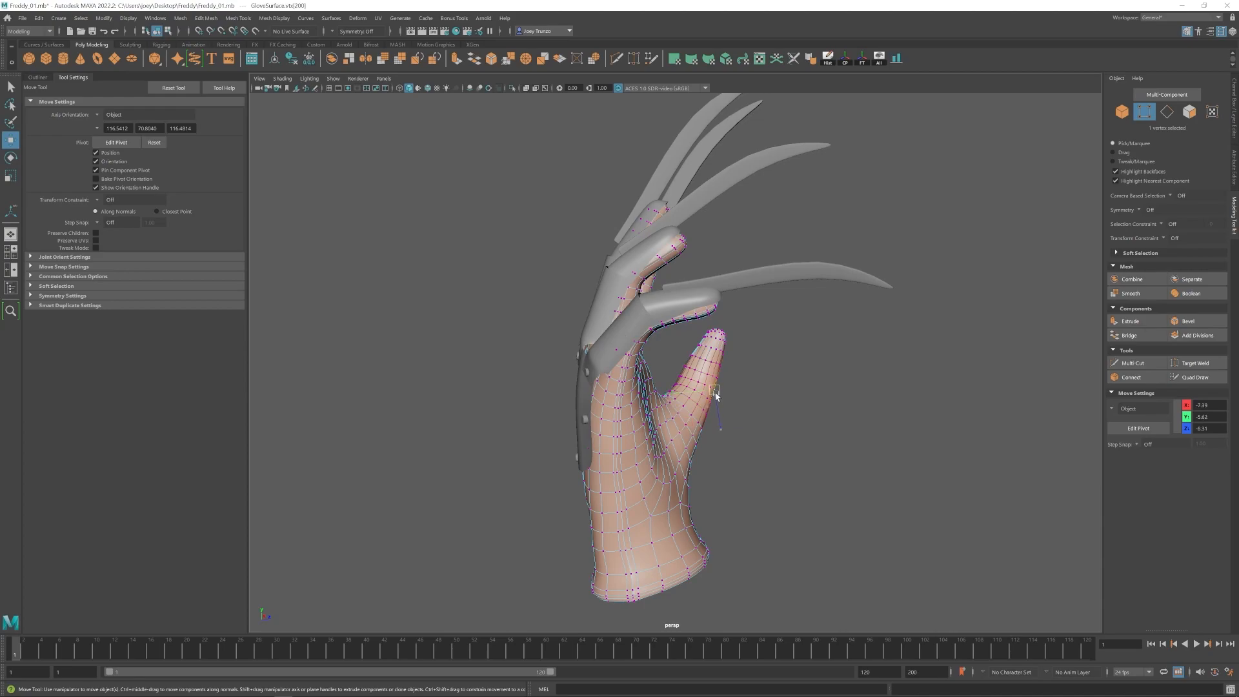
left_click_drag(665, 387, 664, 389)
Reposition further glove vertices around the thumb from a rotated view.
left_click(730, 474)
scroll(730, 474, "down", 4)
left_click_drag(761, 490, 708, 489, "alt")
scroll(739, 391, "up", 3)
left_click(750, 373)
left_click_drag(749, 373, 750, 369)
Return to vertex mode on the glove and adjust the thumb's contour facing the index finger.
key("F8")
left_click(761, 446)
left_click_drag(761, 446, 686, 462, "alt")
scroll(686, 462, "up", 4)
left_click(704, 374)
key("F8")
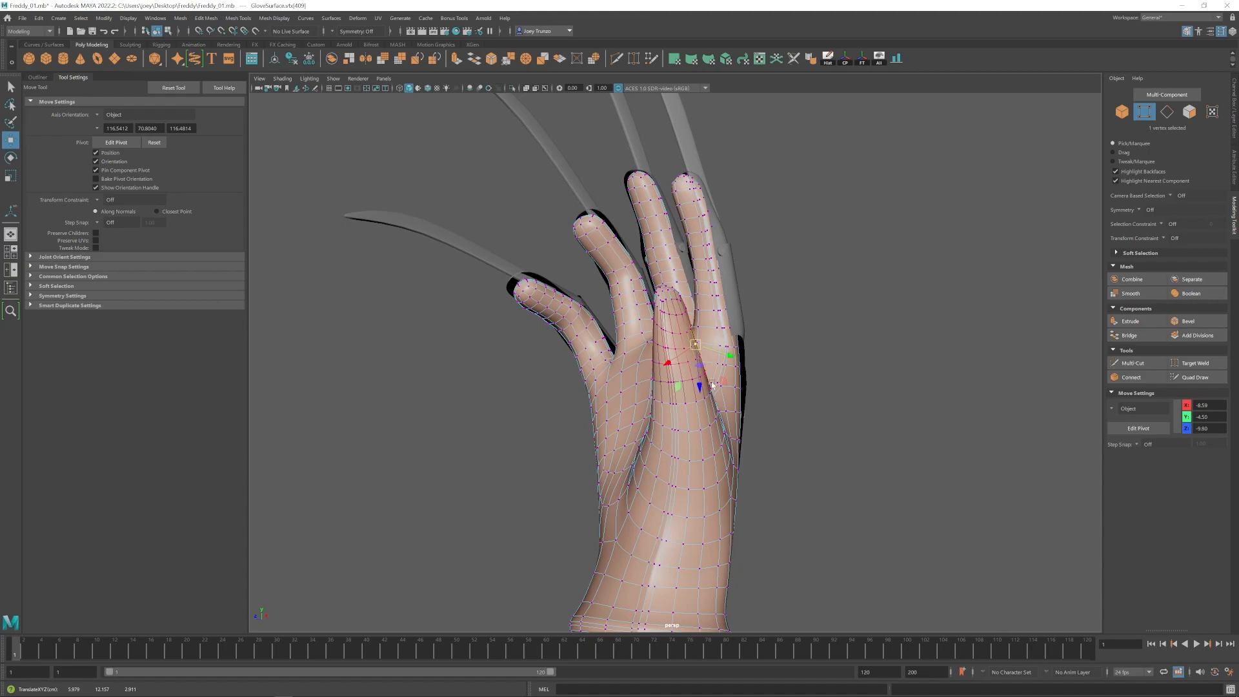
left_click_drag(704, 377, 703, 378)
left_click_drag(703, 378, 607, 466, "alt")
scroll(620, 426, "down", 4)
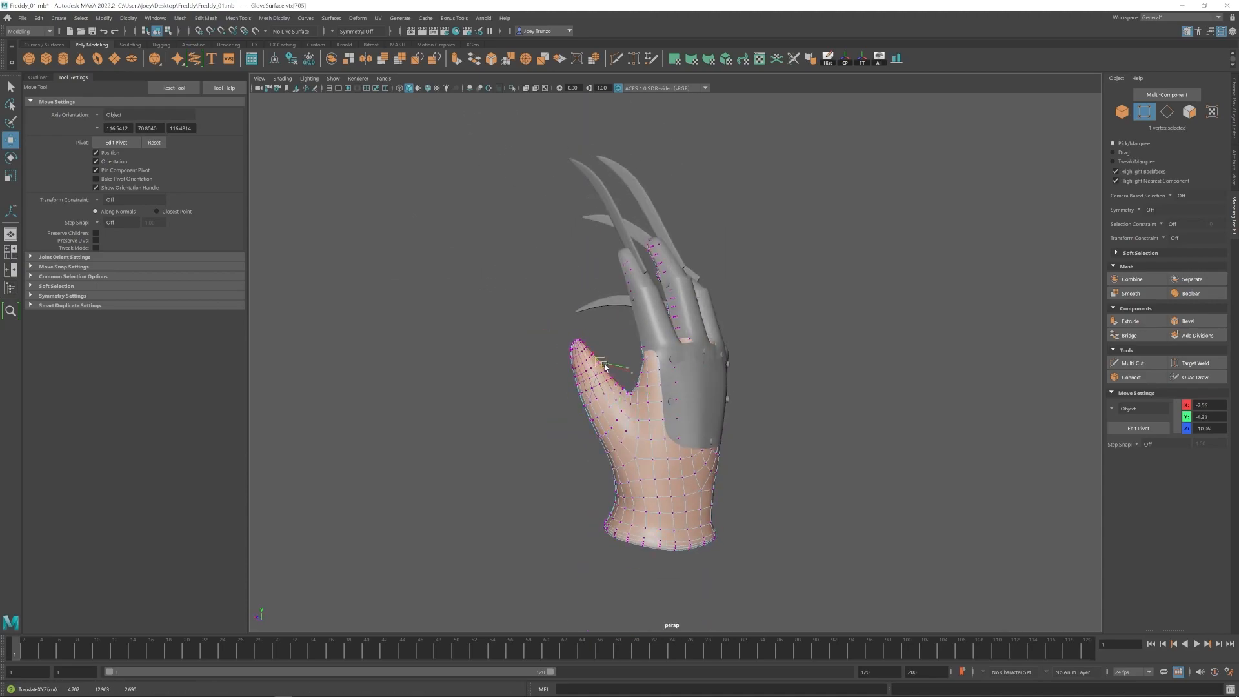
Return to object mode, select the glove and check its shape from the thumb side.
key("F8")
scroll(703, 431, "down", 4)
scroll(645, 413, "up", 5)
left_click(581, 394)
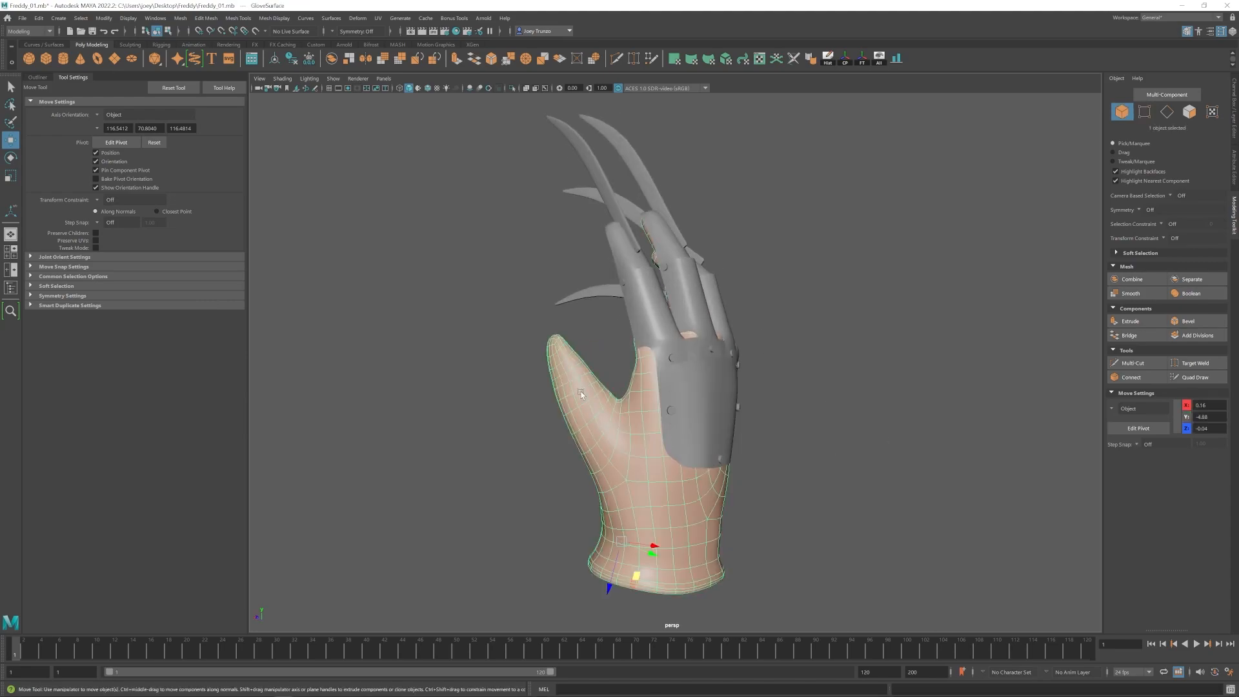
scroll(807, 516, "down", 5)
left_click_drag(709, 479, 539, 474, "alt")
scroll(645, 445, "up", 6)
Put the glove in vertex mode and adjust individual vertices on its surface.
right_click_drag(791, 398, 765, 395)
left_click(778, 362)
left_click_drag(760, 479, 658, 380, "alt")
left_click(724, 415)
left_click(747, 394)
left_click_drag(710, 329, 626, 369, "alt")
left_click(776, 360)
left_click(770, 365)
Select and move more glove vertices to smooth out the uneven areas.
left_click(743, 314)
left_click(746, 360)
left_click(680, 324)
left_click_drag(611, 346, 742, 310)
left_click(698, 320)
left_click(735, 302)
left_click_drag(779, 354, 615, 386, "alt")
Nudge the remaining uneven glove vertices while viewing the hand from several sides.
left_click_drag(611, 296, 604, 299)
left_click_drag(604, 299, 755, 341, "alt")
left_click(729, 309)
mouse_move(756, 471)
left_mouse_down("alt")
mouse_move(727, 346)
mouse_move(736, 470)
left_mouse_up("alt")
left_click(728, 345)
left_click_drag(718, 467, 722, 466)
left_click_drag(724, 425, 723, 423)
left_click_drag(723, 423, 663, 330, "alt")
left_click(662, 328)
Select the plate on the back of the hand and raise four of its vertices away from the glove.
key("F8")
left_click(670, 315)
left_click(652, 316, "shift")
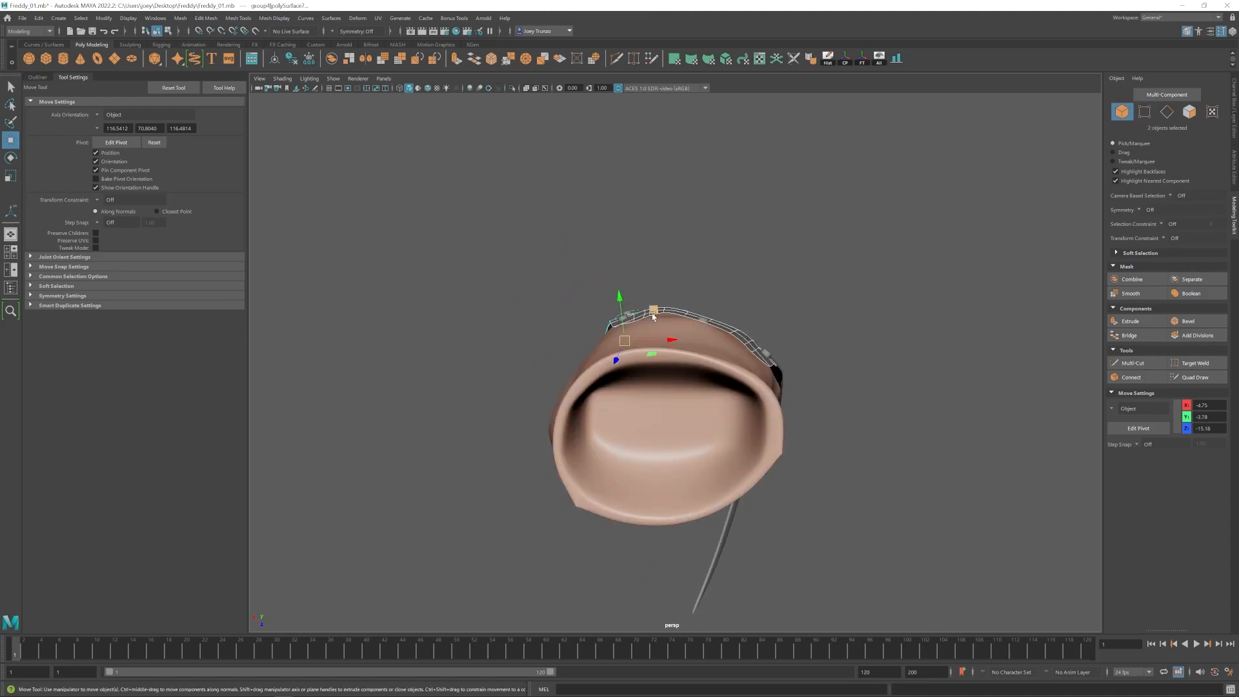
left_click_drag(664, 317, 669, 377, "alt")
key("Tab")
left_click_drag(669, 308, 673, 380)
left_click_drag(673, 387, 675, 337, "alt")
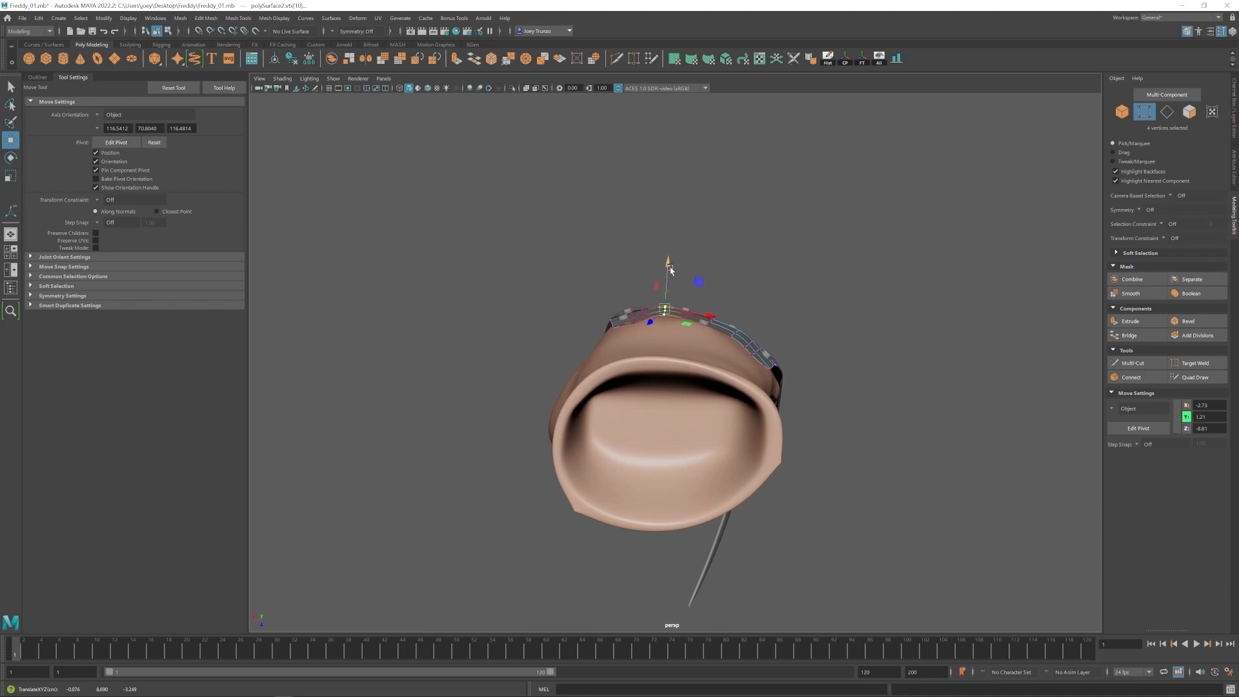
Adjust the plate's corner vertex beneath the pinky sleeve and return to object mode.
left_click_drag(666, 278, 680, 351, "alt")
left_click(769, 278)
right_click_drag(781, 329, 848, 388, "alt")
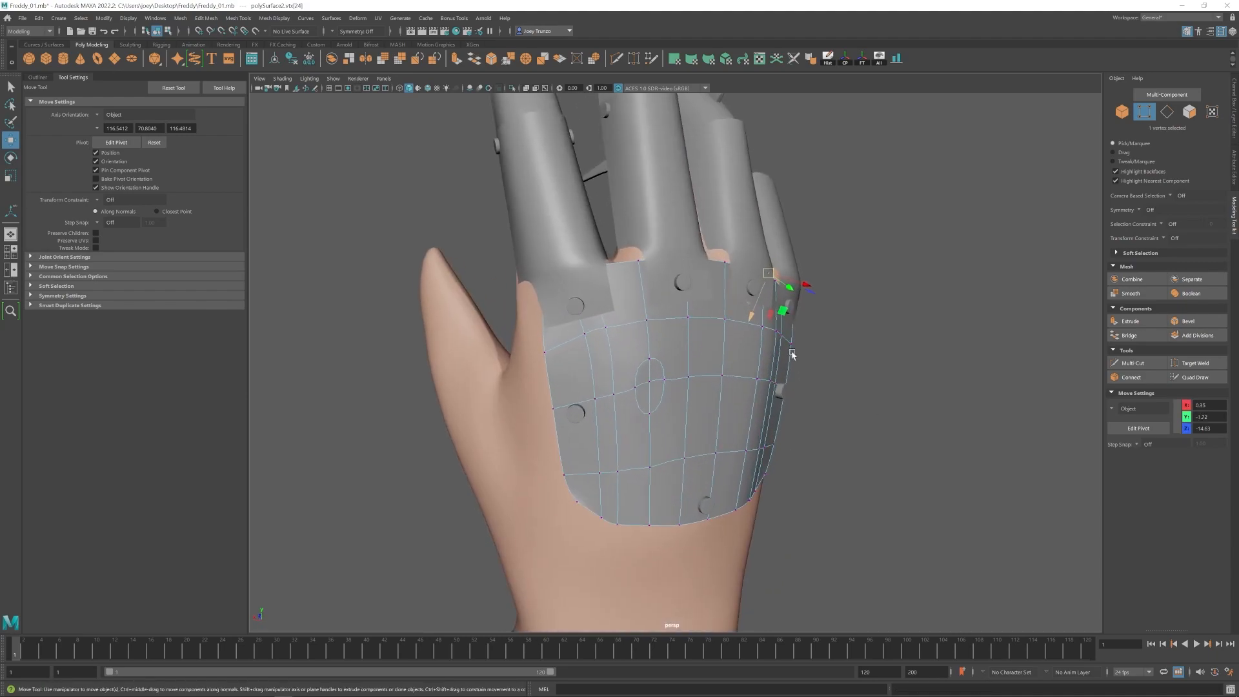
key("F8")
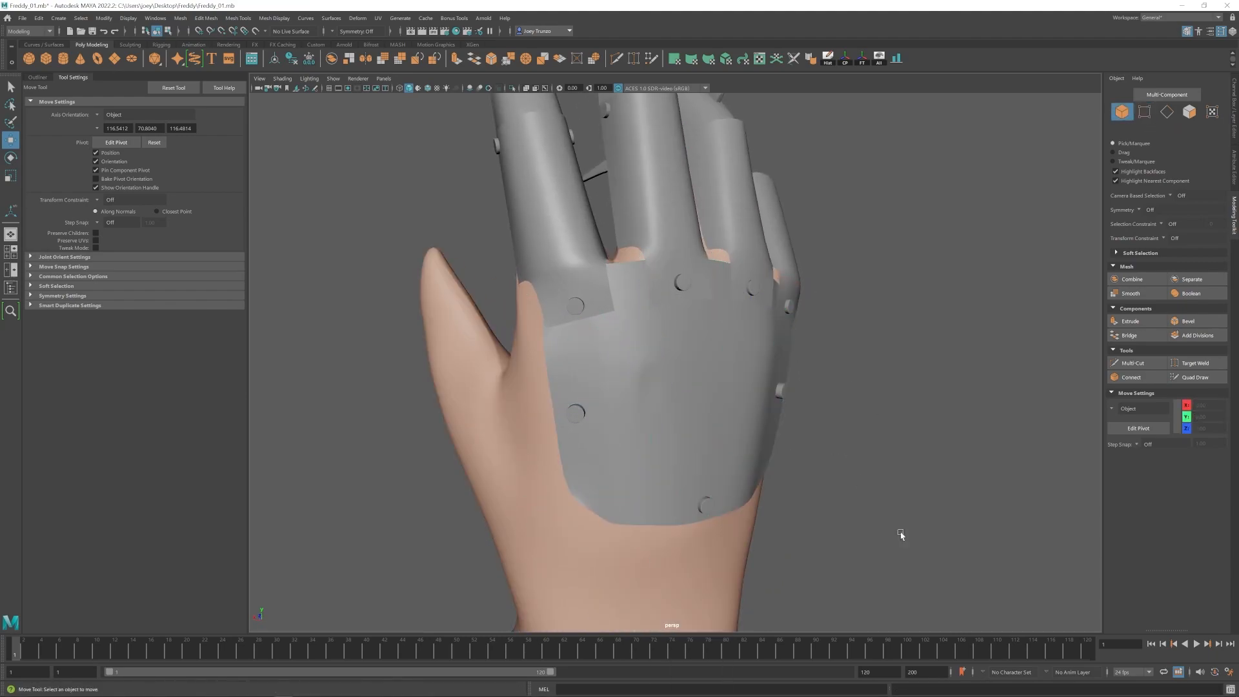
right_click_drag(860, 484, 589, 465, "alt")
left_click_drag(589, 465, 697, 458, "alt")
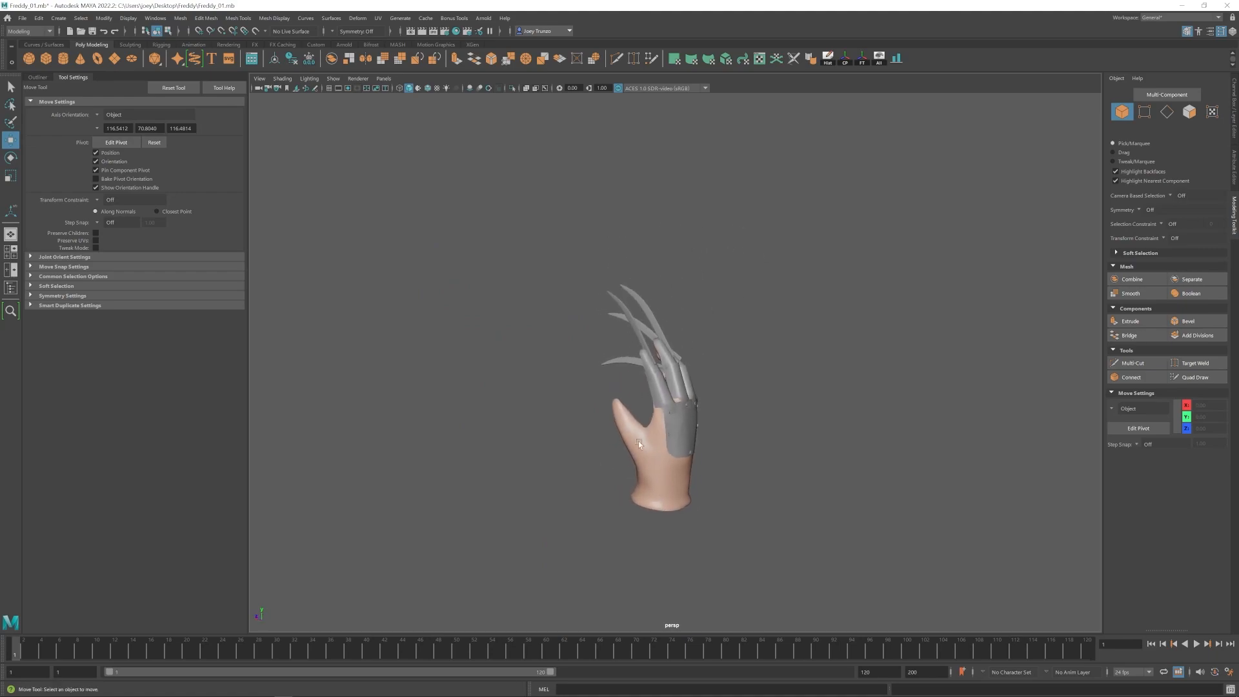
Move two edges on the index finger's fingertip sleeve near its side rivet, then leave edge mode.
right_click_drag(660, 460, 755, 426, "alt")
left_click(652, 335)
left_click_drag(600, 361, 706, 369, "alt")
left_click(659, 350)
left_click(776, 362, "shift")
left_click_drag(672, 344, 674, 345)
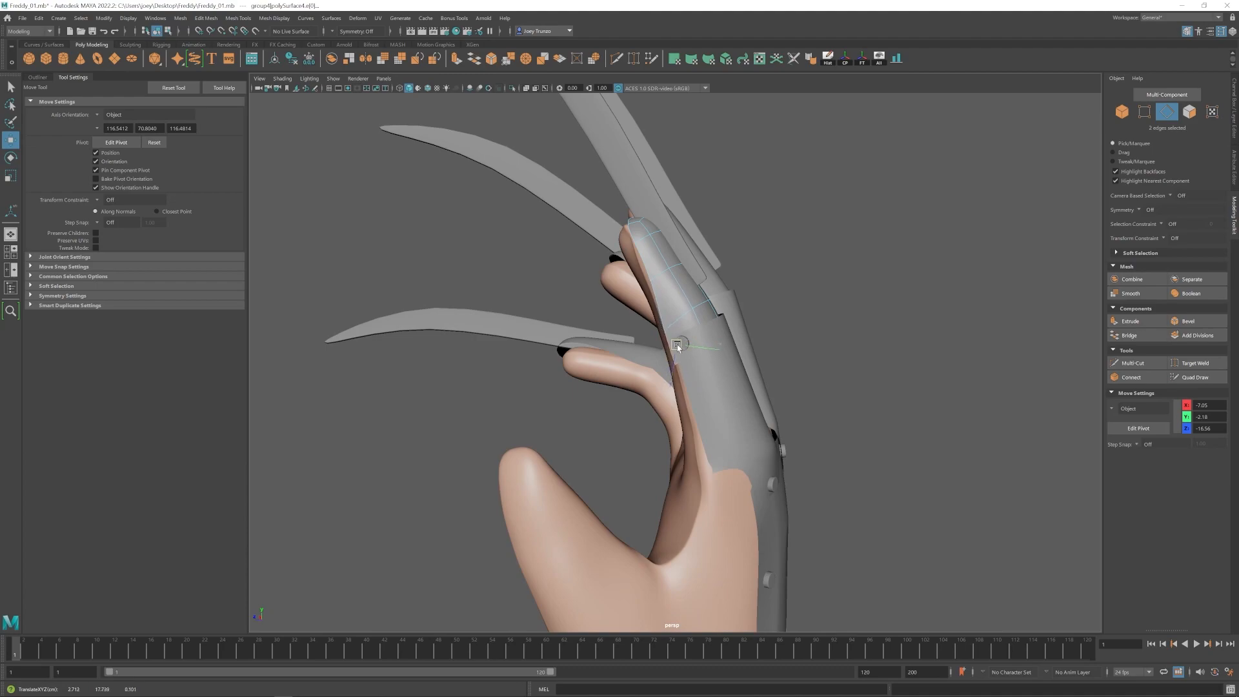
double_click(670, 276)
right_click_drag(927, 424, 762, 433, "alt")
left_click_drag(761, 433, 733, 434, "alt")
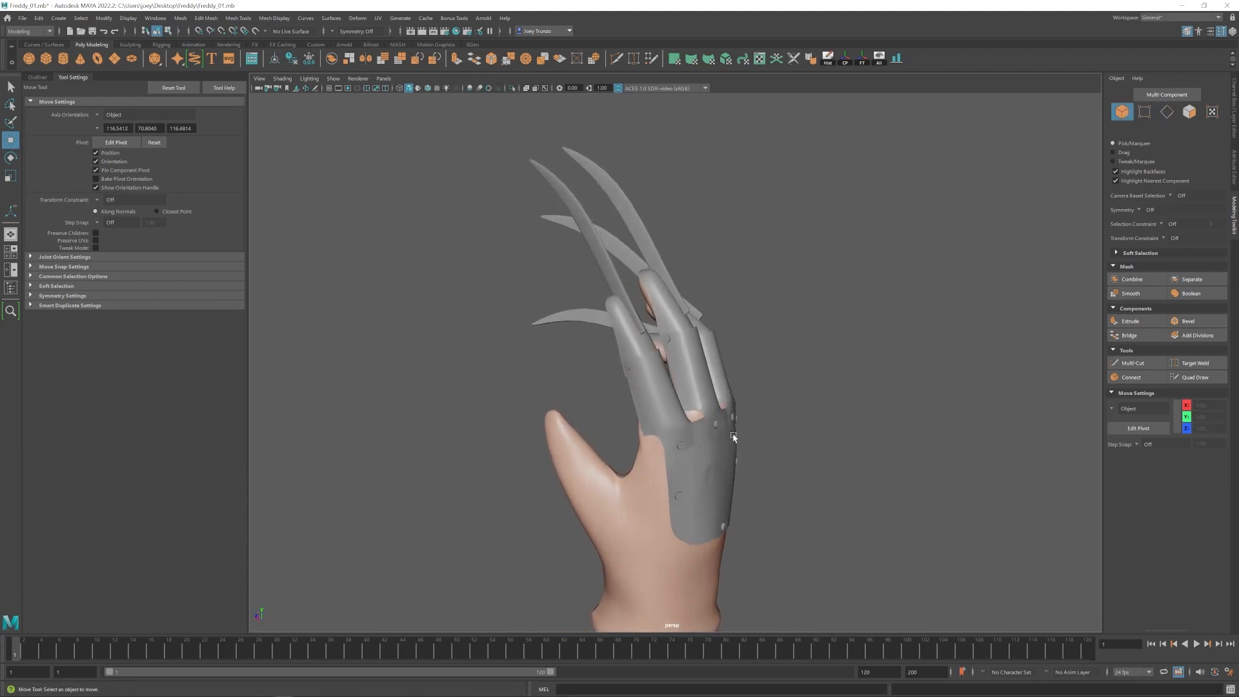
Soft-select the middle fingertip sleeve's end vertices with an adjusted falloff radius and scale them across the finger.
left_click(660, 304)
left_click_drag(660, 304, 634, 302, "alt")
key("F9")
right_click_drag(645, 294, 677, 288, "alt")
middle_click_drag(678, 288, 656, 333, "alt")
left_click_drag(576, 271, 595, 286)
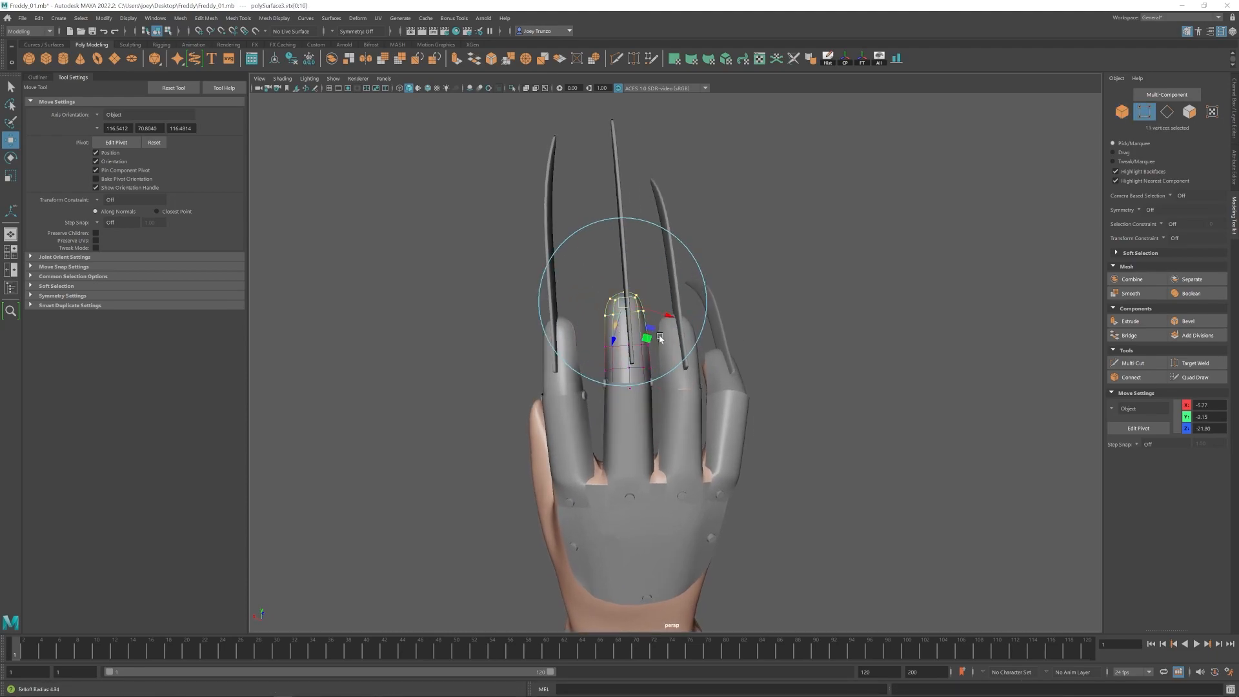
key("r")
left_click_drag(658, 338, 667, 381, "alt")
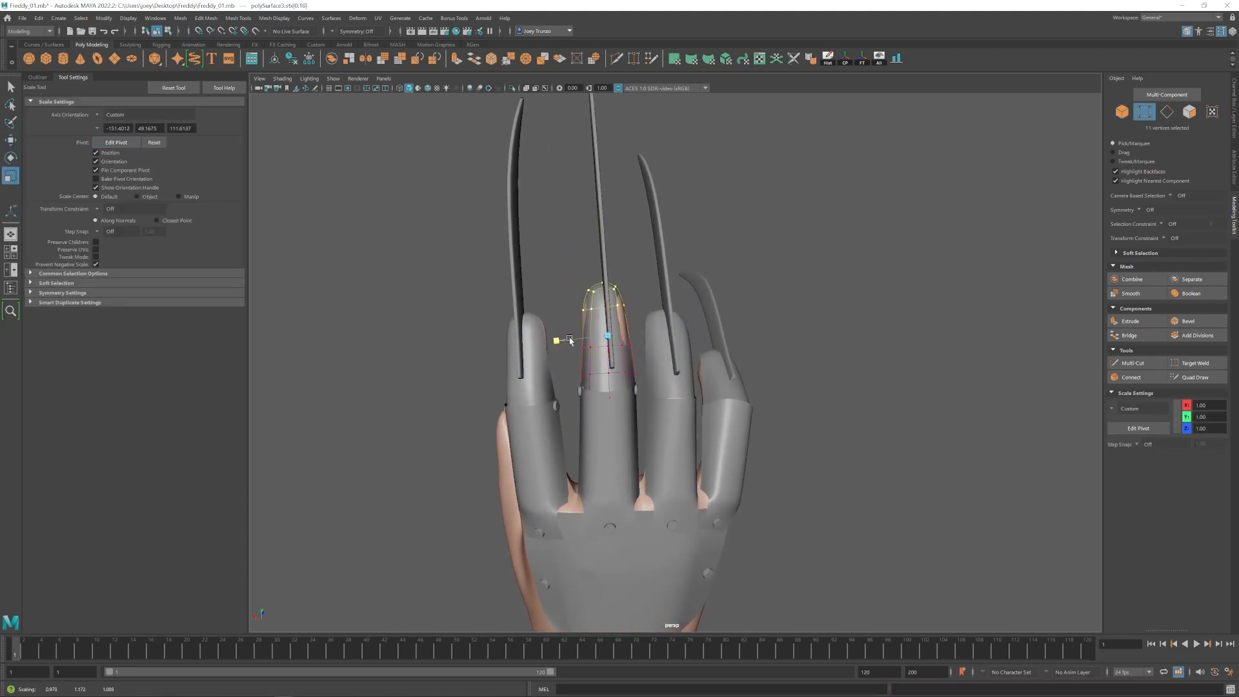
Adjust the glove's fingertip vertices inside the sleeves with soft selection, including the index fingertip.
key("F8")
key("w")
key("r")
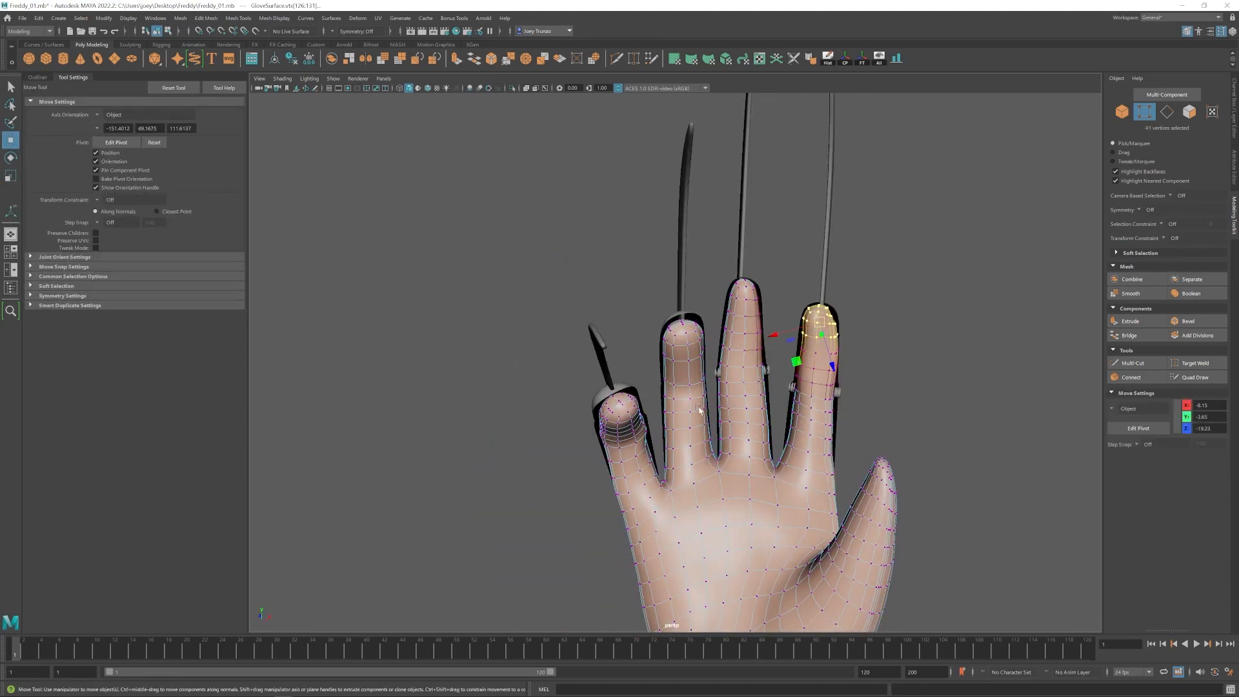
left_click_drag(677, 405, 704, 400, "alt")
left_click(669, 348)
left_click_drag(691, 315, 699, 443, "alt")
left_click(699, 443)
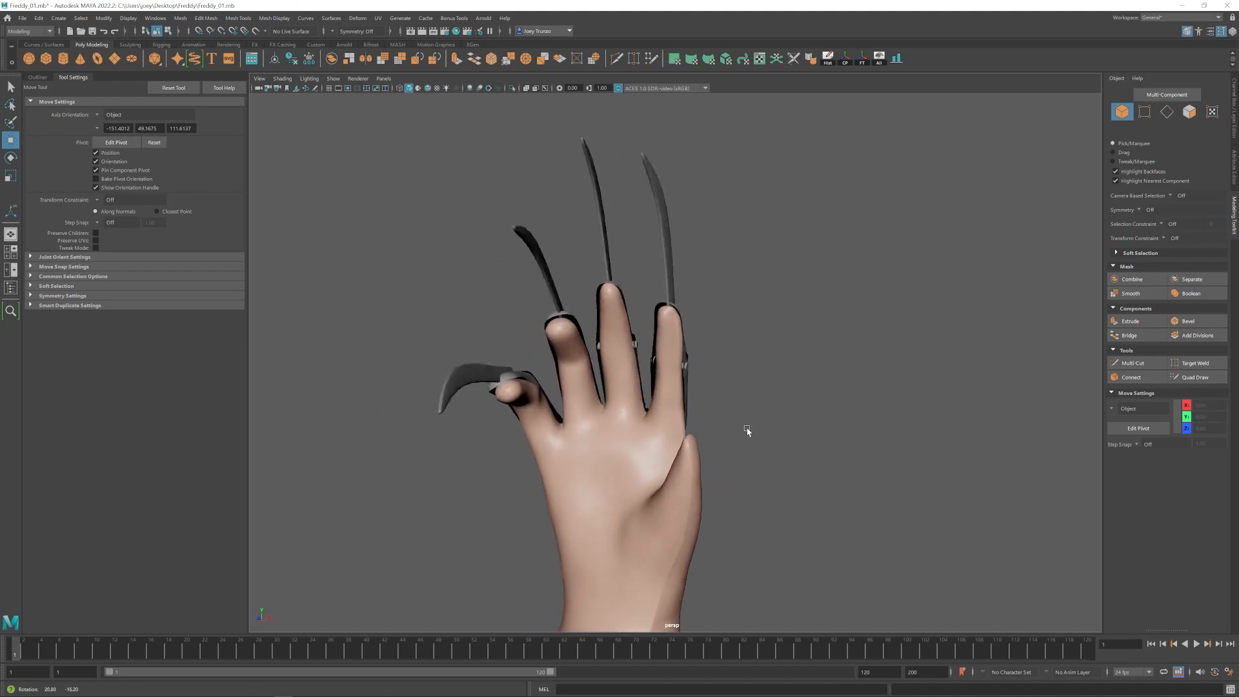
Enter vertex mode on the glove, check how the fingers fit the sleeves from both sides, and return to object mode.
right_click_drag(630, 403, 684, 403, "alt")
right_click_drag(635, 393, 574, 394)
left_click(563, 350)
left_click_drag(632, 381, 598, 338, "alt")
left_click_drag(598, 348, 667, 354, "alt")
right_click_drag(666, 354, 601, 362, "alt")
left_click(703, 381)
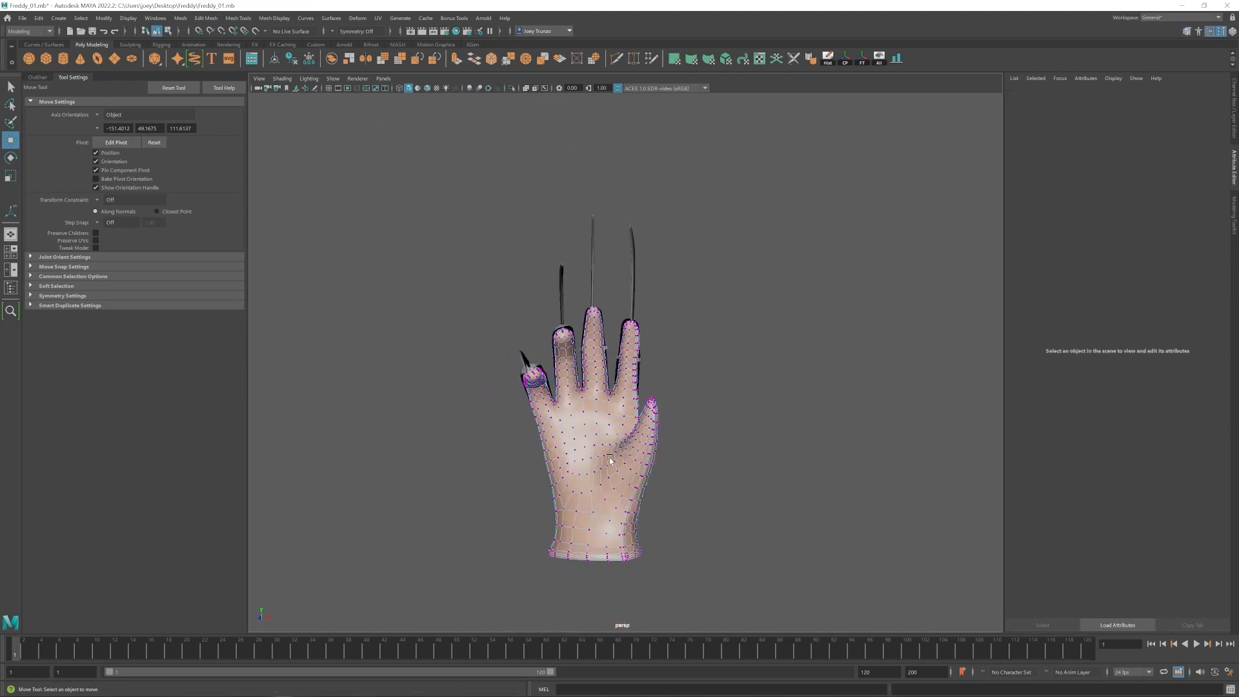
left_click_drag(607, 368, 682, 367, "alt")
right_click_drag(763, 461, 832, 484, "alt")
left_click_drag(723, 490, 784, 481, "alt")
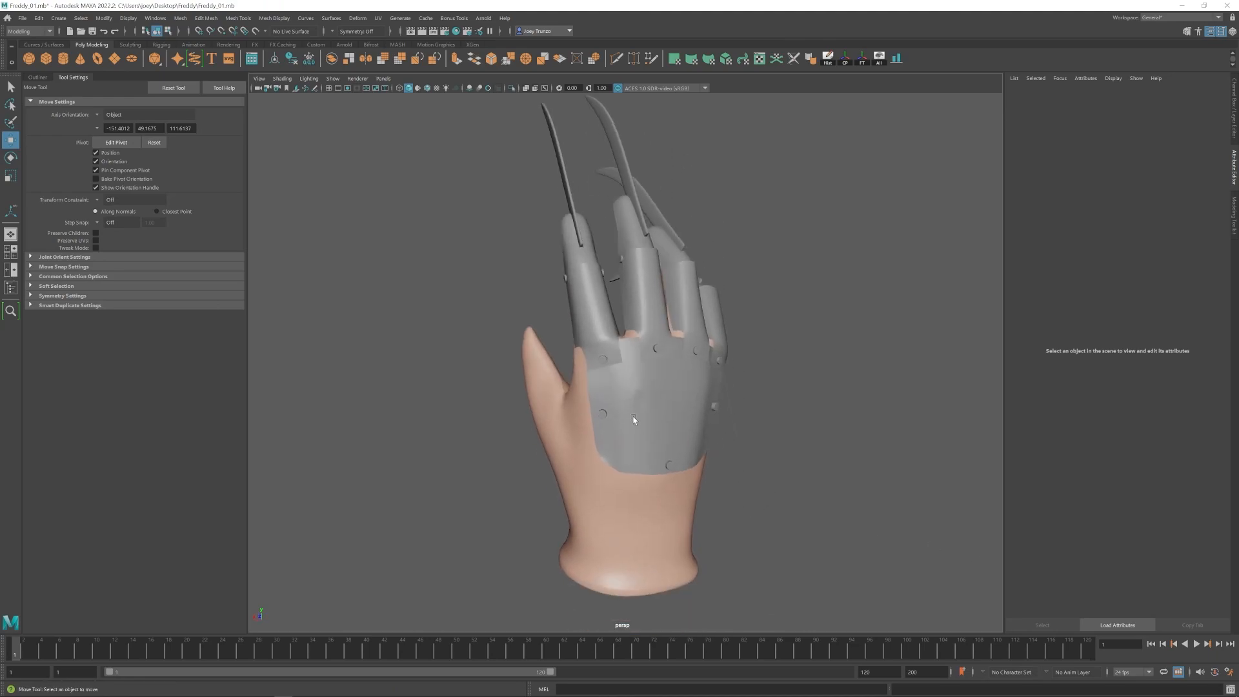
Select the back-of-hand plate and move a vertex on its thumb-side lower edge along its normal.
left_click(632, 417)
left_click_drag(636, 422, 748, 445, "alt")
right_click_drag(748, 445, 805, 500, "alt")
middle_click_drag(804, 500, 787, 438, "alt")
right_click_drag(660, 375, 607, 375)
left_click(665, 408)
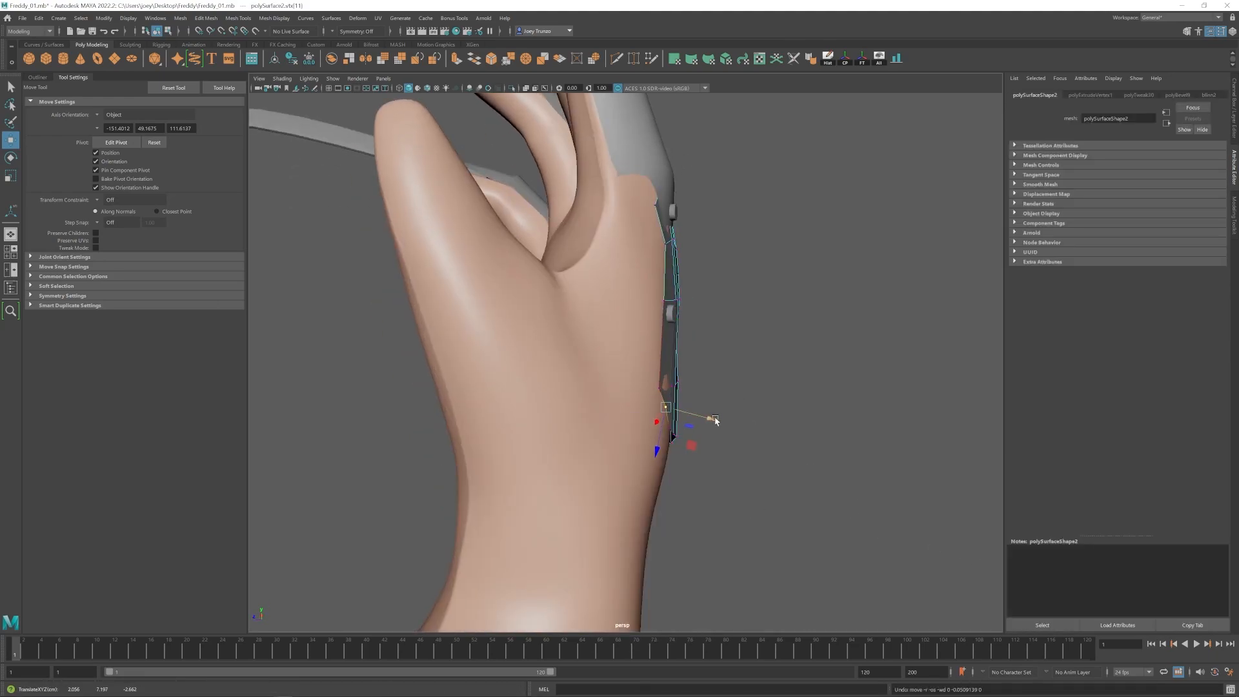
left_click(661, 391)
Reposition the plate's wrist-end vertices to follow the hand's curve, then return to object mode and deselect the plate.
left_click_drag(707, 391, 685, 422, "alt")
left_click_drag(685, 422, 620, 336, "alt")
left_click(601, 320)
left_click_drag(590, 280, 589, 277)
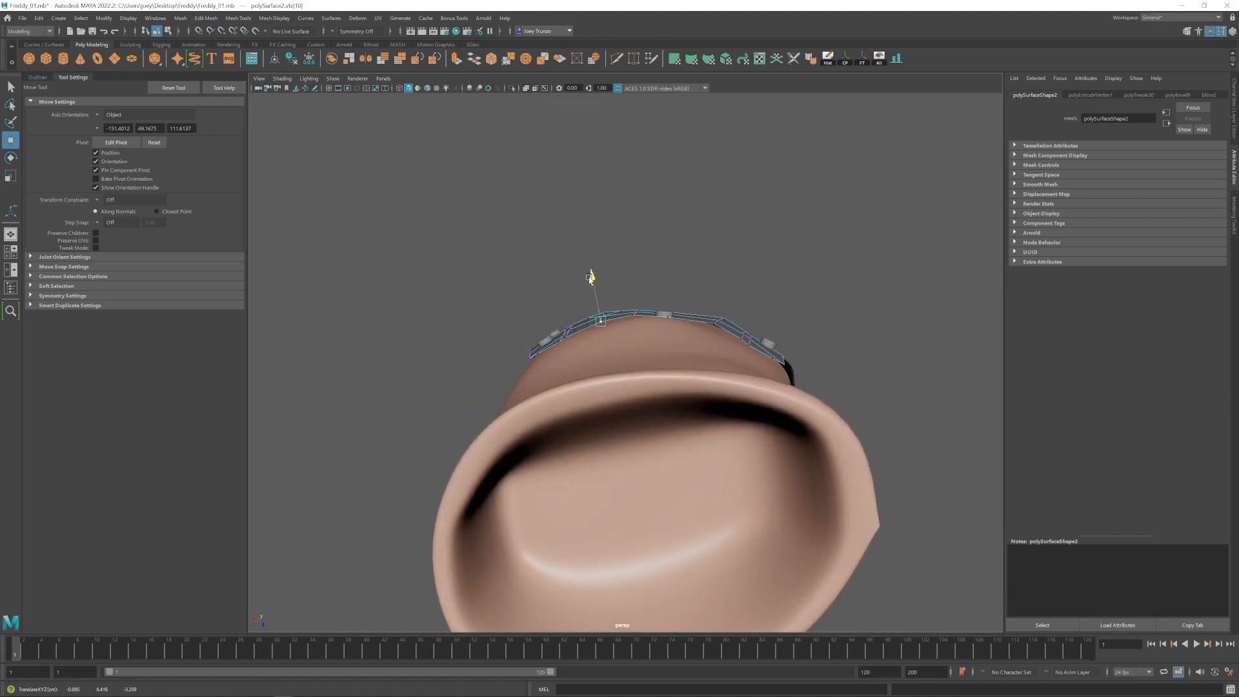
left_click(716, 293)
left_click_drag(710, 329, 639, 348, "alt")
left_click_drag(631, 270, 629, 303, "alt")
key("F8")
scroll(625, 360, "down", 4)
left_click(625, 360)
left_click_drag(624, 360, 693, 426, "alt")
left_click(693, 427)
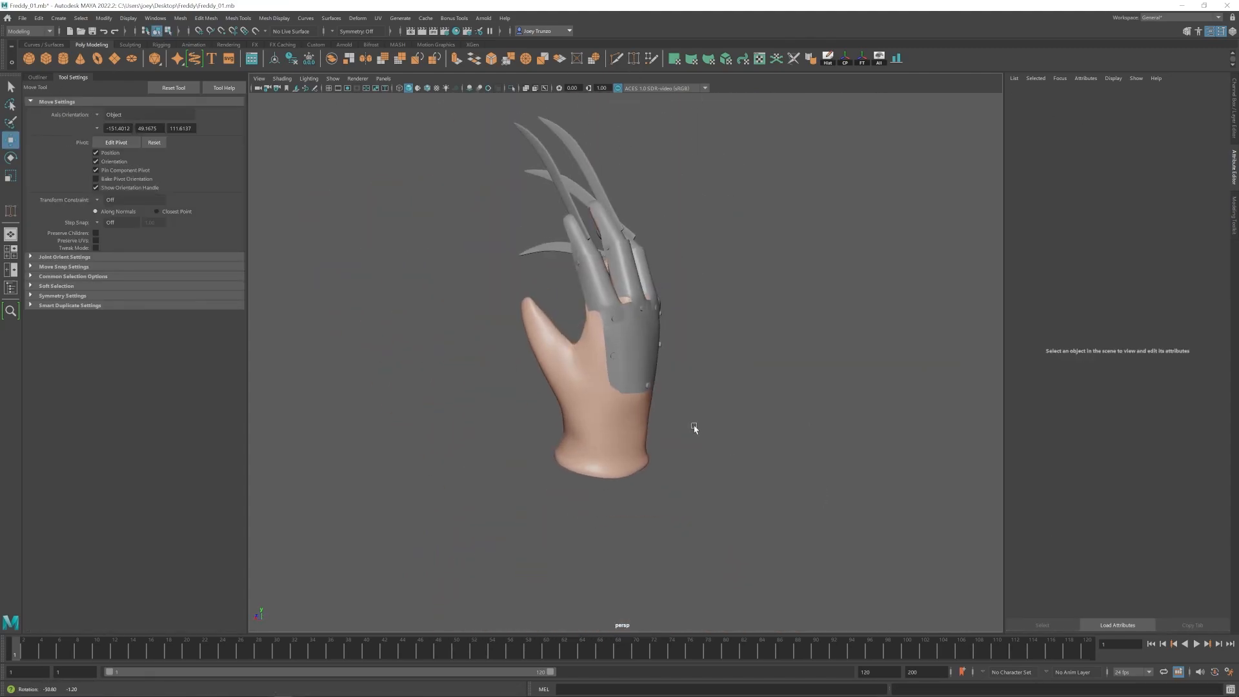
Select a wrist-end vertex of the back-of-hand plate, check the plate's clearance from the cuff end, and return to object mode.
left_click_drag(833, 458, 774, 468, "alt")
scroll(774, 467, "up", 4)
left_click(602, 371)
key("F9")
middle_click_drag(602, 371, 600, 346, "alt")
scroll(602, 371, "up", 2)
left_click(612, 415)
key("4")
key("5")
left_click_drag(586, 415, 584, 356, "alt")
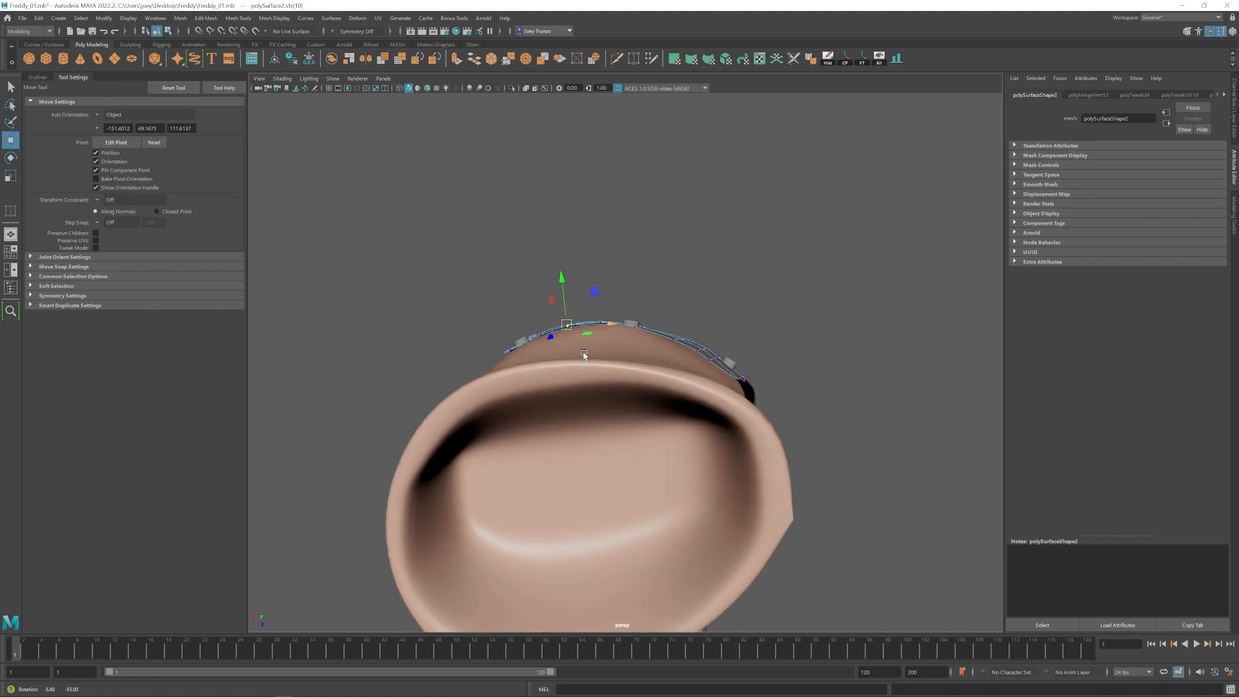
right_click_drag(655, 345, 729, 310)
left_click(730, 309)
Extrude all faces of the back-of-hand plate with a thickness of 0.05, then reverse the plate's normals.
scroll(730, 310, "down", 5)
left_click_drag(730, 310, 578, 408, "alt")
left_click(645, 409)
scroll(647, 412, "up", 2)
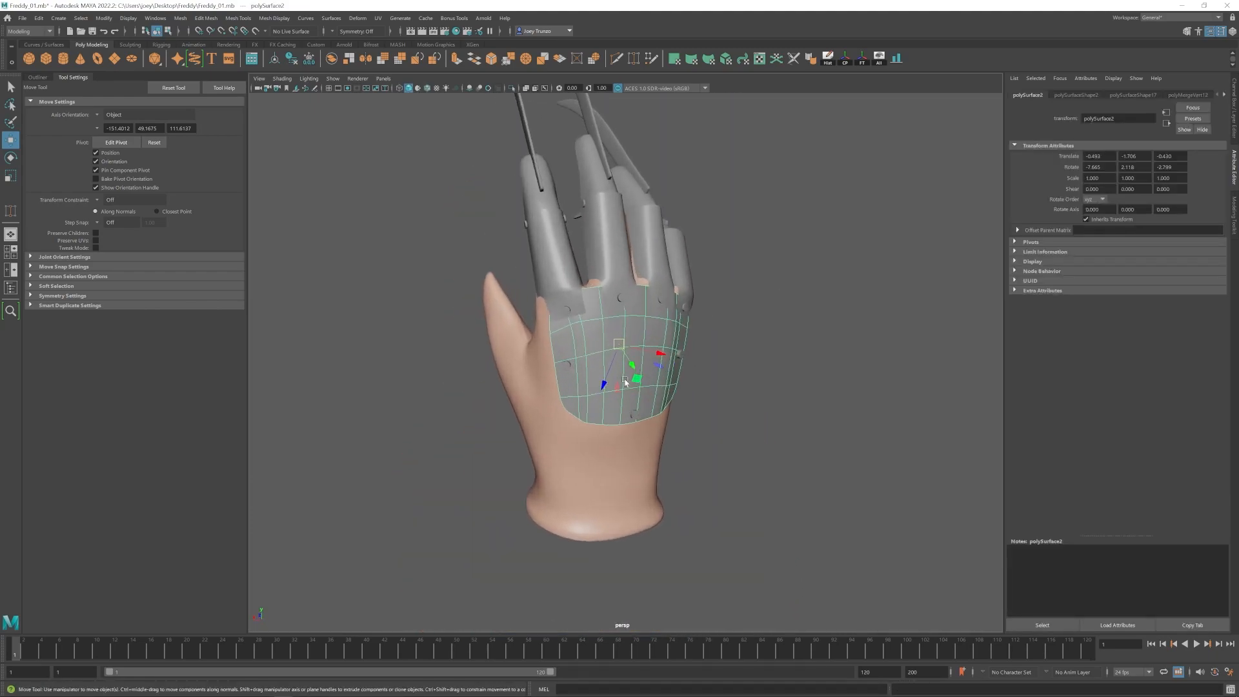
right_click_drag(615, 328, 615, 354)
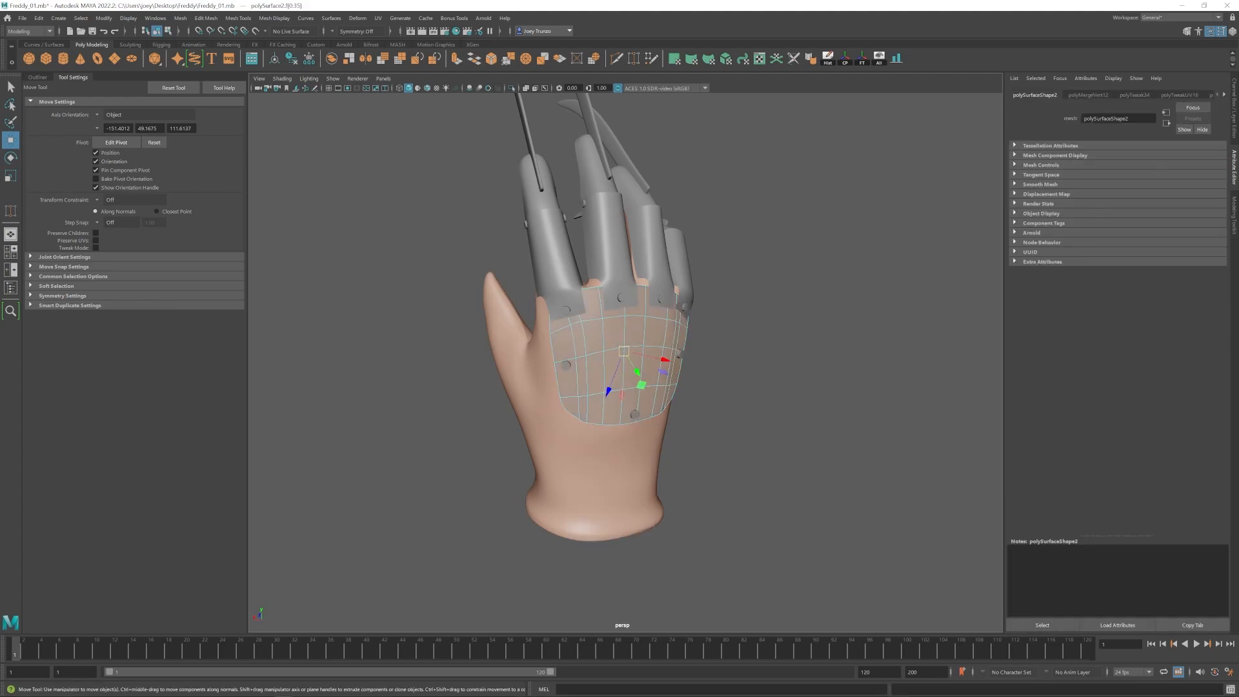
key("ctrl+e")
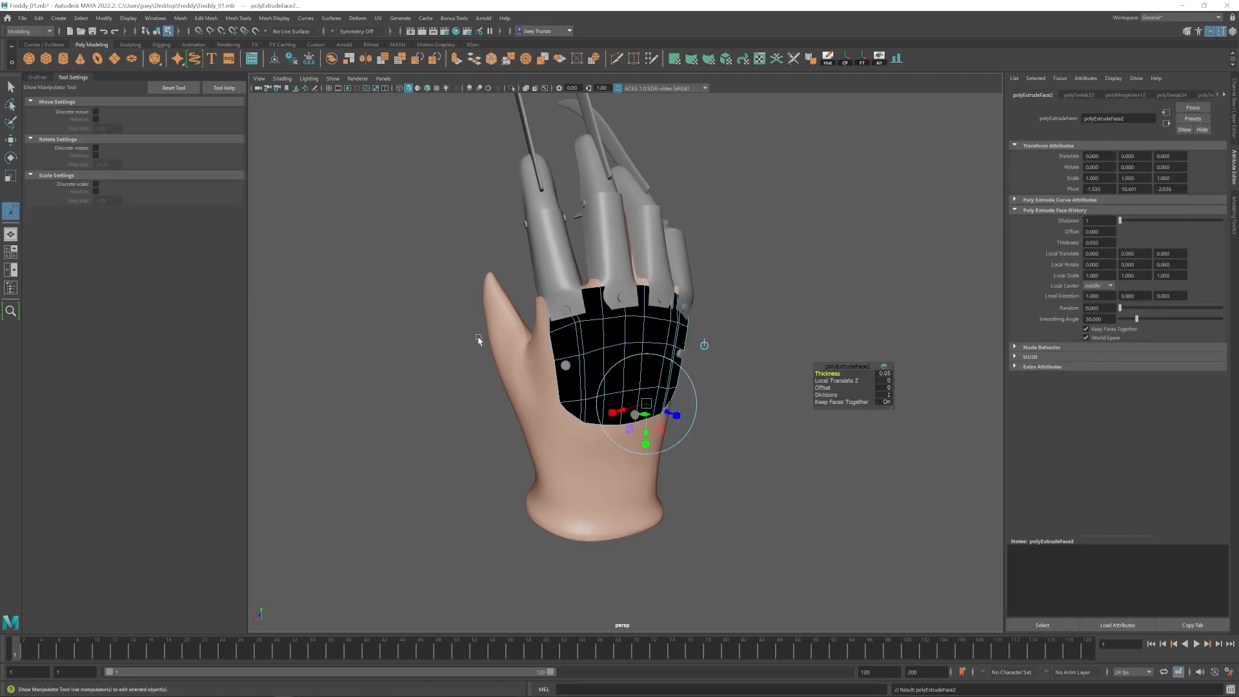
left_click_drag(477, 338, 672, 399, "alt")
key("w")
key("F8")
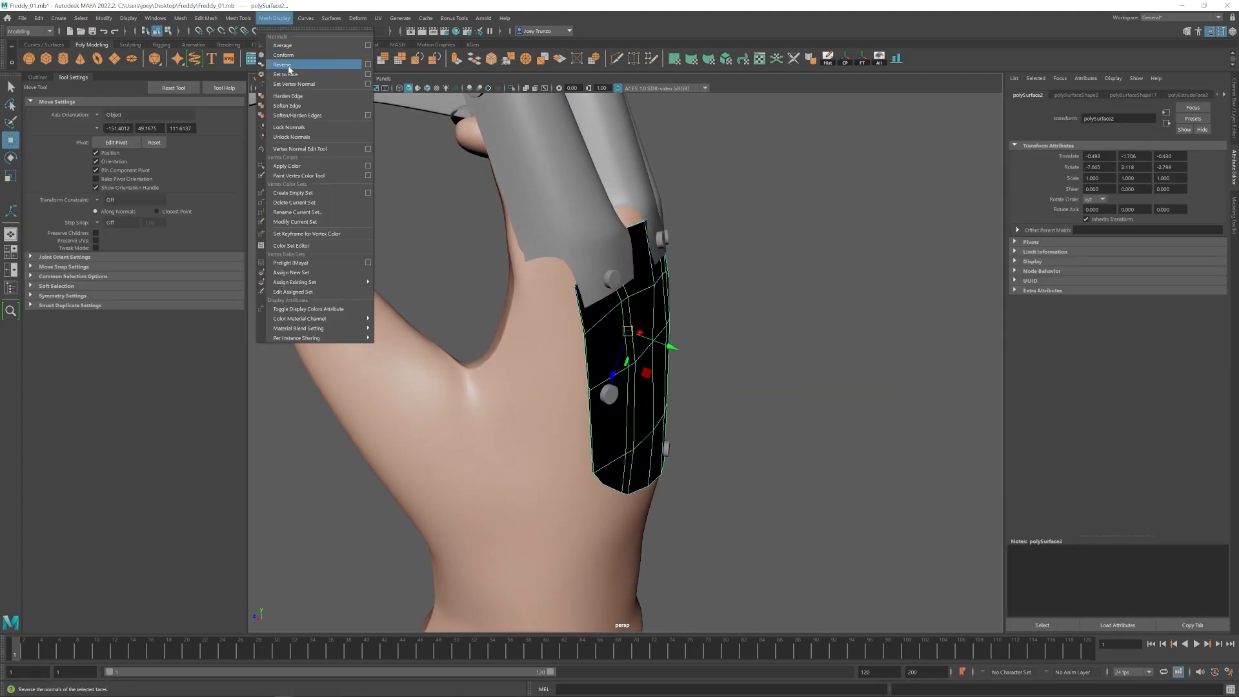
Insert supporting edge loops along the outer rim of the thickened back-of-hand plate.
double_click(629, 362)
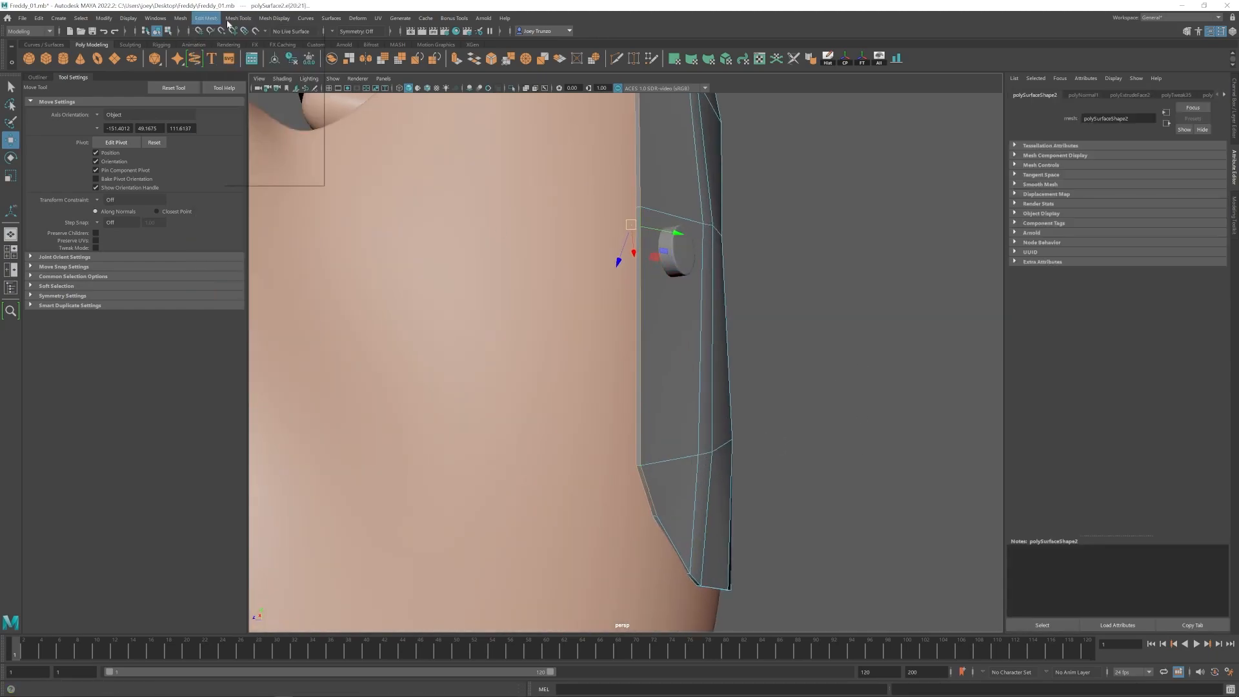
left_click(238, 18)
left_click(252, 87)
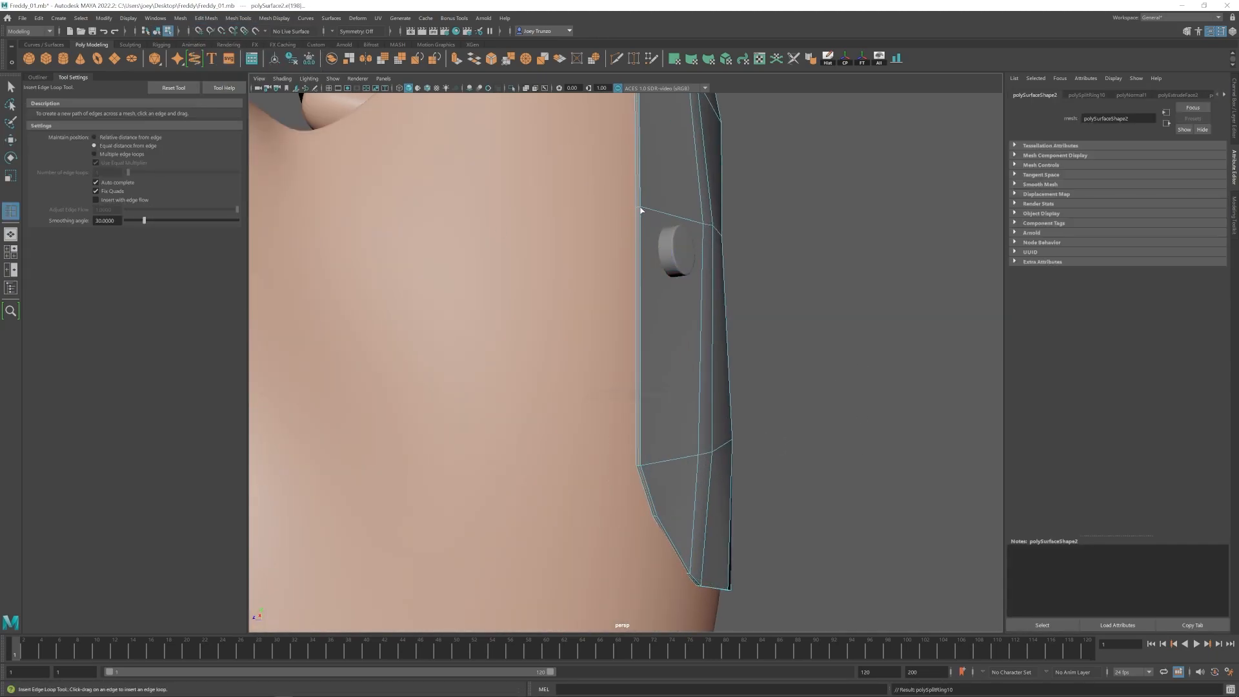
left_click_drag(645, 212, 740, 305, "alt")
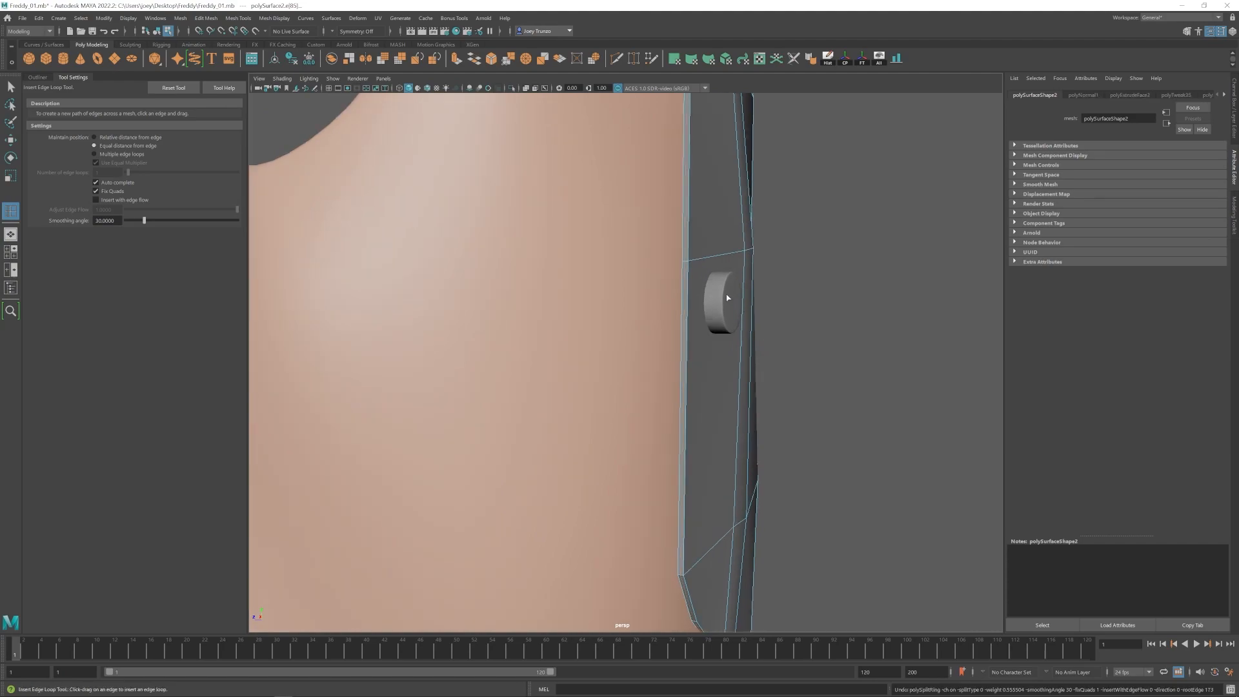
left_click(686, 263)
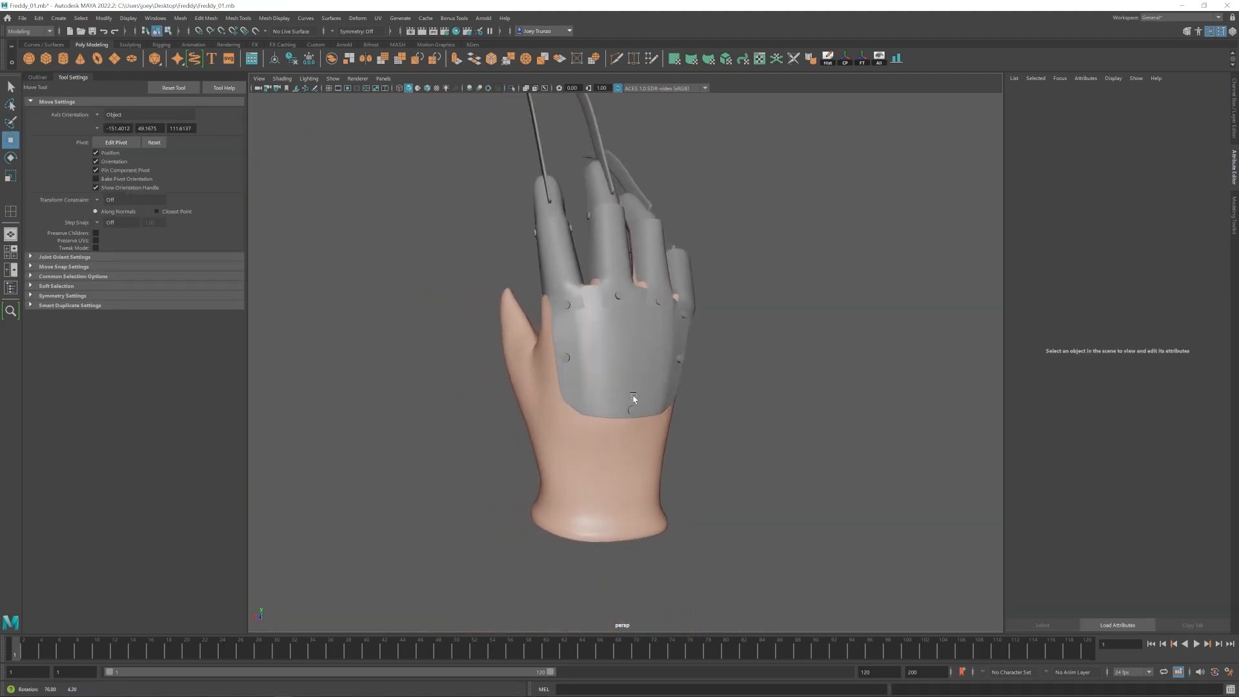
Adjust the glove's surface vertices beside the base of the index finger's lower sleeve.
left_click_drag(633, 395, 625, 378, "alt")
scroll(625, 377, "up", 5)
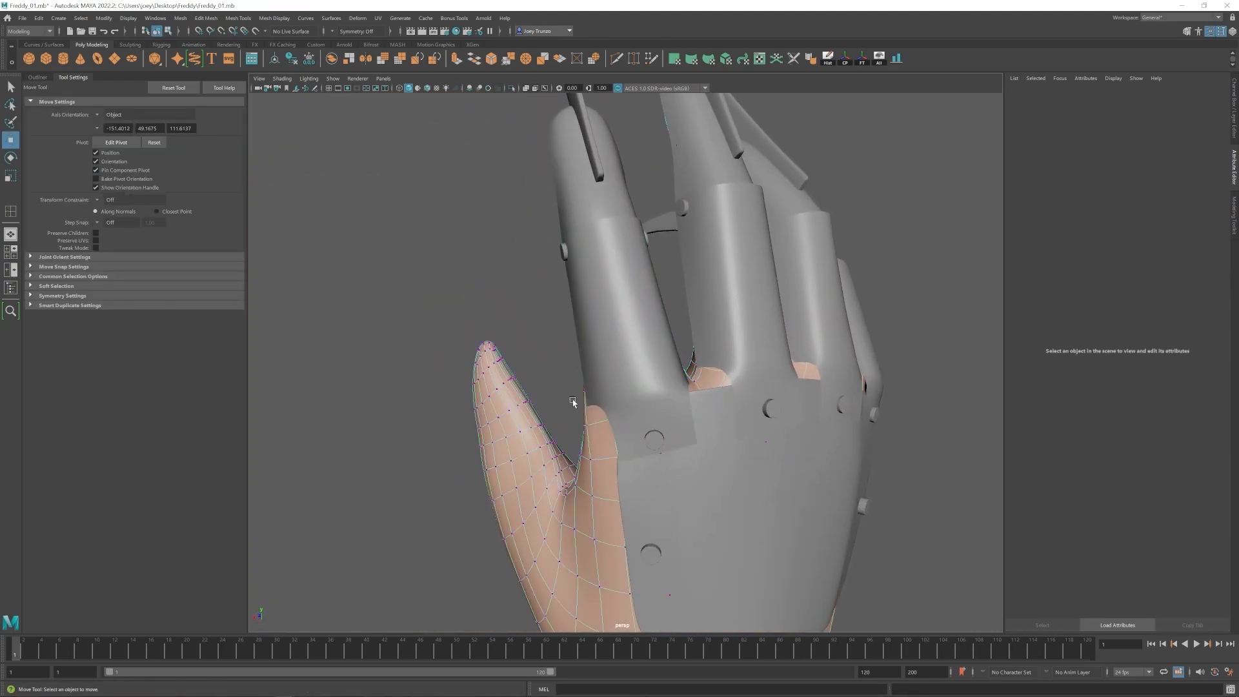
left_click(587, 397)
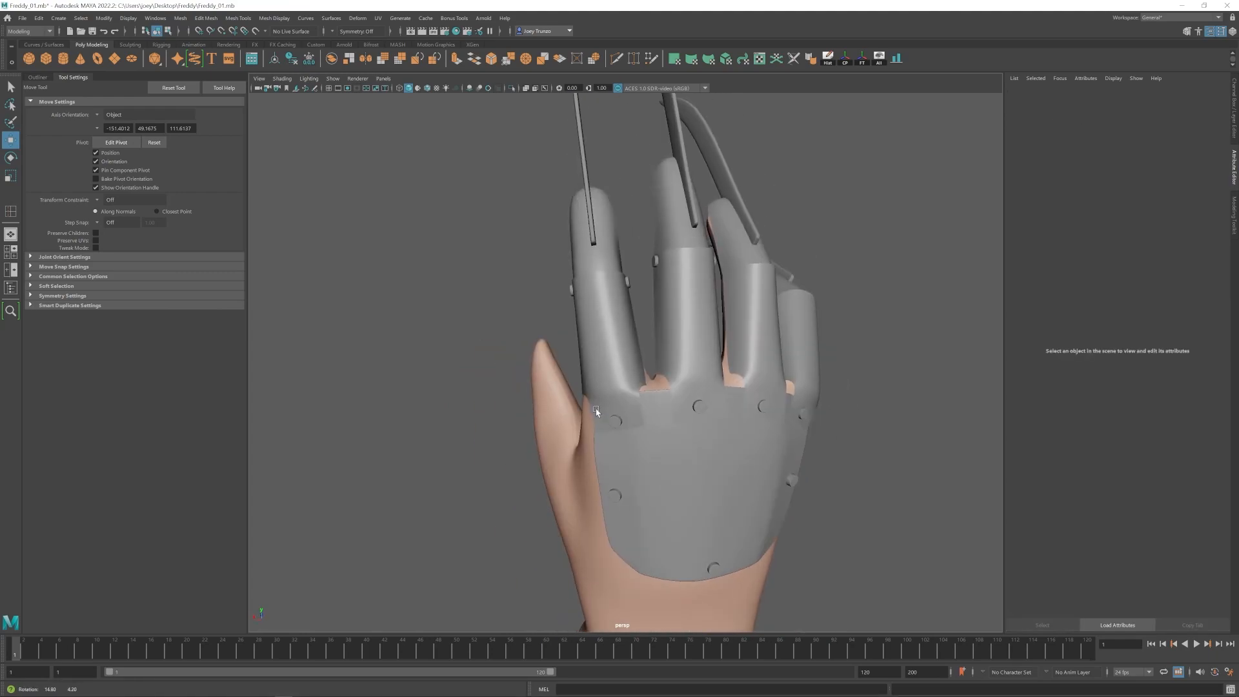
Extrude all faces of the index finger's lower sleeve to give it thickness, and reverse its normals.
left_click_drag(511, 262, 581, 346)
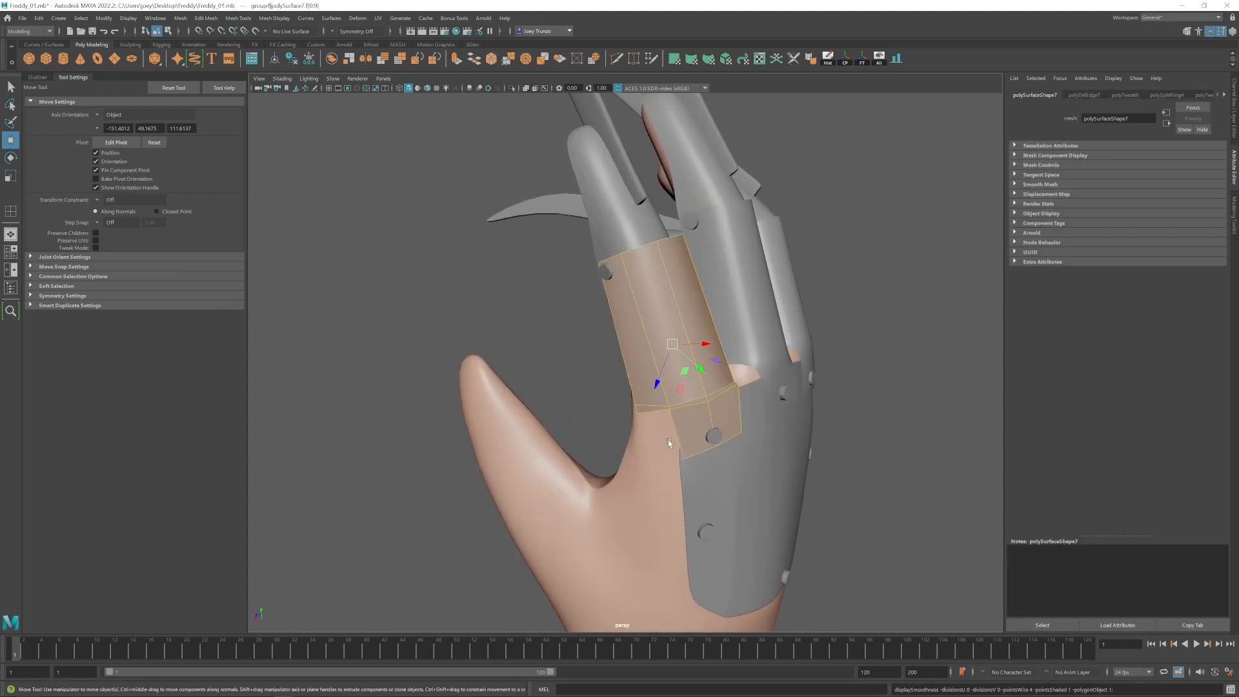
key("ctrl+e")
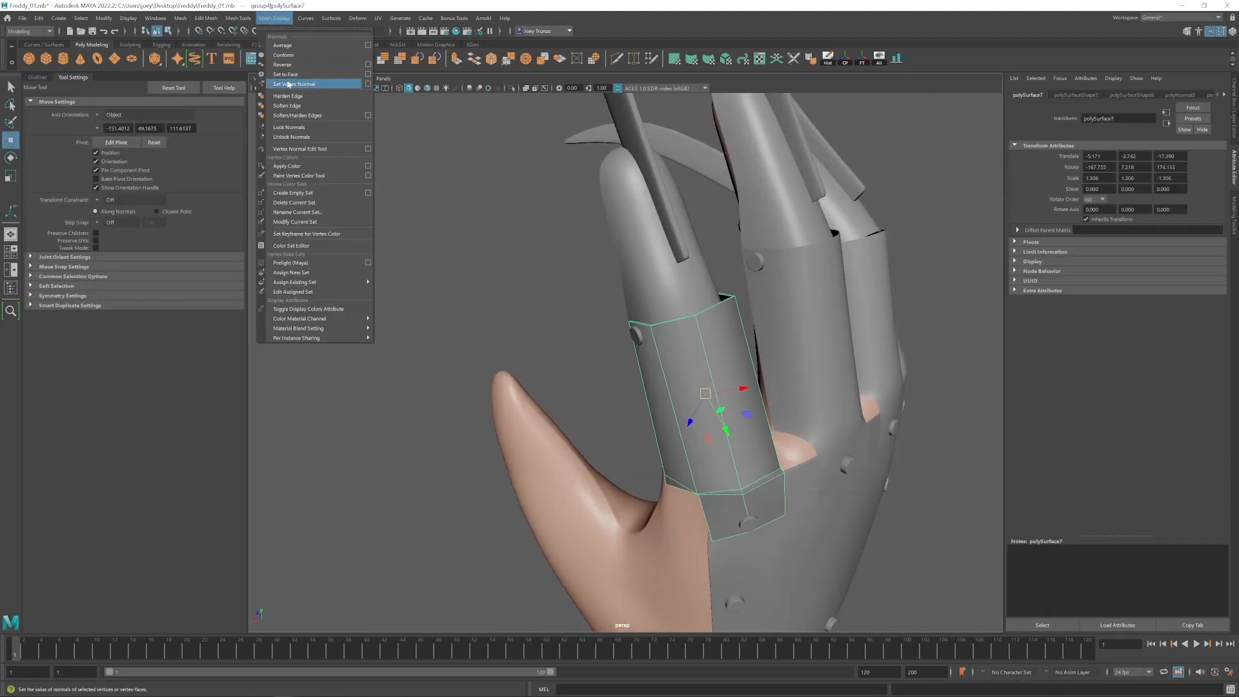
left_click(303, 77)
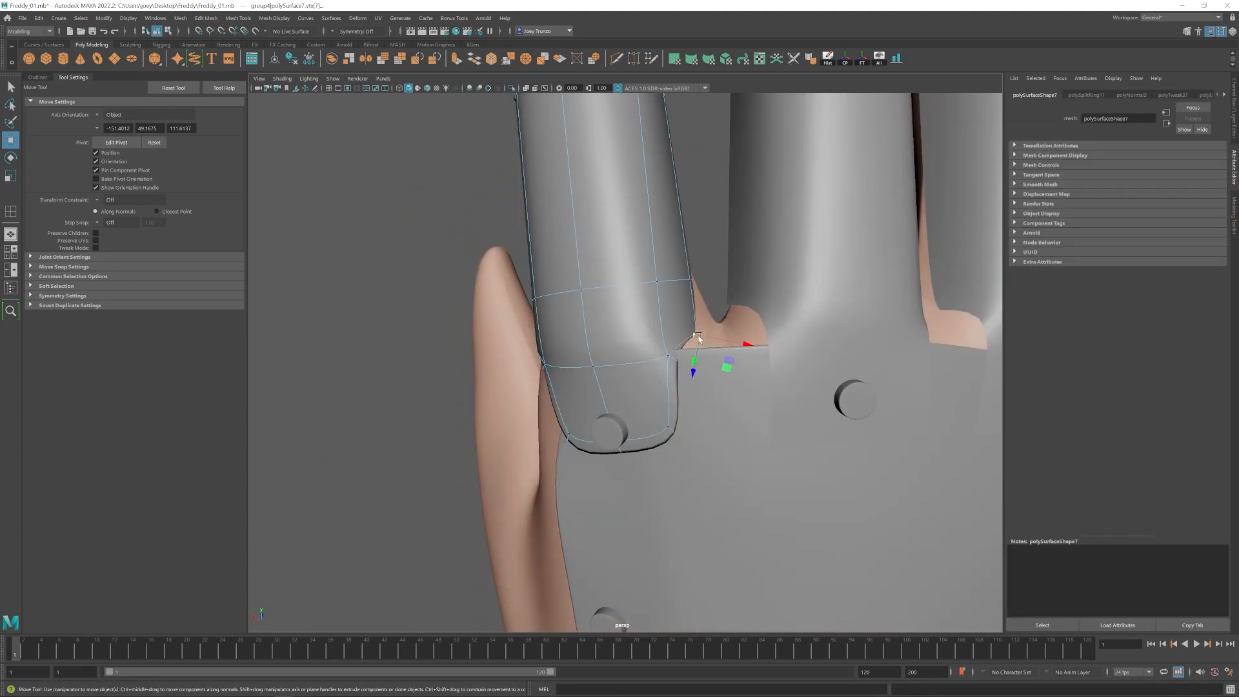
Refine the vertices and mesh at the knuckle end of the index finger's lower sleeve.
left_click_drag(720, 242, 690, 281)
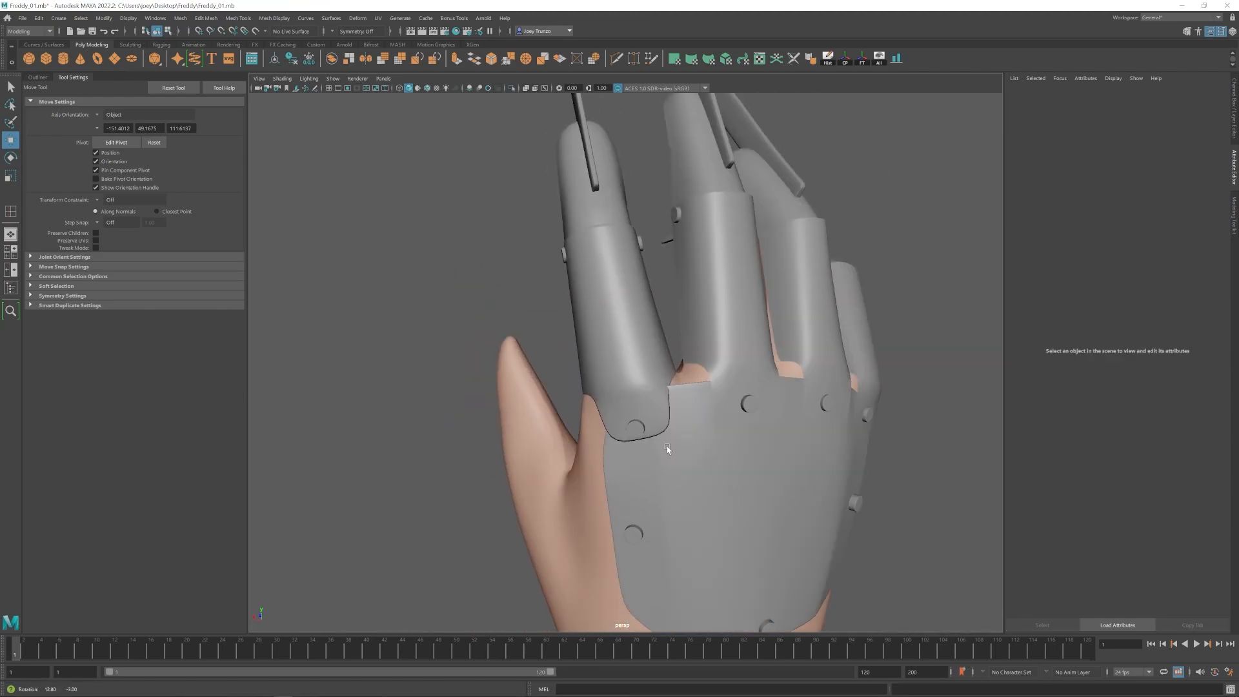
left_click(644, 327)
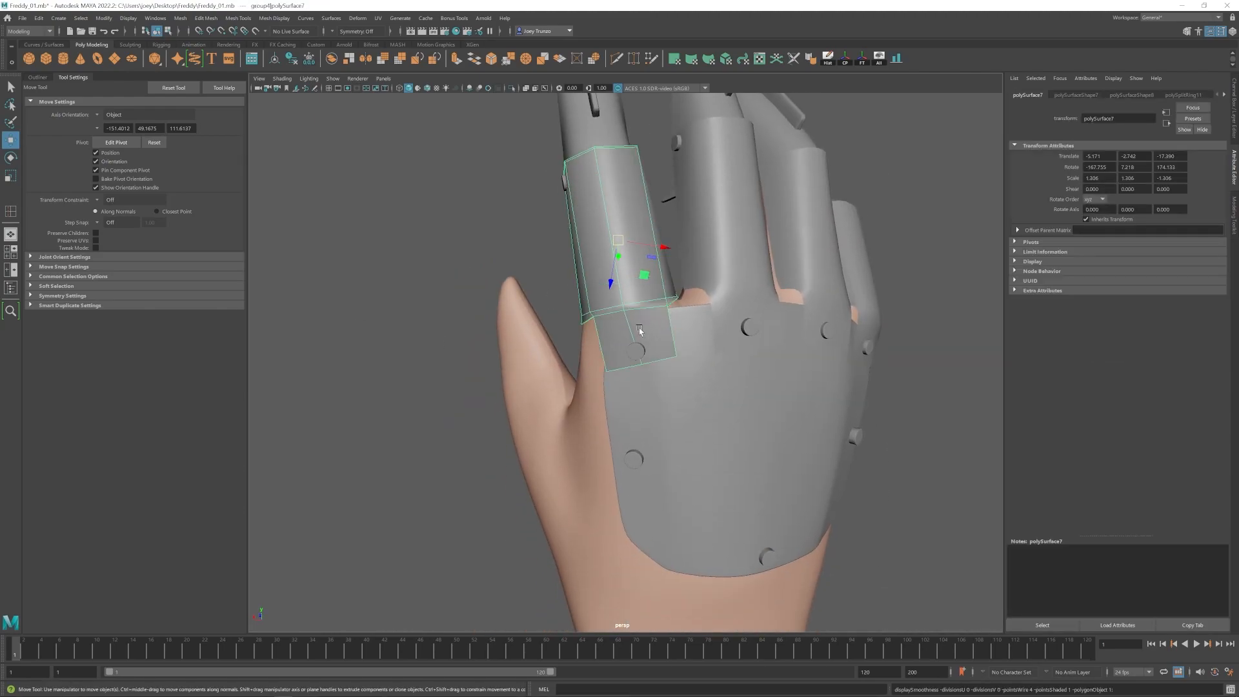
right_click_drag(644, 328, 603, 405, "shift")
Turn the transform constraint off and move a vertex on the lower rim of the index fingertip sleeve.
scroll(603, 404, "up", 3)
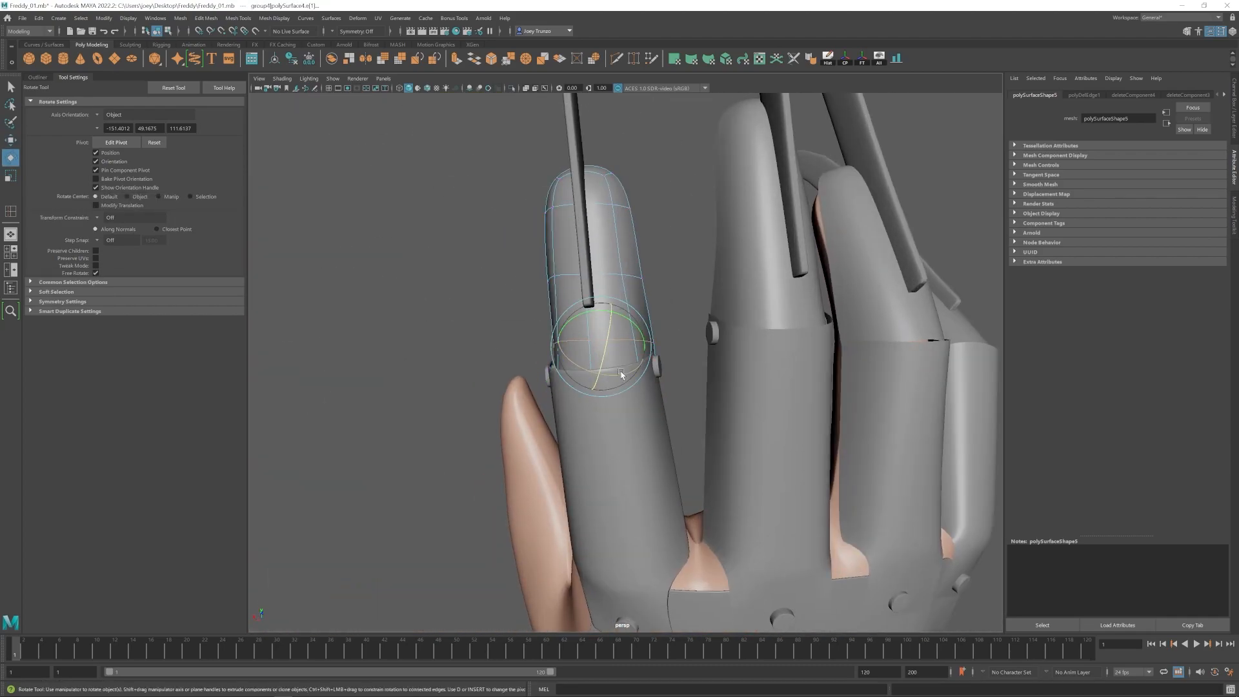
left_click(654, 365)
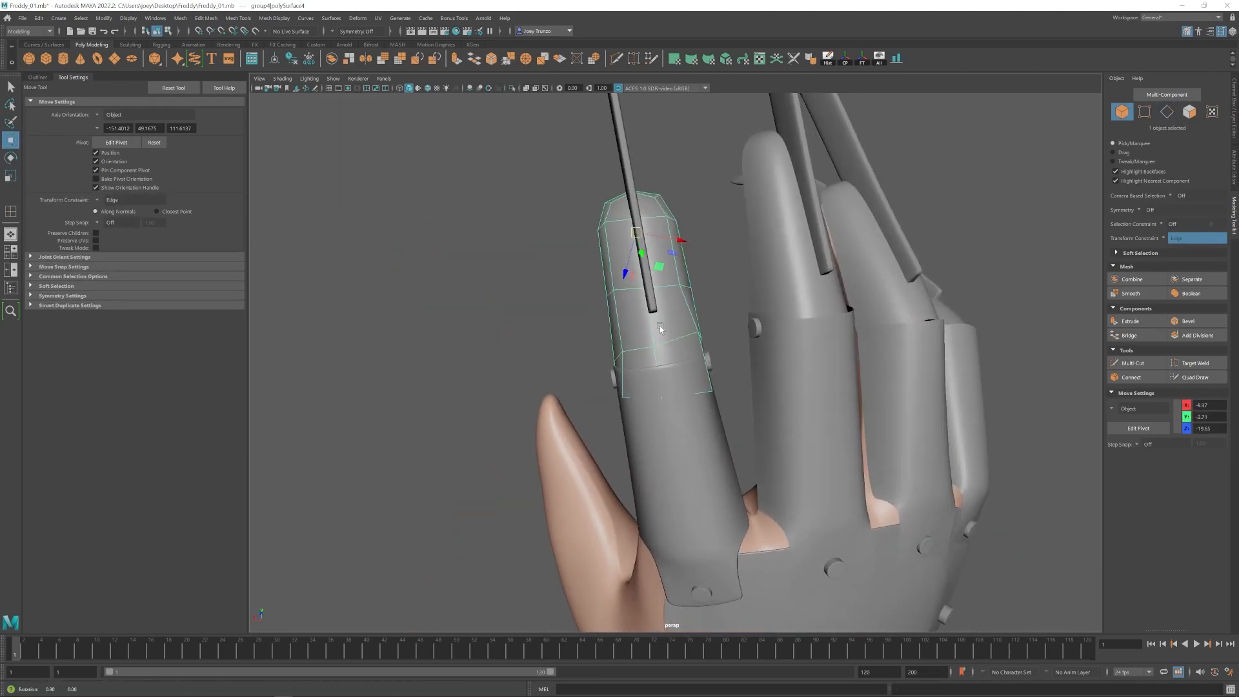
left_click(1175, 245)
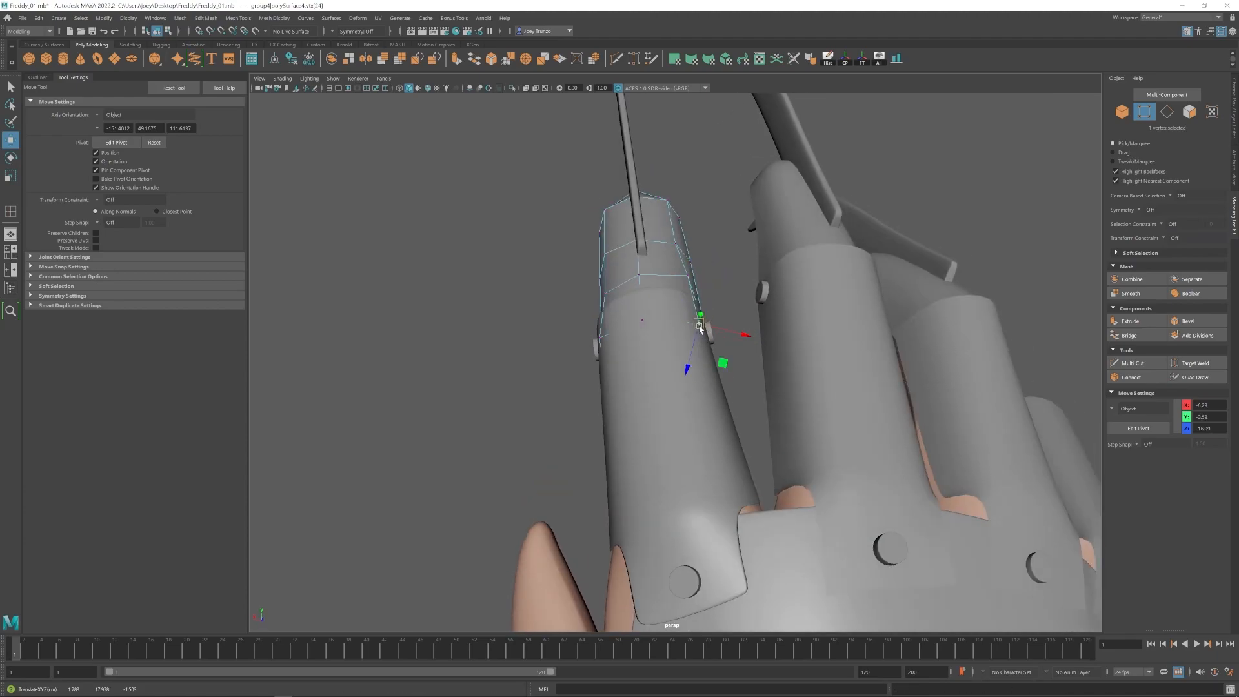
Select the vertices at the end of the ring fingertip sleeve for adjustment.
left_click_drag(700, 328, 556, 371, "alt")
scroll(729, 403, "down", 3)
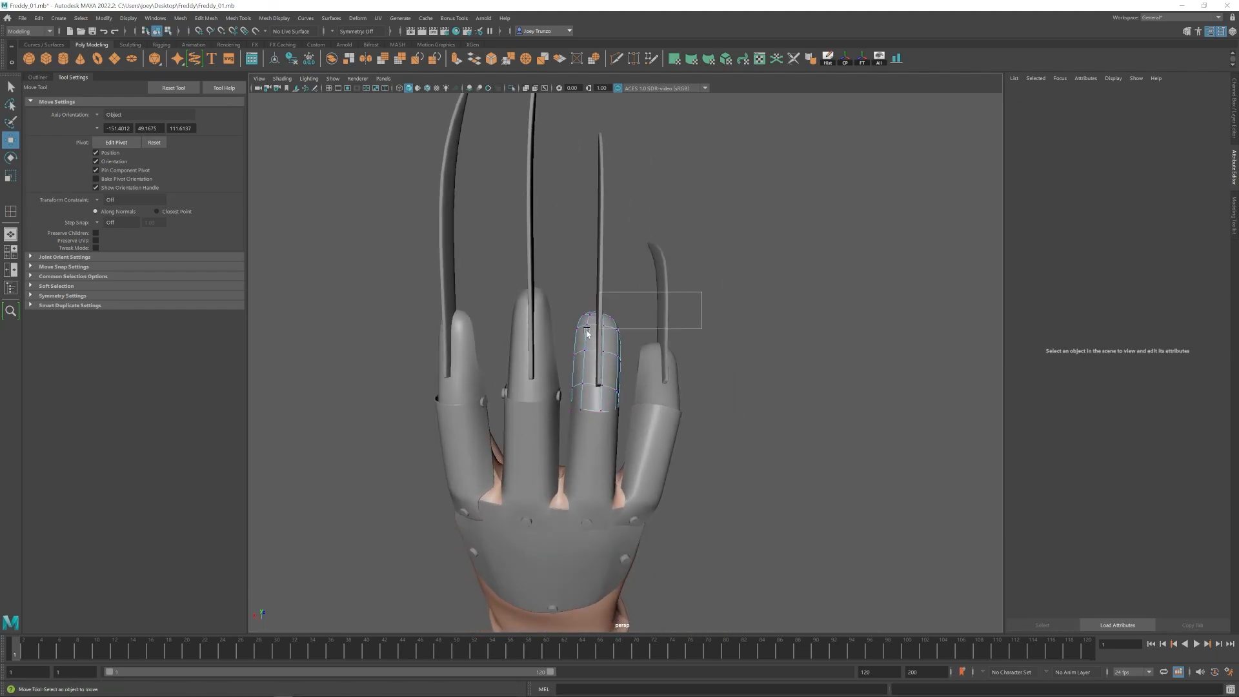
left_click_drag(568, 303, 622, 364)
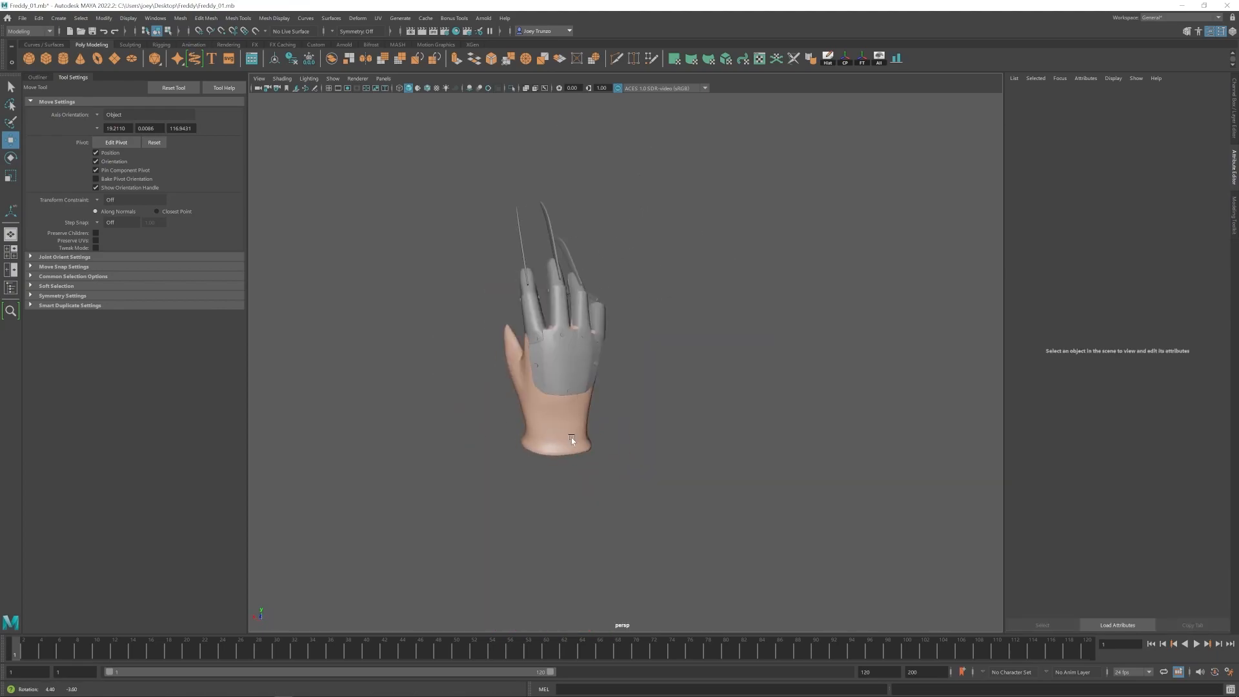
Rotate the middle finger's blade to line up with its fingertip sleeve.
middle_click_drag(571, 436, 602, 448, "alt")
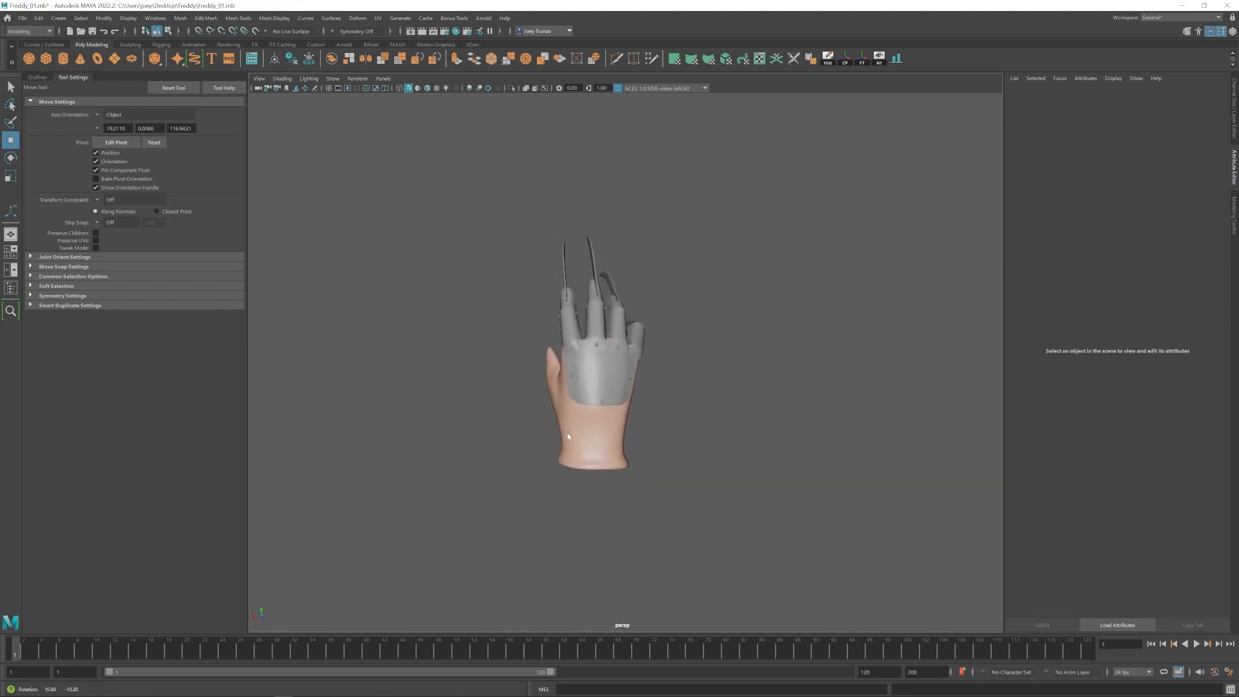
right_click_drag(570, 430, 655, 461, "alt")
left_click_drag(655, 460, 614, 444, "alt")
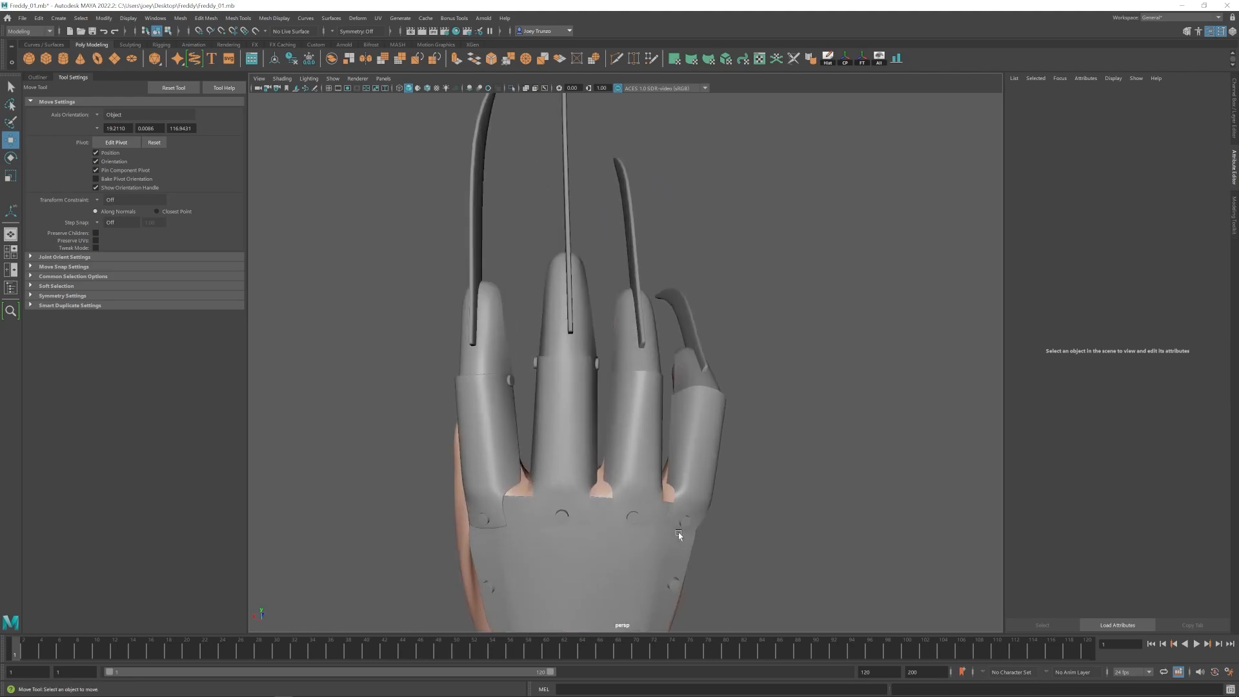
left_click(598, 355)
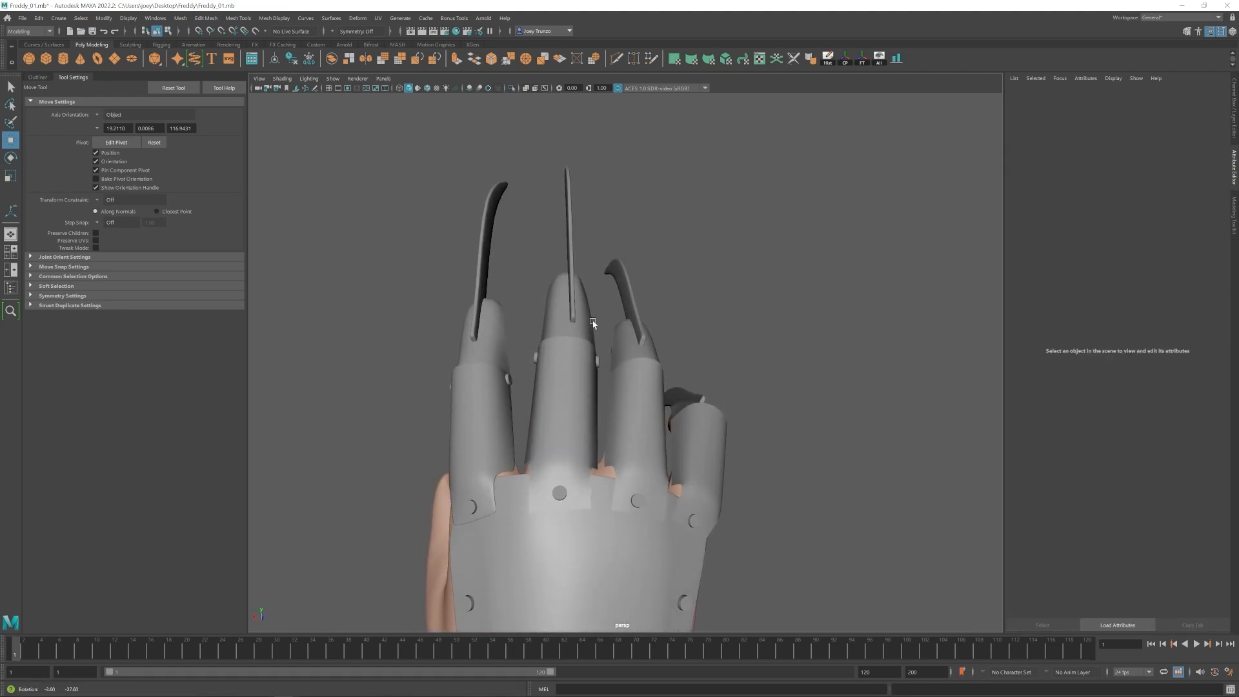
left_click(565, 169)
key("e")
left_click_drag(542, 202, 567, 269, "alt")
Enter vertex mode on the middle fingertip sleeve and adjust a vertex on its side.
key("w")
right_click_drag(574, 303, 542, 303)
left_click(610, 331)
left_click_drag(623, 284, 631, 254, "alt")
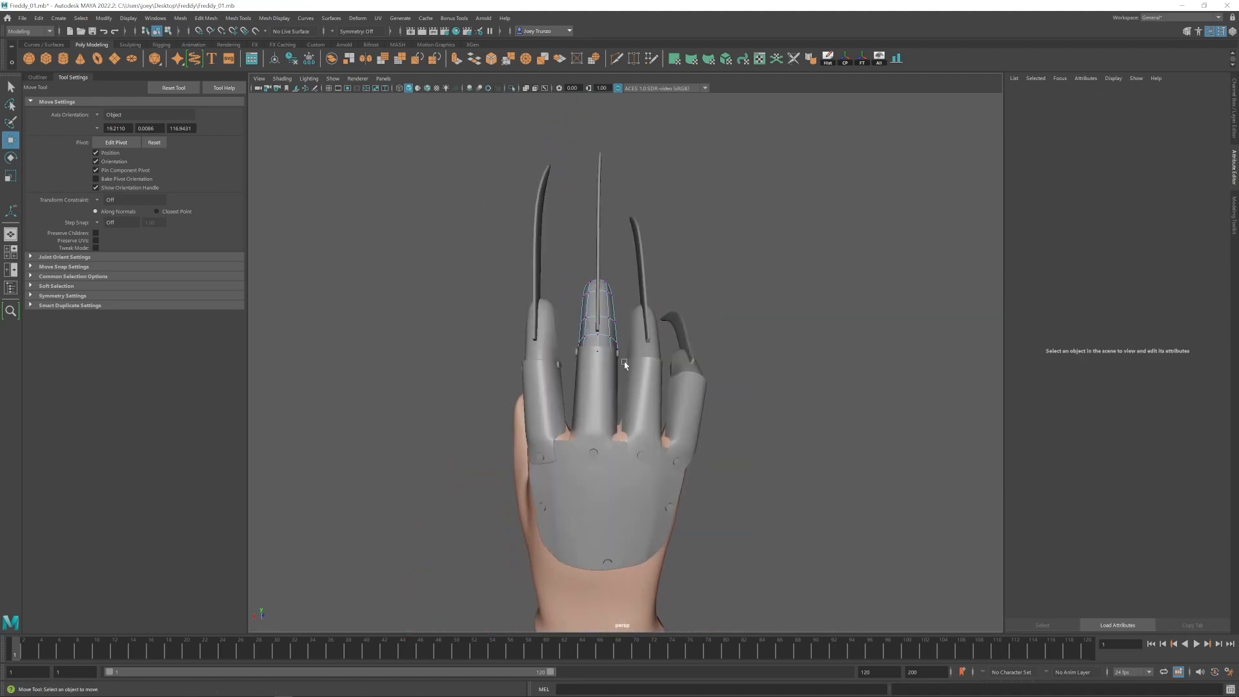
Rotate the ring finger's blade so it follows the direction of the finger.
left_click_drag(624, 362, 648, 344, "alt")
middle_click_drag(648, 345, 641, 335, "alt")
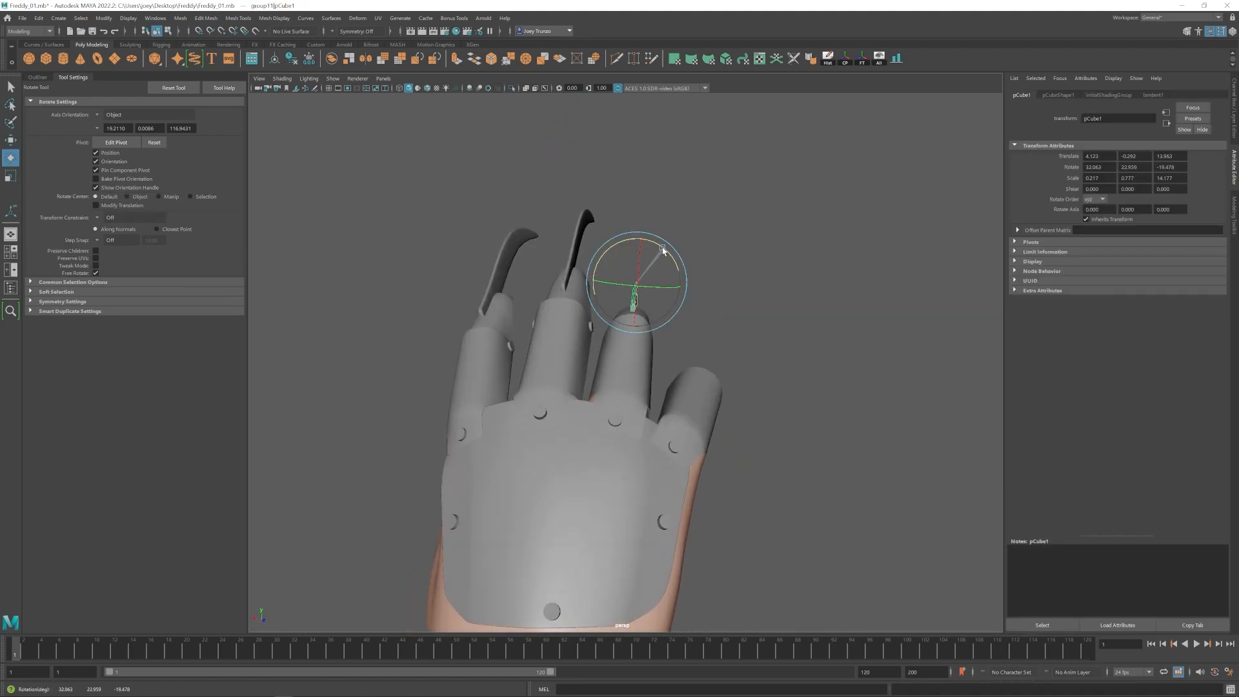
left_click_drag(641, 336, 725, 335, "alt")
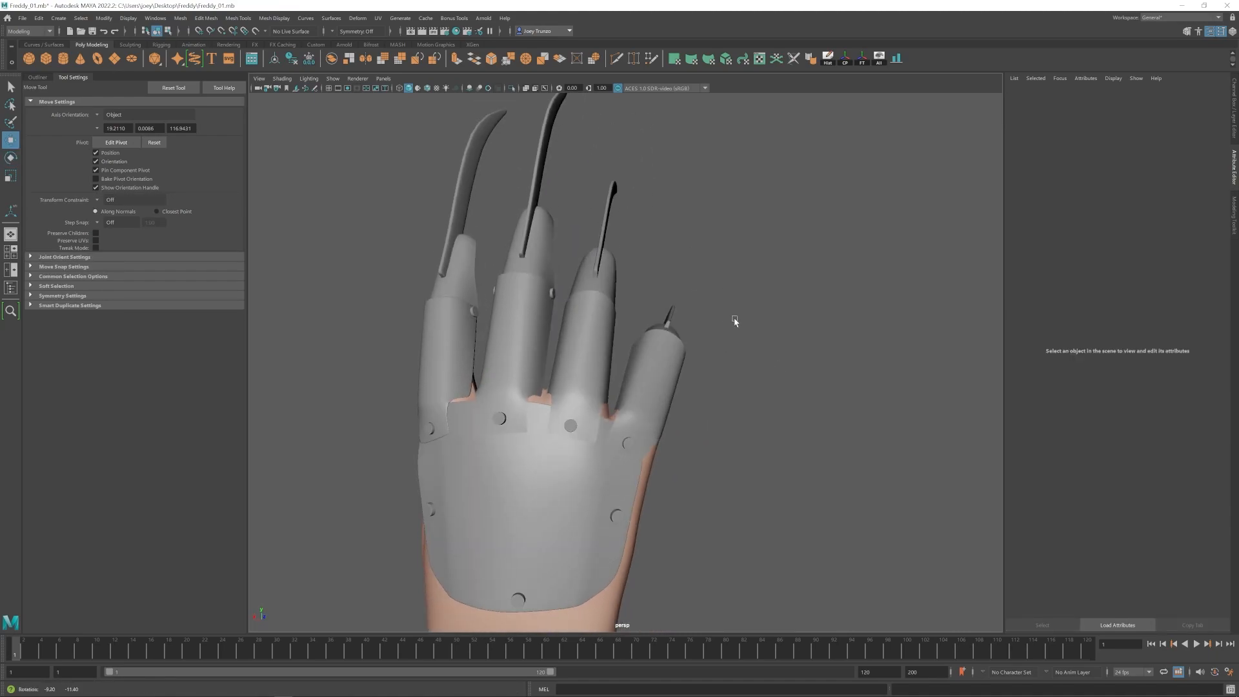
Rotate the little finger's blade to about 34, 22 and -15 degrees to match the finger's direction.
left_click(662, 326)
key("e")
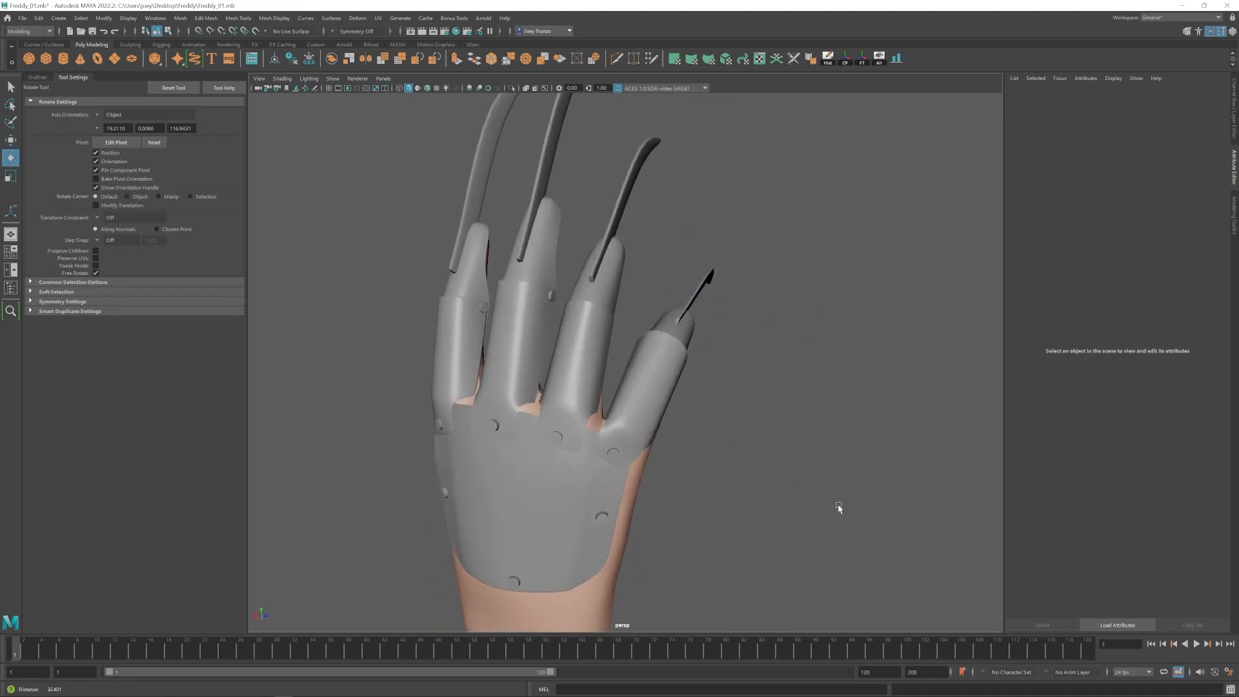
left_click(699, 289)
key("w")
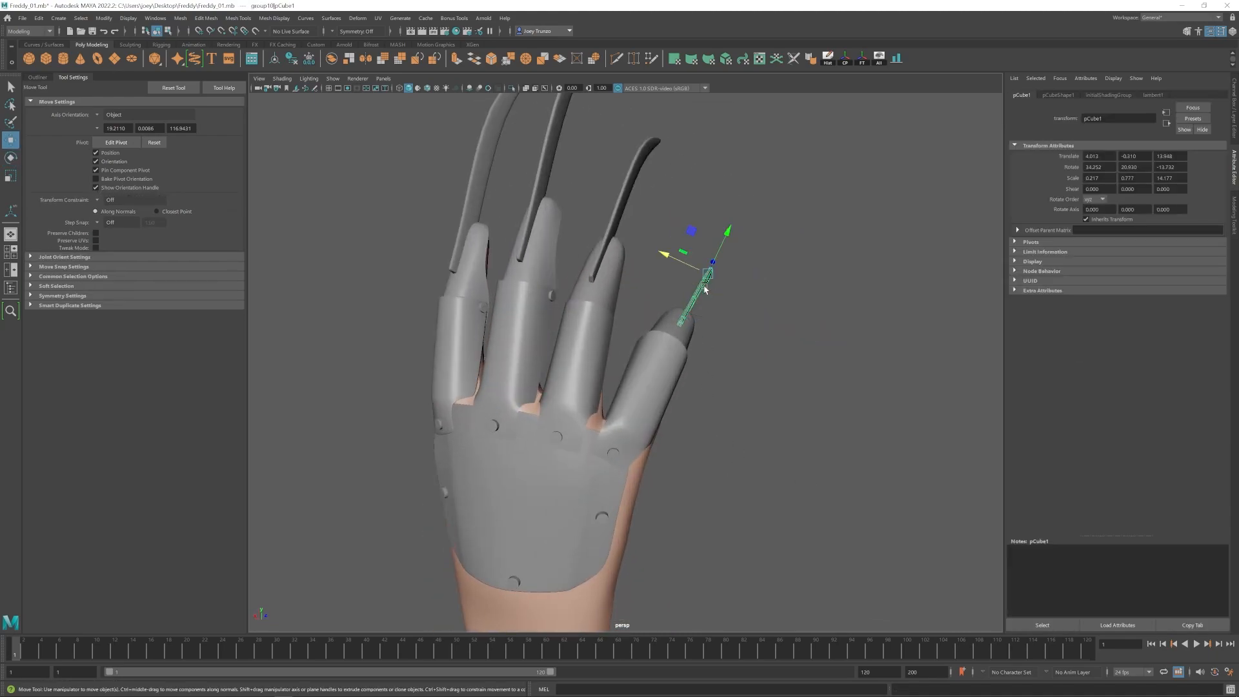
left_click_drag(702, 288, 726, 320, "alt")
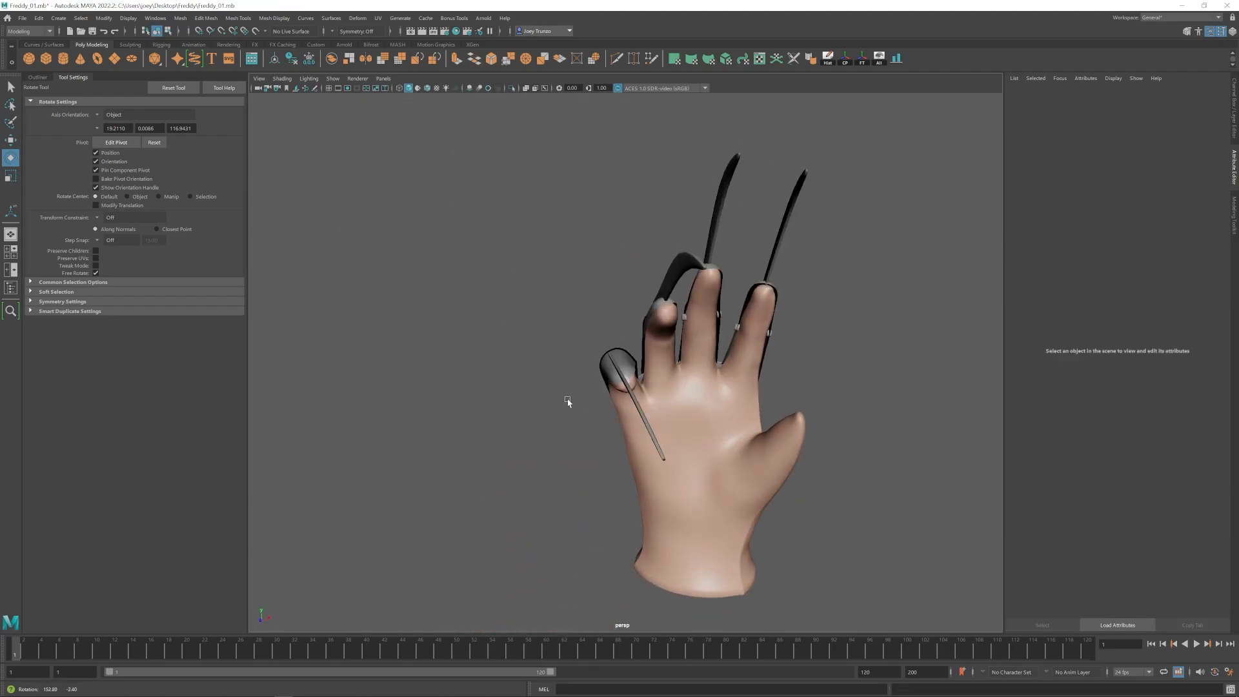
Reselect the little finger's blade and move it sideways to center it on the fingertip.
right_click_drag(567, 401, 606, 391, "alt")
key("ctrl+z")
key("w")
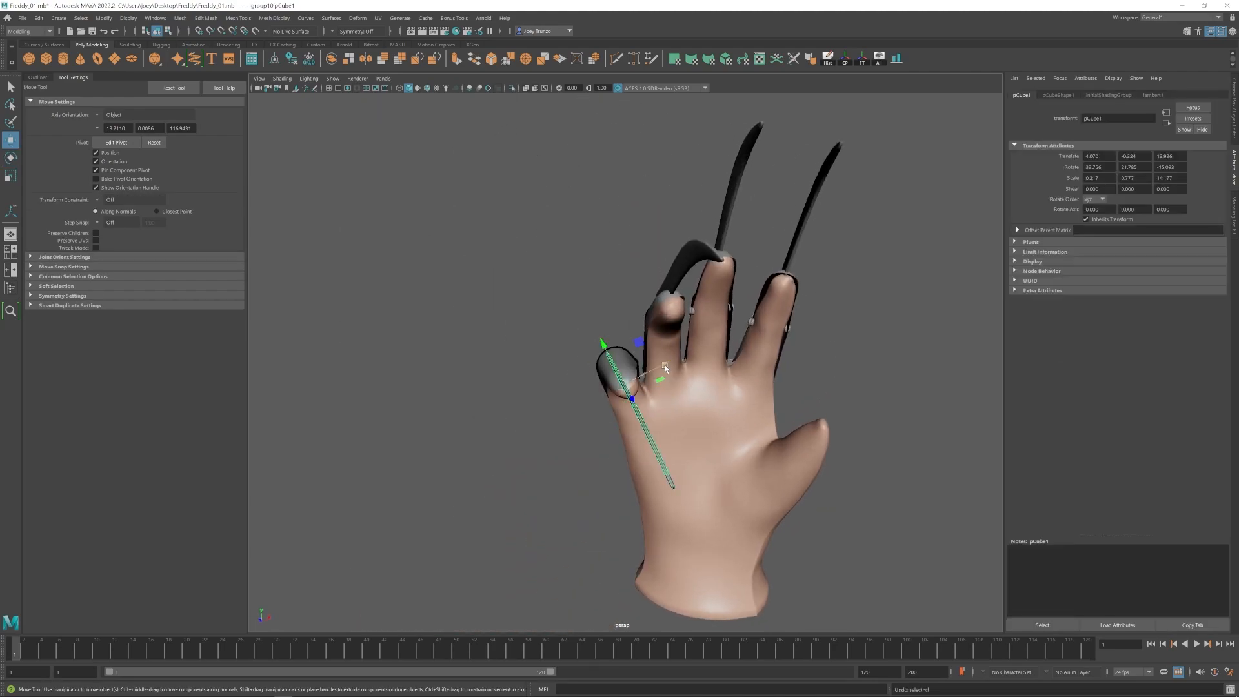
left_click_drag(655, 372, 681, 467, "alt")
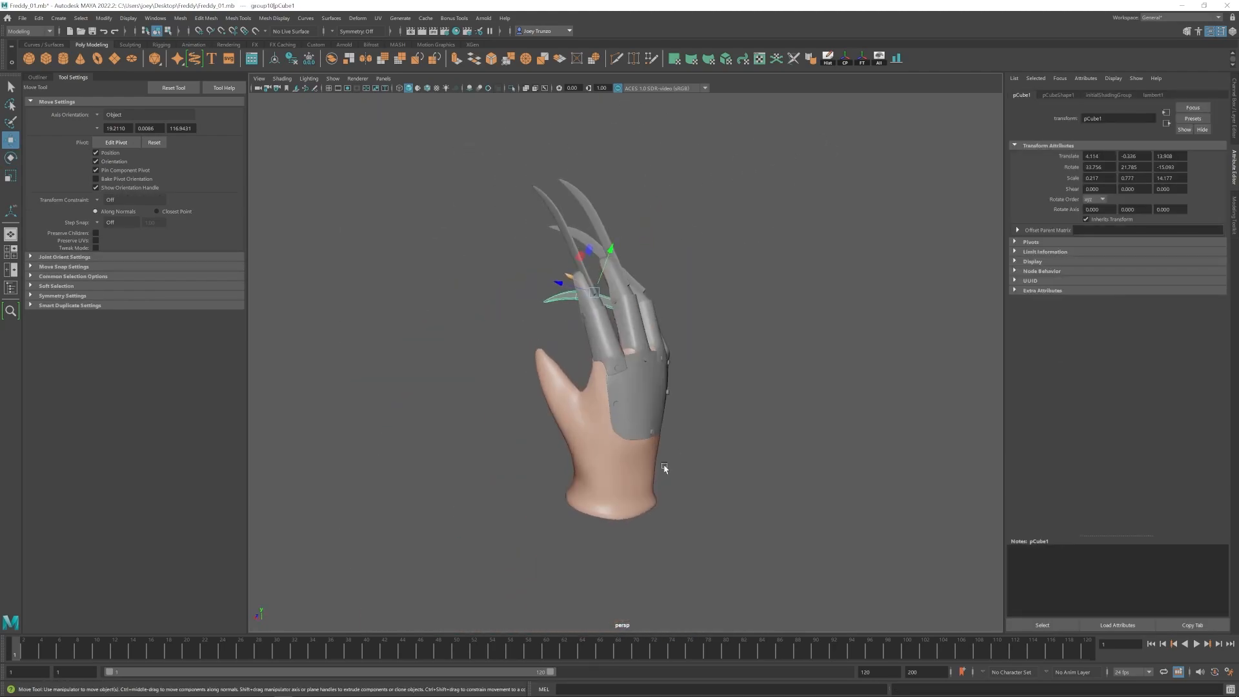
Assign a new Blinn material to the glove surface and set its color to dark brown.
left_click(584, 637)
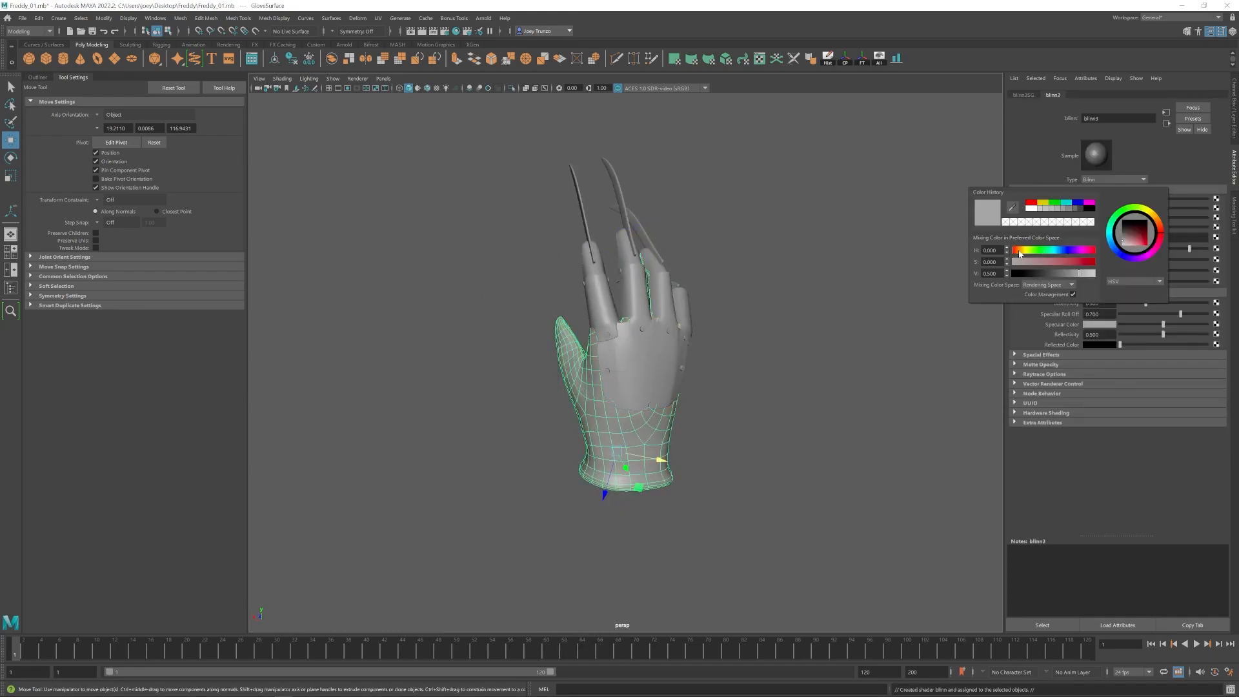
left_click(725, 415)
left_click_drag(724, 415, 740, 413, "alt")
Examine the brown glove's thumb, palm and finger seams up close and from several angles.
scroll(620, 387, "down", 3)
left_click_drag(586, 404, 619, 387, "alt")
scroll(619, 387, "up", 5)
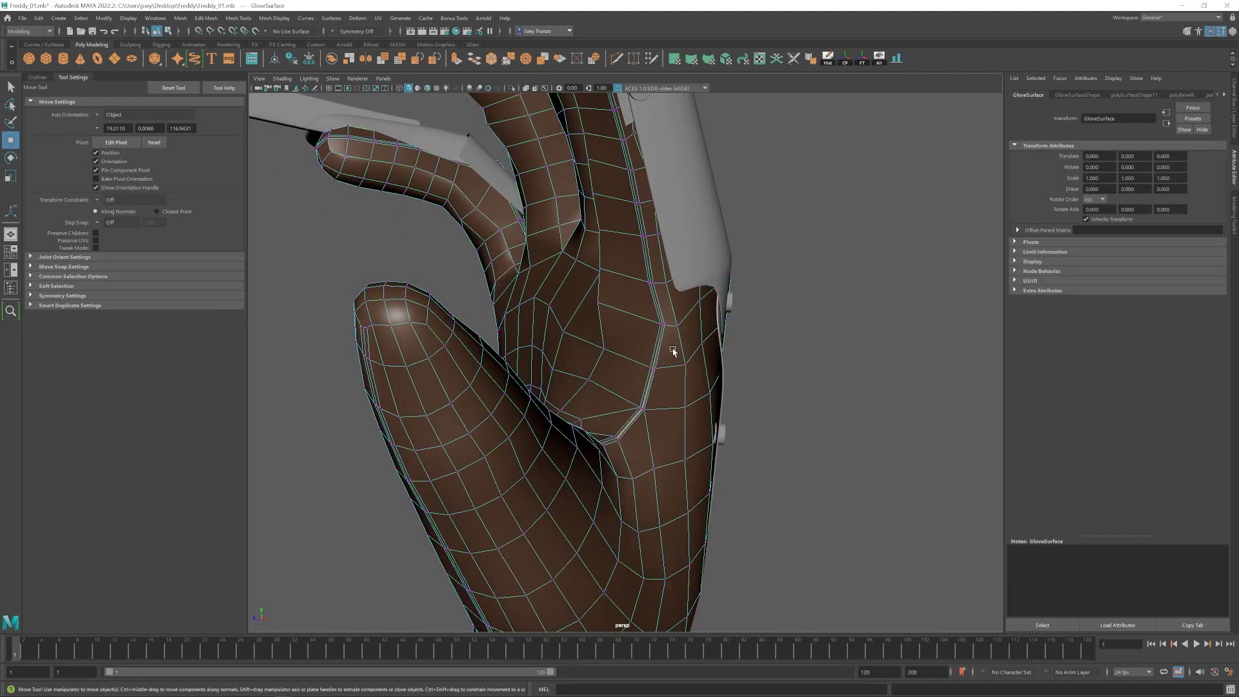
scroll(645, 383, "down", 3)
left_click_drag(646, 383, 686, 354, "alt")
left_click_drag(668, 437, 551, 434, "alt")
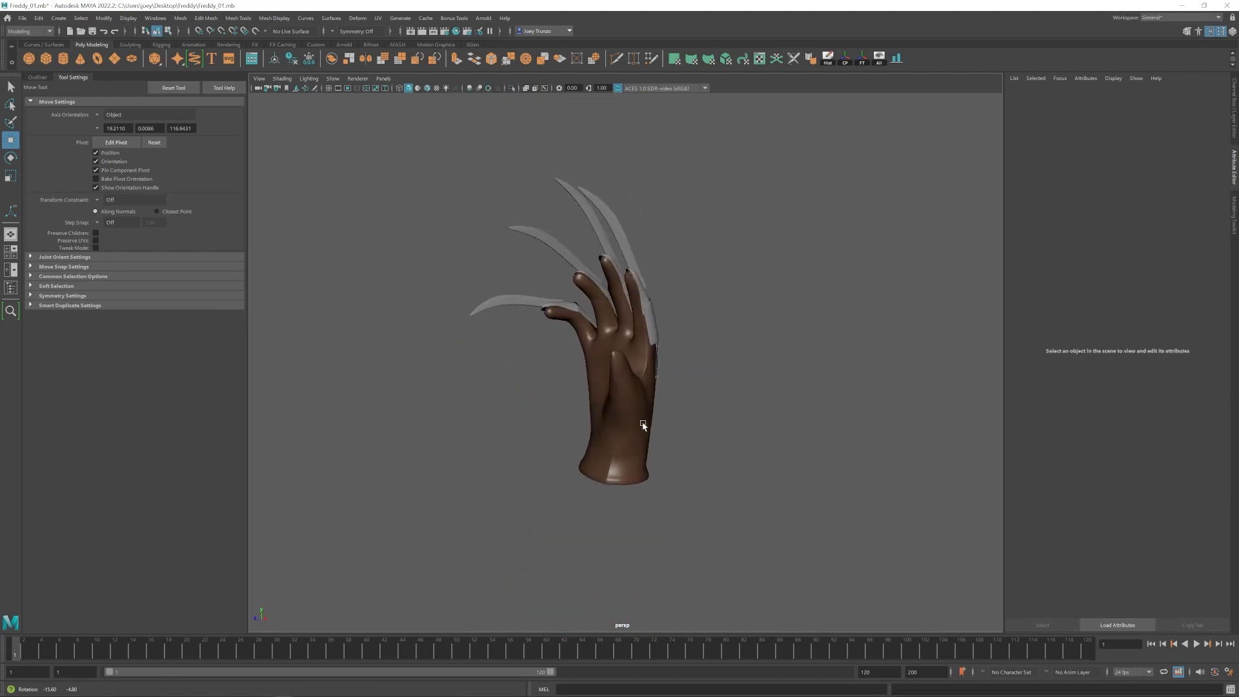
Reposition the vertices at the thumb-side lower corner of the metal hand plate to refine its rounded outline.
right_click_drag(550, 433, 669, 435, "alt")
left_click_drag(669, 435, 636, 431, "alt")
middle_click_drag(635, 431, 633, 437, "alt")
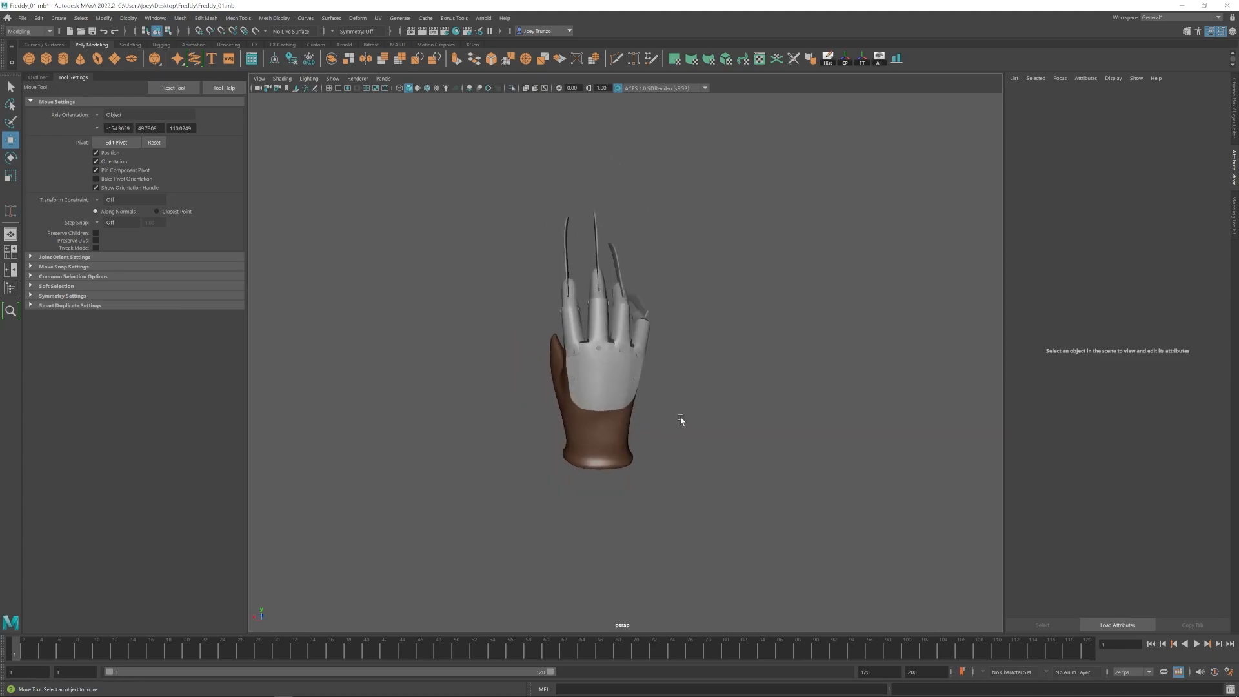
left_click_drag(683, 422, 672, 448, "alt")
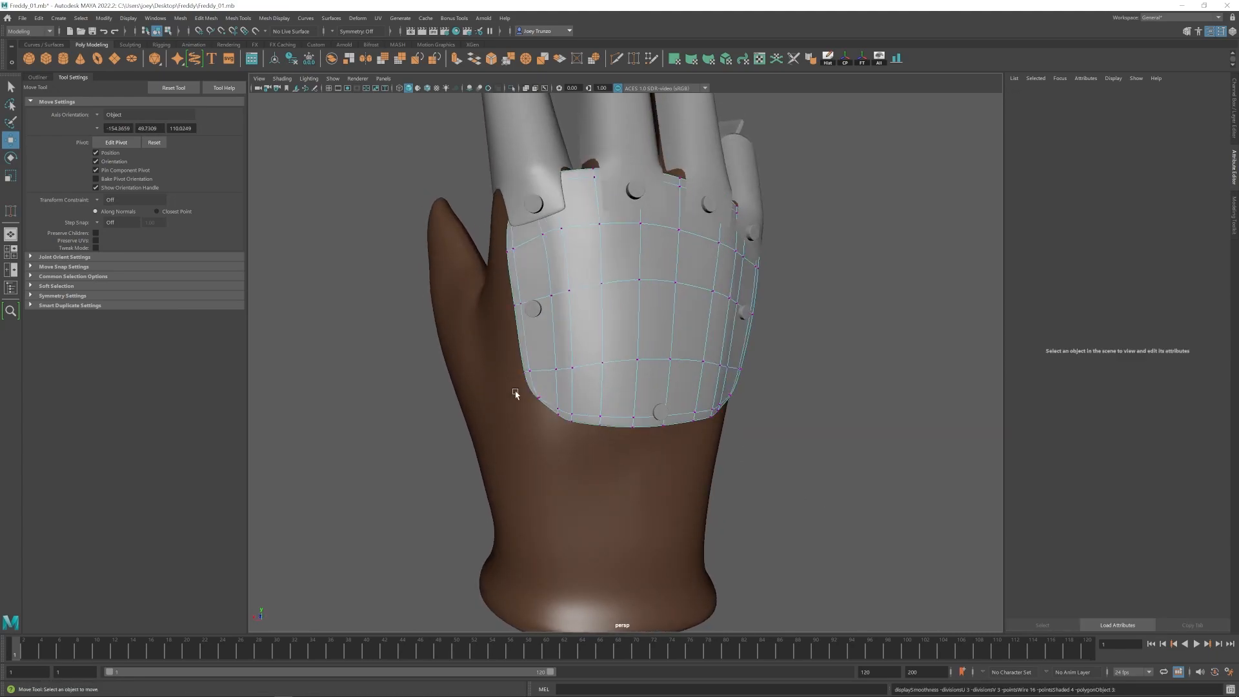
scroll(533, 437, "up", 3)
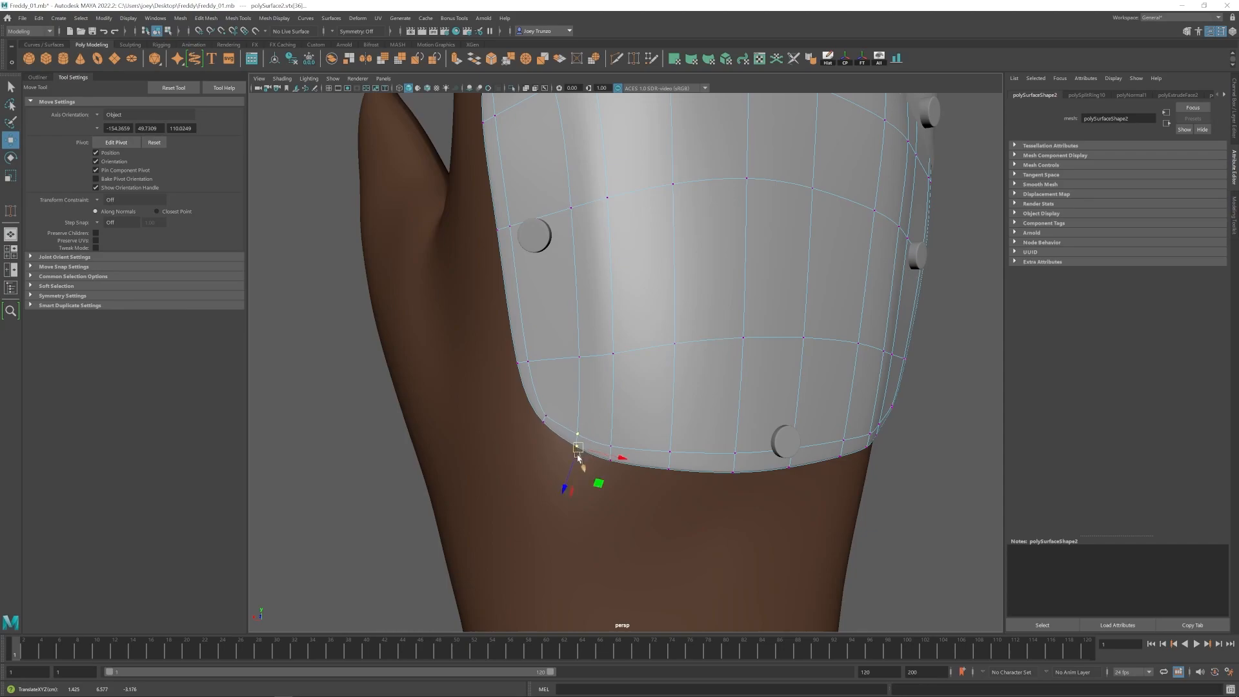
left_click_drag(518, 368, 641, 423, "alt")
scroll(641, 423, "down", 5)
scroll(641, 423, "up", 5)
left_click_drag(694, 355, 716, 371)
left_click_drag(716, 371, 683, 352, "alt")
left_click_drag(724, 404, 584, 422, "alt")
scroll(708, 273, "down", 5)
Select a band of vertices across the hand plate and shift it sideways over the back of the glove.
left_click_drag(492, 309, 858, 389)
scroll(502, 300, "up", 2)
left_click_drag(685, 368, 723, 368)
left_click_drag(793, 385, 748, 390, "alt")
left_click(818, 399)
Adjust further vertices near the hand plate's border so it follows the glove surface.
right_click_drag(818, 399, 636, 413, "alt")
mouse_move(671, 413)
left_mouse_down("alt")
mouse_move(613, 423)
mouse_move(536, 413)
mouse_move(604, 427)
mouse_move(652, 404)
left_mouse_up("alt")
left_click(629, 387)
left_click_drag(536, 356, 510, 365, "alt")
left_click_drag(545, 399, 694, 455)
left_click(801, 484)
right_click_drag(802, 484, 845, 484, "alt")
left_click(623, 443)
left_click(729, 465)
right_click_drag(729, 465, 580, 445, "alt")
Select small groups of vertices on the metal cover and scale them to fit the glove more evenly.
left_click_drag(503, 431, 669, 439, "alt")
right_click_drag(609, 401, 684, 387, "alt")
left_click_drag(603, 258, 668, 300)
key("r")
mouse_move(706, 359)
left_mouse_down("alt")
mouse_move(636, 365)
mouse_move(707, 368)
left_mouse_up("alt")
left_click(657, 329)
left_click_drag(623, 294, 681, 323)
key("r")
key("w")
left_click(749, 361)
right_click_drag(749, 361, 581, 407, "alt")
left_click_drag(496, 413, 544, 421, "alt")
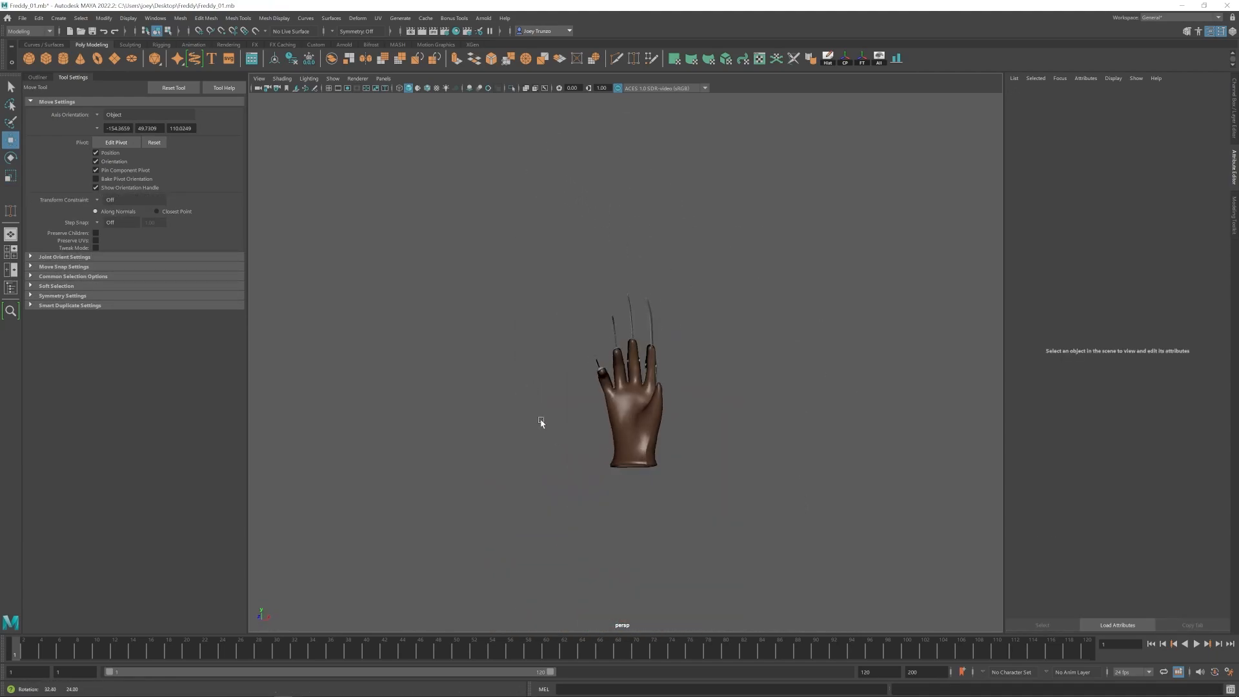
Adjust the vertices of the ring fingertip's metal cover to improve its fit around the finger.
left_click_drag(720, 447, 581, 452, "alt")
right_click_drag(580, 451, 888, 525, "alt")
left_click(636, 329)
right_click_drag(636, 329, 593, 330)
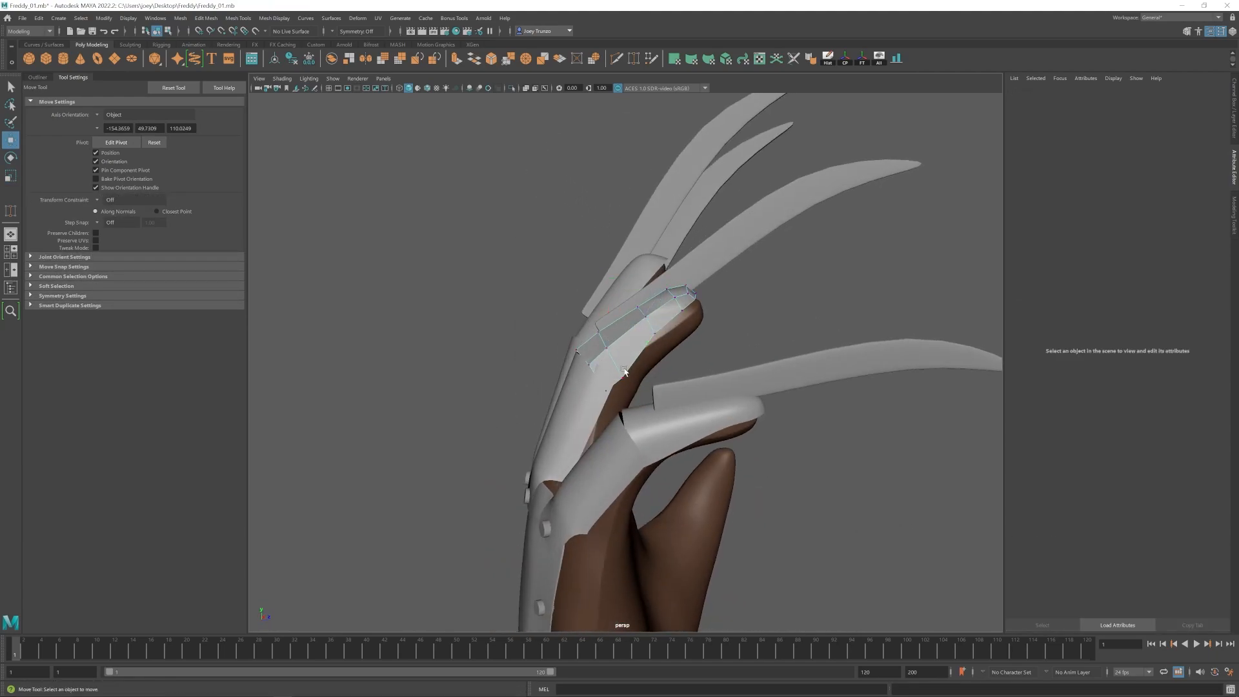
left_click(580, 403)
left_click(675, 335)
left_click_drag(675, 335, 820, 355, "alt")
right_click_drag(636, 304, 658, 271)
key("r")
left_click_drag(658, 271, 636, 339, "alt")
key("w")
right_click_drag(635, 339, 652, 319)
Move the corner vertices at the upper end of the ring finger's sleeve toward the fingertip cover.
left_click(632, 410)
right_click_drag(625, 405, 590, 405)
left_click(608, 365)
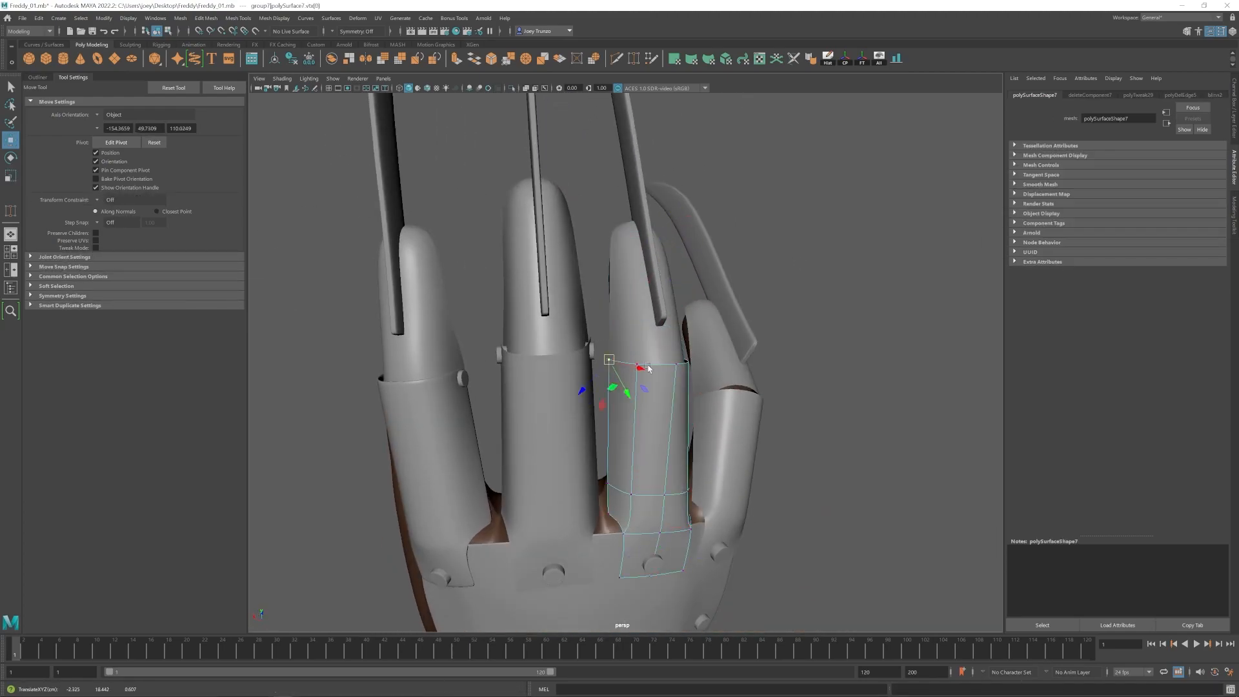
left_click(632, 378)
left_click_drag(635, 355, 639, 419, "alt")
left_click(672, 423)
Edit the ring finger's cover vertices again, refining the overlap at the finger joint.
left_click_drag(680, 474, 600, 478, "alt")
right_click_drag(600, 387, 697, 400, "alt")
right_click_drag(723, 223, 745, 194)
left_click(658, 308)
right_click_drag(658, 309, 623, 309)
left_click(652, 288)
left_click_drag(646, 387, 679, 333, "alt")
left_click(793, 413)
left_click_drag(793, 413, 684, 387, "alt")
right_click_drag(684, 388, 742, 413, "alt")
left_click(742, 452)
key("ctrl+z")
key("ctrl+z")
key("ctrl+z")
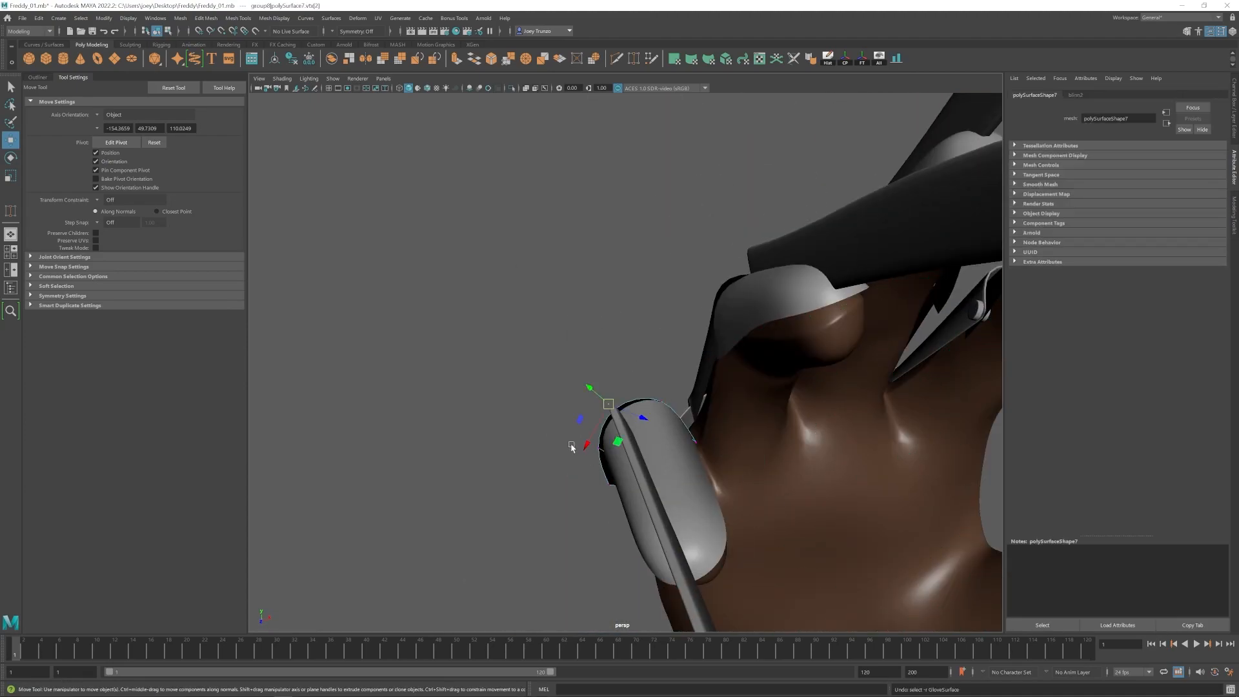
Reposition the ring finger sleeve's corner vertices so its open edge wraps around the finger.
left_click_drag(614, 455, 645, 446, "alt")
left_click(669, 392)
left_click(548, 323)
left_click_drag(581, 387, 725, 412, "alt")
right_click_drag(725, 413, 807, 413, "alt")
left_click(629, 329)
left_click_drag(686, 351, 516, 374, "alt")
right_click_drag(618, 379, 651, 381)
left_click(633, 298)
left_click_drag(671, 323, 544, 321, "alt")
left_click(452, 258)
Move the lower corner vertex of the little finger's sleeve, beside the rivet on the hand plate.
right_click_drag(645, 362, 581, 374, "alt")
left_click_drag(709, 368, 630, 429, "alt")
right_click_drag(630, 428, 722, 428, "alt")
left_click(611, 351)
right_click_drag(580, 351, 532, 350)
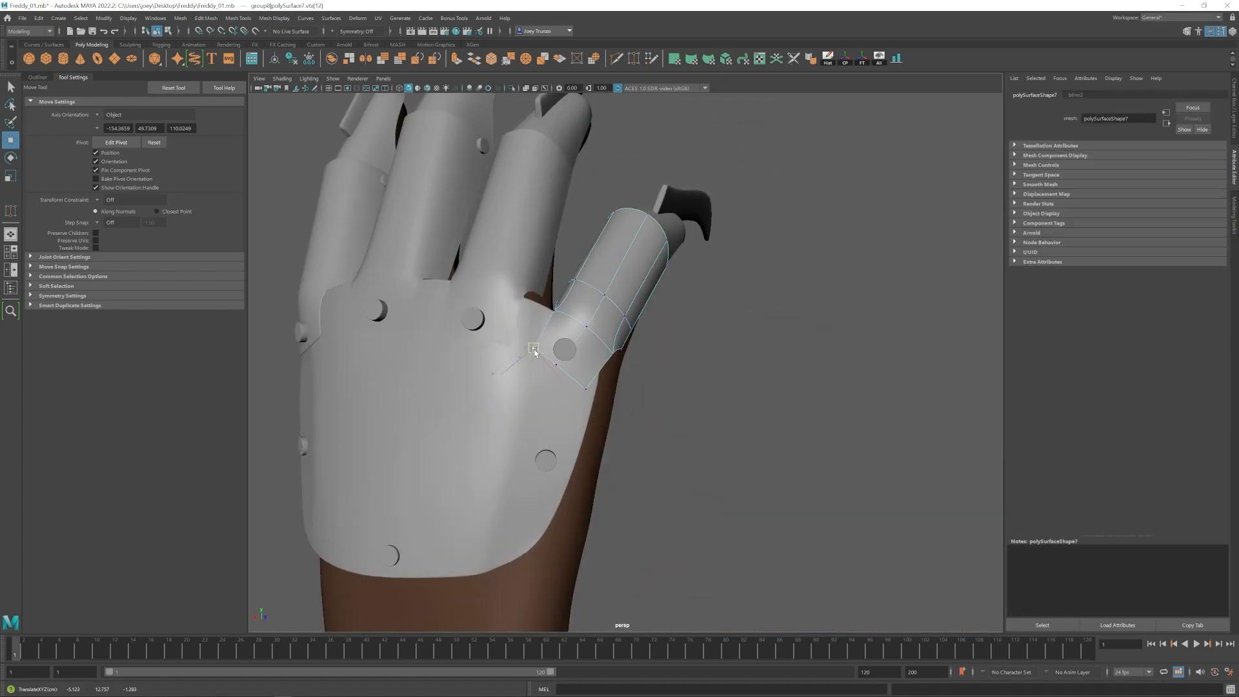
left_click_drag(532, 350, 619, 368, "alt")
right_click_drag(620, 368, 684, 374, "alt")
left_click(631, 366)
left_click_drag(673, 388, 633, 388, "alt")
Turn off smooth preview for the little finger's sleeve and fine-tune its vertex positions.
left_click_drag(546, 337, 652, 445, "alt")
left_click(650, 381)
left_click(654, 358)
key("1")
left_click(575, 484)
right_click_drag(653, 445, 600, 444)
left_click_drag(575, 403, 658, 395)
left_click_drag(560, 363, 559, 356)
mouse_move(560, 355)
left_mouse_down("alt")
mouse_move(591, 356)
mouse_move(556, 359)
left_mouse_up("alt")
left_click(551, 355)
left_click(556, 362)
right_click_drag(556, 361, 575, 450, "alt")
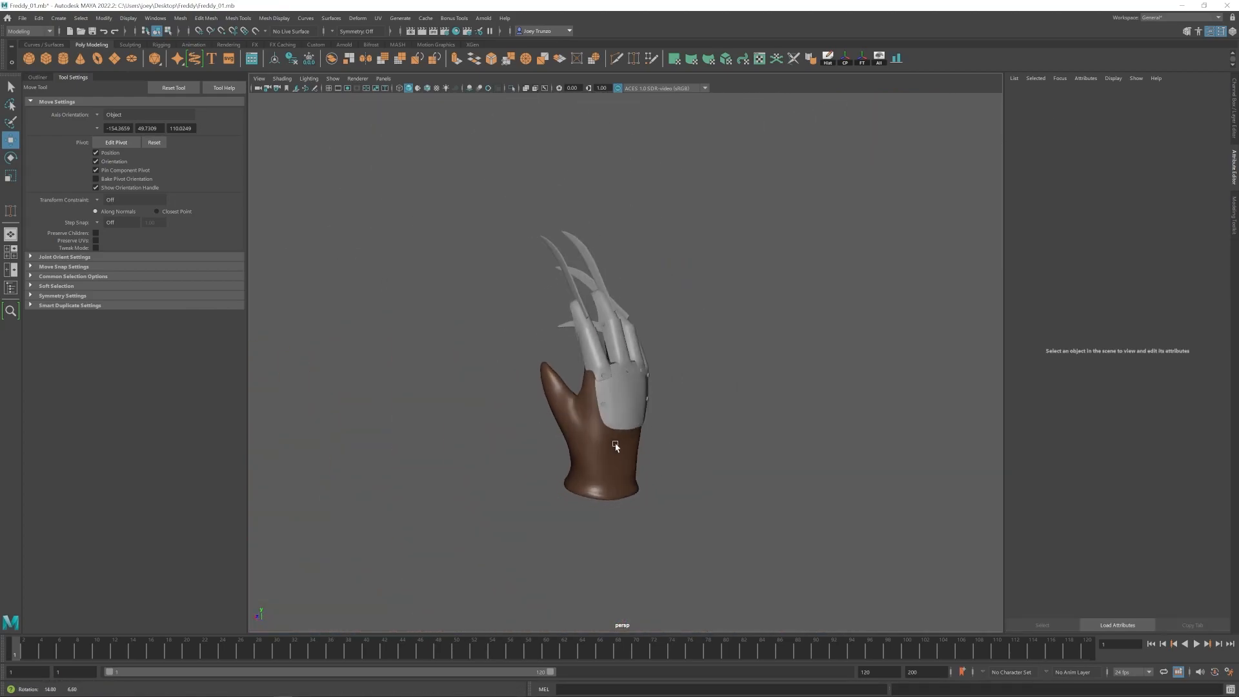
Move the index finger sleeve's corner vertices beside the rivet facing the middle finger to fit the joint.
left_click_drag(621, 445, 676, 450, "alt")
right_click_drag(658, 437, 631, 437, "alt")
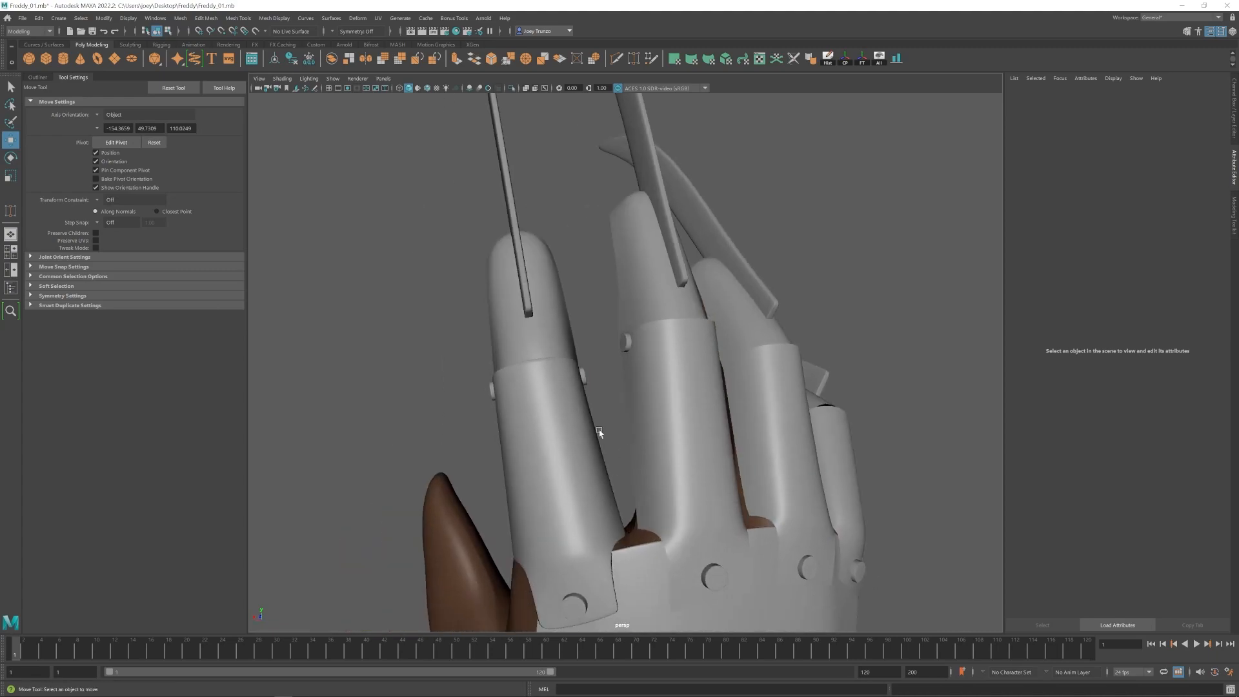
left_click_drag(613, 348, 577, 400)
left_click_drag(578, 400, 558, 405, "alt")
left_click_drag(579, 361, 623, 342, "alt")
right_click_drag(623, 342, 744, 381, "alt")
left_click_drag(744, 381, 761, 348, "alt")
left_click_drag(790, 277, 782, 277)
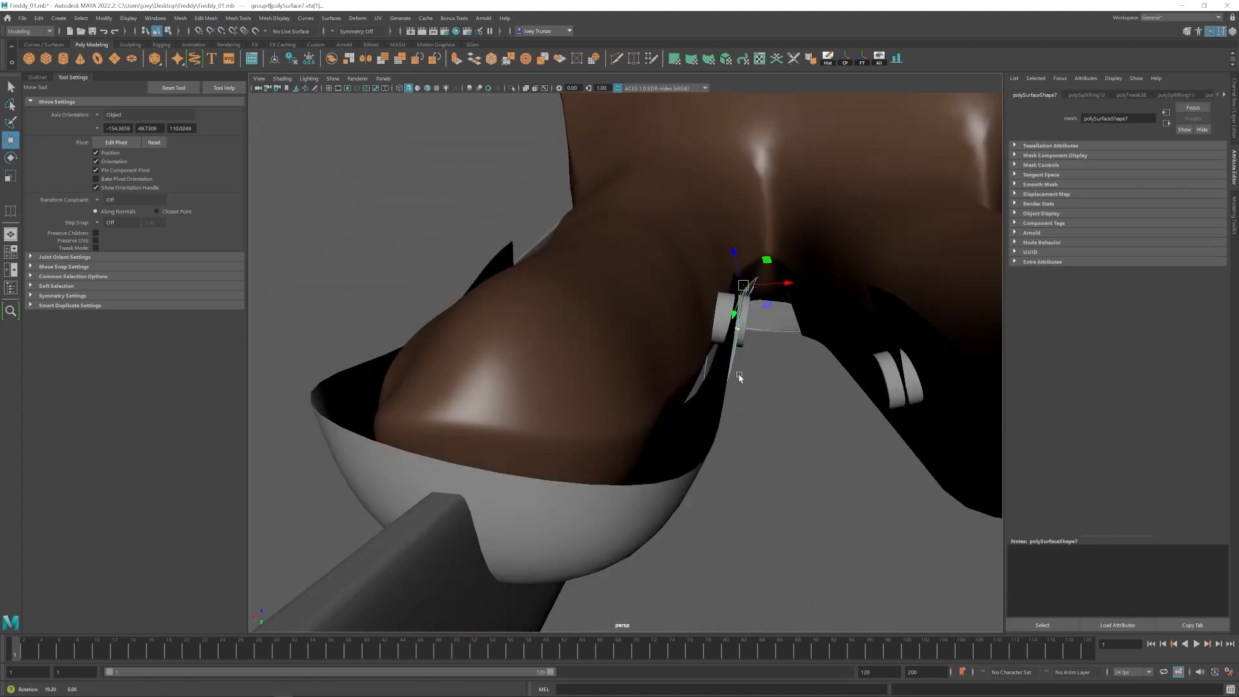
left_click_drag(763, 340, 760, 323, "alt")
left_click_drag(768, 270, 755, 226)
Insert edge loops on the index finger's sleeve beside the joint rivet to hold its edge shape.
left_click(238, 18)
left_click(259, 93)
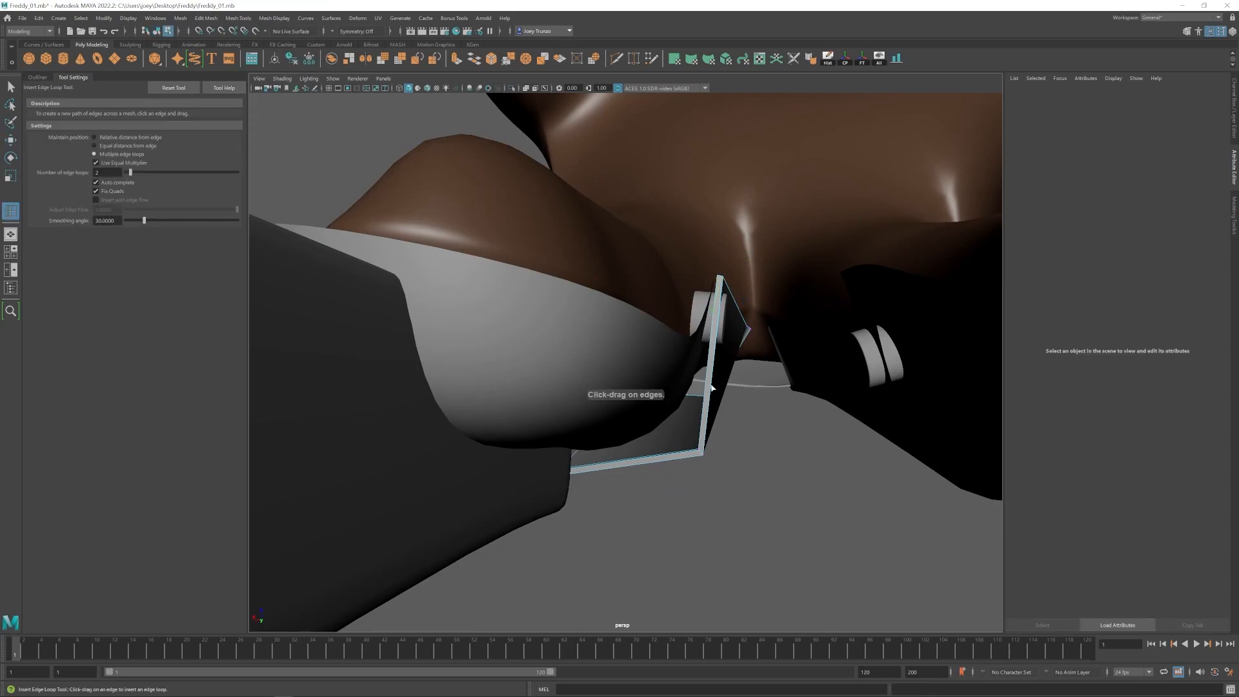
left_click(838, 368)
right_click_drag(839, 368, 733, 399, "alt")
key("w")
left_click(528, 373)
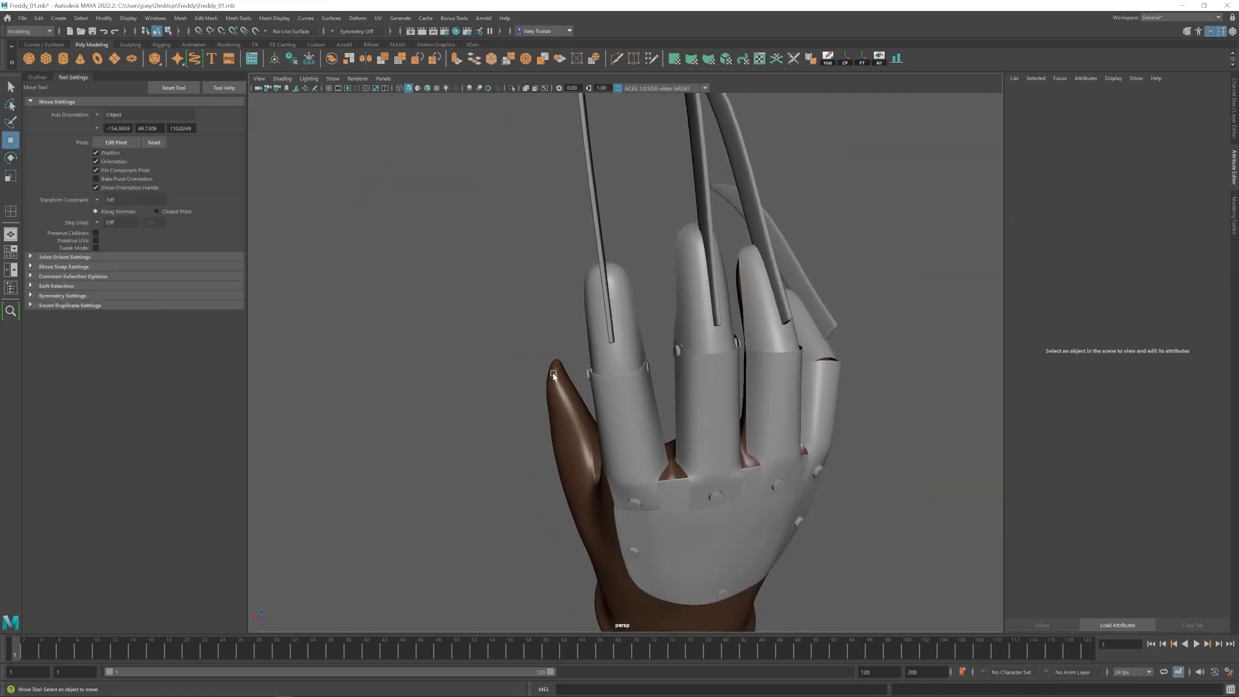
Examine the finger sleeves, joints and blades up close and from several angles.
left_click_drag(528, 373, 645, 388, "alt")
right_click_drag(581, 387, 678, 512, "alt")
left_click(678, 512)
left_click_drag(607, 400, 647, 339, "alt")
right_click_drag(761, 362, 645, 361, "alt")
left_click(715, 382)
left_click_drag(714, 381, 617, 420, "alt")
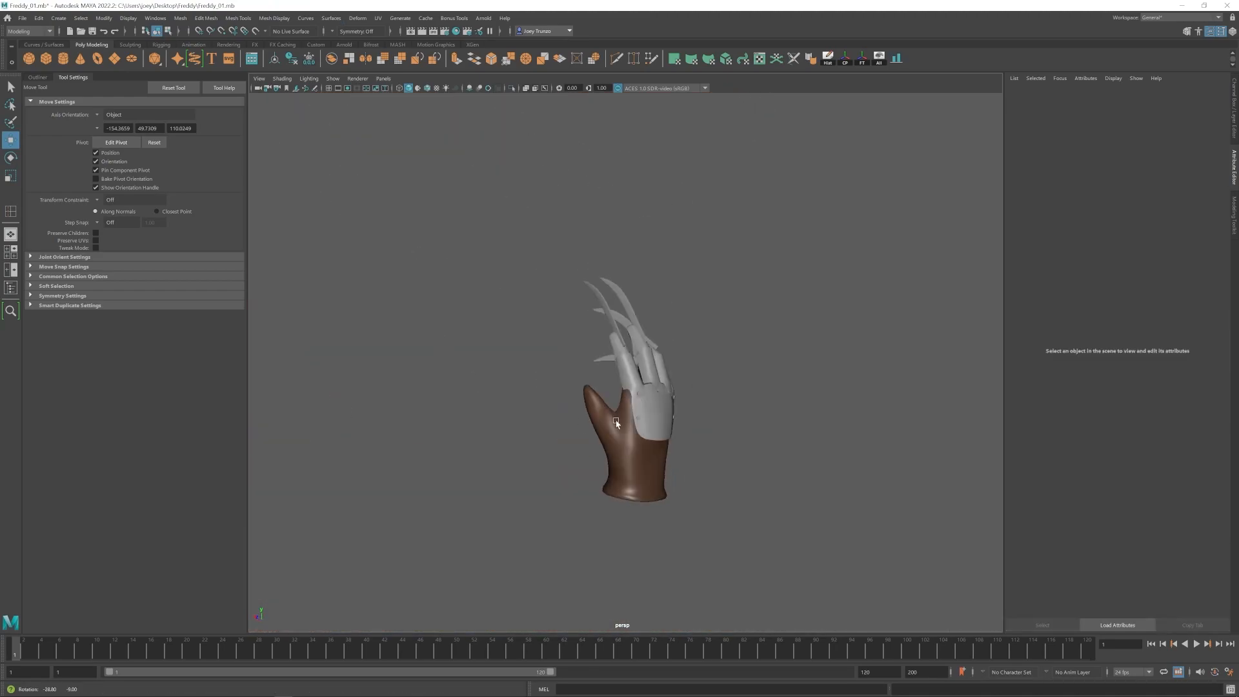
Adjust the vertices of the index finger's metal cover to fit the finger more closely.
left_click_drag(730, 418, 659, 387, "alt")
left_click(616, 250)
right_click_drag(616, 251, 561, 251)
left_click_drag(606, 361, 696, 342, "alt")
left_click_drag(644, 175, 572, 249)
right_click_drag(572, 250, 716, 309, "alt")
left_click_drag(400, 340, 607, 361, "alt")
left_click_drag(620, 374, 631, 567)
right_click_drag(630, 567, 517, 452, "alt")
left_click(516, 452)
left_click_drag(516, 452, 600, 415, "alt")
right_click_drag(600, 414, 696, 387, "alt")
Edit the middle finger sleeve's vertices beside the upper rivet, refining the edge around the joint.
left_click(665, 314)
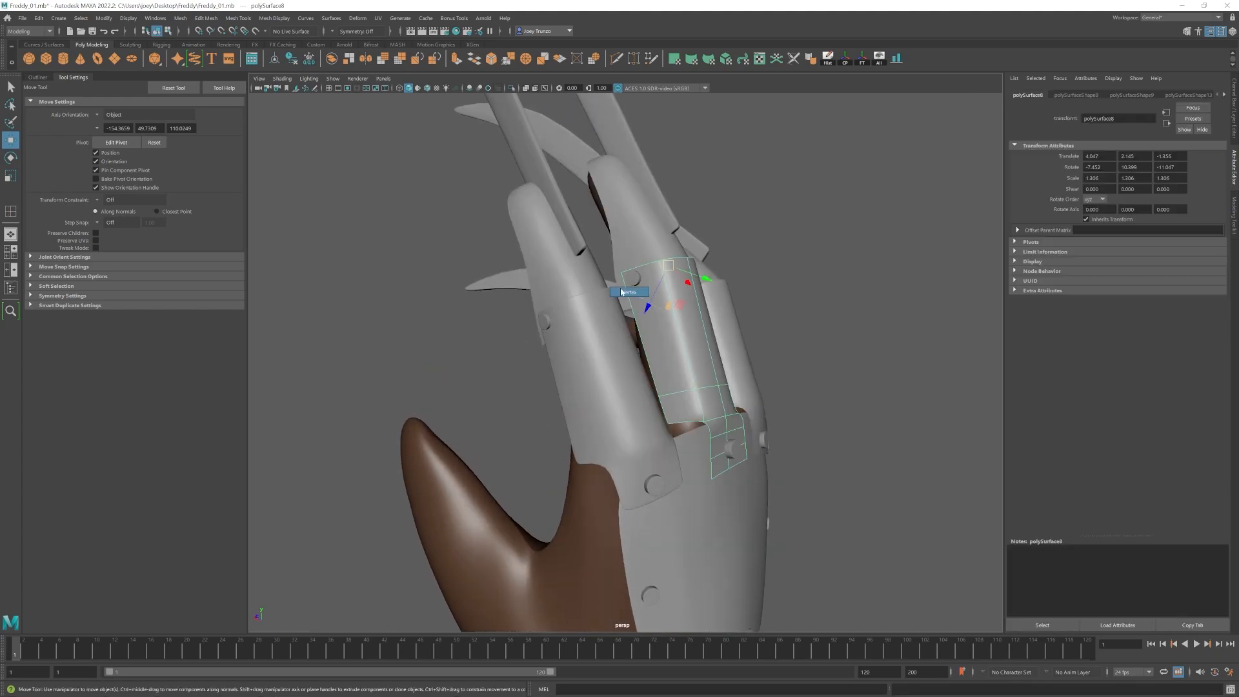
left_click_drag(632, 292, 604, 322, "alt")
left_click_drag(604, 322, 638, 316, "alt")
key("ctrl+z")
left_click_drag(624, 244, 578, 311, "alt")
left_click_drag(617, 385, 613, 328, "alt")
left_click_drag(639, 282, 644, 288)
left_click_drag(644, 288, 605, 338, "alt")
left_click_drag(605, 339, 649, 409)
left_click(619, 233)
Adjust the rear-edge vertices of the index fingertip's cover where it meets the sleeve.
scroll(578, 313, "down", 5)
scroll(645, 394, "up", 4)
left_click(632, 348)
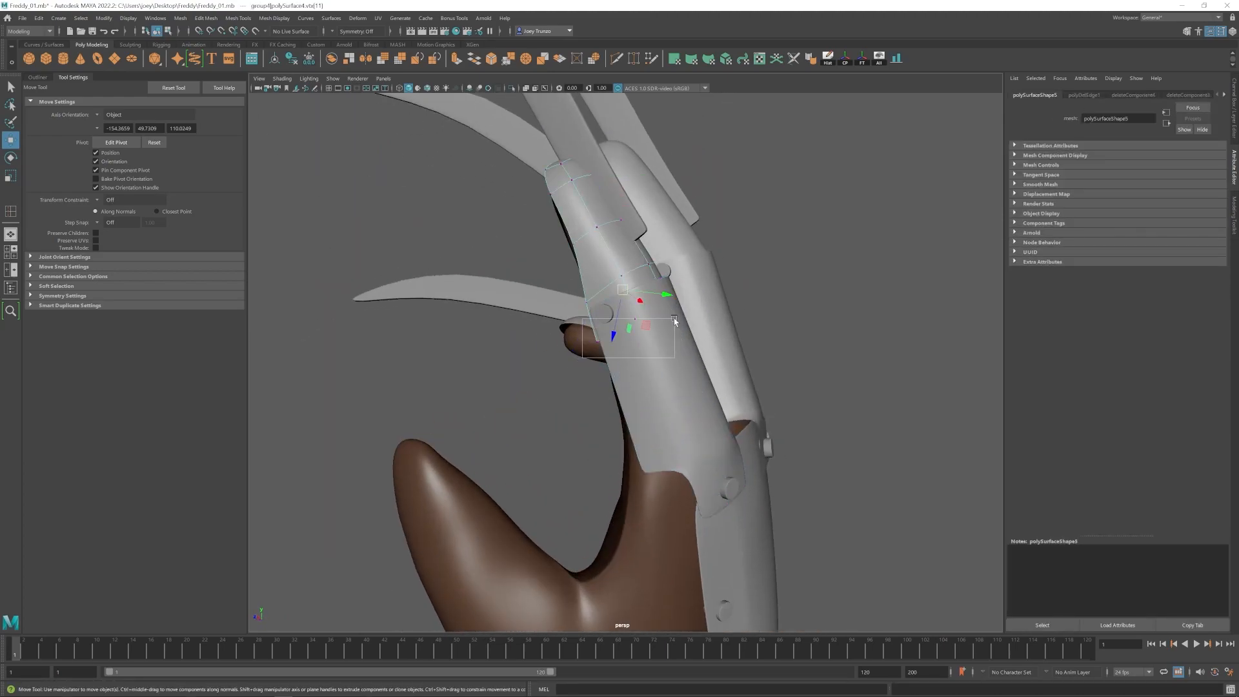
Examine the index finger covers, rivets and hand plate up close and across the whole glove.
left_click_drag(647, 314, 682, 431, "alt")
left_click(634, 225)
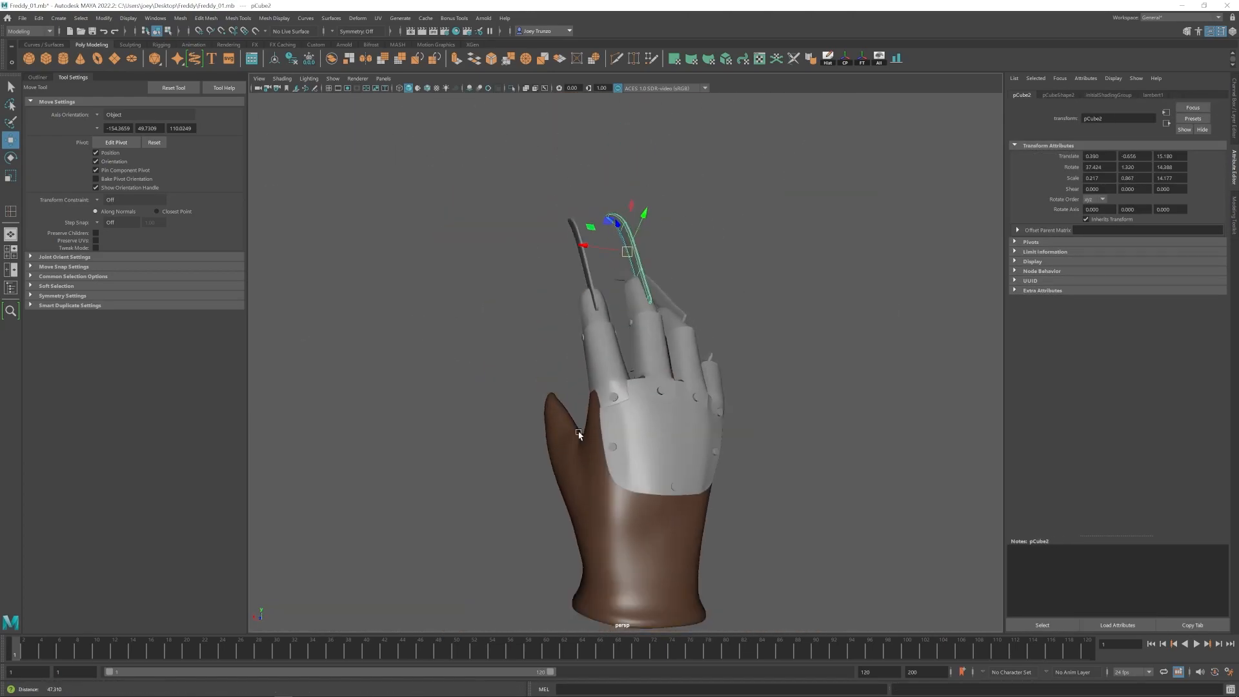
scroll(682, 431, "down", 3)
left_click(731, 433)
left_click_drag(767, 442, 708, 448, "alt")
left_click(635, 371)
scroll(683, 452, "up", 5)
right_click_drag(683, 478, 629, 478)
left_click(639, 401)
scroll(645, 363, "up", 4)
left_click_drag(645, 363, 610, 381, "alt")
left_click_drag(611, 381, 556, 391, "alt")
key("3")
left_click(652, 438)
scroll(619, 400, "down", 5)
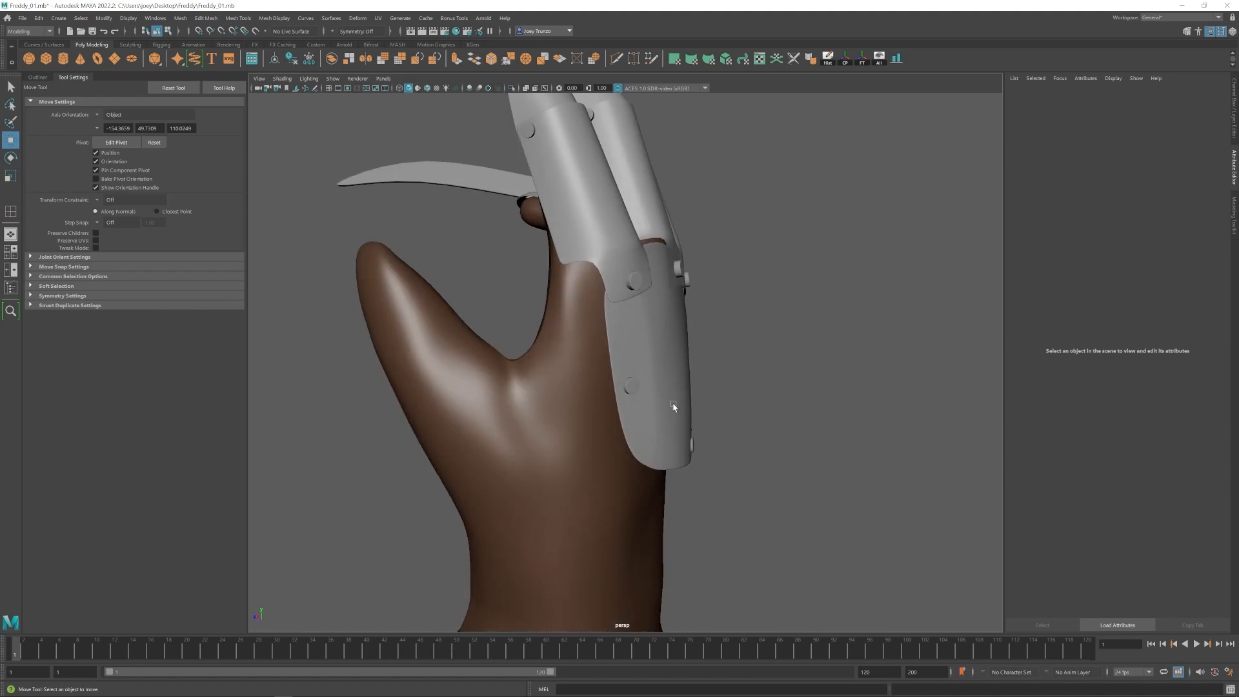
Adjust the hand plate's vertices beside the index finger joint and save the scene.
left_click_drag(782, 495, 749, 474, "alt")
left_click(671, 394)
key("1")
right_click_drag(674, 394, 626, 394)
left_click(688, 402)
left_click(678, 350)
left_click_drag(678, 353, 600, 340, "alt")
left_click_drag(636, 252, 668, 284)
left_click_drag(668, 284, 663, 375, "alt")
left_click(663, 375)
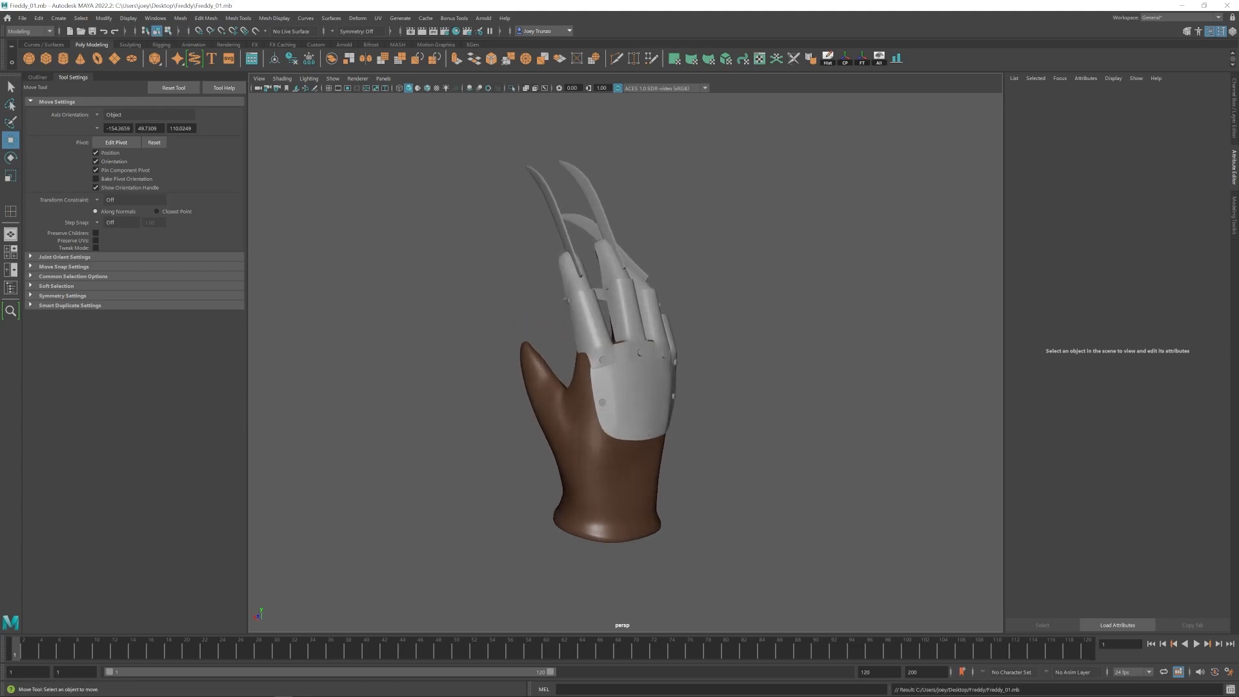
Extrude all faces of the middle finger sleeve with a thickness of 0.05.
left_click_drag(614, 334, 555, 342, "alt")
scroll(594, 361, "up", 5)
left_click(594, 386)
double_click(619, 367)
left_click_drag(595, 385, 614, 355, "alt")
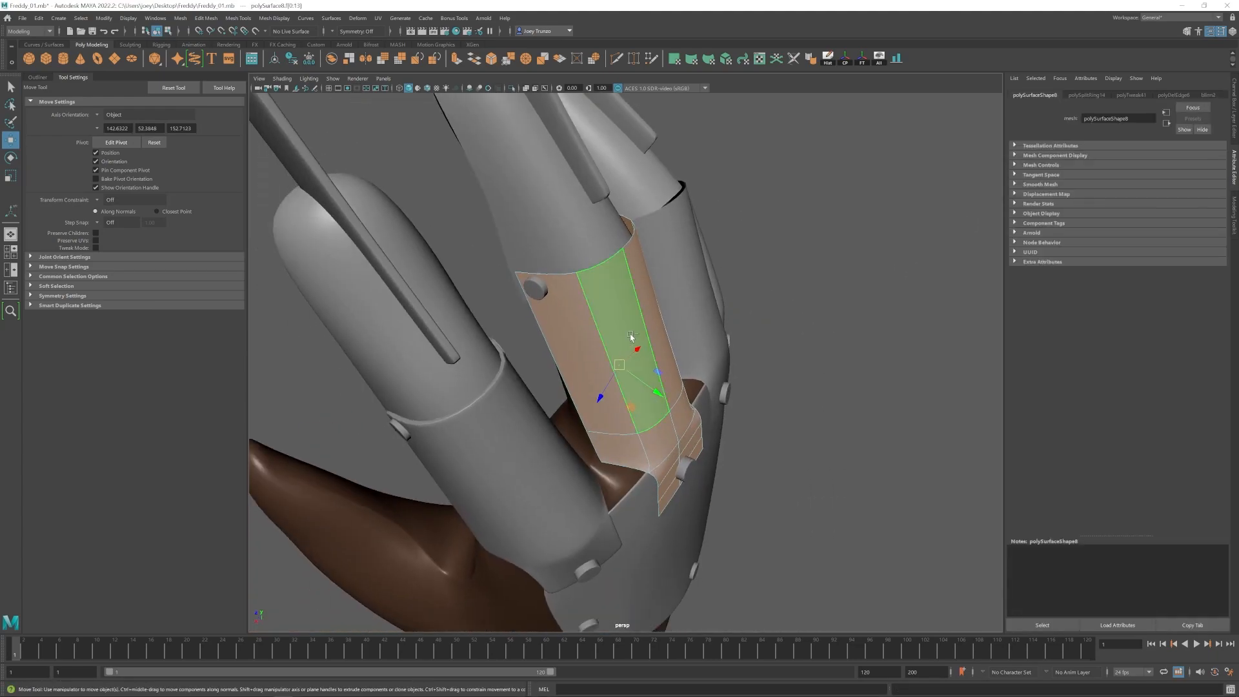
key("ctrl+e")
left_click_drag(1099, 243, 1066, 248)
key("1")
left_click_drag(639, 335, 762, 303, "alt")
scroll(619, 324, "up", 5)
scroll(622, 329, "down", 5)
left_click_drag(713, 400, 643, 385, "alt")
scroll(722, 343, "up", 5)
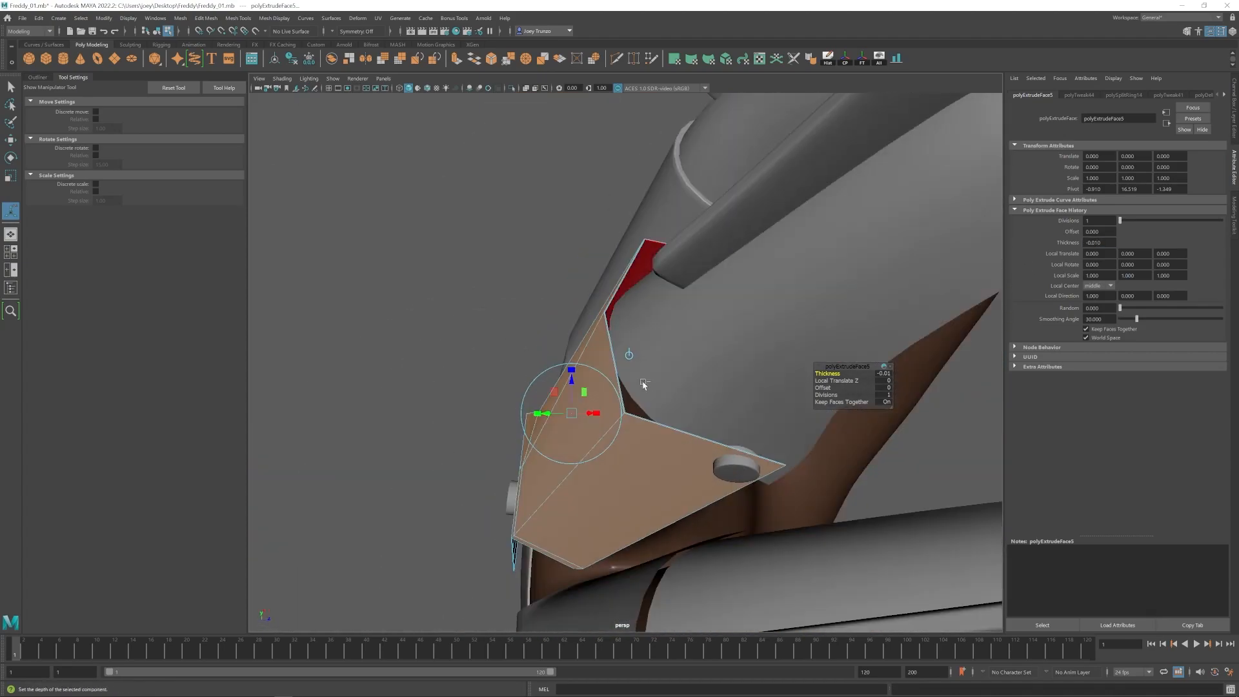
left_click_drag(901, 275, 806, 336, "alt")
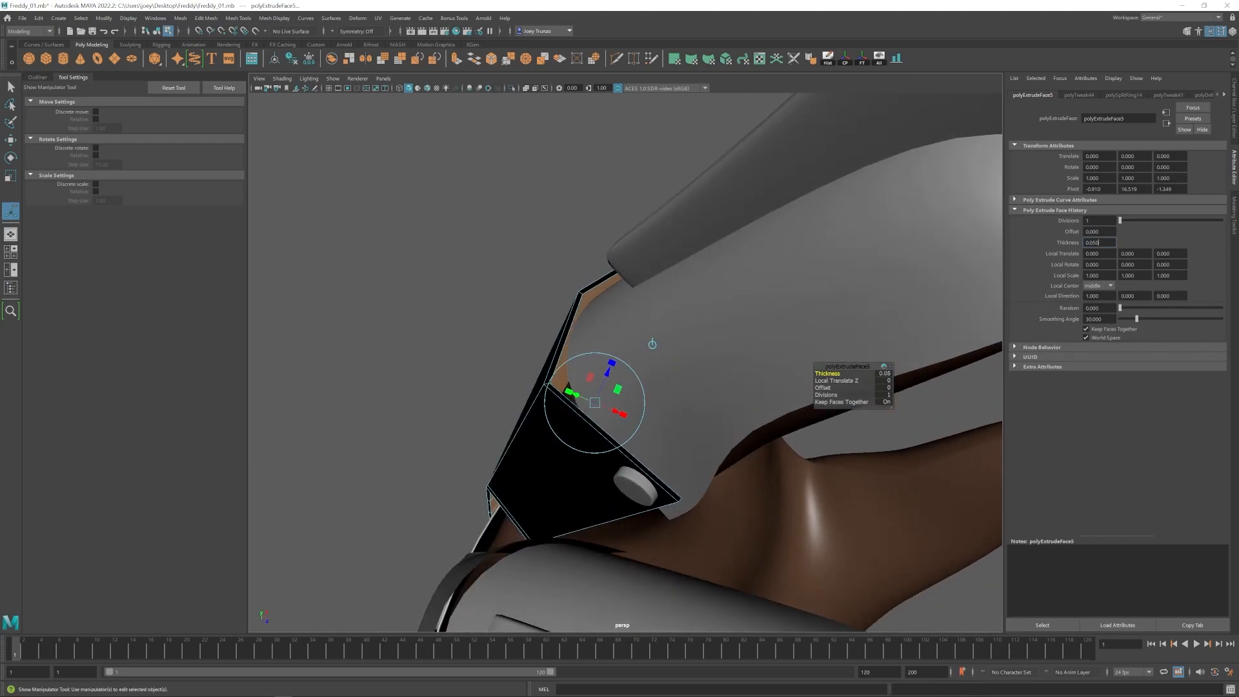
key("Return")
Insert supporting edge loops near the borders of the middle finger sleeve and turn on its smooth preview.
left_click(238, 18)
left_click(252, 124)
key("F8")
key("Delete")
scroll(575, 293, "down", 8)
left_click_drag(575, 293, 674, 336, "alt")
left_click(651, 342)
left_click(238, 19)
left_click(265, 94)
left_click(600, 334)
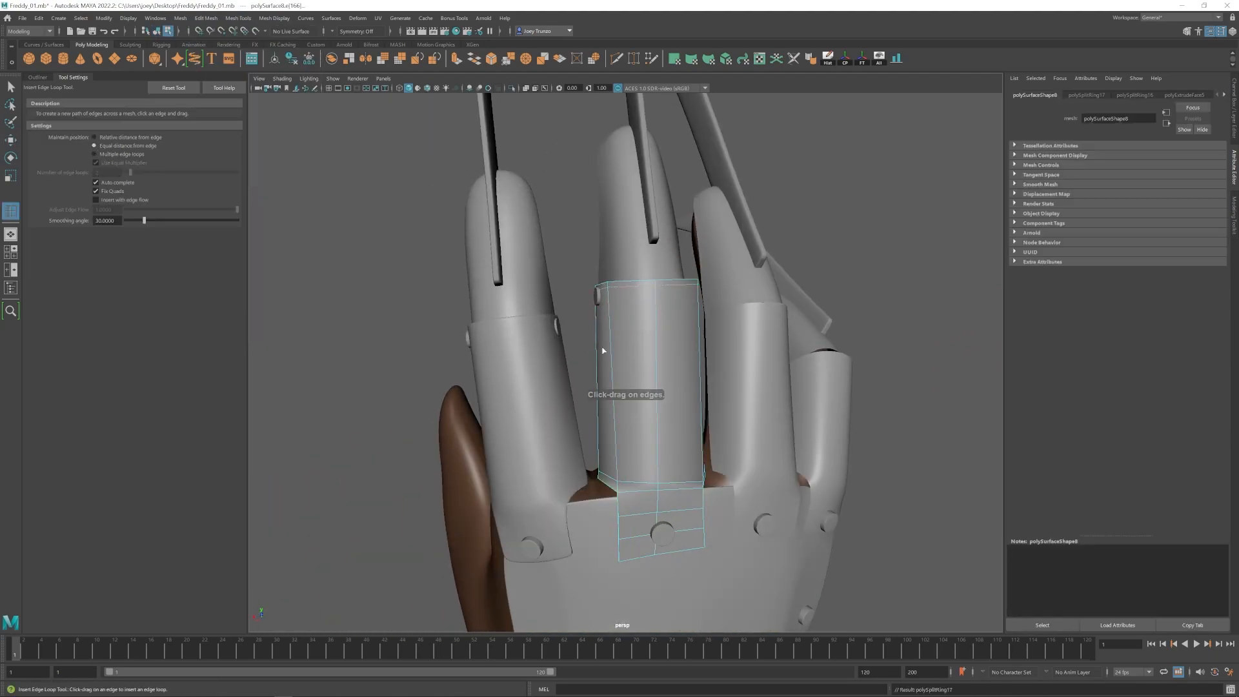
key("w")
left_click(504, 514)
left_click(631, 286)
left_click(607, 288)
key("w")
key("F8")
key("3")
Nudge the edge vertices of the middle finger sleeve so it fits around the finger.
scroll(607, 323, "down", 5)
left_click_drag(634, 371, 696, 348, "alt")
scroll(612, 394, "up", 5)
left_click(641, 351)
scroll(623, 310, "up", 5)
right_click(622, 250)
right_click_drag(622, 249, 670, 233)
scroll(642, 340, "down", 5)
left_click_drag(670, 233, 642, 340, "alt")
right_click_drag(620, 340, 571, 340)
left_click_drag(683, 272, 644, 335)
scroll(652, 310, "up", 3)
left_click_drag(682, 288, 677, 286)
left_click_drag(677, 286, 548, 328, "alt")
left_click_drag(548, 328, 645, 310, "alt")
Adjust further groups of vertices along the middle finger sleeve's borders to refine its fit.
right_click_drag(619, 258, 571, 258)
left_click_drag(645, 300, 600, 354)
left_click_drag(590, 328, 599, 332)
left_click_drag(598, 332, 507, 258, "alt")
left_click_drag(559, 287, 600, 281)
left_click_drag(679, 233, 706, 259)
left_click_drag(657, 262, 653, 263)
left_click_drag(549, 266, 546, 266)
left_click_drag(546, 266, 572, 360, "alt")
scroll(667, 299, "up", 3)
Reposition the vertices at the middle finger sleeve's lower edge, where the knuckle flap begins.
left_click(590, 303)
scroll(590, 304, "down", 6)
right_click_drag(572, 348, 574, 290)
left_click(618, 313)
key("1")
scroll(618, 313, "up", 3)
left_click_drag(571, 336, 600, 370)
left_click_drag(590, 355, 593, 357)
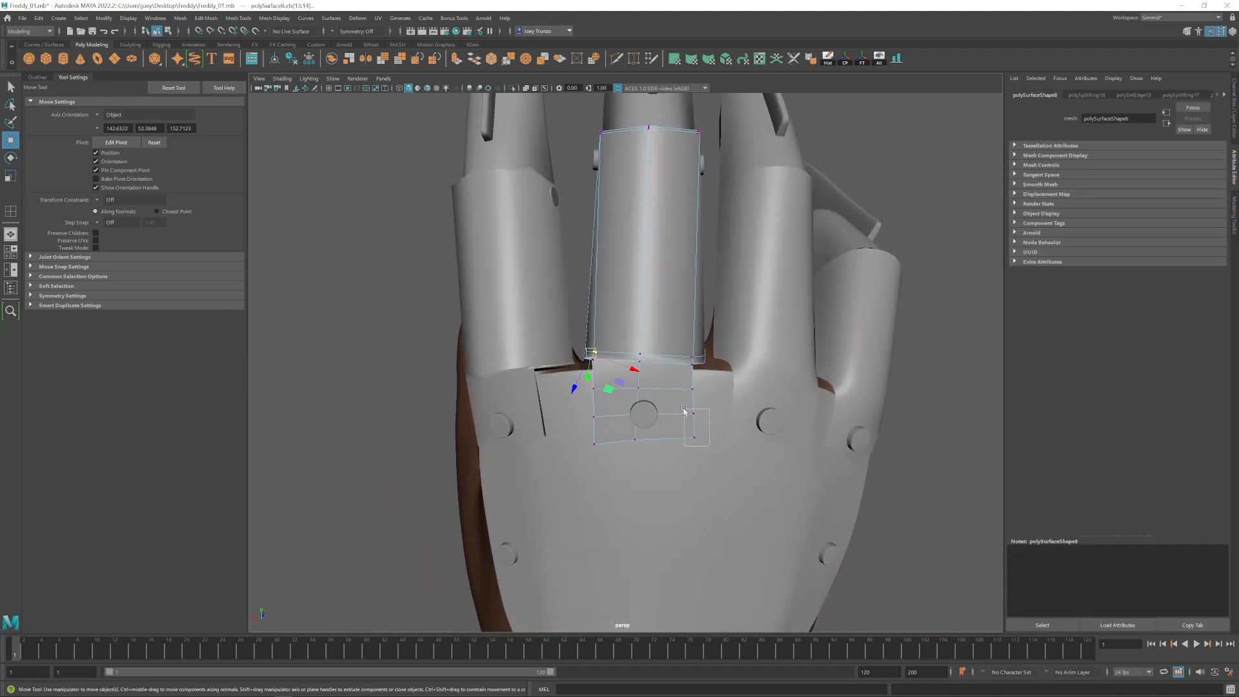
right_click_drag(638, 453, 671, 419)
left_click(413, 361)
Edit the index finger sleeve's vertices around the joint with the hand plate.
scroll(581, 361, "down", 6)
left_click_drag(529, 361, 566, 365, "alt")
left_click(639, 284)
scroll(639, 304, "up", 6)
left_click_drag(619, 310, 704, 343, "alt")
right_click_drag(687, 381, 645, 381)
left_click_drag(645, 367, 700, 361, "alt")
left_click_drag(667, 311, 715, 341)
left_click_drag(715, 329, 598, 386, "alt")
left_click(827, 251)
left_click(483, 393)
left_click(536, 291, "shift")
Adjust the vertices along the inner edge of the index finger sleeve's knuckle flap.
left_click(625, 344)
left_click_drag(702, 383, 714, 348, "alt")
left_click(712, 323)
scroll(709, 291, "down", 5)
left_click(630, 348)
scroll(630, 361, "up", 3)
mouse_move(628, 387)
left_mouse_down("alt")
mouse_move(619, 420)
mouse_move(607, 388)
left_mouse_up("alt")
right_click_drag(604, 387, 619, 374, "alt")
left_click(567, 348)
mouse_move(620, 387)
left_mouse_down("alt")
mouse_move(697, 387)
mouse_move(600, 387)
left_mouse_up("alt")
right_click_drag(600, 387, 726, 422, "alt")
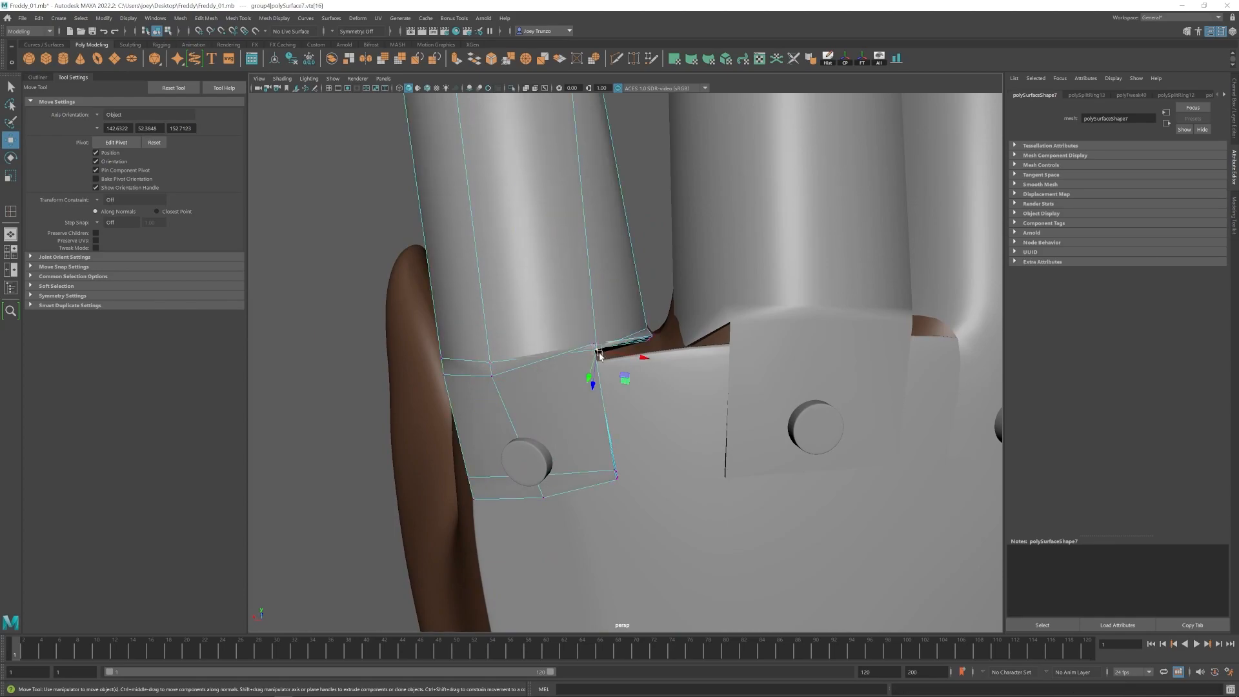
Adjust the hand plate's upper-edge vertices beside the index finger sleeve's flap.
right_click_drag(609, 391, 580, 388, "alt")
left_click(636, 409)
left_click_drag(589, 404, 565, 380)
left_click_drag(584, 387, 549, 357, "alt")
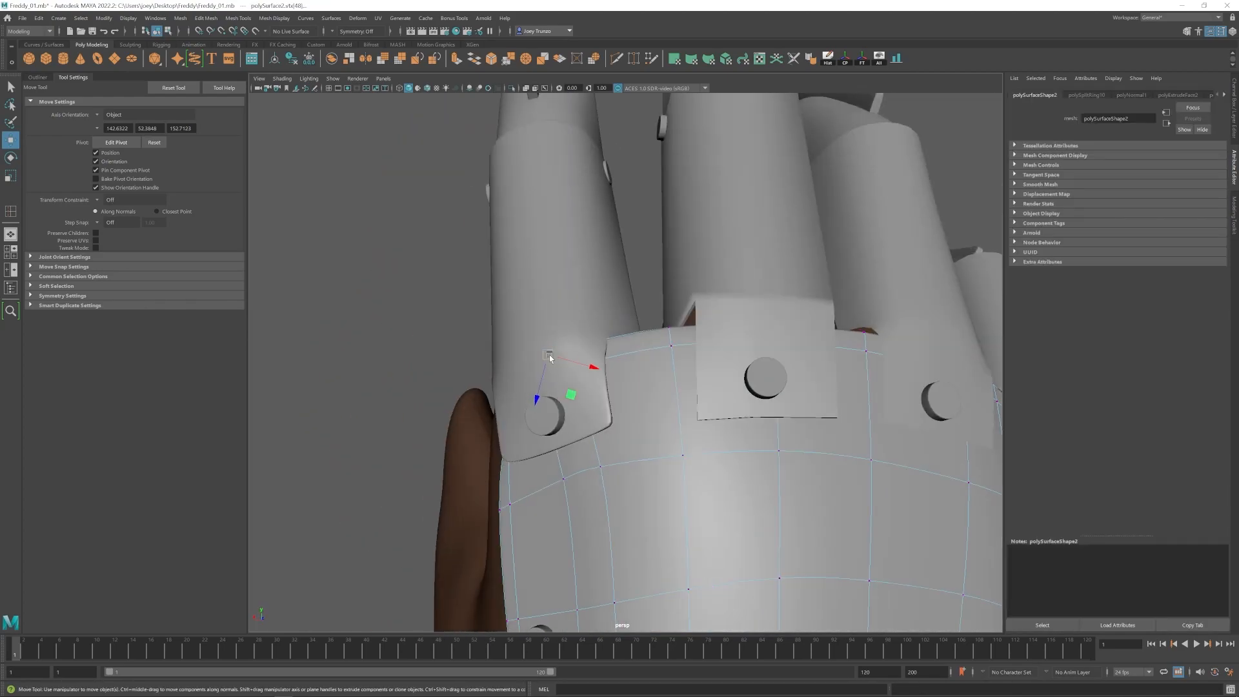
left_click(475, 235)
Taper the middle finger sleeve's knuckle flap by moving its corner vertices inward around the rivet.
right_click_drag(620, 394, 595, 389, "alt")
left_click_drag(594, 389, 742, 400, "alt")
right_click_drag(742, 400, 849, 523, "alt")
left_click(680, 394)
right_click_drag(705, 415, 658, 412)
left_click_drag(713, 455, 659, 353)
left_click_drag(658, 353, 683, 381, "alt")
left_click_drag(723, 481, 678, 416)
left_click_drag(742, 466, 737, 465)
left_click_drag(858, 497, 729, 426, "alt")
right_click_drag(729, 426, 619, 413, "alt")
Move the leather glove's vertices in the gap between the index and middle fingers.
left_click(863, 473)
left_click_drag(503, 413, 590, 400, "alt")
right_click_drag(597, 379, 555, 379)
left_click(594, 377)
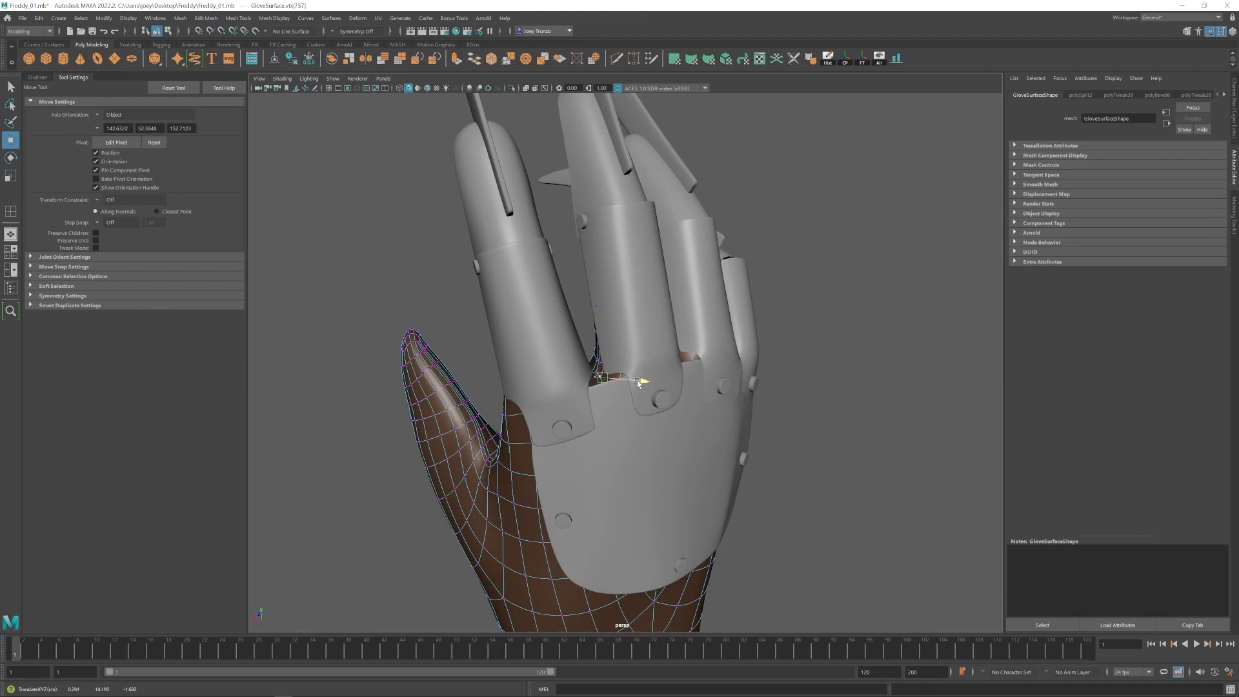
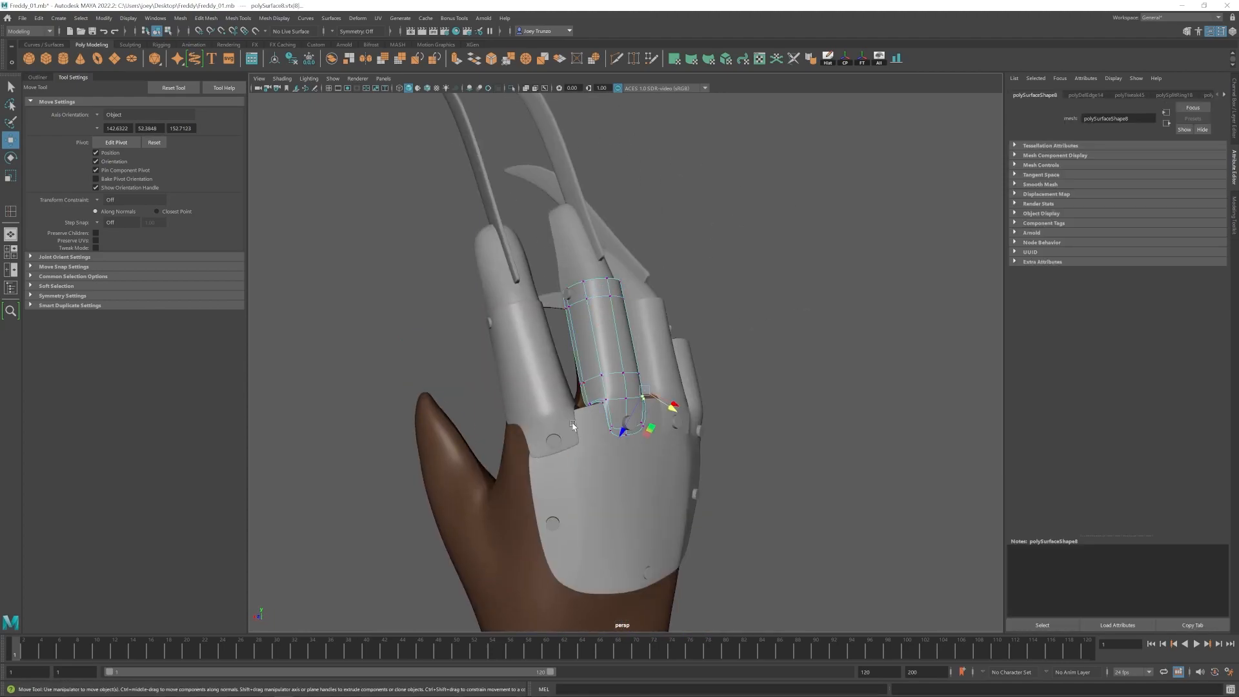
left_click_drag(606, 404, 629, 418, "alt")
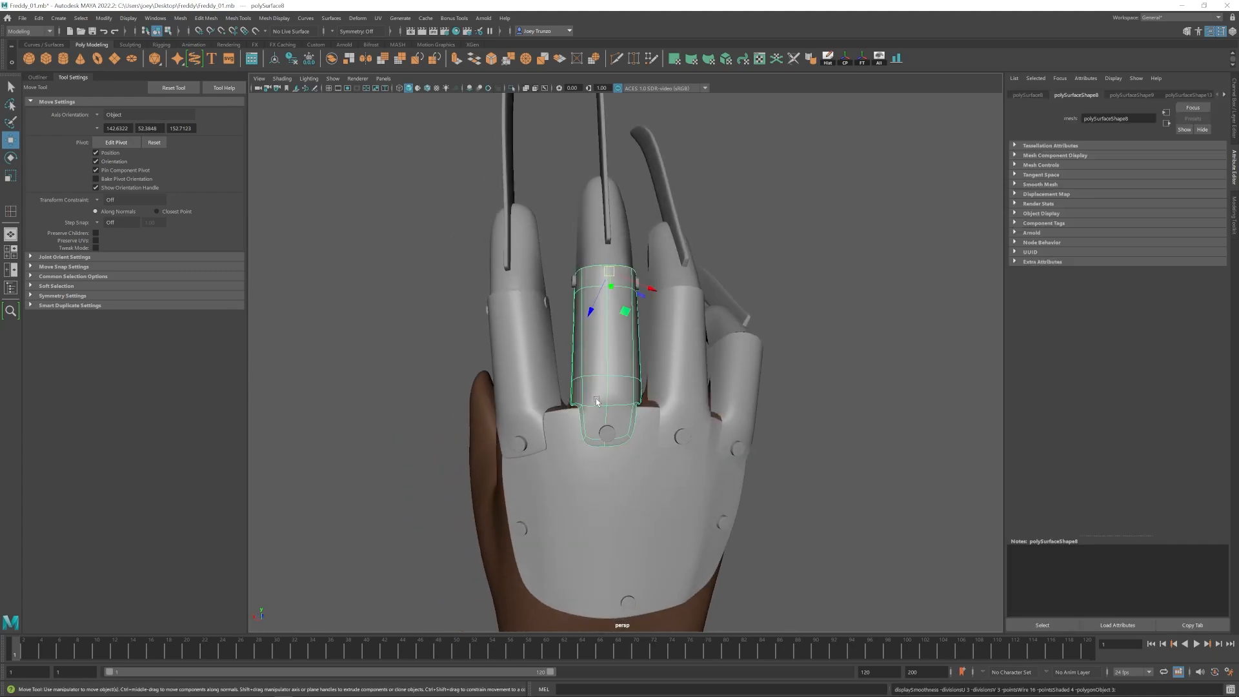
Strip the supporting edge loops from the middle finger sleeve and show it unsmoothed.
left_click_drag(619, 387, 706, 406, "alt")
left_click(738, 379)
left_click(709, 434)
key("q")
left_click(706, 400)
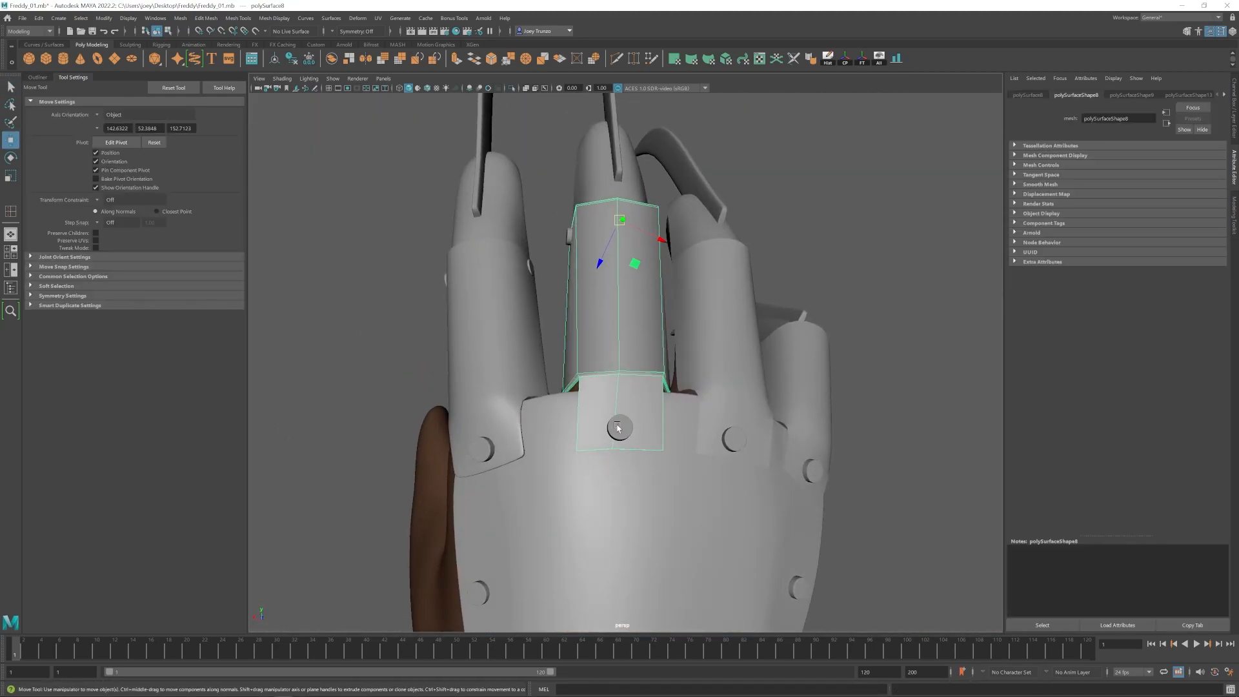
key("ctrl+z")
key("w")
Insert new edge loops around the bend between the middle finger sleeve and its knuckle flap.
left_click_drag(653, 433, 605, 372, "alt")
left_click(661, 437)
key("1")
left_click_drag(634, 316, 568, 322, "alt")
left_click_drag(518, 288, 588, 267)
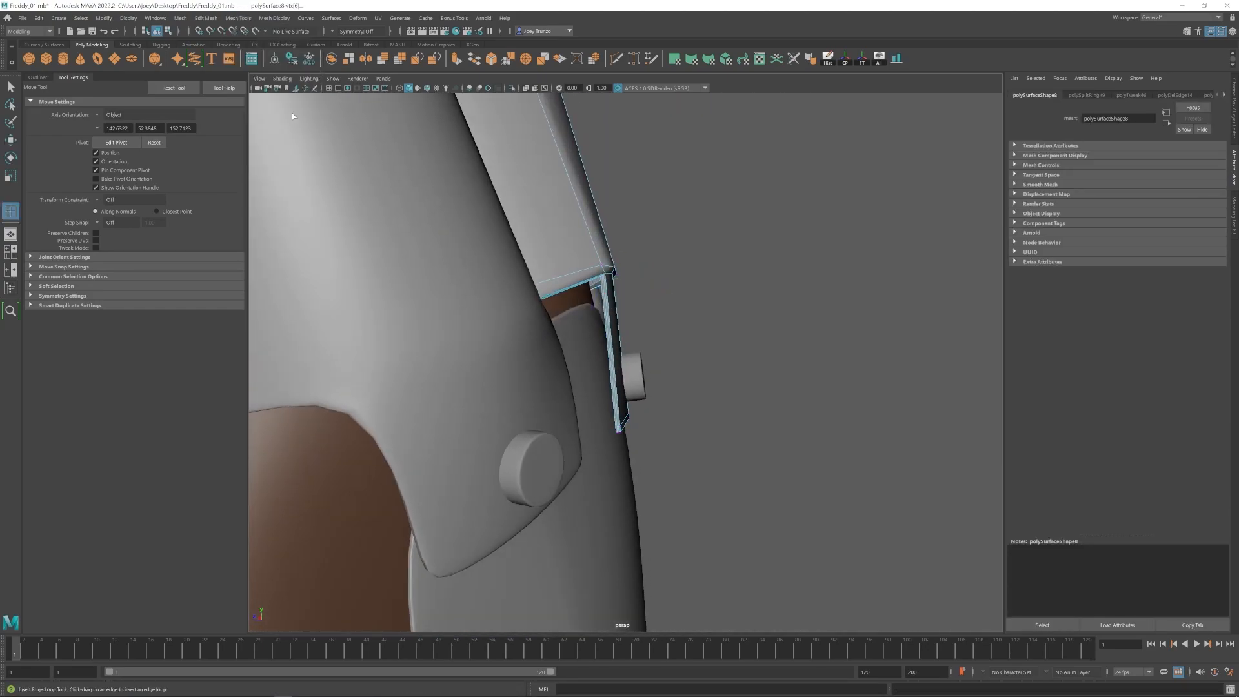
left_click(282, 96)
key("w")
Insert further edge loops around the middle finger sleeve where it meets the knuckle flap and preview it smoothed.
left_click_drag(639, 387, 547, 297, "alt")
left_click_drag(547, 297, 625, 318)
mouse_move(624, 317)
left_mouse_down("alt")
mouse_move(653, 318)
mouse_move(635, 310)
left_mouse_up("alt")
left_click_drag(636, 309, 710, 305)
key("3")
key("1")
Move the inner corner vertex where the middle finger sleeve bends into its knuckle flap.
key("4")
scroll(657, 258, "up", 5)
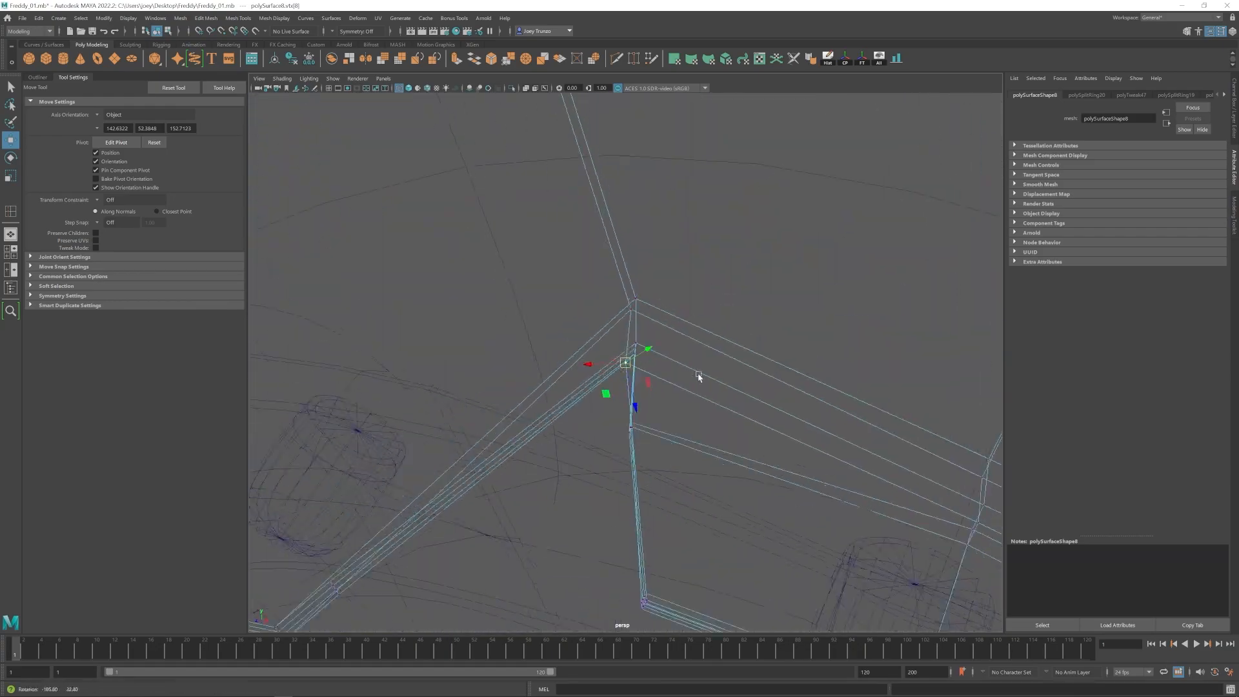
scroll(658, 357, "down", 10)
left_click(512, 324)
key("5")
left_click(645, 387)
mouse_move(661, 393)
left_mouse_down("alt")
mouse_move(581, 365)
mouse_move(606, 335)
left_mouse_up("alt")
scroll(607, 335, "up", 5)
mouse_move(629, 323)
left_mouse_down()
mouse_move(614, 358)
mouse_move(684, 361)
left_mouse_up()
Reposition the vertices along the middle finger sleeve's knuckle bend on the unsmoothed mesh.
left_click_drag(460, 341, 619, 387)
left_click_drag(573, 423, 645, 381)
key("1")
left_click_drag(610, 332, 622, 364)
left_click_drag(634, 373, 664, 341)
scroll(678, 354, "up", 5)
left_click(630, 329)
key("ctrl+z")
left_click_drag(670, 344, 613, 365)
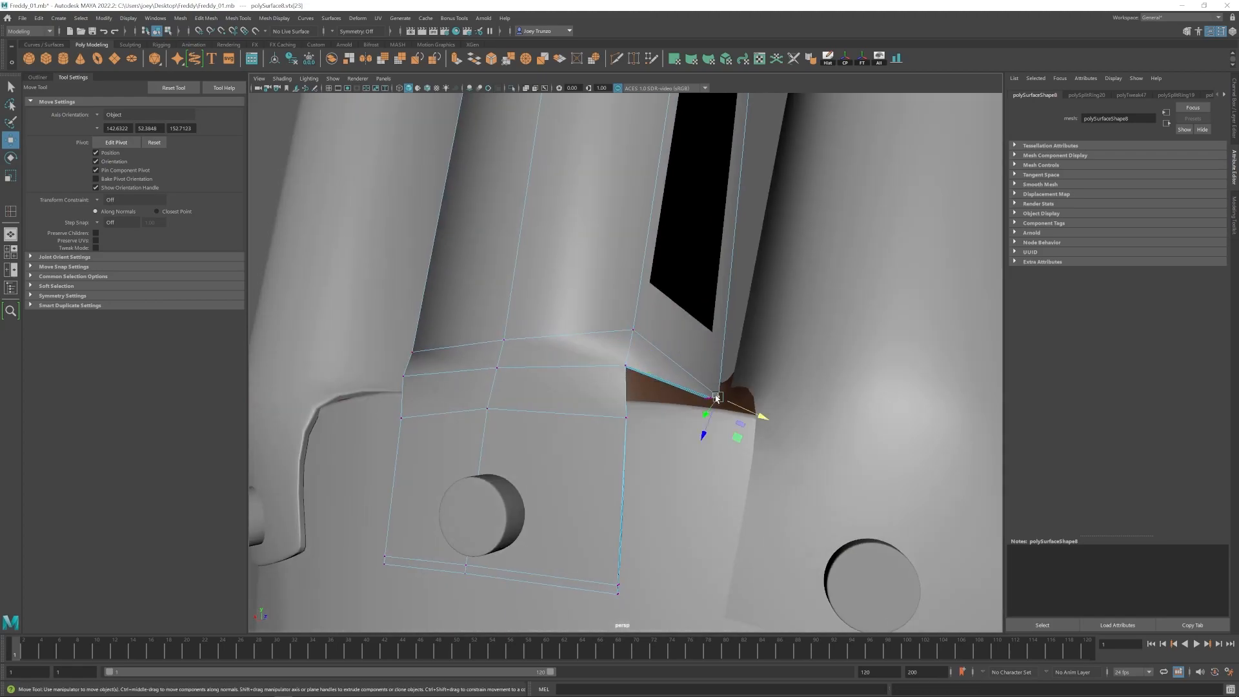
Shift the middle finger sleeve's lower corner vertex beside the neighbouring finger.
left_click(717, 395)
key("f")
left_click_drag(710, 394, 616, 420, "alt")
scroll(616, 420, "down", 5)
left_click_drag(503, 361, 616, 368, "alt")
left_click_drag(627, 366, 589, 471)
scroll(589, 470, "up", 5)
Adjust the vertices on both sides of the middle finger sleeve's lower edge next to the knuckle flap.
right_click_drag(497, 158, 533, 123)
left_click(512, 88)
left_click_drag(549, 290, 639, 365, "alt")
scroll(638, 365, "down", 5)
left_click(652, 388)
left_click(564, 389)
scroll(564, 389, "up", 5)
left_click_drag(564, 390, 632, 402, "alt")
right_click_drag(633, 401, 581, 400)
left_click(580, 347)
left_click_drag(580, 400, 620, 348, "alt")
left_click_drag(608, 342, 503, 362)
left_click(404, 371)
left_click_drag(404, 371, 516, 404, "alt")
Move the middle finger sleeve's side corner vertex closer to the glove above the flap's rivet.
right_click_drag(696, 433, 729, 398)
left_click(512, 87)
left_click_drag(548, 361, 638, 380, "alt")
left_click(910, 387)
scroll(541, 415, "down", 10)
scroll(542, 428, "up", 10)
left_click(606, 368)
left_click_drag(542, 400, 645, 387, "alt")
right_click_drag(645, 387, 600, 387)
left_click_drag(614, 365, 635, 376)
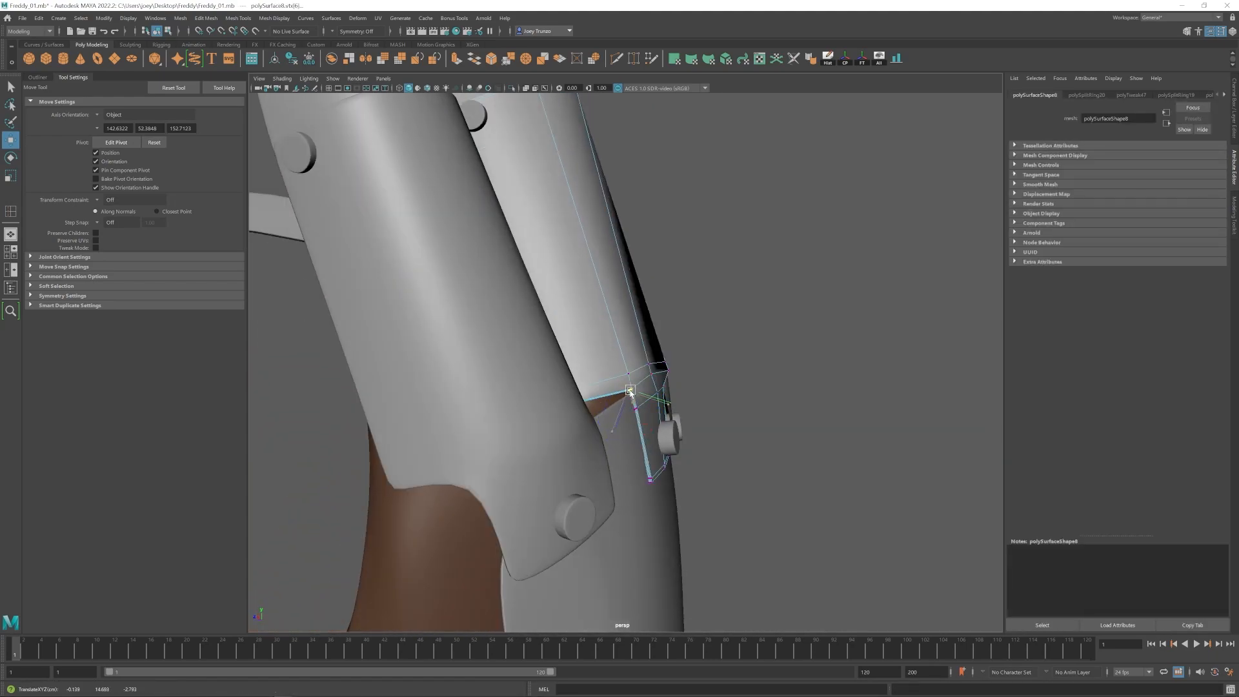
left_click_drag(694, 385, 611, 382, "alt")
scroll(611, 382, "down", 10)
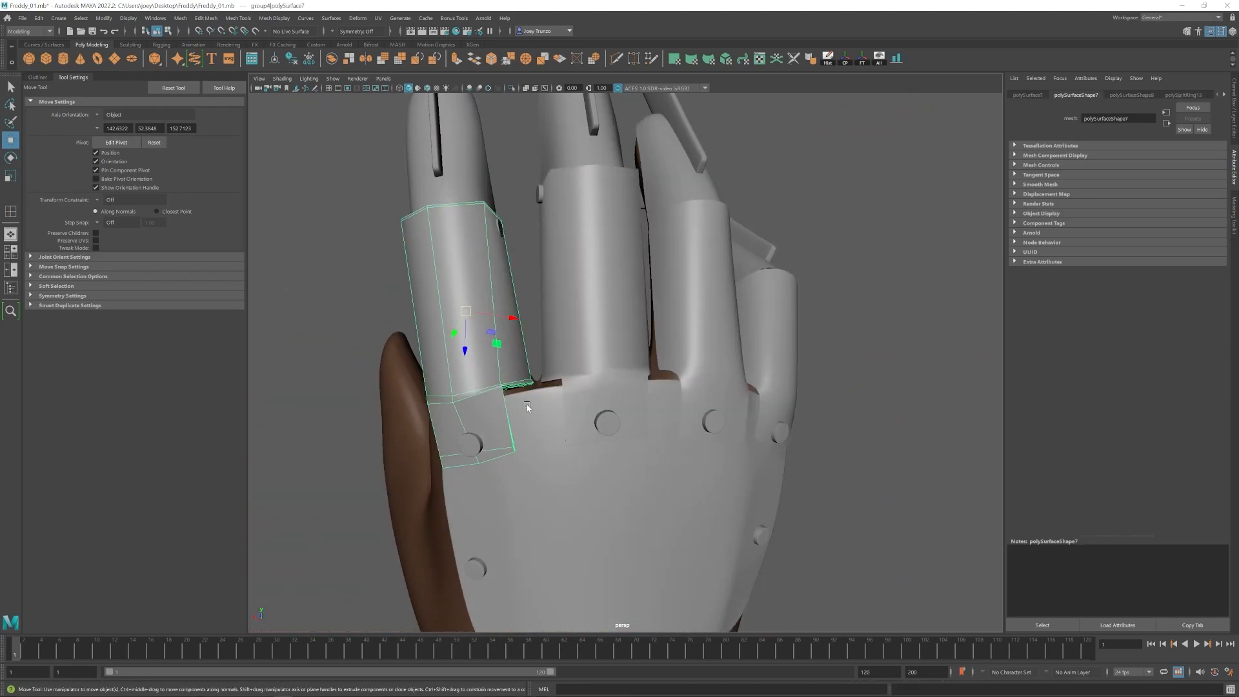
Extrude all faces of the middle fingertip cap with a thickness of -0.1 and preview it smoothed.
left_click(805, 302)
left_click(596, 391)
key("f")
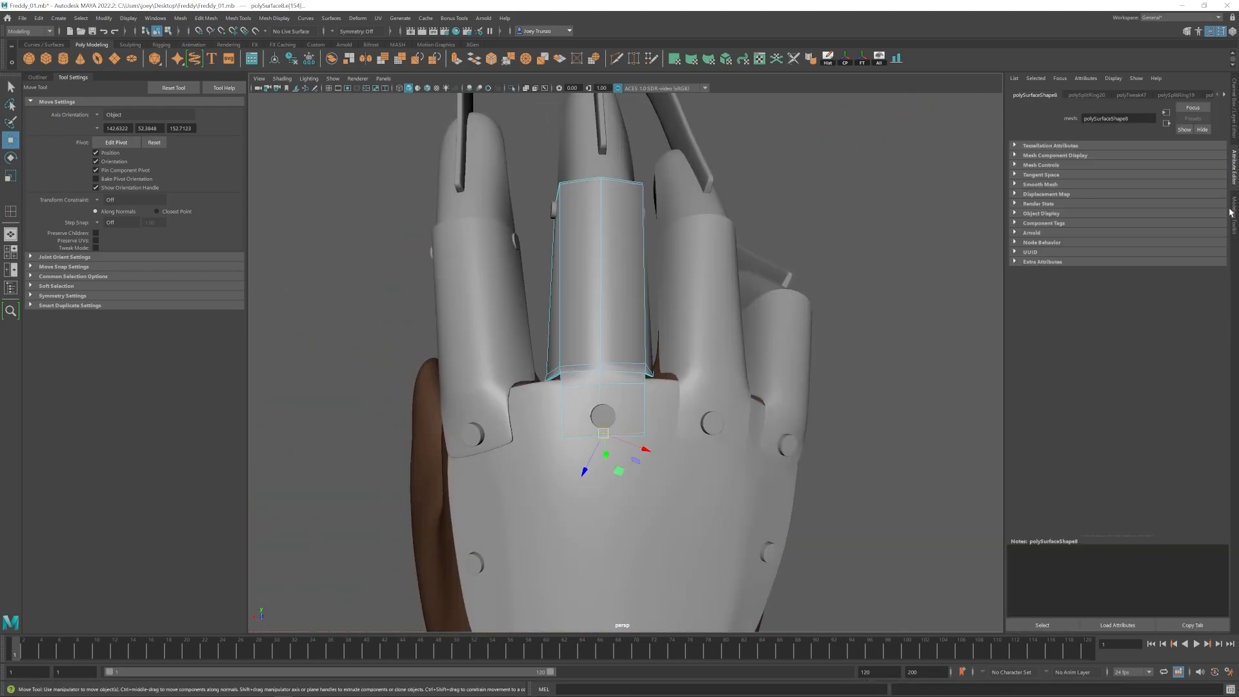
left_click(1234, 205)
left_click_drag(947, 371, 800, 387, "alt")
left_click(787, 426)
scroll(664, 342, "up", 5)
right_click_drag(655, 332, 655, 384)
double_click(655, 332)
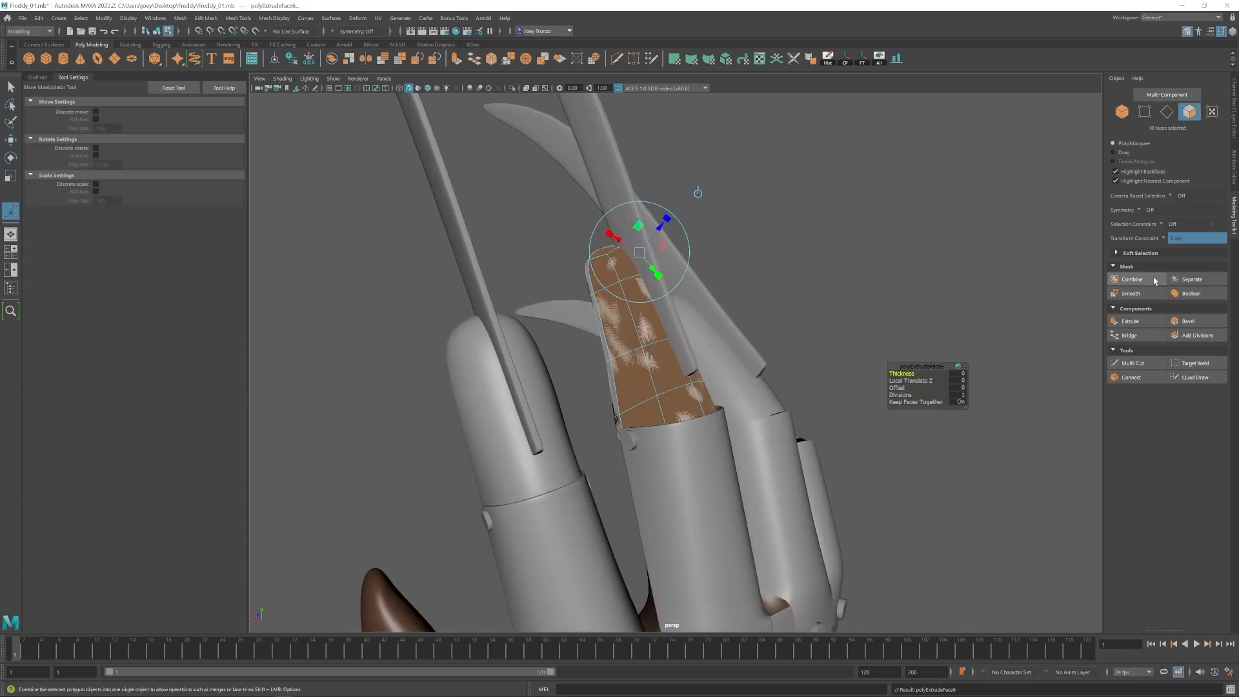
left_click(1129, 322)
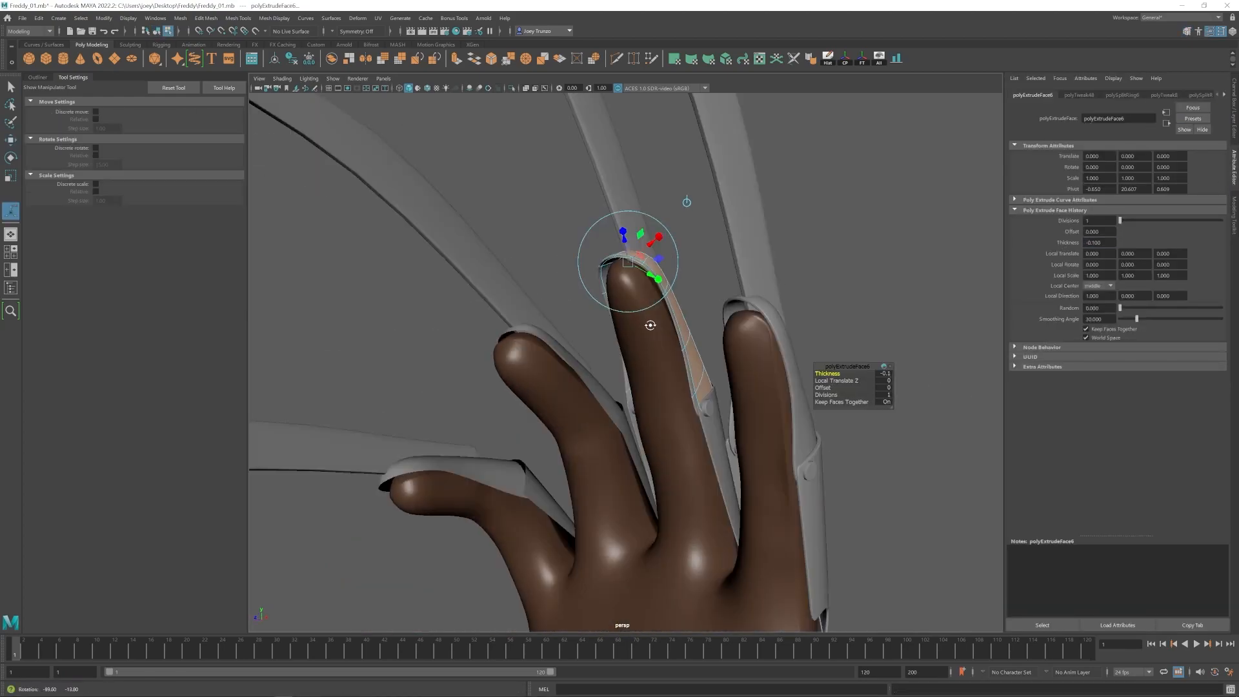
key("w")
key("3")
left_click_drag(691, 317, 652, 387, "alt")
left_click_drag(520, 503, 674, 440)
scroll(678, 452, "up", 3)
Move the vertices at the middle fingertip cap's open end to fit around the finger.
left_click(1233, 220)
left_click_drag(729, 400, 684, 433, "alt")
key("1")
left_click(10, 211)
key("3")
key("F9")
left_click_drag(624, 297, 672, 381, "alt")
right_click_drag(672, 381, 717, 365)
left_click(904, 517)
left_click_drag(904, 517, 762, 503, "alt")
left_click_drag(574, 358, 768, 400)
left_click_drag(775, 391, 742, 403)
left_click_drag(771, 284, 725, 328)
Shift the vertices along the sides of the middle fingertip cap to even its clearance around the finger.
left_click_drag(718, 195, 758, 210, "alt")
left_click_drag(665, 187, 688, 218)
left_click_drag(684, 271, 688, 338, "alt")
scroll(688, 337, "up", 2)
left_click_drag(655, 197, 710, 364)
left_click_drag(684, 308, 741, 343)
scroll(687, 310, "down", 4)
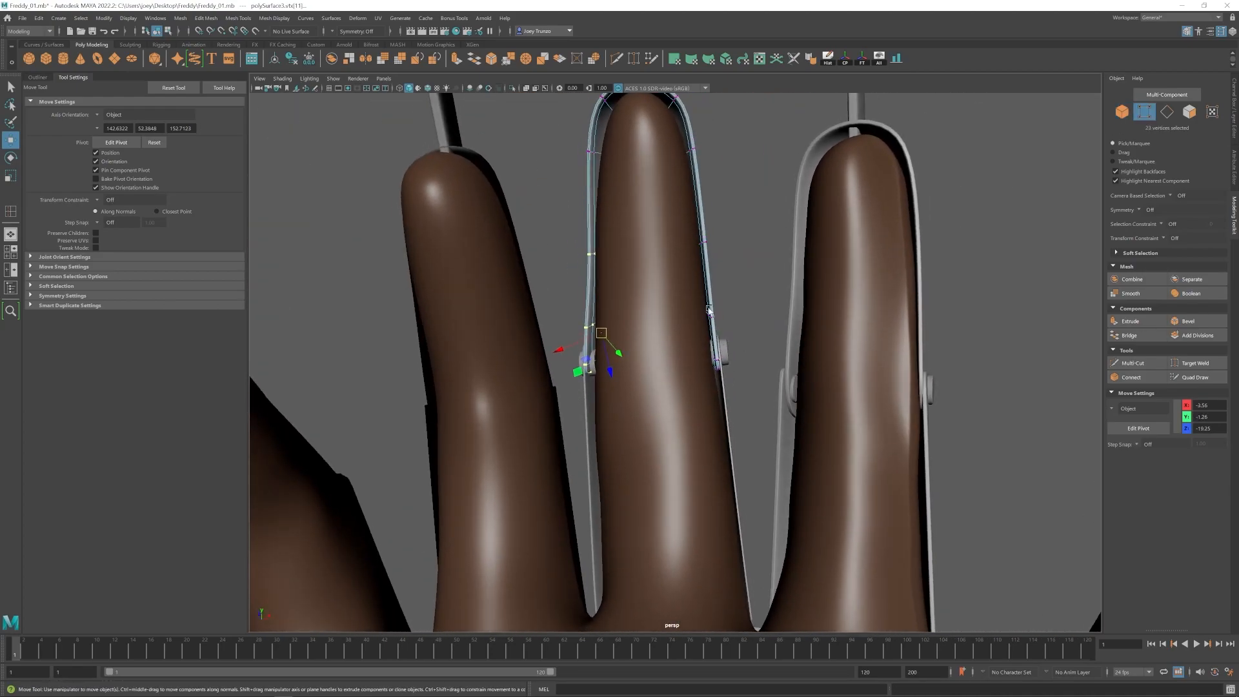
right_click_drag(740, 342, 767, 319)
left_click(897, 361)
Move the ring finger sleeve's corner vertex above the knuckle flap on the middle finger side.
left_click_drag(897, 361, 737, 364, "alt")
left_click_drag(749, 319, 587, 325, "alt")
left_click(607, 342)
left_click_drag(741, 413, 664, 225, "alt")
left_click_drag(674, 316, 659, 407, "alt")
right_click_drag(659, 407, 623, 407)
left_click(617, 375)
mouse_move(616, 374)
left_mouse_down("alt")
mouse_move(700, 407)
mouse_move(629, 393)
left_mouse_up("alt")
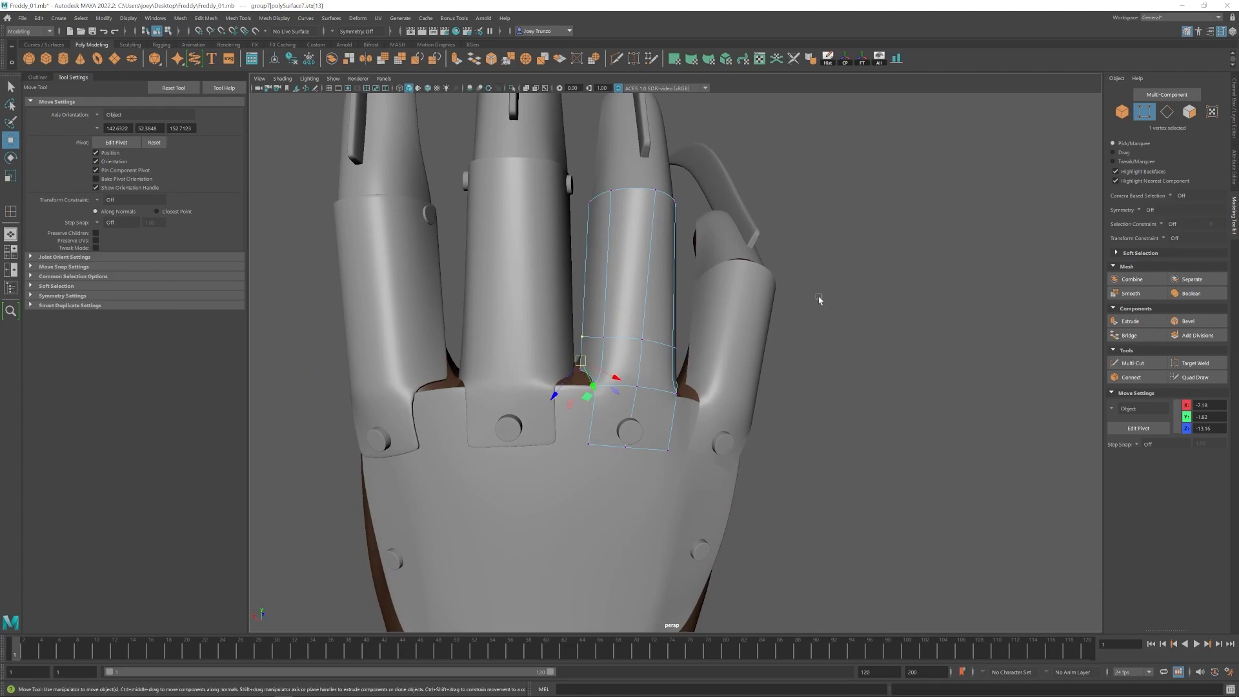
right_click_drag(661, 332, 690, 303)
Extrude all faces of the ring finger sleeve with a thickness of -0.01.
scroll(684, 335, "down", 5)
left_click_drag(684, 342, 714, 390, "alt")
left_click(714, 389)
scroll(624, 320, "up", 5)
left_click(624, 320)
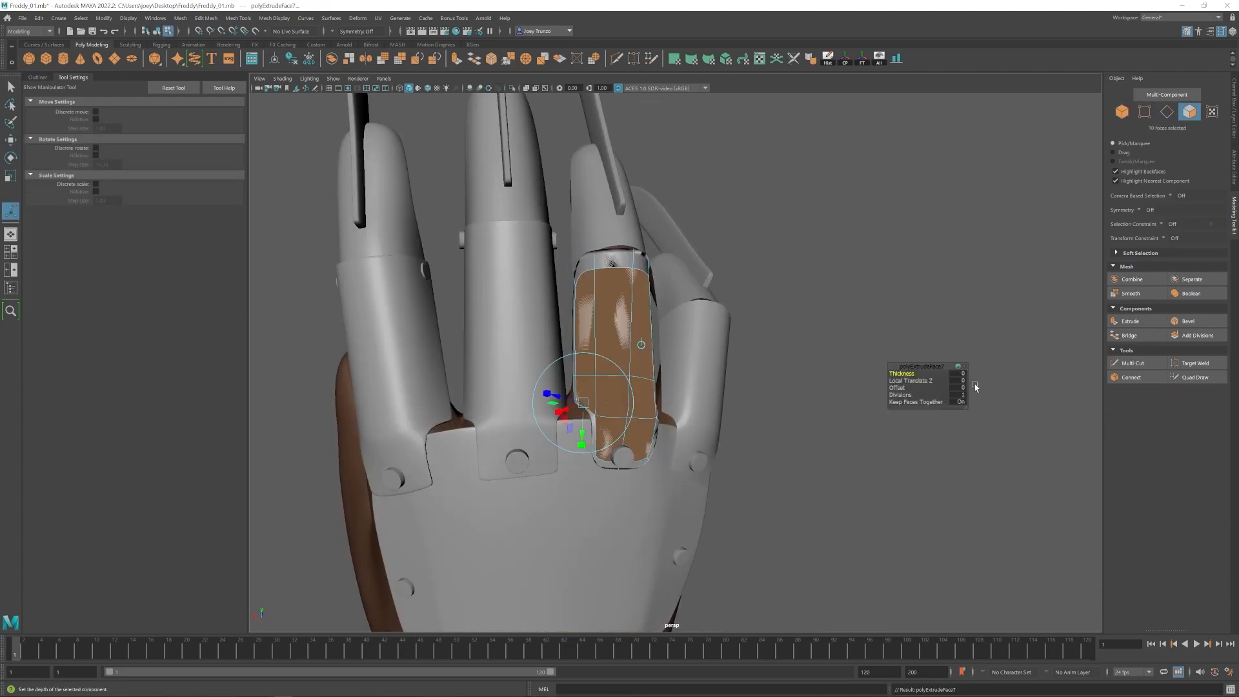
key("ctrl+a")
left_click_drag(1103, 243, 1042, 244)
key("1")
scroll(645, 400, "up", 6)
left_click_drag(674, 430, 712, 438, "alt")
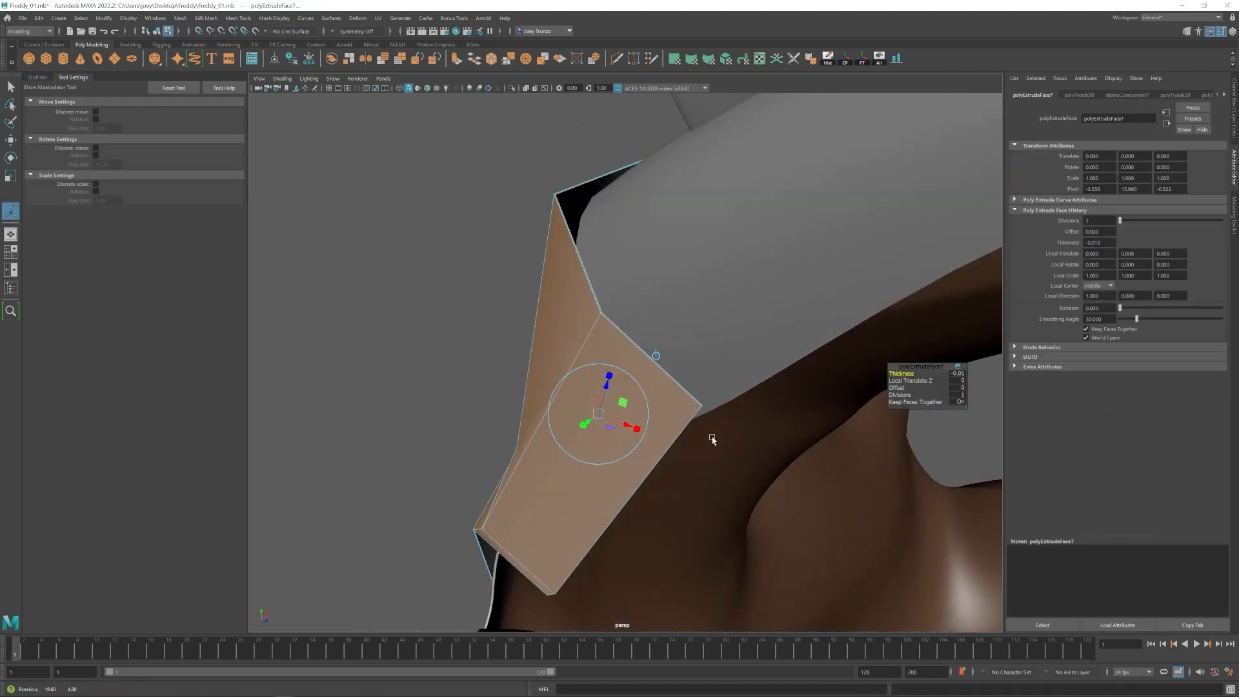
key("Return")
Insert supporting edge loops on the thickened ring finger sleeve with the Insert Edge Loop tool.
scroll(655, 355, "down", 8)
scroll(580, 380, "up", 6)
left_click(238, 18)
left_click(258, 93)
left_click(95, 155)
key("w")
left_click_drag(555, 400, 652, 332, "alt")
key("g")
left_click(587, 437)
key("w")
scroll(594, 405, "down", 8)
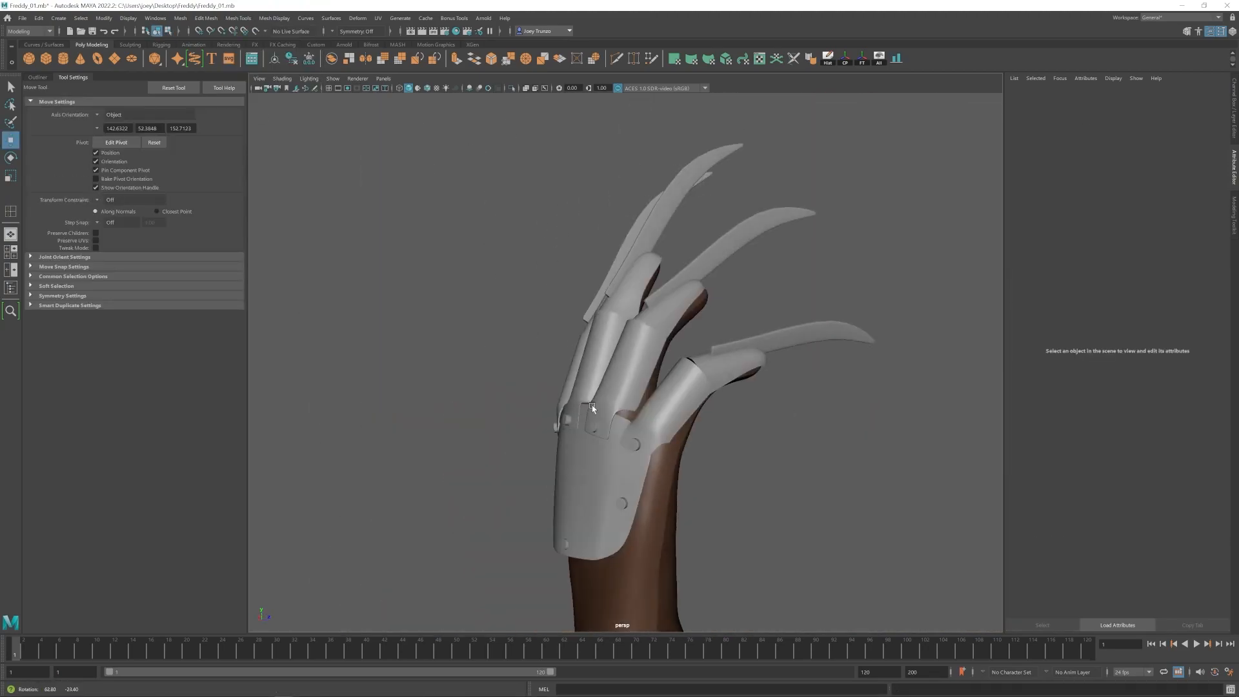
Adjust the vertices at the ring finger sleeve's side above its knuckle flap.
scroll(594, 404, "up", 8)
right_click_drag(677, 400, 632, 400)
left_click(695, 374)
left_click(744, 385)
left_click_drag(742, 387, 626, 369, "alt")
left_click_drag(672, 356, 661, 330, "alt")
left_click(829, 361)
Nudge the remaining vertices around the ring finger's knuckle area to refine the fit against the hand plate.
scroll(620, 395, "up", 5)
left_click(635, 361)
left_click(662, 332)
left_click_drag(649, 387, 530, 355, "alt")
scroll(530, 355, "down", 6)
left_click(600, 445)
mouse_move(601, 446)
left_mouse_down("alt")
mouse_move(769, 451)
mouse_move(594, 432)
left_mouse_up("alt")
left_click(769, 451)
scroll(596, 423, "up", 8)
left_click(620, 418)
left_click_drag(585, 389, 584, 385)
scroll(490, 432, "down", 8)
left_click(490, 431)
Extrude the faces of the ring fingertip cap to give it thickness.
scroll(613, 312, "up", 8)
left_click(613, 313)
key("ctrl+e")
key("w")
scroll(636, 303, "up", 6)
left_click_drag(665, 362, 624, 361, "alt")
Insert two supporting edge loops on the ring fingertip cap, including one near its open lower edge.
right_click_drag(625, 349, 624, 392, "shift")
left_click(568, 335)
key("w")
left_click_drag(568, 361, 666, 382, "alt")
right_click_drag(665, 382, 665, 423, "shift")
left_click(680, 339)
key("w")
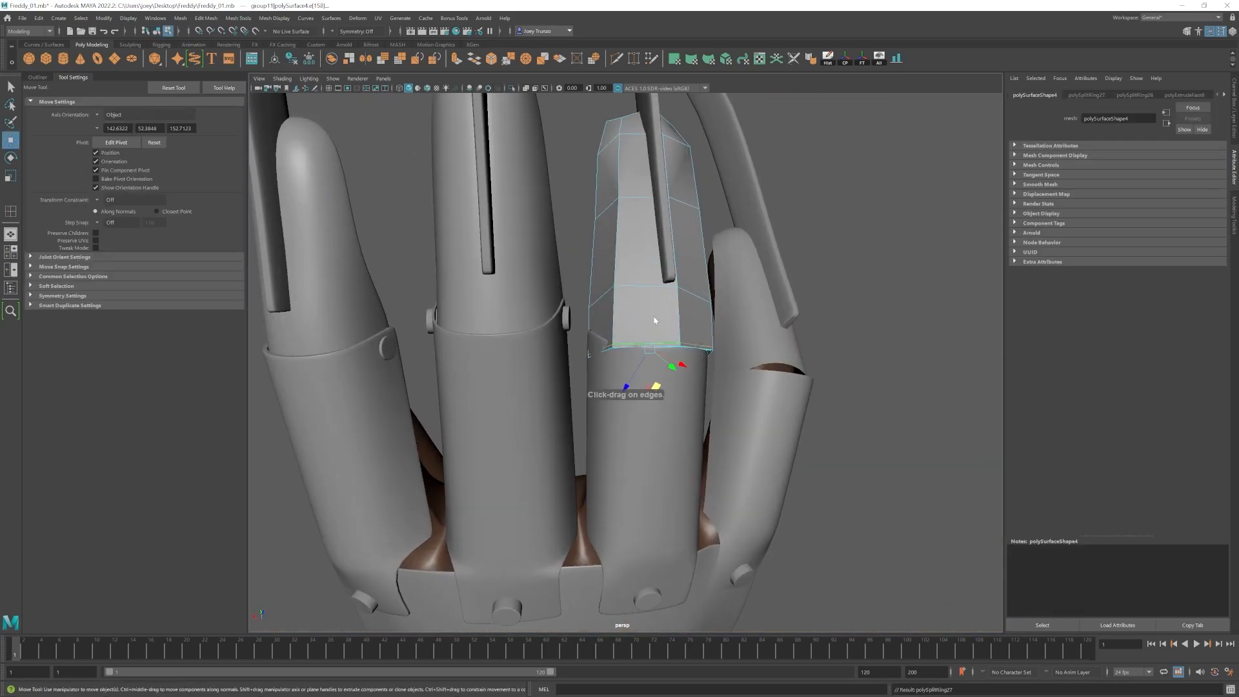
Adjust the vertices along the ring fingertip cap's open lower edge so it sits closely over the sleeve.
left_click_drag(652, 324, 586, 351, "alt")
left_click(586, 351)
scroll(591, 477, "up", 8)
left_click_drag(591, 477, 620, 387, "alt")
mouse_move(588, 315)
left_mouse_down()
mouse_move(636, 382)
mouse_move(590, 336)
left_mouse_up()
left_click_drag(590, 362, 761, 388, "alt")
left_click_drag(562, 337, 568, 340)
left_click_drag(567, 362, 632, 368, "alt")
left_click_drag(620, 336, 658, 393)
left_click_drag(606, 403, 808, 401)
scroll(703, 388, "down", 4)
Refine the vertices where the ring fingertip cap overlaps the side of its sleeve.
left_click_drag(760, 360, 543, 438, "alt")
left_click(724, 381)
left_click_drag(542, 445, 697, 356)
left_click_drag(697, 356, 736, 485, "alt")
left_click(503, 400)
scroll(503, 401, "down", 8)
scroll(581, 413, "up", 8)
left_click(628, 351)
right_click_drag(628, 351, 584, 349)
left_click_drag(580, 335, 694, 394)
left_click_drag(684, 387, 639, 392, "alt")
right_click_drag(639, 392, 627, 392)
Duplicate the middle finger's joint rivet and move and rotate the copy to fit the ring finger's joint.
left_click(580, 353)
left_click_drag(580, 361, 684, 387, "alt")
key("ctrl+d")
mouse_move(684, 400)
left_mouse_down("alt")
mouse_move(626, 420)
mouse_move(691, 428)
mouse_move(684, 400)
left_mouse_up("alt")
key("e")
key("w")
left_click_drag(686, 395, 683, 391)
left_click_drag(577, 385, 730, 439, "alt")
mouse_move(698, 390)
left_mouse_down()
mouse_move(700, 348)
mouse_move(690, 374)
left_mouse_up()
key("e")
left_click_drag(704, 392, 580, 395)
key("w")
left_click_drag(611, 395, 603, 387)
key("w")
scroll(603, 387, "down", 4)
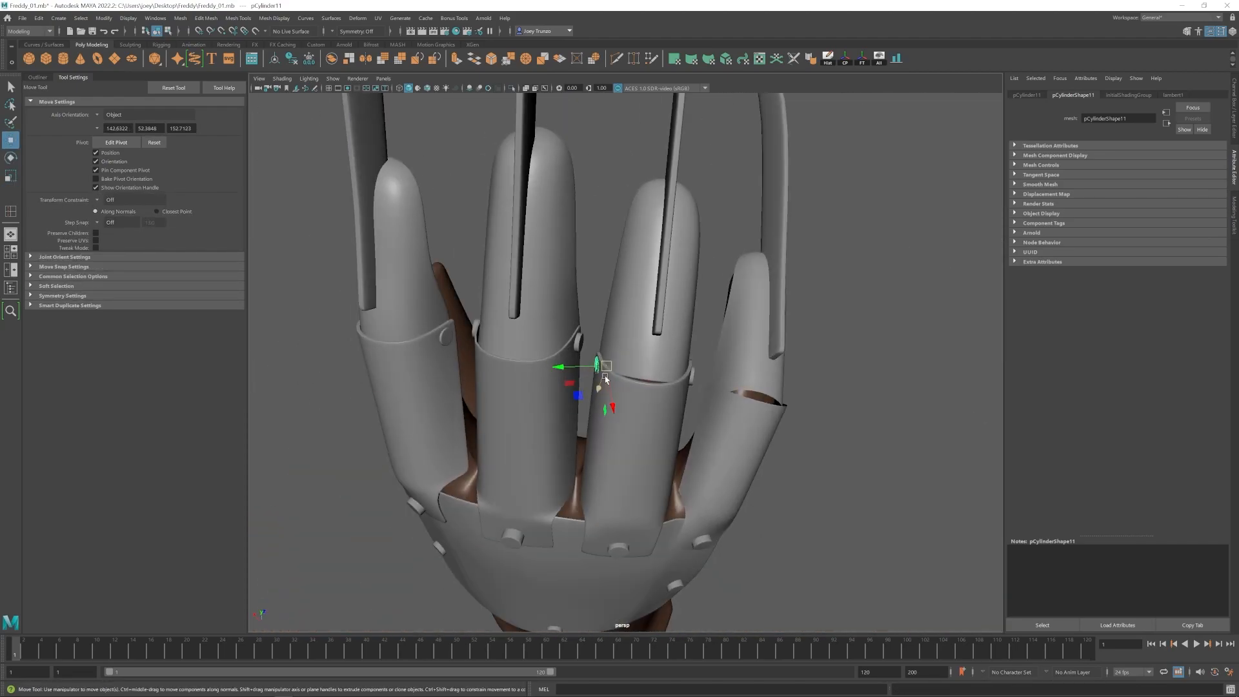
Rotate and move the rivet on the outer side of the ring finger's joint to seat it against the sleeve.
left_click(765, 434)
left_click_drag(766, 434, 741, 498, "alt")
left_click(688, 389)
key("e")
left_click_drag(704, 371, 594, 354)
key("w")
key("e")
key("w")
left_click_drag(686, 395, 660, 327)
scroll(682, 466, "up", 3)
Adjust the ring finger sleeve's vertices around the outer joint rivet.
key("e")
key("w")
right_click_drag(606, 361, 574, 361)
left_click_drag(674, 335, 632, 403)
left_click_drag(633, 374, 663, 381, "alt")
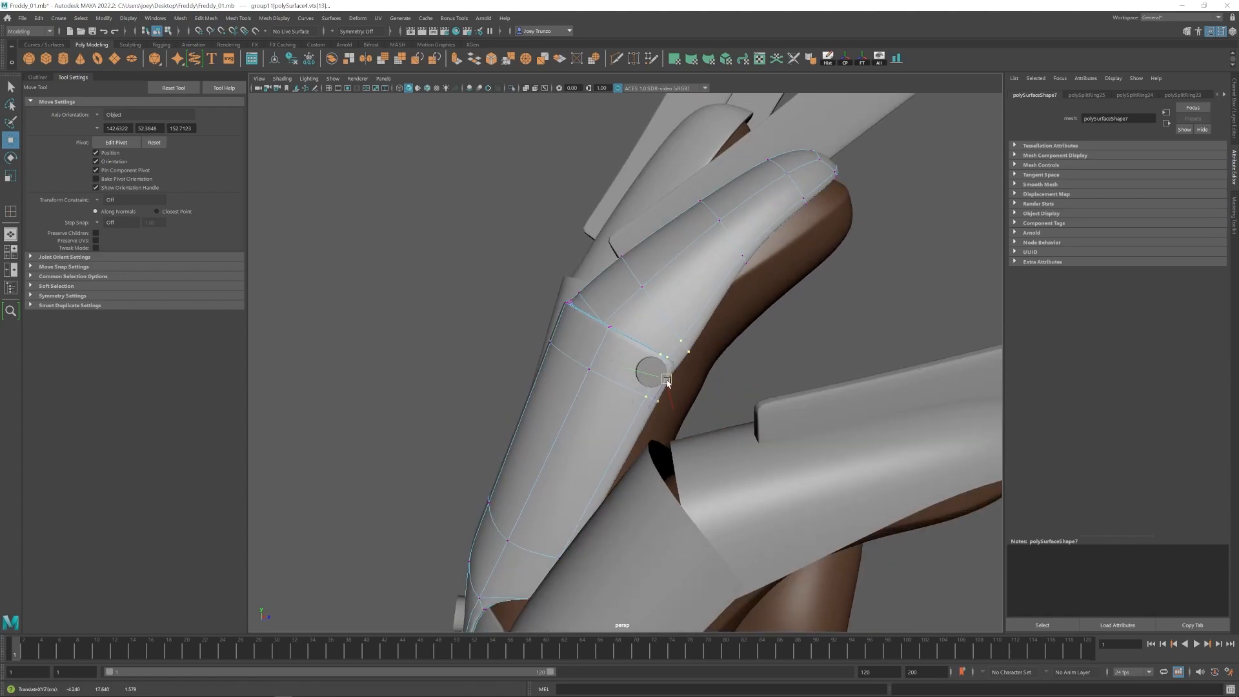
scroll(664, 382, "down", 6)
left_click(710, 458)
Rotate the ring finger's blade to align it with its fingertip cap.
left_click_drag(606, 424, 567, 340, "alt")
scroll(580, 339, "up", 4)
left_click(604, 328)
key("e")
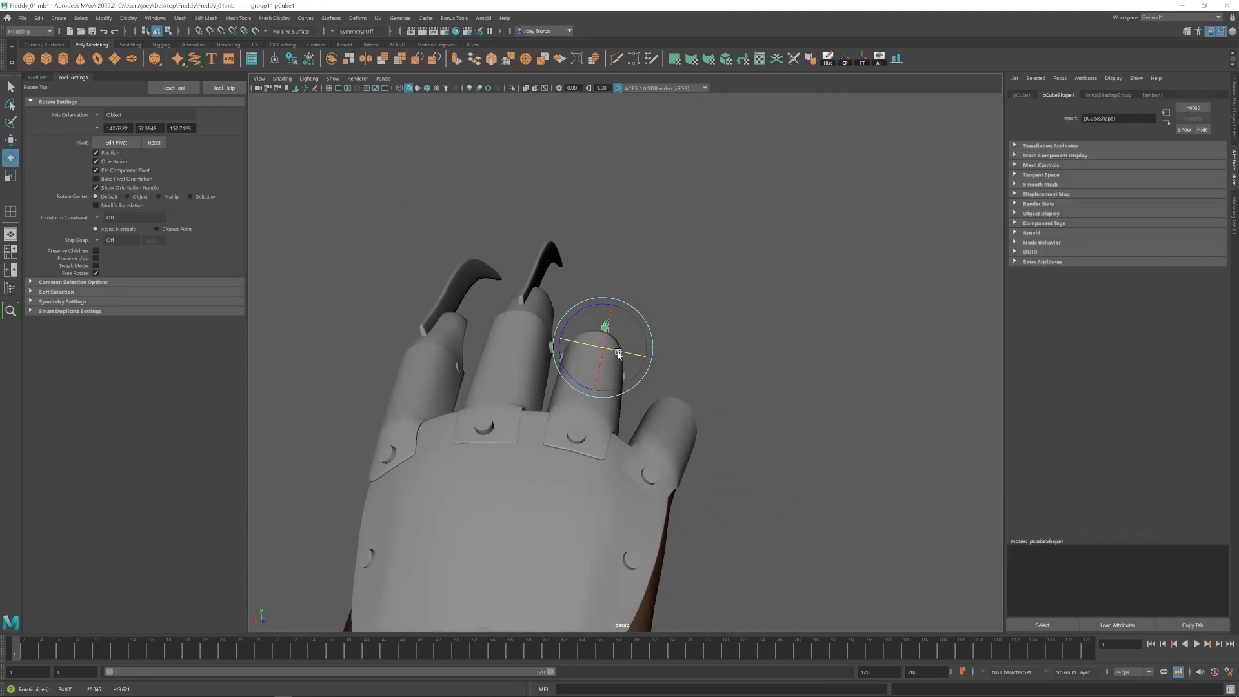
scroll(618, 355, "down", 5)
left_click(484, 359)
left_click_drag(483, 359, 466, 354, "alt")
scroll(600, 349, "up", 5)
left_click(613, 318)
left_click_drag(631, 340, 636, 329)
left_click(786, 431)
scroll(645, 426, "down", 5)
left_click_drag(645, 426, 633, 452, "alt")
scroll(620, 432, "up", 4)
scroll(632, 452, "up", 3)
left_click(635, 320)
left_click(729, 361)
scroll(656, 409, "down", 6)
scroll(600, 413, "up", 6)
Move the pinky sleeve's inner side vertices above its knuckle flap to refine the fit beside the ring finger.
left_click_drag(656, 409, 742, 452, "alt")
middle_click_drag(742, 451, 593, 467, "alt")
left_click_drag(593, 466, 603, 464, "alt")
left_click(594, 451)
key("w")
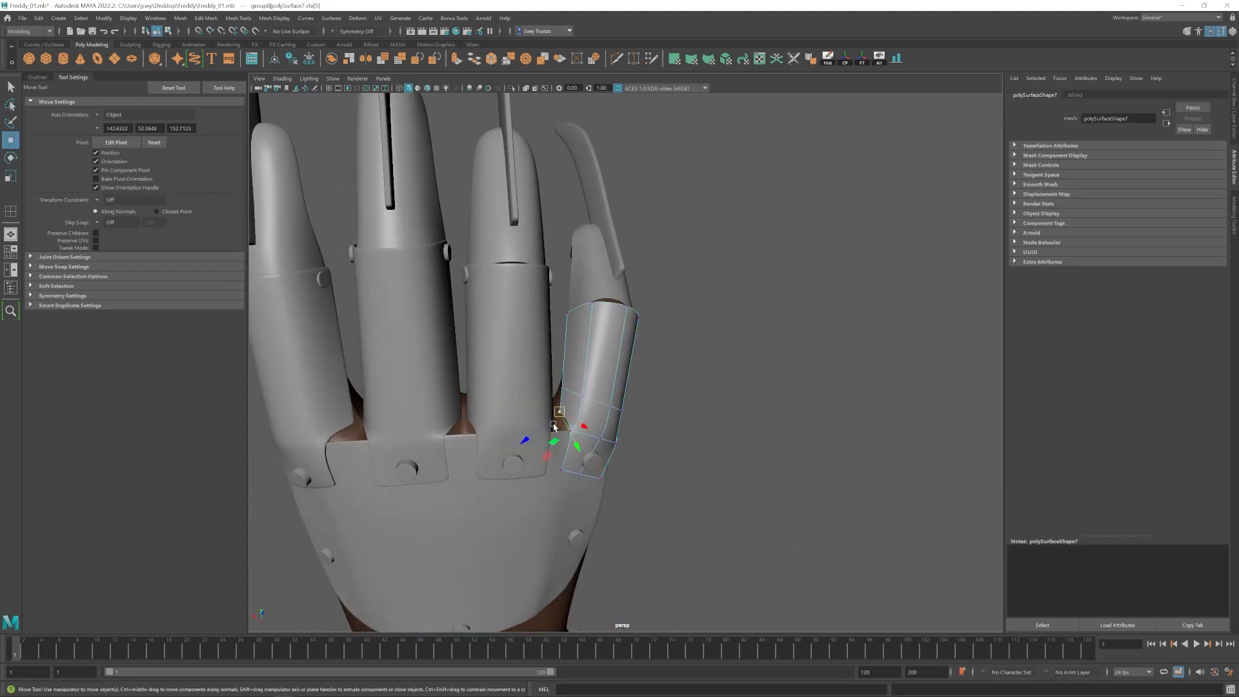
left_click_drag(548, 424, 559, 416)
left_click_drag(559, 416, 600, 400, "alt")
Extrude all faces of the pinky sleeve to give it thickness.
left_click(729, 426)
scroll(730, 426, "down", 6)
left_click_drag(729, 426, 743, 452, "alt")
scroll(744, 452, "up", 6)
left_click(613, 400)
key("F11")
double_click(613, 413)
key("ctrl+e")
left_click(1099, 242)
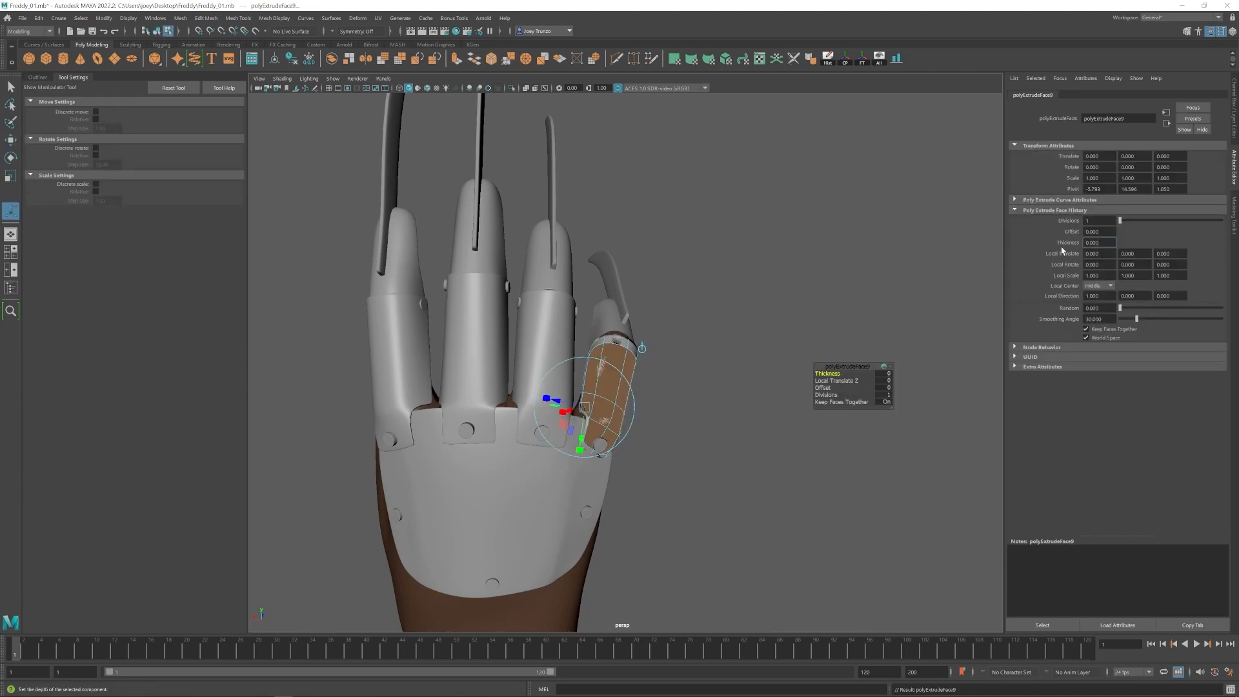
key("Return")
Insert supporting edge loops on the thickened pinky sleeve and preview it smoothed.
key("w")
left_click_drag(729, 400, 600, 406, "alt")
left_click(238, 18)
left_click(255, 88)
left_click(94, 154)
left_click(705, 305)
left_click(627, 352)
key("w")
key("3")
Adjust the vertices around the pinky sleeve's knuckle flap, undoing the last unwanted change.
left_click(722, 364)
left_click(603, 410)
key("F9")
left_click_drag(565, 483, 561, 467)
left_click_drag(684, 459, 729, 428, "alt")
scroll(566, 453, "down", 6)
key("w")
left_click_drag(668, 372, 610, 378, "alt")
key("e")
key("ctrl+z")
Adjust the vertices where the pinky fingertip cap meets the sleeve to improve their fit.
left_click(1234, 215)
left_click(1175, 238)
key("F8")
key("w")
scroll(694, 413, "down", 8)
scroll(730, 413, "up", 6)
left_click(689, 419)
key("e")
key("w")
left_click(641, 393)
key("F9")
left_click_drag(633, 381, 586, 350)
scroll(560, 387, "down", 6)
left_click_drag(586, 374, 554, 410, "alt")
scroll(645, 445, "up", 7)
left_click_drag(671, 413, 684, 362, "alt")
key("F8")
left_click(758, 248)
Extrude the faces of the pinky fingertip cap with a thickness of -0.1.
scroll(758, 249, "down", 8)
key("F11")
left_click_drag(768, 233, 590, 428)
left_click(1130, 321)
left_click(1234, 169)
left_click_drag(1108, 242, 1064, 248)
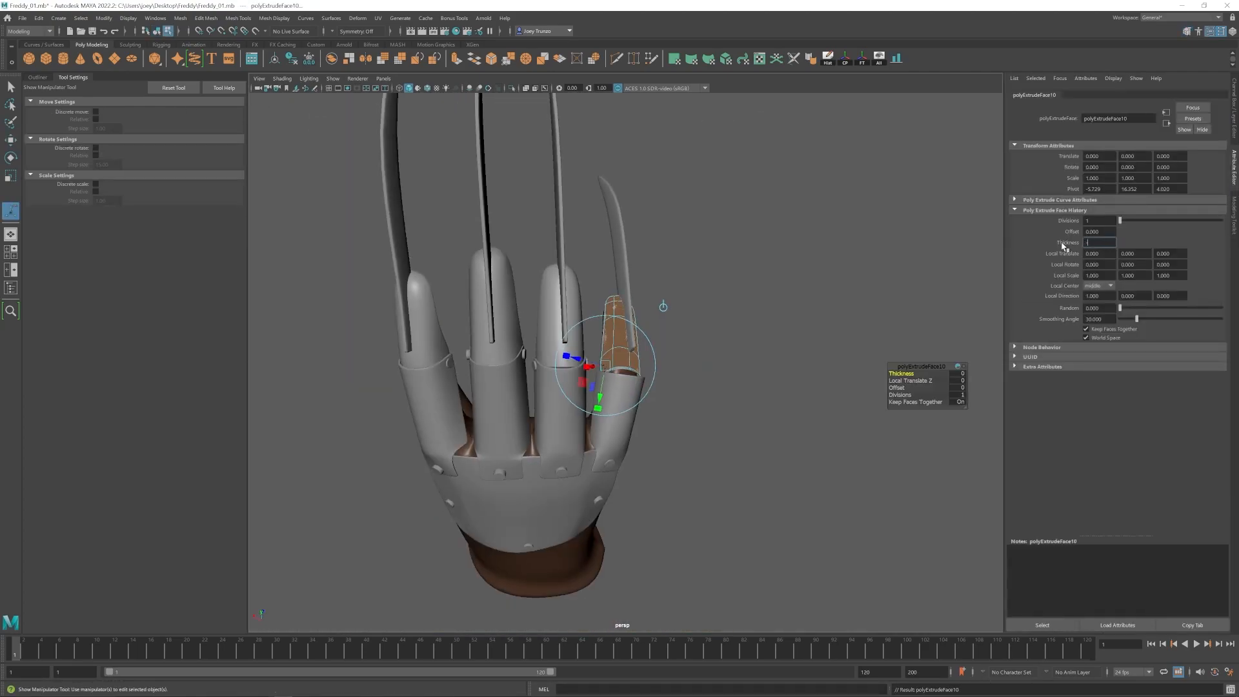
type("-.1")
key("Return")
Insert a supporting edge loop near the open lower edge of the pinky fingertip cap.
mouse_move(711, 437)
left_mouse_down("alt")
mouse_move(652, 387)
mouse_move(723, 452)
left_mouse_up("alt")
left_click(238, 18)
left_click(257, 94)
left_click(622, 410)
left_click(120, 155)
key("w")
Reposition the pinky fingertip cap so it fits over the finger and the end of its sleeve.
left_click_drag(636, 387, 641, 464, "alt")
left_click(718, 416)
left_click(742, 362)
scroll(642, 465, "down", 6)
key("e")
left_click_drag(771, 368, 689, 359, "alt")
key("w")
mouse_move(688, 358)
left_mouse_down("alt")
mouse_move(613, 371)
mouse_move(690, 356)
left_mouse_up("alt")
left_click(749, 426)
mouse_move(748, 425)
left_mouse_down("alt")
mouse_move(669, 457)
mouse_move(749, 445)
left_mouse_up("alt")
left_click(692, 373)
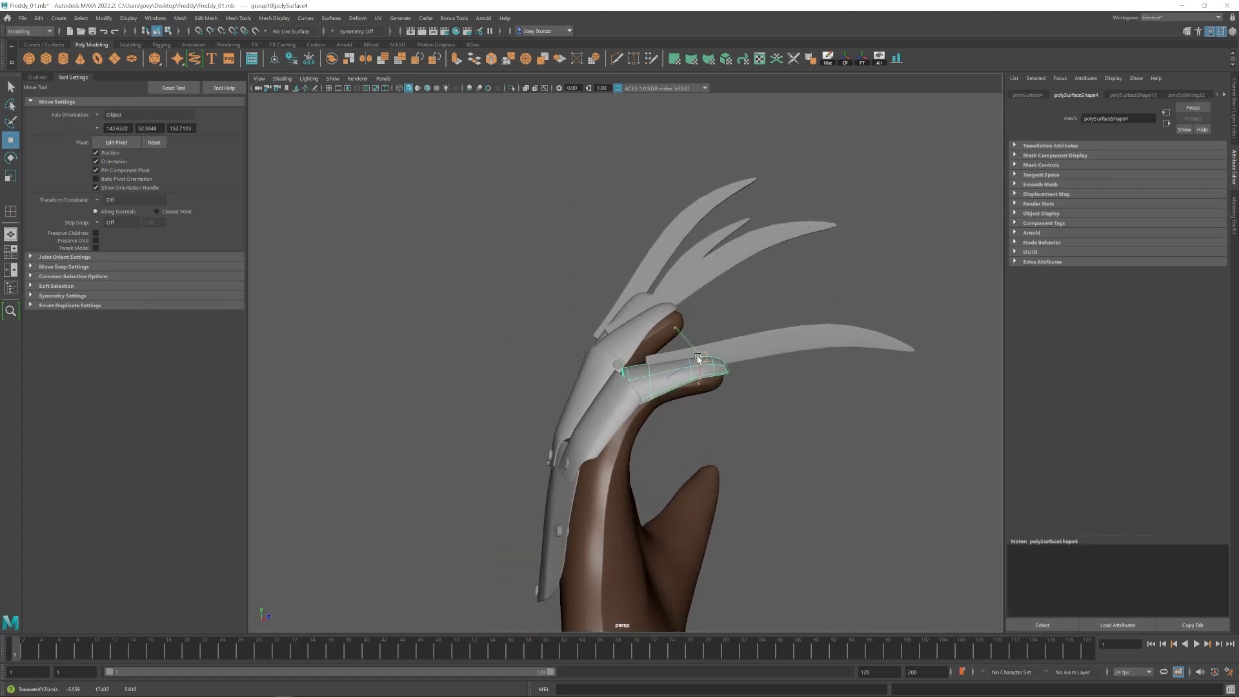
left_click(748, 426)
Place a rivet on the outer side of the pinky joint and angle it to match the sleeve surface.
left_click_drag(698, 413, 462, 404, "alt")
scroll(462, 404, "down", 10)
scroll(580, 420, "up", 10)
left_click_drag(581, 452, 580, 413, "alt")
left_click(573, 351)
left_click_drag(572, 362, 632, 419, "alt")
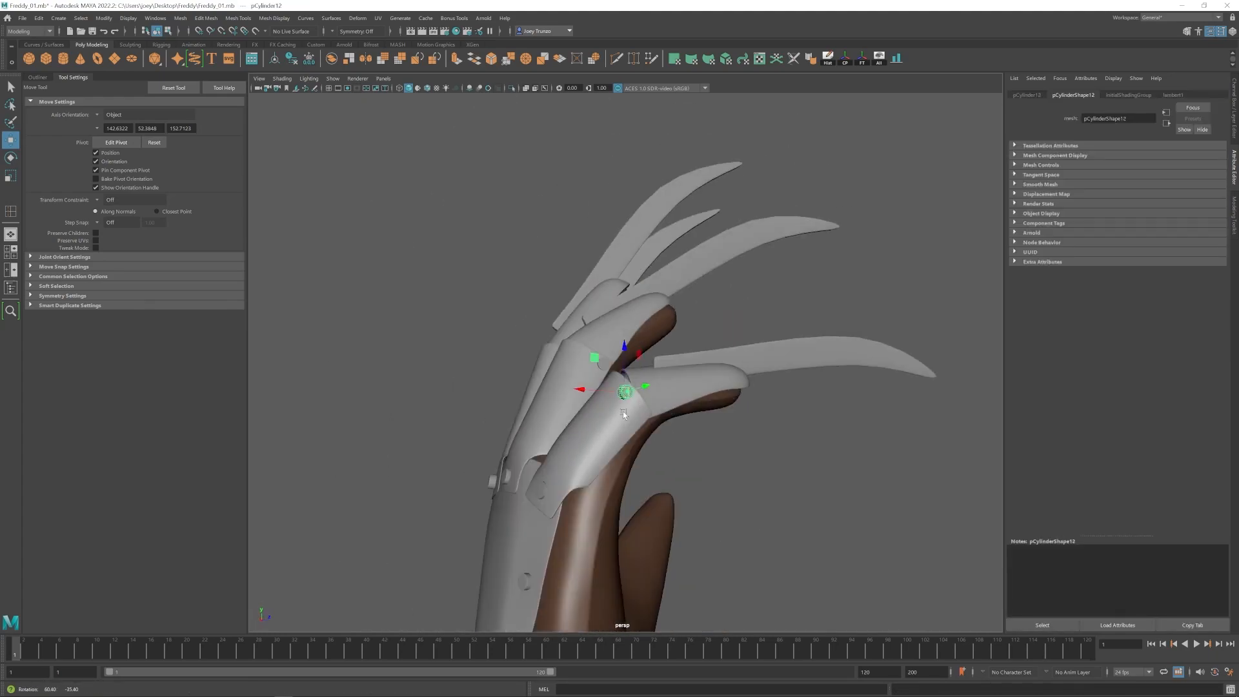
key("f")
key("e")
left_click_drag(659, 464, 610, 367, "alt")
key("w")
Place a duplicate rivet on the inner side of the pinky joint and rotate it to sit against the sleeve.
key("e")
scroll(621, 362, "down", 10)
scroll(608, 371, "up", 8)
key("w")
left_click_drag(611, 366, 688, 420, "alt")
scroll(688, 419, "down", 5)
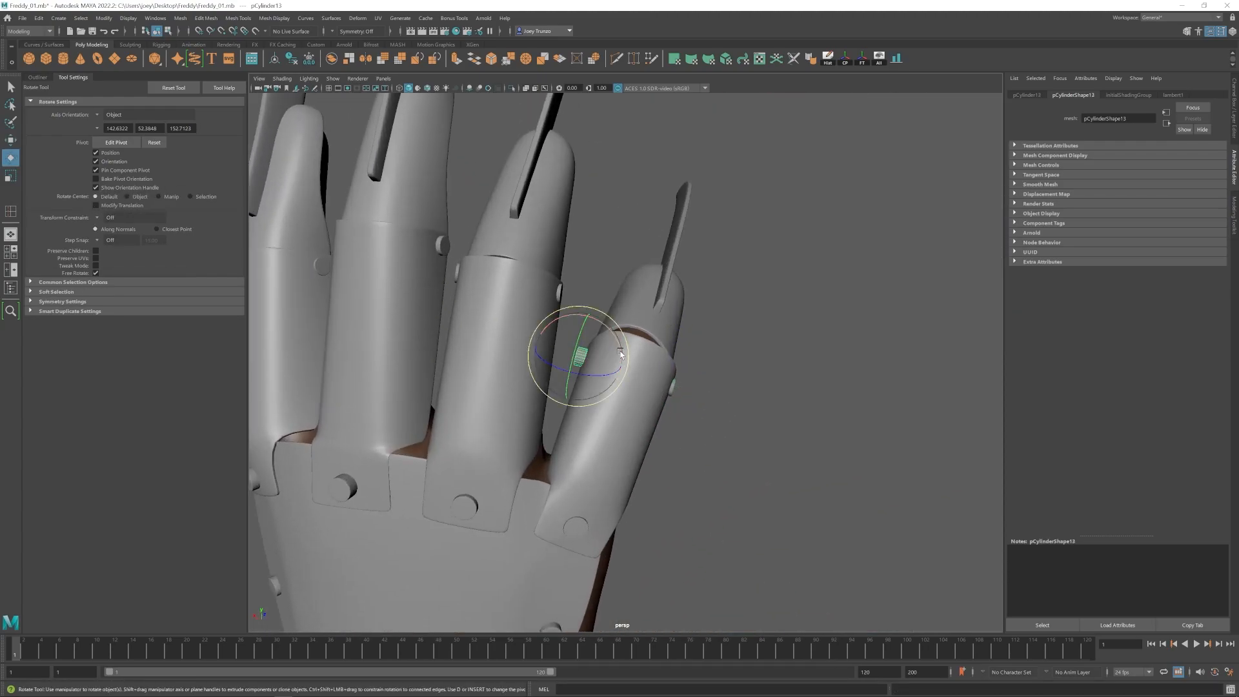
left_click_drag(584, 365, 587, 364, "alt")
scroll(516, 400, "down", 10)
left_click(442, 426)
scroll(598, 445, "up", 10)
Move the pinky fingertip cap's vertices near the rivet so the cap fits against the joint.
left_click_drag(443, 425, 618, 388, "alt")
left_click(619, 388)
mouse_move(618, 389)
left_mouse_down()
mouse_move(633, 448)
mouse_move(622, 396)
left_mouse_up()
scroll(628, 396, "down", 5)
right_click_drag(622, 395, 575, 395)
left_click_drag(664, 400, 608, 375)
key("w")
right_click(644, 353)
right_click_drag(643, 353, 596, 352)
left_click_drag(666, 407, 607, 359)
left_click_drag(592, 371, 588, 367)
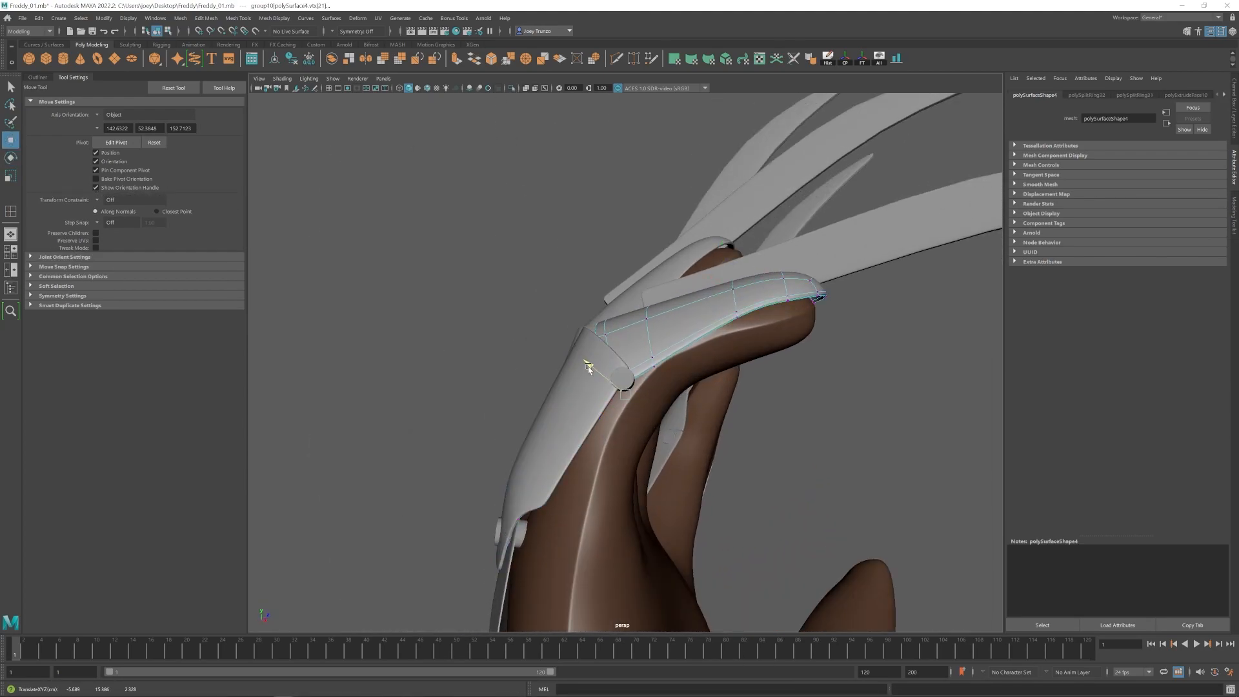
Reshape the edges of the pinky fingertip cap by moving vertices where it overlaps the sleeve.
right_click_drag(590, 395, 543, 395)
left_click_drag(646, 348, 608, 398)
left_click_drag(626, 381, 633, 464, "alt")
scroll(644, 380, "down", 4)
left_click(680, 428)
scroll(633, 464, "up", 4)
left_click_drag(559, 471, 613, 393)
left_click_drag(570, 433, 574, 438)
left_click_drag(614, 393, 678, 382, "alt")
right_click_drag(720, 308, 673, 309)
left_click_drag(763, 345, 734, 369)
left_click_drag(745, 368, 744, 374)
Fine-tune the remaining vertices around the pinky joint to follow the finger from several sides.
left_click_drag(743, 374, 674, 392, "alt")
right_click_drag(698, 360, 652, 360)
left_click_drag(591, 413, 629, 363)
left_click_drag(622, 366, 679, 431, "alt")
left_click_drag(632, 392, 671, 387, "alt")
scroll(671, 387, "up", 4)
right_click_drag(658, 322, 611, 323)
mouse_move(700, 393)
left_mouse_down()
mouse_move(673, 376)
mouse_move(700, 378)
left_mouse_up()
left_click_drag(701, 379, 547, 413)
right_click_drag(547, 413, 500, 413)
Rotate and position the pinky blade so it lines up with the fingertip cap.
left_click_drag(547, 446, 636, 356, "alt")
left_click(650, 340)
key("w")
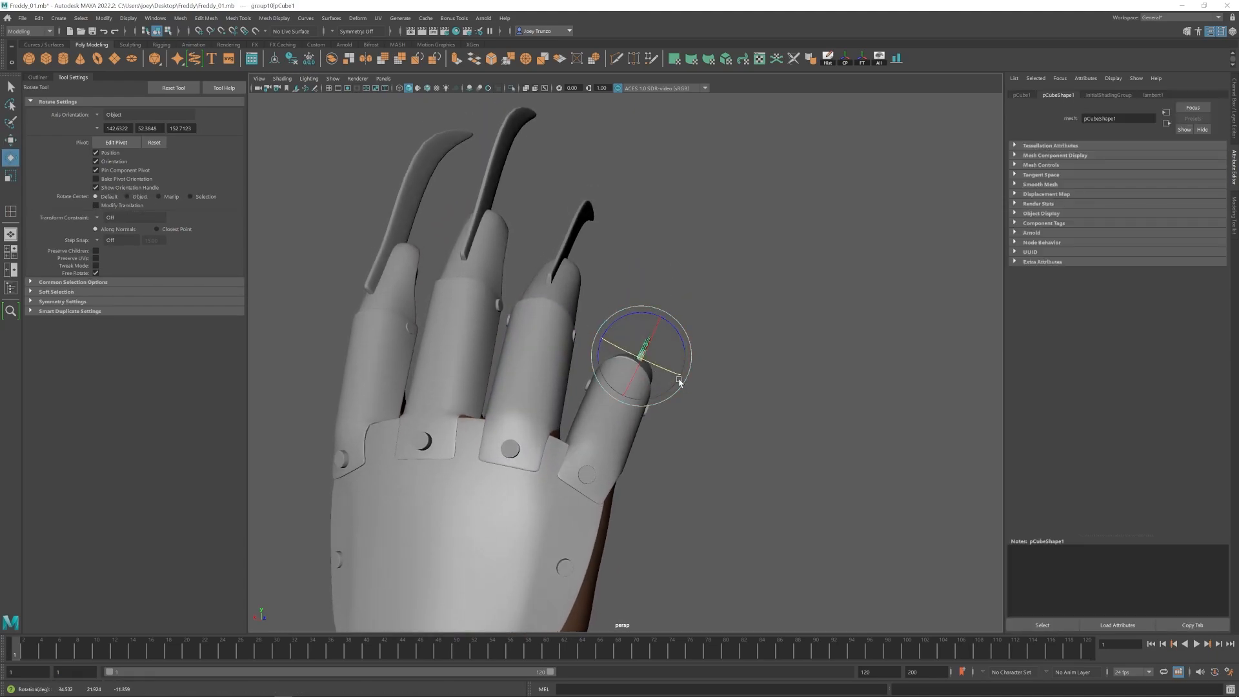
key("w")
left_click(728, 386)
scroll(710, 400, "down", 10)
mouse_move(684, 451)
left_mouse_down("alt")
mouse_move(631, 483)
mouse_move(749, 473)
mouse_move(700, 452)
left_mouse_up("alt")
scroll(678, 497, "up", 8)
left_click_drag(671, 506, 645, 471, "alt")
scroll(645, 471, "down", 7)
middle_click_drag(646, 471, 692, 486, "alt")
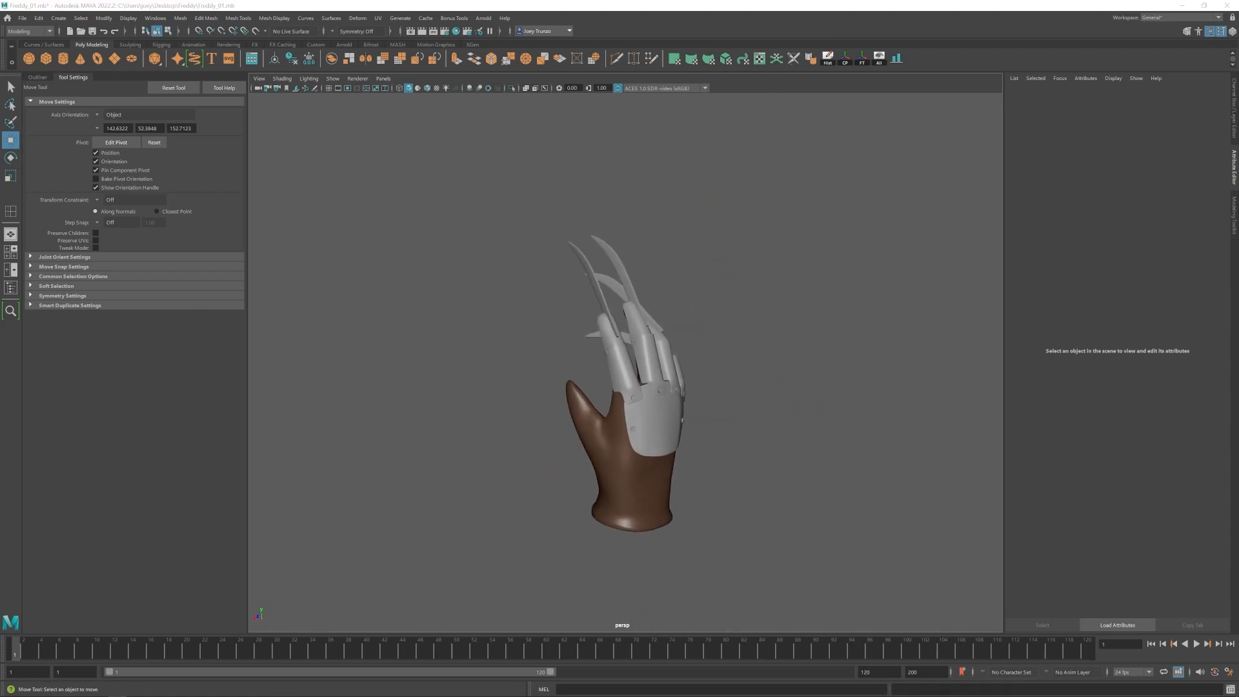
Create a polygon cylinder below the glove as the base for a finger ring.
left_click_drag(635, 369, 620, 372, "alt")
scroll(621, 371, "up", 4)
left_click(645, 445)
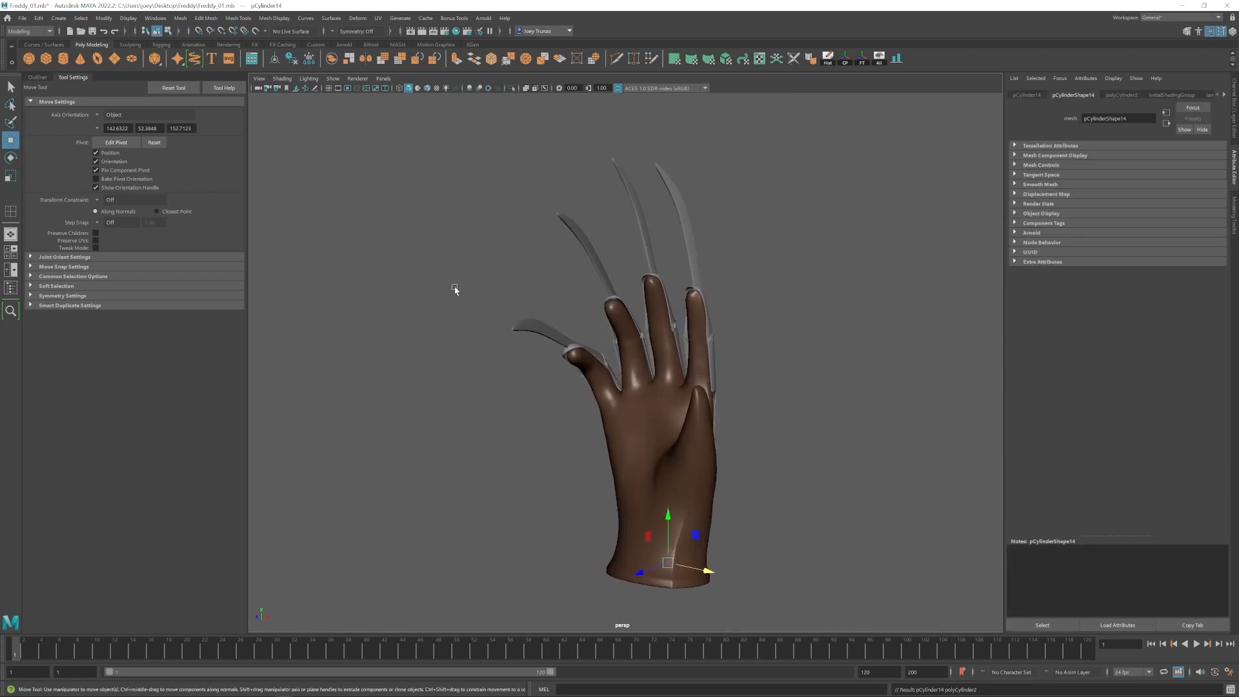
scroll(619, 420, "down", 4)
left_click_drag(684, 438, 570, 438, "alt")
key("f")
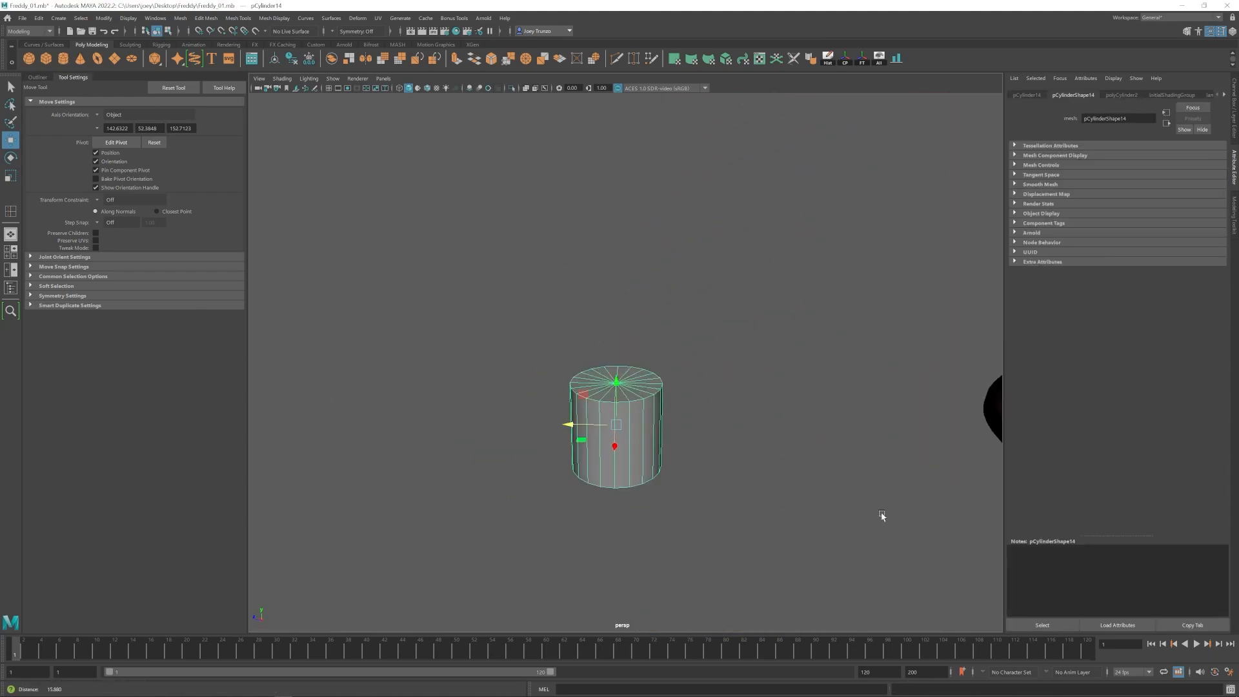
key("r")
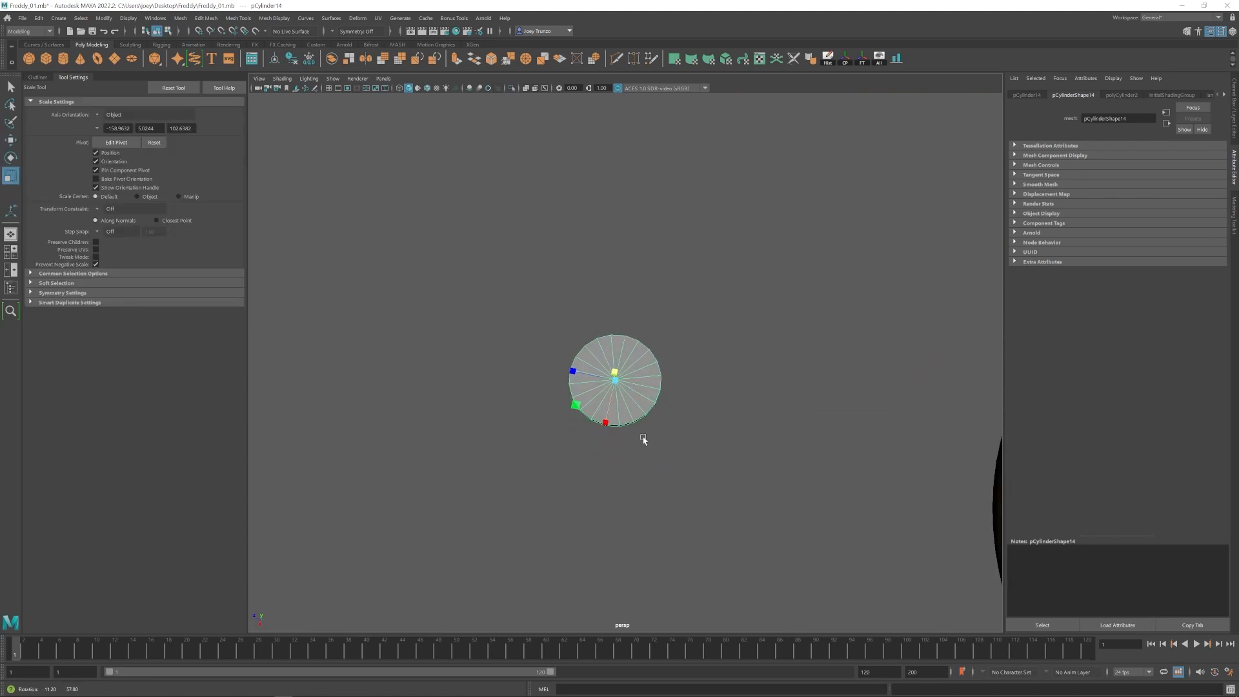
Delete the cylinder's end faces and extrude its open border edges inward to give the wall thickness.
key("Delete")
key("ctrl+e")
left_click(97, 114)
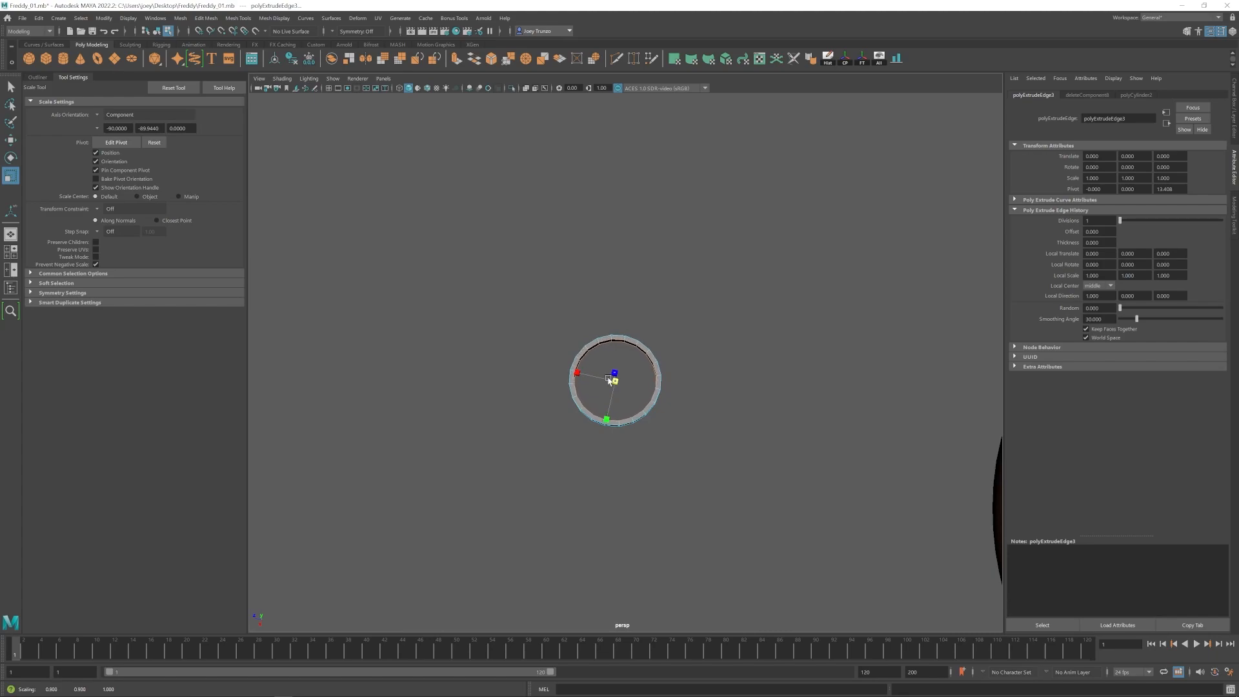
Bridge the inner border edges of the hollow cylinder to form a closed ring.
left_click(206, 18)
left_click(221, 65)
left_click_drag(581, 362, 645, 423, "alt")
key("w")
scroll(694, 412, "down", 6)
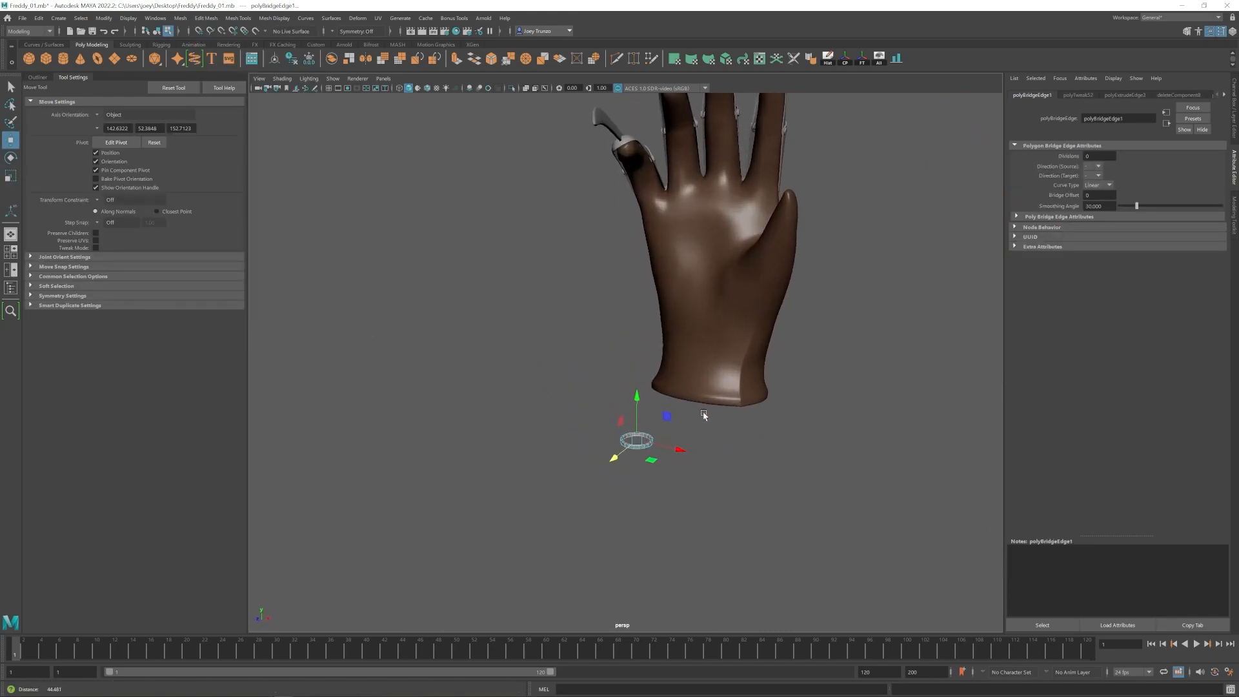
middle_click_drag(657, 434, 574, 515, "alt")
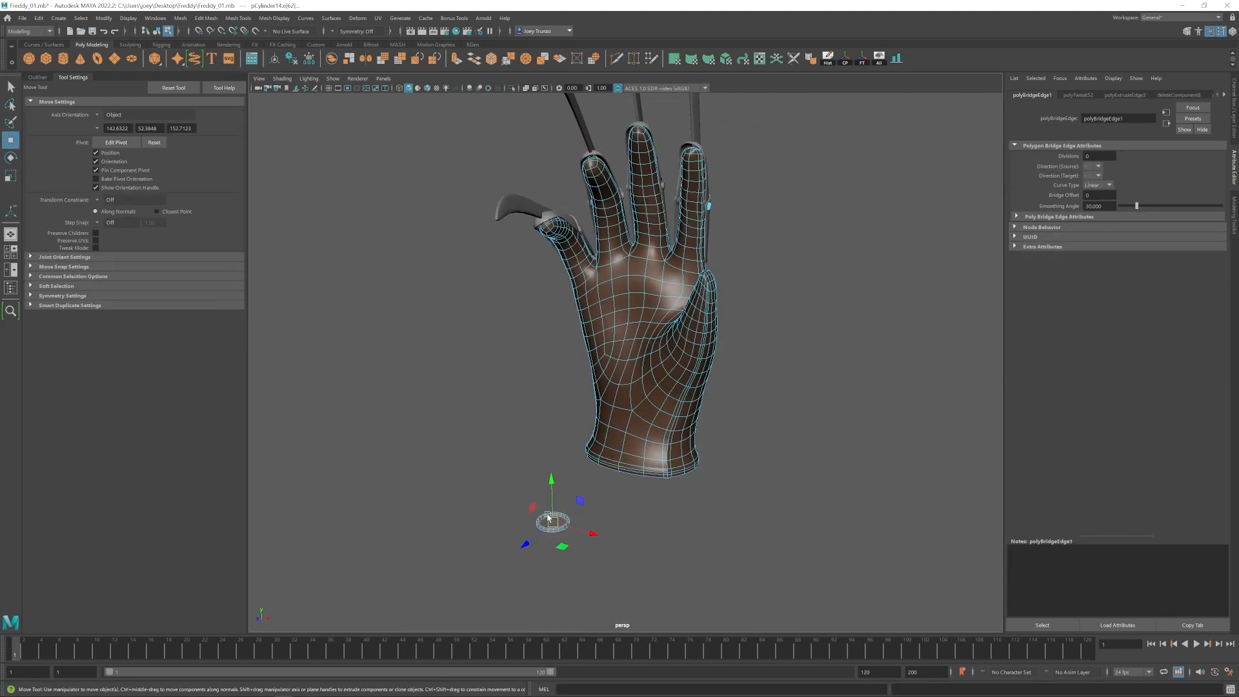
Return the ring to object mode and bring it up to the index finger.
key("F8")
left_click(878, 58)
key("f")
left_click(702, 404)
scroll(567, 417, "down", 8)
left_click_drag(567, 417, 563, 416, "alt")
key("r")
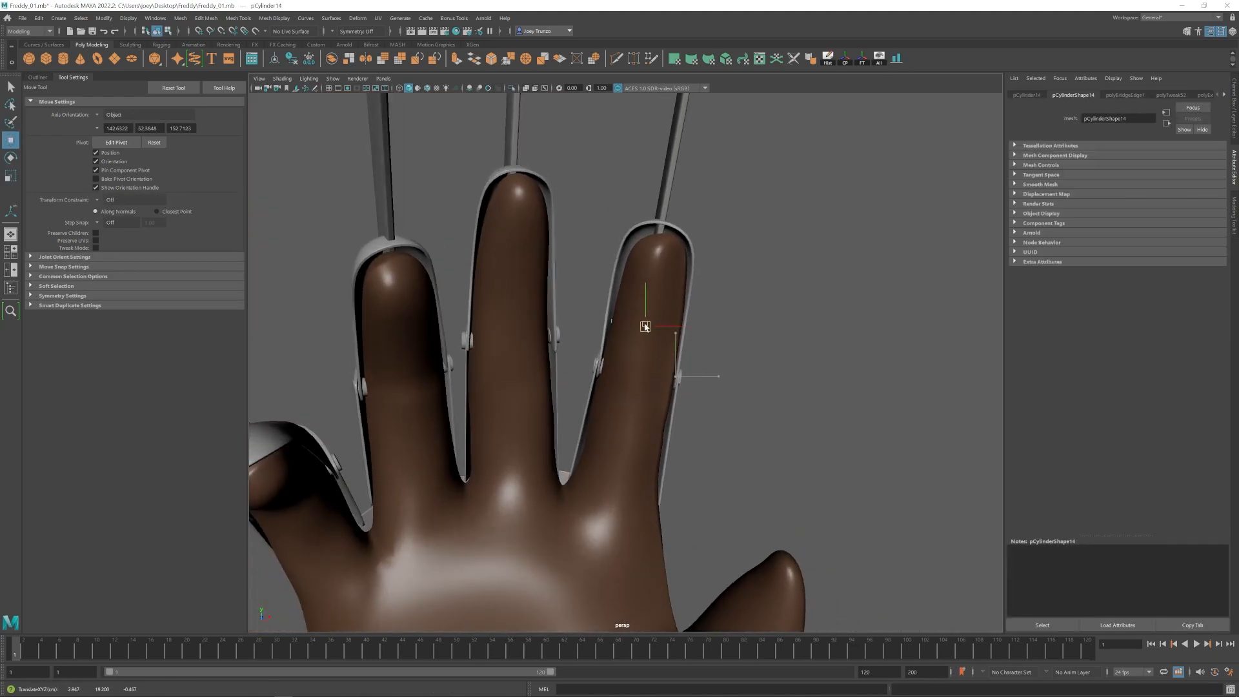
Move, rotate and scale the ring so it wraps around the index finger near the joint rivets.
left_click_drag(694, 375, 609, 354, "alt")
left_click_drag(628, 304, 623, 399)
mouse_move(624, 399)
left_mouse_down("alt")
mouse_move(687, 387)
mouse_move(627, 386)
left_mouse_up("alt")
key("e")
left_click_drag(627, 386, 653, 413, "alt")
left_click_drag(686, 383, 629, 400)
key("r")
left_click_drag(629, 400, 601, 387)
key("w")
Select a face loop on the index-finger ring and scale it to adjust the band's thickness.
scroll(630, 371, "up", 5)
key("F11")
left_click(586, 306)
left_click(578, 309, "shift")
left_click(649, 367)
double_click(626, 365, "shift")
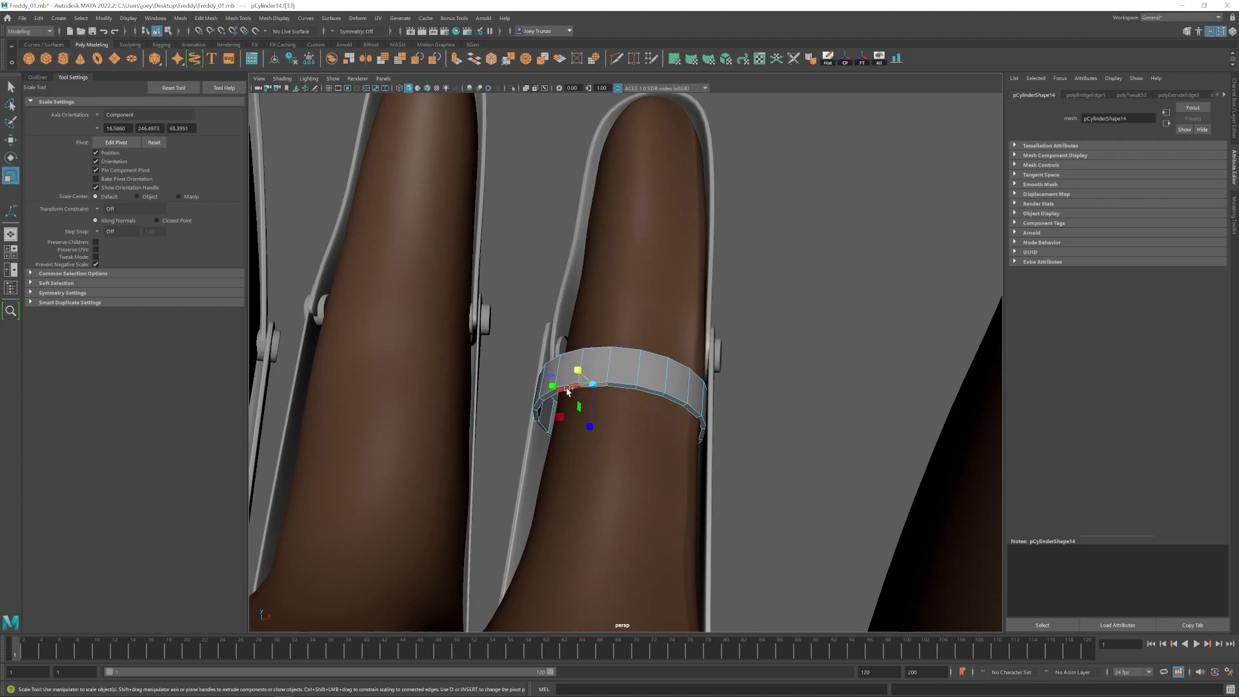
left_click_drag(618, 329, 630, 373, "alt")
key("w")
key("F8")
Resize the whole ring and align it across the index finger just below the joint rivets.
scroll(628, 370, "down", 4)
key("r")
left_click_drag(625, 303, 631, 383, "alt")
scroll(661, 346, "down", 4)
scroll(630, 383, "up", 4)
left_click_drag(684, 420, 710, 381, "alt")
key("r")
left_click_drag(618, 352, 645, 306, "alt")
left_click(645, 307)
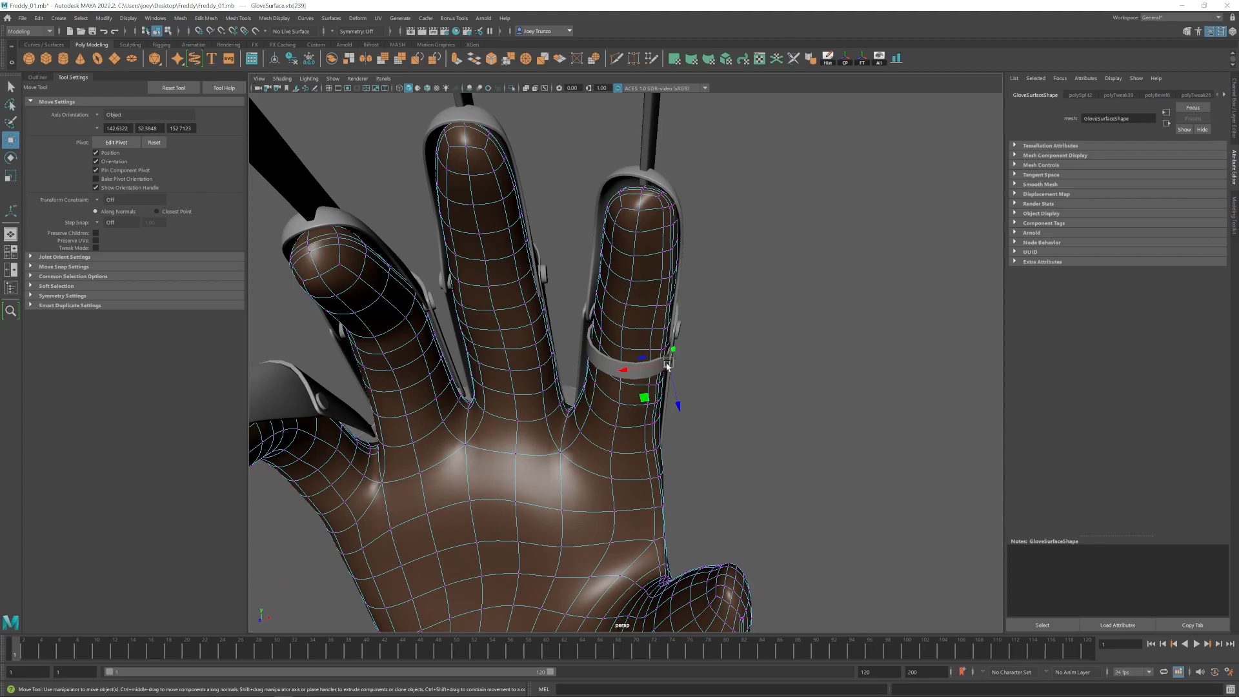
left_click(738, 327)
Select the inner face loop of the index-finger ring and adjust it around the finger.
right_click_drag(639, 396, 561, 378)
left_click_drag(562, 378, 612, 399, "alt")
right_click_drag(612, 399, 839, 493, "alt")
left_click_drag(839, 493, 671, 503, "alt")
right_click_drag(671, 503, 774, 542, "alt")
left_click(652, 390)
left_click_drag(652, 390, 604, 390, "alt")
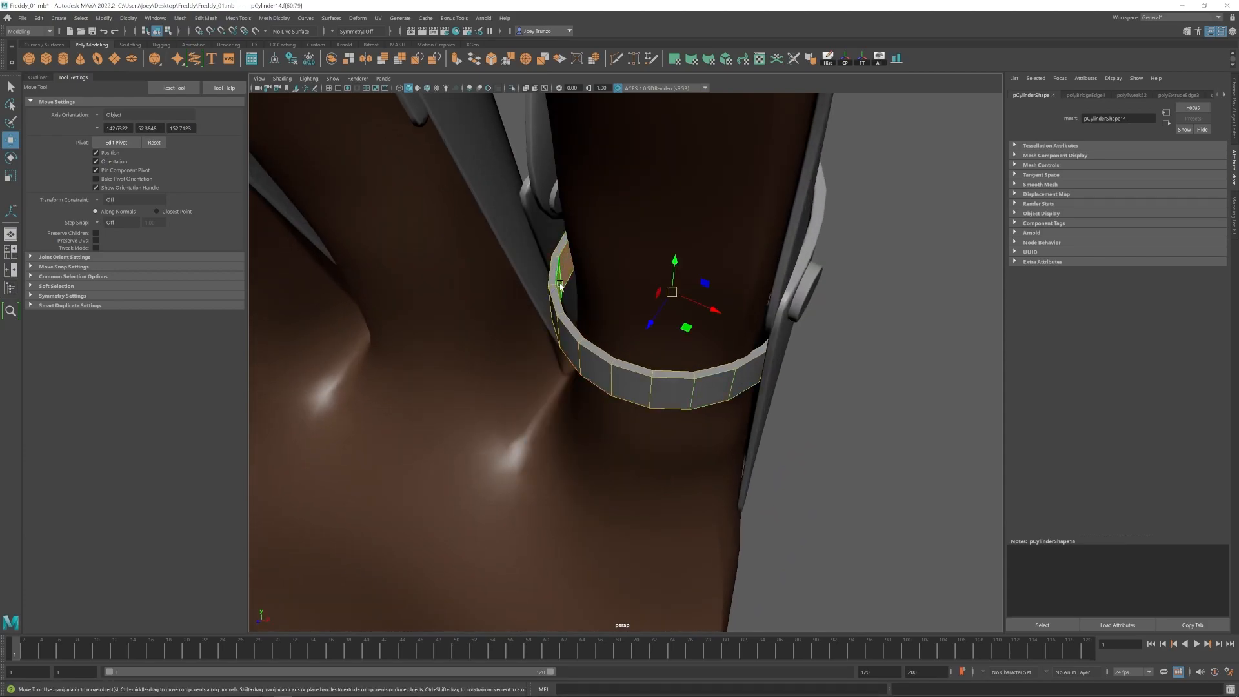
left_click_drag(675, 296, 574, 348, "alt")
key("q")
left_click(564, 351)
left_click(594, 402)
left_click_drag(634, 387, 619, 477, "alt")
key("w")
Scale and reposition the ring so it sits closely around the index finger.
right_click_drag(640, 294, 590, 363, "alt")
left_click_drag(590, 363, 624, 333, "alt")
key("r")
left_click(622, 366)
right_click_drag(621, 367, 592, 398, "alt")
left_click_drag(592, 397, 613, 381, "alt")
right_click_drag(632, 400, 717, 452, "alt")
left_click(624, 366)
key("r")
key("w")
left_click(716, 361)
right_click_drag(716, 361, 645, 400, "alt")
left_click_drag(645, 400, 565, 413, "alt")
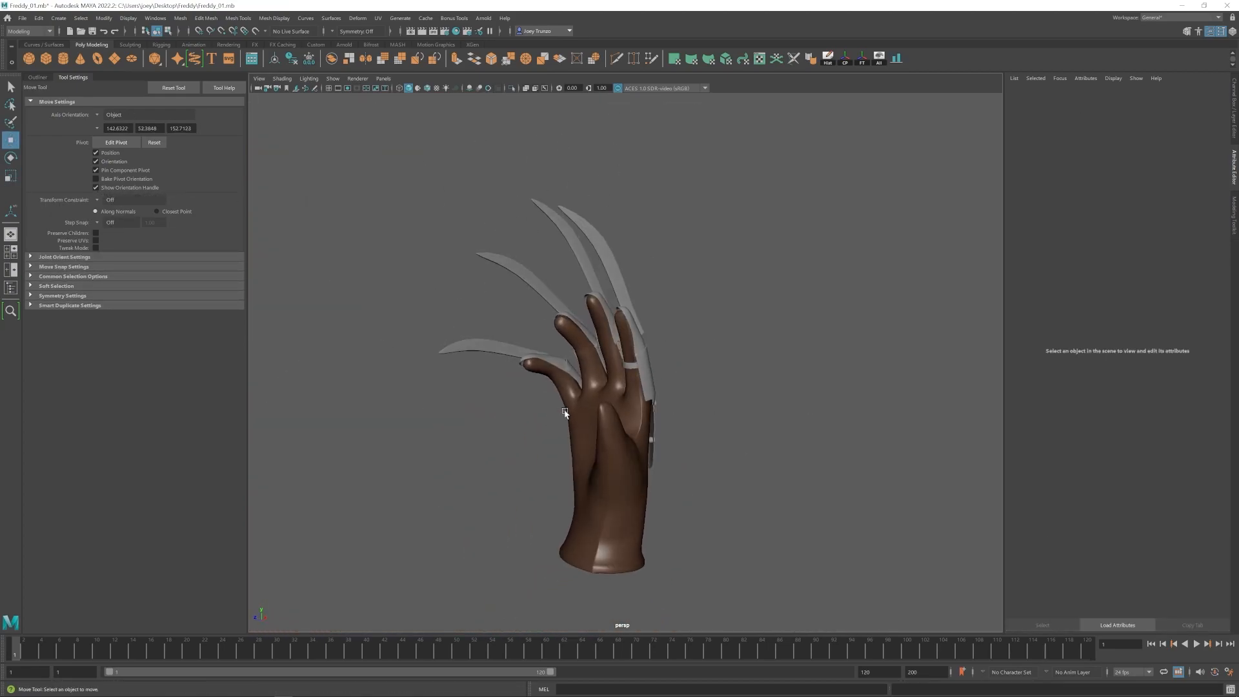
left_click_drag(705, 419, 761, 416, "alt")
right_click_drag(677, 400, 735, 413, "alt")
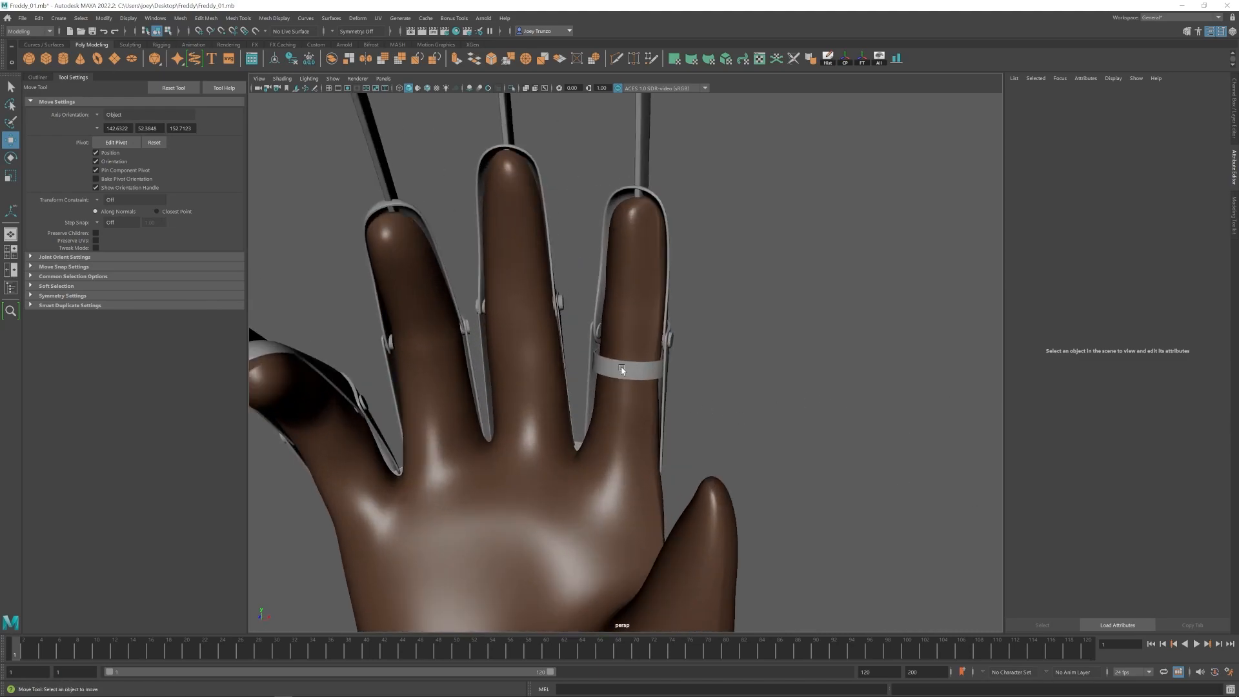
left_click(622, 371)
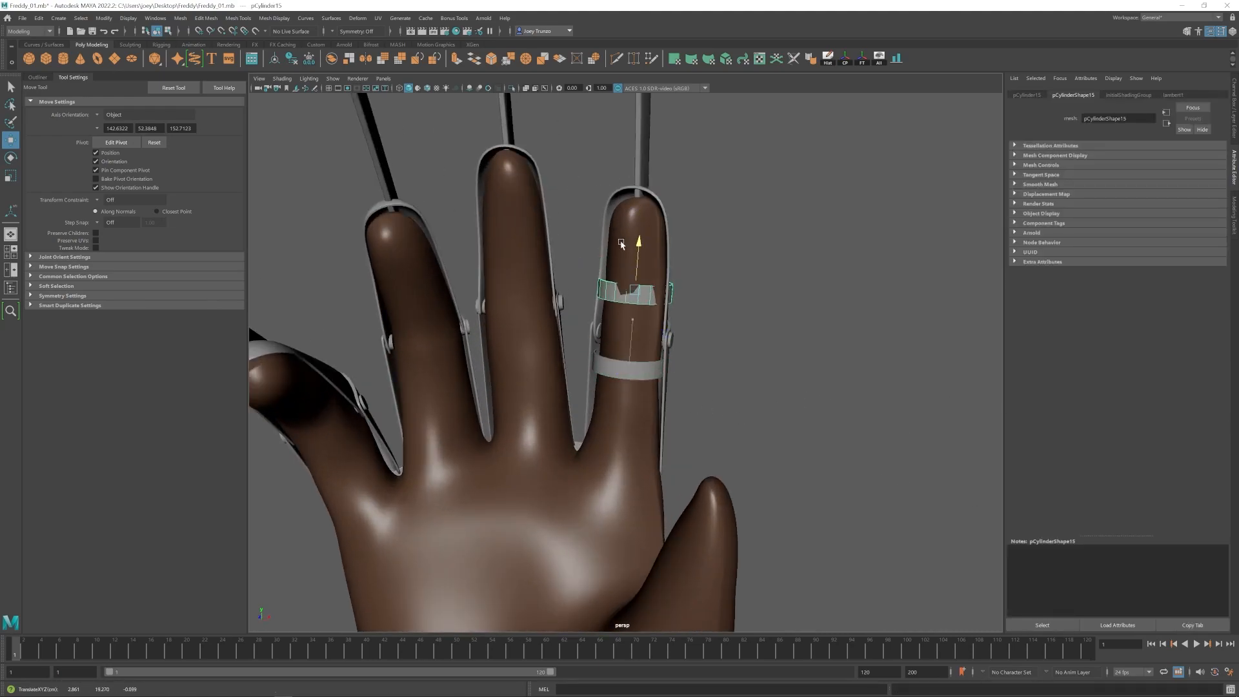
key("Delete")
Isolate the index-finger ring and delete its back half, keeping the curved strap on the palm side.
left_click(627, 370)
left_click_drag(697, 420, 685, 503, "alt")
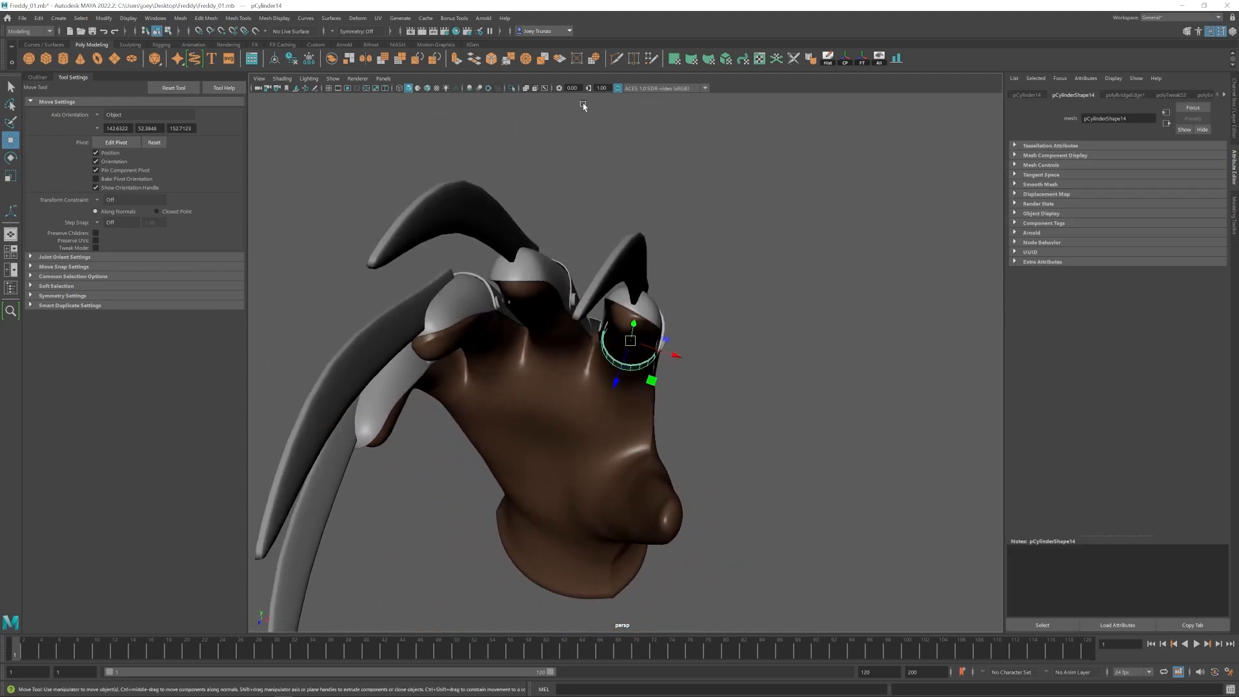
left_click(512, 87)
left_click_drag(588, 249, 570, 314, "alt")
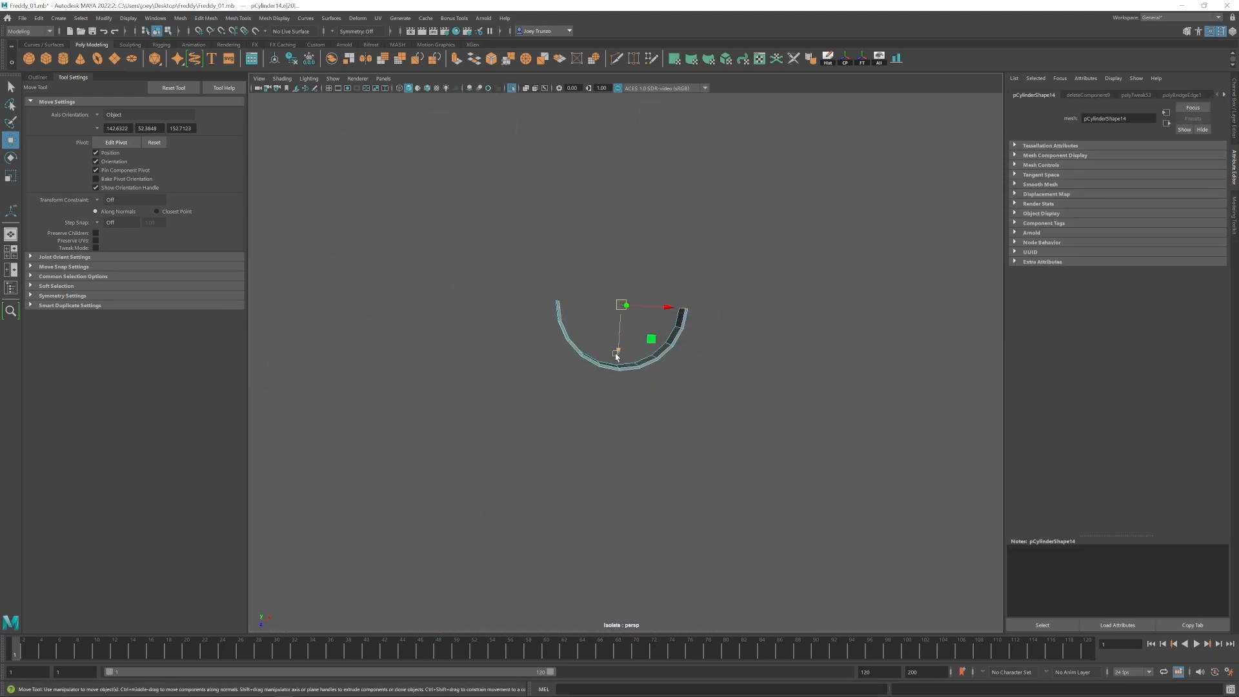
Extrude the open ends of the index-finger strap to lengthen it, show the whole model again and reposition the strap.
left_click_drag(622, 303, 581, 248, "shift")
key("F8")
left_click(512, 88)
left_click_drag(605, 326, 633, 303)
key("F8")
left_click_drag(642, 360, 548, 361, "alt")
left_click_drag(668, 361, 680, 370)
left_click(752, 361)
Select the long border edge loops of the index-finger strap and bevel them with a small fraction.
left_click_drag(561, 352, 636, 349, "alt")
left_click(645, 355)
key("f")
left_click(752, 368)
right_click_drag(751, 368, 614, 380, "alt")
double_click(595, 359)
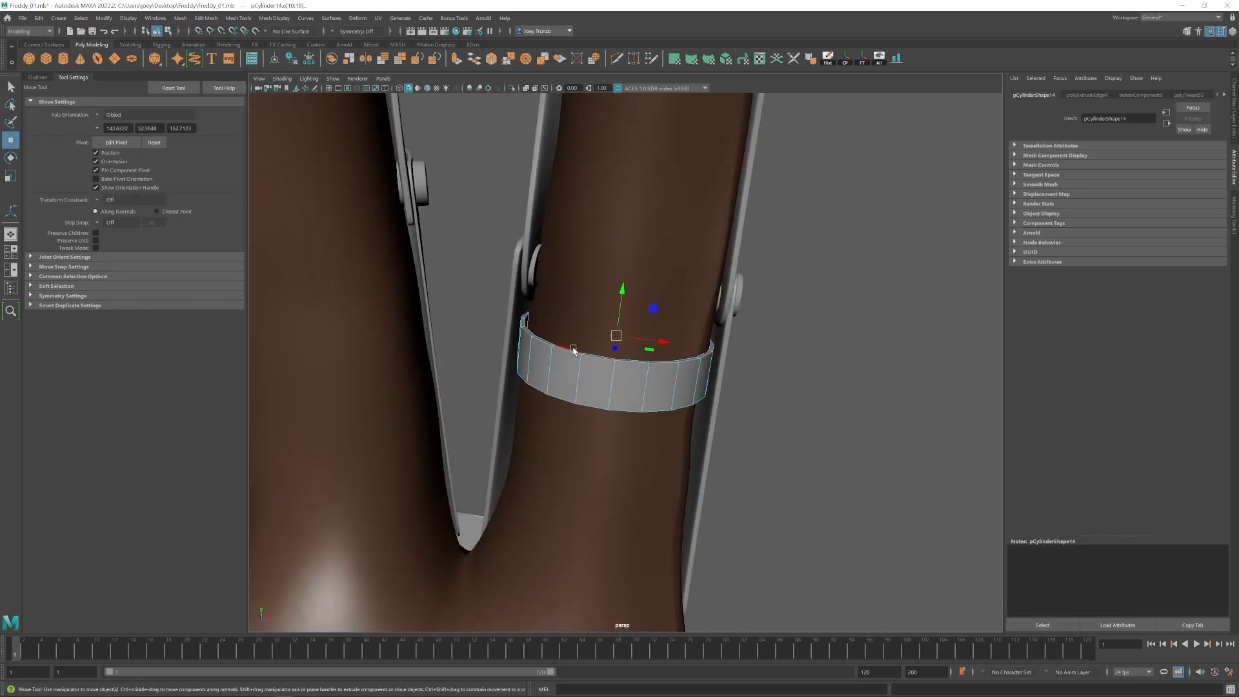
double_click(541, 397, "shift")
left_click_drag(540, 397, 563, 414, "alt")
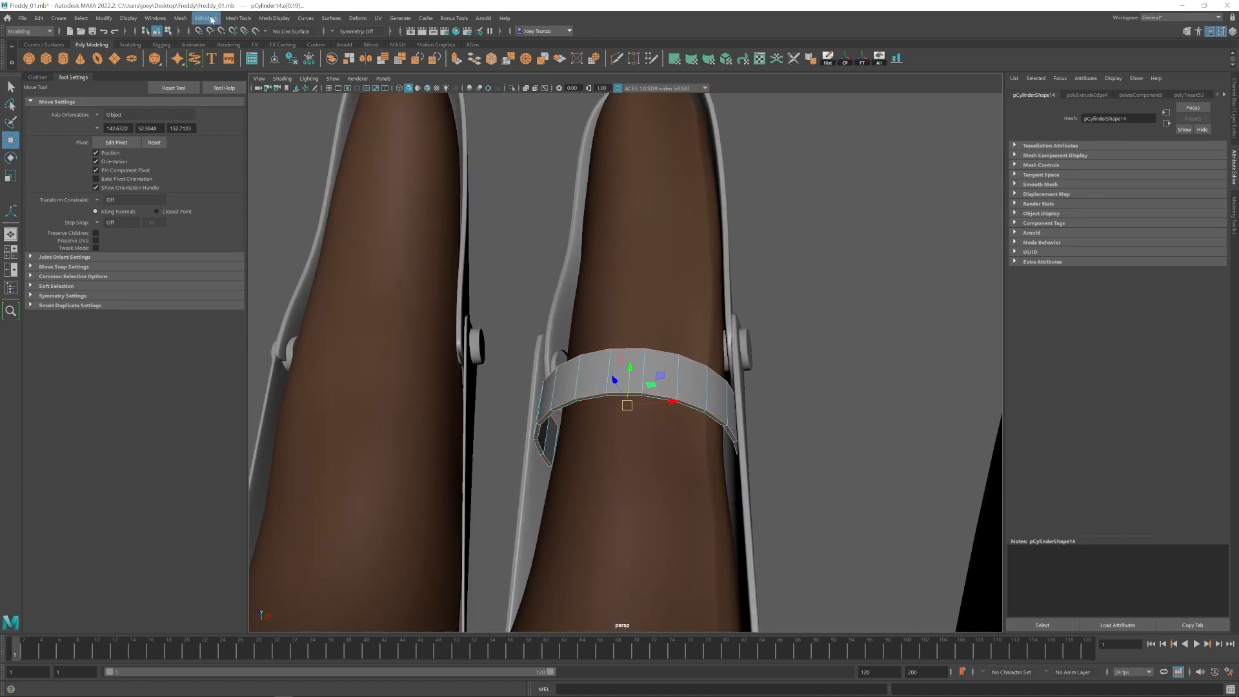
left_click(211, 20)
left_click(216, 48)
left_click_drag(1171, 175, 1161, 175)
key("w")
Duplicate the index-finger strap and move the copy up to the finger's upper segment.
right_click_drag(710, 368, 622, 437)
left_click(813, 346)
left_click_drag(622, 437, 627, 378, "alt")
left_click(629, 369)
scroll(631, 354, "up", 3)
key("ctrl+d")
left_click_drag(636, 240, 637, 241)
middle_click_drag(652, 276, 642, 371, "alt")
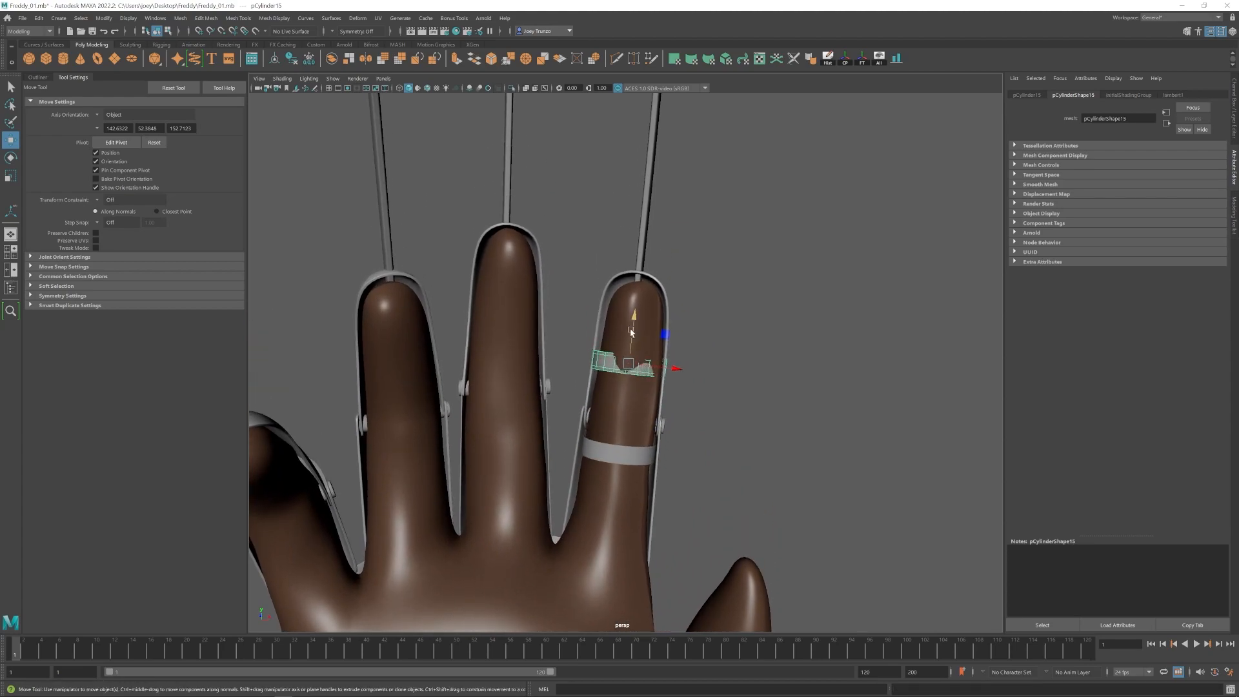
Adjust the glove surface vertices around the upper index-finger strap so the strap sits over the finger.
right_click_drag(631, 333, 601, 334)
left_click(623, 363)
left_click_drag(602, 342, 629, 364, "alt")
left_click_drag(629, 365, 670, 373, "alt")
left_click(646, 366)
right_click_drag(648, 337, 618, 338)
left_click(658, 360)
left_click_drag(658, 360, 655, 362)
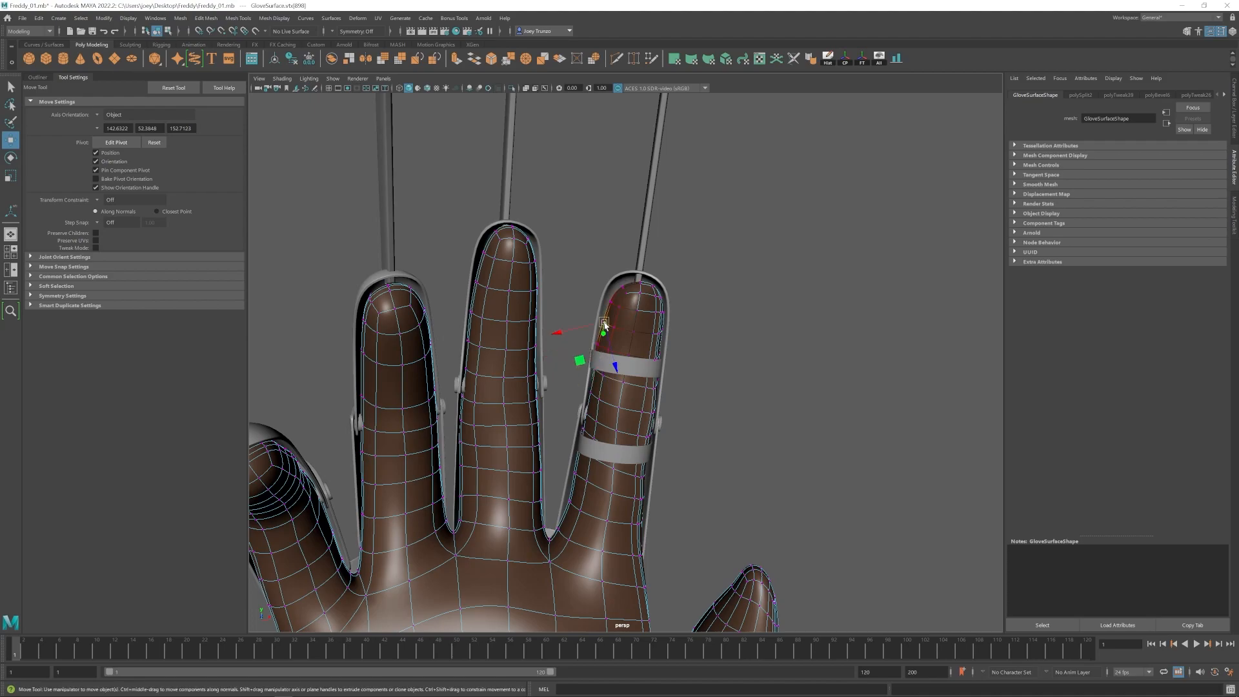
right_click_drag(661, 338, 662, 308)
left_click(749, 380)
Examine the fit of the two index-finger straps on the glove from several angles.
right_click_drag(749, 387, 630, 409, "alt")
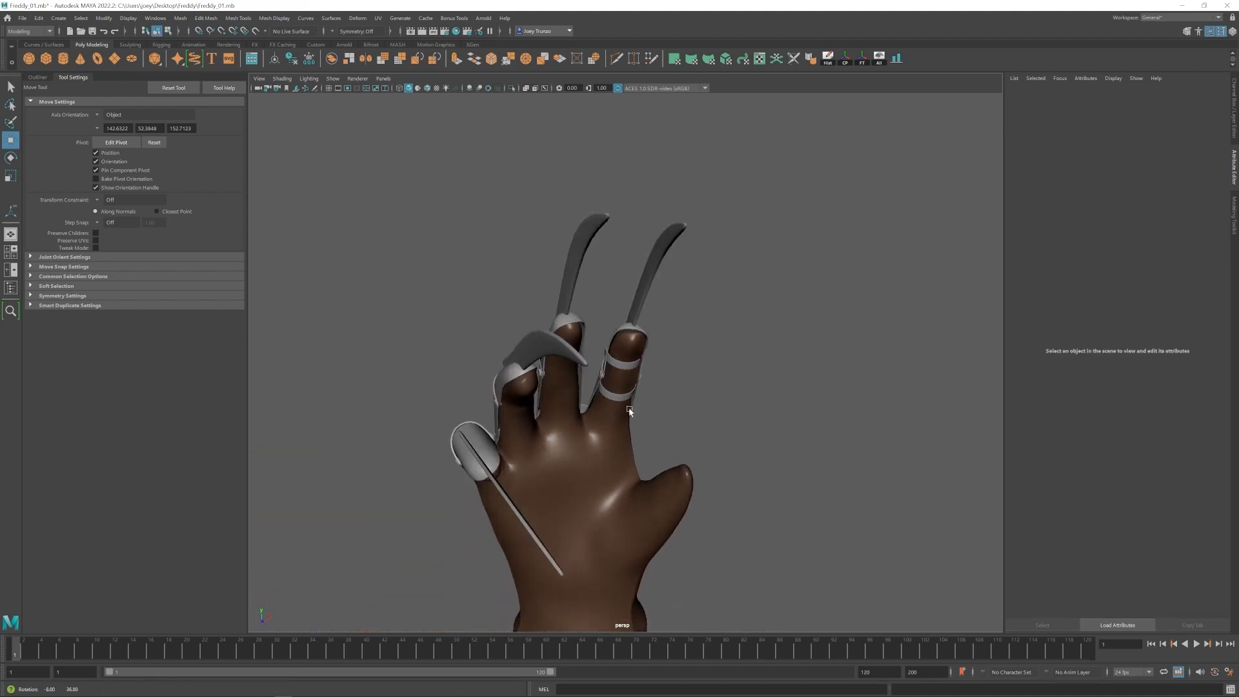
left_click_drag(630, 409, 651, 413, "alt")
right_click_drag(652, 413, 755, 501, "alt")
left_click_drag(754, 500, 742, 477, "alt")
right_click_drag(684, 342, 652, 343)
left_click(692, 365)
left_click_drag(682, 350, 579, 405, "alt")
scroll(673, 362, "down", 5)
left_click(675, 368)
left_click(675, 369)
scroll(674, 374, "down", 5)
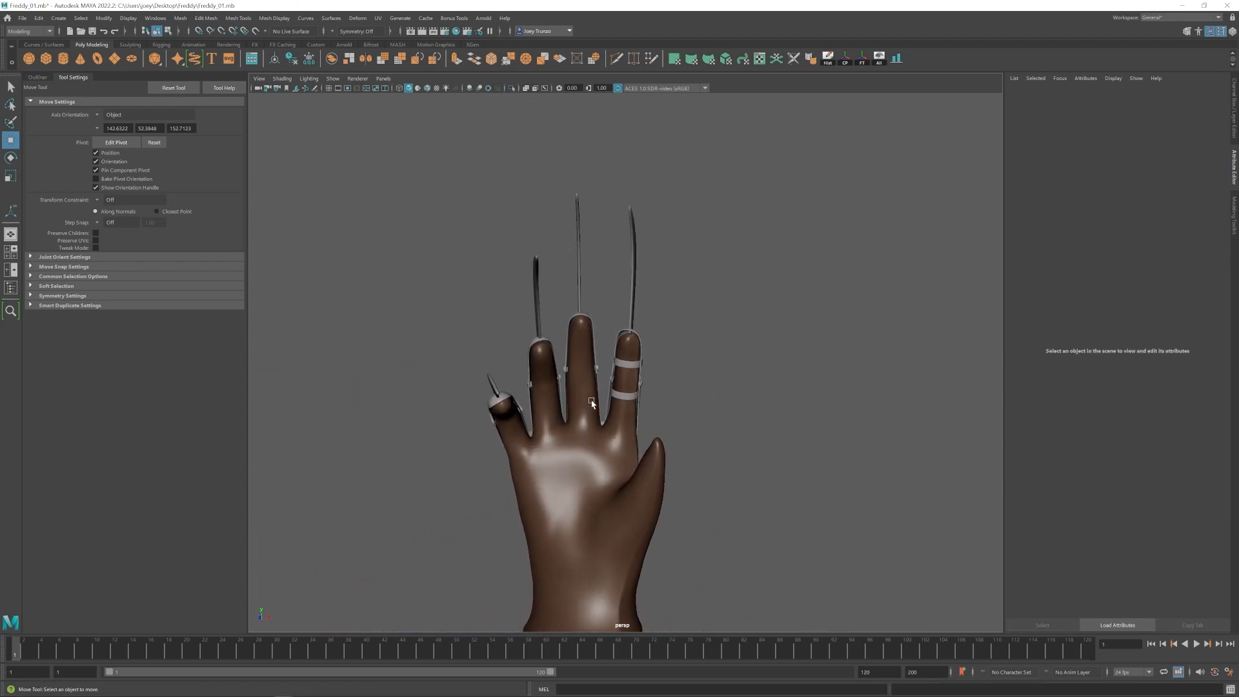
Delete the palm-side glove faces between the two index-finger straps to cut an opening.
scroll(579, 407, "up", 5)
left_click(617, 447)
scroll(682, 434, "up", 3)
left_click_drag(618, 447, 638, 408, "alt")
key("1")
right_click_drag(637, 408, 636, 347)
left_click(631, 331)
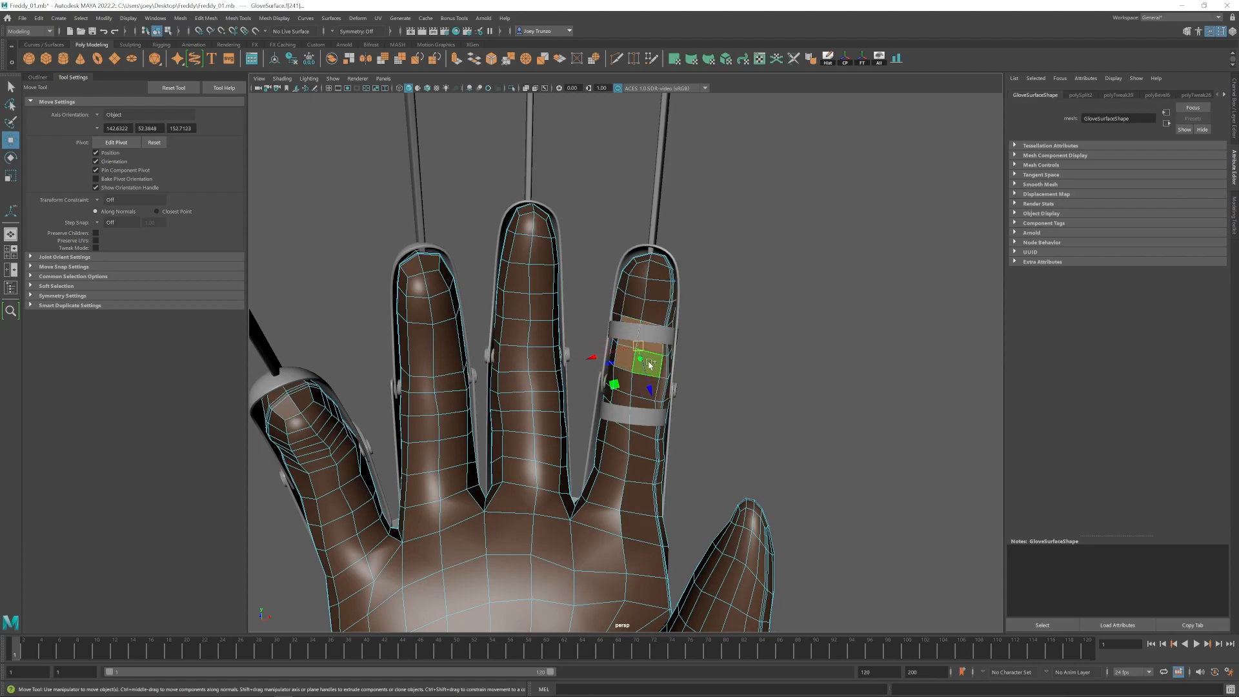
key("Delete")
key("3")
Extend the index-finger opening downward by deleting the next two glove faces above the lower strap.
scroll(642, 363, "down", 5)
left_click_drag(581, 387, 645, 393, "alt")
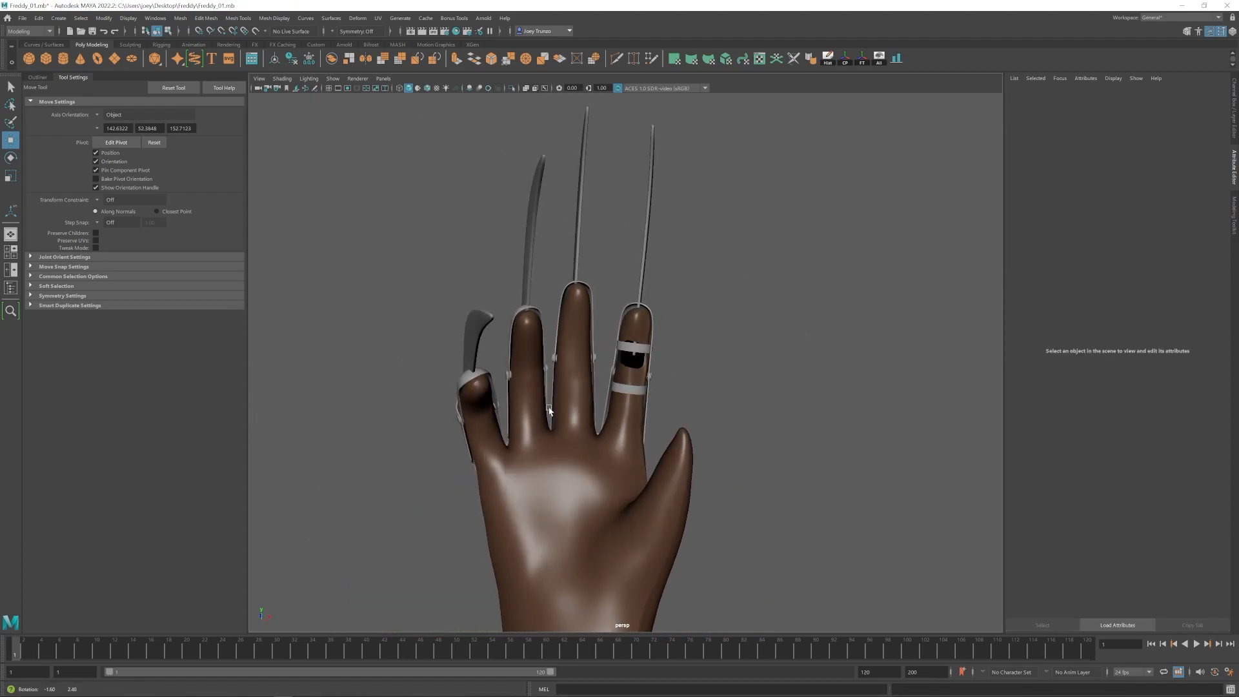
scroll(632, 407, "up", 6)
key("1")
right_click_drag(632, 406, 632, 452)
left_click(623, 390)
left_click(657, 402, "shift")
key("Delete")
key("3")
Move the vertices around the index-finger opening to give it a rounder outline in the smooth preview.
left_click(634, 417)
left_click_drag(634, 419, 639, 440, "alt")
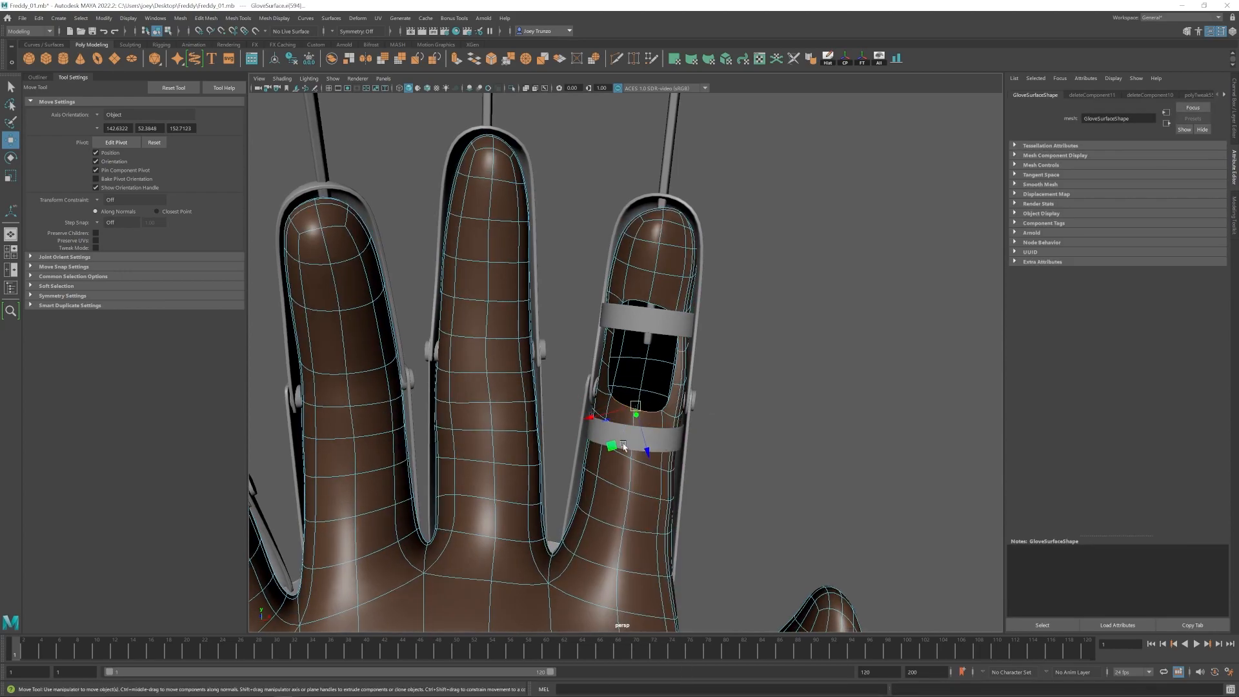
key("1")
right_click_drag(618, 417, 584, 414)
left_click(608, 387)
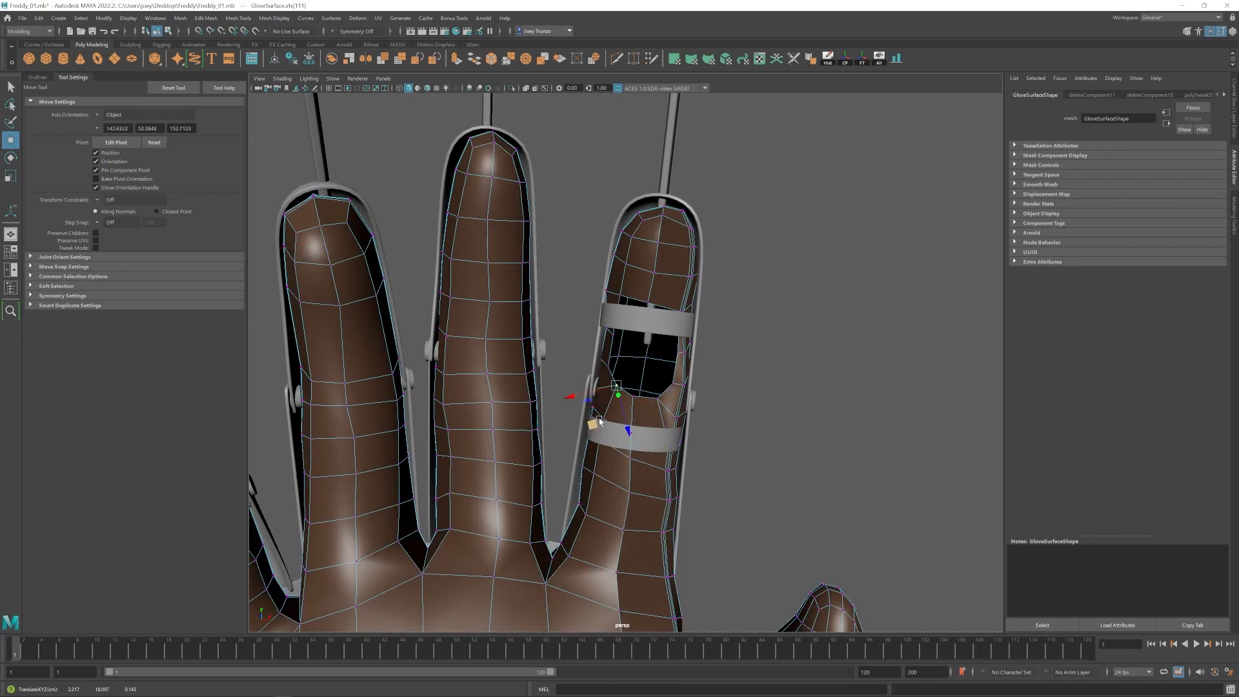
key("3")
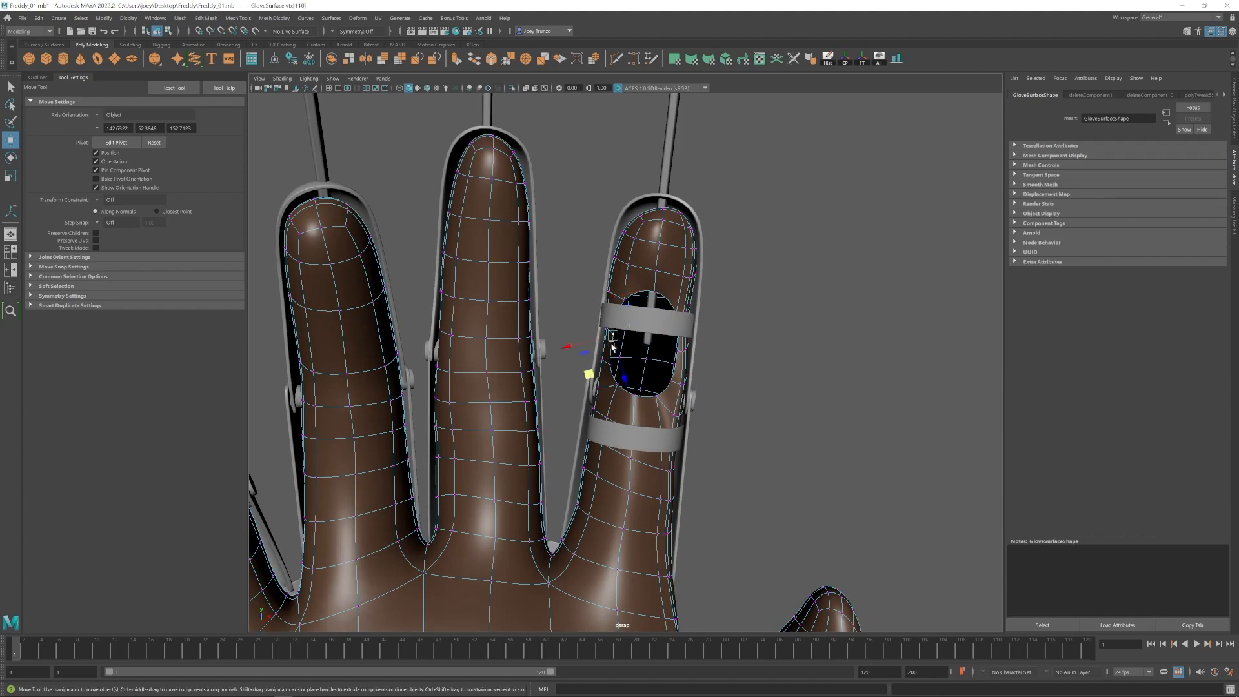
left_click_drag(593, 387, 597, 384)
right_click_drag(607, 413, 635, 387)
left_click(755, 413)
scroll(617, 467, "down", 10)
left_click_drag(616, 467, 699, 518, "alt")
left_click(638, 458)
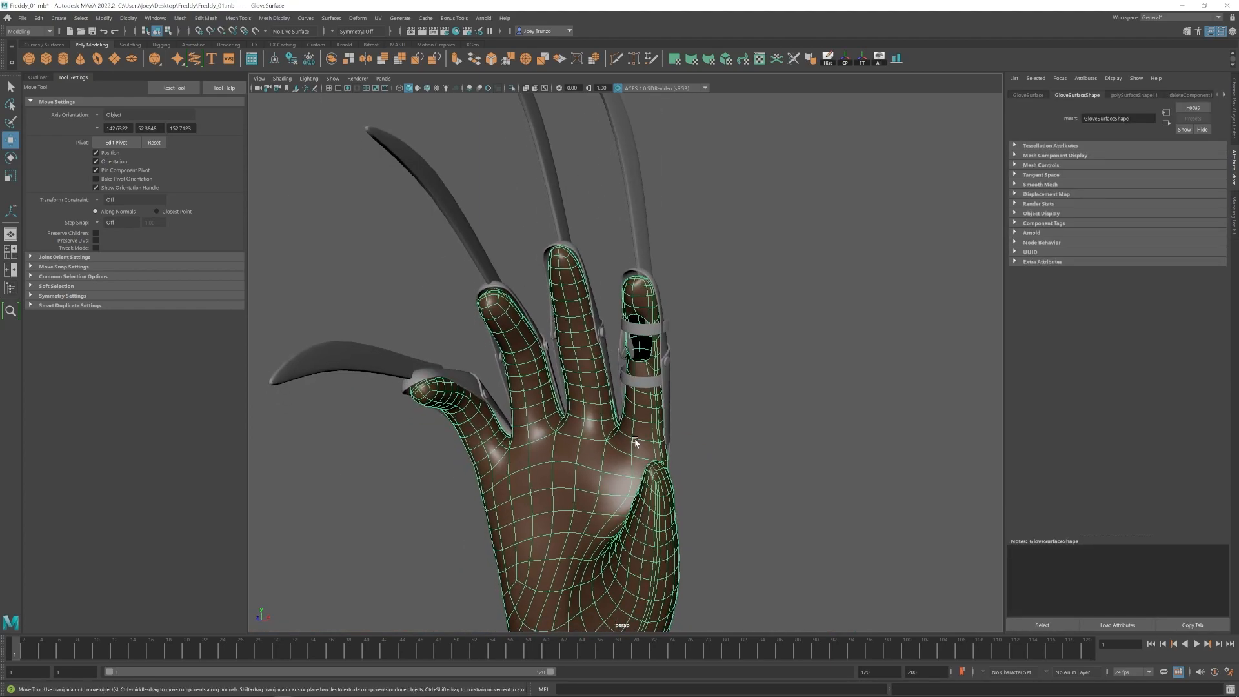
Select the edge loop around the index-finger opening and scale it.
left_click(736, 438)
left_click_drag(709, 432, 664, 410, "alt")
right_click_drag(663, 409, 807, 387, "alt")
middle_click_drag(658, 258, 641, 394, "alt")
left_click(642, 340)
key("1")
right_click_drag(643, 342, 532, 452)
double_click(651, 320)
key("r")
middle_click_drag(532, 452, 523, 398, "alt")
left_click_drag(515, 606, 515, 607)
right_click_drag(632, 447, 664, 420)
key("3")
left_click(722, 336)
key("w")
Restore the glove vertex selection and scale vertices slightly near the finger bases on the palm.
right_click_drag(729, 297, 685, 271, "alt")
left_click_drag(686, 271, 697, 454, "alt")
key("ctrl+z")
key("r")
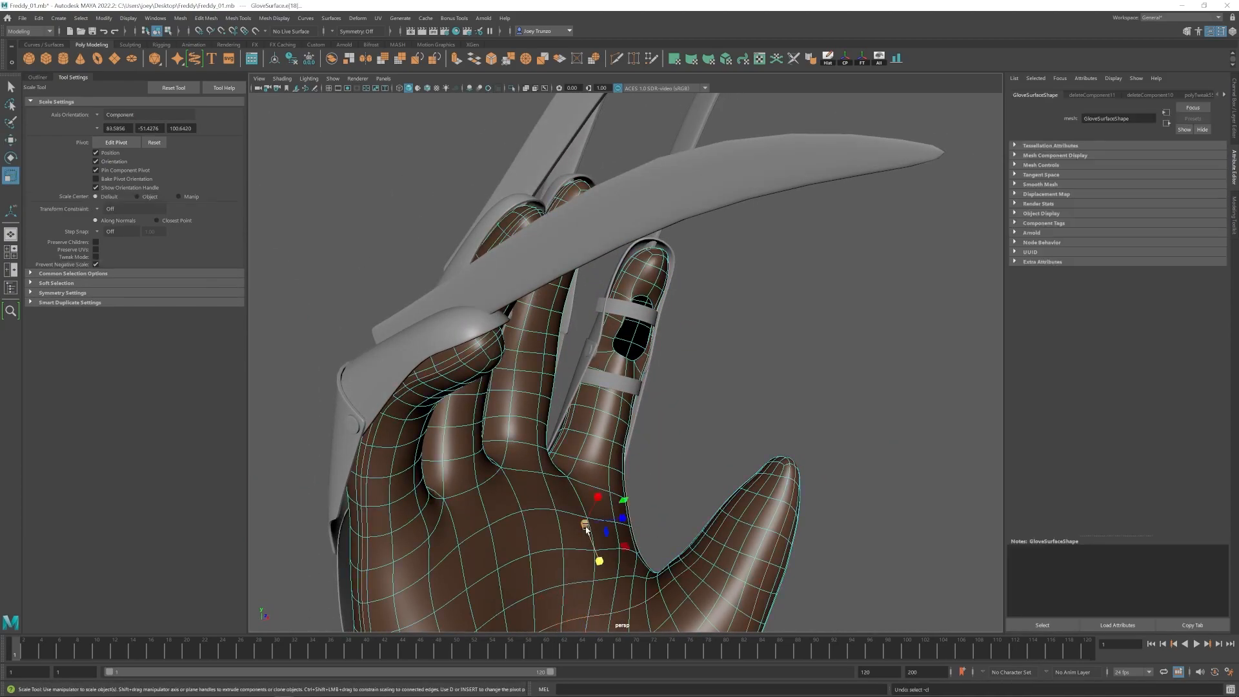
key("w")
left_click_drag(622, 514, 568, 462, "alt")
double_click(647, 380, "shift")
right_click_drag(568, 461, 589, 482, "alt")
left_click_drag(460, 467, 453, 529, "alt")
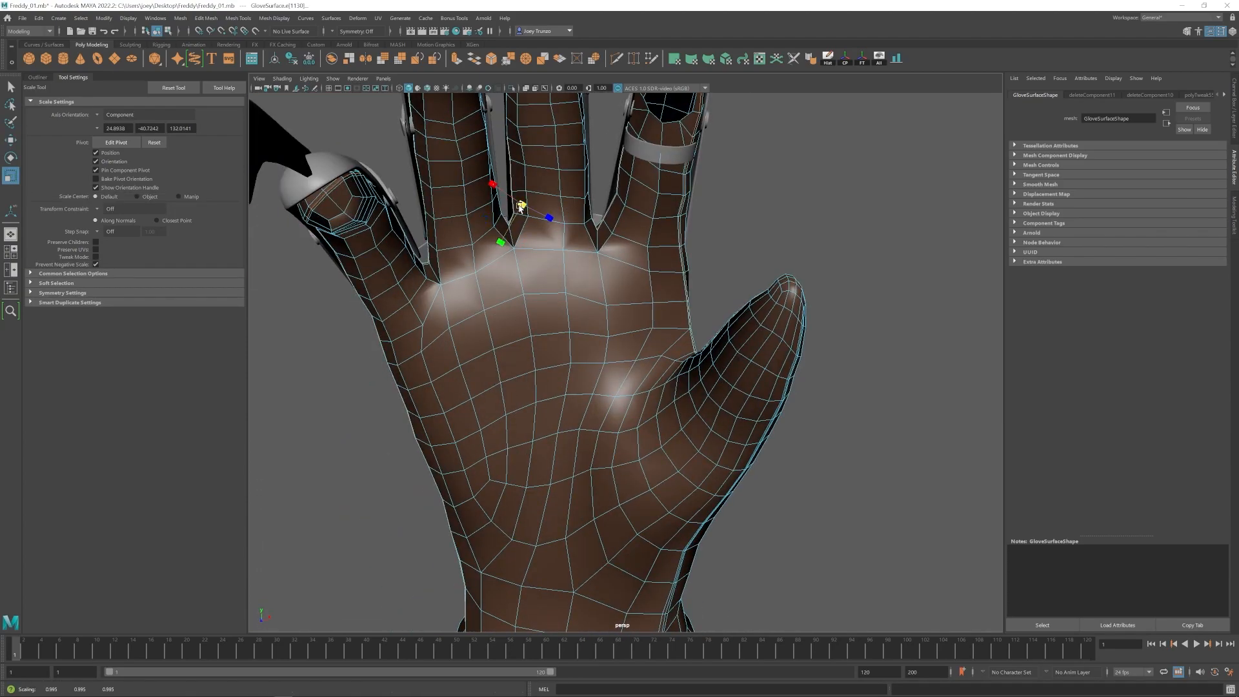
left_click_drag(520, 207, 556, 249, "alt")
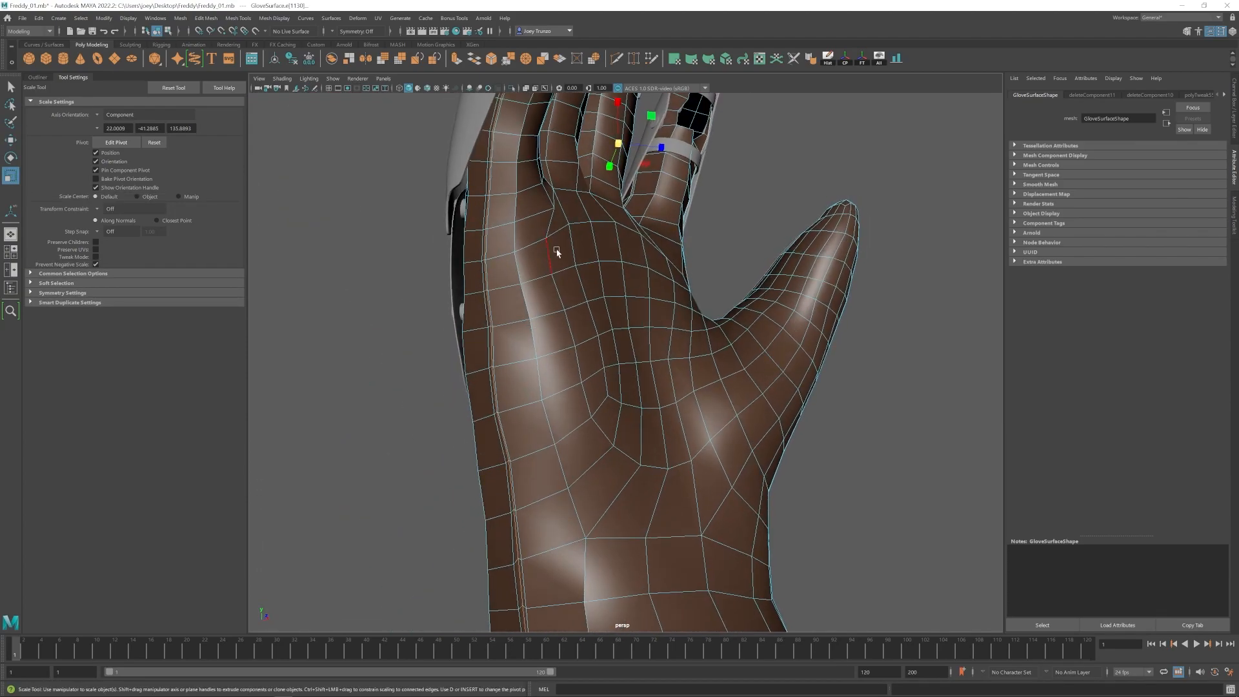
Inspect the seam edges running along the side of the glove.
key("F8")
right_click_drag(556, 249, 624, 396, "alt")
left_click_drag(625, 395, 525, 412, "alt")
left_click(555, 419)
right_click_drag(554, 420, 678, 441, "alt")
key("w")
key("F10")
left_click(593, 337)
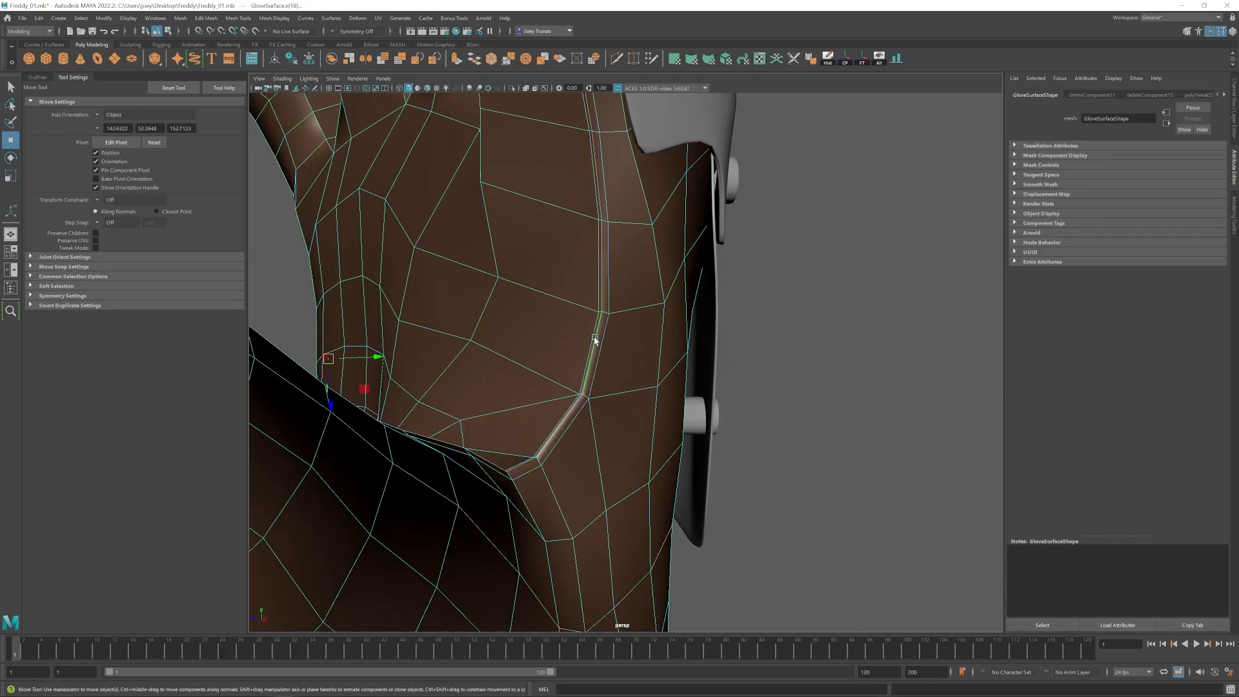
key("ctrl+z")
key("ctrl+z")
left_click_drag(625, 415, 581, 388, "alt")
right_click_drag(581, 387, 490, 361, "alt")
left_click(206, 18)
left_click(215, 53)
key("w")
key("F8")
right_click_drag(639, 415, 630, 354, "alt")
left_click(443, 351)
left_click(568, 387)
key("F10")
key("F8")
Delete the palm-side glove faces at the base of the index finger, just below the lower strap.
left_click_drag(631, 355, 671, 379, "alt")
middle_click_drag(671, 379, 633, 497, "alt")
left_click(575, 394)
right_click_drag(516, 362, 592, 370, "alt")
left_click_drag(591, 370, 606, 368, "alt")
key("F11")
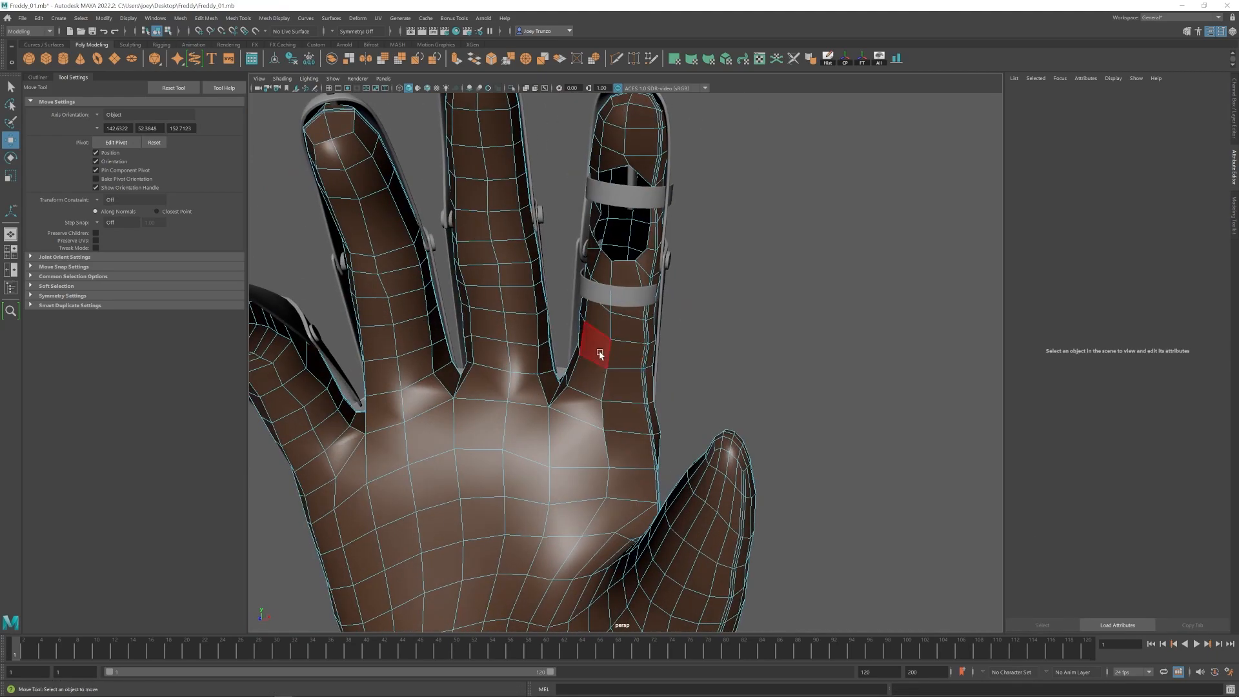
left_click(598, 349)
left_click(624, 355, "shift")
key("Delete")
key("F8")
key("3")
left_click(769, 393)
right_click_drag(768, 393, 666, 404, "alt")
key("ctrl+z")
key("ctrl+z")
key("ctrl+z")
key("ctrl+z")
key("Delete")
left_click(741, 296)
Delete the palm-side glove faces at the base and upper segment of the middle finger to cut two openings.
left_click_drag(740, 296, 600, 380, "alt")
left_click(549, 394)
left_click_drag(525, 410, 568, 387, "alt")
left_click(549, 322)
key("q")
middle_click_drag(535, 329, 588, 428, "alt")
left_click_drag(588, 428, 592, 270, "alt")
left_click(569, 275, "shift")
left_click(589, 274, "shift")
key("Delete")
Delete the palm-side glove faces on the upper segment and base of the ring finger.
middle_click_drag(489, 351, 559, 329, "alt")
left_click_drag(559, 329, 548, 309, "alt")
left_click(564, 261)
left_click(542, 263, "shift")
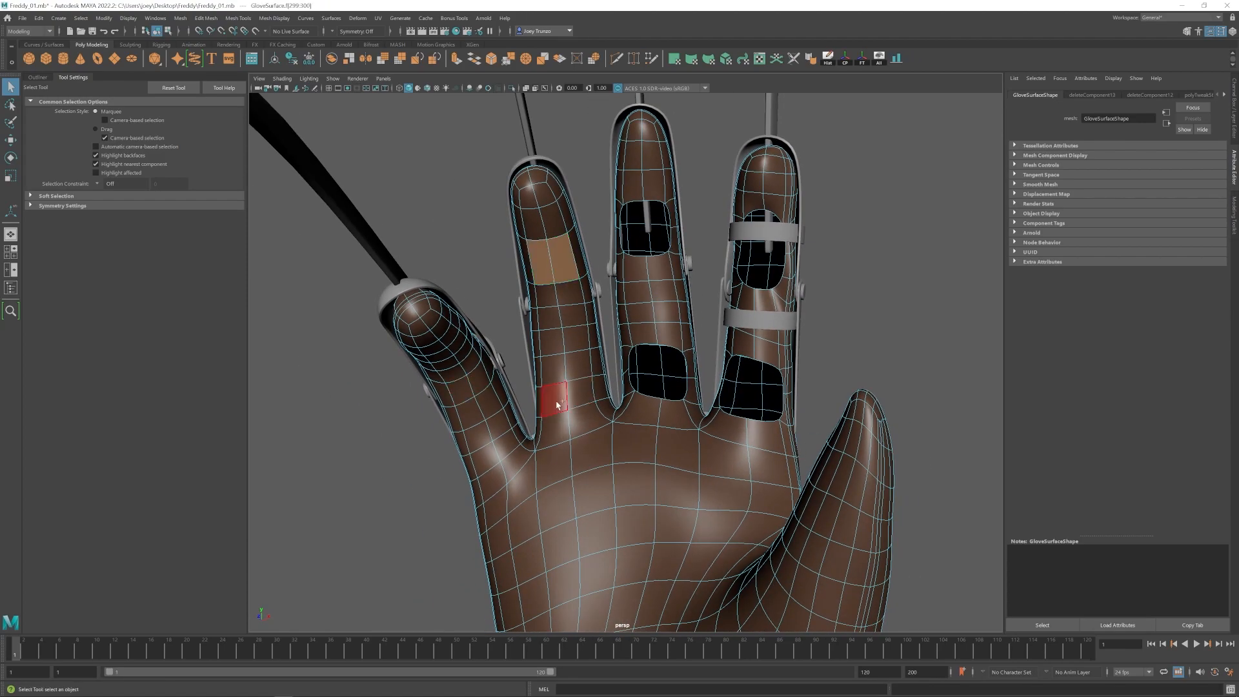
key("Delete")
left_click_drag(561, 373, 627, 368, "alt")
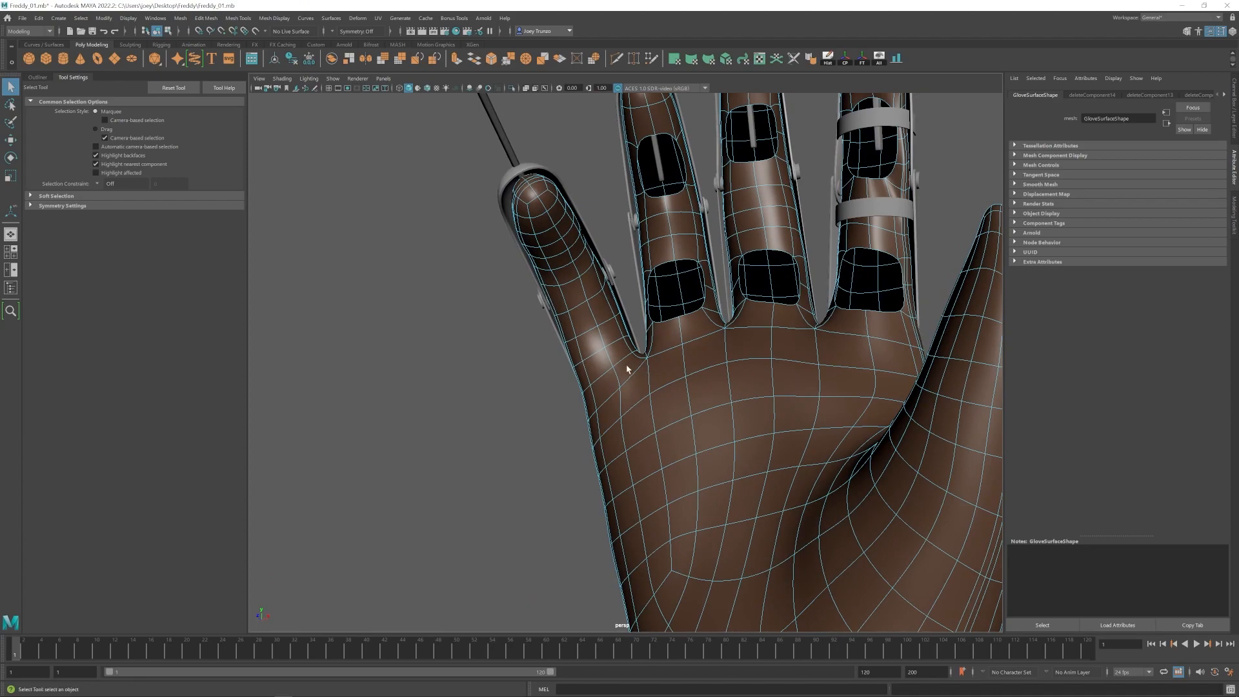
Delete the selected palm-side glove faces on the little finger to cut an opening.
key("Delete")
right_click_drag(592, 299, 436, 379, "alt")
key("w")
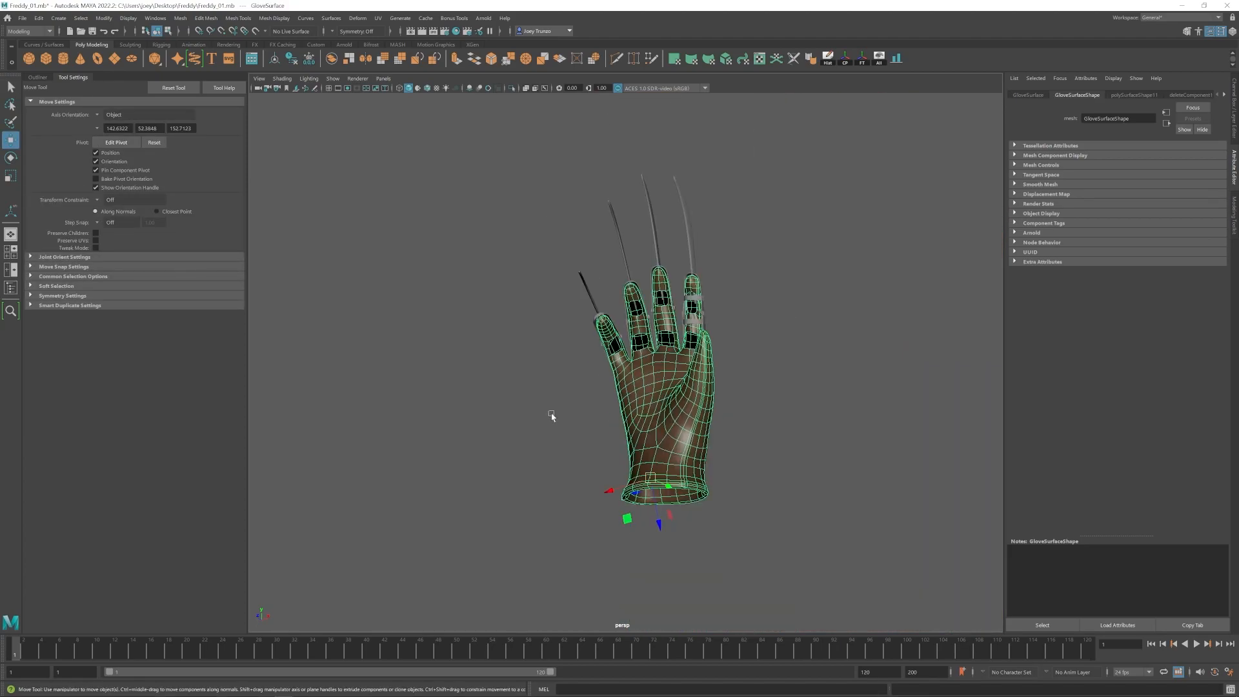
left_click(437, 378)
left_click_drag(436, 379, 729, 400, "alt")
right_click_drag(730, 401, 620, 370, "alt")
Move the border vertices of the middle finger's upper palm-side opening to round its outline.
left_click(604, 299)
left_click(584, 304, "shift")
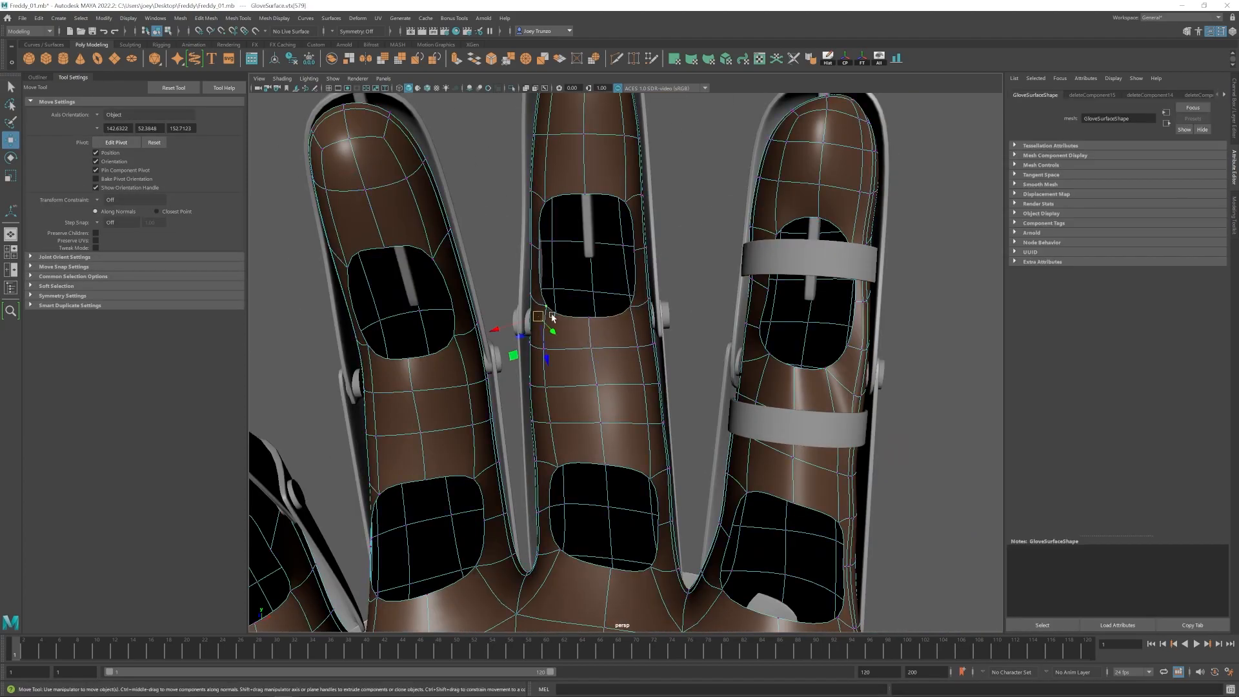
left_click(587, 195)
key("f")
left_click_drag(390, 359, 635, 419, "alt")
right_click_drag(636, 419, 570, 453, "alt")
left_click_drag(570, 453, 636, 445, "alt")
middle_click_drag(636, 445, 639, 374, "alt")
right_click_drag(638, 374, 684, 368, "alt")
left_click(587, 341)
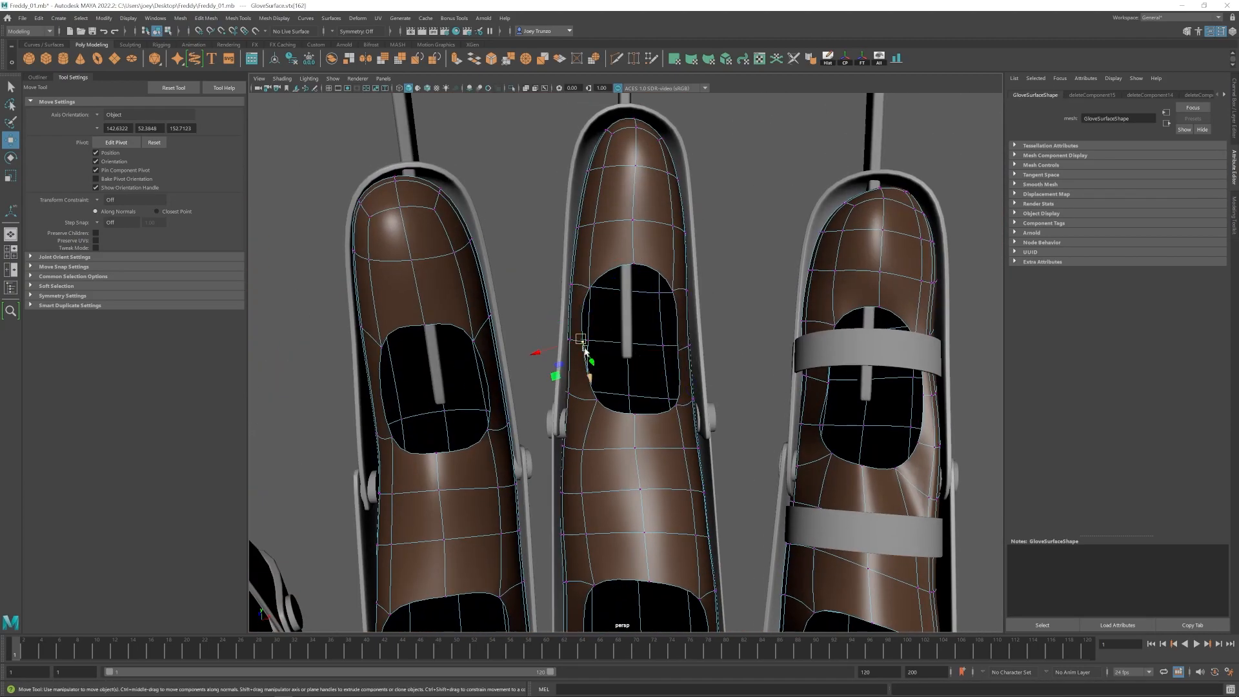
left_click_drag(638, 423, 640, 430)
Adjust the border vertices of the remaining finger openings to even out their outlines.
right_click_drag(641, 430, 617, 444, "alt")
middle_click_drag(616, 444, 629, 365, "alt")
left_click(641, 419)
left_click_drag(629, 364, 639, 396, "alt")
left_click_drag(639, 397, 644, 474, "alt")
middle_click_drag(644, 474, 636, 387, "alt")
left_click(758, 350)
left_click_drag(758, 349, 757, 337)
right_click_drag(757, 337, 800, 362, "alt")
left_click_drag(800, 361, 775, 375, "alt")
left_click_drag(678, 456, 800, 400, "alt")
left_click(810, 335)
right_click_drag(800, 400, 838, 306, "alt")
left_click(666, 439)
left_click(656, 385)
right_click_drag(666, 440, 539, 377, "alt")
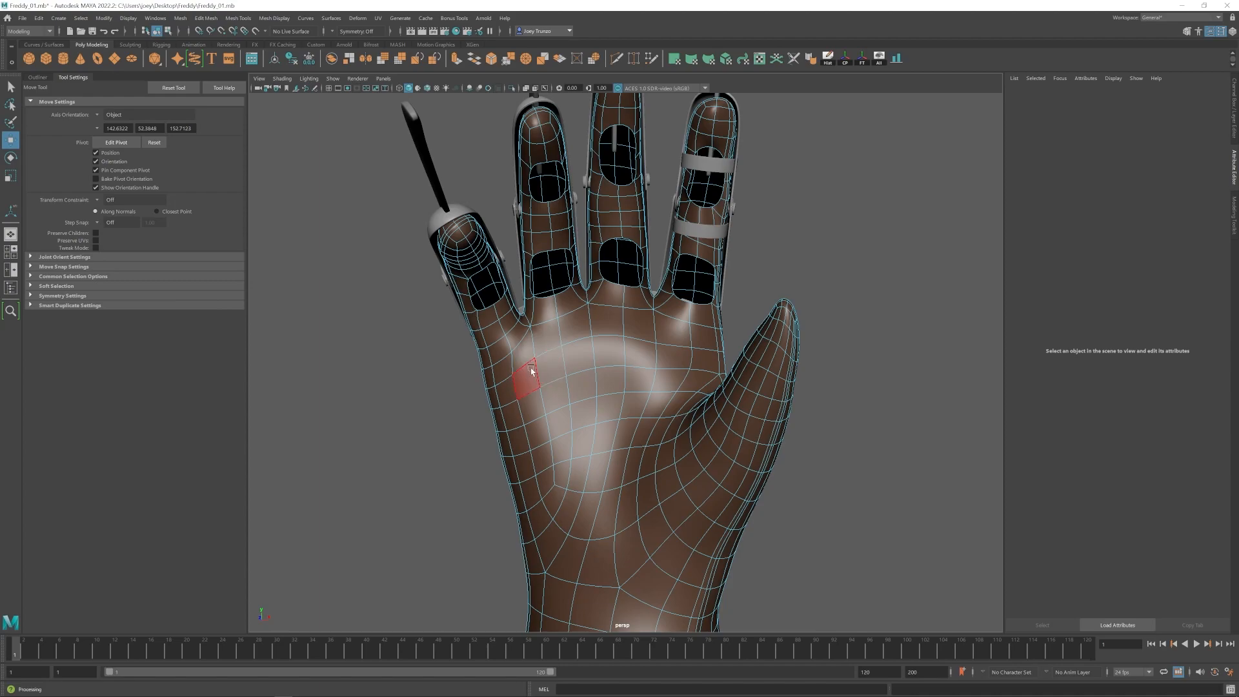
Delete the glove faces across the centre of the palm, leaving out the rows nearest the wrist.
left_click_drag(576, 479, 603, 481, "alt")
right_click_drag(603, 481, 595, 483, "alt")
middle_click_drag(594, 484, 604, 450, "alt")
mouse_move(640, 414)
left_mouse_down()
mouse_move(564, 384)
mouse_move(570, 405)
left_mouse_up()
key("q")
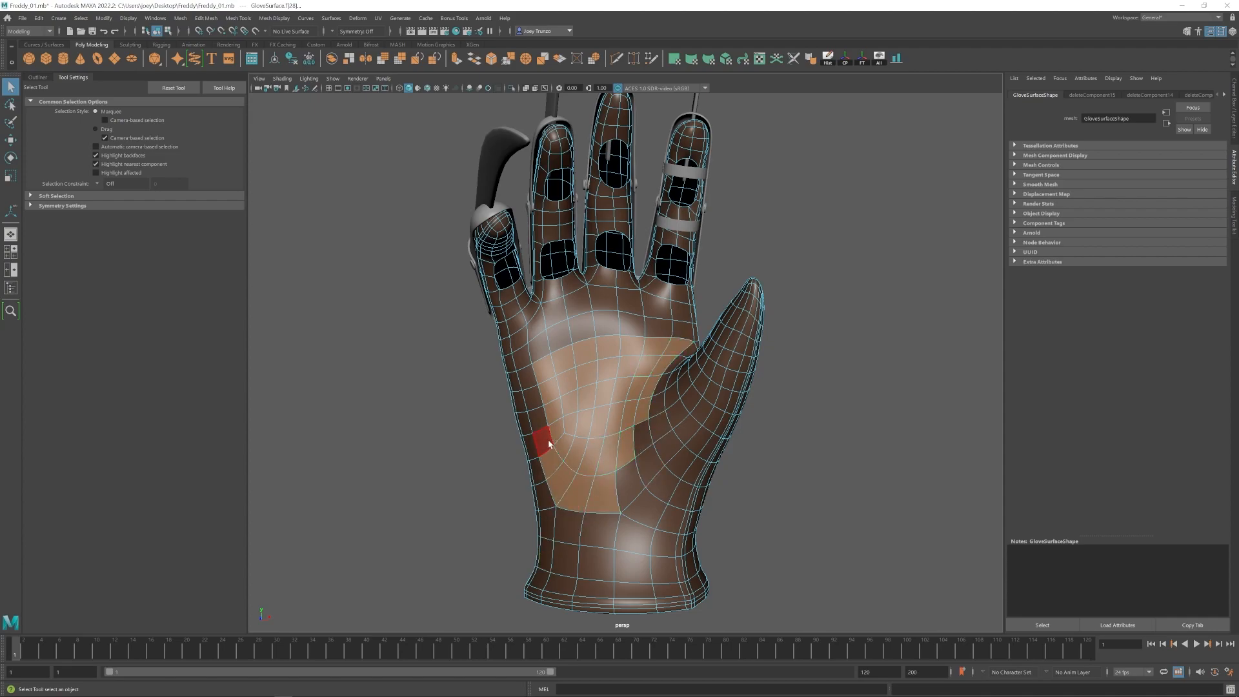
left_click_drag(550, 509, 623, 502, "ctrl")
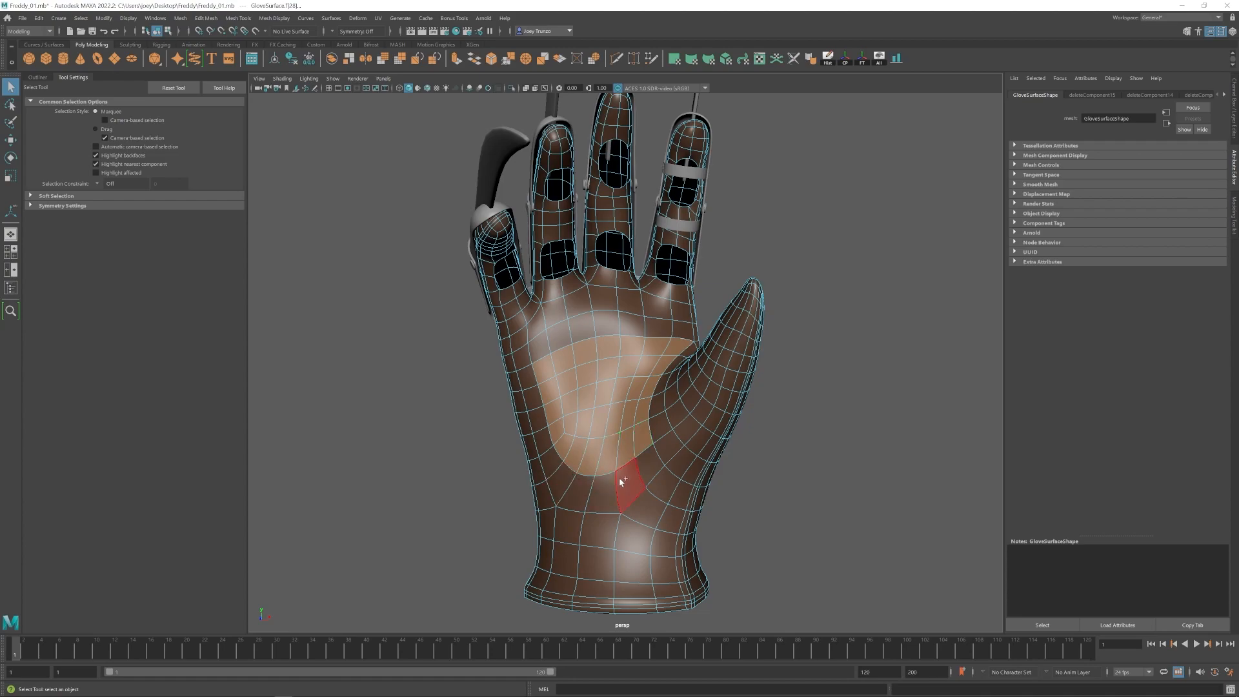
key("Delete")
mouse_move(563, 394)
left_mouse_down("alt")
mouse_move(584, 420)
mouse_move(560, 394)
left_mouse_up("alt")
Undo the palm deletion and delete the palm faces again with the lower rows toward the wrist included.
key("ctrl+z")
left_click(555, 463, "shift")
left_click_drag(556, 463, 639, 401, "alt")
key("Delete")
right_click_drag(639, 401, 727, 468, "alt")
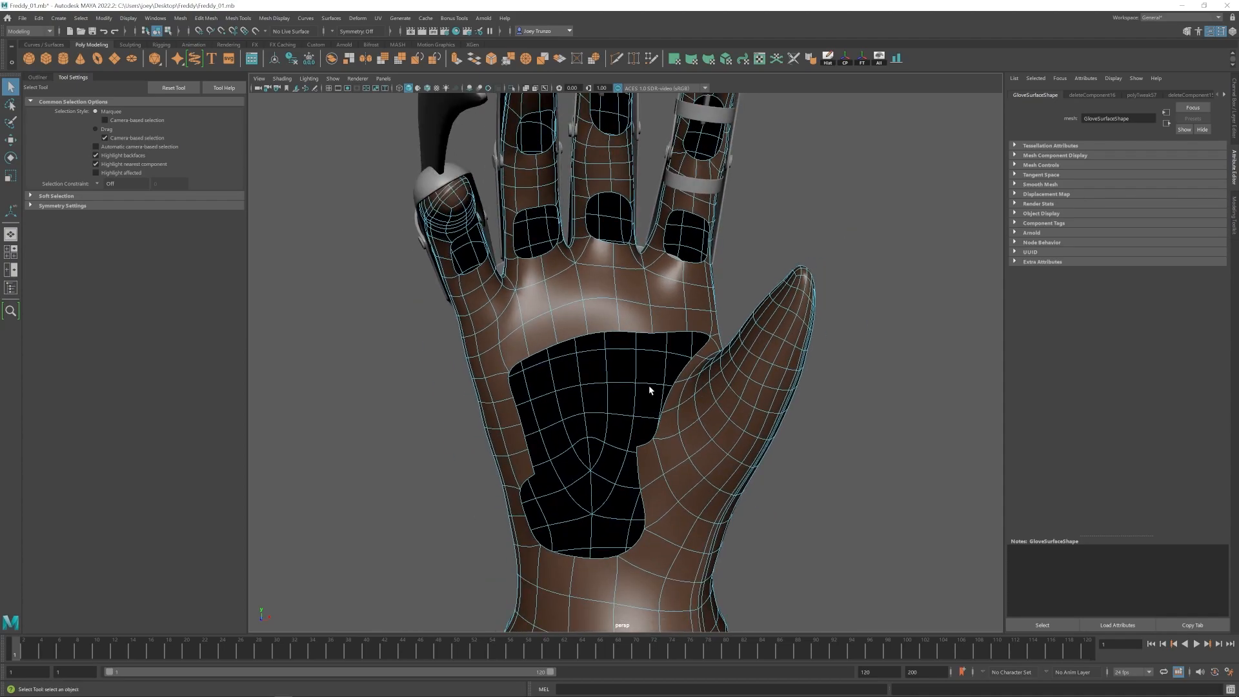
Move the border vertices on the little-finger side of the palm opening to smooth its stepped edge.
middle_click_drag(614, 413, 640, 326, "alt")
right_click_drag(613, 394, 563, 395)
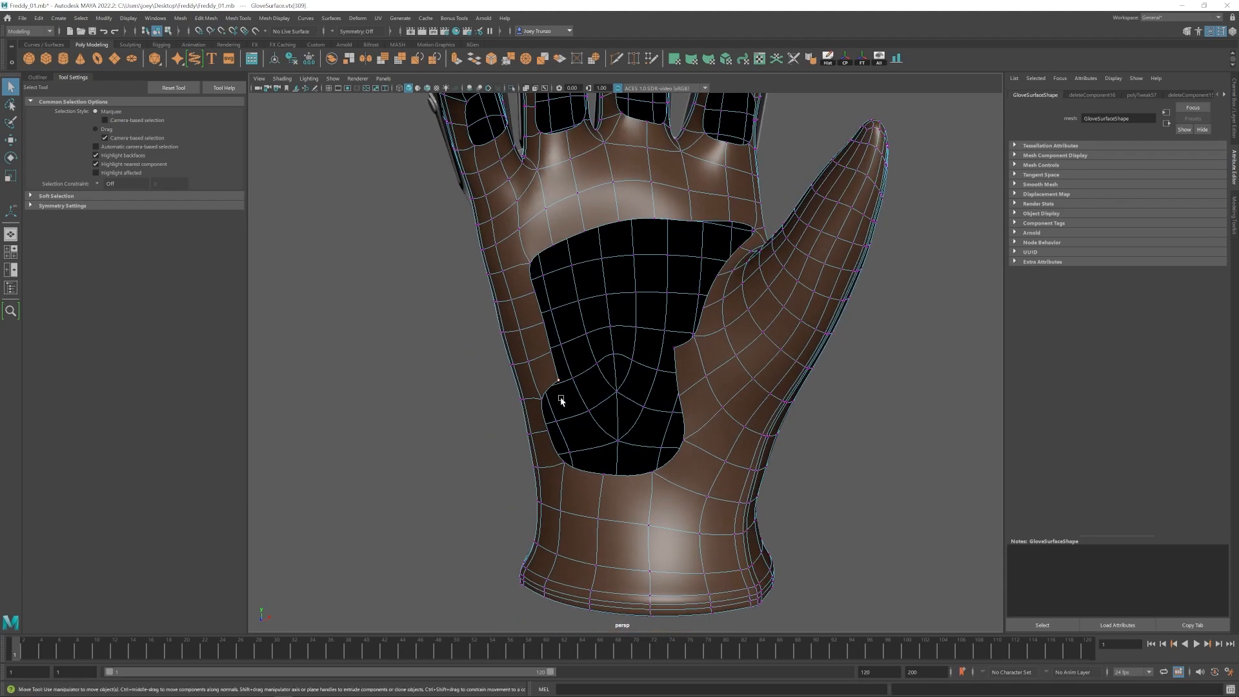
left_click(556, 396)
key("w")
left_click_drag(556, 396, 543, 371)
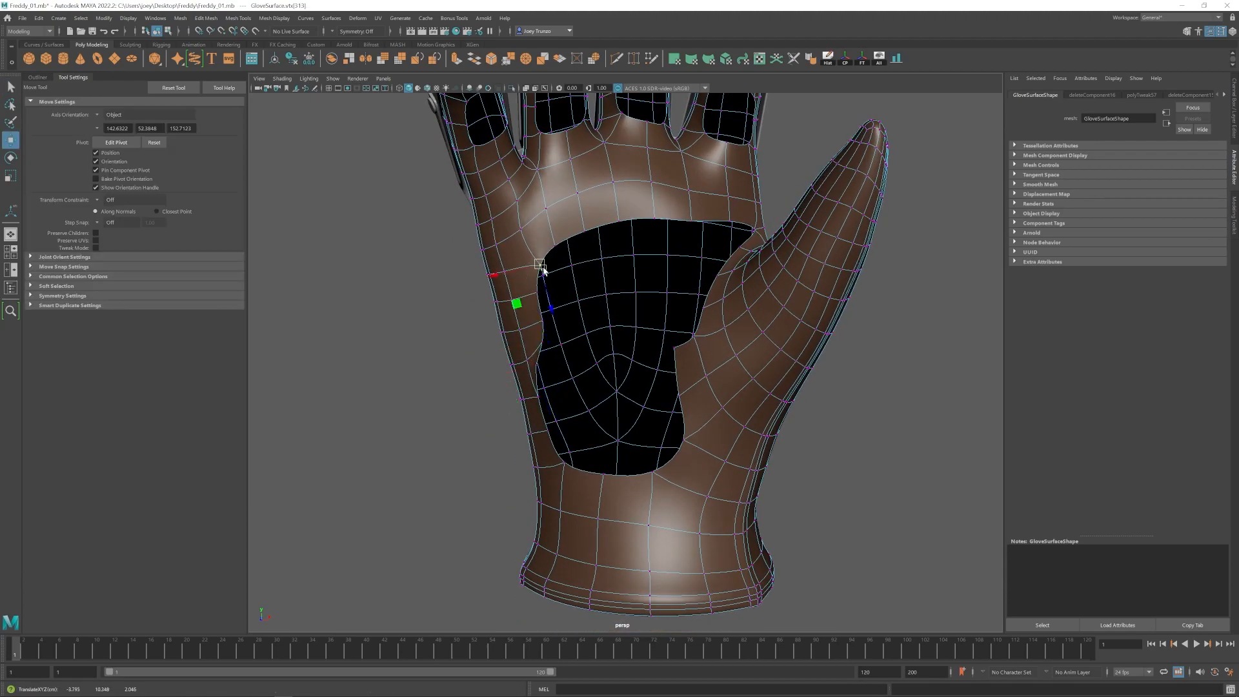
left_click(556, 244)
Move the border vertices on the thumb side of the palm opening into a smooth curve.
mouse_move(686, 372)
left_mouse_down("alt")
mouse_move(671, 368)
mouse_move(700, 350)
mouse_move(703, 371)
left_mouse_up("alt")
left_click(754, 280)
left_click_drag(756, 290, 717, 302, "alt")
mouse_move(718, 301)
left_mouse_down("alt")
mouse_move(793, 287)
mouse_move(700, 277)
mouse_move(721, 296)
mouse_move(709, 306)
left_mouse_up("alt")
left_click(724, 275)
left_click(696, 272)
left_click_drag(702, 456, 693, 413, "alt")
left_click(718, 389)
left_click_drag(731, 362, 672, 401, "alt")
left_click(663, 410, "shift")
Examine the palm opening's overall shape on the whole glove.
right_click_drag(687, 433, 656, 406, "alt")
left_click(724, 415)
left_click_drag(656, 406, 613, 368, "alt")
left_click(724, 413)
left_click(545, 354)
right_click_drag(613, 368, 657, 412, "alt")
left_click(658, 411)
left_click_drag(658, 411, 631, 409, "alt")
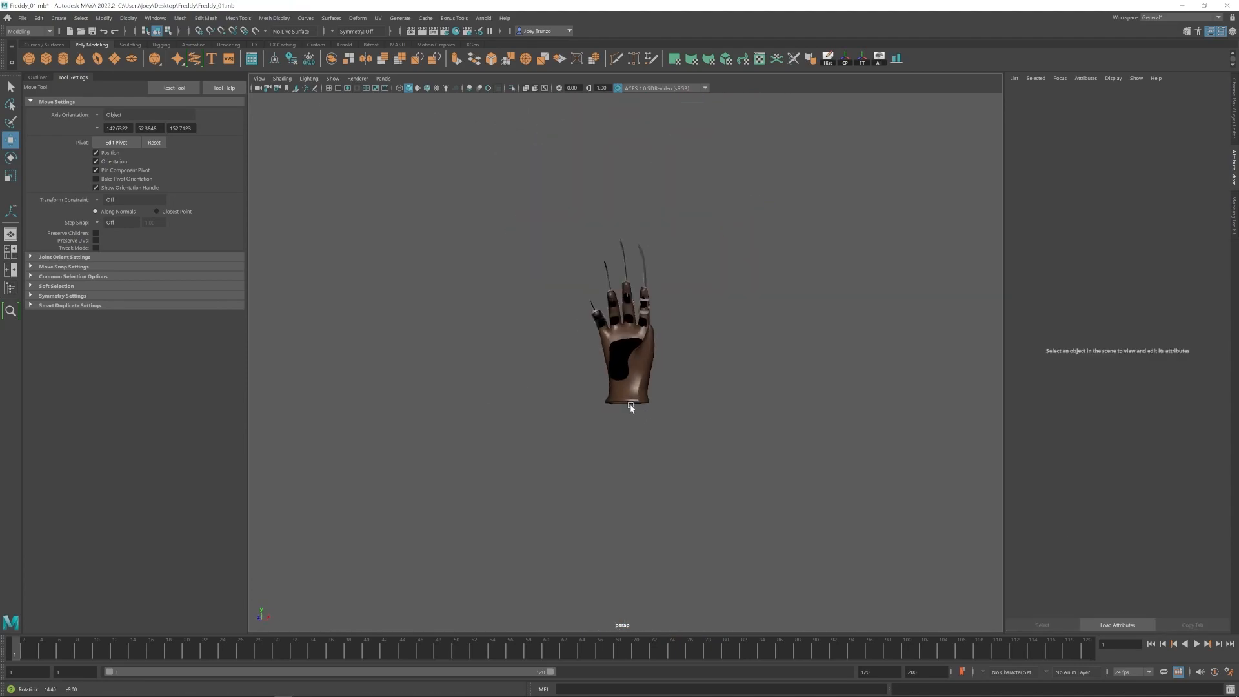
Reposition the vertices along the palm opening's wrist-side edge and neighbouring border to round its outline.
right_click_drag(585, 413, 716, 451, "alt")
left_click(622, 437)
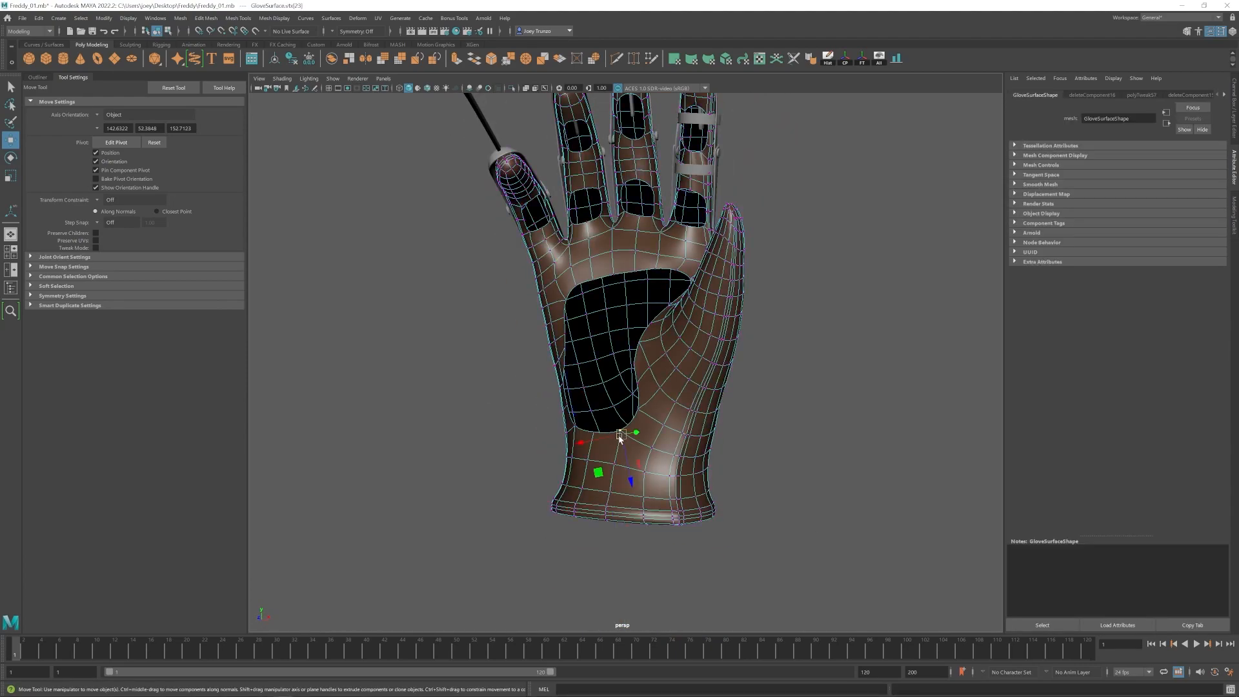
mouse_move(577, 412)
left_mouse_down("alt")
mouse_move(650, 415)
mouse_move(681, 397)
mouse_move(603, 414)
mouse_move(571, 405)
mouse_move(675, 333)
left_mouse_up("alt")
left_click(563, 384)
left_click(576, 401)
right_click_drag(675, 333, 516, 309, "alt")
left_click(516, 310)
right_click_drag(636, 329, 686, 313)
mouse_move(658, 387)
right_mouse_down("alt")
mouse_move(1045, 549)
mouse_move(613, 381)
right_mouse_up("alt")
left_click(608, 373)
mouse_move(608, 373)
left_mouse_down("alt")
mouse_move(658, 404)
mouse_move(610, 382)
left_mouse_up("alt")
right_click_drag(776, 352, 516, 310, "alt")
left_click(516, 310)
right_click_drag(633, 368, 683, 352)
Fine-tune the border vertices on the little-finger side of the palm opening.
left_click_drag(683, 374, 516, 406, "alt")
right_click_drag(516, 406, 639, 409, "alt")
left_click_drag(639, 409, 614, 410, "alt")
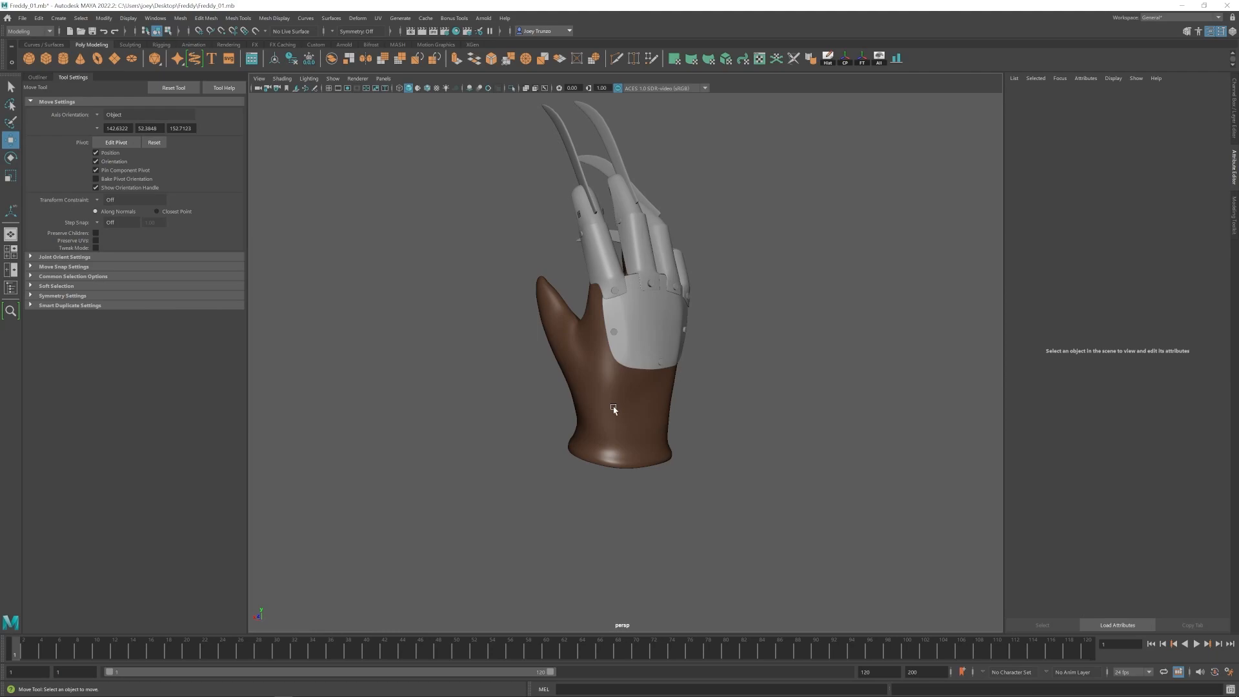
left_click_drag(627, 391, 486, 394, "alt")
right_click_drag(486, 394, 597, 361, "alt")
right_click_drag(592, 348, 536, 340)
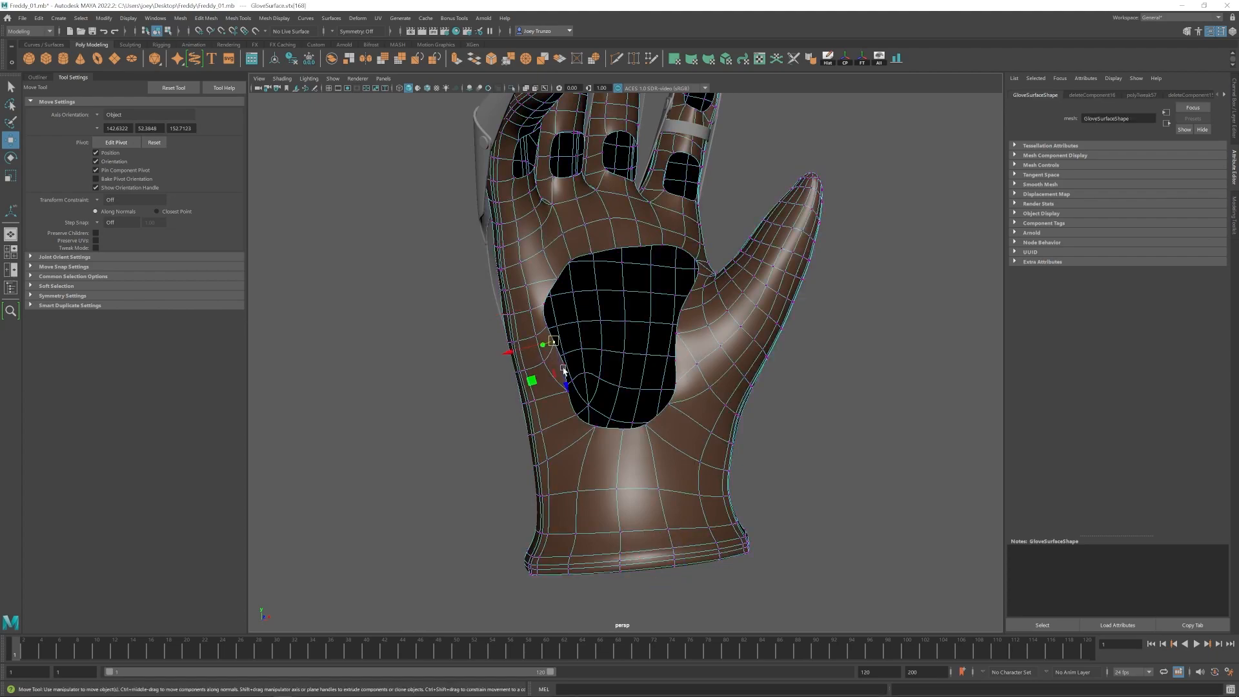
right_click_drag(602, 397, 646, 380)
left_click(774, 413)
Check the glove from the back and undo the last two operations.
right_click_drag(774, 413, 587, 418, "alt")
left_click_drag(586, 417, 644, 425, "alt")
left_click_drag(503, 411, 600, 401, "alt")
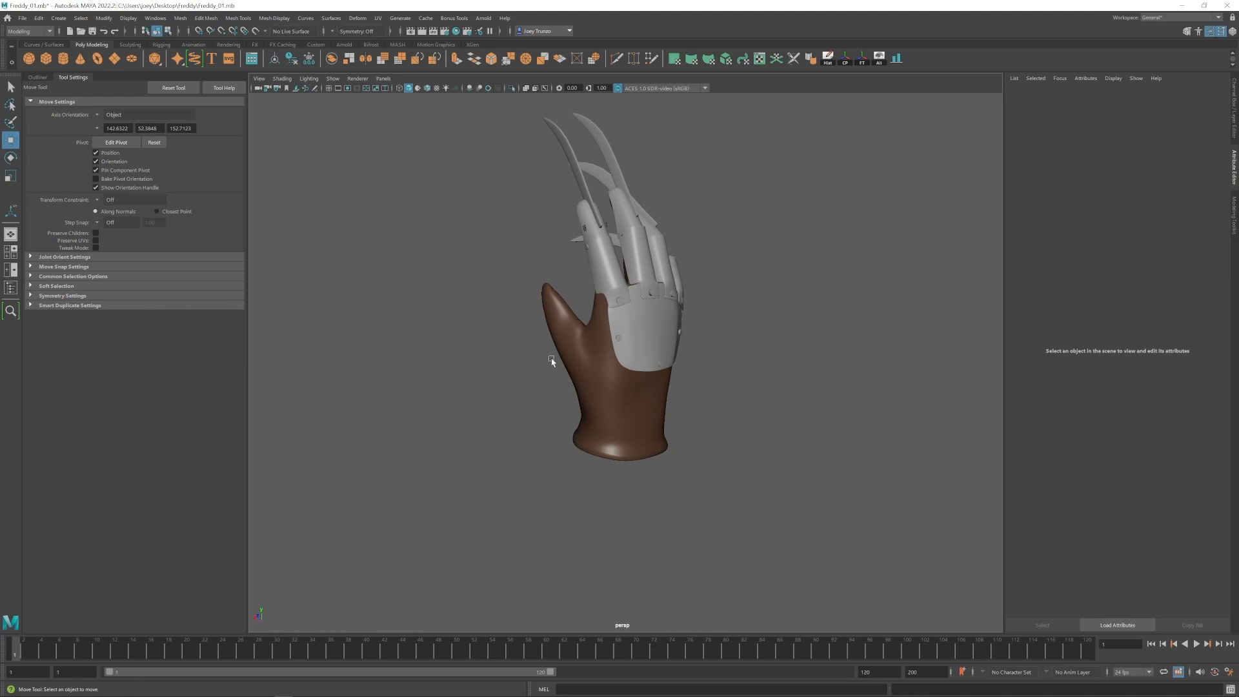
key("ctrl+z")
key("ctrl+z")
Move the lower edge vertices of the middle finger's metal tip plate near its rivet joint.
middle_click_drag(631, 245, 607, 358, "alt")
right_click_drag(606, 358, 652, 342, "alt")
left_click_drag(651, 342, 587, 308, "alt")
left_click(658, 362)
right_click_drag(586, 361, 629, 354, "alt")
left_click_drag(574, 349, 651, 362, "alt")
right_click_drag(597, 268, 558, 268)
left_click_drag(651, 323, 600, 310, "alt")
left_click_drag(503, 335, 633, 297)
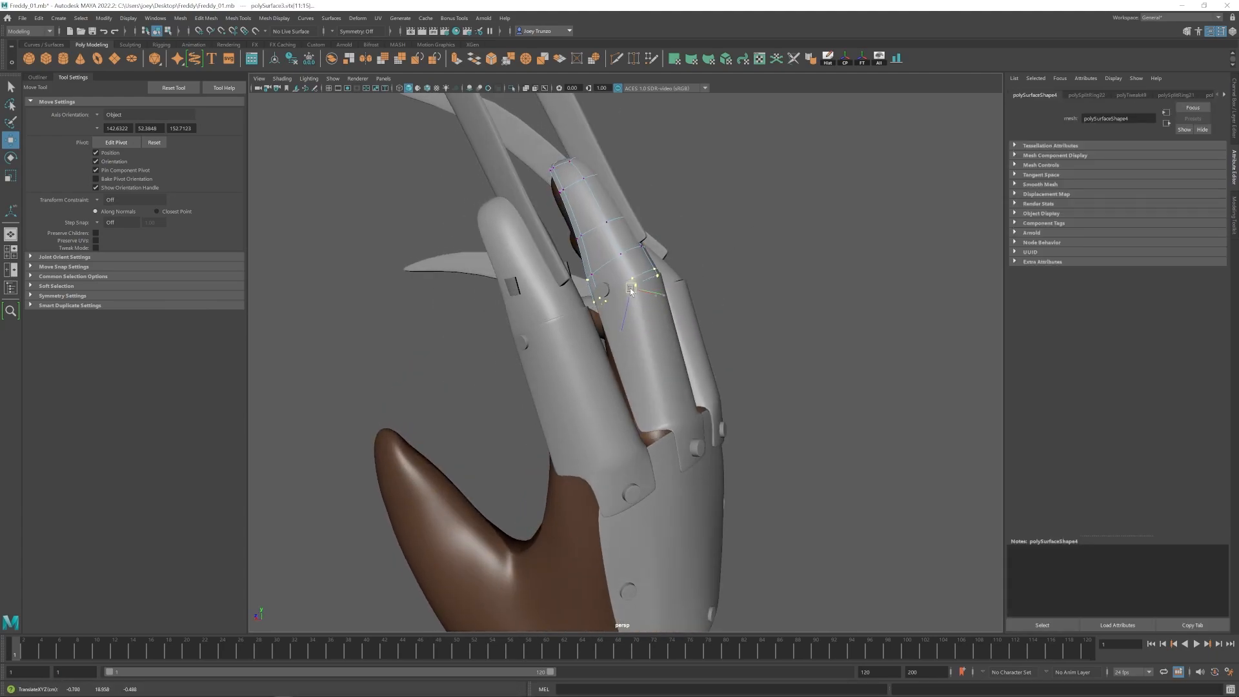
right_click_drag(630, 290, 668, 261)
left_click(761, 278)
Adjust further edge vertices on the metal finger plating beside the finger joint.
left_click_drag(722, 316, 678, 337, "alt")
right_click_drag(677, 338, 729, 337, "alt")
left_click(549, 260)
mouse_move(559, 283)
left_mouse_down("alt")
mouse_move(558, 383)
mouse_move(564, 269)
left_mouse_up("alt")
left_click_drag(565, 268, 535, 255, "alt")
left_click(539, 250)
right_click_drag(539, 250, 500, 250)
left_click_drag(539, 250, 561, 303, "alt")
left_click_drag(580, 329, 542, 290, "shift")
left_click_drag(575, 342, 576, 345)
left_click(659, 291)
left_click(744, 210)
left_click_drag(744, 210, 417, 286, "alt")
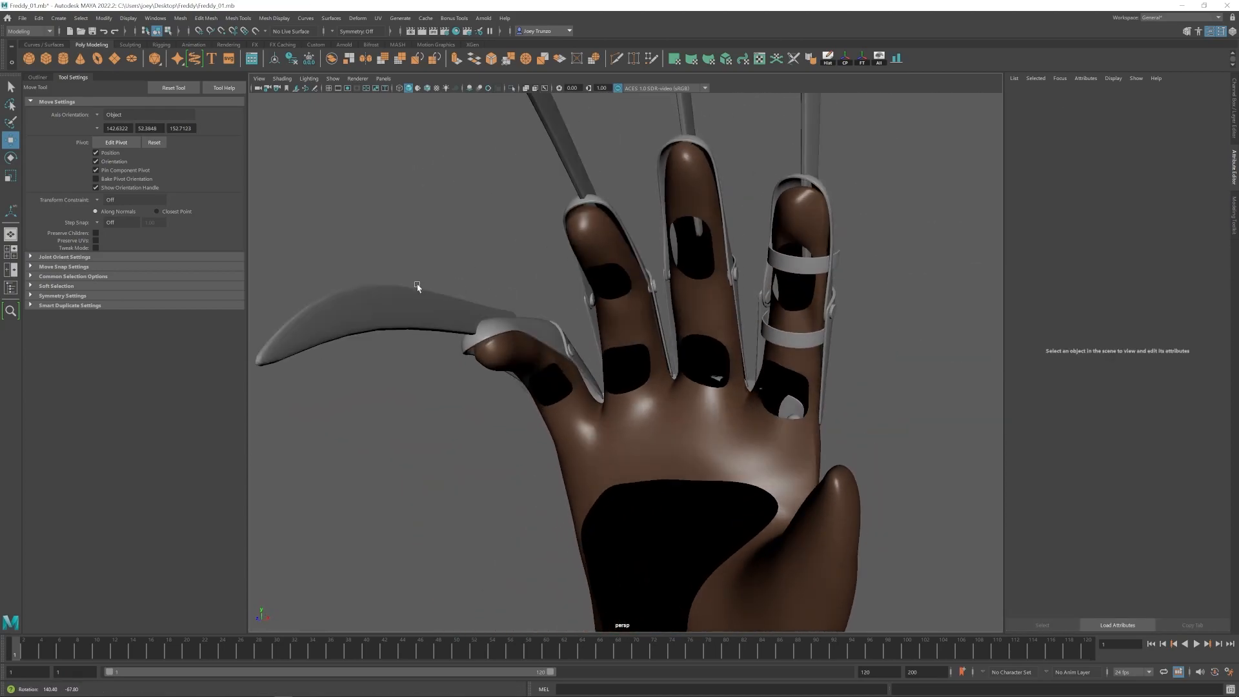
Undo the last three operations and readjust the metal bands around the index finger.
right_click_drag(417, 286, 646, 258, "alt")
key("ctrl+z")
key("ctrl+z")
key("ctrl+z")
left_click_drag(711, 239, 714, 254)
right_click_drag(714, 254, 719, 304, "alt")
left_click_drag(691, 305, 698, 304)
left_click_drag(699, 304, 627, 297, "alt")
left_click(649, 556)
Examine the fit of the index finger's metal bands from several angles.
left_click(671, 285)
left_click_drag(627, 298, 732, 252, "alt")
left_click(833, 268)
right_click_drag(890, 258, 852, 264, "alt")
left_click_drag(851, 265, 600, 322, "alt")
right_click_drag(600, 323, 563, 346, "alt")
left_click_drag(563, 346, 601, 362, "alt")
right_click_drag(601, 361, 610, 322, "alt")
Scale and reposition the selected index finger band so it fits around the finger.
left_click(605, 276)
left_click_drag(580, 293, 726, 302, "alt")
right_click_drag(726, 302, 709, 245, "alt")
middle_click_drag(710, 245, 682, 369, "alt")
key("r")
key("w")
left_click_drag(705, 288, 708, 289)
key("r")
key("w")
Delete two unwanted components from the index finger's bands and return to object selection.
left_click_drag(865, 284, 671, 317, "alt")
right_click_drag(671, 316, 614, 329, "alt")
left_click_drag(614, 329, 580, 339, "alt")
right_click_drag(754, 364, 820, 400)
left_click(656, 338)
left_click(669, 374, "shift")
key("Delete")
left_click_drag(535, 381, 671, 371, "alt")
right_click_drag(671, 371, 611, 370)
left_click_drag(625, 388, 731, 372, "alt")
left_click_drag(731, 371, 740, 395)
left_click(800, 420)
right_click_drag(800, 419, 632, 419, "alt")
mouse_move(741, 418)
left_mouse_down("alt")
mouse_move(663, 421)
mouse_move(726, 419)
left_mouse_up("alt")
Group the index finger's two bands and fit a copy of the group onto the middle finger.
right_click_drag(549, 419, 622, 419, "alt")
middle_click_drag(622, 419, 649, 336, "alt")
left_click(649, 338)
left_click(648, 271, "shift")
left_click_drag(649, 337, 606, 345, "alt")
key("ctrl+g")
key("r")
key("w")
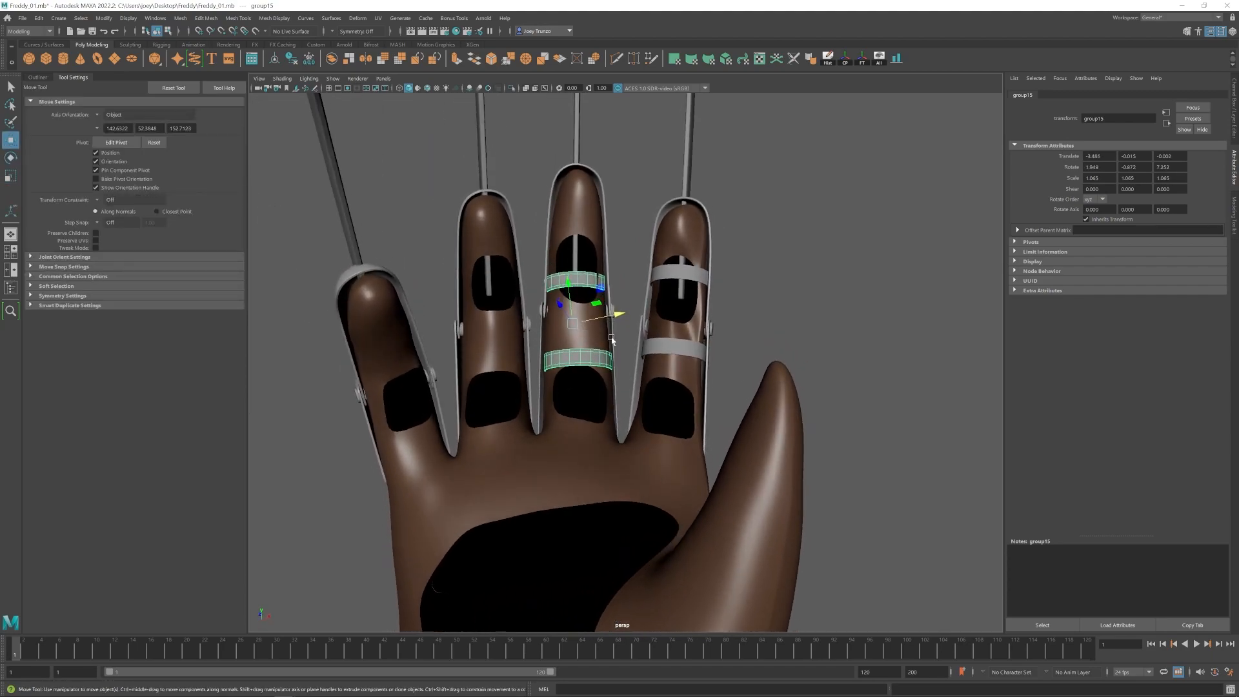
Adjust the position and scale of the upper and lower bands individually on the middle finger.
middle_click_drag(604, 341, 618, 385, "alt")
left_click_drag(617, 384, 615, 362, "alt")
left_click(614, 338)
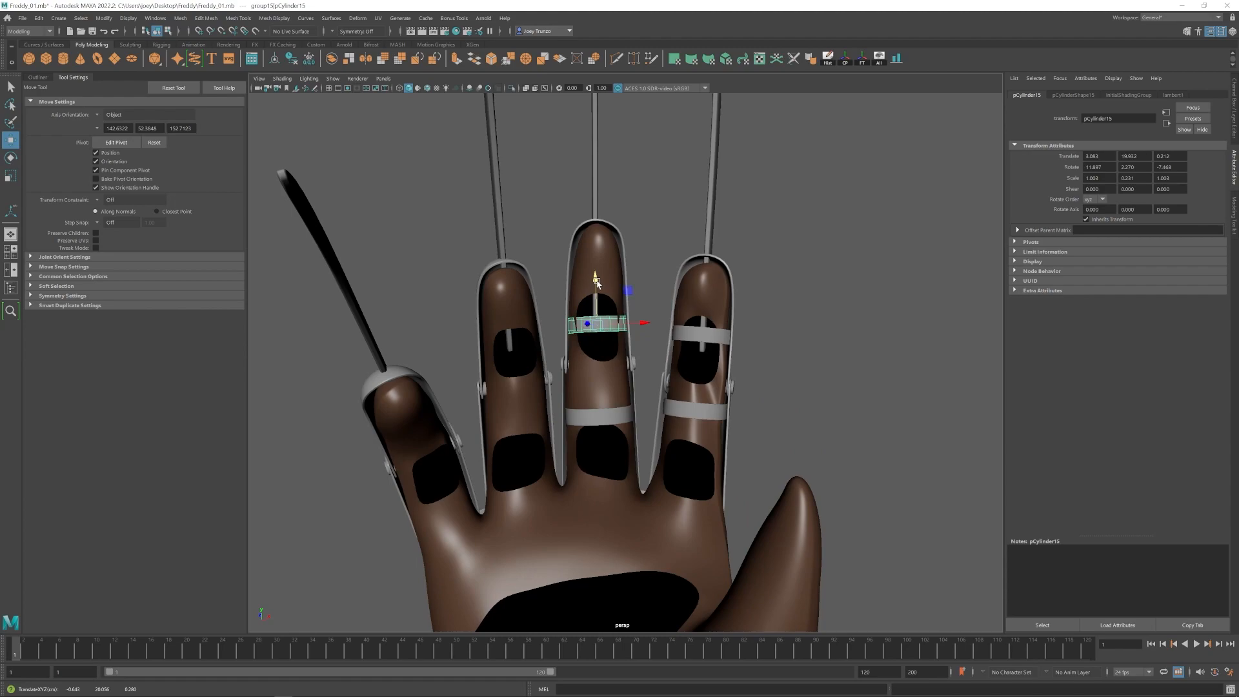
left_click_drag(596, 282, 613, 394, "alt")
left_click(615, 412)
left_click_drag(594, 350, 588, 413, "alt")
key("e")
key("w")
key("r")
mouse_move(594, 282)
left_mouse_down()
mouse_move(593, 267)
mouse_move(588, 303)
left_mouse_up()
key("w")
Rotate the middle finger band to follow the angle of the finger.
left_click_drag(596, 390, 633, 299, "alt")
key("e")
left_click_drag(602, 340, 590, 306)
key("r")
key("w")
left_click_drag(577, 325, 676, 431, "alt")
Move the glove surface vertices at the middle fingertip slightly and return to object selection.
left_click(639, 298)
scroll(581, 342, "down", 6)
scroll(656, 400, "up", 4)
right_click_drag(650, 348, 633, 305)
left_click_drag(633, 304, 600, 325)
scroll(613, 329, "up", 3)
left_click_drag(612, 329, 667, 361, "alt")
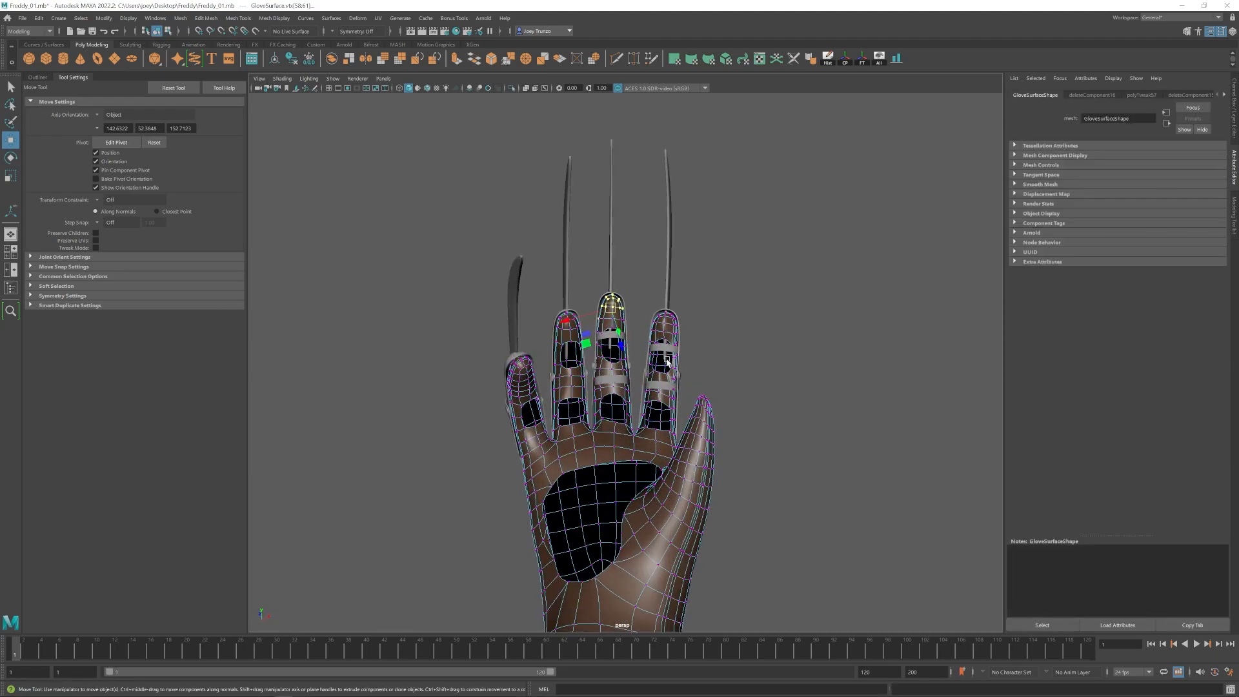
left_click_drag(610, 317, 612, 314)
right_click_drag(636, 307, 672, 270)
left_click(672, 271)
left_click_drag(671, 271, 672, 290, "alt")
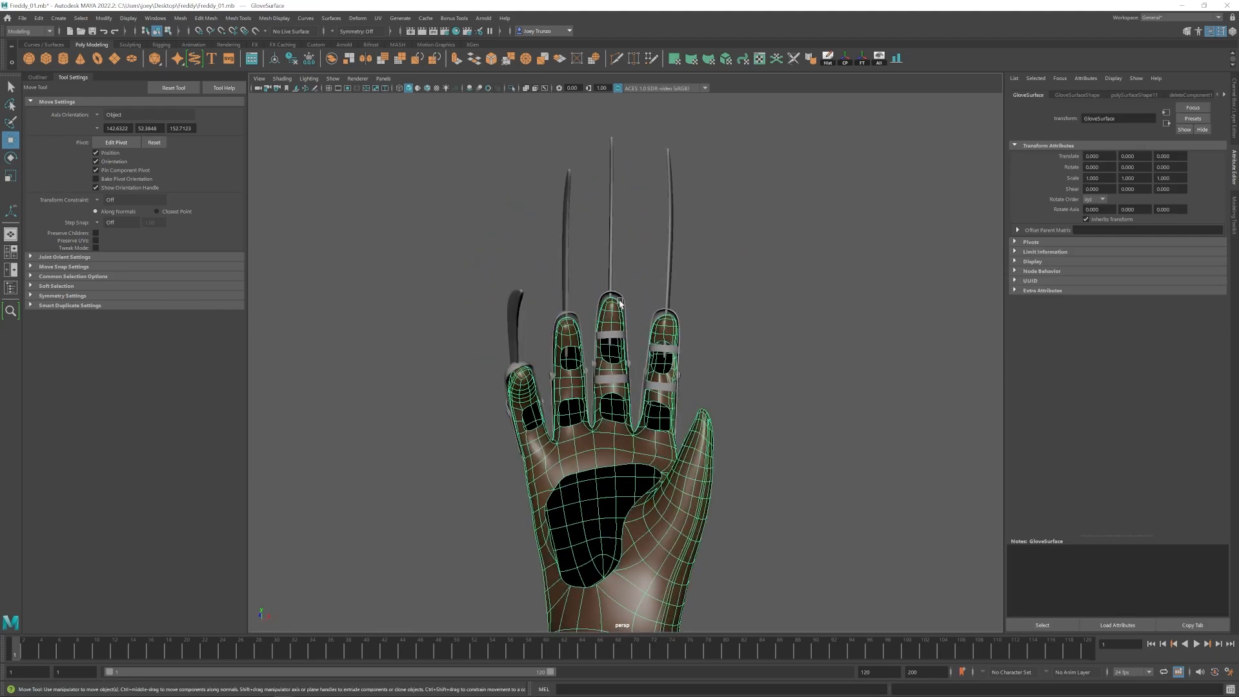
Move the edge vertices of the middle finger's metal tip plate beside the rivet on the ring finger side.
left_click(621, 297)
right_click_drag(621, 297, 584, 294)
left_click_drag(584, 279, 638, 317)
mouse_move(613, 310)
left_mouse_down("alt")
mouse_move(536, 379)
mouse_move(689, 379)
mouse_move(700, 390)
mouse_move(520, 387)
mouse_move(562, 340)
mouse_move(572, 352)
left_mouse_up("alt")
scroll(536, 378, "down", 3)
left_click(536, 379)
scroll(549, 325, "up", 5)
left_click(562, 340)
key("4")
key("3")
key("5")
left_click_drag(544, 293, 590, 374, "alt")
mouse_move(599, 391)
left_mouse_down()
mouse_move(555, 333)
mouse_move(558, 290)
left_mouse_up()
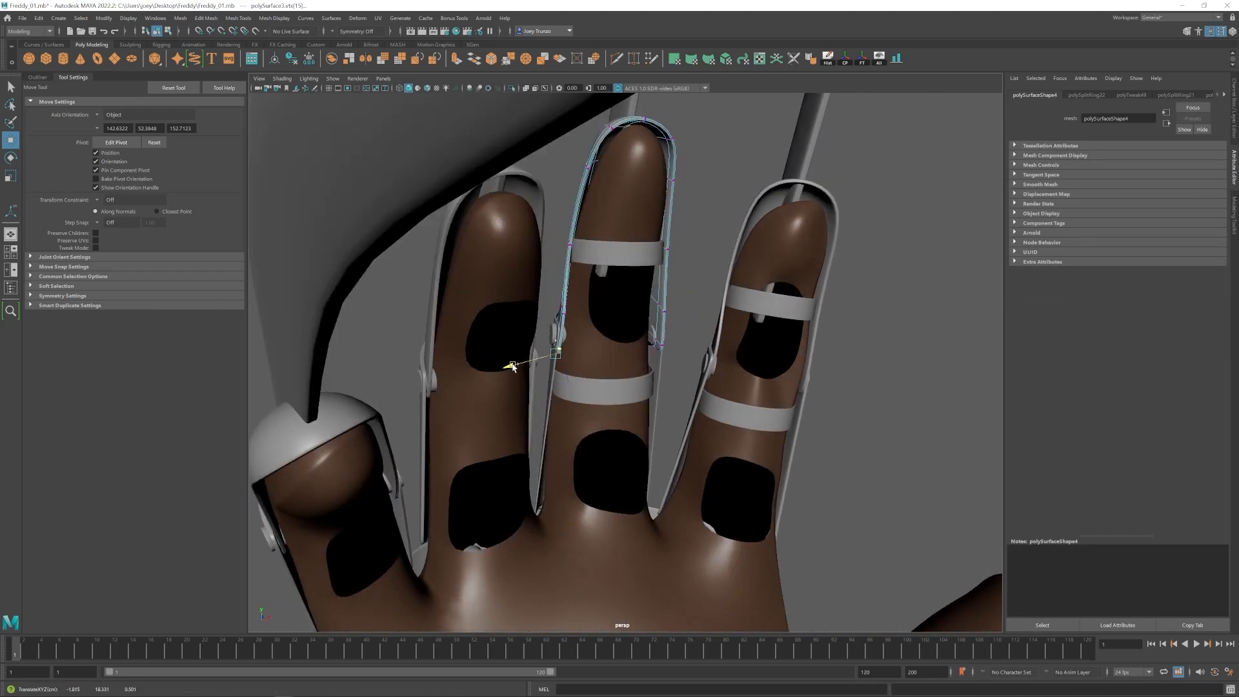
Undo the last vertex move and adjust the tip plate's edge vertices beside the rivet on the index finger side.
key("f")
scroll(645, 348, "down", 3)
left_click_drag(645, 349, 711, 334, "alt")
scroll(710, 334, "down", 3)
key("ctrl+z")
left_click_drag(639, 294, 591, 302, "alt")
left_click_drag(591, 410, 469, 276, "alt")
left_click_drag(469, 276, 671, 326)
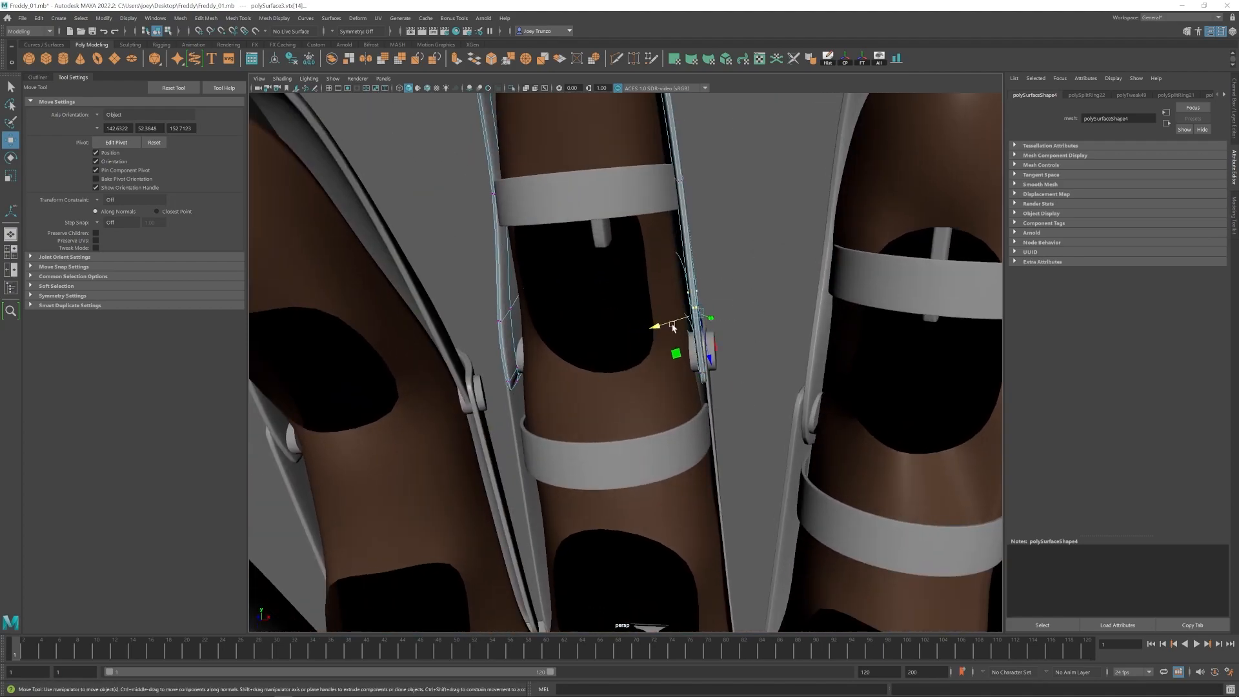
scroll(740, 386, "down", 10)
left_click(805, 271)
left_click_drag(768, 304, 613, 415, "alt")
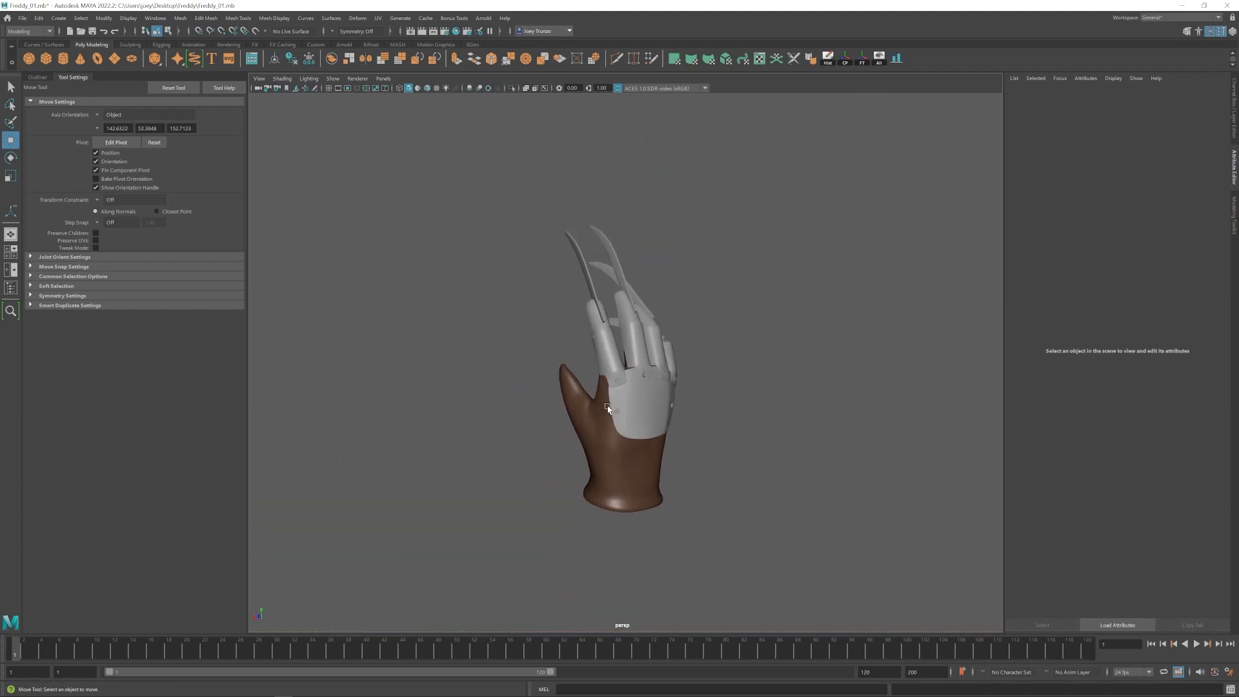
Examine the metal finger and hand plates on the back of the glove from several angles.
left_click_drag(673, 449, 547, 443, "alt")
right_click_drag(548, 442, 631, 432, "alt")
left_click_drag(560, 429, 625, 442, "alt")
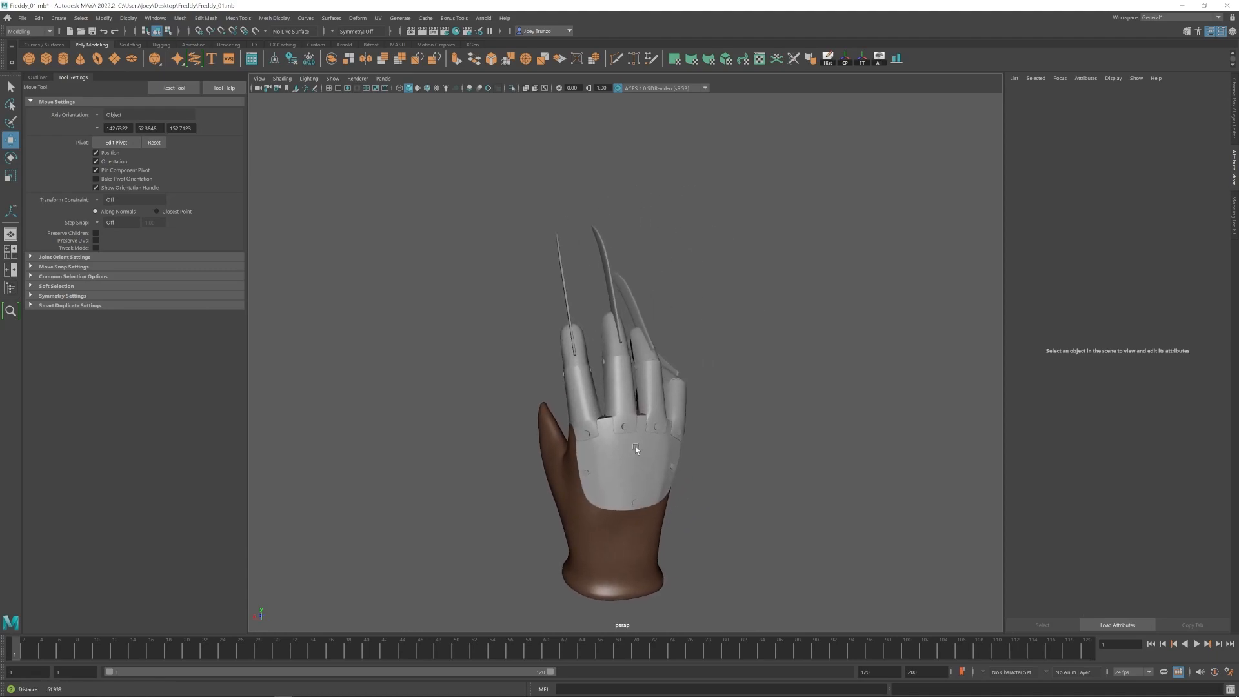
right_click_drag(625, 443, 695, 431, "alt")
left_click_drag(695, 431, 658, 404, "alt")
right_click_drag(658, 404, 824, 462, "alt")
left_click(615, 416)
left_click_drag(625, 416, 692, 433, "alt")
right_click_drag(693, 481, 606, 445, "alt")
left_click_drag(709, 439, 636, 401, "alt")
left_click(636, 401)
right_click_drag(678, 412, 611, 428, "alt")
left_click_drag(611, 429, 555, 445, "alt")
right_click_drag(555, 445, 600, 449, "alt")
left_click_drag(600, 447, 620, 422, "alt")
left_click(573, 388)
right_click_drag(573, 389, 536, 393, "alt")
left_click_drag(536, 393, 535, 361, "alt")
right_click_drag(535, 361, 582, 350, "alt")
Nudge a group of vertices on the metal plating at the back of the glove.
left_click(648, 328)
left_click_drag(648, 328, 633, 380, "alt")
right_click_drag(634, 381, 590, 381)
left_click_drag(574, 413, 710, 452)
right_click_drag(710, 452, 826, 479, "alt")
left_click_drag(826, 480, 721, 406, "alt")
left_click_drag(653, 464, 645, 468)
Save the scene as a new version named Freddy_02.mb.
left_click(813, 437)
right_click_drag(813, 437, 580, 394, "alt")
left_click_drag(581, 394, 501, 415, "alt")
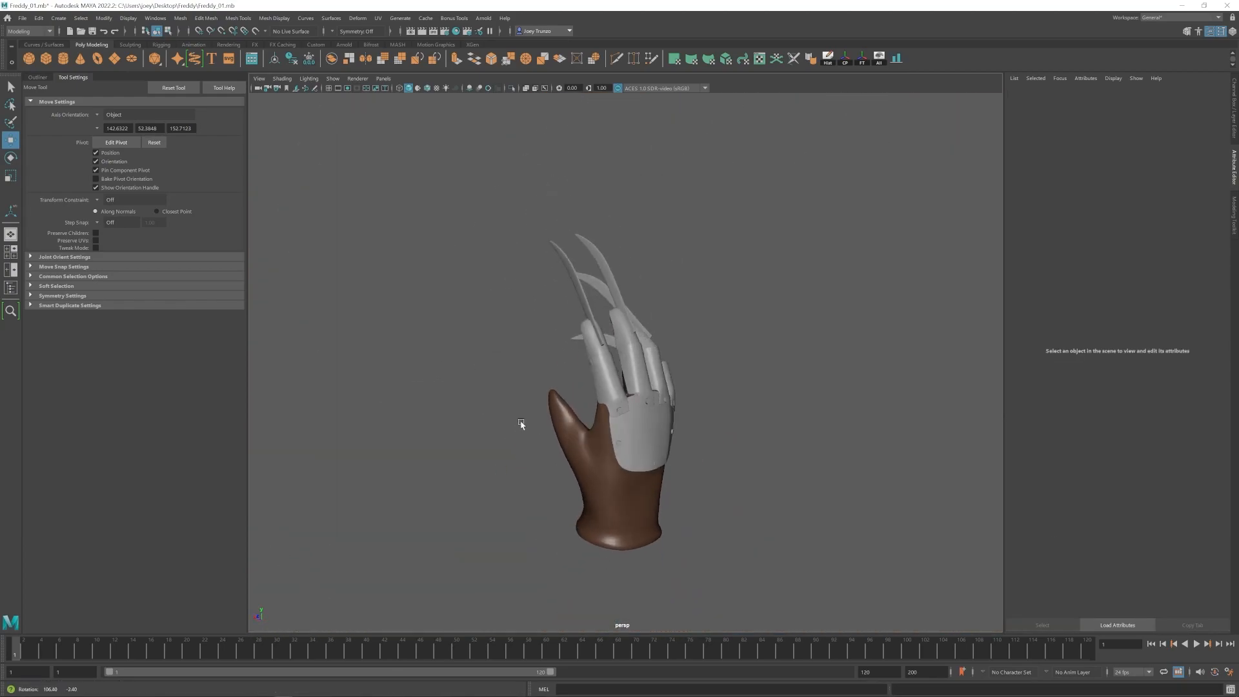
left_click_drag(521, 424, 643, 429, "alt")
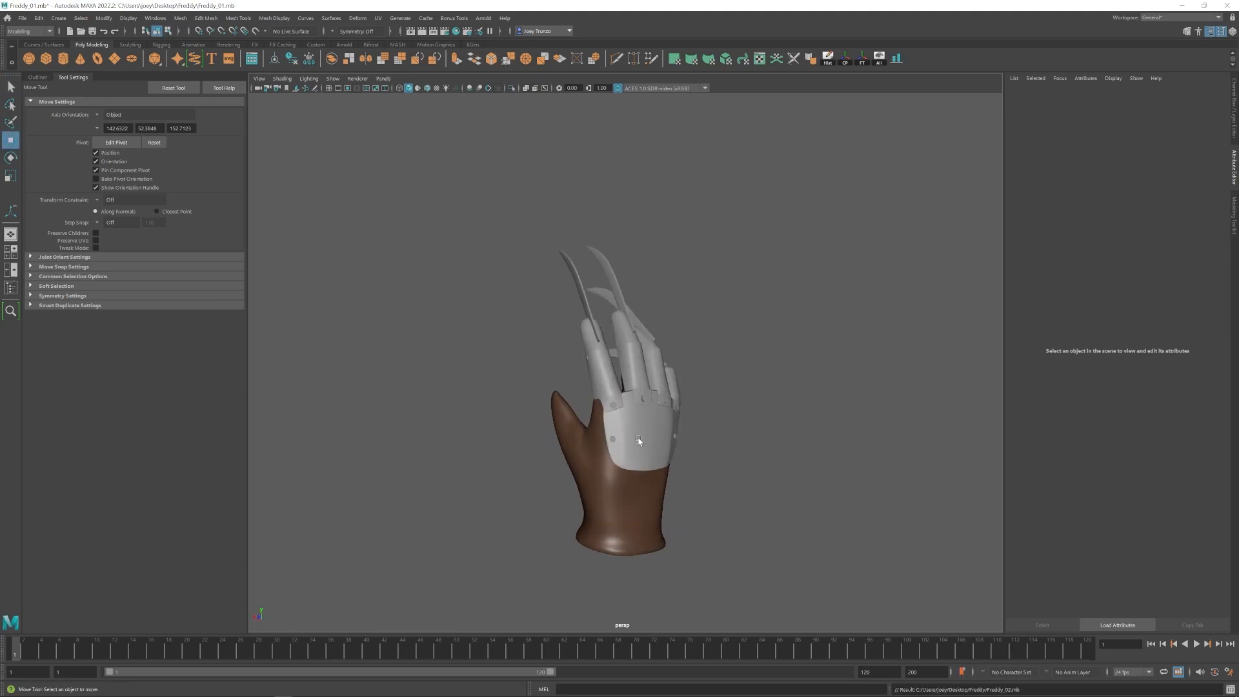
left_click(760, 449)
Duplicate the middle finger's pair of bands and rotate the copy towards the ring finger's angle.
scroll(622, 404, "up", 5)
left_click(613, 362)
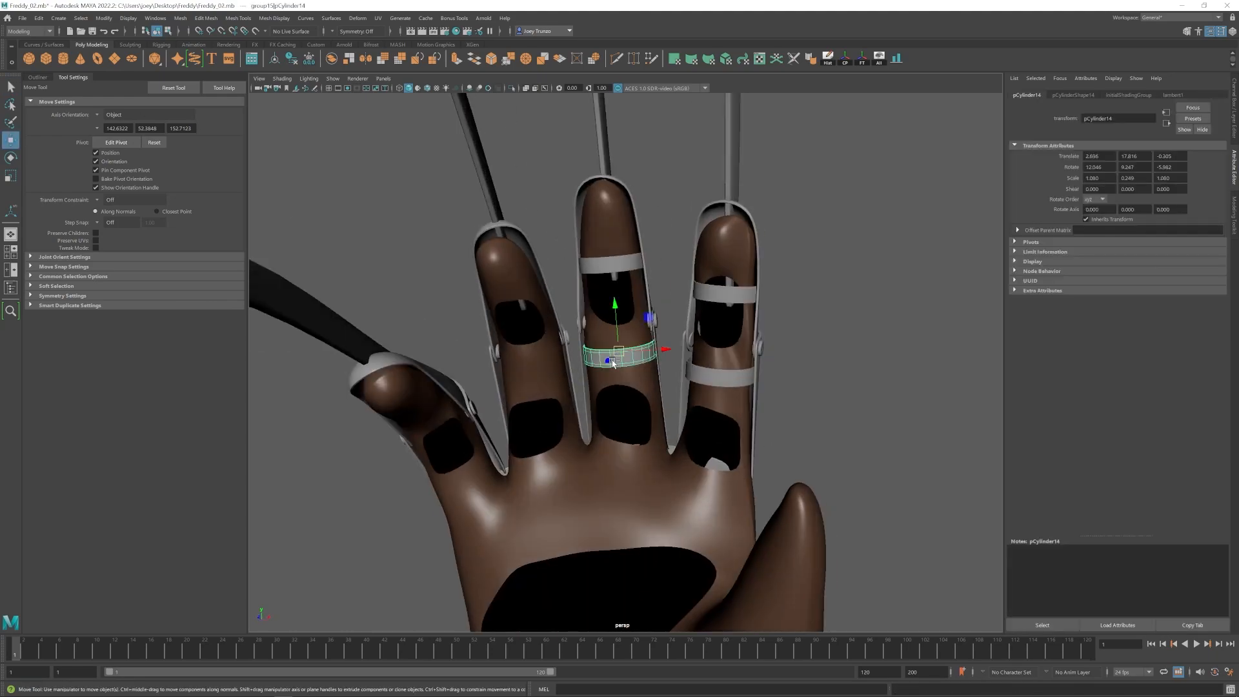
left_click(598, 261)
left_click_drag(597, 261, 604, 320, "alt")
key("e")
left_click_drag(522, 376, 558, 339)
left_click_drag(554, 394, 537, 335)
key("w")
key("e")
key("w")
Move and rotate the copied bands onto the ring finger, undoing one misplaced adjustment.
left_click_drag(526, 356, 533, 400)
left_click_drag(530, 359, 696, 371)
left_click_drag(529, 310, 549, 359)
key("ctrl+z")
left_click_drag(571, 335, 558, 311)
key("e")
left_click_drag(560, 380, 557, 382)
key("w")
left_click_drag(515, 299, 517, 303)
Refine the placement and angle of the ring finger's pair of bands, and reposition its upper band closer to the finger.
left_click_drag(541, 361, 518, 307, "alt")
left_click_drag(531, 349, 484, 363, "alt")
scroll(535, 394, "up", 2)
key("e")
key("w")
left_click_drag(501, 365, 506, 370)
mouse_move(505, 371)
left_mouse_down("alt")
mouse_move(553, 368)
mouse_move(500, 374)
left_mouse_up("alt")
key("e")
key("w")
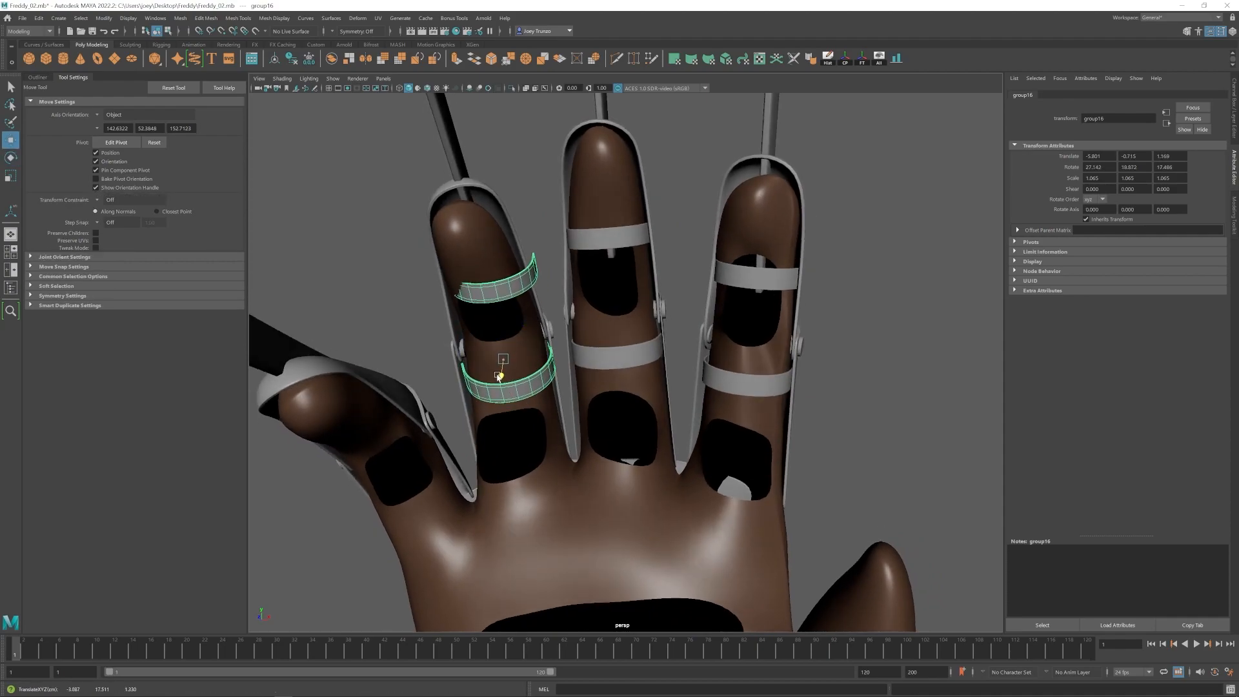
left_click_drag(532, 261, 528, 265)
left_click_drag(528, 265, 720, 299, "alt")
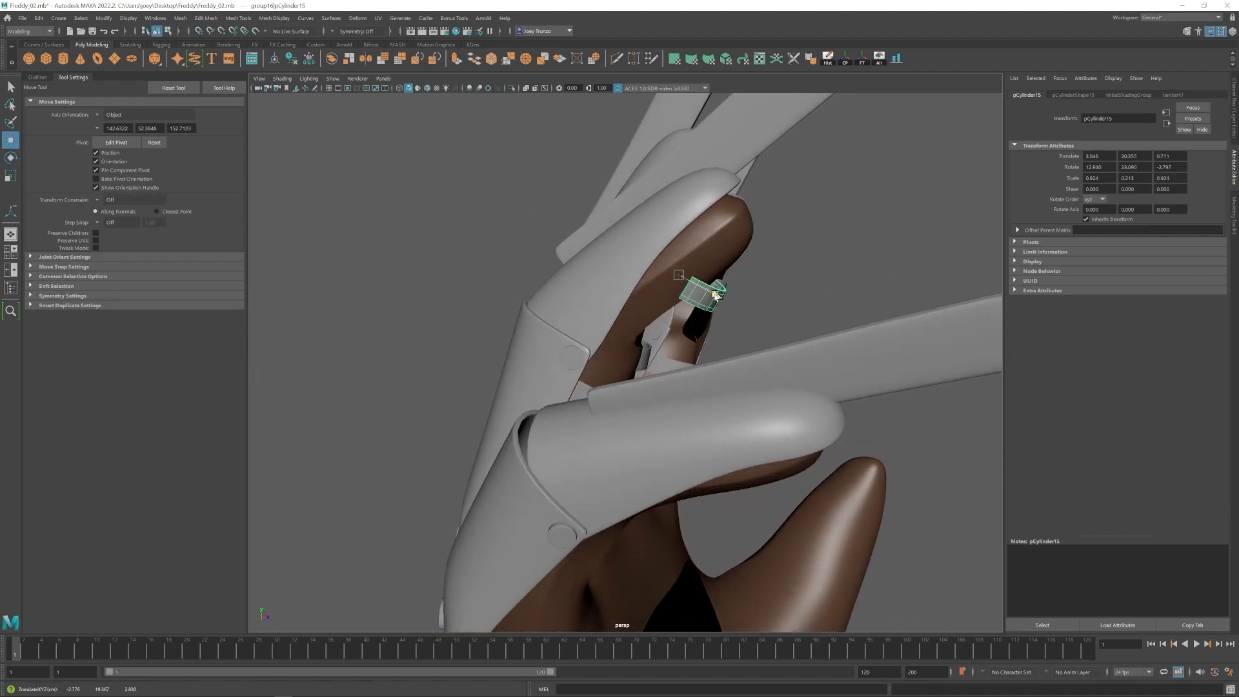
Select the glove's ring fingertip vertices and move them to reshape the finger beneath the metal plate and upper band.
left_click_drag(683, 337, 542, 349, "alt")
right_click_drag(620, 348, 529, 349, "alt")
left_click_drag(620, 349, 503, 342, "alt")
right_click_drag(555, 309, 503, 308)
left_click_drag(476, 232, 566, 318)
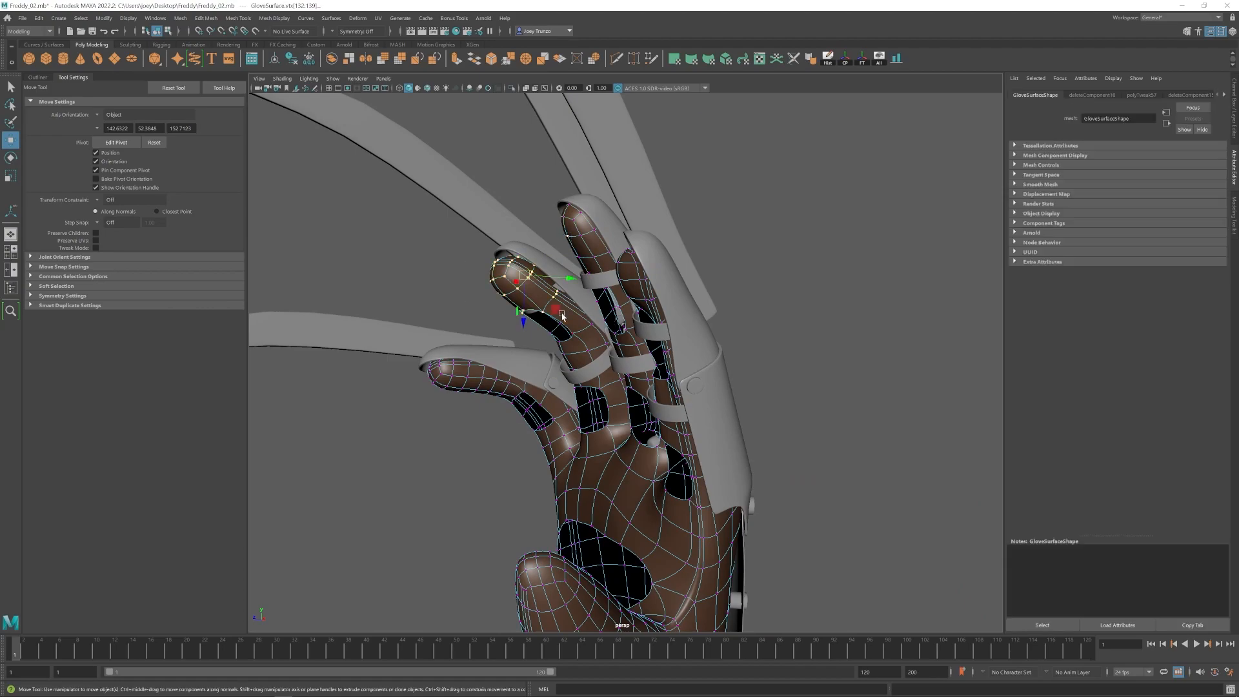
left_click_drag(468, 337, 503, 323, "alt")
left_click_drag(537, 280, 543, 286)
left_click_drag(544, 286, 697, 290, "alt")
left_click_drag(620, 310, 635, 322, "alt")
left_click_drag(559, 290, 560, 281)
left_click_drag(600, 393, 586, 335, "alt")
Rotate and reposition the ring finger's upper band so it wraps straight across the finger.
right_click_drag(568, 381, 600, 352)
left_click(546, 336)
left_click_drag(560, 303, 555, 387, "alt")
key("e")
left_click_drag(526, 262, 531, 268)
left_click_drag(557, 390, 536, 288, "alt")
key("w")
left_click_drag(562, 290, 526, 397)
key("r")
key("e")
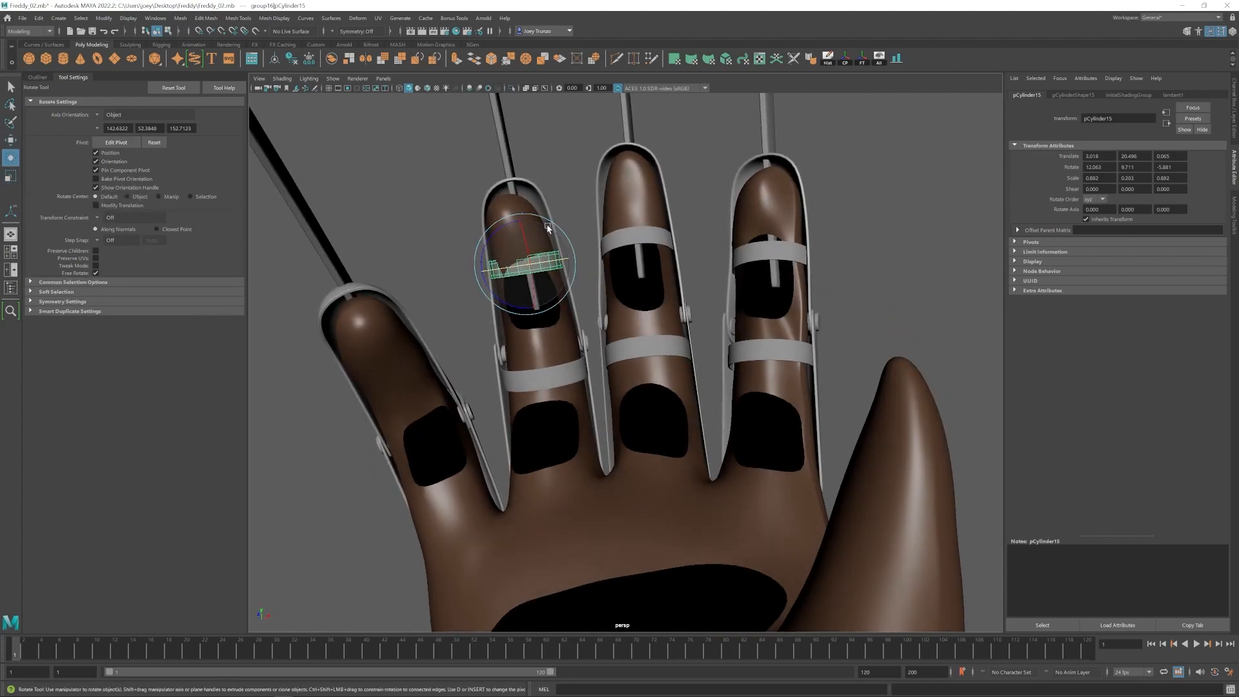
key("w")
left_click_drag(513, 231, 516, 243)
Adjust the glove surface vertices beside the ring finger's upper band, and return to object mode.
left_click_drag(516, 243, 518, 298, "alt")
right_click_drag(521, 265, 490, 266)
left_click(496, 286)
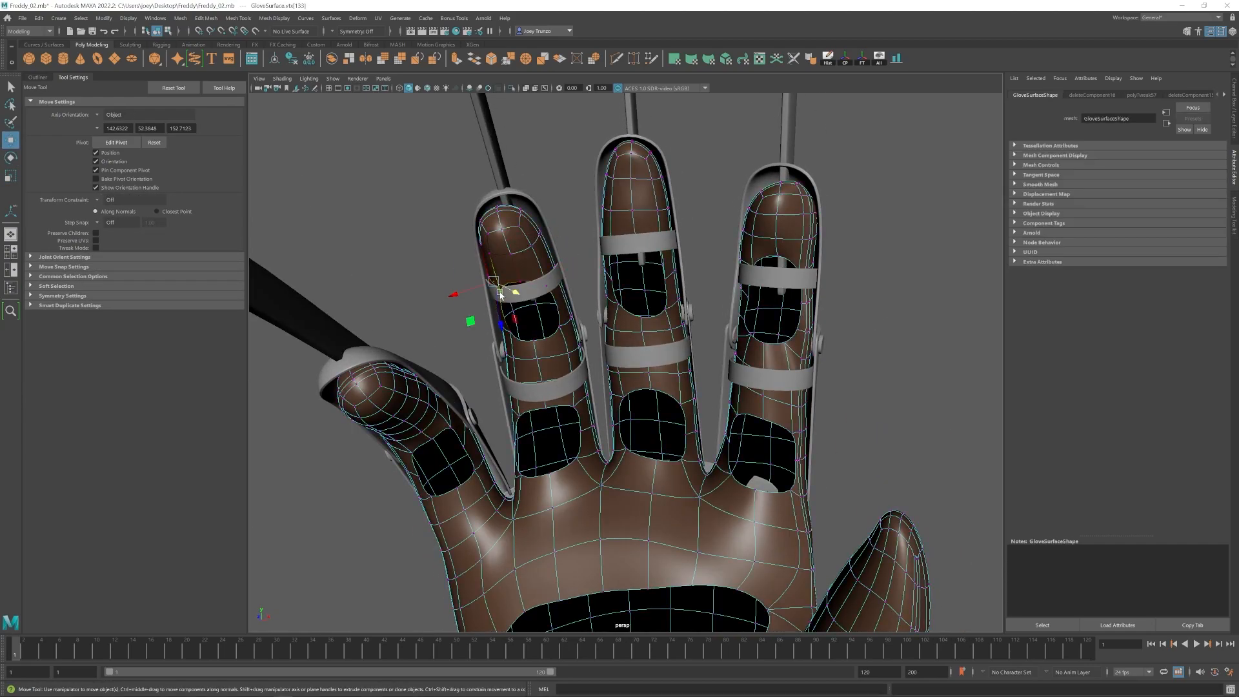
scroll(500, 274, "down", 3)
left_click(523, 329)
mouse_move(555, 310)
left_mouse_down("alt")
mouse_move(516, 326)
mouse_move(619, 361)
left_mouse_up("alt")
right_click_drag(645, 400, 678, 371)
left_click(797, 376)
Duplicate the ring finger's pair of bands and move the copy across to the little finger.
mouse_move(796, 376)
left_mouse_down("alt")
mouse_move(543, 379)
mouse_move(707, 383)
left_mouse_up("alt")
scroll(707, 383, "up", 3)
left_click(687, 319)
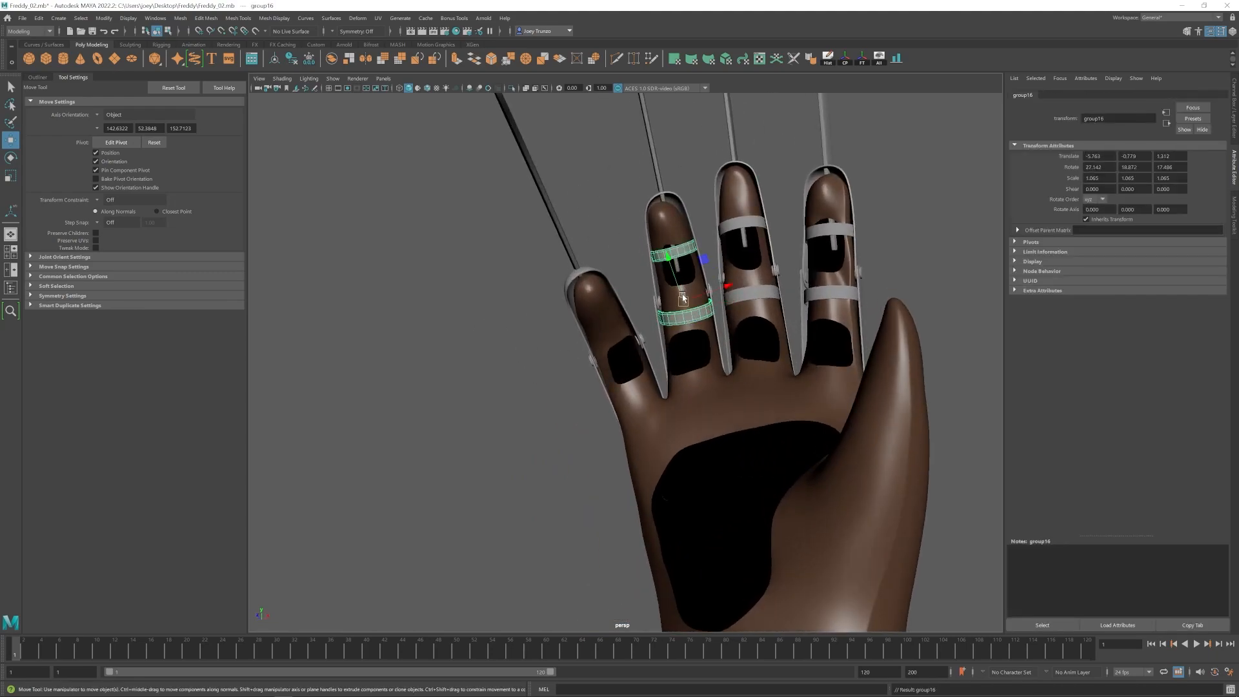
left_click_drag(607, 342, 754, 351, "alt")
left_click_drag(671, 374, 689, 378)
left_click_drag(858, 400, 722, 418, "alt")
right_click_drag(722, 417, 970, 452, "alt")
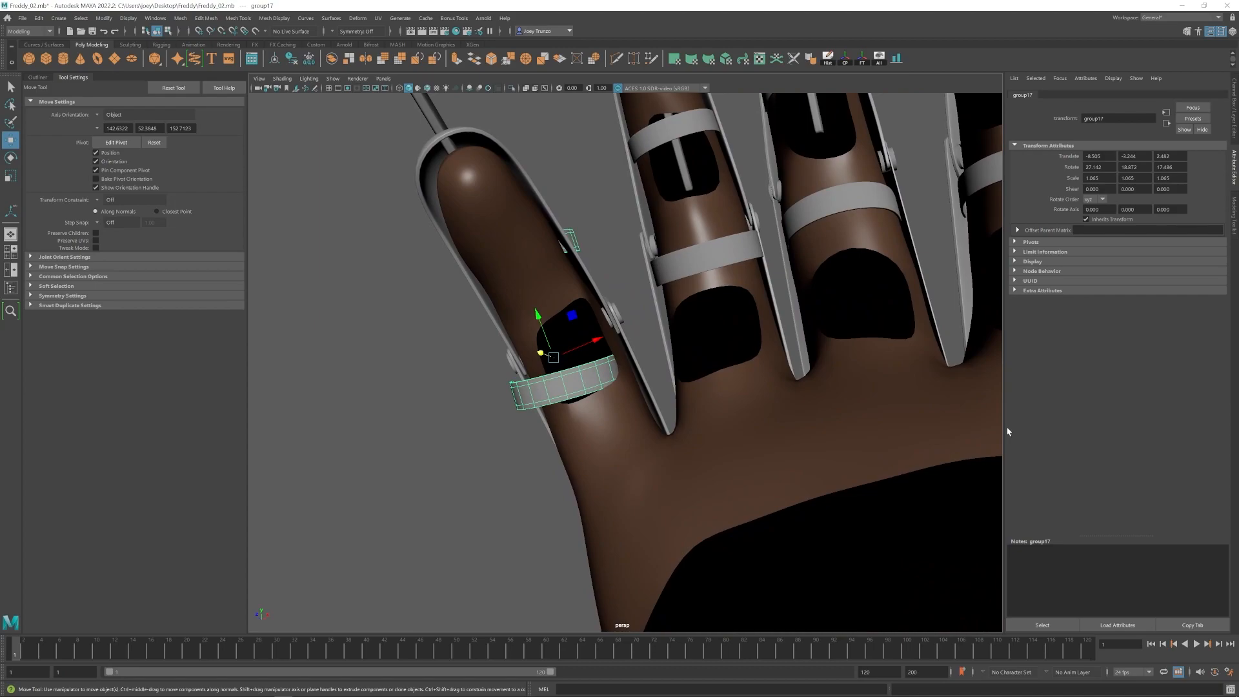
Move, rotate and scale the copied pair of bands to line up with the little finger.
left_click_drag(553, 305, 546, 306)
key("w")
left_click_drag(556, 356, 605, 378)
key("r")
key("r")
middle_click_drag(605, 377, 609, 419, "alt")
left_click_drag(510, 134, 547, 330, "alt")
key("ctrl+1")
left_click(689, 292)
key("ctrl+1")
Fit an individual band around the little finger by adjusting its position, rotation and scale.
key("e")
key("w")
left_click_drag(547, 331, 693, 345)
left_click_drag(693, 345, 549, 326, "alt")
key("r")
left_click_drag(548, 326, 622, 346)
key("e")
key("w")
key("w")
left_click_drag(643, 295, 722, 404, "alt")
Fine-tune the position of the little finger's bands and clear the selection.
left_click(633, 318)
scroll(580, 349, "down", 6)
scroll(609, 422, "up", 8)
scroll(554, 376, "down", 4)
left_click(684, 352)
left_click_drag(691, 324, 687, 358)
key("e")
left_click_drag(688, 359, 647, 377, "alt")
left_click(647, 376)
scroll(646, 409, "down", 8)
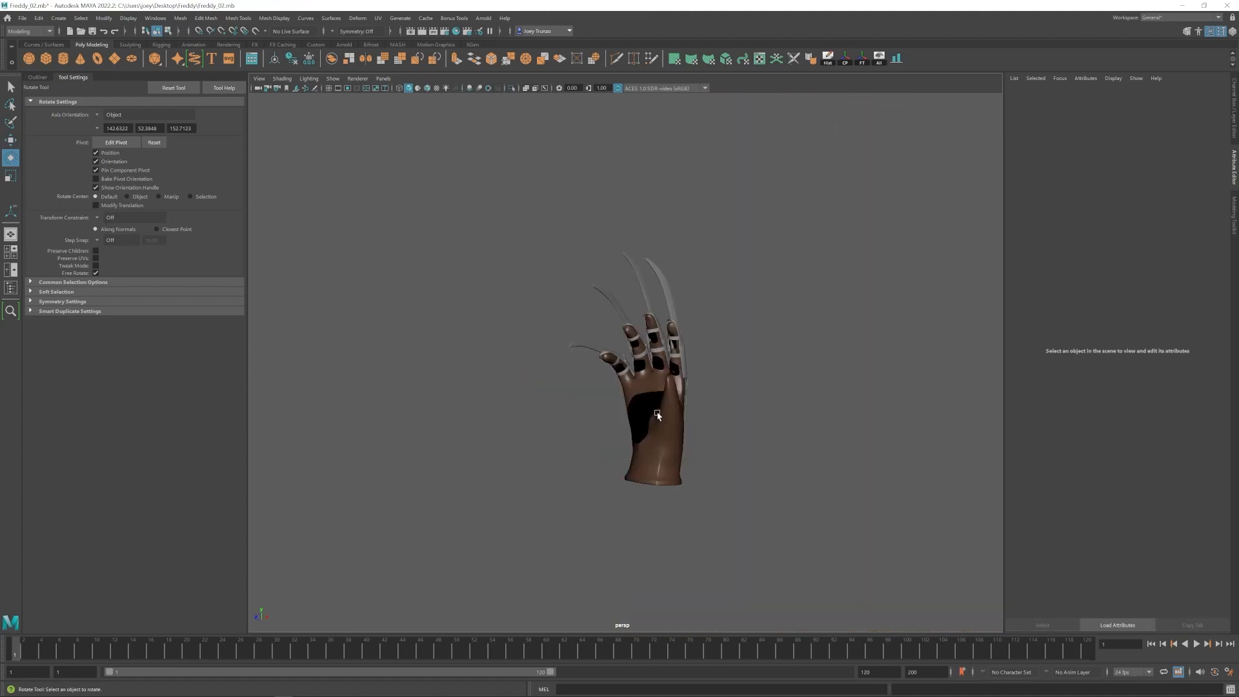
Move a selection of glove surface vertices at the little finger, and return to object mode.
scroll(650, 448, "up", 8)
left_click(651, 447)
right_click_drag(649, 447, 593, 445)
key("w")
left_click_drag(555, 413, 514, 410, "alt")
left_click_drag(516, 368, 589, 355)
left_click_drag(589, 352, 592, 352)
right_click_drag(584, 438, 616, 410)
left_click(558, 391)
Reshape the glove's little finger around its bands by moving soft-selected vertices, and leave vertex editing.
scroll(560, 397, "down", 8)
left_click_drag(564, 400, 581, 360, "alt")
scroll(694, 445, "up", 8)
left_click(584, 363)
left_click_drag(581, 360, 570, 382, "alt")
right_click_drag(607, 452, 555, 450)
left_click(538, 366)
left_click_drag(563, 379, 474, 378, "alt")
left_click(528, 362)
left_click_drag(518, 411, 563, 410)
left_click_drag(530, 376, 601, 338, "alt")
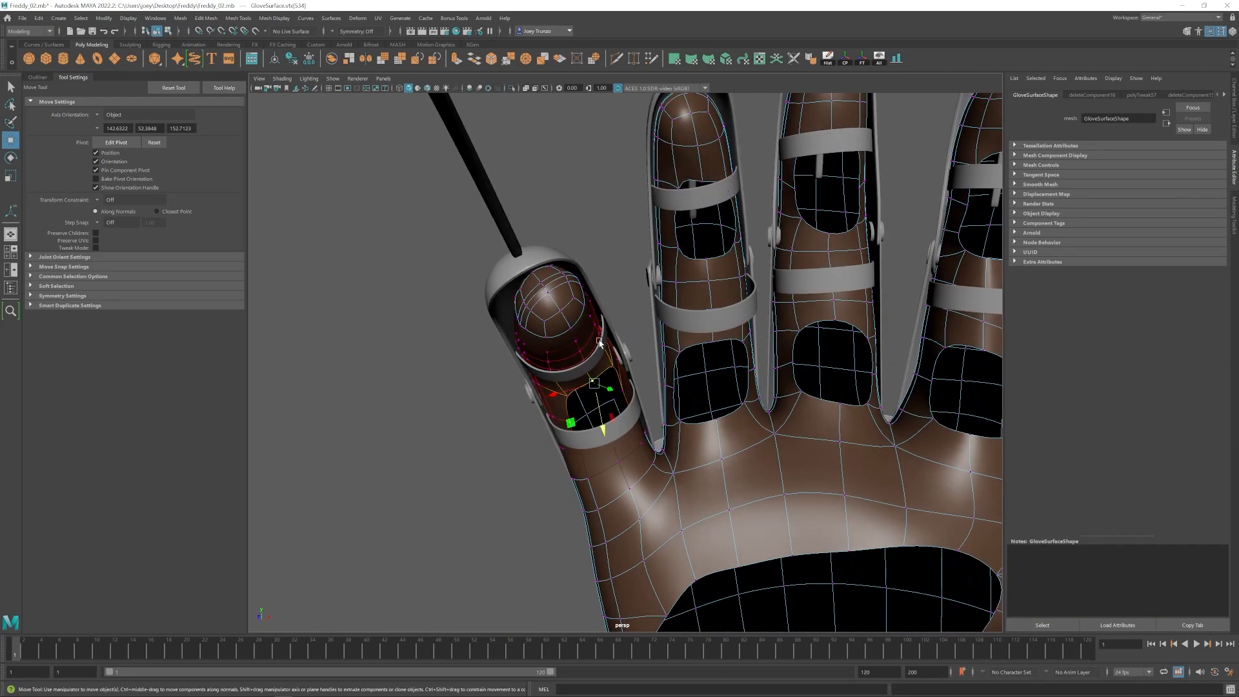
right_click_drag(600, 338, 635, 312)
left_click(636, 311)
Reshape the glove's thumb by moving its tip vertices with soft selection, and return to object mode.
scroll(636, 322, "down", 8)
left_click_drag(581, 394, 575, 470, "alt")
scroll(617, 436, "down", 5)
scroll(695, 484, "up", 5)
middle_click_drag(575, 470, 649, 467, "alt")
scroll(646, 461, "up", 3)
left_click(616, 429)
right_click_drag(540, 357, 507, 357)
left_click(594, 340)
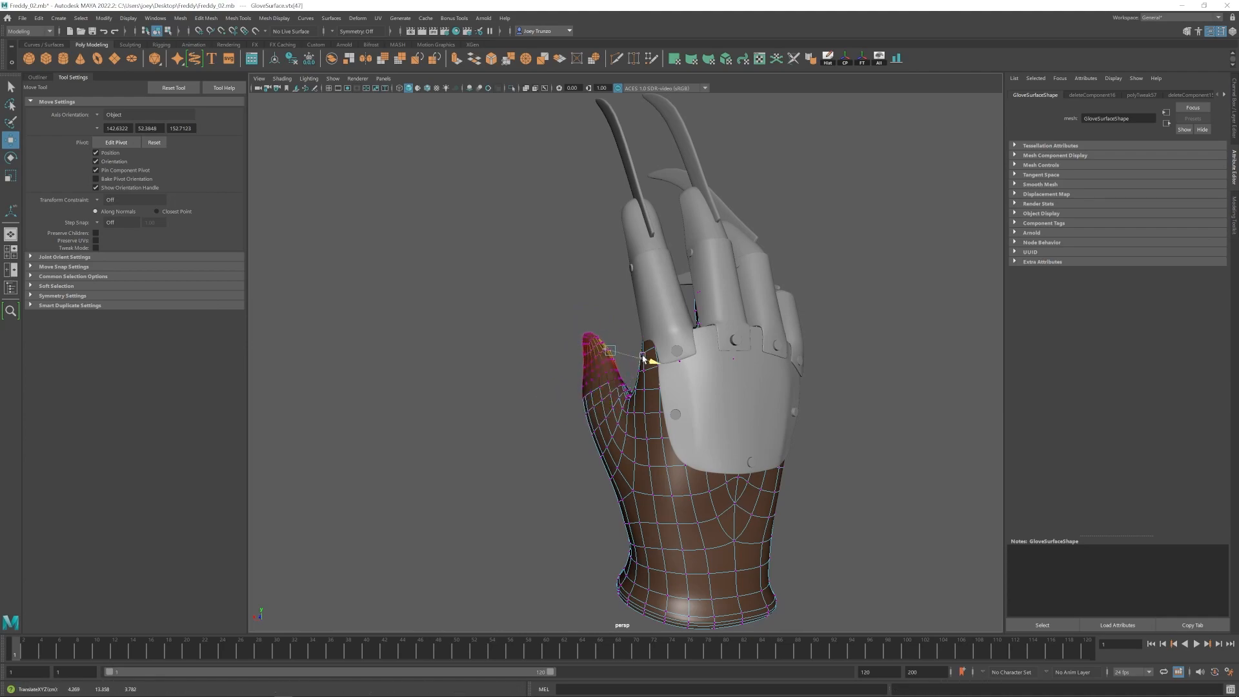
right_click_drag(630, 389, 664, 365)
left_click(676, 335)
left_click(857, 282)
Adjust the soft selection falloff and refine the thumb tip's position from the palm and back sides.
scroll(614, 406, "down", 5)
left_click_drag(614, 406, 768, 424, "alt")
scroll(768, 424, "up", 6)
left_click(597, 400)
right_click_drag(645, 374, 610, 375)
left_click_drag(611, 375, 579, 372, "alt")
left_click(580, 337)
key("b")
left_click_drag(580, 337, 576, 338)
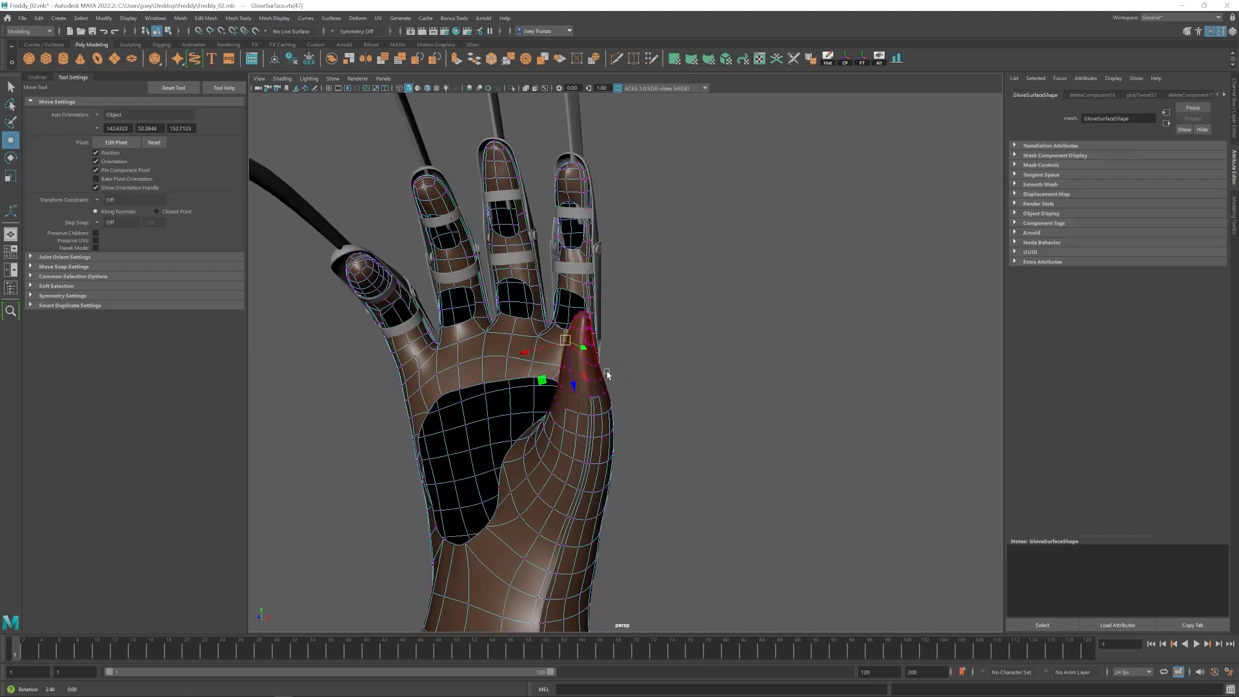
left_click_drag(612, 385, 605, 332, "alt")
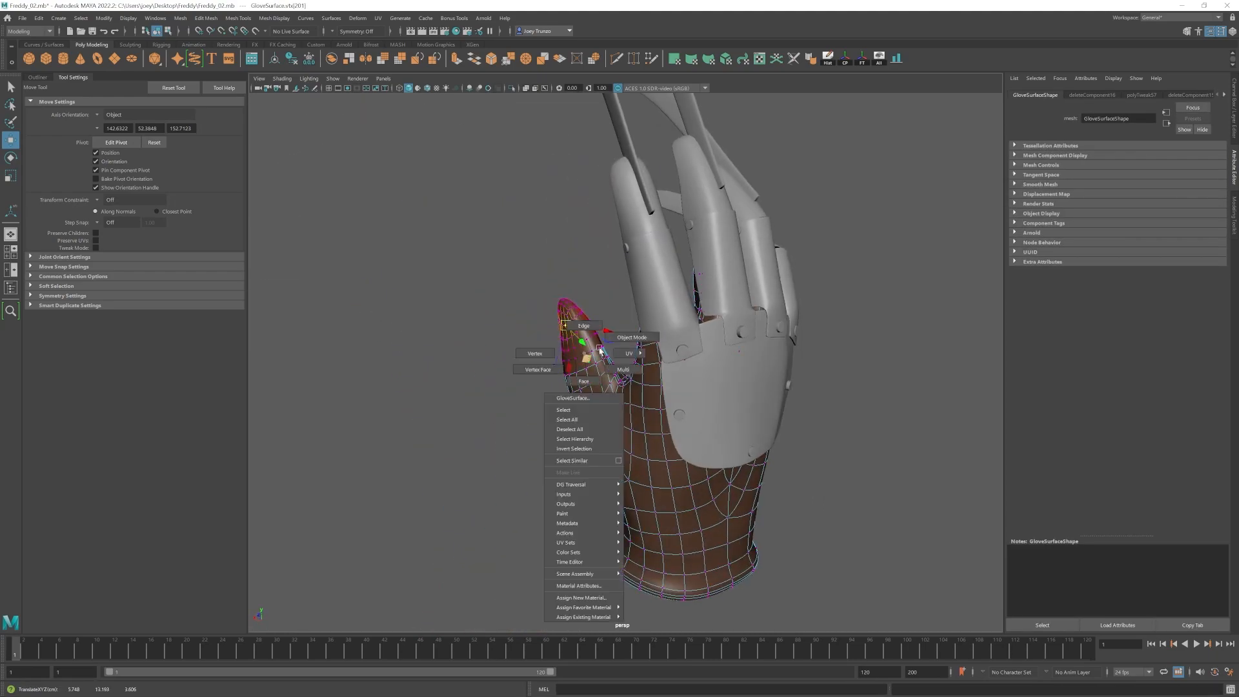
right_click_drag(585, 358, 619, 334)
left_click(503, 361)
Select the ring finger's blade for rotation, check its alignment from the back of the hand, and clear the selection.
scroll(603, 348, "down", 5)
left_click_drag(603, 348, 652, 304, "alt")
scroll(667, 374, "up", 2)
scroll(674, 309, "up", 3)
left_click(656, 284)
key("e")
left_click_drag(652, 305, 650, 304, "alt")
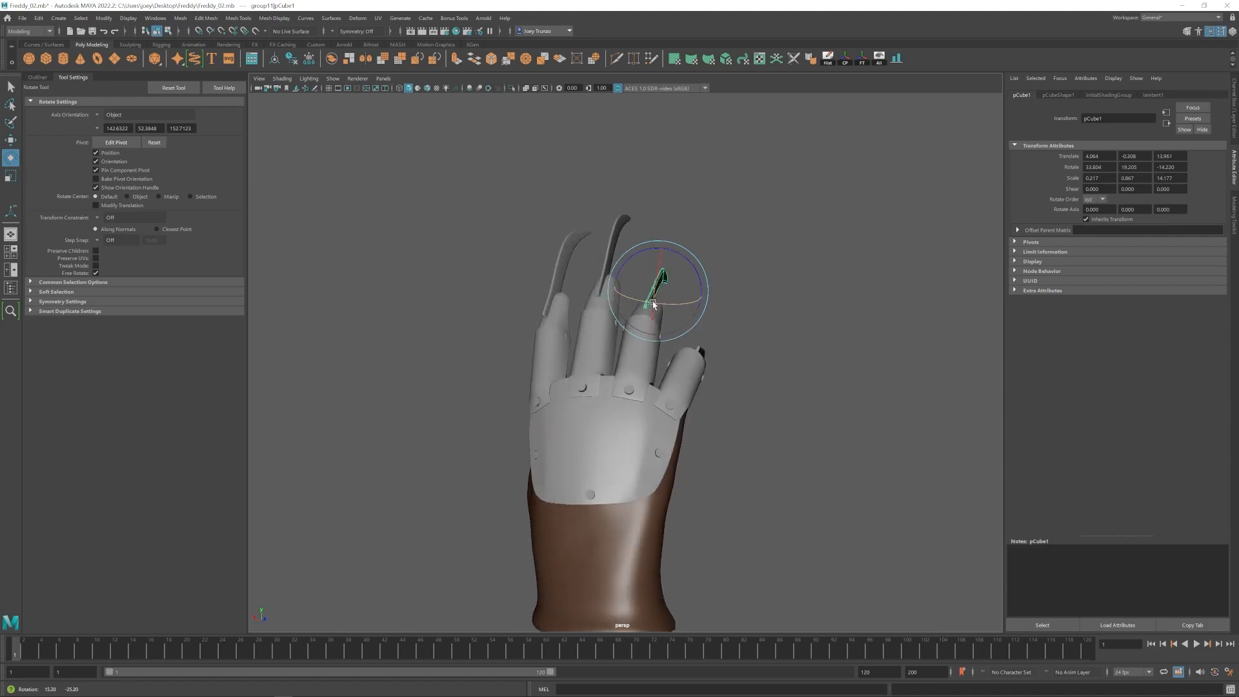
left_click(717, 291)
Rotate the middle finger's blade and shift it slightly sideways to align with its finger.
scroll(620, 384, "down", 5)
scroll(615, 261, "up", 5)
left_click(615, 261)
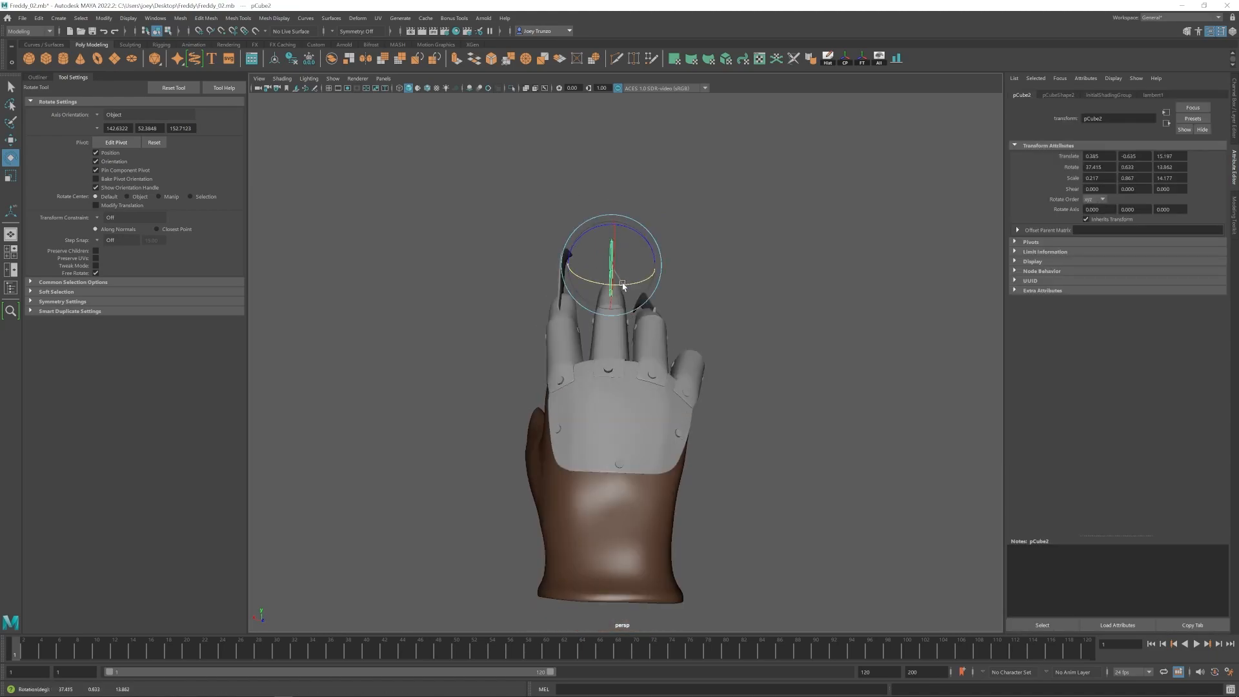
key("w")
left_click_drag(587, 263, 583, 261)
left_click(689, 310)
Move the tip vertices of the index finger's blade slightly sideways, and return to object mode with nothing selected.
left_click_drag(689, 313, 648, 346, "alt")
scroll(656, 362, "up", 5)
right_click_drag(618, 245, 572, 196)
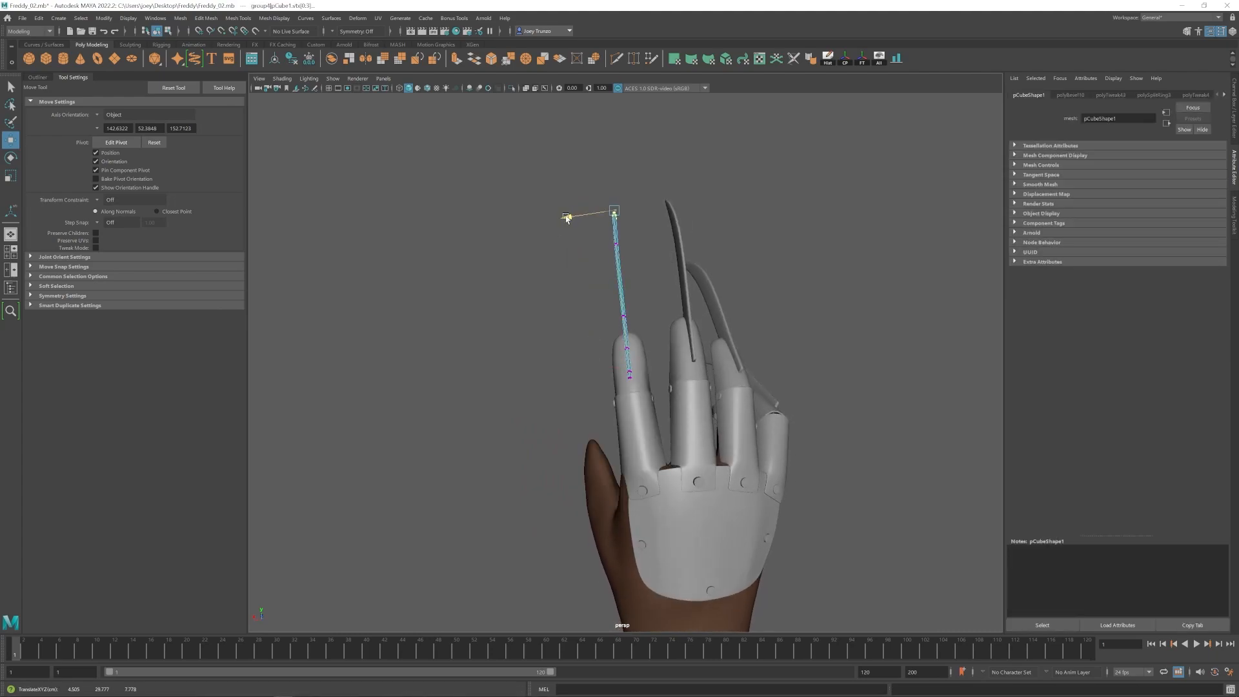
left_click_drag(566, 218, 568, 218)
left_click_drag(568, 218, 589, 234, "alt")
right_click_drag(614, 258, 648, 223)
left_click(514, 357)
scroll(514, 356, "down", 5)
left_click_drag(514, 357, 541, 374, "alt")
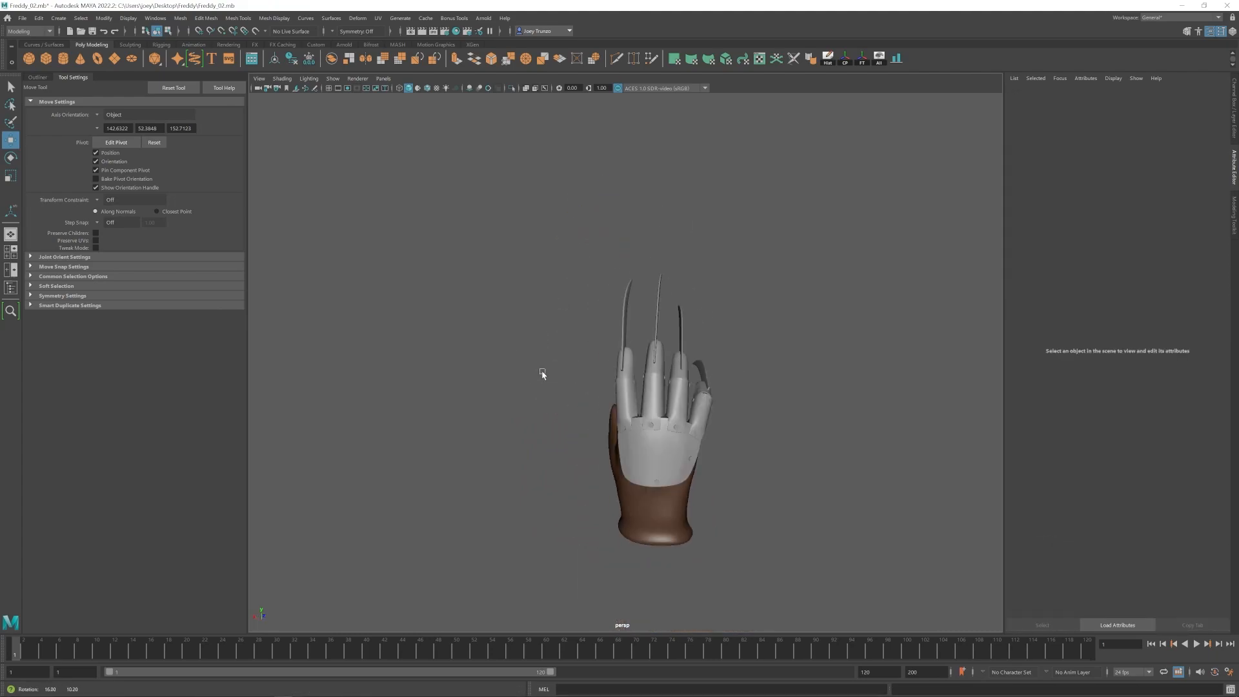
Step back to the index blade's tip vertices, check the alignment from the palm side, and clear the selection.
key("ctrl+z")
key("ctrl+z")
left_click_drag(587, 276, 761, 322)
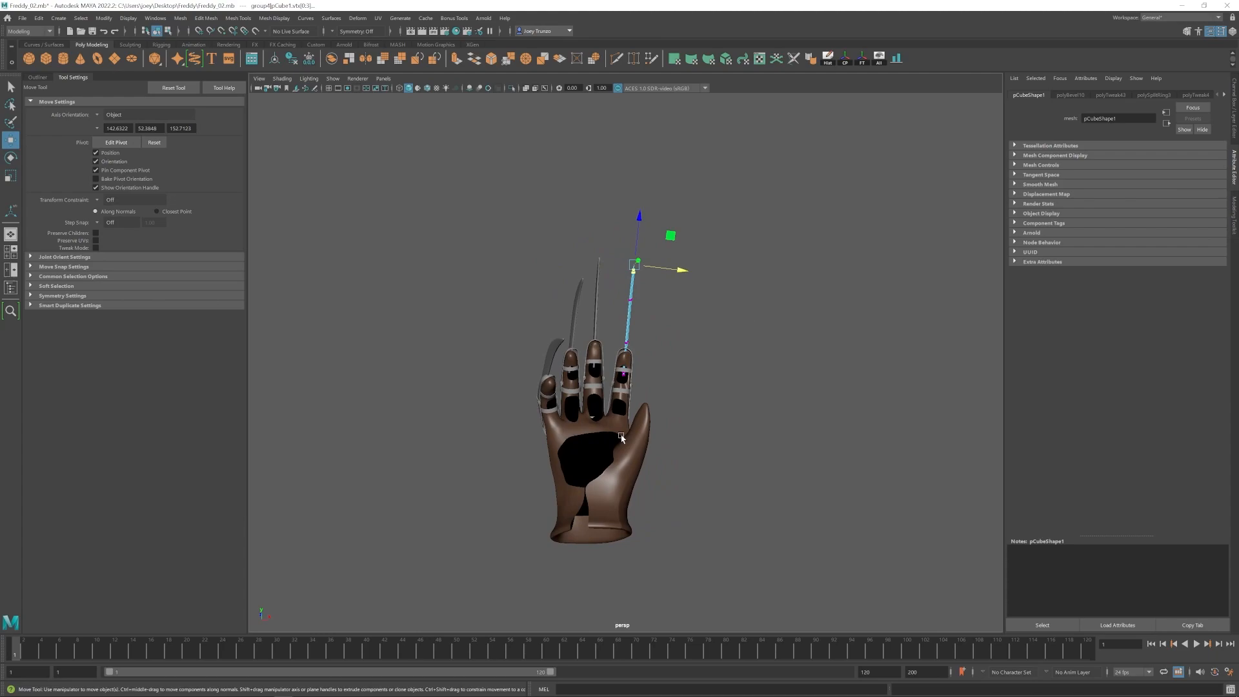
right_click_drag(629, 303, 664, 270)
left_click(671, 398)
Create a polygon cube at the wrist and scale it into a thin, upright plate.
left_click_drag(672, 400, 742, 382, "alt")
scroll(742, 382, "up", 5)
middle_click_drag(742, 382, 707, 277, "alt")
right_click_drag(679, 402, 682, 416, "shift")
left_click_drag(682, 416, 625, 398, "alt")
left_click_drag(543, 415, 496, 361)
key("r")
left_click_drag(617, 327, 555, 297)
left_click_drag(602, 375, 638, 374)
key("f")
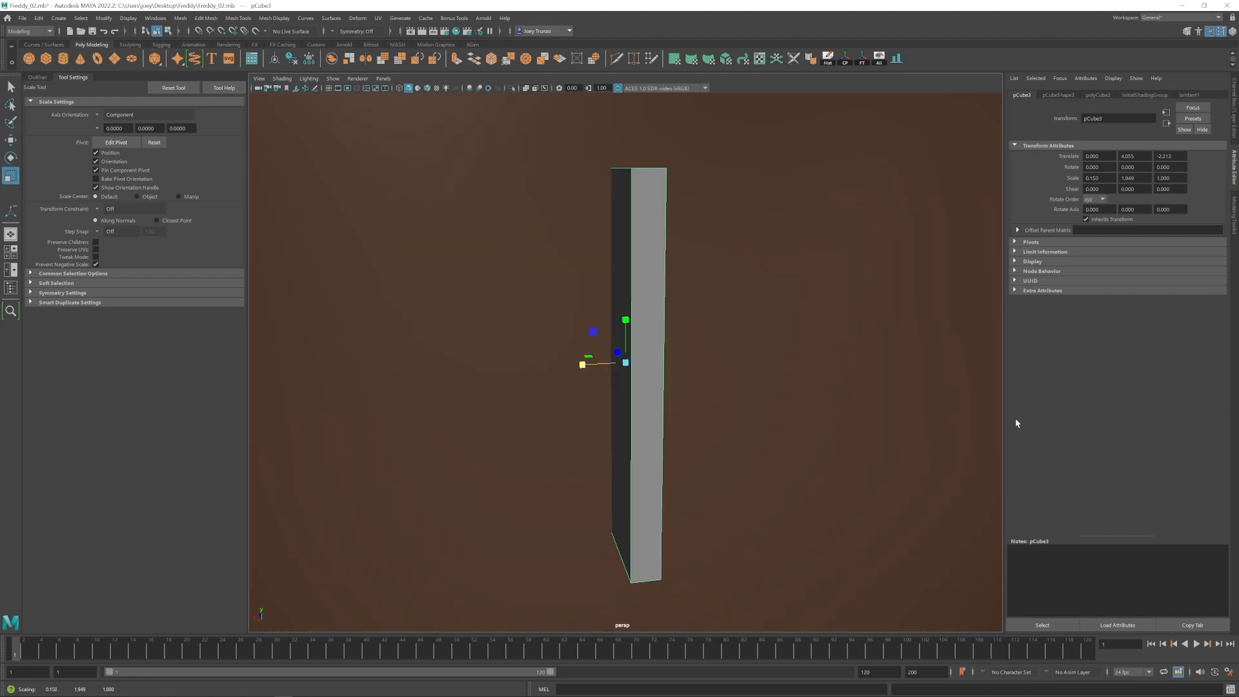
left_click_drag(604, 382, 682, 389, "alt")
scroll(645, 379, "down", 5)
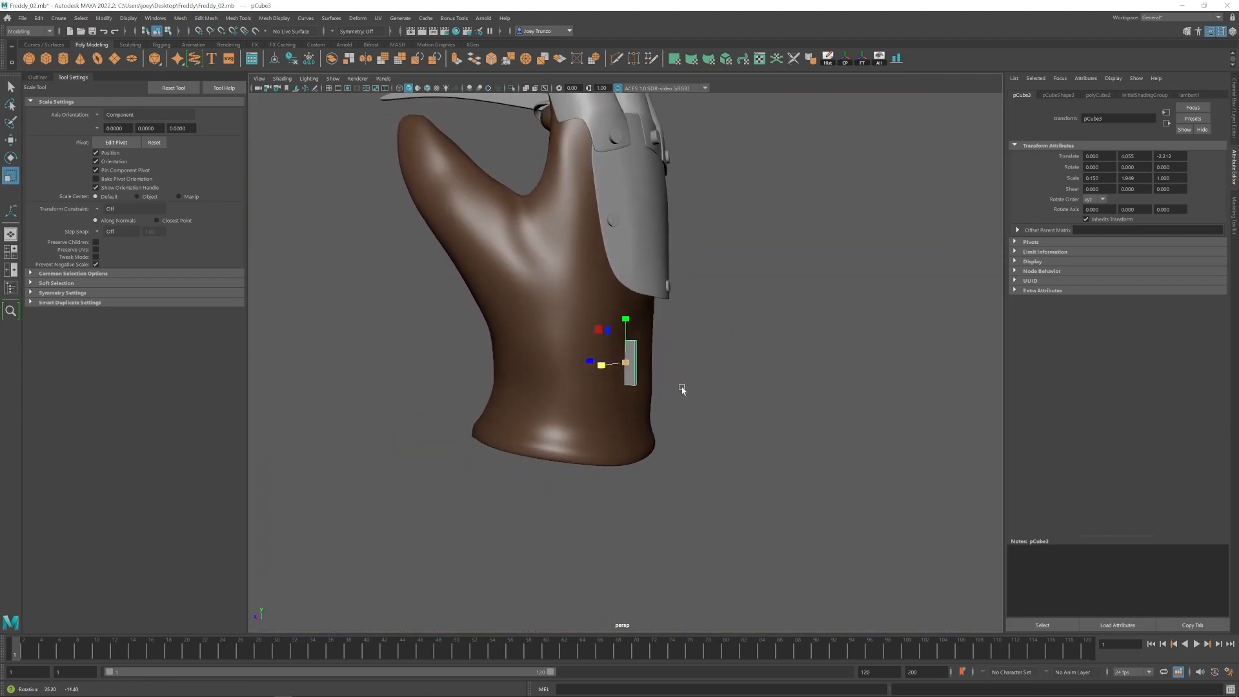
Position the plate on the back of the wrist, adjust the depth of its outer face, and make it thinner.
left_click_drag(631, 352, 684, 355, "alt")
key("w")
left_click_drag(579, 362, 589, 362)
right_click_drag(637, 362, 637, 386)
left_click(646, 365)
left_click_drag(600, 363, 608, 363)
left_click_drag(761, 393, 655, 408, "alt")
scroll(656, 407, "up", 4)
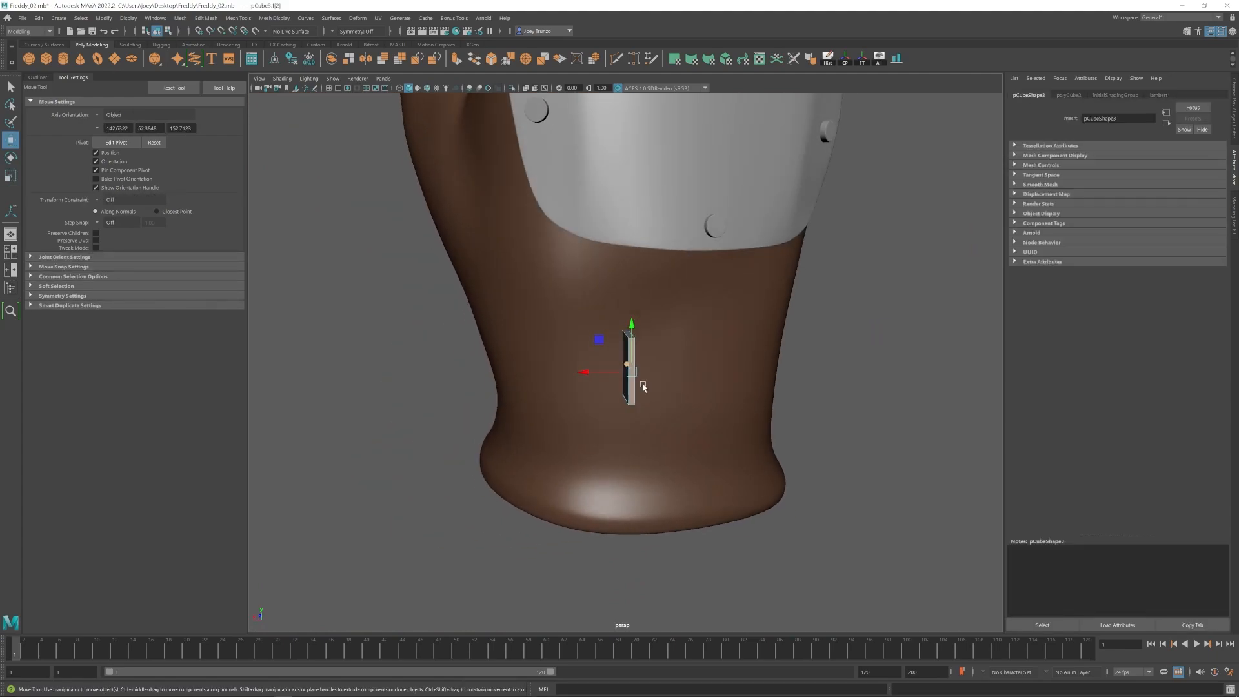
right_click_drag(631, 391, 667, 367)
key("r")
left_click_drag(585, 367, 604, 367)
left_click_drag(604, 366, 644, 370, "alt")
Bevel the plate's two outer corner edges with a fraction of 1 and 5 segments to form a rounded tab.
right_click_drag(647, 373, 649, 342)
left_click(664, 332)
left_click(663, 438, "shift")
left_click(206, 19)
left_click(216, 55)
left_click_drag(1171, 176, 1172, 187)
left_click_drag(651, 387, 742, 390, "alt")
scroll(742, 390, "down", 4)
left_click_drag(1173, 187, 1155, 187)
key("w")
left_click_drag(671, 361, 653, 359, "alt")
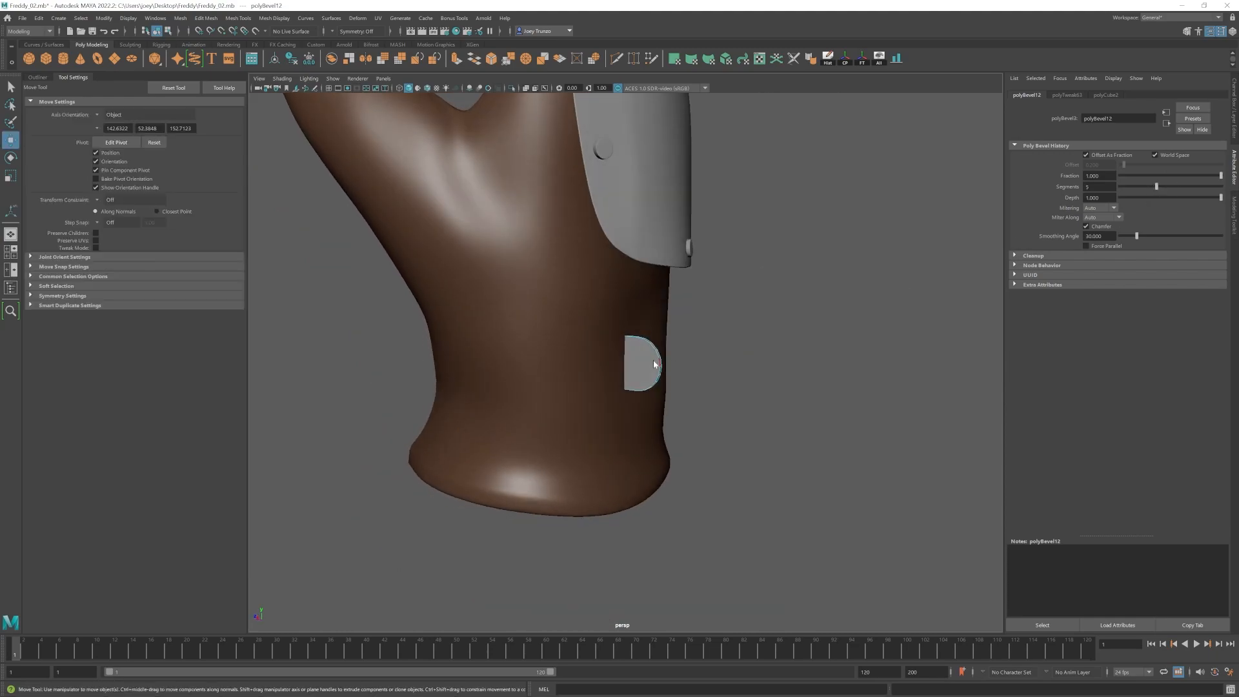
Move the rounded tab to the thumb side of the wrist and rotate it to -4.89 degrees around Z.
right_click_drag(653, 359, 685, 337)
left_click_drag(651, 368, 678, 370, "alt")
scroll(599, 366, "down", 7)
left_click_drag(597, 365, 560, 364)
mouse_move(560, 364)
left_mouse_down("alt")
mouse_move(614, 364)
mouse_move(596, 387)
mouse_move(577, 365)
left_mouse_up("alt")
scroll(596, 388, "up", 3)
key("e")
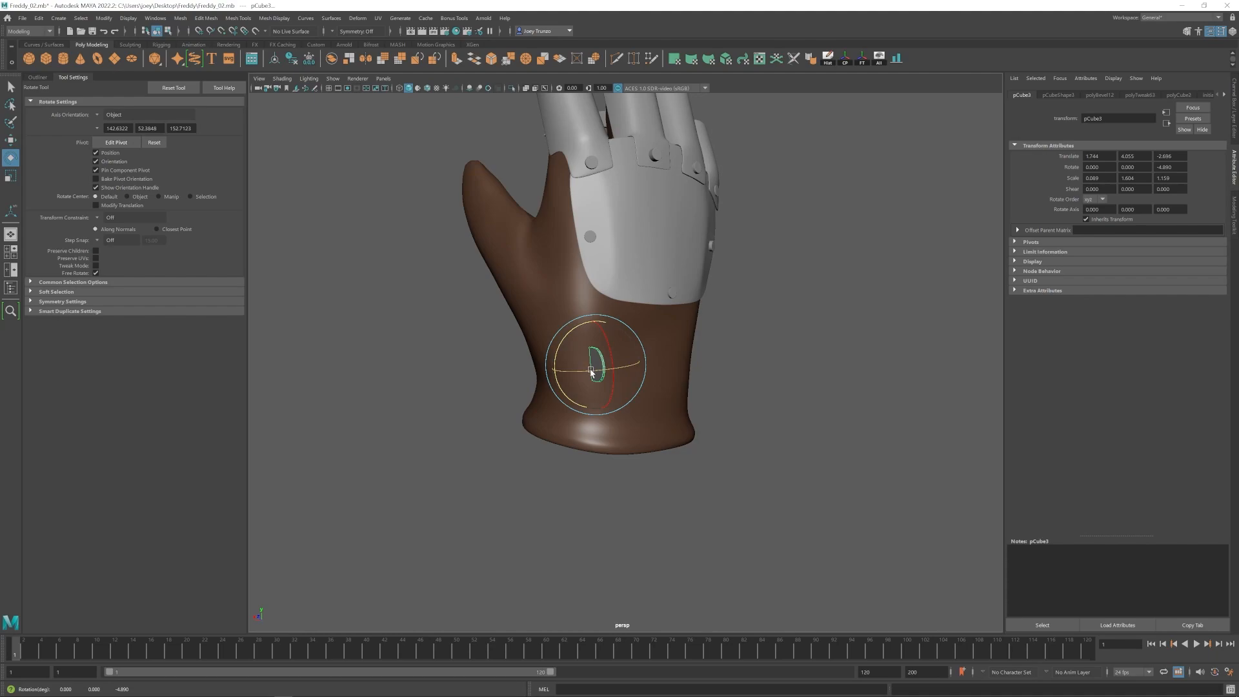
Raise the tab to the lower edge of the metal hand plate and rotate it around Y to follow the glove.
left_click_drag(520, 281, 587, 318, "alt")
scroll(589, 323, "up", 4)
key("w")
left_click_drag(587, 385, 571, 337)
mouse_move(609, 387)
left_mouse_down("alt")
mouse_move(562, 380)
mouse_move(592, 379)
left_mouse_up("alt")
key("e")
left_click_drag(555, 376, 687, 374, "alt")
key("w")
left_click_drag(692, 379, 602, 389)
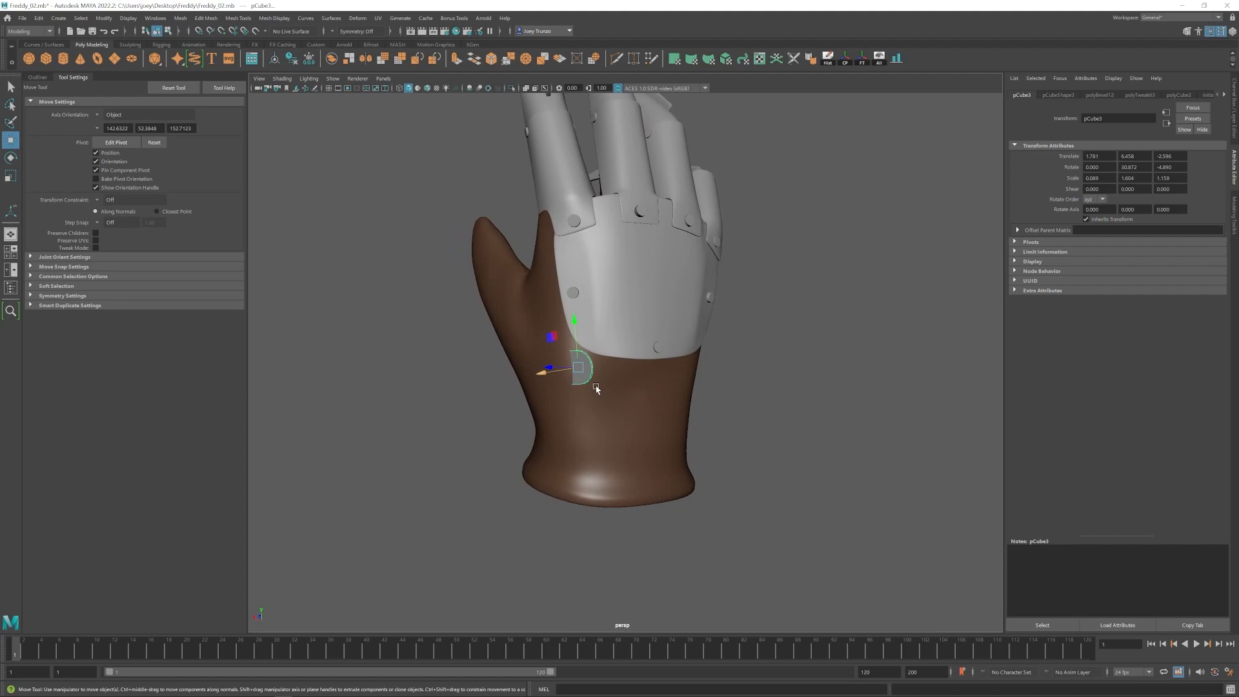
mouse_move(597, 386)
left_mouse_down("alt")
mouse_move(630, 388)
mouse_move(588, 374)
mouse_move(600, 381)
mouse_move(567, 395)
mouse_move(600, 415)
mouse_move(606, 382)
left_mouse_up("alt")
Refine the tab's rotation against the glove and place a small scaled plane beside it for a strap.
left_click(583, 368)
key("e")
left_click_drag(606, 382, 550, 347)
left_click(1099, 95)
key("Return")
key("w")
key("r")
key("w")
Extrude the plane's end edge in sections across the back of the wrist to form a strap.
right_click_drag(582, 340, 582, 310)
left_click(588, 338)
left_click_drag(544, 339, 677, 306, "shift")
left_click_drag(679, 345, 765, 340)
left_click_drag(774, 303, 800, 362, "alt")
left_click_drag(791, 265, 789, 291)
scroll(791, 297, "down", 6)
left_click_drag(792, 322, 782, 378, "alt")
scroll(827, 390, "up", 2)
left_click_drag(634, 350, 677, 351, "shift")
left_click_drag(678, 350, 715, 342, "alt")
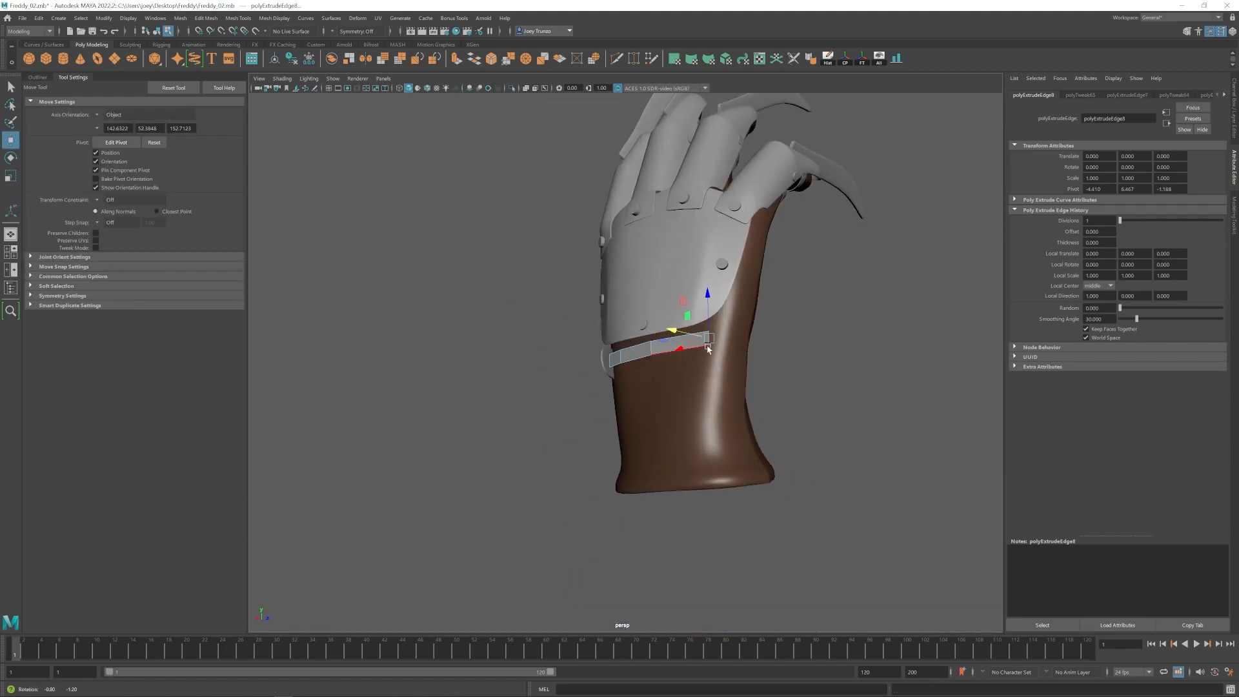
Rotate and move the strap's cross edges to wrap it around the little-finger side of the wrist.
left_click_drag(715, 361, 742, 342, "alt")
scroll(775, 367, "up", 4)
left_click_drag(811, 379, 807, 410, "alt")
key("e")
key("w")
left_click_drag(857, 341, 774, 359)
left_click(744, 360)
left_click_drag(699, 362, 716, 363)
left_click_drag(715, 363, 684, 345, "alt")
Bevel the strap's cross edges and reposition them to follow the curve of the wrist.
left_click(208, 18)
left_click(213, 50)
left_click(785, 353)
key("e")
key("w")
left_click_drag(790, 360, 732, 347)
key("g")
left_click(769, 351)
key("w")
left_click_drag(747, 330, 792, 336)
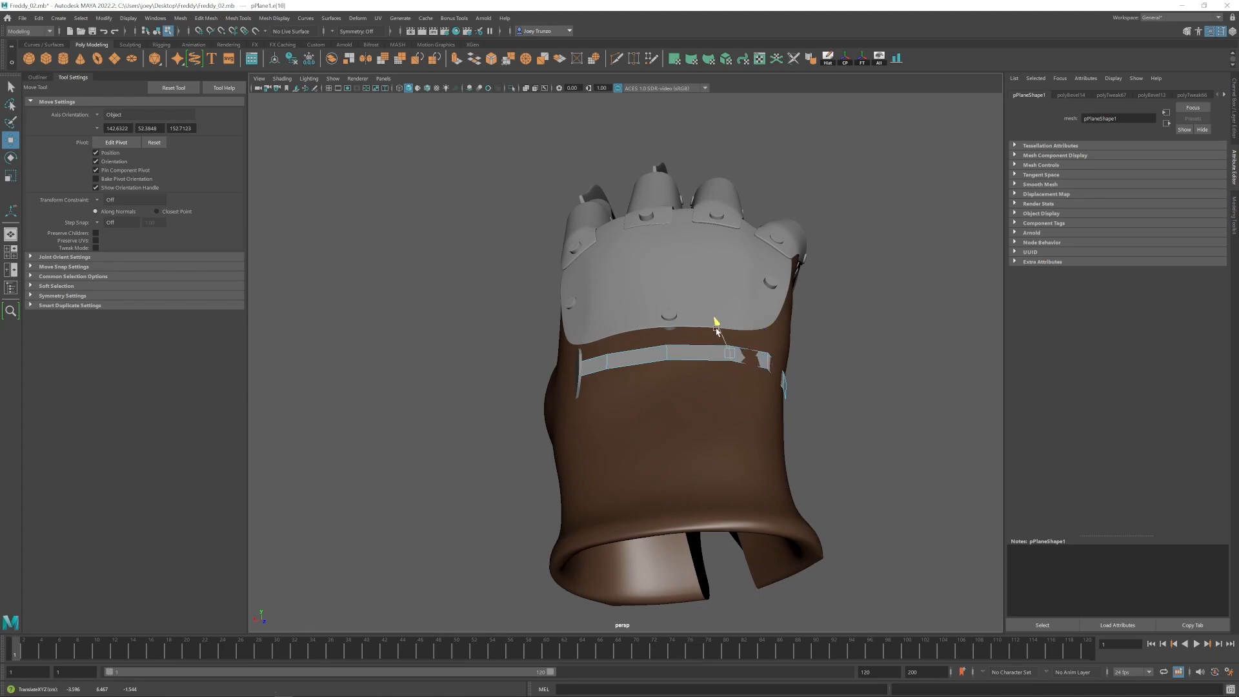
left_click_drag(716, 330, 713, 326)
left_click_drag(723, 322, 697, 373, "alt")
Adjust the strap's edges on the little-finger side so they sit outside the glove surface.
left_click(800, 381)
right_click_drag(777, 376, 716, 381, "alt")
left_click_drag(793, 413, 726, 422, "alt")
right_click_drag(724, 361, 724, 332)
left_click(722, 360)
left_click(752, 358, "shift")
left_click_drag(755, 335, 667, 354, "alt")
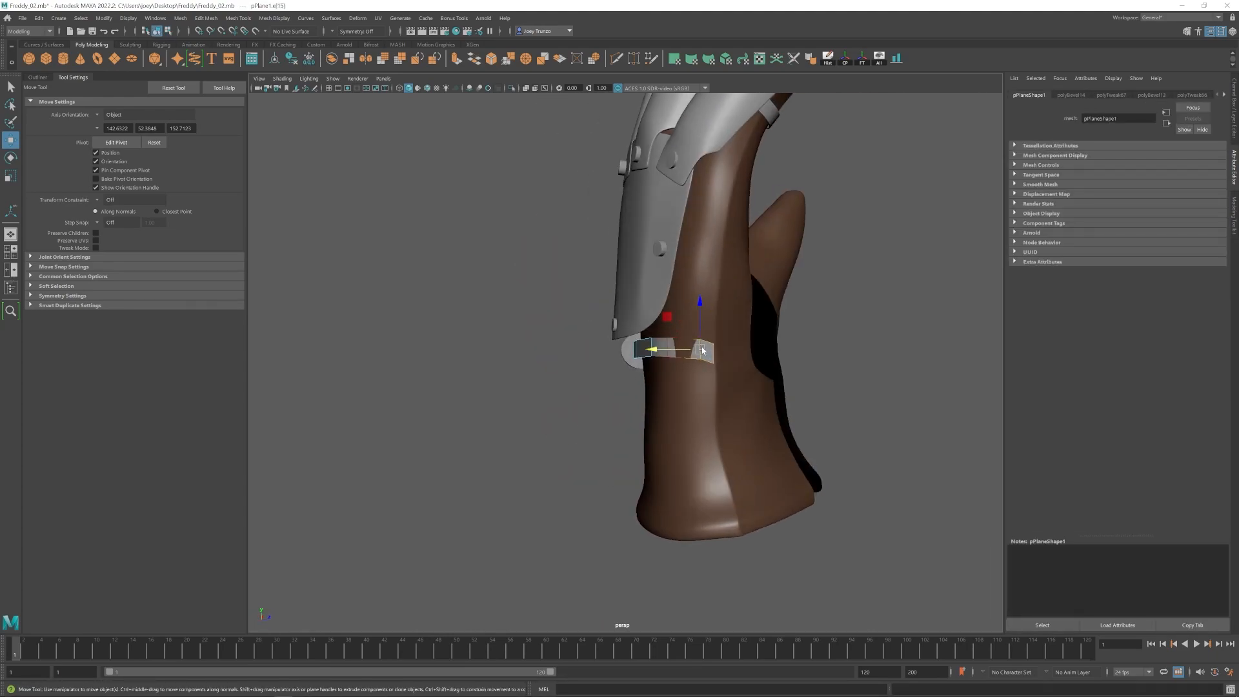
left_click_drag(695, 311, 904, 353, "alt")
double_click(932, 354)
left_click_drag(557, 388, 652, 361, "alt")
Rotate the rounded tab to line up with the strap's end, and clear the selection.
left_click(664, 373)
key("e")
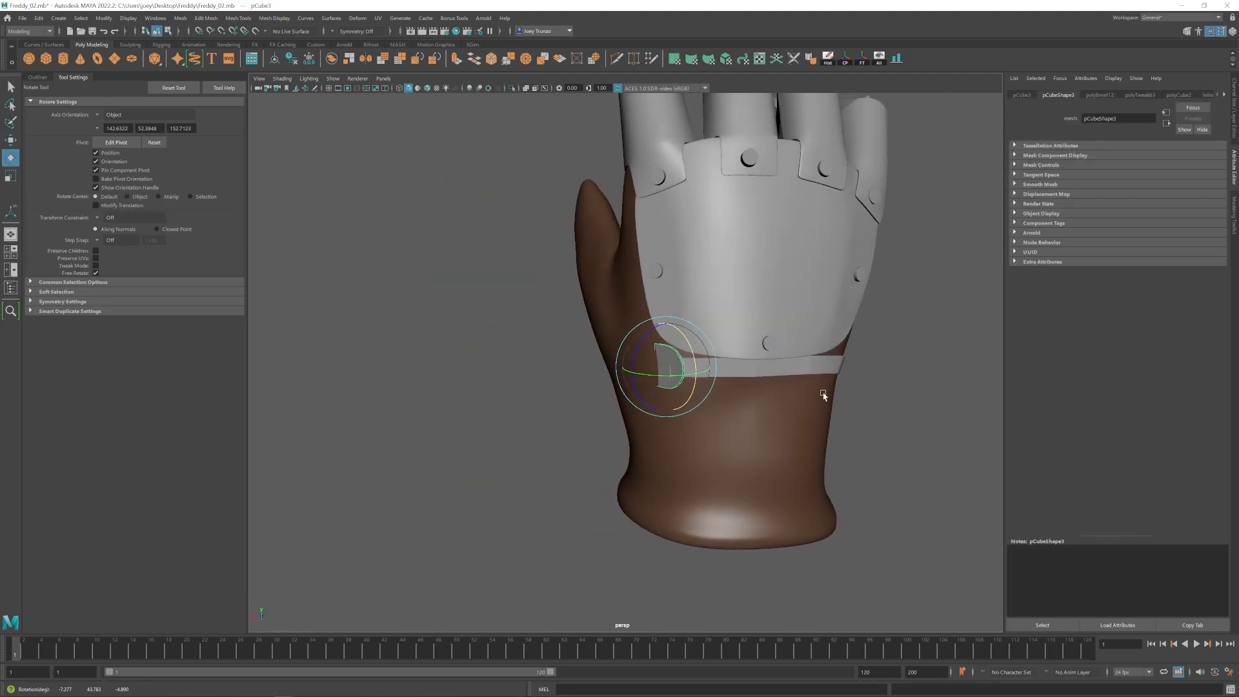
key("r")
left_click(868, 394)
right_click_drag(824, 394, 586, 396, "alt")
left_click_drag(586, 396, 645, 396, "alt")
right_click_drag(581, 394, 639, 391, "alt")
left_click(638, 386)
Group the strap with the rounded tab, raise the group by 0.14, and clear the selection.
left_click_drag(638, 386, 677, 370, "alt")
left_click(681, 369, "shift")
left_click(716, 387)
left_click(678, 369)
key("w")
left_click(658, 367, "shift")
key("ctrl+g")
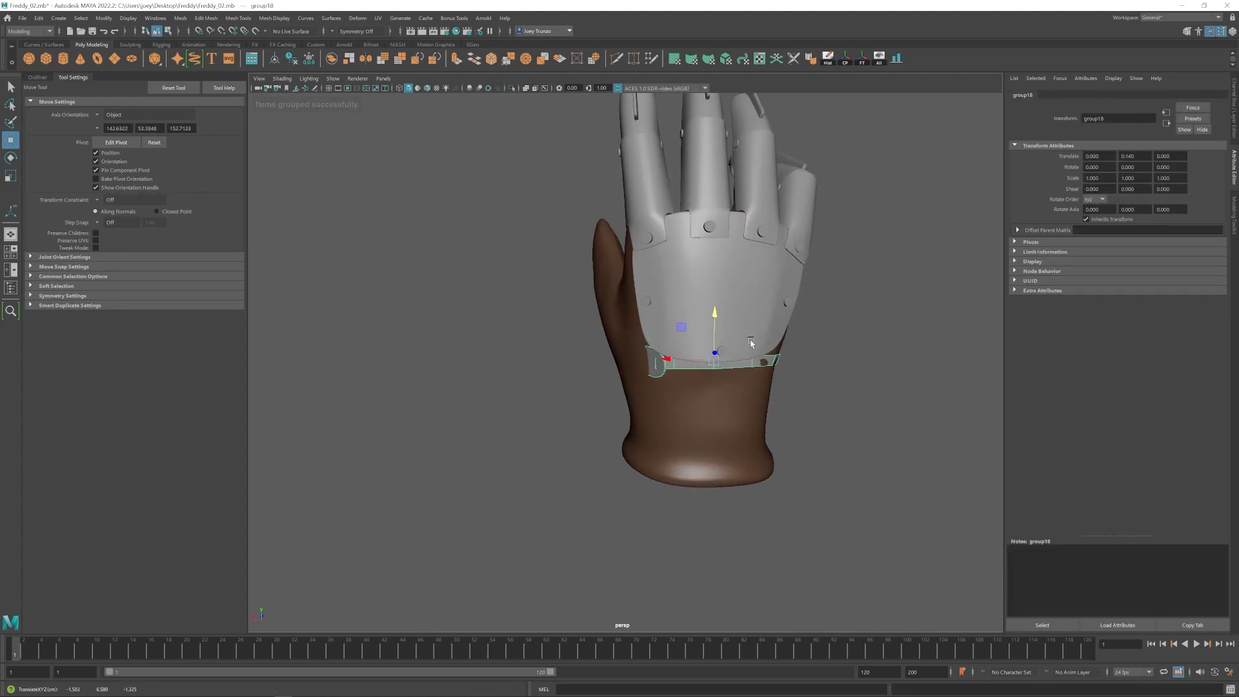
left_click(850, 361)
right_click_drag(839, 365, 572, 373, "alt")
left_click_drag(573, 373, 653, 387, "alt")
right_click_drag(658, 391, 812, 489, "alt")
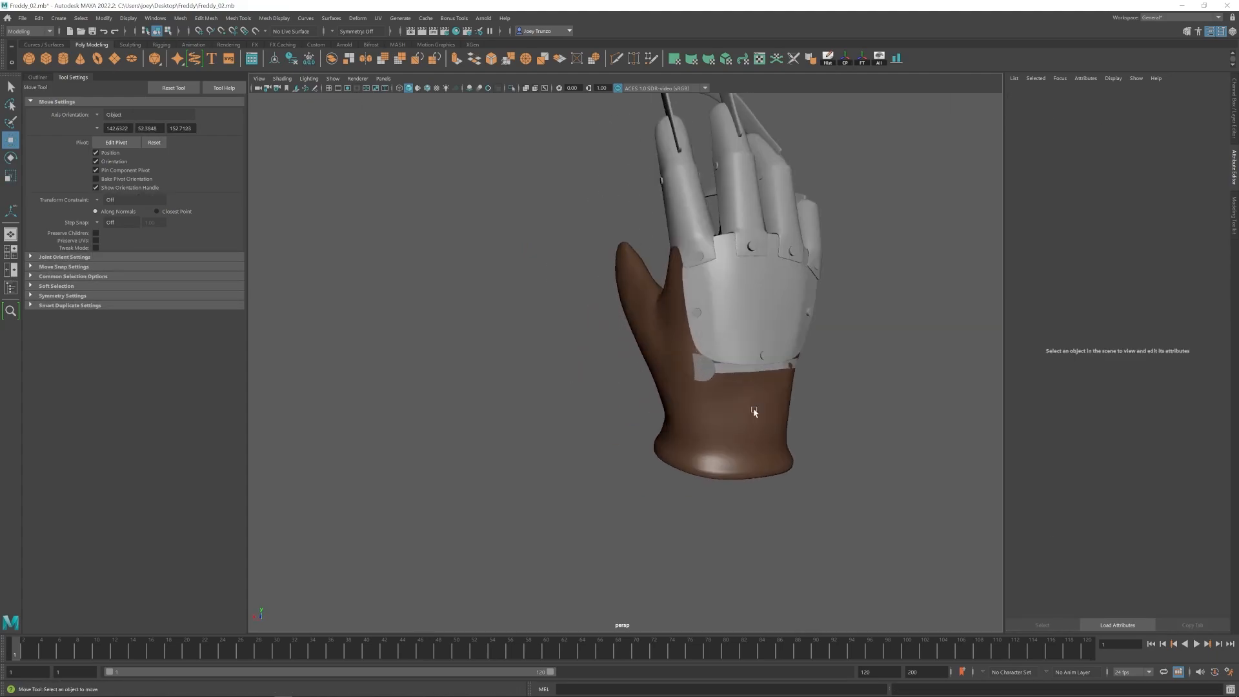
Select the rounded tab, adjust its scale, and shift it slightly against the glove.
left_click(711, 369)
key("r")
left_click(822, 416)
mouse_move(823, 416)
left_mouse_down("alt")
mouse_move(747, 415)
mouse_move(800, 426)
left_mouse_up("alt")
mouse_move(645, 437)
right_mouse_down("alt")
mouse_move(694, 436)
mouse_move(658, 434)
right_mouse_up("alt")
left_click(631, 373)
key("w")
left_click_drag(652, 381, 768, 380, "alt")
left_click_drag(613, 382, 609, 382)
Adjust the vertices on the rounded tab to fit it to the glove, and leave vertex editing.
left_click_drag(800, 381, 671, 381, "alt")
right_click_drag(671, 381, 630, 381)
left_click_drag(590, 361, 629, 407)
left_click_drag(703, 412, 762, 413, "alt")
left_click_drag(709, 361, 736, 404)
mouse_move(724, 395)
right_mouse_down("alt")
mouse_move(810, 381)
mouse_move(617, 396)
mouse_move(725, 379)
right_mouse_up("alt")
left_click(810, 381)
Bevel the glove's edge loop running through the crook between the thumb and index finger.
left_click(725, 379)
left_click_drag(725, 378, 663, 336, "alt")
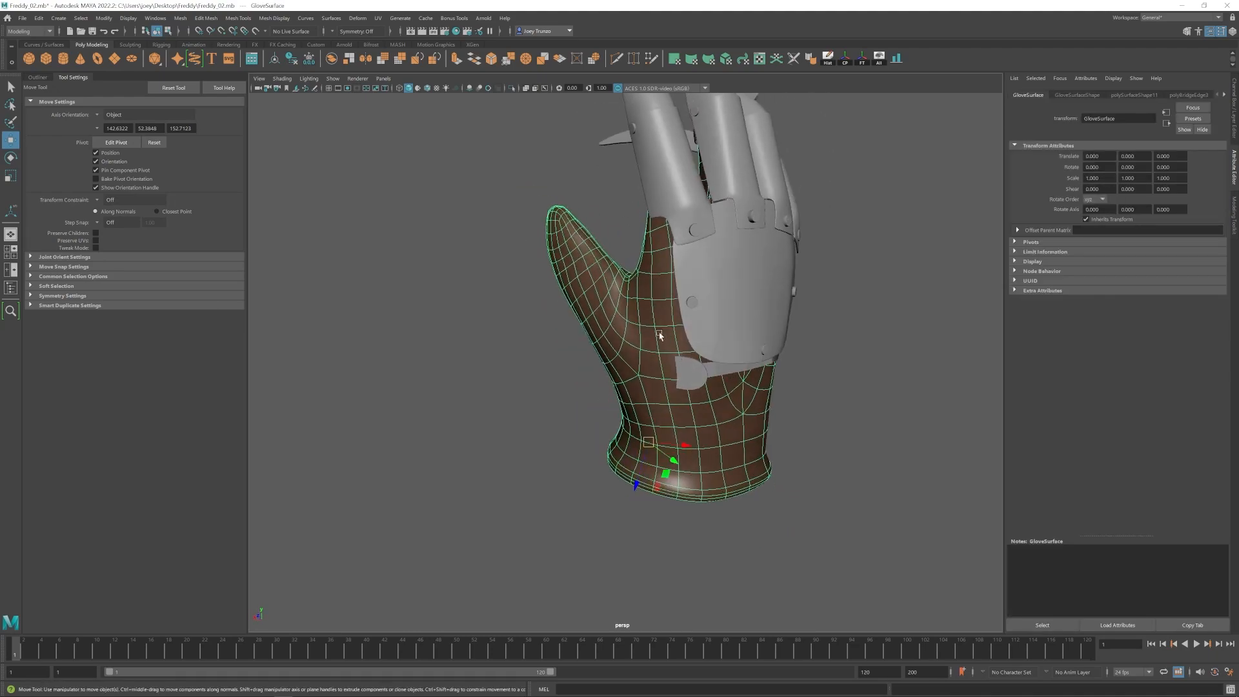
right_click_drag(661, 329, 611, 325)
left_click_drag(612, 325, 648, 312, "alt")
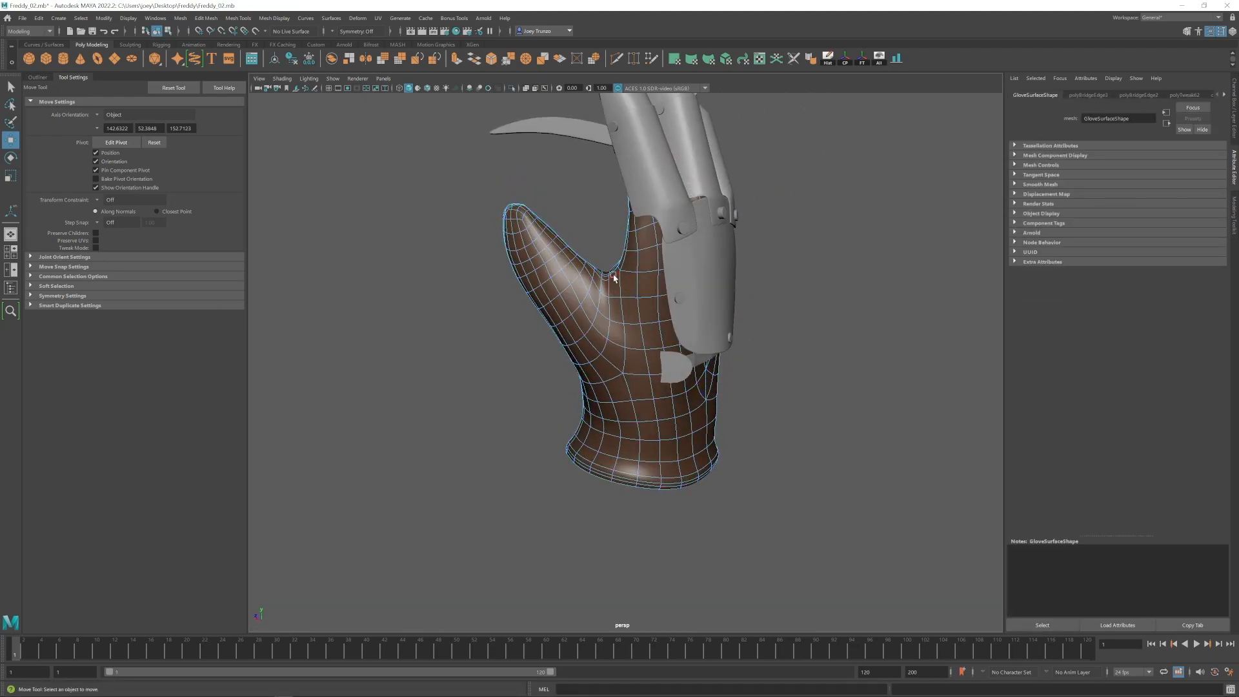
left_click_drag(660, 497, 404, 274, "alt")
double_click(555, 423, "shift")
key("ctrl+b")
Adjust vertices on the bevelled loop around the thumb crook, preview the glove smoothed, and clear the selection.
left_click_drag(542, 310, 613, 310, "alt")
right_click_drag(613, 310, 888, 506, "alt")
key("1")
middle_click_drag(472, 257, 548, 362, "alt")
right_click_drag(549, 361, 684, 413, "alt")
right_click_drag(487, 340, 467, 335, "alt")
key("w")
left_click_drag(467, 334, 581, 339, "alt")
right_click_drag(581, 339, 536, 339)
left_click_drag(589, 305, 553, 390)
right_click_drag(553, 390, 658, 400, "alt")
left_click_drag(669, 345, 658, 362)
right_click_drag(659, 362, 568, 361, "alt")
left_click_drag(568, 362, 619, 361, "alt")
key("3")
left_click(787, 381)
right_click_drag(742, 377, 676, 375, "alt")
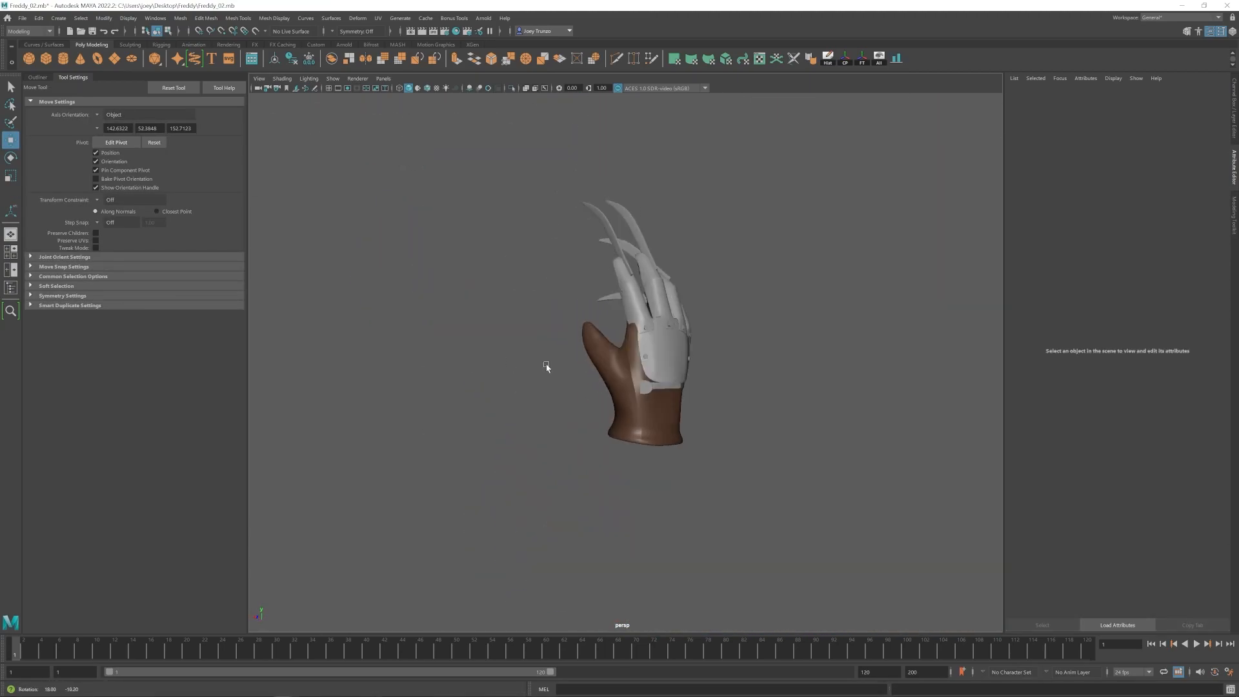
Bevel the glove's edge loop running from the thumb crook down to the cuff, and clear the selection.
right_click_drag(555, 366, 684, 387, "alt")
left_click(614, 368)
right_click_drag(614, 368, 614, 326)
double_click(616, 368)
right_click_drag(607, 371, 639, 381, "alt")
left_click_drag(638, 381, 629, 429, "alt")
left_click_drag(633, 433, 662, 462)
left_click_drag(662, 462, 658, 448, "alt")
left_click(516, 387)
Select the seam's edge loop between the thumb crook and the cuff, and move it to form a groove.
right_click_drag(658, 448, 645, 381, "alt")
left_click(617, 307)
right_click_drag(617, 307, 617, 268)
double_click(611, 286)
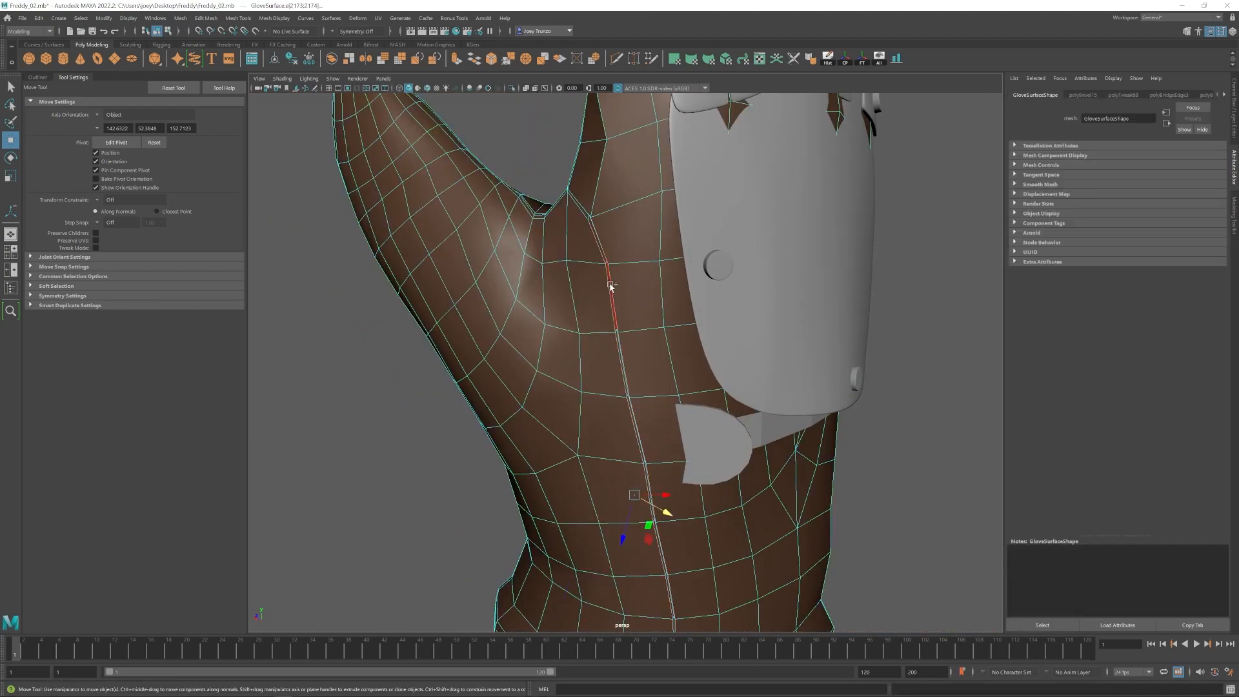
key("r")
left_click_drag(611, 286, 682, 495, "alt")
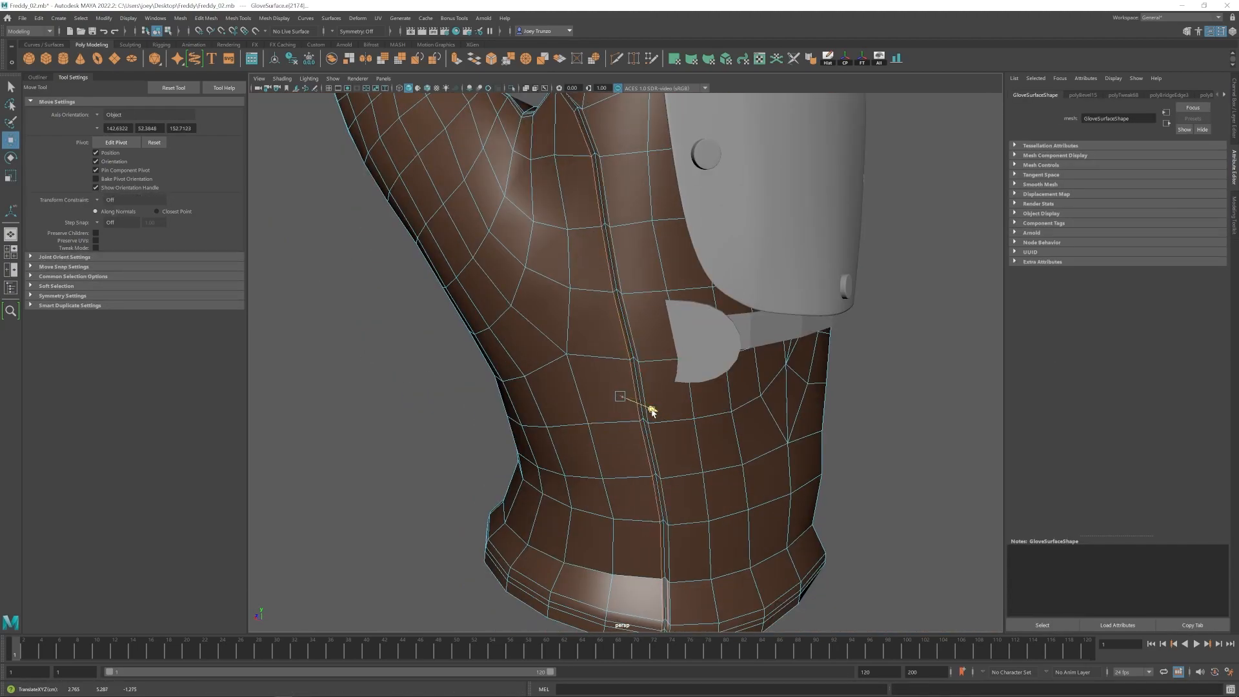
Adjust the vertices where the new side seam meets the thumb crook seam.
left_click_drag(653, 410, 606, 387, "alt")
right_click_drag(645, 387, 590, 362, "alt")
right_click_drag(584, 213, 539, 213)
left_click(581, 181)
left_click_drag(593, 258, 619, 297, "alt")
right_click_drag(619, 297, 775, 355, "alt")
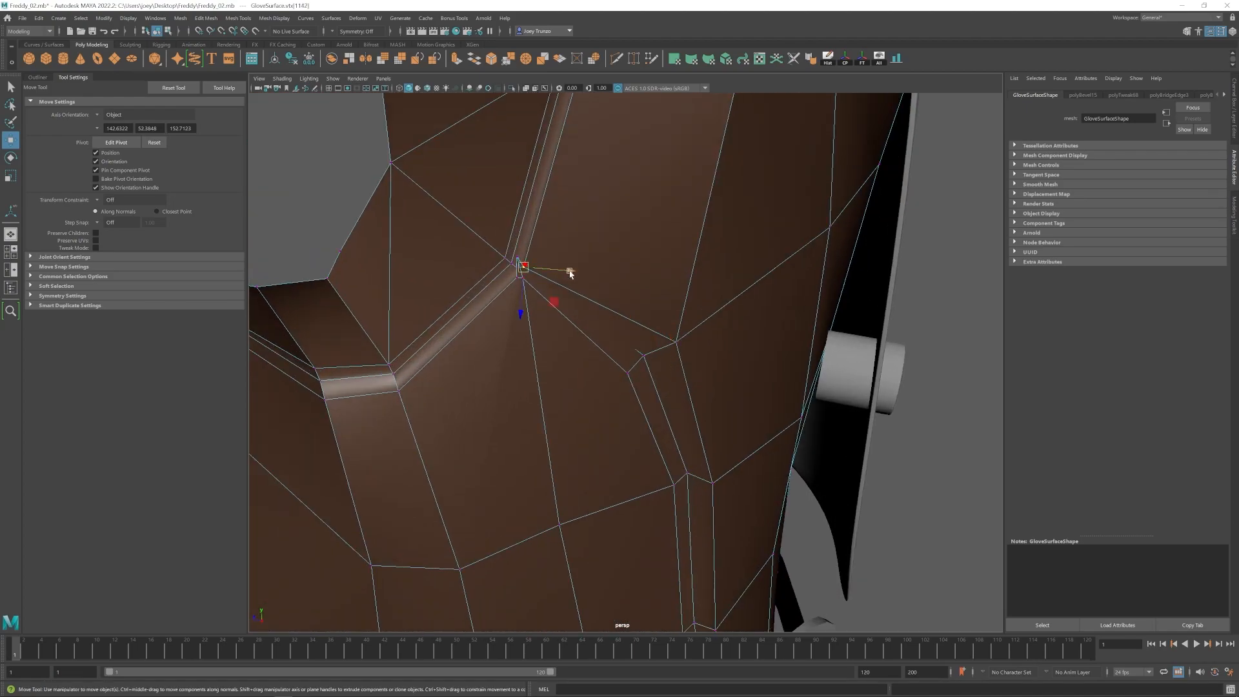
left_click_drag(517, 288, 516, 299)
Merge the closely spaced vertices at the seam junction with Target Weld, and preview the glove smoothed.
key("f")
left_click_drag(691, 451, 719, 445, "alt")
left_click(633, 59)
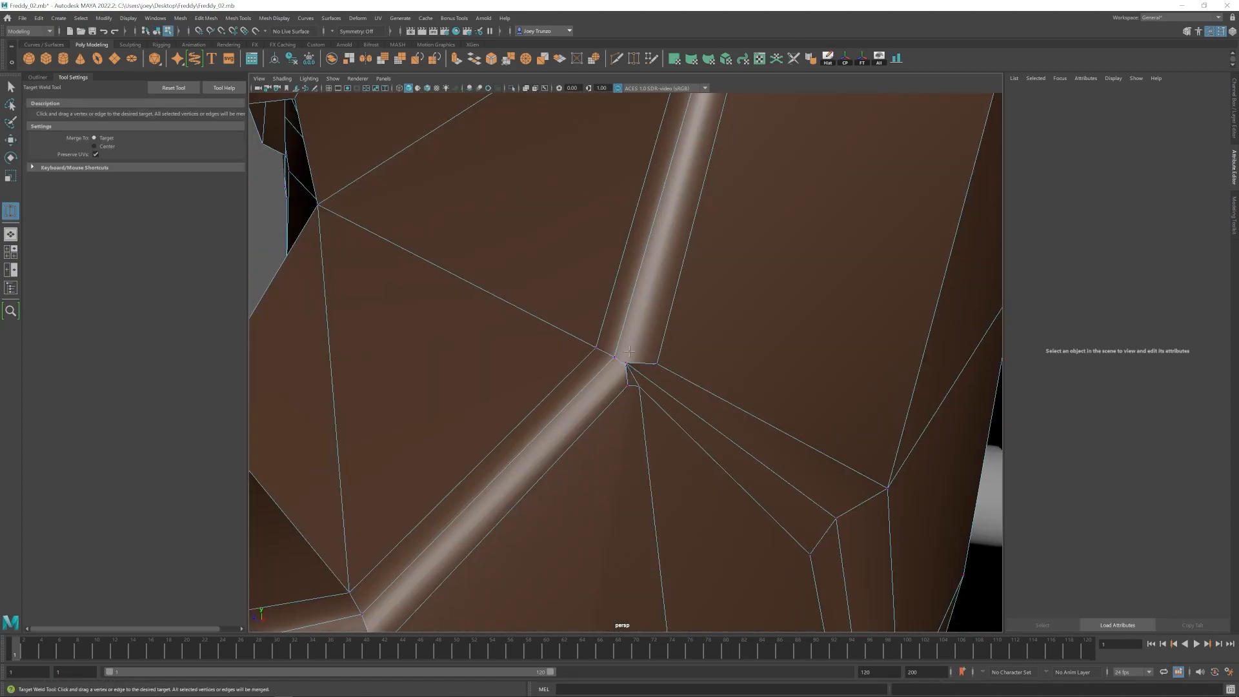
left_click_drag(645, 376, 594, 392, "alt")
key("w")
left_click(633, 367)
right_click_drag(639, 379, 674, 342, "alt")
key("3")
left_click(400, 271)
right_click_drag(632, 377, 510, 393, "alt")
left_click_drag(623, 380, 562, 367, "alt")
right_click_drag(561, 368, 688, 432, "alt")
left_click(741, 440)
Turn off the smooth preview and reposition vertices along the glove's side seam below the thumb crook.
key("1")
left_click_drag(529, 362, 580, 403, "alt")
left_click_drag(348, 375, 646, 388, "alt")
key("e")
key("w")
left_click_drag(478, 371, 632, 359, "alt")
left_click_drag(632, 360, 517, 352, "alt")
left_click_drag(568, 284, 601, 316)
left_click_drag(474, 351, 611, 359, "alt")
left_click_drag(612, 360, 484, 354, "alt")
Refine the upper seam vertices between the rounded tab and the thumb crook into a smooth curve, and clear the selection.
right_click_drag(628, 454, 628, 413)
left_click(631, 390)
left_click_drag(439, 371, 559, 385, "alt")
left_click_drag(558, 385, 484, 367, "alt")
left_click_drag(541, 311, 565, 338)
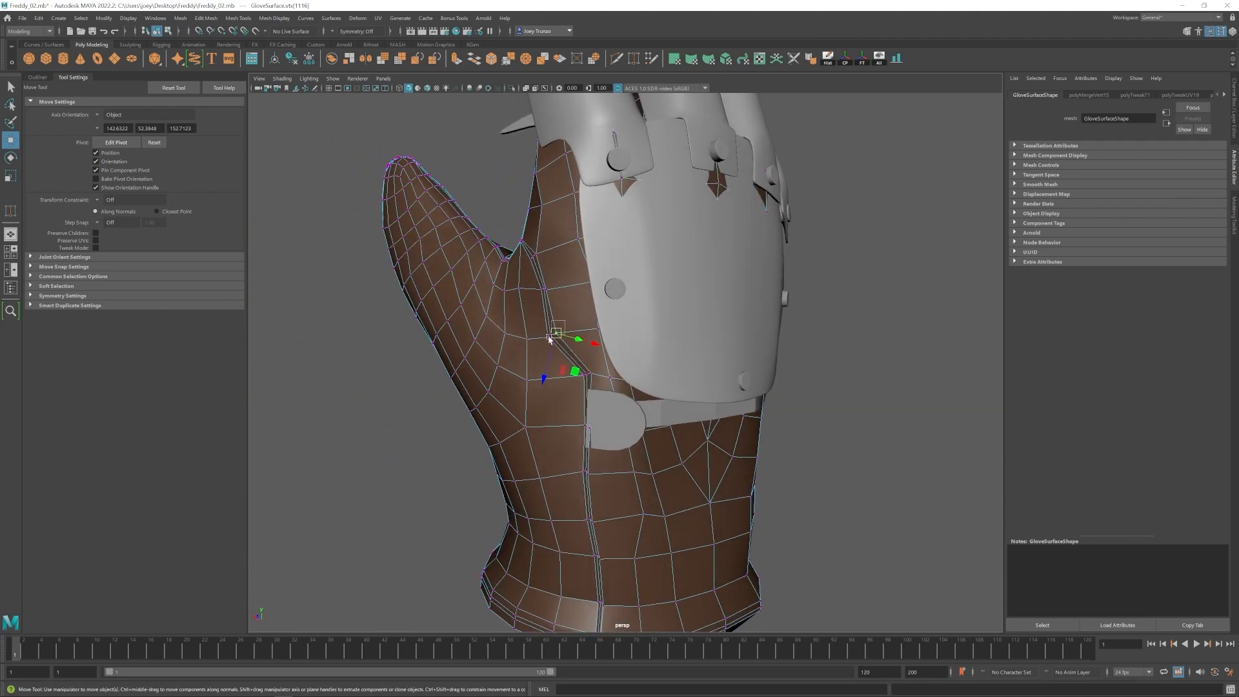
left_click_drag(491, 348, 600, 351, "alt")
left_click_drag(600, 352, 478, 348, "alt")
left_click_drag(570, 294, 589, 314)
mouse_move(497, 353)
left_mouse_down("alt")
mouse_move(627, 359)
mouse_move(493, 353)
left_mouse_up("alt")
left_click_drag(572, 307, 582, 306)
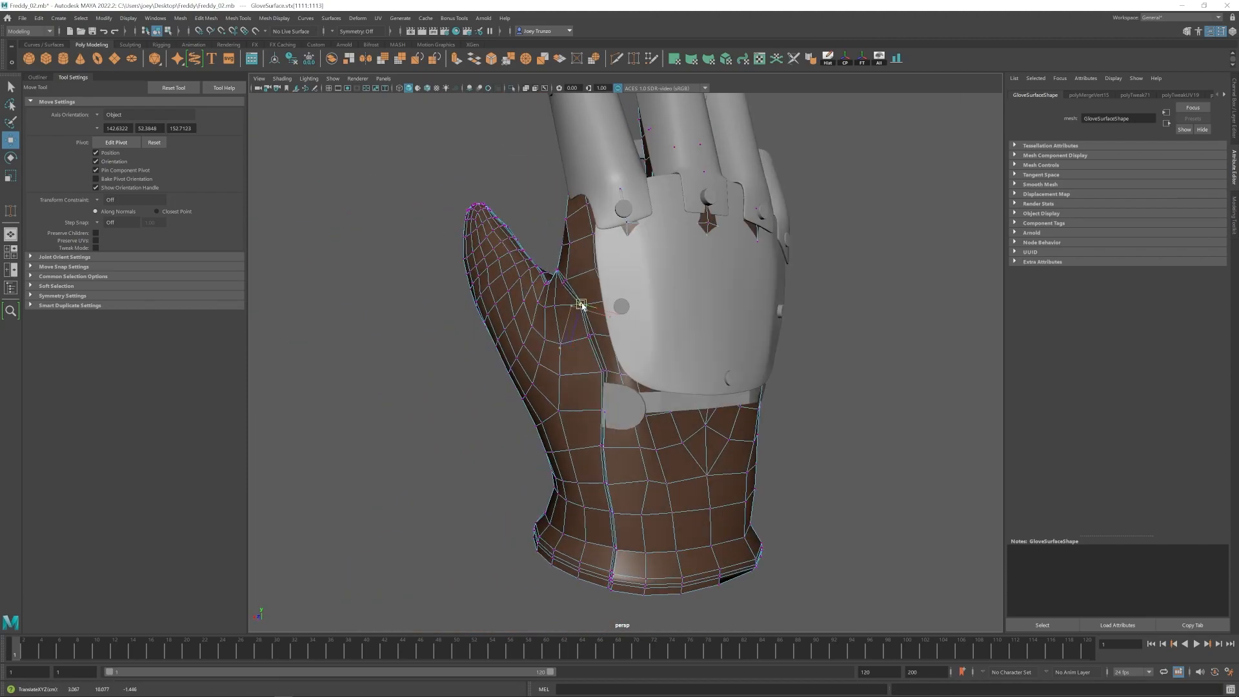
scroll(673, 332, "down", 5)
left_click(790, 400)
left_click_drag(697, 415, 587, 415, "alt")
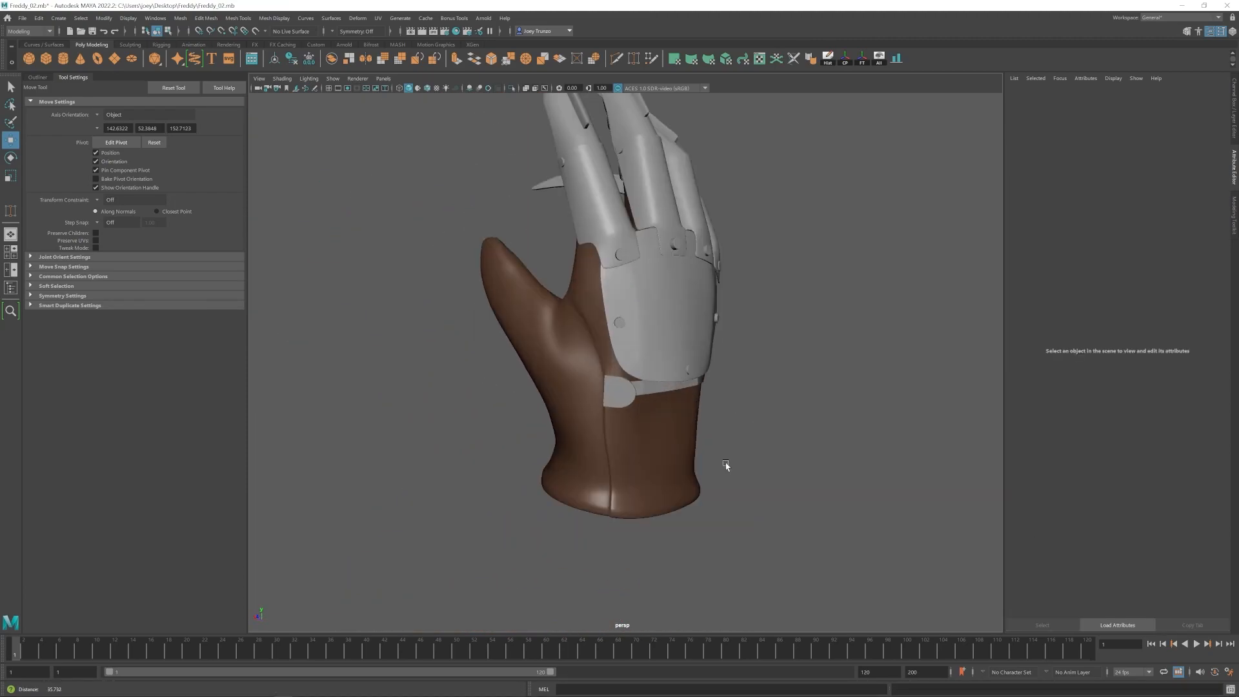
Rotate the rounded tab to sit closer against the glove, and clear the selection.
scroll(600, 387, "up", 10)
left_click(603, 363)
key("e")
left_click_drag(603, 361, 600, 374)
left_click_drag(600, 374, 614, 391, "alt")
key("e")
left_click_drag(589, 361, 583, 355)
left_click_drag(620, 390, 583, 458, "alt")
key("w")
left_click(669, 354)
scroll(669, 354, "down", 10)
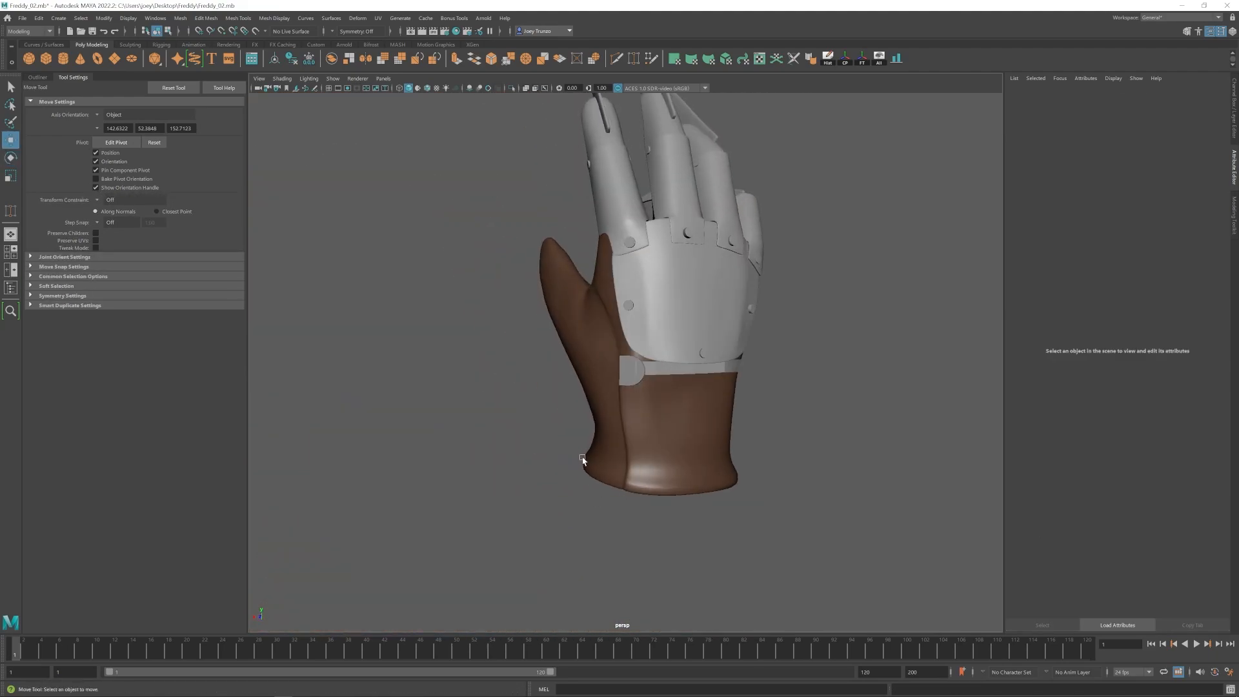
Try to bevel the rounded tab's edges, and undo the bevel.
scroll(614, 378, "up", 6)
left_click(614, 379)
left_click_drag(614, 378, 656, 376, "alt")
left_click(852, 400)
left_click_drag(723, 400, 426, 263, "alt")
scroll(625, 417, "up", 4)
left_click(592, 337)
left_click(206, 18)
left_click(215, 51)
scroll(553, 312, "up", 5)
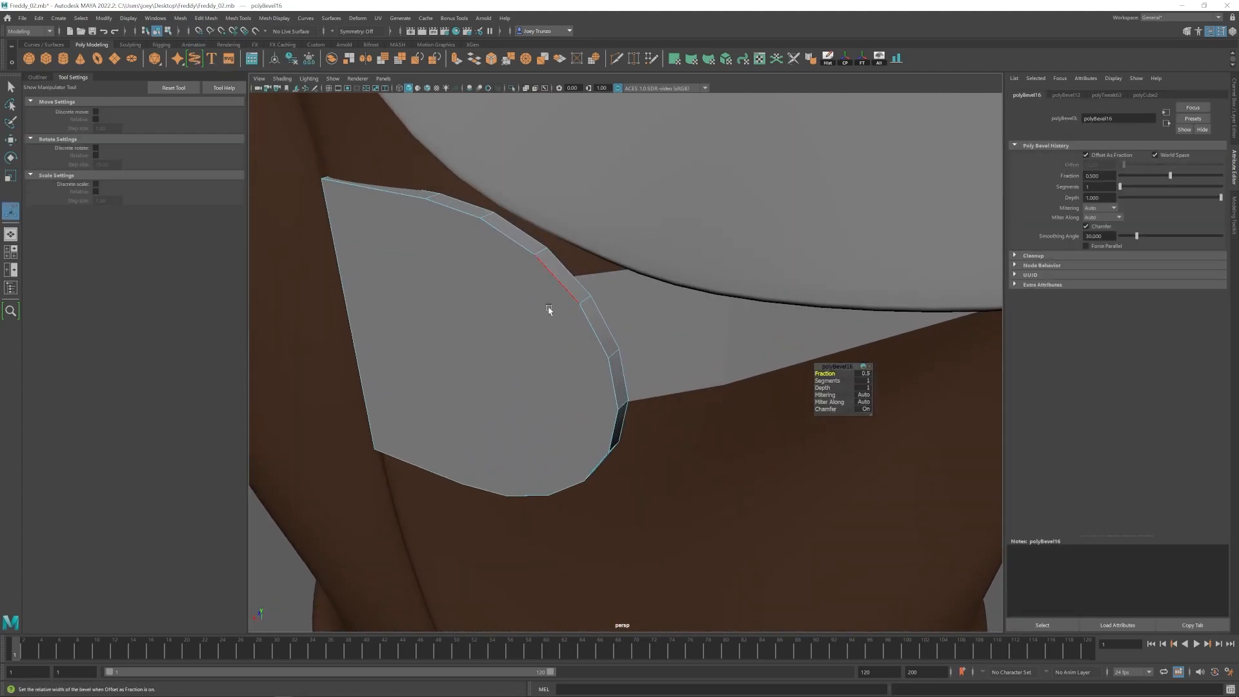
key("ctrl+z")
Isolate the rounded tab and merge the doubled vertices at the middle of its curved rim with Target Weld.
key("w")
key("ctrl+1")
left_click_drag(586, 252, 652, 470, "alt")
scroll(652, 471, "up", 4)
left_click(684, 429)
left_click_drag(686, 396, 687, 386)
left_click(634, 59)
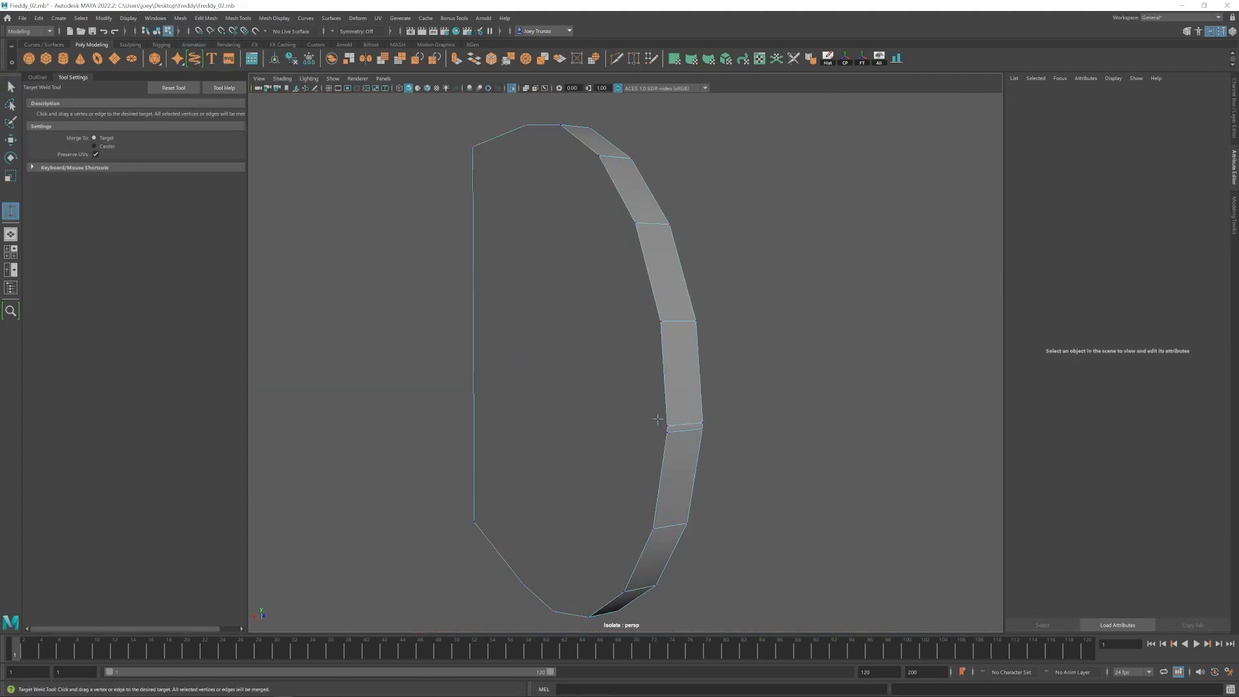
scroll(673, 341, "down", 1)
Bevel the edge loops along both rims of the rounded tab, and reduce the bevel fraction.
right_click_drag(673, 341, 671, 284)
double_click(645, 252)
left_click_drag(647, 254, 487, 426, "alt")
double_click(494, 441, "shift")
left_click(206, 19)
left_click(225, 58)
left_click_drag(1169, 174, 1151, 174)
Return the rounded tab to object selection, clear the selection, and show the whole glove again.
right_click_drag(671, 304, 710, 271)
key("q")
left_click(806, 277)
scroll(611, 332, "down", 3)
key("ctrl+1")
Rotate the bevelled tab slightly to follow the glove's surface at the strap's end, and clear the selection.
left_click_drag(589, 345, 623, 356, "alt")
scroll(612, 390, "up", 3)
left_click(635, 350)
key("e")
left_click_drag(626, 388, 703, 245, "alt")
key("e")
left_click_drag(635, 332, 645, 335)
left_click_drag(651, 258, 669, 448, "alt")
key("w")
scroll(604, 351, "down", 6)
left_click(600, 387)
scroll(669, 448, "up", 3)
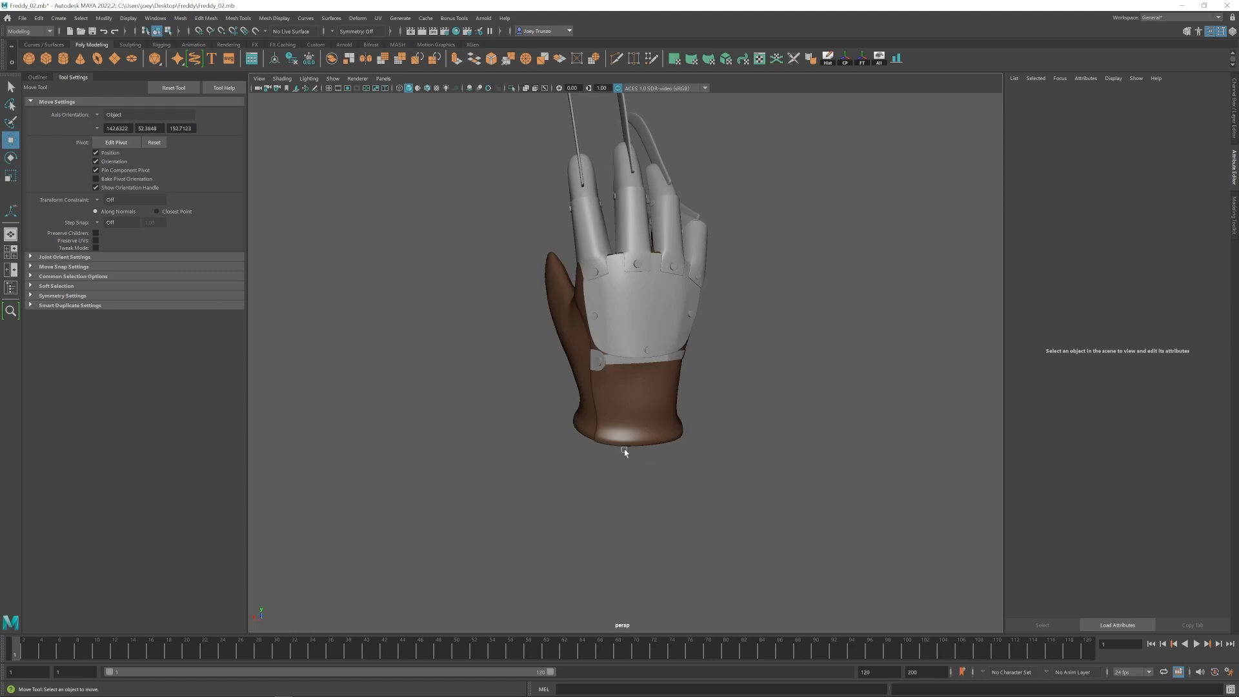
Duplicate the wrist strap, and rotate and move the copy so it runs down the glove's cuff from the rounded tab.
left_click_drag(650, 472, 623, 420, "alt")
left_click(618, 355)
key("ctrl+d")
key("e")
left_click_drag(542, 329, 637, 342, "alt")
key("w")
left_click_drag(593, 357, 639, 345)
key("e")
key("w")
Delete the surplus faces at the far end of the copied strap to shorten it.
left_click_drag(636, 345, 584, 368, "alt")
left_click_drag(584, 368, 448, 351, "alt")
right_click_drag(448, 351, 448, 387)
left_click_drag(584, 487, 700, 440)
key("Delete")
Move and rotate the vertices along the copied strap so it follows the back of the glove's cuff.
scroll(680, 501, "up", 2)
left_click_drag(680, 501, 703, 516, "alt")
right_click_drag(658, 387, 619, 387)
left_click_drag(646, 381, 669, 401)
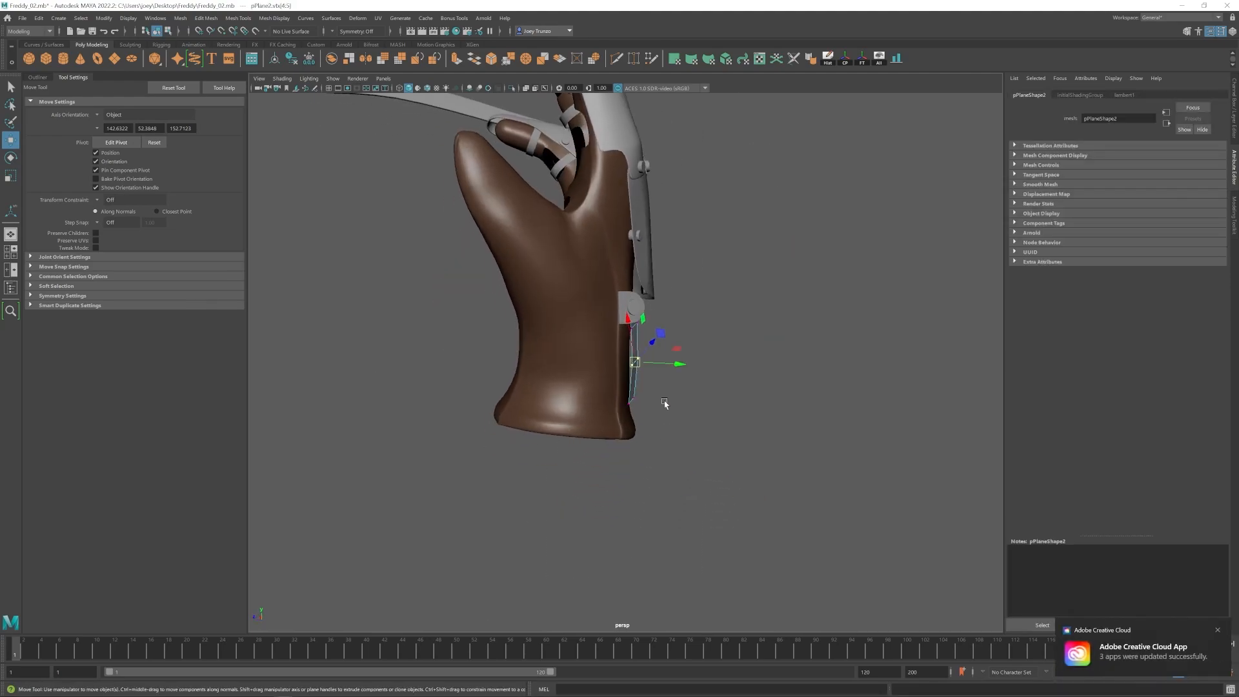
scroll(583, 364, "up", 3)
left_click_drag(673, 307, 670, 308)
left_click_drag(670, 307, 591, 312, "alt")
key("e")
key("w")
left_click_drag(632, 351, 575, 362)
Adjust the vertices at the copied strap's lower end to follow the cuff, and clear the selection.
key("w")
key("e")
left_click_drag(584, 412, 691, 374)
key("w")
left_click(877, 424)
Show the leather glove unsmoothed and nudge its points around the horizontal wrist strap, undoing the last nudge.
right_click_drag(876, 424, 677, 364, "alt")
left_click_drag(677, 364, 645, 387, "alt")
right_click_drag(646, 387, 700, 491, "alt")
middle_click_drag(700, 491, 658, 390, "alt")
left_click(658, 391)
key("1")
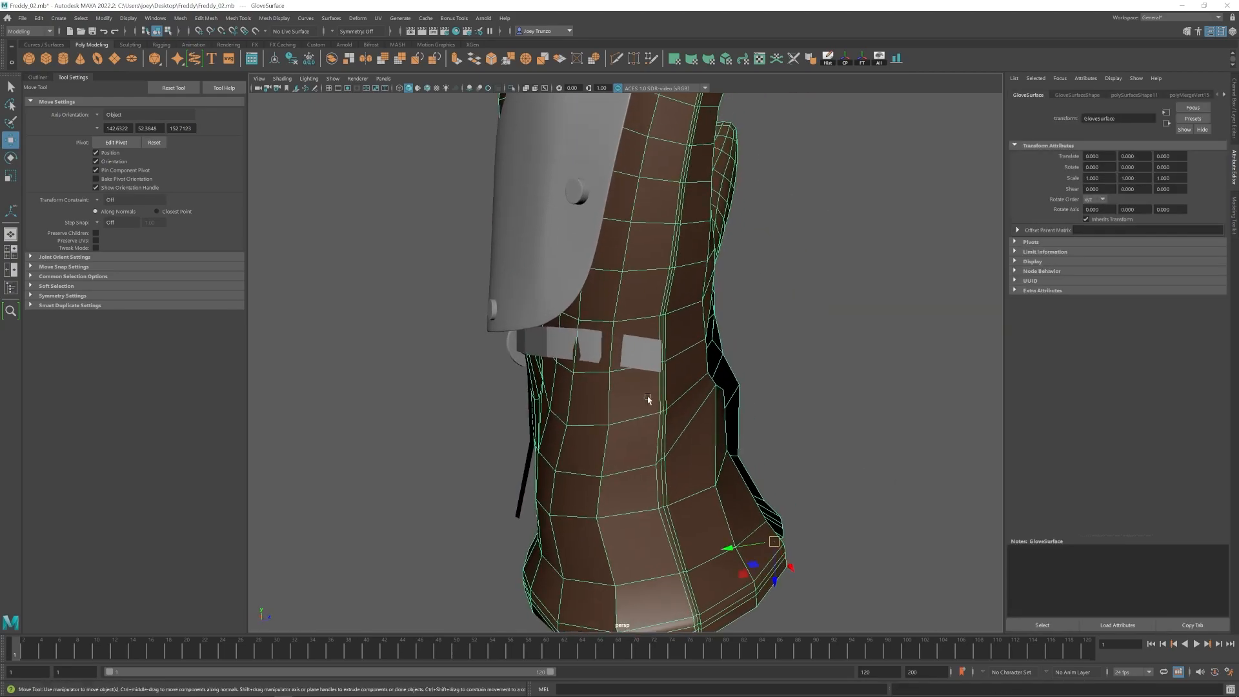
left_click_drag(653, 403, 647, 442, "alt")
left_click(586, 406)
left_click_drag(585, 361, 586, 373)
left_click(610, 410)
left_click(609, 409)
left_click_drag(614, 440, 613, 431)
key("ctrl+z")
Rotate the free end of the horizontal wrist strap towards the glove's side, and return to object selection.
right_click_drag(613, 432, 635, 407)
left_click_drag(635, 406, 680, 429, "alt")
right_click_drag(680, 428, 710, 445, "alt")
left_click(636, 316)
mouse_move(629, 342)
right_mouse_down()
mouse_move(632, 316)
mouse_move(644, 325)
right_mouse_up()
left_click(638, 313)
left_click(642, 349)
left_click(642, 352)
key("ctrl+z")
left_click_drag(631, 337, 495, 368, "alt")
key("e")
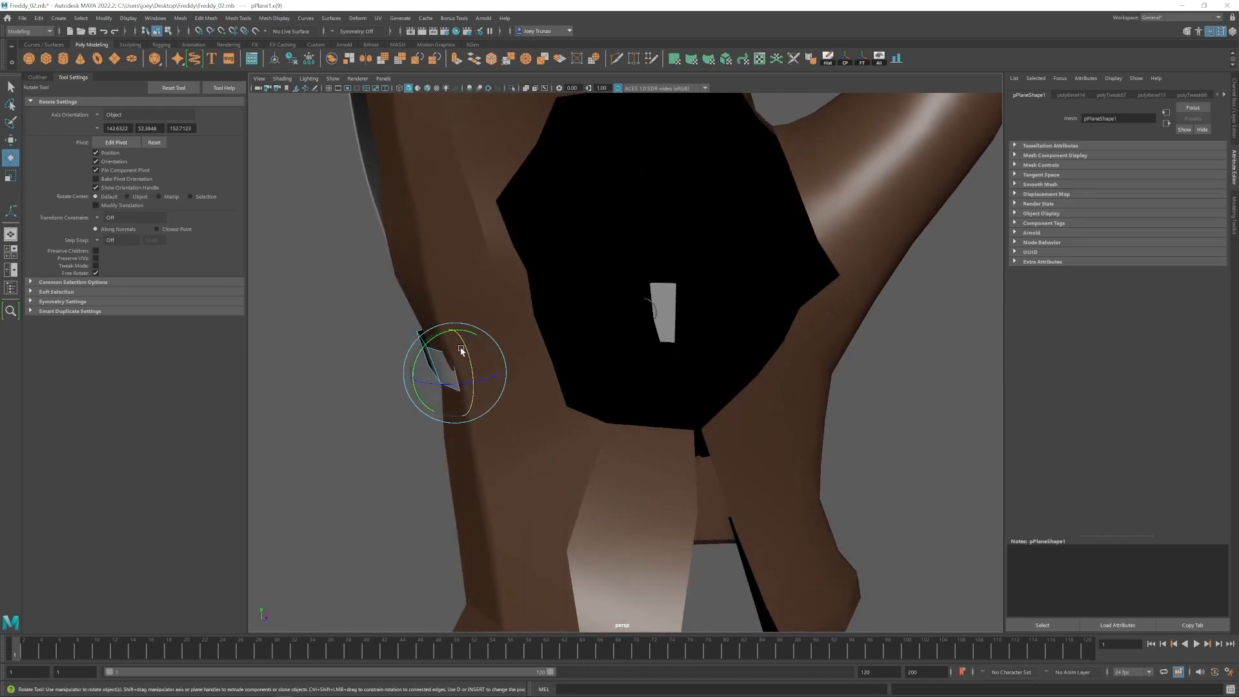
key("w")
right_click_drag(462, 413, 484, 393)
left_click(373, 408)
Examine from several angles how the horizontal and diagonal straps sit on the glove.
left_click_drag(373, 408, 514, 413, "alt")
left_click(645, 433)
left_click(785, 413)
left_click_drag(785, 413, 519, 420, "alt")
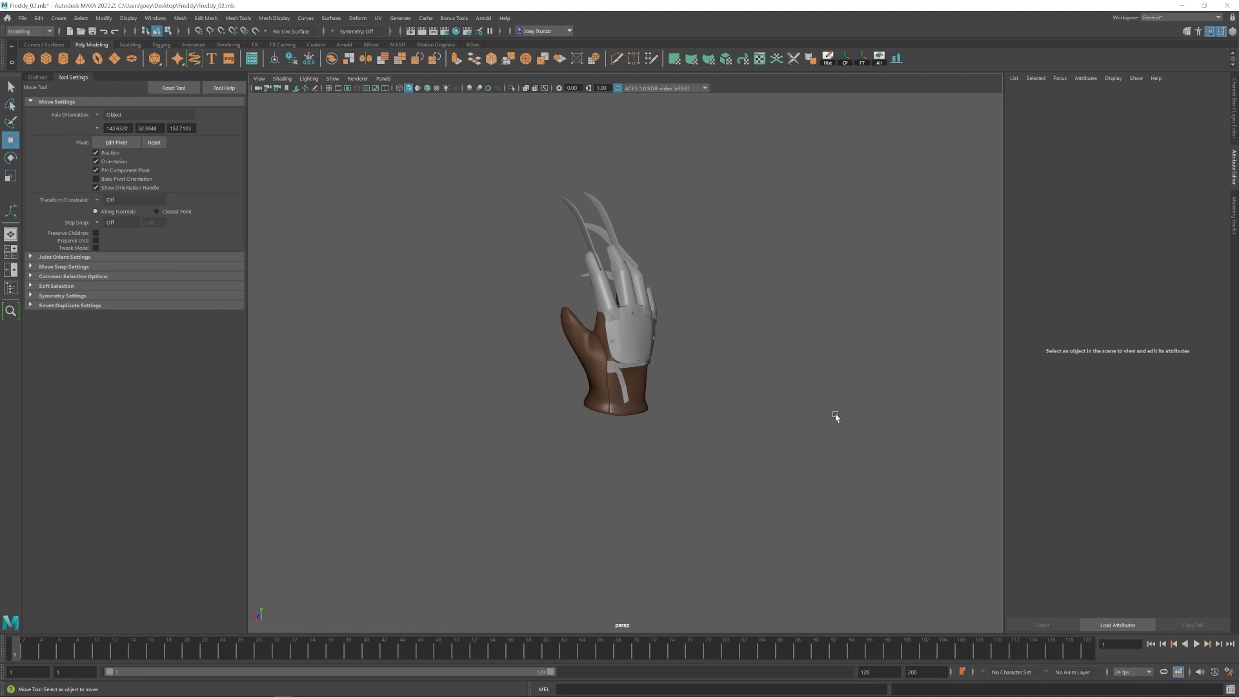
left_click_drag(766, 420, 757, 465, "alt")
scroll(756, 464, "up", 5)
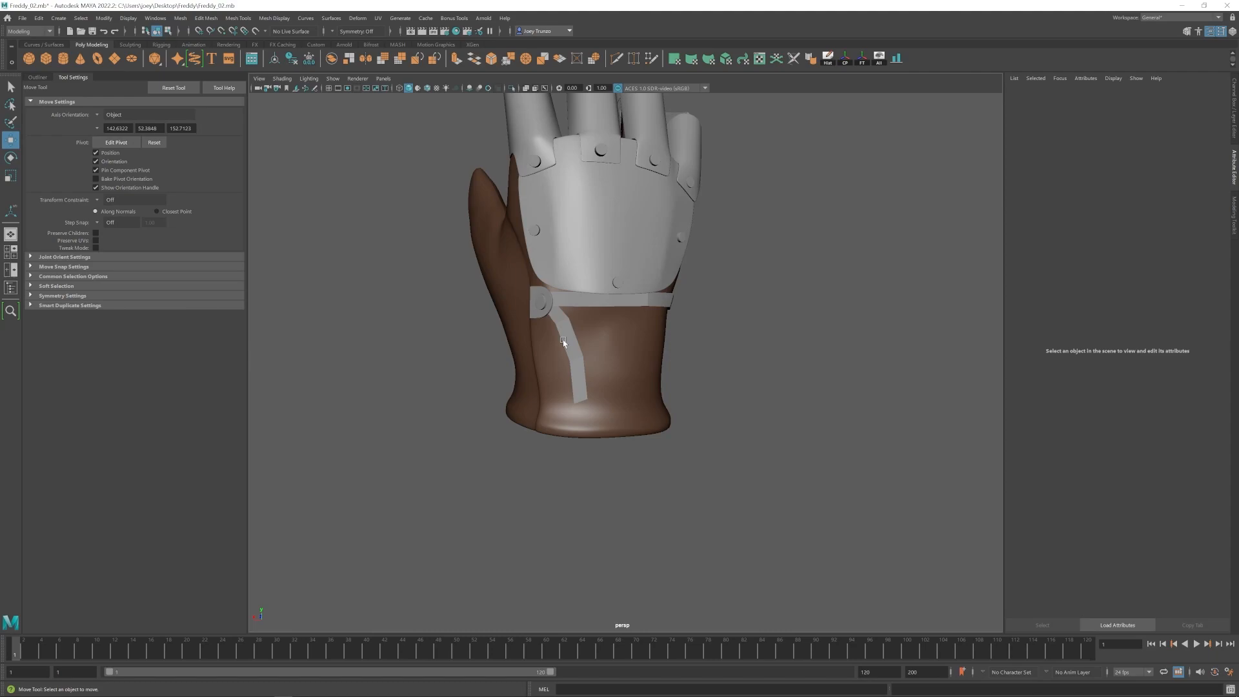
left_click_drag(571, 360, 525, 362, "alt")
scroll(548, 395, "down", 3)
scroll(636, 387, "down", 5)
left_click_drag(639, 388, 435, 388, "alt")
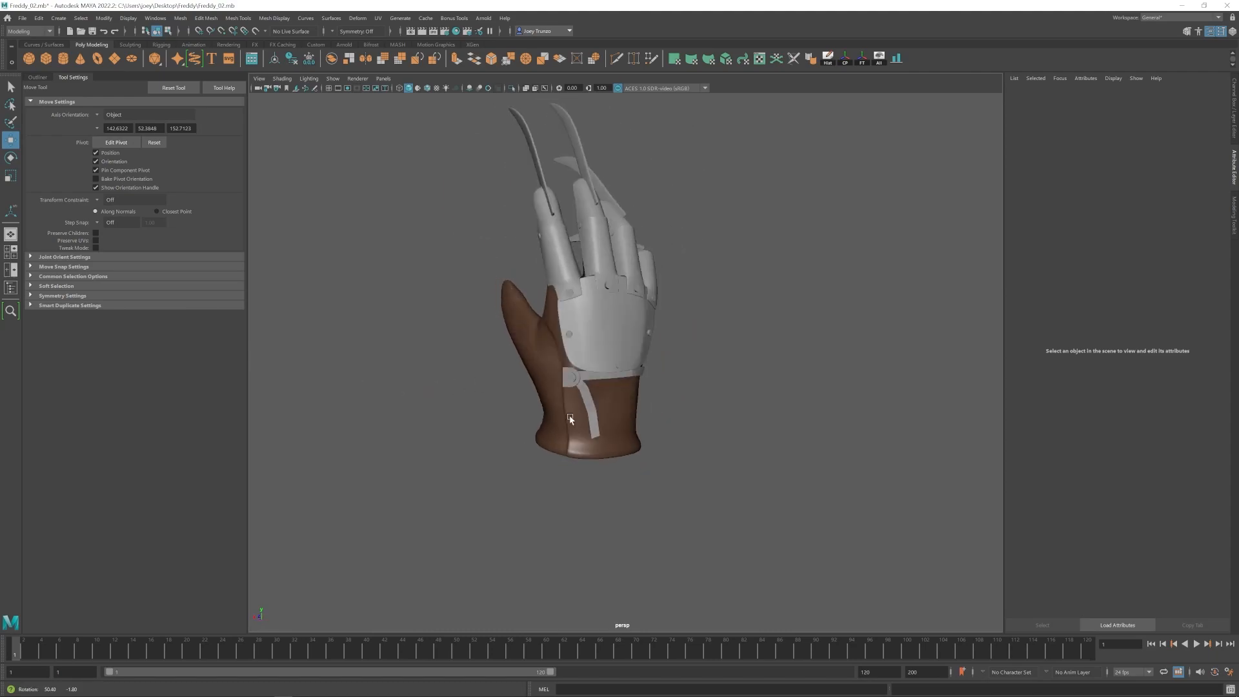
Extrude the faces of the horizontal wrist strap to give it thickness.
key("ctrl+e")
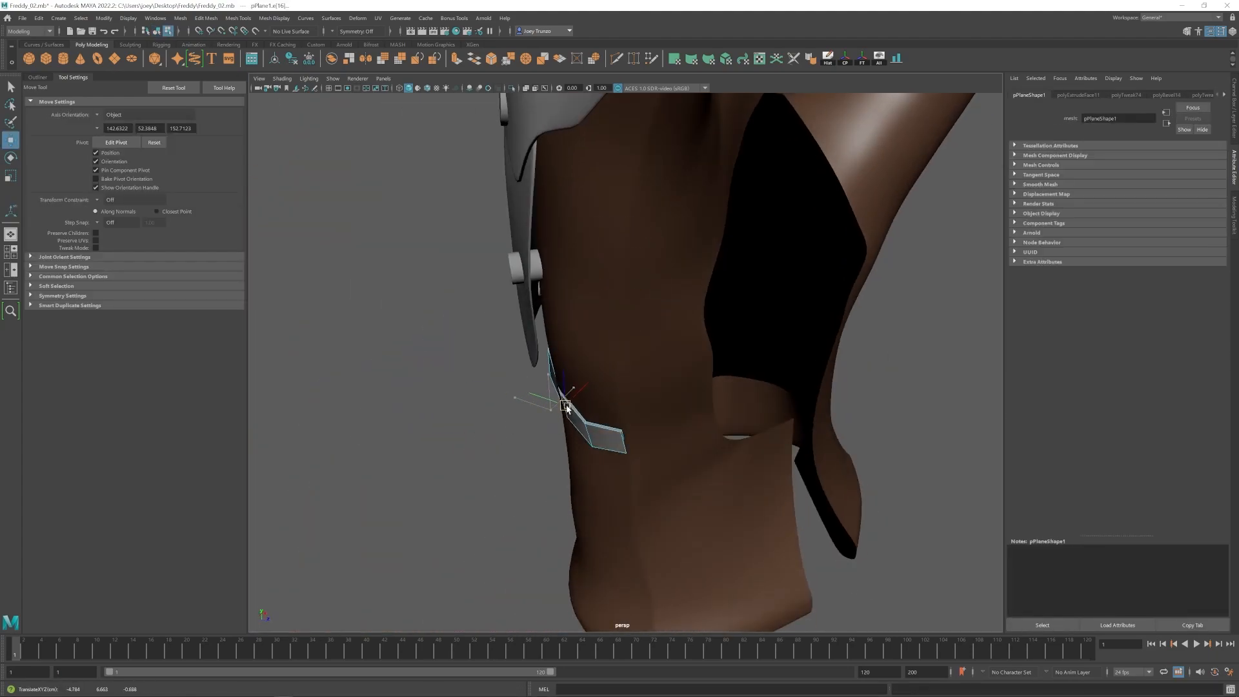
left_click_drag(566, 408, 484, 387, "alt")
scroll(647, 401, "down", 4)
scroll(484, 387, "up", 5)
Insert supporting edge loops close to the borders of the thickened horizontal strap with the Insert Edge Loop tool.
left_click(237, 18)
left_click(249, 90)
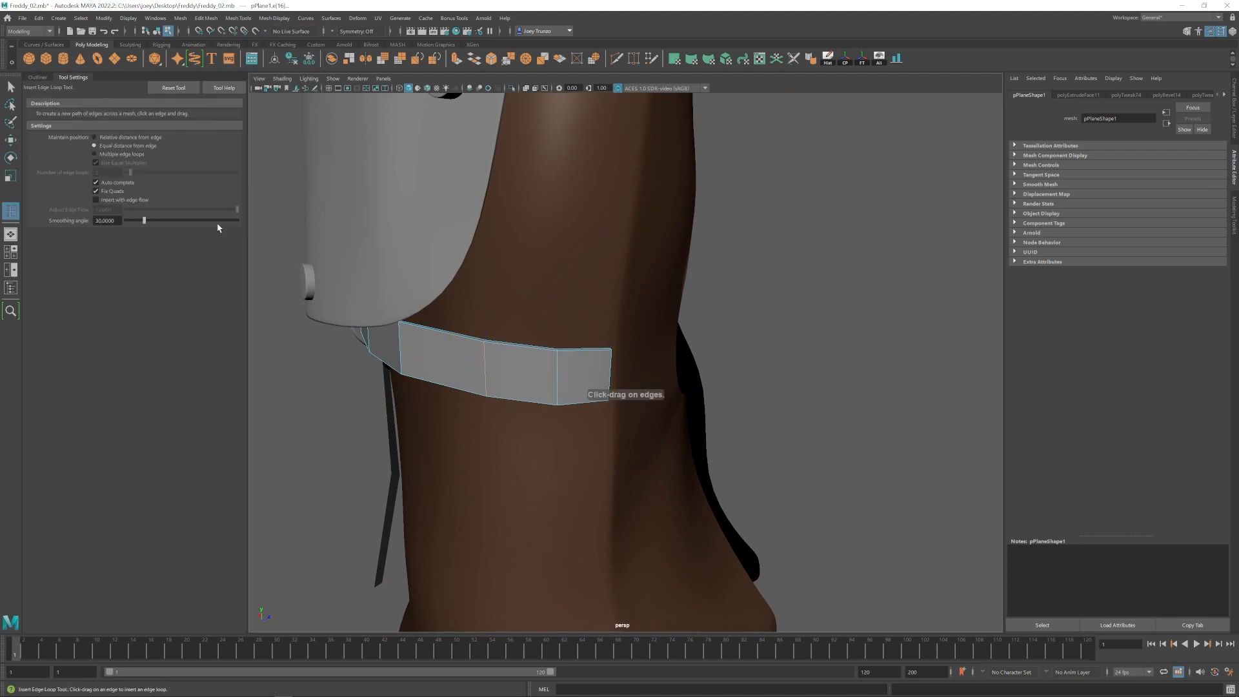
left_click_drag(589, 381, 584, 381, "alt")
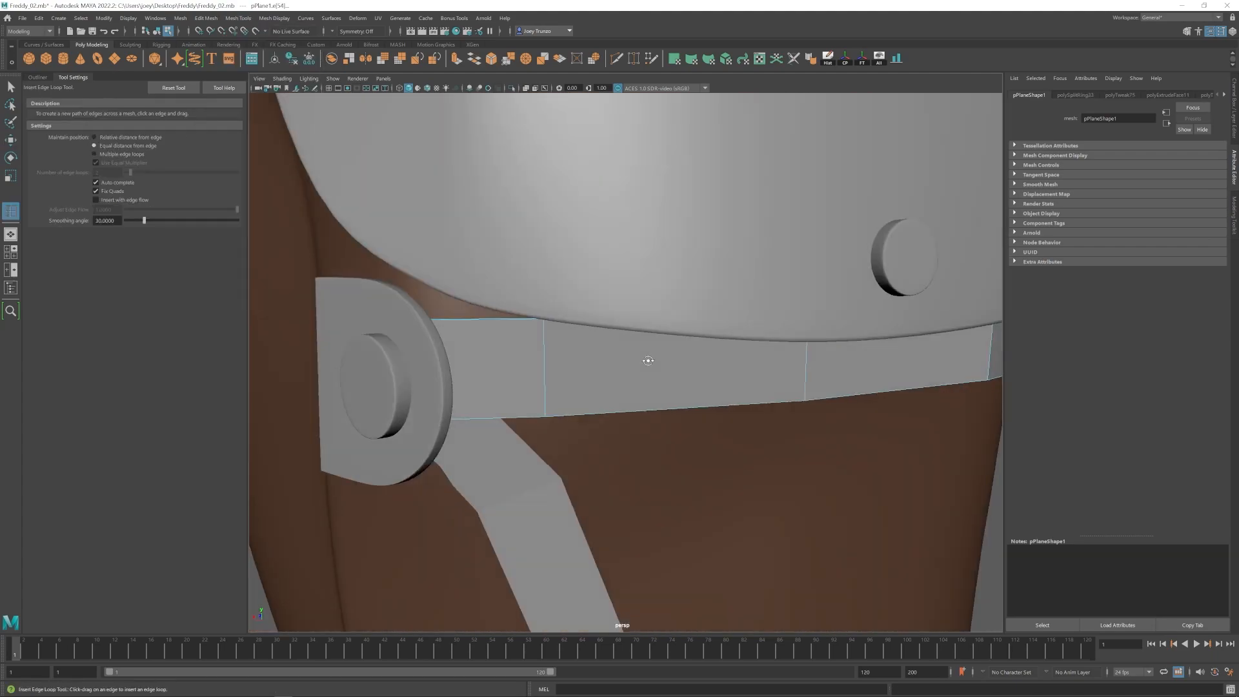
scroll(430, 206, "up", 3)
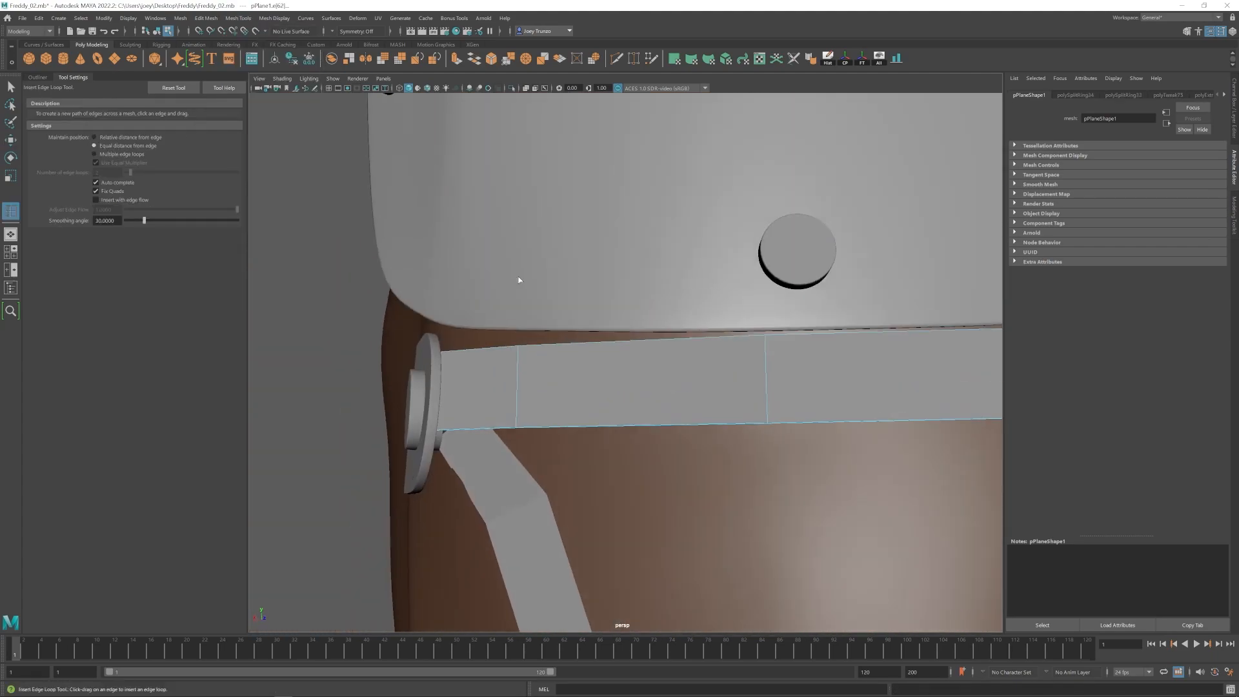
left_click_drag(517, 271, 533, 323, "alt")
left_click(523, 359)
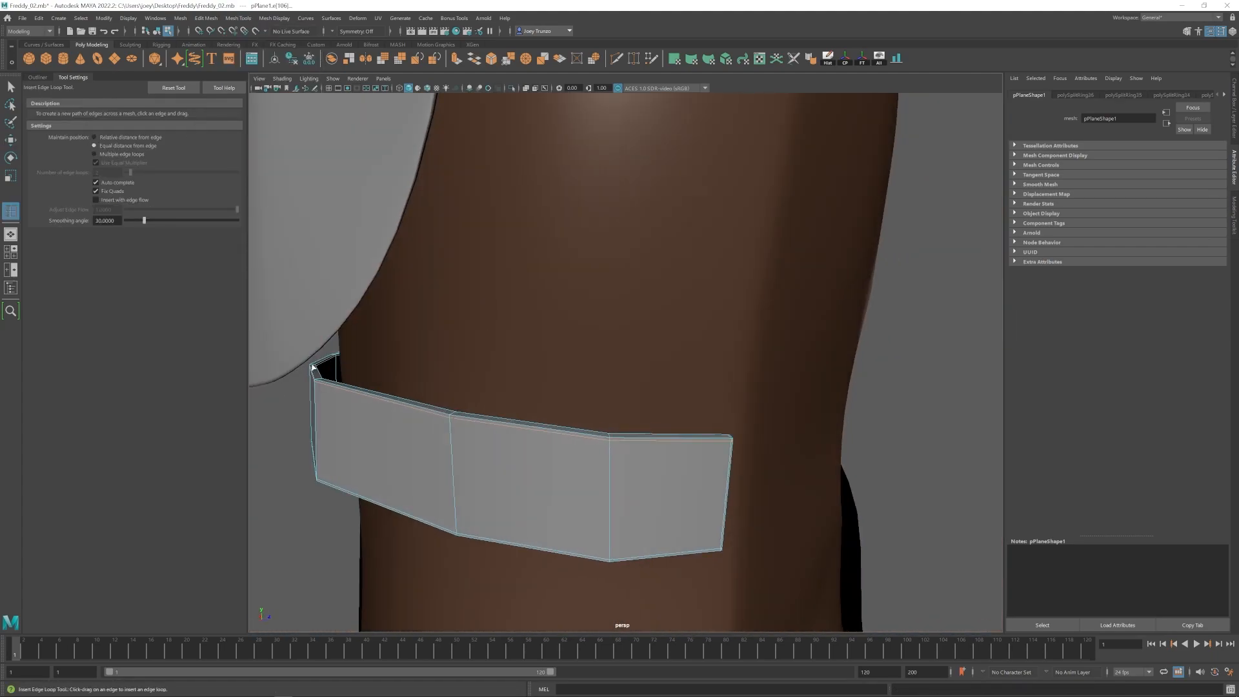
key("w")
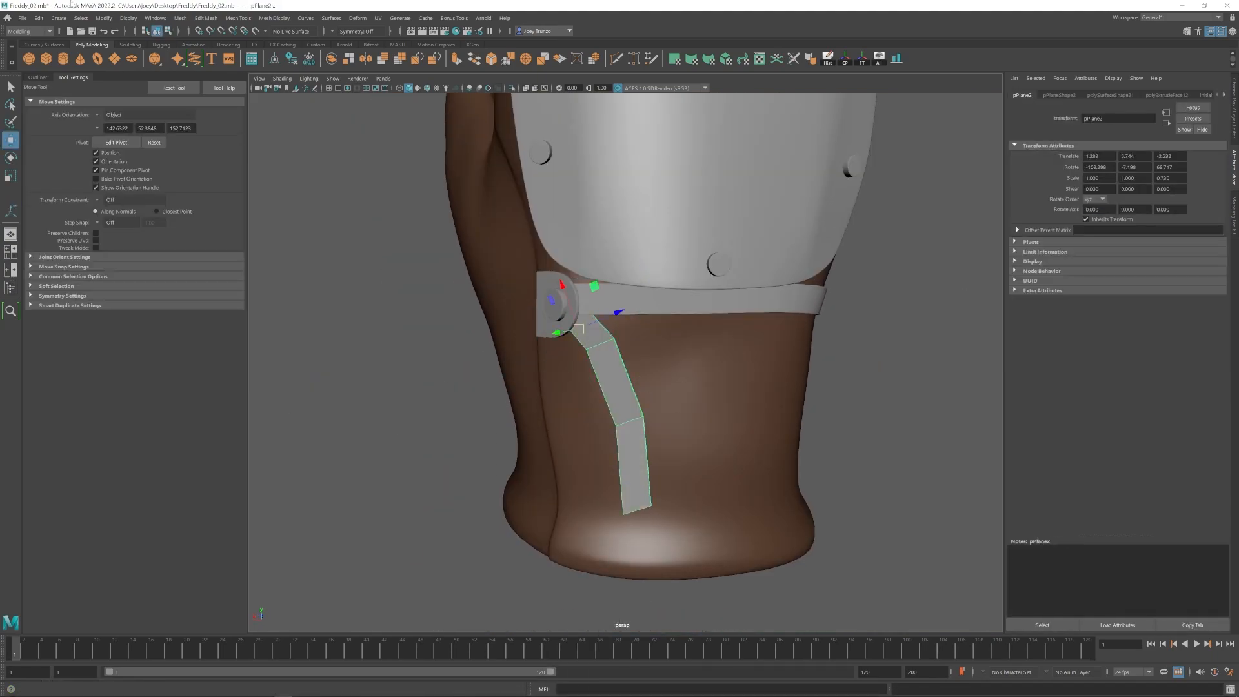
Insert supporting edge loops along the strap strip below the side plate, close to its borders.
left_click(238, 18)
left_click(261, 98)
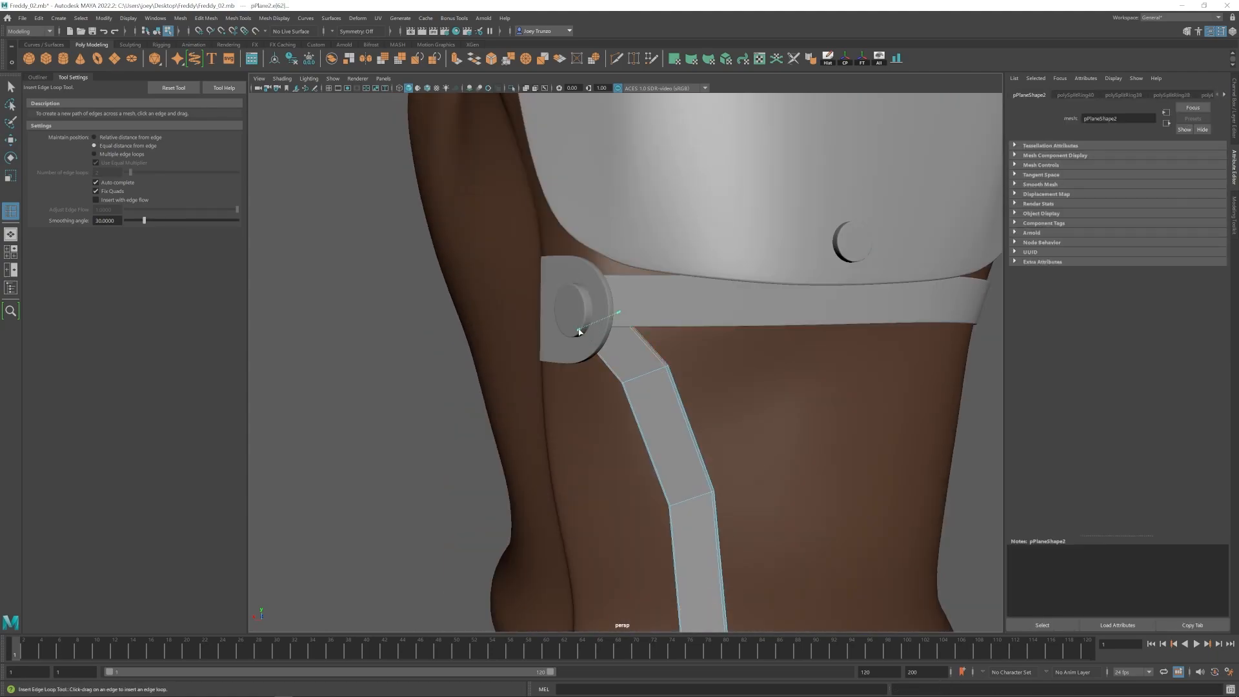
left_click(579, 331)
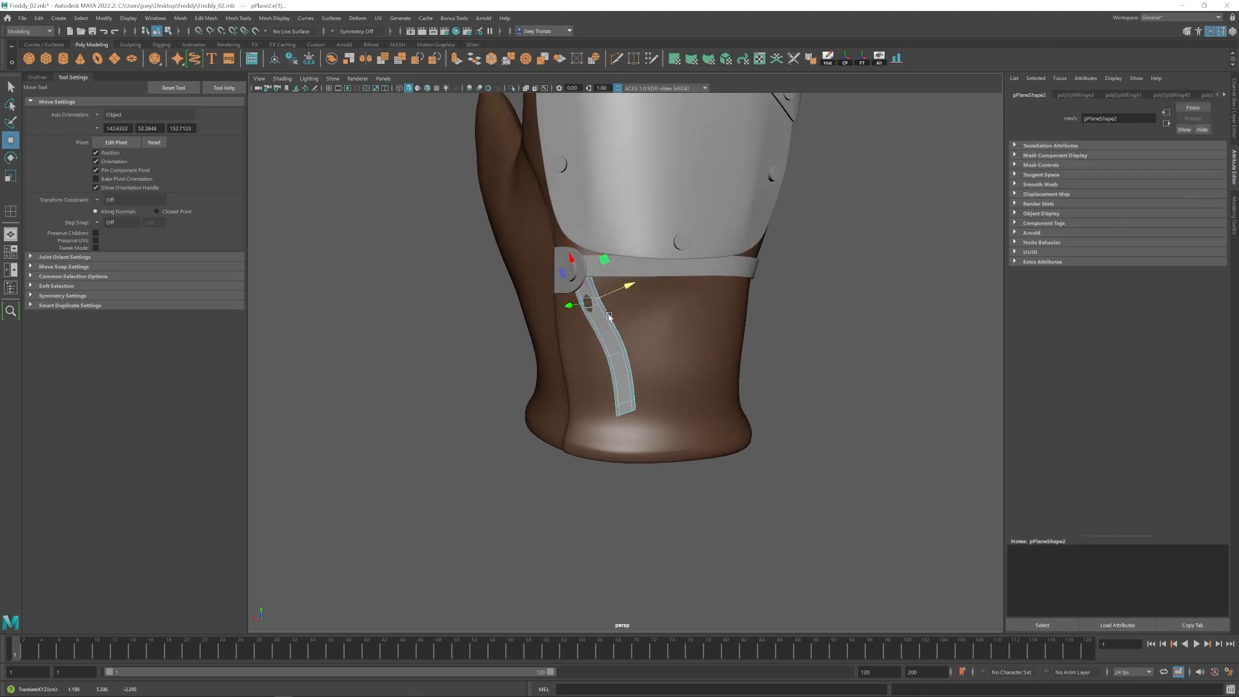
left_click_drag(609, 317, 592, 329, "alt")
Move the strap's components and an edge loop slightly so the strip follows the glove's wrist surface.
left_click_drag(546, 316, 540, 318)
mouse_move(608, 365)
left_mouse_down("alt")
mouse_move(597, 368)
mouse_move(629, 369)
left_mouse_up("alt")
double_click(585, 366)
scroll(586, 374, "down", 3)
left_click_drag(650, 359, 655, 357)
key("e")
key("w")
left_click_drag(644, 405, 686, 355, "alt")
left_click(728, 378)
scroll(728, 378, "down", 4)
left_click_drag(751, 378, 663, 369, "alt")
right_click_drag(551, 377, 838, 445, "alt")
Select the vertices at the strap's lower end and scale them wider.
left_click(589, 354)
right_click_drag(613, 482, 559, 487)
middle_click_drag(559, 487, 620, 438, "alt")
left_click_drag(562, 553, 753, 493)
left_click_drag(753, 493, 733, 336, "alt")
key("r")
left_click_drag(733, 290, 832, 254)
Refine the scaling and orientation of the strap's lower-end vertices to form a flared tip, then return to object mode.
key("e")
middle_click_drag(832, 255, 645, 348, "alt")
right_click_drag(645, 348, 710, 362, "alt")
key("r")
left_click_drag(628, 373, 702, 379)
key("e")
left_click_drag(702, 380, 633, 387, "alt")
key("w")
right_click_drag(633, 387, 684, 348)
right_click_drag(839, 387, 921, 509, "alt")
left_click(744, 346)
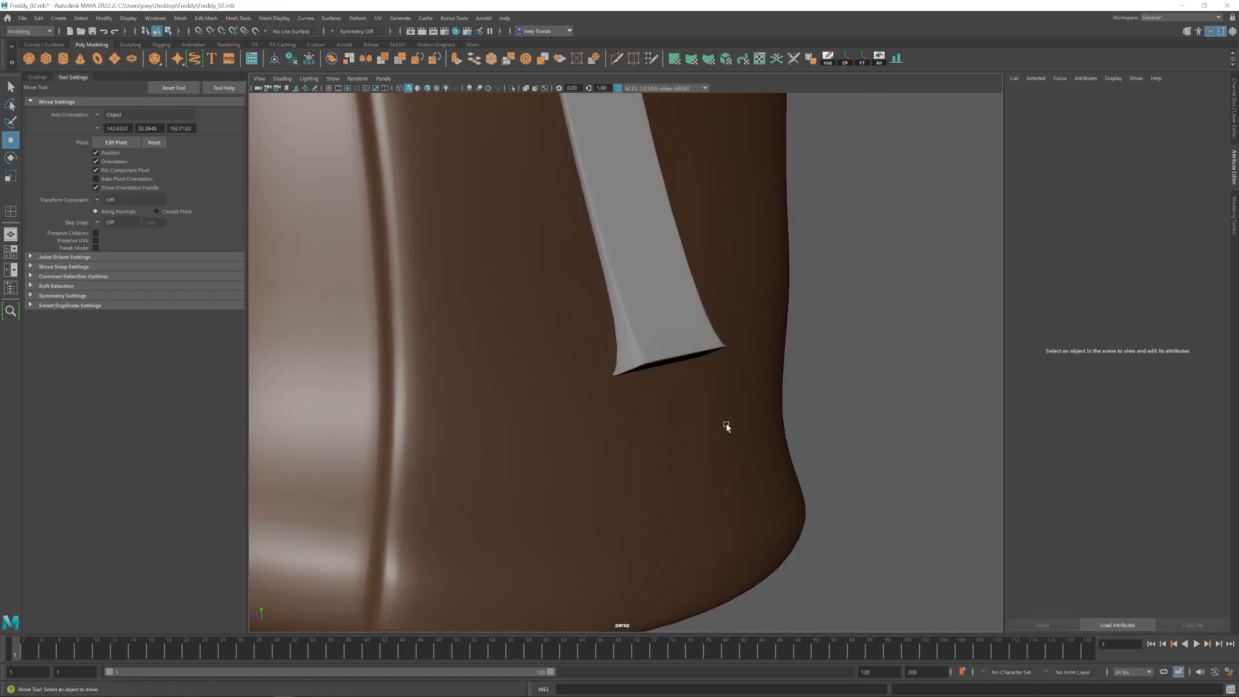
Reselect the strap's lower-end vertices, adjust them against the glove surface, and turn on the smooth preview.
left_click(652, 348)
right_click_drag(653, 348, 600, 350)
left_click_drag(671, 367, 622, 387, "alt")
right_click_drag(600, 413, 574, 390)
left_click_drag(539, 452, 736, 393)
key("e")
left_click_drag(642, 421, 640, 283, "alt")
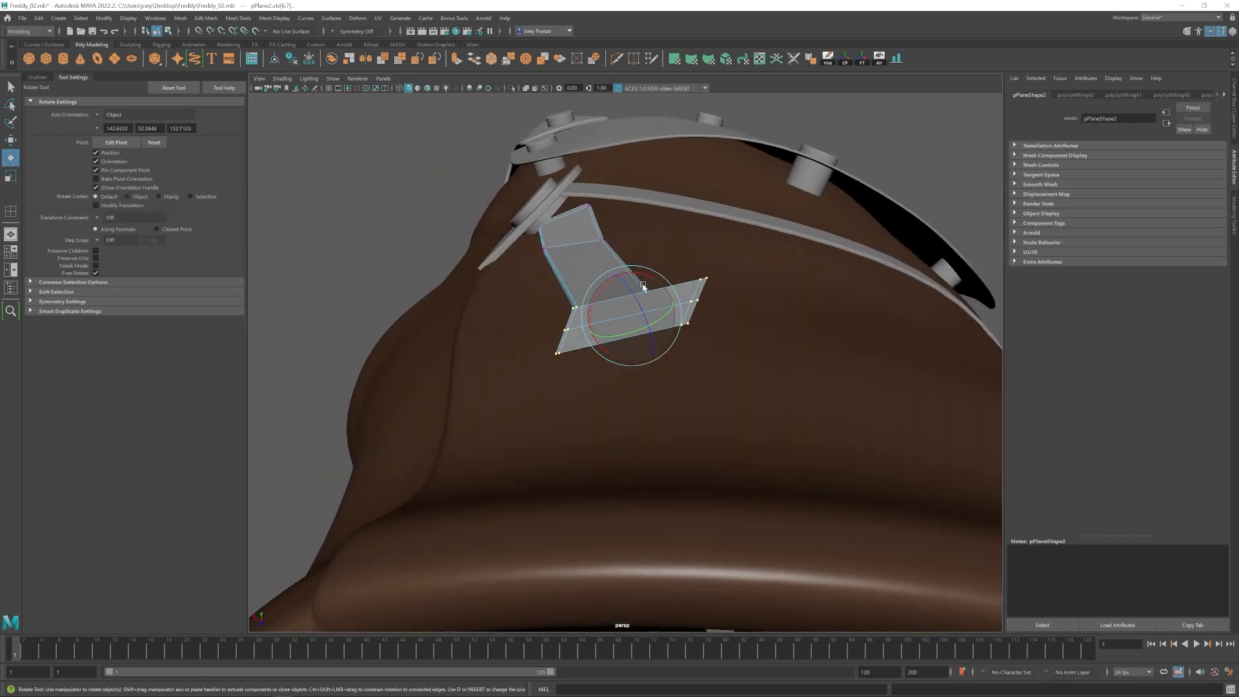
left_click_drag(677, 352, 661, 382, "alt")
key("e")
key("r")
left_click_drag(774, 387, 669, 397, "alt")
key("w")
key("3")
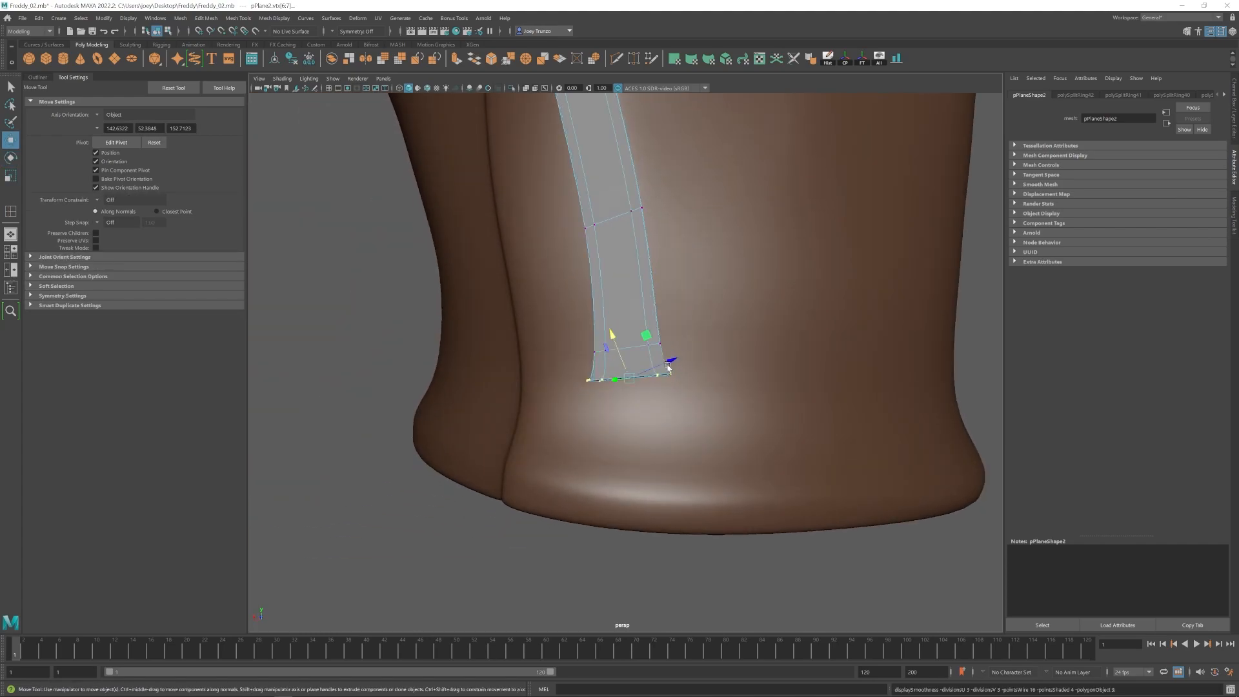
right_click_drag(691, 382, 714, 360)
Examine how the strap sits on the glove's wrist and cuff from several angles.
scroll(645, 397, "down", 8)
left_click(620, 407)
scroll(645, 416, "up", 4)
left_click_drag(683, 428, 703, 432, "alt")
scroll(704, 432, "down", 5)
left_click_drag(591, 409, 650, 407, "alt")
middle_click_drag(719, 451, 721, 409, "alt")
scroll(721, 409, "up", 8)
Convert an edge loop around the glove's cuff to faces, extrude and scale the band, and restore the smooth preview.
left_click(613, 377)
key("1")
right_click_drag(611, 376, 611, 338)
left_click_drag(584, 455, 685, 373, "alt")
double_click(594, 377)
key("ctrl+F11")
key("ctrl+e")
key("r")
right_click_drag(706, 380, 736, 358)
key("3")
Adjust the edge loop along the cuff's hem seam and return the glove to smooth preview.
left_click(636, 378)
key("1")
scroll(710, 419, "up", 8)
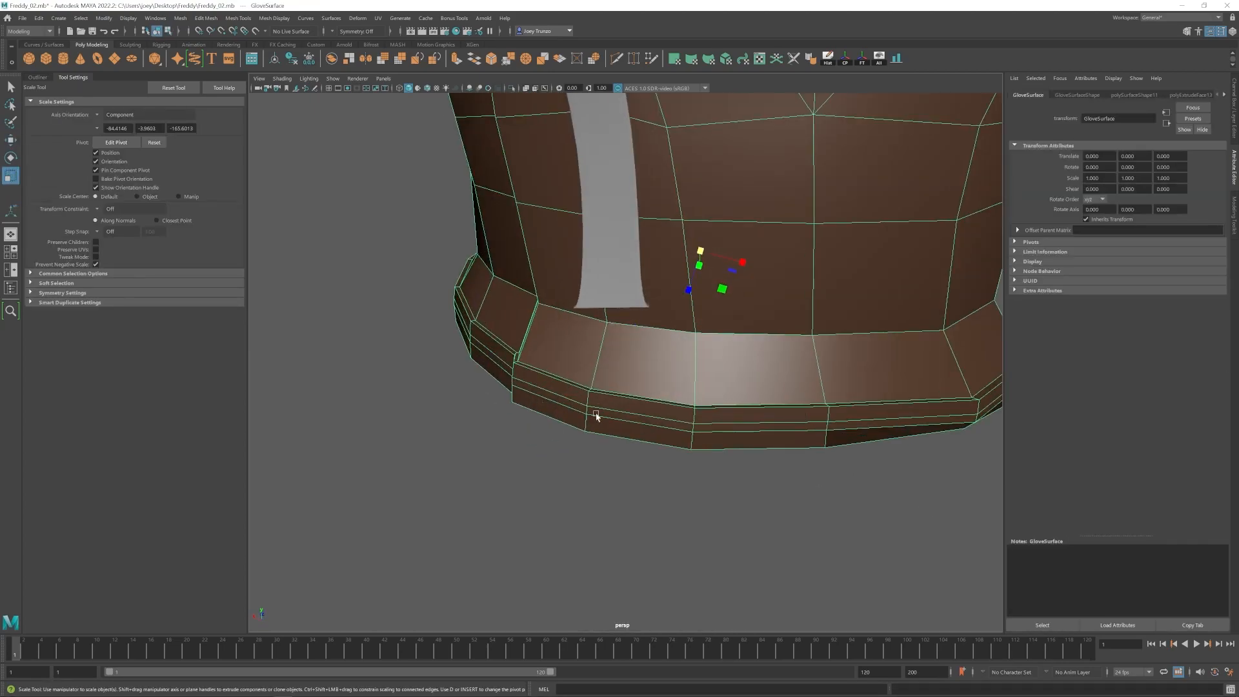
right_click_drag(568, 413, 568, 381)
double_click(487, 374)
right_click_drag(620, 423, 648, 400)
key("3")
key("q")
left_click(744, 500)
Examine the finished cuff hem and the whole glove from the palm side and the back.
scroll(744, 501, "down", 5)
left_click_drag(619, 400, 508, 396, "alt")
left_click_drag(687, 428, 561, 436, "alt")
scroll(625, 445, "up", 5)
middle_click_drag(633, 542, 825, 451, "alt")
scroll(697, 403, "down", 1)
middle_click_drag(697, 404, 623, 500, "alt")
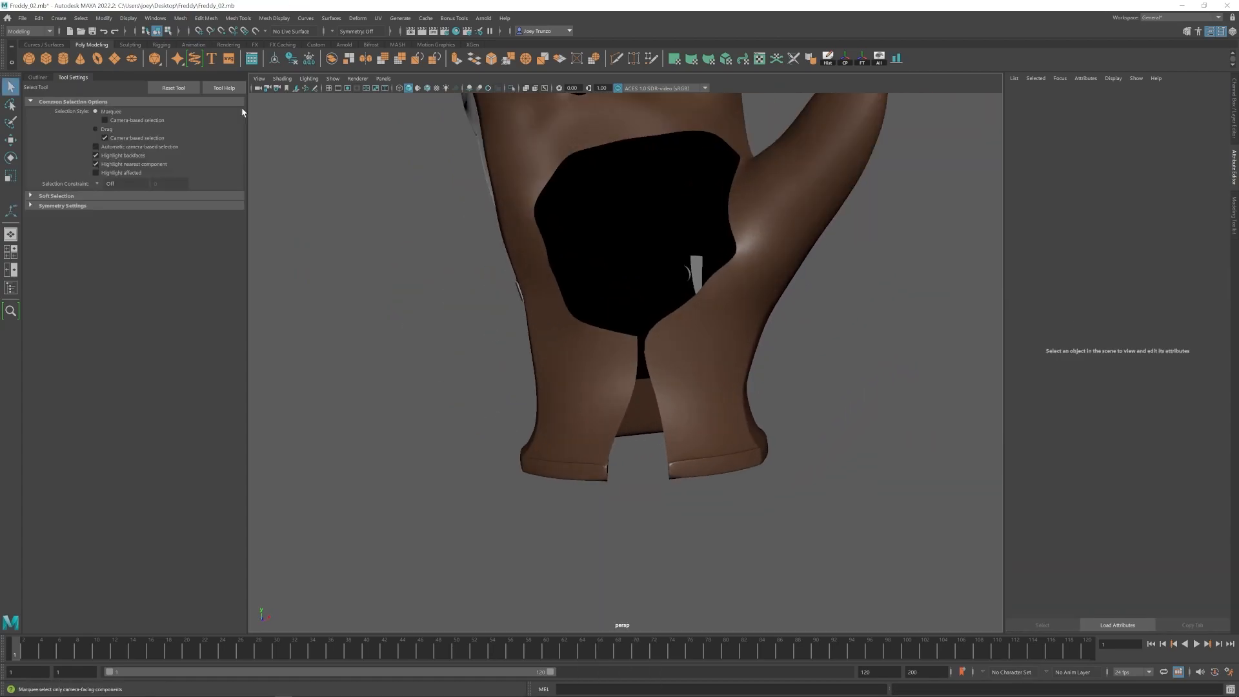
scroll(580, 310, "down", 6)
left_click_drag(582, 309, 524, 313, "alt")
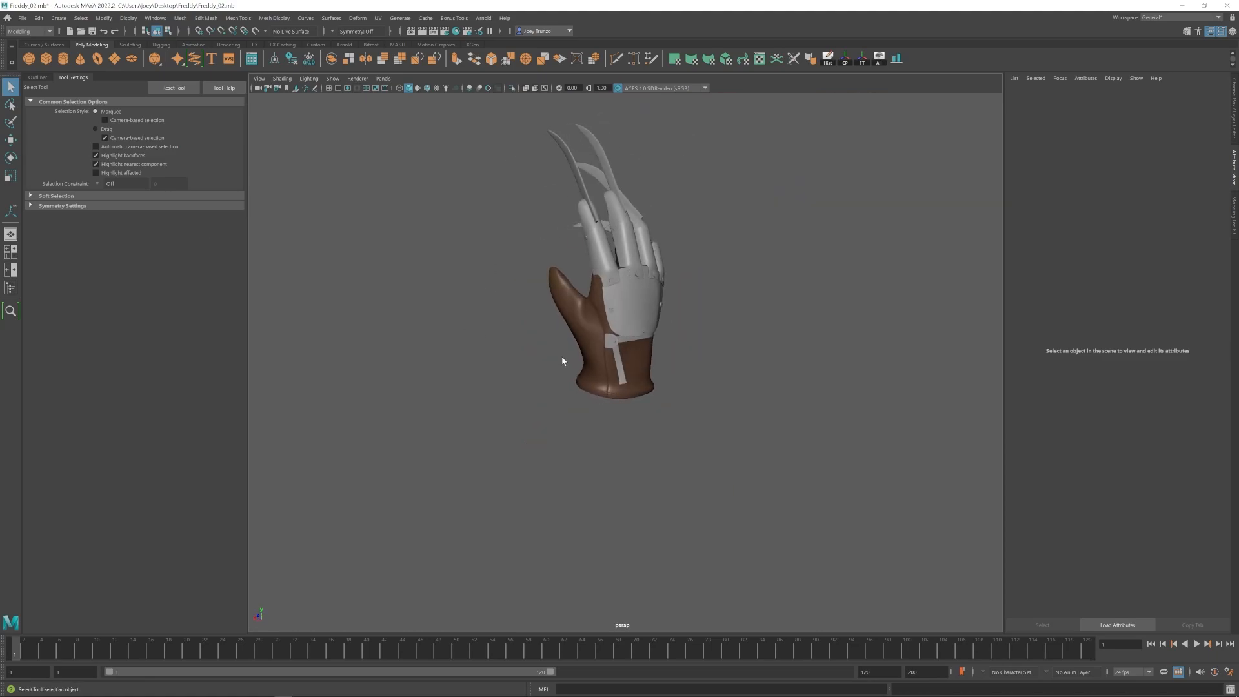
left_click_drag(562, 361, 691, 431, "alt")
Select components around the glove's wrist and adjust them with the Move tool to refine its shape.
left_click(606, 351)
scroll(676, 377, "up", 5)
key("w")
key("r")
key("w")
mouse_move(723, 385)
left_mouse_down("alt")
mouse_move(640, 388)
mouse_move(690, 419)
mouse_move(683, 395)
left_mouse_up("alt")
key("3")
double_click(682, 395)
scroll(683, 396, "down", 4)
left_click_drag(794, 149, 548, 320, "ctrl")
scroll(683, 387, "up", 5)
mouse_move(733, 399)
left_mouse_down()
mouse_move(697, 419)
mouse_move(697, 398)
mouse_move(561, 423)
left_mouse_up()
scroll(697, 398, "down", 5)
left_click(720, 397)
Select edge loops and vertices on the thumb side of the glove and reposition them to reshape the wrist contour.
scroll(609, 408, "up", 4)
scroll(608, 409, "down", 4)
scroll(632, 457, "up", 4)
scroll(633, 457, "down", 4)
left_click_drag(633, 457, 568, 413, "alt")
scroll(610, 366, "up", 4)
double_click(590, 347)
left_click_drag(567, 322, 589, 385, "alt")
double_click(619, 372)
double_click(634, 374)
key("3")
scroll(633, 375, "down", 4)
left_click(653, 382)
left_click(608, 356)
scroll(571, 311, "up", 3)
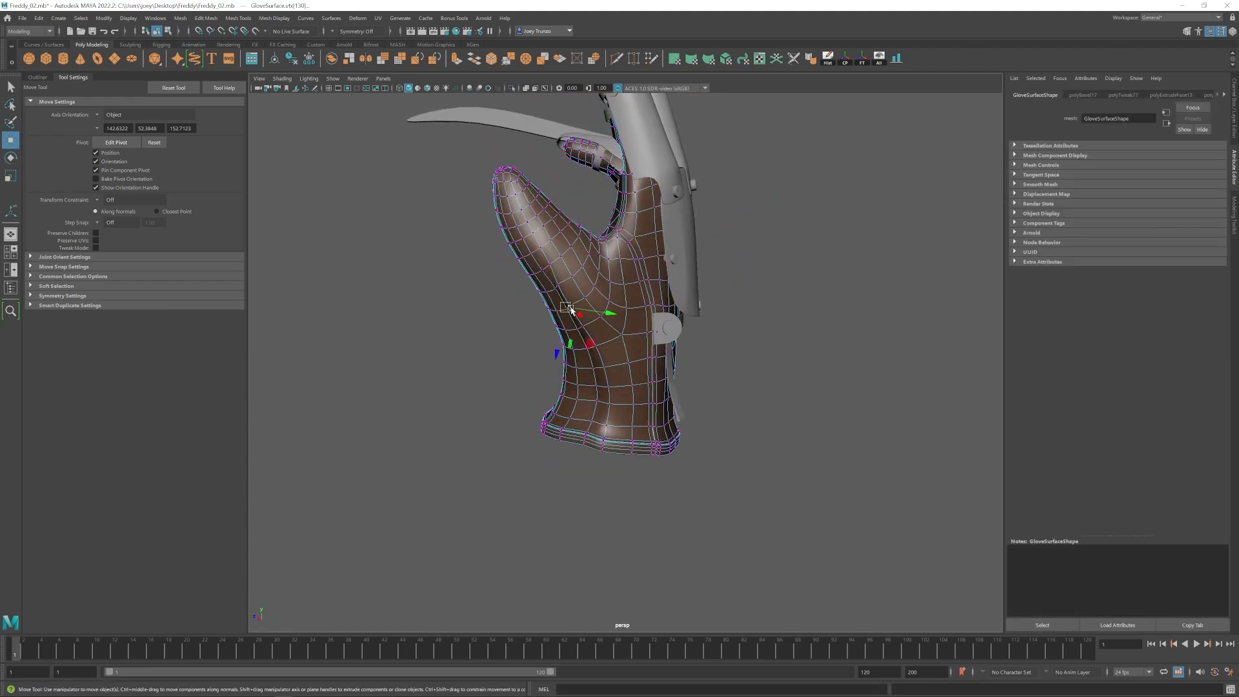
Move a vertex at the thumb's base and an edge on the thumb side of the wrist to smooth the silhouette.
left_click(822, 336)
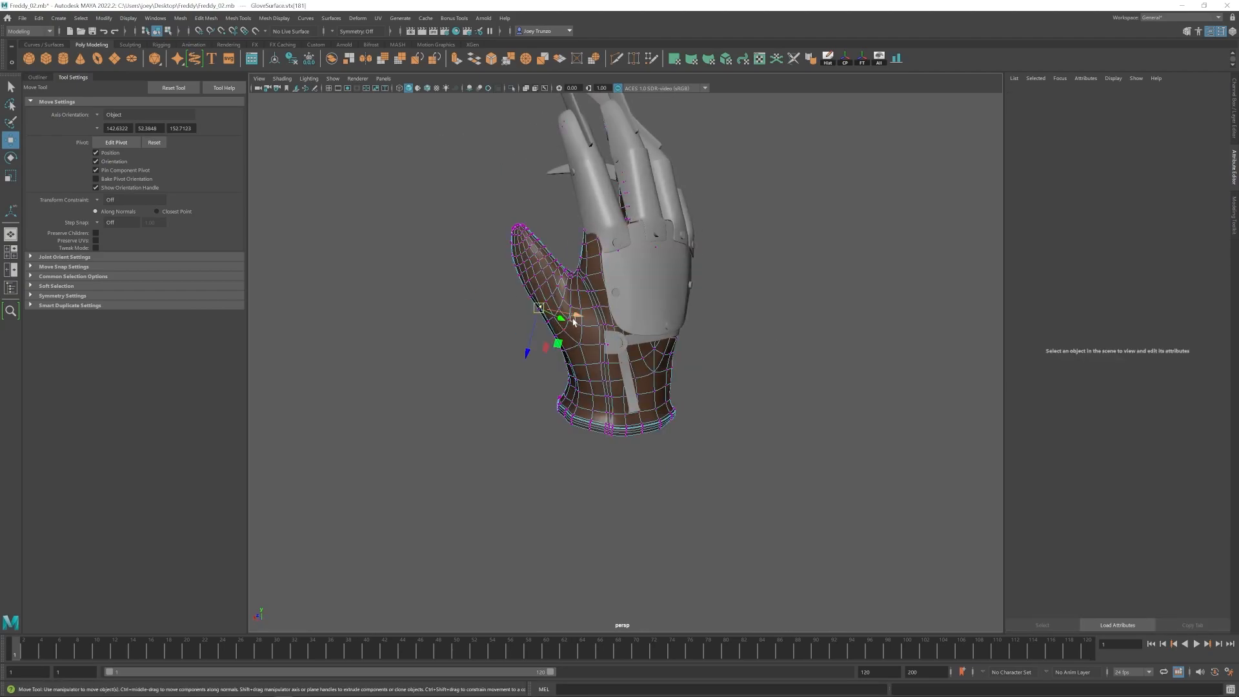
left_click_drag(572, 322, 605, 323, "alt")
left_click(581, 318)
left_click_drag(581, 319, 588, 322)
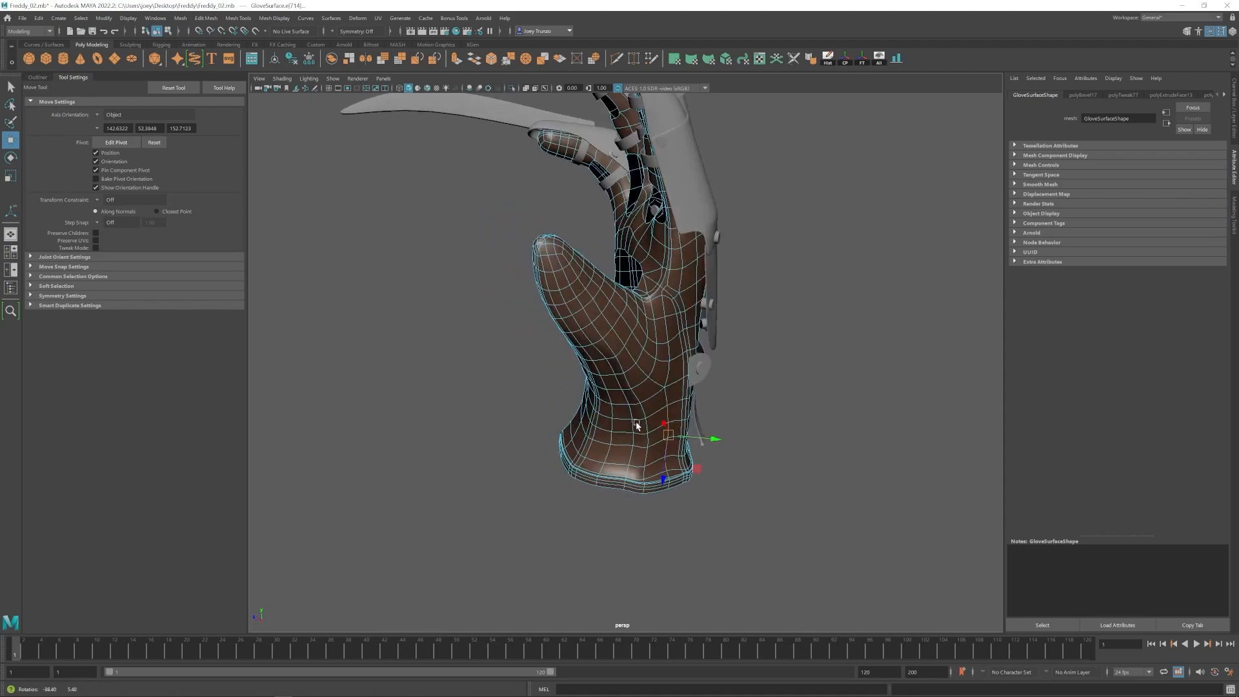
right_click_drag(608, 368, 656, 351)
left_click(777, 351)
scroll(649, 417, "down", 5)
left_click_drag(649, 418, 617, 427, "alt")
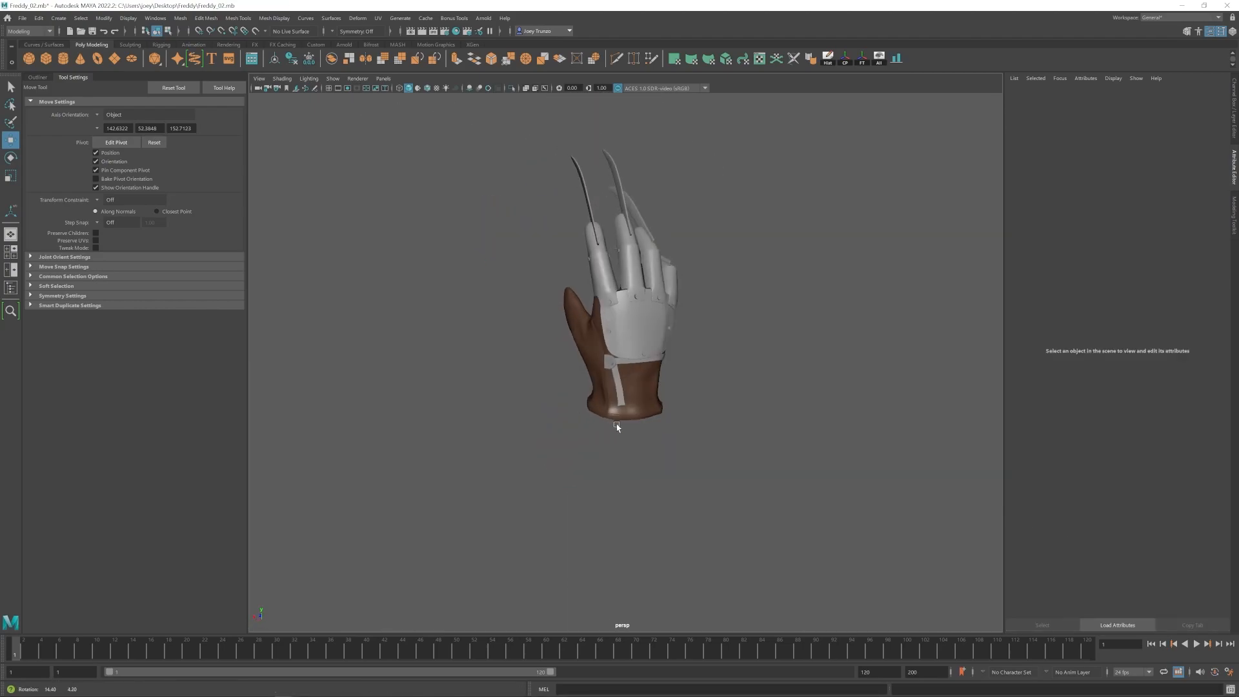
Move an edge on the back of the glove's wrist below the hand plate to refine its contour.
right_click_drag(680, 446, 676, 403)
left_click(642, 382)
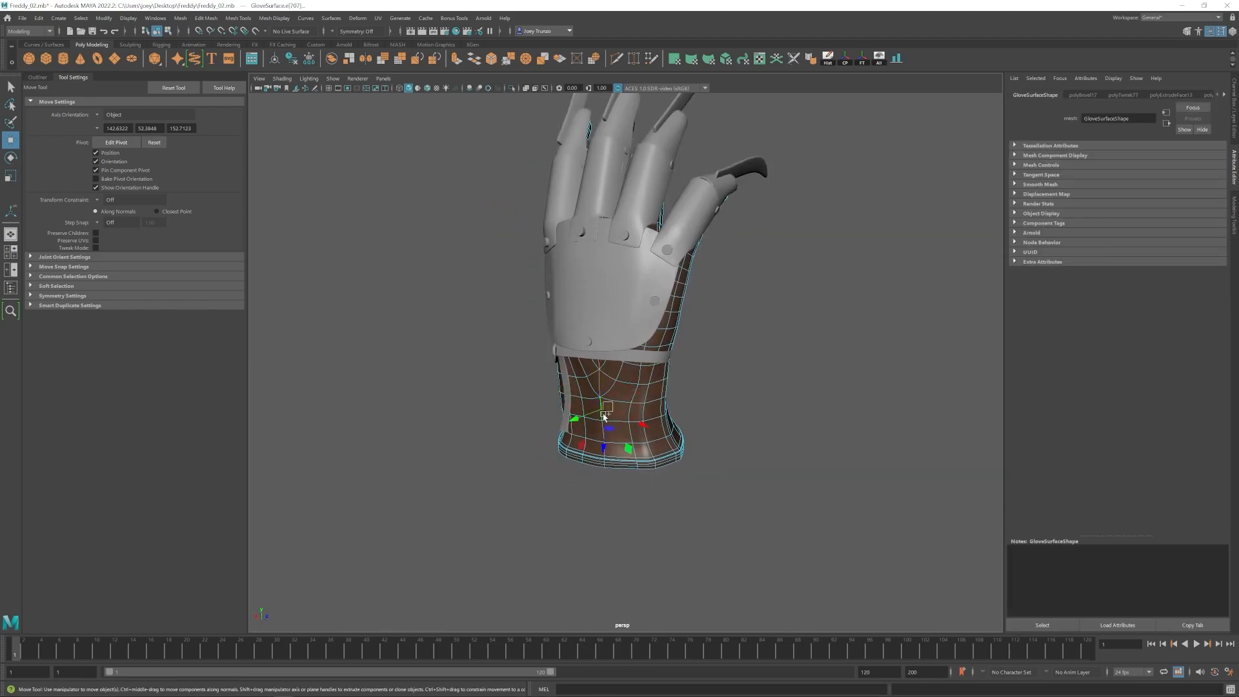
left_click(529, 394)
scroll(549, 385, "down", 5)
left_click_drag(549, 385, 669, 391, "alt")
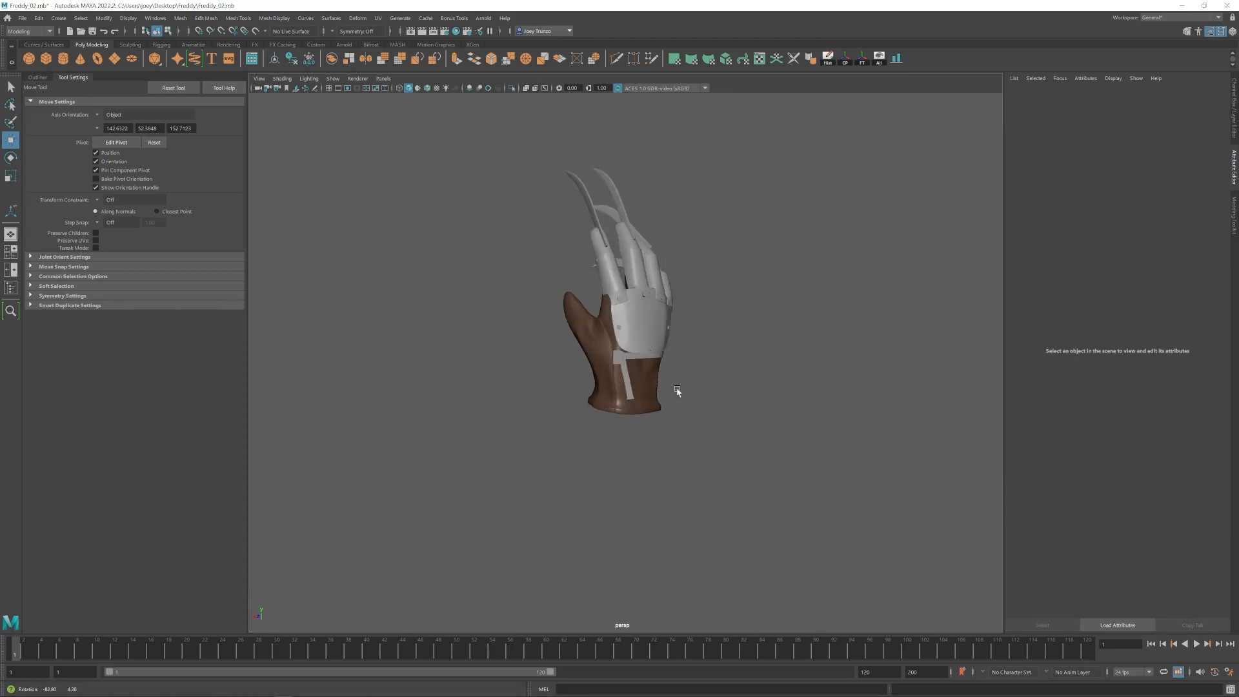
Move a vertex at the cuff's lower rim to reshape the flare of the glove opening.
left_click_drag(645, 450, 646, 447)
middle_click_drag(637, 469, 643, 407, "alt")
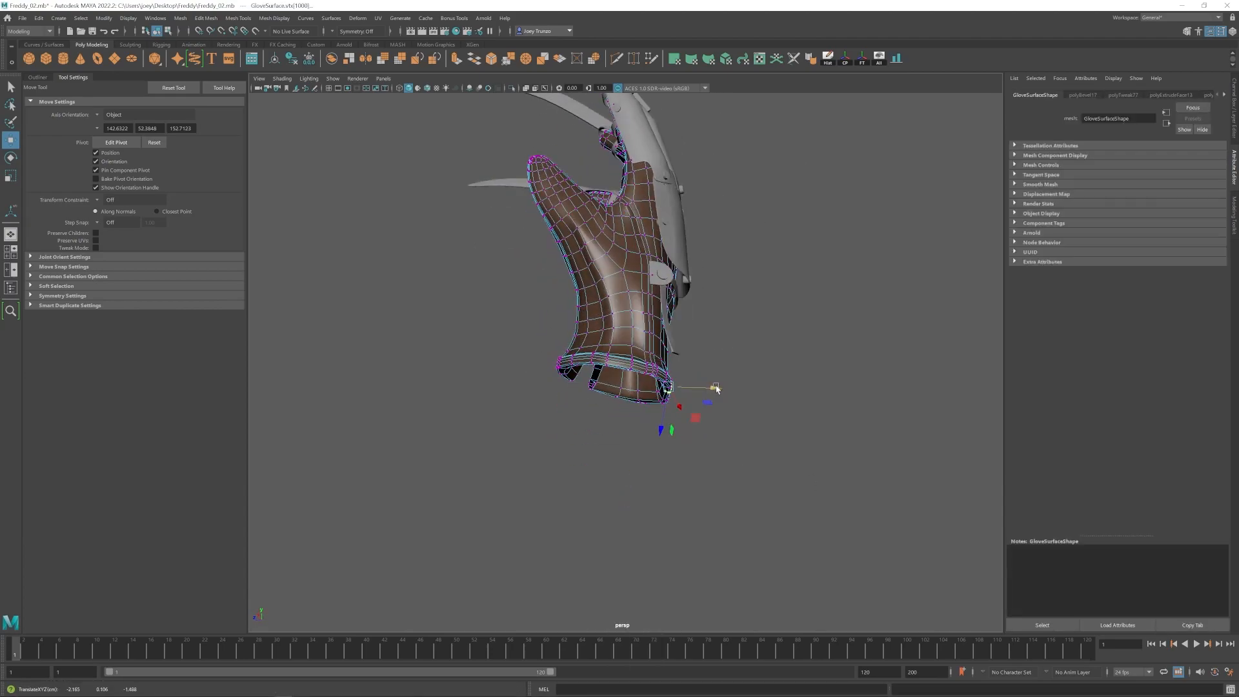
left_click(722, 407)
scroll(703, 397, "down", 5)
left_click_drag(697, 391, 625, 385, "alt")
middle_click_drag(624, 385, 627, 409, "alt")
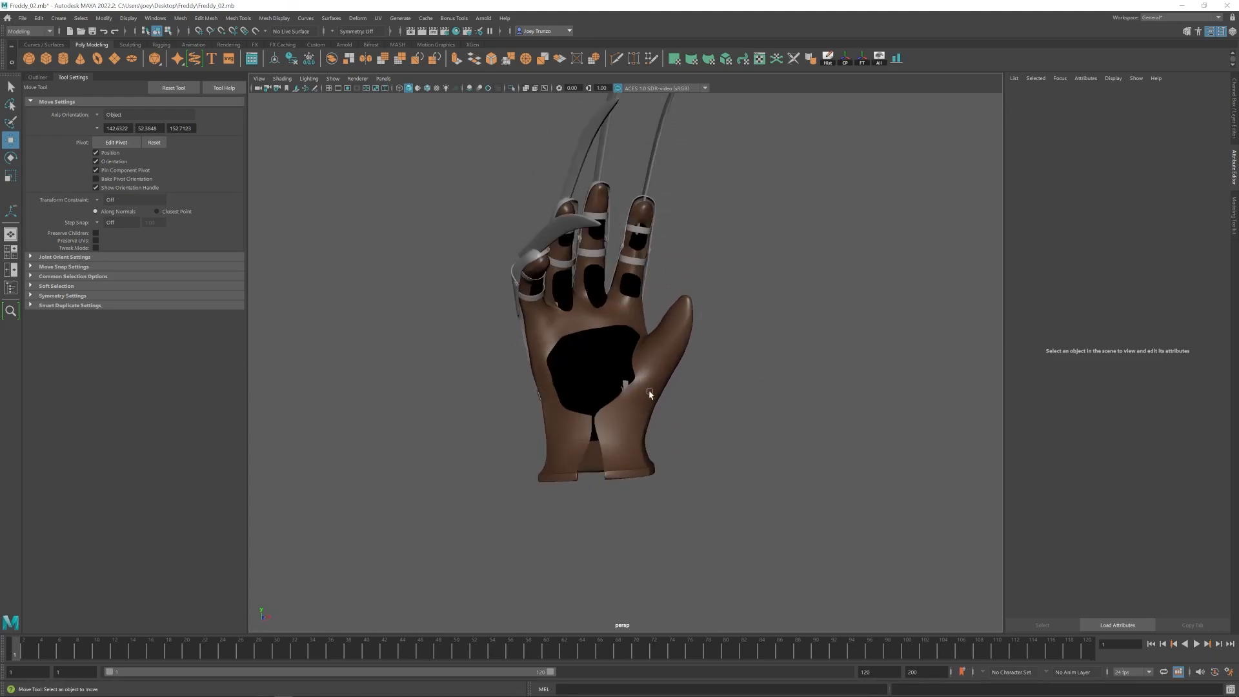
Select all faces of the glove and extrude them with a thickness of 0.05.
left_click(650, 445)
left_click(180, 19)
left_click(429, 236)
left_click(639, 445)
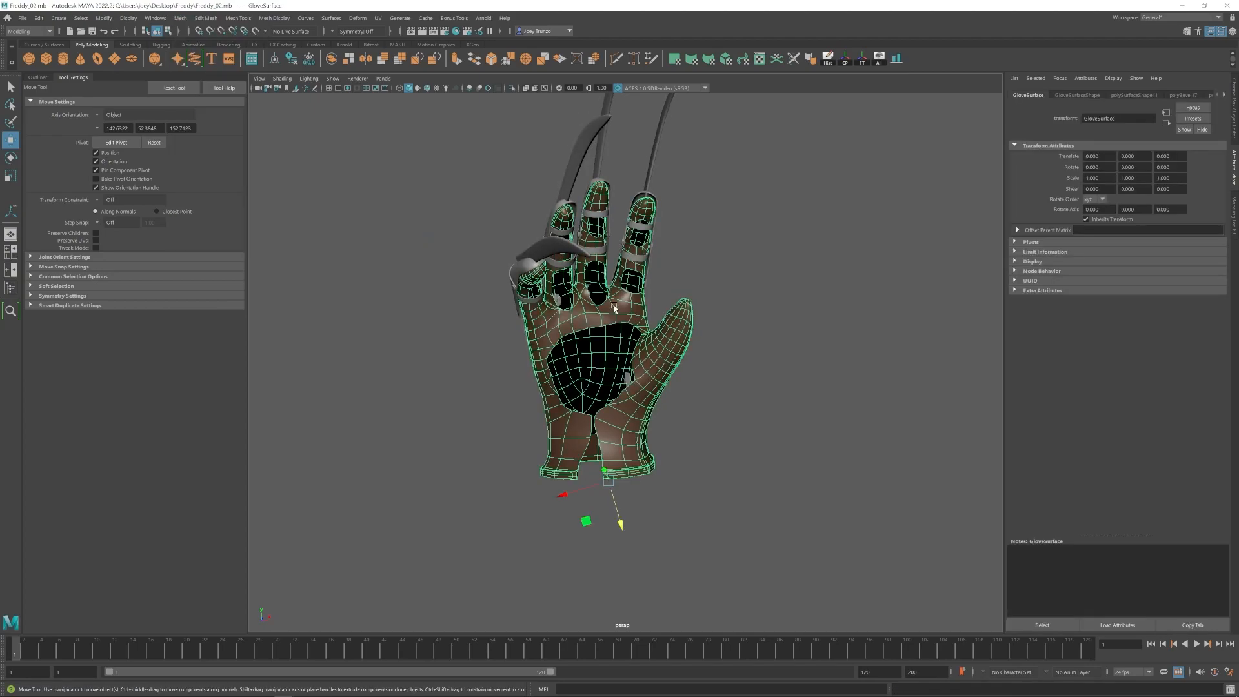
right_click_drag(623, 445, 622, 490)
left_click_drag(742, 413, 749, 422, "alt")
left_click_drag(775, 555, 308, 131)
key("ctrl+e")
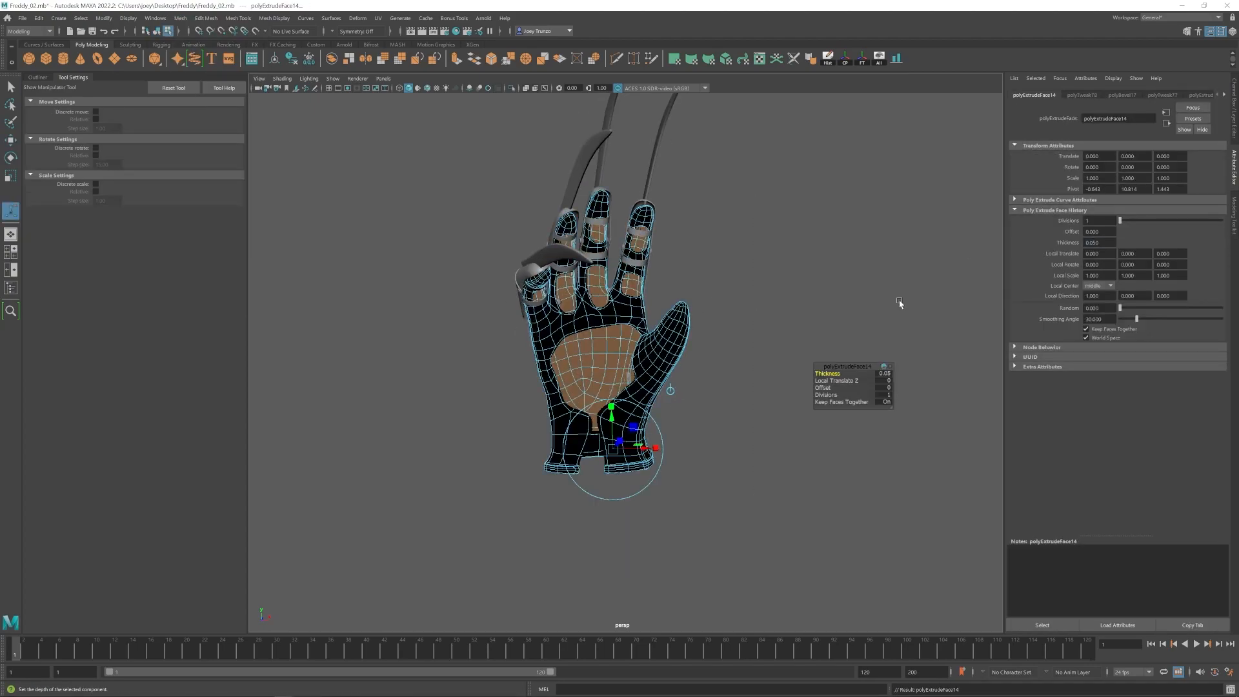
key("q")
right_click_drag(629, 439, 761, 396)
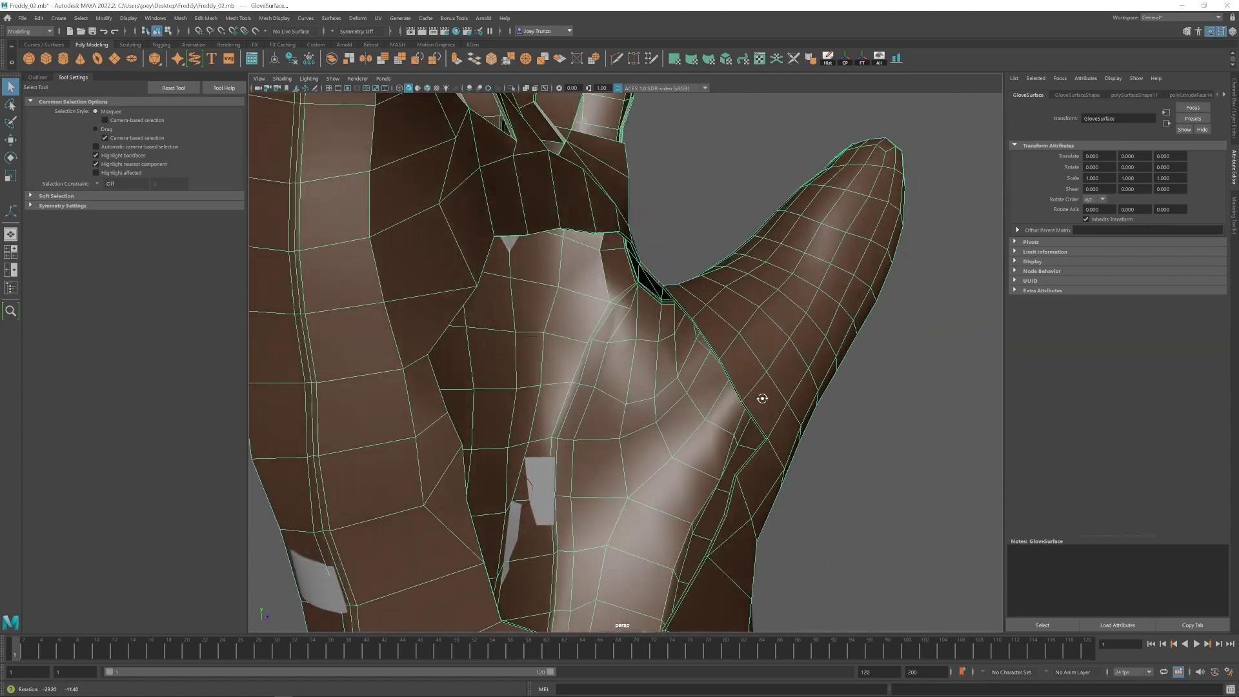
Insert a supporting edge loop along the thickened rim of the glove's palm opening.
middle_click_drag(760, 395, 613, 261, "alt")
left_click(237, 18)
left_click(257, 96)
right_click_drag(671, 361, 619, 326, "alt")
left_click(756, 337)
left_click_drag(620, 326, 819, 393, "alt")
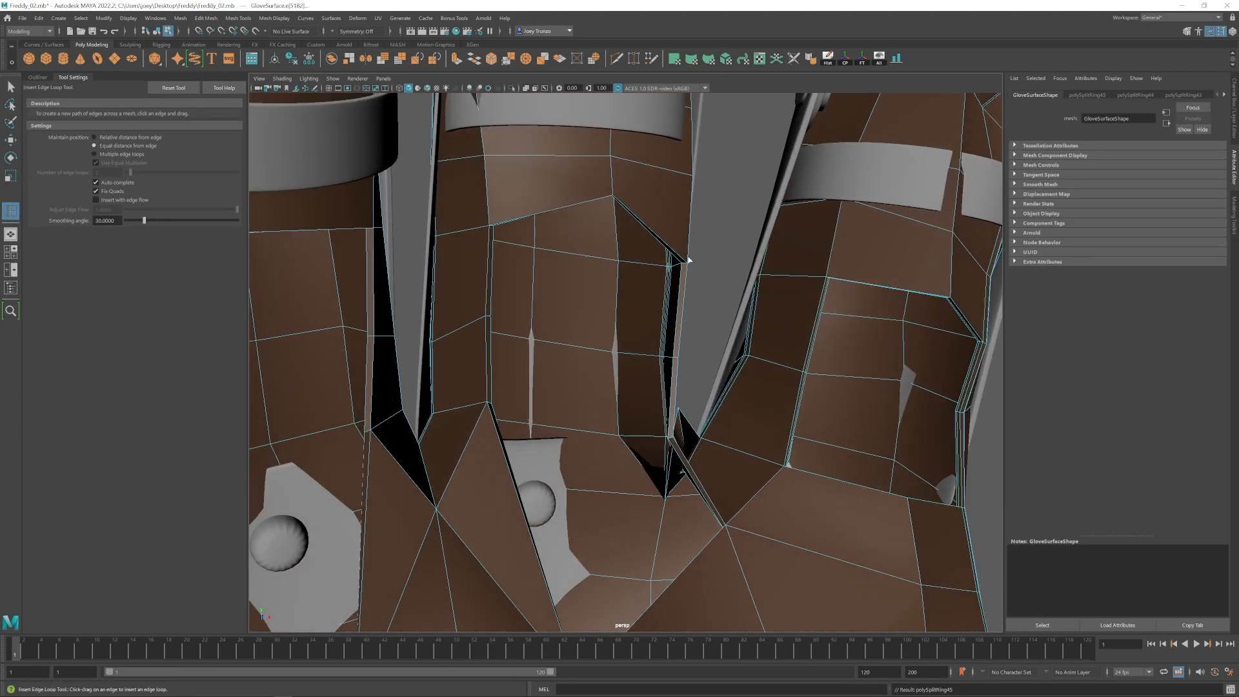
Insert supporting edge loops along the rims of the glove's finger openings.
right_click_drag(685, 265, 490, 354, "alt")
left_click(489, 355)
left_click_drag(406, 393, 503, 361, "alt")
right_click_drag(503, 361, 497, 335, "alt")
left_click(573, 349)
middle_click_drag(496, 335, 568, 420, "alt")
right_click_drag(568, 419, 668, 409, "alt")
left_click_drag(667, 410, 915, 376, "alt")
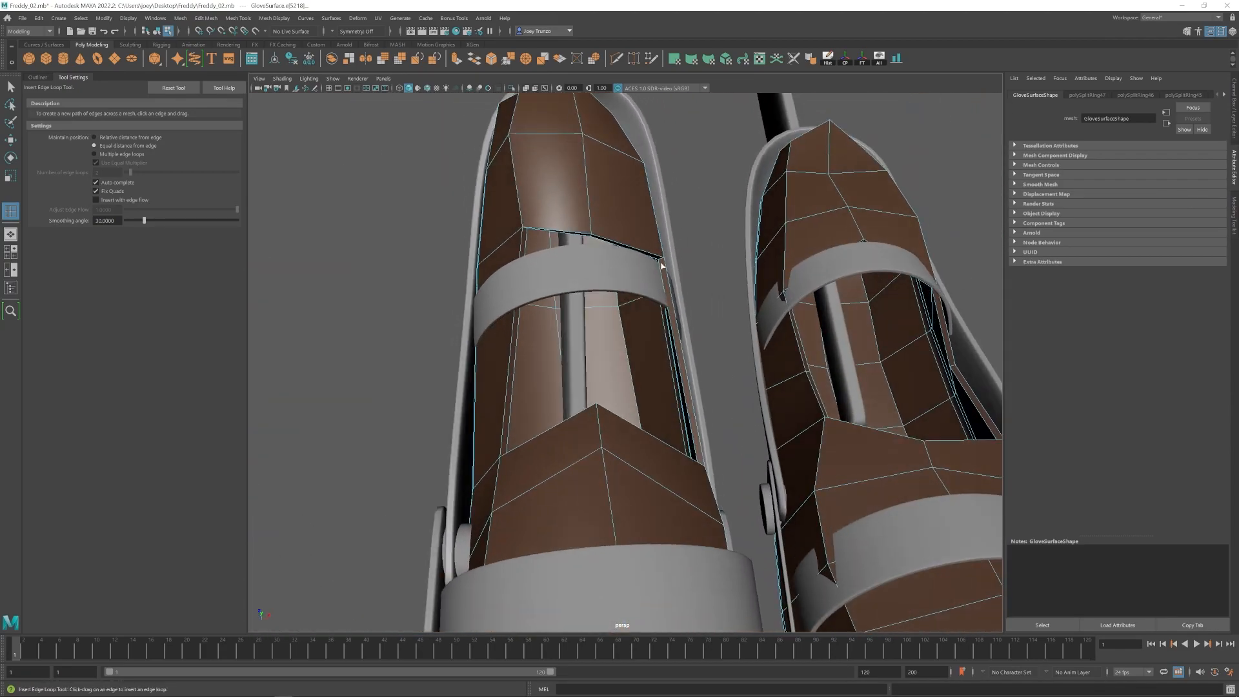
left_click(663, 262)
Preview the whole glove smoothed and examine its palm side and fingers.
right_click_drag(915, 376, 742, 387, "alt")
key("3")
left_click(742, 387)
left_click_drag(572, 423, 597, 432, "alt")
right_click_drag(609, 458, 589, 348, "alt")
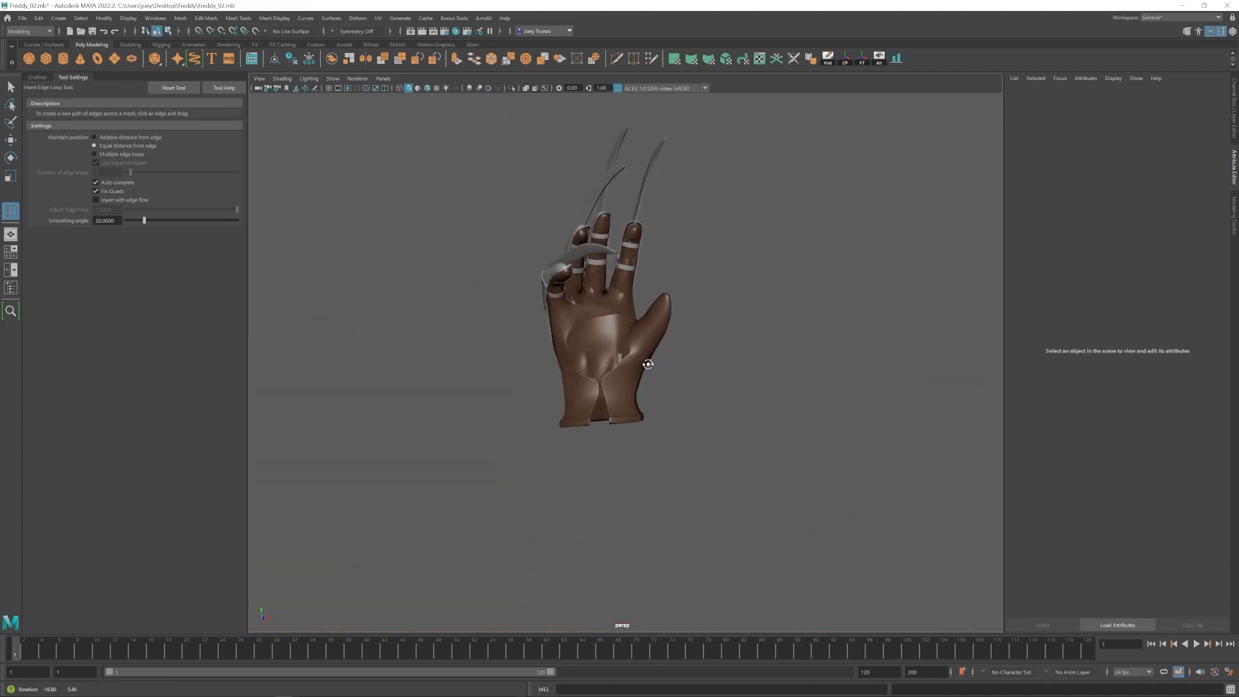
left_click_drag(531, 370, 563, 362, "alt")
right_click_drag(562, 361, 620, 358, "alt")
Return the glove to its unsmoothed display and undo the last vertex move.
key("1")
left_click(647, 343)
key("ctrl+z")
key("w")
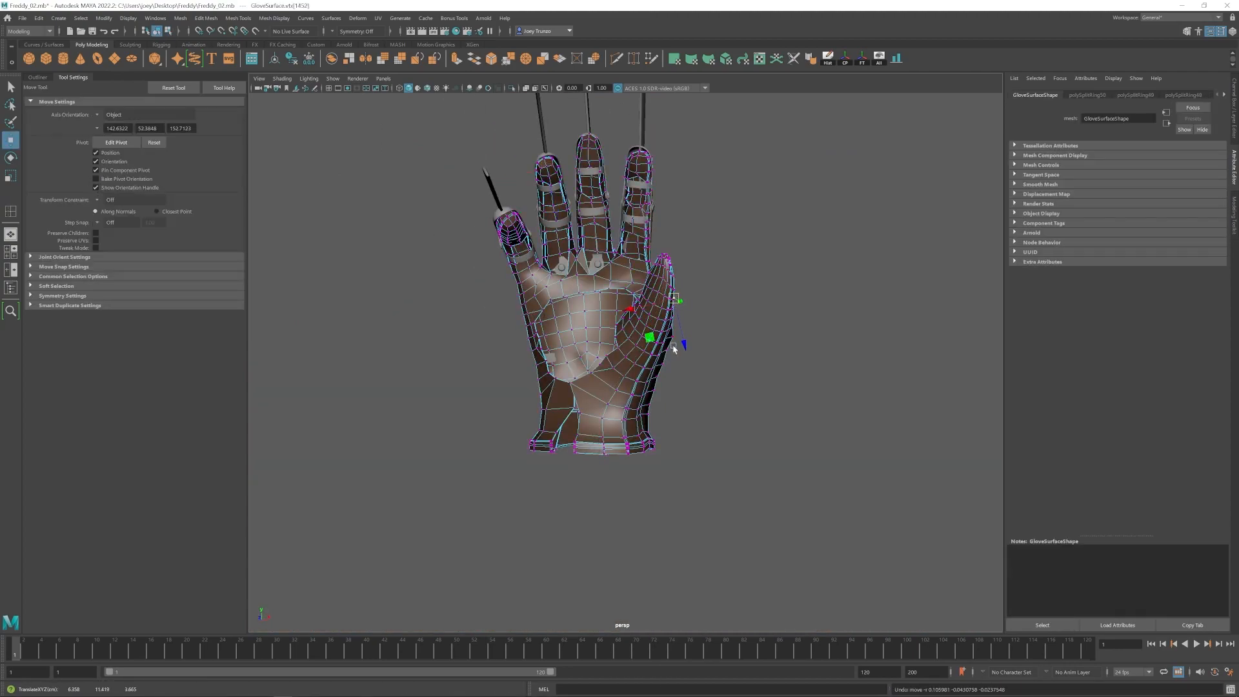
Compare the glove's smoothed and unsmoothed display from several angles.
key("3")
left_click(742, 387)
left_click_drag(742, 387, 647, 362, "alt")
key("1")
left_click(647, 362)
key("3")
left_click(445, 373)
left_click_drag(445, 373, 531, 340, "alt")
left_click(625, 402)
key("1")
left_click(506, 324)
key("3")
right_click_drag(531, 340, 614, 354, "alt")
Move the corner vertex at the end of the wrist strap to refine its fit against the glove.
left_click(614, 351)
left_click_drag(613, 355, 626, 302, "alt")
left_click_drag(616, 321, 490, 322)
left_click_drag(489, 321, 445, 356)
right_click_drag(445, 357, 491, 354, "alt")
left_click_drag(469, 355, 474, 353)
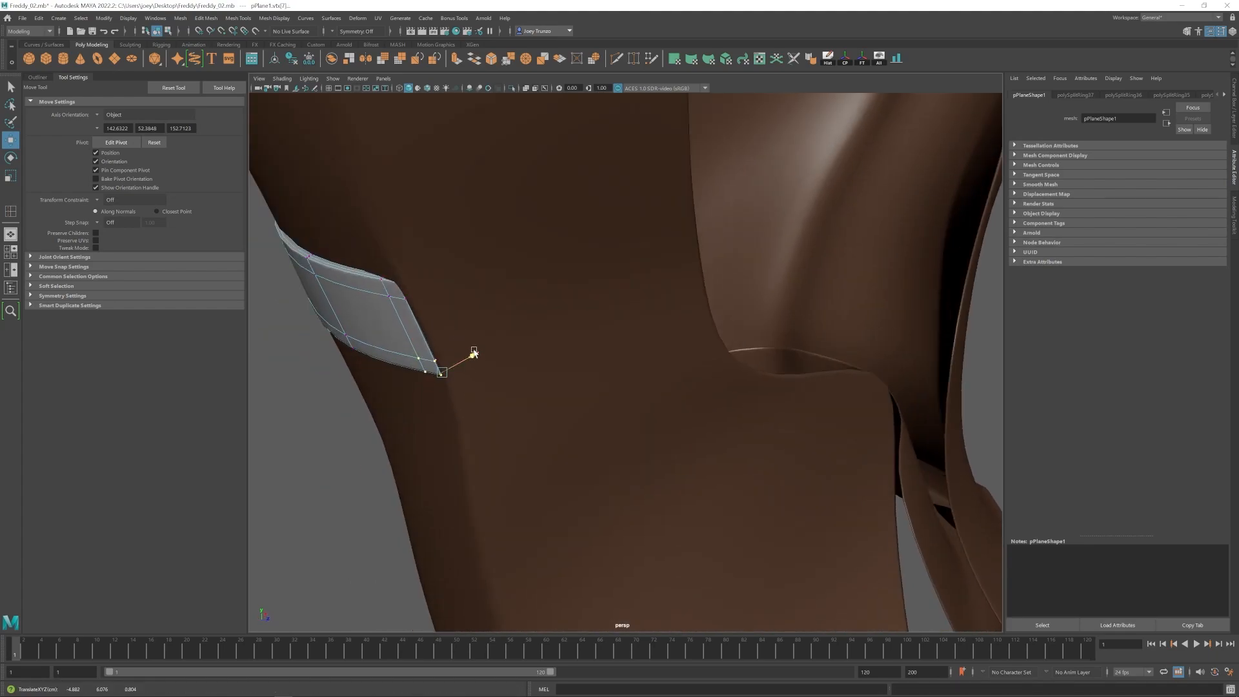
right_click_drag(425, 292, 388, 323, "alt")
left_click(451, 351)
left_click_drag(451, 350, 652, 383, "alt")
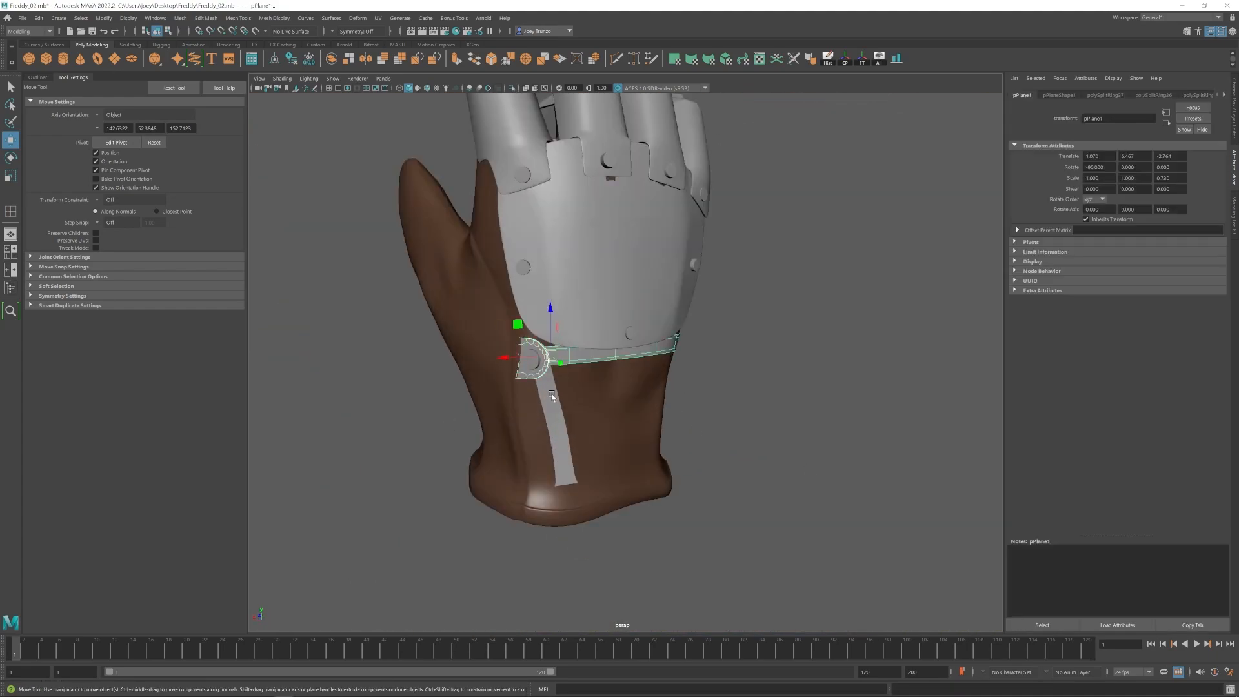
left_click_drag(641, 398, 674, 317, "alt")
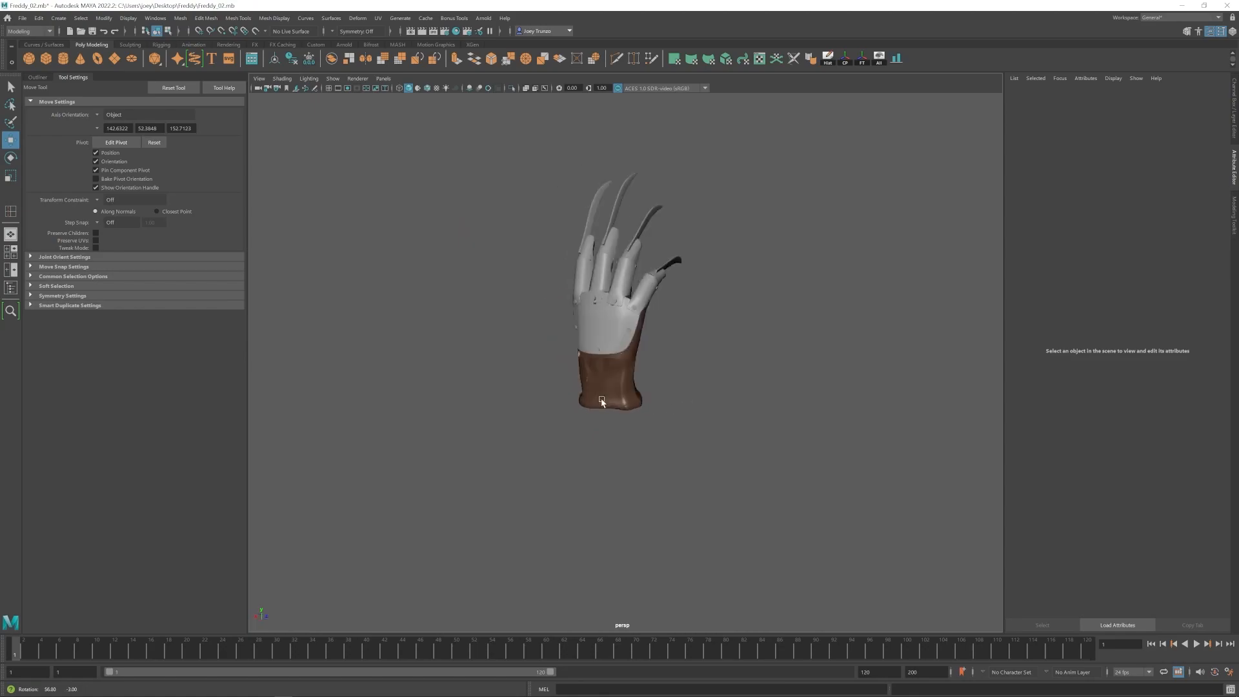
Undo the last adjustment and save the scene.
left_click(578, 338)
left_click_drag(674, 318, 705, 303)
key("ctrl+z")
left_click(661, 383)
right_click_drag(705, 304, 668, 304)
left_click_drag(668, 304, 745, 297, "alt")
left_click(614, 330)
left_click(860, 514)
scroll(860, 514, "down", 10)
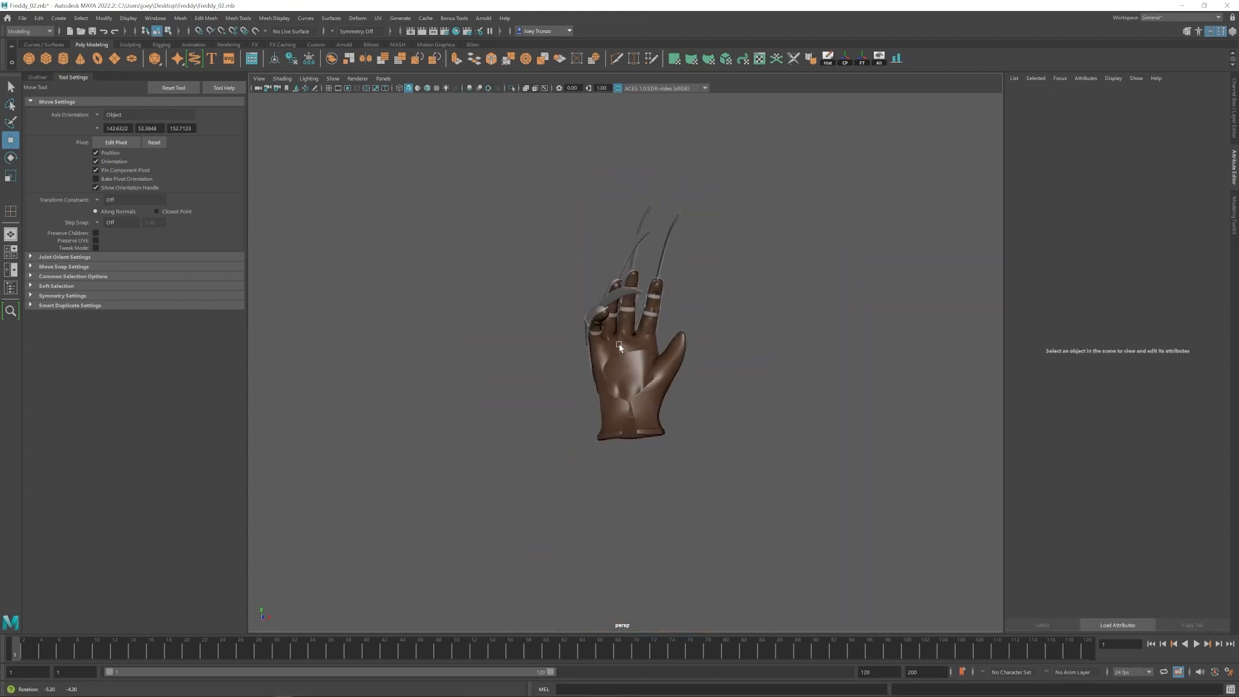
key("ctrl+s")
Examine the smoothed glove around the palm, fingers and back of the hand for remaining shape problems.
scroll(860, 514, "up", 6)
left_click_drag(860, 514, 676, 344, "alt")
left_click(669, 387)
left_click_drag(675, 344, 614, 349)
scroll(583, 354, "down", 8)
scroll(583, 355, "up", 6)
left_click(614, 348)
right_click_drag(613, 349, 638, 342)
left_click(588, 353)
scroll(628, 354, "down", 8)
mouse_move(610, 365)
left_mouse_down("alt")
mouse_move(628, 354)
mouse_move(612, 345)
left_mouse_up("alt")
scroll(628, 354, "up", 5)
right_click_drag(612, 345, 612, 313)
left_click(613, 340)
mouse_move(620, 360)
left_mouse_down("alt")
mouse_move(606, 376)
mouse_move(630, 335)
mouse_move(625, 365)
left_mouse_up("alt")
left_click(606, 376)
right_click_drag(625, 365, 653, 341)
left_click(538, 338)
scroll(538, 337, "down", 4)
left_click_drag(538, 337, 777, 365, "alt")
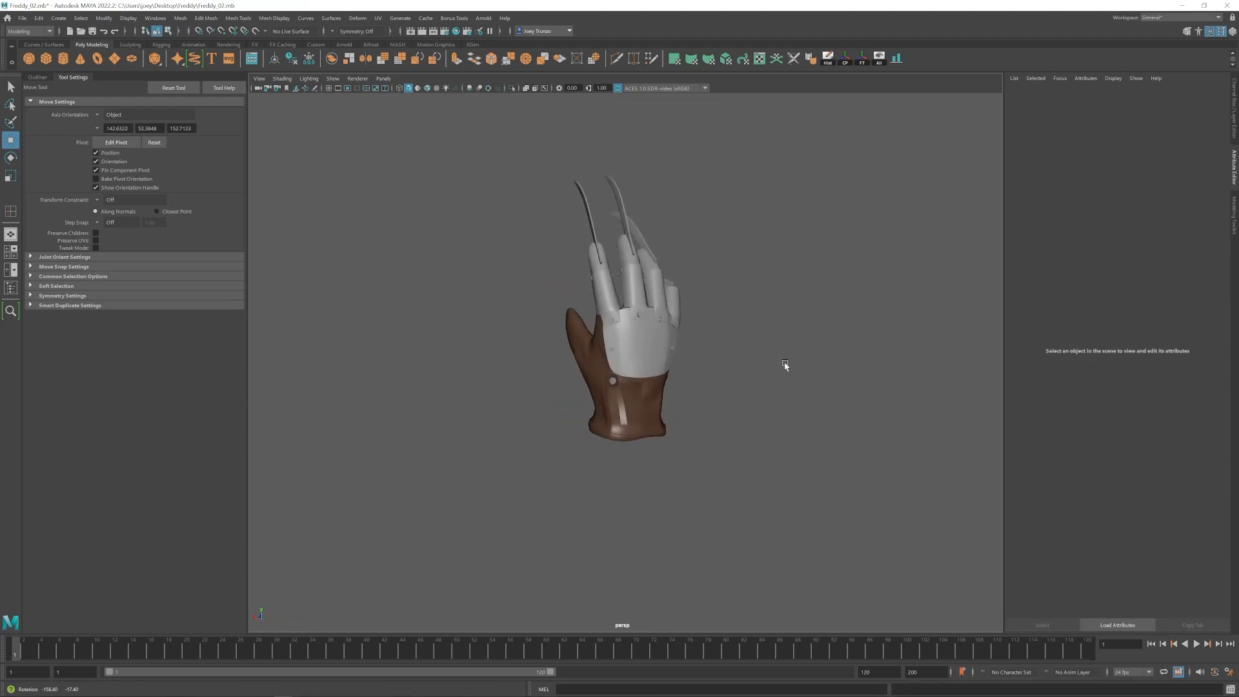
Move the vertex poking through the cuff near its lower rim to clean up the glove's inner surface.
left_click(629, 452)
middle_click_drag(629, 452, 672, 307, "alt")
scroll(644, 368, "up", 5)
scroll(671, 308, "up", 4)
scroll(672, 307, "down", 4)
left_click_drag(671, 308, 541, 309, "alt")
scroll(639, 491, "up", 4)
middle_click_drag(639, 555, 697, 443, "alt")
right_click_drag(697, 442, 649, 443)
left_click_drag(464, 400, 658, 445, "alt")
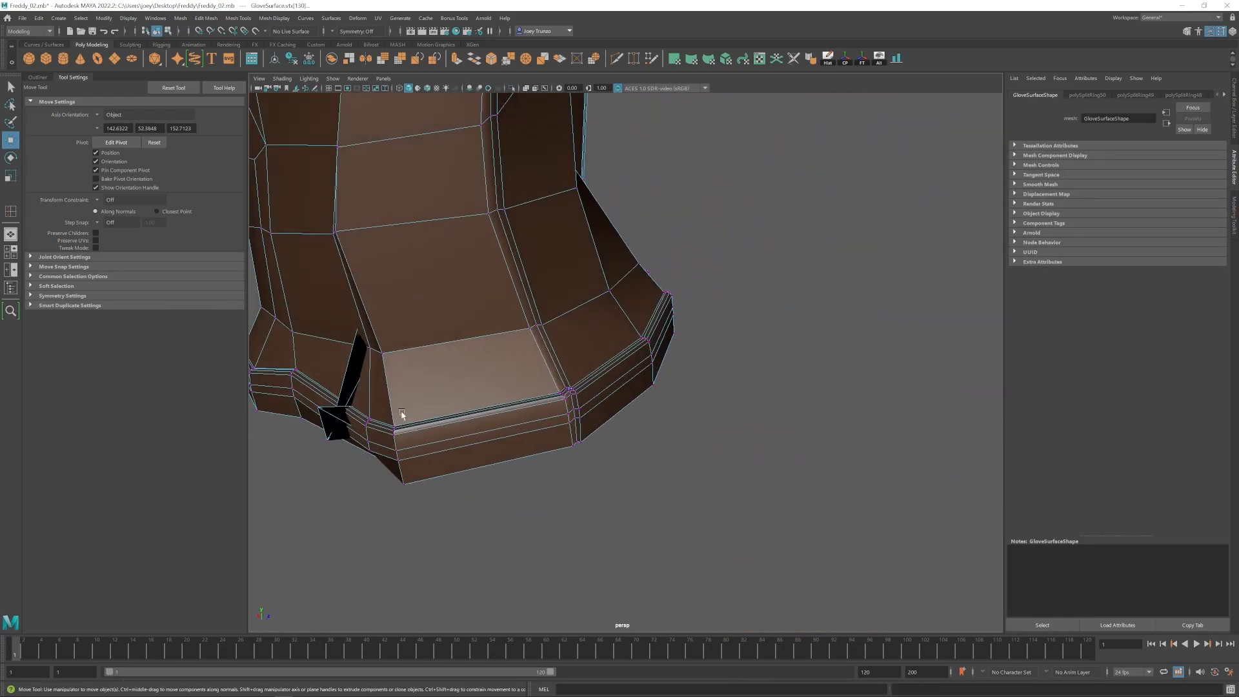
left_click(324, 405)
middle_click_drag(336, 409, 539, 347, "alt")
left_click_drag(535, 380, 516, 327, "alt")
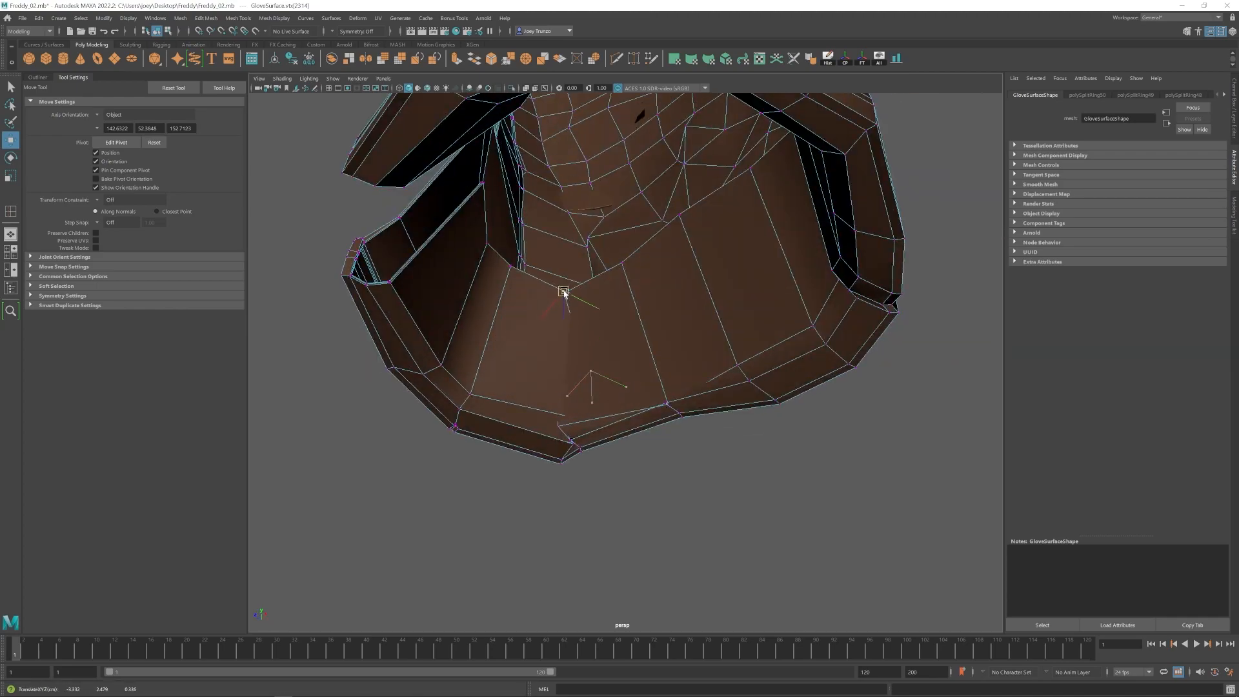
Select the problem edges on the inner wall of the glove's cuff.
scroll(565, 295, "down", 4)
left_click_drag(566, 295, 568, 354, "alt")
right_click_drag(567, 355, 568, 310)
left_click(618, 261)
left_click_drag(618, 261, 652, 278, "alt")
scroll(551, 257, "down", 5)
scroll(639, 380, "up", 4)
scroll(639, 379, "down", 4)
left_click(664, 287)
scroll(651, 277, "down", 5)
left_click_drag(446, 134, 606, 299)
scroll(525, 316, "up", 5)
scroll(606, 298, "up", 5)
left_click(607, 298)
Display the glove in wireframe and adjust the distorted geometry inside the cuff.
key("4")
mouse_move(606, 347)
left_mouse_down("alt")
mouse_move(572, 345)
mouse_move(635, 353)
mouse_move(564, 356)
mouse_move(580, 310)
left_mouse_up("alt")
left_click(411, 90)
mouse_move(579, 309)
left_mouse_down()
mouse_move(437, 249)
mouse_move(490, 258)
left_mouse_up()
left_click(743, 314)
left_click_drag(743, 314, 697, 231)
left_click_drag(733, 231, 593, 327)
left_click_drag(595, 355, 616, 310)
left_click(613, 285)
Reposition the remaining misplaced components on the glove's inner surface.
left_click_drag(616, 310, 670, 380, "alt")
left_click(661, 312)
left_click(627, 365)
left_click_drag(669, 381, 665, 365)
left_click_drag(633, 312, 658, 420, "alt")
left_click(651, 307)
left_click(659, 420)
left_click_drag(658, 419, 630, 381)
left_click(637, 379)
left_click_drag(630, 382, 536, 402, "alt")
Select individual vertices of the glove to check and refine its surface.
scroll(697, 418, "down", 8)
scroll(536, 403, "down", 10)
left_click(656, 401)
scroll(598, 307, "up", 8)
right_click_drag(598, 308, 549, 307)
mouse_move(597, 307)
left_mouse_down("alt")
mouse_move(699, 321)
mouse_move(600, 283)
left_mouse_up("alt")
left_click(601, 283)
left_click(611, 368)
mouse_move(618, 356)
left_mouse_down("alt")
mouse_move(610, 367)
mouse_move(630, 363)
left_mouse_up("alt")
left_click_drag(629, 363, 684, 438, "alt")
left_click(611, 362)
Preview the corrected glove smoothed and inspect it from all sides.
key("3")
scroll(645, 400, "down", 8)
left_click(774, 420)
scroll(567, 320, "down", 5)
left_click_drag(581, 381, 709, 415, "alt")
scroll(600, 346, "up", 5)
scroll(630, 337, "up", 5)
left_click(631, 338)
key("1")
key("3")
scroll(639, 371, "down", 10)
left_click(622, 405)
left_click_drag(598, 404, 503, 381, "alt")
scroll(431, 351, "up", 10)
Select an edge on the inner cuff surface to check it, and clear the selection.
right_click_drag(432, 351, 431, 310)
left_click(583, 274)
left_click_drag(584, 273, 673, 284, "alt")
left_click(747, 307)
scroll(747, 307, "down", 10)
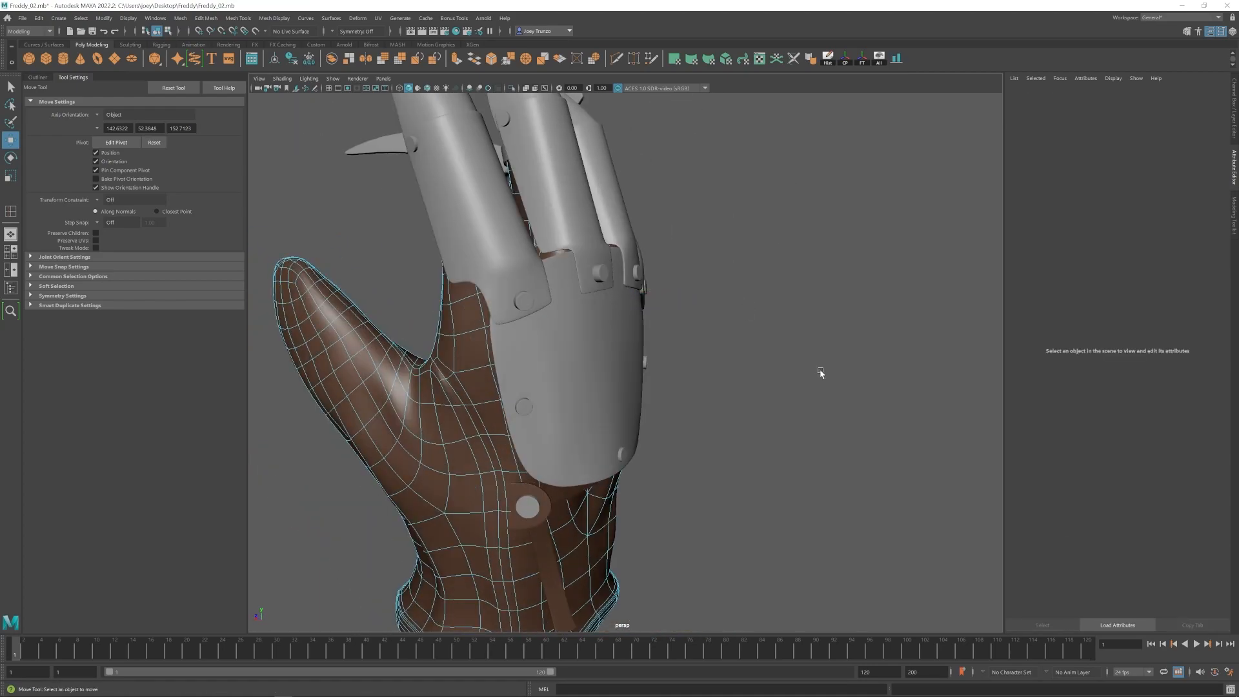
Select individual faces and edges of the glove around the fingers to check the surface there.
left_click_drag(746, 307, 613, 379, "alt")
scroll(600, 415, "up", 10)
right_click_drag(738, 209, 738, 252)
left_click(736, 212)
left_click_drag(735, 212, 734, 242, "alt")
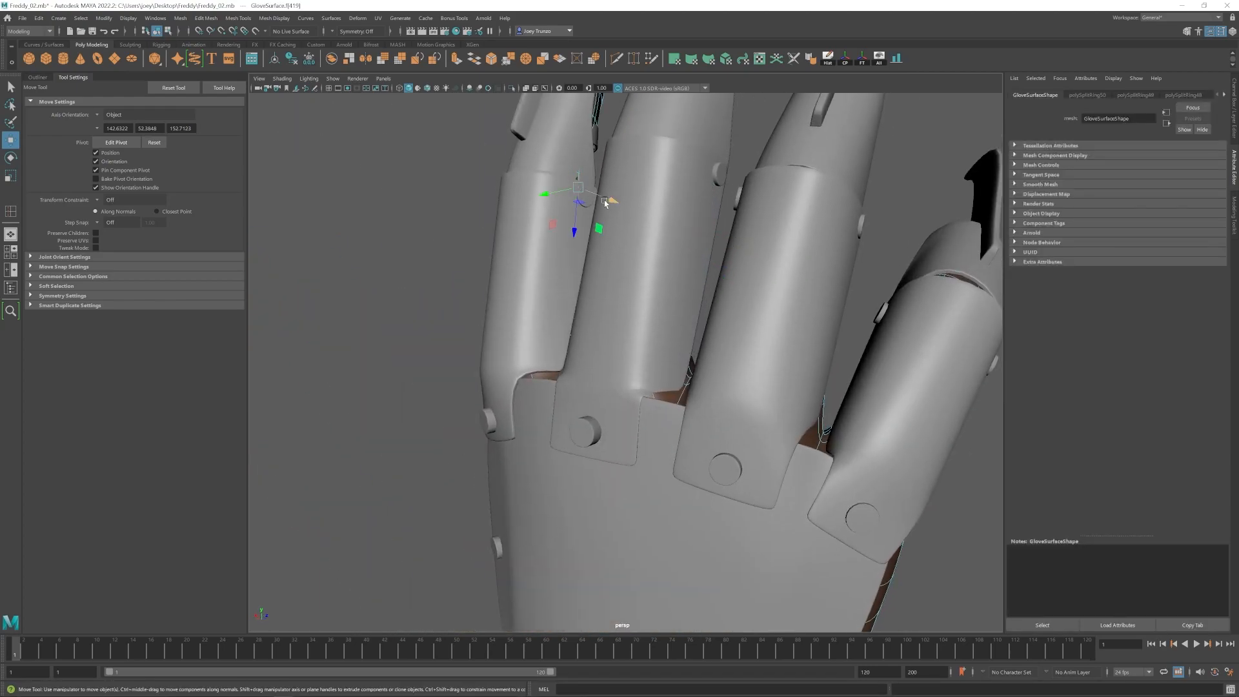
left_click_drag(601, 197, 645, 258, "alt")
scroll(686, 312, "down", 5)
left_click_drag(475, 339, 534, 351, "alt")
scroll(533, 362, "up", 5)
right_click_drag(535, 445, 534, 412)
left_click(530, 380)
left_click_drag(518, 409, 645, 418, "alt")
scroll(717, 371, "up", 5)
left_click(699, 325)
left_click_drag(689, 299, 719, 437, "alt")
scroll(723, 356, "down", 10)
scroll(526, 335, "down", 5)
Add a polygon sphere at the base of the glove and scale it down to stud size.
left_click(525, 335)
scroll(719, 437, "up", 4)
left_click_drag(812, 488, 478, 529, "alt")
middle_click_drag(477, 529, 462, 381, "alt")
scroll(462, 381, "down", 5)
key("r")
left_click_drag(605, 431, 465, 425)
left_click_drag(464, 426, 610, 446, "alt")
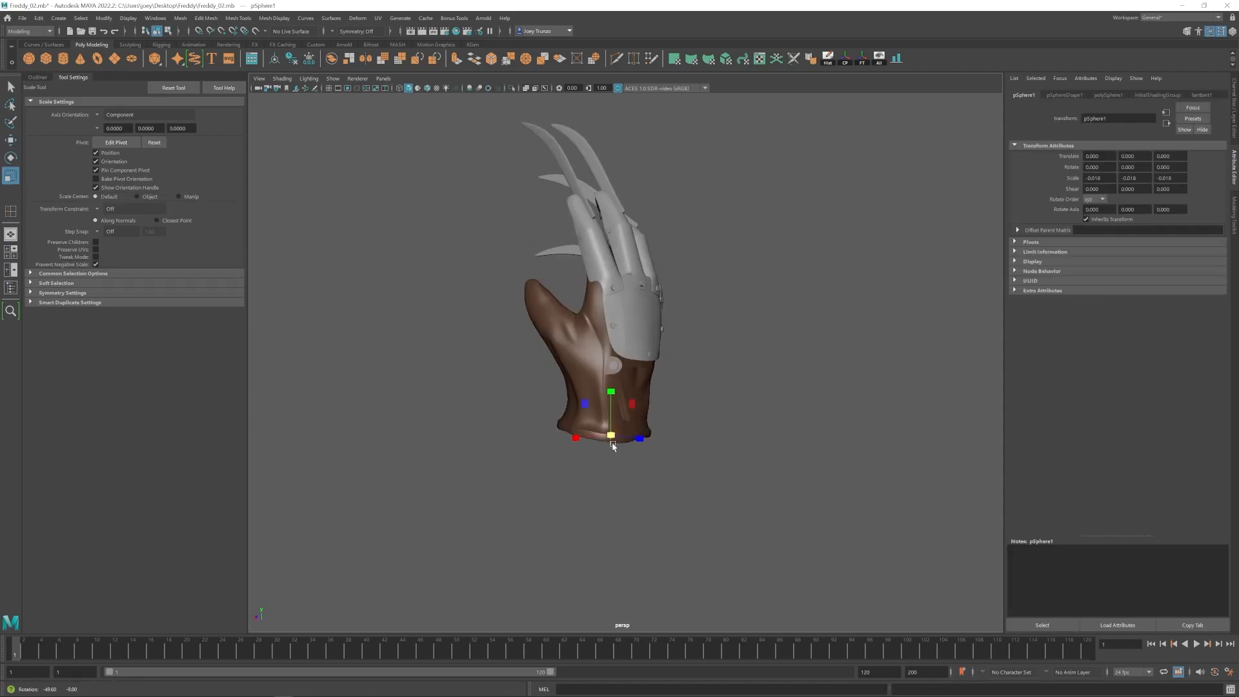
Move the small sphere onto the lower end of the narrow wrist strap, aligning it from several sides.
scroll(689, 366, "up", 5)
left_click_drag(672, 305, 682, 356)
left_click_drag(682, 357, 541, 352, "alt")
left_click_drag(541, 352, 626, 363, "alt")
middle_click_drag(627, 364, 580, 392, "alt")
scroll(580, 392, "up", 5)
left_click_drag(758, 360, 752, 358)
left_click_drag(752, 359, 671, 374, "alt")
left_click_drag(492, 363, 488, 365)
left_click_drag(487, 365, 503, 378, "alt")
middle_click_drag(504, 378, 608, 386, "alt")
scroll(609, 386, "down", 5)
left_click_drag(608, 386, 570, 395, "alt")
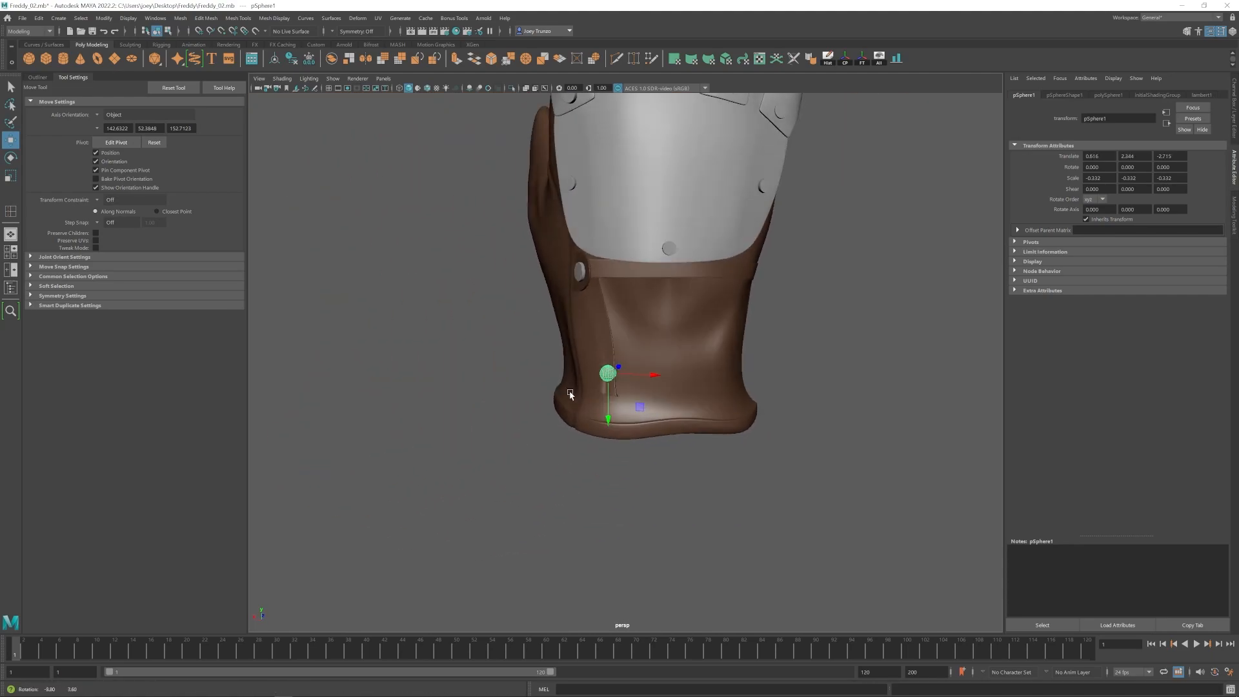
Try to insert an edge loop along the narrow wrist strap.
left_click(605, 389)
middle_click_drag(624, 387, 648, 394, "alt")
scroll(648, 393, "up", 5)
left_click(268, 94)
left_click(625, 398)
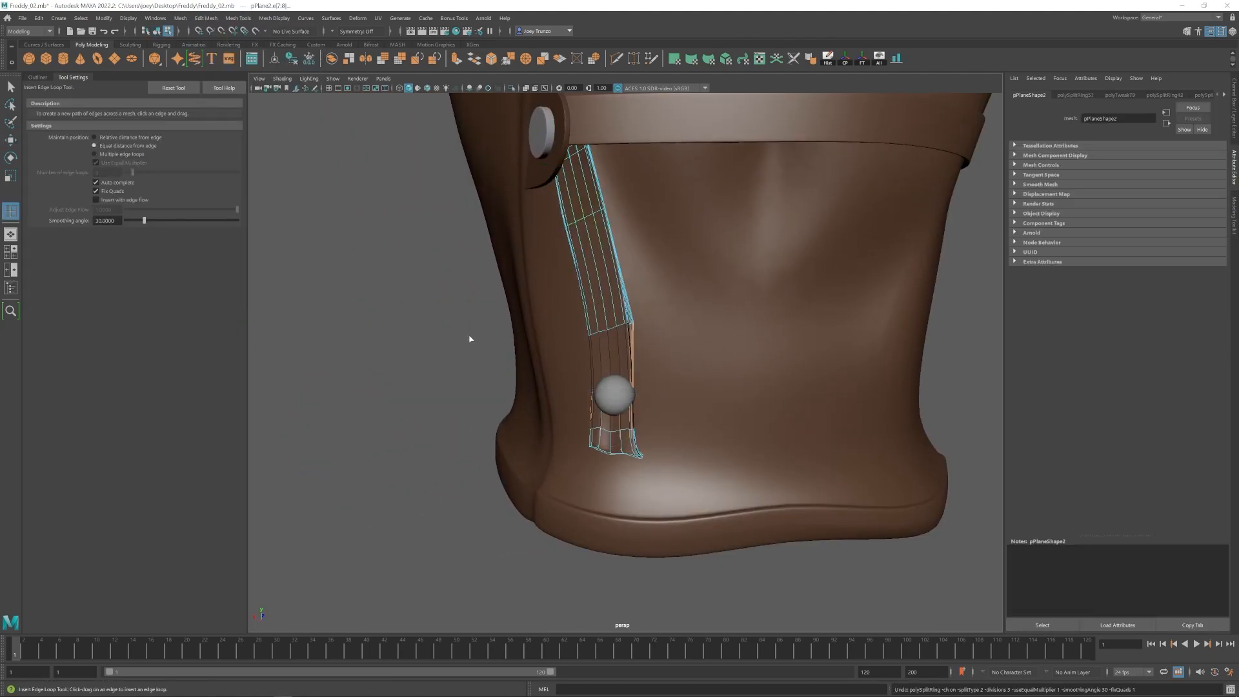
Adjust the fit between the strap's lower end and the sphere stud with the Move and Scale tools.
key("w")
key("w")
left_click_drag(621, 395, 700, 391, "alt")
key("r")
key("w")
left_click_drag(658, 394, 631, 401, "alt")
key("r")
left_click_drag(607, 337, 614, 365, "alt")
scroll(613, 365, "down", 3)
key("w")
Refine the position and size of the sphere stud on the strap and clear the selection.
scroll(628, 426, "down", 5)
left_click(567, 396)
scroll(620, 387, "up", 8)
left_click_drag(594, 413, 652, 415)
key("r")
key("w")
scroll(619, 387, "down", 8)
left_click(581, 368)
left_click_drag(580, 368, 731, 420, "alt")
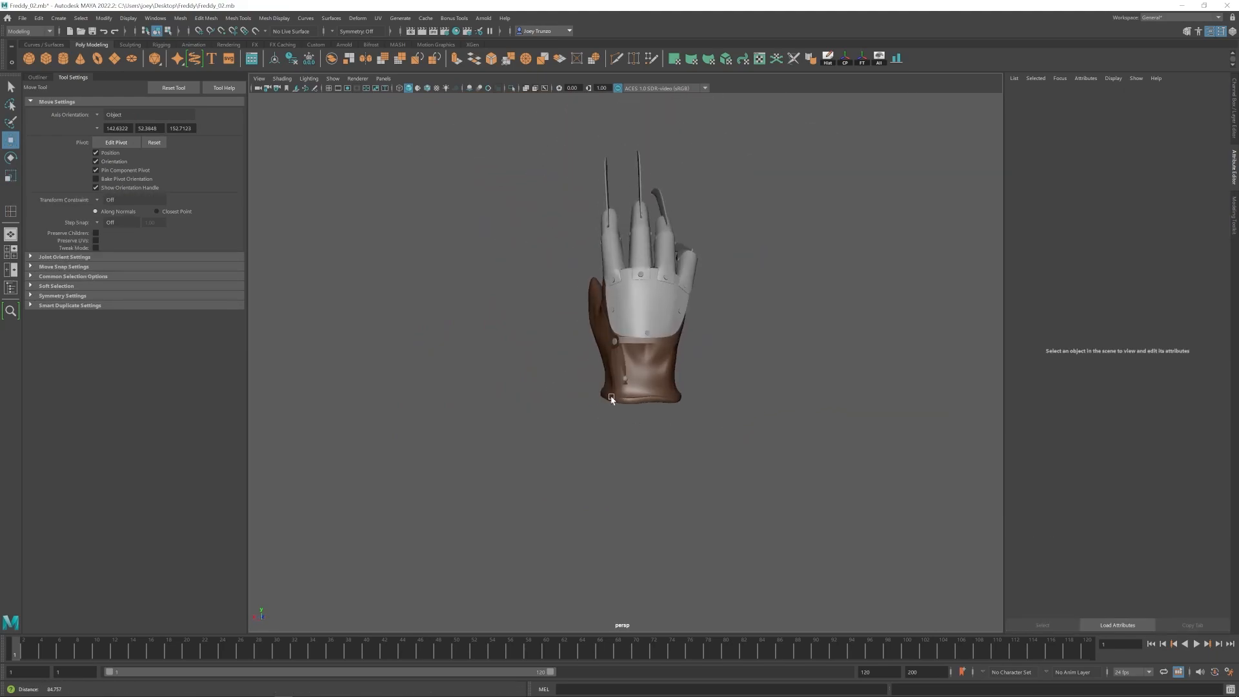
Shift the strap stud slightly sideways so that it sits against the glove surface.
left_click(599, 393)
scroll(603, 387, "up", 5)
left_click_drag(607, 382, 752, 380, "alt")
left_click_drag(629, 376, 635, 376)
left_click(755, 373)
scroll(597, 403, "down", 8)
left_click_drag(755, 374, 553, 408, "alt")
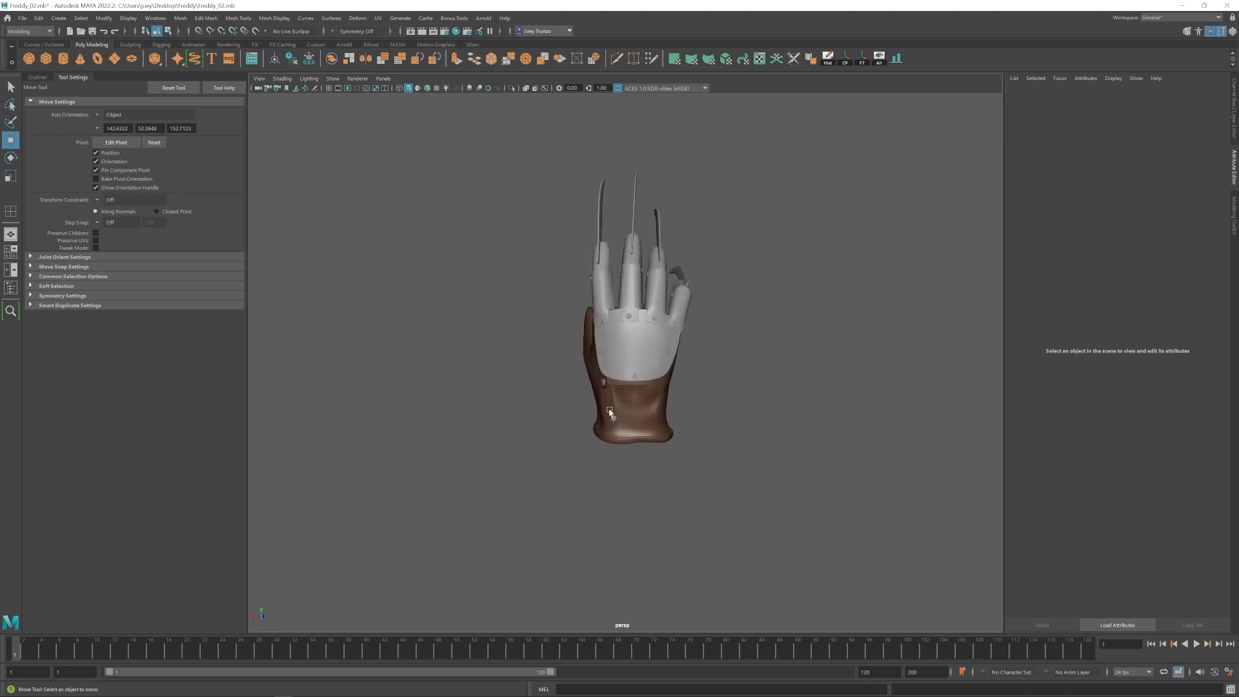
Adjust the vertices of the wrist strap near the stud.
scroll(600, 387, "up", 5)
right_click_drag(589, 365, 548, 365)
left_click_drag(677, 384, 694, 402)
mouse_move(620, 420)
left_mouse_down("alt")
mouse_move(755, 442)
mouse_move(619, 413)
left_mouse_up("alt")
left_click(755, 442)
Nudge a small group of vertices to refine the strap area, and check the whole glove.
scroll(619, 413, "up", 4)
left_click(570, 338)
left_click_drag(619, 345, 655, 426, "alt")
scroll(727, 368, "down", 5)
left_click(741, 432)
left_click_drag(772, 427, 747, 467, "alt")
middle_click_drag(747, 467, 749, 555, "alt")
left_click(622, 265)
right_click_drag(667, 238, 622, 237)
left_click_drag(648, 208, 602, 241)
left_click_drag(574, 227, 576, 228)
left_click(787, 351)
scroll(786, 351, "down", 2)
left_click_drag(787, 351, 569, 354, "alt")
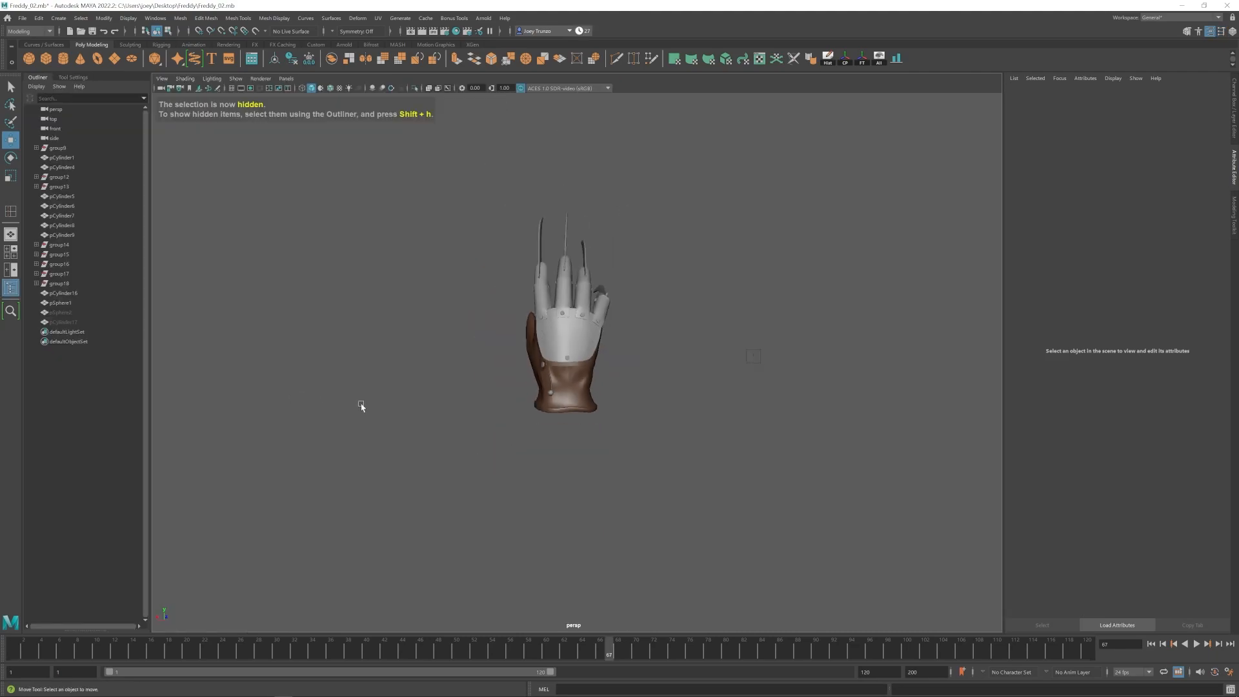
Unhide pSphere2 and pCylinder17, and hide pCylinder16 and pSphere1.
left_click_drag(361, 406, 519, 418, "alt")
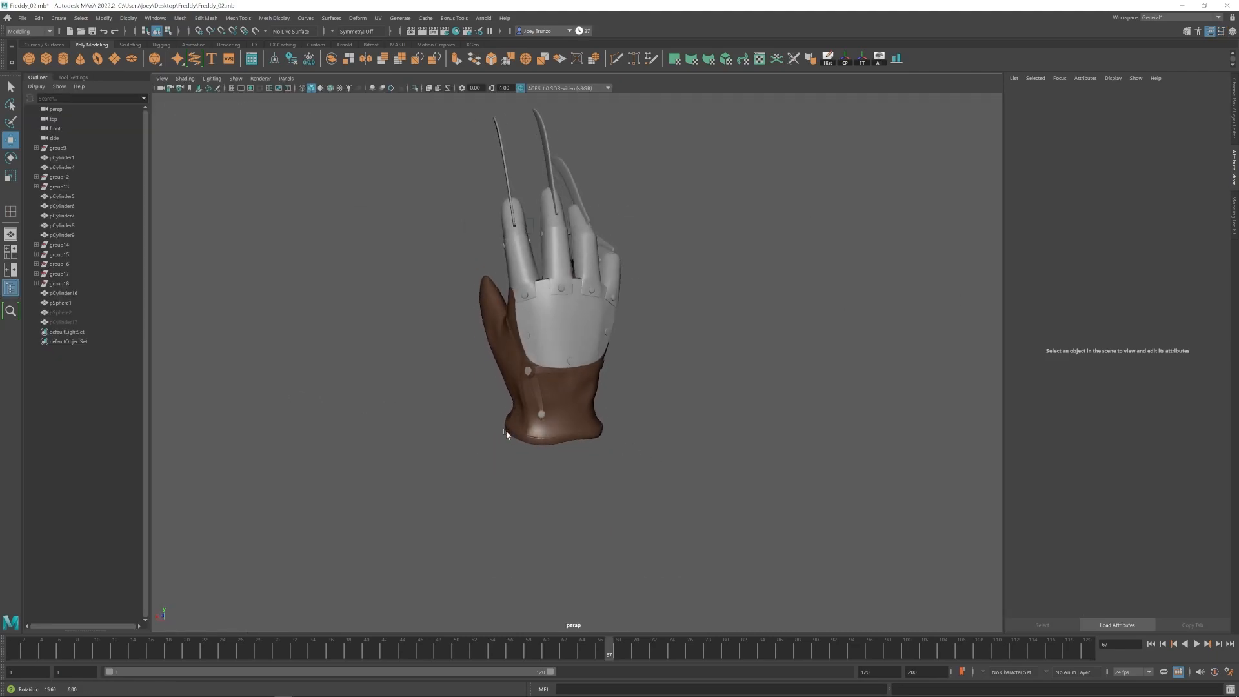
left_click_drag(66, 314, 64, 324)
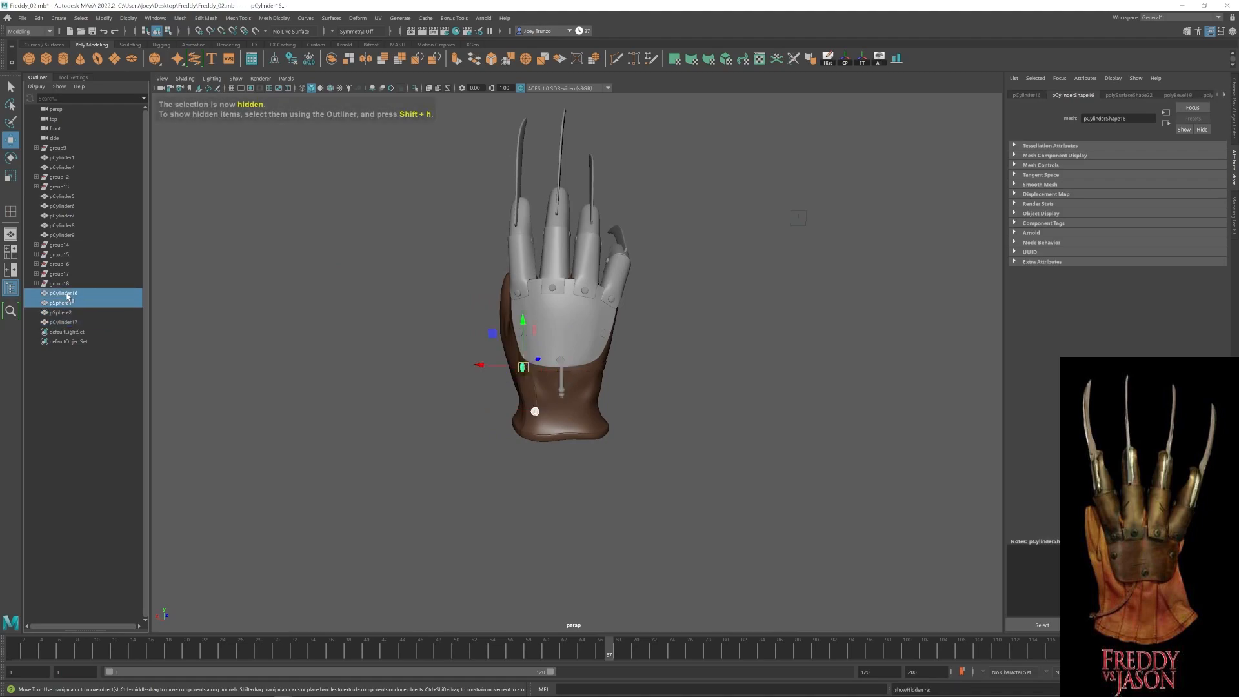
key("ctrl+h")
Hide the whole wrist strap group, group18.
left_click(521, 371)
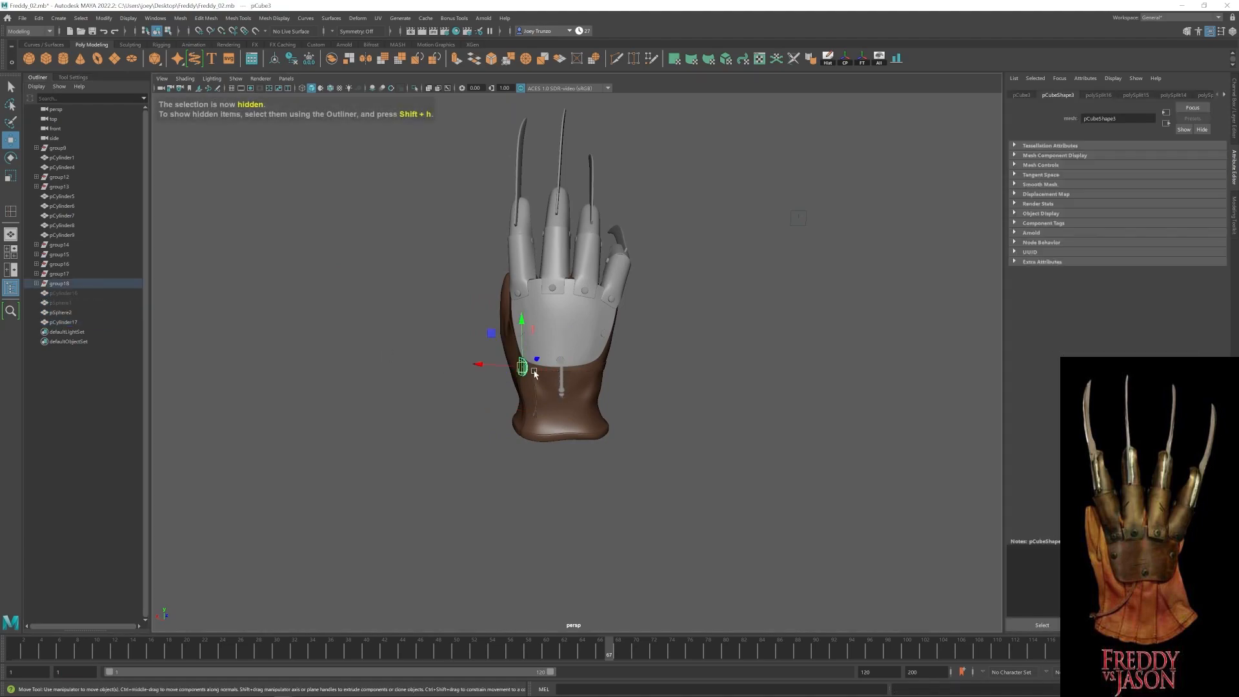
left_click(60, 284)
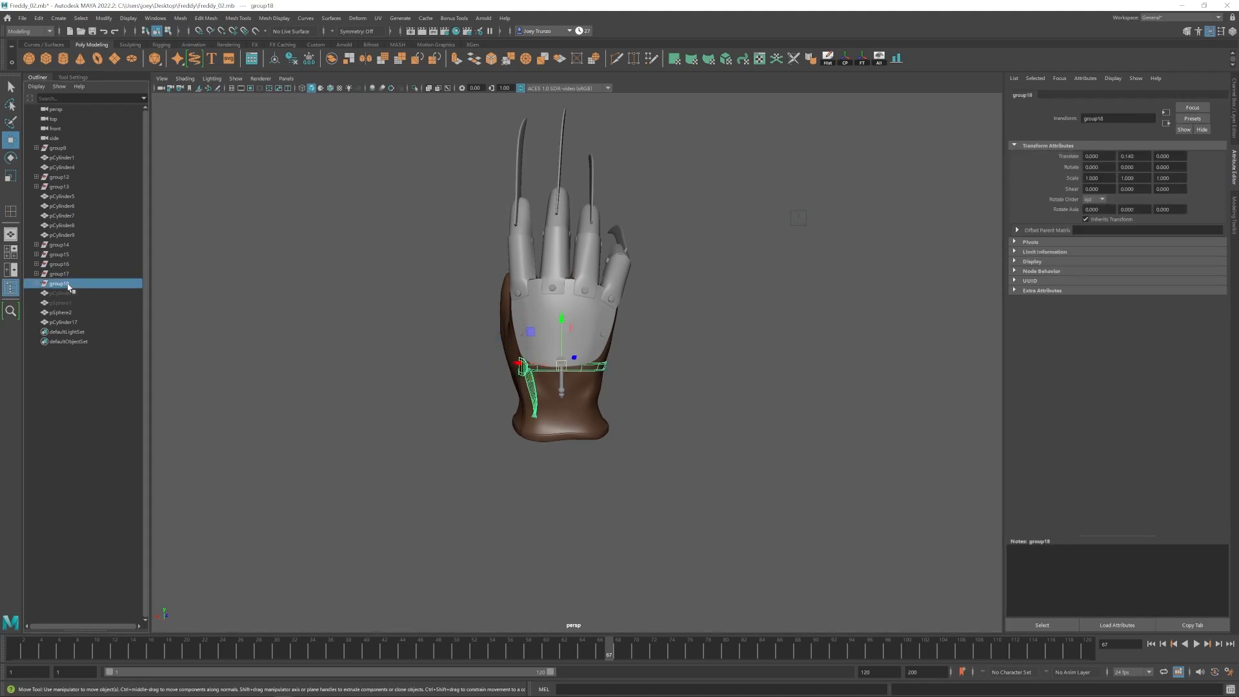
key("ctrl+h")
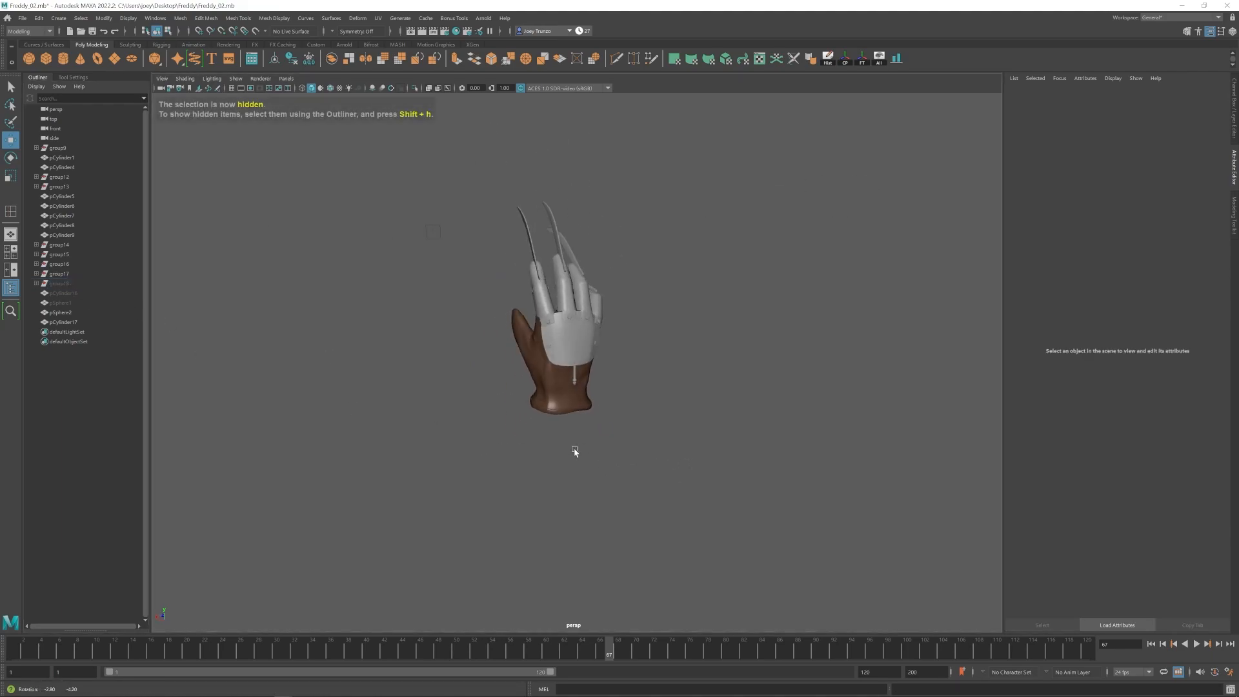
Group pSphere2 and pCylinder17 together.
scroll(575, 452, "up", 4)
left_click(69, 314)
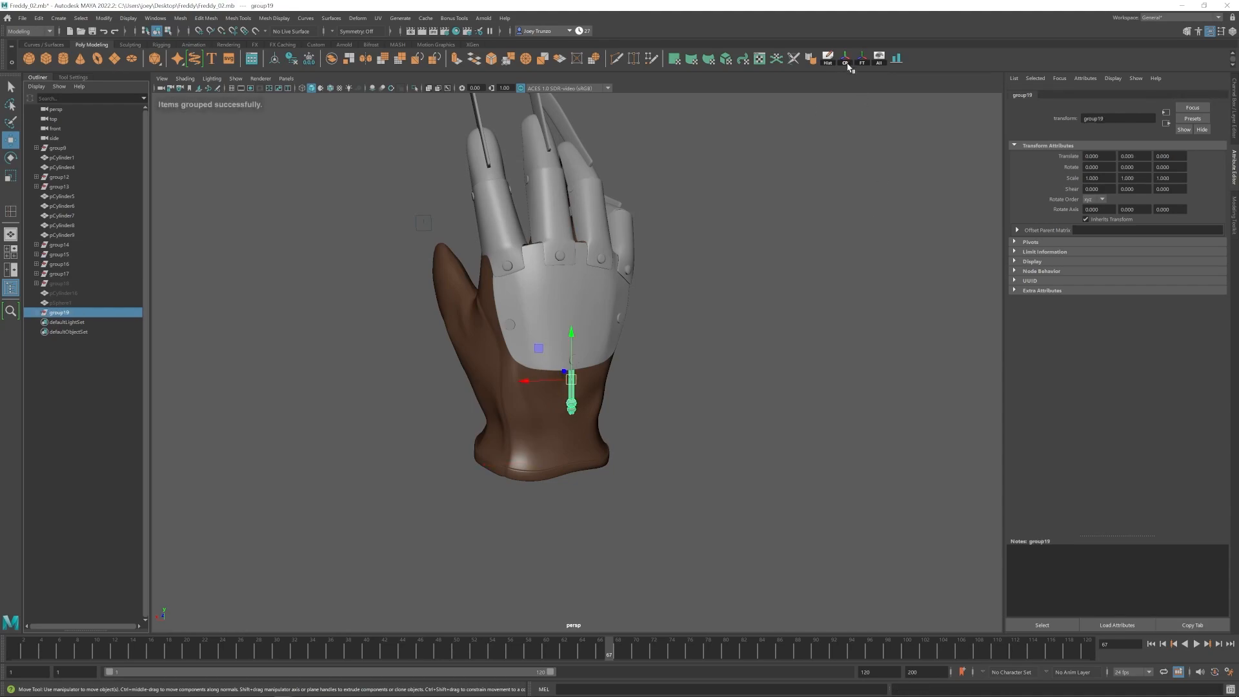
Insert edge loops into the shaft of the rod pCylinder17 below the hand plate.
left_click(626, 439)
scroll(626, 439, "up", 5)
left_click(63, 76)
left_click(607, 335)
key("w")
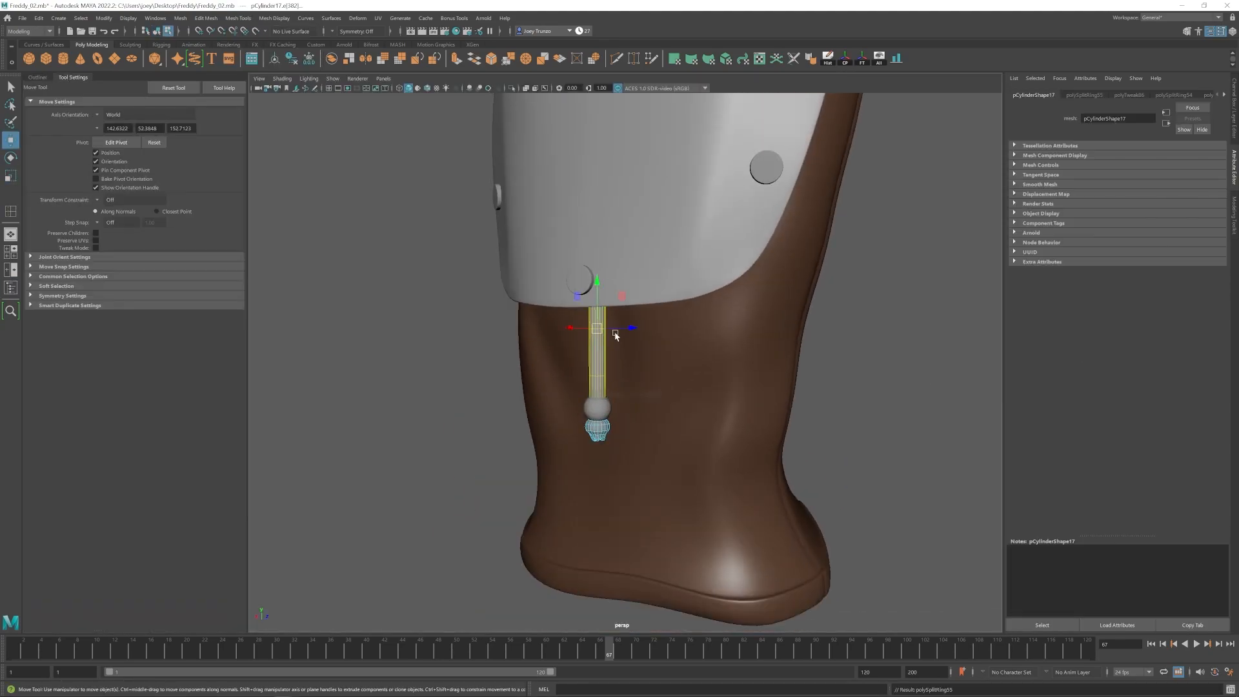
left_click(692, 423)
scroll(692, 424, "down", 6)
scroll(664, 337, "up", 6)
key("w")
left_click(675, 412)
Bevel an edge loop on pCylinder17 and check the smoothed rod.
scroll(675, 412, "down", 5)
left_click_drag(675, 412, 600, 427, "alt")
scroll(625, 448, "up", 10)
left_click(618, 400)
right_click_drag(608, 353, 607, 327)
key("1")
double_click(612, 334)
key("ctrl+b")
key("3")
scroll(695, 412, "down", 8)
scroll(611, 415, "up", 8)
left_click_drag(493, 442, 668, 352)
left_click(804, 464)
Adjust the vertices around the end knob of pCylinder17 to refine its shape.
scroll(804, 464, "down", 10)
left_click_drag(804, 463, 685, 466, "alt")
scroll(685, 466, "up", 10)
left_click(607, 338)
right_click_drag(586, 343, 559, 343)
left_click(582, 356)
left_click_drag(451, 362, 608, 353, "alt")
left_click_drag(555, 374, 716, 371, "alt")
left_click_drag(716, 363, 542, 387)
left_click_drag(507, 355, 619, 400)
left_click(575, 409)
scroll(575, 409, "down", 10)
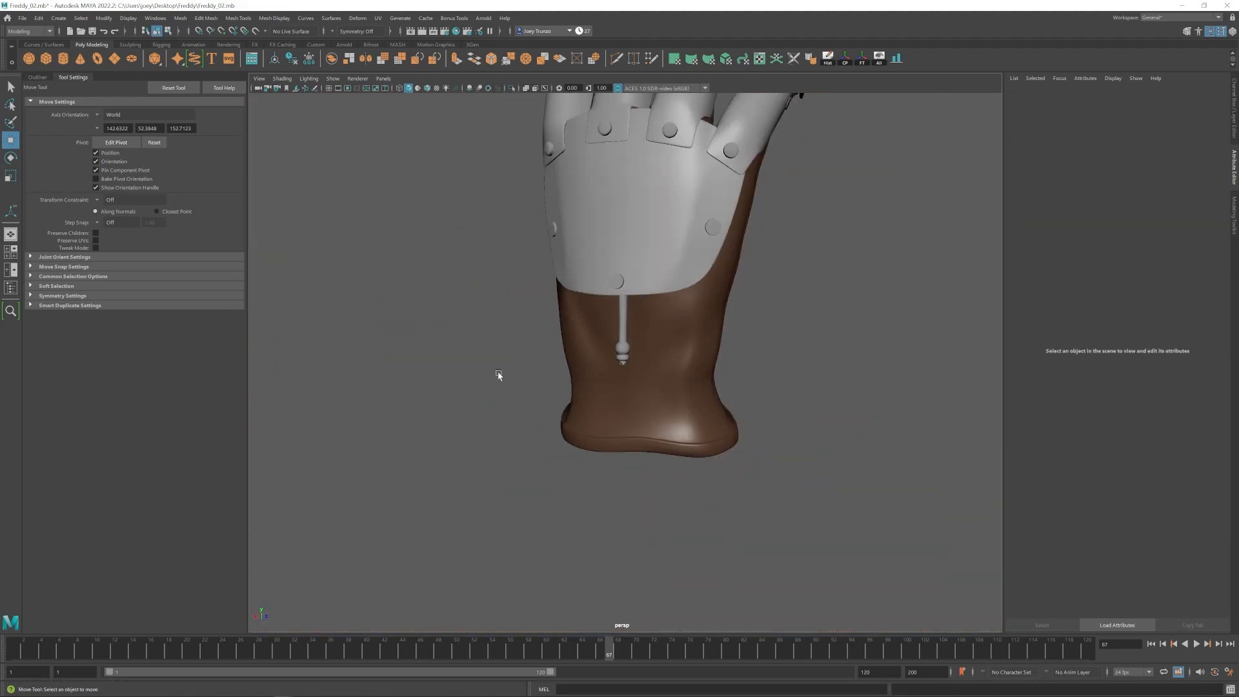
Move a vertex where the small tip meets the underside of the rod's end knob.
scroll(639, 316, "up", 12)
right_click_drag(671, 310, 639, 310)
left_click(761, 340)
left_click_drag(760, 340, 691, 387, "alt")
left_click_drag(687, 418, 865, 323)
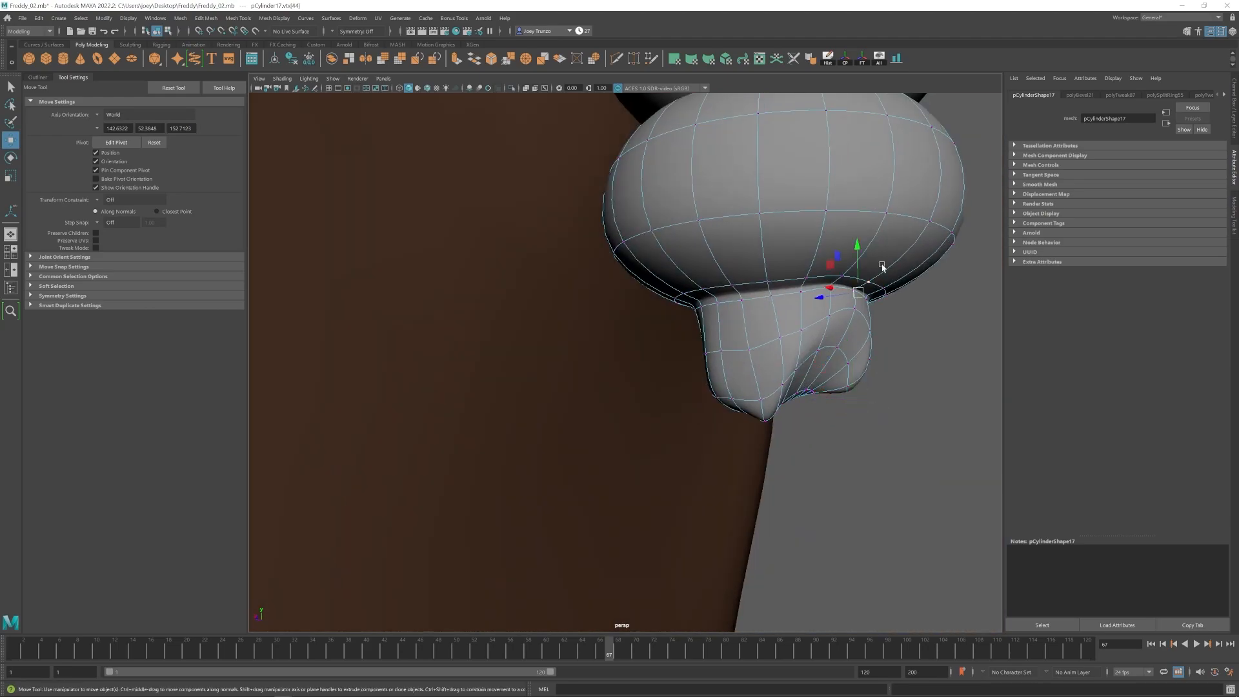
left_click(866, 324)
Adjust the size and vertical position of pSphere2 above the rod's end knob.
scroll(702, 357, "down", 12)
scroll(642, 379, "up", 6)
left_click(642, 379)
key("r")
key("w")
left_click(652, 366)
left_click(652, 367)
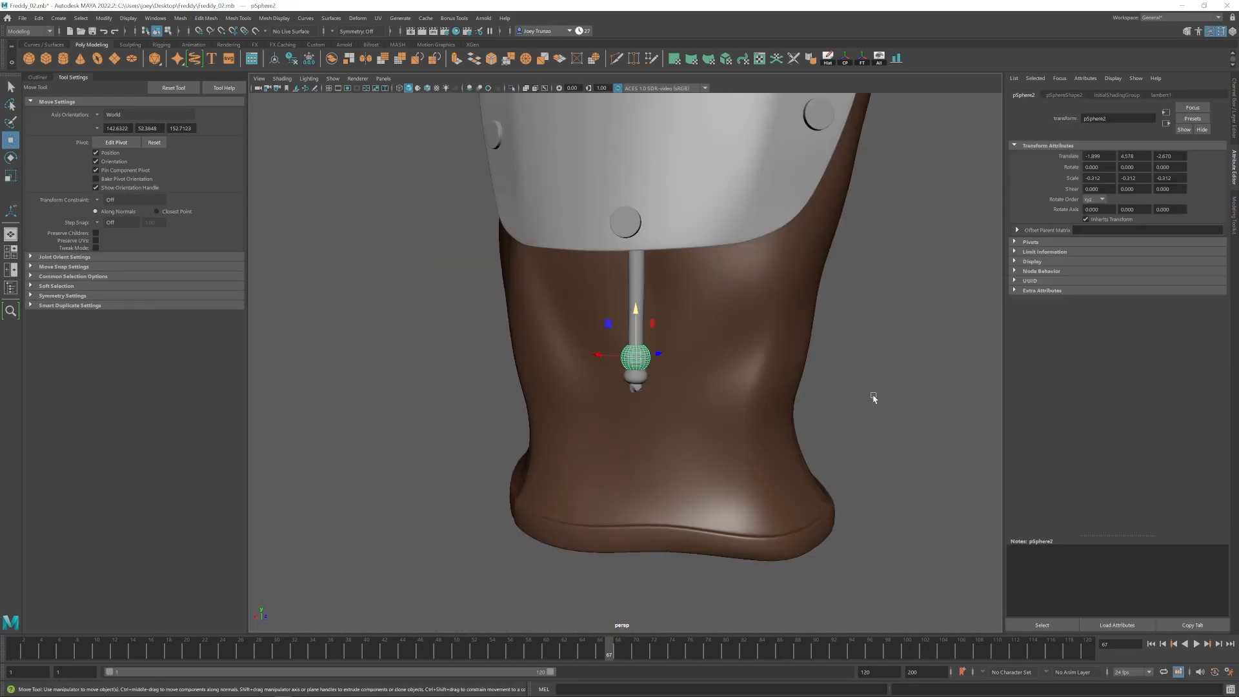
left_click(873, 395)
Smooth the GloveSurface2 mesh and delete its history.
scroll(785, 429, "down", 6)
left_click_drag(754, 407, 777, 477, "alt")
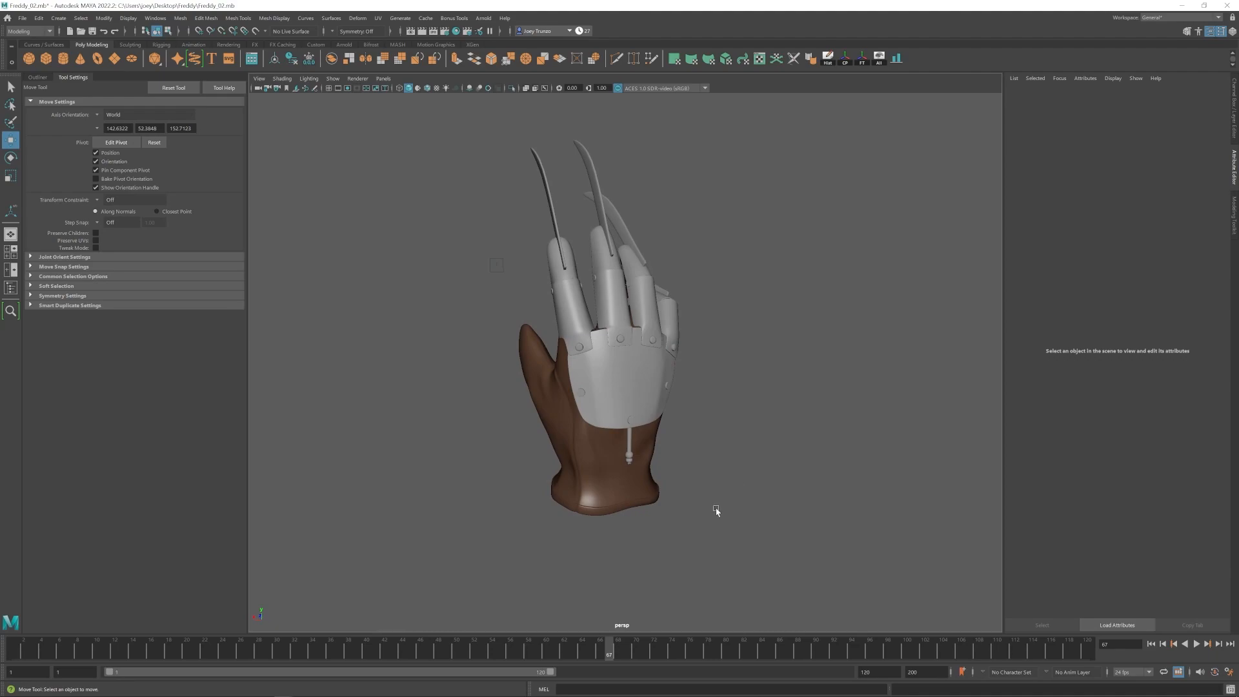
left_click_drag(716, 510, 779, 475, "alt")
scroll(779, 475, "up", 6)
left_click(606, 387)
scroll(606, 387, "down", 4)
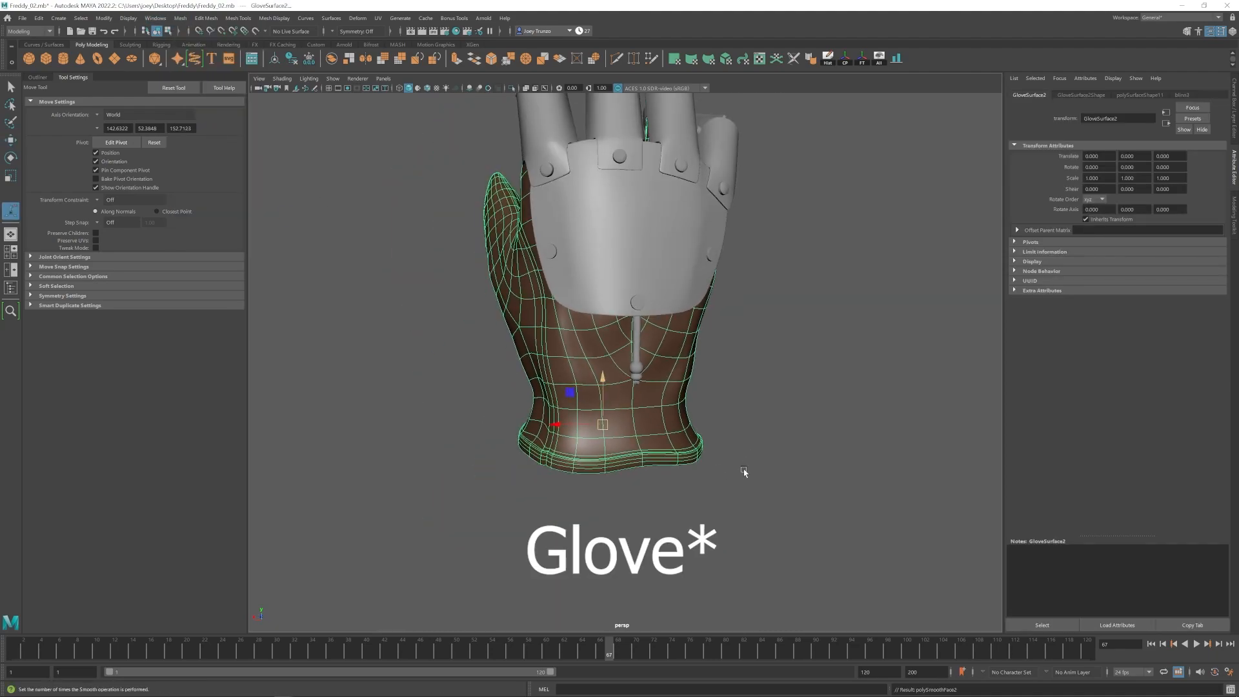
key("alt+shift+d")
left_click(725, 457)
scroll(658, 425, "down", 2)
key("w")
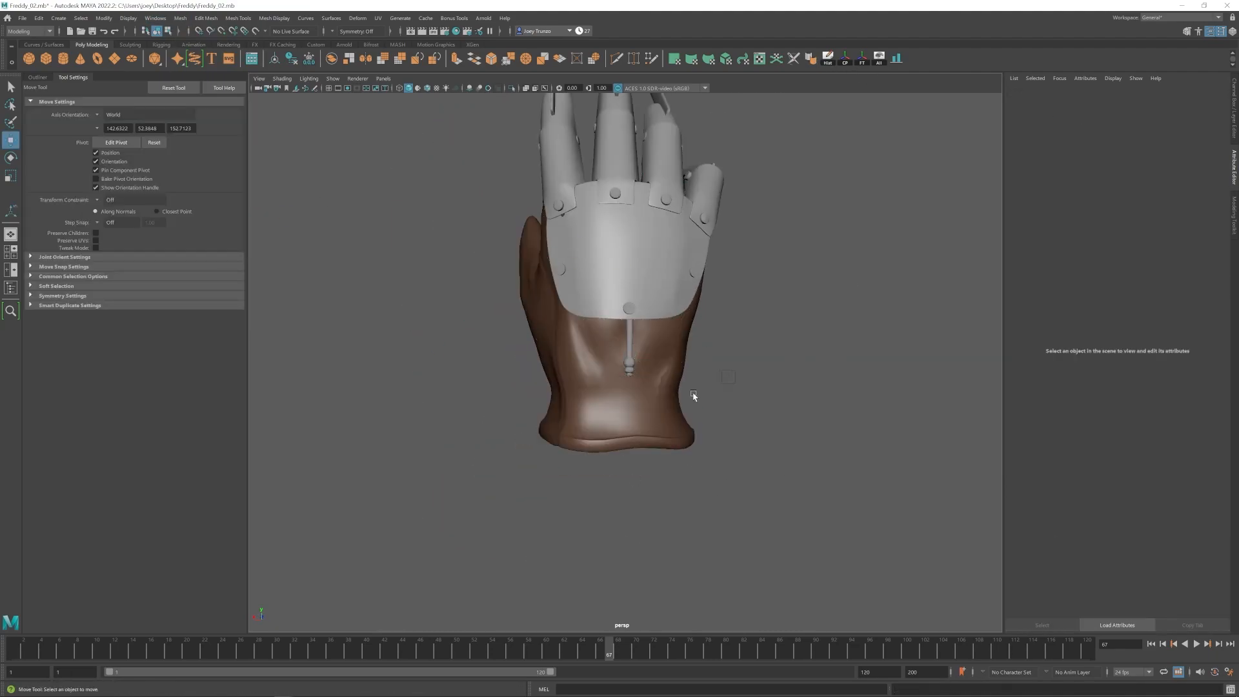
Move GloveSurface2 sideways away from the hand to compare it with GloveSurface.
left_click(665, 373)
left_click(11, 288)
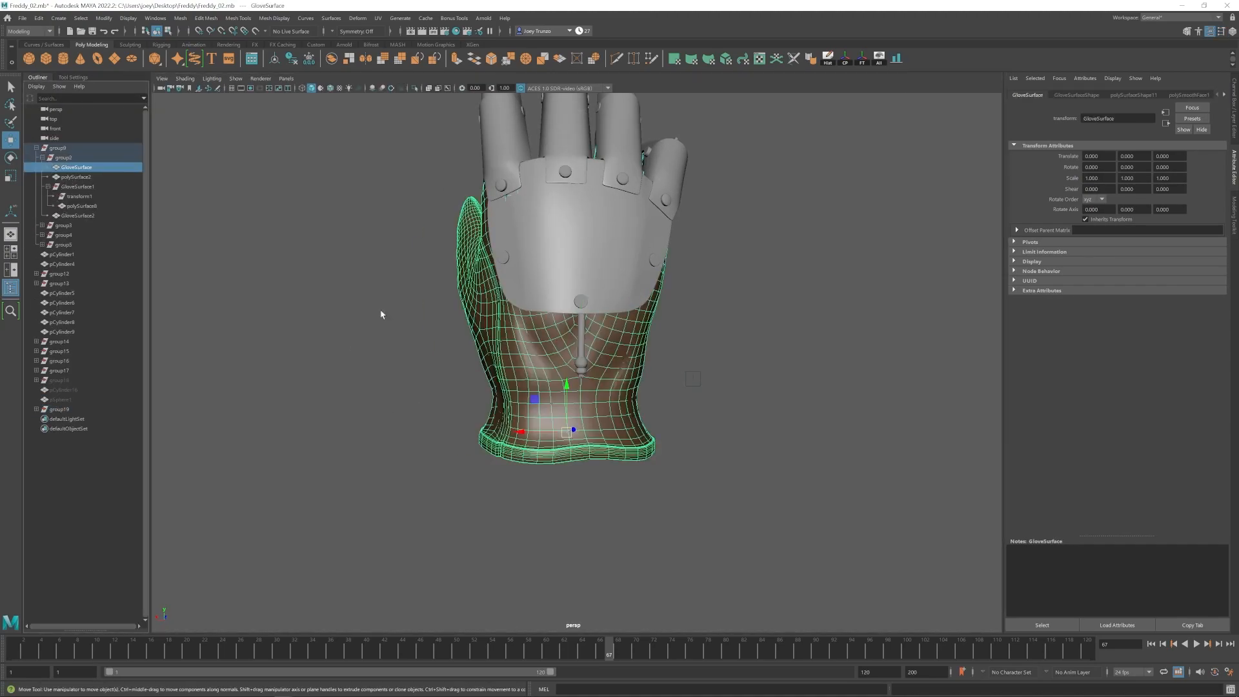
left_click_drag(521, 431, 747, 432)
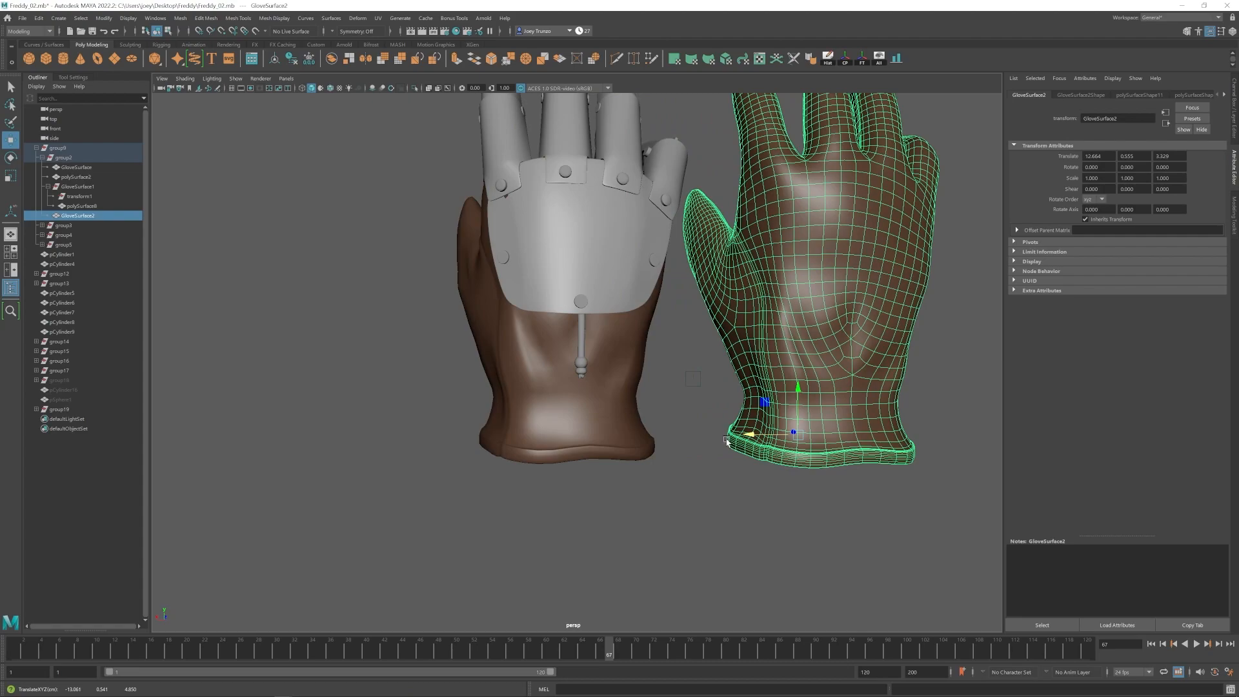
key("1")
left_click(617, 408)
Undo the glove copy's move and the smoothing of GloveSurface.
key("ctrl+z")
key("ctrl+z")
key("ctrl+z")
key("ctrl+z")
key("ctrl+z")
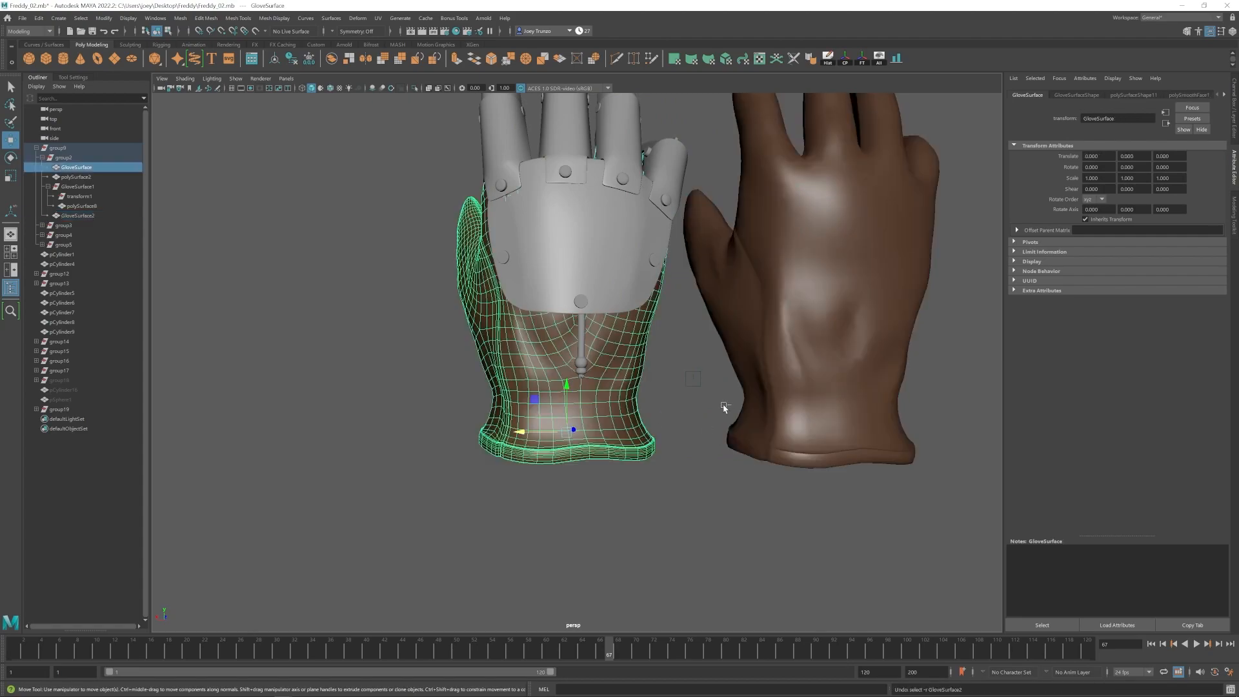
key("ctrl+z")
key("ctrl+z")
key("ctrl+z")
key("ctrl+z")
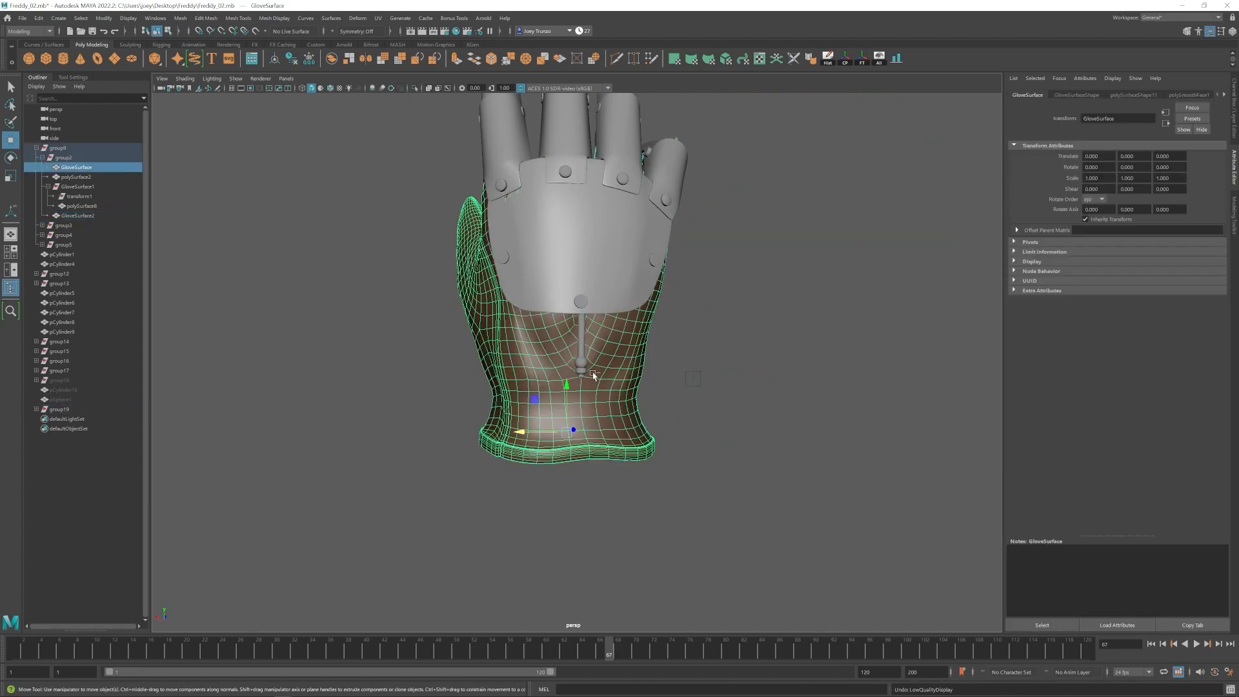
key("ctrl+z")
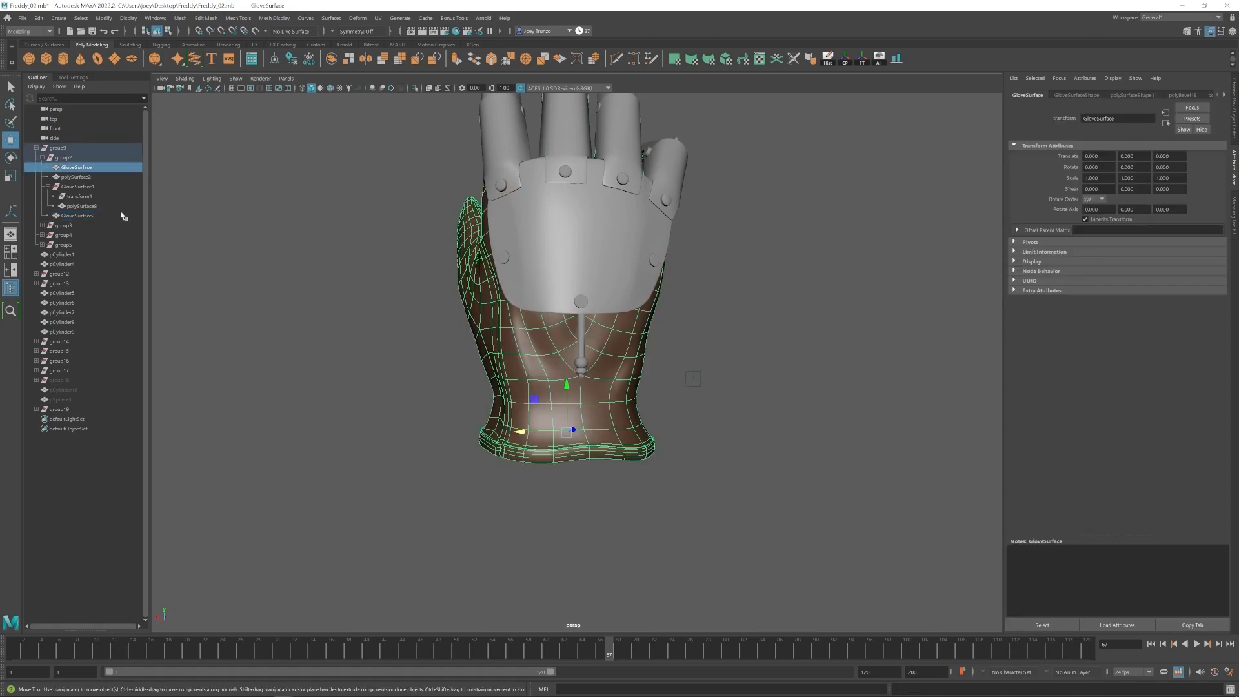
Hide GloveSurface2 and apply Smooth to the GloveSurface mesh.
key("ctrl+h")
left_click(180, 18)
left_click(226, 142)
left_click(677, 429)
mouse_move(676, 428)
left_mouse_down("alt")
mouse_move(694, 438)
mouse_move(674, 428)
left_mouse_up("alt")
scroll(671, 413, "up", 3)
left_click(667, 346)
left_click_drag(667, 345, 624, 349, "alt")
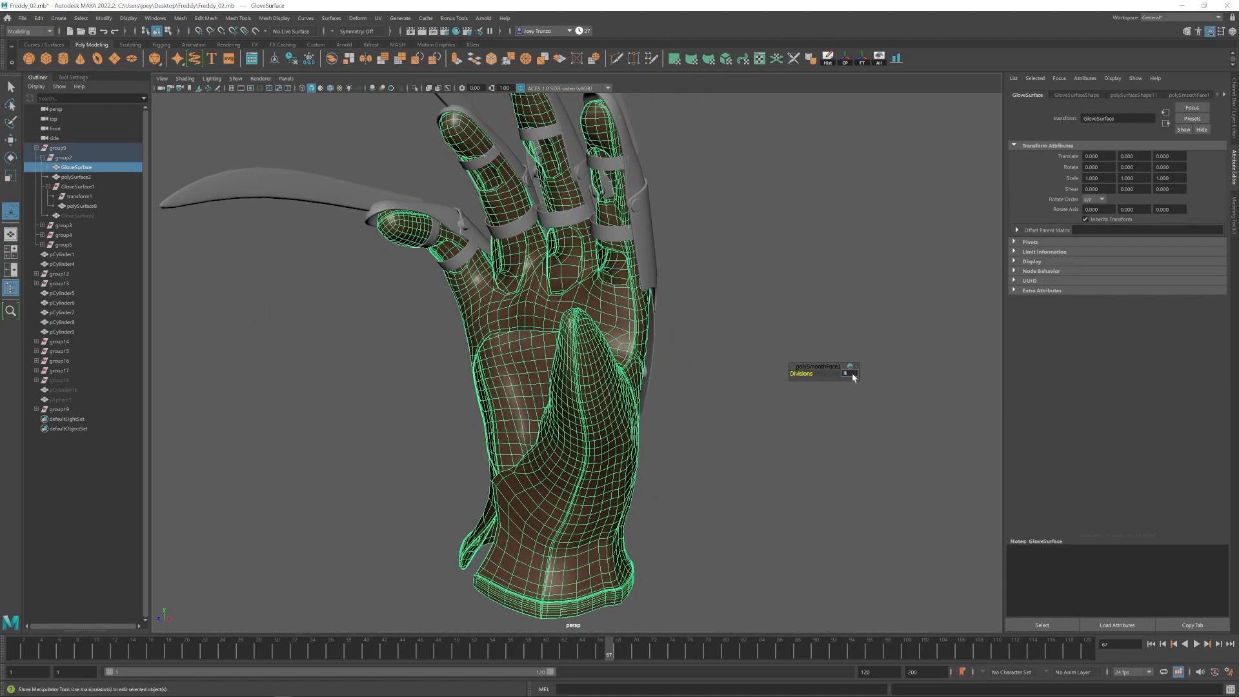
left_click(777, 309)
Adjust edges and vertices in the glove's crease between the thumb and index finger.
left_click_drag(777, 309, 608, 371, "alt")
left_click_drag(417, 373, 525, 379, "alt")
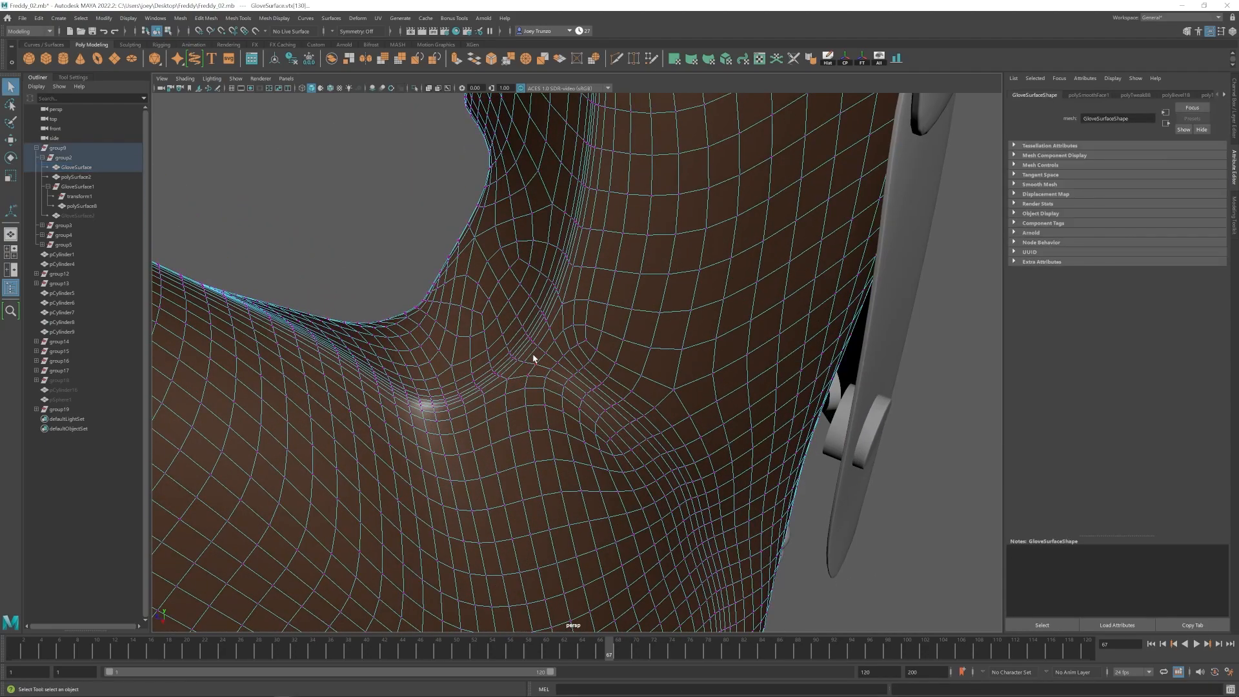
left_click(534, 354)
key("f")
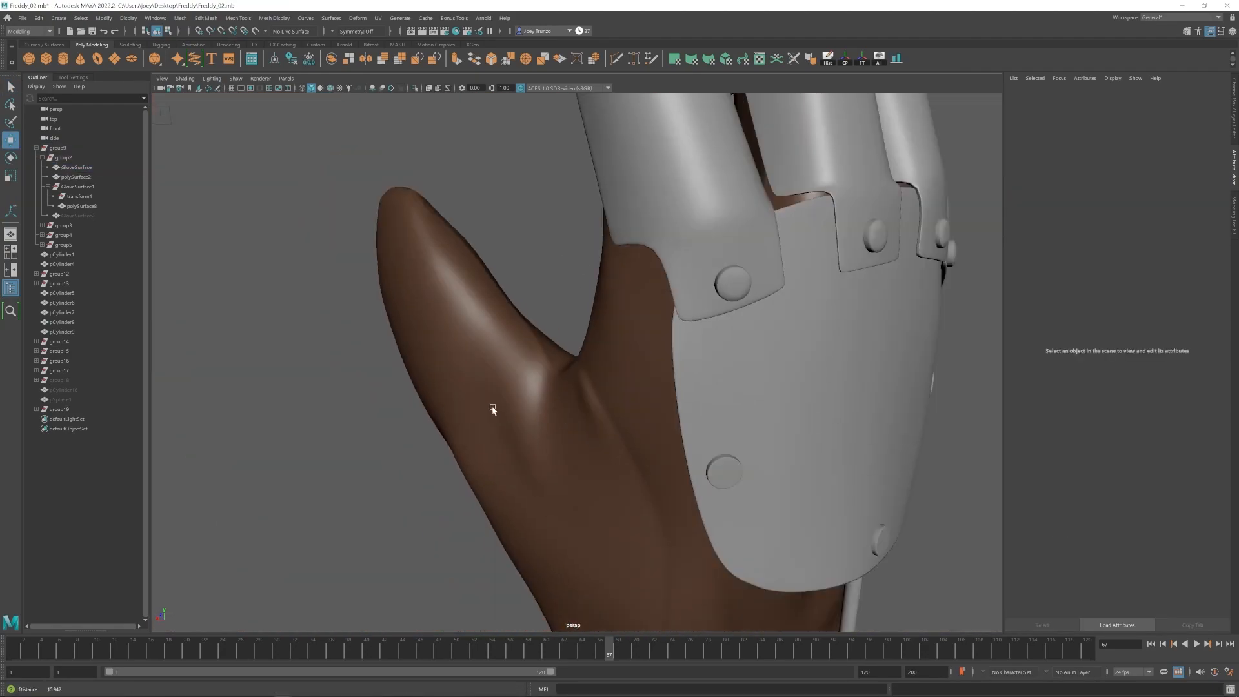
left_click_drag(492, 410, 587, 420, "alt")
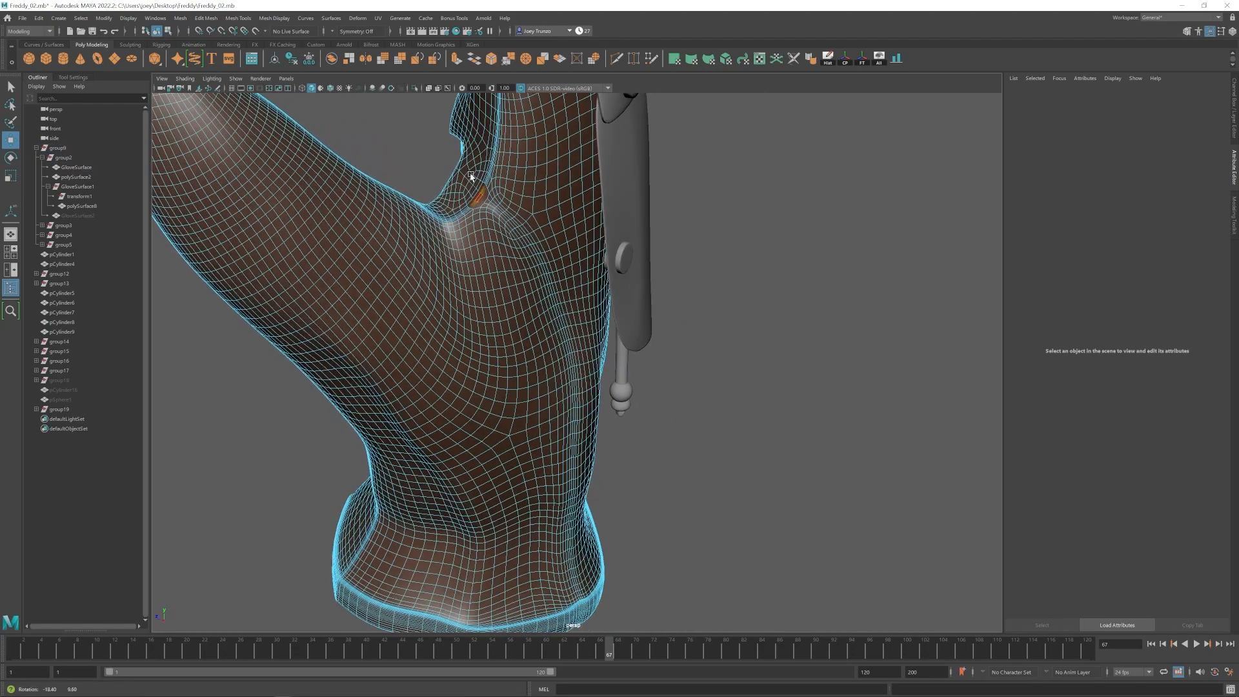
double_click(495, 186)
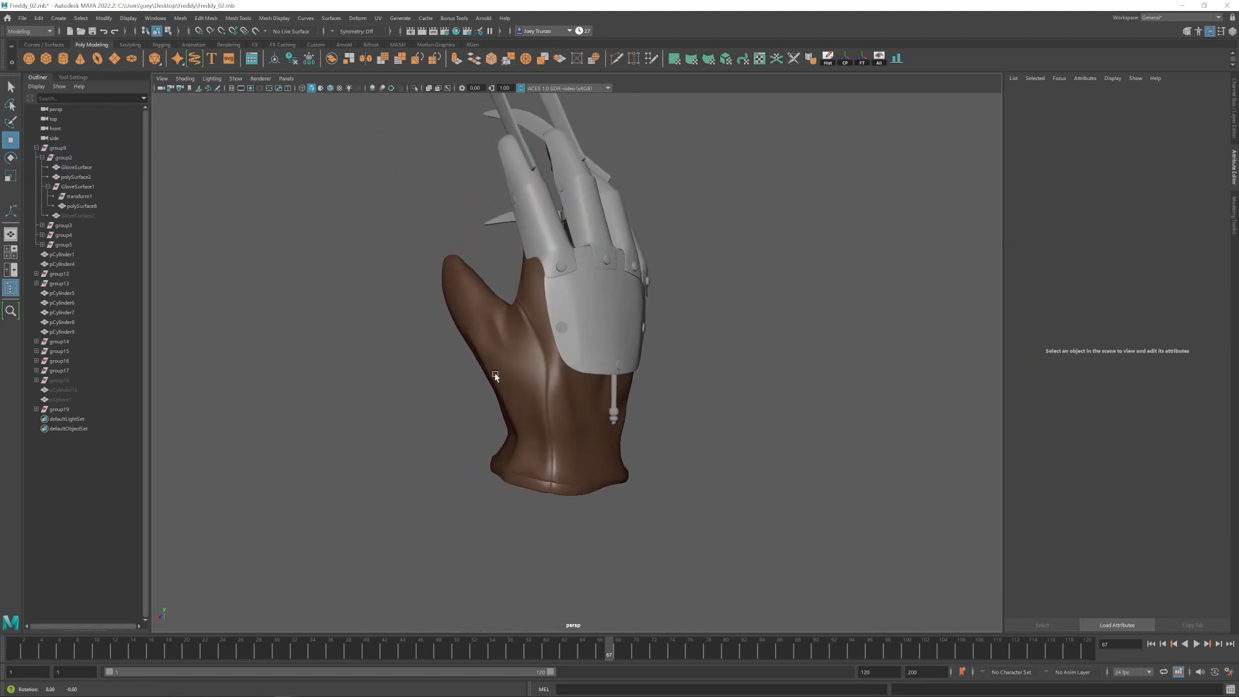
left_click_drag(486, 370, 476, 379, "alt")
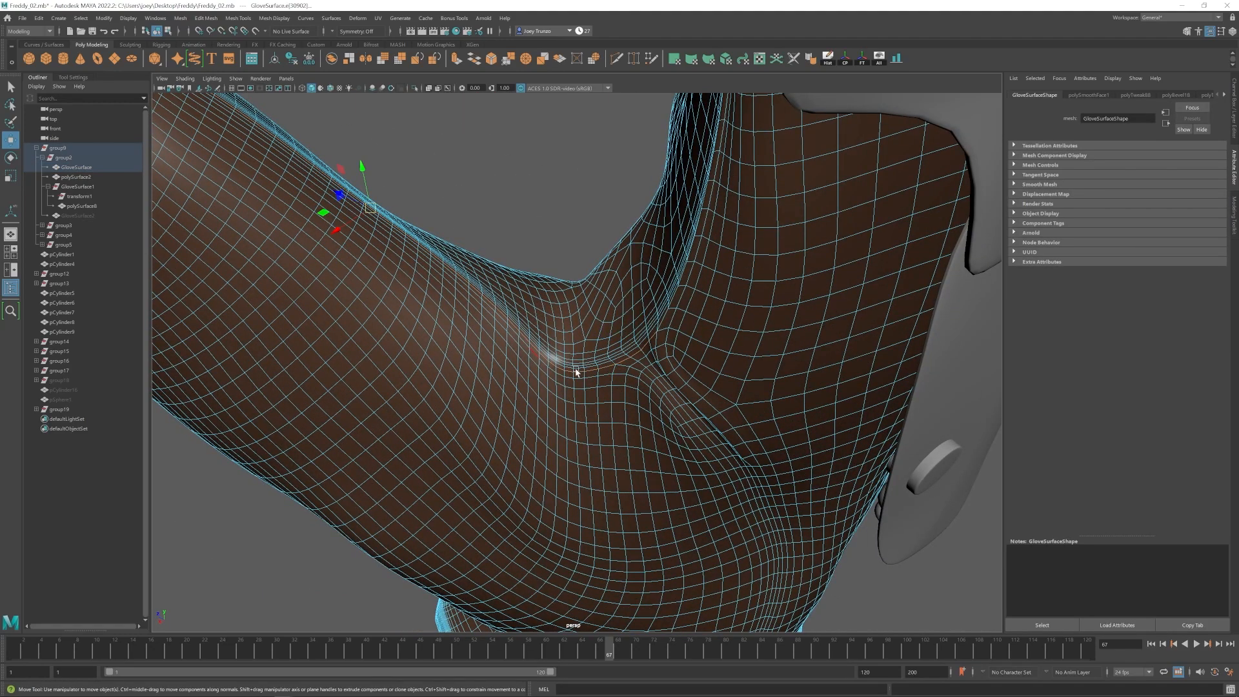
scroll(577, 373, "down", 5)
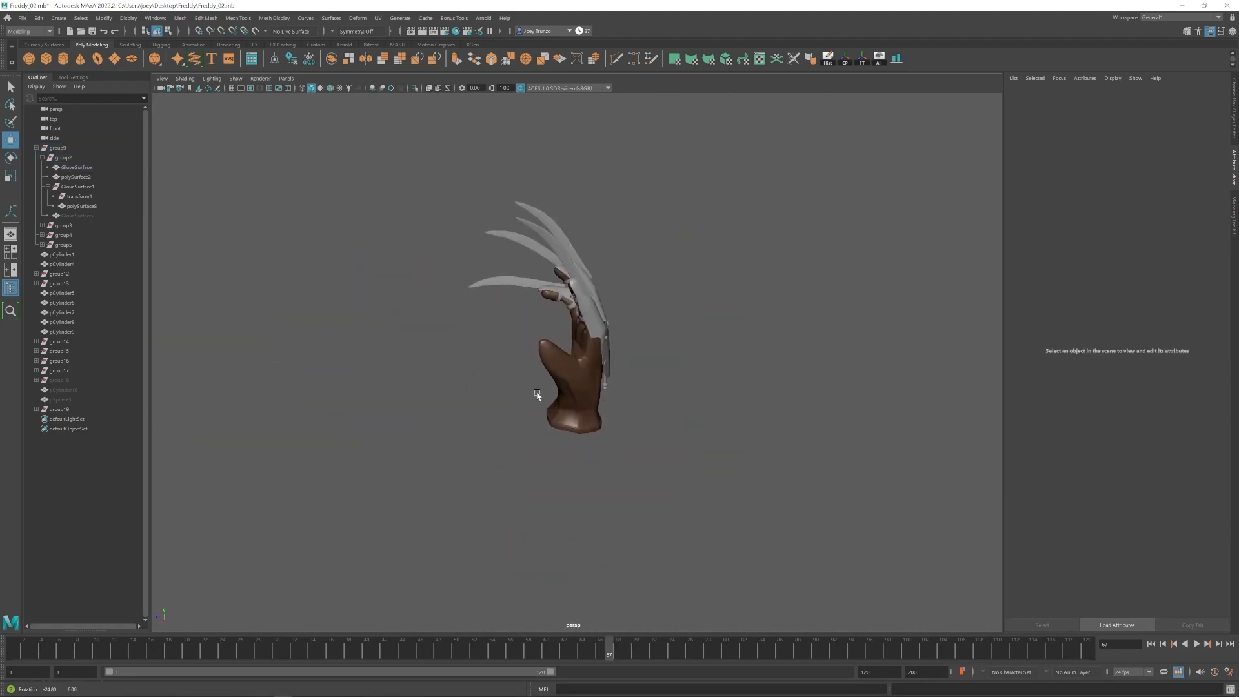
Shape wrinkles on the glove's wrist beside the rod by moving edges with a small soft-selection falloff.
left_click_drag(537, 390, 443, 457, "alt")
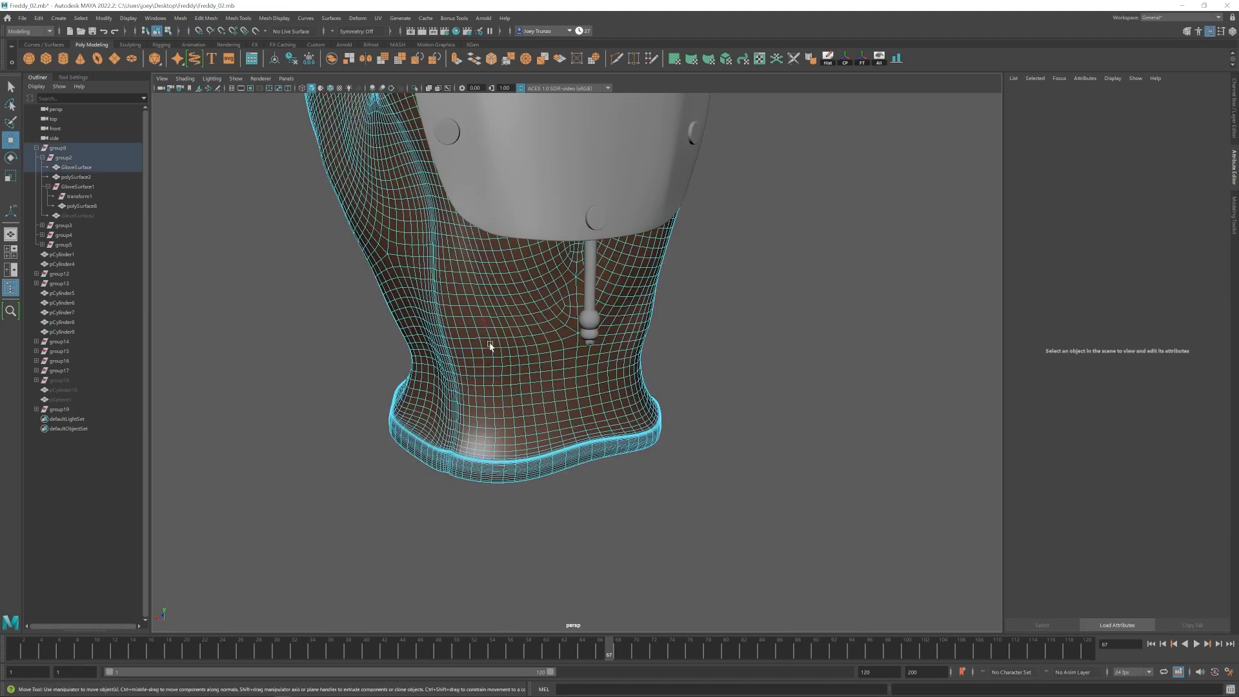
left_click(486, 326)
double_click(497, 397, "shift")
key("b")
left_click_drag(497, 396, 502, 400, "alt")
scroll(503, 400, "up", 3)
key("r")
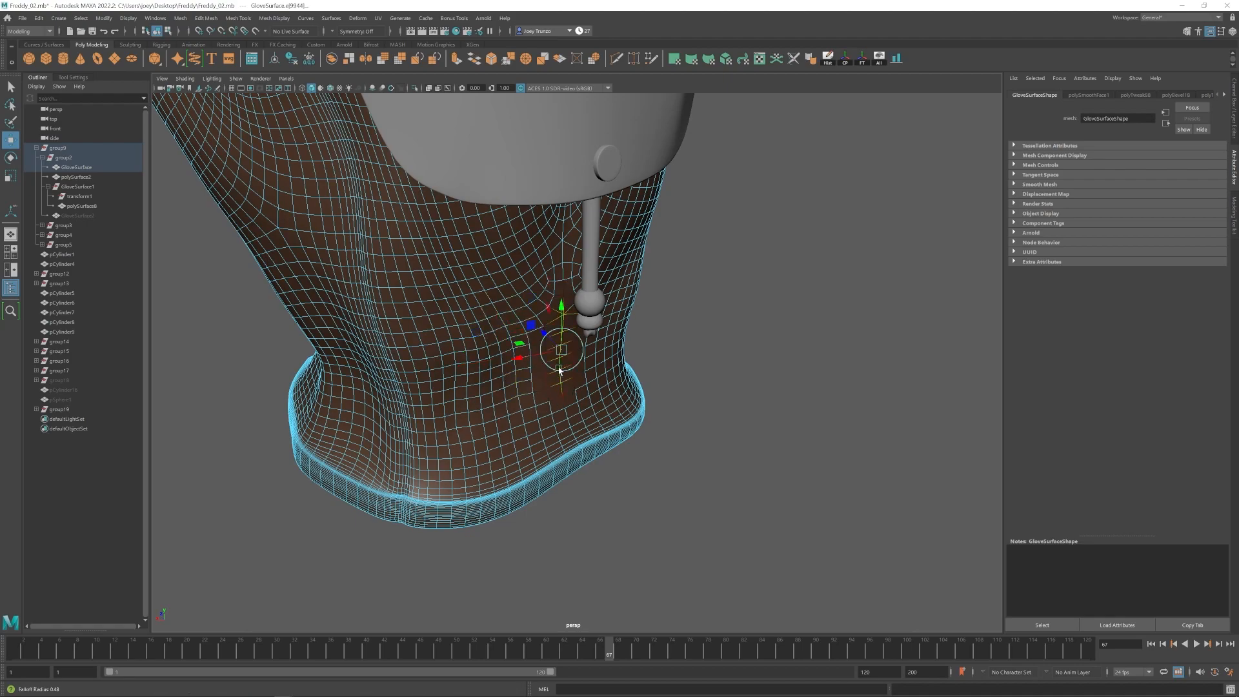
key("w")
left_click_drag(542, 337, 630, 392, "alt")
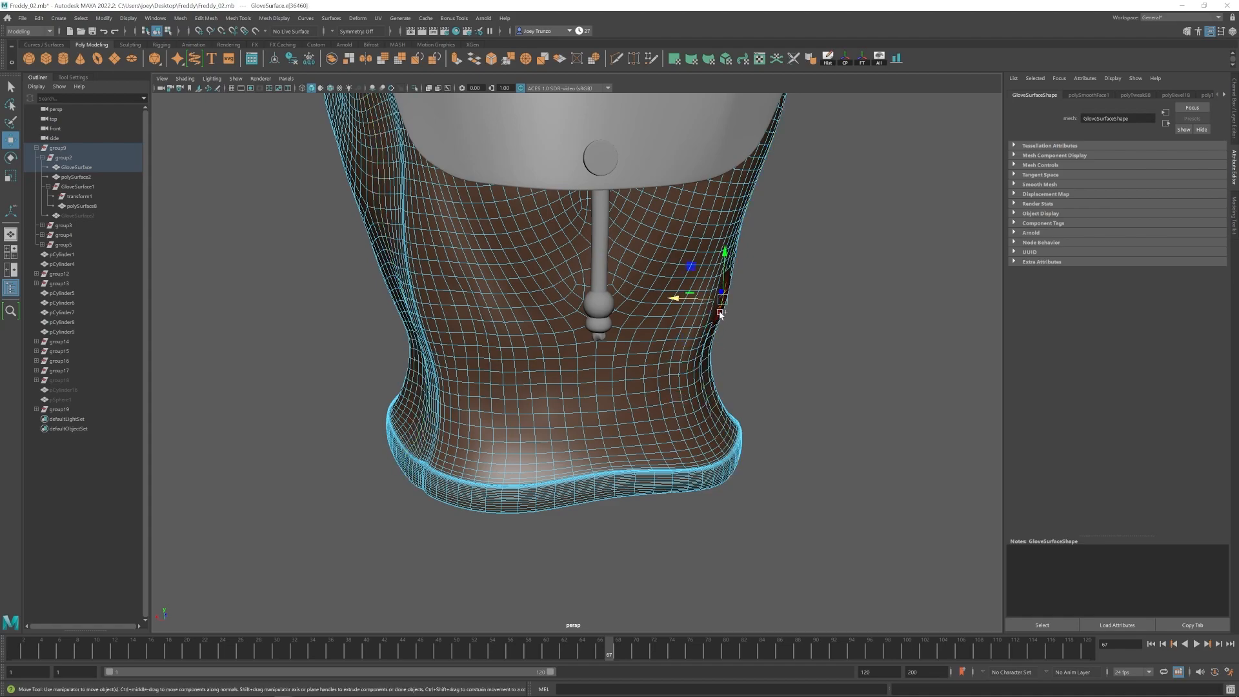
left_click(694, 548)
Undo the last changes and move soft-selected vertices on the lower wrist to form folds, returning to object mode.
right_click_drag(684, 516, 590, 412, "alt")
left_click_drag(590, 411, 473, 398, "alt")
right_click_drag(473, 398, 544, 393, "alt")
key("ctrl+z")
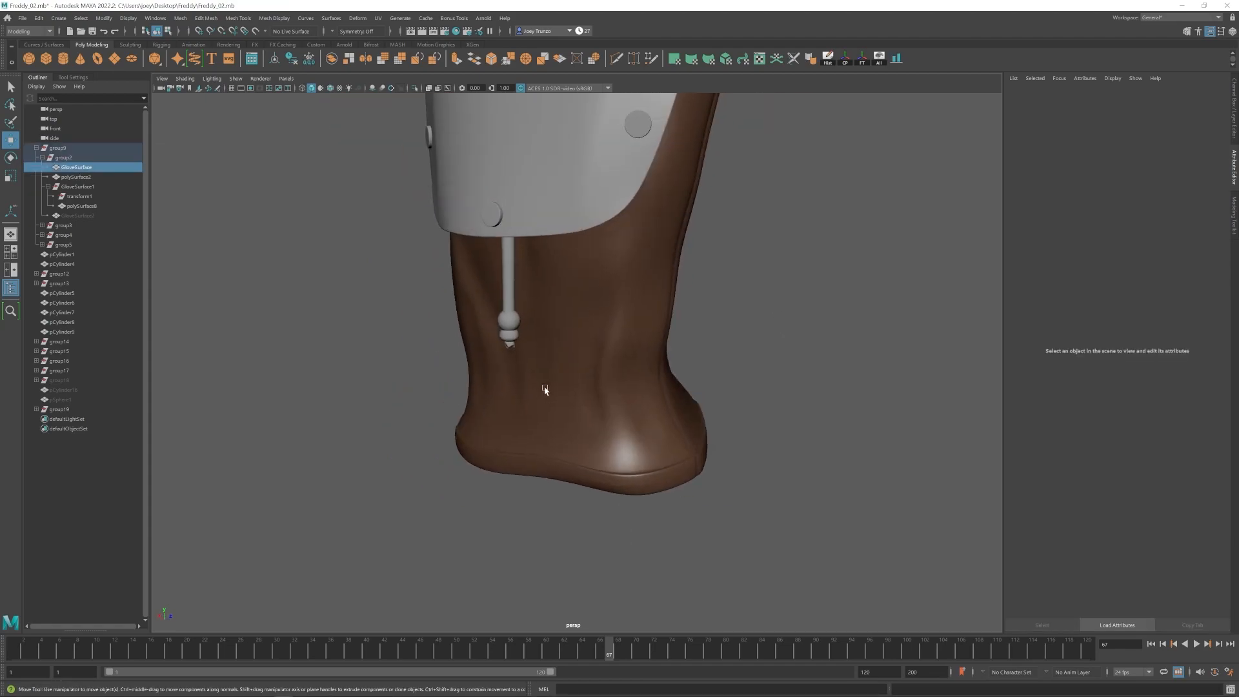
key("ctrl+z")
left_click_drag(541, 394, 584, 411, "alt")
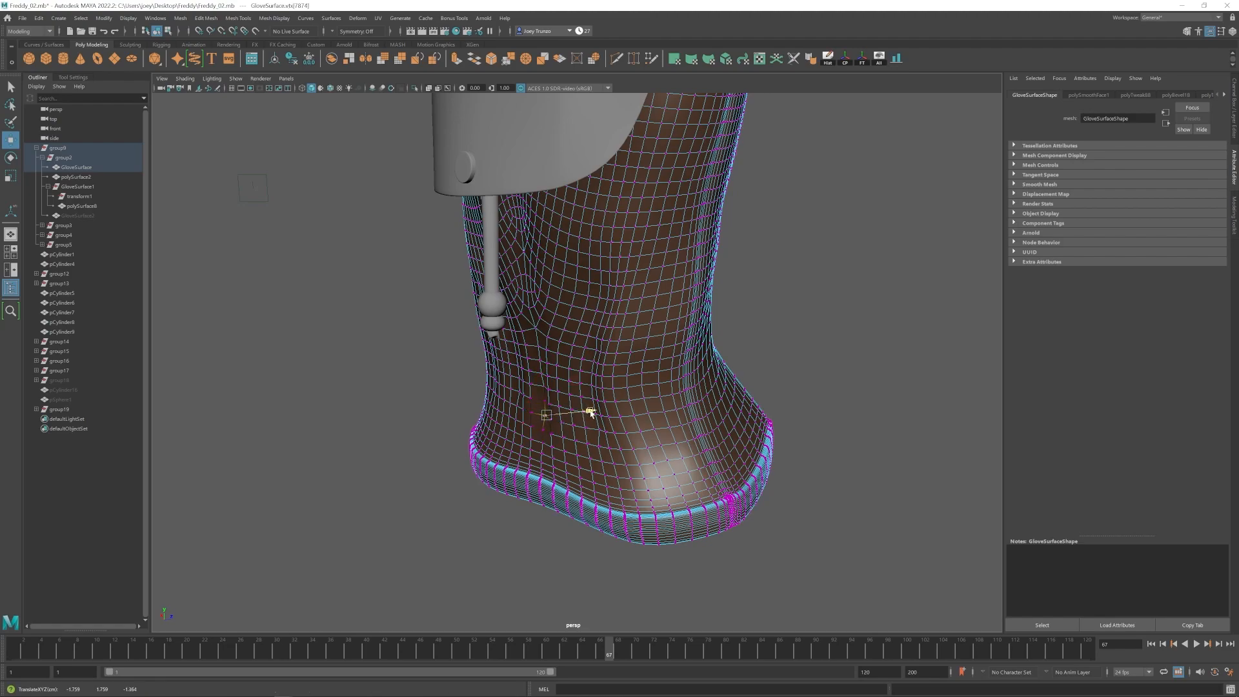
left_click(805, 416)
right_click_drag(805, 416, 609, 415, "alt")
left_click_drag(609, 414, 619, 413, "alt")
right_click_drag(620, 413, 854, 506, "alt")
left_click_drag(855, 506, 819, 494, "alt")
left_click(633, 398)
right_click_drag(632, 398, 716, 287)
left_click(702, 333)
left_click(788, 393)
Undo the last change and scale a row of edges on the thumb side of the wrist into a fold.
right_click_drag(787, 393, 691, 420, "alt")
left_click_drag(690, 419, 613, 431, "alt")
right_click_drag(614, 431, 671, 412, "alt")
key("ctrl+z")
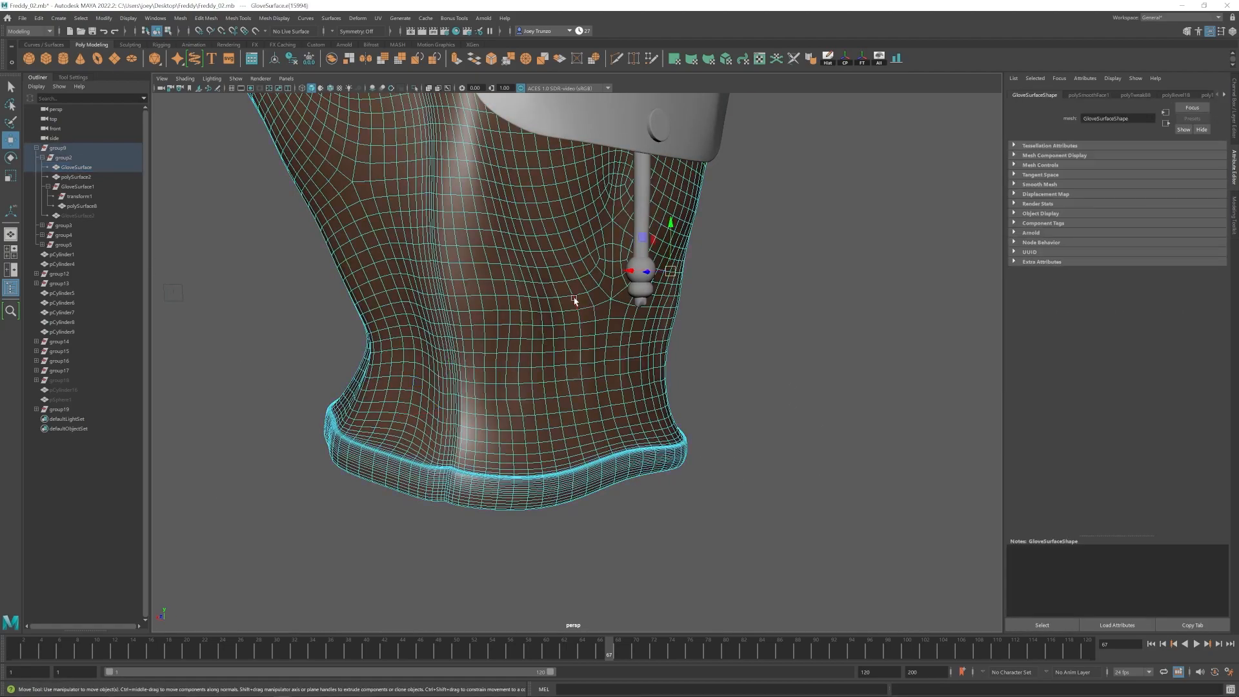
double_click(576, 433, "shift")
left_click_drag(576, 433, 560, 380, "alt")
key("r")
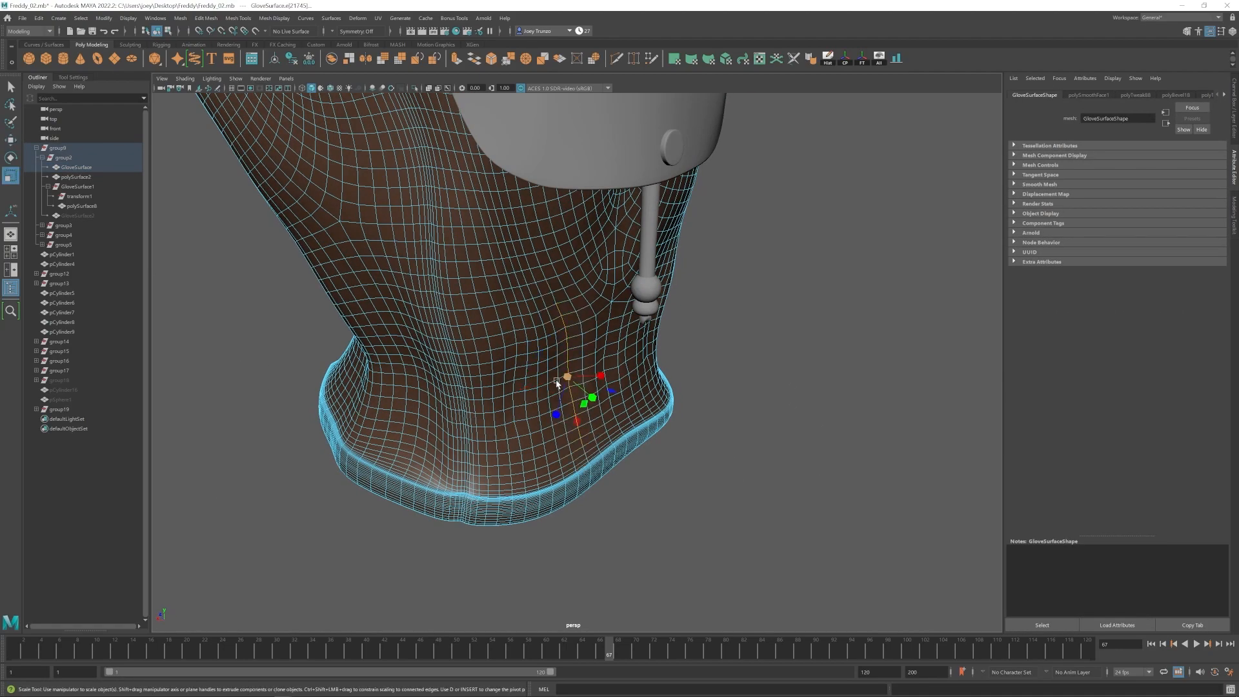
right_click_drag(542, 363, 581, 329)
left_click(729, 400)
right_click_drag(729, 400, 733, 495, "alt")
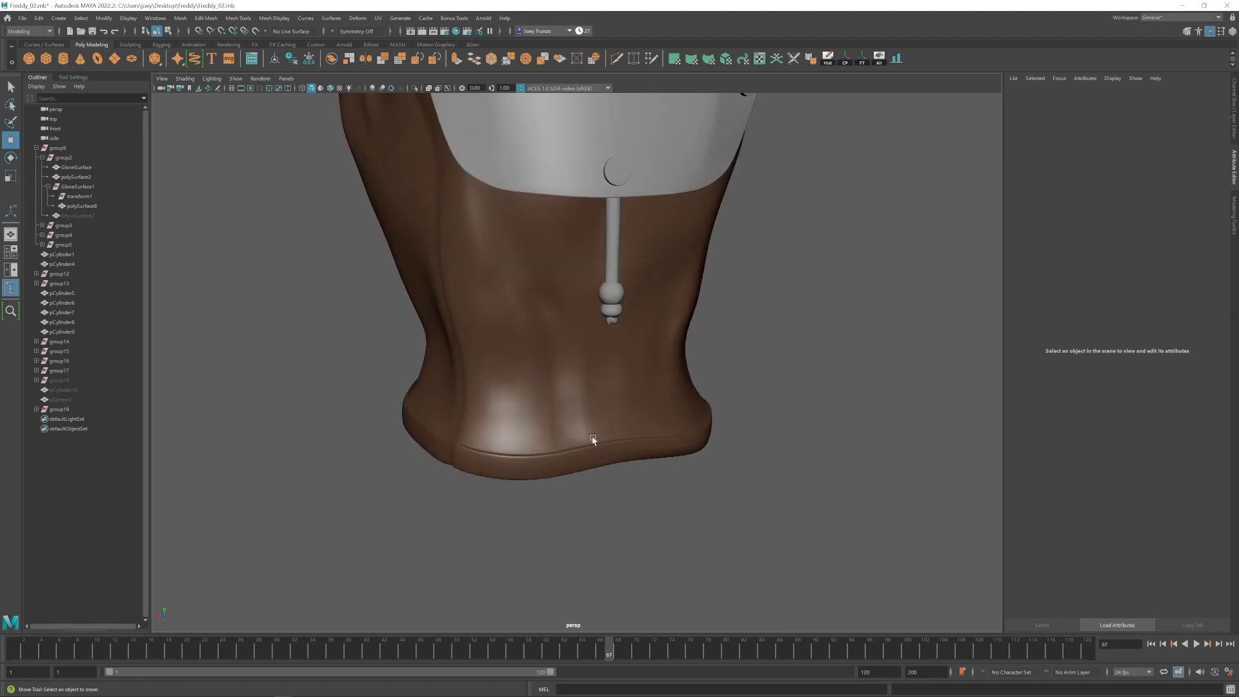
Move a soft-selected vertex on the thumb side of the rod to refine the wrist wrinkle.
right_click_drag(600, 380, 555, 380)
left_click(595, 382)
right_click_drag(567, 322, 619, 341, "alt")
left_click(570, 308)
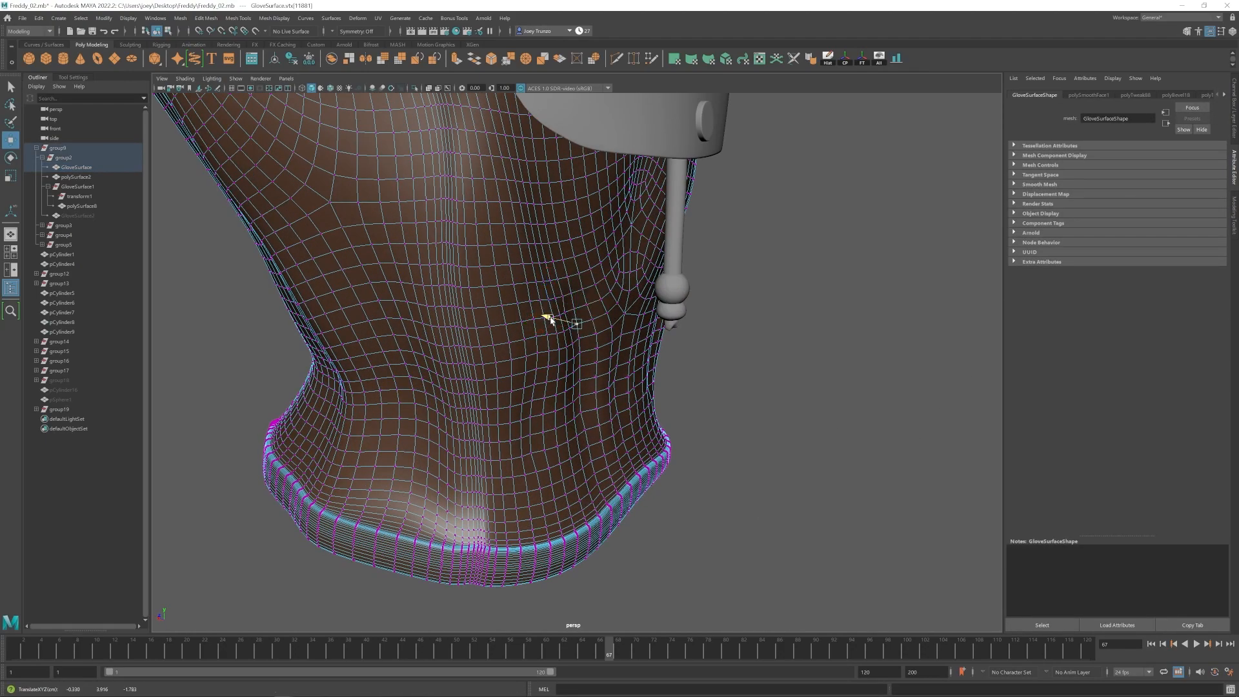
left_click(762, 452)
Examine the whole glove, its blades and the finger plates from several angles.
right_click_drag(761, 452, 734, 455, "alt")
left_click(734, 455)
left_click_drag(734, 456, 671, 451, "alt")
right_click_drag(671, 451, 597, 438, "alt")
left_click_drag(597, 439, 542, 423, "alt")
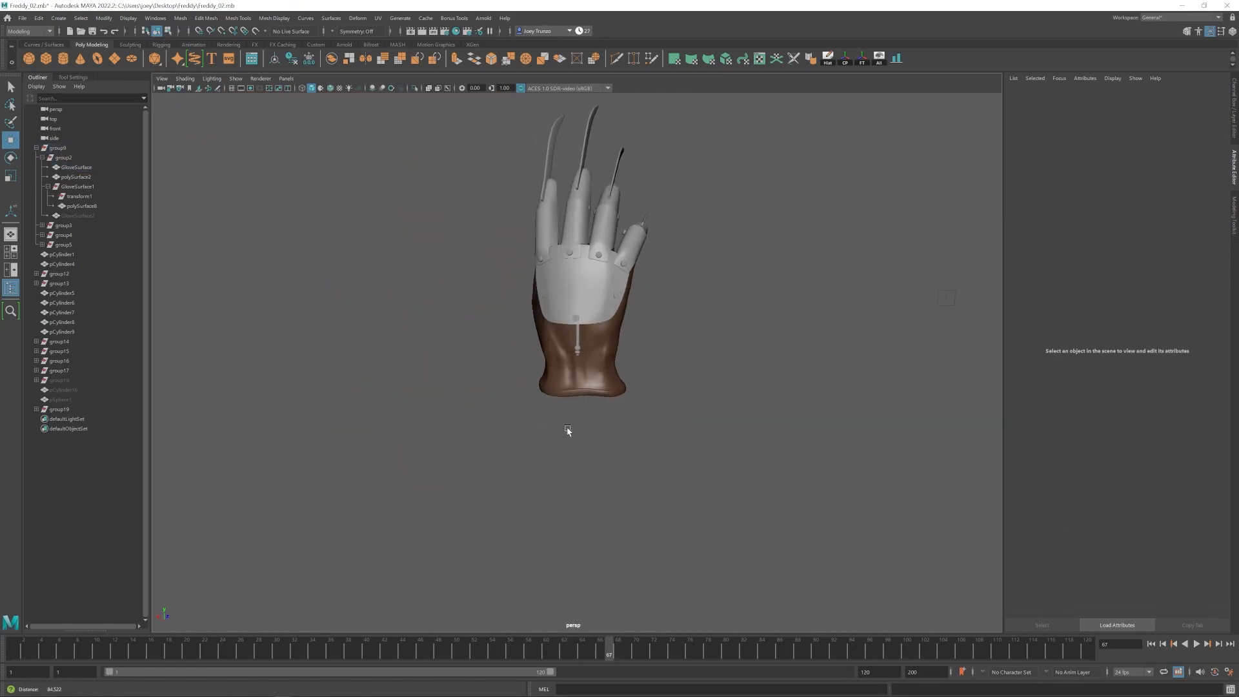
right_click_drag(557, 424, 583, 435, "alt")
middle_click_drag(582, 435, 555, 415, "alt")
left_click_drag(556, 415, 519, 416, "alt")
left_click_drag(669, 362, 710, 370, "alt")
right_click_drag(481, 340, 452, 326, "alt")
middle_click_drag(494, 329, 512, 359, "alt")
right_click_drag(511, 359, 484, 354, "alt")
left_click_drag(564, 354, 568, 322, "alt")
middle_click_drag(568, 309, 487, 366, "alt")
right_click_drag(486, 366, 619, 413, "alt")
Set the Move tool's axis orientation to Object and shift the loose rivet toward the little-finger plate.
left_click(369, 258)
left_click_drag(637, 426, 684, 434, "alt")
double_click(10, 140)
left_click(115, 115)
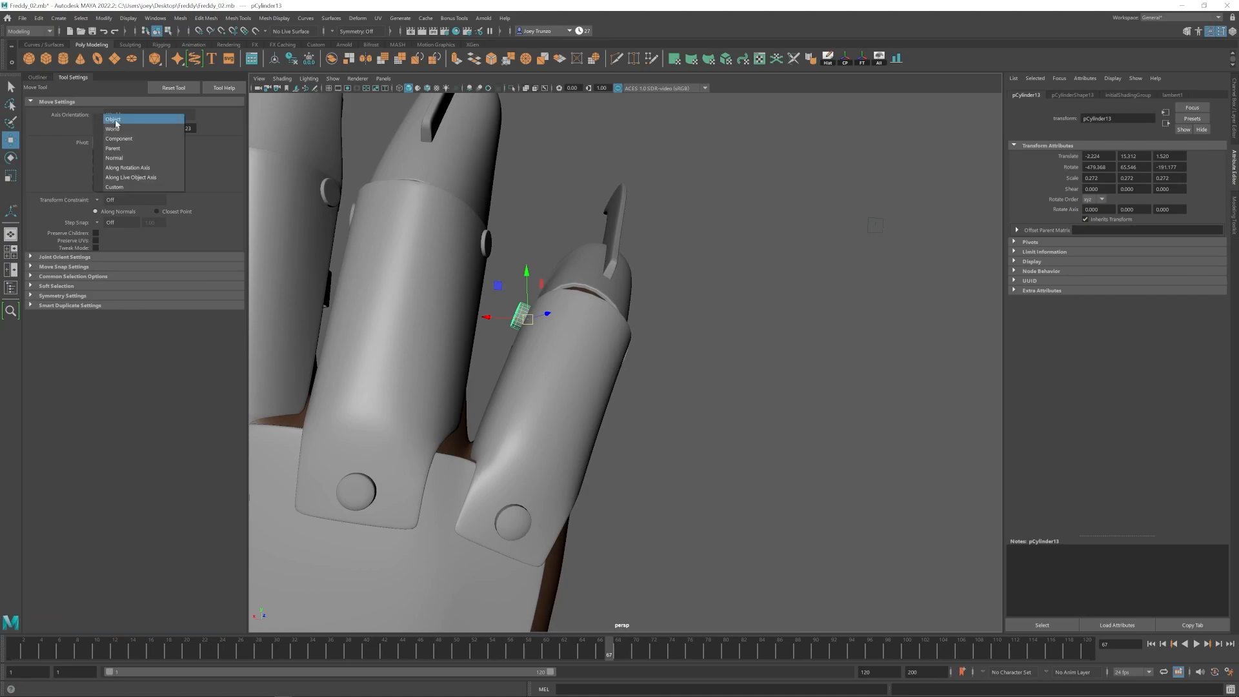
left_click_drag(490, 307, 497, 310)
key("f")
Seat the rivets against the sides of the little-finger plate, checking their position from several angles.
left_click_drag(567, 360, 703, 355, "alt")
right_click_drag(678, 362, 620, 354, "alt")
left_click_drag(616, 362, 623, 409)
left_click_drag(608, 401, 644, 354, "alt")
key("r")
left_click(671, 471)
key("w")
left_click_drag(645, 451, 620, 361, "alt")
left_click_drag(629, 338, 606, 401)
key("w")
left_click(531, 353)
Move edges of the upper strap around the little finger to fit it closer, returning to object mode.
scroll(606, 402, "up", 5)
left_click(605, 301)
right_click_drag(604, 299, 603, 271)
left_click_drag(565, 309, 584, 339, "alt")
scroll(584, 339, "up", 3)
left_click_drag(588, 354, 597, 368)
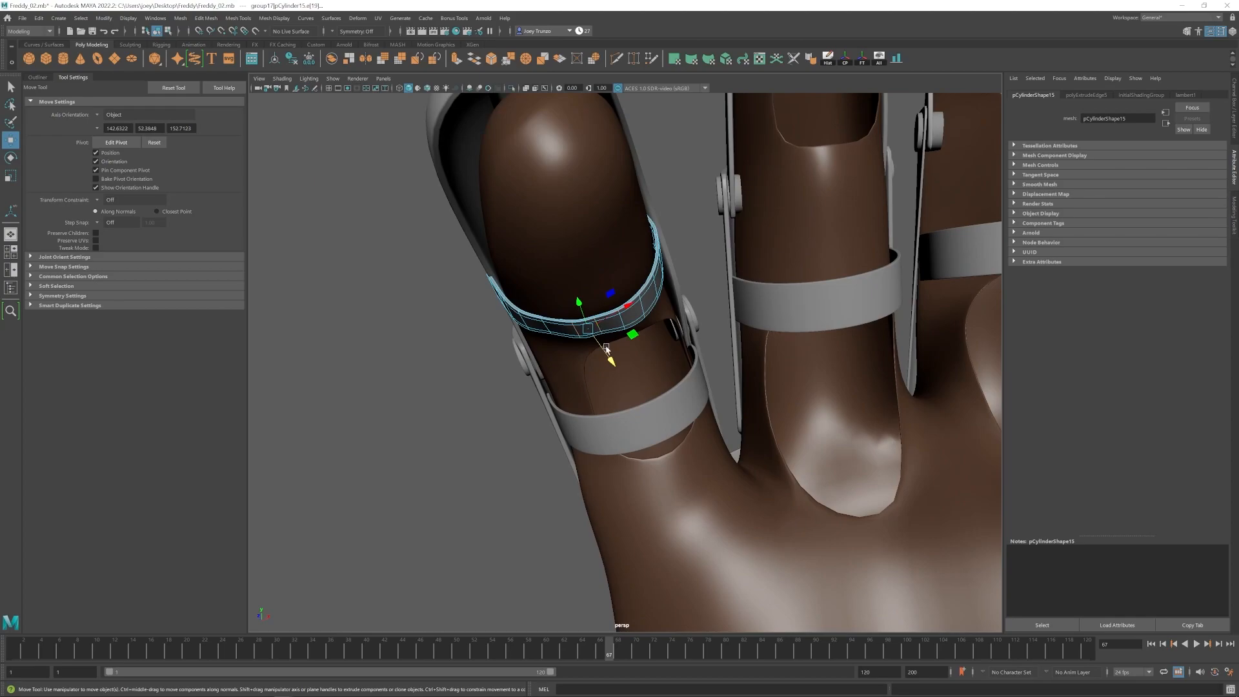
key("q")
double_click(553, 333)
key("w")
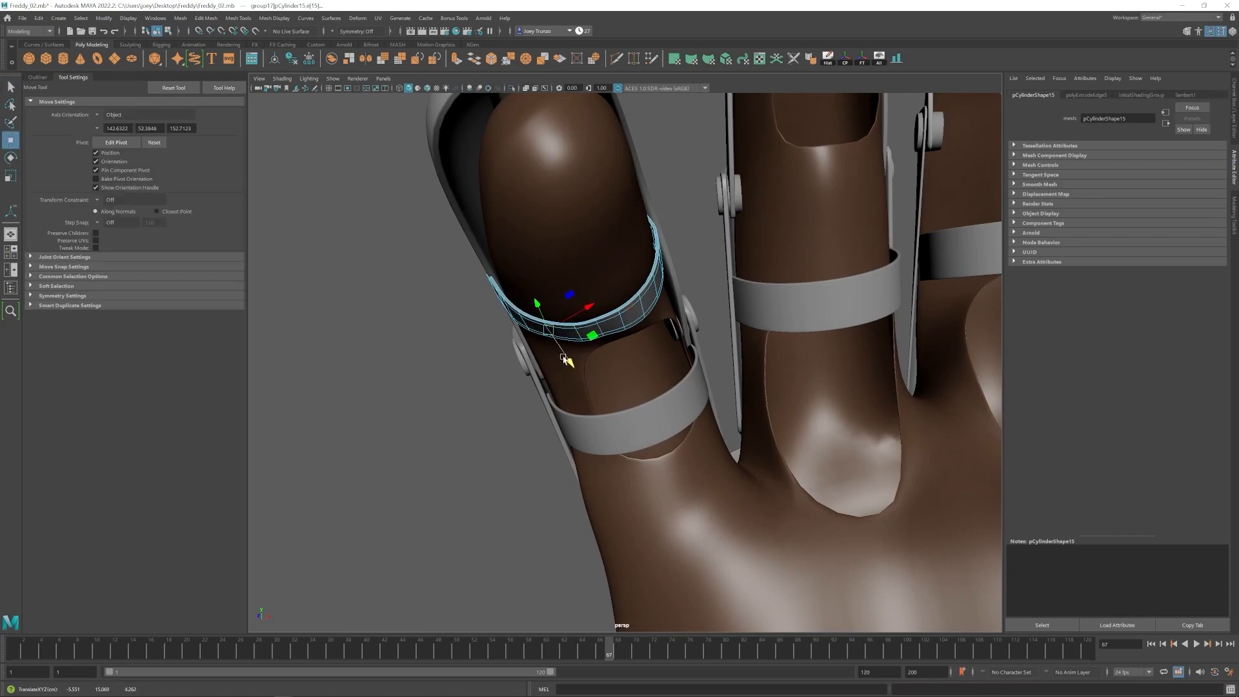
left_click_drag(563, 355, 566, 359)
right_click_drag(584, 329, 632, 284)
left_click(675, 242)
Select an edge loop on another finger's strap and move it to fit around the finger.
scroll(677, 258, "down", 8)
left_click_drag(684, 323, 650, 431, "alt")
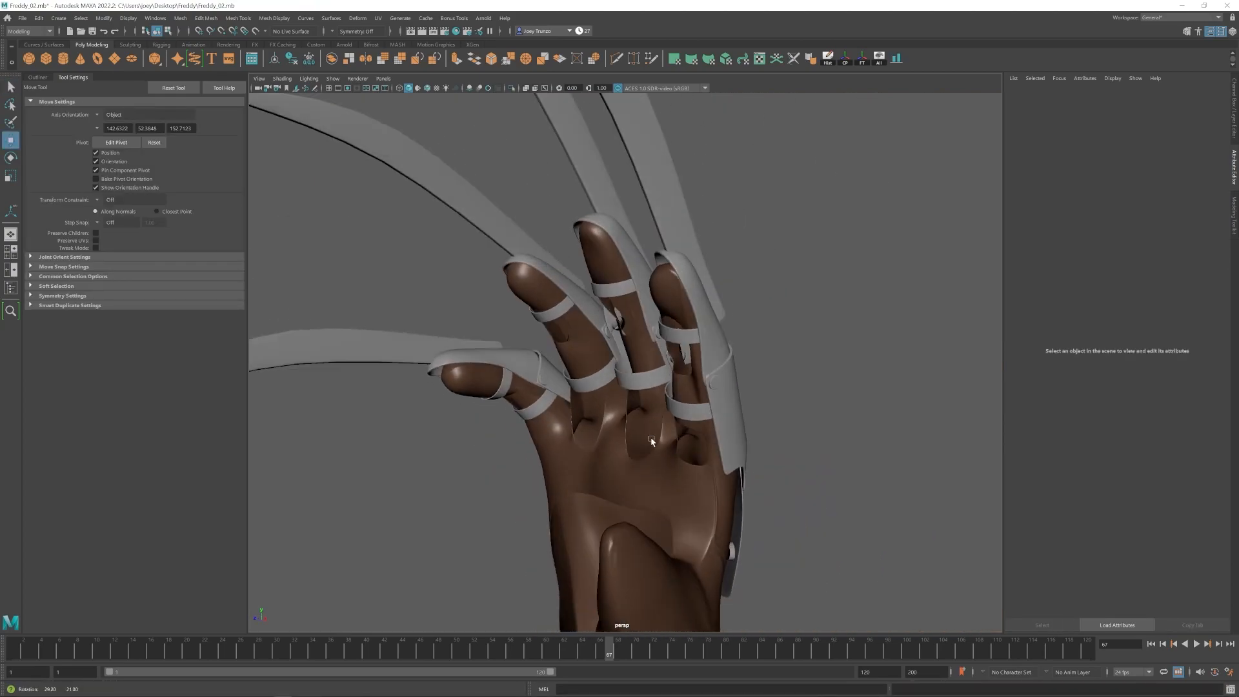
scroll(620, 322, "up", 4)
left_click(584, 227)
right_click_drag(583, 226, 583, 178)
double_click(585, 226)
left_click_drag(586, 239, 571, 249, "alt")
left_click_drag(543, 258, 648, 213)
key("w")
left_click(699, 137)
Adjust the end vertices of the upper strap on the neighbouring finger so it wraps the glove.
scroll(697, 258, "down", 8)
left_click_drag(703, 323, 603, 377, "alt")
scroll(603, 376, "up", 4)
left_click(531, 300)
right_click_drag(445, 240, 395, 240)
left_click(409, 236)
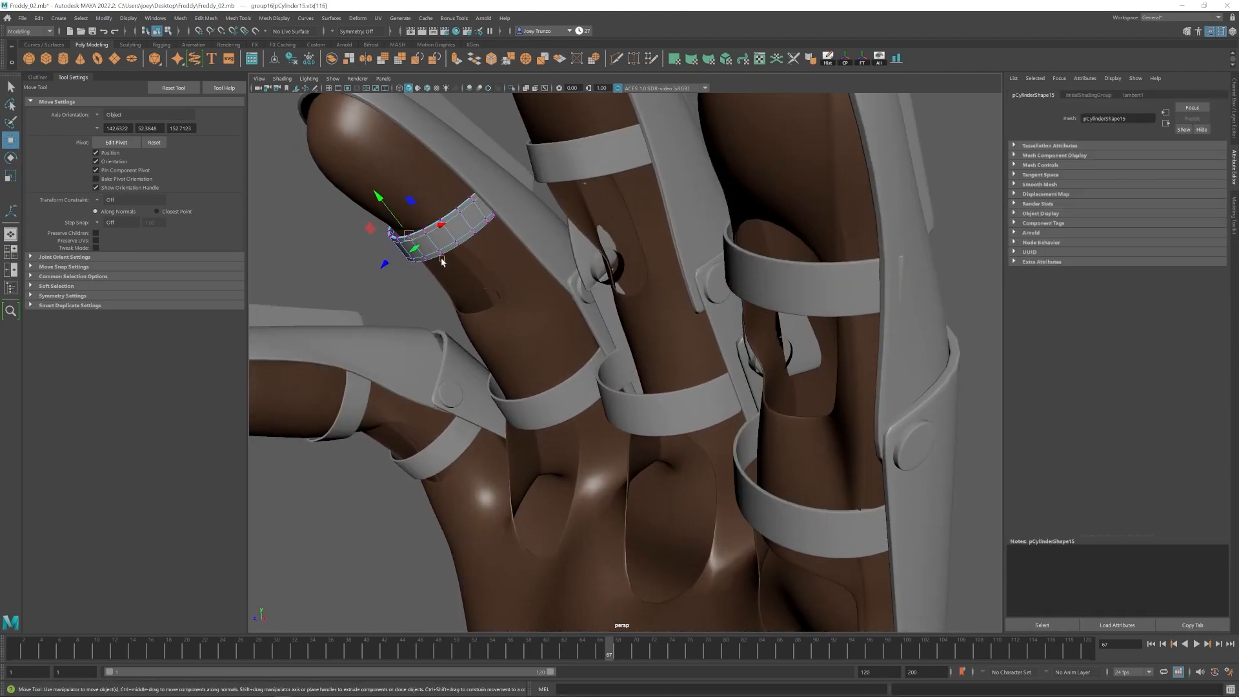
left_click_drag(438, 197, 401, 267, "alt")
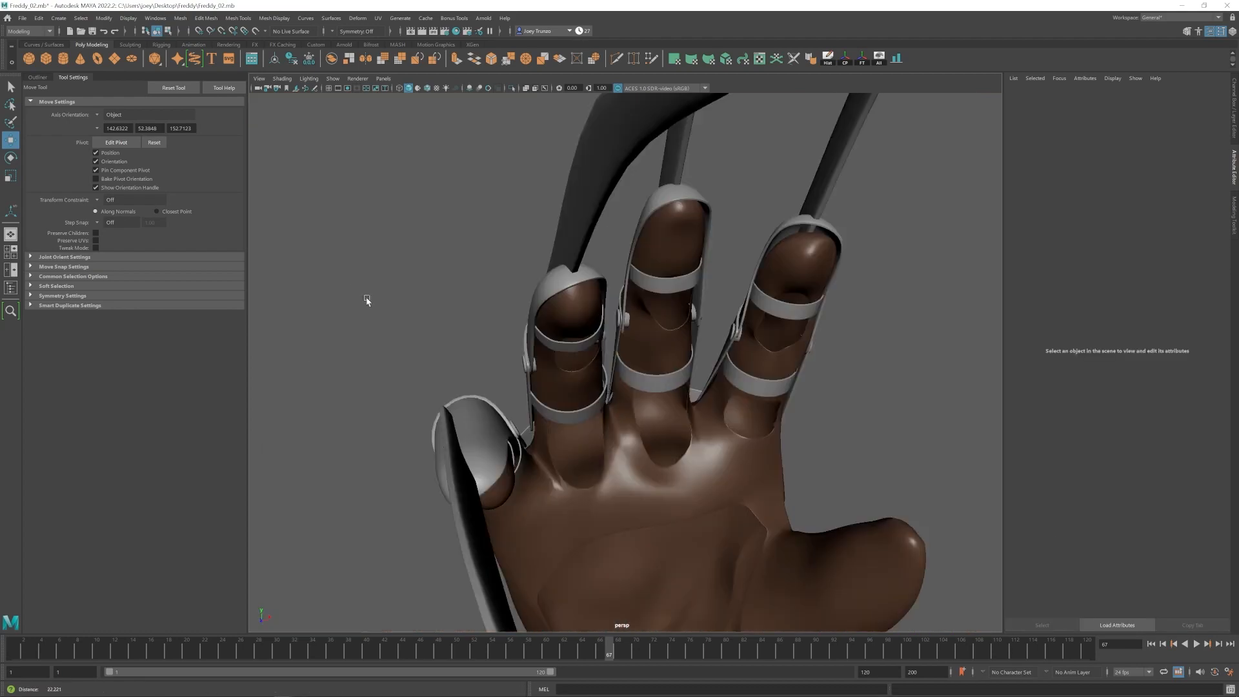
Create a torus beside the wrist opening, rotate it 90 degrees on X and set its radius to 0.862.
left_click_drag(365, 299, 592, 363, "alt")
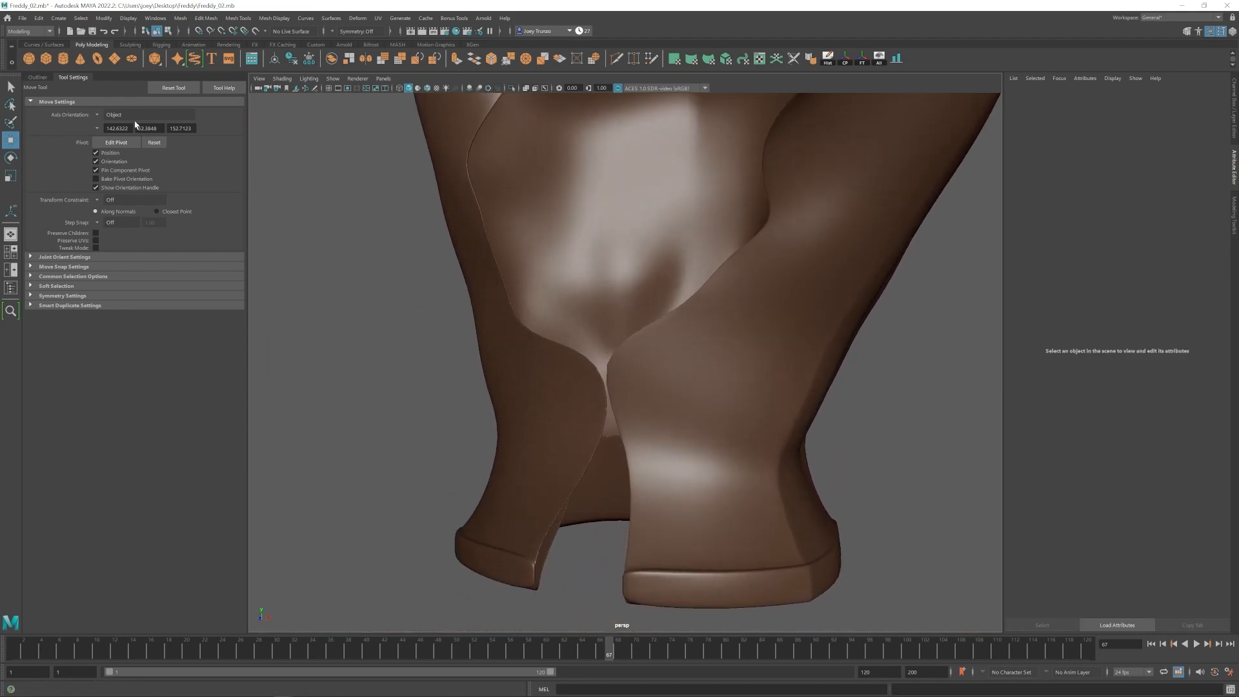
left_click(97, 59)
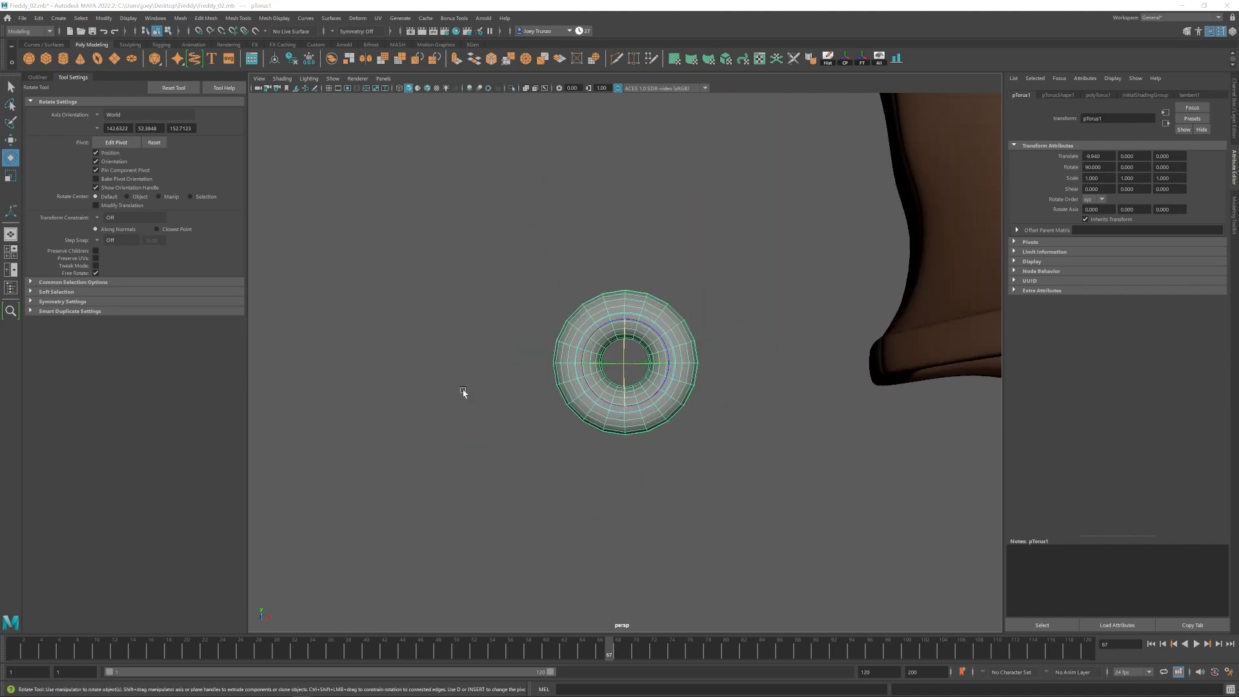
left_click(1096, 94)
left_click_drag(1121, 156, 1120, 156)
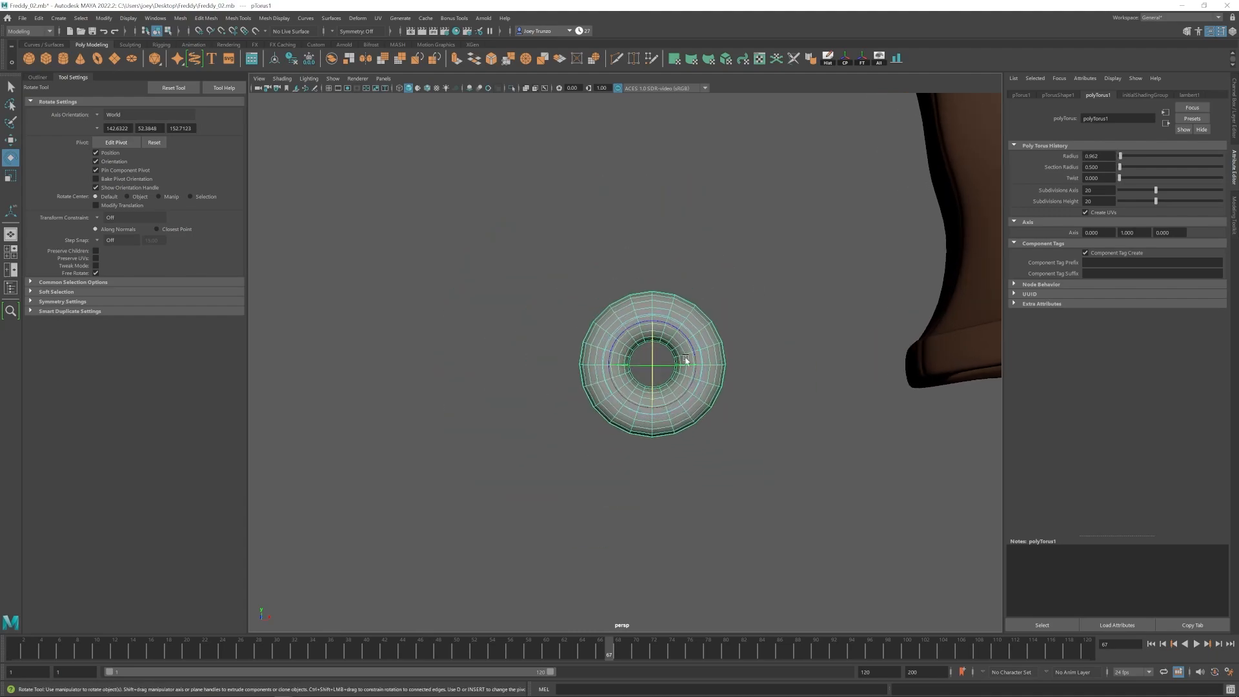
Delete the torus half facing away from the glove and extrude both open ends into straight arms, slanting the upper end.
key("w")
left_click_drag(503, 237, 620, 356)
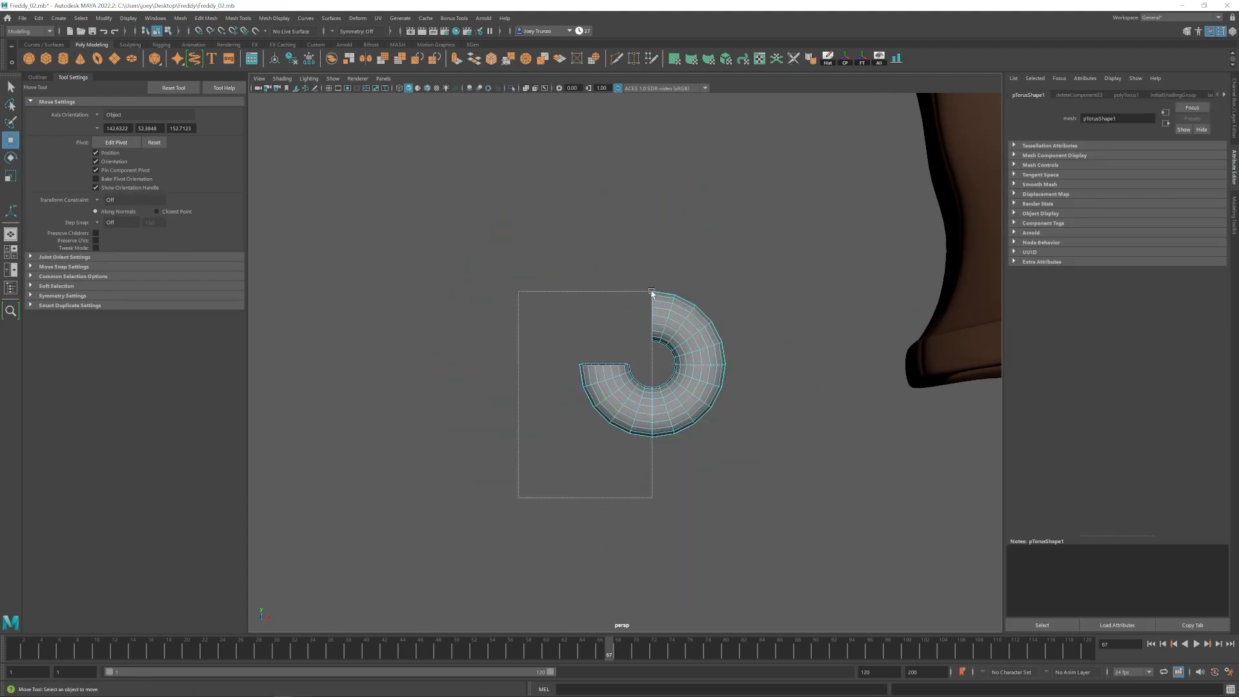
left_click_drag(694, 414, 631, 413, "shift")
double_click(653, 319)
left_click_drag(699, 316, 668, 316, "shift")
key("e")
key("ctrl+z")
left_click(1233, 218)
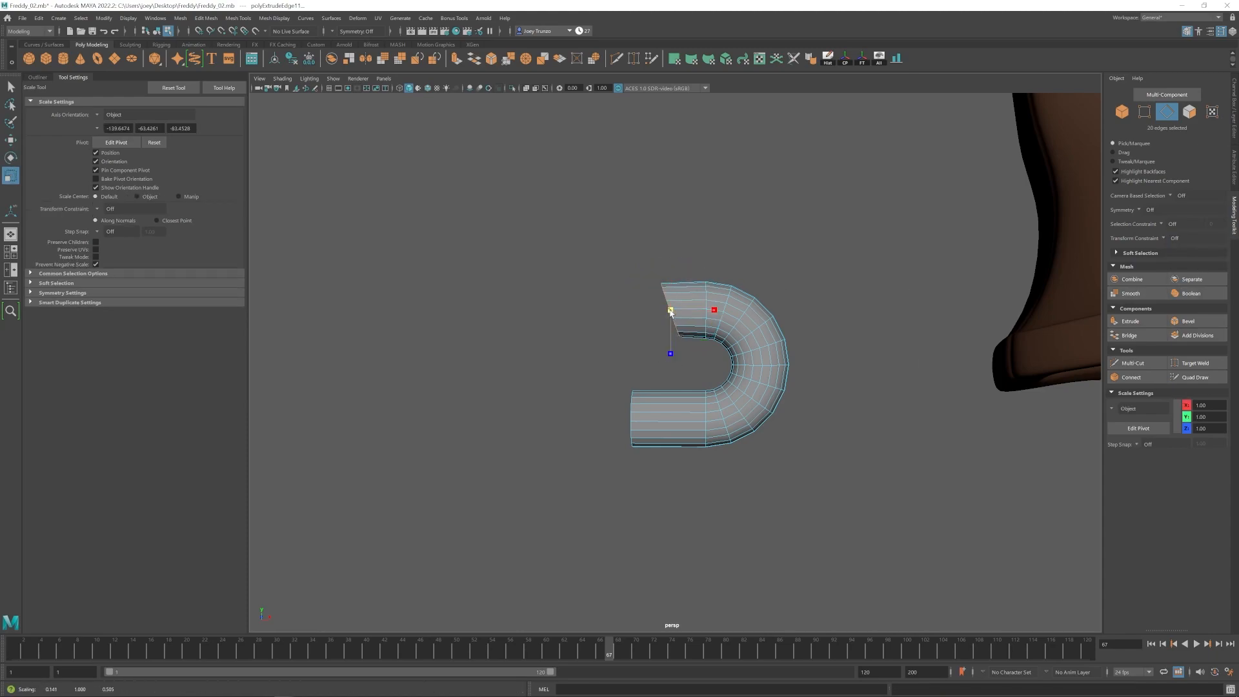
Move the vertices at the hook's upper open end outward to lengthen the upper arm.
key("w")
key("f")
key("space")
key("space")
right_click_drag(861, 291, 580, 374, "alt")
left_click(559, 384)
key("F8")
left_click_drag(559, 385, 695, 460, "alt")
right_click_drag(672, 359, 622, 330)
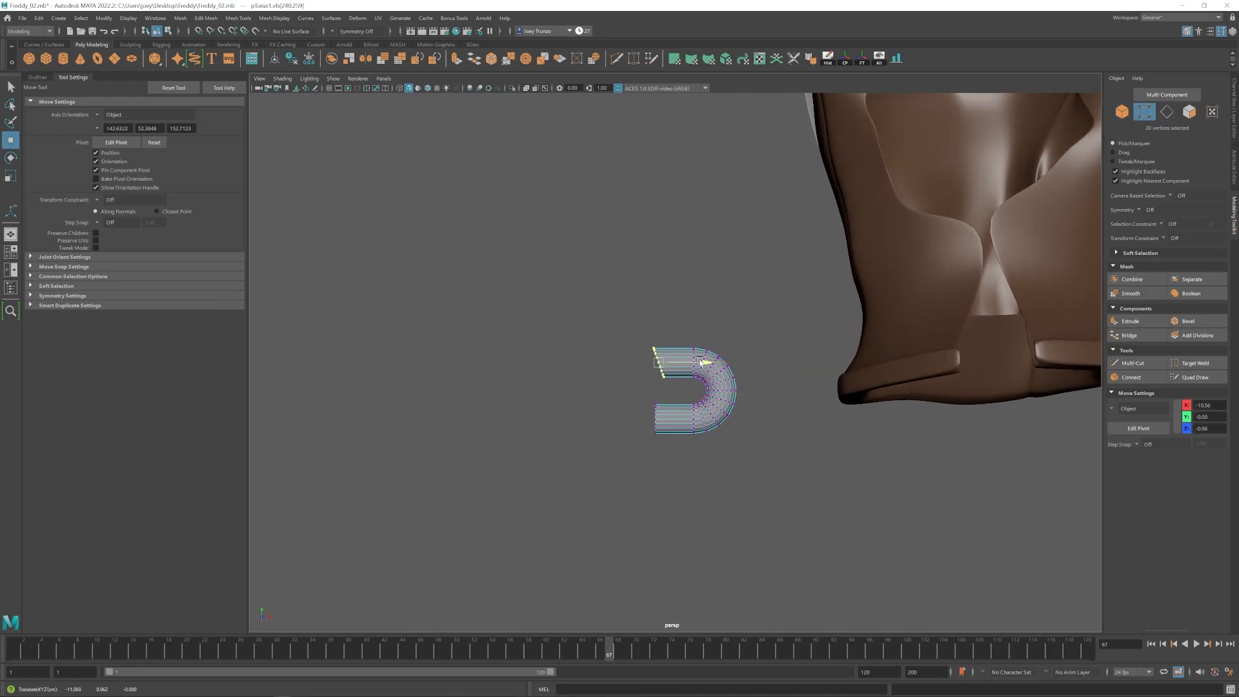
middle_click_drag(683, 363, 681, 336, "alt")
Scale down the edge loops of the hook's lower arm and bend to make that side slimmer.
left_click_drag(631, 365, 668, 423)
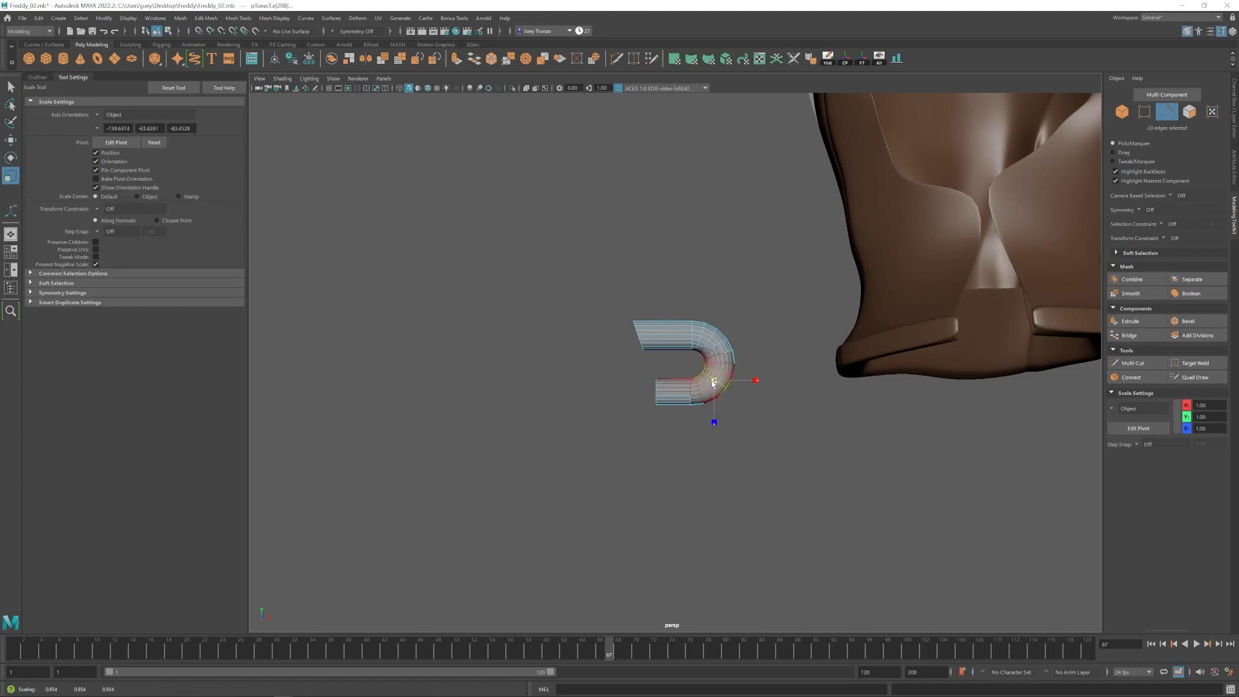
key("w")
left_click_drag(714, 382, 677, 331, "alt")
key("F8")
right_click_drag(677, 332, 678, 302)
left_click_drag(659, 294, 681, 431)
right_click_drag(793, 350, 742, 351, "alt")
left_click_drag(742, 350, 697, 367, "alt")
left_click(684, 352)
left_click(600, 371)
left_click_drag(600, 371, 548, 374, "alt")
left_click(695, 349)
In the front view, move the vertices at the upper arm's open end to shape its slanted opening.
right_click_drag(548, 373, 579, 323, "alt")
key("space")
key("space")
key("f")
left_click_drag(582, 317, 606, 327)
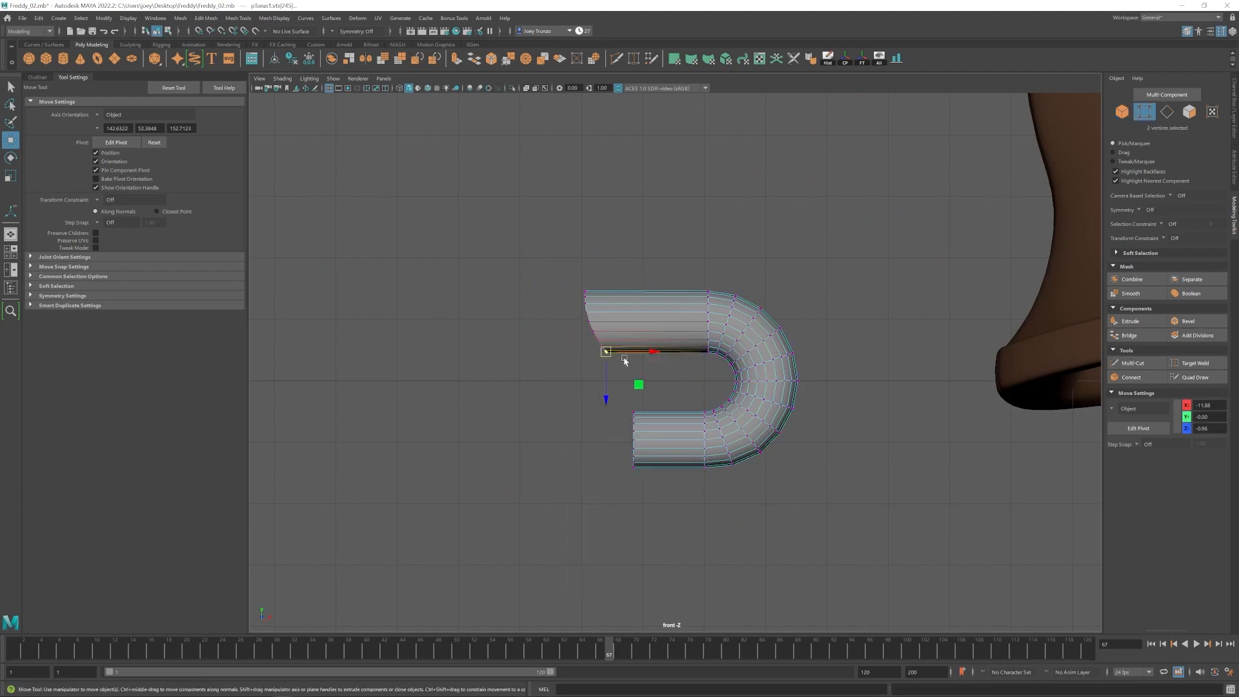
key("e")
key("w")
key("F8")
Back in the perspective view, move the vertices at the lower arm's open end outward to lengthen that arm.
left_click(657, 374)
right_click_drag(716, 364, 803, 381, "alt")
left_click(659, 380)
key("space")
key("space")
middle_click_drag(803, 381, 759, 387, "alt")
right_click_drag(760, 390, 760, 364)
double_click(755, 385)
double_click(694, 224)
key("F8")
left_click(800, 303)
right_click_drag(800, 303, 708, 327, "alt")
left_click_drag(708, 327, 723, 379, "alt")
key("F8")
left_click(710, 362)
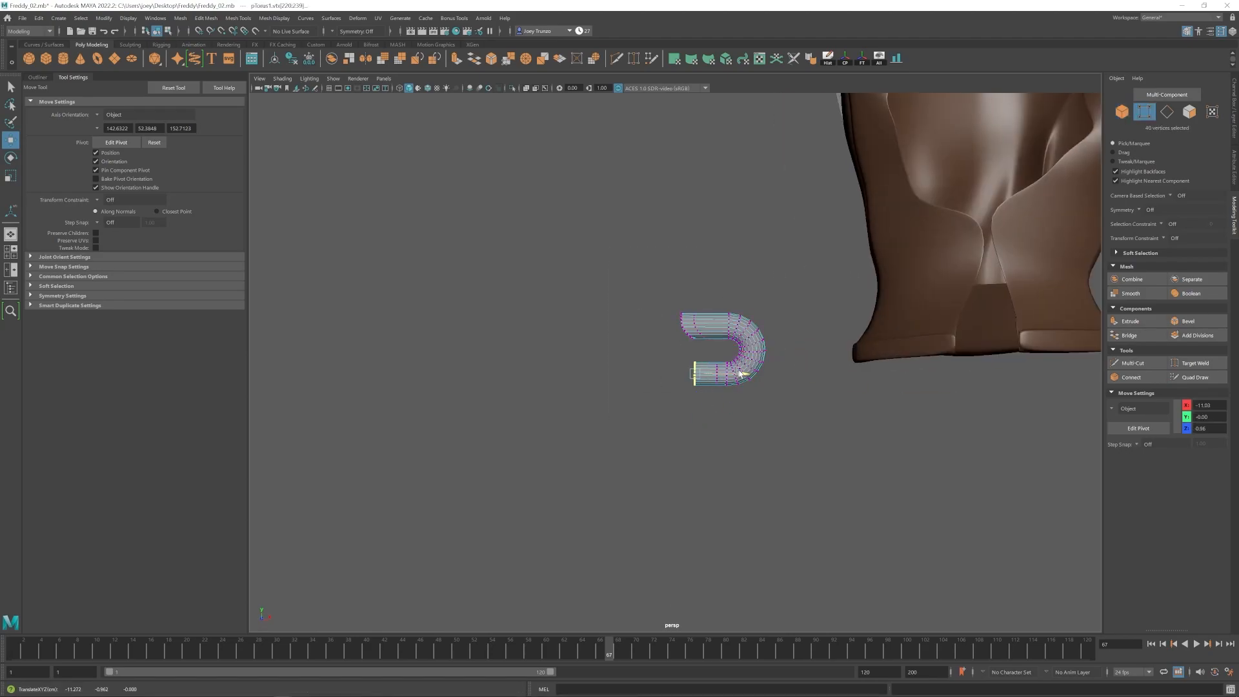
key("F8")
Extrude the faces on the inner side of the lower arm into a tapered tab toward the upper arm.
right_click_drag(739, 374, 592, 351, "alt")
key("F11")
right_click_drag(703, 354, 793, 407, "alt")
left_click_drag(794, 407, 859, 374, "alt")
left_click(664, 330)
key("w")
left_click_drag(697, 375, 741, 350, "alt")
key("ctrl+e")
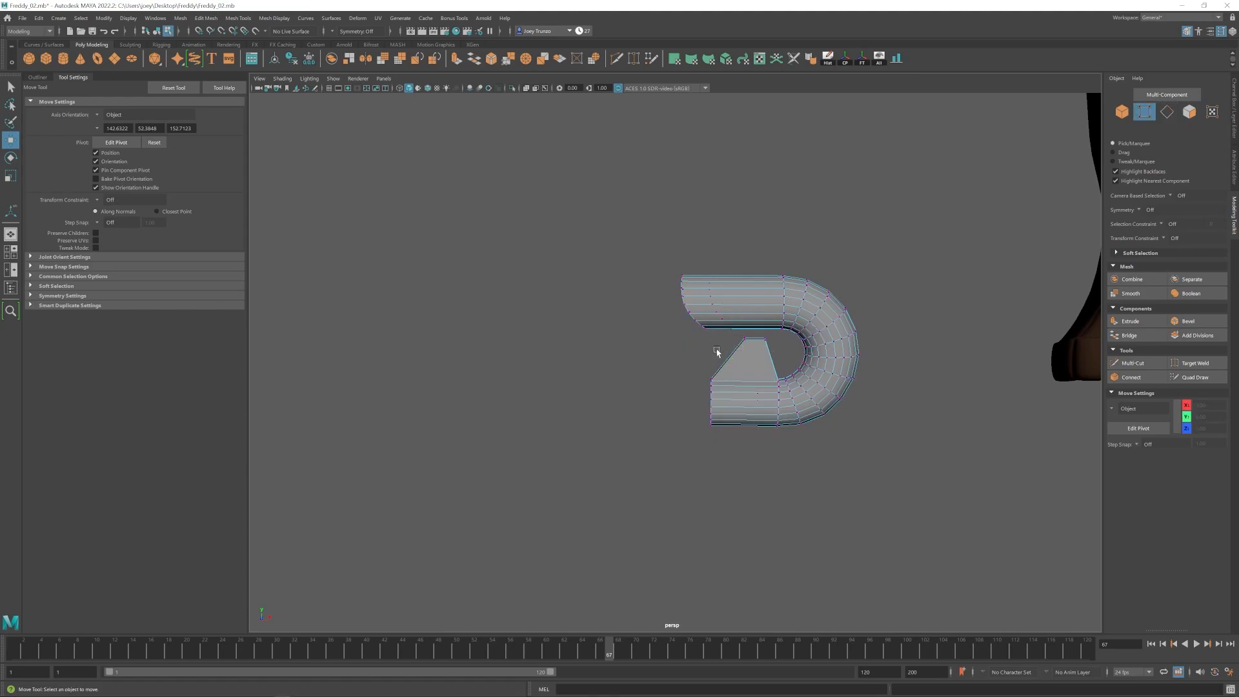
Scale the tab's tip narrower to form a prong and return the hook to object mode.
key("r")
mouse_move(759, 350)
left_mouse_down("alt")
mouse_move(806, 381)
mouse_move(742, 338)
left_mouse_up("alt")
key("F8")
key("w")
left_click_drag(807, 403, 809, 361, "alt")
left_click(741, 332)
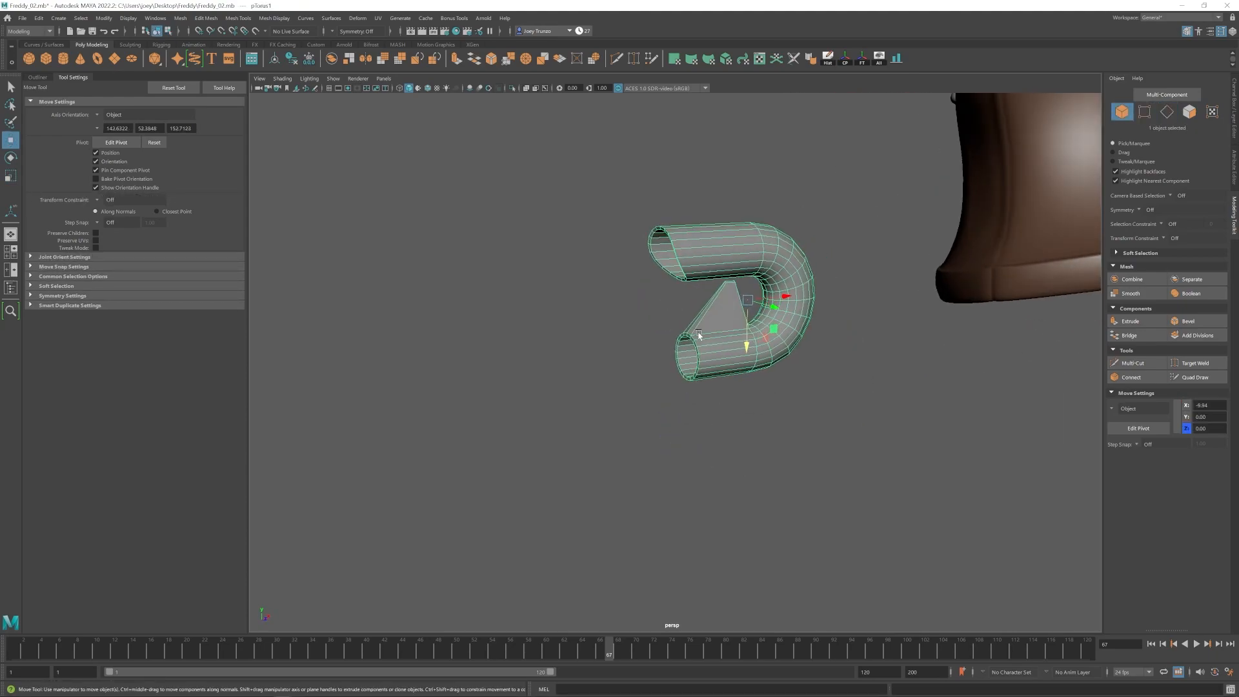
Add a second torus, rotate it to face the view and set its radius to 2.549.
key("F8")
key("F8")
left_click(722, 299)
left_click_drag(734, 330, 671, 323, "alt")
right_click_drag(671, 322, 449, 335, "alt")
left_click_drag(449, 335, 626, 265, "alt")
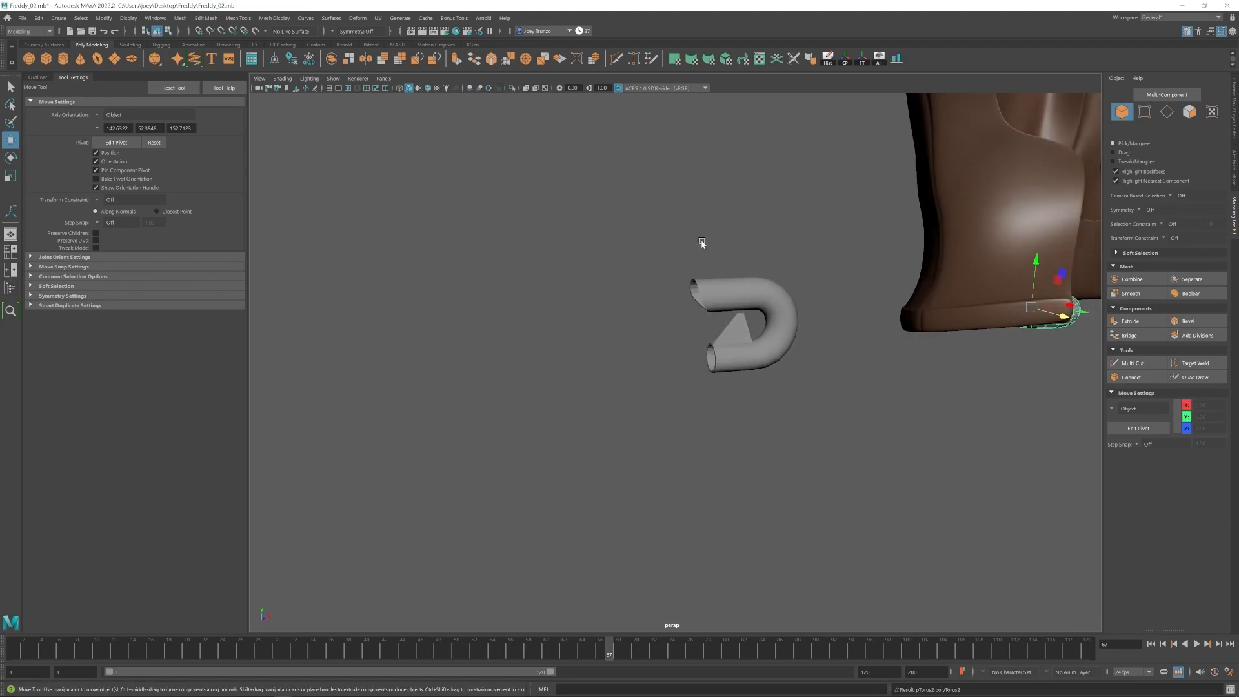
left_click(712, 330)
key("e")
left_click_drag(751, 316, 700, 327)
key("w")
left_click(1234, 167)
left_click_drag(1119, 156, 1121, 160)
Scale the new ring down and move it clear of the hook, on the side away from the glove.
key("r")
left_click_drag(608, 334, 543, 340)
left_click_drag(542, 340, 547, 353, "alt")
key("w")
left_click_drag(654, 331, 459, 332)
middle_click_drag(459, 332, 654, 331, "alt")
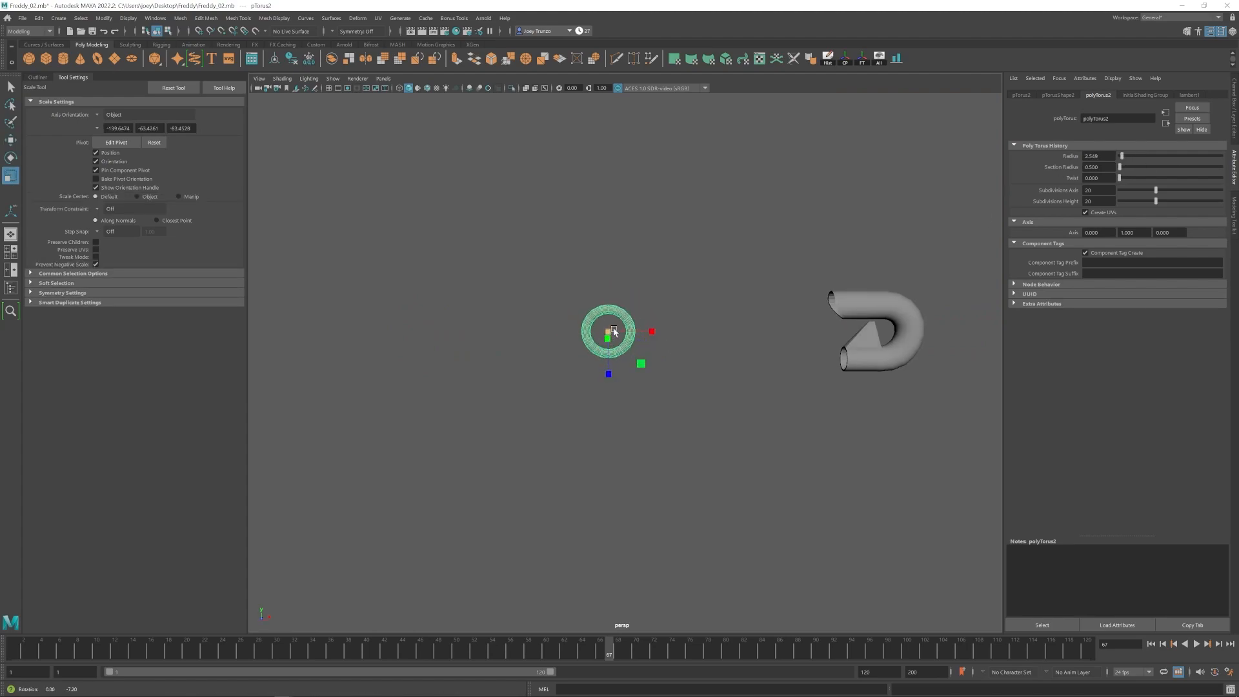
Rotate the ring slightly and split the faces of one half off as a separate piece.
mouse_move(613, 330)
left_mouse_down("alt")
mouse_move(688, 337)
mouse_move(613, 332)
mouse_move(685, 336)
mouse_move(632, 345)
left_mouse_up("alt")
scroll(629, 349, "up", 3)
key("e")
left_click_drag(623, 284, 598, 304)
key("w")
right_click_drag(600, 290, 600, 336)
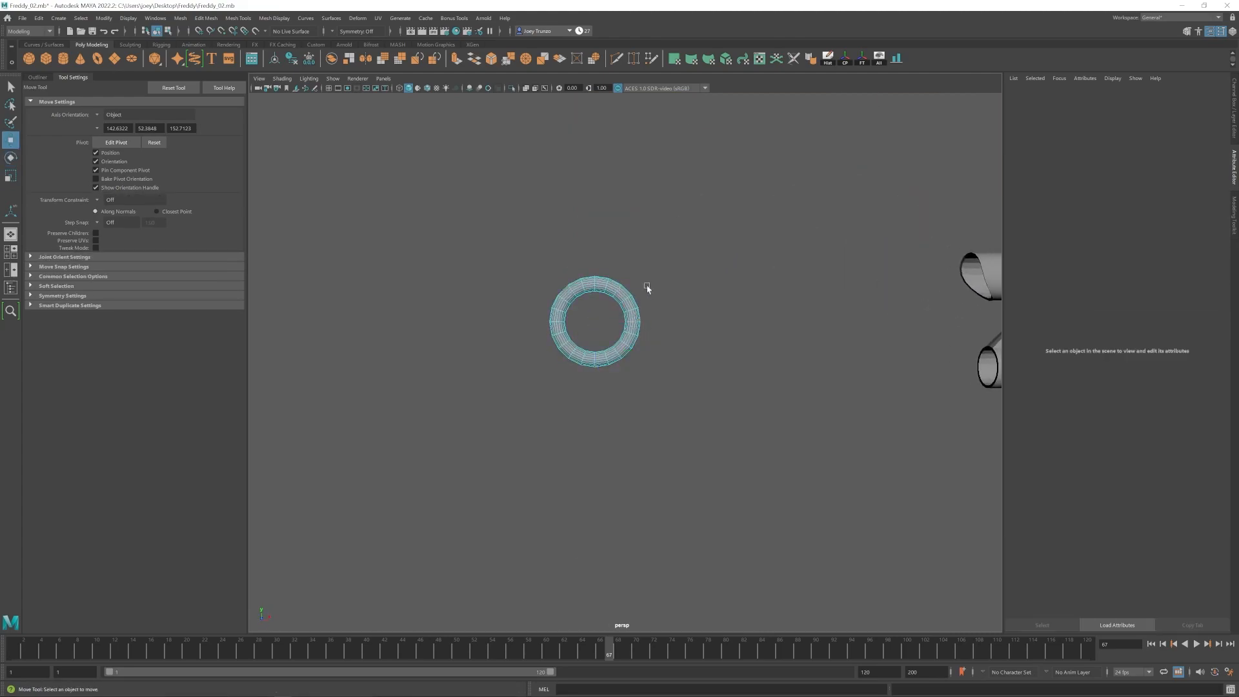
left_click_drag(677, 252, 596, 382)
left_click(206, 18)
left_click(244, 284)
Tilt and offset the separated half ring so it starts a coil beside the other half.
left_click_drag(600, 323, 667, 327, "alt")
key("w")
right_click_drag(616, 355, 634, 340)
left_click(628, 332)
key("e")
left_click_drag(644, 301, 627, 351, "alt")
key("w")
left_click(626, 326)
key("e")
key("w")
scroll(627, 348, "up", 5)
key("e")
key("w")
Delete the faces at the top of the ring to leave an open end.
left_click_drag(630, 271, 688, 329, "alt")
middle_click_drag(688, 329, 642, 345, "alt")
key("F11")
left_click_drag(524, 265, 530, 315)
key("Delete")
Extrude the open border of the separated half ring into a long straight wire toward the hook.
middle_click_drag(600, 328, 599, 296, "alt")
left_click(598, 296)
key("e")
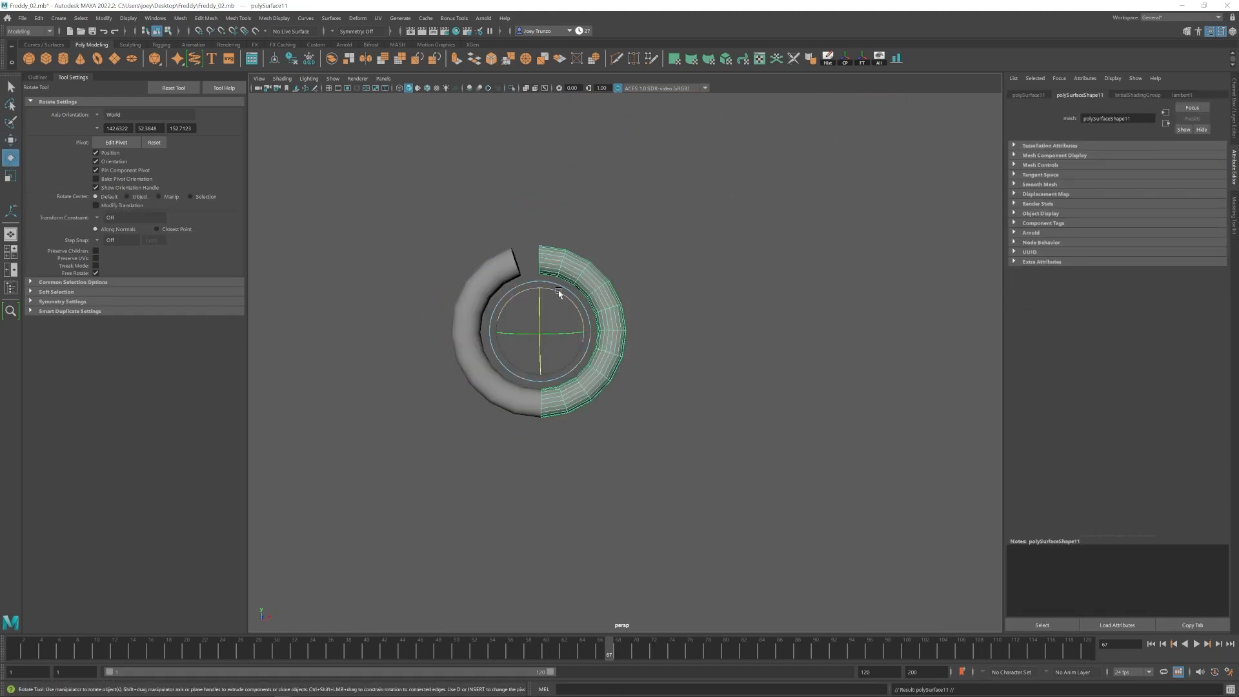
left_click_drag(509, 309, 590, 376, "alt")
key("w")
left_click_drag(589, 376, 652, 323, "alt")
scroll(619, 326, "up", 3)
double_click(570, 326)
left_click_drag(529, 326, 871, 355, "shift")
scroll(774, 357, "down", 8)
left_click_drag(623, 358, 784, 360)
Group the ring pieces with the wire, scale them up and line the wire up with the hook's lower arm.
left_click(684, 290)
left_click_drag(429, 262, 677, 389)
key("ctrl+g")
key("r")
left_click_drag(644, 346, 815, 379)
key("w")
left_click_drag(644, 385, 645, 360)
left_click_drag(645, 360, 748, 381, "alt")
left_click_drag(669, 326, 637, 351)
scroll(602, 360, "down", 5)
scroll(619, 355, "up", 3)
key("r")
key("w")
left_click(568, 348)
left_click(483, 334)
key("r")
left_click(651, 400)
mouse_move(651, 400)
left_mouse_down("alt")
mouse_move(753, 398)
mouse_move(649, 393)
left_mouse_up("alt")
scroll(649, 393, "up", 4)
left_click(459, 351)
left_click(555, 369, "shift")
key("ctrl+z")
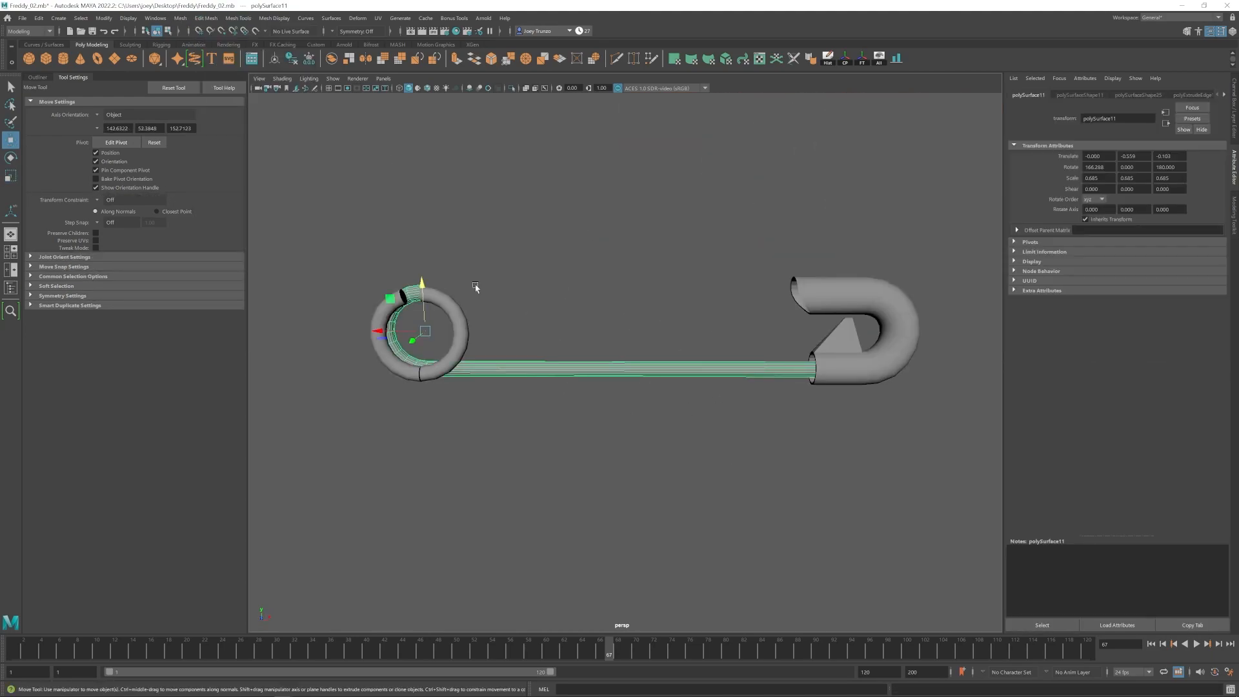
Move the front half ring to meet its neighbour at the bottom and combine the two pieces into one mesh.
left_click(457, 323)
middle_click_drag(413, 331, 604, 399, "alt")
scroll(604, 398, "up", 5)
left_click_drag(604, 398, 645, 452, "alt")
left_click(586, 387)
left_click_drag(653, 357, 509, 245, "alt")
left_click_drag(646, 502, 787, 600)
left_click_drag(650, 347, 611, 307)
left_click_drag(674, 392, 674, 396)
left_click_drag(674, 396, 649, 357, "alt")
left_click(690, 387, "shift")
left_click(180, 18)
left_click(204, 58)
Bridge the gap between the two open borders at the front ring's bottom and delete the surplus edge loop.
right_click_drag(690, 409, 688, 374)
scroll(688, 406, "up", 4)
double_click(644, 415)
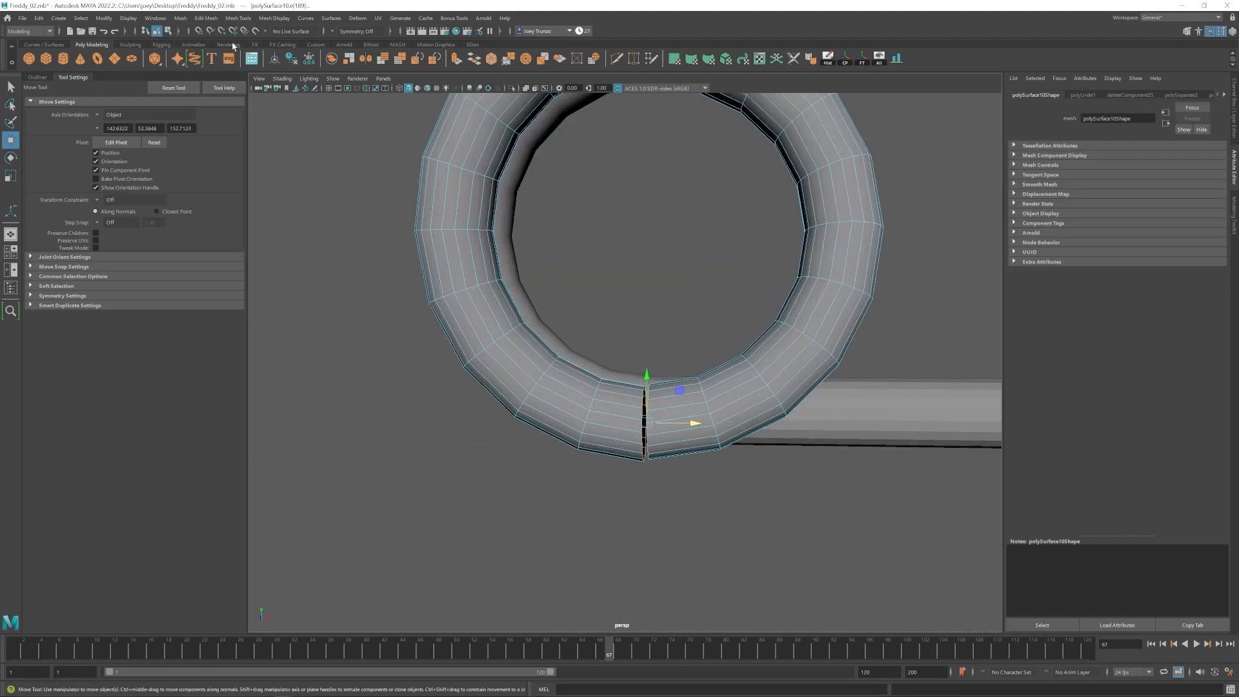
left_click(206, 18)
left_click(223, 64)
key("ctrl+Delete")
Combine the front ring with the half ring that carries the long wire.
left_click_drag(465, 291, 625, 388, "alt")
left_click(600, 458, "shift")
left_click(180, 18)
left_click(204, 56)
Bridge the remaining seam between the ring and the wire piece and delete the extra edge loop there.
right_click_drag(606, 450, 606, 414)
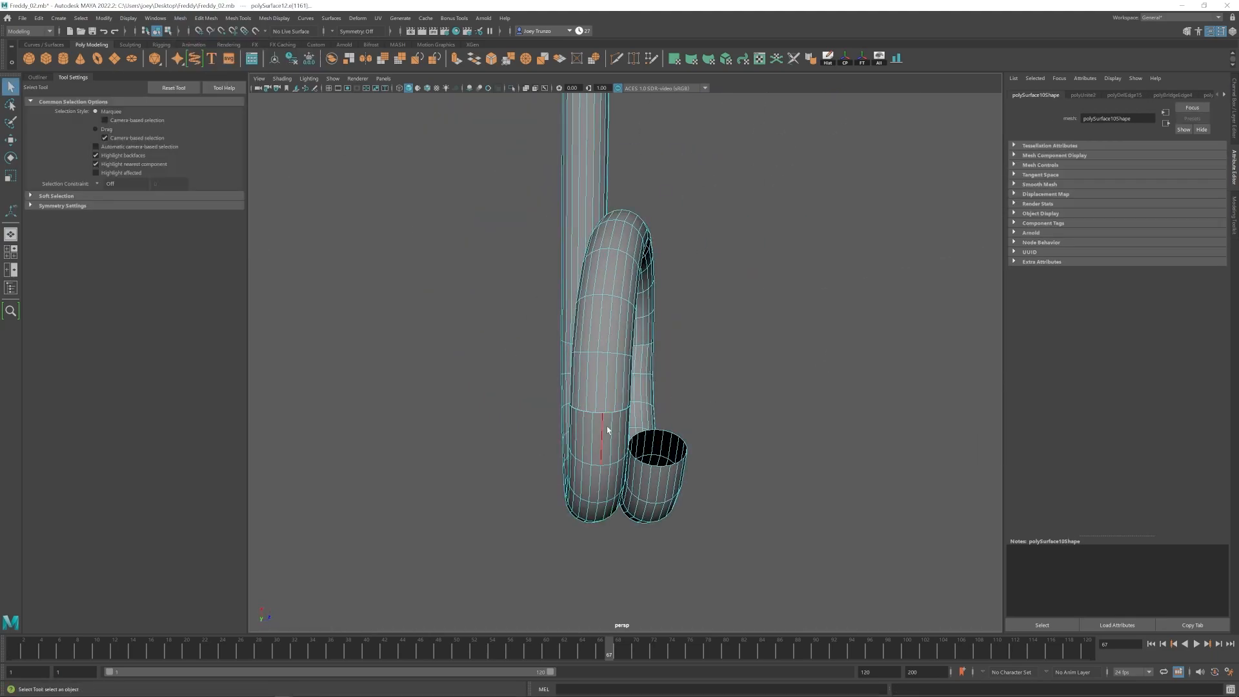
scroll(606, 415, "up", 4)
double_click(555, 317)
left_click(206, 18)
left_click(223, 65)
key("ctrl+Delete")
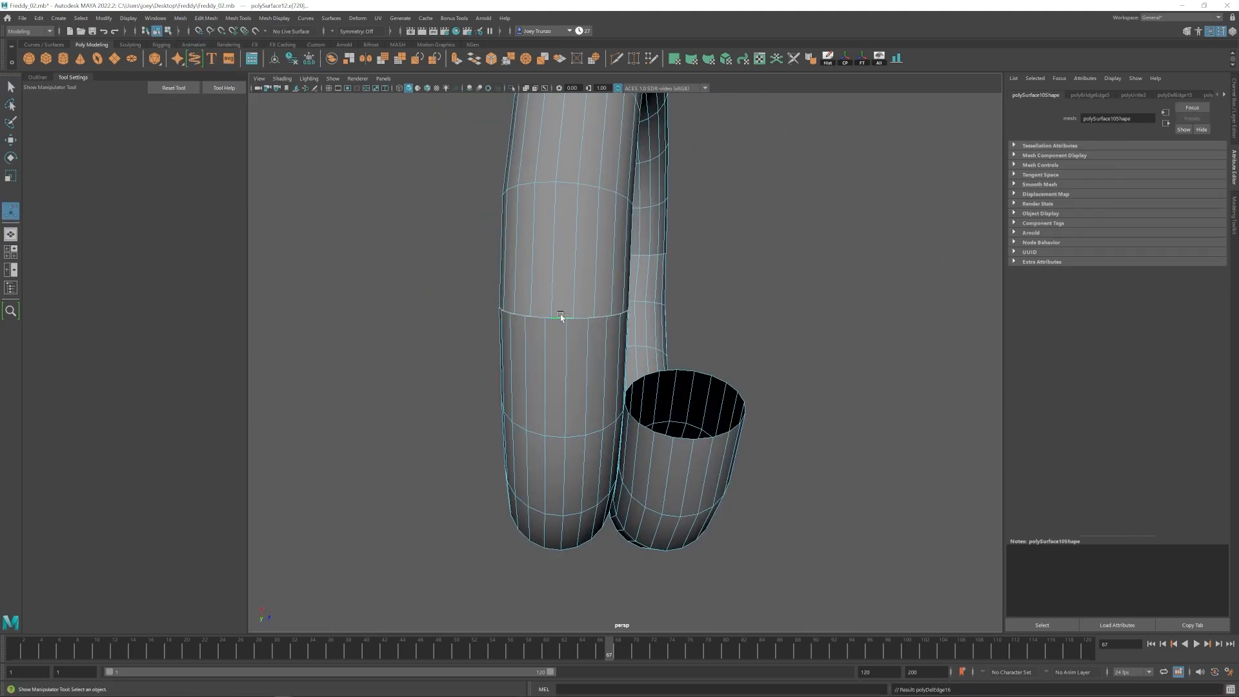
key("e")
left_click_drag(557, 314, 638, 224, "alt")
scroll(638, 224, "down", 4)
key("w")
scroll(620, 271, "up", 5)
right_click_drag(586, 306, 599, 227)
double_click(578, 264)
key("e")
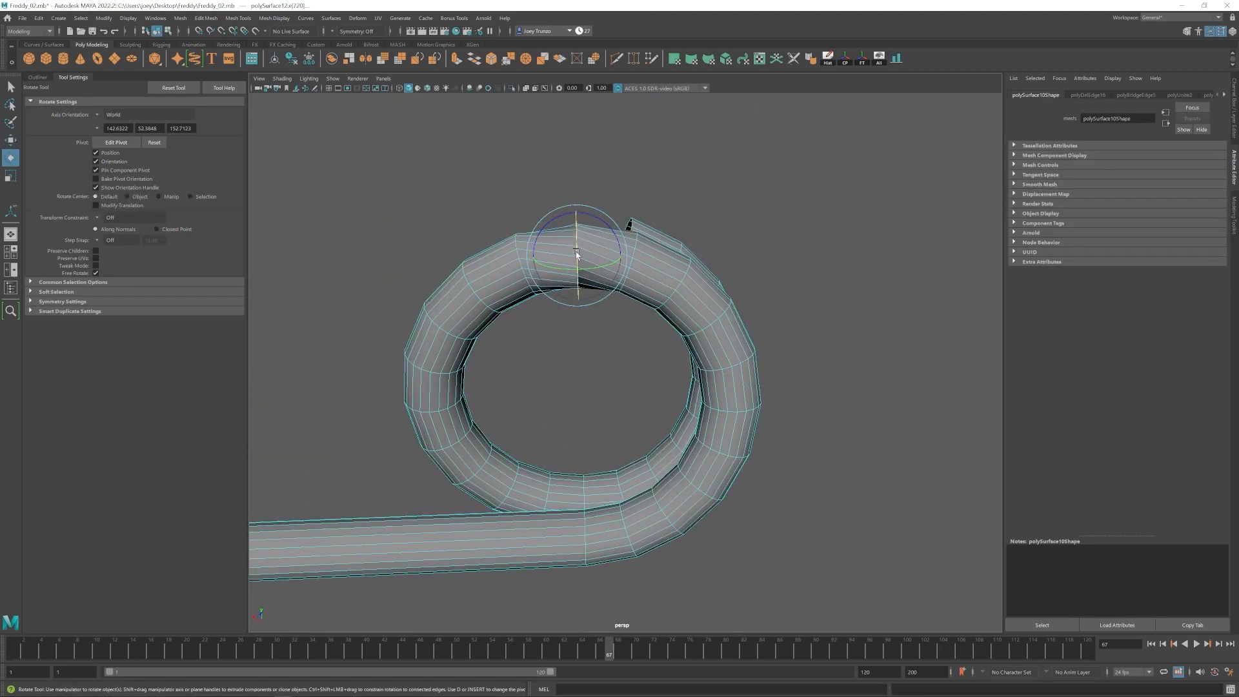
key("w")
left_click_drag(581, 258, 630, 229, "alt")
right_click_drag(600, 258, 626, 232)
scroll(655, 439, "down", 5)
left_click(499, 314)
key("ctrl+z")
key("ctrl+z")
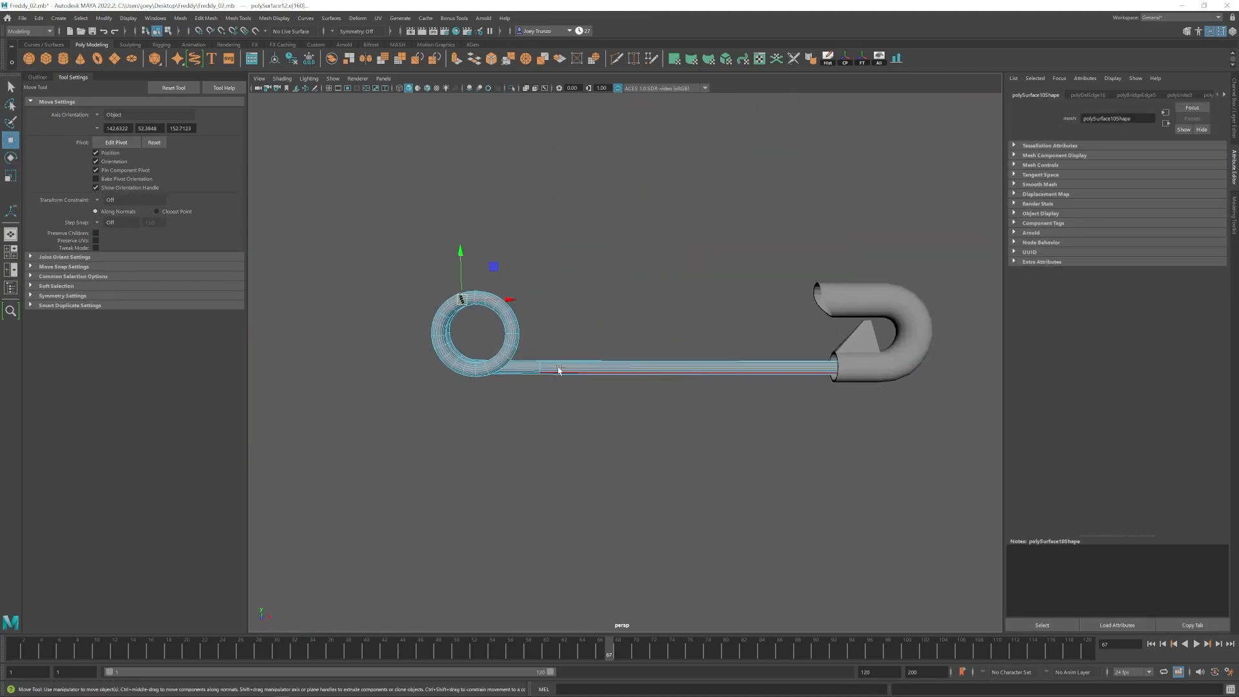
Extrude the coil's other open end into a second straight wire reaching the hook's upper arm and adjust its angle.
left_click_drag(865, 302, 876, 302)
left_click_drag(877, 302, 943, 343, "alt")
right_click_drag(613, 310, 638, 284)
left_click_drag(645, 318, 563, 307)
key("e")
key("w")
key("e")
left_click_drag(613, 290, 616, 293)
key("w")
left_click_drag(510, 326, 589, 332, "alt")
Clean up the bend where the upper wire leaves the coil and delete the surplus edge loop there.
left_click(589, 333)
left_click(542, 348)
left_click(205, 18)
left_click(231, 141)
left_click_drag(415, 351, 517, 340, "alt")
scroll(478, 374, "up", 4)
double_click(428, 413)
key("ctrl+Delete")
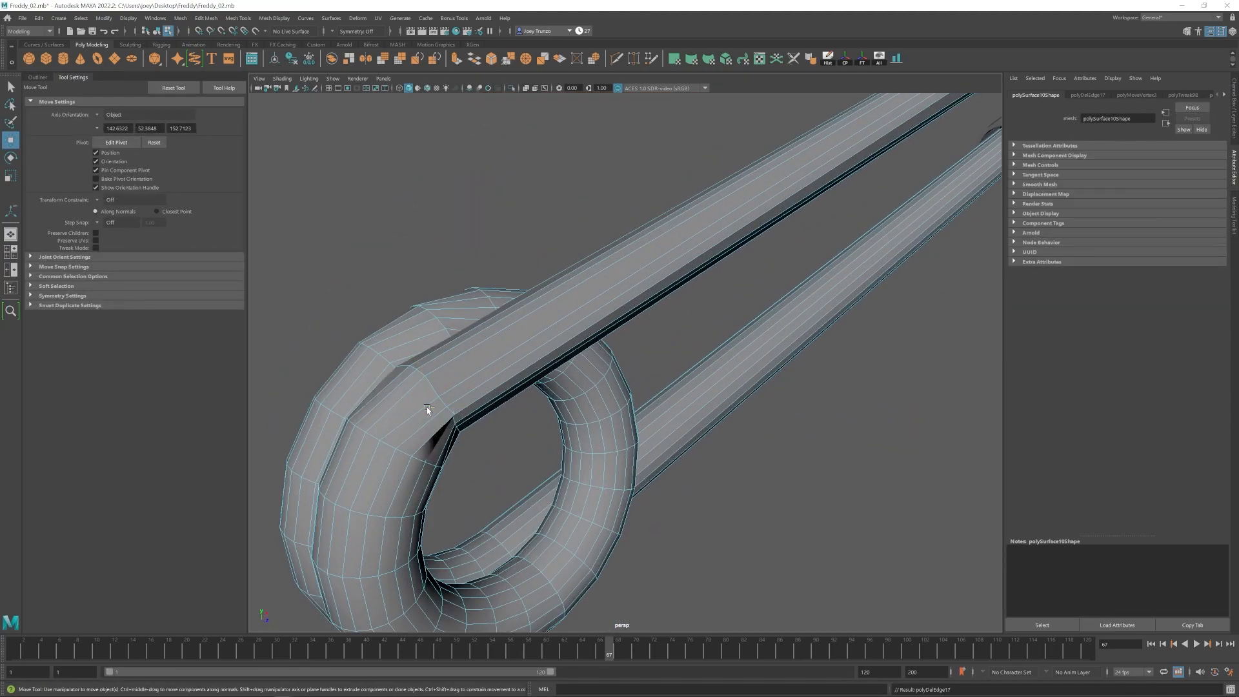
Circularize the edge loop at the upper wire's bend, reposition the neighbouring edges and circularize them too.
left_click(206, 18)
left_click(223, 68)
scroll(437, 277, "up", 3)
key("w")
mouse_move(437, 278)
left_mouse_down()
mouse_move(456, 318)
mouse_move(436, 280)
mouse_move(675, 381)
mouse_move(646, 372)
left_mouse_up()
left_click_drag(573, 363, 596, 340)
key("g")
key("e")
key("w")
Select further edge loops around the coil near the wire bend and shift them sideways.
right_click_drag(596, 339, 589, 404, "alt")
left_click_drag(589, 404, 593, 430, "alt")
left_click_drag(608, 536, 492, 335, "alt")
double_click(494, 342, "shift")
double_click(542, 451, "shift")
left_click_drag(541, 449, 578, 426, "alt")
left_click_drag(565, 280, 388, 316)
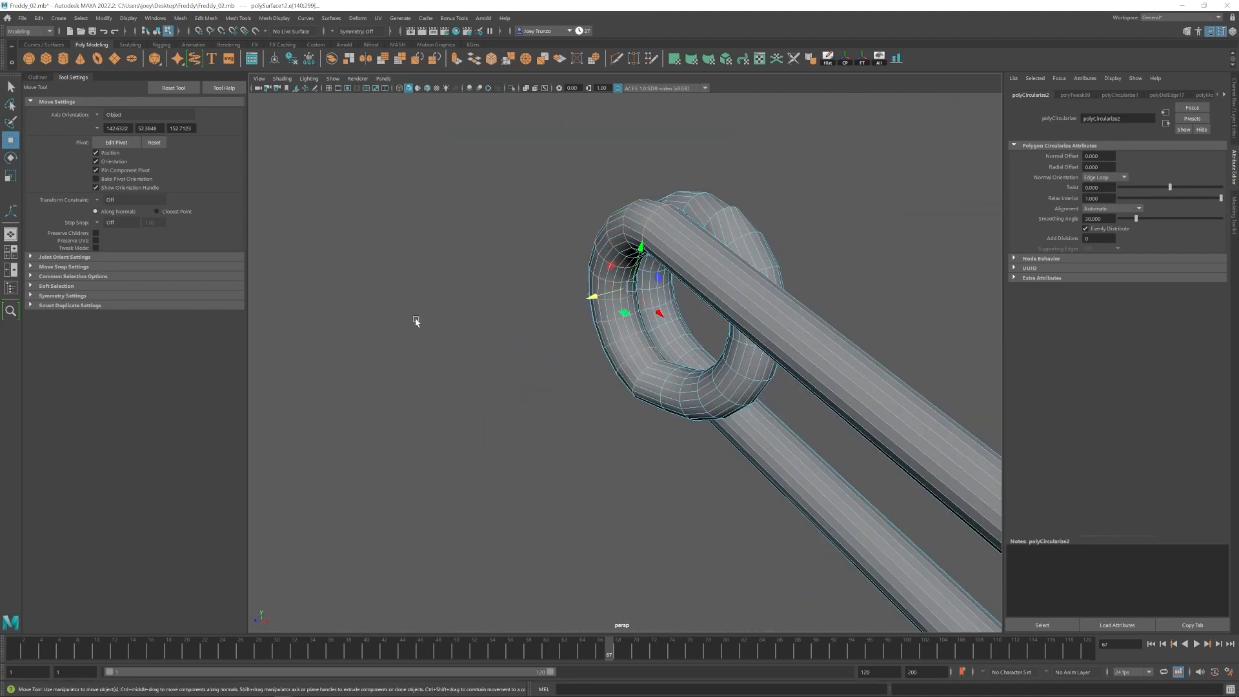
left_click(388, 316)
Nudge a single edge loop on the coil slightly to even out its curve.
right_click_drag(451, 348, 604, 401, "alt")
left_click(658, 401)
left_click_drag(652, 415, 767, 384, "alt")
left_click_drag(647, 372, 644, 372)
double_click(605, 349)
Insert an edge loop in the straight upper wire just beside the coil's bend.
right_click_drag(606, 306, 631, 279)
left_click_drag(631, 279, 762, 288, "alt")
left_click(730, 429)
right_click_drag(762, 336, 710, 374, "alt")
left_click(605, 260)
left_click(238, 18)
left_click(258, 87)
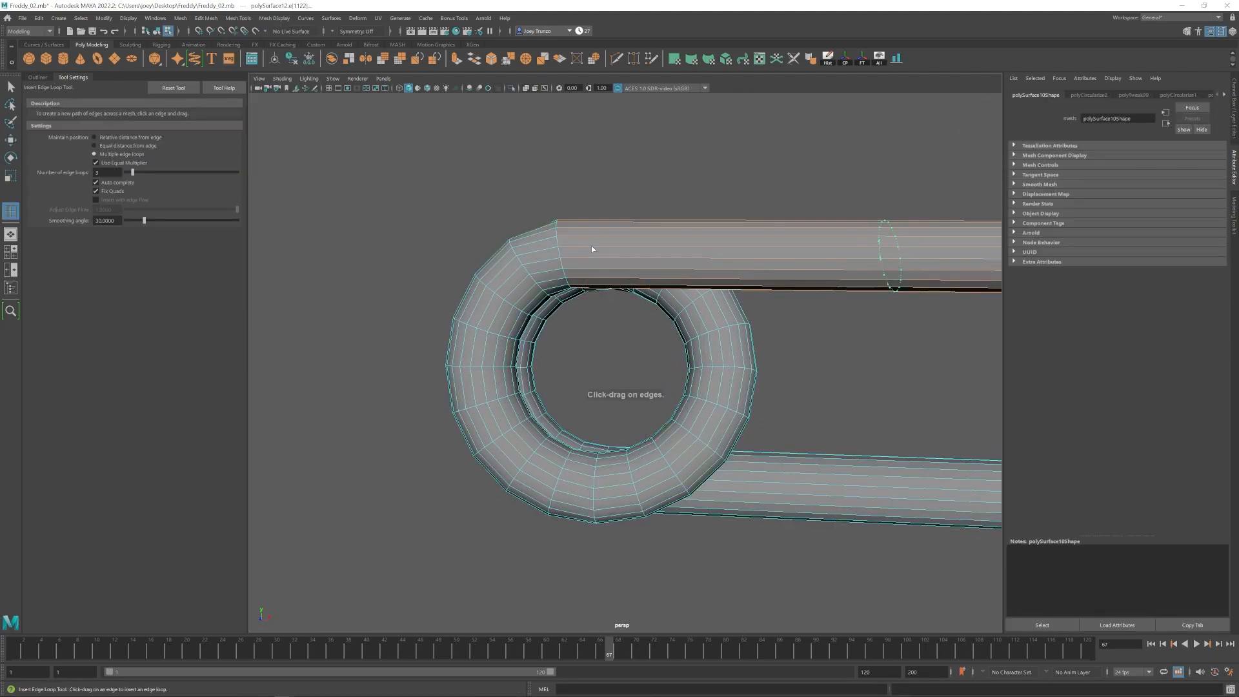
left_click(600, 253)
Lower the upper wire's edge loop at the coil bend slightly and check the wire with smooth preview.
key("w")
key("3")
left_click(711, 180)
key("1")
left_click_drag(710, 180, 642, 273, "alt")
double_click(612, 288)
key("3")
right_click_drag(641, 275, 677, 260)
double_click(584, 284)
key("ctrl+z")
left_click_drag(581, 246, 581, 249)
right_click_drag(582, 249, 454, 249, "alt")
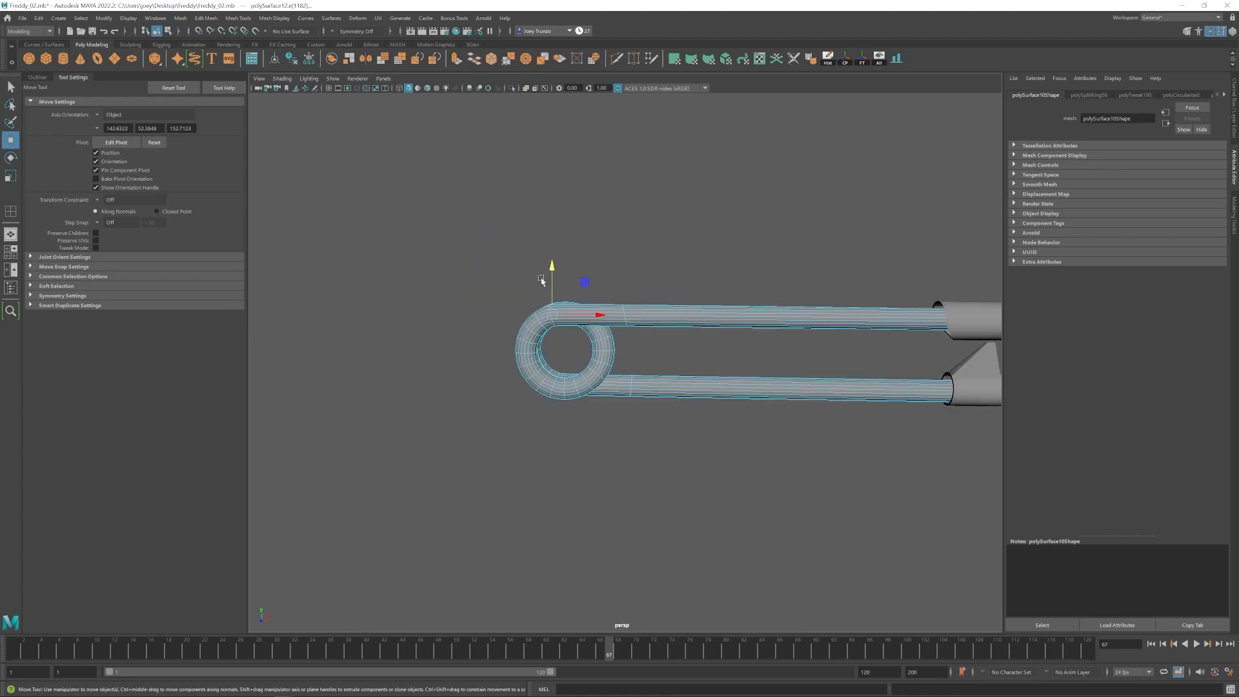
left_click(454, 249)
Group the coiled wire and its hook parts and center the group's pivot.
middle_click_drag(626, 342, 529, 334, "alt")
left_click_drag(475, 316, 549, 387)
left_click_drag(552, 352, 668, 394)
left_click(555, 400)
key("ctrl+g")
left_click(845, 58)
Scale the grouped wire fastening down, then move and rotate it towards the glove's wrist opening.
key("r")
left_click_drag(594, 357, 555, 357)
key("w")
left_click_drag(748, 352, 838, 370)
left_click_drag(787, 298, 782, 229)
left_click_drag(736, 407, 535, 387, "alt")
key("e")
key("w")
key("e")
left_click_drag(524, 287, 511, 297)
left_click_drag(549, 322, 539, 343)
left_click_drag(620, 548, 783, 520, "alt")
Shrink the fastening a little further and move it closer to the wrist opening.
key("r")
left_click_drag(606, 415, 590, 415)
left_click_drag(729, 464, 553, 317, "alt")
key("w")
key("e")
key("w")
key("r")
left_click_drag(561, 374, 624, 445, "alt")
key("e")
key("w")
left_click_drag(633, 391, 646, 427)
Shift the fastening against the glove's surface and adjust its scale to suit the wrist.
key("e")
key("w")
left_click_drag(684, 467, 571, 403, "alt")
left_click_drag(593, 413, 460, 361)
key("r")
left_click_drag(607, 339, 697, 429)
key("e")
key("w")
left_click_drag(671, 376, 611, 378, "alt")
left_click(553, 410)
left_click_drag(514, 359, 600, 348)
left_click(521, 381)
key("ctrl+z")
key("ctrl+z")
Select and adjust individual components where the fastening meets the glove's wrist opening.
left_click(479, 380)
left_click(580, 340)
scroll(556, 359, "down", 3)
left_click(592, 415)
left_click_drag(594, 310, 716, 441)
left_click(643, 325)
scroll(623, 361, "down", 3)
left_click(622, 385)
scroll(658, 445, "up", 4)
left_click_drag(614, 446, 568, 393, "alt")
left_click(523, 363)
scroll(569, 398, "down", 3)
scroll(581, 393, "down", 4)
Select the fastening's parent group in object mode, change the Move tool's axis orientation and reposition the group.
key("F8")
left_click(951, 489)
left_click_drag(677, 387, 736, 391, "alt")
left_click(655, 331)
key("Up")
left_click(104, 114)
left_click(116, 140)
left_click_drag(643, 299, 549, 322)
left_click_drag(656, 342, 641, 406, "alt")
Examine how the fastening sits on the glove from near and far.
scroll(578, 379, "down", 5)
left_click(762, 438)
scroll(636, 409, "up", 5)
key("ctrl+z")
key("r")
key("w")
key("e")
key("w")
left_click(649, 493)
mouse_move(649, 494)
left_mouse_down("alt")
mouse_move(590, 387)
mouse_move(647, 428)
mouse_move(593, 418)
mouse_move(673, 492)
left_mouse_up("alt")
scroll(648, 428, "down", 8)
scroll(645, 431, "up", 5)
key("ctrl+z")
Rotate and move the fastening so that it lies across the wrist opening on the palm side.
key("r")
key("f")
key("e")
left_click_drag(627, 409, 633, 404)
key("e")
left_click_drag(645, 346, 600, 284)
key("w")
left_click_drag(624, 339, 655, 422)
key("e")
key("w")
key("e")
scroll(708, 470, "down", 10)
left_click(404, 381)
scroll(797, 480, "up", 3)
Examine the back of the complete glove, from the finger plates and rivets down to the wrist strap.
left_click_drag(796, 480, 581, 409, "alt")
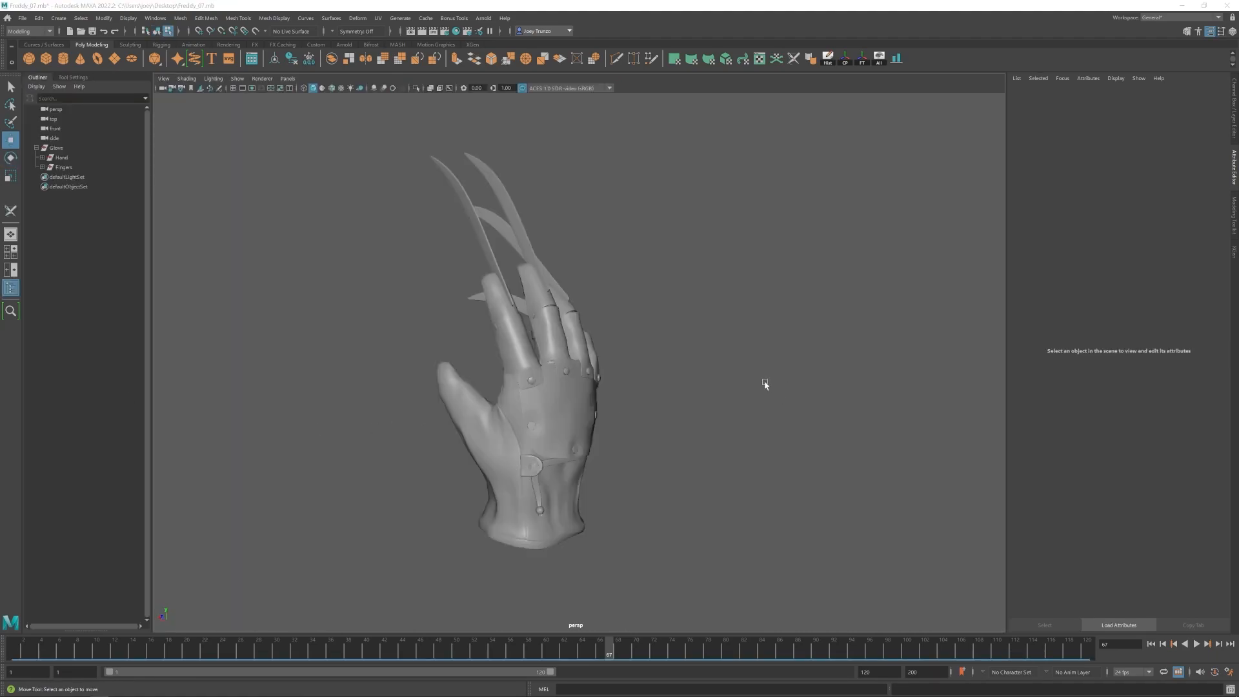
left_click_drag(713, 399, 656, 436, "alt")
right_click_drag(655, 436, 756, 420, "alt")
left_click_drag(756, 420, 683, 283, "alt")
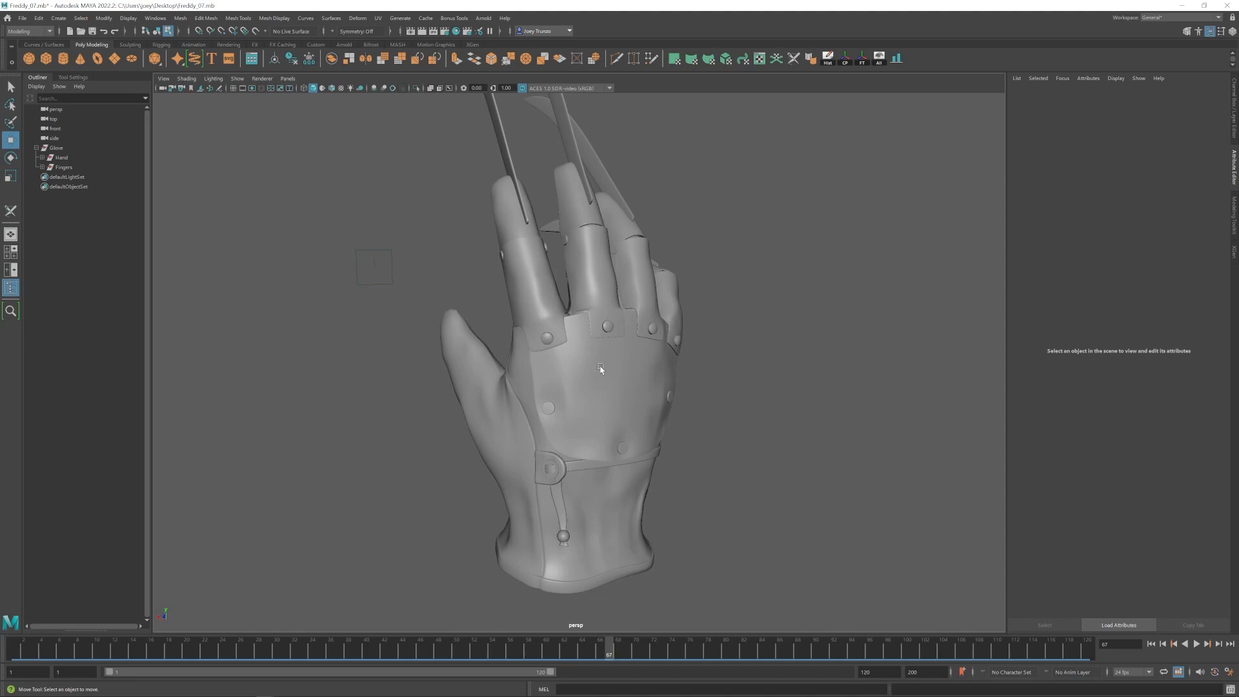
left_click_drag(625, 414, 620, 417, "alt")
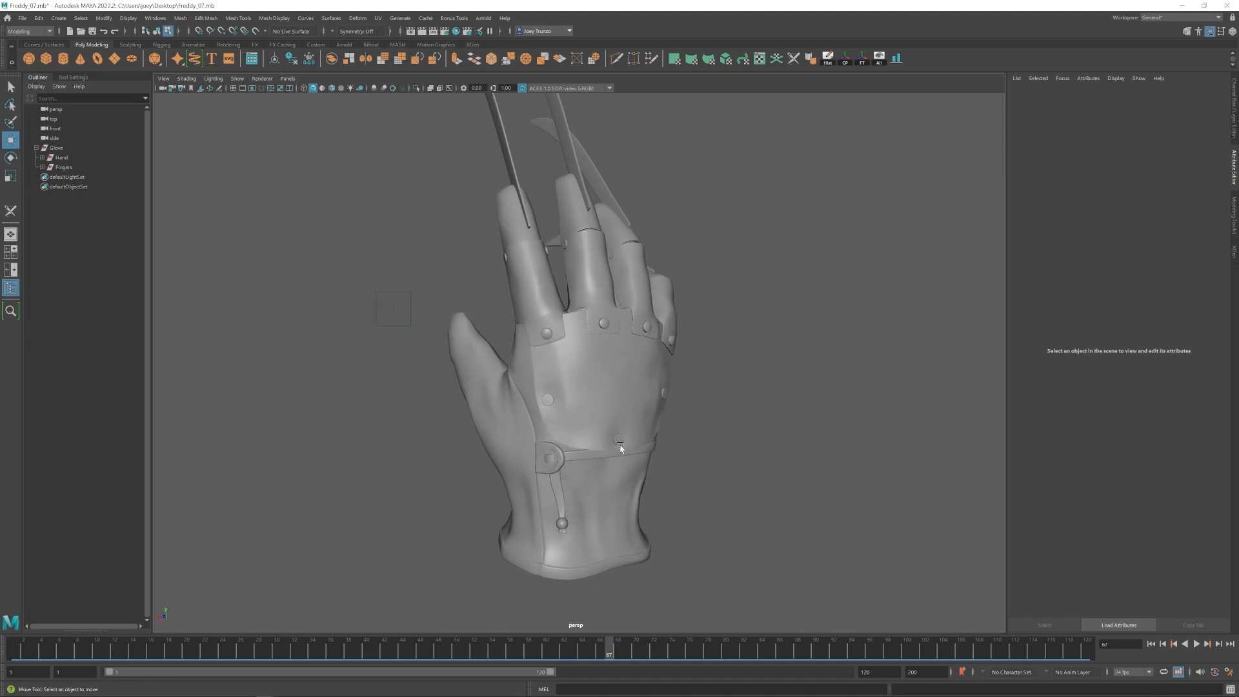
scroll(553, 461, "up", 10)
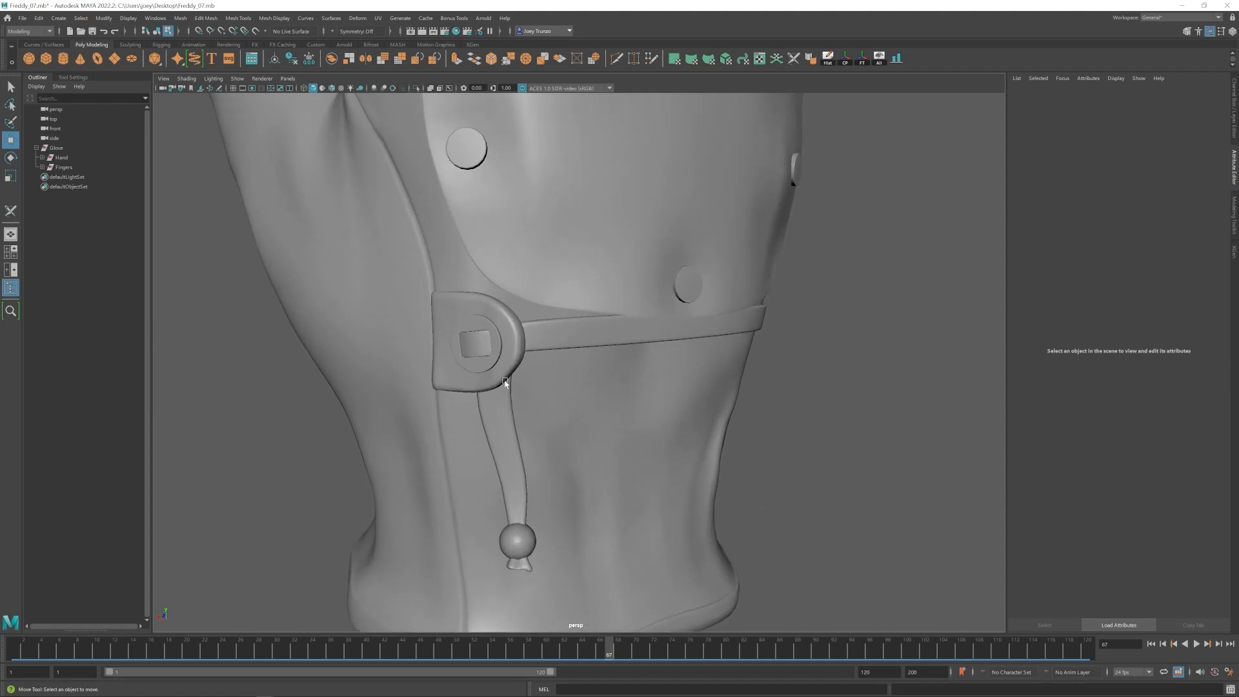
right_click_drag(485, 332, 520, 296)
left_click_drag(431, 350, 378, 351)
left_click(453, 349)
left_click(473, 352)
left_click_drag(471, 352, 465, 303)
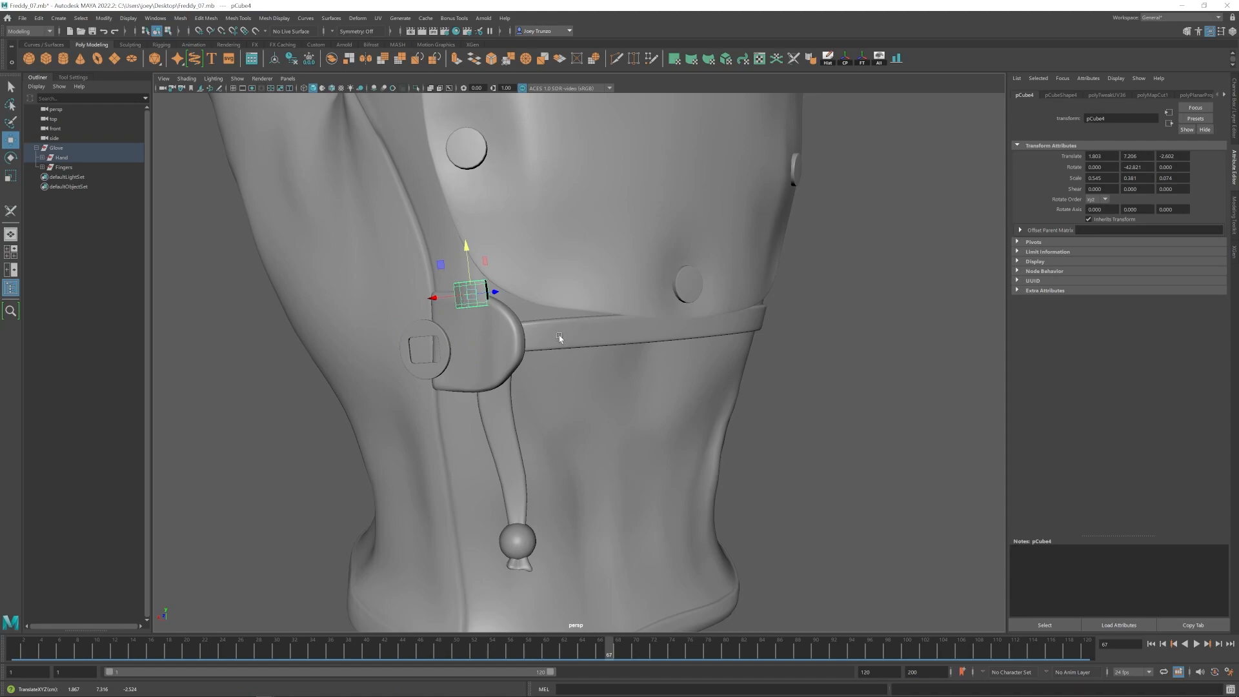
key("ctrl+z")
key("ctrl+z")
key("ctrl+z")
key("ctrl+z")
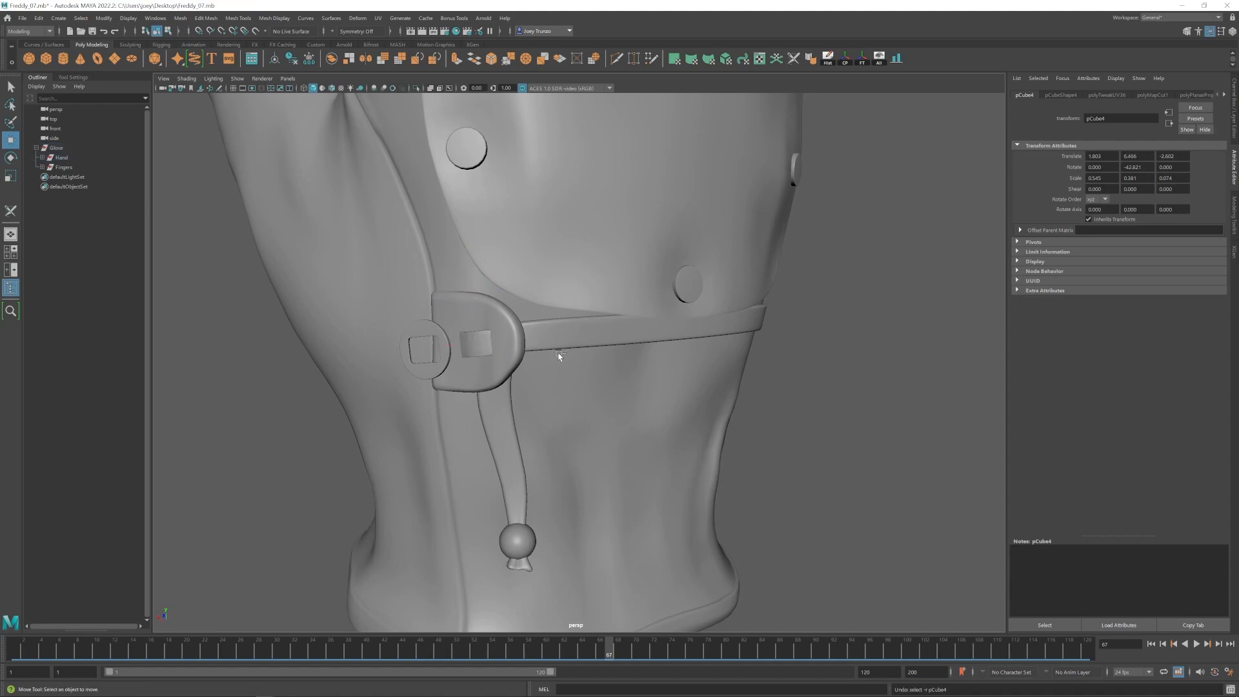
key("ctrl+z")
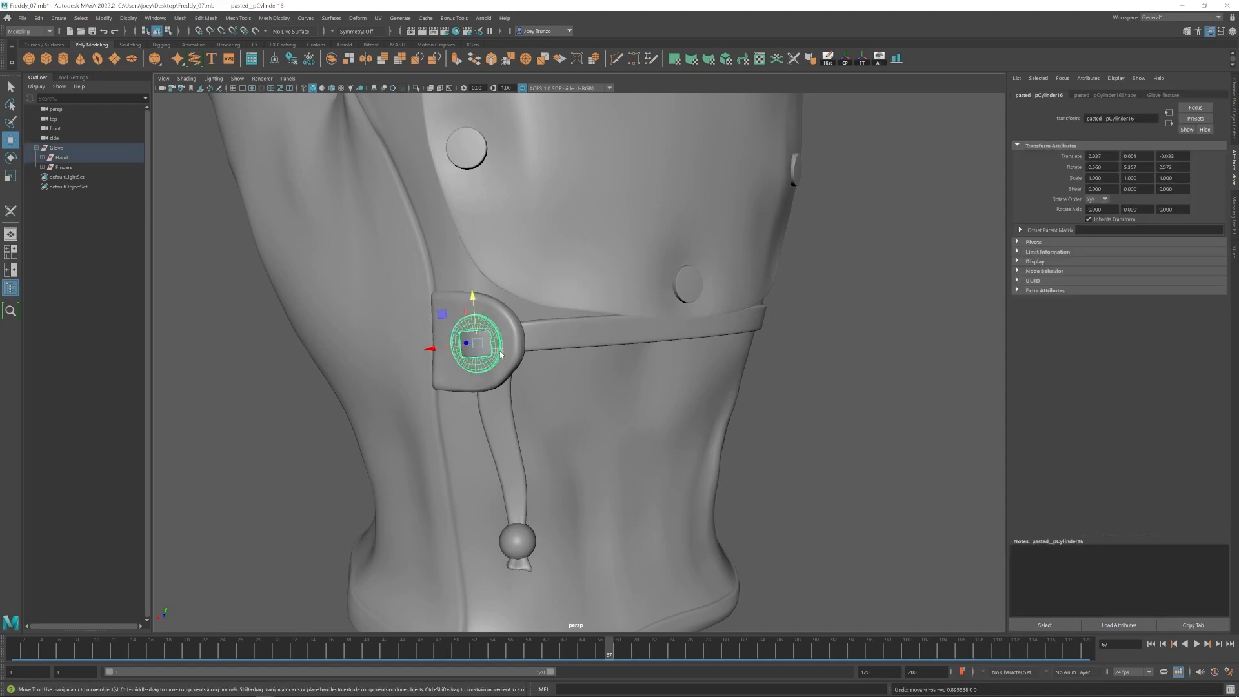
key("ctrl+z")
left_click(842, 355)
Examine the glove's palm side, including the finger bands, palm patch and wire fastening at the wrist.
right_click_drag(640, 423, 431, 370, "alt")
middle_click_drag(478, 329, 454, 362, "alt")
left_click_drag(453, 358, 493, 427, "alt")
right_click_drag(494, 427, 564, 395, "alt")
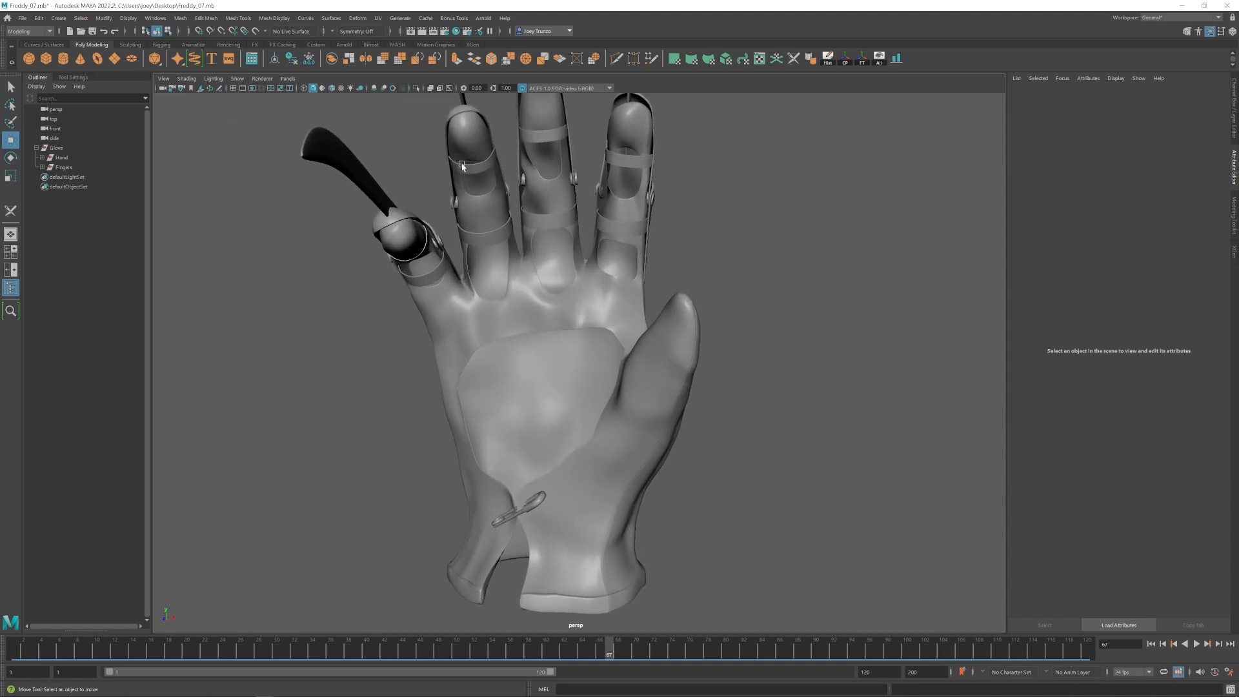
left_click_drag(529, 292, 568, 358, "alt")
right_click_drag(567, 358, 551, 358, "alt")
left_click_drag(551, 358, 561, 387, "alt")
right_click_drag(561, 388, 478, 382, "alt")
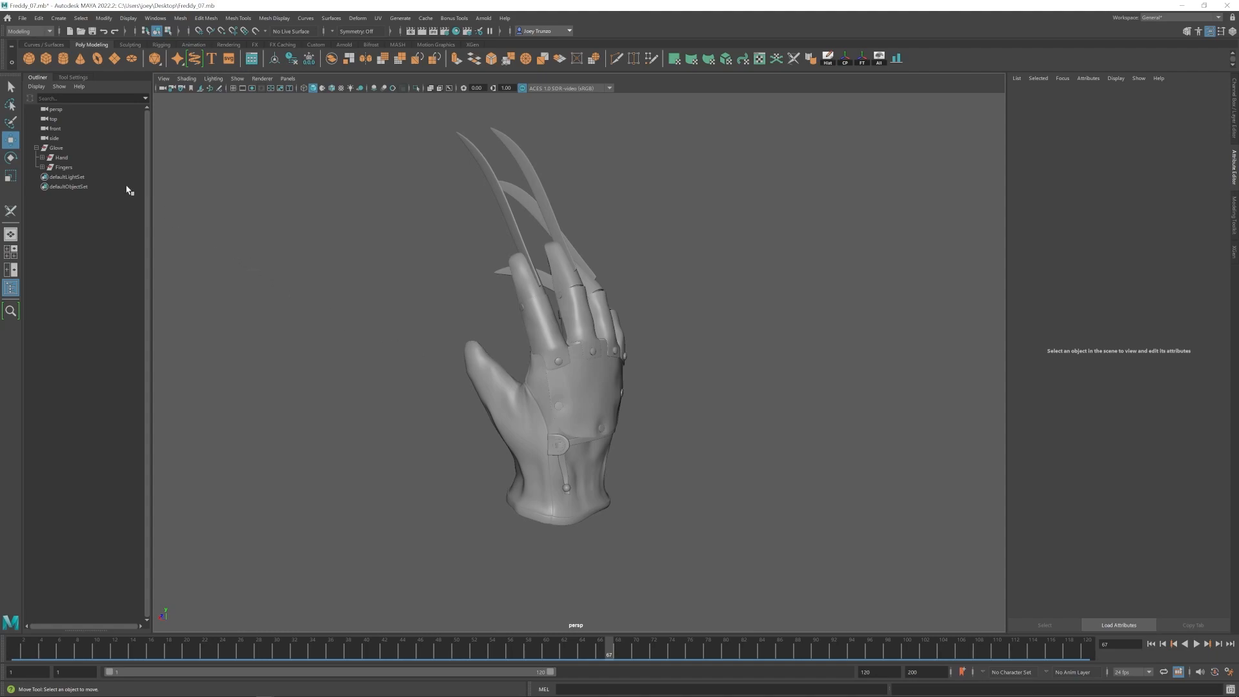
Show the Fingers group's UV layout in the UV Editor, dock the UV Toolkit beside it and frame the shells.
left_click(61, 157)
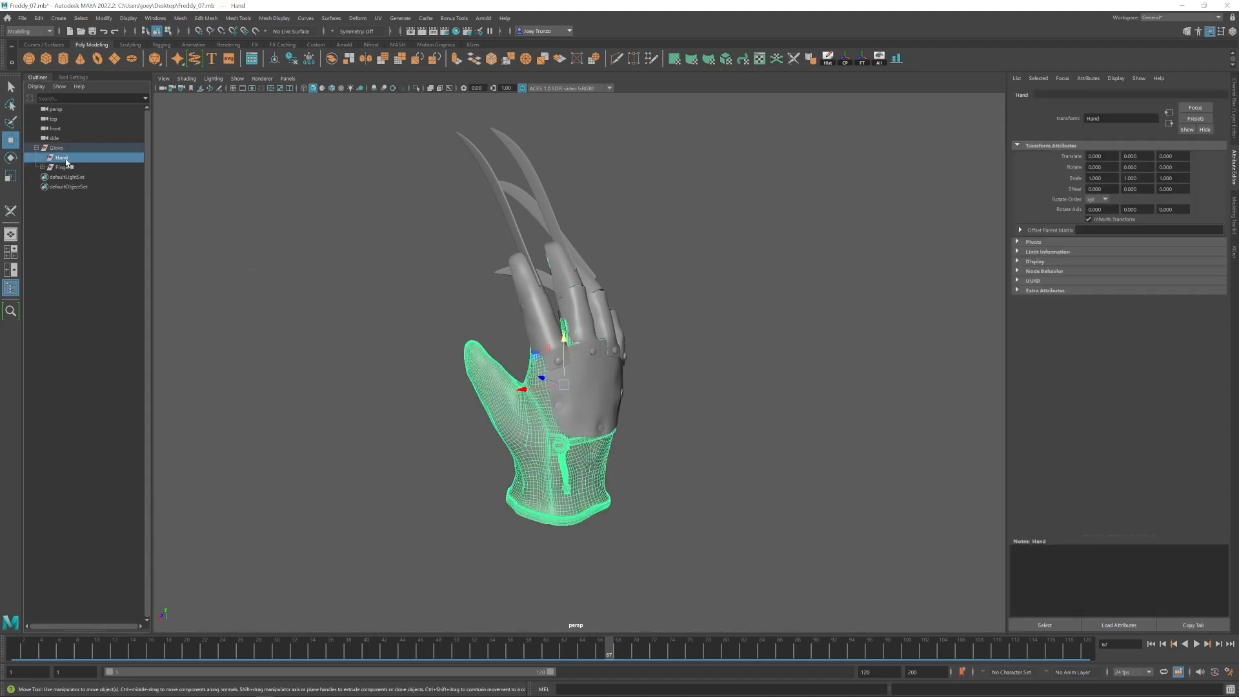
left_click(63, 167)
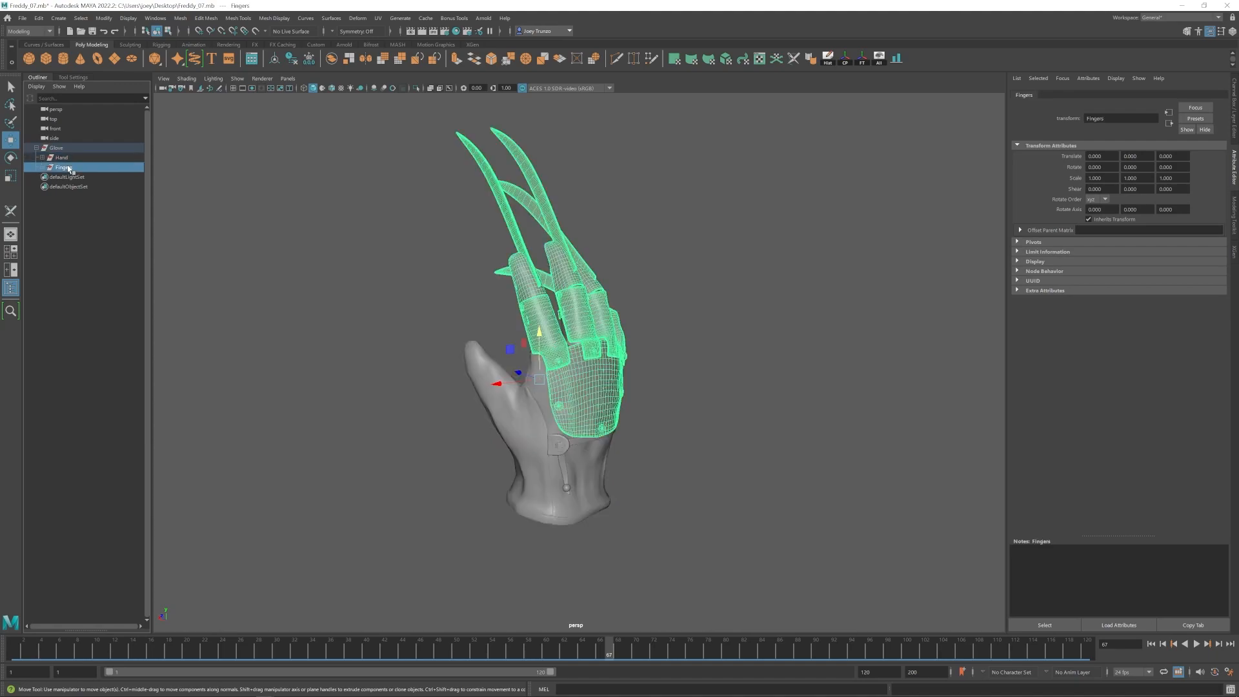
left_click(760, 60)
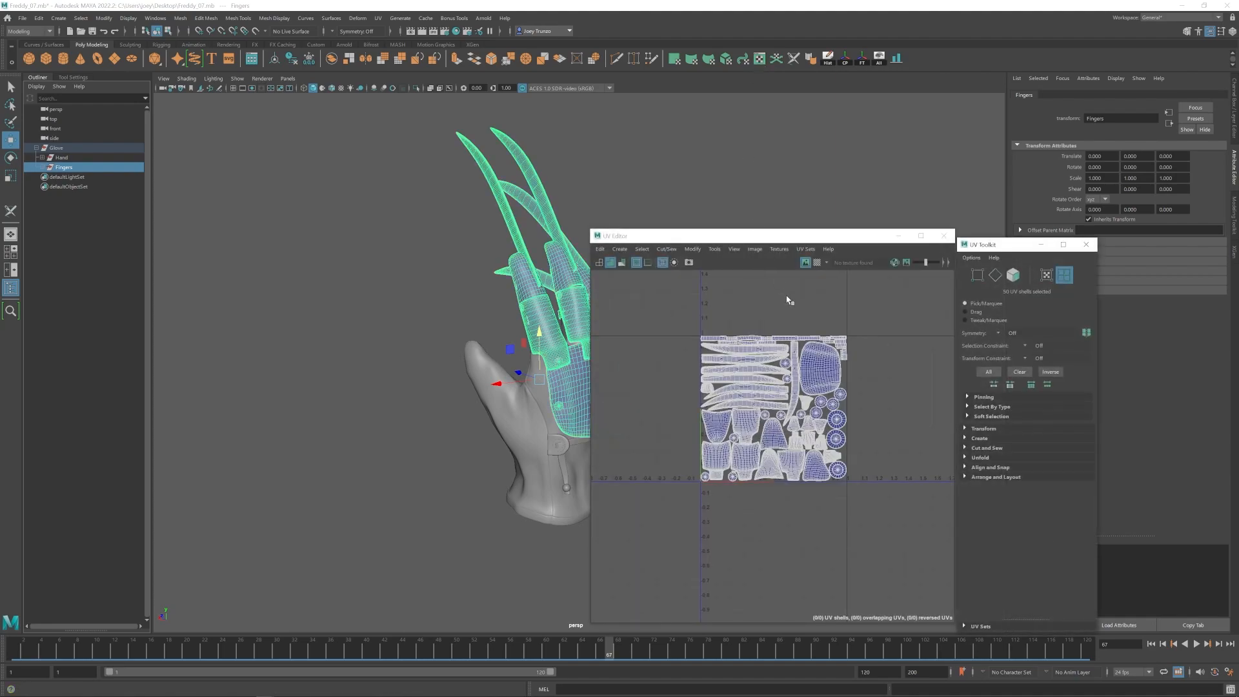
left_click_drag(1006, 246, 950, 294)
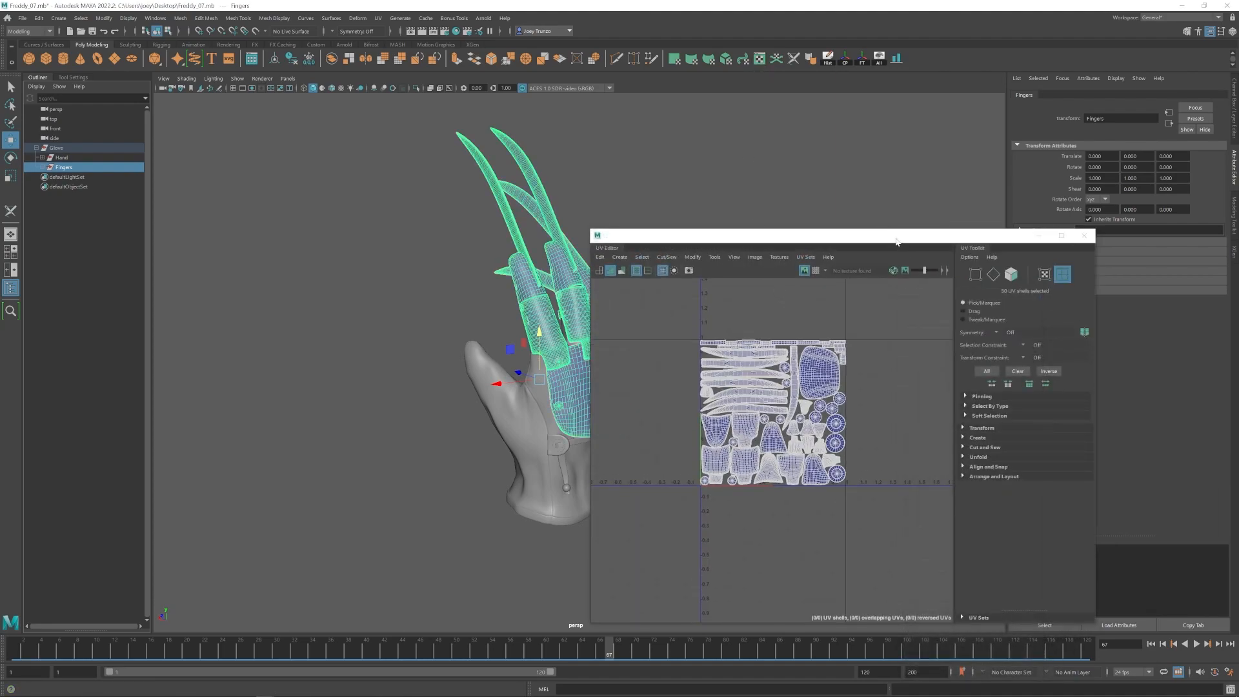
left_click_drag(898, 239, 954, 175)
right_click_drag(907, 387, 936, 445, "alt")
key("f")
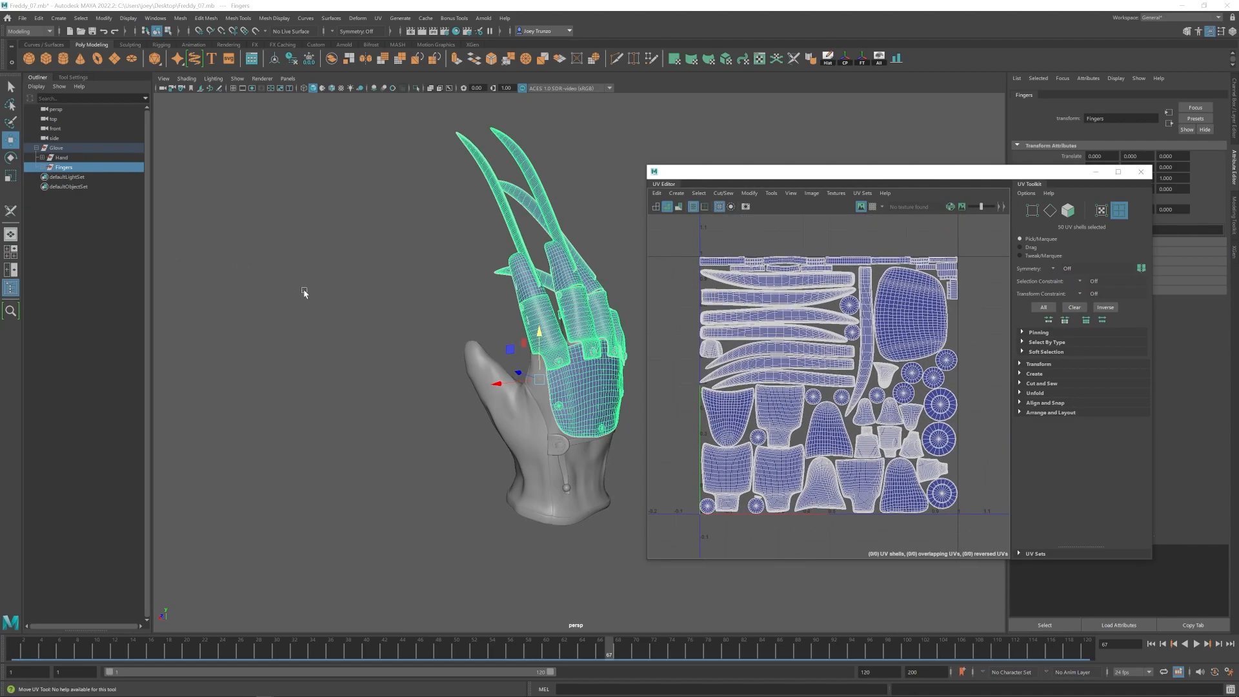
Return to object mode and select only the plate on the back of the hand to show its own UV shells.
left_click_drag(406, 342, 303, 352, "alt")
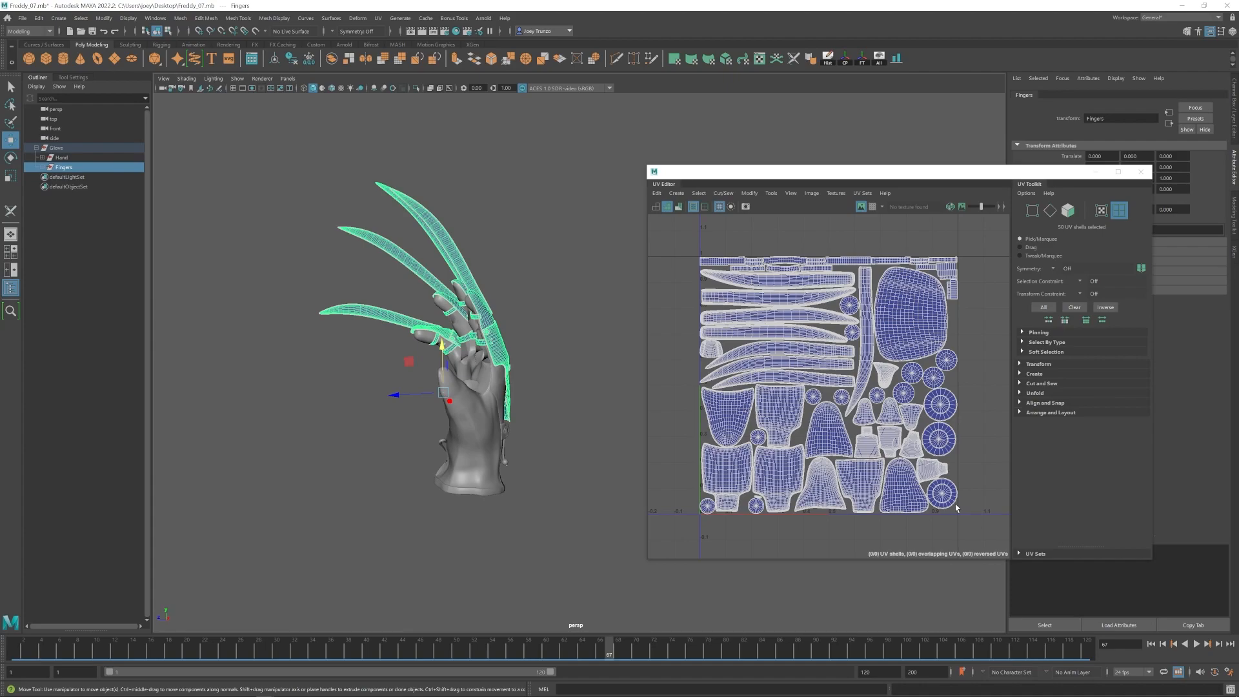
mouse_move(424, 321)
left_mouse_down("alt")
mouse_move(355, 323)
mouse_move(400, 321)
left_mouse_up("alt")
middle_click_drag(400, 321, 437, 393, "alt")
right_click_drag(437, 393, 455, 407, "alt")
left_click_drag(455, 408, 430, 307, "alt")
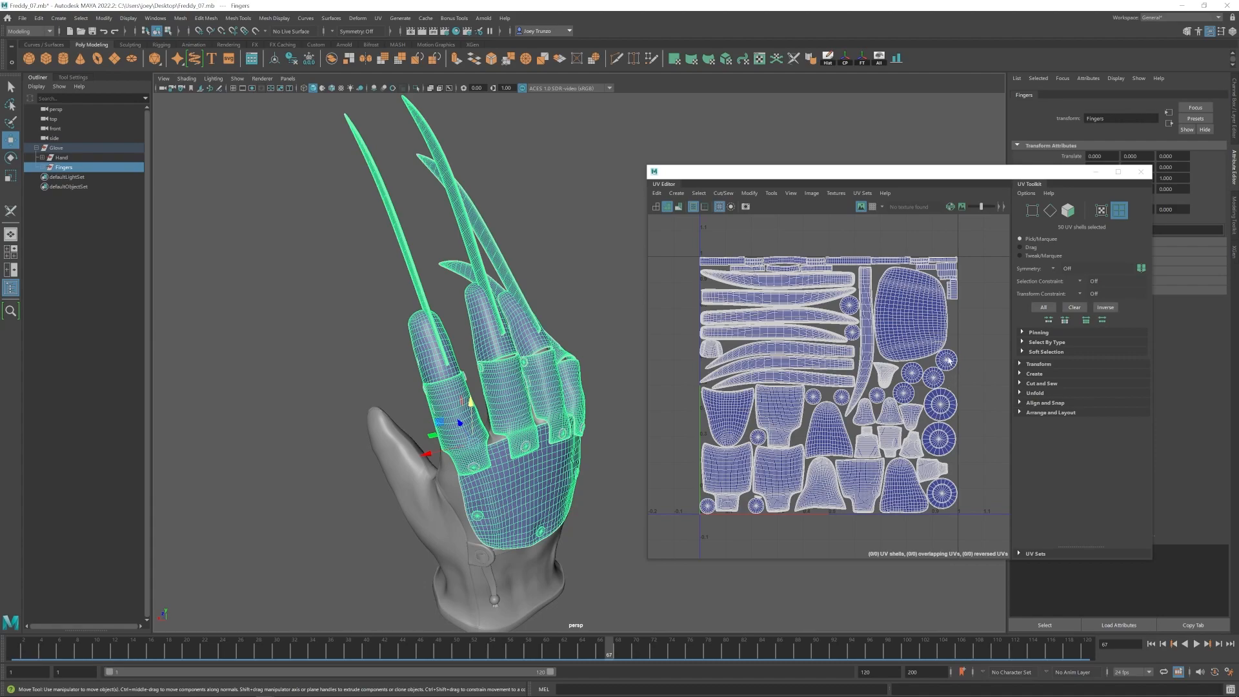
left_click_drag(516, 468, 509, 340, "alt")
right_click(510, 339)
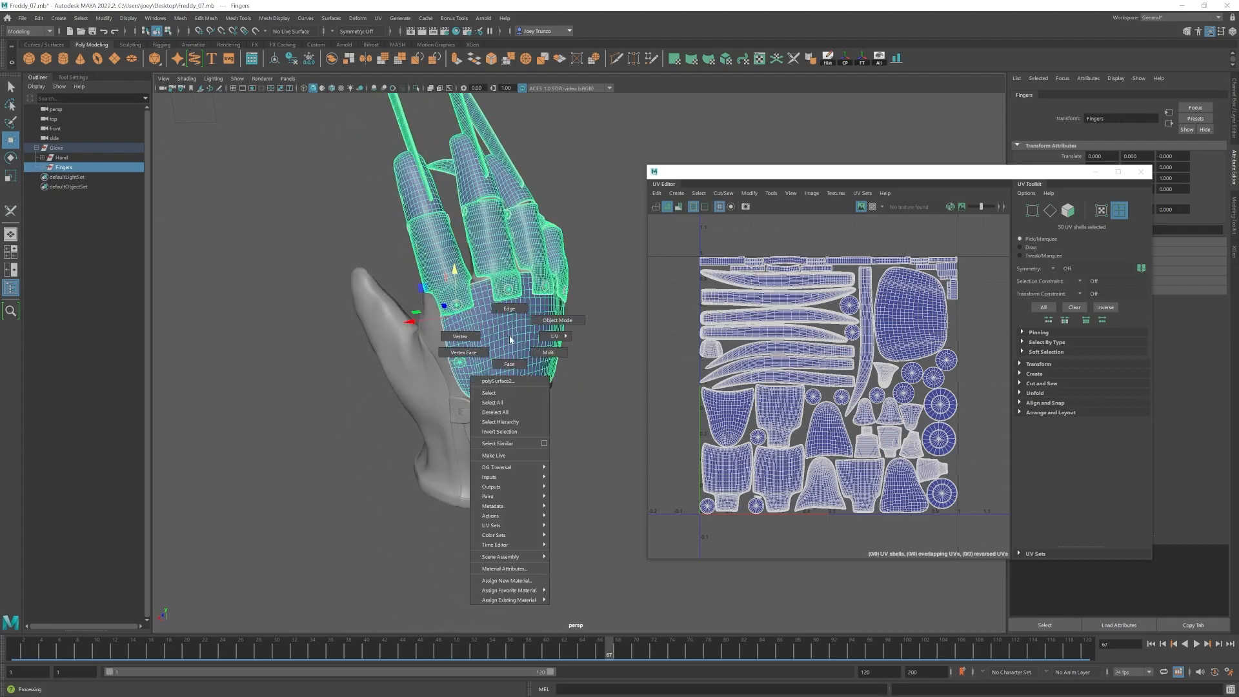
left_click(557, 320)
left_click(593, 321)
left_click(491, 334)
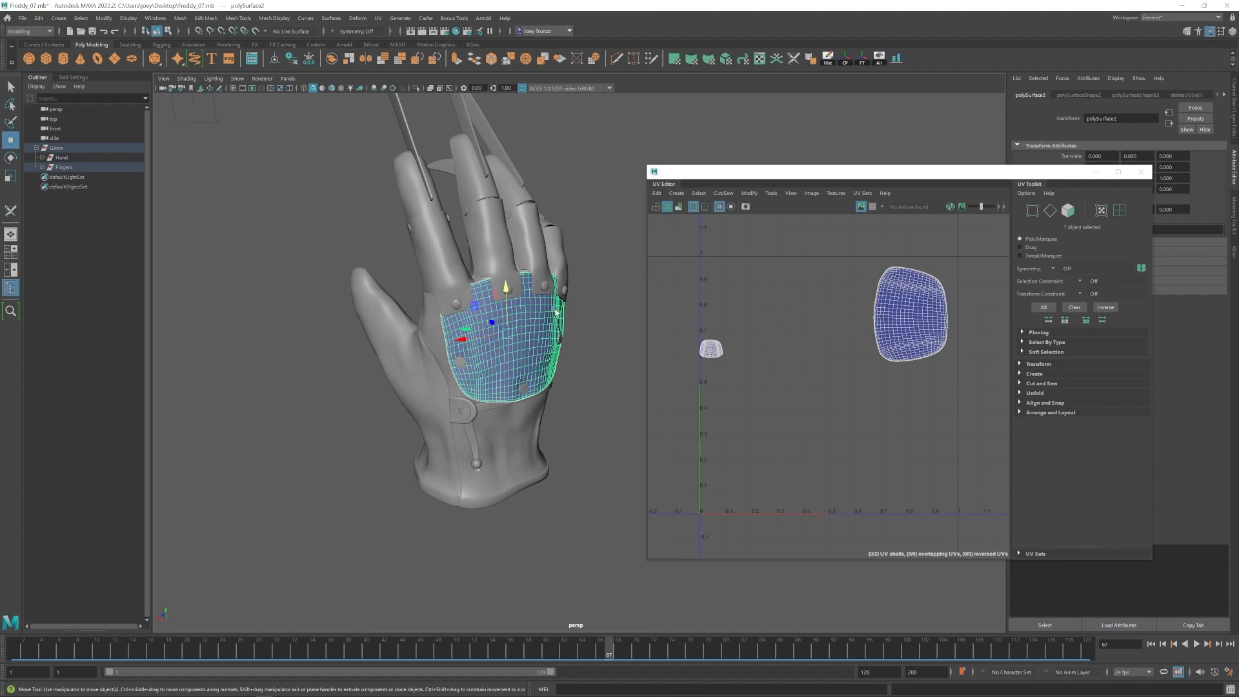
In UV shell mode, select the back-of-hand plate's small shell and its large shell in turn to match each to the model.
right_click_drag(907, 325, 858, 298)
left_click(716, 348)
left_click_drag(449, 455, 535, 436, "alt")
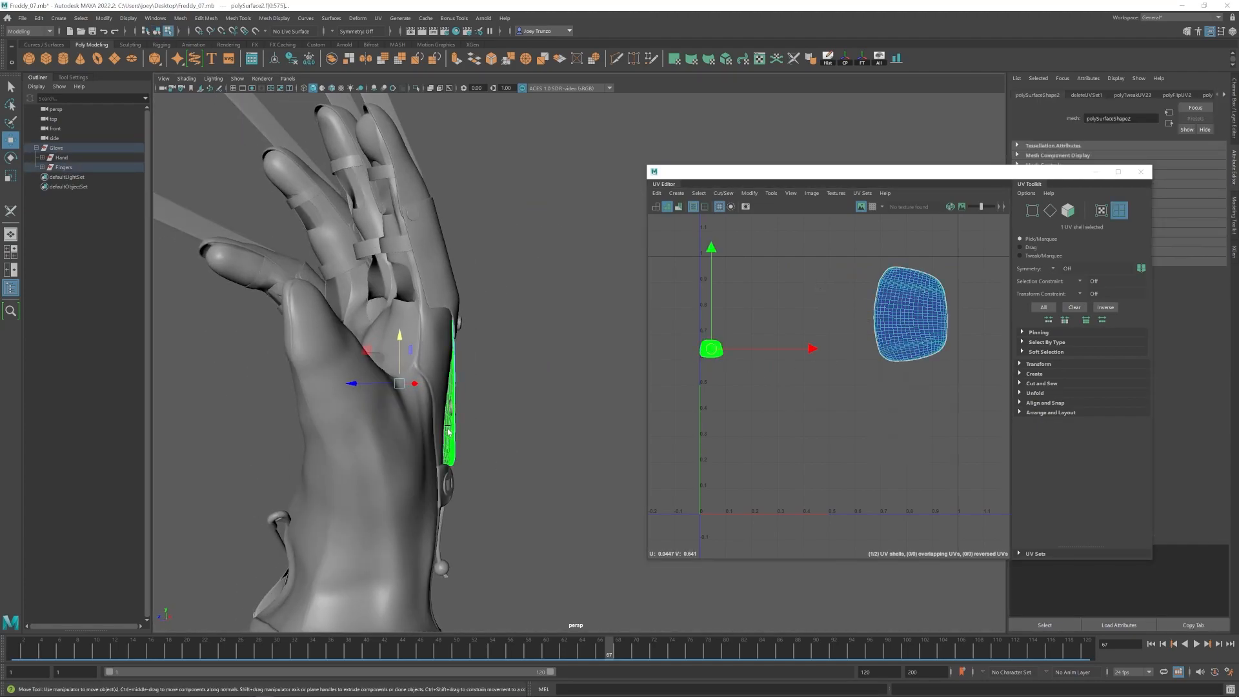
right_click_drag(548, 446, 359, 412, "alt")
left_click_drag(360, 412, 524, 413, "alt")
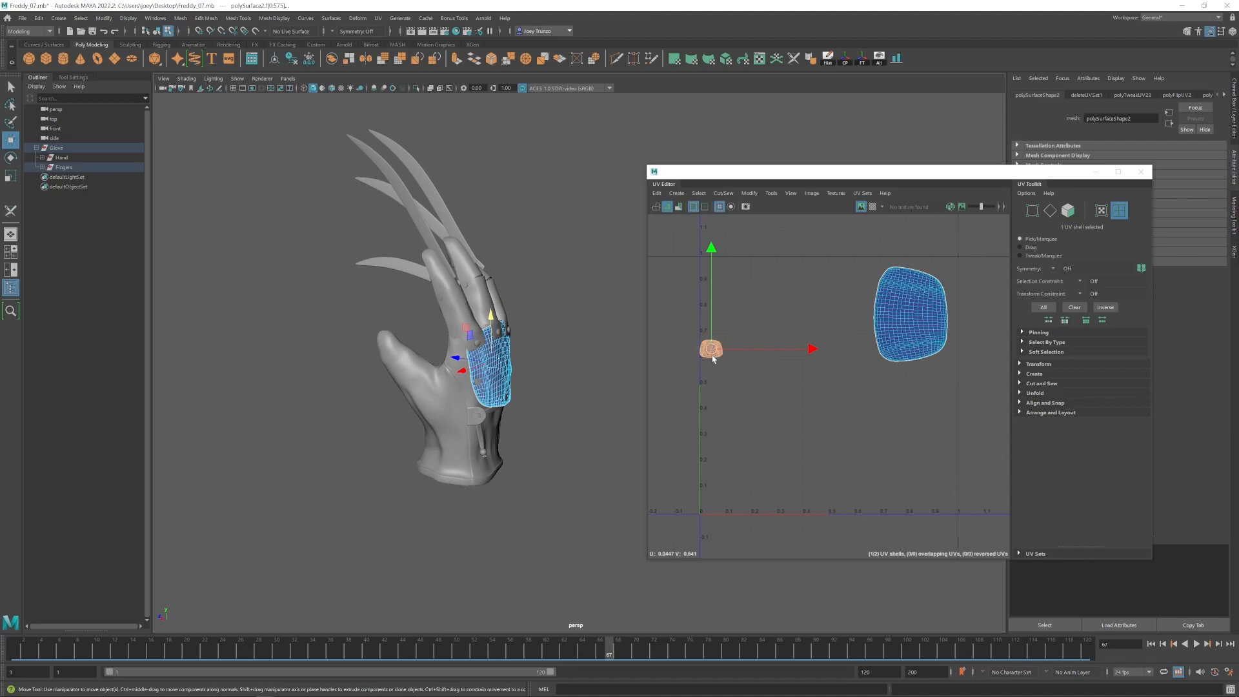
left_click(876, 332)
left_click_drag(606, 400, 537, 400, "alt")
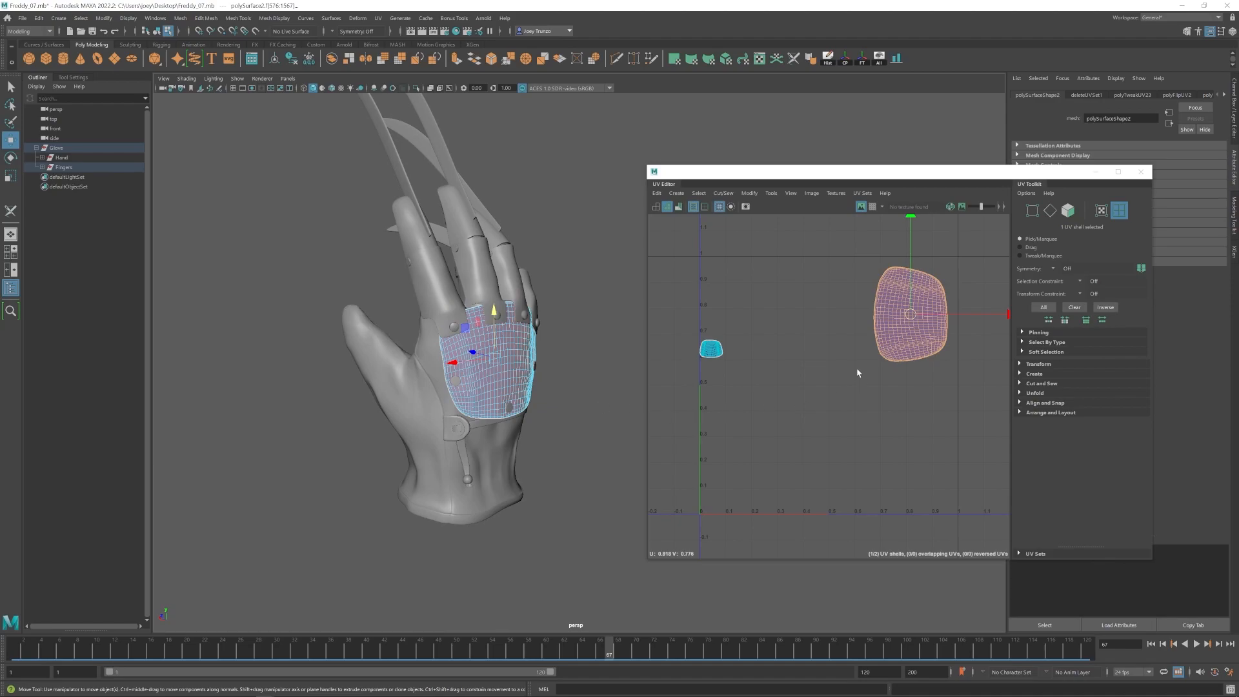
Show the UV layouts of the Fingers group and the Hand group, and isolate the Hand group in the viewport.
left_click(661, 331)
left_click(67, 168)
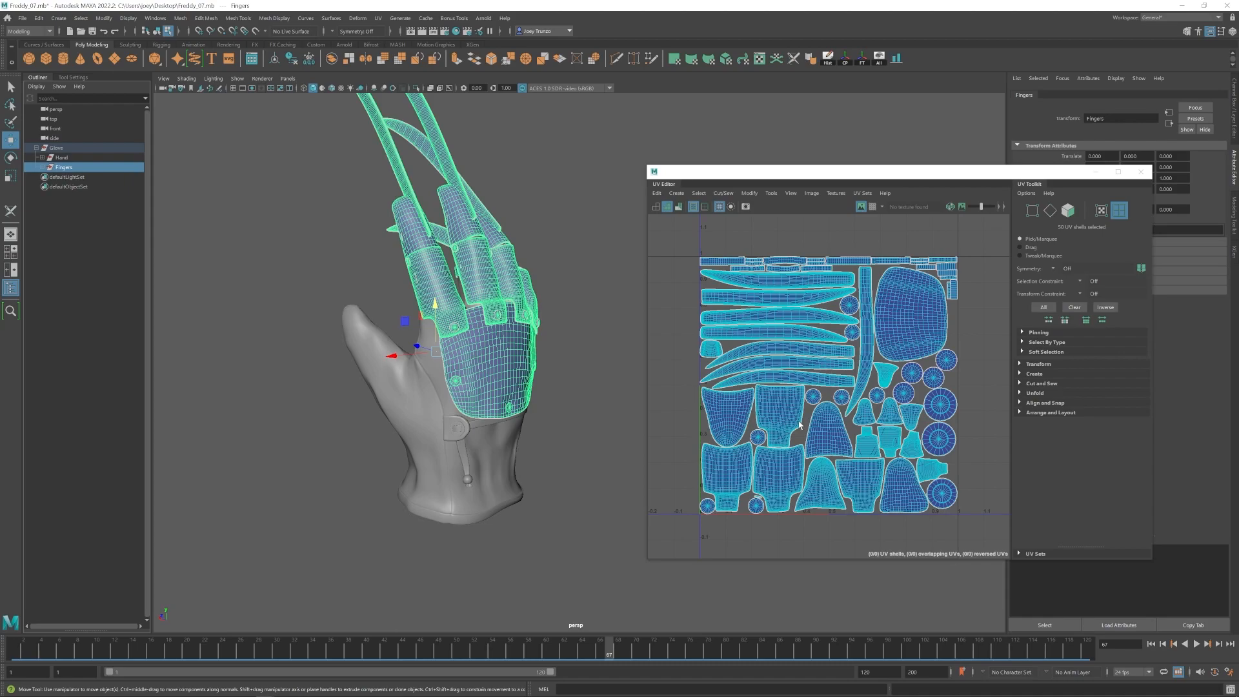
left_click(64, 158)
scroll(423, 349, "up", 3)
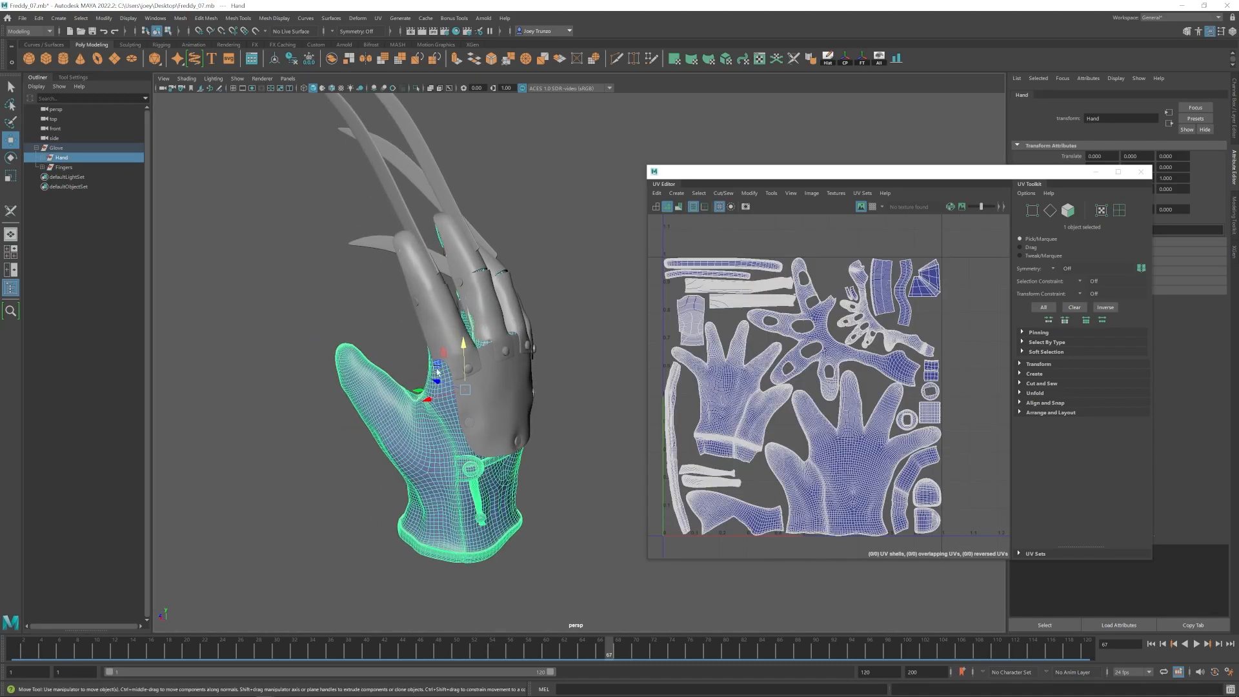
key("ctrl+1")
Examine the isolated hand from the thumb side, the palm and the back, alongside its UV layout.
left_click_drag(426, 464, 508, 479, "alt")
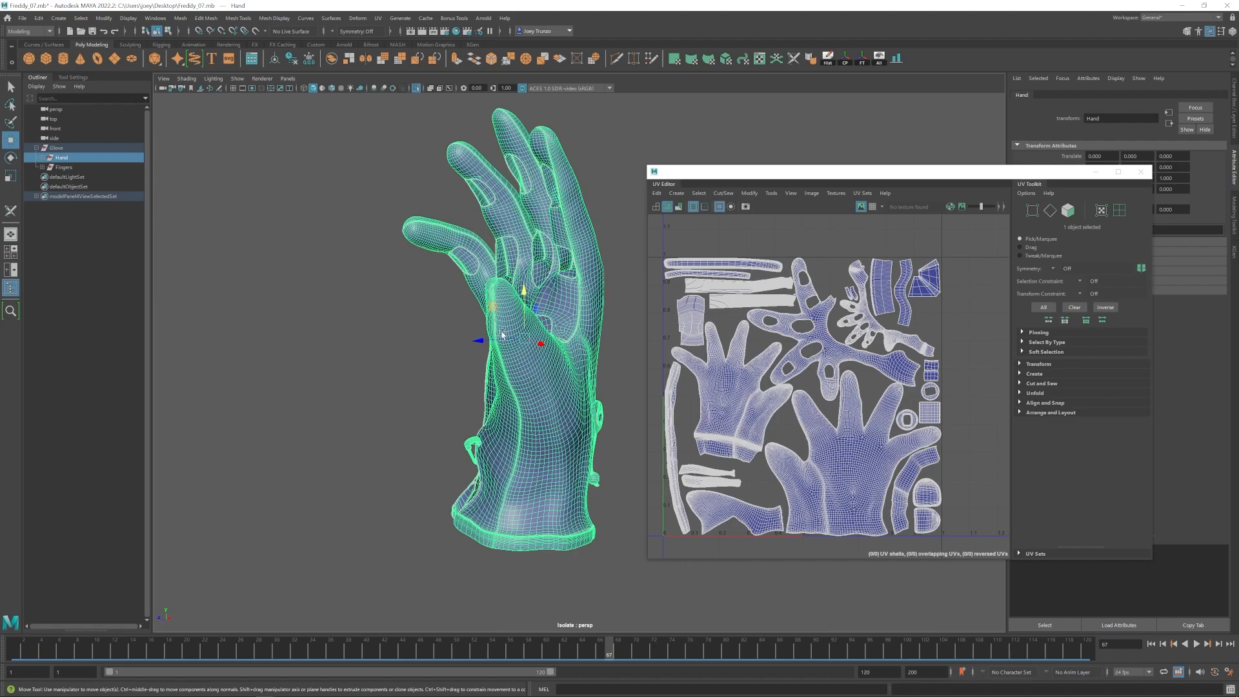
left_click_drag(563, 243, 487, 365, "alt")
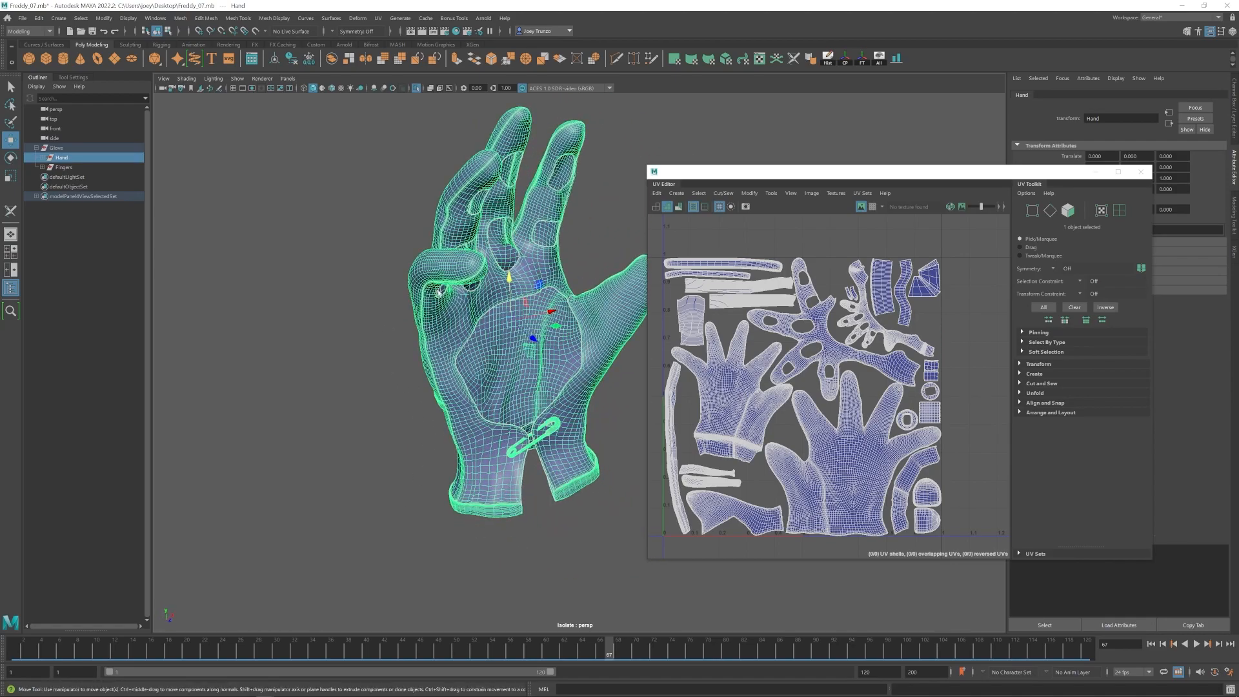
left_click_drag(555, 443, 462, 447, "alt")
left_click_drag(461, 381, 503, 476, "alt")
right_click_drag(504, 476, 413, 470, "alt")
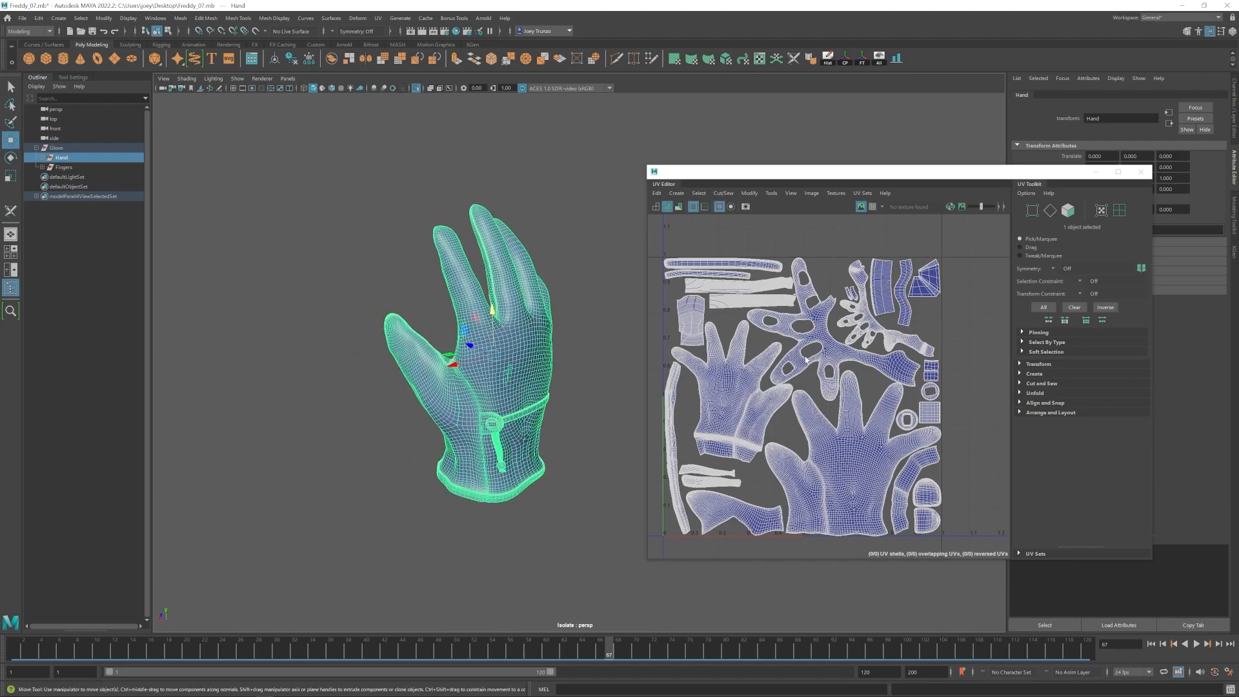
Select all the Hand group's UV shells and check them with the checker pattern on the glove, switching it off again.
right_click_drag(778, 331, 742, 308)
left_click_drag(671, 243, 990, 551)
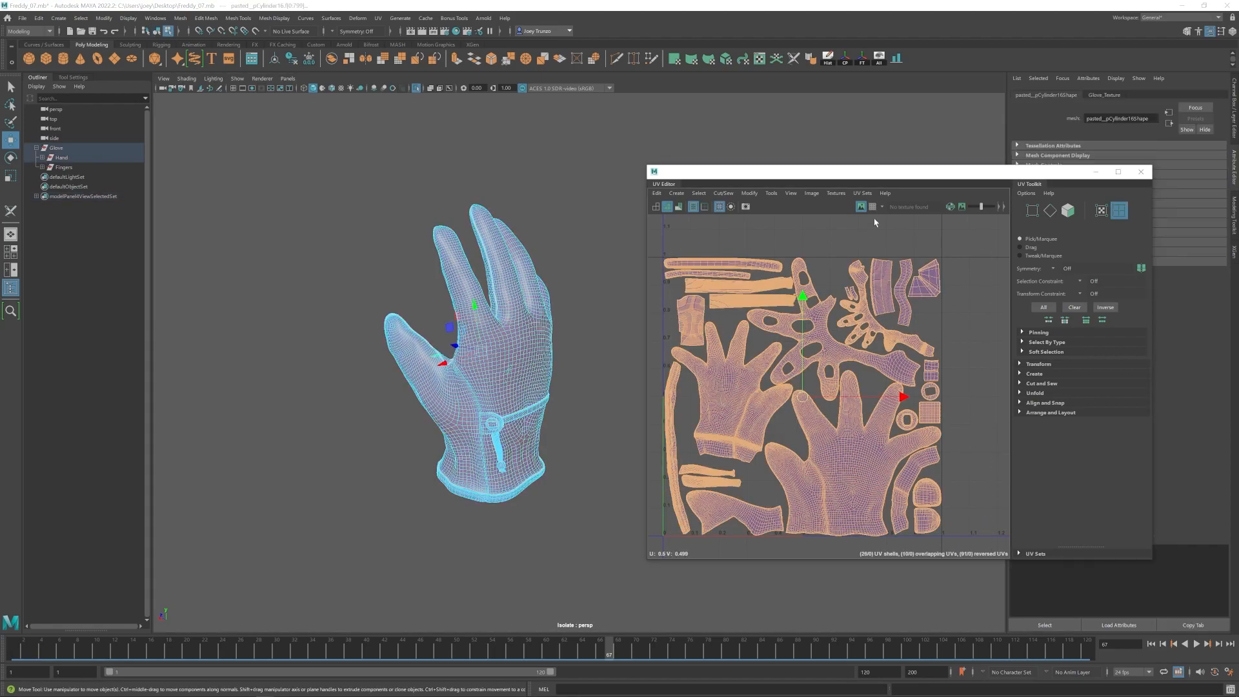
left_click(873, 206)
left_click_drag(426, 413, 455, 442, "alt")
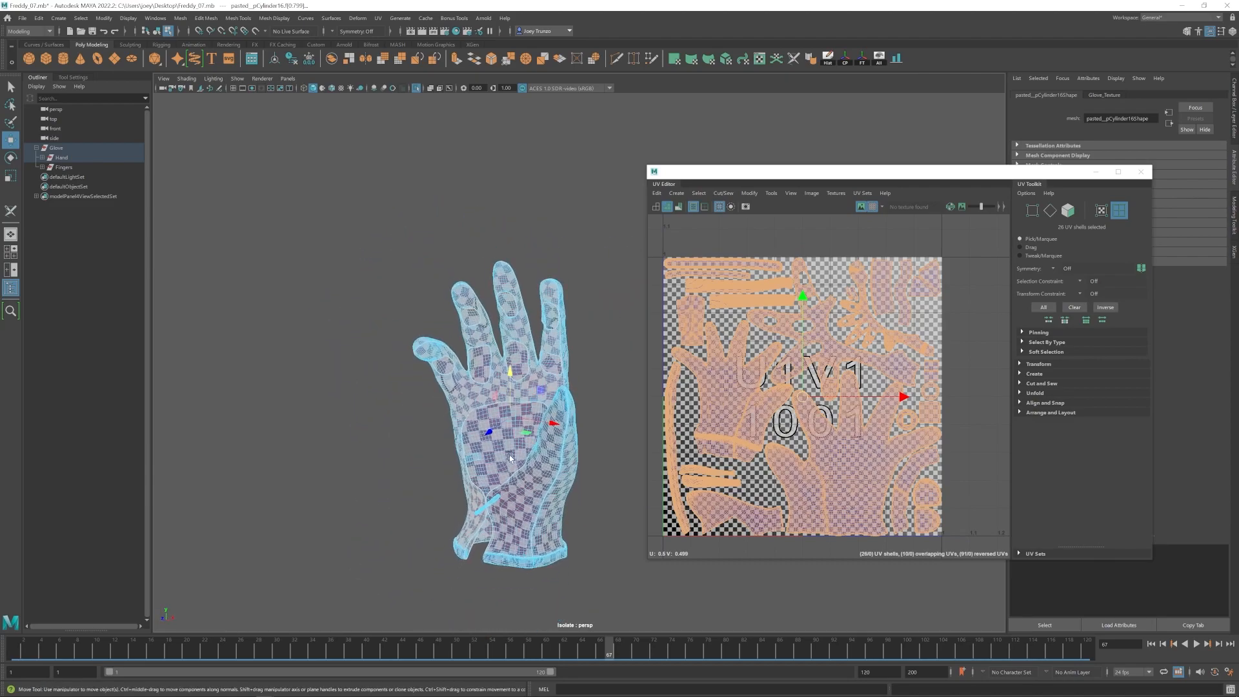
left_click_drag(520, 453, 542, 397, "alt")
left_click(873, 206)
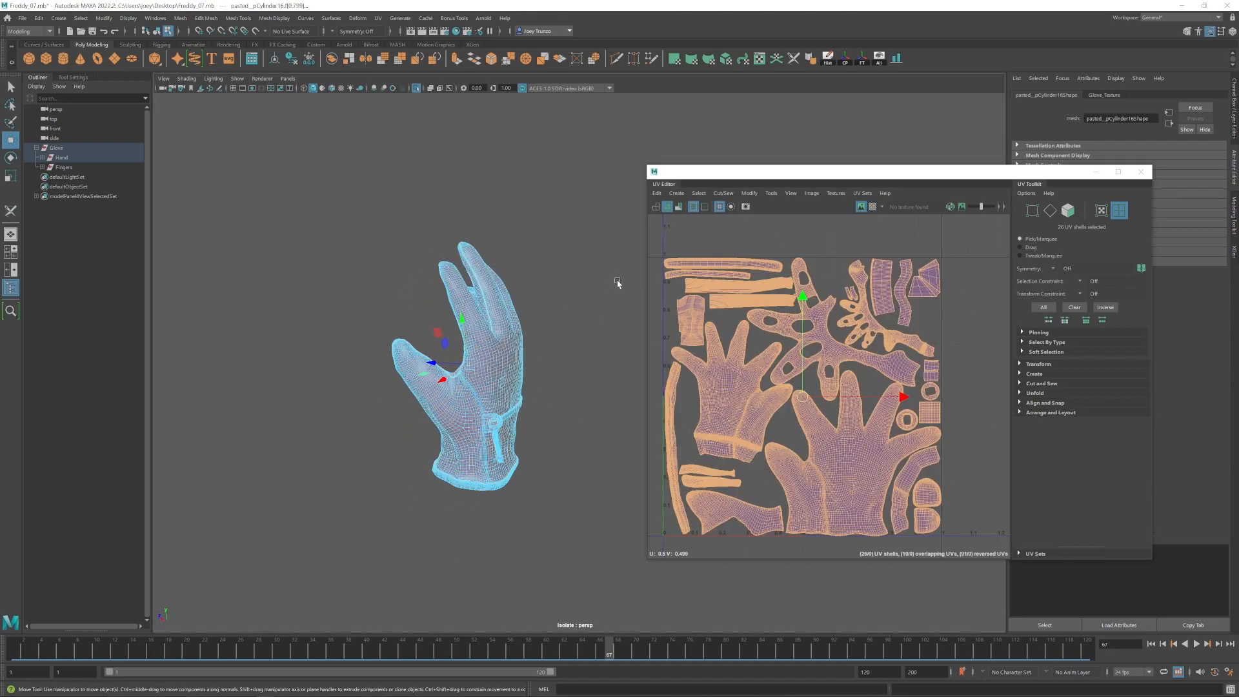
Leave the isolated view of the Hand group, clear the selection and view the complete glove with its blades.
left_click(38, 159)
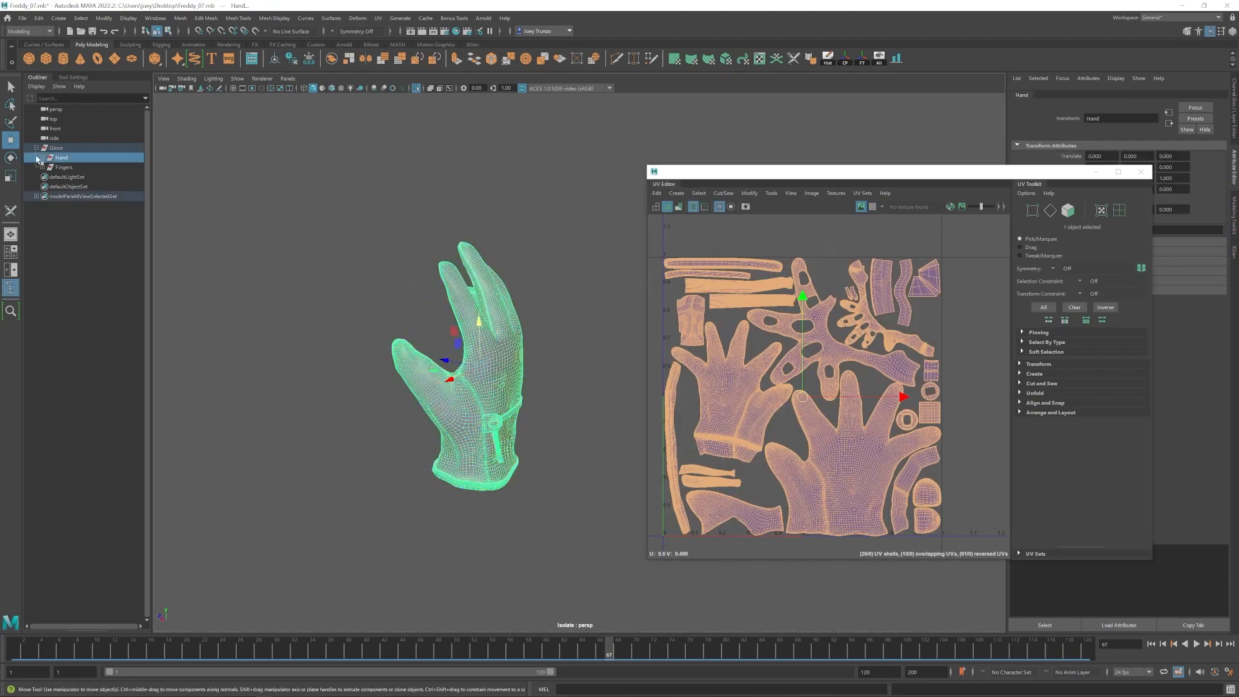
left_click(417, 88)
left_click(360, 288)
left_click_drag(350, 314, 481, 420, "alt")
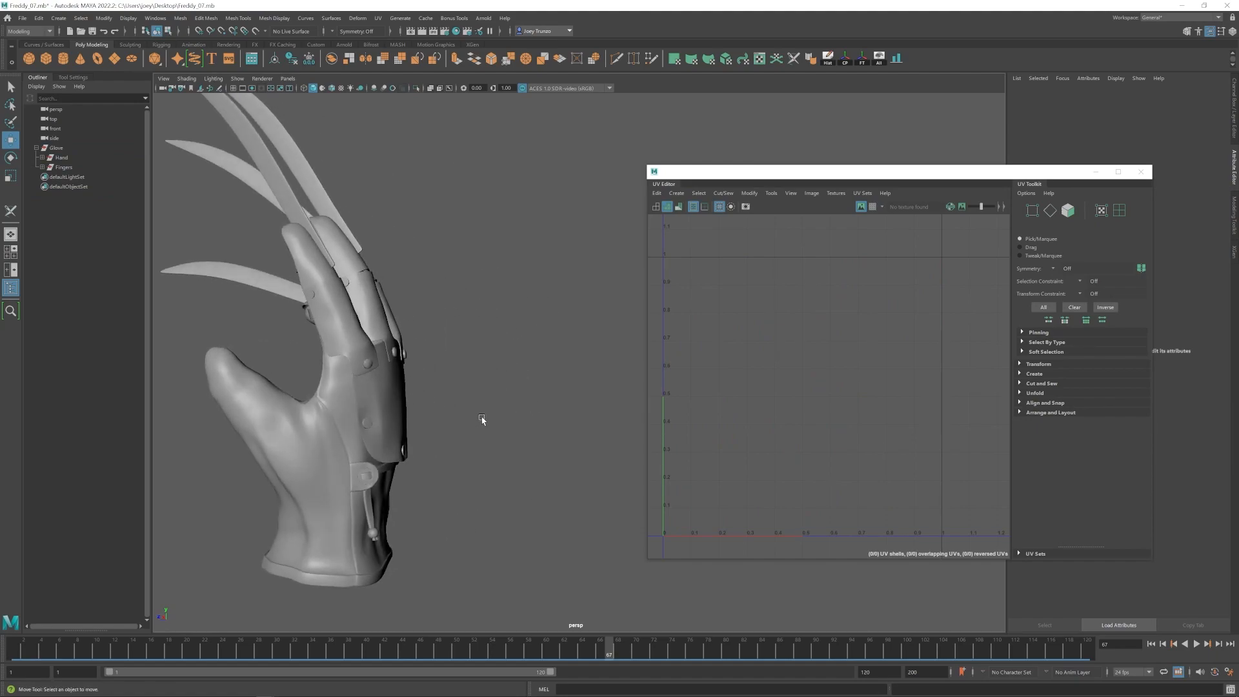
right_click_drag(481, 420, 344, 396, "alt")
left_click_drag(369, 399, 346, 394, "alt")
middle_click_drag(346, 393, 381, 424, "alt")
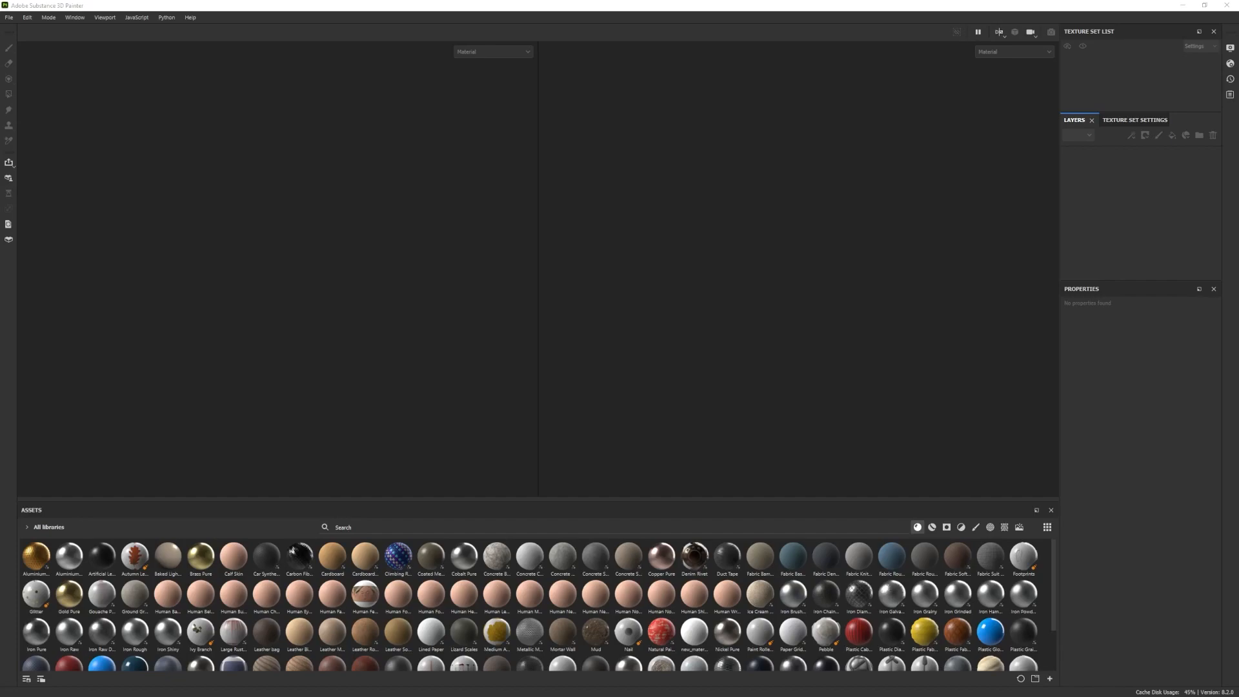
Switch to Substance 3D Painter, create a new project with the glove mesh and view the back of the hand.
left_click(9, 18)
left_click(16, 29)
left_click(657, 483)
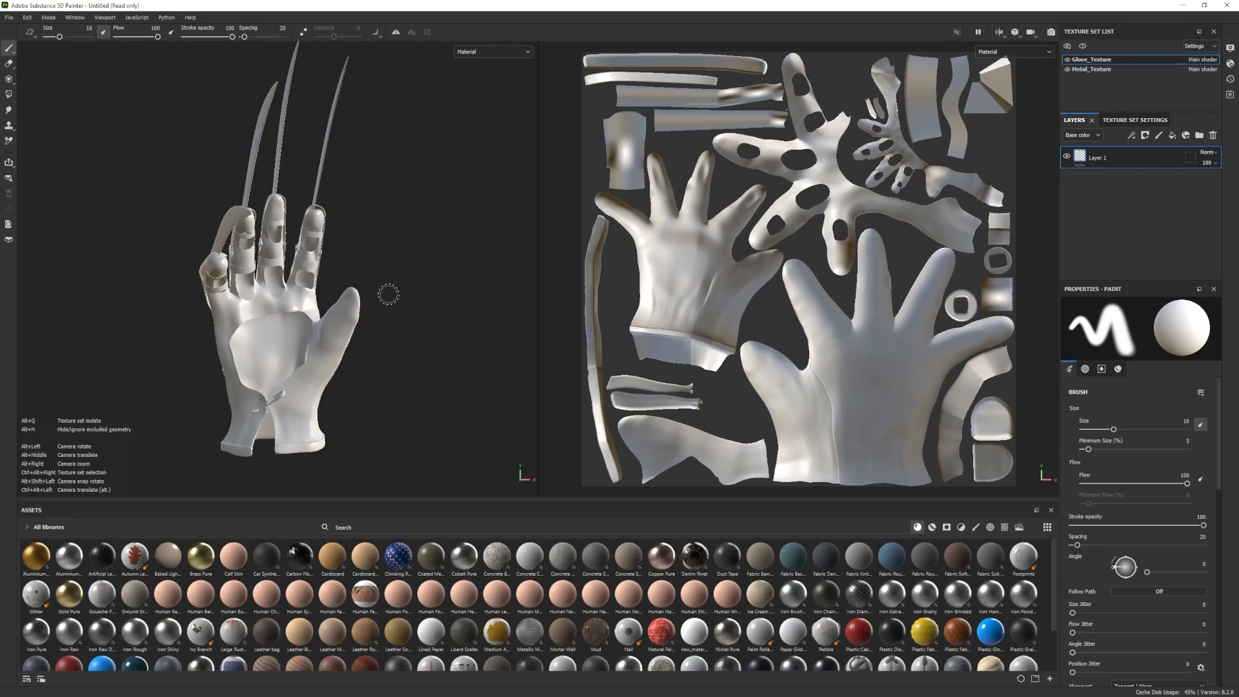
mouse_move(348, 265)
left_mouse_down("alt")
mouse_move(204, 363)
mouse_move(249, 413)
mouse_move(243, 354)
mouse_move(216, 387)
left_mouse_up("alt")
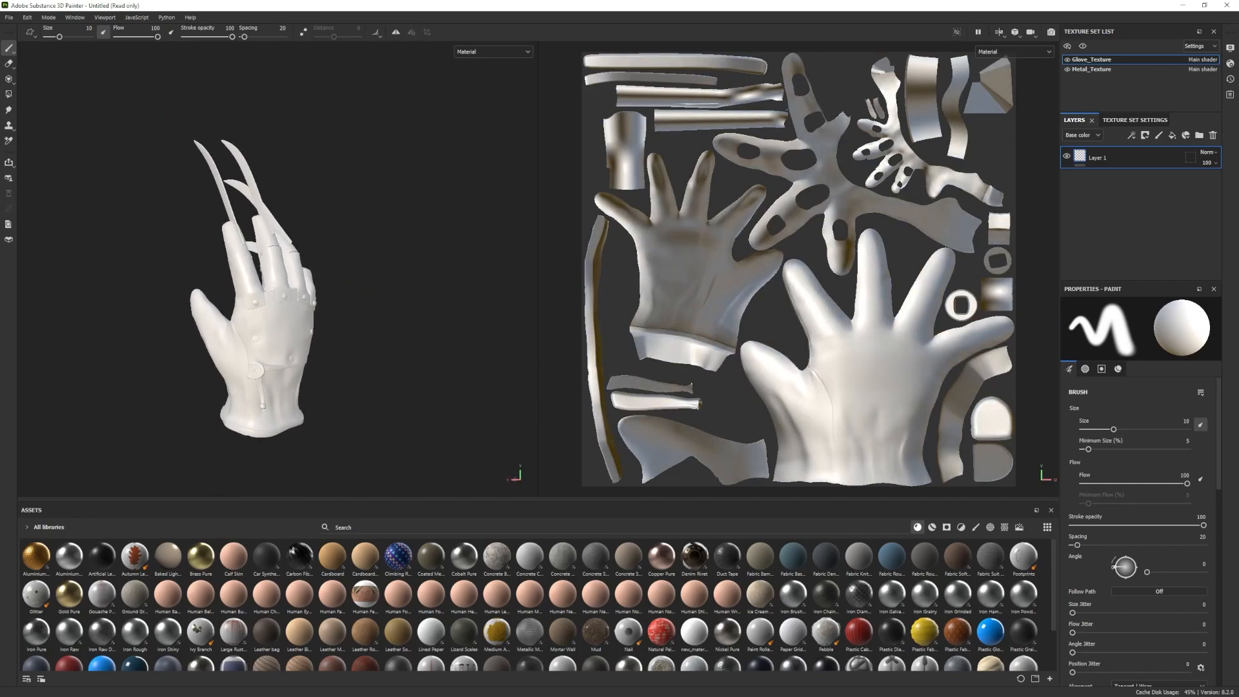
Bake the selected mesh maps for the Glove_Texture and Metal_Texture sets at an output size of 4096.
left_click(1128, 120)
left_click_drag(1140, 279, 1140, 332)
scroll(1140, 246, "down", 3)
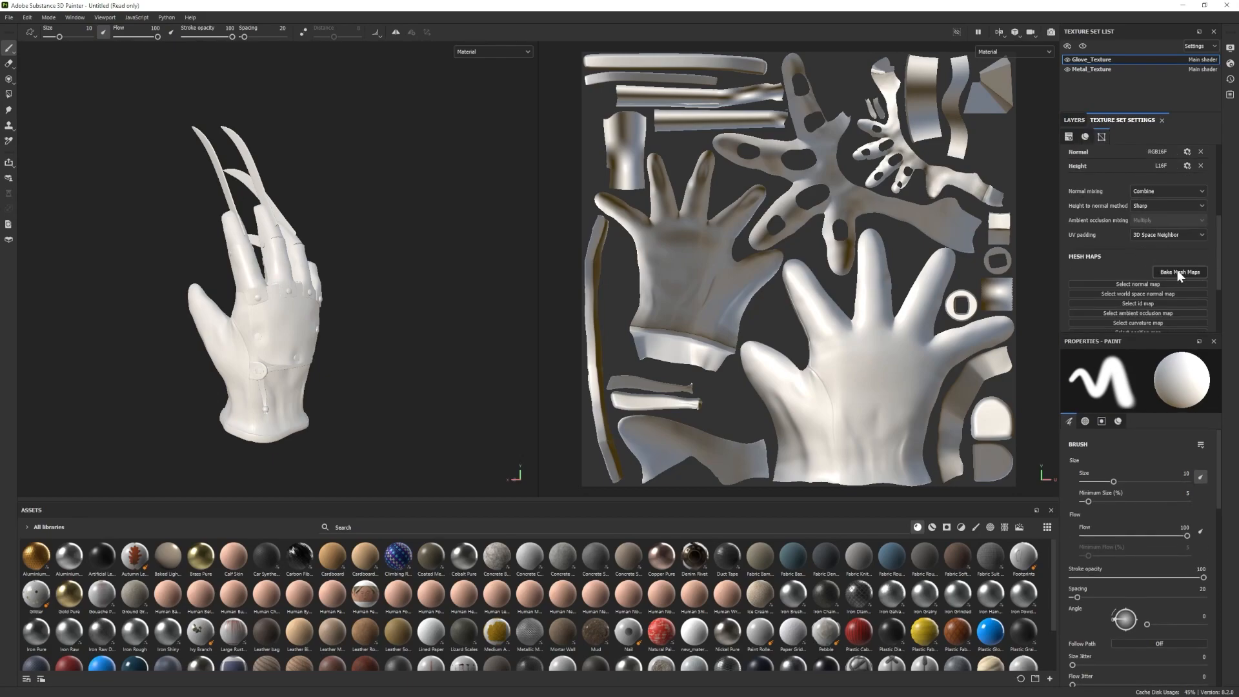
left_click(1180, 271)
left_click(614, 220)
left_click(597, 299)
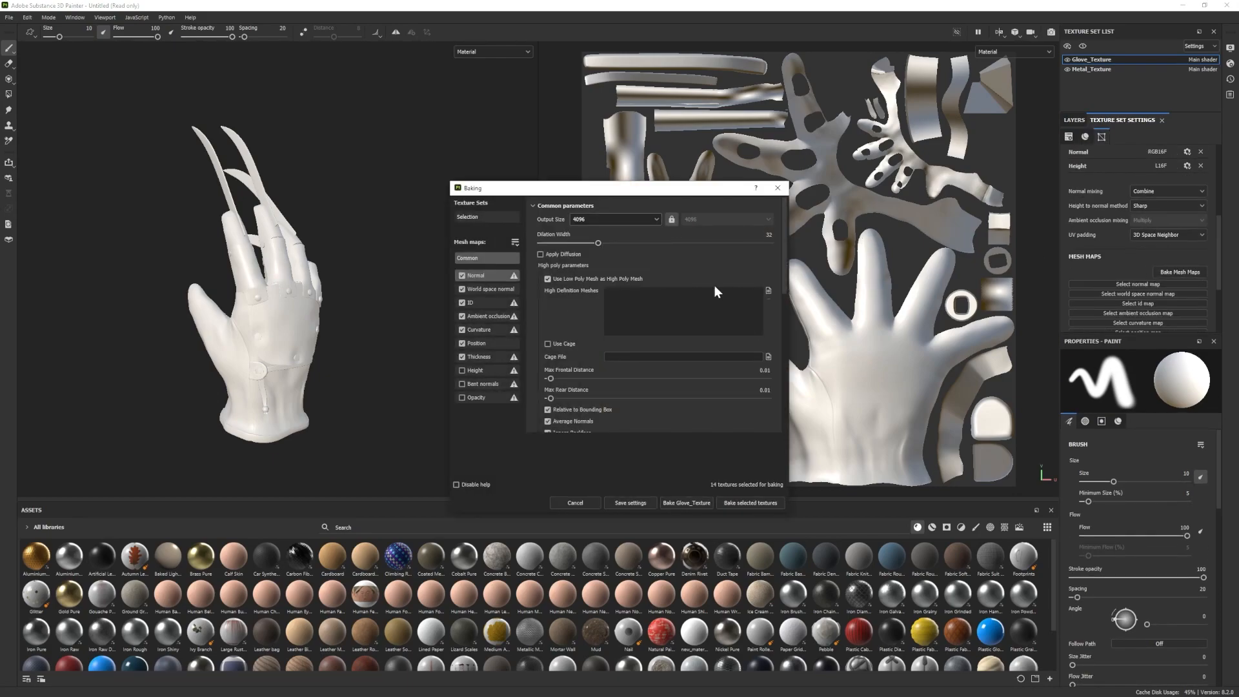
left_click(749, 502)
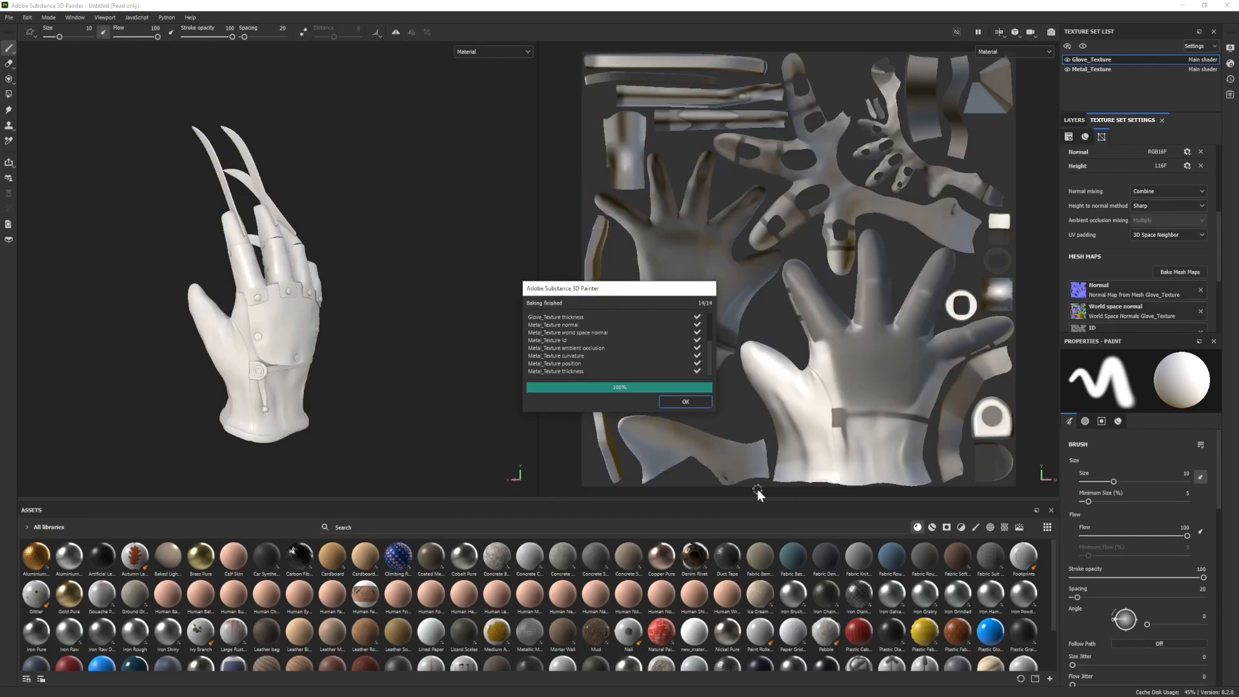
left_click(685, 401)
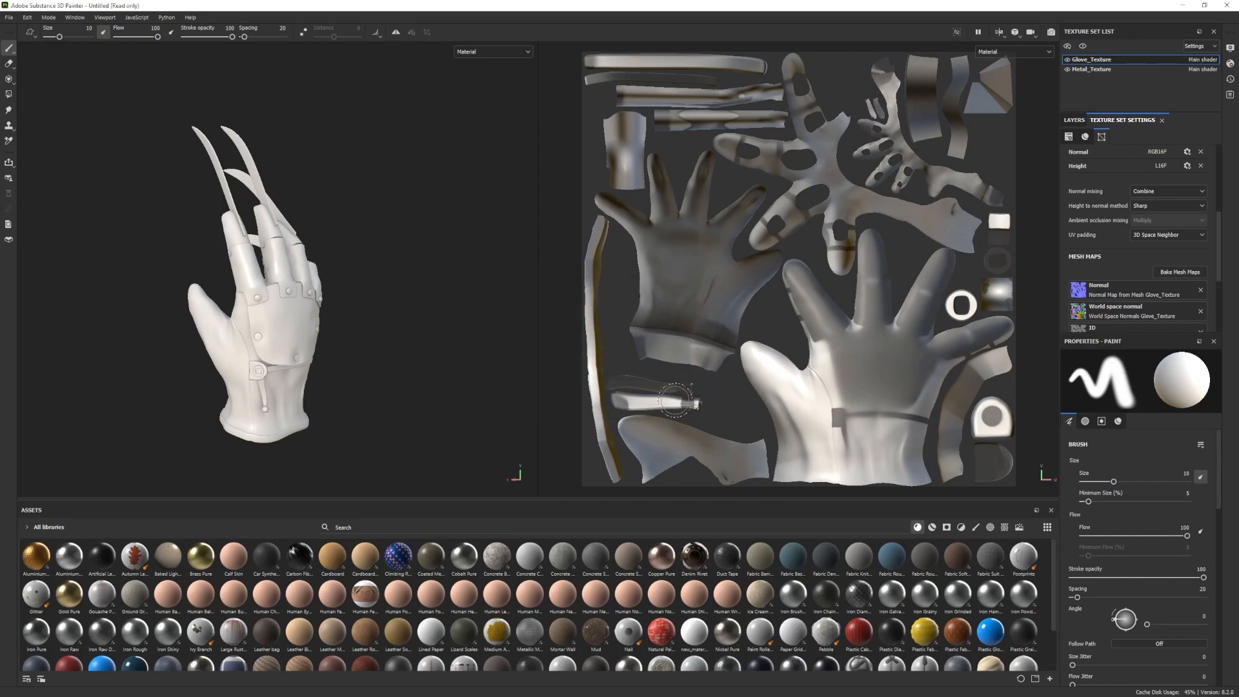
Return to the Glove_Texture layer stack, toggle the texture set solo display on and off, and inspect the baked glove.
left_click(1075, 120)
left_click(1083, 46)
left_click_drag(348, 387, 310, 362, "alt")
left_click(1082, 47)
middle_click_drag(362, 377, 413, 344, "alt")
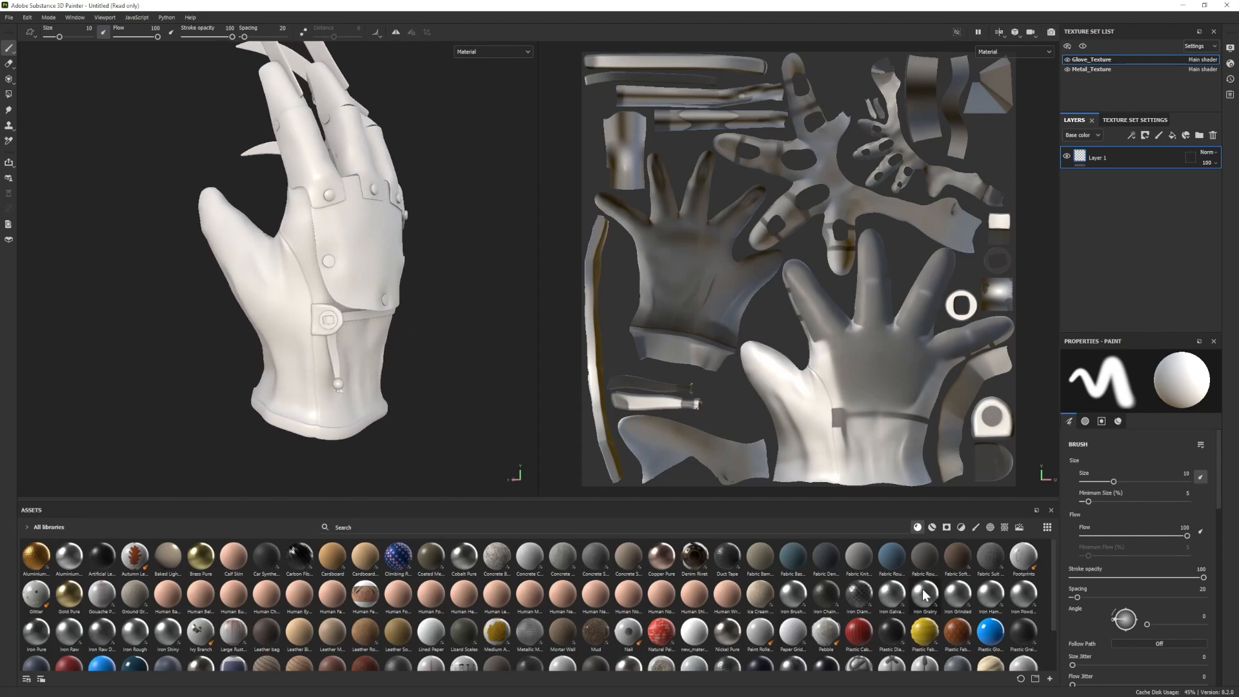
Add the Leather Damaged smart material to the Glove_Texture set beneath Layer 1.
left_click(931, 527)
mouse_move(626, 603)
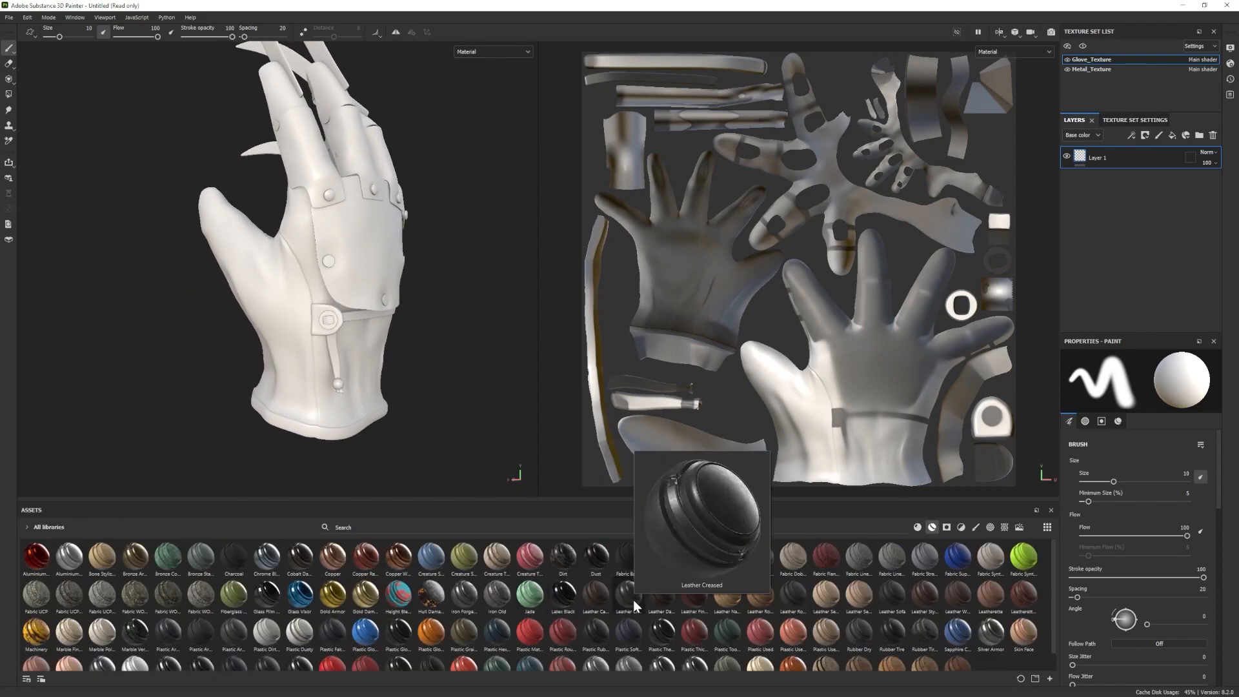
left_click_drag(660, 597, 1102, 268)
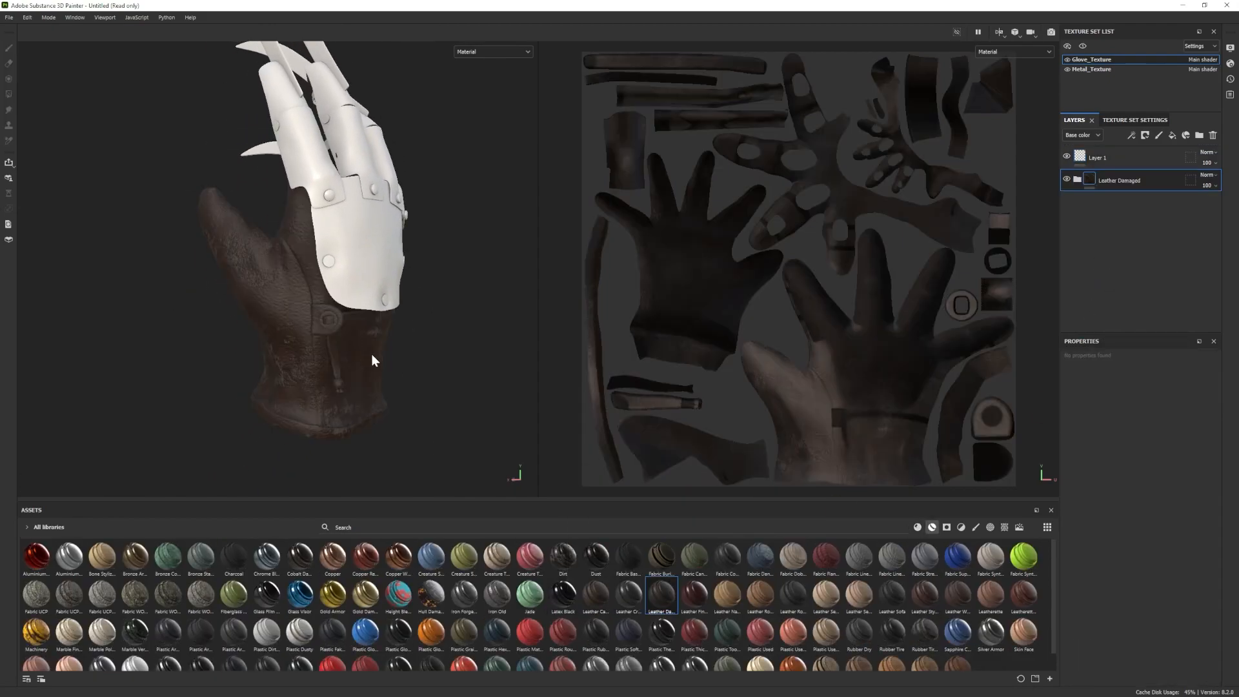
left_click_drag(365, 358, 311, 359, "alt")
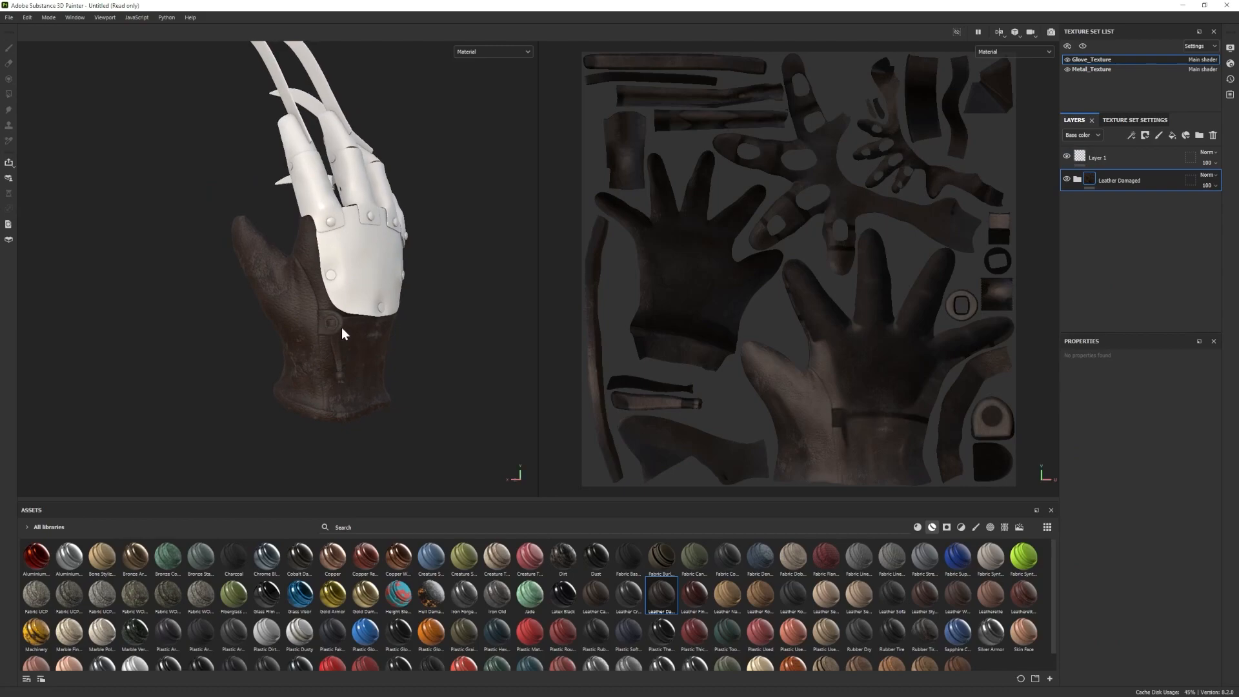
Change the base colour of the Leather Damaged material's Base Color layer to a lighter, desaturated grey-brown.
left_click(1076, 180)
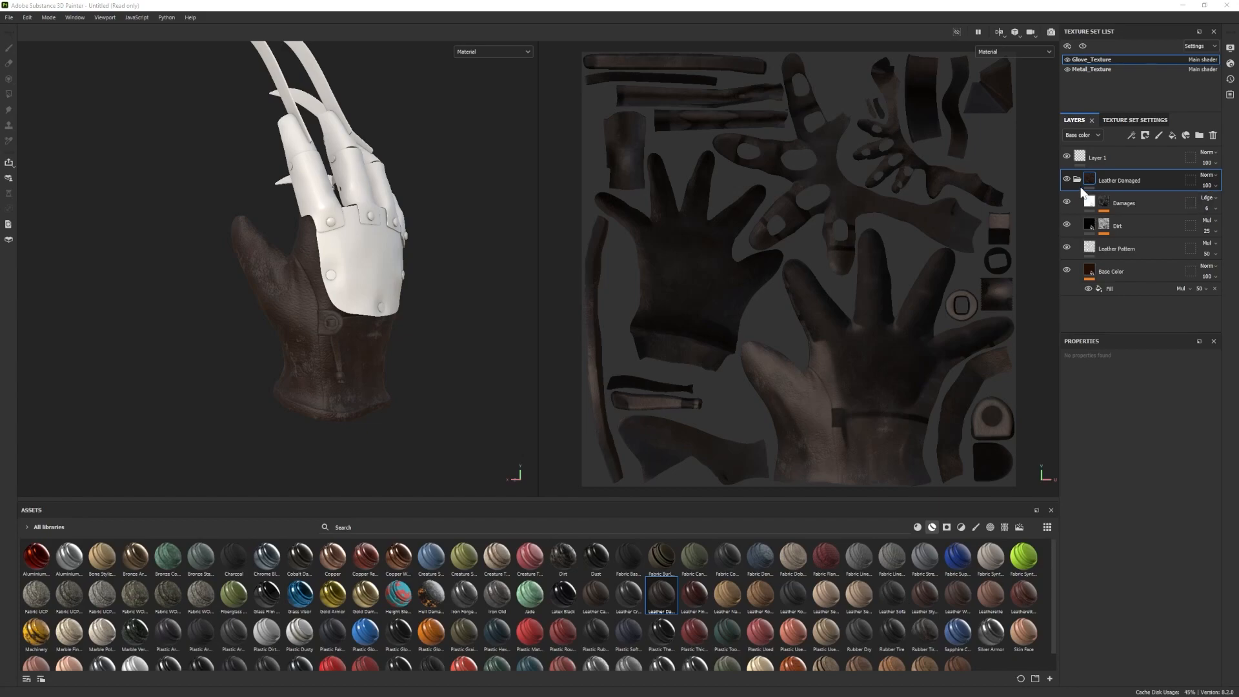
left_click(1088, 274)
scroll(1134, 539, "down", 1)
left_click(1158, 569)
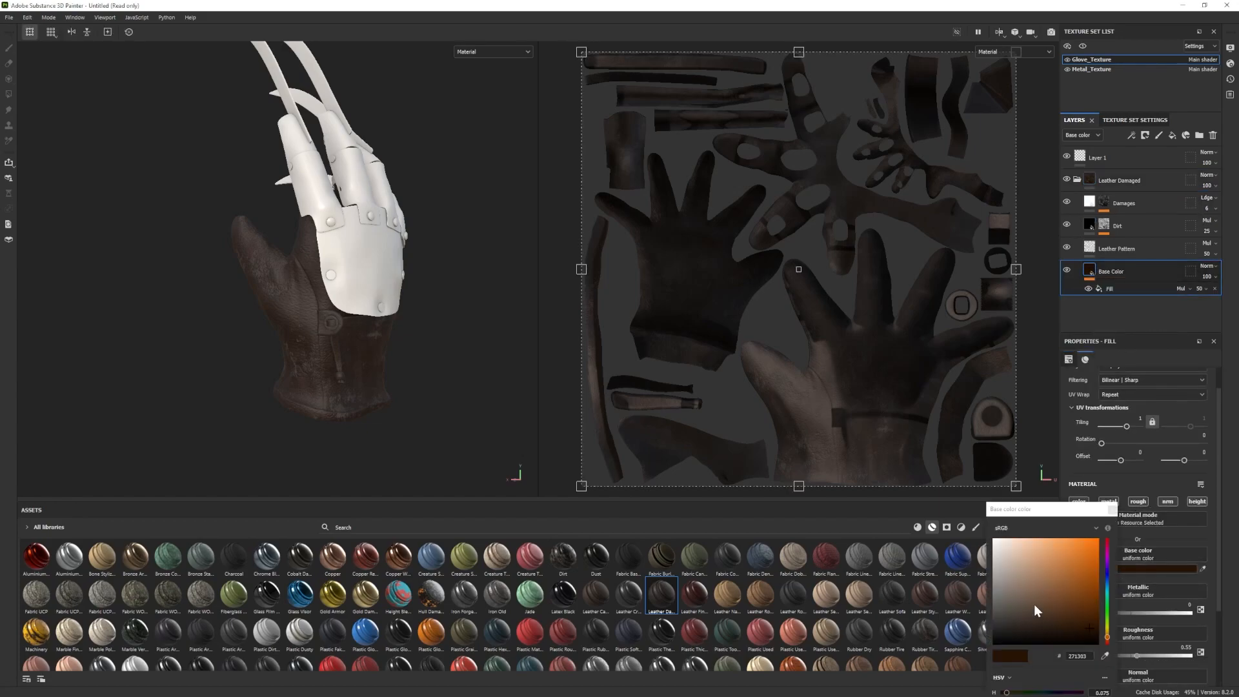
left_click_drag(1062, 601, 1016, 593)
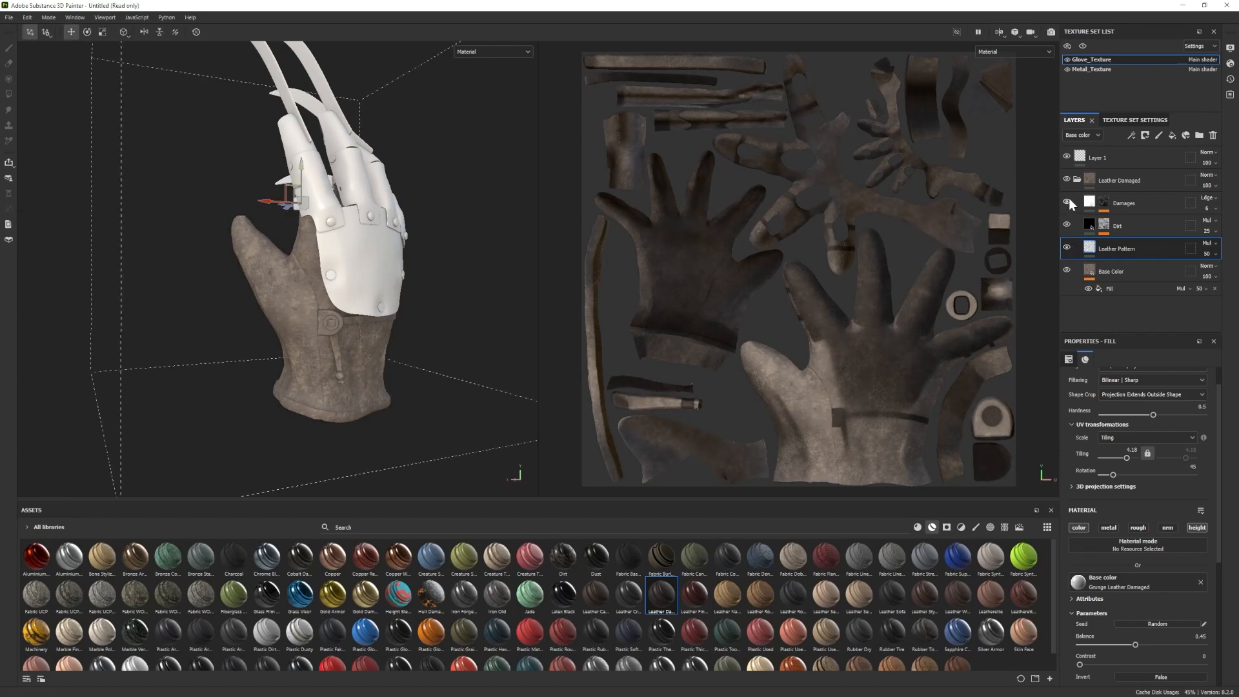
Review the projection, tiling and BnW Spots 1 parameters of the Base Color layer's fill effect, and reselect the layer.
left_click(1126, 291)
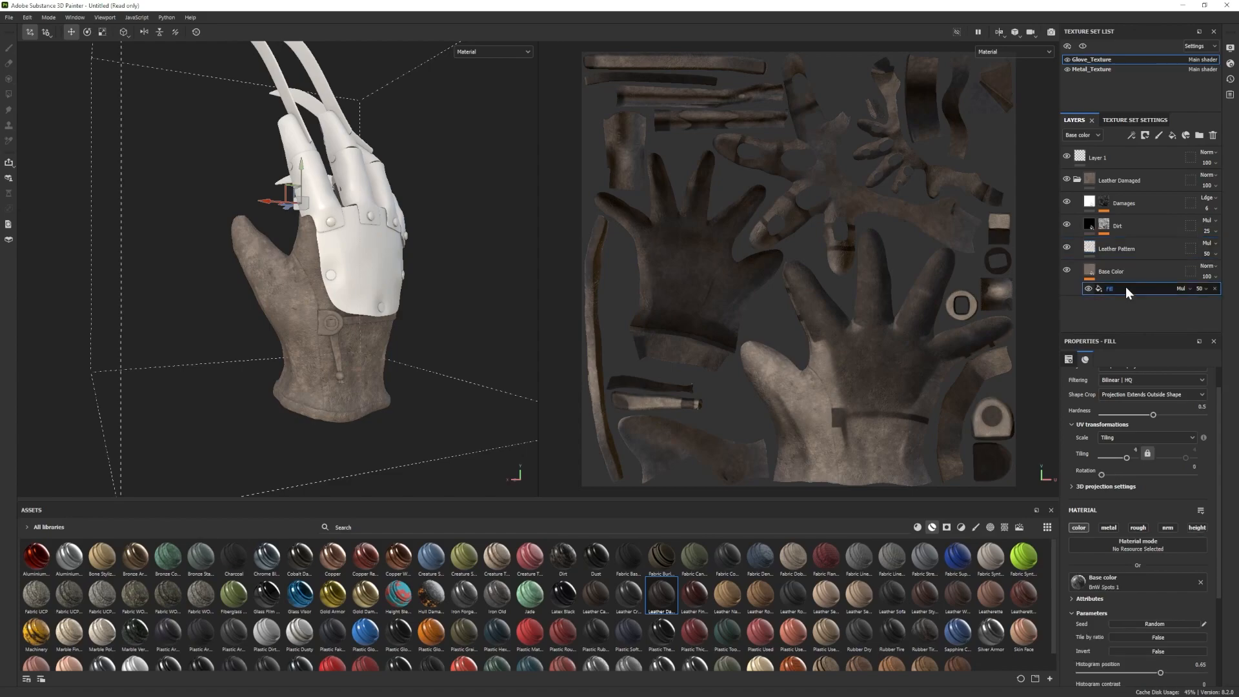
scroll(1117, 594, "up", 2)
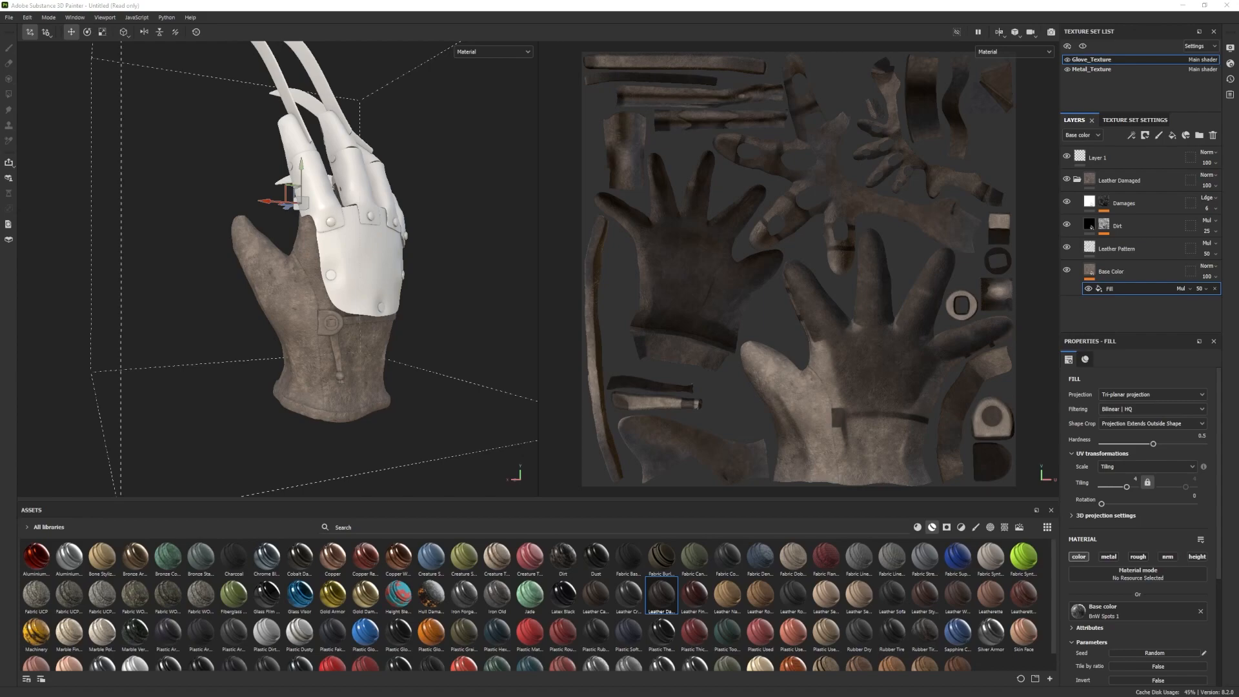
scroll(1130, 619, "down", 2)
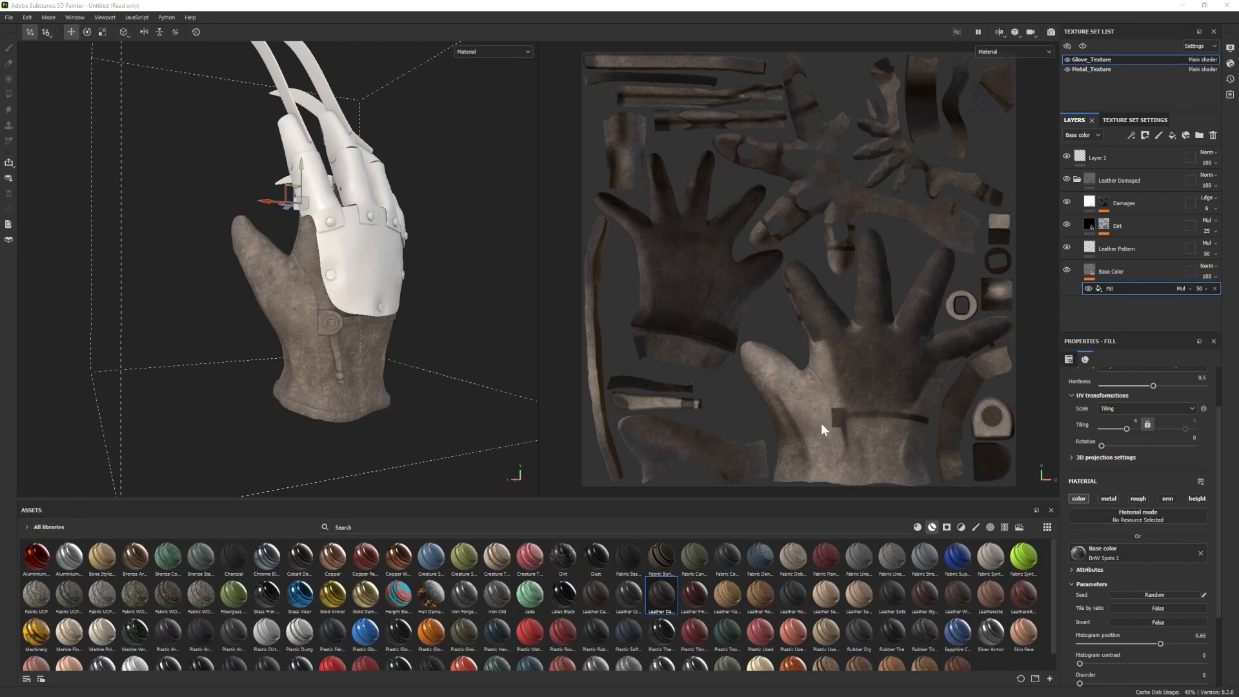
left_click(1162, 268)
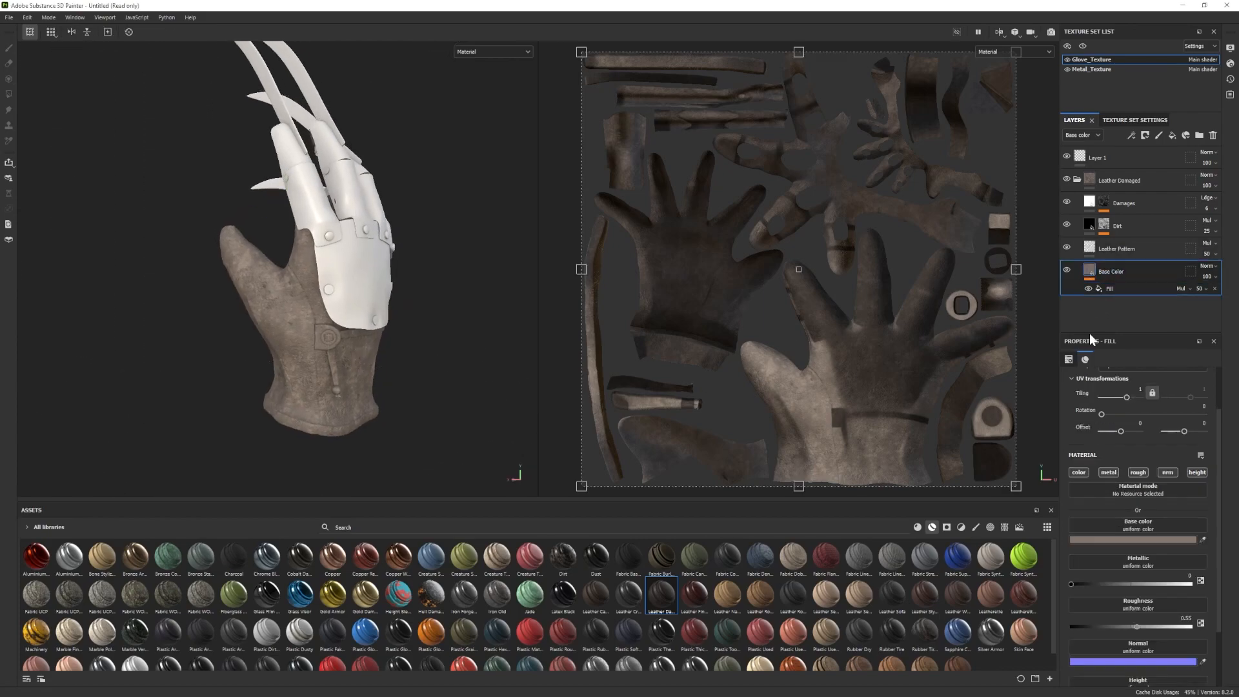
Make the Base Color layer's colour a slightly more saturated brown and set its roughness to about 0.4961.
left_click(1132, 539)
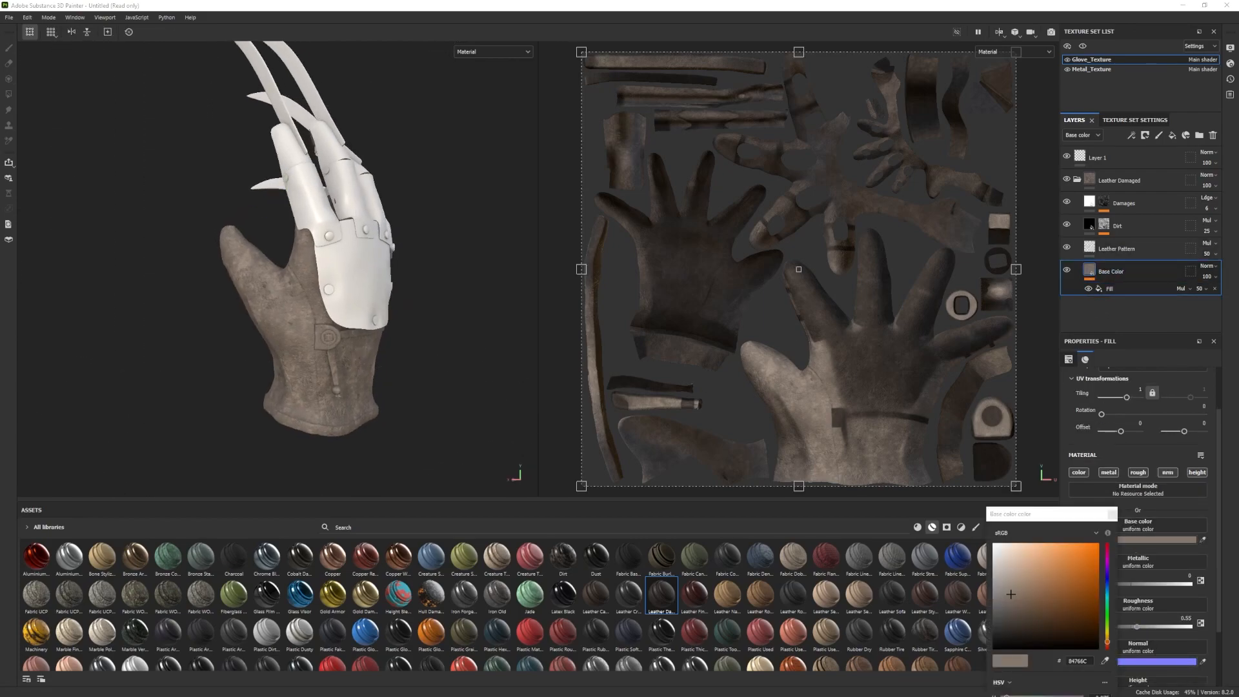
left_click_drag(1009, 594, 1013, 595)
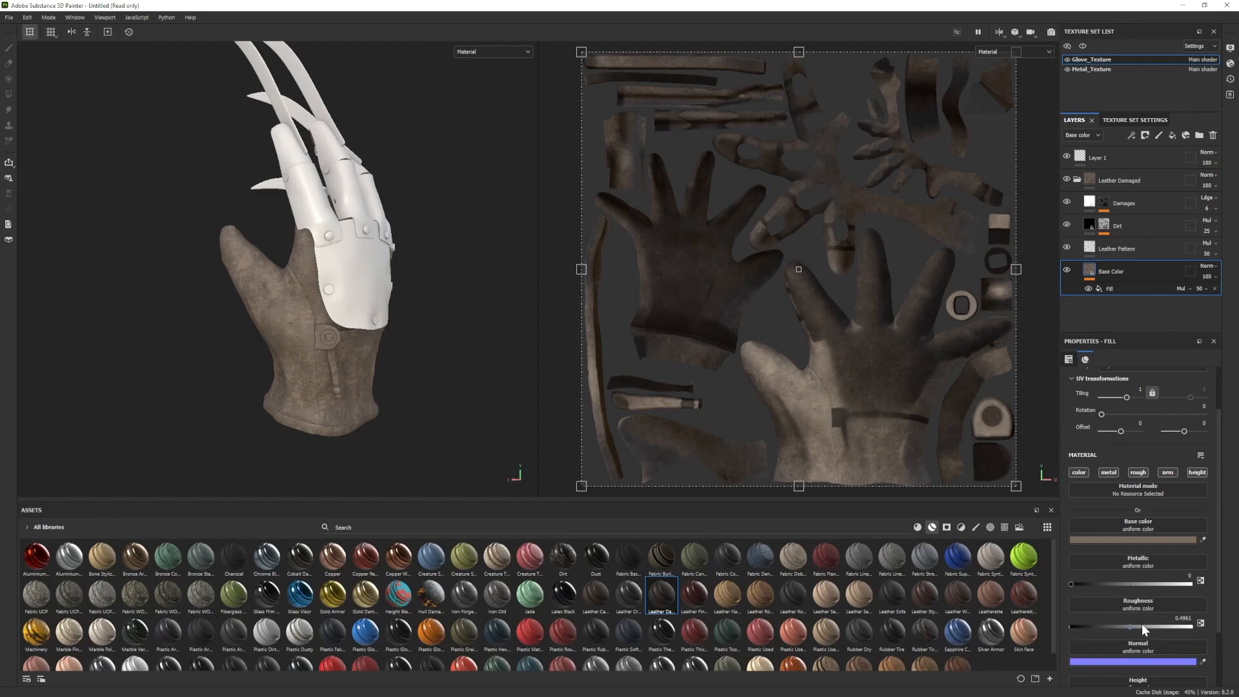
scroll(1136, 612, "down", 2)
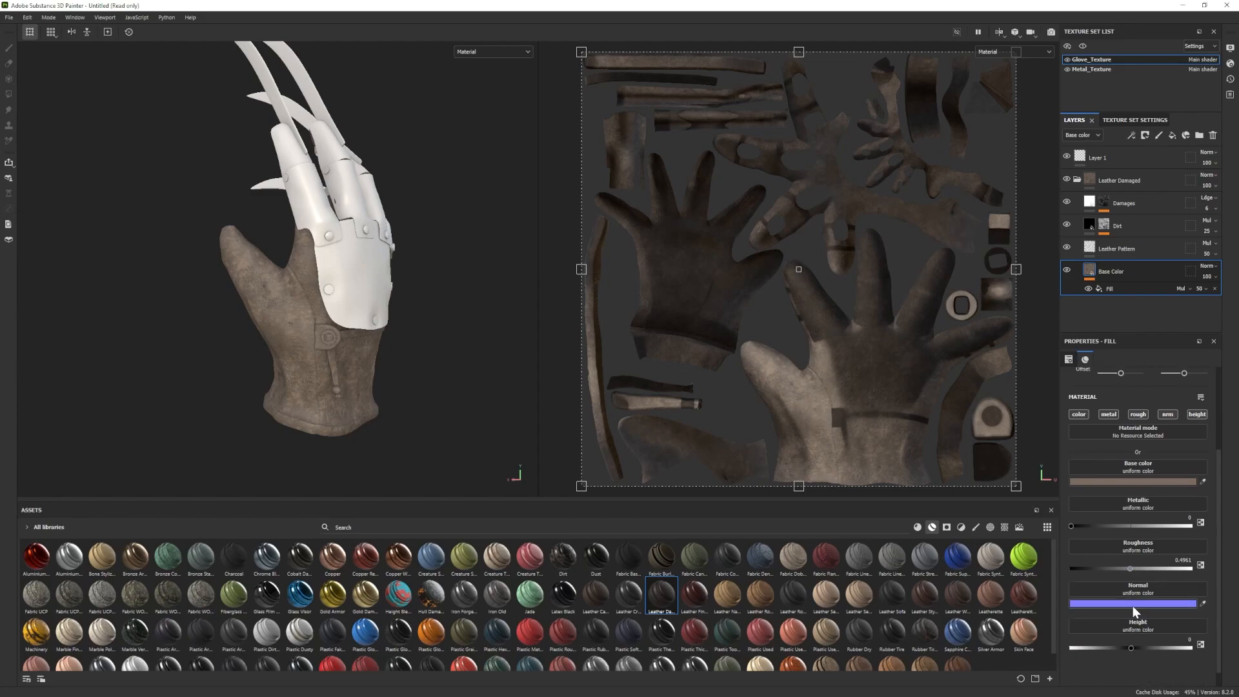
Add the Fabric Flannel Tartan smart material at the top of the Leather Damaged folder.
left_click(1077, 180)
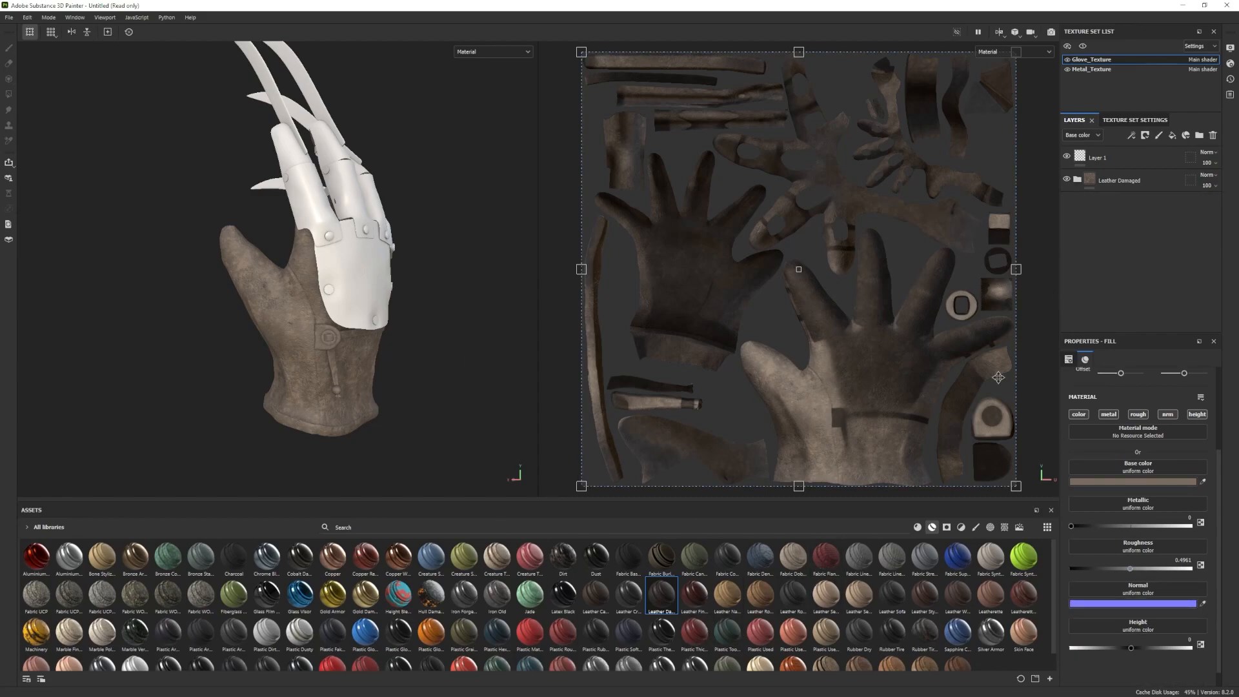
left_click(1078, 180)
left_click_drag(825, 556, 1121, 193)
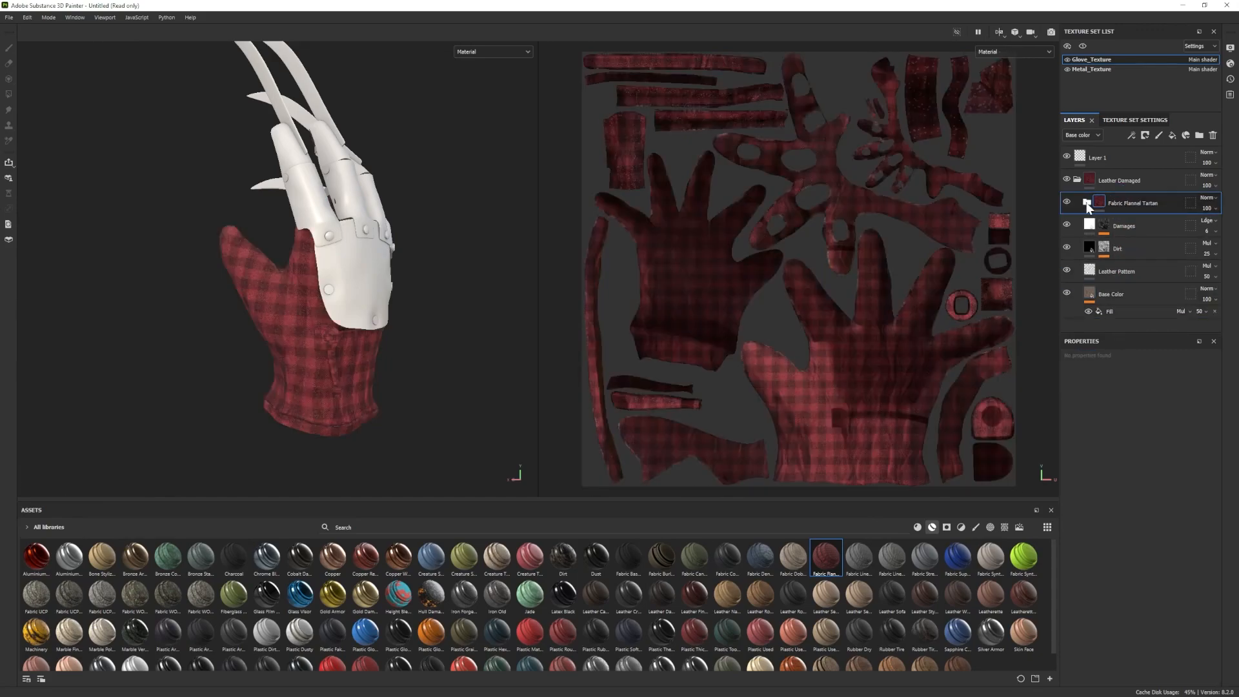
Find and copy the Folds layer inside the Fabric Flannel Tartan material, and collapse its folder.
left_click(1086, 203)
scroll(1137, 294, "down", 1)
left_click(1136, 293)
left_click(1087, 173)
Hide the Fabric Flannel Tartan material and paste the Folds layer above Damages in the Leather Damaged folder.
left_click(1067, 179)
left_click(1141, 205)
left_click(1146, 228)
left_click(1067, 179)
left_click(1066, 201)
left_click(1066, 179)
left_click(1066, 177)
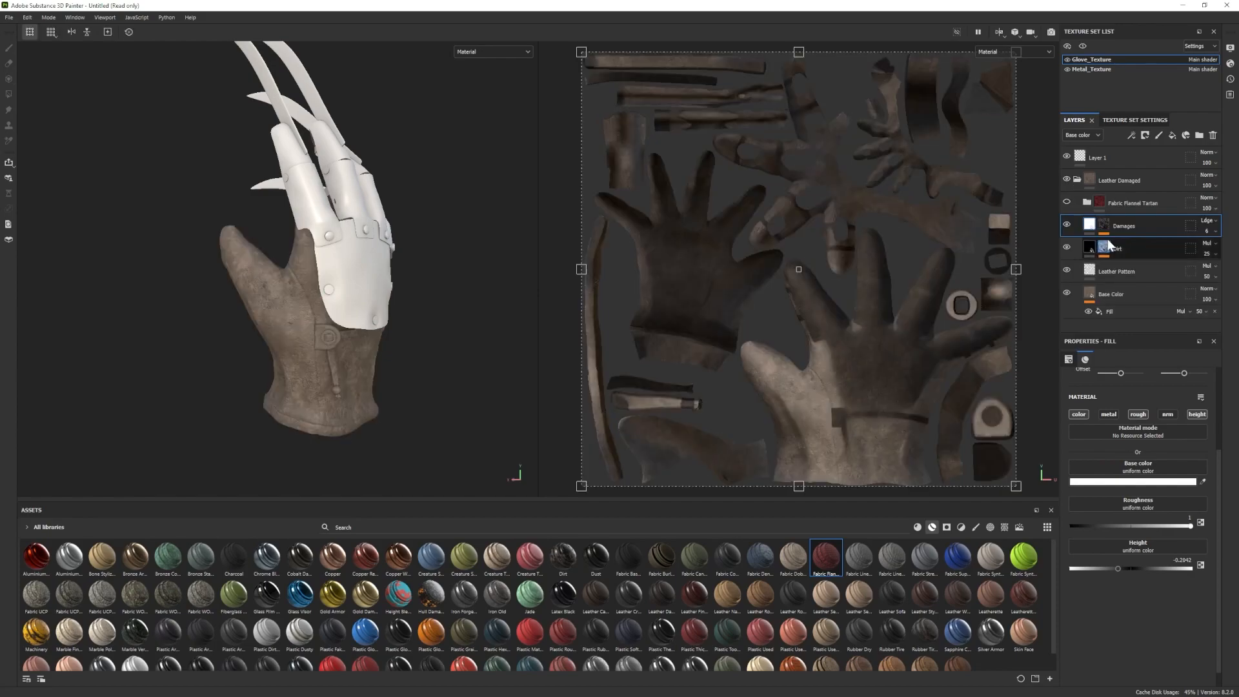
key("ctrl+v")
Set the Blur filter's intensity on the pasted Folds layer to about 2.12, checking its Warp filter as well.
left_click_drag(1136, 544, 1095, 536)
left_click(1116, 256)
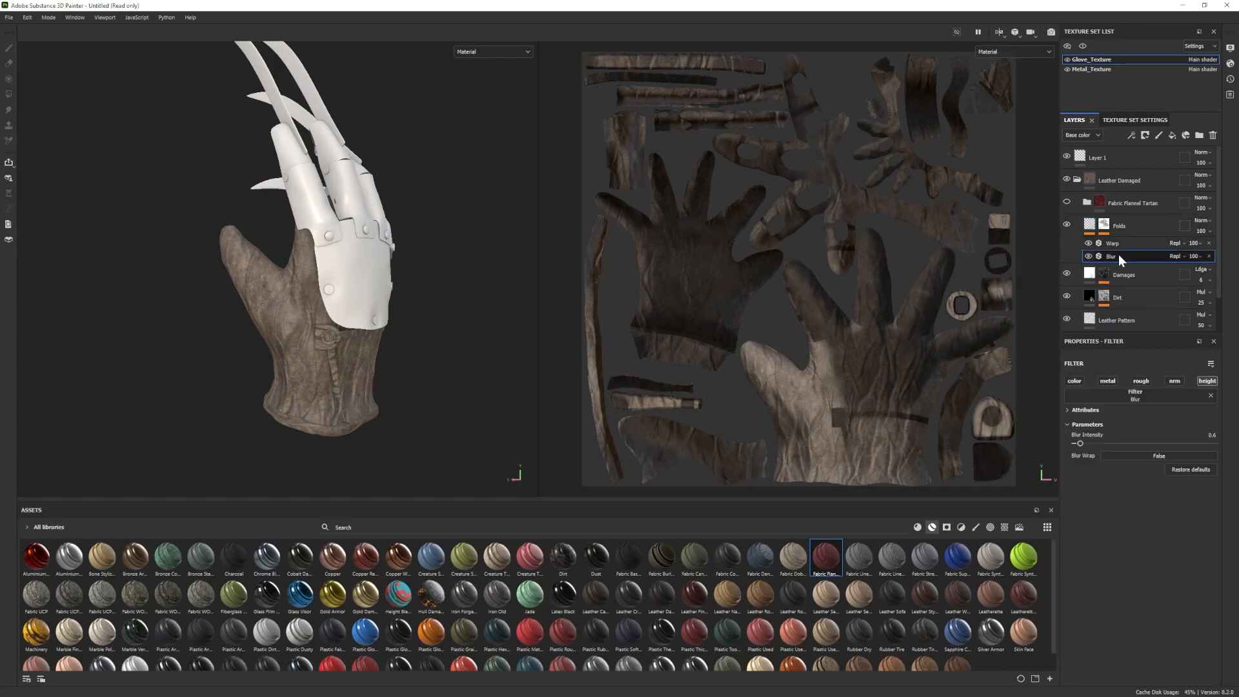
left_click_drag(1079, 444, 1089, 444)
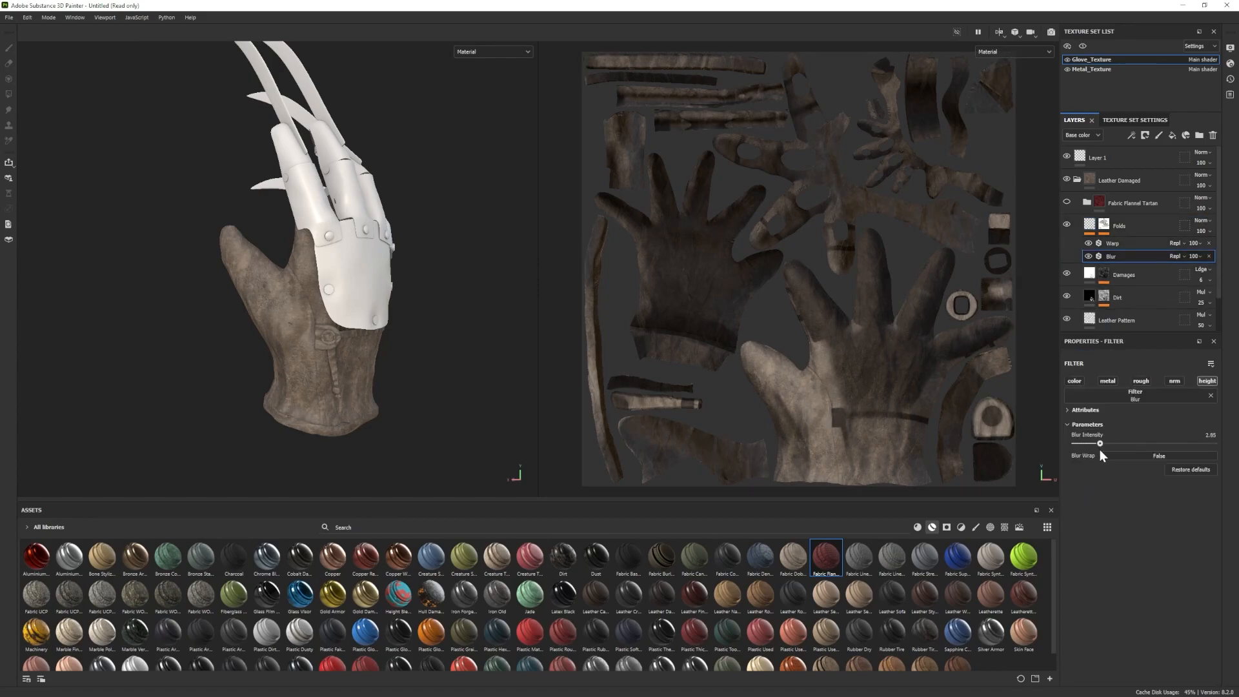
left_click(1136, 245)
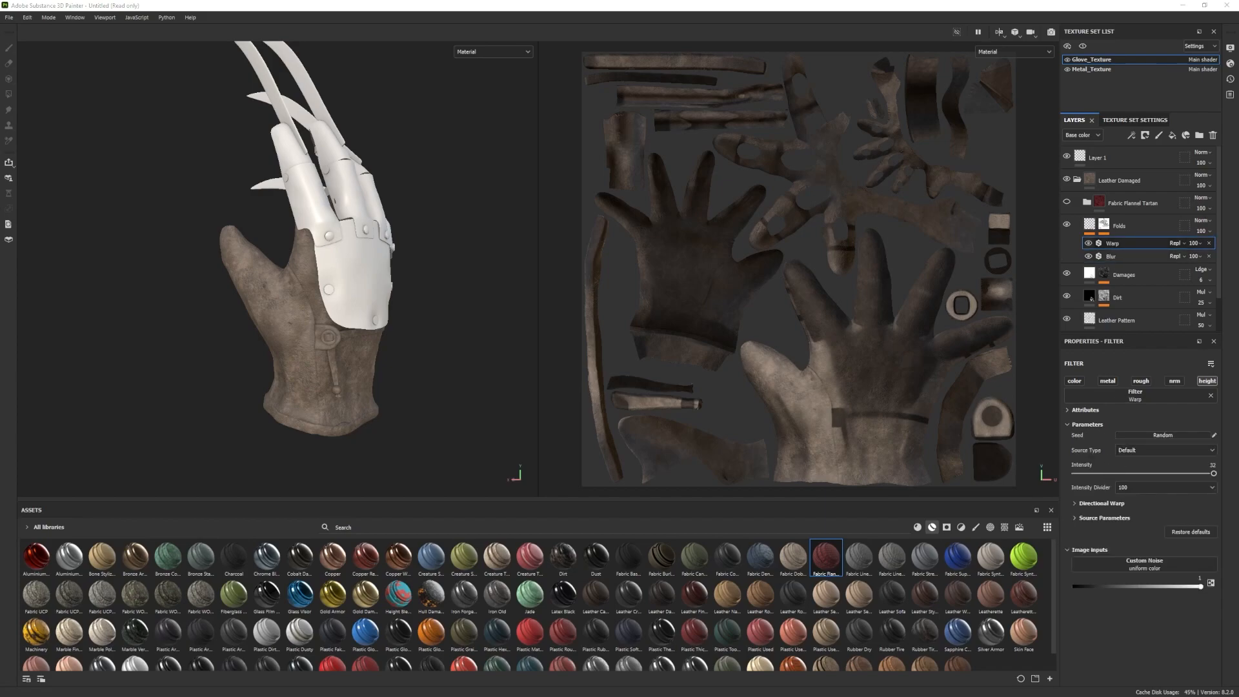
left_click(1113, 253)
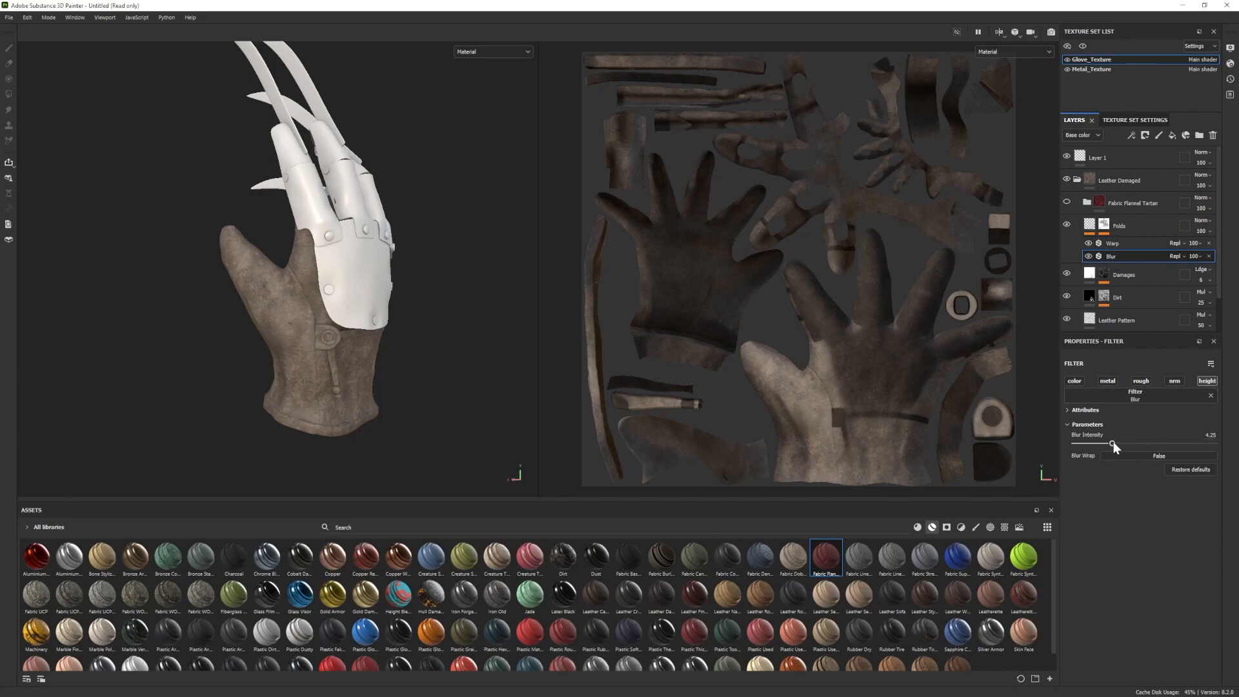
left_click_drag(1107, 447, 1090, 446)
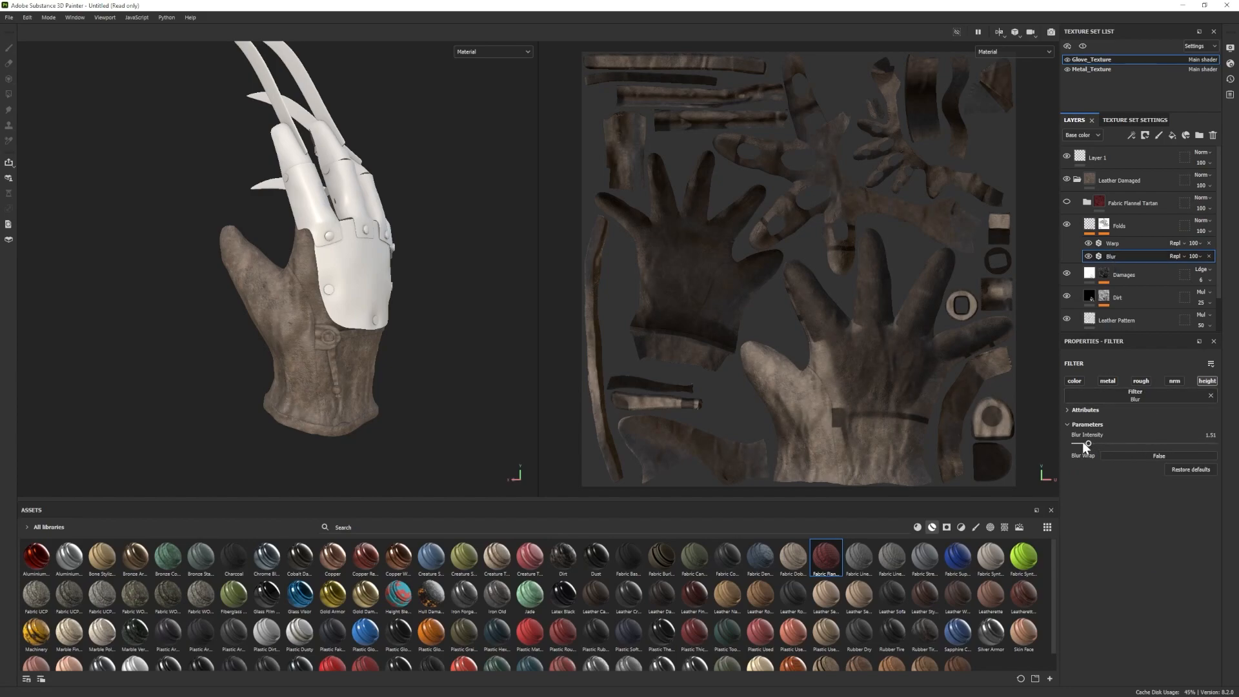
Delete the Fabric Flannel Tartan material, inspect the folds on the glove, and collapse the Leather Damaged folder.
left_click_drag(374, 297, 414, 357, "alt")
left_click(1131, 206)
key("Delete")
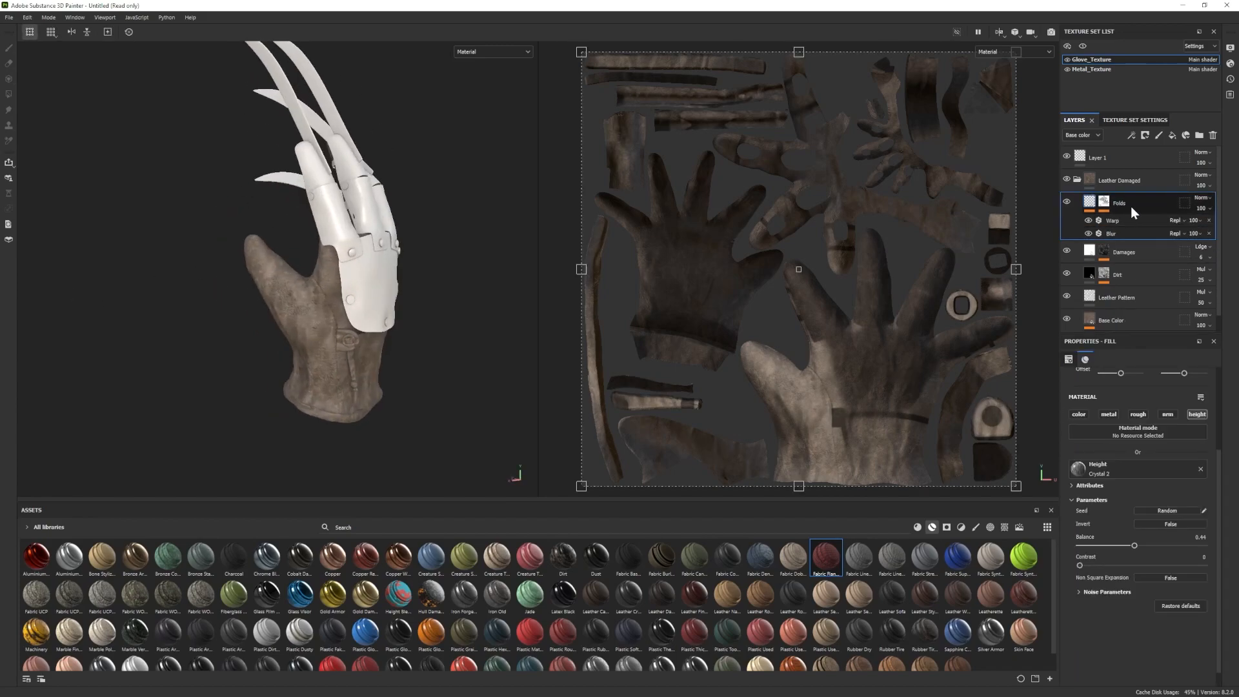
left_click_drag(232, 297, 284, 413, "alt")
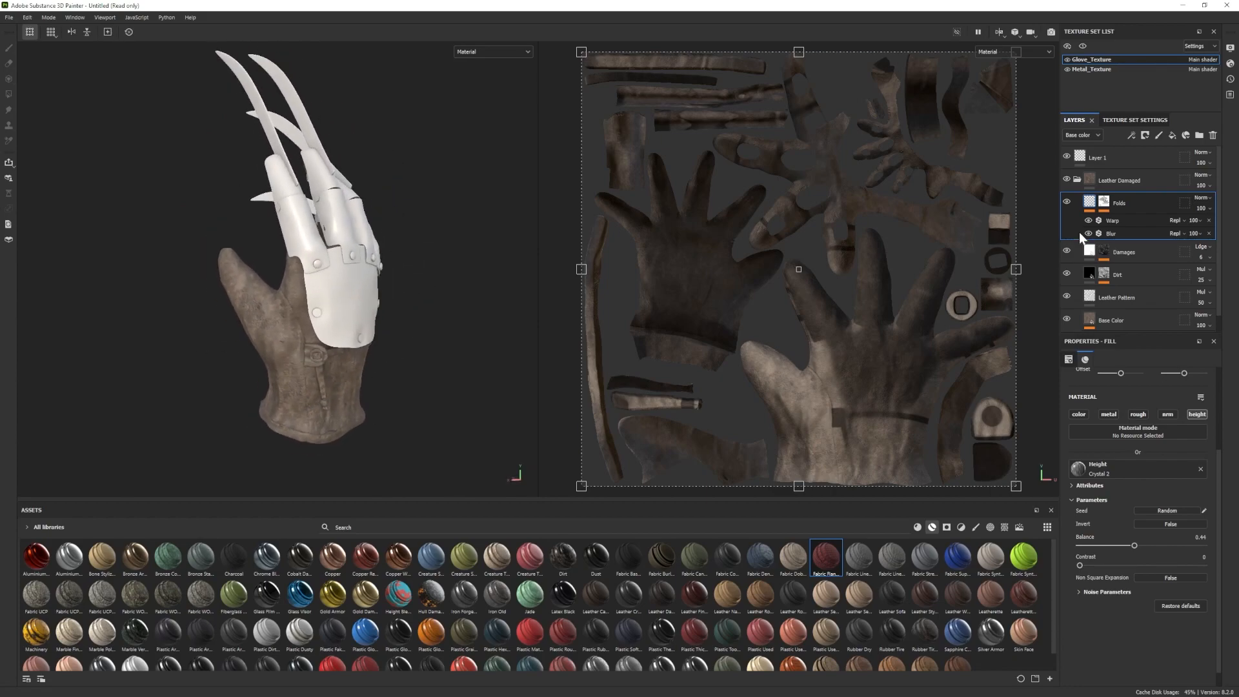
left_click(1116, 233)
left_click(1076, 181)
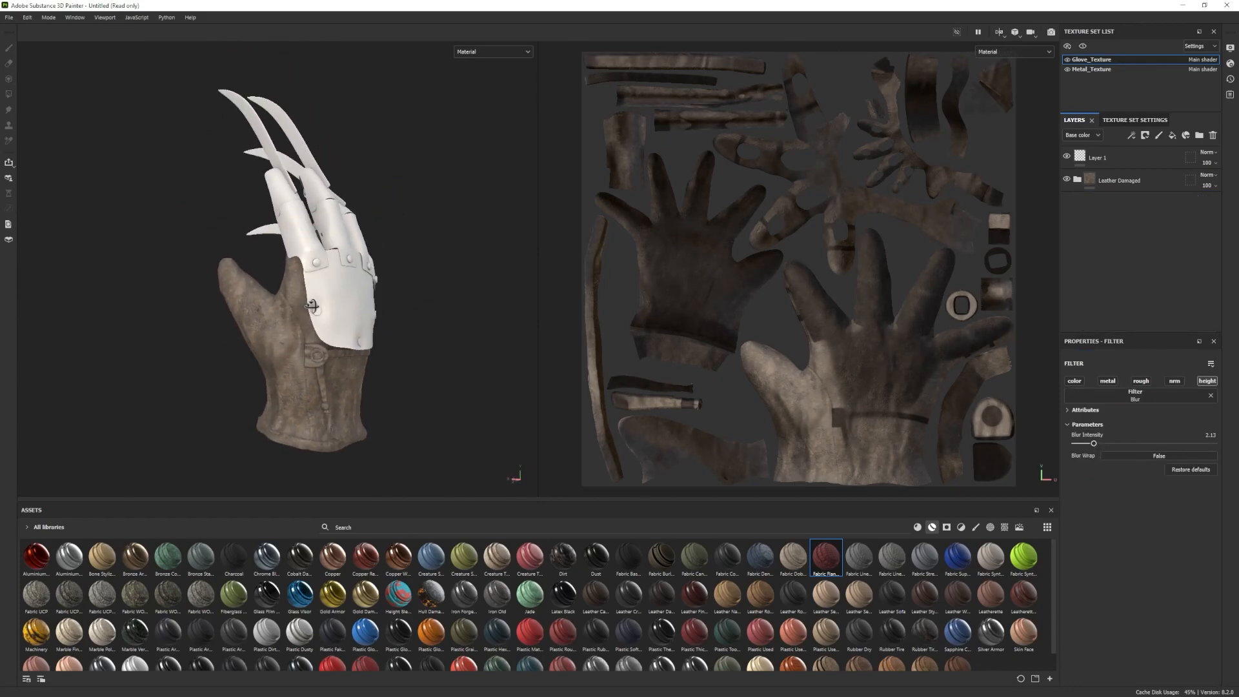
Duplicate the Leather Damaged folder, hide the copy and add a black mask to the original.
left_click(1097, 175)
key("ctrl+d")
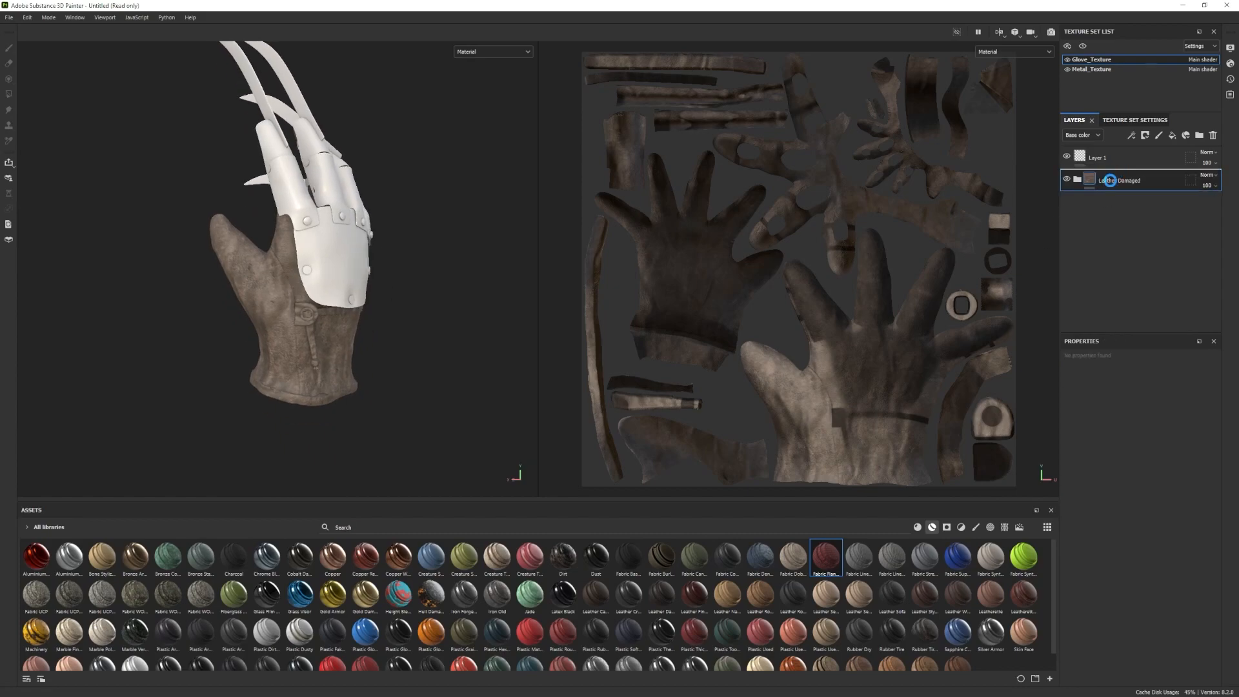
left_click(1067, 179)
right_click(1117, 203)
left_click(1139, 223)
Reveal the leather on the main glove mesh by polygon-filling the Leather Damaged folder's mask.
left_click(9, 95)
left_click(1128, 358)
left_click(297, 395)
left_click_drag(309, 362, 490, 288, "alt")
left_click(9, 48)
left_click_drag(426, 329, 234, 338, "alt")
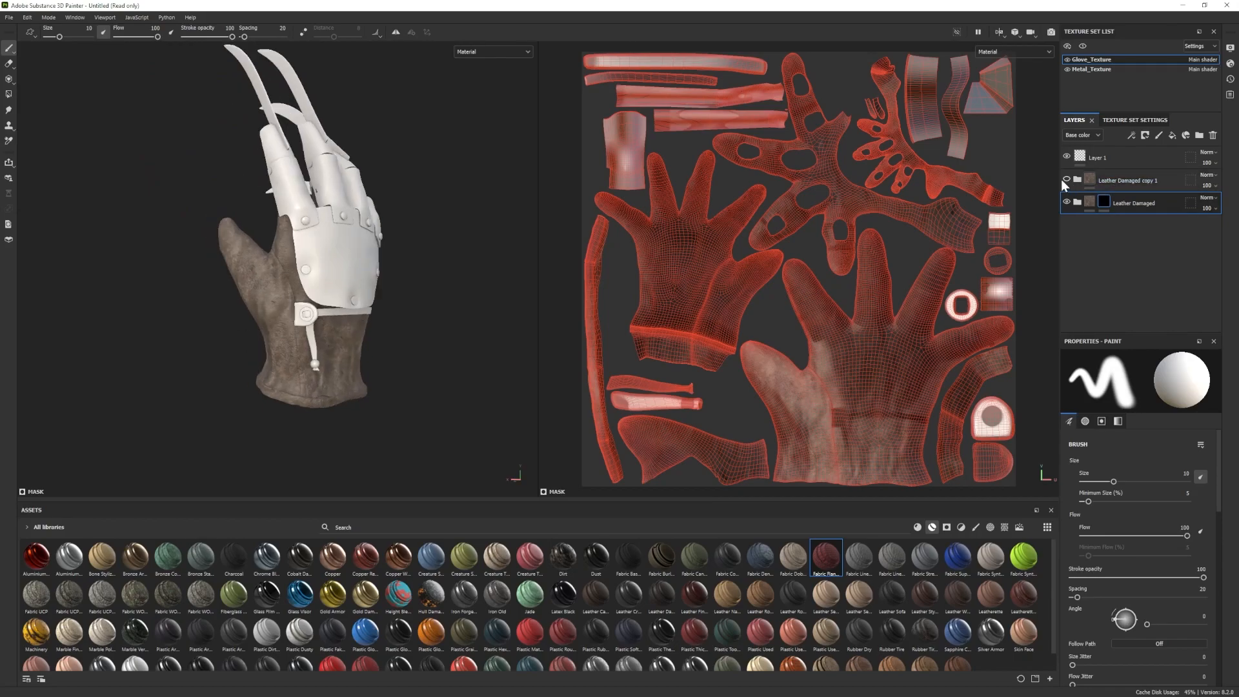
Show Leather Damaged copy 1 and set its Base Color layer to a dark brown, 362E28.
left_click(1067, 179)
left_click(1076, 180)
left_click(1112, 321)
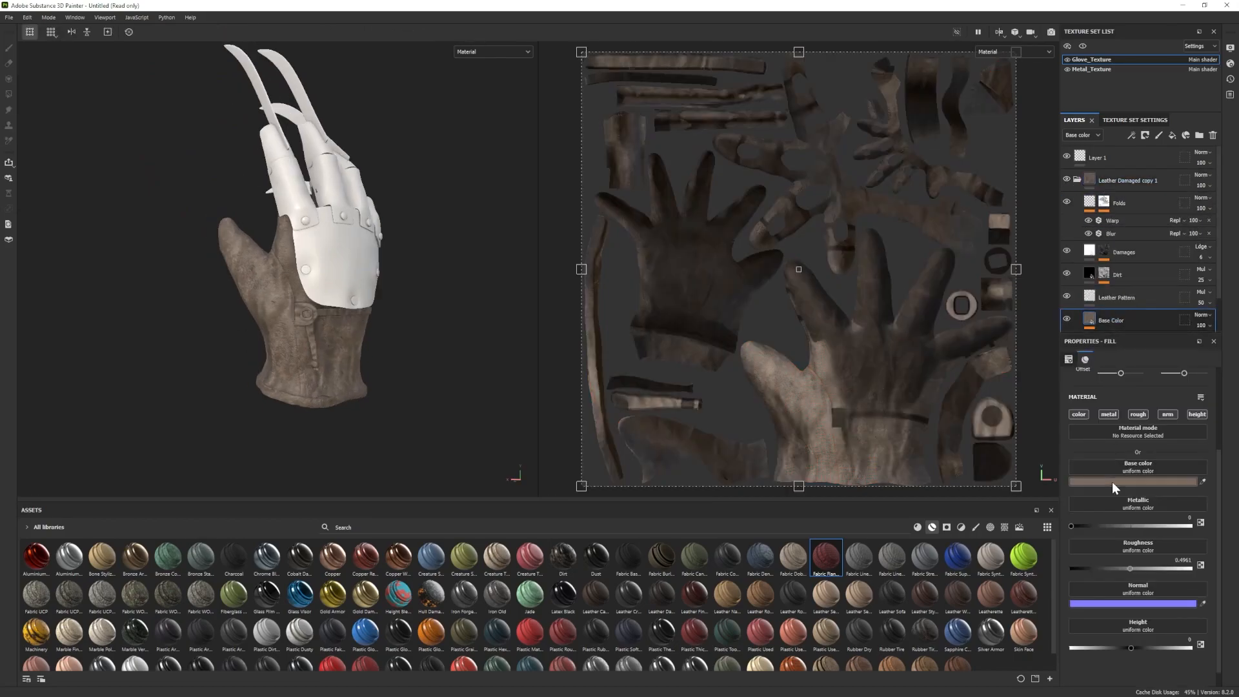
left_click(1112, 481)
mouse_move(1023, 621)
left_mouse_down()
mouse_move(994, 632)
mouse_move(1018, 631)
left_mouse_up()
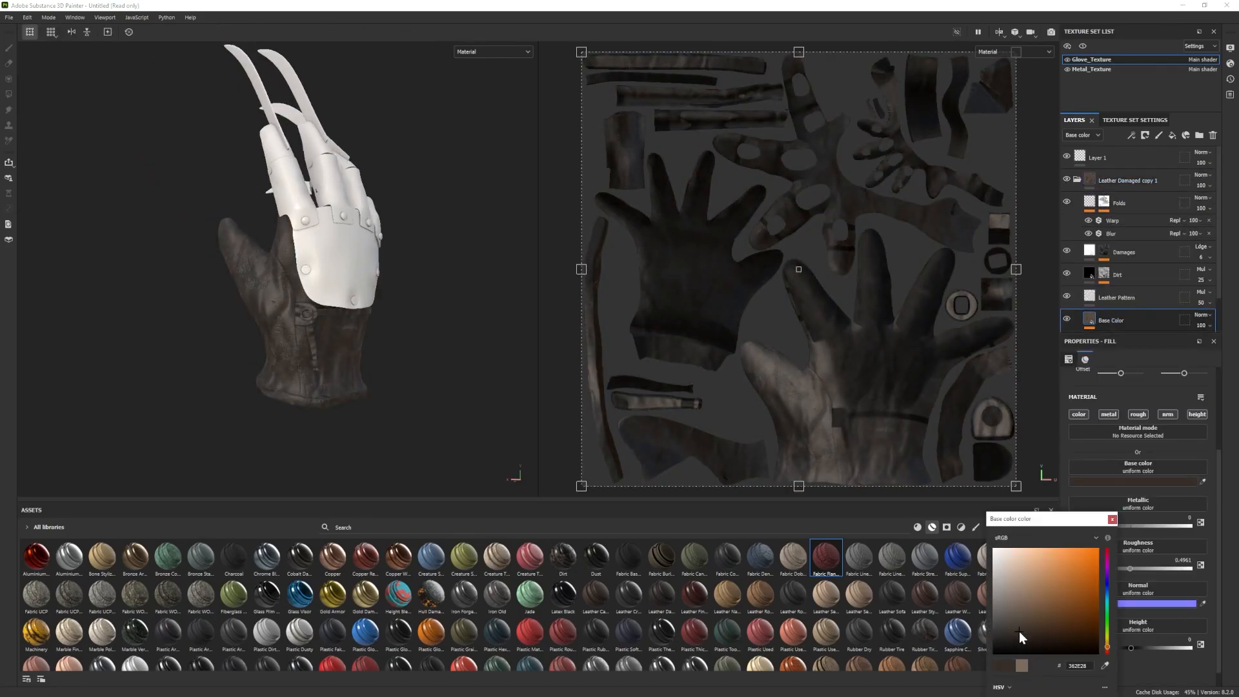
left_click(1111, 520)
Add a black mask to Leather Damaged copy 1 and polygon-fill it on the glove's wrist hem.
right_click(1113, 176)
left_click(1134, 192)
left_click(1078, 179)
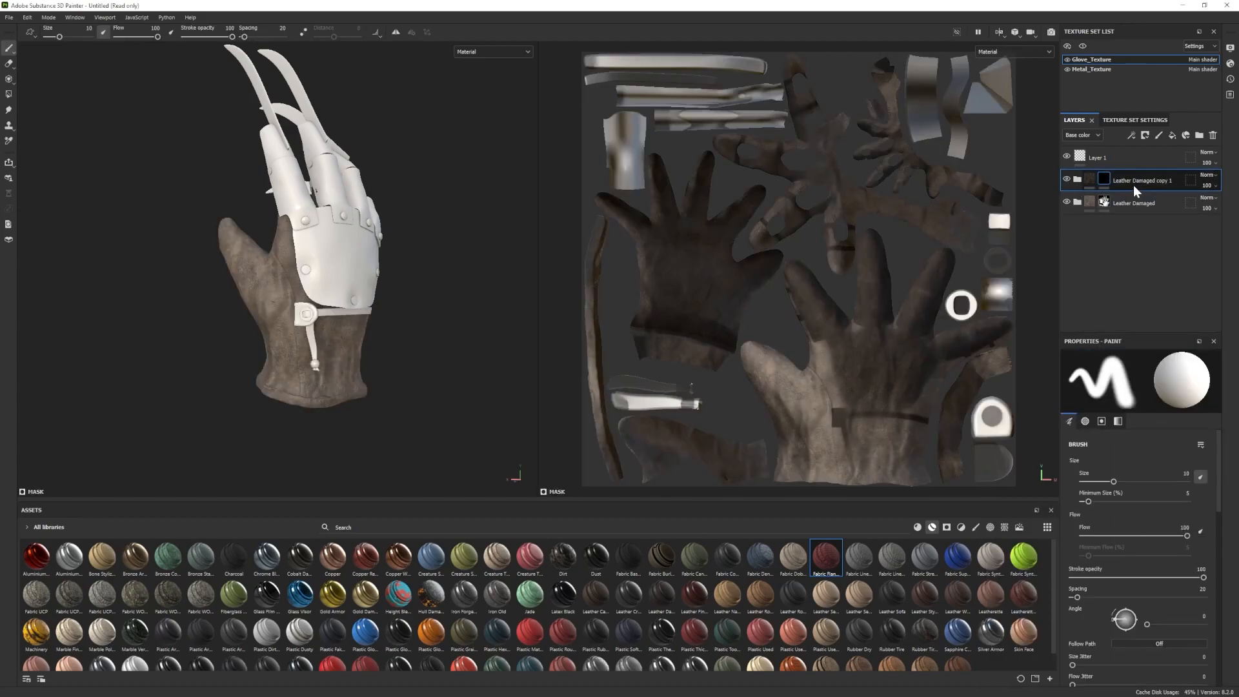
key("4")
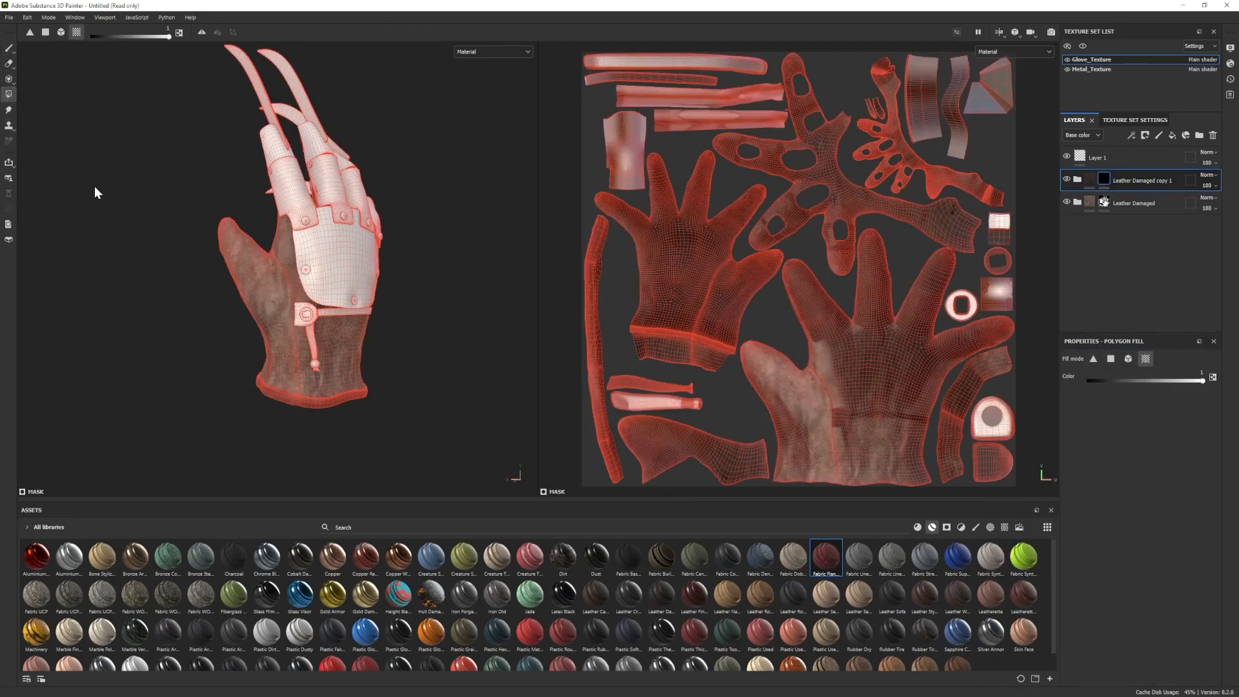
key("1")
mouse_move(480, 368)
left_mouse_down("alt")
mouse_move(301, 343)
mouse_move(387, 368)
mouse_move(368, 376)
mouse_move(318, 354)
mouse_move(328, 389)
mouse_move(323, 379)
left_mouse_up("alt")
scroll(323, 380, "up", 1)
Polygon-fill the original Leather Damaged mask on the small leather patch beneath the strap's rivet.
left_click(1140, 203)
left_click(9, 95)
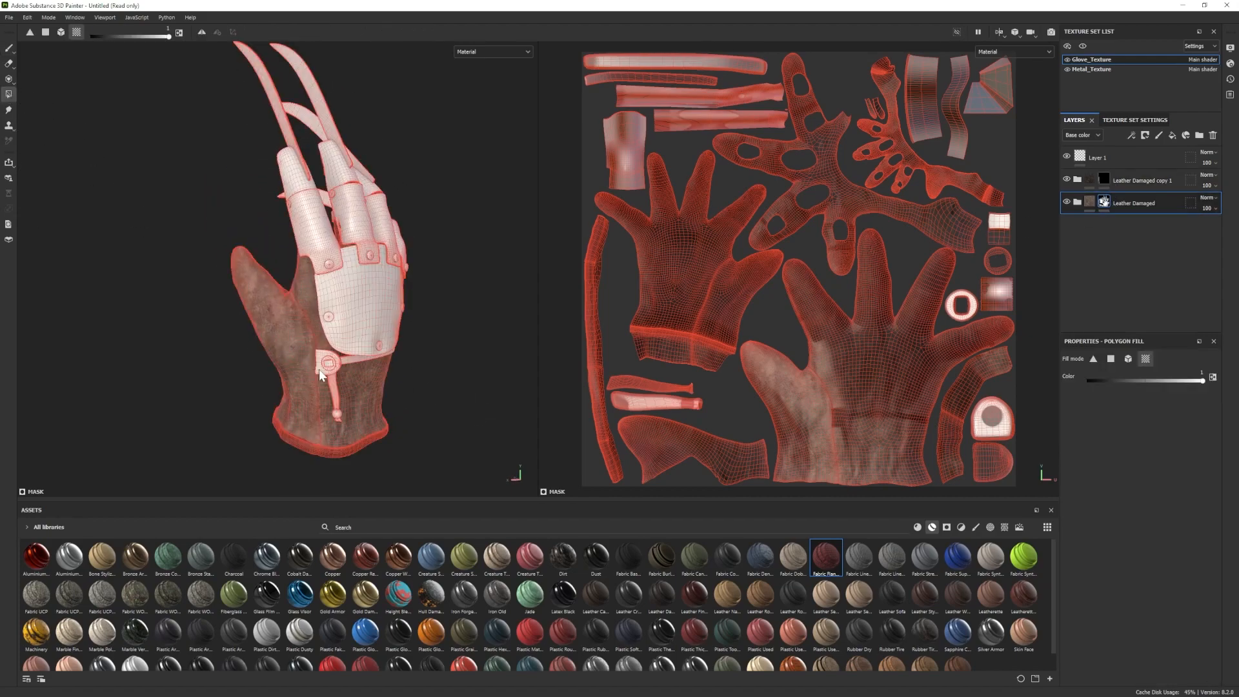
mouse_move(322, 374)
left_mouse_down("alt")
mouse_move(316, 363)
mouse_move(216, 376)
mouse_move(297, 374)
left_mouse_up("alt")
key("1")
mouse_move(297, 375)
right_mouse_down("alt")
mouse_move(423, 416)
mouse_move(368, 375)
mouse_move(297, 380)
right_mouse_up("alt")
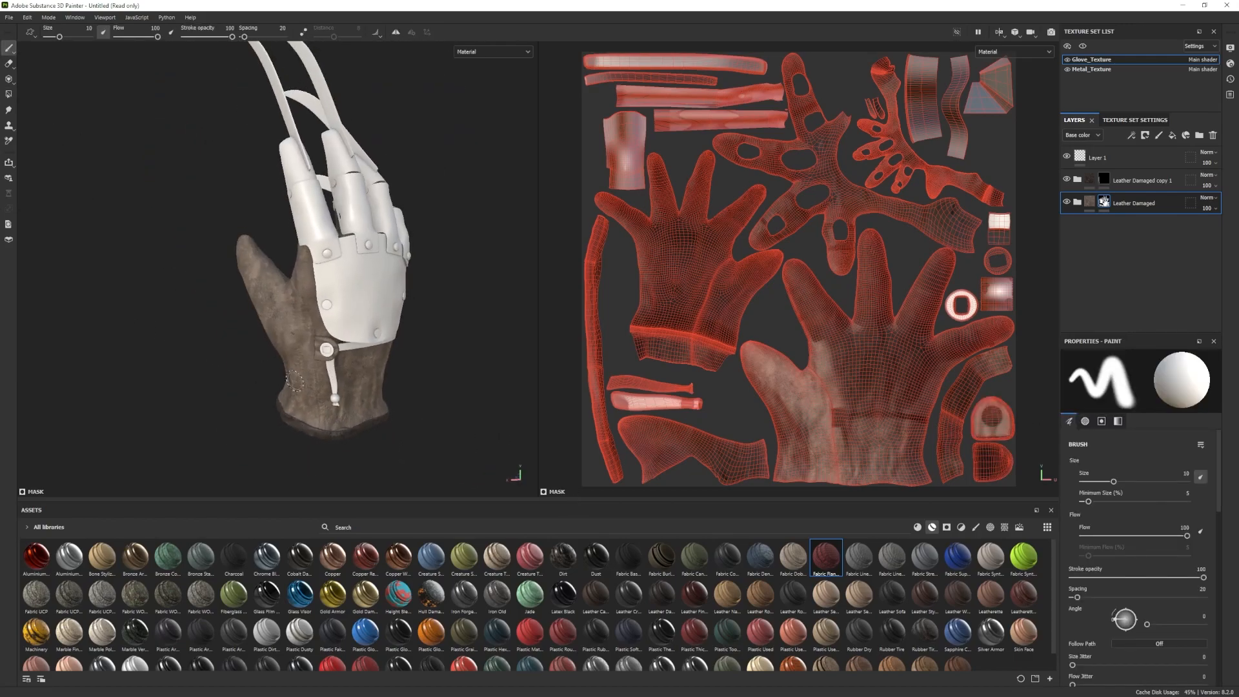
Compare the leather with and without Folds, and group the Folds layer into a folder with a black mask.
left_click(1077, 202)
left_click(1067, 224)
left_click(1067, 224)
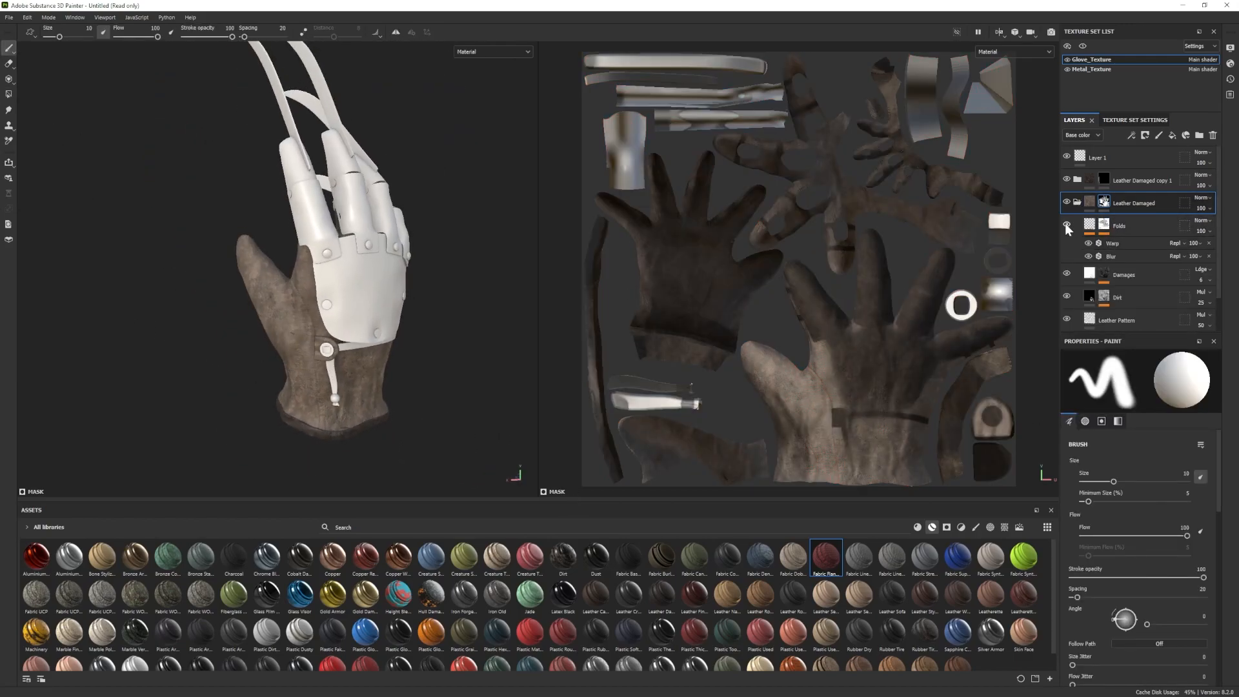
left_click(1126, 228)
key("ctrl+g")
left_click_drag(1122, 248, 1129, 226)
right_click(1130, 225)
left_click(1157, 241)
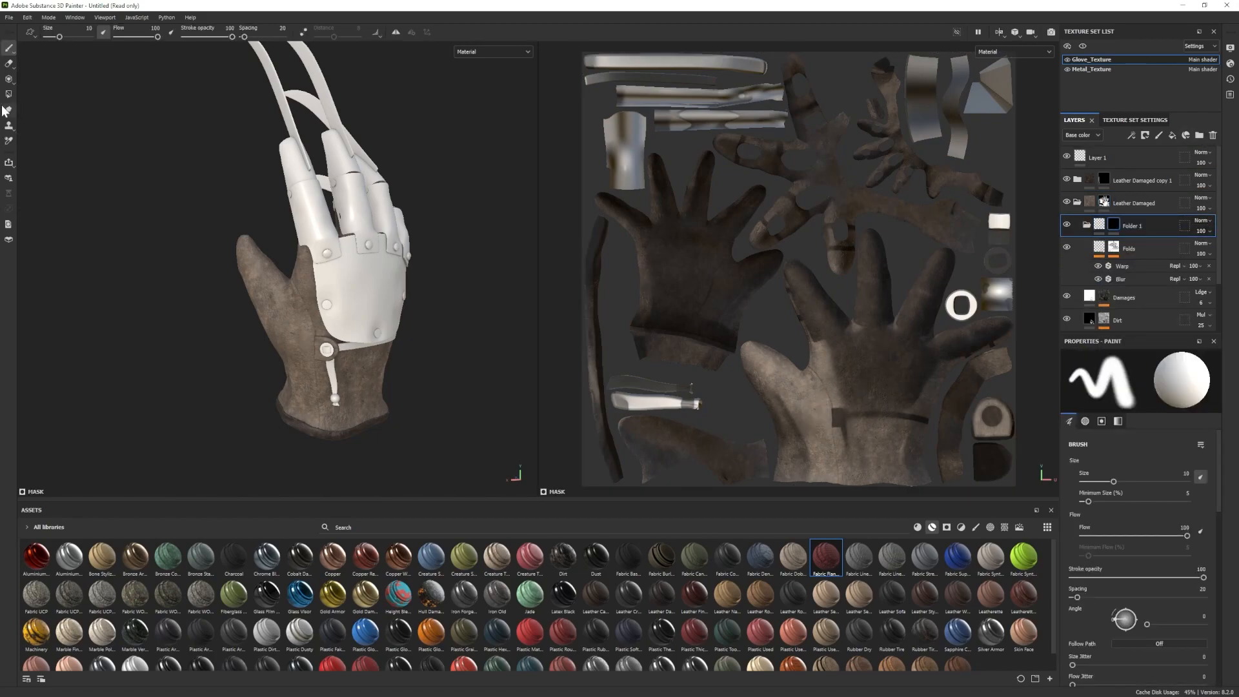
Polygon-fill Folder 1's mask on the main glove mesh to apply the folds there, and collapse the folder.
left_click(9, 95)
left_click(281, 338)
left_click(9, 47)
mouse_move(185, 273)
right_mouse_down("alt")
mouse_move(186, 305)
mouse_move(212, 351)
mouse_move(223, 310)
right_mouse_up("alt")
left_click_drag(223, 310, 257, 347, "alt")
middle_click_drag(257, 347, 255, 306, "alt")
left_click(1086, 225)
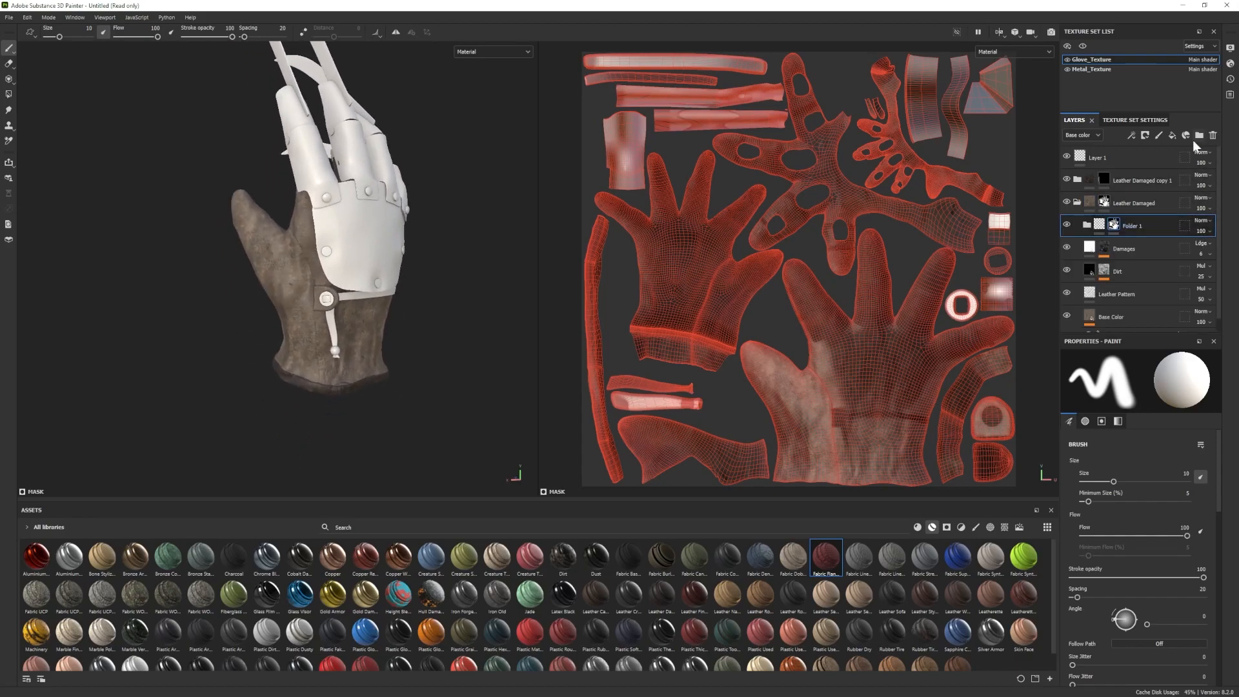
Add a fill layer above Folder 1 and give it a black mask for painting.
left_click(1171, 136)
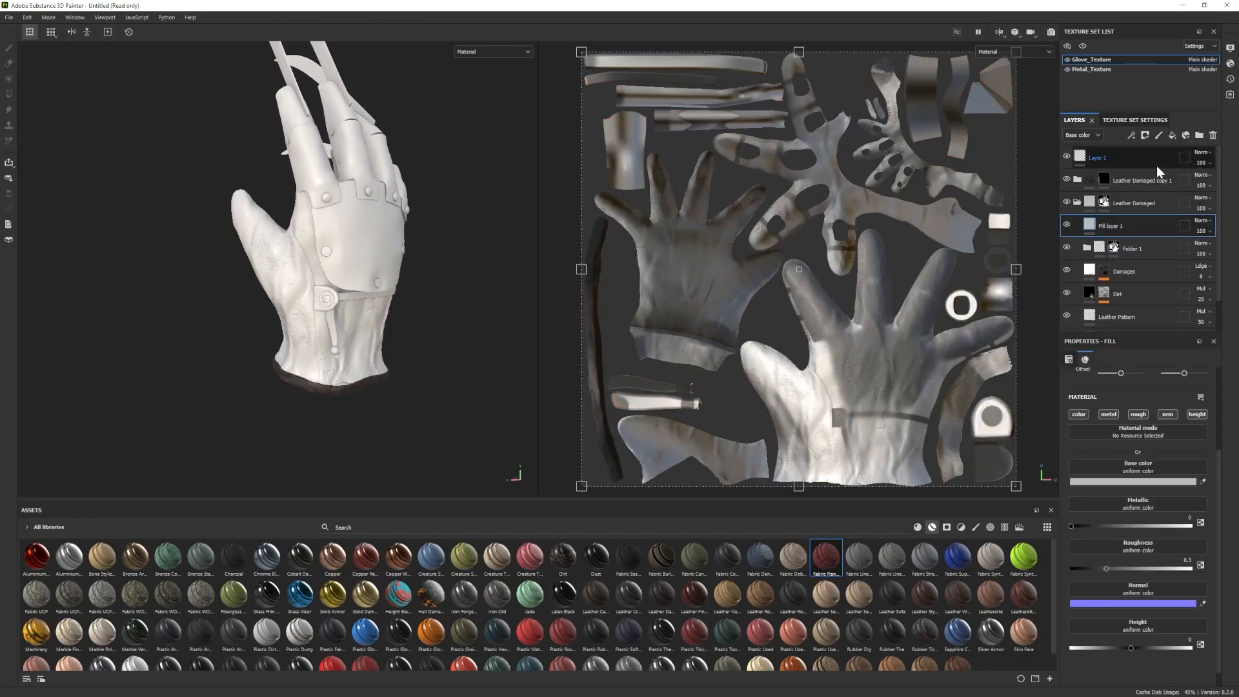
right_click(1126, 231)
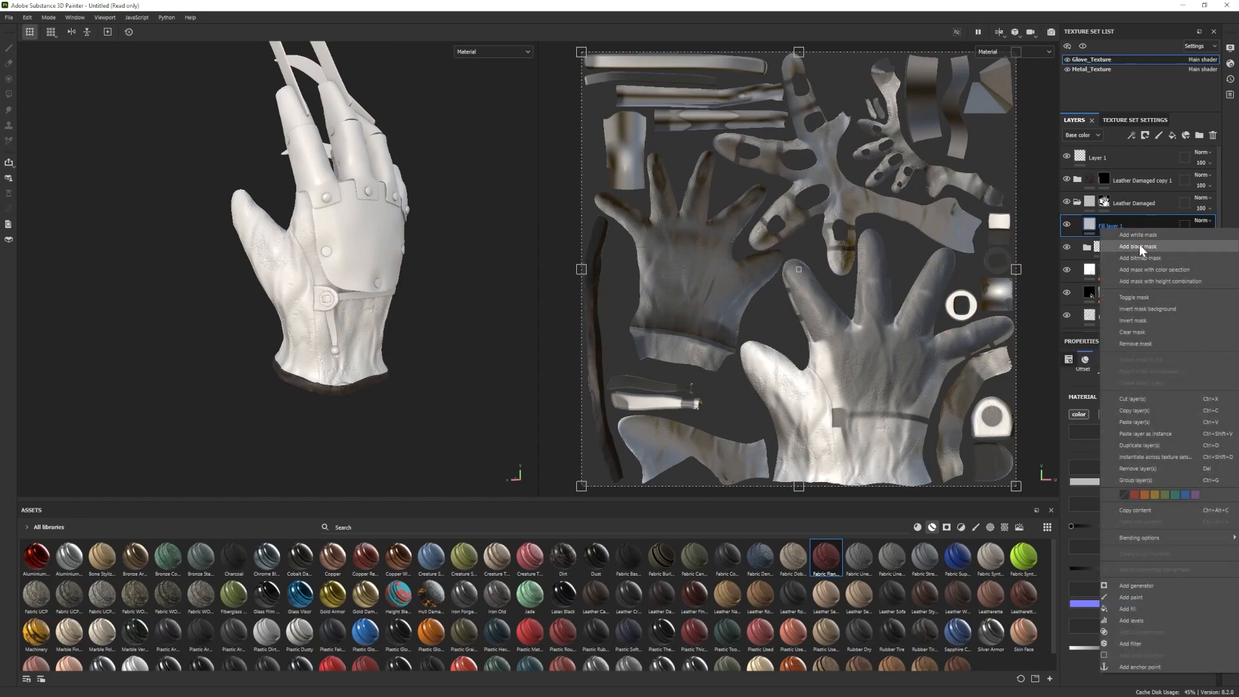
left_click(1140, 248)
left_click_drag(1132, 648, 1129, 653)
key("1")
Search the assets for "stit" and choose the Stitches Straight brush.
type("stit")
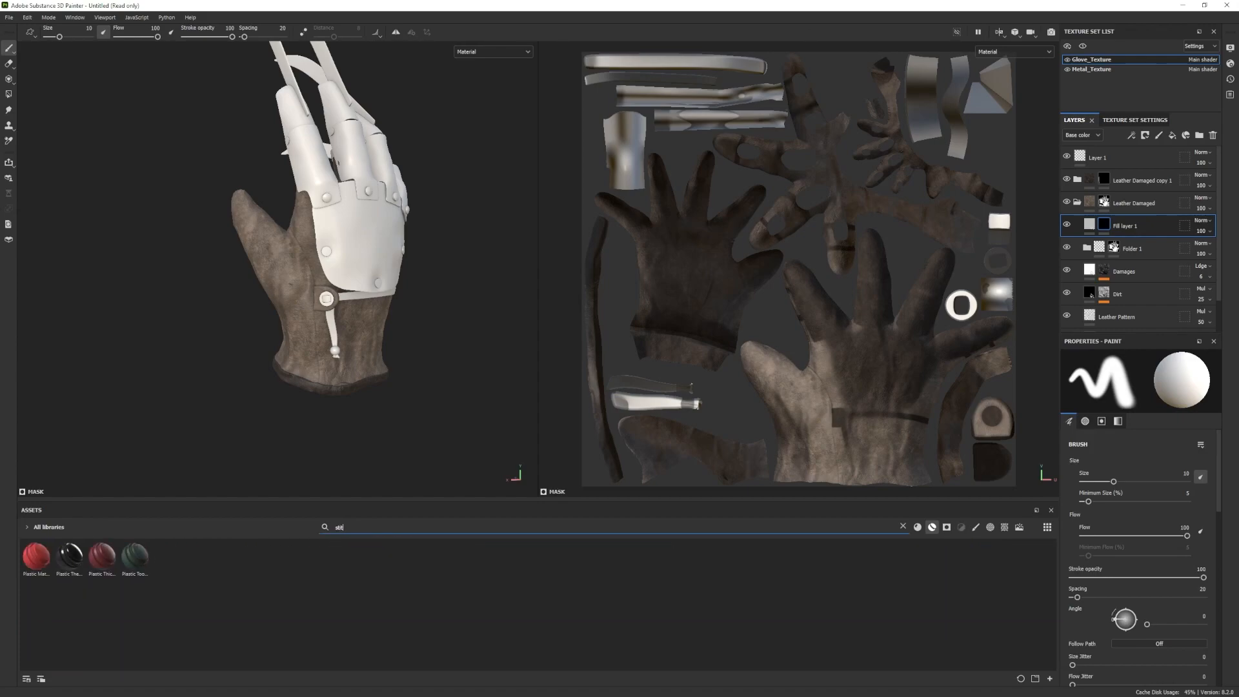
left_click(431, 593)
scroll(373, 382, "up", 5)
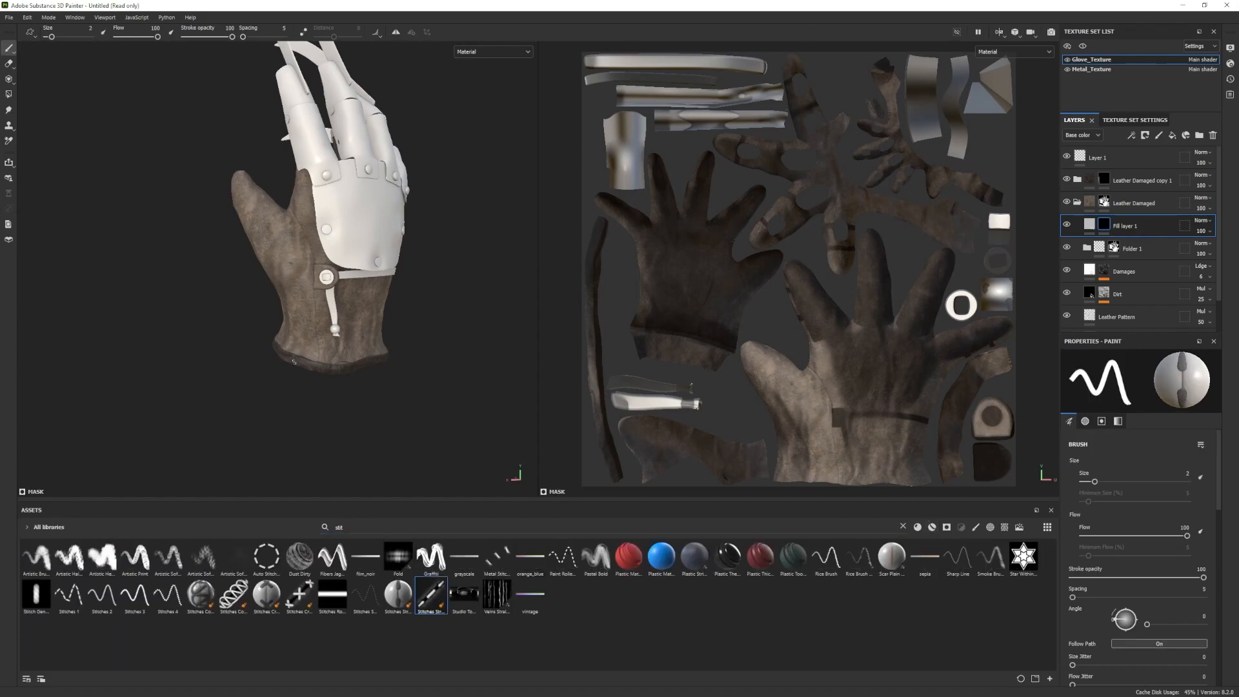
Paint a line of straight stitches along the wrist seam, from the hem up to the strap patch.
right_click_drag(343, 394, 323, 387, "alt")
right_click_drag(791, 403, 798, 405, "alt")
left_click_drag(755, 432, 800, 477, "alt")
middle_click_drag(807, 488, 772, 411, "alt")
right_click_drag(772, 411, 808, 500, "alt")
middle_click_drag(808, 500, 760, 395, "alt")
right_click_drag(760, 395, 769, 416, "alt")
left_click_drag(757, 413, 737, 301)
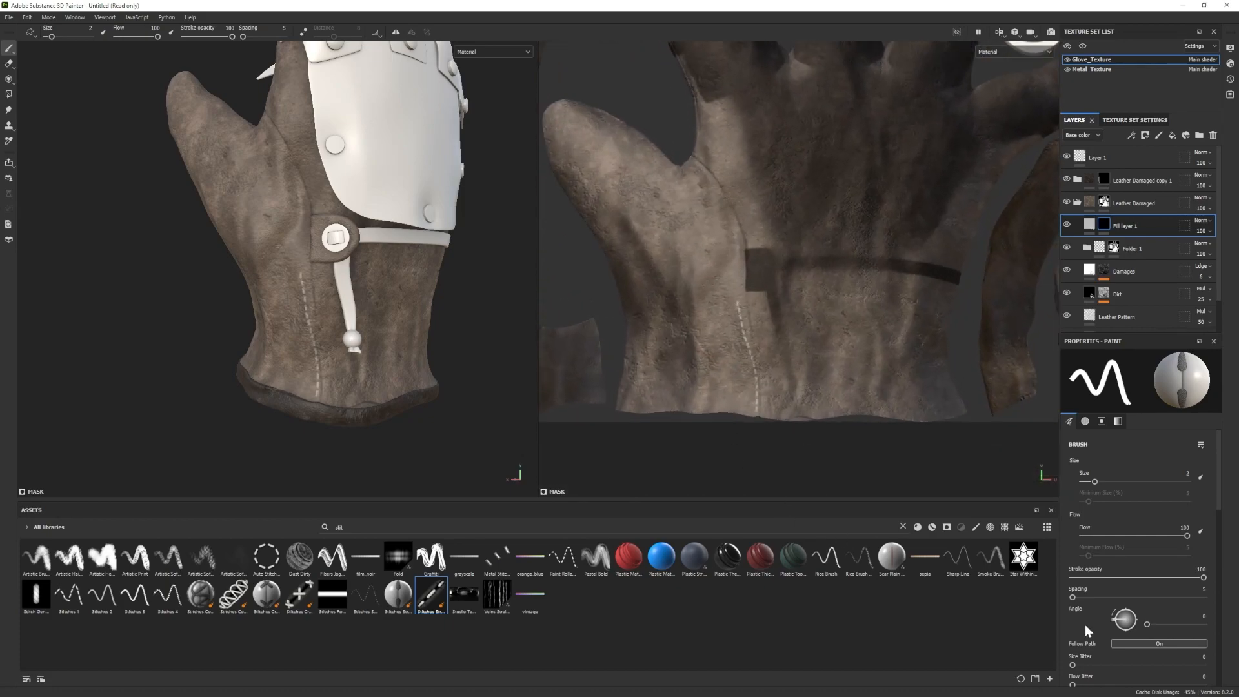
Reduce the stitch brush alpha's Slice Width to about 0.02 and erase the stitch line on the wrist seam.
scroll(1132, 604, "down", 3)
scroll(1133, 604, "down", 5)
left_click_drag(1086, 517, 1081, 518)
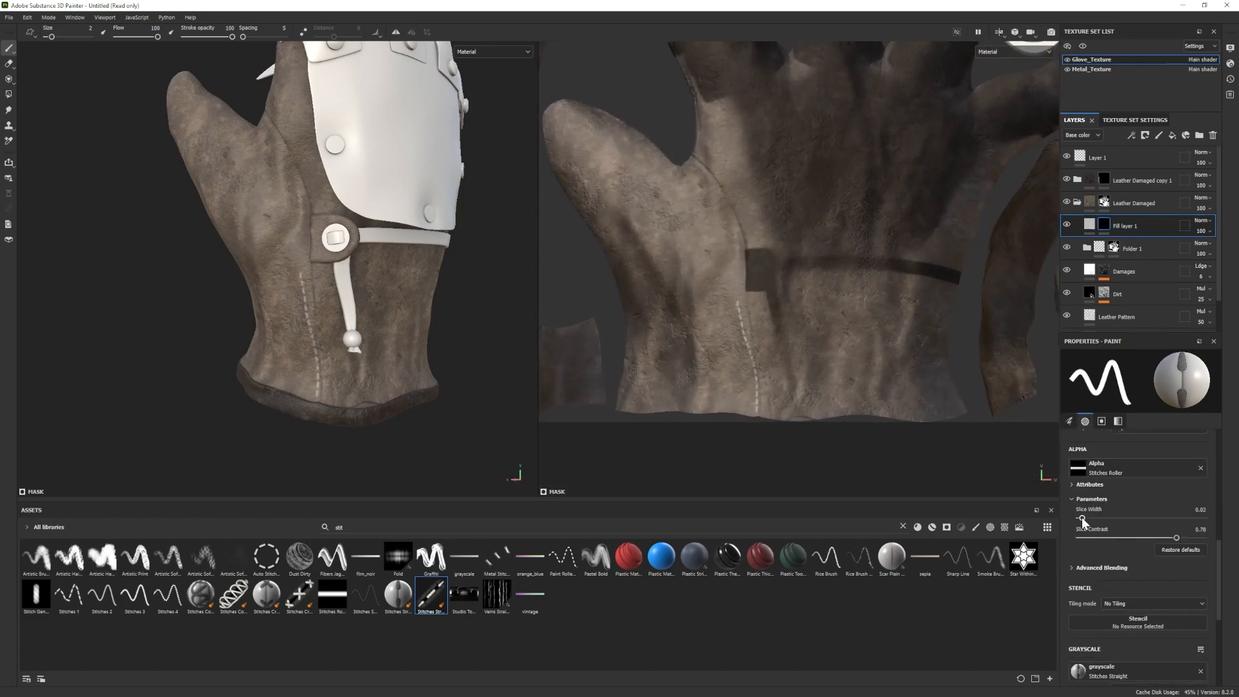
left_click(8, 64)
left_click_drag(301, 274, 314, 397)
Review the Stitches Straight brush's grayscale parameters and set the Stitch Size Width to 0.2.
key("p")
scroll(1145, 566, "down", 8)
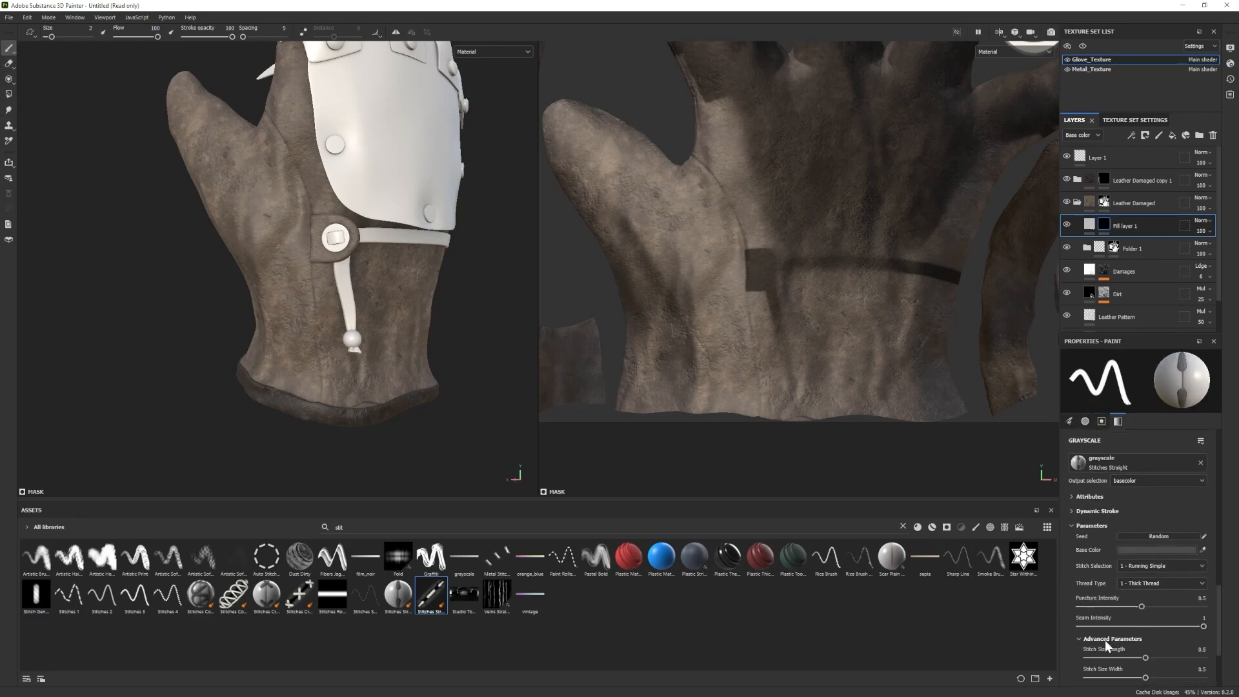
scroll(1115, 620, "up", 5)
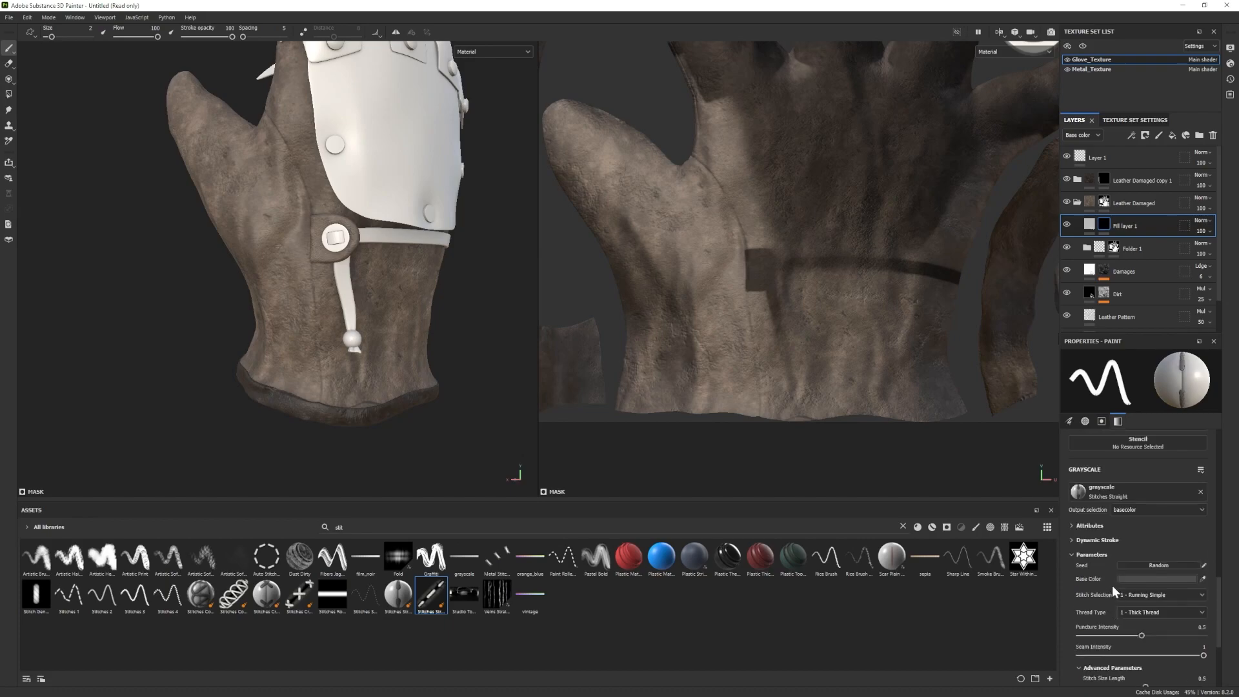
scroll(1098, 626, "down", 5)
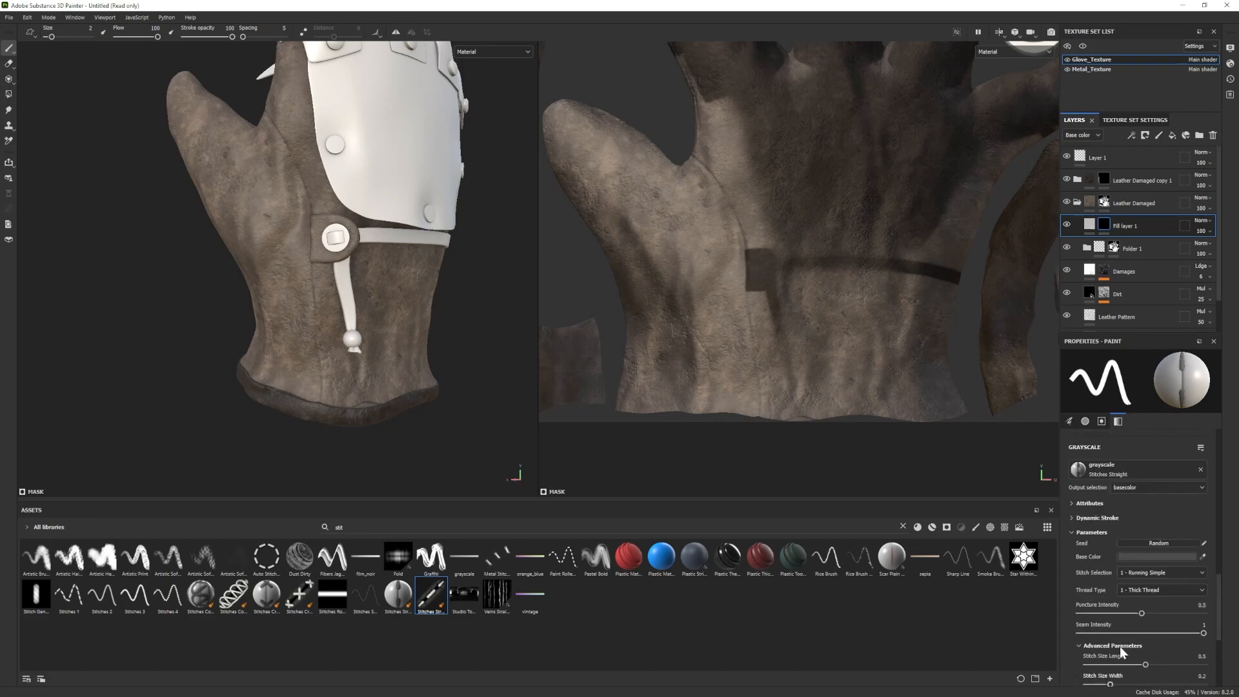
key("4")
key("1")
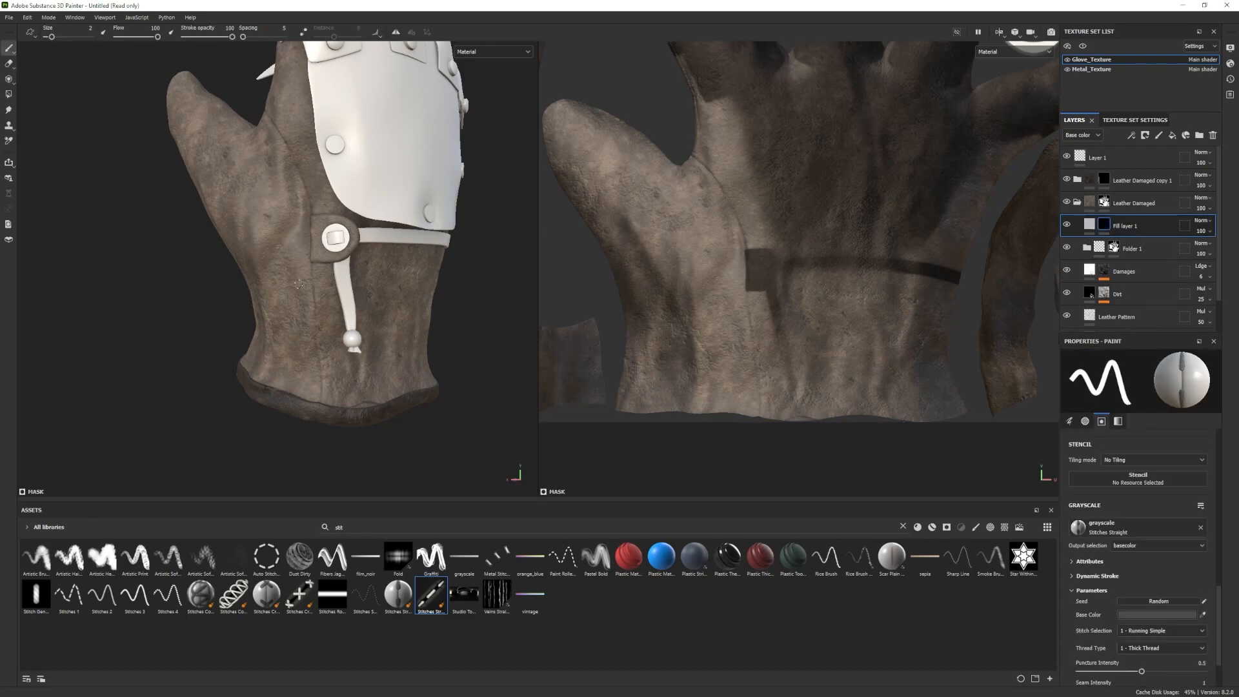
Set the Glove_Texture texture set's size to 2048 and return to its layer stack.
left_click(1126, 120)
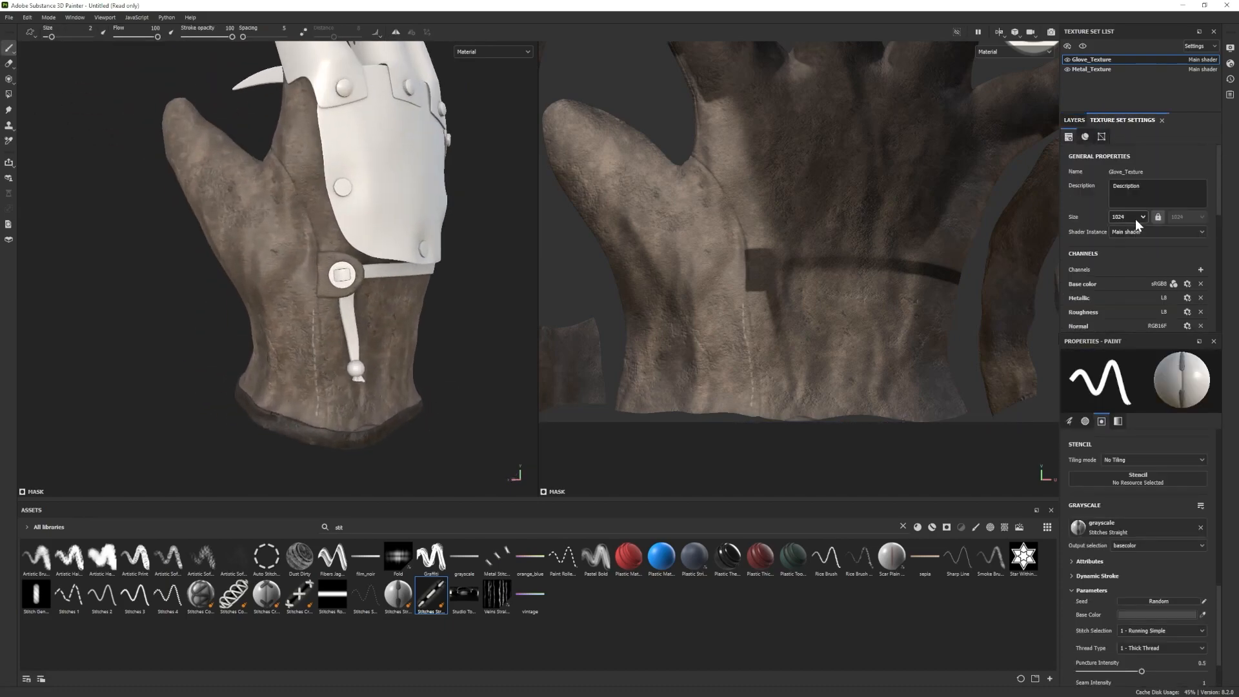
left_click_drag(256, 214, 245, 226, "alt")
scroll(277, 291, "up", 3)
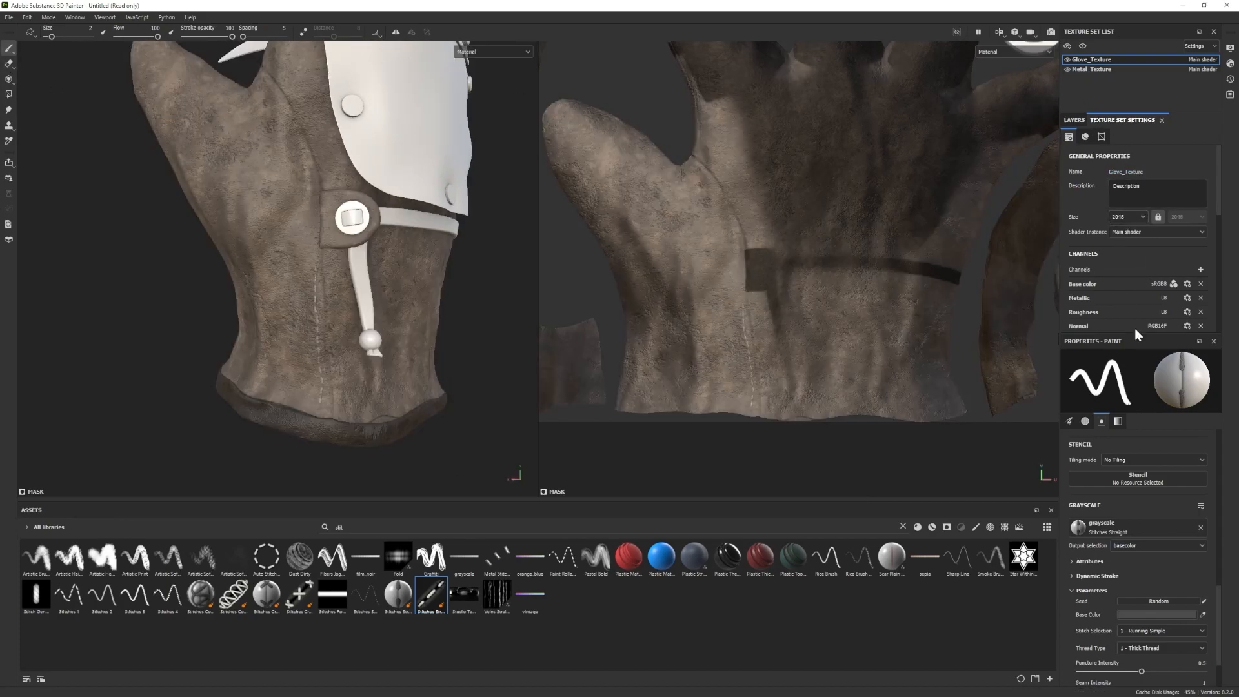
left_click(1074, 120)
Erase the stitch line from the wrist seam and undo a test row of stitches painted beside it.
left_click_drag(355, 262, 340, 263, "alt")
key("2")
key("1")
scroll(1110, 633, "down", 10)
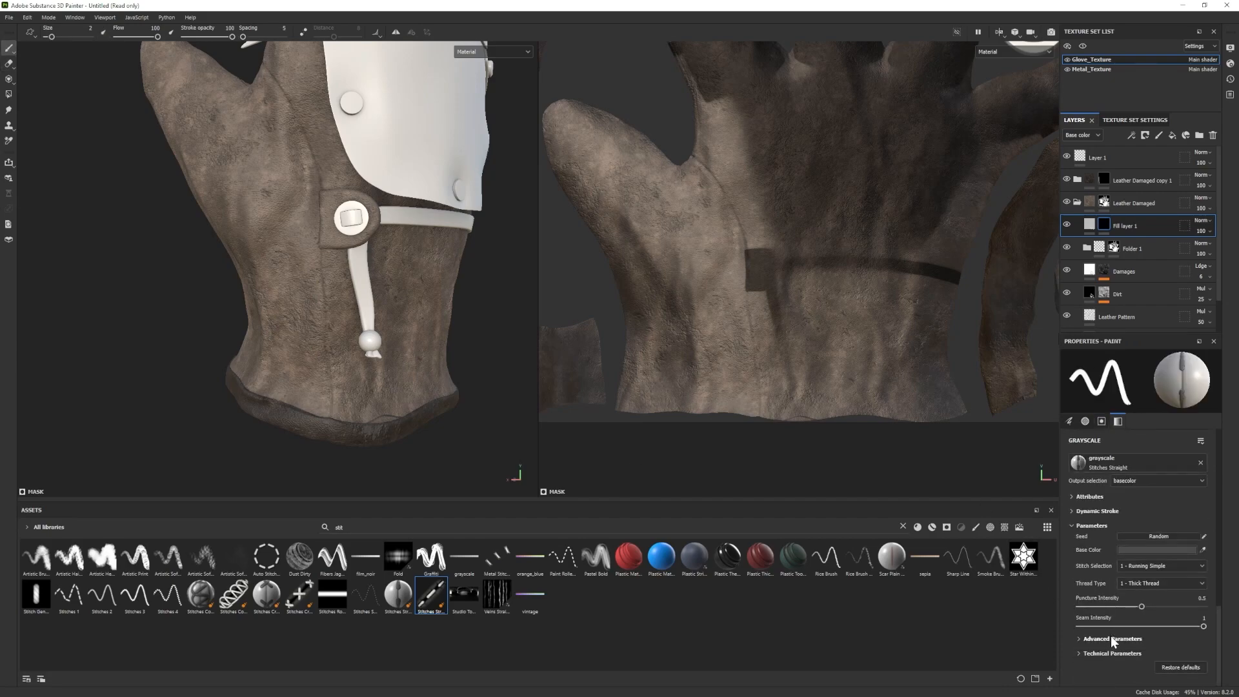
scroll(1104, 552, "up", 3)
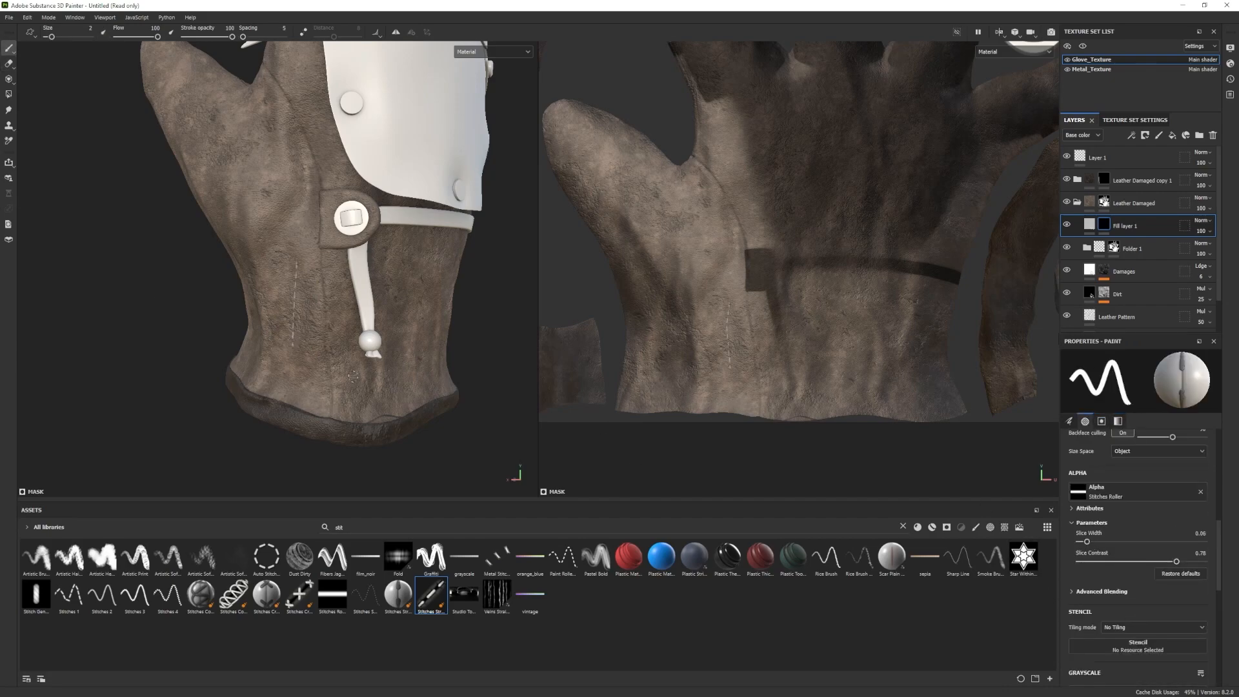
key("ctrl+z")
Paint a continuous stitch line along the thumb-side seam, from the wrist hem up to the base of the thumb.
mouse_move(378, 391)
right_mouse_down("alt")
mouse_move(296, 439)
mouse_move(342, 416)
right_mouse_up("alt")
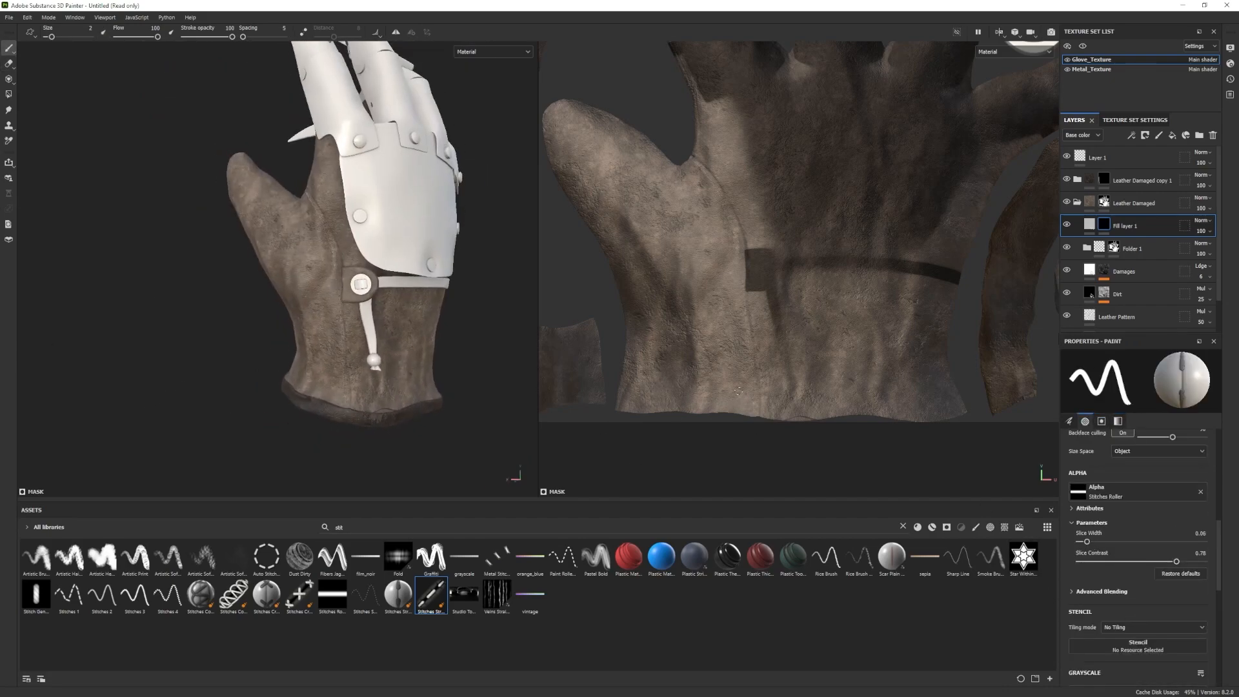
right_click_drag(866, 328, 903, 335, "alt")
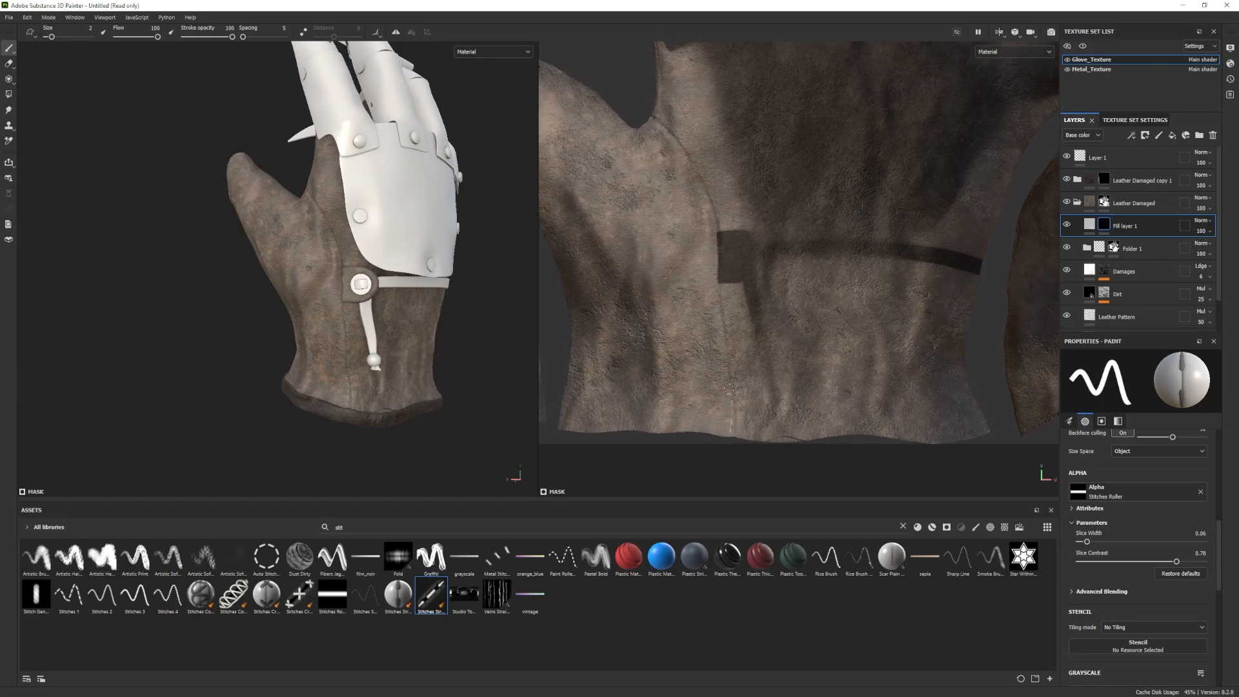
key("4")
key("1")
left_click_drag(341, 310, 496, 348, "alt")
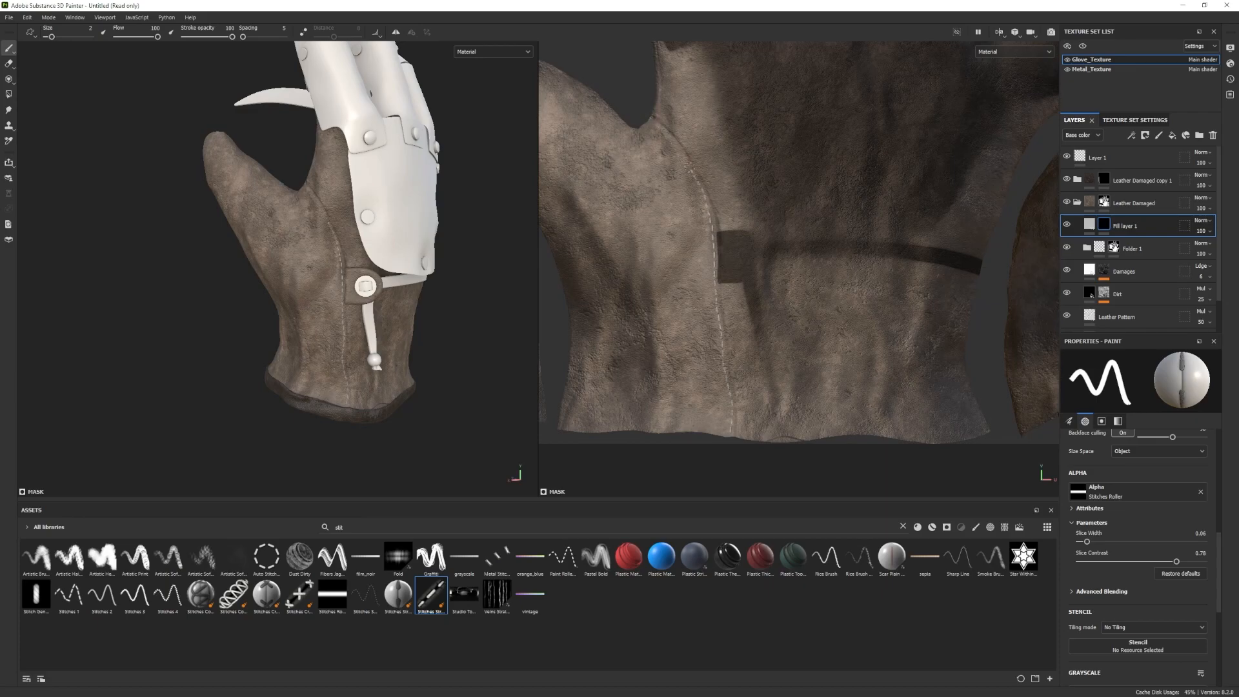
left_click_drag(451, 362, 573, 439, "alt")
Change the base color of Fill layer 1, which holds the stitches, to a muted brown.
left_click(1148, 228)
left_click(1136, 481)
left_click(1042, 627)
left_click_drag(1043, 627, 1016, 625)
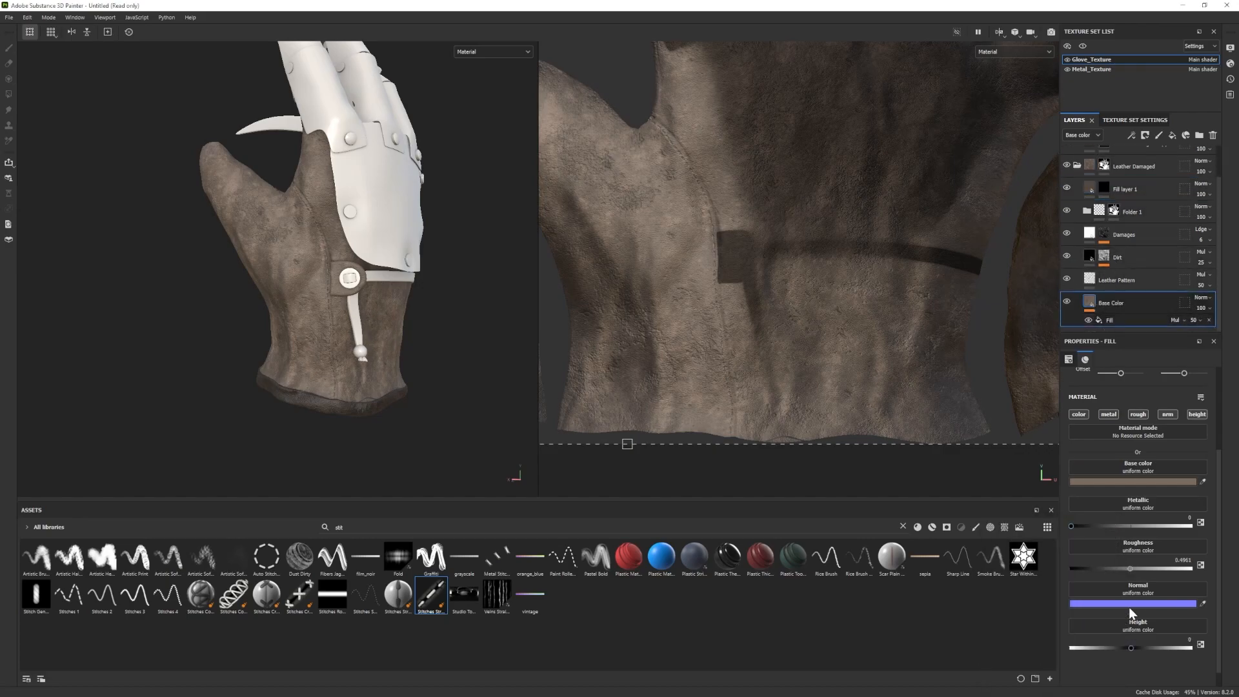
Set the leather's Base Color layer roughness to about 0.55 and adjust the histogram position of its BnW Spots 1 fill.
left_click(1136, 568)
left_click_drag(361, 388, 303, 358, "alt")
left_click(1087, 319)
left_click_drag(1158, 585, 1160, 585)
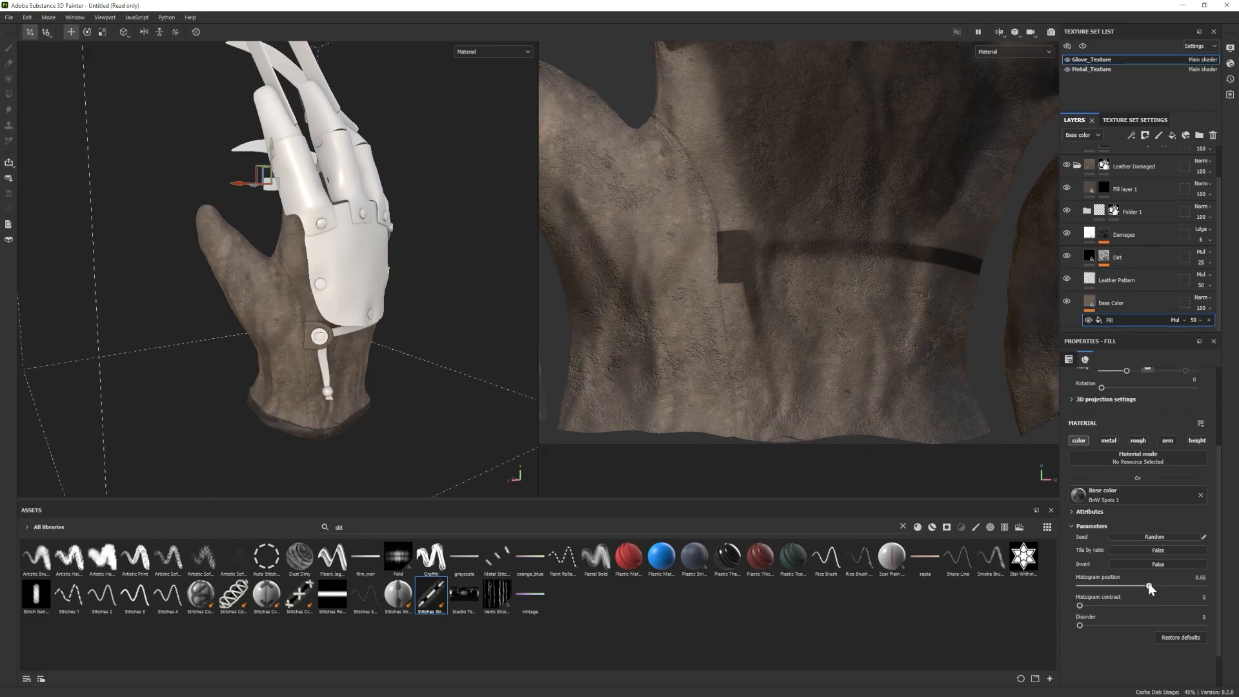
left_click(1123, 303)
left_click_drag(1139, 568, 1137, 569)
left_click_drag(310, 361, 361, 351, "alt")
middle_click_drag(361, 310, 361, 367, "alt")
right_click_drag(310, 361, 387, 361, "alt")
middle_click_drag(387, 387, 304, 258, "alt")
left_click(1077, 165)
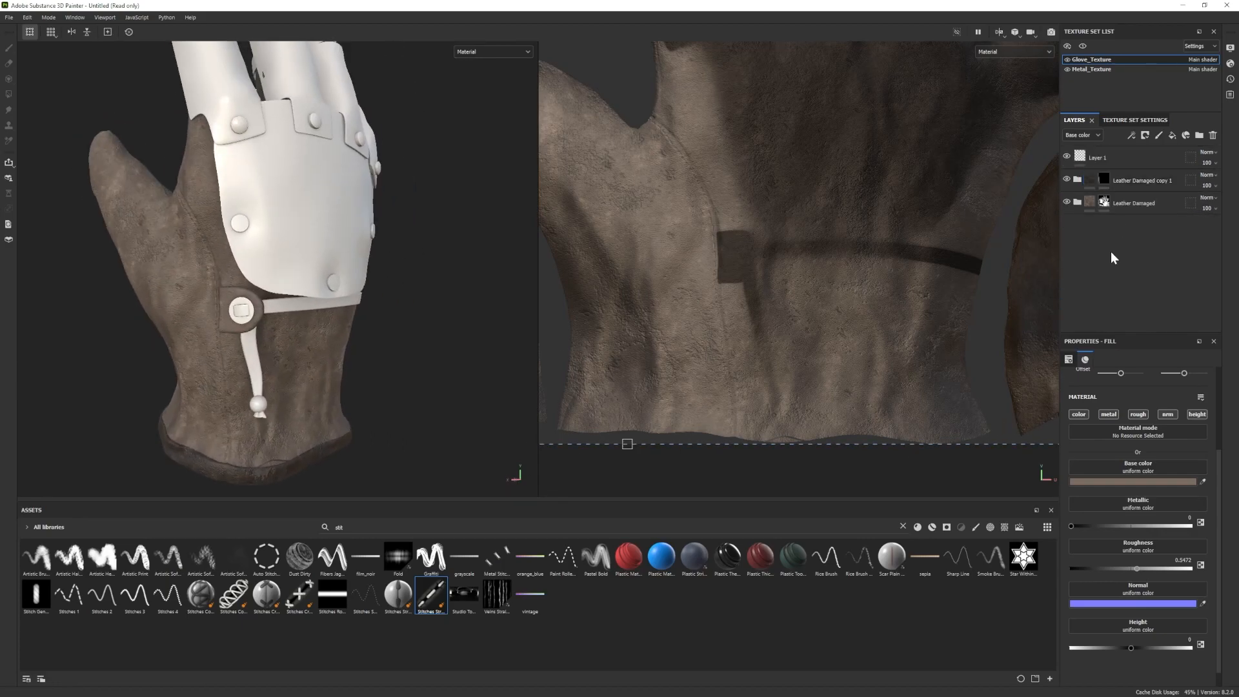
Paint stitches on Fill layer 1's mask along the thumb's outer seam, from the hem up toward the fingertip.
left_click(1077, 203)
left_click(1104, 225)
left_click_drag(400, 319, 207, 321, "alt")
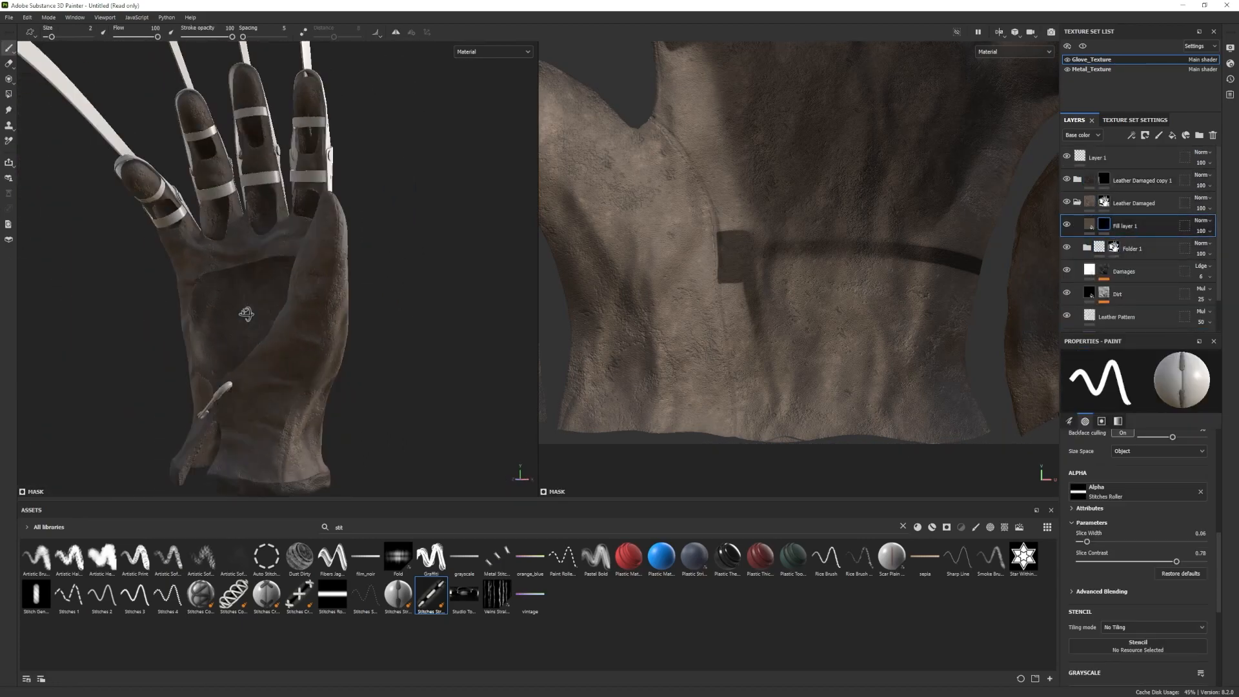
right_click_drag(207, 321, 258, 323, "shift")
left_click_drag(258, 323, 245, 349, "alt")
right_click_drag(709, 310, 657, 291, "alt")
middle_click_drag(657, 291, 749, 324, "alt")
right_click_drag(749, 324, 764, 326, "alt")
left_click_drag(361, 367, 242, 472, "alt")
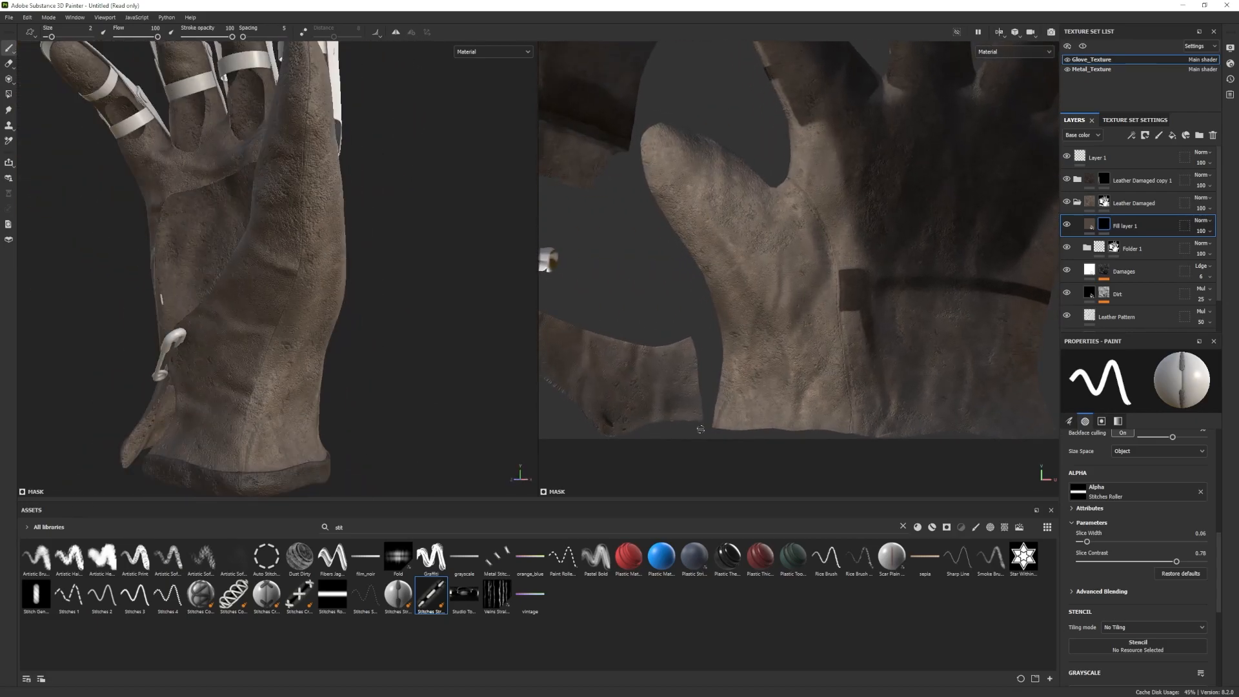
right_click_drag(258, 290, 160, 284, "alt")
left_click_drag(160, 284, 132, 287, "alt")
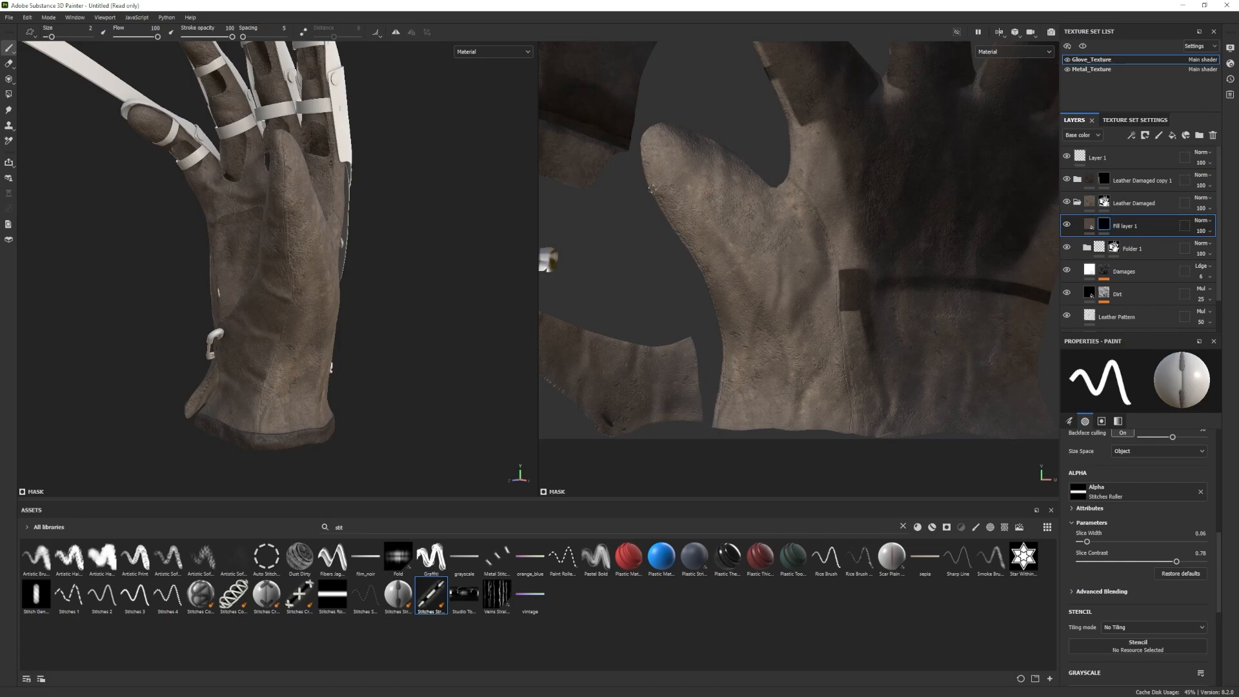
Touch up the stitches around the thumb, alternating between erasing stray parts and repainting the seam line.
left_click_drag(298, 230, 349, 290, "alt")
key("2")
right_click_drag(263, 334, 239, 335, "ctrl")
key("1")
mouse_move(381, 361)
left_mouse_down("alt")
mouse_move(307, 304)
mouse_move(352, 362)
left_mouse_up("alt")
left_click(9, 64)
left_click(8, 48)
left_click_drag(274, 259, 277, 309, "alt")
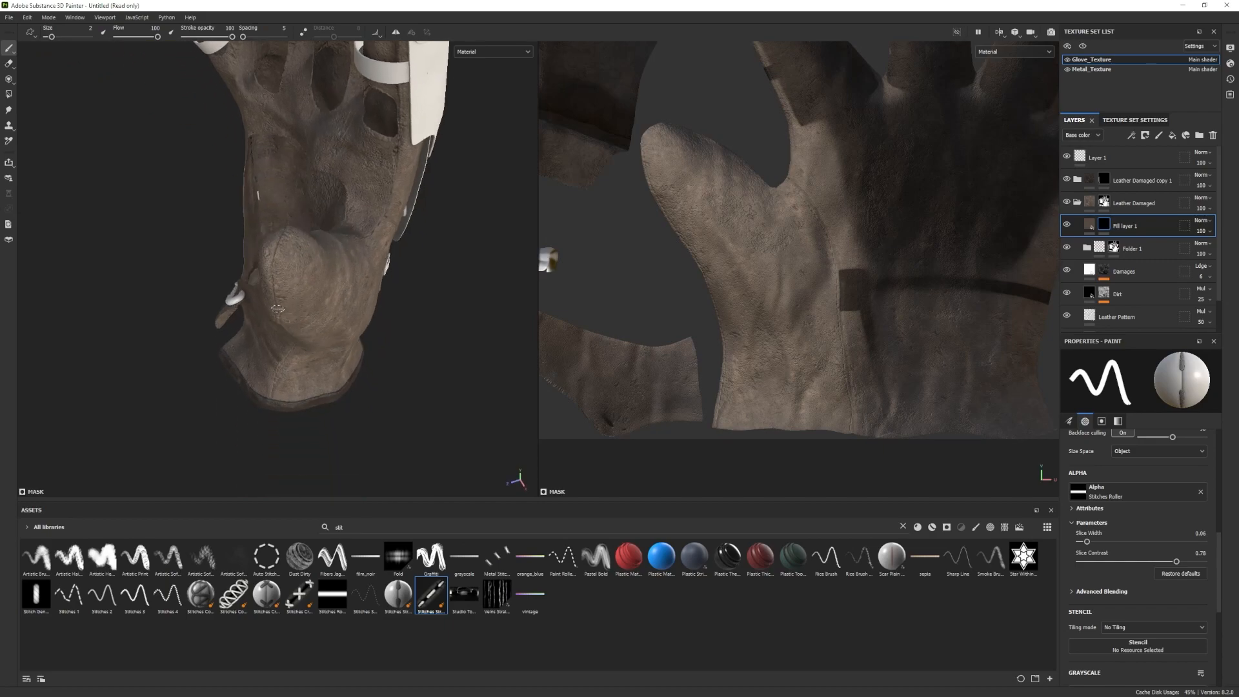
left_click_drag(276, 256, 282, 295, "alt")
mouse_move(380, 325)
left_mouse_down("alt")
mouse_move(357, 265)
mouse_move(356, 284)
left_mouse_up("alt")
key("e")
left_click(9, 48)
left_click(9, 64)
left_click(10, 48)
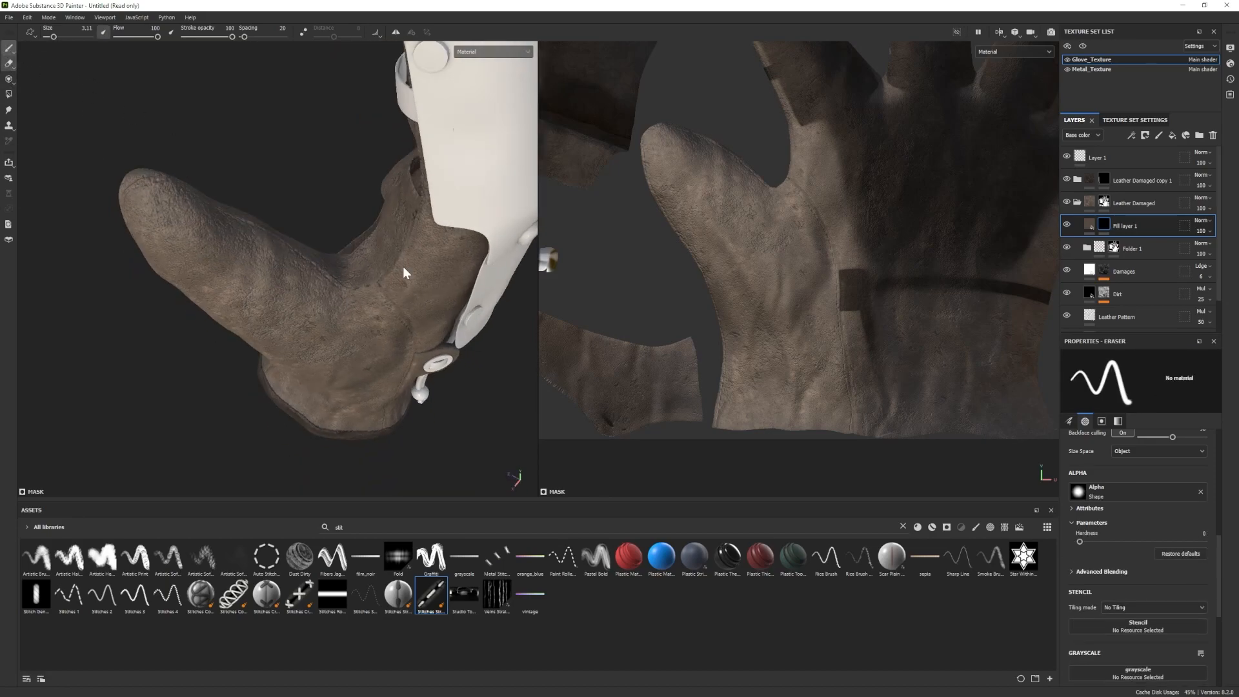
Extend the stitches along the little-finger side seam and around the palm side of the glove.
left_click_drag(287, 316, 367, 346, "alt")
left_click_drag(432, 114, 288, 373, "alt")
right_click_drag(287, 373, 317, 374, "shift")
right_click_drag(316, 375, 322, 425, "alt")
middle_click_drag(322, 426, 306, 406, "alt")
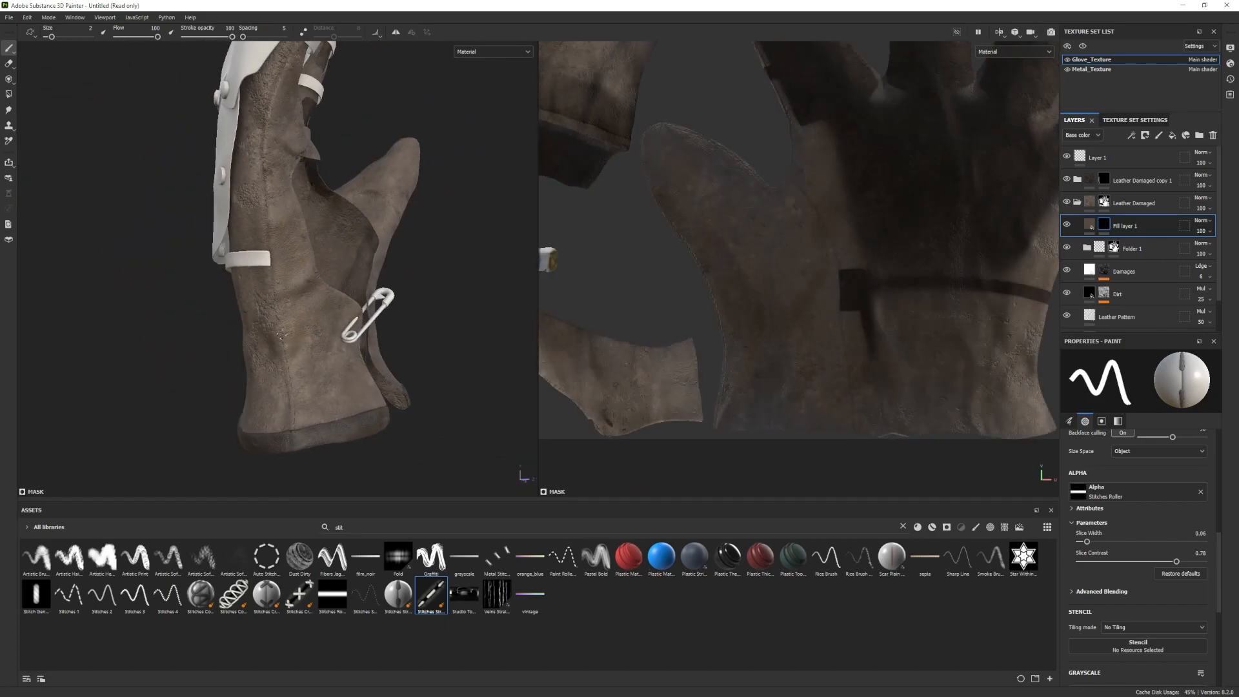
left_click_drag(271, 243, 185, 236, "alt")
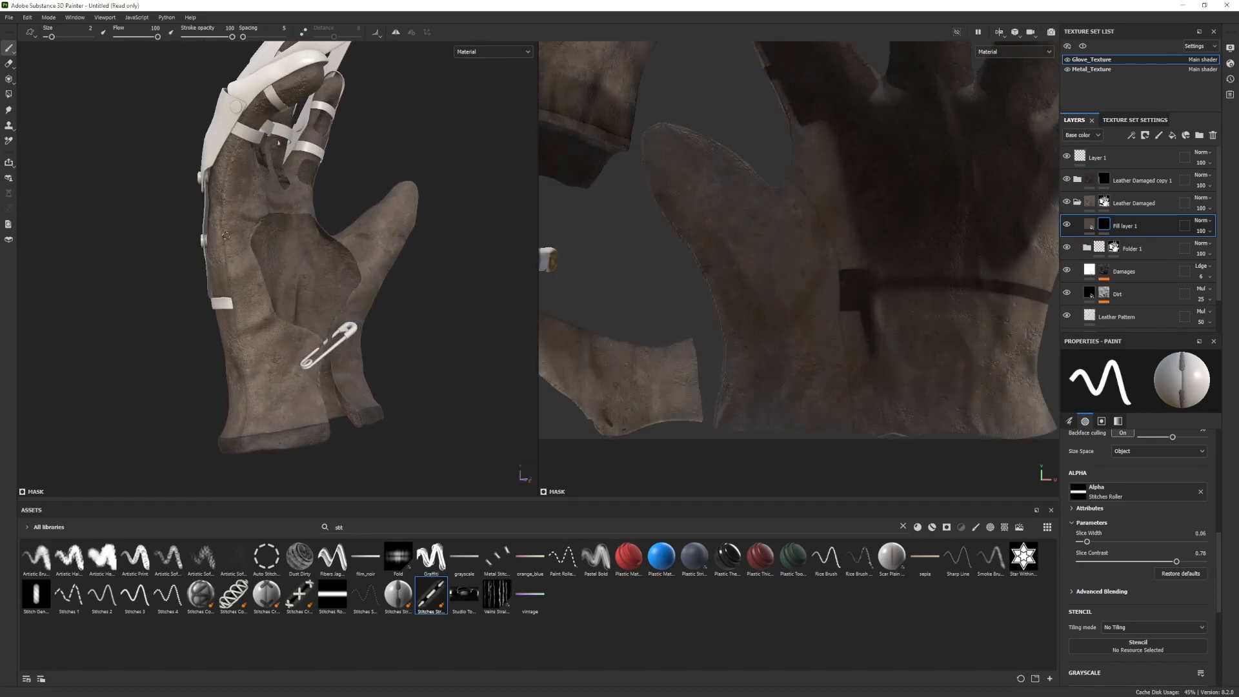
left_click_drag(246, 428, 284, 420, "alt")
right_click_drag(284, 419, 304, 454, "alt")
middle_click_drag(303, 455, 309, 322, "alt")
key("2")
left_click(9, 48)
left_click_drag(356, 368, 439, 362, "alt")
right_click_drag(439, 362, 400, 336, "alt")
left_click_drag(400, 336, 439, 323, "alt")
right_click_drag(439, 322, 413, 309, "alt")
Polygon-fill the palm-side hem by UV chunk in Leather Damaged copy 1's mask, and collapse the Leather Damaged folder.
left_click(1104, 179)
left_click(9, 94)
right_click_drag(361, 258, 394, 277, "alt")
left_click(1145, 359)
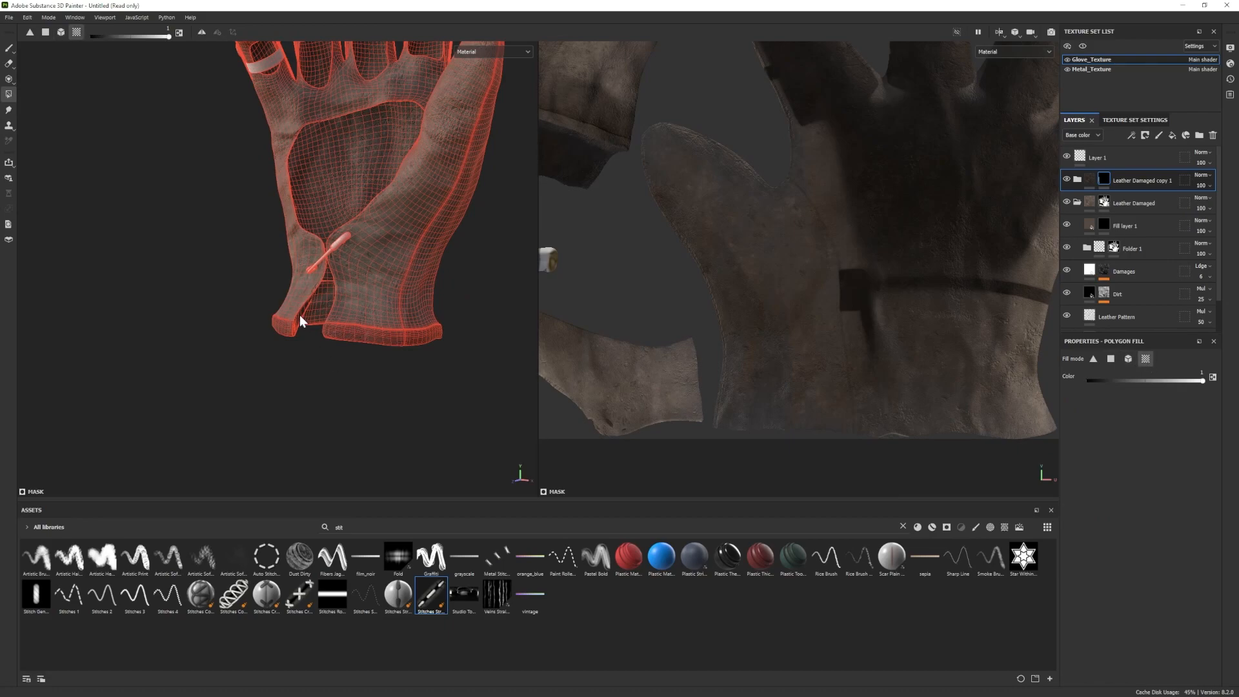
left_click_drag(300, 315, 308, 313, "alt")
left_click(9, 48)
mouse_move(213, 332)
left_mouse_down("alt")
mouse_move(341, 351)
mouse_move(387, 336)
left_mouse_up("alt")
left_click(1077, 202)
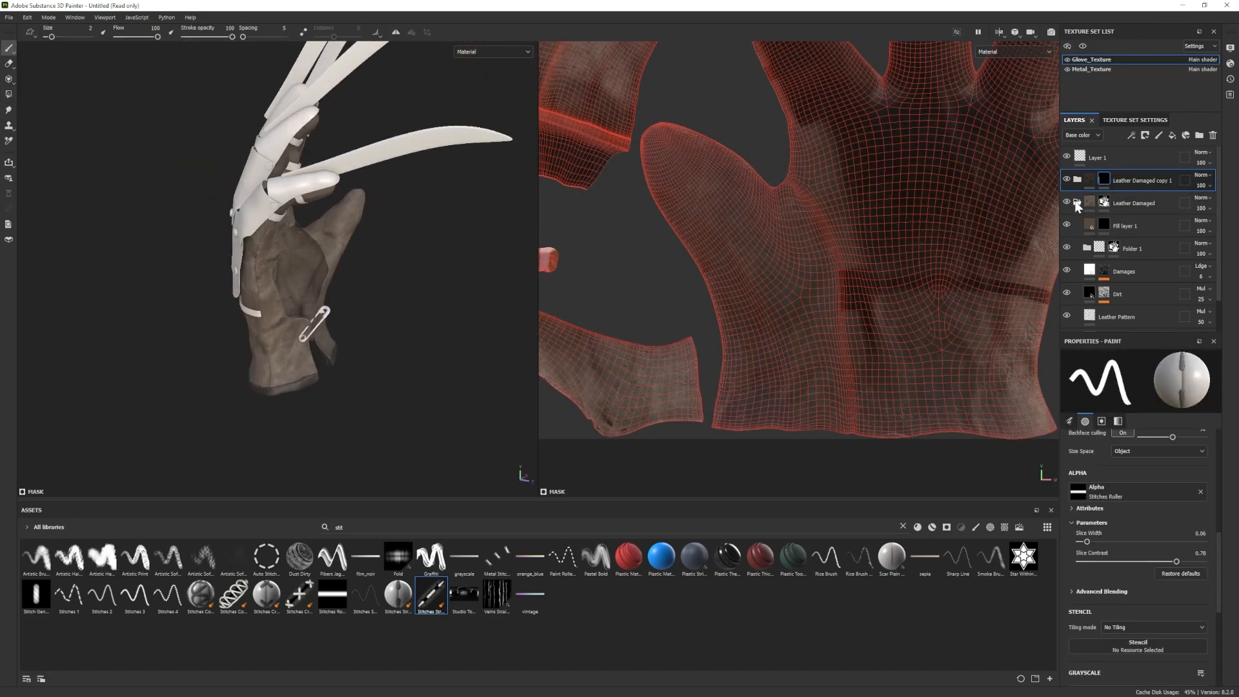
Clear the asset search, show only smart materials and add Steel Ruined below the Leather Damaged folder.
left_click(902, 527)
left_click(932, 527)
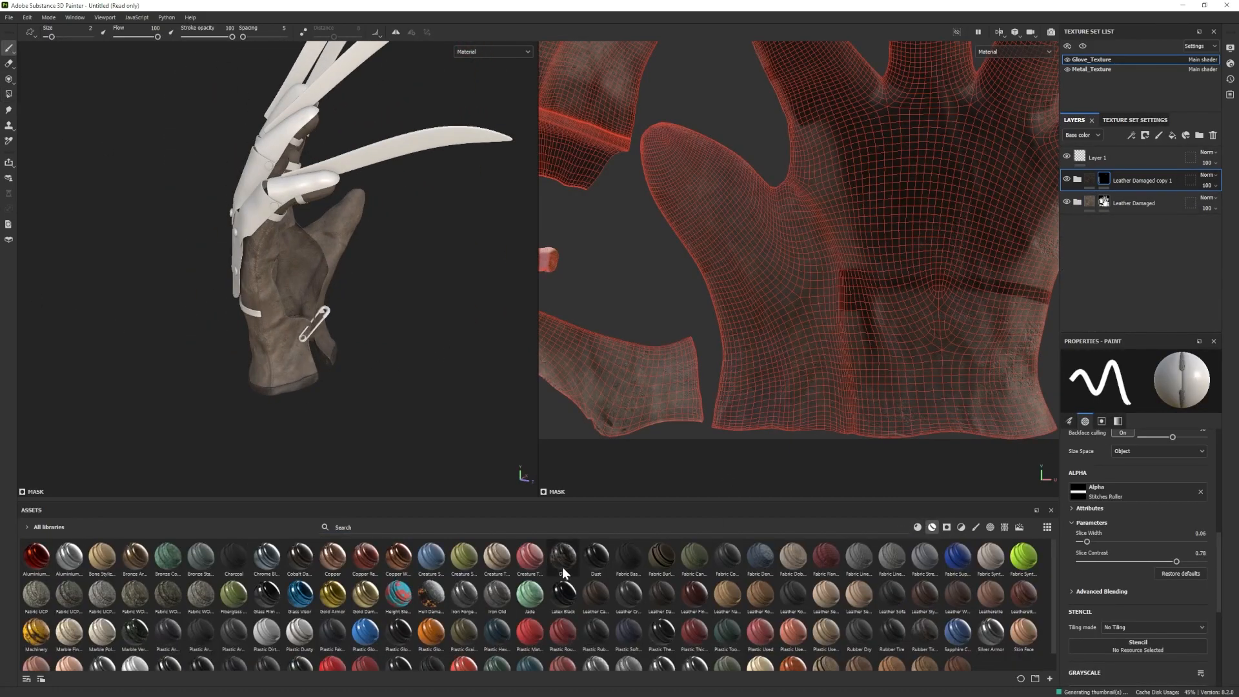
scroll(626, 621, "down", 1)
left_click_drag(595, 650, 1134, 250)
left_click_drag(388, 387, 138, 387, "alt")
Add a black mask to Steel Ruined and polygon-fill the round metal button on the strap patch into it.
right_click(1135, 226)
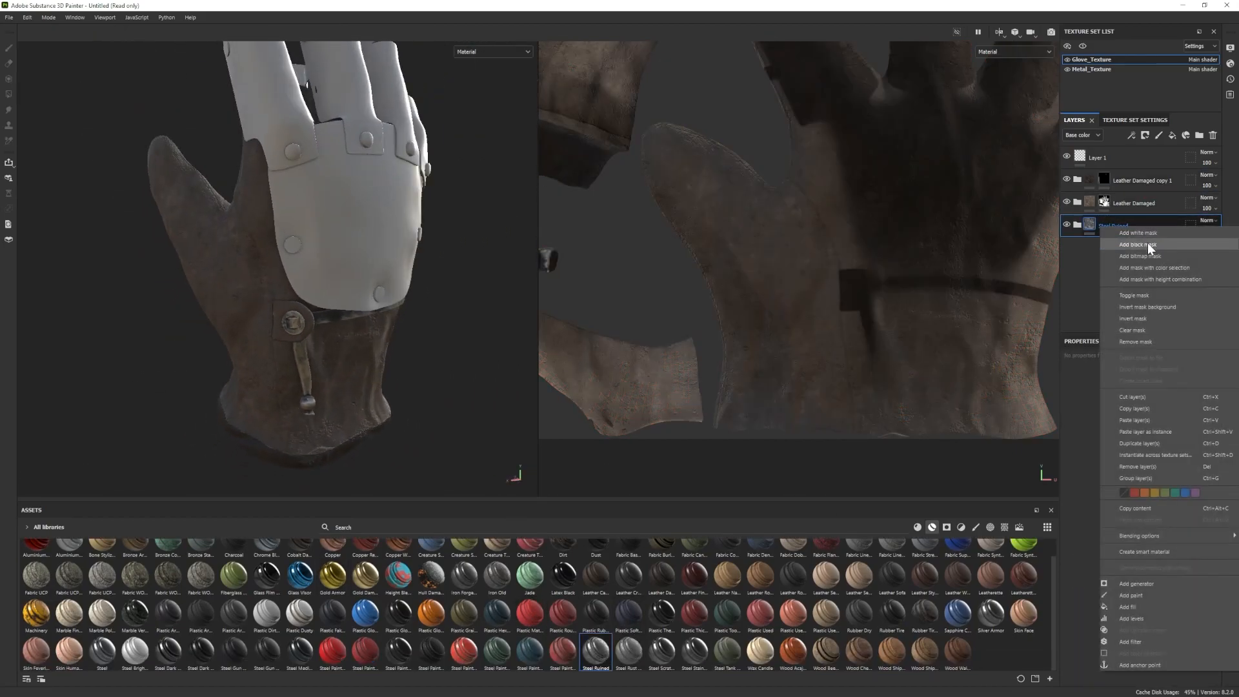
left_click(1148, 245)
left_click(8, 96)
left_click(292, 318)
scroll(293, 321, "up", 4)
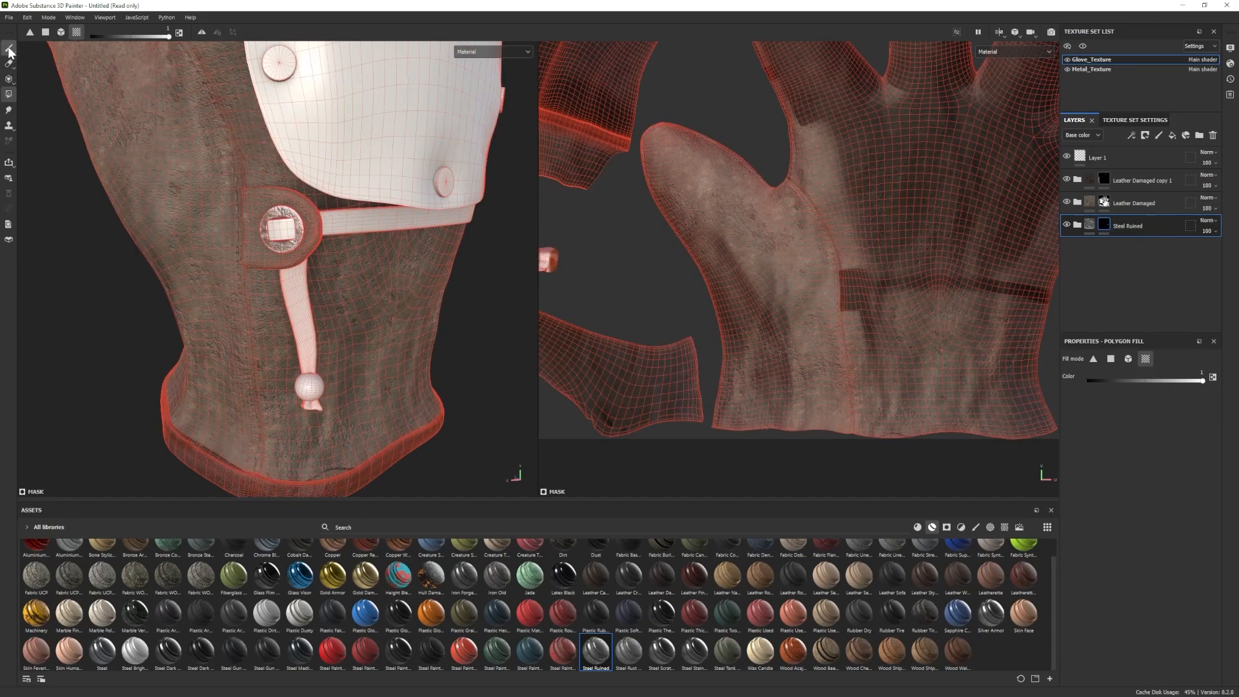
left_click(9, 50)
scroll(294, 284, "down", 3)
Set Steel Ruined's Base layer to a mid grey with roughness about 0.24, and hide the Edge Highlight layer.
left_click(1077, 224)
scroll(1126, 259, "down", 1)
scroll(1124, 258, "down", 2)
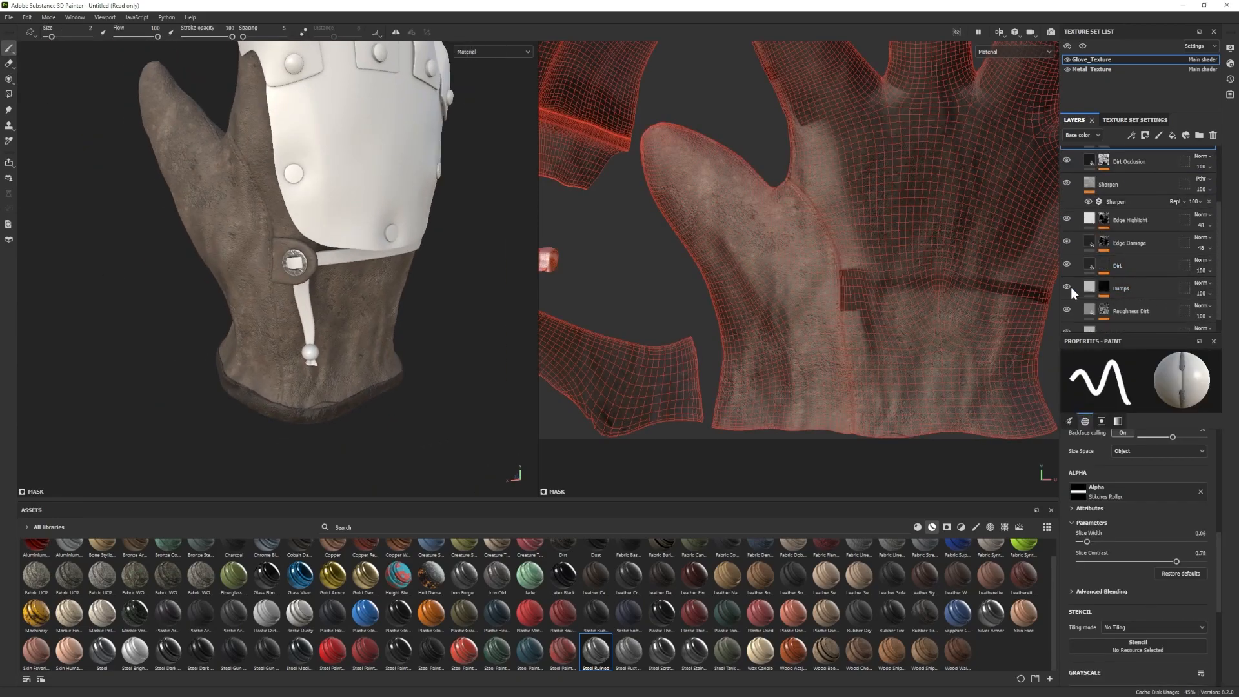
scroll(1132, 311, "down", 1)
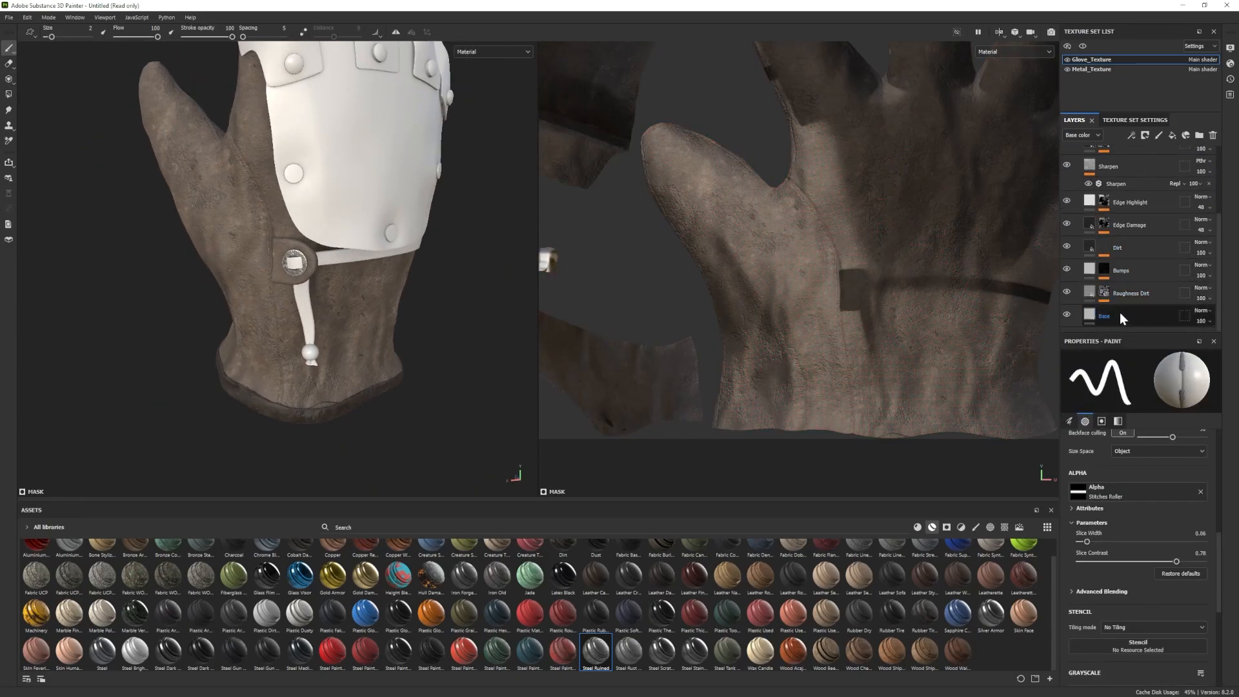
left_click(1113, 315)
left_click(1133, 482)
left_click(999, 601)
left_click(1068, 202)
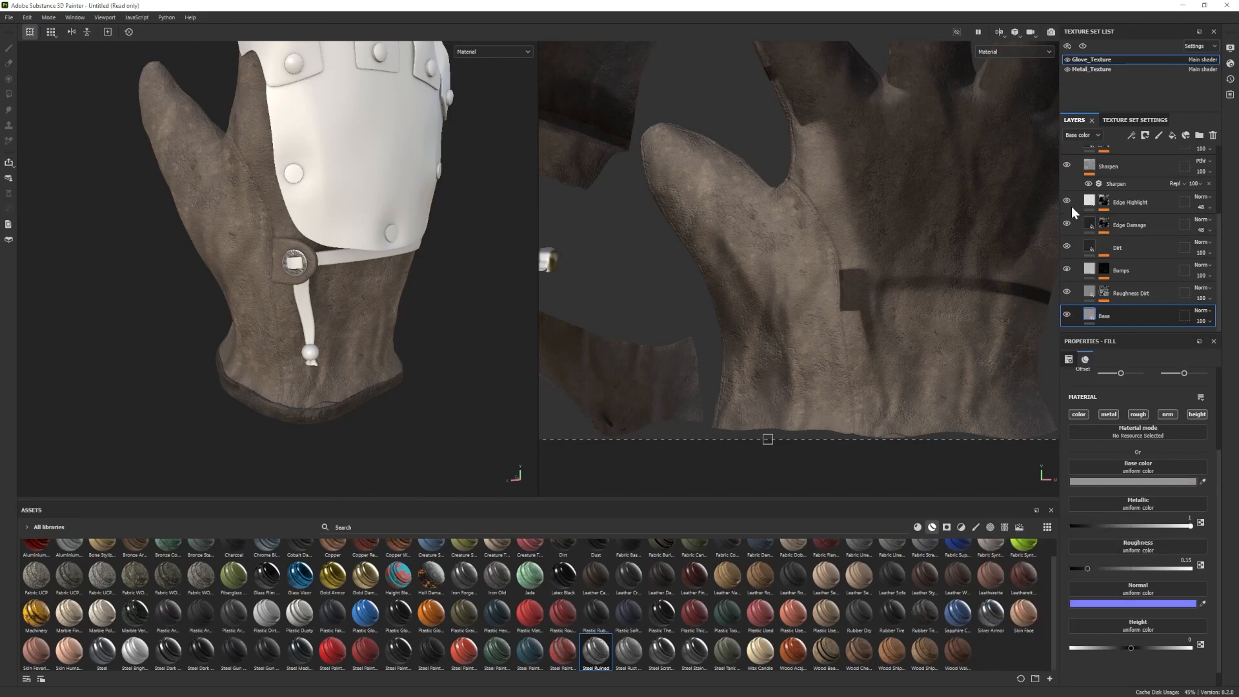
scroll(237, 325, "down", 4)
right_click_drag(237, 325, 482, 431, "alt")
right_click_drag(361, 335, 238, 303, "shift")
left_click_drag(239, 303, 258, 284, "alt")
right_click_drag(258, 284, 374, 362, "alt")
Show only regular materials in the assets and add Fabric Rough Aligned below the Steel Ruined folder.
left_click(917, 527)
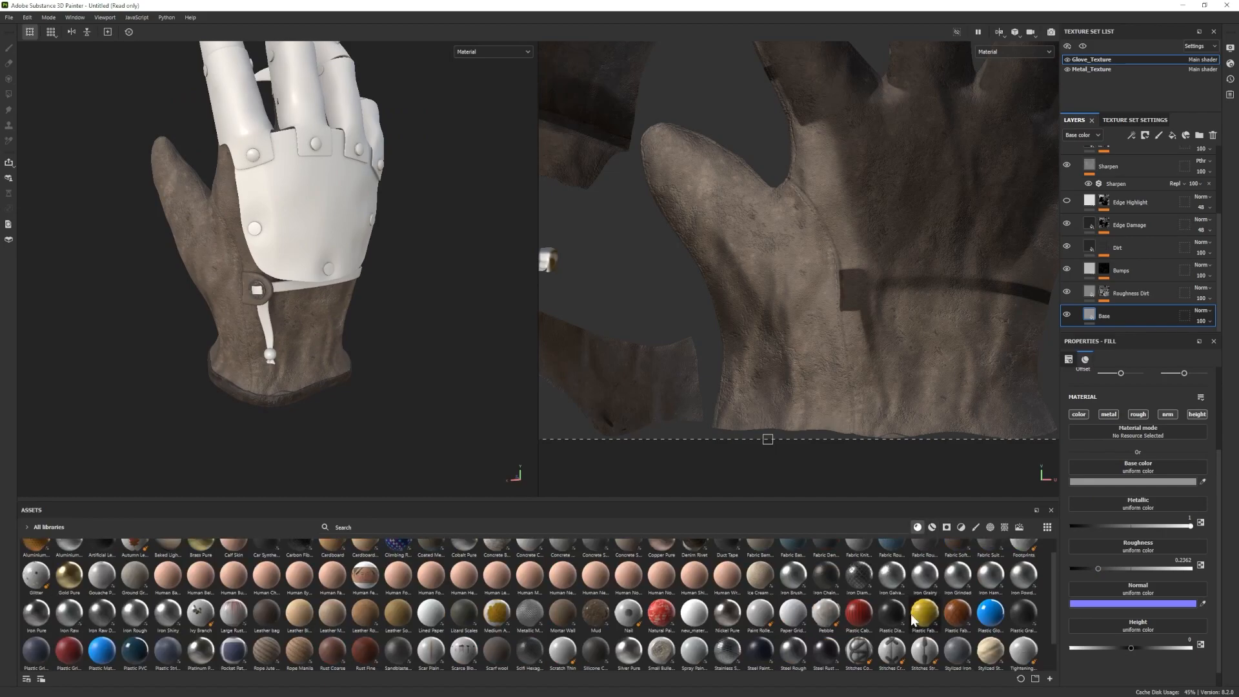
scroll(911, 614, "up", 1)
left_click(1077, 213)
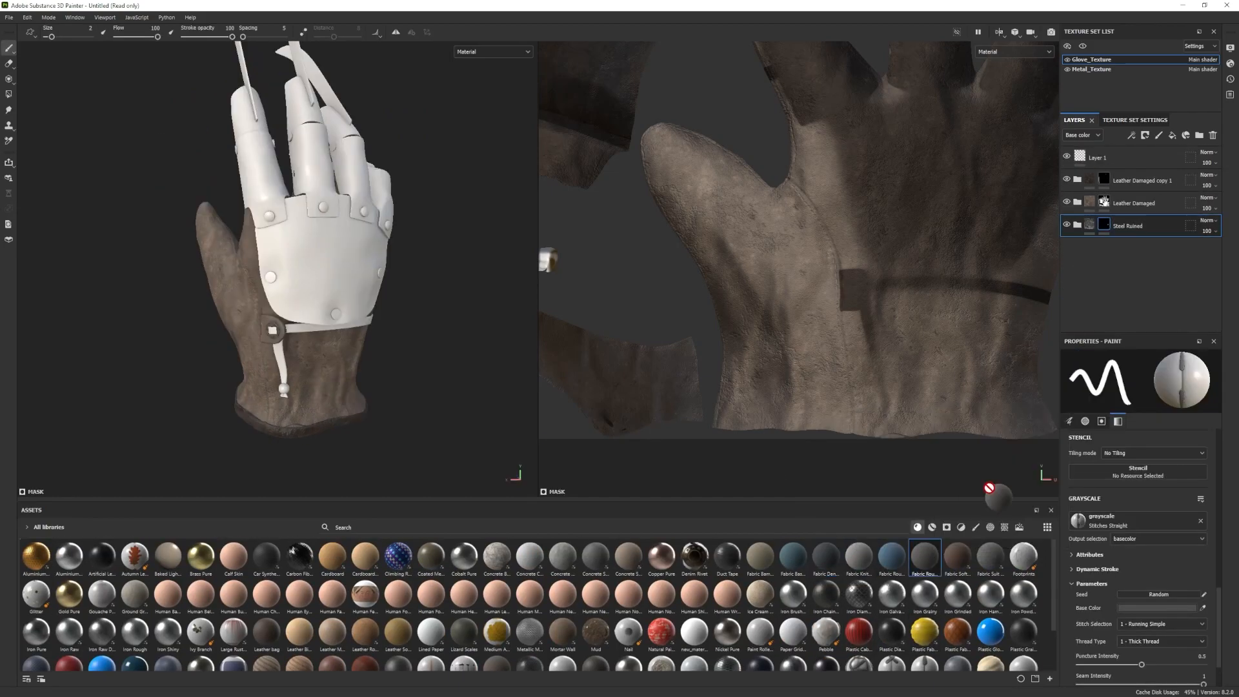
left_click_drag(930, 556, 1135, 249)
Set Fabric Rough Aligned's tiling to about 1.93, its Height Range to 0.1 and its color to a dark warm grey.
left_click_drag(1120, 455, 1128, 459)
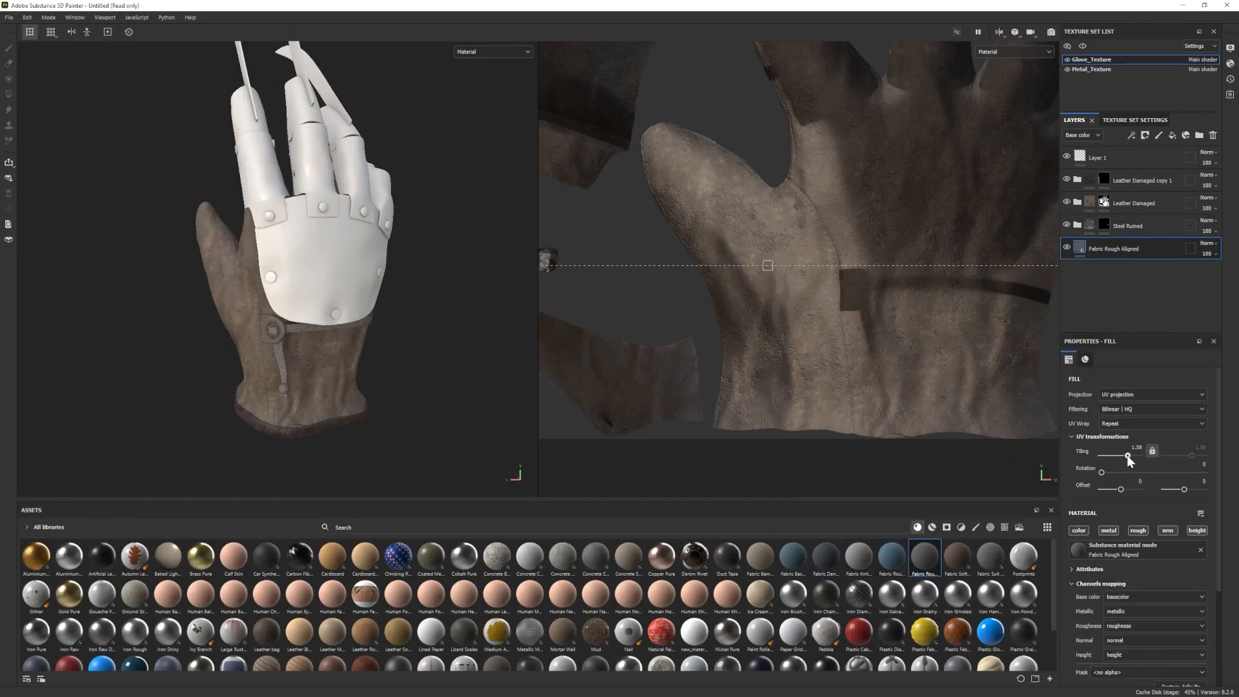
left_click_drag(649, 402, 618, 405, "alt")
scroll(1109, 561, "down", 5)
left_click(1105, 589)
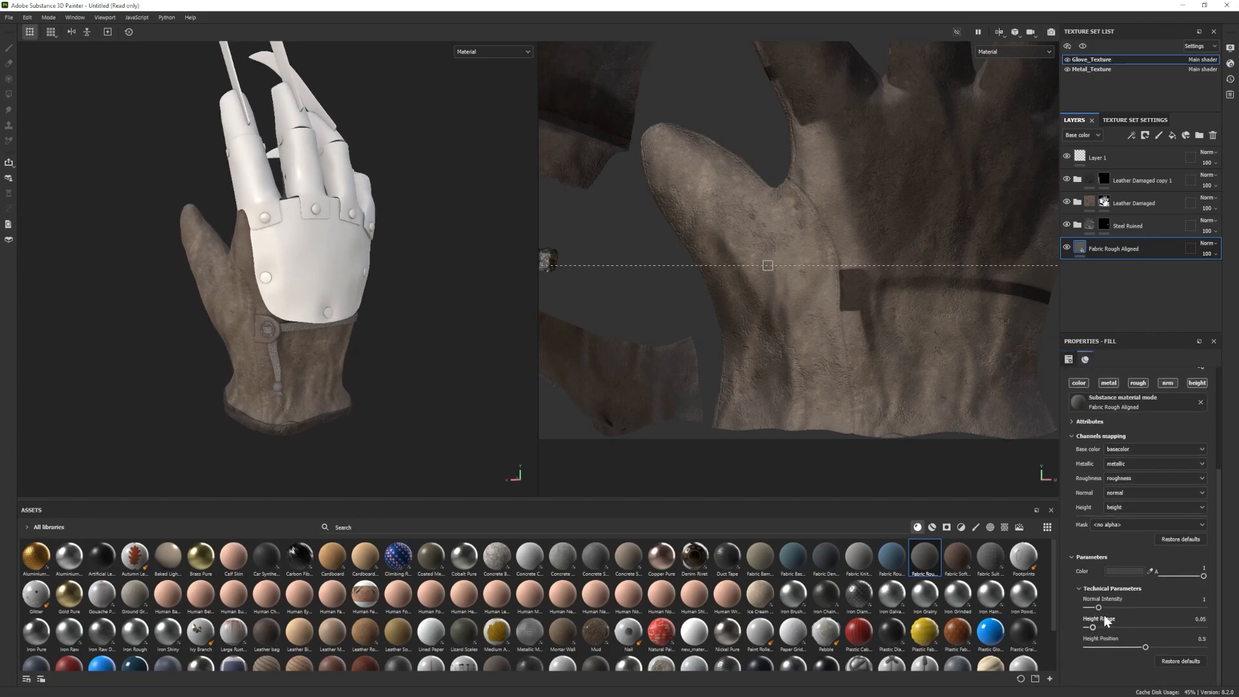
scroll(1104, 581, "up", 5)
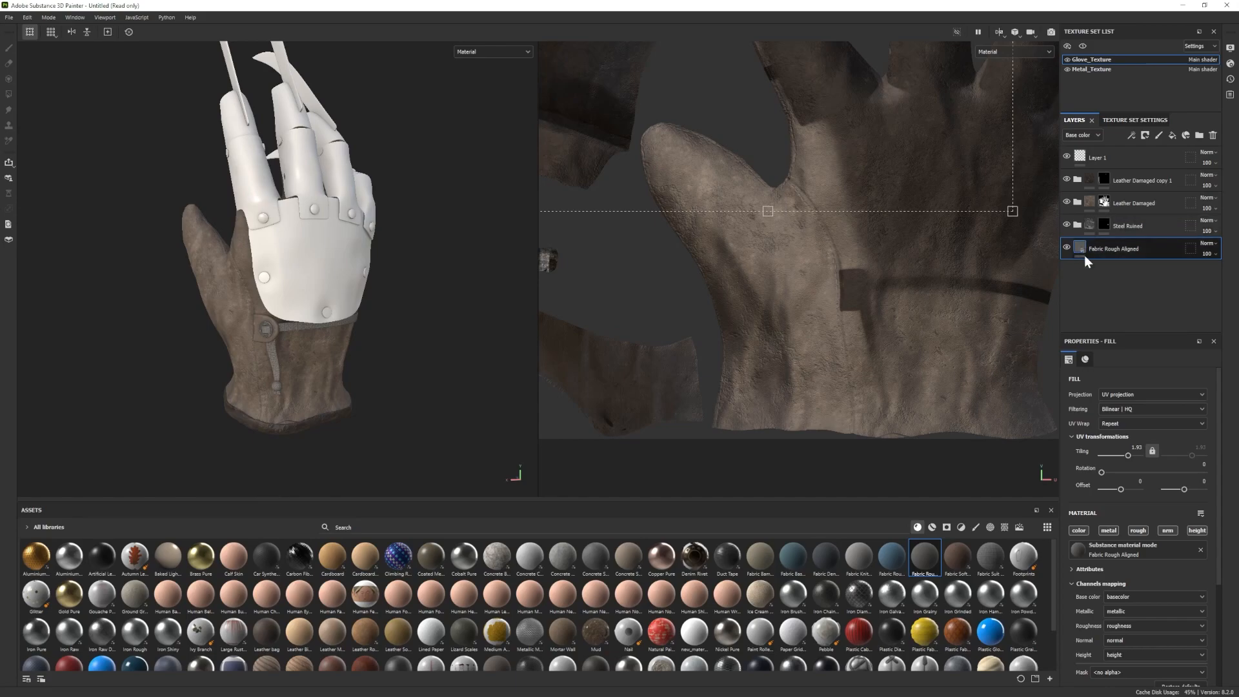
scroll(1123, 516, "down", 3)
left_click(1126, 573)
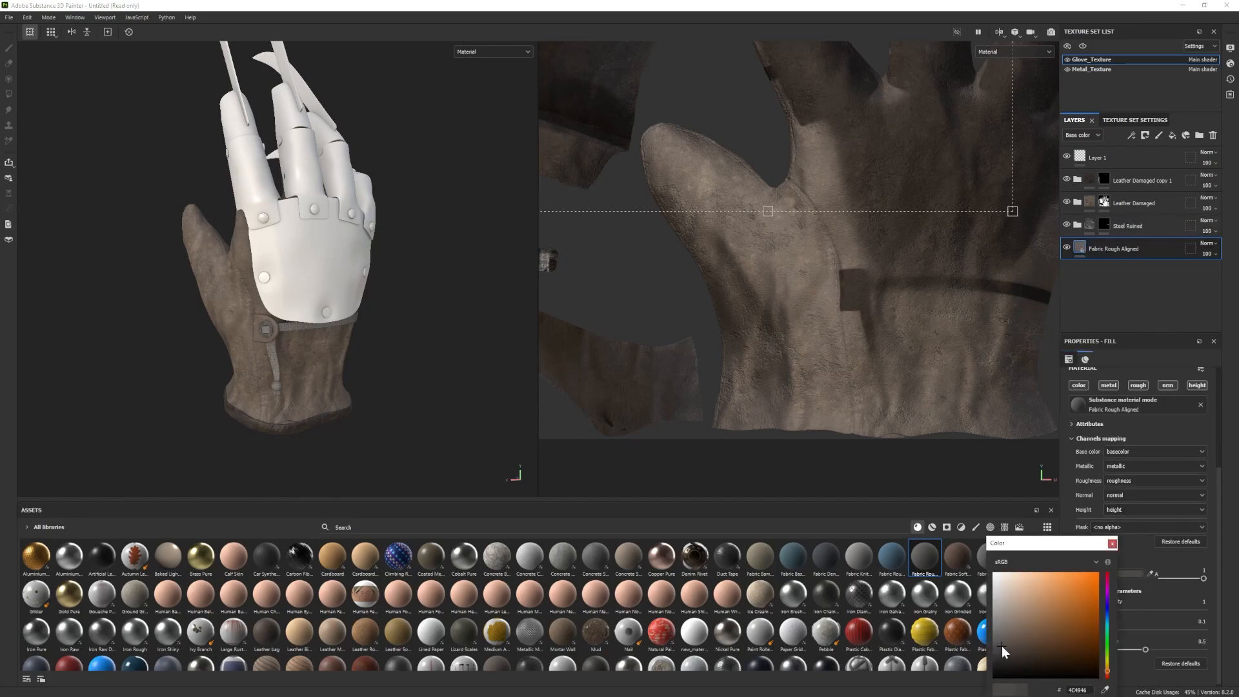
left_click(1112, 543)
left_click_drag(390, 320, 445, 326, "alt")
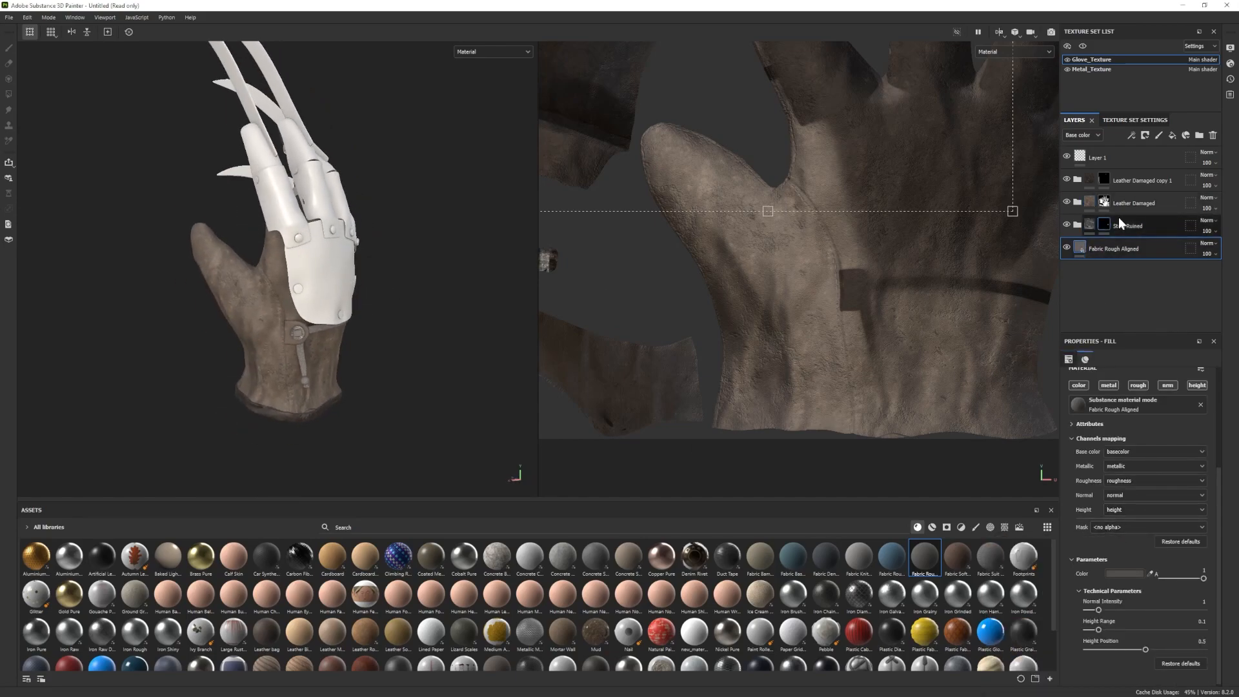
Adjust the brown base color of the Base Color layer inside Leather Damaged, and collapse the folder.
left_click(1076, 202)
scroll(1123, 284, "down", 3)
left_click(1121, 260)
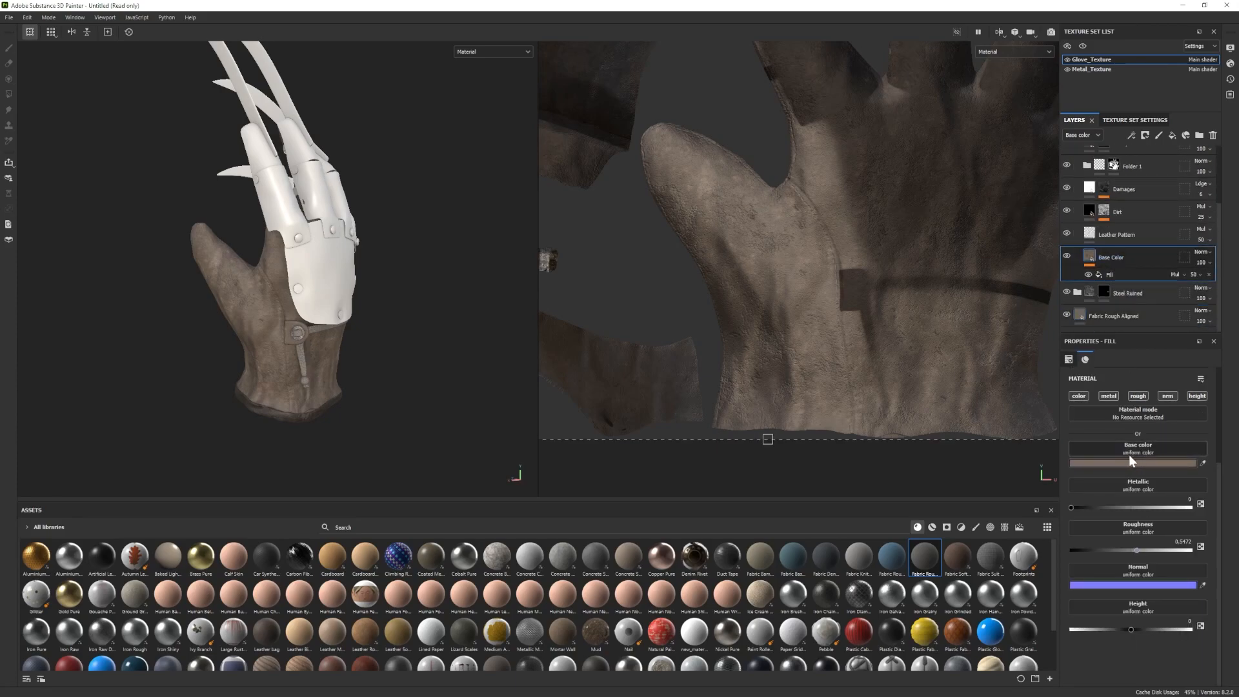
left_click(1129, 462)
left_click(1016, 630)
left_click(1112, 548)
left_click_drag(298, 323, 232, 348, "alt")
scroll(1116, 271, "up", 3)
left_click(1077, 202)
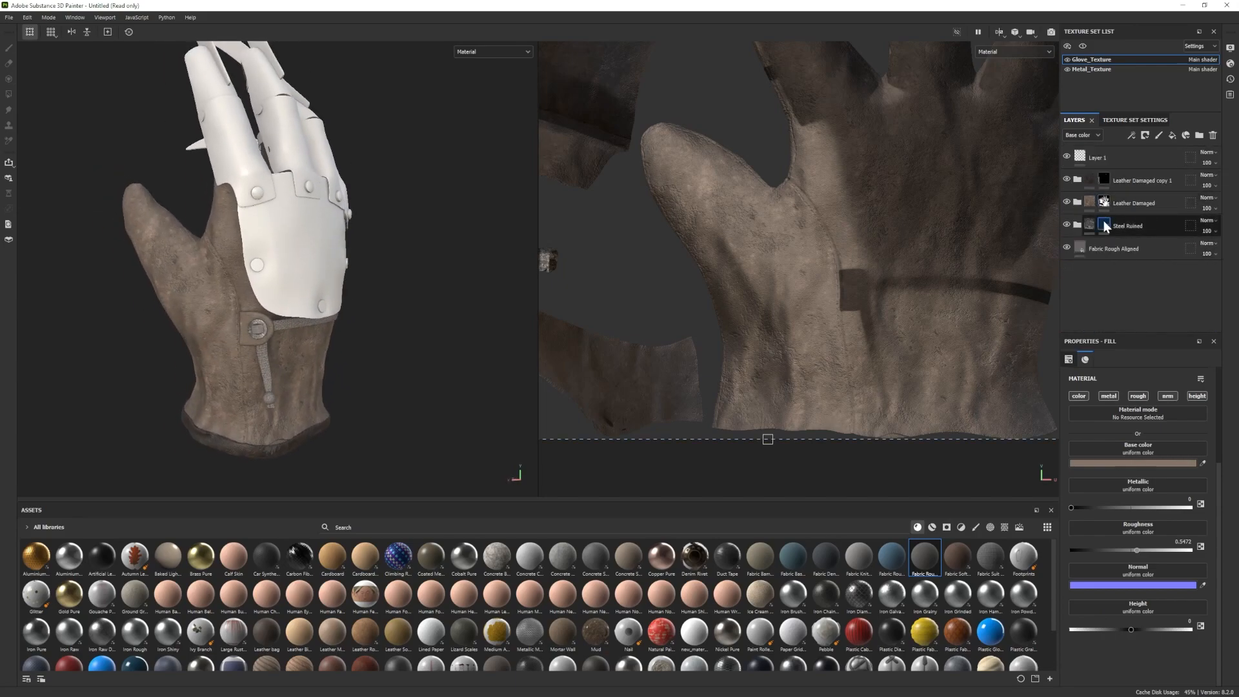
Show the Edge Highlight layer inside Steel Ruined again, open its Mask Editor, and save the project as Freddy_Glove_01.
left_click(1077, 225)
scroll(1100, 265, "down", 3)
left_click(1103, 220)
left_click(1118, 420)
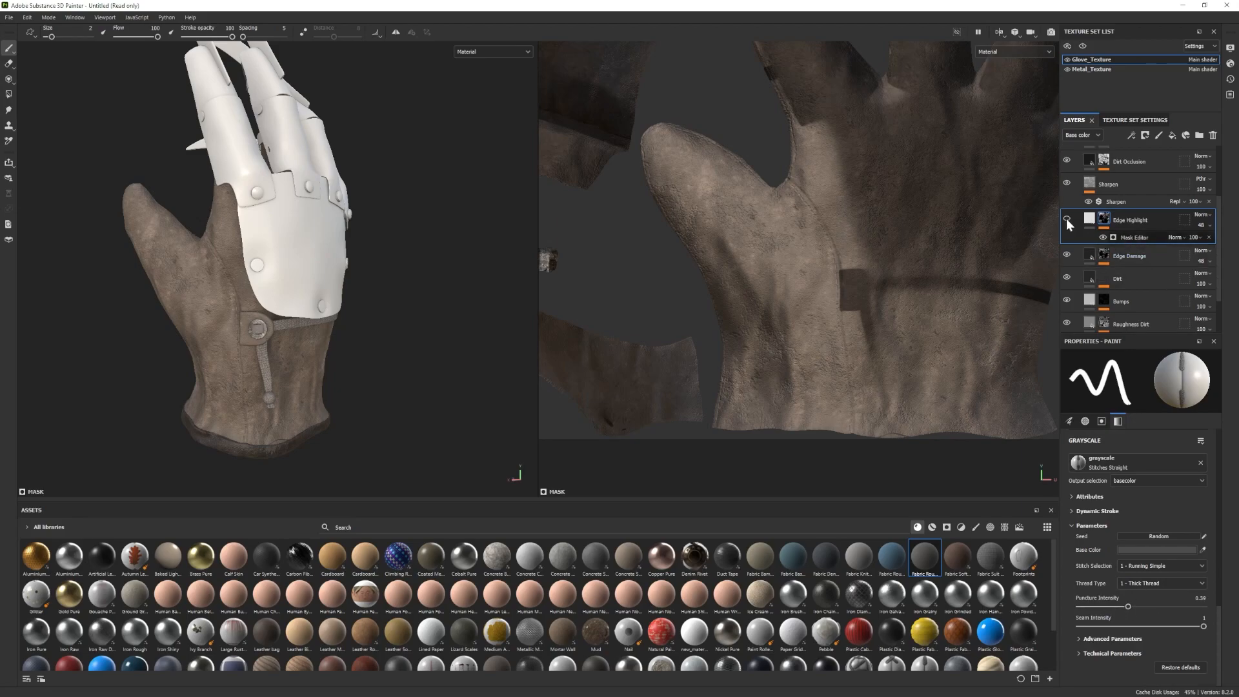
left_click(1072, 240)
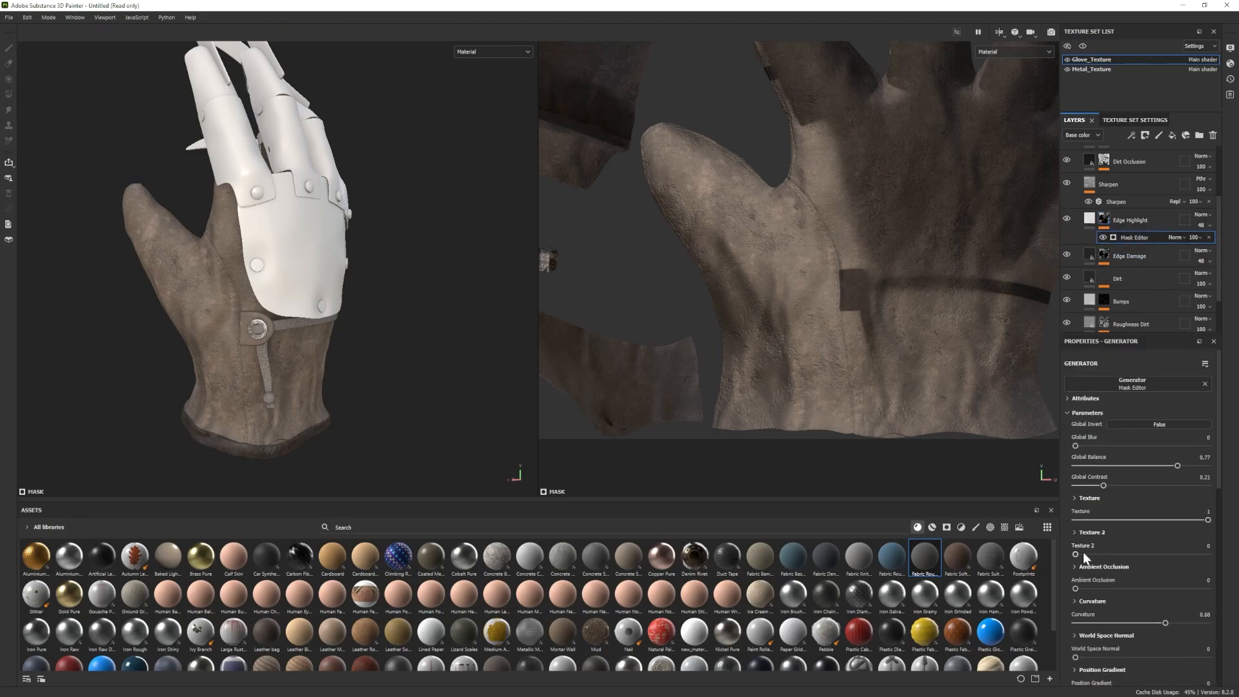
left_click(8, 16)
Collapse the open folder, add a black mask to Fabric Rough Aligned, and polygon-fill the wrist straps into the mask.
left_click_drag(169, 349, 103, 336, "alt")
right_click_drag(103, 335, 167, 323, "alt")
scroll(1108, 263, "up", 1)
scroll(1109, 263, "up", 1)
left_click(1077, 205)
right_click(1121, 249)
left_click(1136, 266)
left_click(9, 95)
left_click(246, 314)
middle_click_drag(276, 260, 261, 323, "alt")
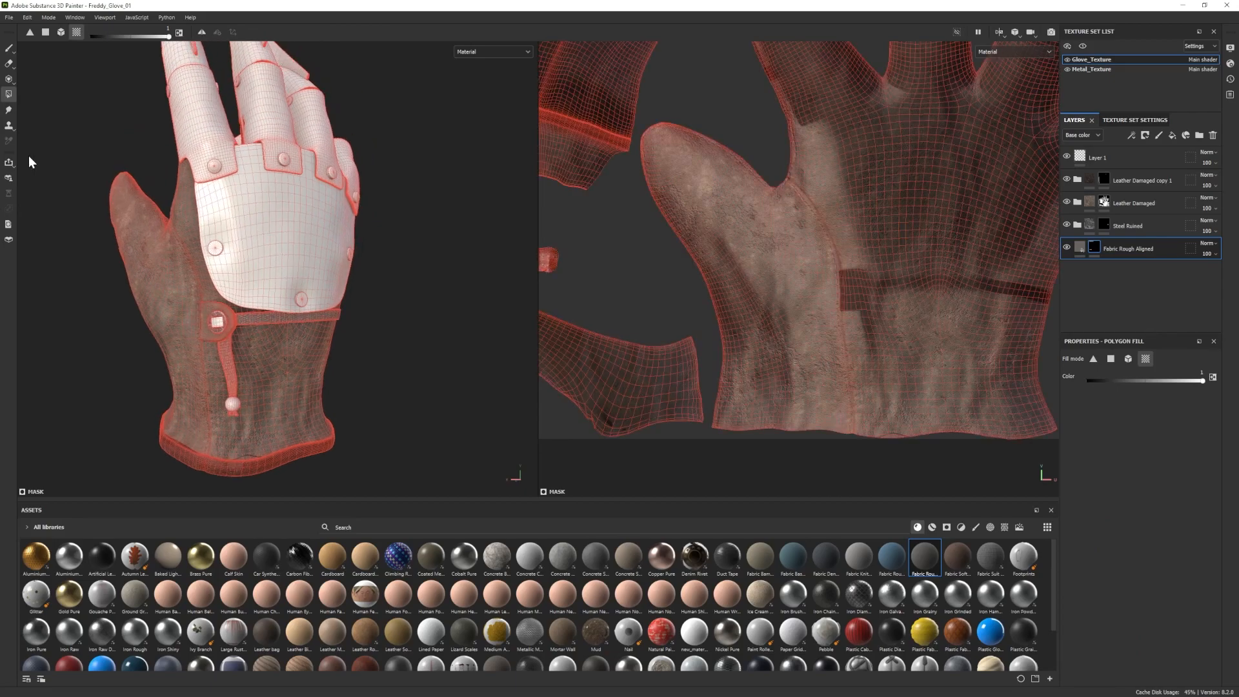
Show the smart materials in the assets and add Plastic Glossy below the Fabric Rough Aligned layer.
left_click(9, 49)
left_click_drag(151, 258, 158, 297, "alt")
mouse_move(174, 300)
right_mouse_down("alt")
mouse_move(130, 318)
mouse_move(186, 252)
right_mouse_up("alt")
scroll(749, 653, "down", 3)
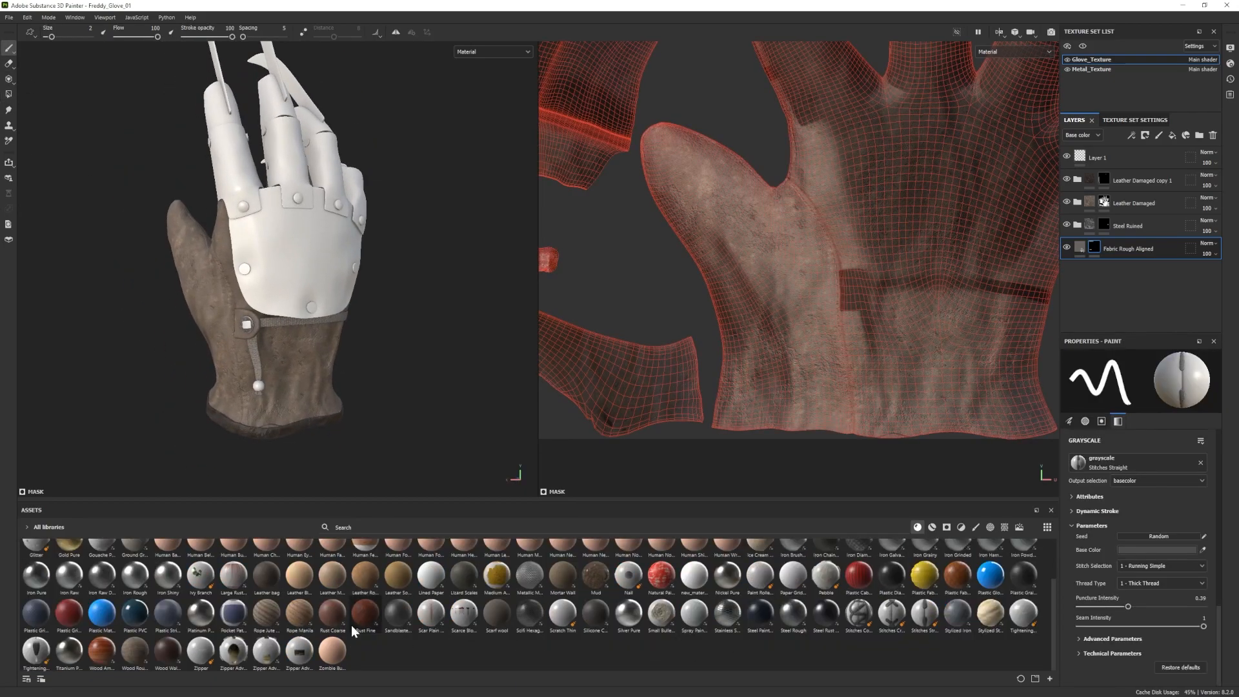
left_click(932, 526)
left_click_drag(366, 613, 1131, 279)
Add a black mask to Plastic Glossy and polygon-fill the bead at the end of the hanging strap.
right_click_drag(281, 445, 305, 452, "alt")
middle_click_drag(305, 451, 323, 401, "alt")
right_click(1133, 275)
left_click(1145, 30)
left_click(9, 94)
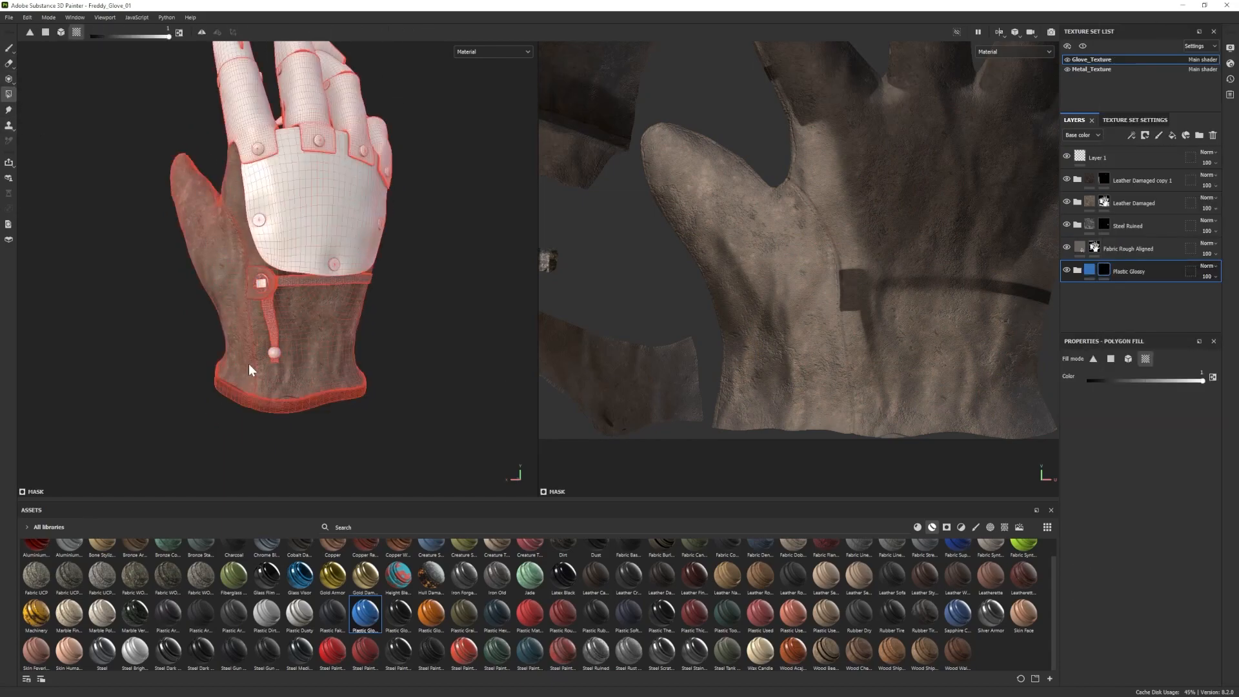
left_click(273, 354)
left_click(9, 49)
Polygon-fill the center of the round strap fastener into the Fabric Rough Aligned mask.
left_click(1094, 247)
left_click(9, 94)
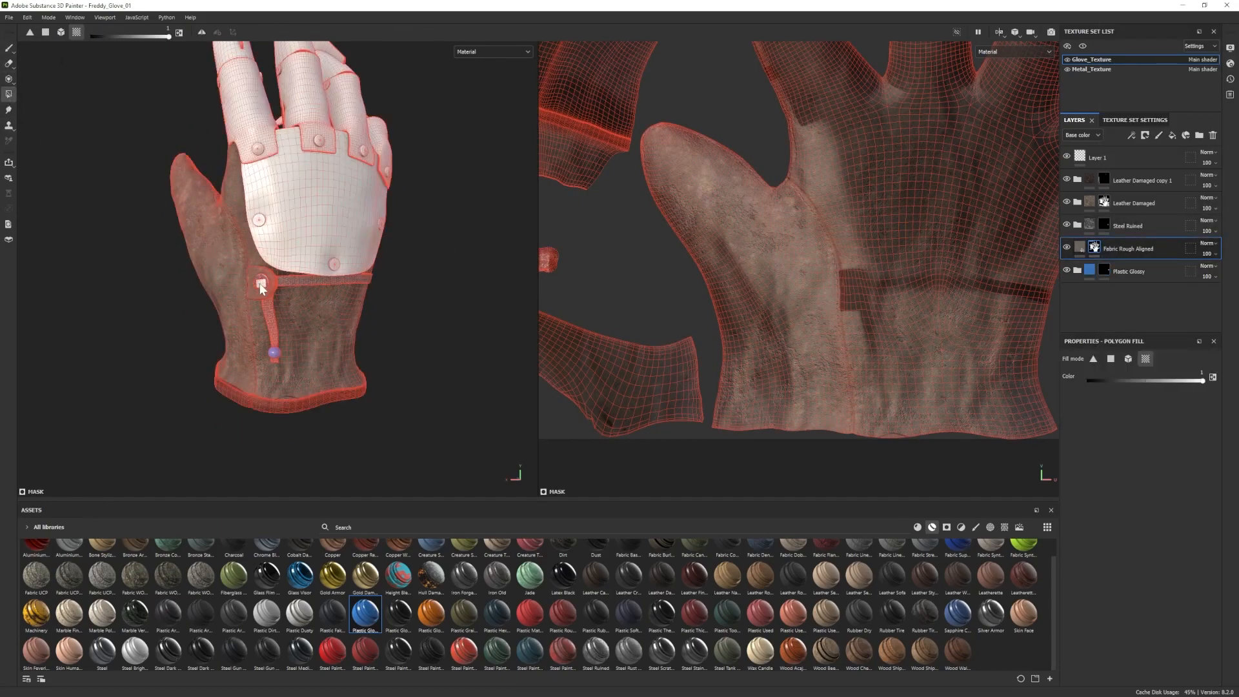
left_click(9, 48)
Set the base color of the Plastic Base layer inside Plastic Glossy to a dark red.
left_click(1077, 271)
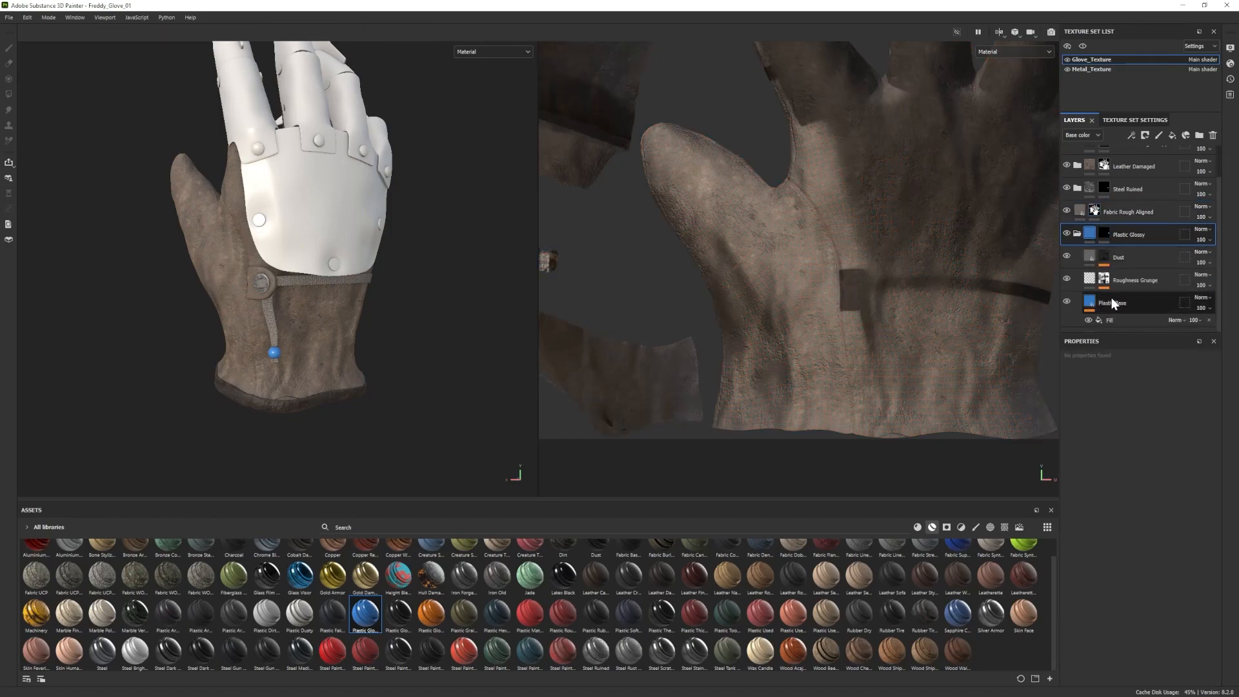
left_click(1118, 300)
left_click(1150, 463)
left_click(1107, 584)
left_click_drag(1069, 605, 1075, 633)
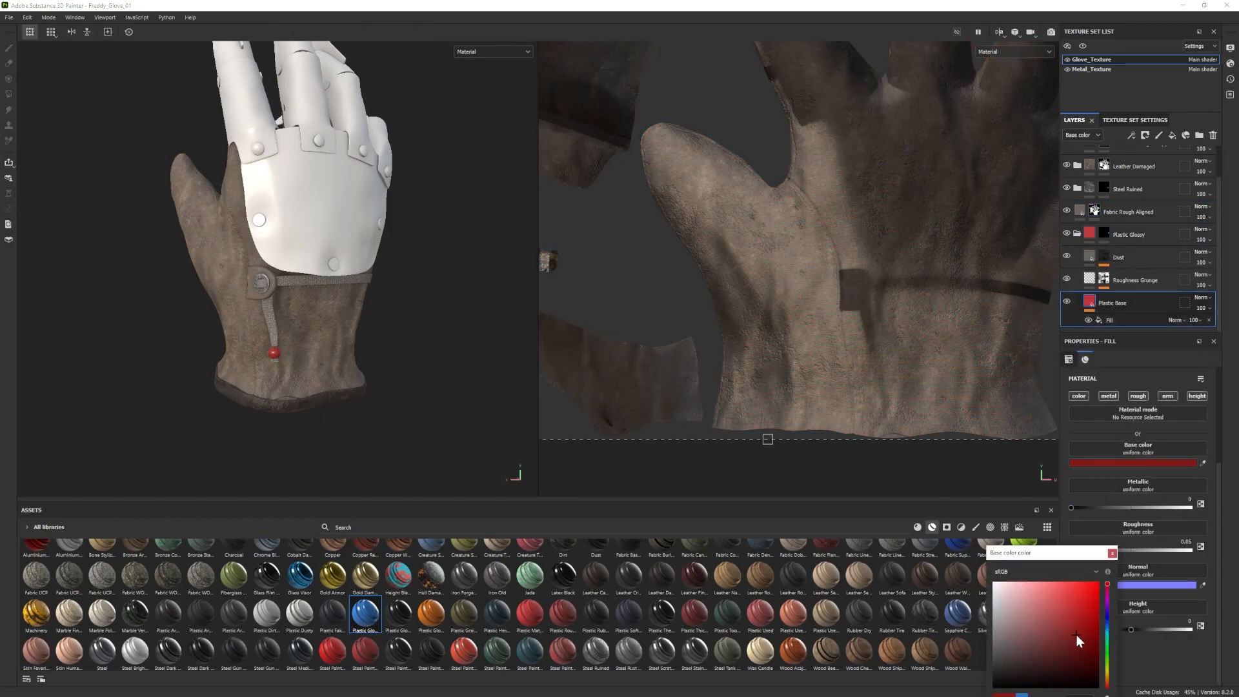
left_click(1112, 553)
Isolate the Glove_Texture set so the metal parts are hidden, and frame the glove.
key("f")
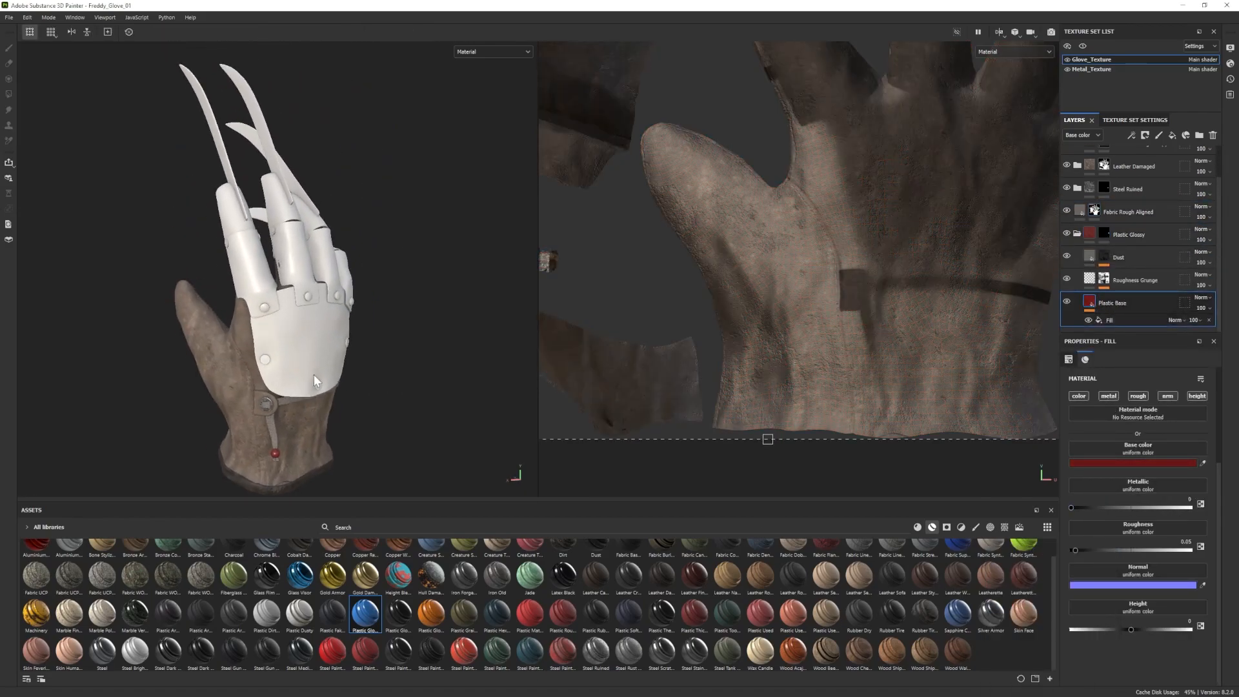
left_click(1089, 69)
middle_click_drag(440, 322, 445, 261, "alt")
left_click_drag(445, 261, 441, 246, "alt")
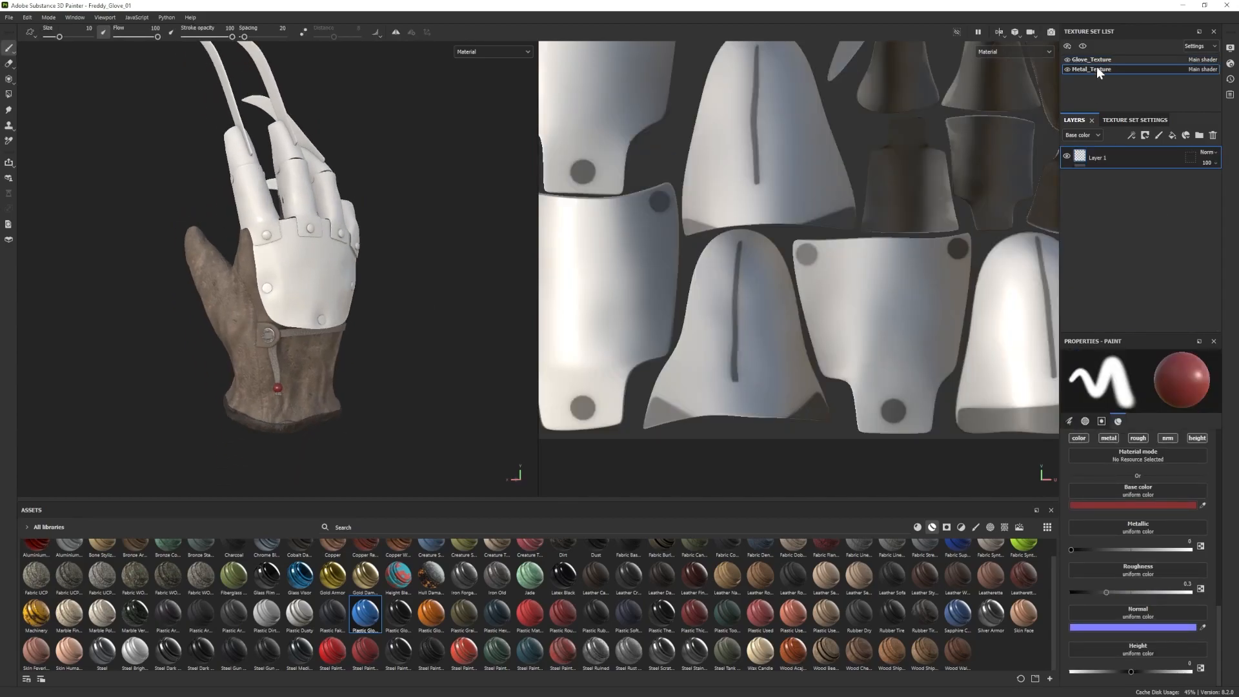
left_click(1090, 59)
left_click(1082, 46)
key("f")
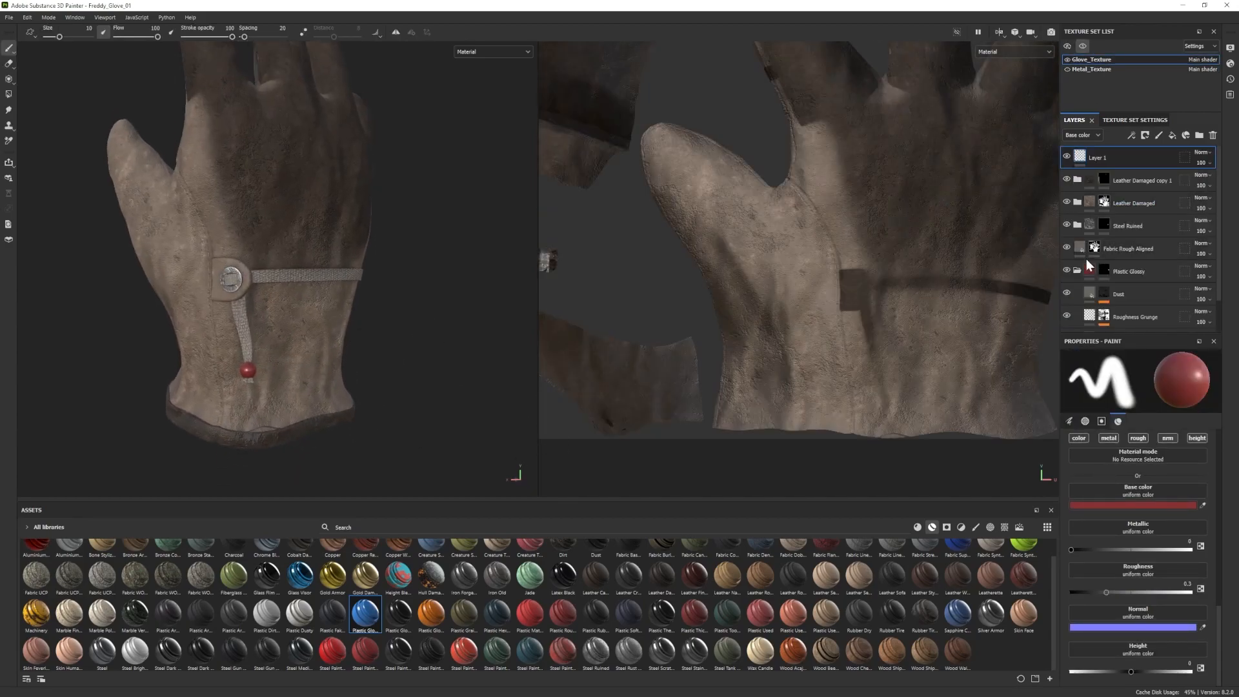
Add a fill layer above Fabric Rough Aligned and show the smart masks in the assets.
left_click(1136, 250)
left_click(1185, 135)
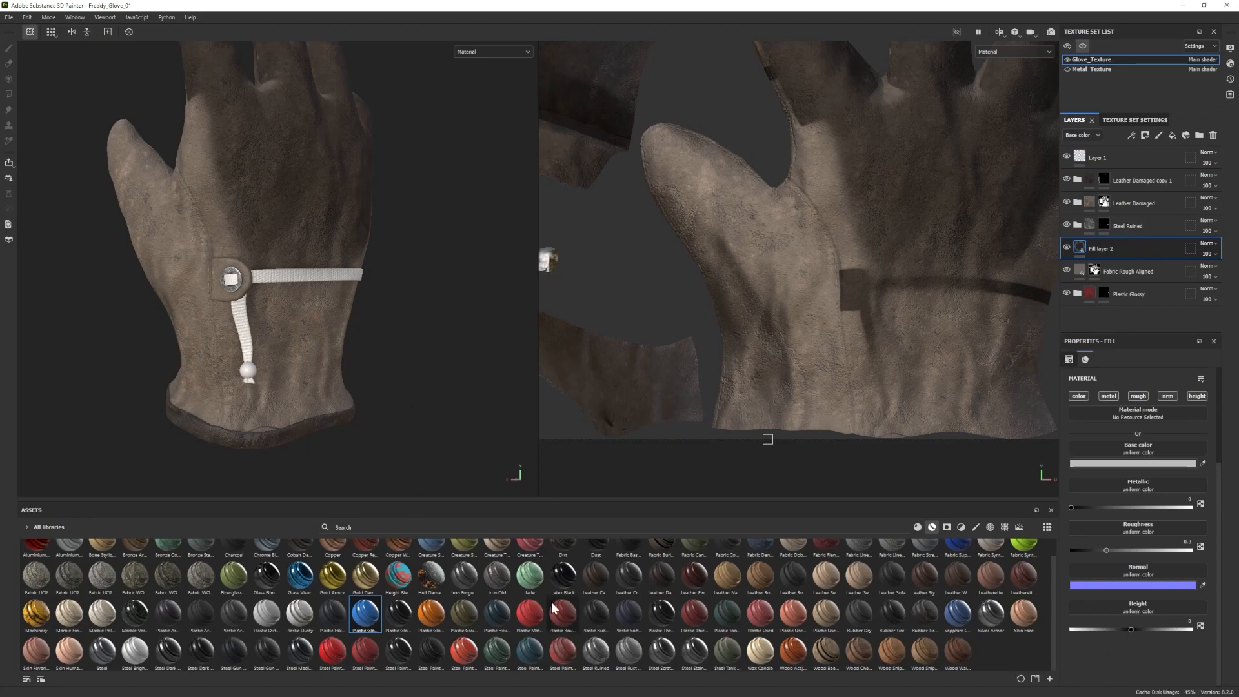
left_click(947, 527)
Try edge damage, Spots and Moisture smart masks on Fill layer 2, undoing each one.
left_click_drag(858, 557, 1127, 250)
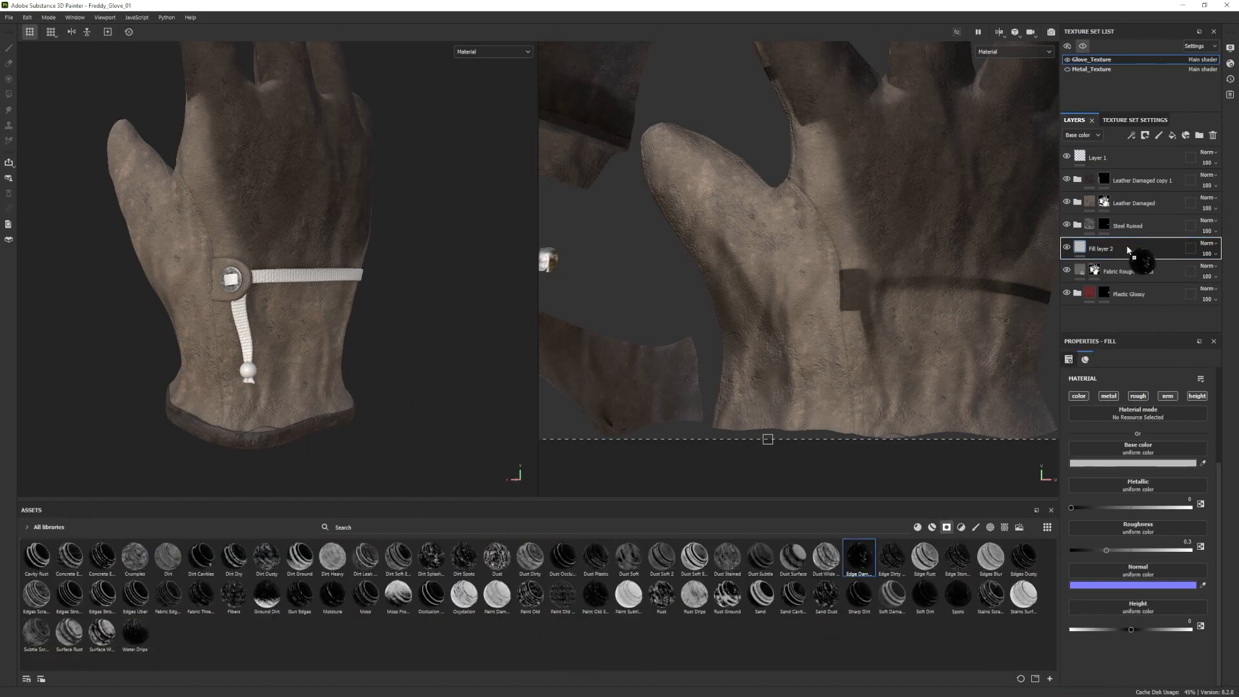
left_click_drag(413, 283, 439, 325, "alt")
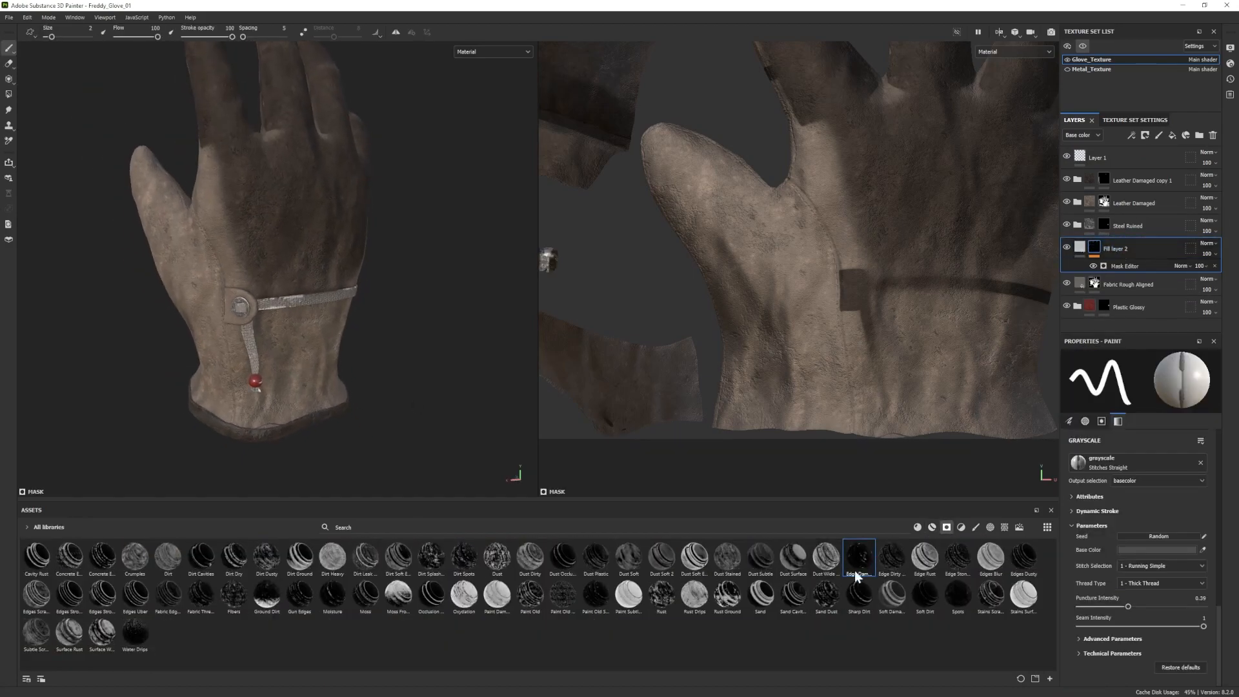
key("ctrl+z")
left_click_drag(956, 599, 1114, 249)
key("ctrl+z")
key("ctrl+z")
left_click_drag(326, 594, 1105, 245)
key("ctrl+z")
Apply the Gun Edges smart mask to Fill layer 2 and set its base color to a dark grey.
left_click_drag(299, 593, 1135, 251)
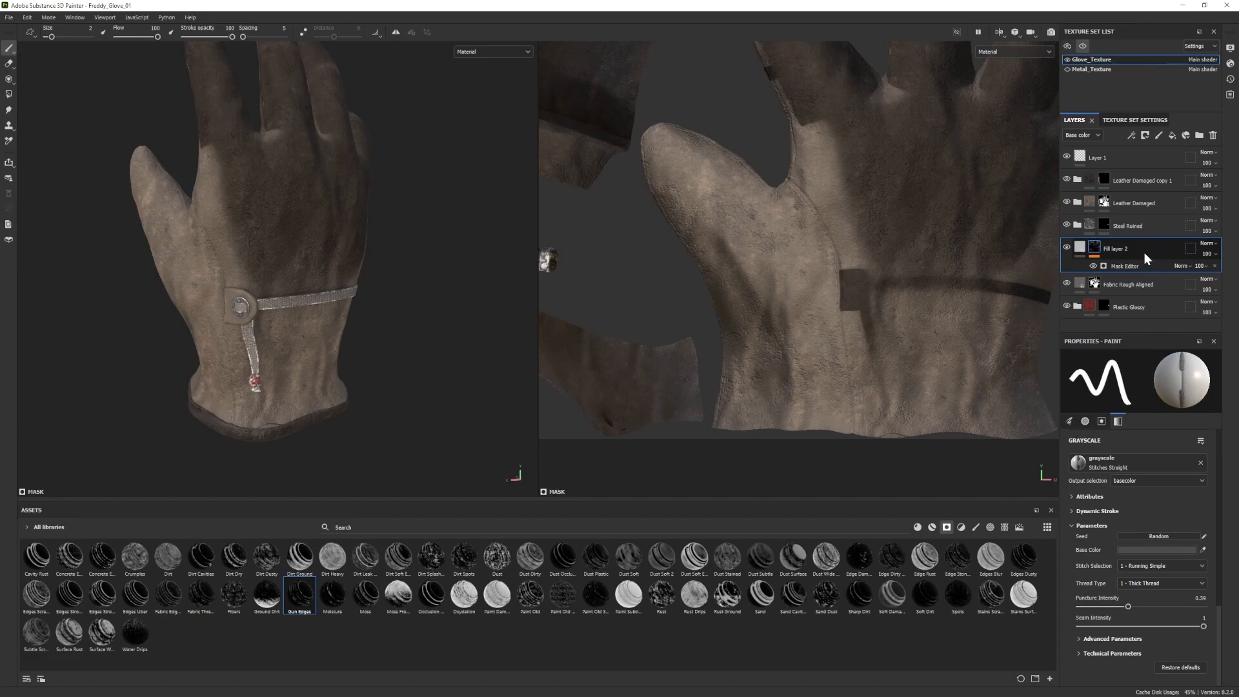
key("ctrl+z")
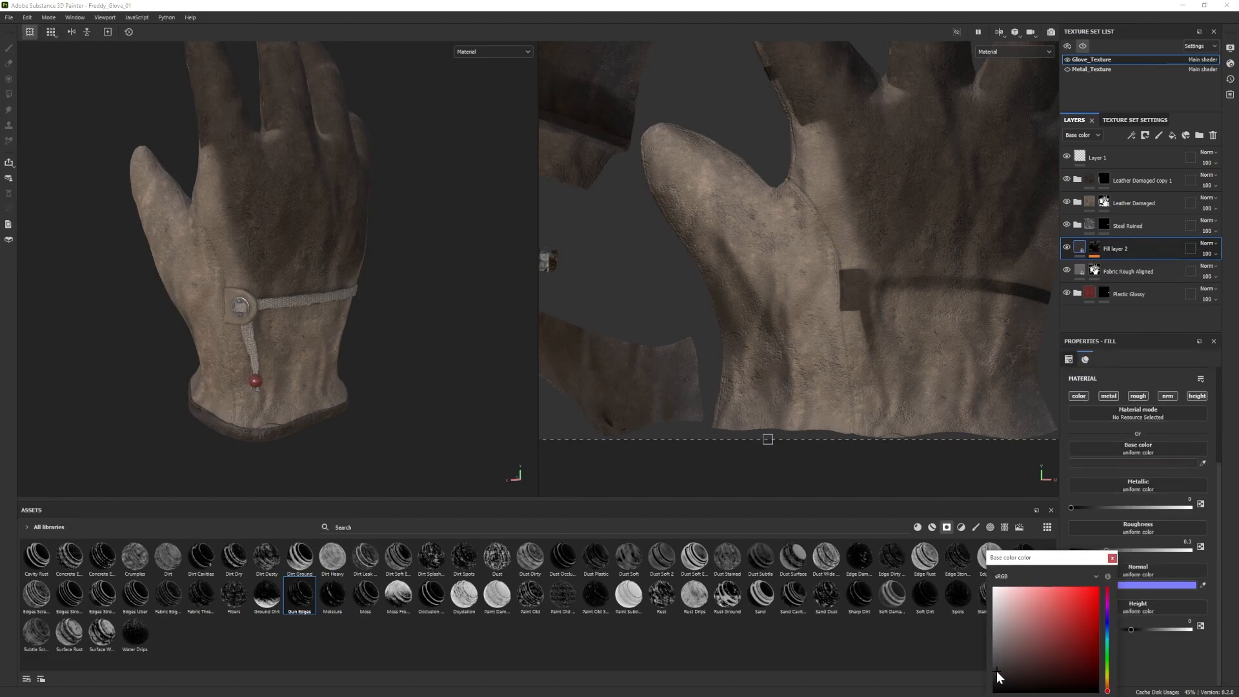
key("ctrl+y")
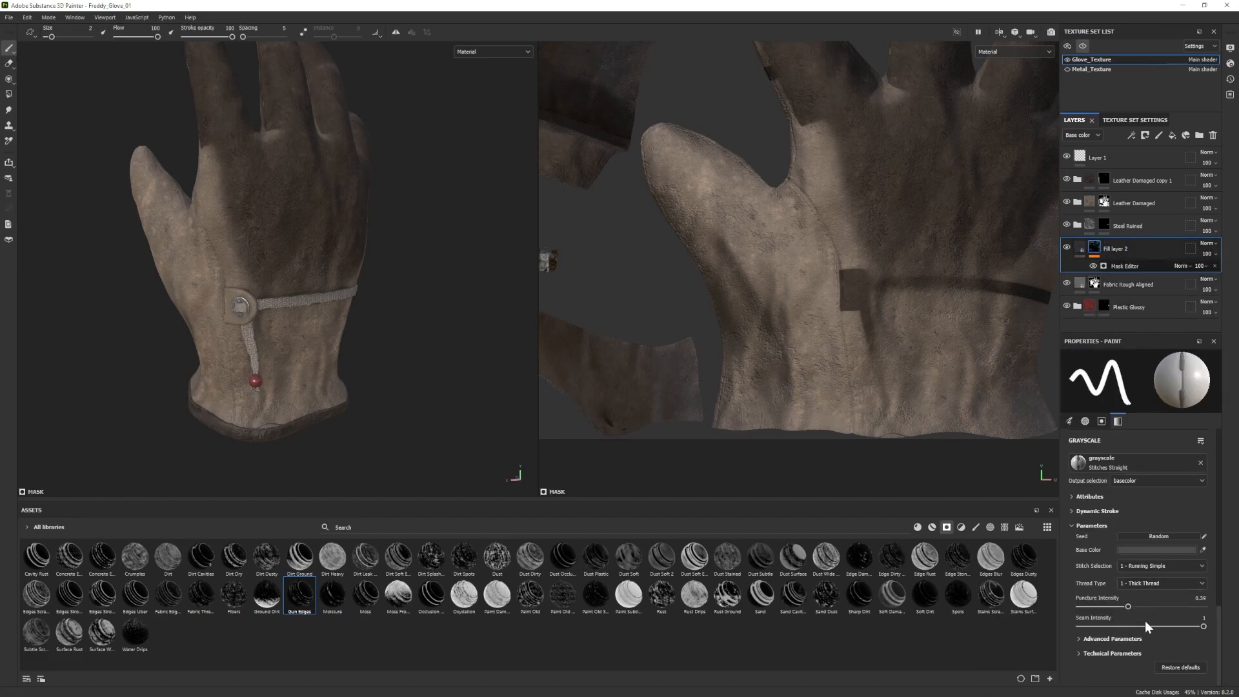
left_click(1106, 247)
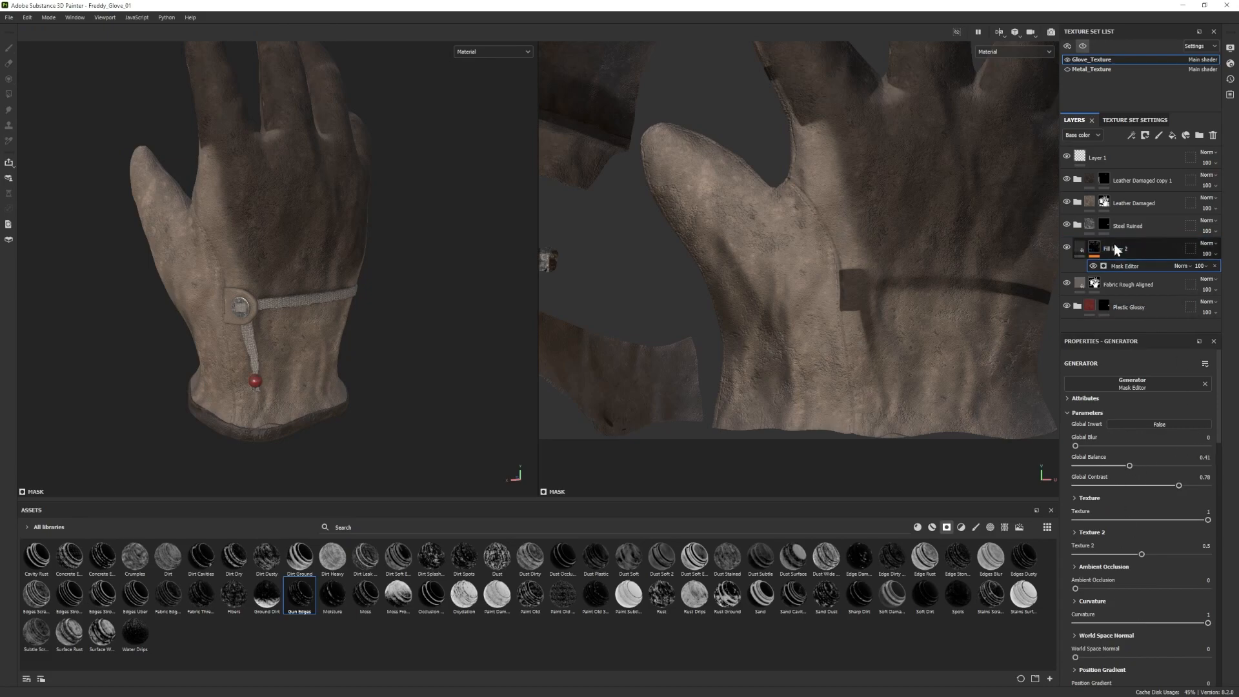
Add a fill layer above Fill layer 2 with the "Paint Old S..." smart mask and a dark brown base color.
left_click(1172, 135)
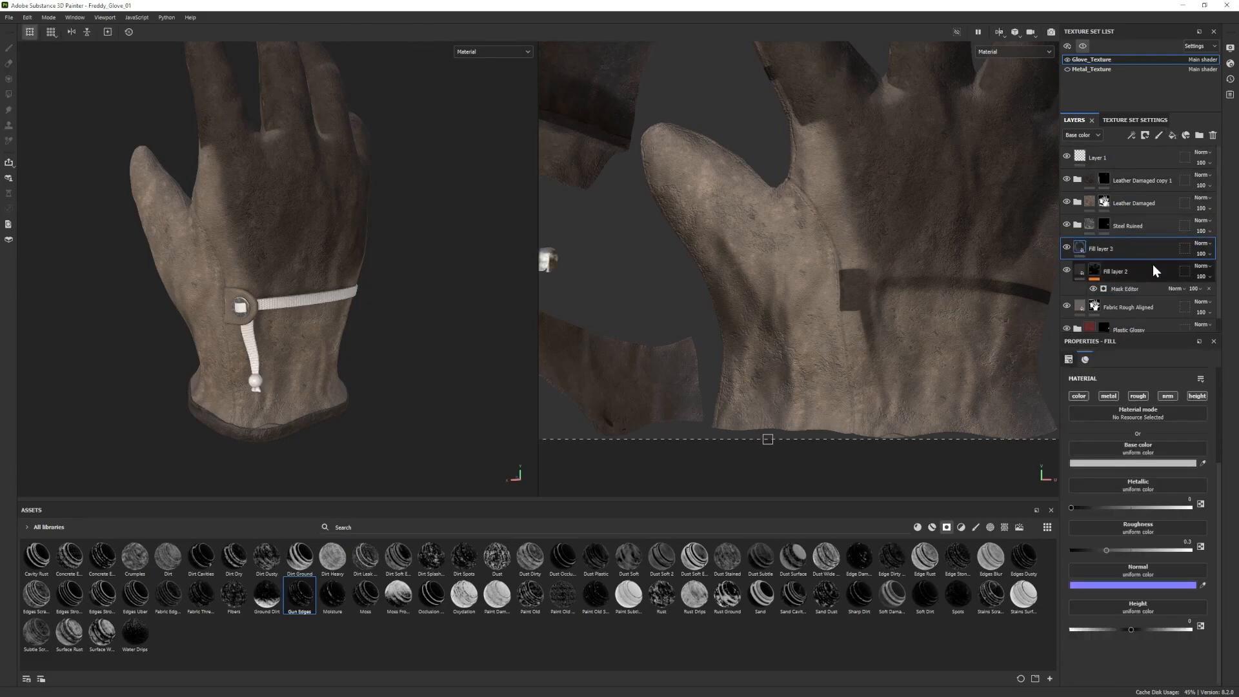
left_click_drag(594, 607, 1113, 249)
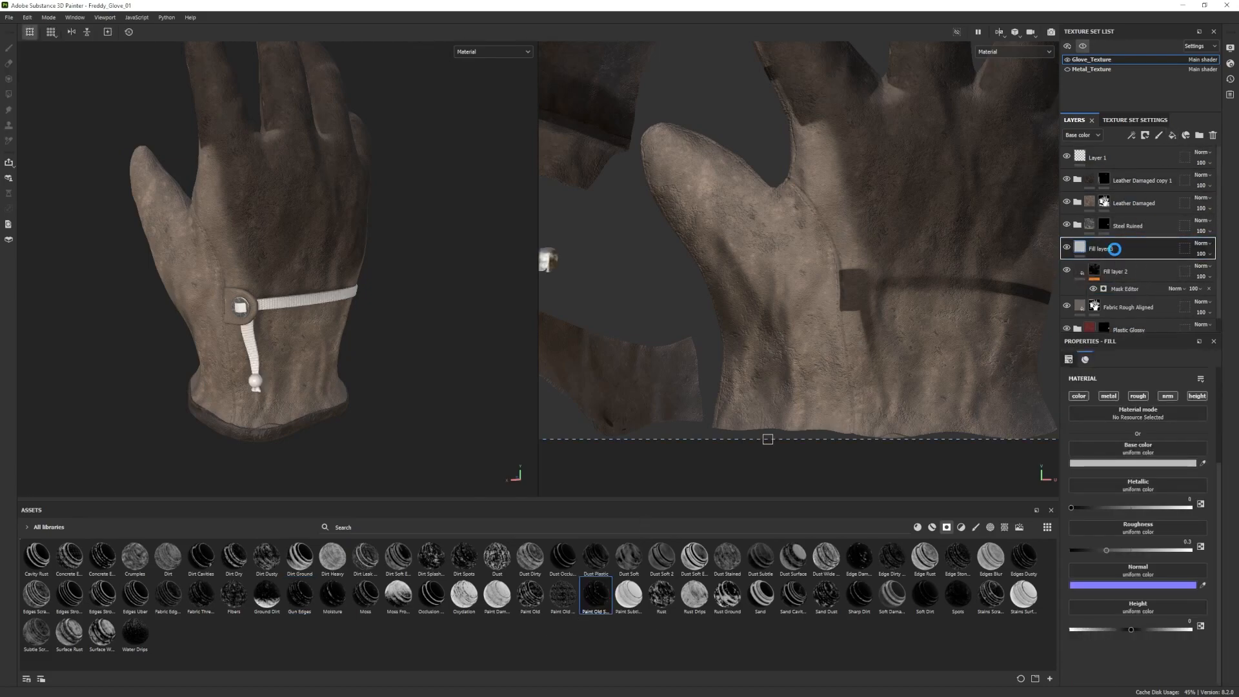
left_click(1080, 246)
left_click(1091, 462)
left_click_drag(1107, 685, 1107, 686)
left_click(1040, 644)
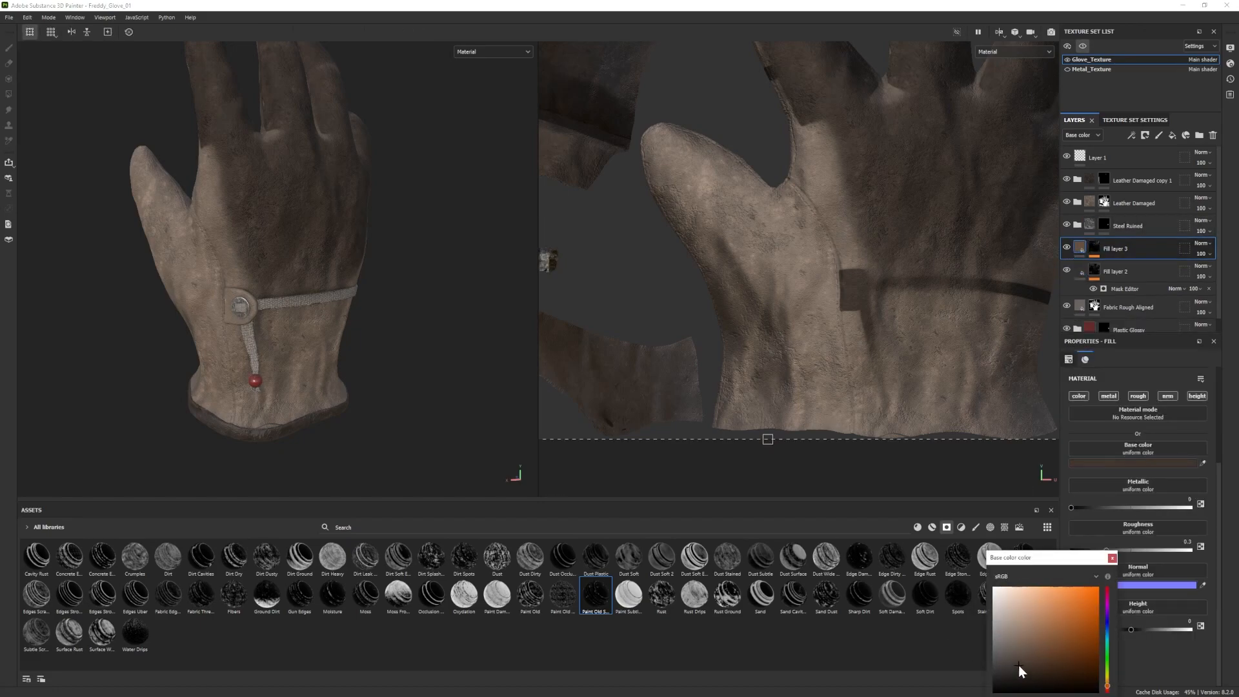
Raise the Level of Fill layer 3's Mask Builder generator to about 0.88.
left_click(1099, 246)
left_click(1124, 264)
left_click_drag(1154, 445, 1192, 445)
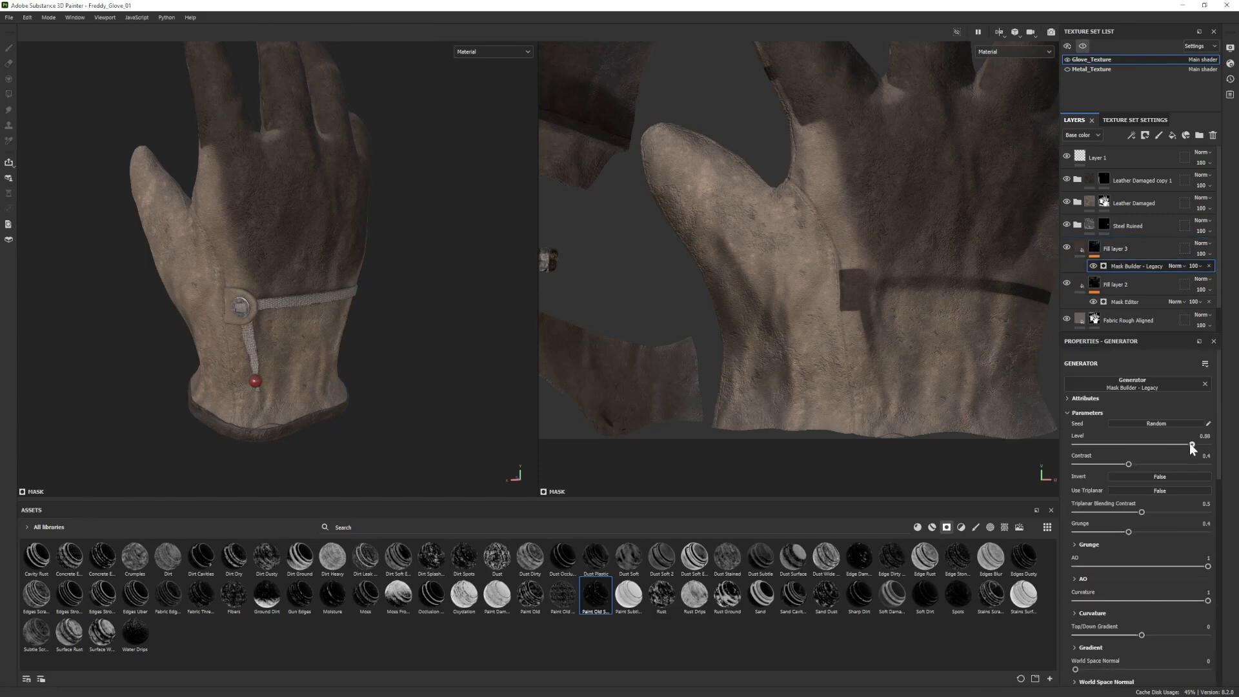
Add a fill layer above Fill layer 1 inside Leather Damaged and apply the Spots smart mask to it.
left_click(1077, 202)
left_click(1132, 224)
left_click(1172, 135)
left_click_drag(859, 557, 1130, 226)
key("ctrl+z")
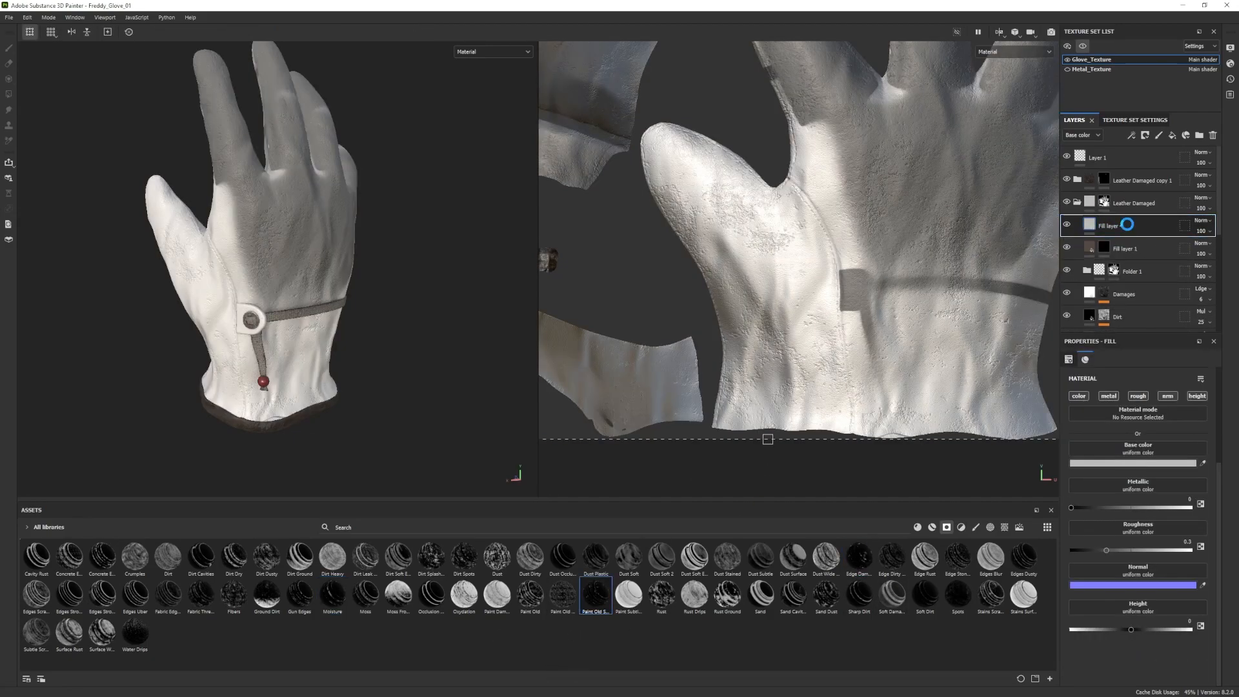
left_click_drag(958, 594, 1136, 225)
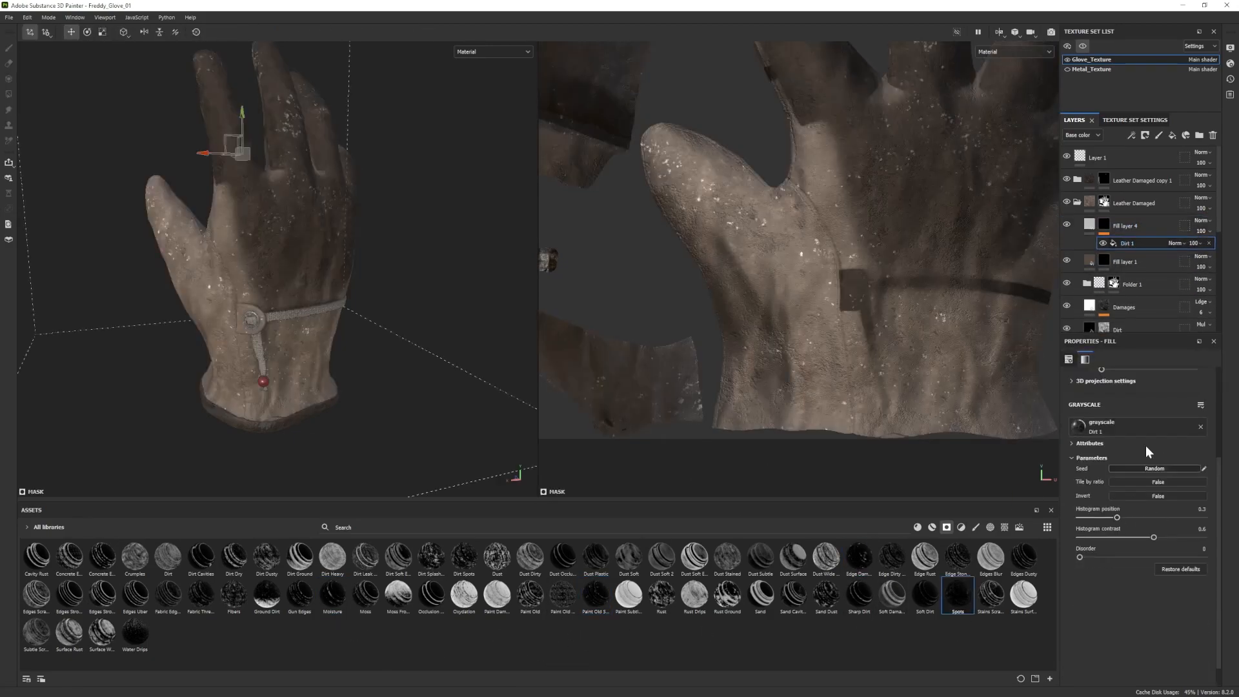
Set Fill layer 4's base color to near black.
left_click(1089, 225)
scroll(1108, 533, "down", 10)
left_click(1105, 463)
left_click(993, 675)
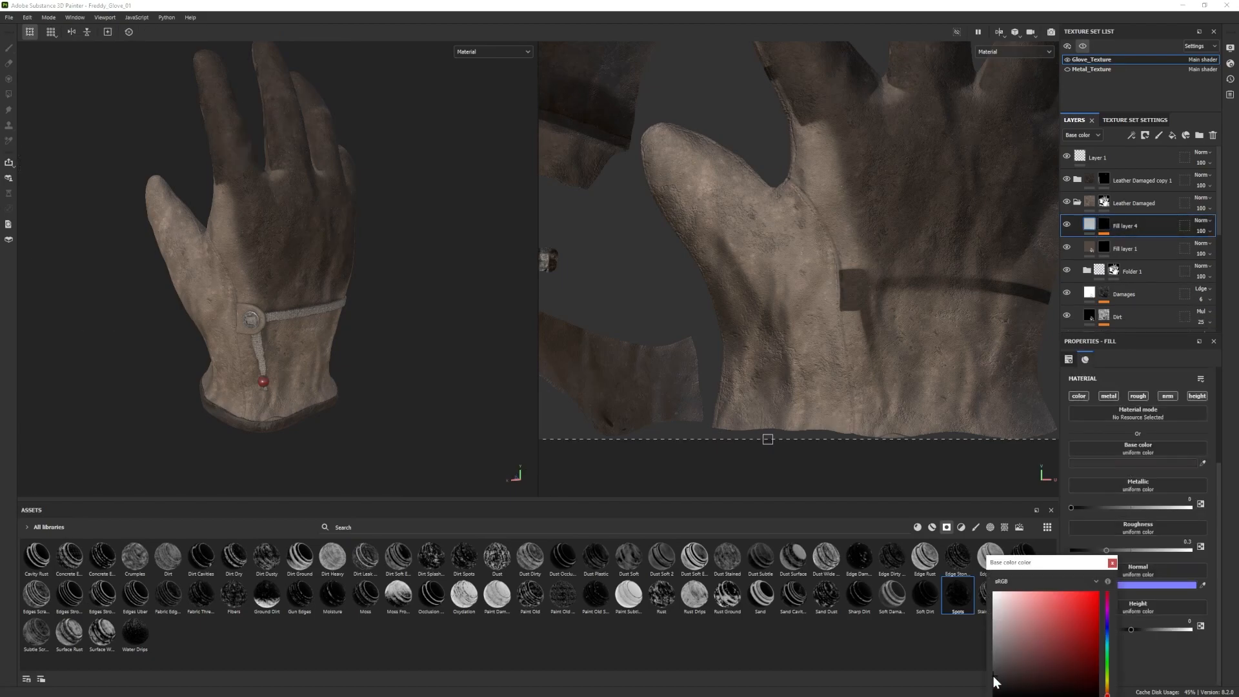
left_click(1111, 563)
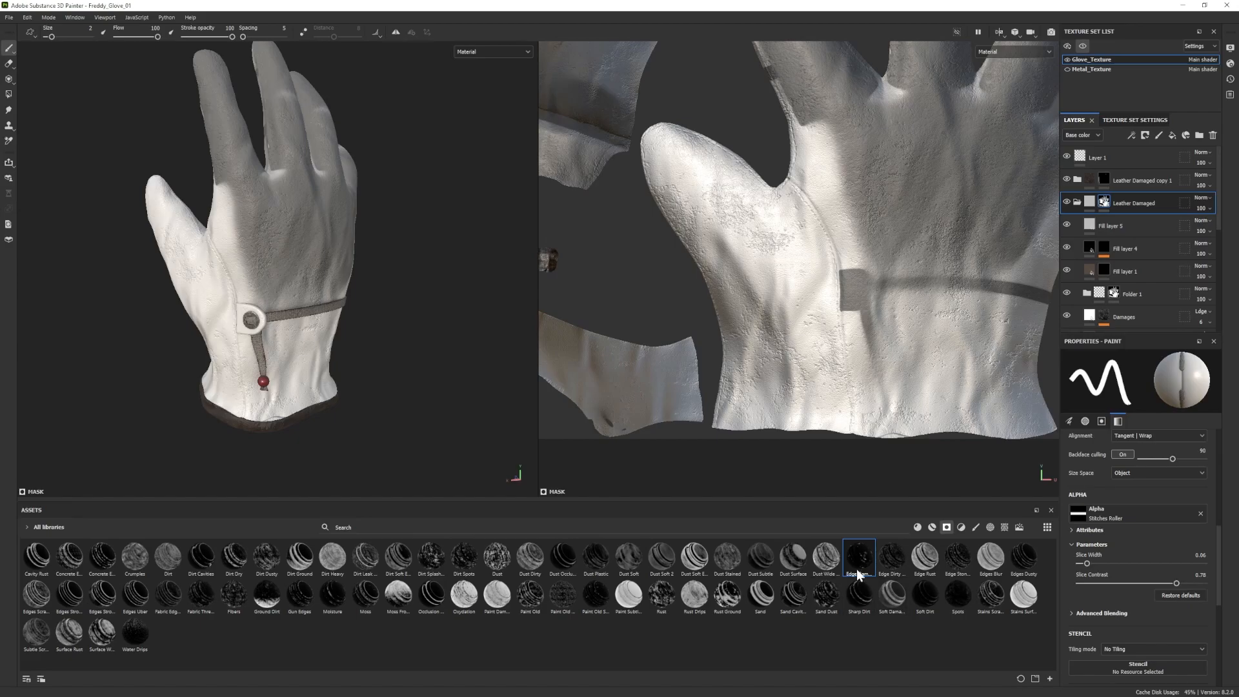
Give the new Fill layer 5 inside Leather Damaged the Moss smart mask and a near-black base color.
left_click_drag(859, 573, 1118, 225)
key("ctrl+z")
left_click_drag(367, 595, 1118, 222)
left_click(1089, 220)
left_click(1095, 463)
left_click_drag(1024, 650, 977, 685)
left_click(1115, 568)
Add a dark grey fill layer above Fill layer 5, raise its roughness to about 0.85, and give it a black mask.
left_click_drag(310, 258, 323, 356, "alt")
scroll(275, 341, "down", 3)
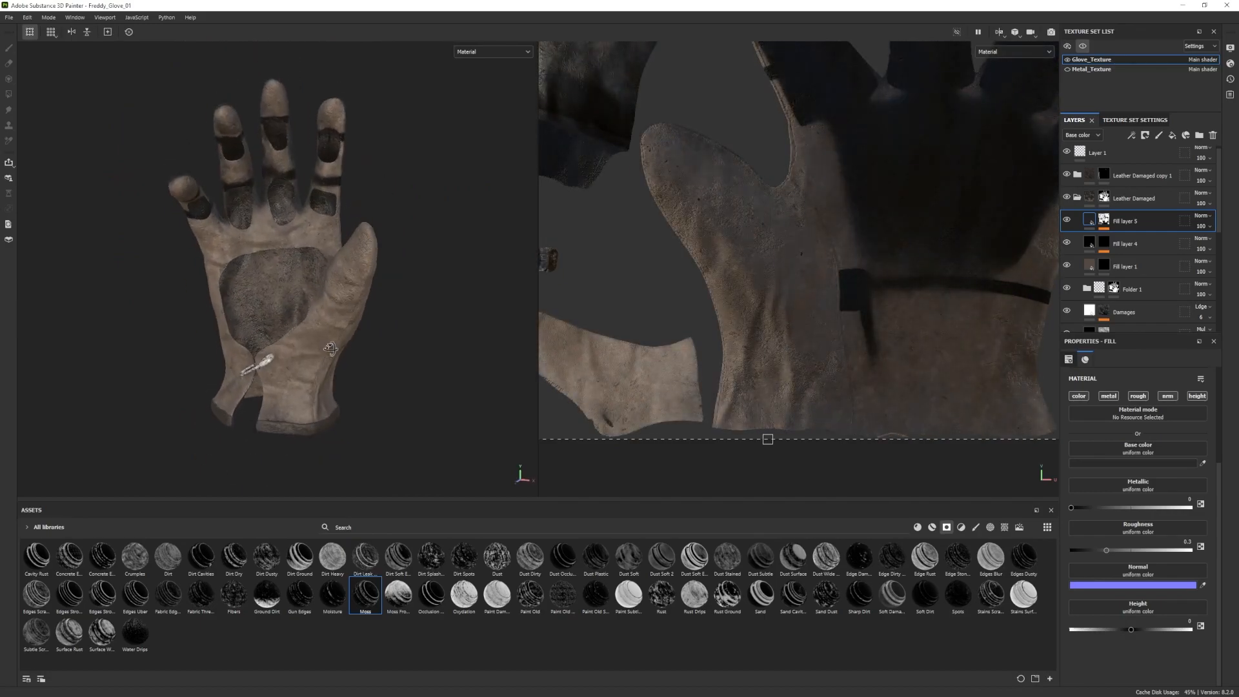
left_click(1169, 136)
left_click(1108, 464)
left_click(999, 671)
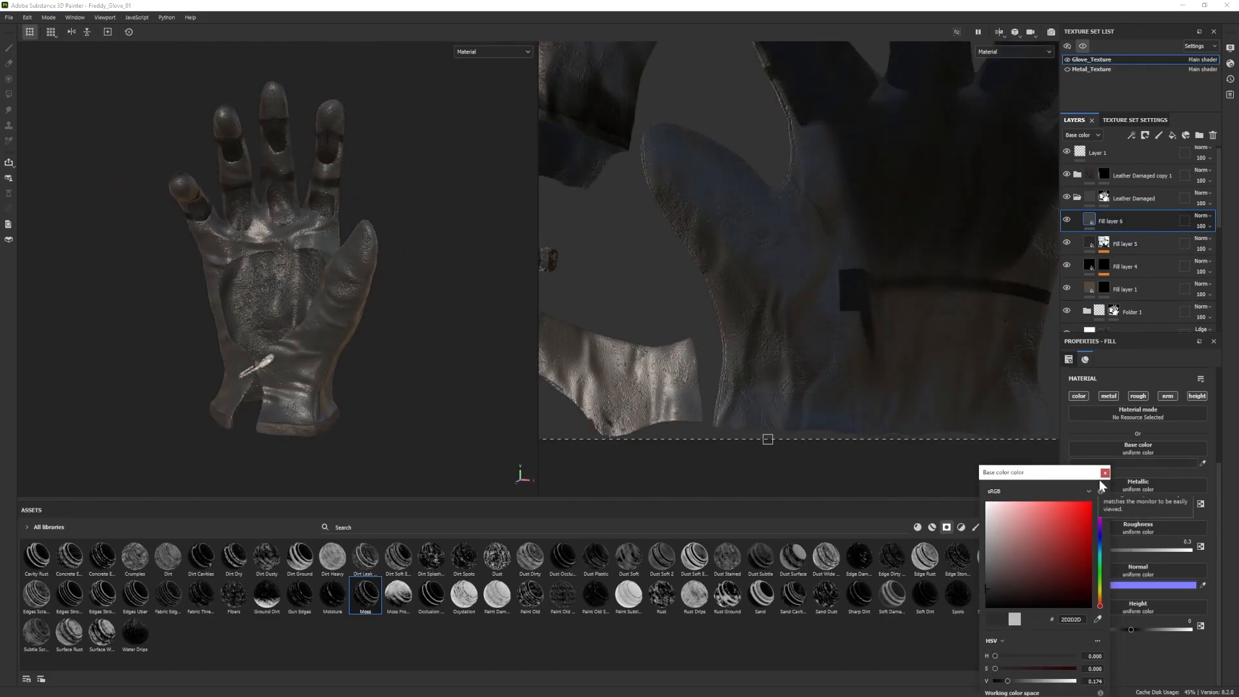
left_click(1104, 473)
left_click_drag(1106, 549, 1162, 550)
right_click(1095, 220)
left_click(1126, 241)
Try the Dirt 2 brush for Fill layer 6's mask, enlarging it and adding size and angle jitter.
left_click(431, 594)
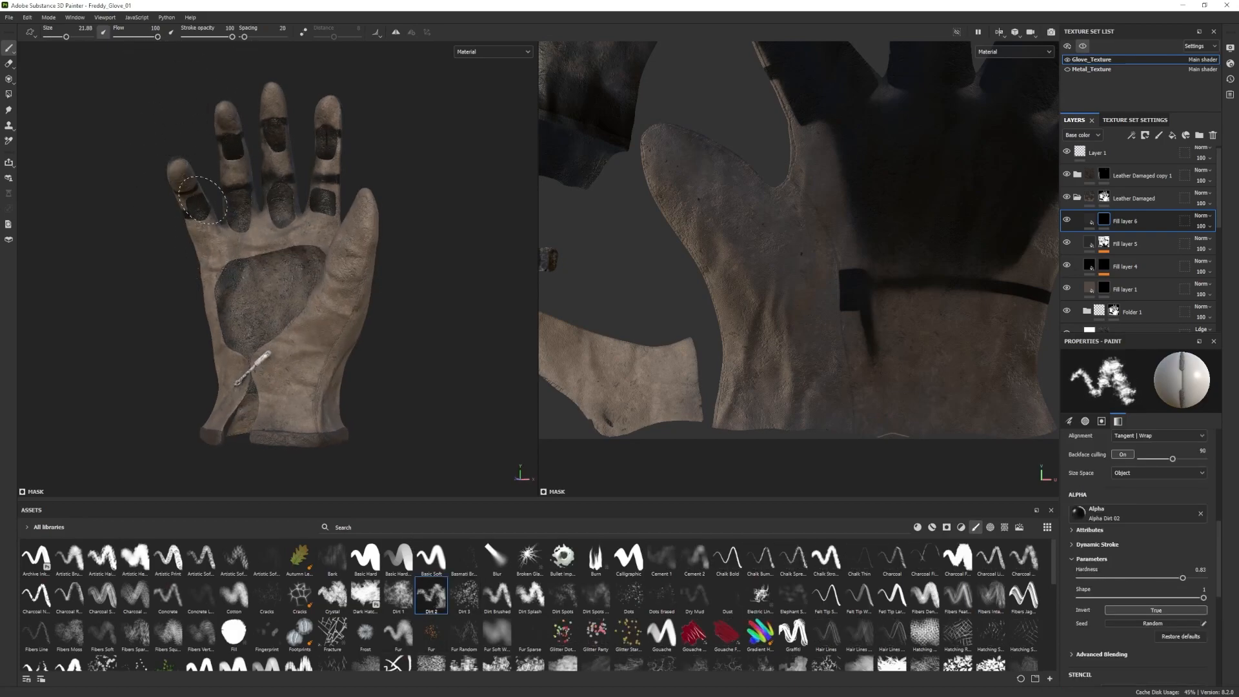
scroll(1120, 540, "up", 3)
mouse_move(1116, 537)
left_mouse_down()
mouse_move(1059, 537)
mouse_move(1023, 576)
left_mouse_up()
right_click_drag(331, 275, 335, 275, "ctrl")
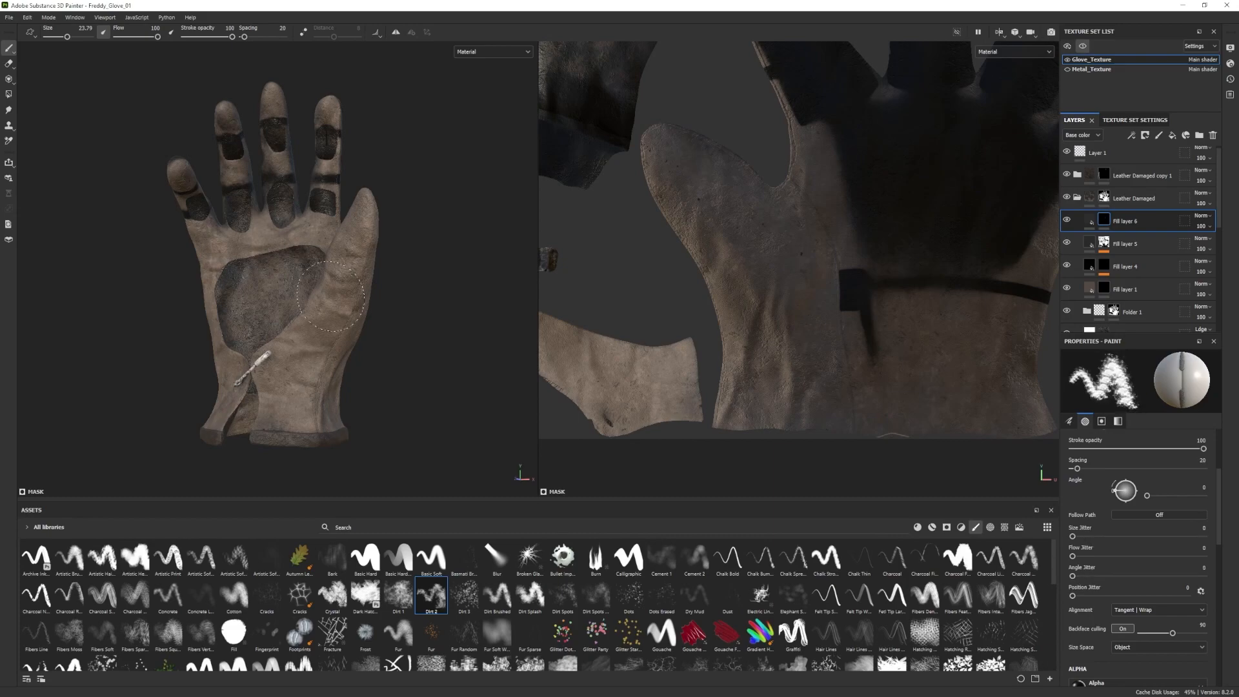
left_click_drag(1072, 576, 1126, 575)
left_click_drag(1073, 536, 1091, 536)
Choose the Dirt 1 brush, and set Fill layer 6's metallic to about 0.32 and its base color to near black.
left_click(398, 595)
left_click_drag(381, 340, 423, 358, "alt")
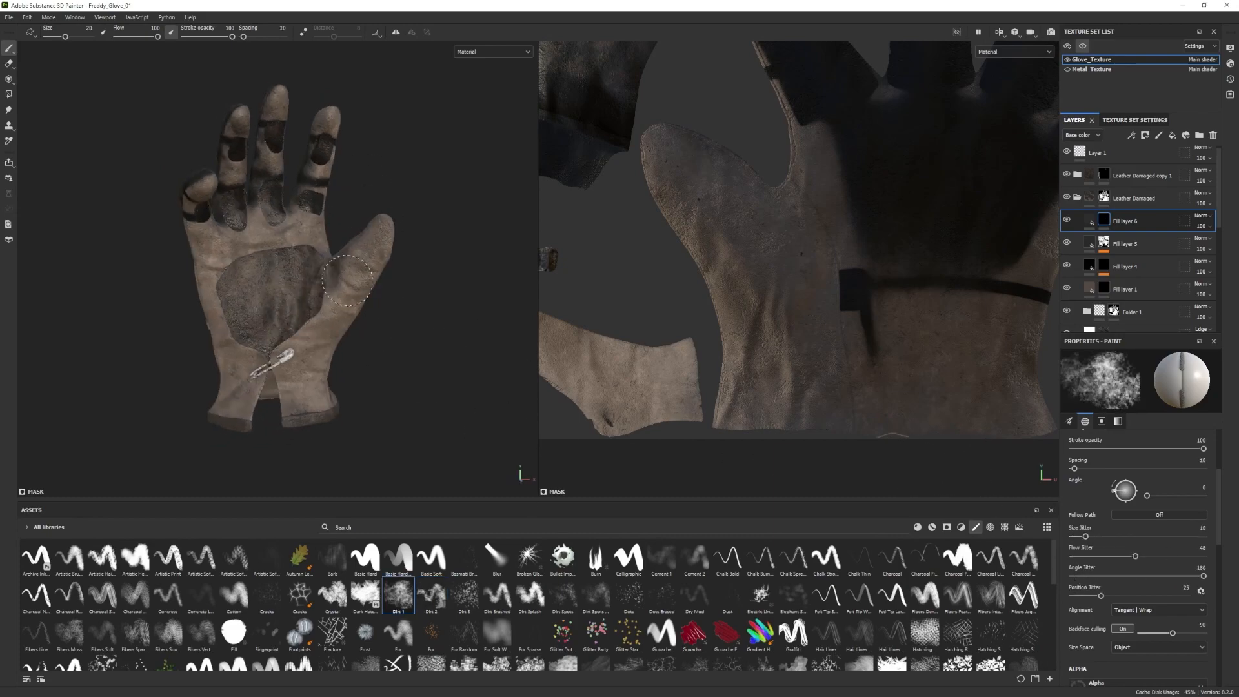
left_click(1089, 221)
left_click_drag(1108, 505, 1109, 504)
left_click(1111, 464)
left_click_drag(995, 594, 981, 605)
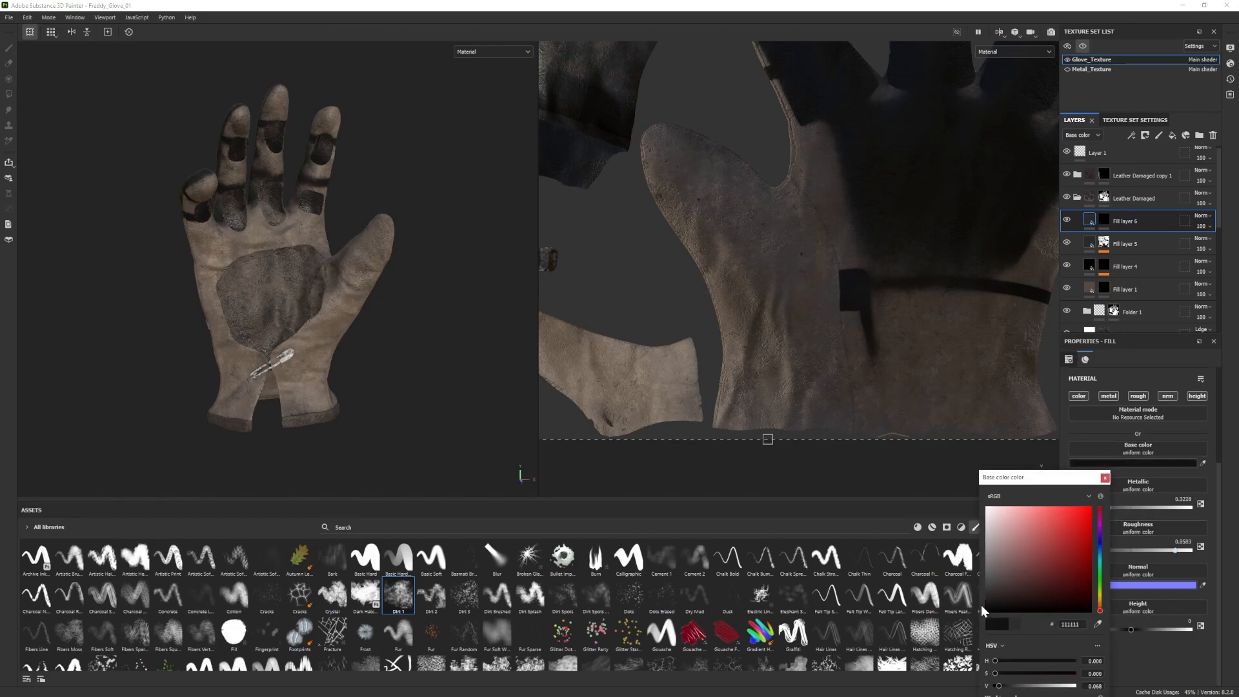
left_click(1103, 476)
Select Fill layer 6's mask for painting and examine the palm side of the glove from several angles.
left_click(1104, 220)
left_click_drag(524, 329, 494, 320, "alt")
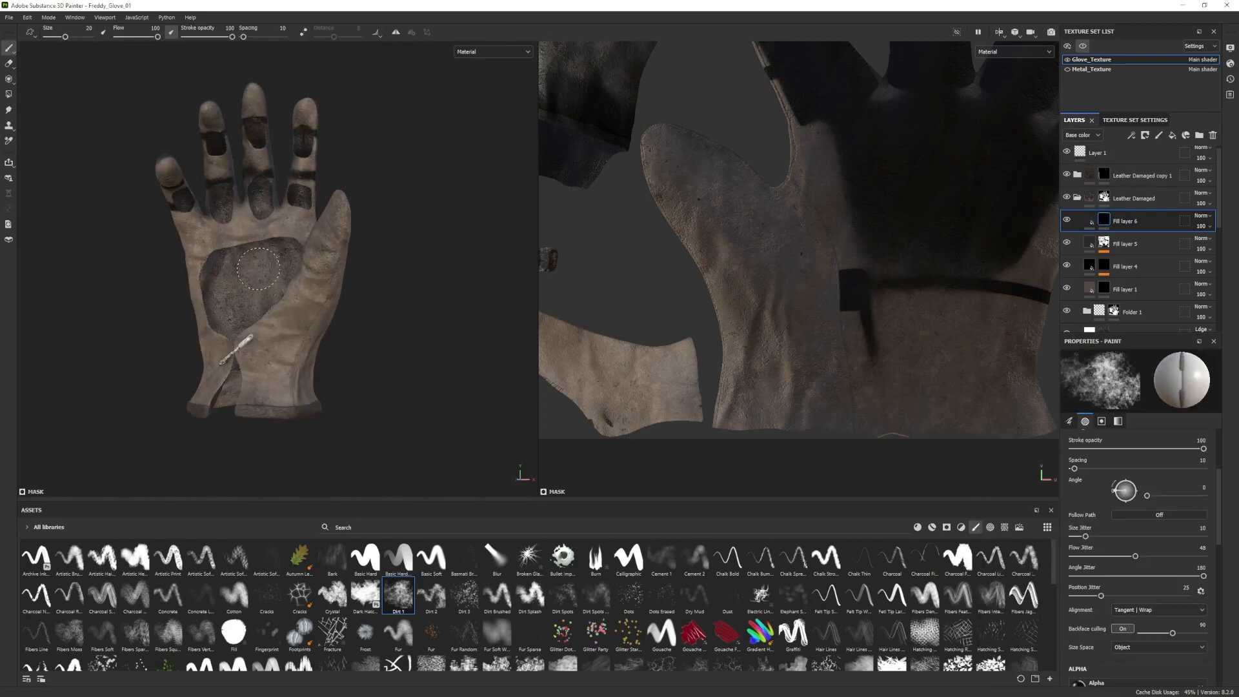
mouse_move(260, 249)
left_mouse_down("alt")
mouse_move(243, 202)
mouse_move(253, 391)
left_mouse_up("alt")
mouse_move(309, 316)
left_mouse_down("alt")
mouse_move(348, 284)
mouse_move(315, 290)
mouse_move(321, 307)
left_mouse_up("alt")
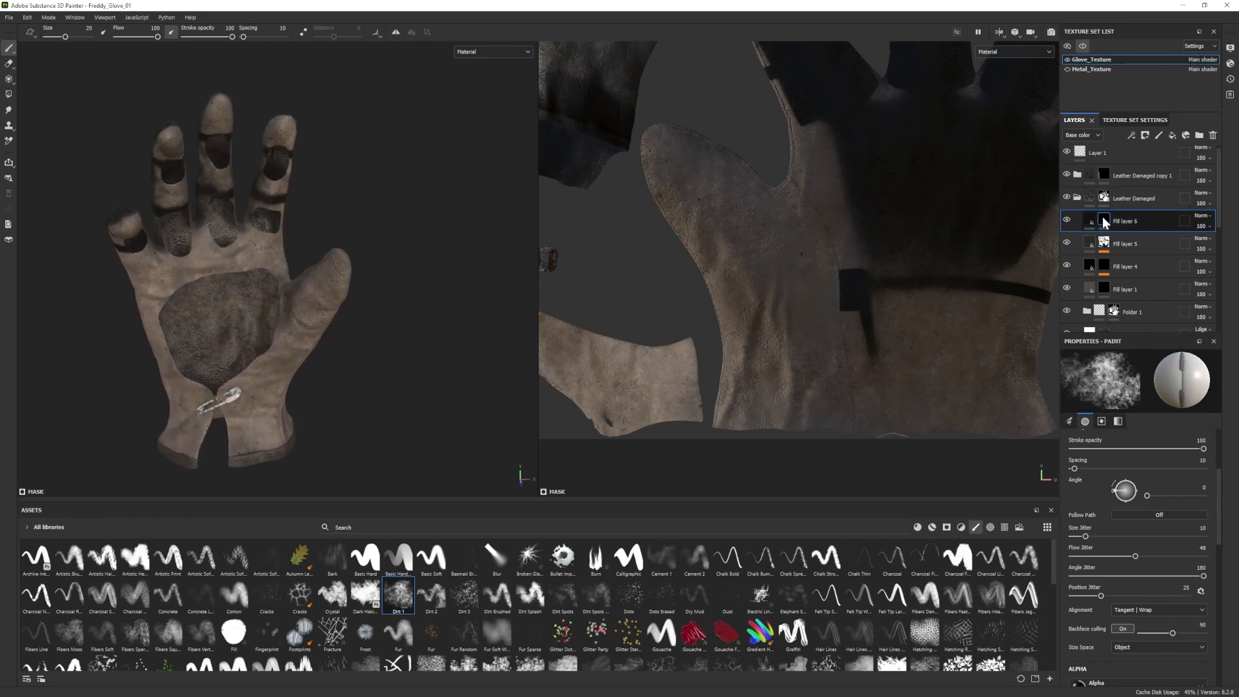
Add a fill layer with a black mask above the Leather Damaged folder and try the Dark Hair and Dirt 1 brushes for it.
left_click(1171, 135)
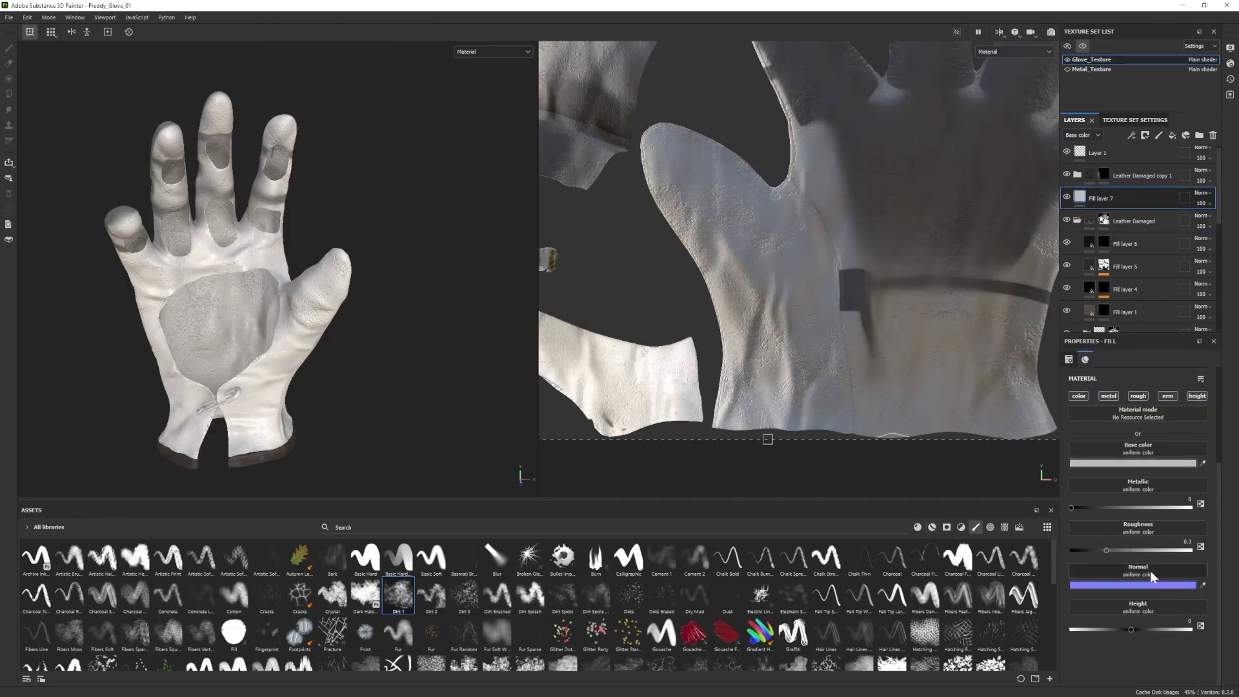
right_click(1133, 197)
left_click(1133, 215)
mouse_move(332, 281)
left_mouse_down("alt")
mouse_move(393, 361)
mouse_move(170, 299)
mouse_move(222, 275)
left_mouse_up("alt")
left_click(364, 593)
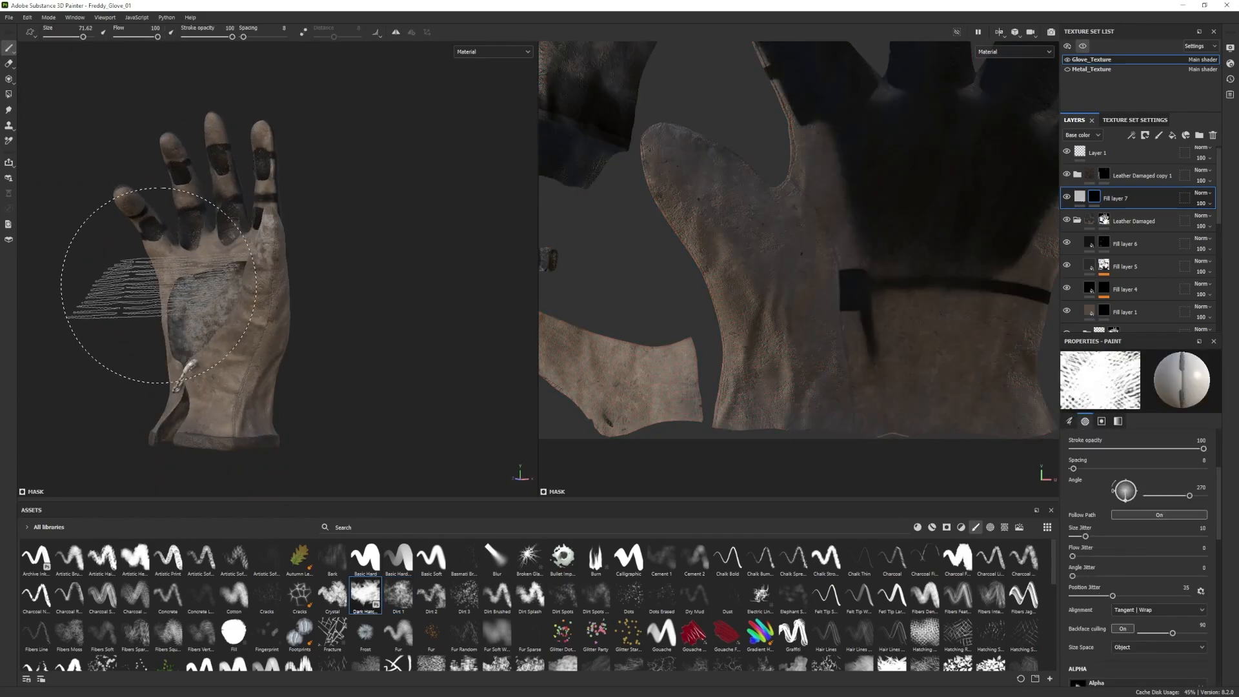
left_click(399, 600)
Try light grey Dirt 1 strokes on the palm patch and thumb, then delete the masked fill layer.
mouse_move(203, 345)
left_mouse_down("alt")
mouse_move(258, 335)
mouse_move(246, 322)
left_mouse_up("alt")
scroll(1145, 571, "up", 5)
right_click_drag(295, 350, 284, 361, "alt")
middle_click_drag(284, 362, 277, 265, "alt")
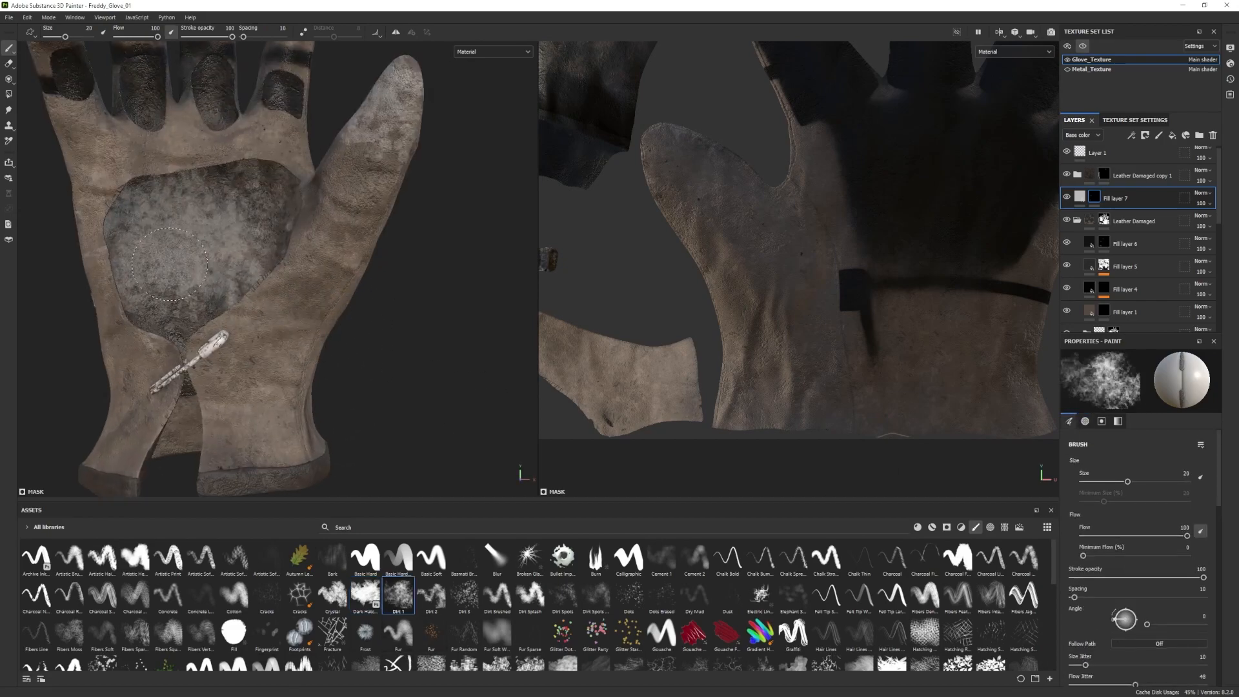
scroll(1109, 592, "down", 10)
key("f")
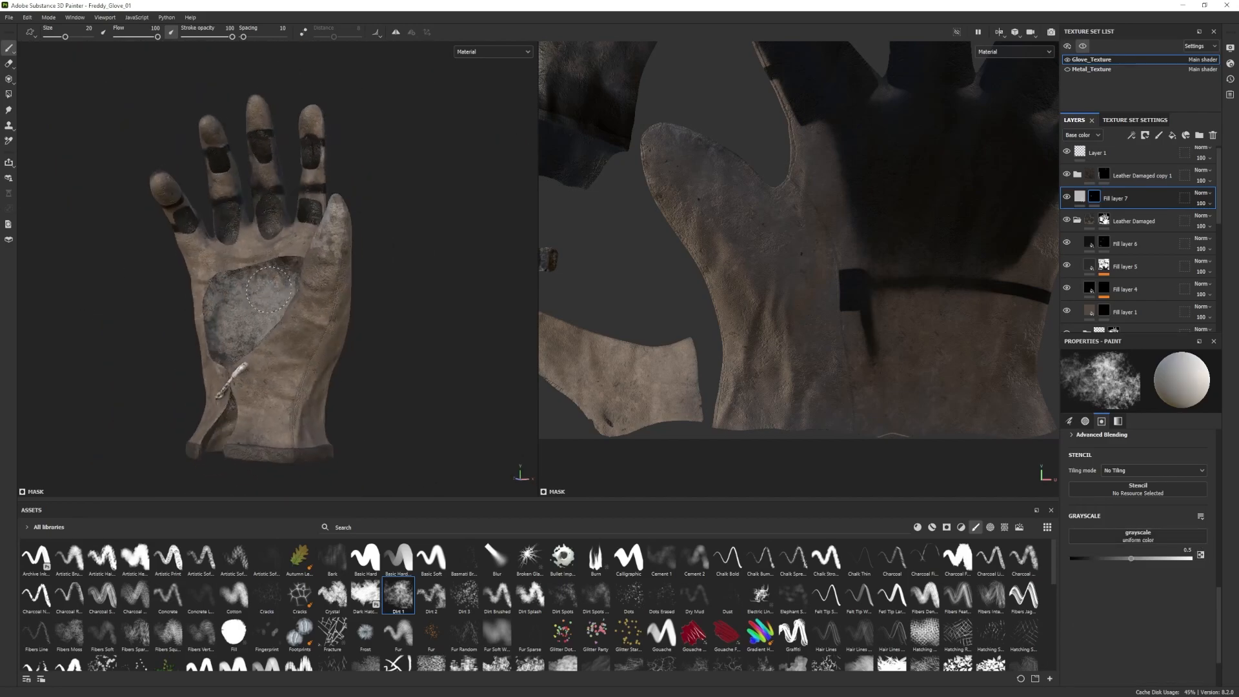
left_click(1212, 136)
Paint dark Dirt 1 grime over the palm side of the glove in Fill layer 6's mask.
left_click(1104, 220)
scroll(1153, 573, "up", 9)
left_click_drag(276, 333, 312, 194, "alt")
left_click_drag(212, 236, 227, 278, "alt")
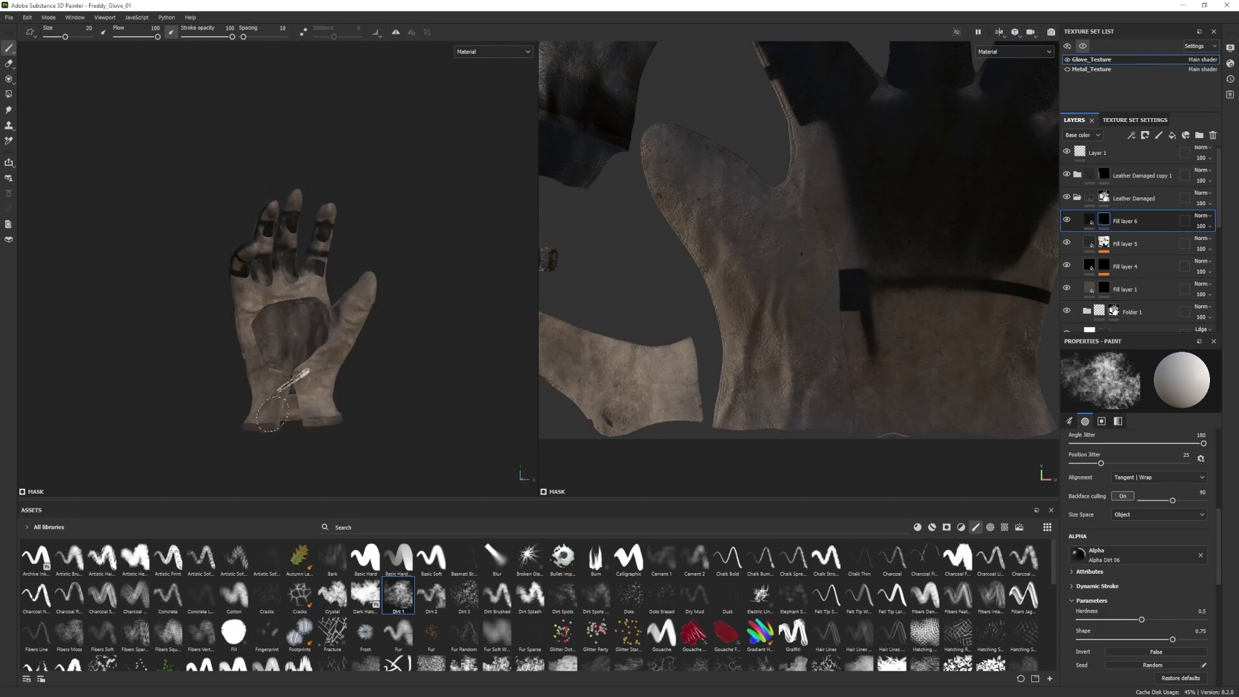
mouse_move(365, 314)
left_mouse_down("alt")
mouse_move(290, 377)
mouse_move(326, 338)
mouse_move(335, 346)
mouse_move(211, 272)
left_mouse_up("alt")
key("2")
Show the glove and metal texture sets together, expand Folder 1, and open the Blur filter of its Folds layer.
left_click(1083, 46)
left_click_drag(387, 291, 239, 316, "alt")
scroll(1091, 223, "down", 3)
left_click(1086, 224)
left_click(1142, 278)
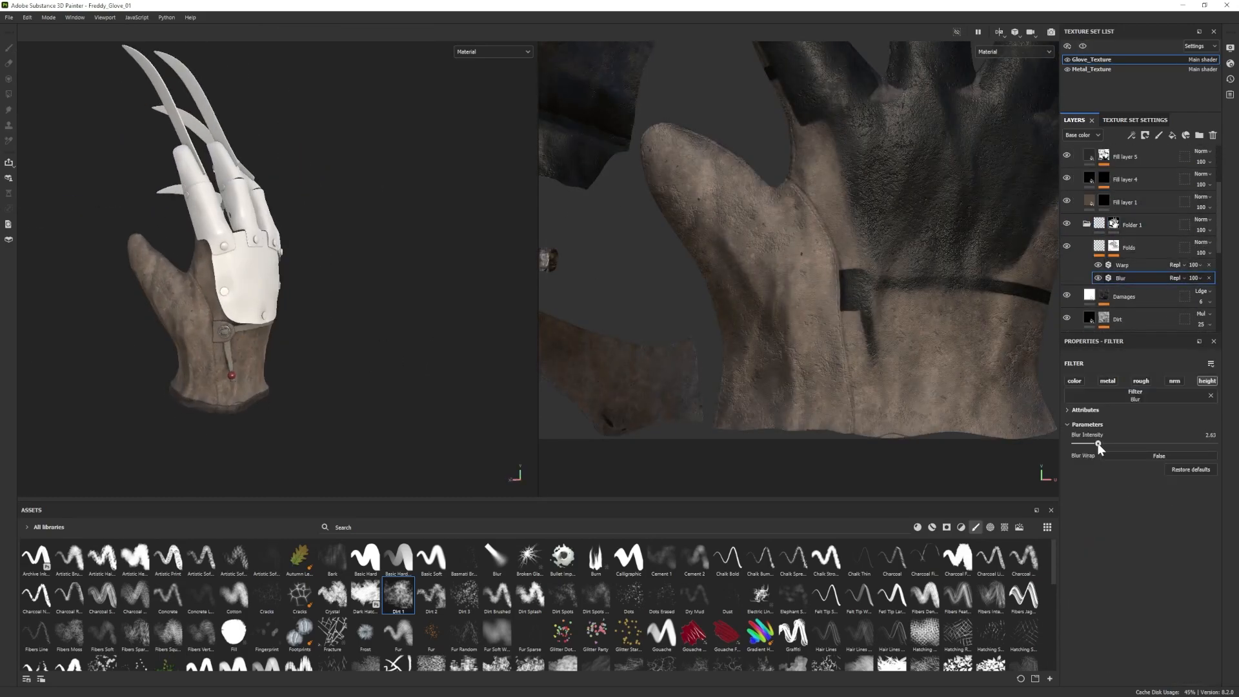
Try a fabric linen smart material above Folder 1 and delete it.
left_click(931, 526)
left_click_drag(858, 556, 1087, 227)
left_click(1087, 224)
scroll(1087, 224, "down", 1)
key("Delete")
Add the Fabric Linen Worn smart material above Folder 1 and compare the glove with its Fabric Creased folder on and off.
left_click_drag(891, 556, 1097, 188)
left_click(1087, 193)
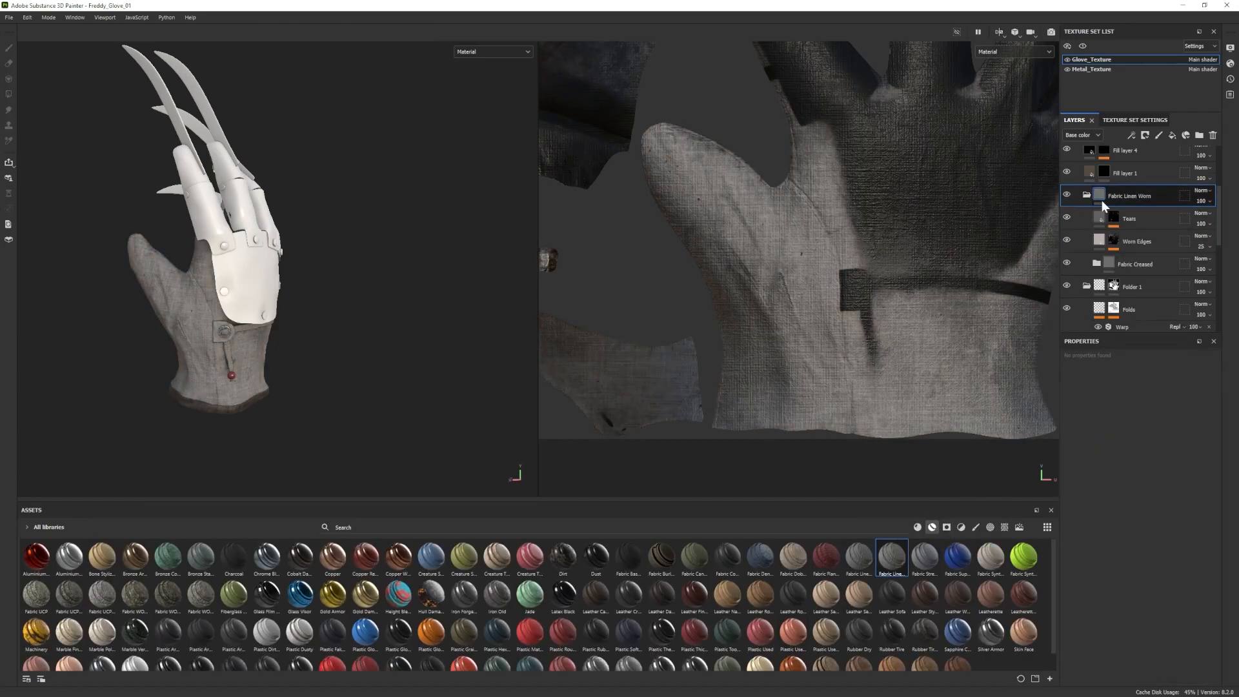
scroll(1084, 205, "down", 2)
scroll(1066, 252, "up", 2)
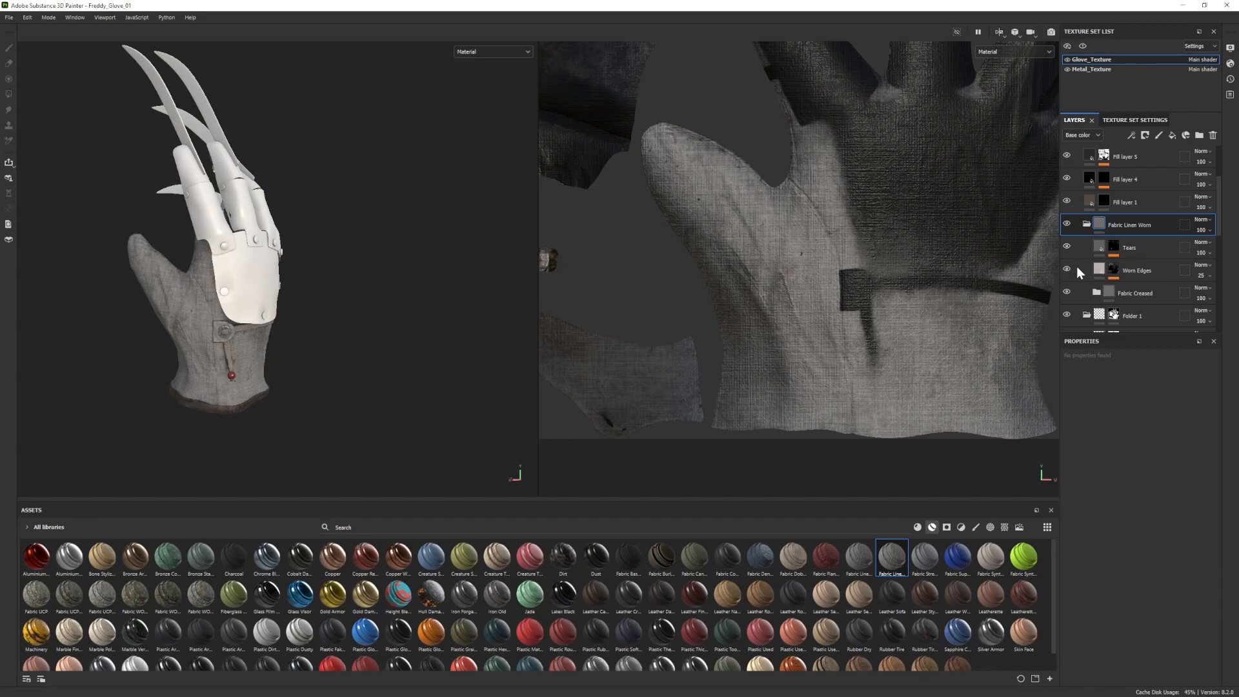
left_click(1066, 292)
left_click(1066, 293)
Move the Fabric Creased folder out of Fabric Linen Worn and hide the rest of that material.
left_click(1135, 292)
key("ctrl+x")
left_click(1086, 224)
left_click(1067, 224)
left_click(1129, 226)
key("ctrl+v")
Keep only the Creases layer from the fabric material, delete its other layers and folders, and inspect the Creases mask fill.
left_click(1087, 225)
left_click(1146, 248)
left_click(1087, 224)
left_click(1066, 224)
left_click(1124, 247)
left_click(1130, 226, "shift")
key("Delete")
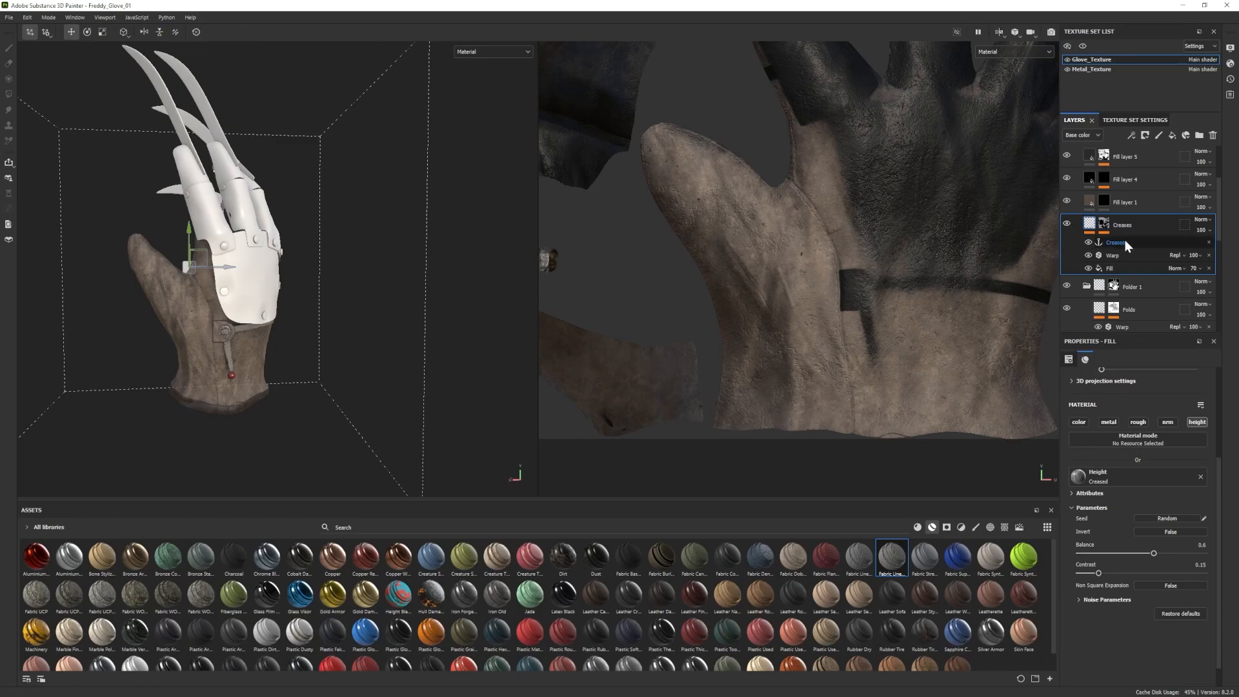
left_click(1122, 266)
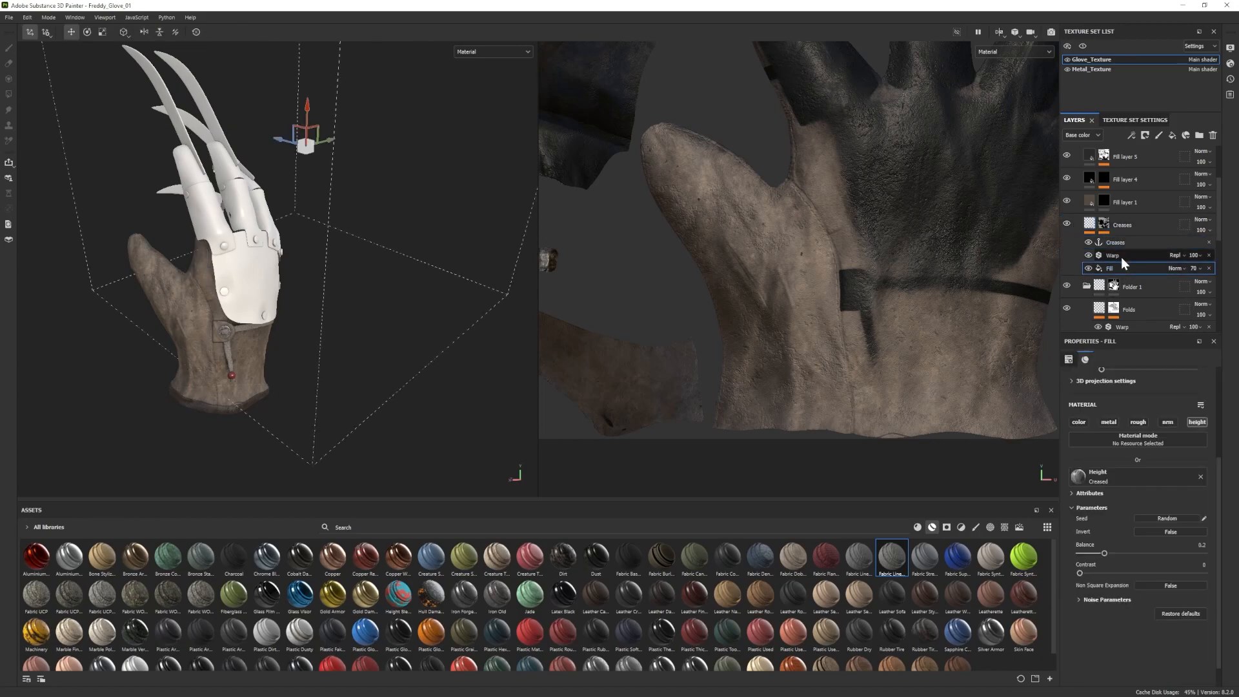
Compare the back of the glove with the Creases layer and Folder 1 shown and hidden.
left_click(1068, 223)
left_click_drag(322, 277, 322, 304, "alt")
scroll(200, 354, "up", 2)
left_click_drag(200, 354, 251, 373, "alt")
middle_click_drag(251, 373, 253, 349, "alt")
left_click(1086, 285)
left_click(1067, 284)
left_click(1068, 285)
left_click(1146, 286)
Try a new folder with a black mask above Folder 1 for isolating parts of the glove.
left_click(1199, 135)
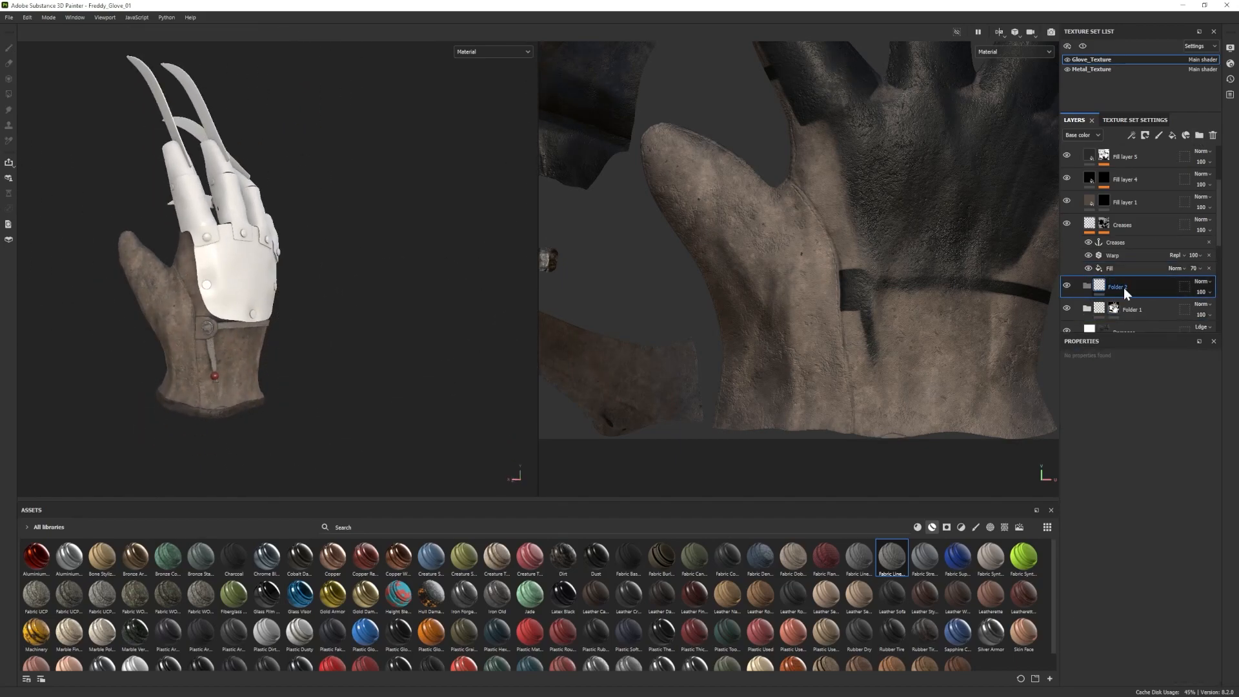
right_click(1124, 287)
left_click(1137, 21)
left_click_drag(323, 322, 331, 314, "alt")
middle_click_drag(331, 315, 357, 275, "alt")
scroll(357, 274, "up", 1)
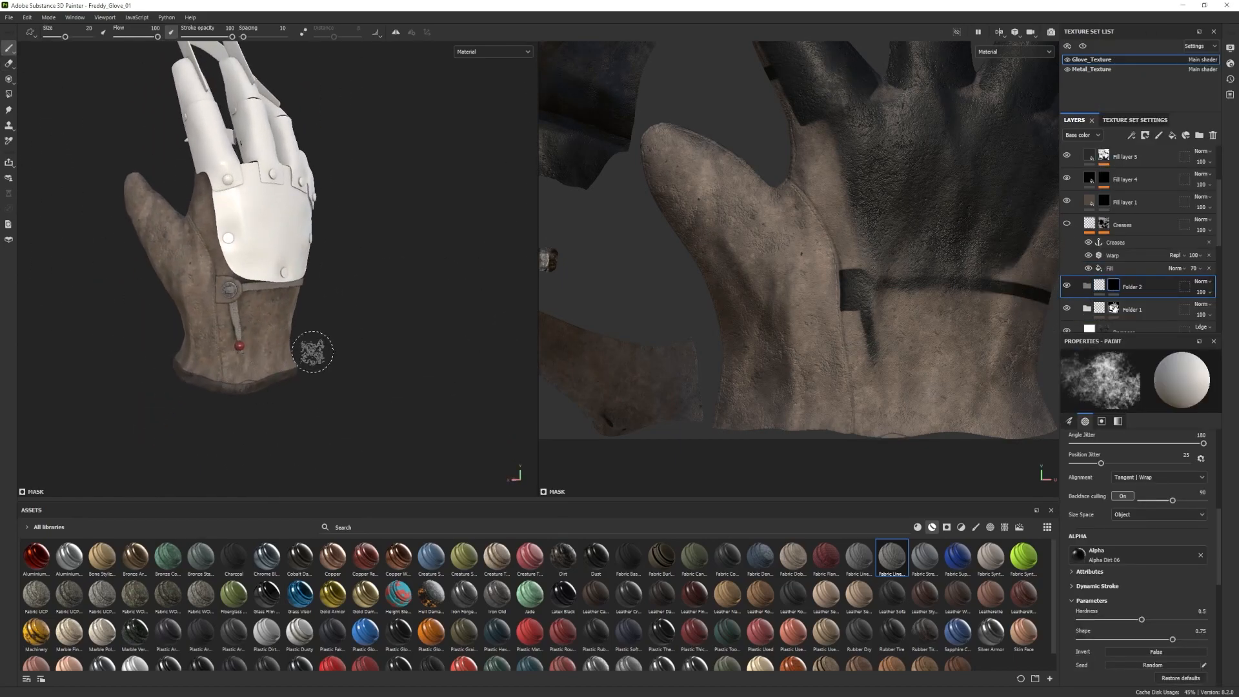
left_click_drag(273, 350, 254, 332, "alt")
key("4")
left_click(1075, 288)
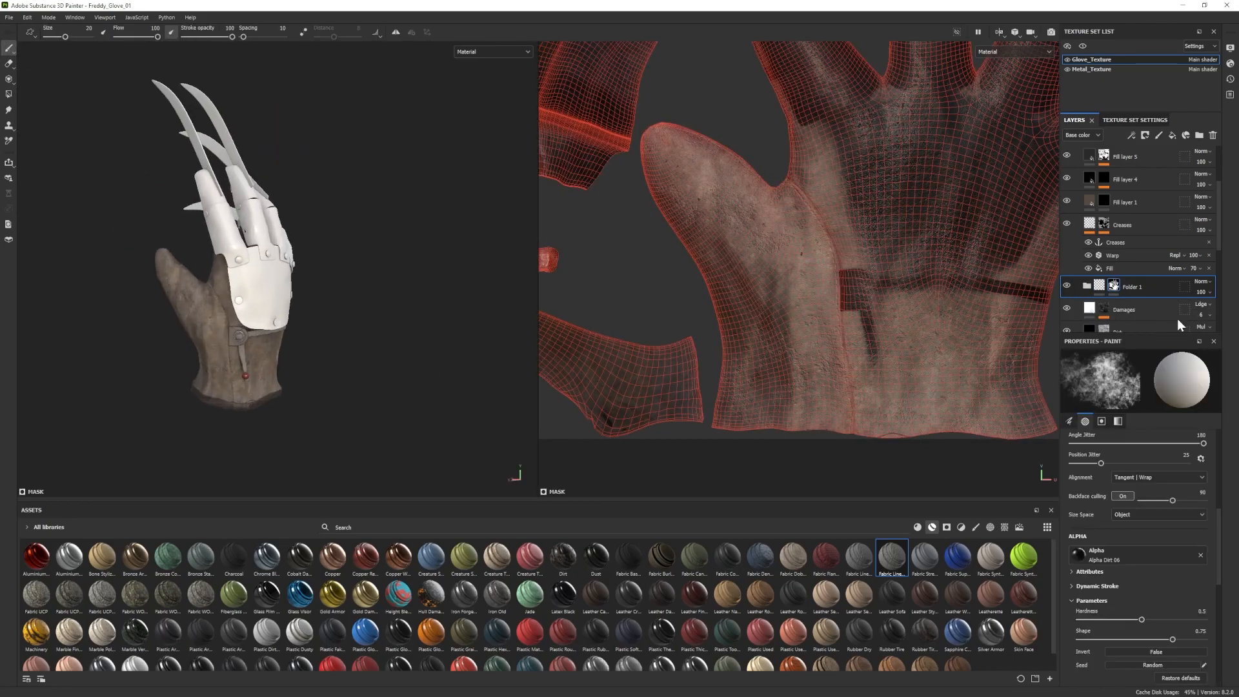
Select the Eraser and Folder 1's mask, and examine the palm side of the glove and its wrist fastener.
left_click(9, 64)
mouse_move(310, 335)
left_mouse_down("alt")
mouse_move(380, 338)
mouse_move(284, 345)
left_mouse_up("alt")
left_click(1109, 285)
left_click_drag(190, 304, 364, 379, "alt")
scroll(364, 379, "up", 3)
middle_click_drag(260, 360, 260, 373, "alt")
scroll(1138, 246, "up", 4)
Add the Iron Forged Old smart material below Layer 1 with a mask, and set its Dirt Mask Builder level to 0.15.
left_click(1076, 203)
left_click_drag(450, 597, 1133, 164)
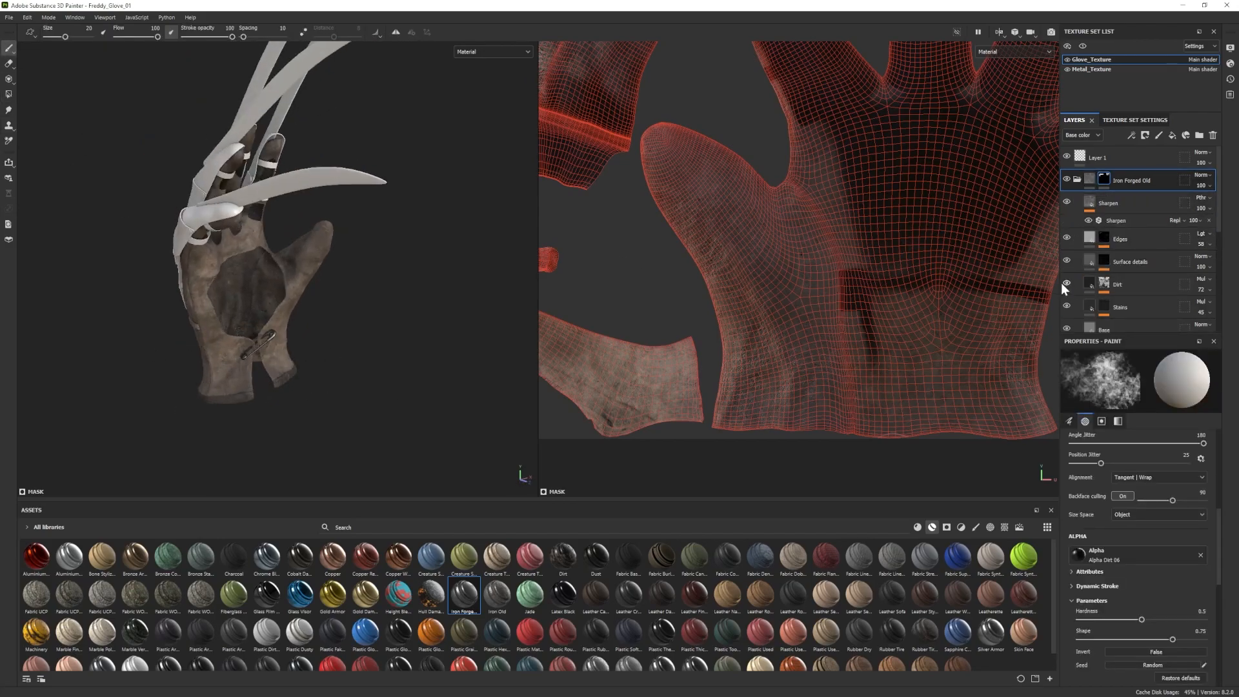
left_click(1105, 283)
left_click_drag(1090, 439, 1095, 443)
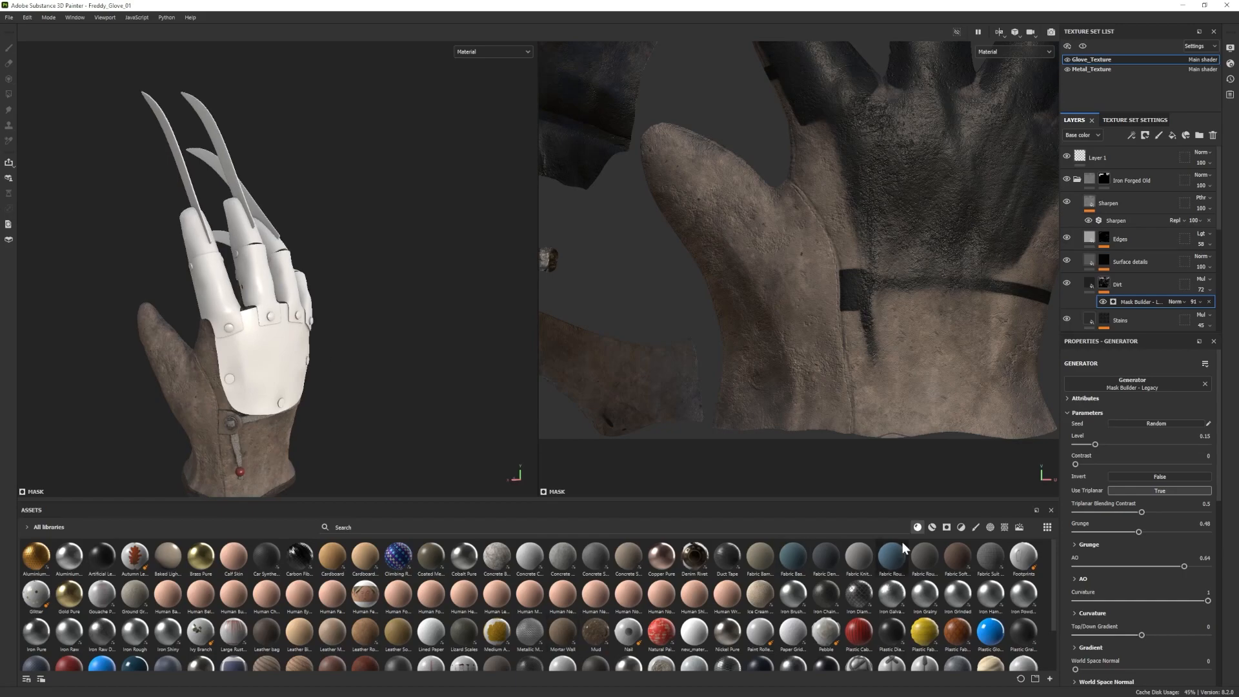
Switch to the Metal_Texture set and add the Iron Forged Old smart material below Layer 1.
left_click(932, 527)
left_click(1077, 180)
left_click(1090, 69)
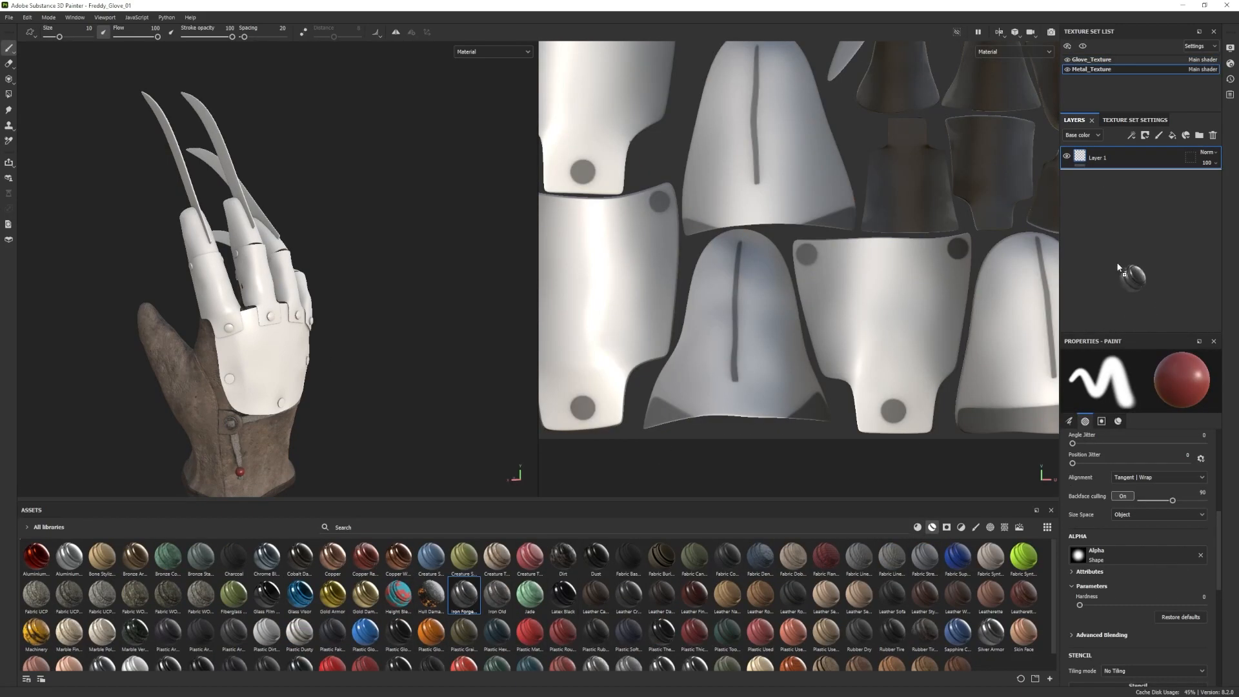
left_click_drag(1117, 261, 1116, 262)
left_click_drag(271, 323, 282, 335, "alt")
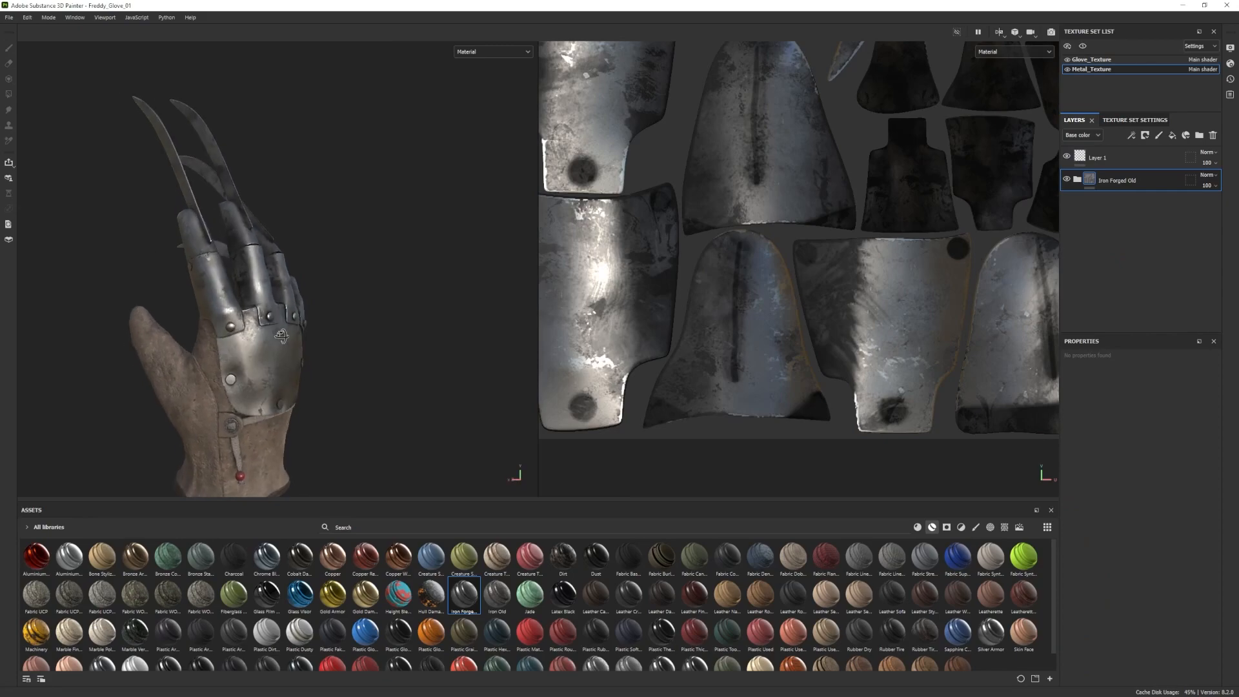
Try the Iron Old smart material in place of Iron Forged Old, with its Iron layer's luminosity at 0.46.
left_click_drag(496, 593, 1137, 219)
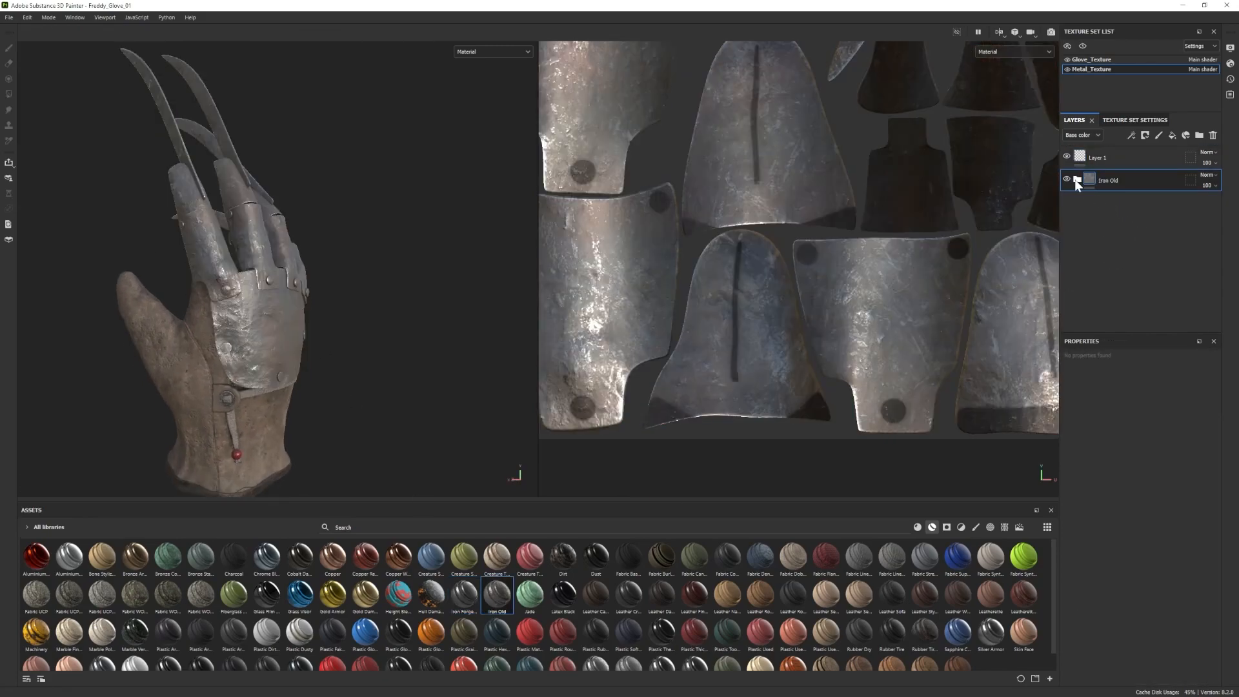
left_click(1106, 240)
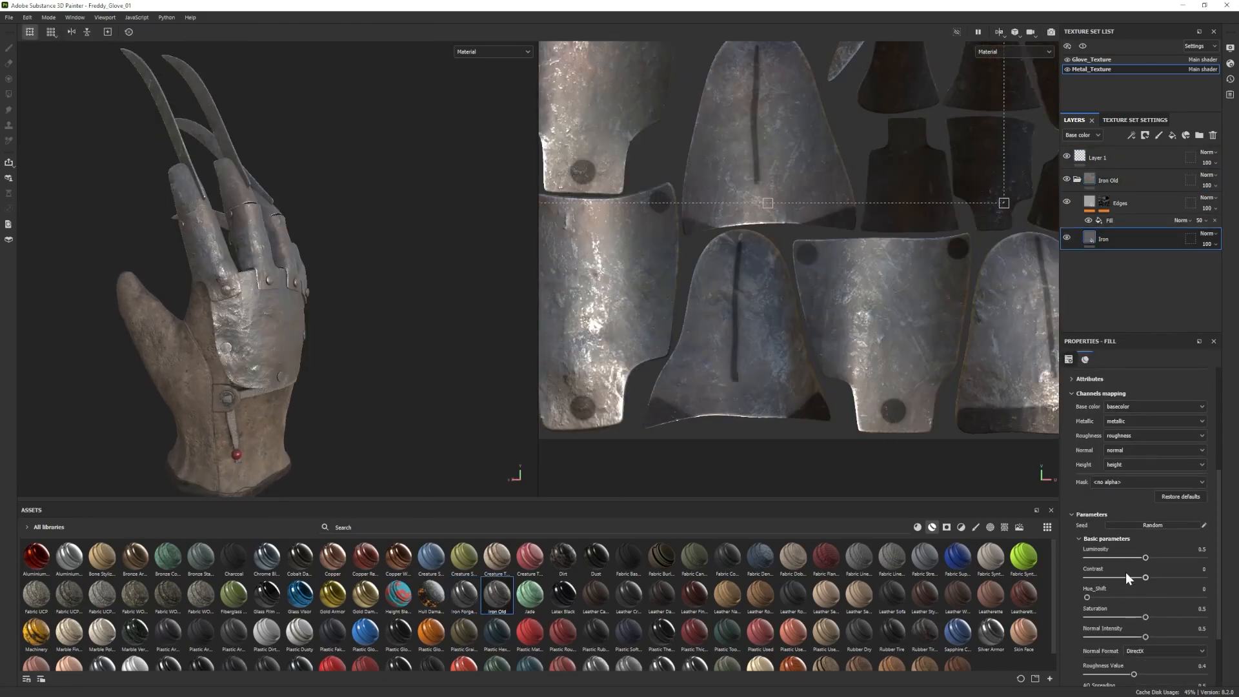
left_click_drag(1145, 557, 1126, 558)
key("ctrl+z")
scroll(1129, 629, "down", 2)
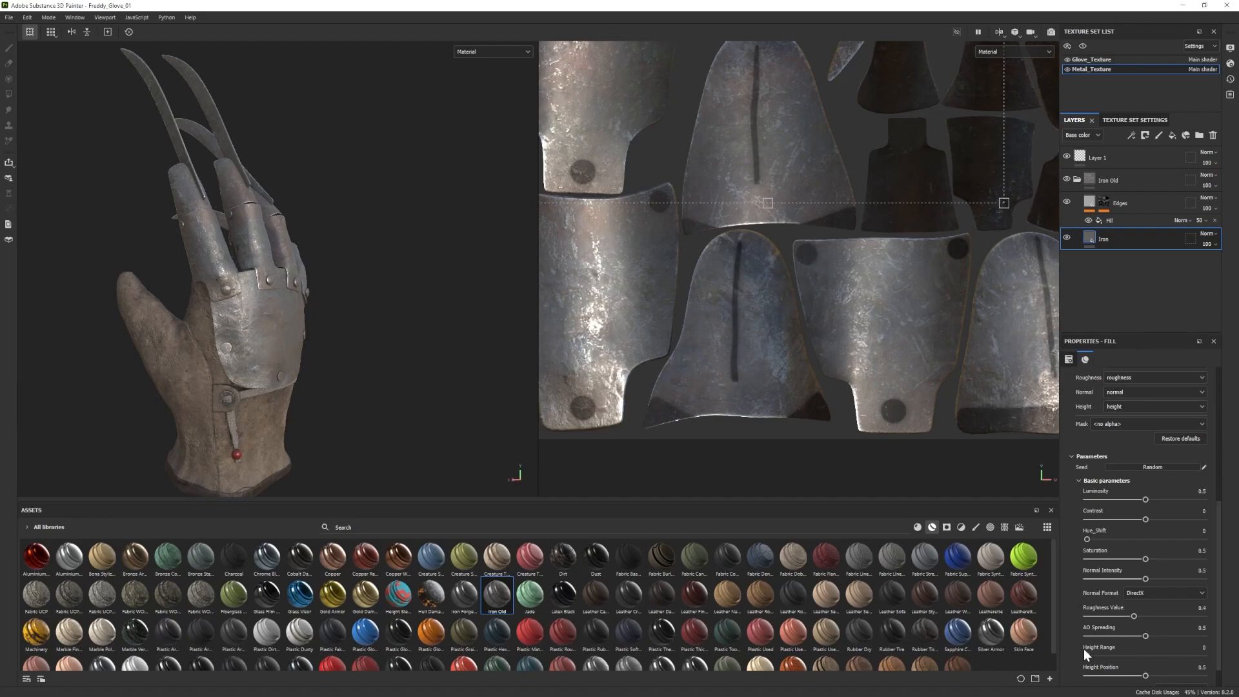
left_click_drag(1145, 499, 1140, 499)
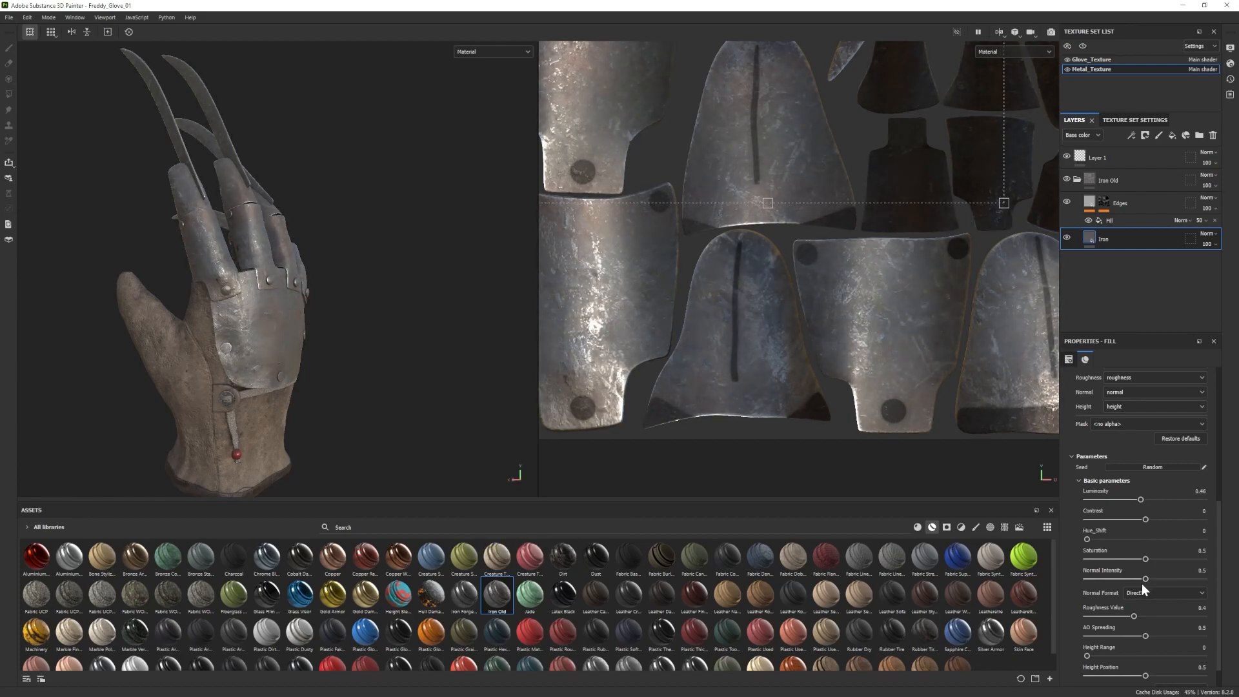
scroll(1124, 549, "up", 5)
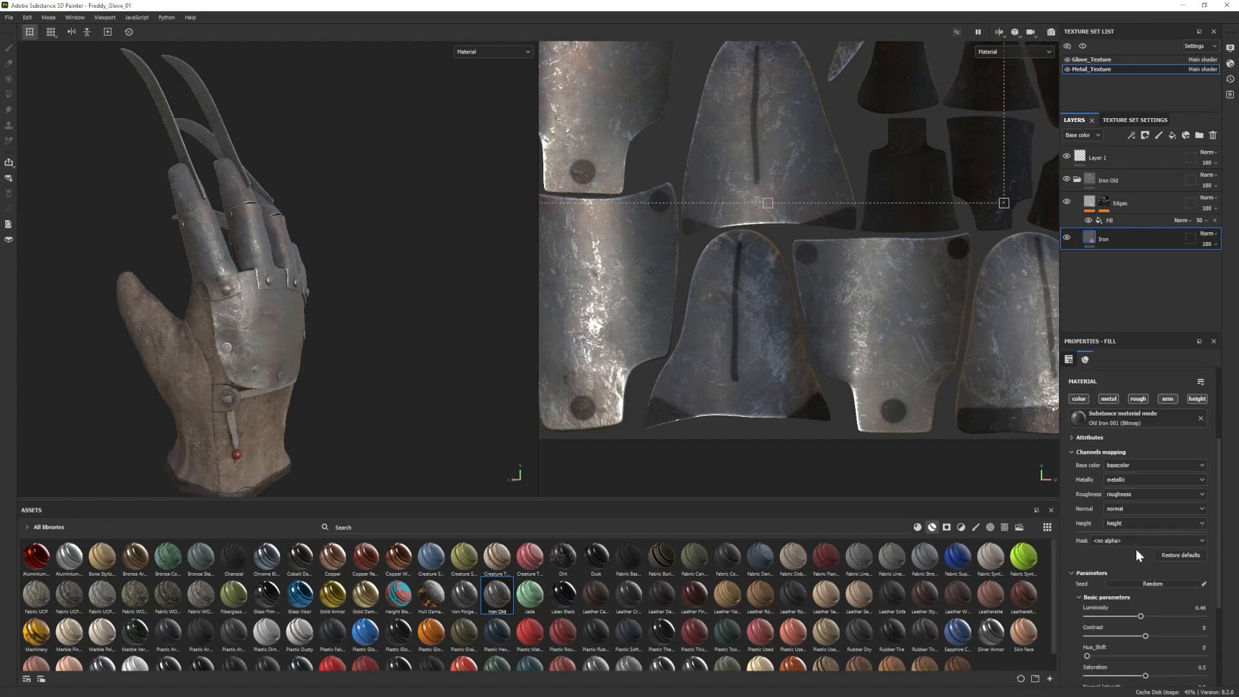
mouse_move(1088, 238)
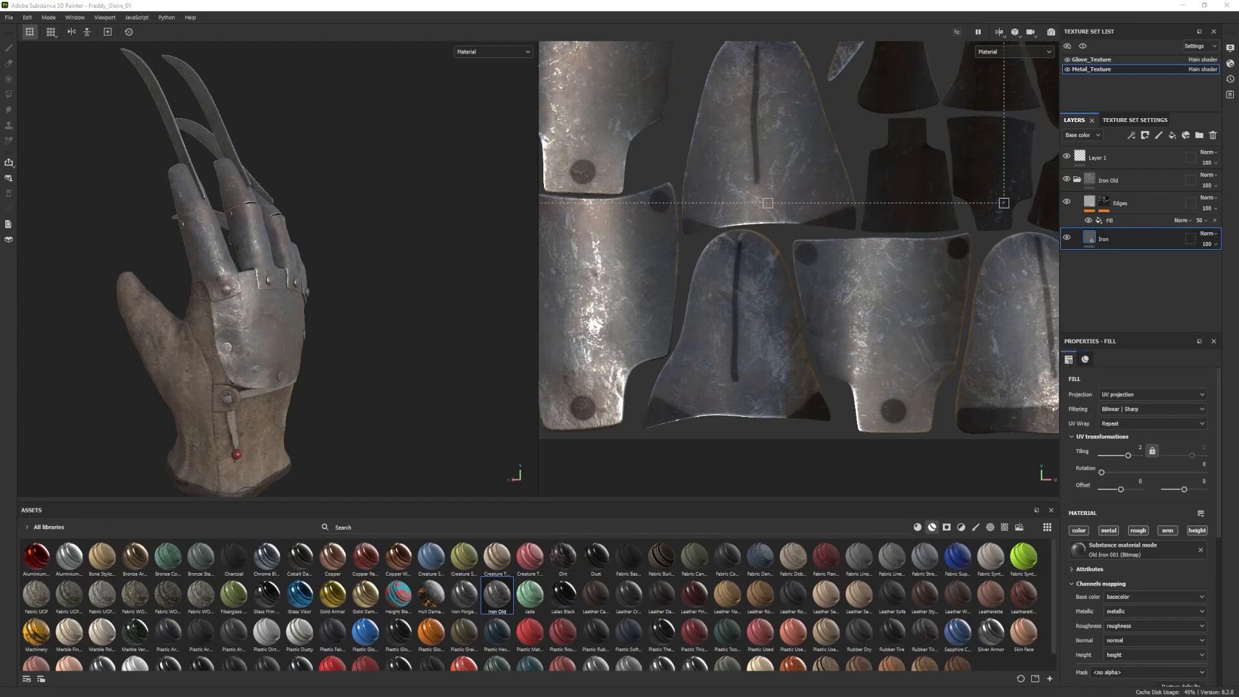
Use Iron Forged Old in place of Iron Old and set its Base layer's base color to brown #65554D.
left_click(1116, 178)
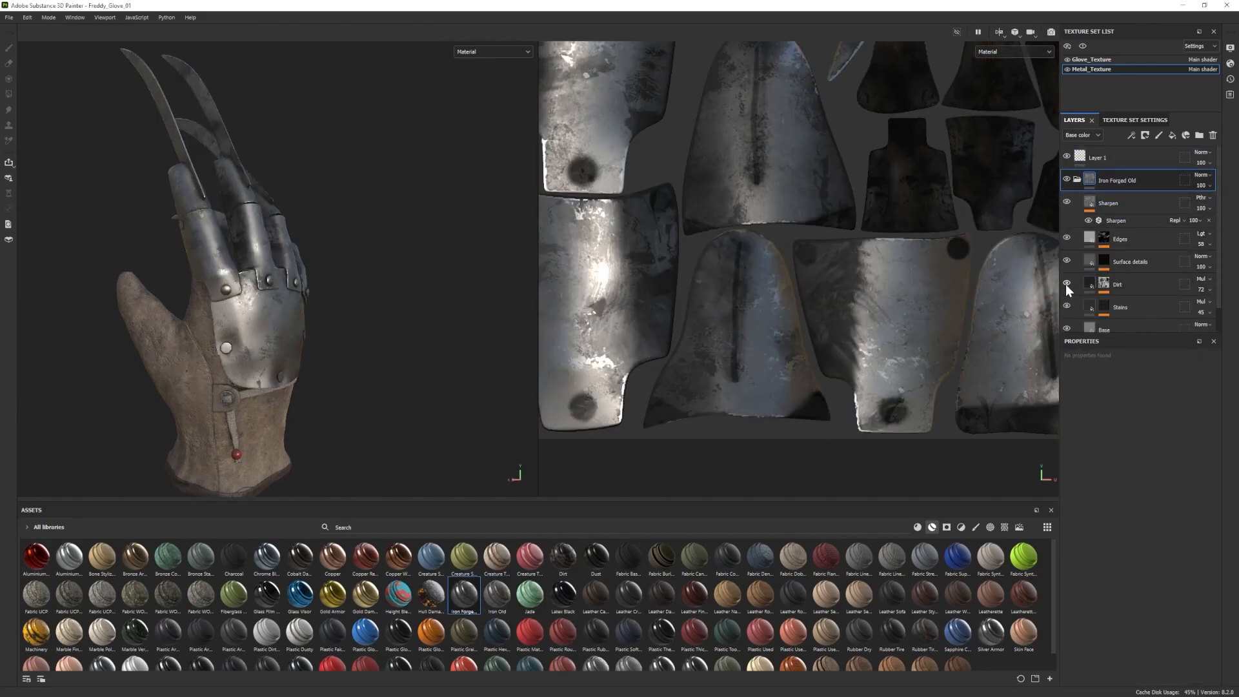
scroll(1066, 283, "down", 2)
left_click(1123, 303)
left_click(1149, 599)
left_click(1099, 610)
left_click_drag(1045, 584, 1008, 575)
left_click(1101, 617)
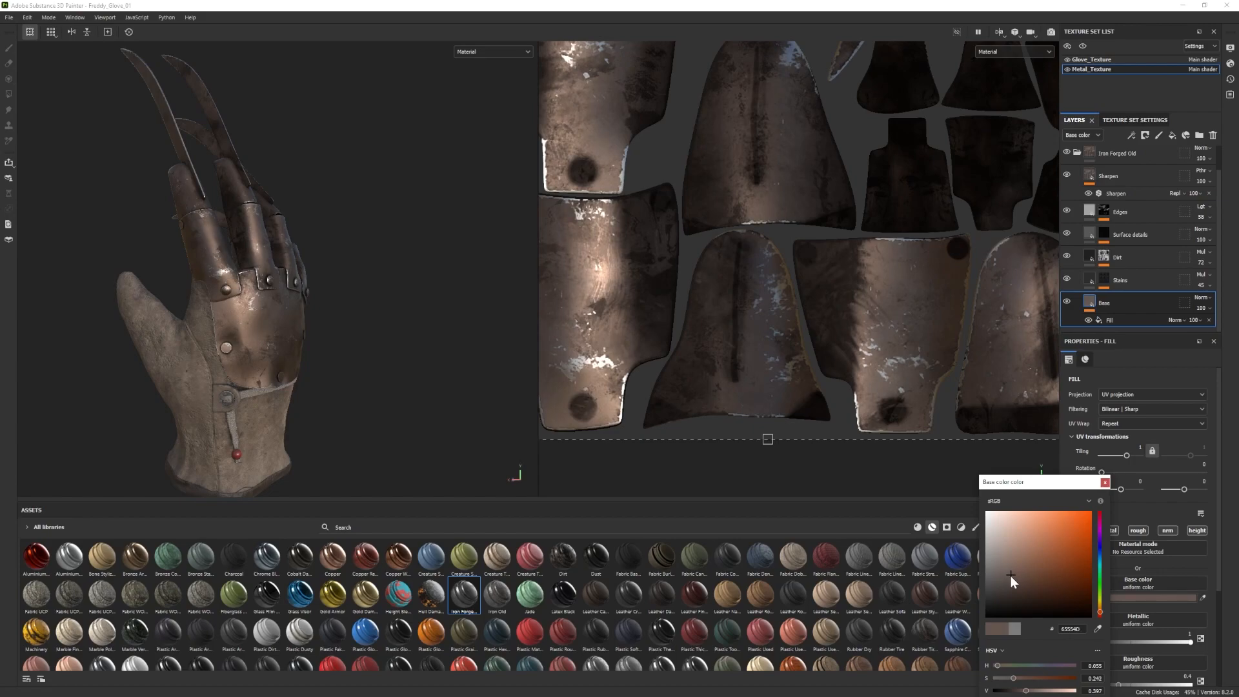
left_click(1105, 482)
Raise the Base layer's roughness to about 0.56.
scroll(1108, 647, "down", 1)
left_click_drag(1118, 656, 1130, 655)
left_click_drag(280, 384, 285, 346, "alt")
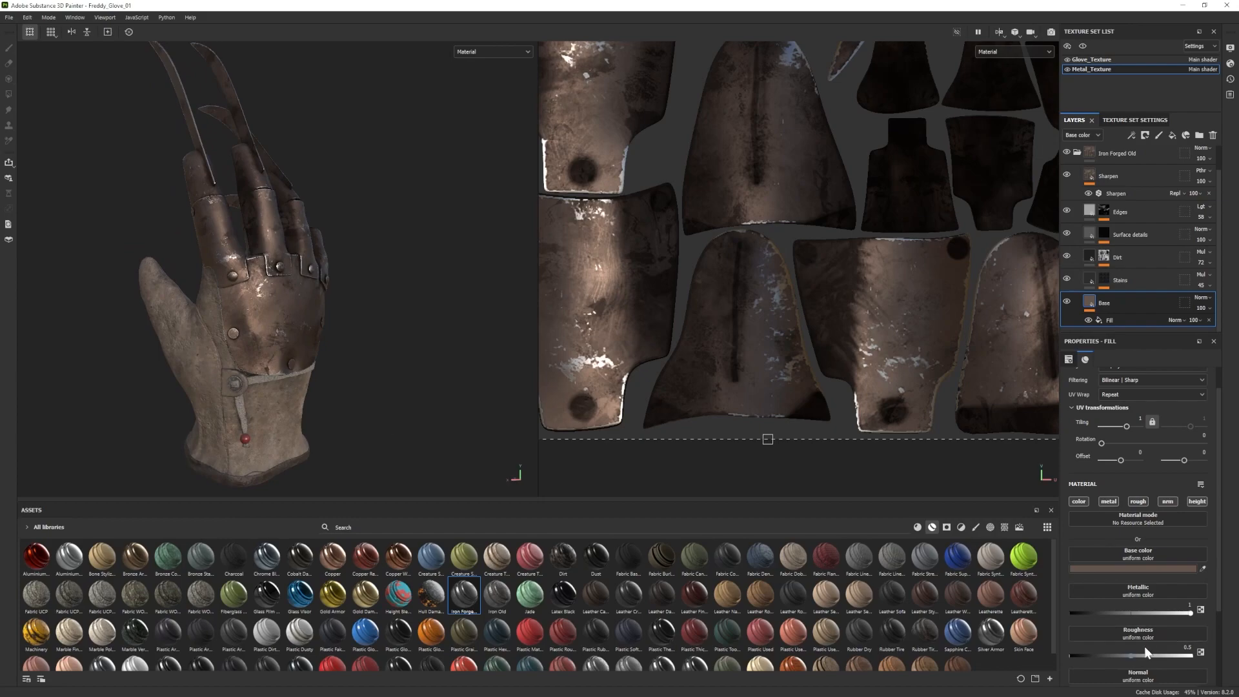
left_click_drag(1130, 655, 1137, 654)
scroll(357, 373, "down", 2)
Adjust the Base layer's base color to a slightly lighter brown and check it on the metal plates.
left_click(1160, 570)
left_click_drag(1010, 578, 1006, 577)
left_click_drag(1100, 618, 1101, 617)
left_click(1009, 575)
mouse_move(323, 395)
left_mouse_down("alt")
mouse_move(337, 398)
mouse_move(314, 389)
left_mouse_up("alt")
Set the base color of Iron Forged Old's Edges layer to mid grey #6F6F6F.
left_click(1076, 153)
left_click(1077, 180)
left_click(1152, 238)
left_click(1159, 569)
left_click_drag(986, 553, 982, 576)
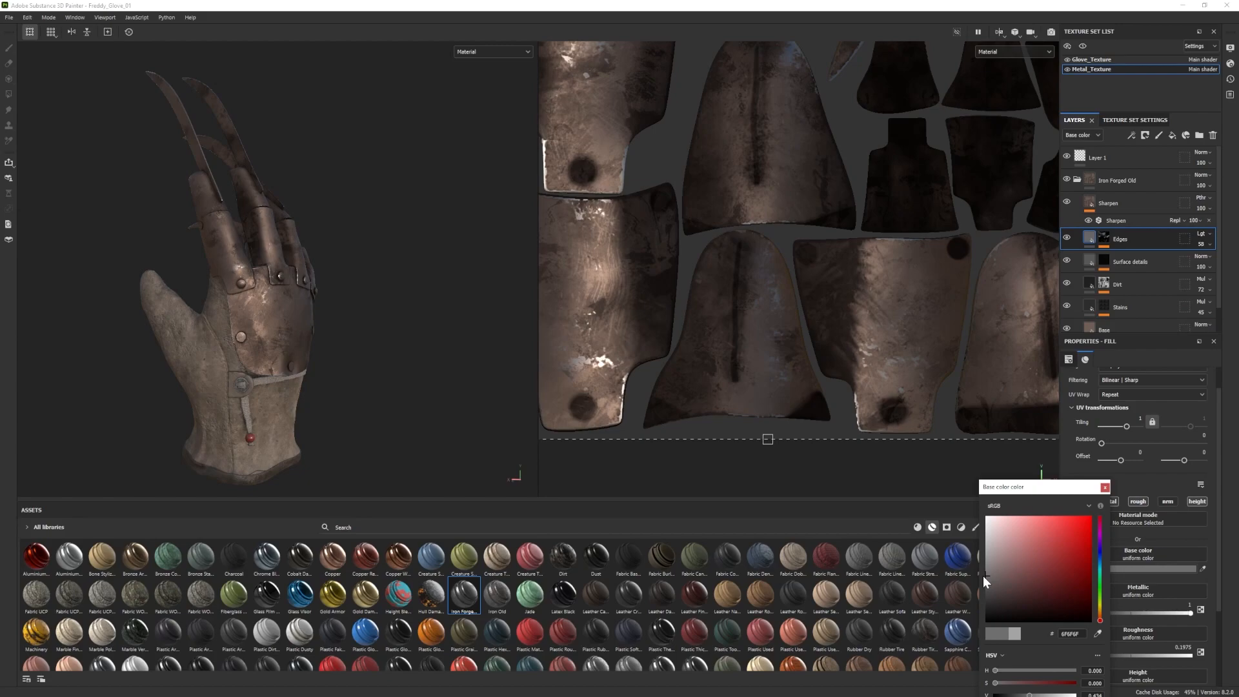
left_click(1106, 487)
Add a black mask to Iron Forged Old and polygon-fill only the hand and finger plates, excluding the blades and rivets.
left_click(1077, 180)
right_click(1101, 181)
left_click(1137, 198)
key("4")
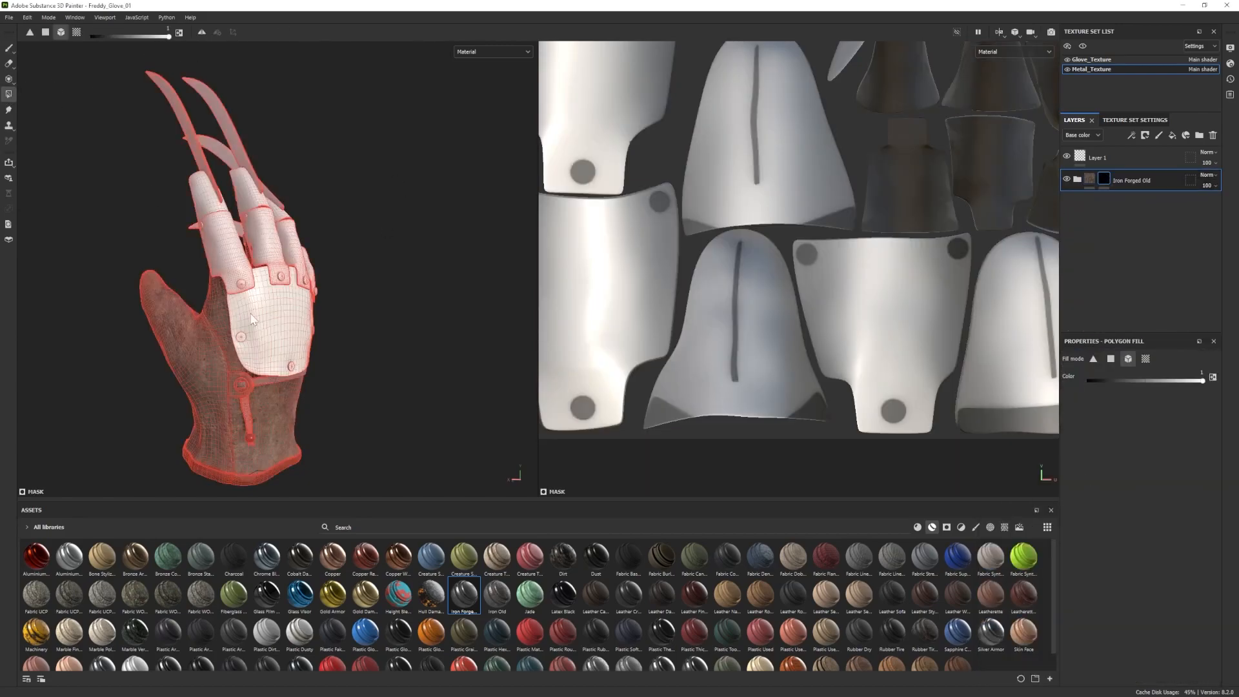
left_click(308, 204)
left_click(306, 237)
left_click(335, 257)
left_click(337, 234)
key("1")
left_click_drag(194, 260, 208, 268, "alt")
Fine-tune the brown base color of Iron Forged Old's Base layer.
left_click(1077, 180)
left_click(1103, 329)
left_click(1155, 568)
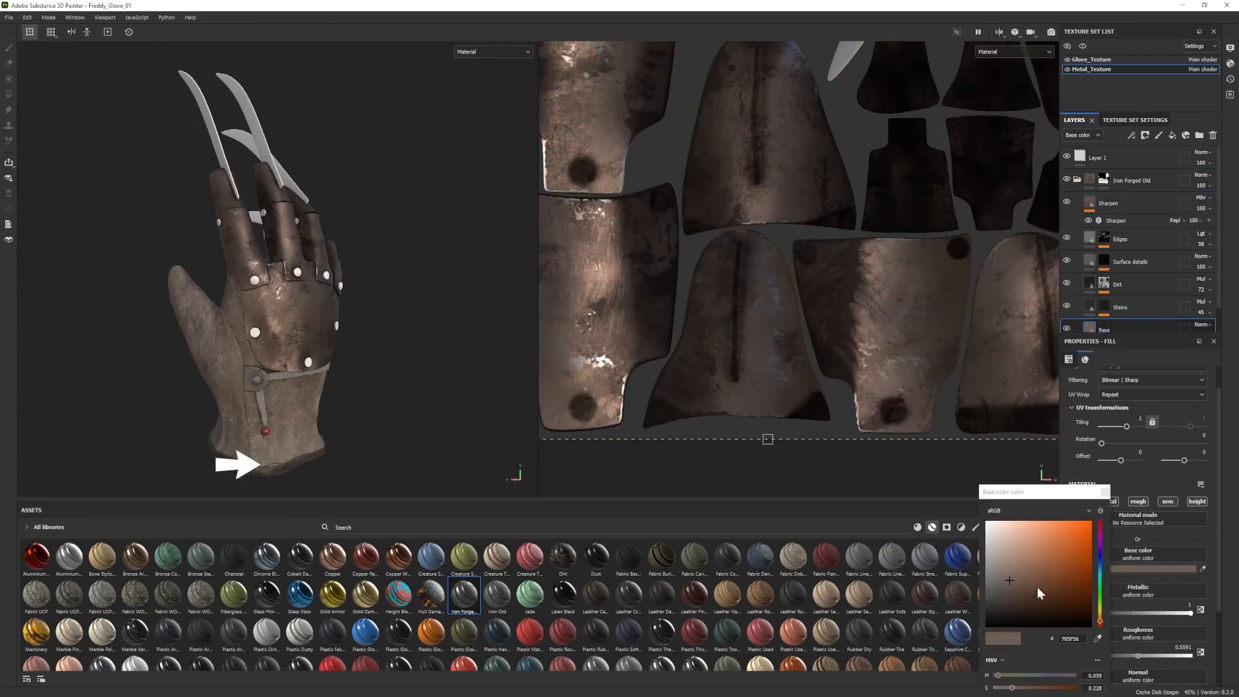
left_click_drag(517, 434, 493, 432, "alt")
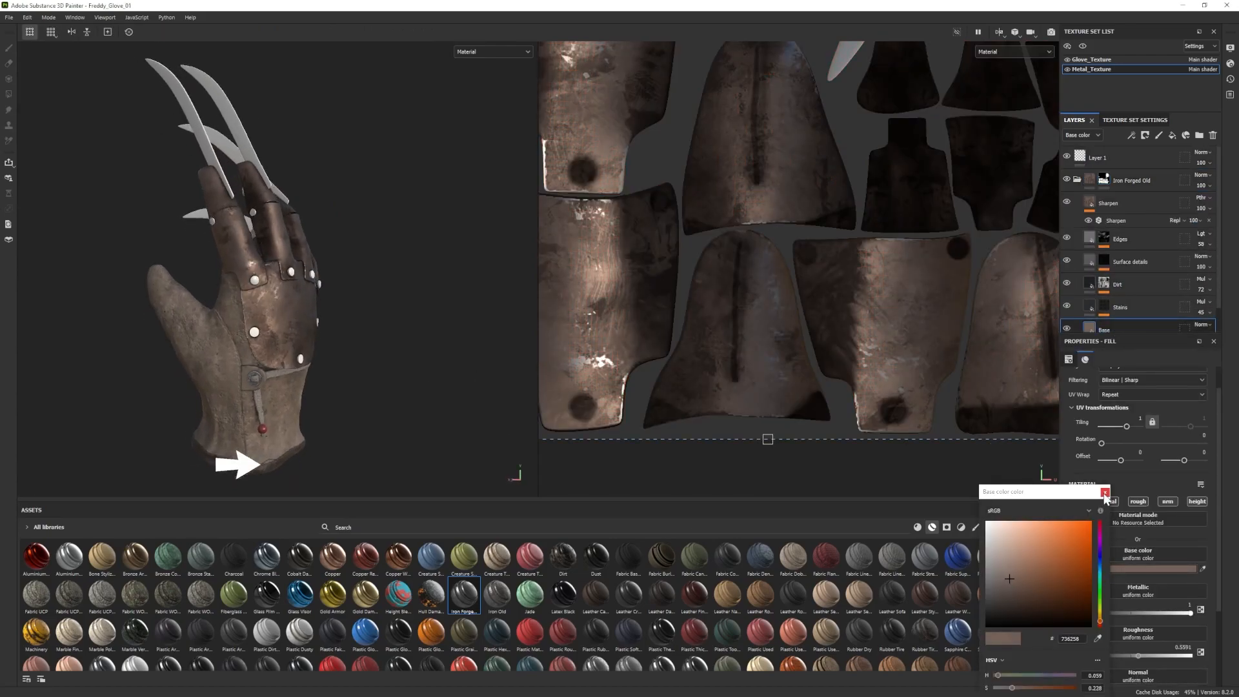
left_click(1104, 493)
Inspect the wrist and straps up close, switch to the Glove_Texture set, and compare the surface with Leather Damaged shown and hidden.
left_click_drag(323, 297, 276, 380, "alt")
middle_click_drag(260, 484, 258, 386, "alt")
right_click_drag(259, 386, 296, 382, "alt")
right_click_drag(838, 383, 799, 313, "alt")
middle_click_drag(799, 313, 769, 382, "alt")
key("f")
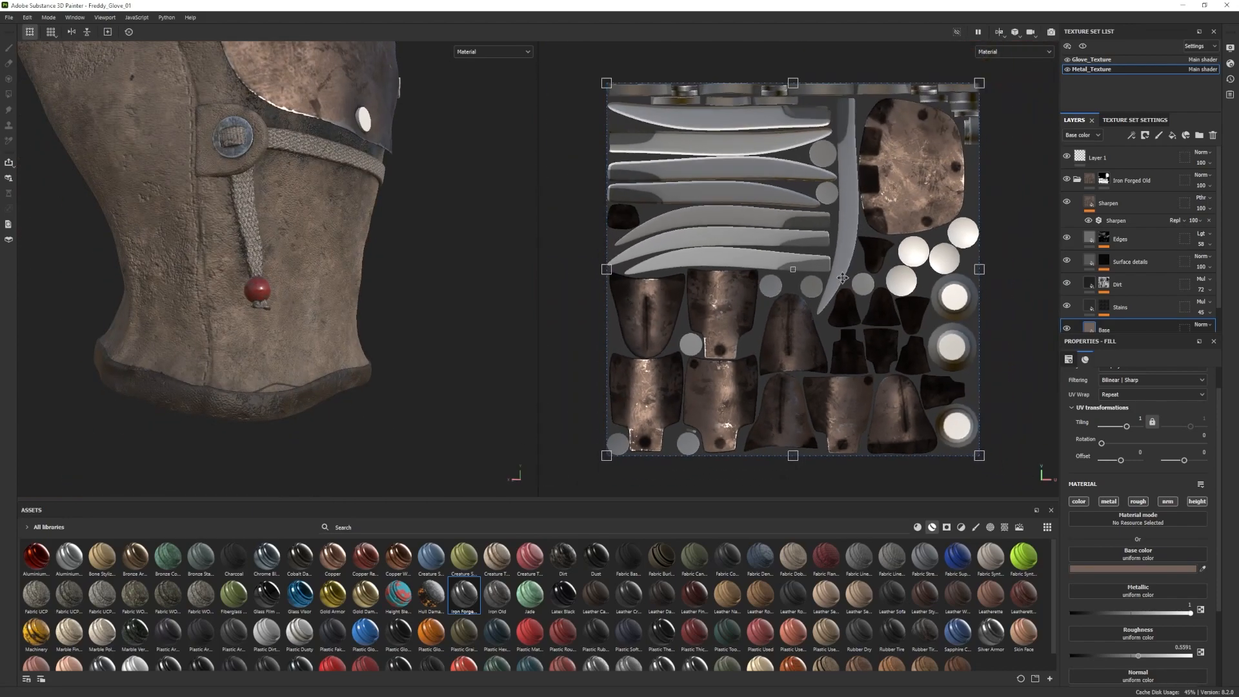
left_click(1091, 59)
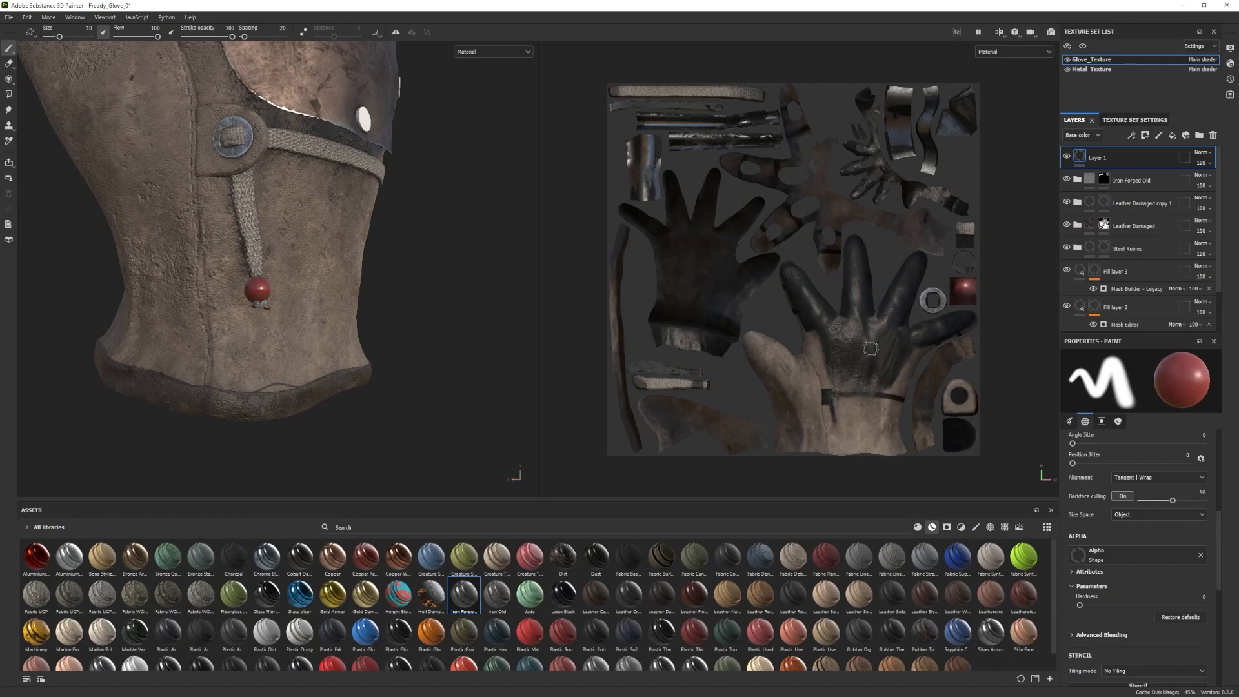
right_click_drag(845, 459, 871, 421, "alt")
right_click_drag(635, 382, 612, 382, "alt")
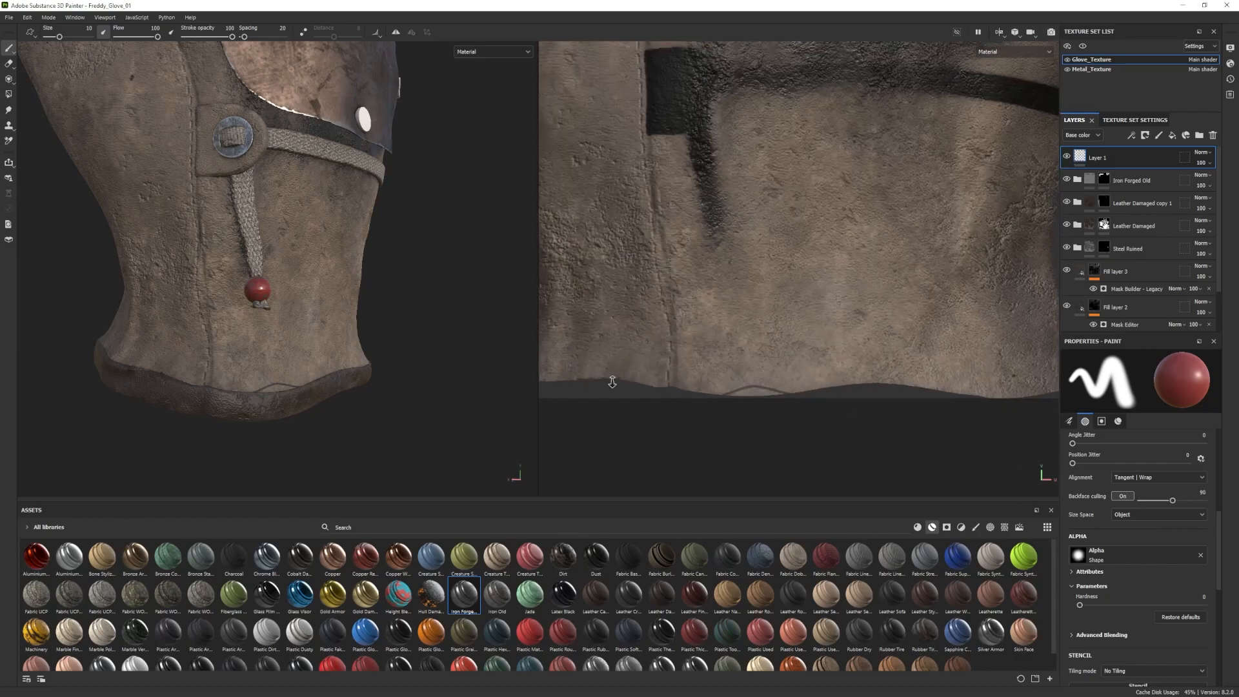
left_click(1067, 225)
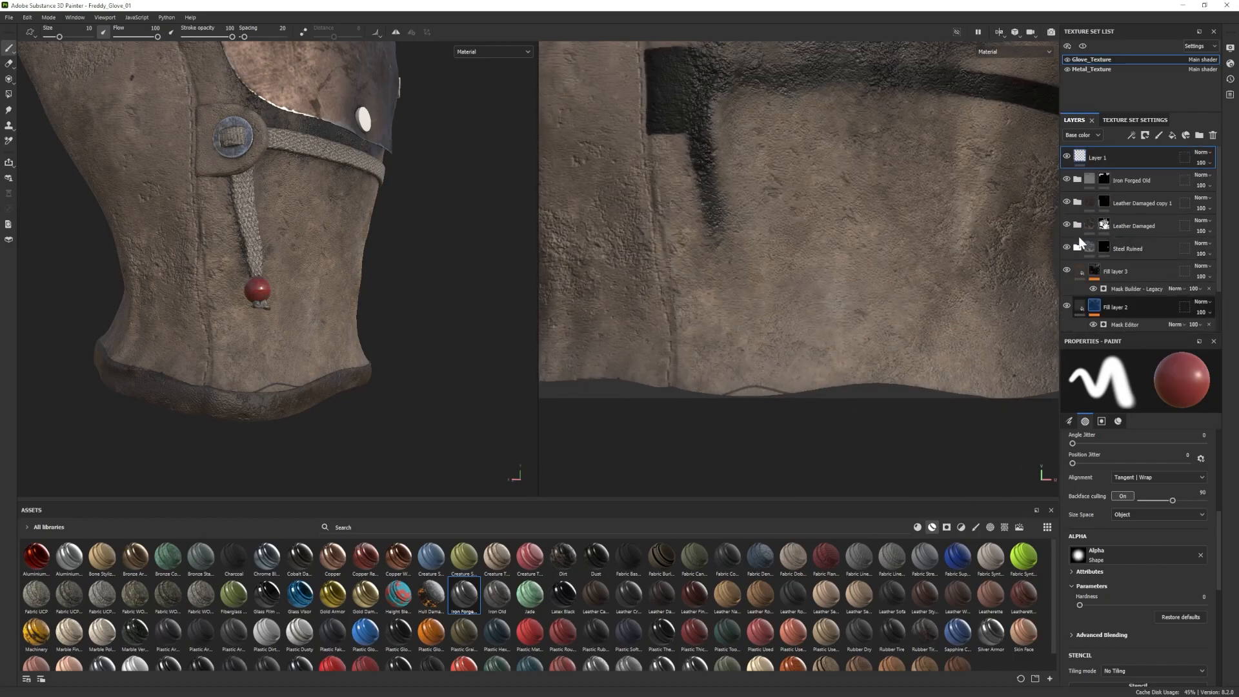
left_click(1067, 225)
left_click(1067, 225)
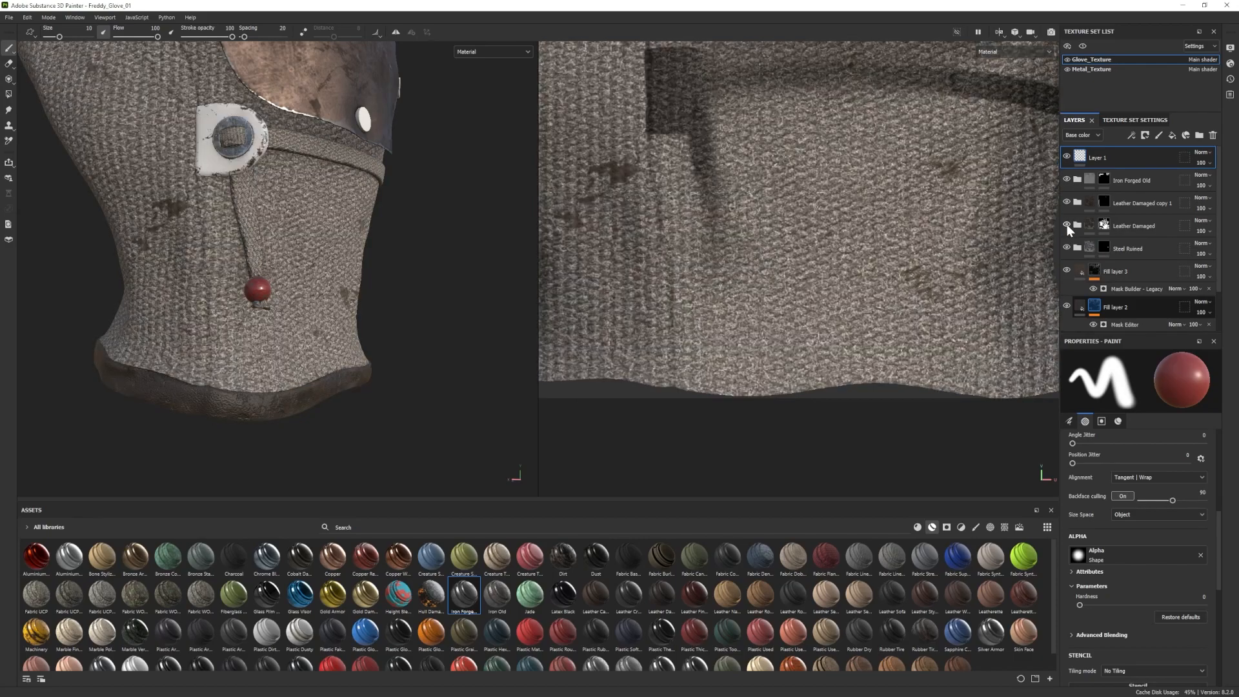
Show and expand Leather Damaged, open the Position generator on the Folds layer's mask, and hide that Folds layer.
left_click(1066, 225)
left_click(1077, 225)
scroll(1068, 300, "down", 3)
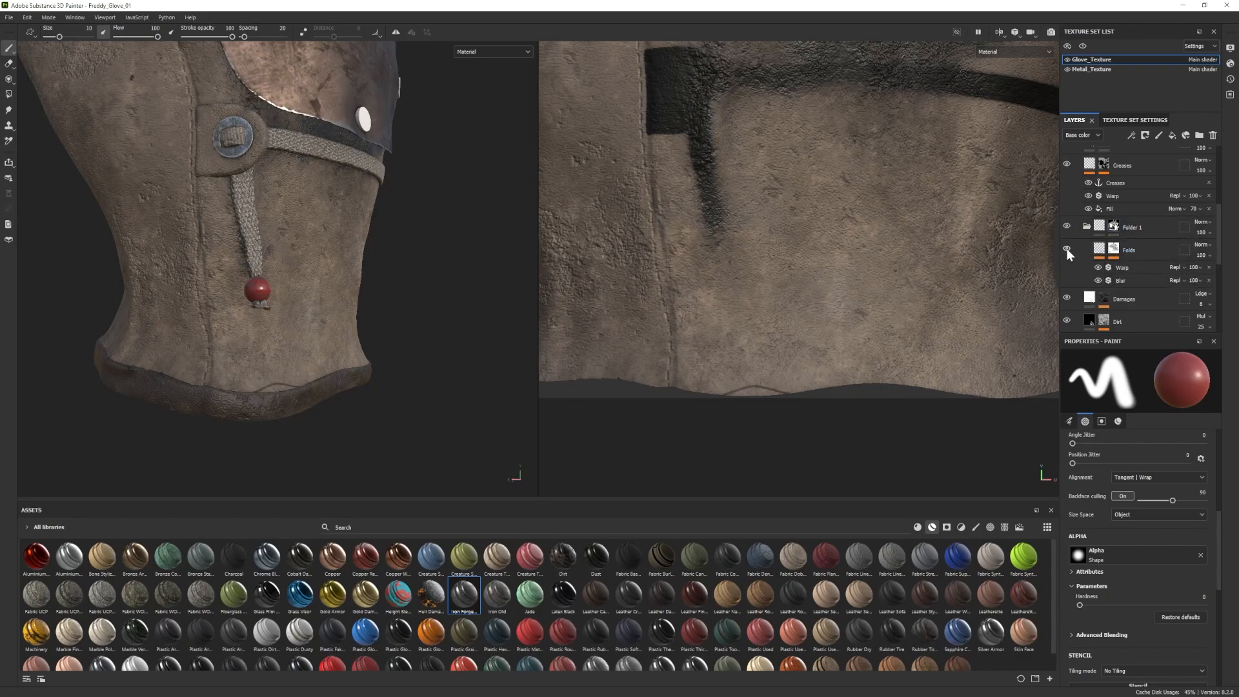
left_click(1113, 249)
key("e")
right_click_drag(263, 386, 226, 387, "ctrl")
left_click(1138, 267)
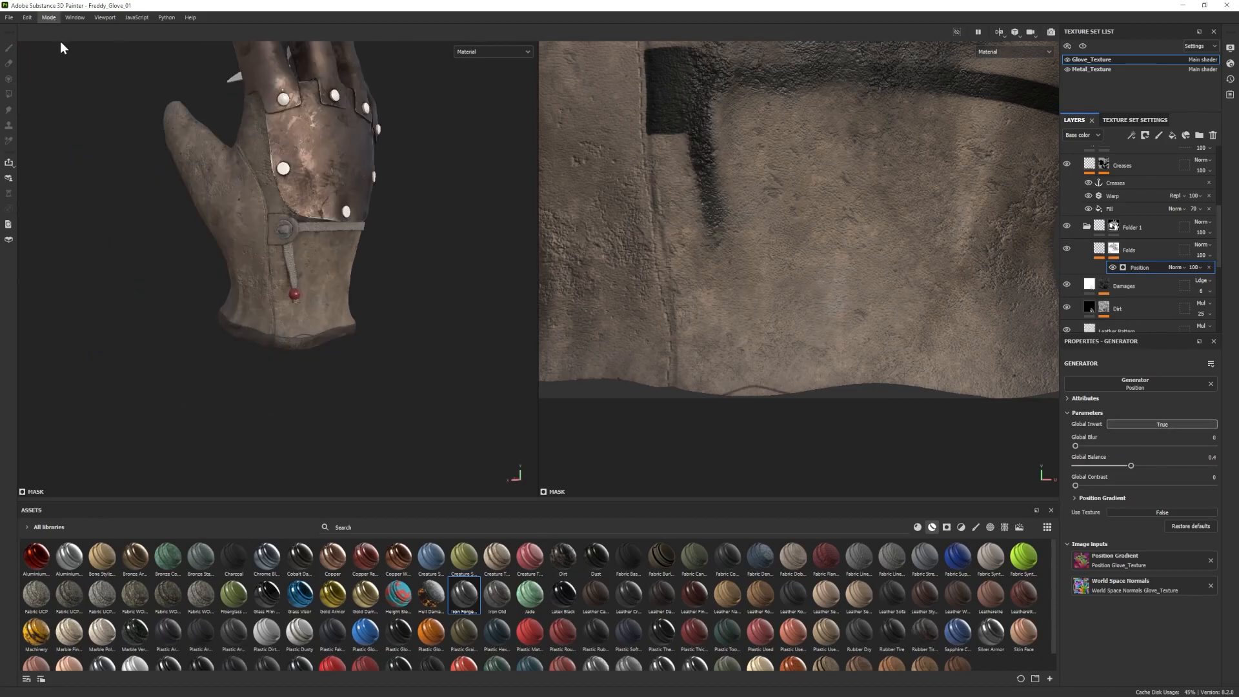
key("F10")
key("F10")
left_click(1067, 249)
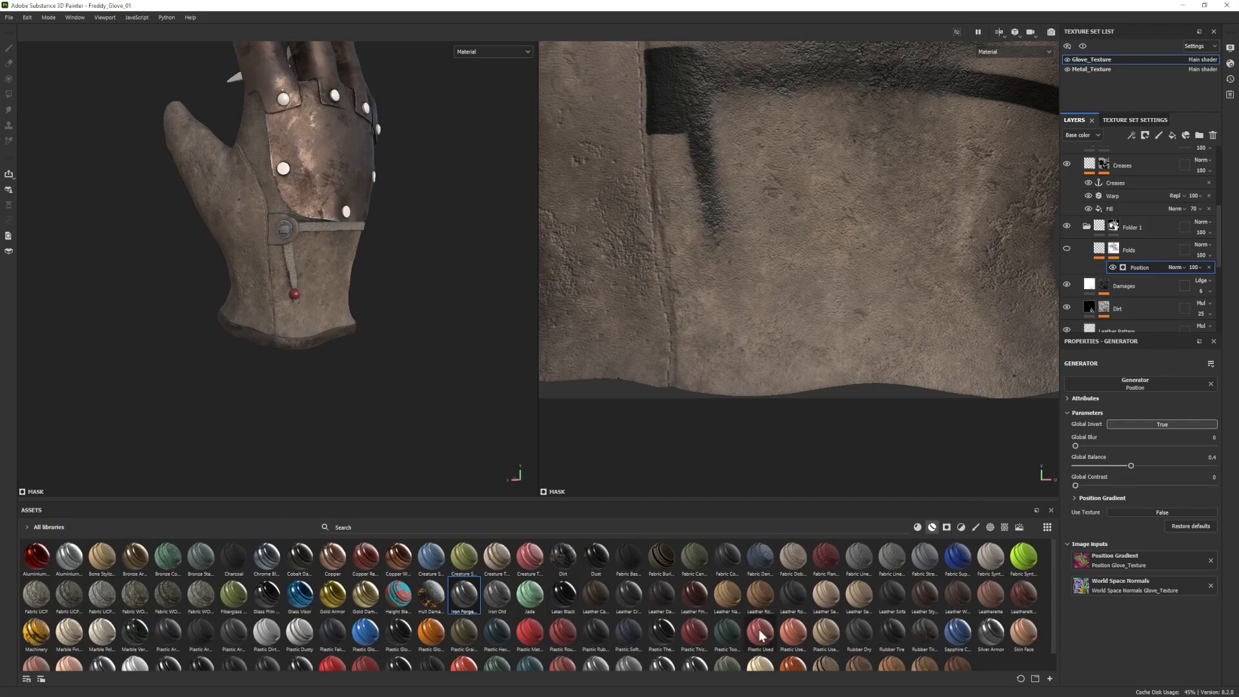
Add the Fabric Denim Washed Out smart material above Folder 1, hide it, and copy its Folds layer into Folder 1.
left_click(1136, 229)
key("2")
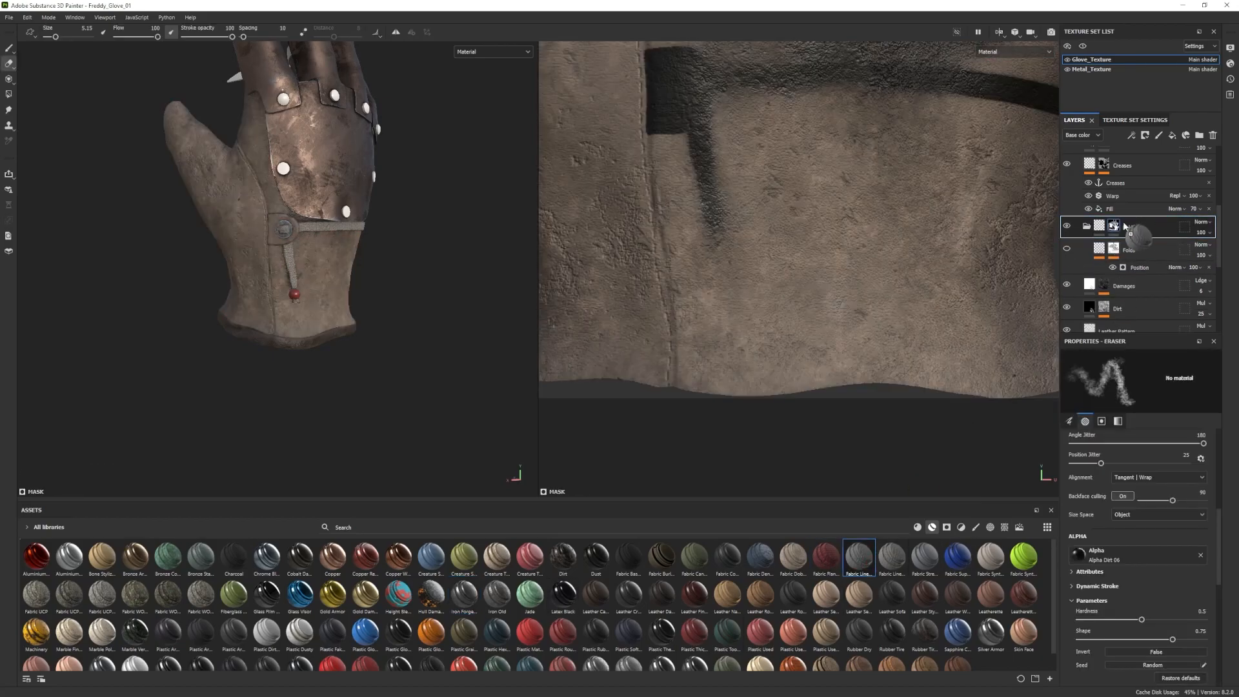
left_click_drag(963, 561, 1134, 225)
left_click(1086, 227)
scroll(1123, 270, "down", 6)
left_click(1139, 284)
scroll(1139, 284, "up", 6)
left_click(1087, 227)
left_click(1067, 226)
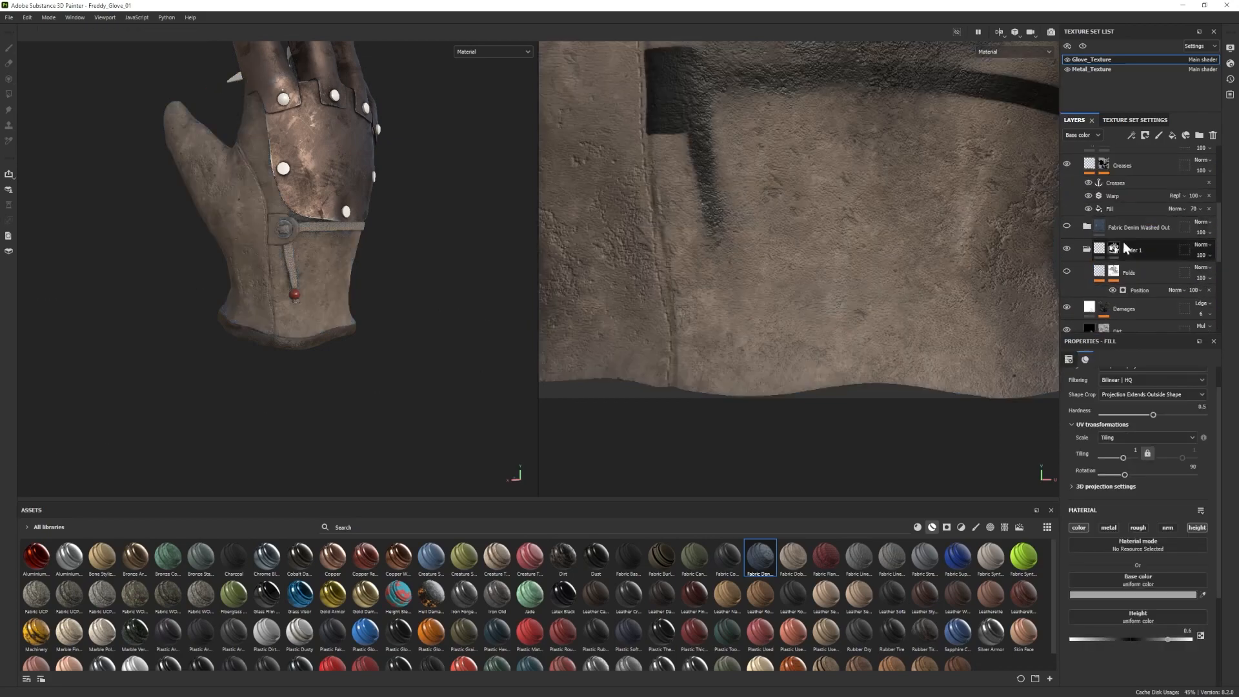
left_click(1134, 271)
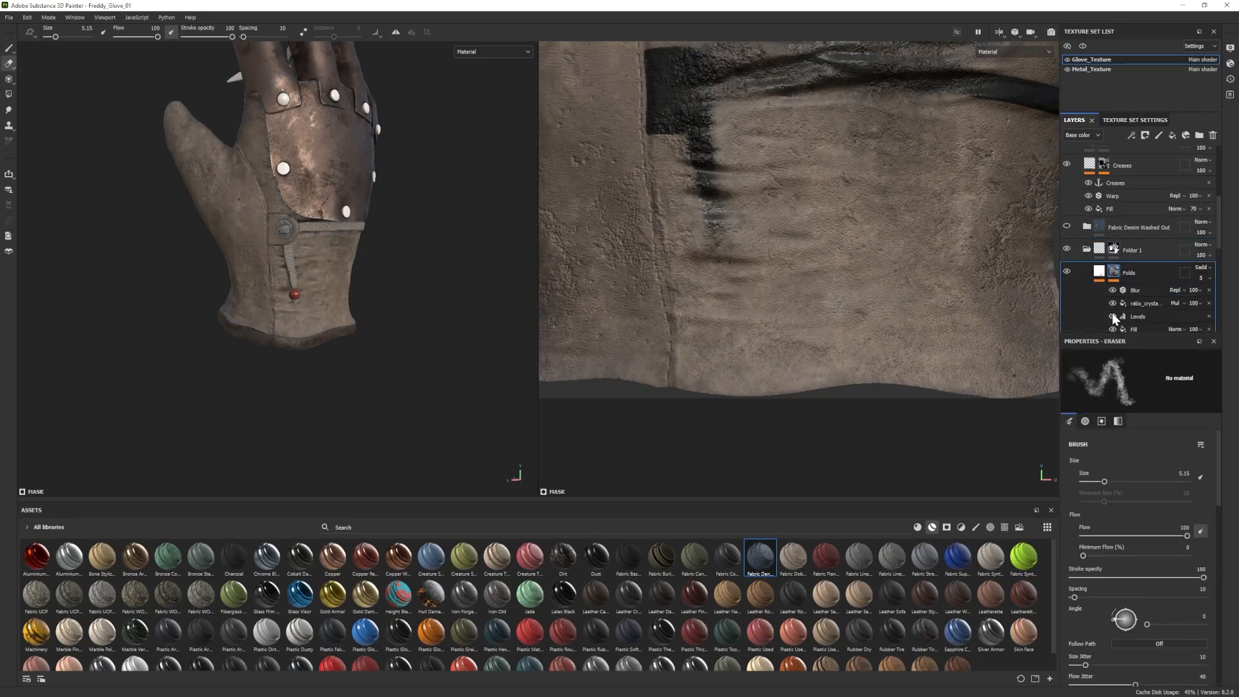
Disable Levels in the copied Folds layer's mask and rotate its texture fill so the wrinkles run vertically along the cuff.
left_click(1113, 314)
left_click(1100, 271)
left_click(1138, 290)
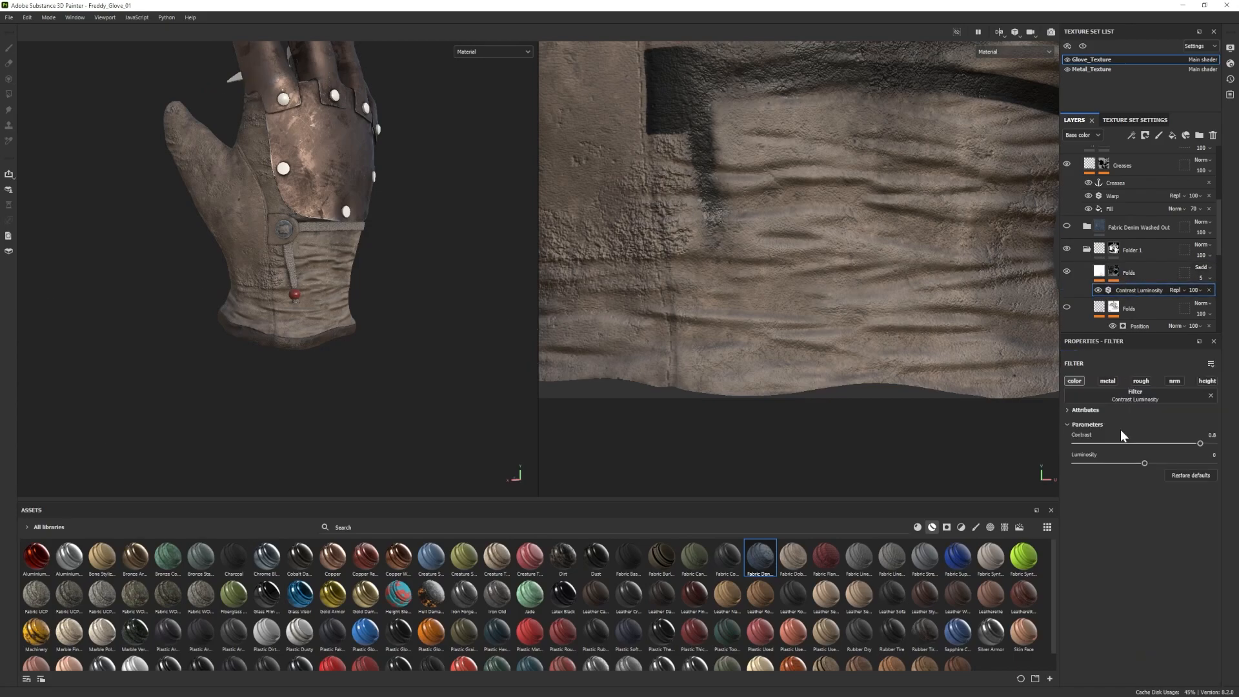
left_click(1113, 271)
left_click(1142, 303)
left_click_drag(1125, 470, 1088, 432)
Fine-tune the Blur filter intensity on the copied Folds layer's mask to about 1.7.
left_click(1133, 290)
left_click_drag(258, 252, 131, 295, "alt")
right_click_drag(131, 295, 266, 344, "alt")
left_click_drag(266, 344, 452, 362, "alt")
left_click_drag(1089, 432, 1094, 432)
left_click_drag(387, 361, 310, 358, "alt")
mouse_move(309, 358)
right_mouse_down("shift")
mouse_move(227, 365)
mouse_move(309, 362)
right_mouse_up("shift")
middle_click_drag(309, 362, 153, 321, "alt")
Load the Basic Hard brush for erasing on the Folds mask, re-enable the mask's Levels, and select its Blur filter.
left_click(1113, 271)
key("2")
left_click(975, 527)
left_click(365, 557)
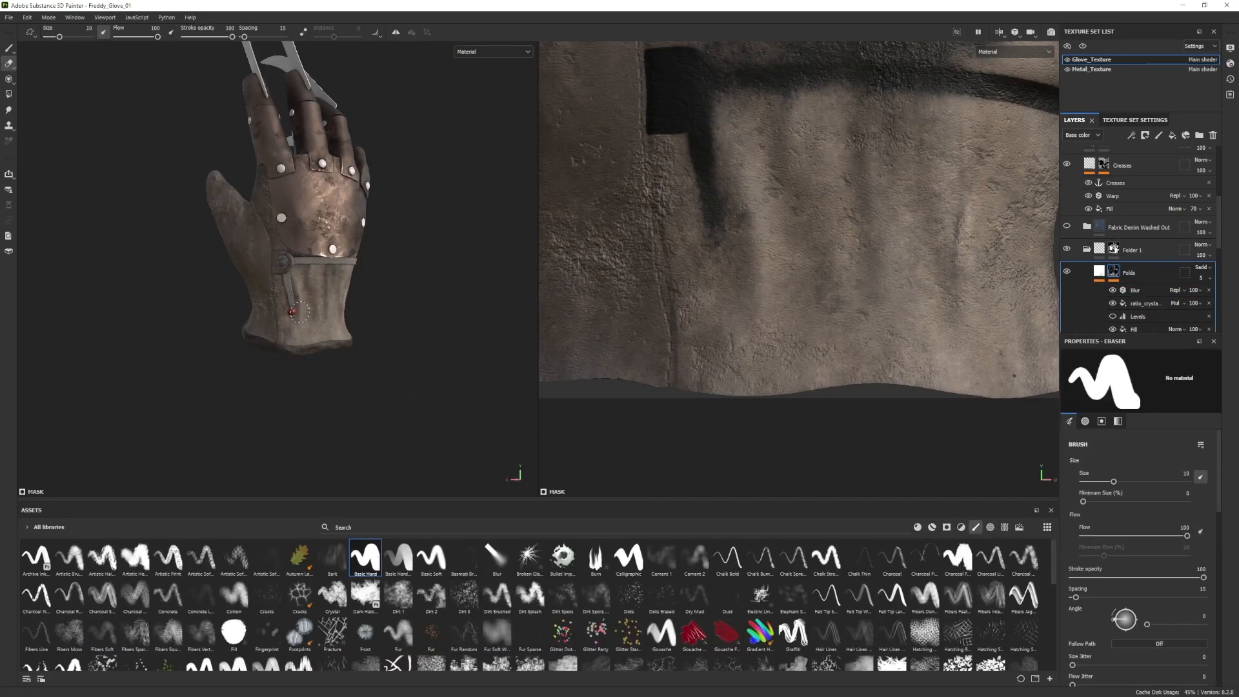
left_click_drag(251, 296, 412, 298, "alt")
right_click_drag(413, 298, 490, 302, "alt")
left_click(1113, 316)
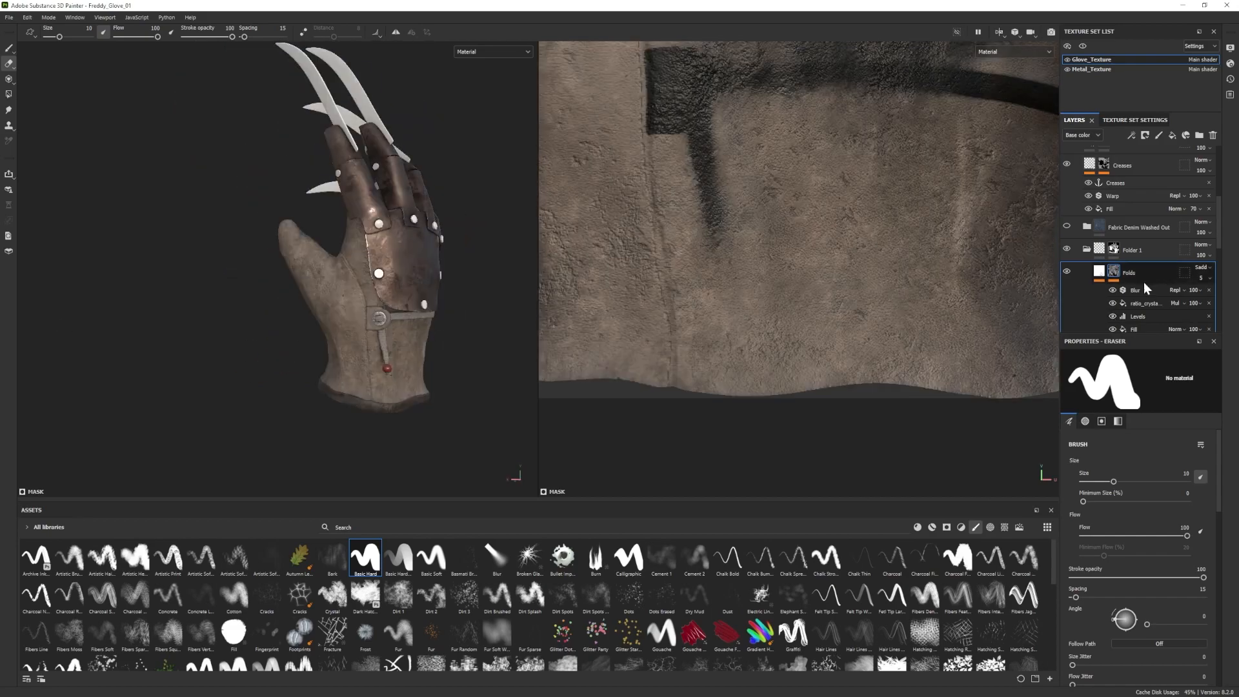
left_click(1135, 290)
left_click_drag(291, 226, 374, 239, "alt")
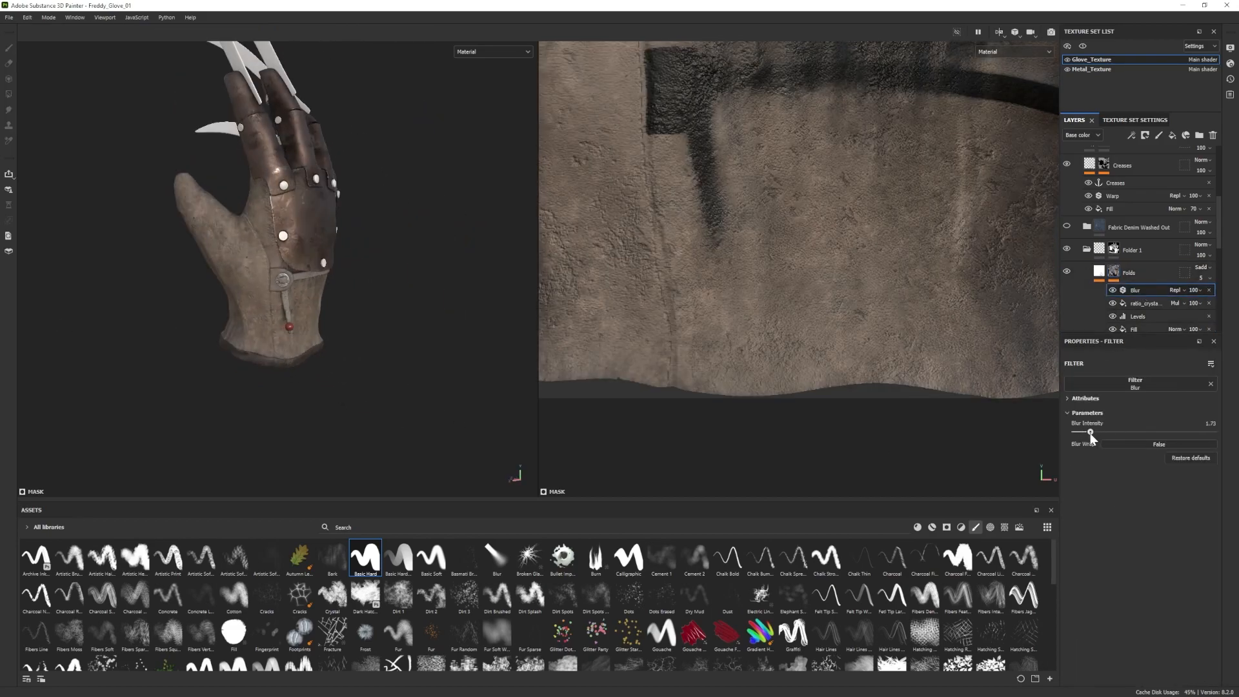
In the Metal_Texture set, tune the base color of Iron Forged Old's Base layer to a warm grey-brown, about #776A63.
left_click(1102, 69)
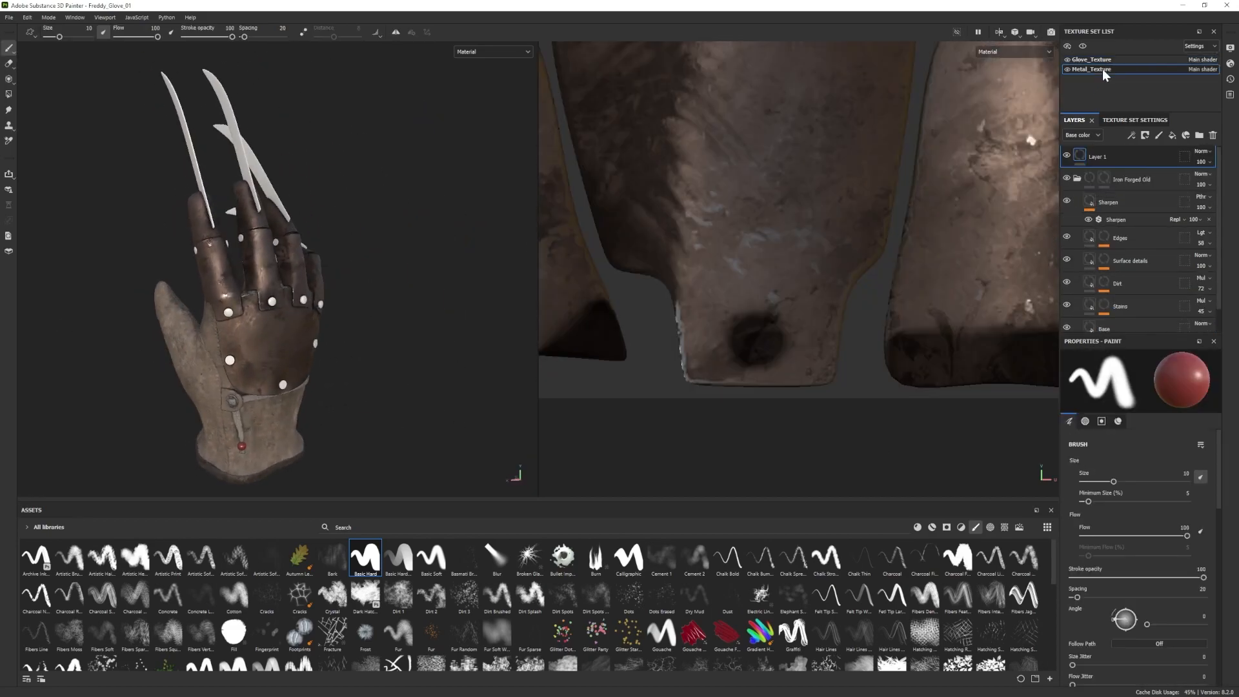
scroll(1078, 187, "down", 2)
left_click(1132, 303)
left_click(1128, 599)
left_click_drag(1011, 582, 1000, 582)
left_click(1099, 625)
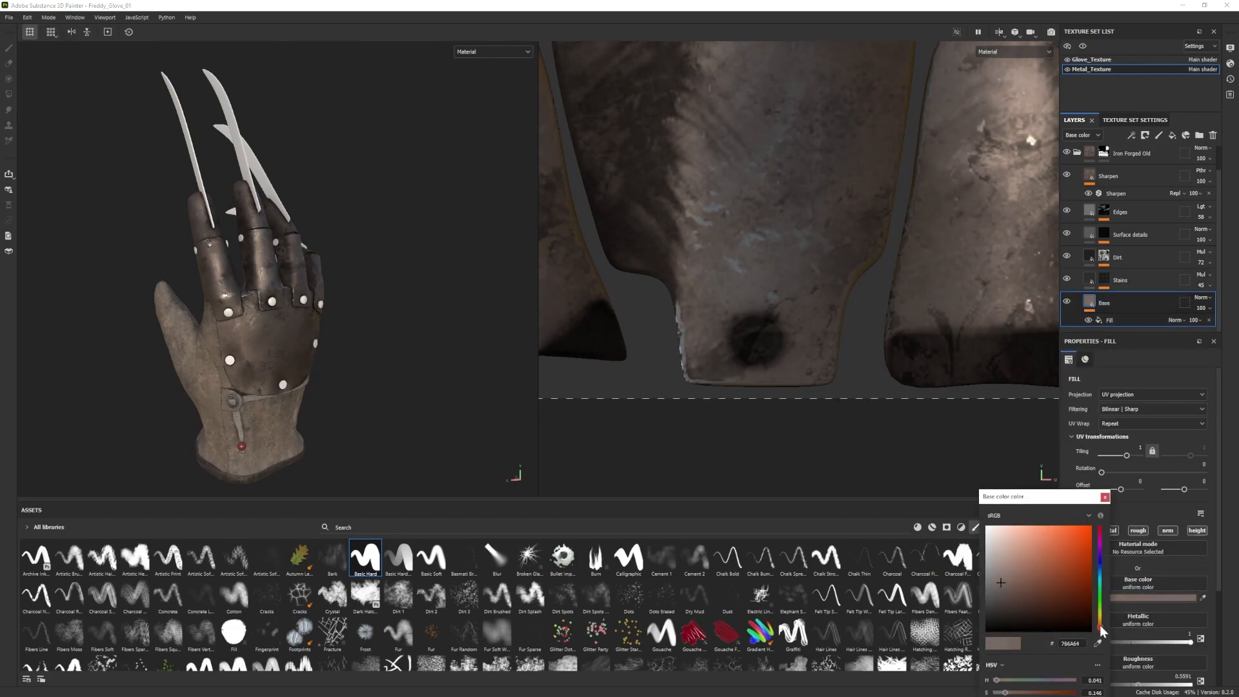
left_click_drag(465, 358, 341, 348, "alt")
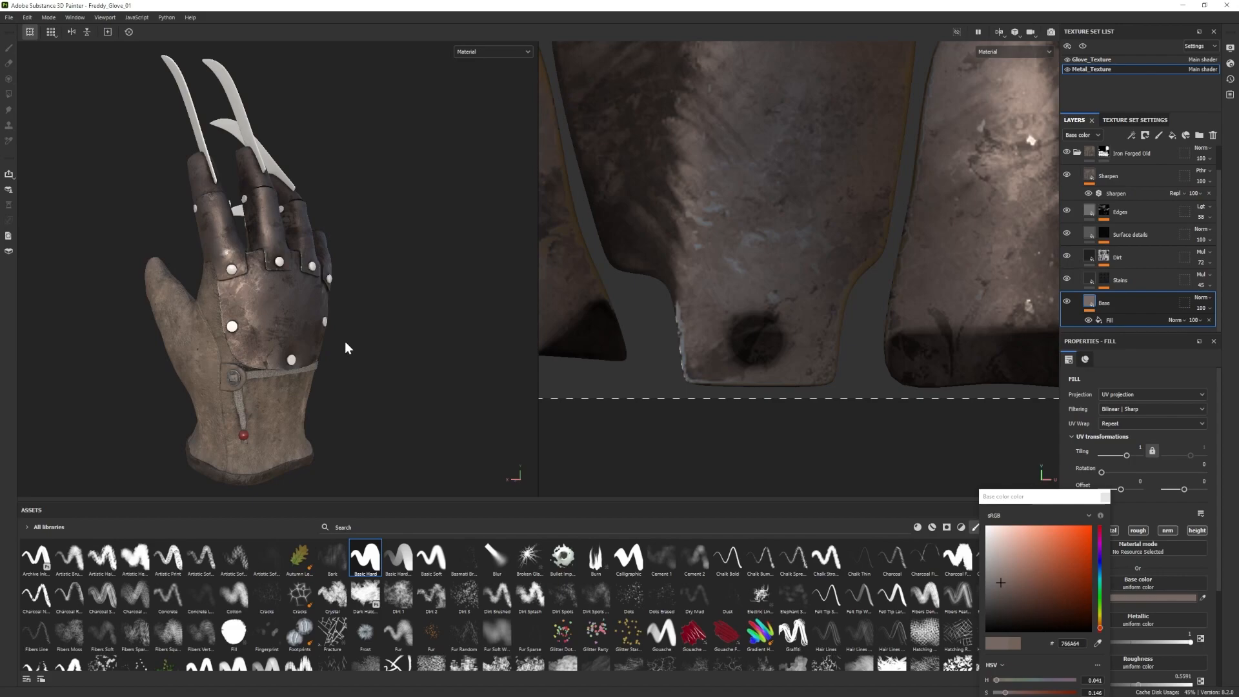
left_click_drag(1102, 631, 1102, 628)
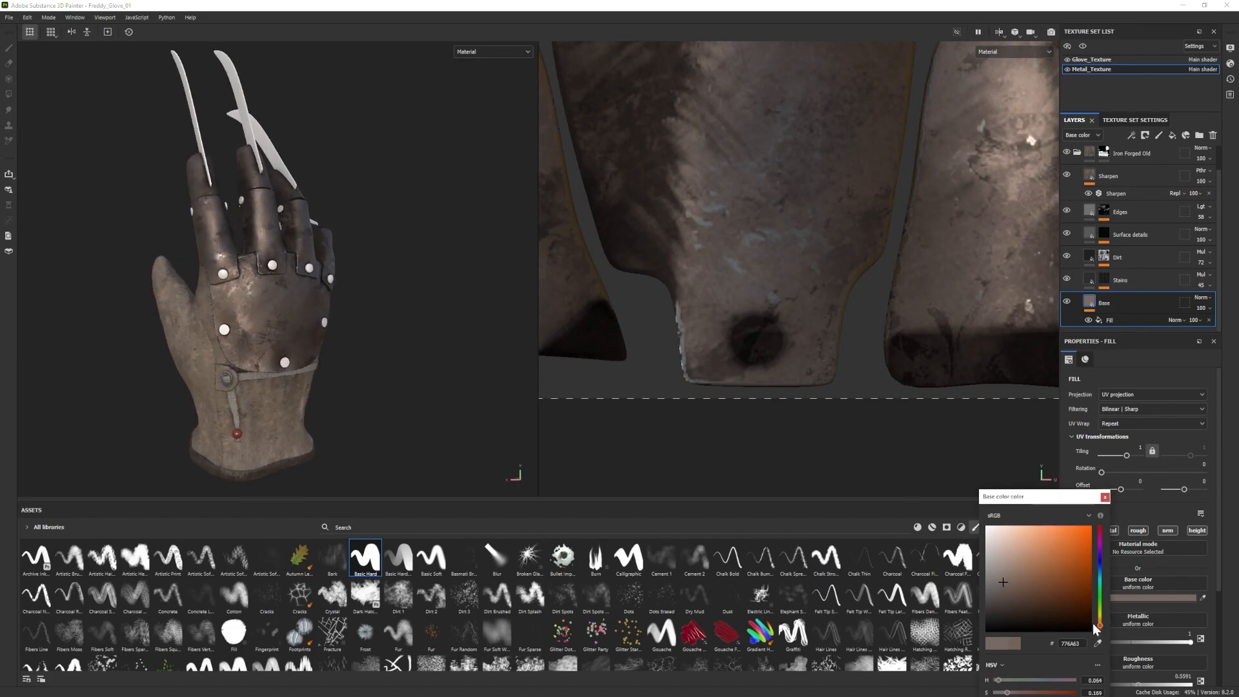
left_click_drag(1009, 580, 1008, 582)
left_click_drag(477, 369, 352, 354, "alt")
left_click(1076, 154)
Add a fill layer above Iron Forged Old, give it a black mask, and apply the Moisture smart mask.
left_click(1124, 182)
left_click(1172, 136)
right_click(1120, 180)
left_click(1116, 177)
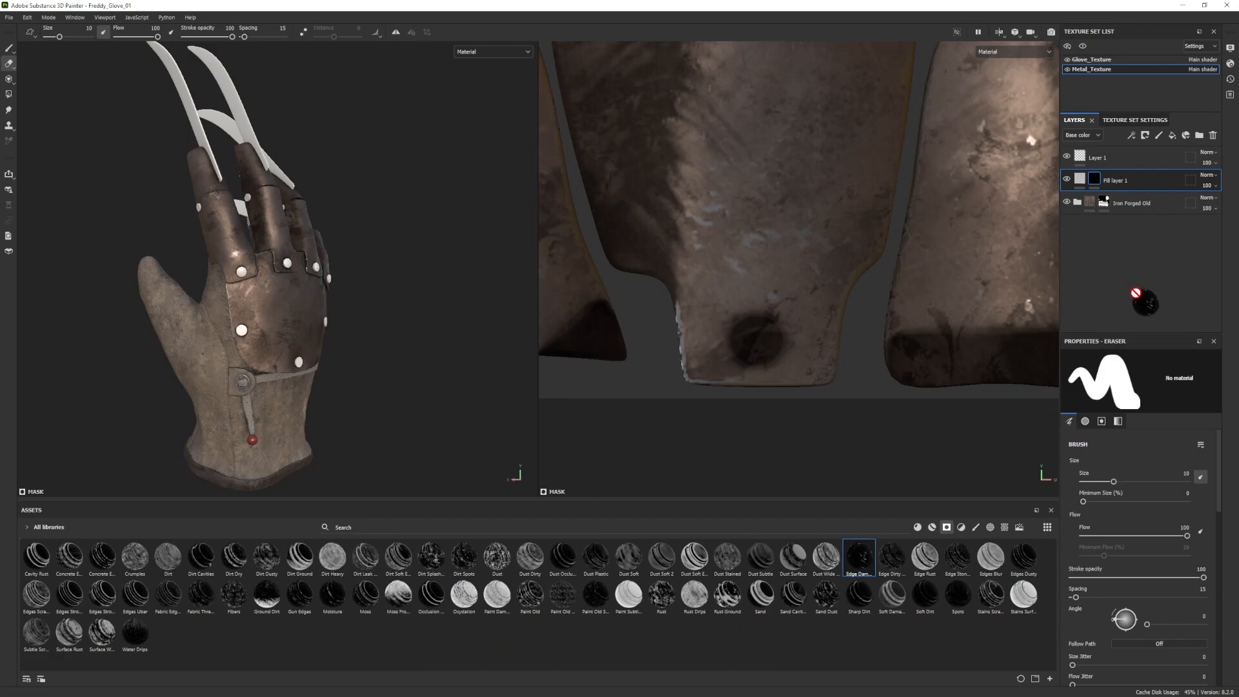
left_click_drag(958, 594, 1120, 183)
key("ctrl+z")
left_click_drag(333, 594, 1117, 181)
Give the moisture fill layer a near-black base color, roughness of about 0.8976, and metallic of about 0.5276.
left_click(1079, 180)
left_click(1123, 597)
left_click(985, 615)
left_click(1108, 497)
scroll(1115, 549, "down", 1)
left_click_drag(1106, 655, 1166, 653)
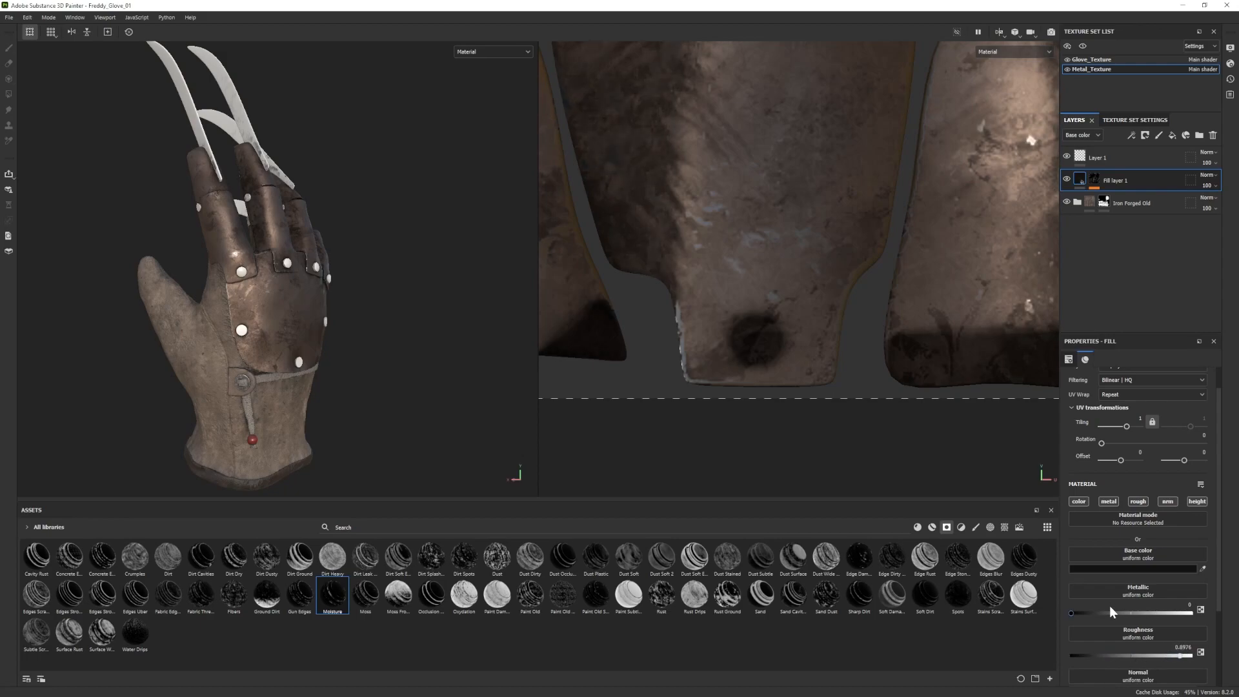
left_click_drag(1121, 612, 1134, 612)
left_click_drag(452, 287, 352, 316, "alt")
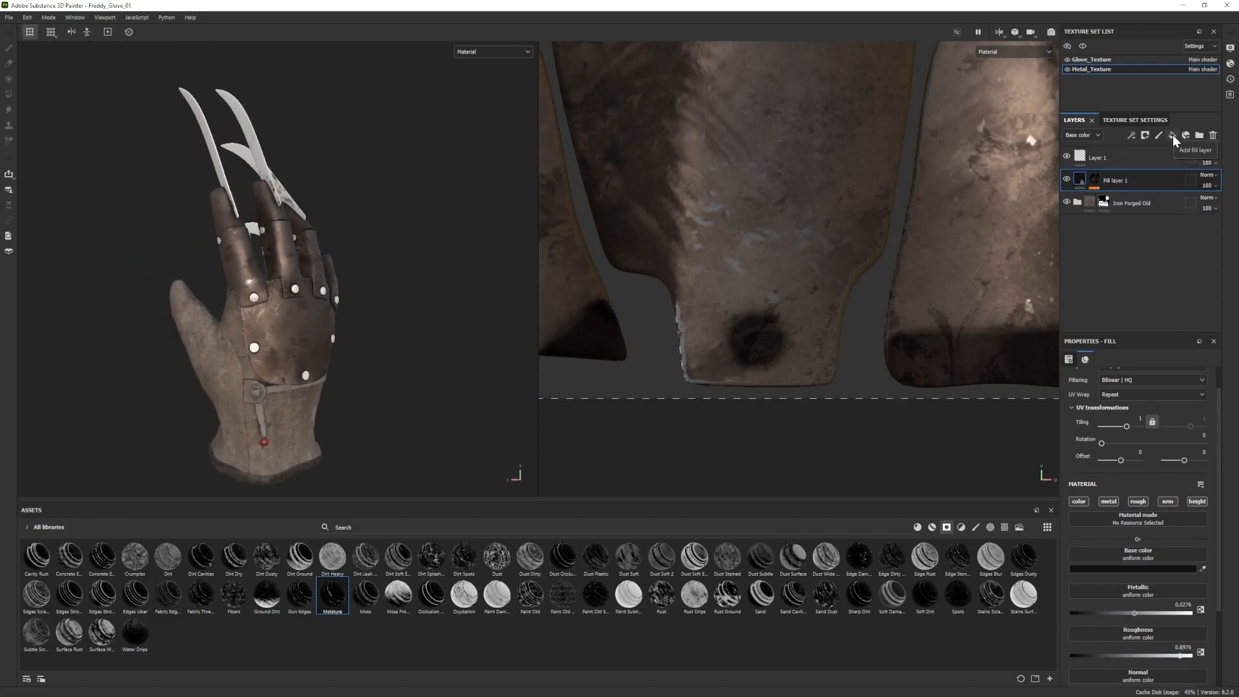
left_click_drag(271, 278, 306, 310, "alt")
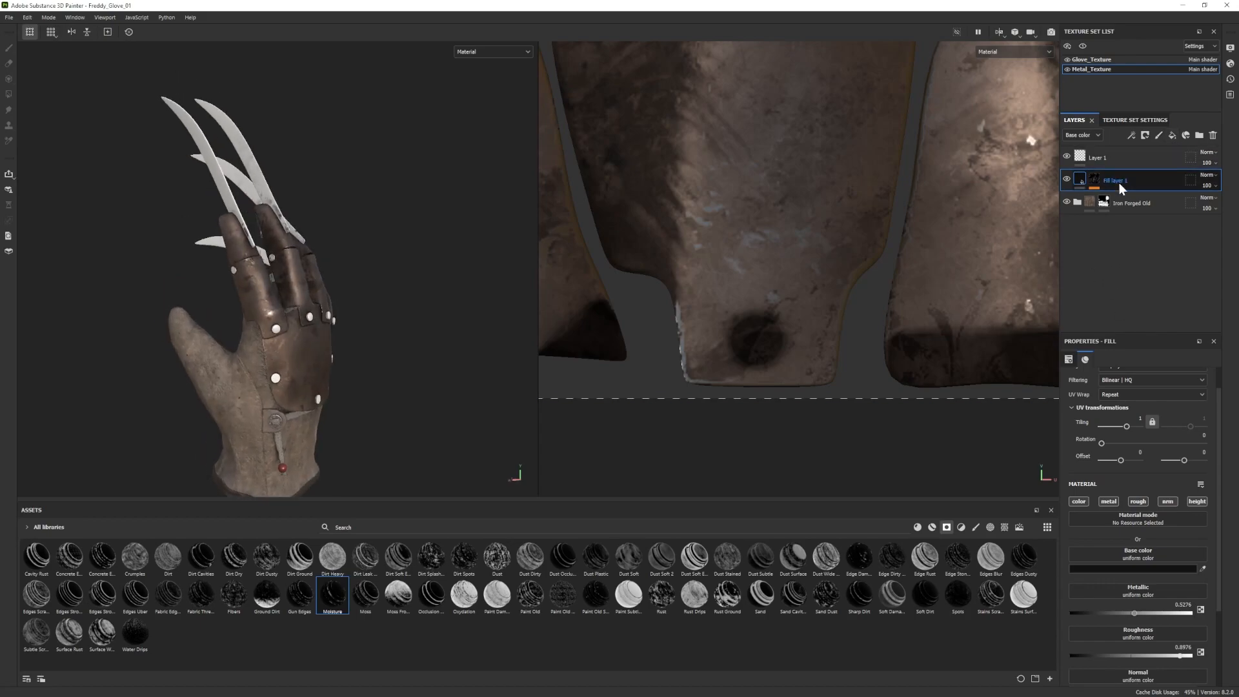
Add the Steel Rust Surface smart material beneath Iron Forged Old, expand it, and open its Rust layer's Mask Editor.
left_click(917, 527)
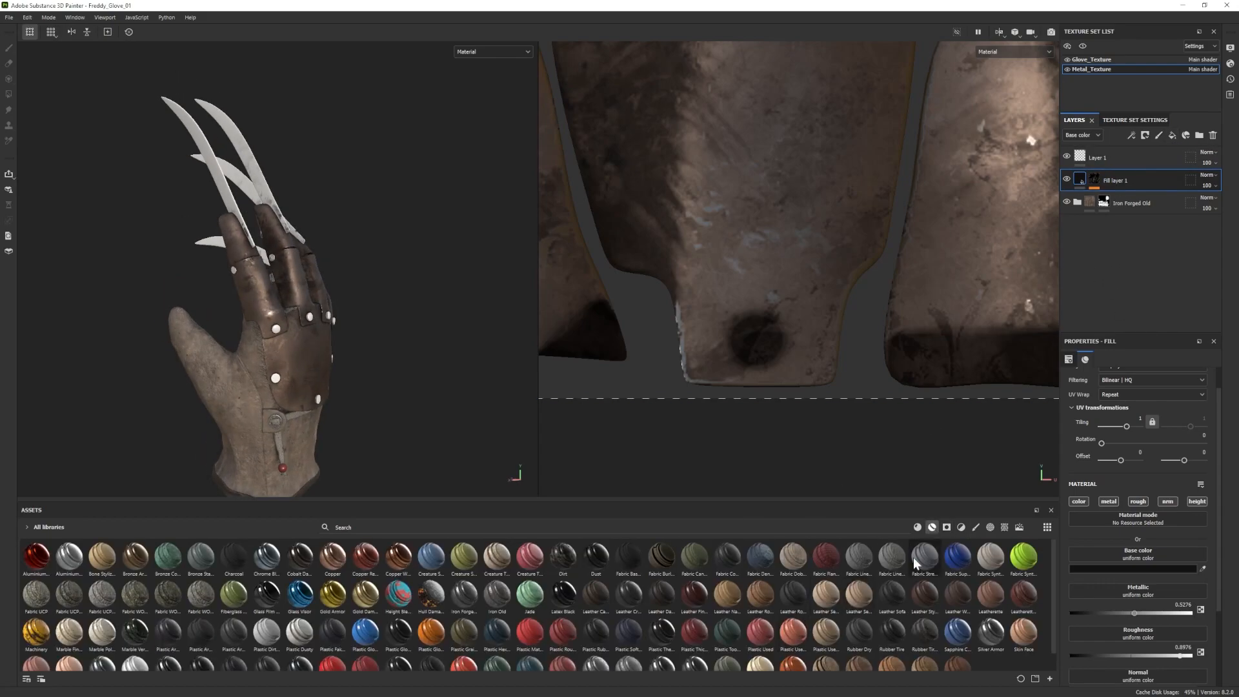
left_click(932, 527)
scroll(411, 612, "down", 1)
left_click_drag(630, 654, 1111, 252)
left_click_drag(323, 290, 394, 316, "alt")
right_click_drag(393, 316, 270, 347, "shift")
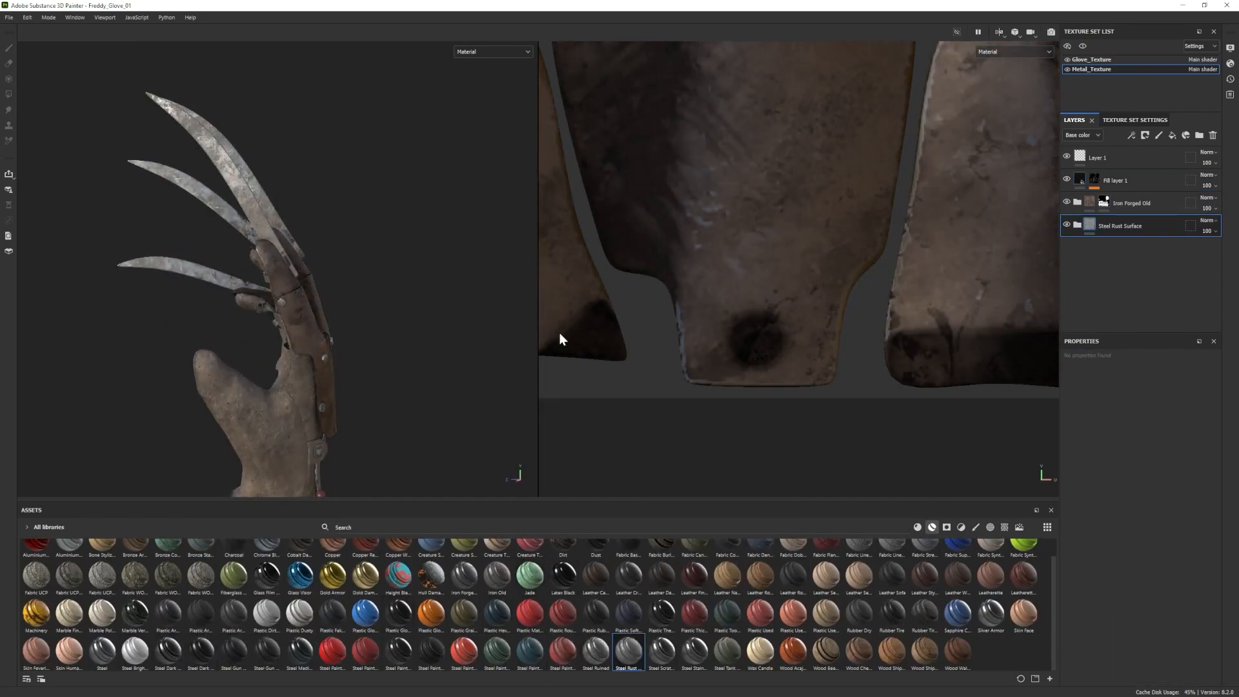
left_click(1077, 226)
left_click(1141, 301)
key("e")
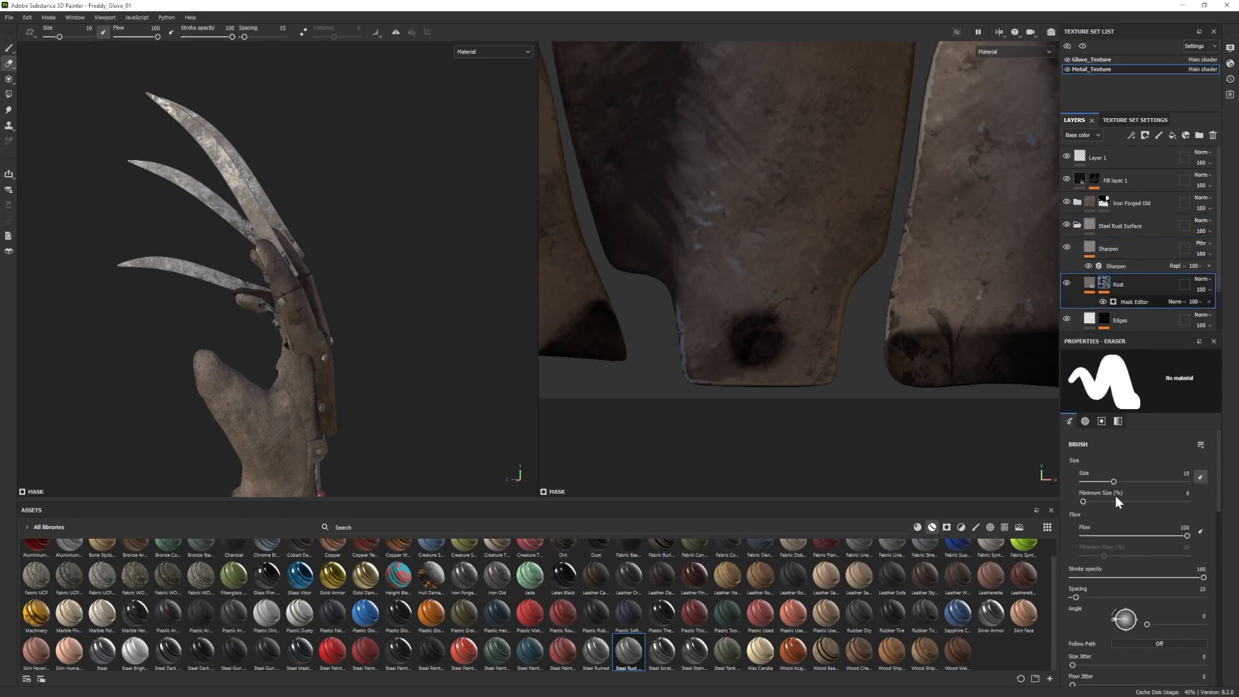
left_click(1134, 302)
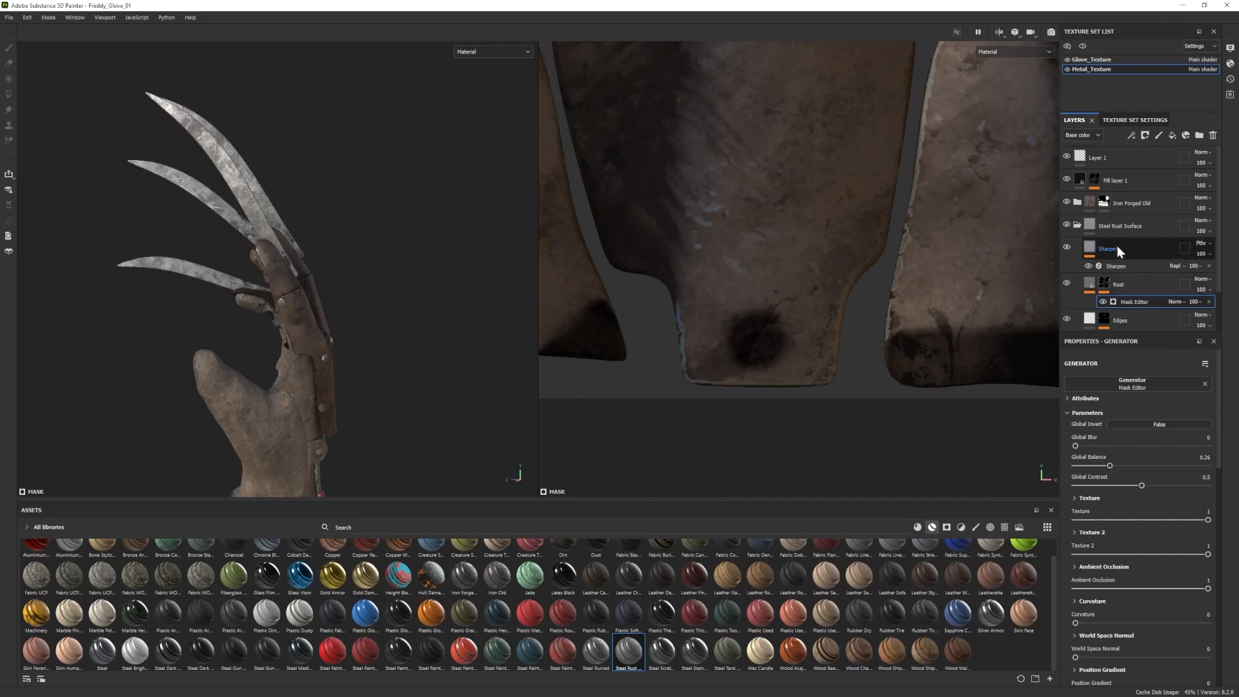
Raise the balance of the scratch texture in the Metal scratches mask and set Base metal's base color to #565656.
scroll(1126, 258, "down", 2)
left_click(1120, 294)
left_click(1105, 293)
left_click(1129, 310)
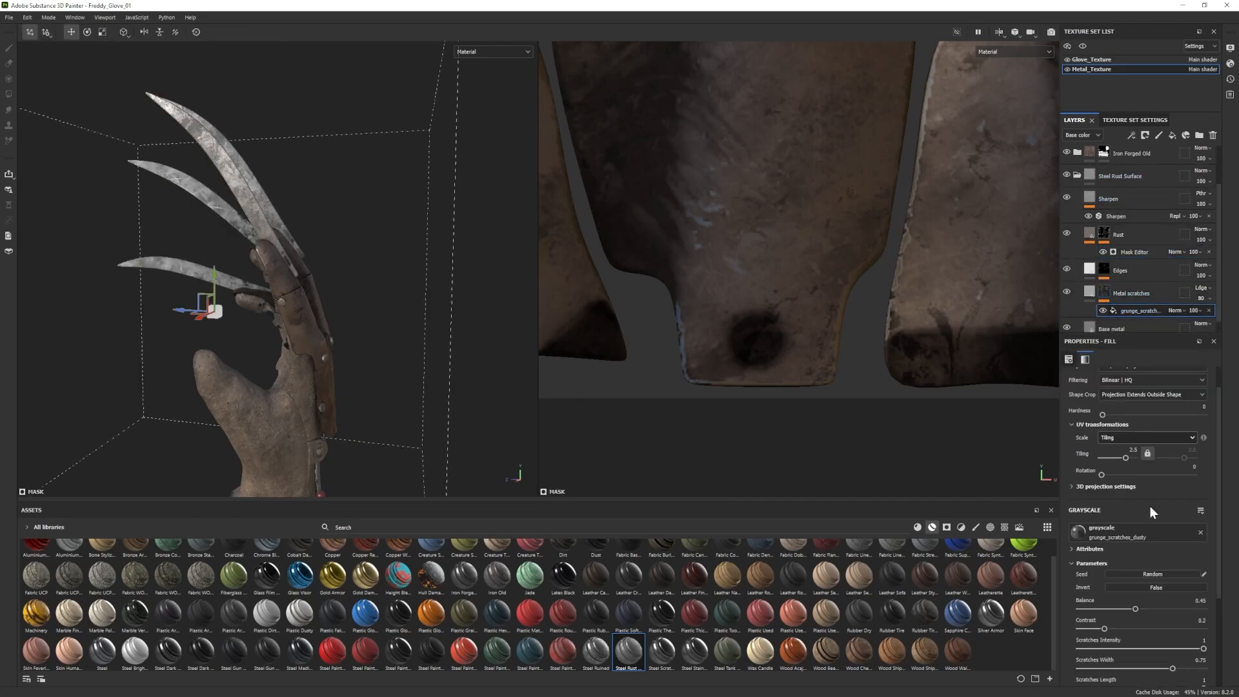
left_click_drag(1137, 608, 1153, 609)
scroll(387, 387, "down", 3)
left_click_drag(387, 387, 465, 413, "alt")
scroll(291, 400, "up", 2)
left_click(1111, 328)
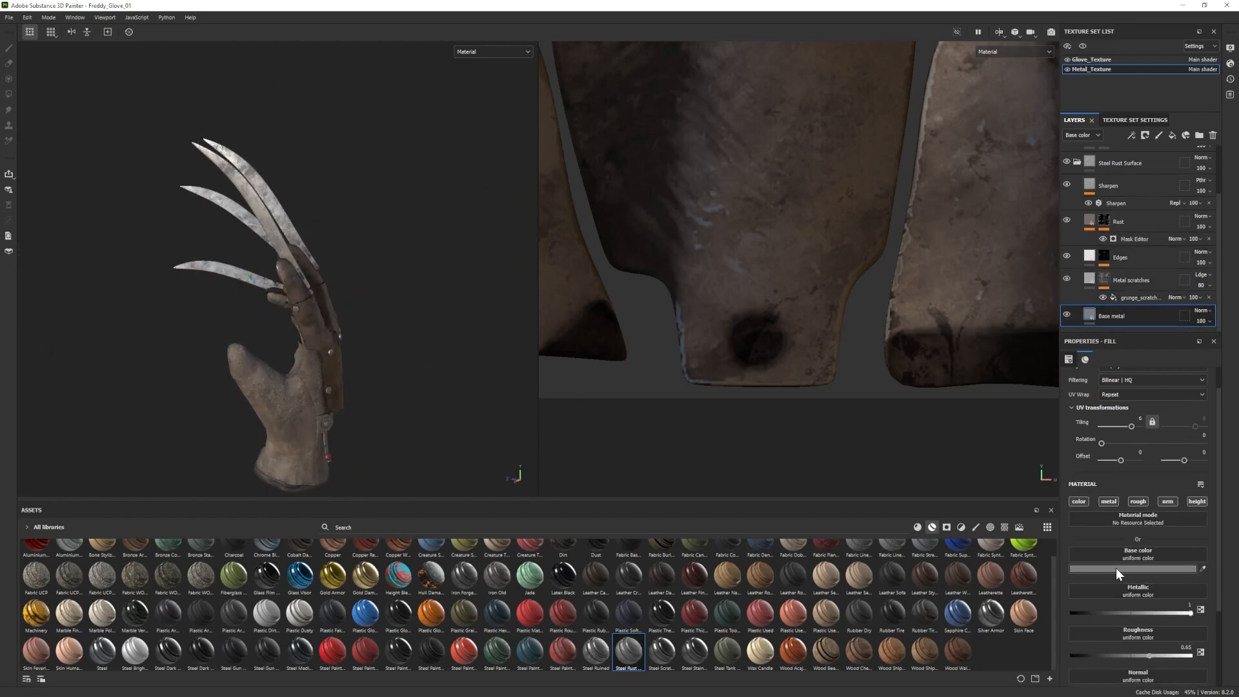
left_click(1116, 569)
left_click_drag(278, 361, 222, 332, "alt")
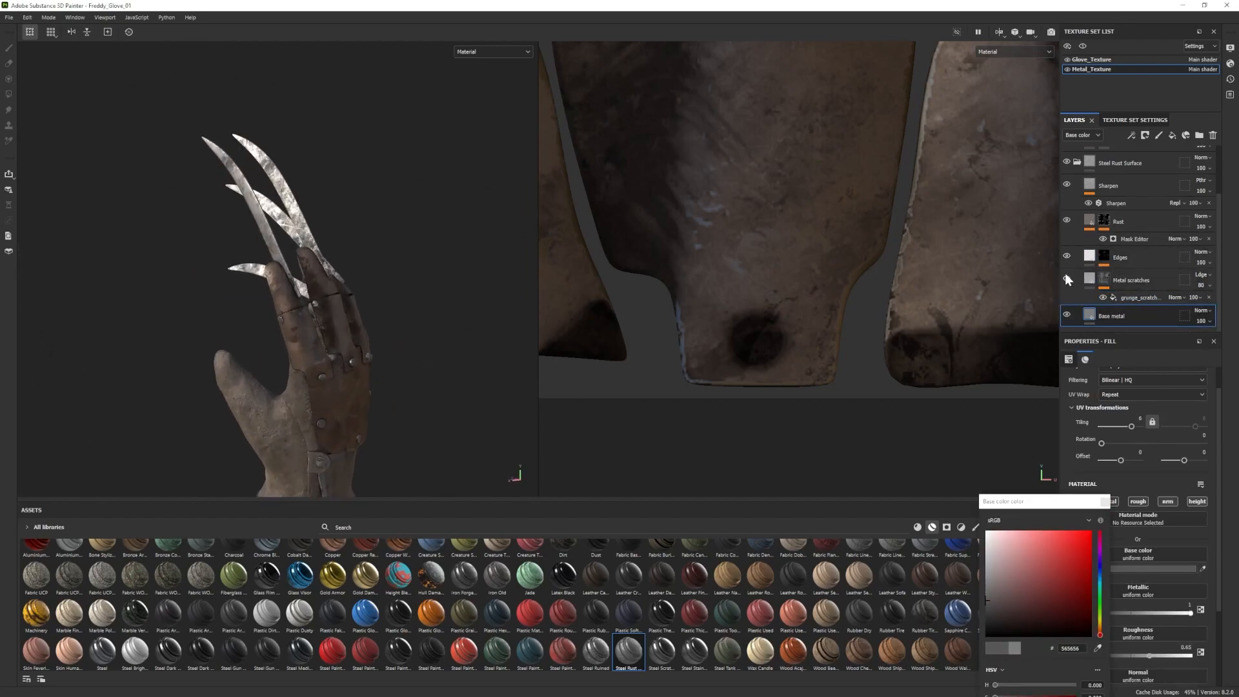
Set the balance of the grunge scratches texture in the Metal scratches mask to 0.7.
left_click(1139, 298)
mouse_move(1150, 608)
left_mouse_down()
mouse_move(1122, 608)
mouse_move(1174, 609)
left_mouse_up()
left_click_drag(303, 258, 390, 333, "alt")
mouse_move(1177, 608)
left_mouse_down()
mouse_move(1153, 607)
mouse_move(1165, 608)
left_mouse_up()
left_click_drag(361, 296, 291, 310, "alt")
scroll(411, 353, "up", 3)
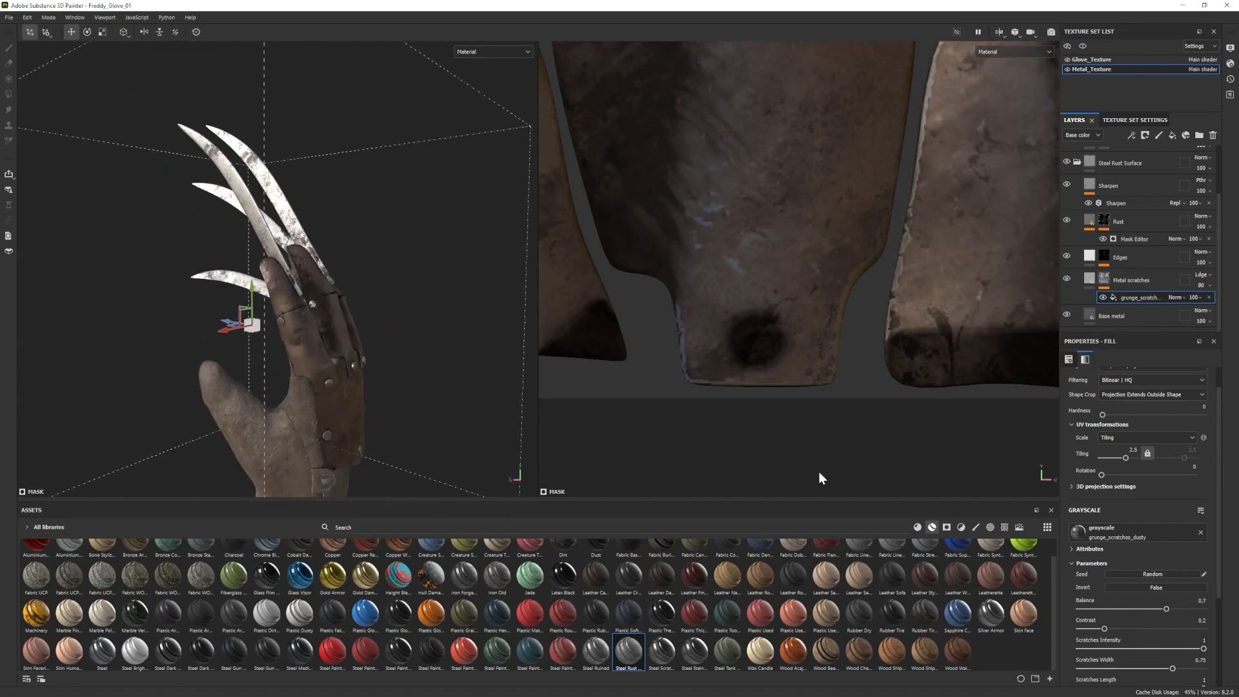
Lower the Metal scratches layer's roughness to about 0.0748 and compare the blades with that layer hidden and shown.
left_click(1090, 278)
scroll(1148, 576, "down", 5)
left_click_drag(1096, 550, 1078, 550)
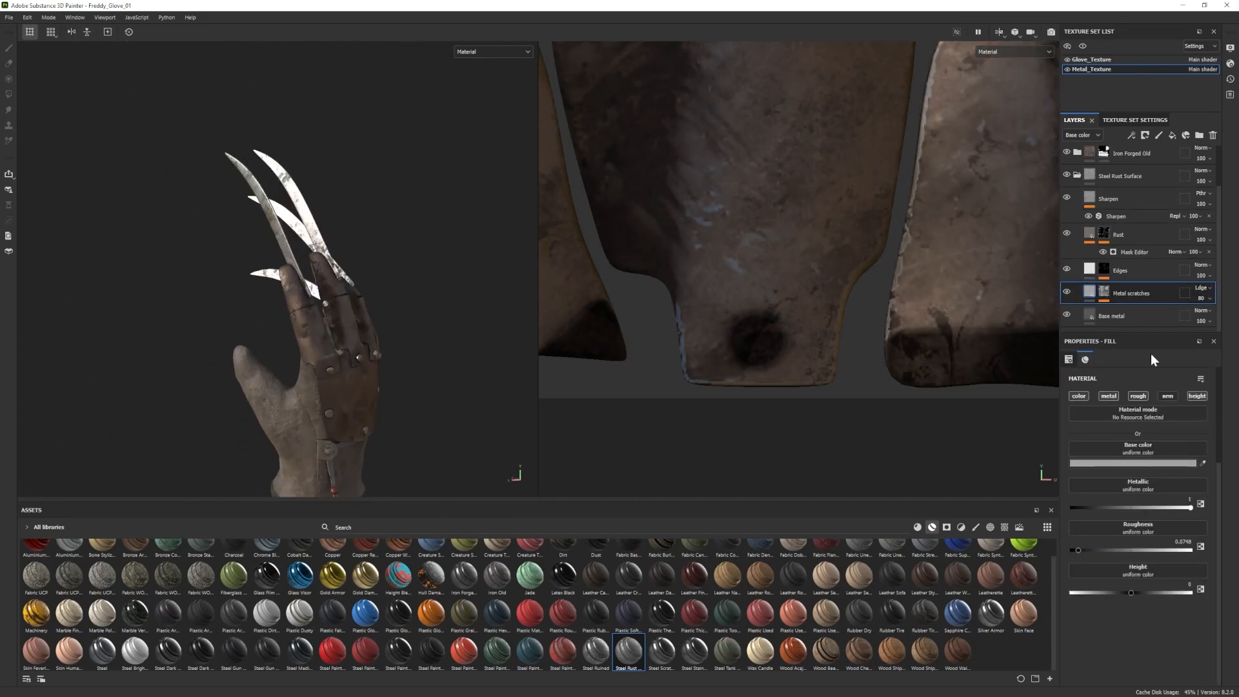
left_click(1089, 234)
scroll(1126, 558, "down", 1)
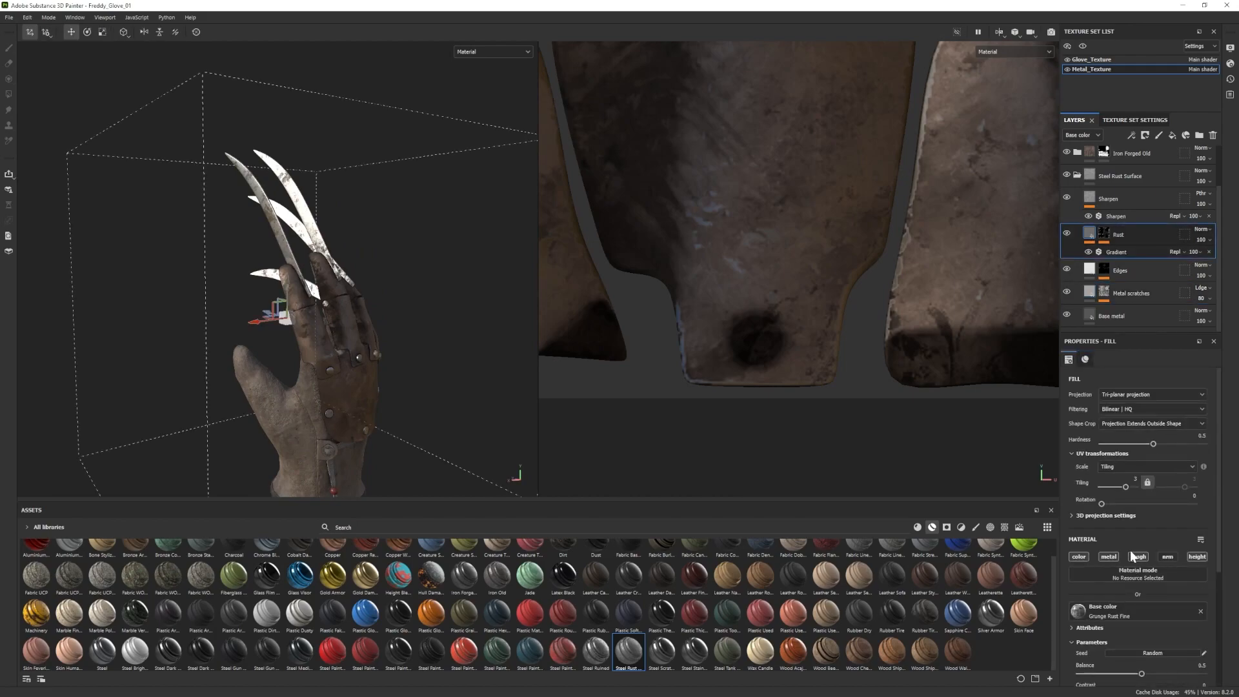
left_click(1066, 291)
left_click(1067, 291)
left_click_drag(381, 248, 387, 339, "alt")
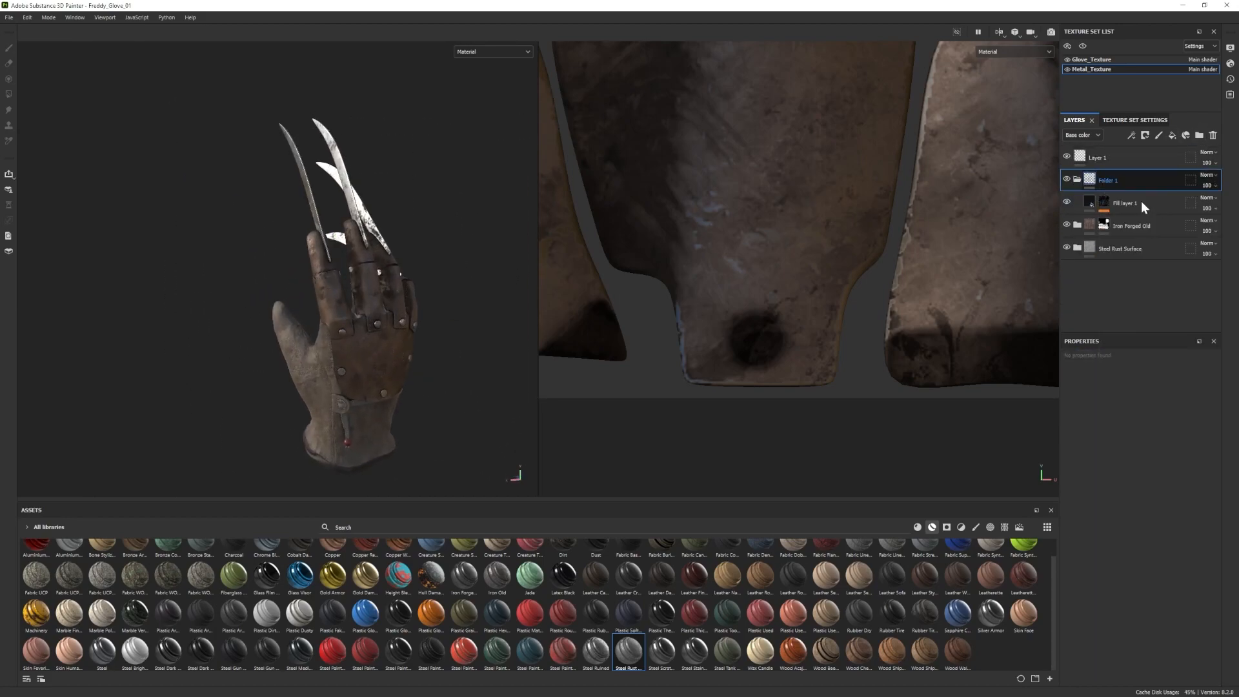
Polygon-fill the glove's metal parts in the black mask of Folder 1, which holds the dark moisture fill layer.
key("4")
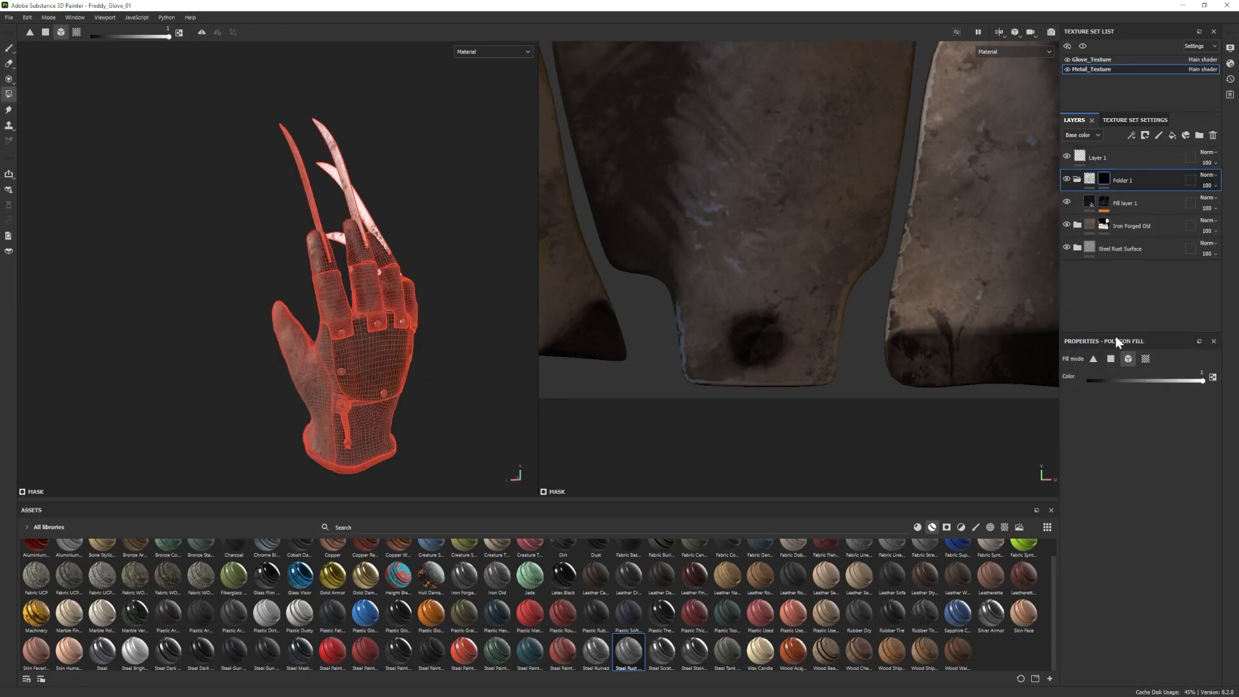
left_click_drag(316, 281, 423, 284, "alt")
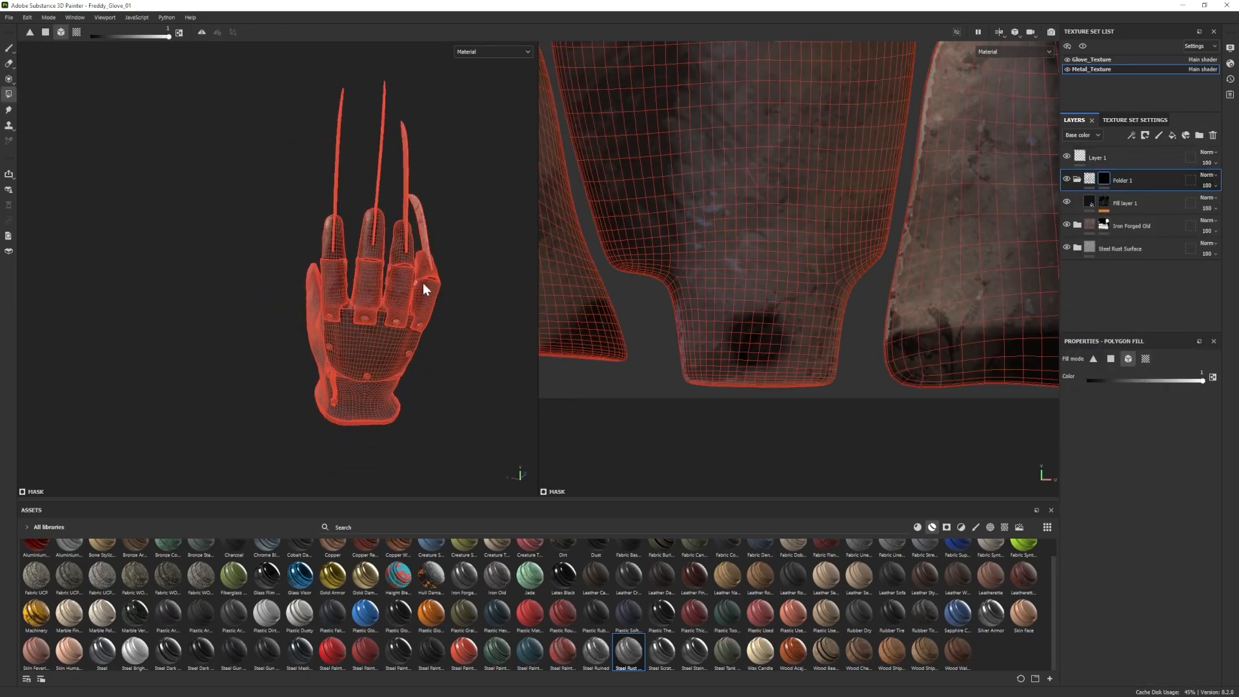
left_click(9, 48)
left_click_drag(381, 322, 310, 281, "alt")
right_click_drag(325, 384, 286, 345, "shift")
mouse_move(285, 345)
left_mouse_down("alt")
mouse_move(409, 385)
mouse_move(257, 373)
mouse_move(226, 352)
left_mouse_up("alt")
Add the Bronze Armor smart material above Iron Forged Old with a black mask and show the smart masks.
left_click_drag(135, 547, 1130, 230)
right_click(1131, 230)
left_click(1145, 251)
left_click(946, 527)
Try several smart masks on Bronze Armor, including Dirt Cavities and Moss, undoing each one.
left_click_drag(892, 556, 1133, 226)
key("ctrl+z")
left_click_drag(563, 556, 1130, 226)
key("ctrl+z")
left_click_drag(202, 559, 1135, 223)
key("ctrl+z")
key("ctrl+z")
left_click_drag(69, 594, 1133, 225)
key("ctrl+z")
left_click_drag(365, 593, 1133, 226)
key("ctrl+z")
key("ctrl+z")
Try the Sharp Dirt and Edges Dusty smart masks on Bronze Armor, compare it hidden and shown, and delete the Mask Editor.
left_click_drag(858, 593, 1135, 226)
left_click_drag(1014, 573, 1066, 227)
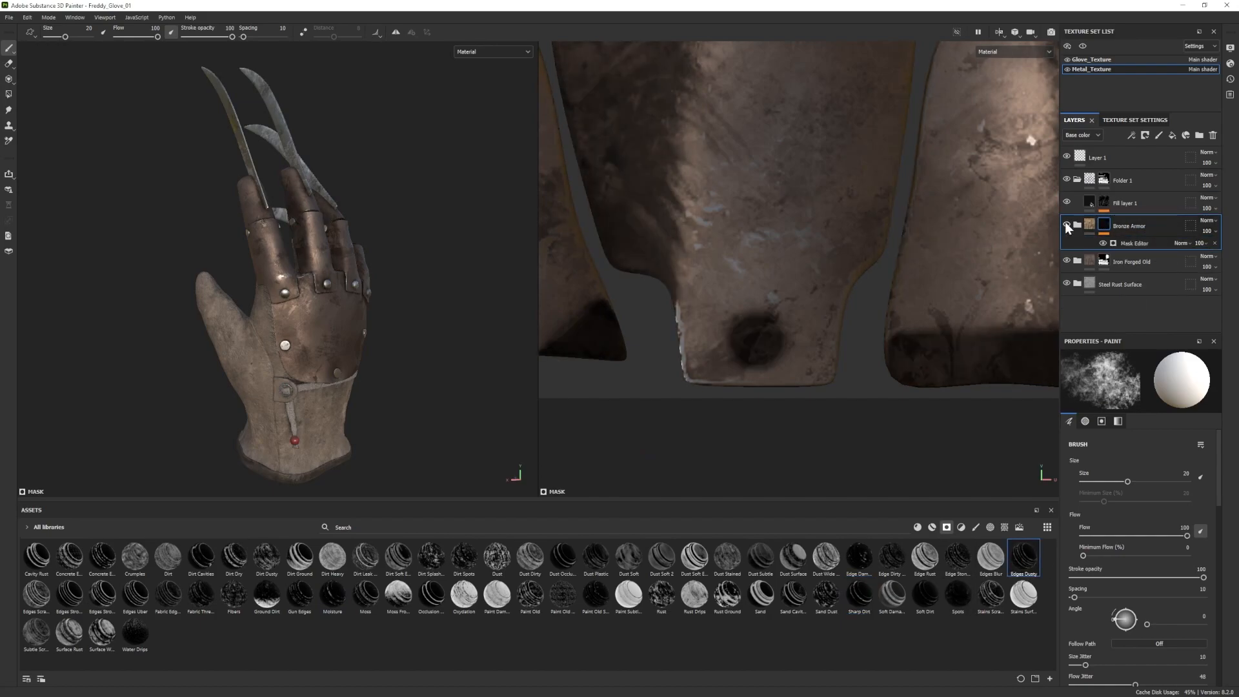
left_click_drag(387, 386, 395, 390, "alt")
middle_click_drag(396, 390, 374, 388, "alt")
left_click(1066, 224)
left_click(1066, 224)
left_click(1215, 245)
Apply the Sand Cavities smart mask to Bronze Armor and compare the metal with the group hidden and shown.
left_click_drag(793, 594, 1136, 225)
left_click(1065, 224)
left_click(1066, 224)
left_click_drag(374, 349, 395, 371, "alt")
left_click(917, 527)
left_click(1126, 203)
left_click(1172, 135)
key("ctrl+z")
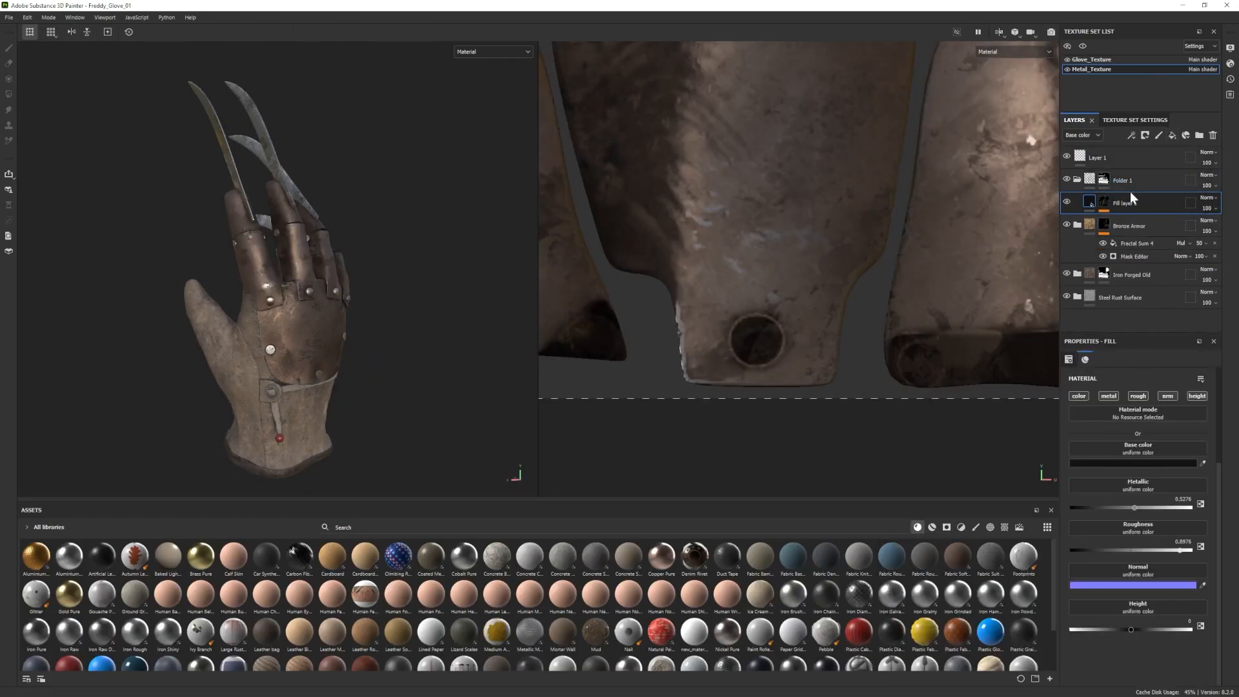
left_click(1104, 201)
key("4")
key("1")
Add a fill layer above Folder 1 and apply the Dust Wide smart mask to it.
left_click(1148, 183)
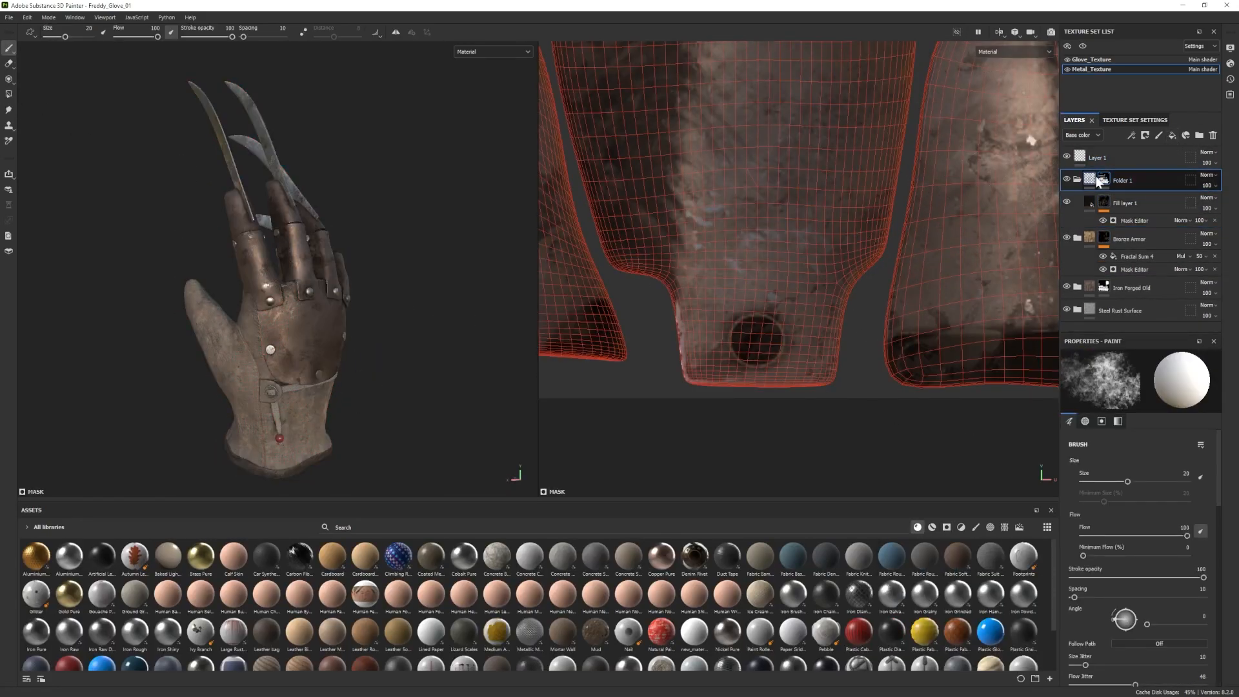
left_click(1172, 135)
left_click(947, 527)
left_click_drag(958, 594, 1123, 182)
left_click_drag(826, 556, 1121, 191)
left_click(1079, 179)
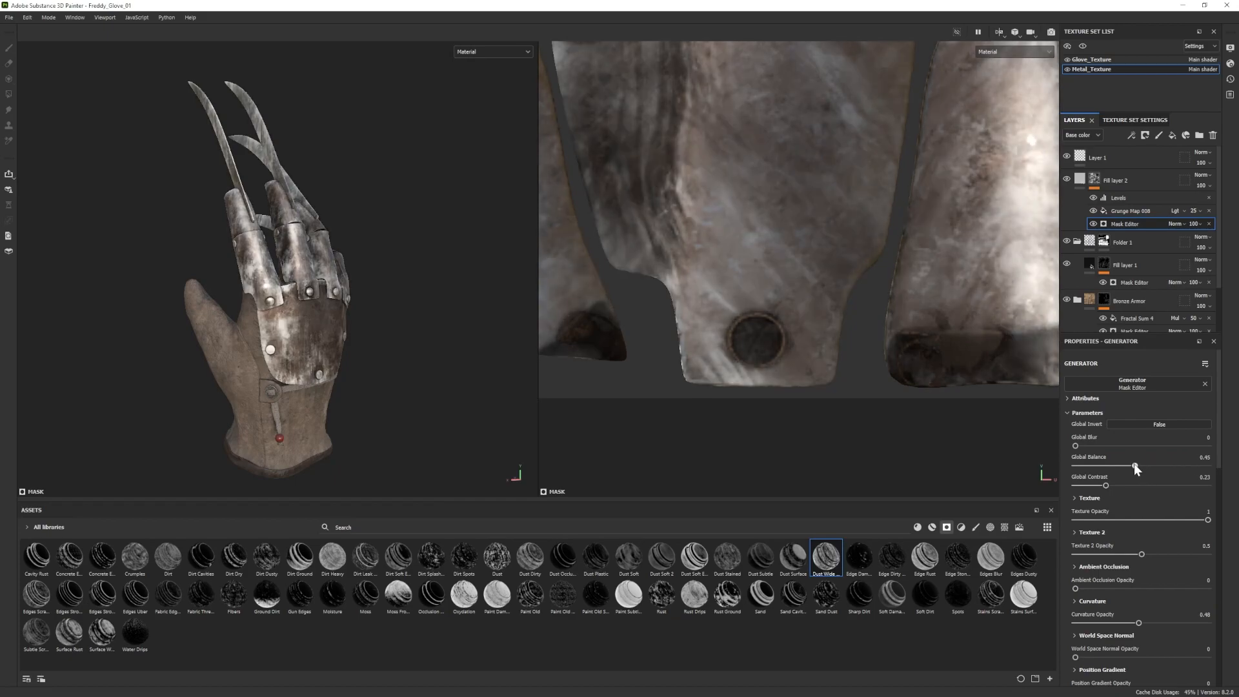
Set the base color of Fill layer 2 to dark grey 141414 and its roughness to 1.
left_click(1133, 462)
left_click(991, 626)
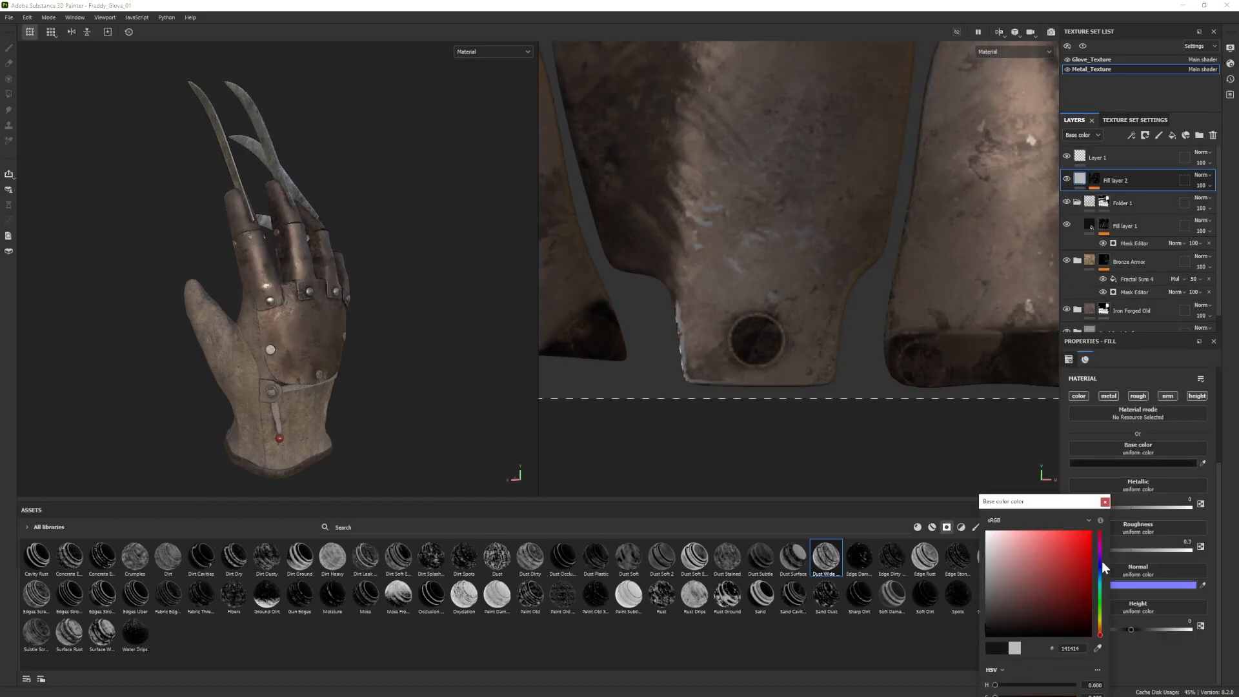
left_click_drag(1130, 203, 1131, 204)
left_click_drag(1106, 550, 1194, 547)
Adjust the base color of the Base layer in the Iron Forged Old group to a reddish brown.
mouse_move(310, 322)
left_mouse_down("alt")
mouse_move(193, 335)
mouse_move(303, 326)
left_mouse_up("alt")
scroll(1110, 271, "down", 3)
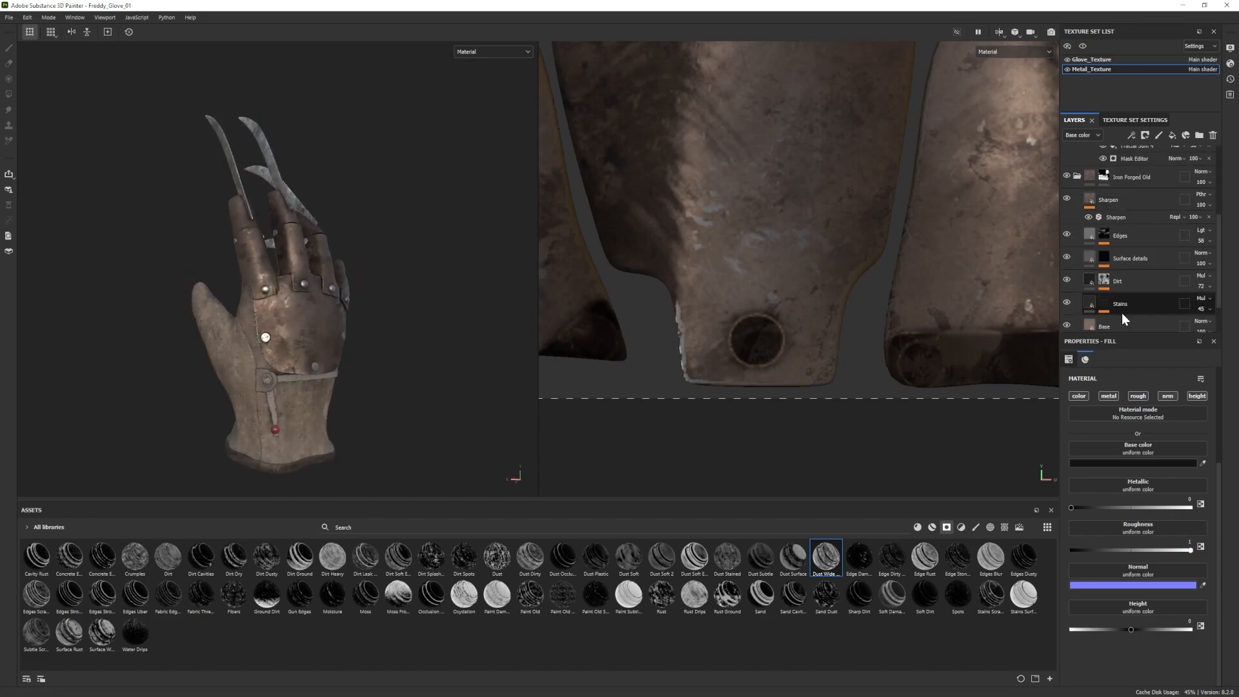
left_click(1120, 323)
left_click(1132, 462)
left_click_drag(1010, 591, 1013, 590)
Render the glove in Iray with a 35 mm focal length and enable the plain clear color background.
left_click_drag(322, 394, 336, 352, "alt")
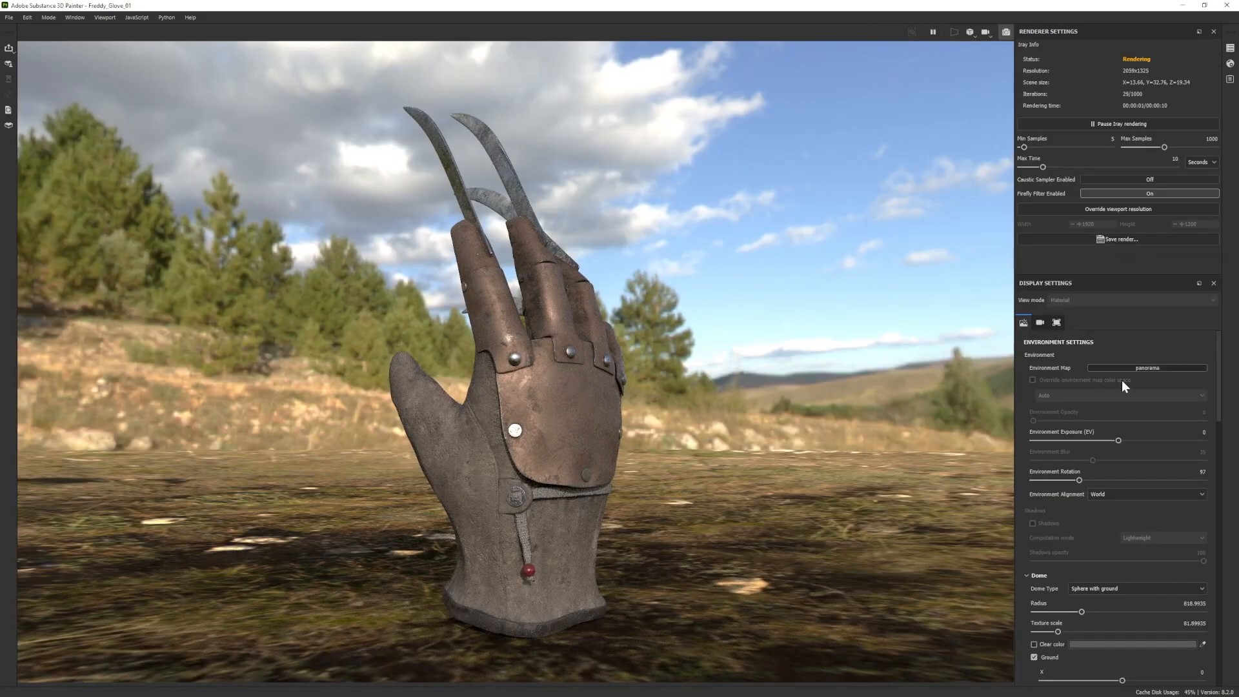
scroll(1129, 589, "down", 8)
type("35")
key("Return")
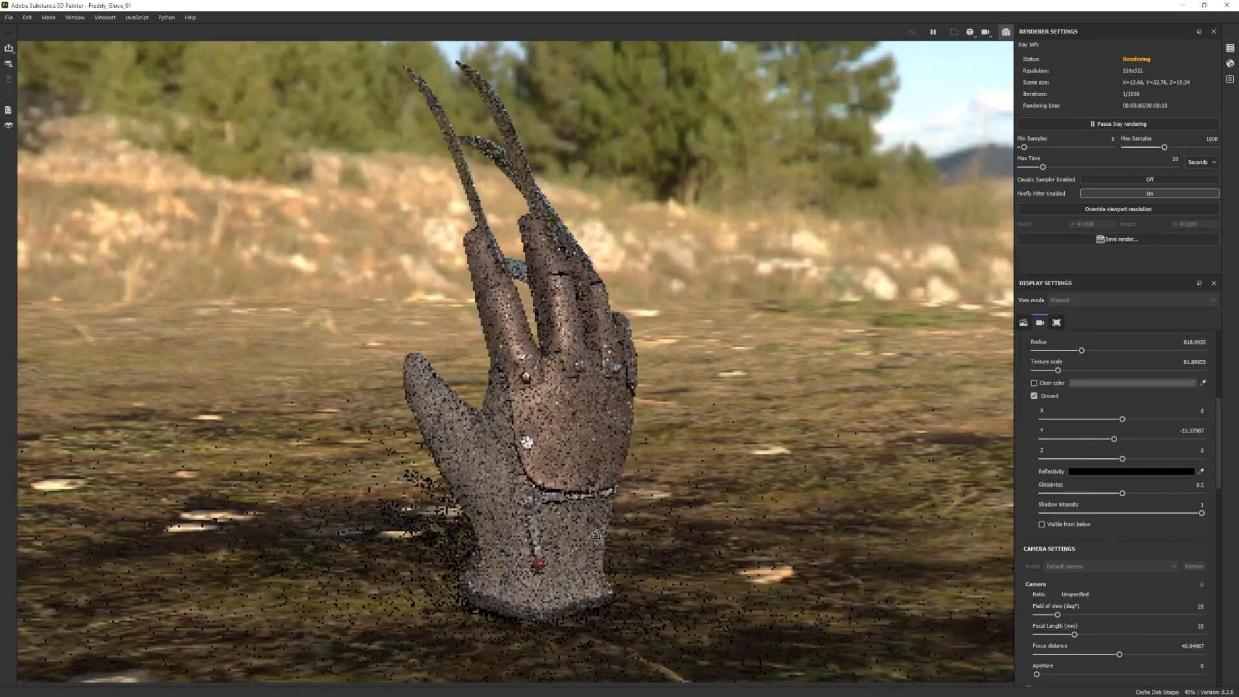
scroll(1084, 552, "up", 1)
left_click(1034, 411)
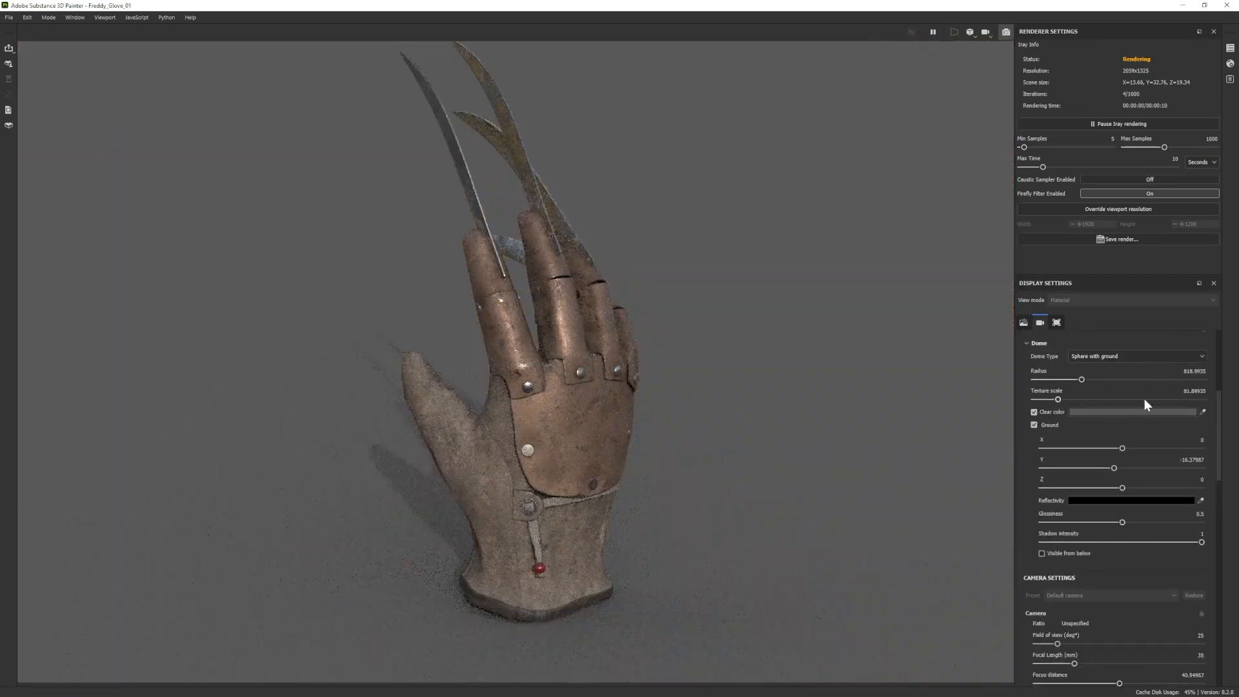
Set the environment map to Soft 1Front 2Backs and rotate the environment lighting.
scroll(1148, 381, "up", 5)
left_click(1151, 371)
left_click(1140, 488)
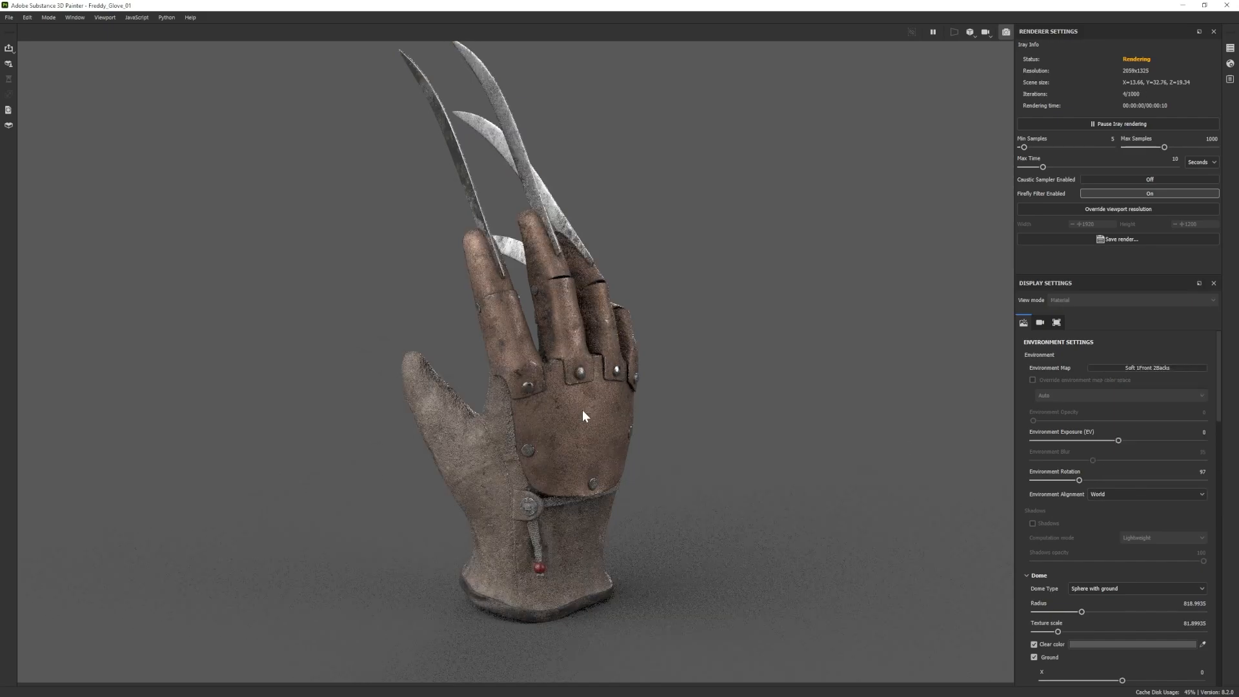
right_click_drag(583, 411, 675, 501, "shift")
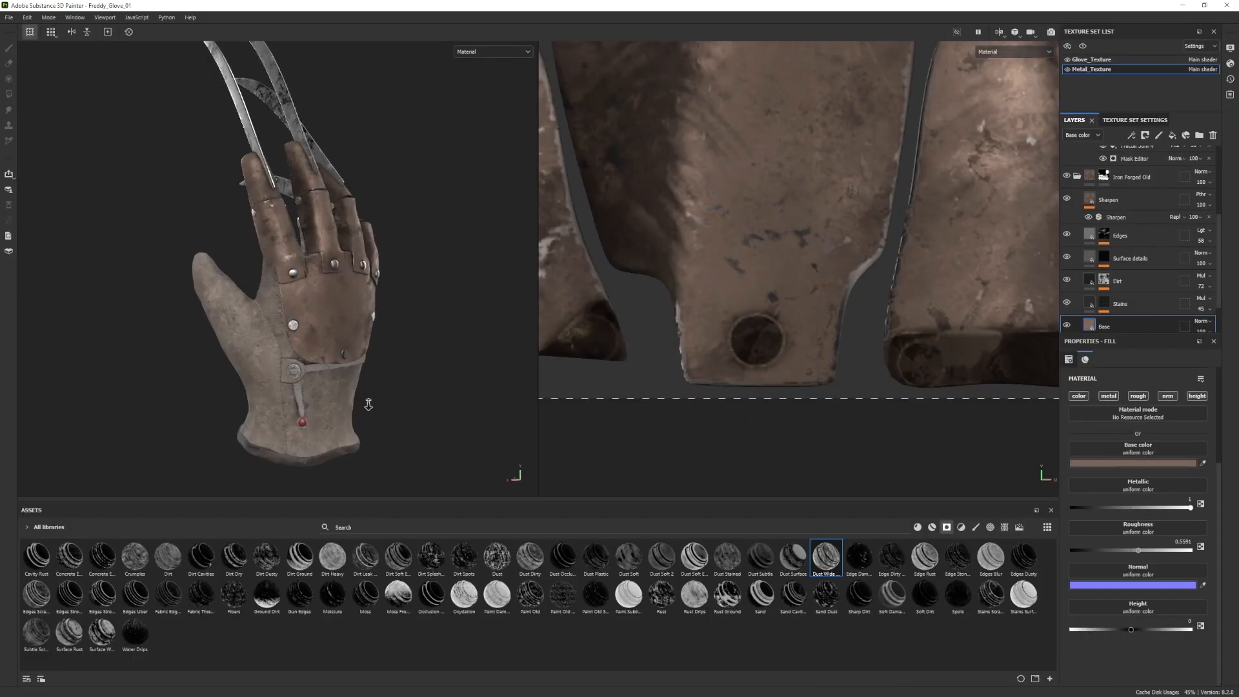
Return to painting Metal_Texture and add another Iron Forged Old smart material directly below Layer 1.
left_click_drag(368, 404, 362, 386, "alt")
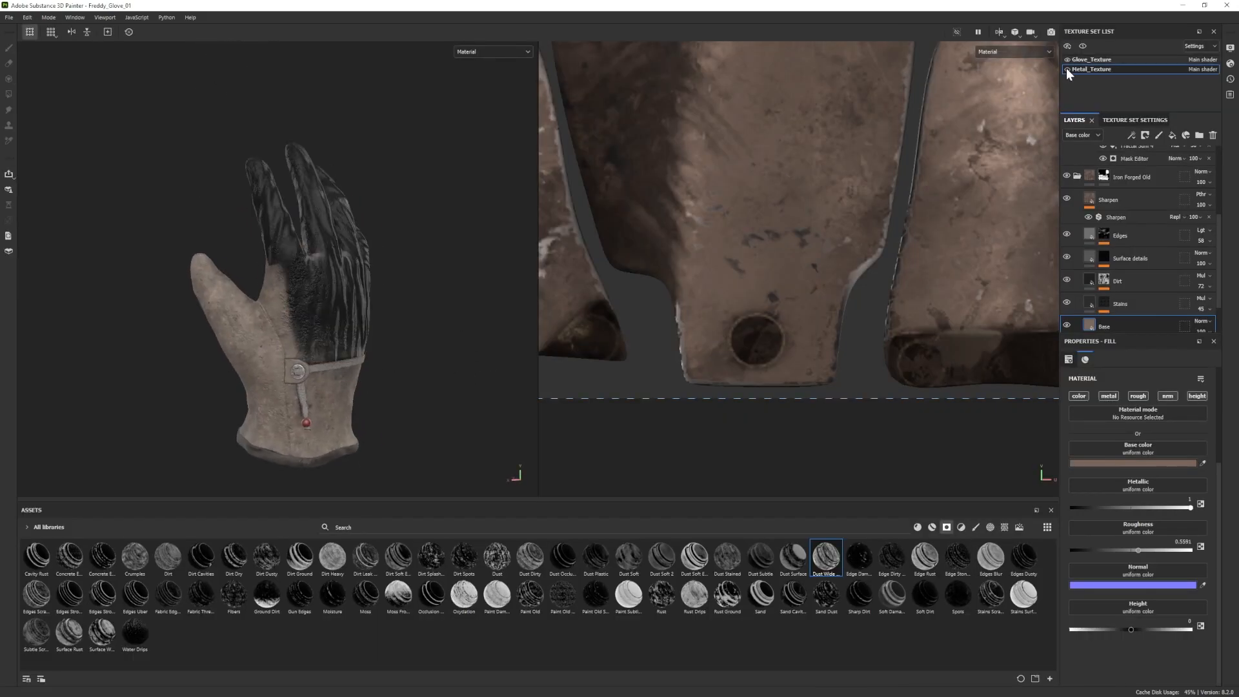
left_click(1077, 176)
left_click(1077, 163)
left_click(1137, 177)
left_click(1172, 136)
key("ctrl+z")
left_click(931, 527)
left_click_drag(464, 594, 1124, 165)
Give the Base layer of the new Iron Forged Old group a brown base color, comparing the group hidden and shown.
left_click(1121, 326)
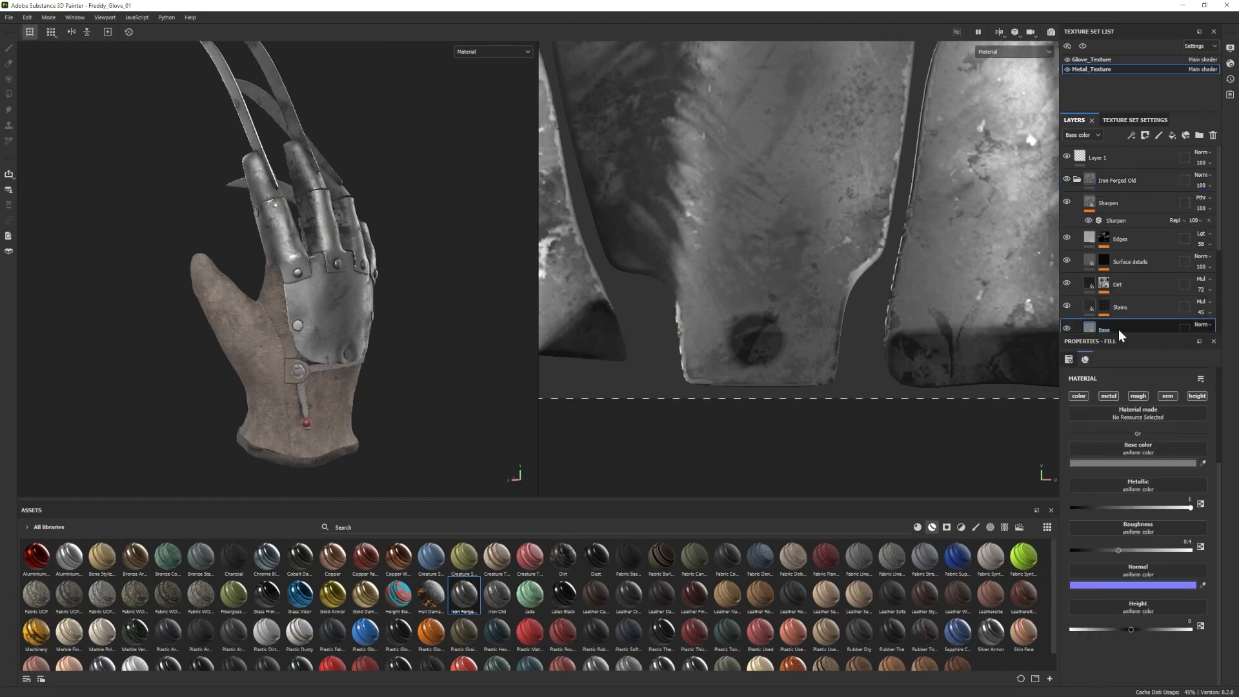
left_click(1109, 463)
left_click(1099, 632)
left_click_drag(1051, 609, 1024, 601)
left_click(1066, 178)
left_click(1067, 178)
left_click(1121, 463)
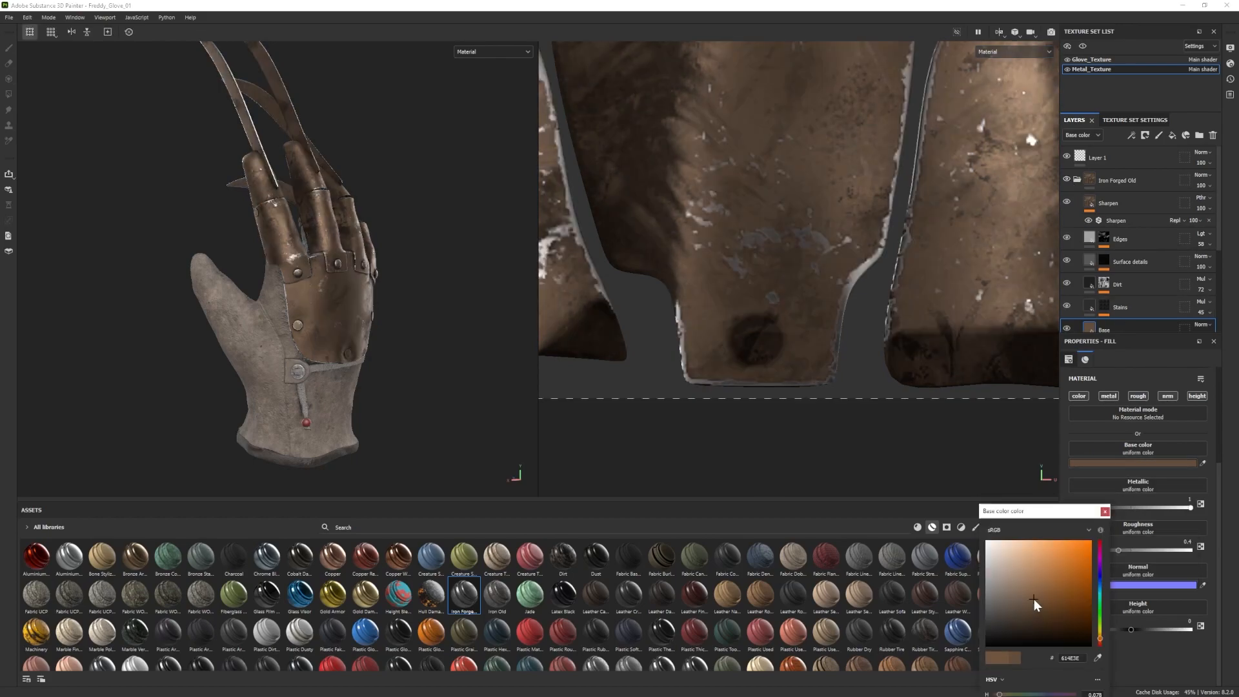
left_click(1034, 598)
left_click(1105, 512)
Add a black mask to the new Iron Forged Old group and reveal it on the finger strap bands with Polygon Fill.
right_click(1118, 179)
left_click(1142, 194)
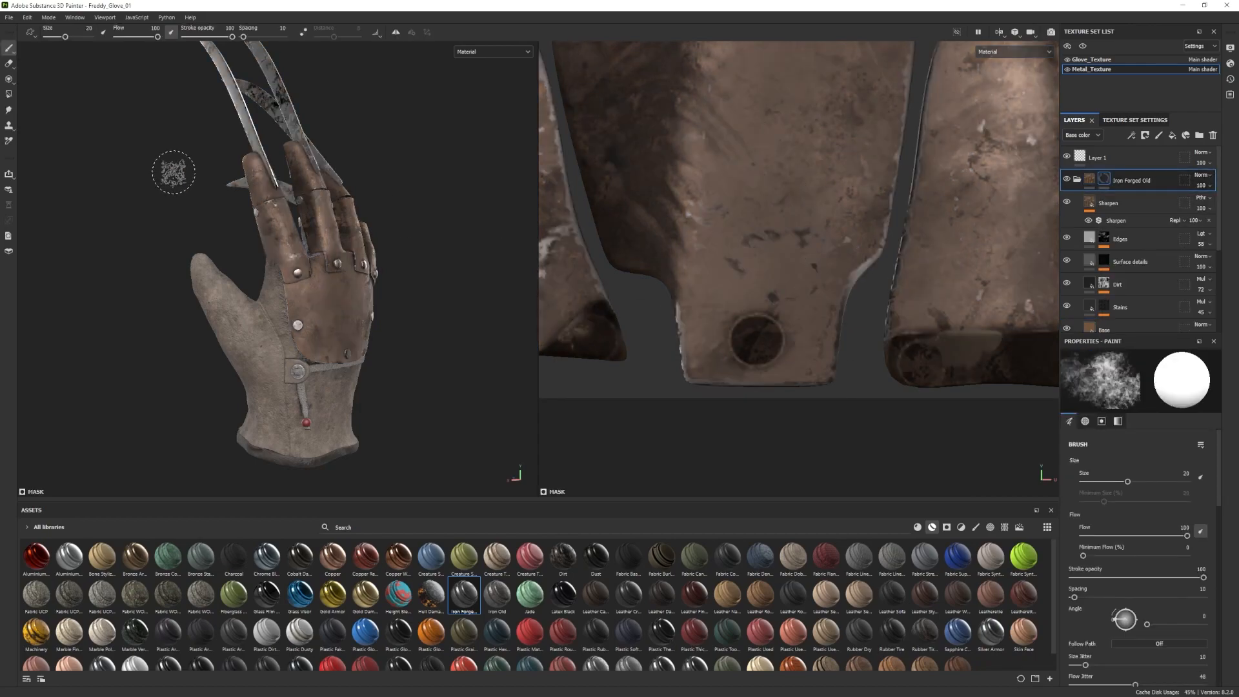
left_click(9, 94)
left_click_drag(347, 354, 325, 197, "alt")
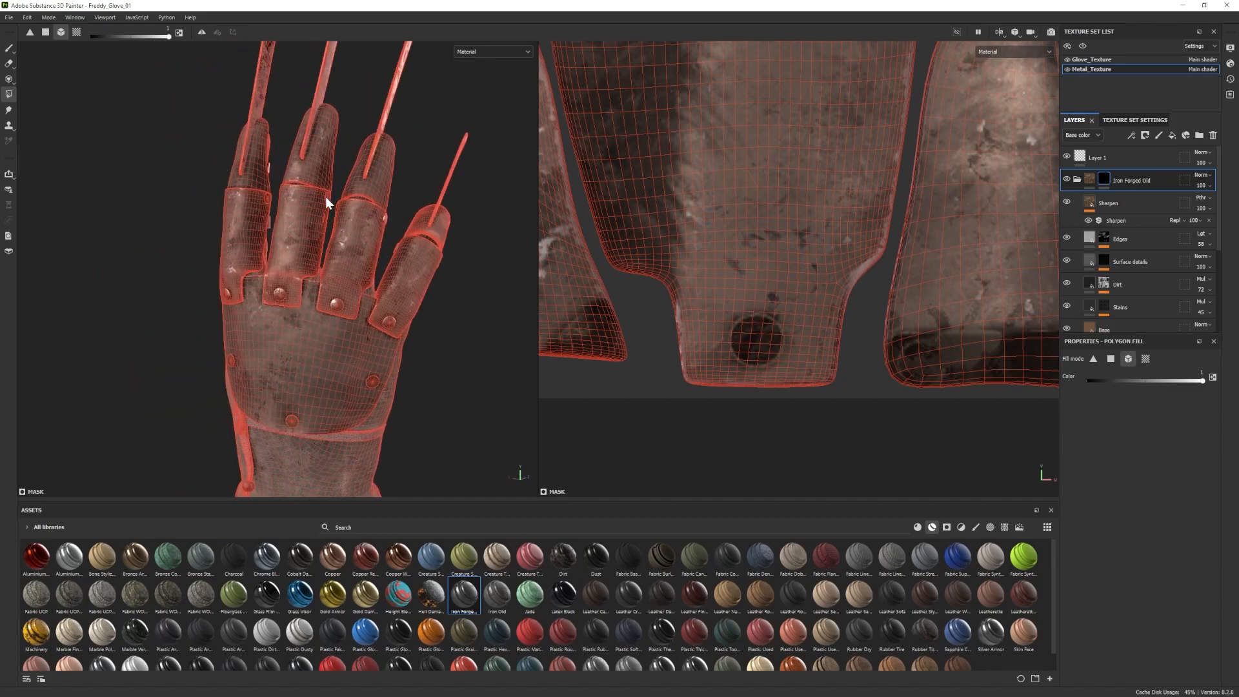
left_click_drag(402, 259, 79, 273, "alt")
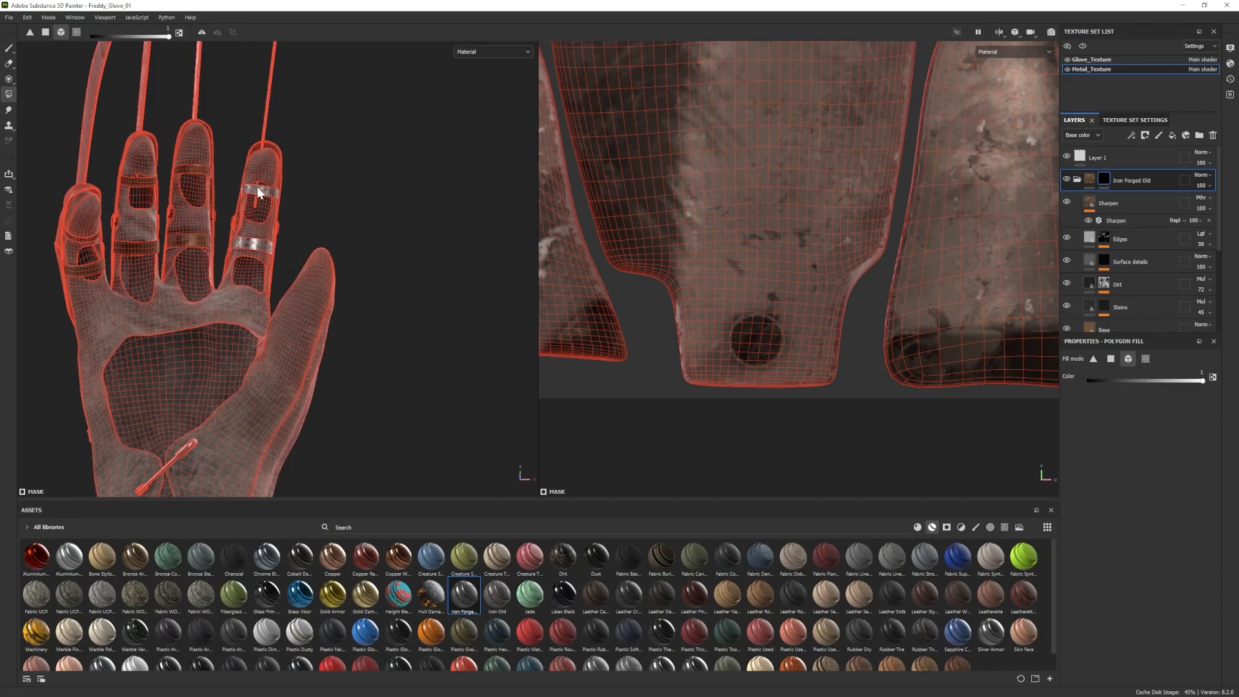
left_click(7, 49)
left_click_drag(291, 323, 194, 365, "alt")
scroll(194, 365, "up", 4)
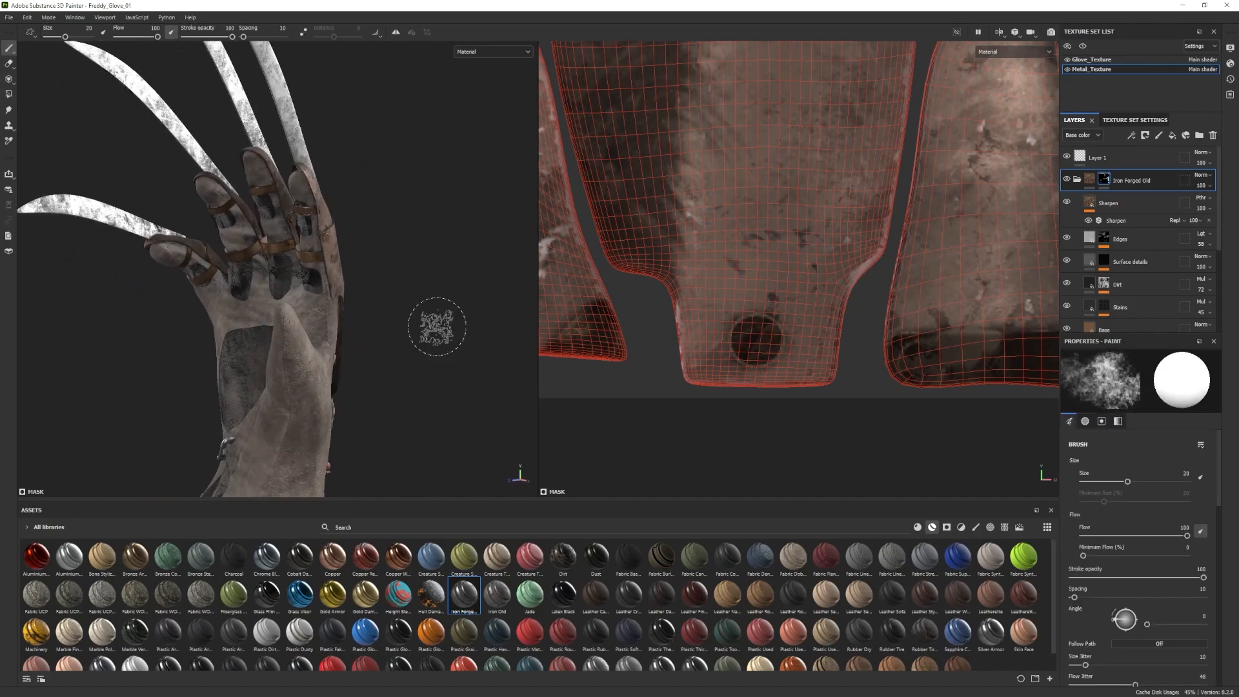
Shift the base color of the straps' Base layer to a less saturated, lighter brown and check it around the glove.
left_click(1104, 329)
left_click(1111, 463)
left_click_drag(1036, 605, 1016, 599)
left_click_drag(452, 371, 347, 387, "alt")
middle_click_drag(347, 387, 231, 359, "alt")
left_click_drag(231, 359, 264, 371, "alt")
scroll(263, 371, "up", 1)
Set the leather's Base Color layer in Glove_Texture to muted brown 7B6857 and check it in an Iray render.
left_click(1085, 60)
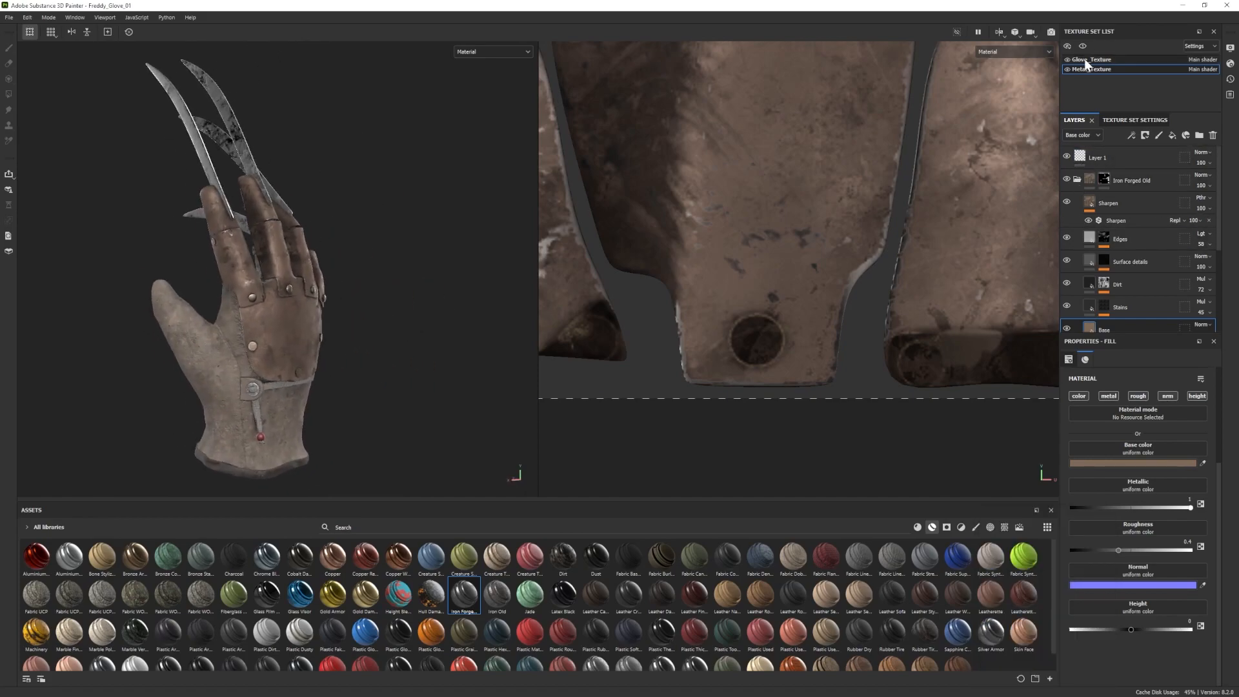
left_click(1085, 60)
left_click(1077, 175)
scroll(1132, 257, "down", 6)
left_click(1087, 200)
scroll(1093, 213, "down", 1)
left_click(1110, 262)
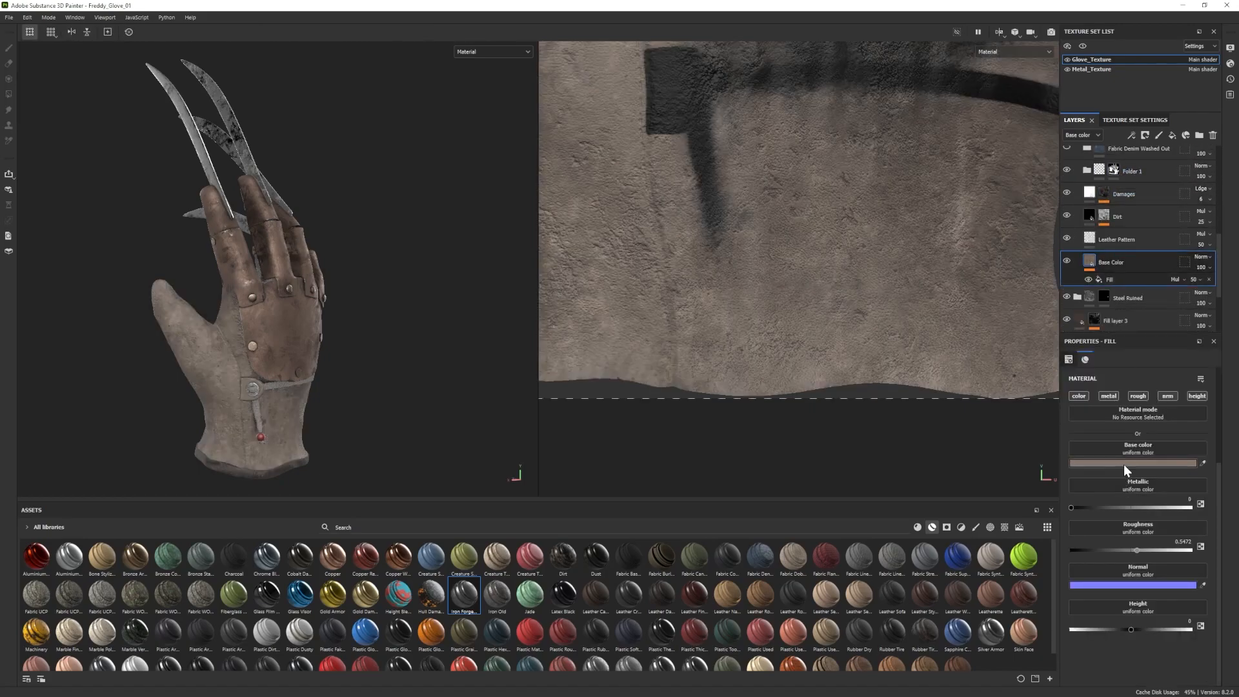
left_click(1124, 464)
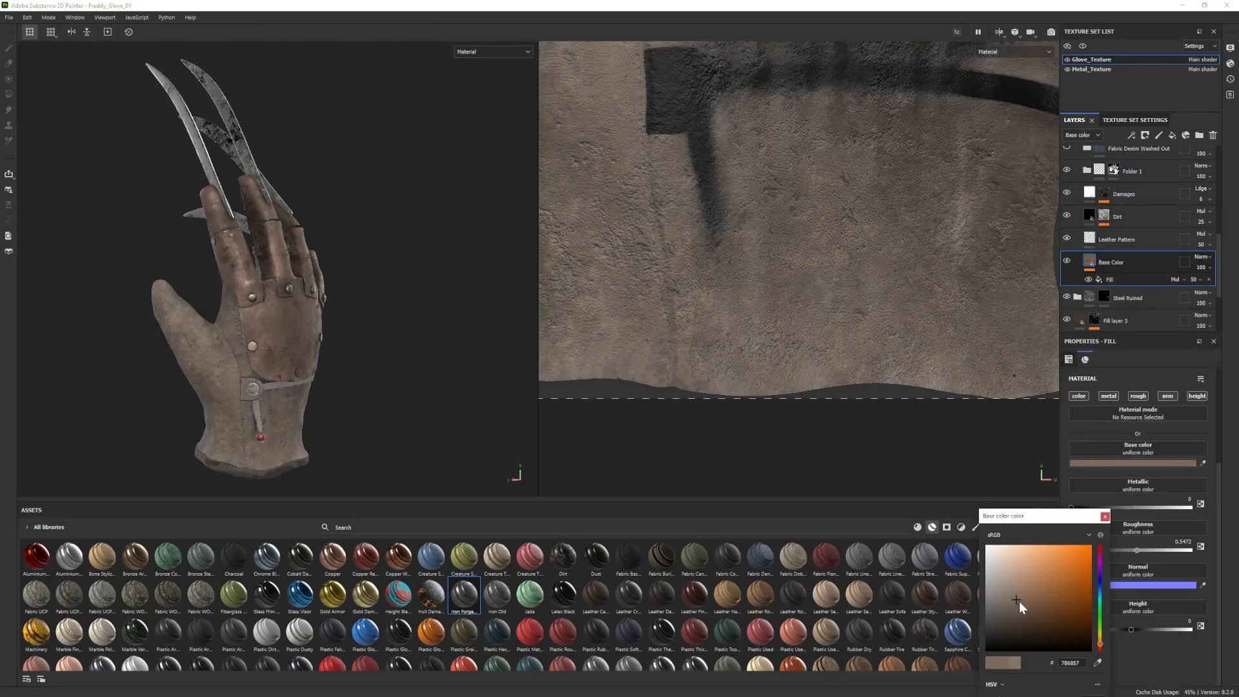
left_click(44, 18)
left_click(64, 41)
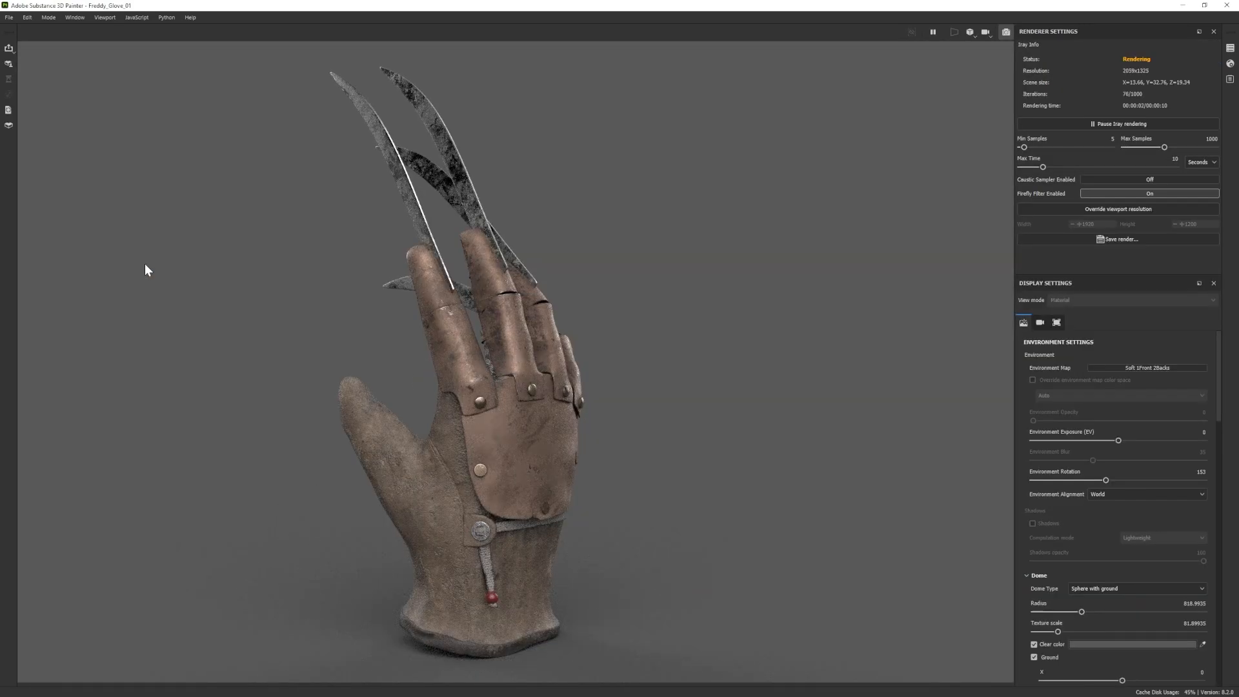
left_click(49, 18)
left_click(64, 30)
Darken the base color of Fill layer 1 in Leather Damaged to near black and set its roughness to about 0.99.
scroll(1128, 254, "up", 6)
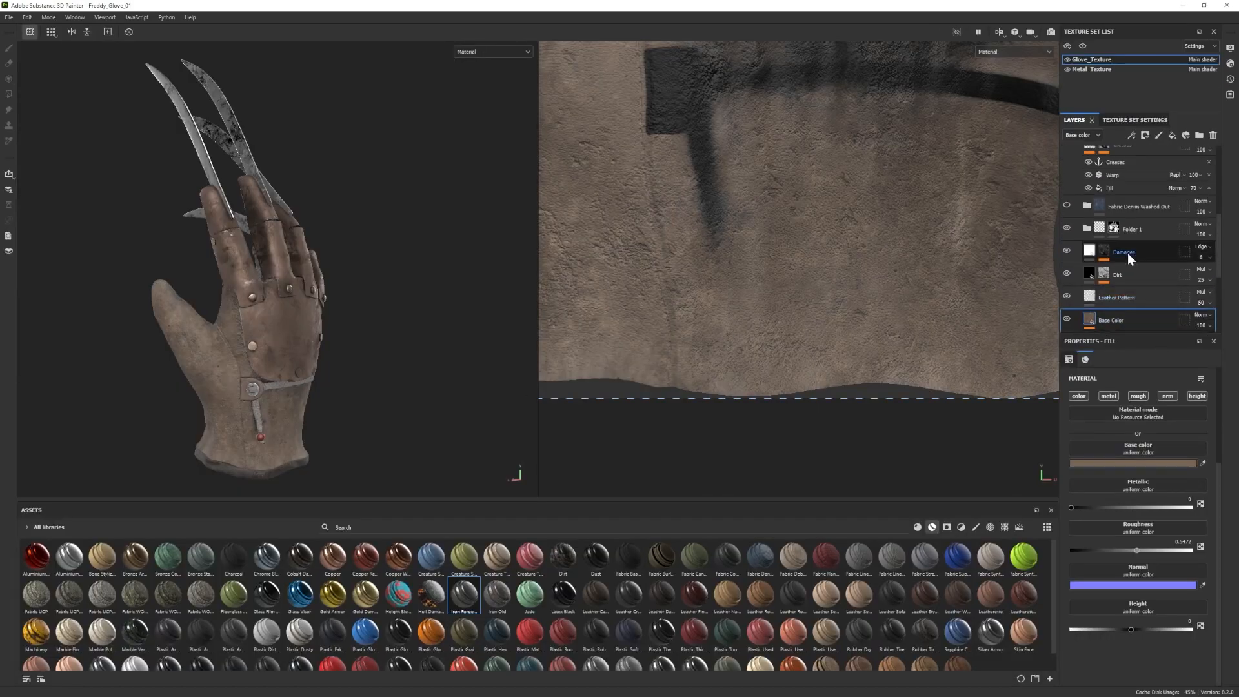
left_click(1066, 294)
left_click(1067, 294)
left_click(1089, 295)
left_click(1133, 463)
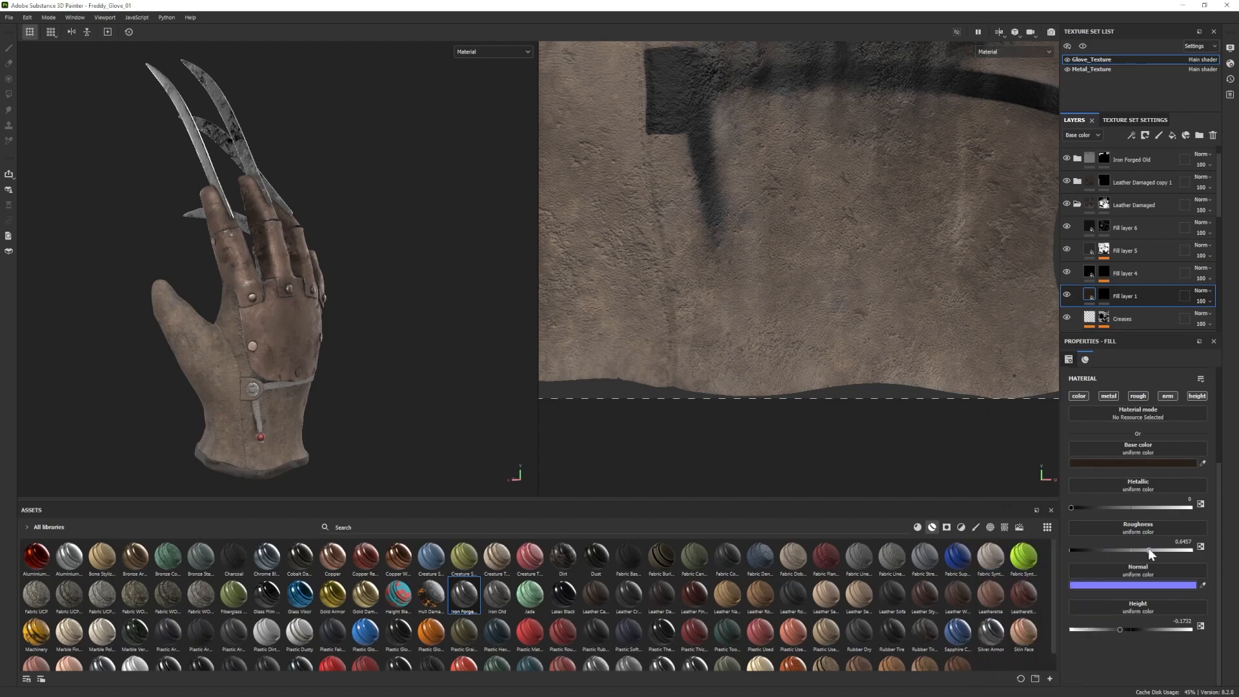
left_click(60, 41)
key("F9")
left_click(1112, 464)
left_click(1032, 653)
left_click(1104, 520)
Check the Leather Damaged layers' visibility and delete the Creases and Fabric Denim Washed Out layers.
left_click_drag(1067, 227, 1067, 273)
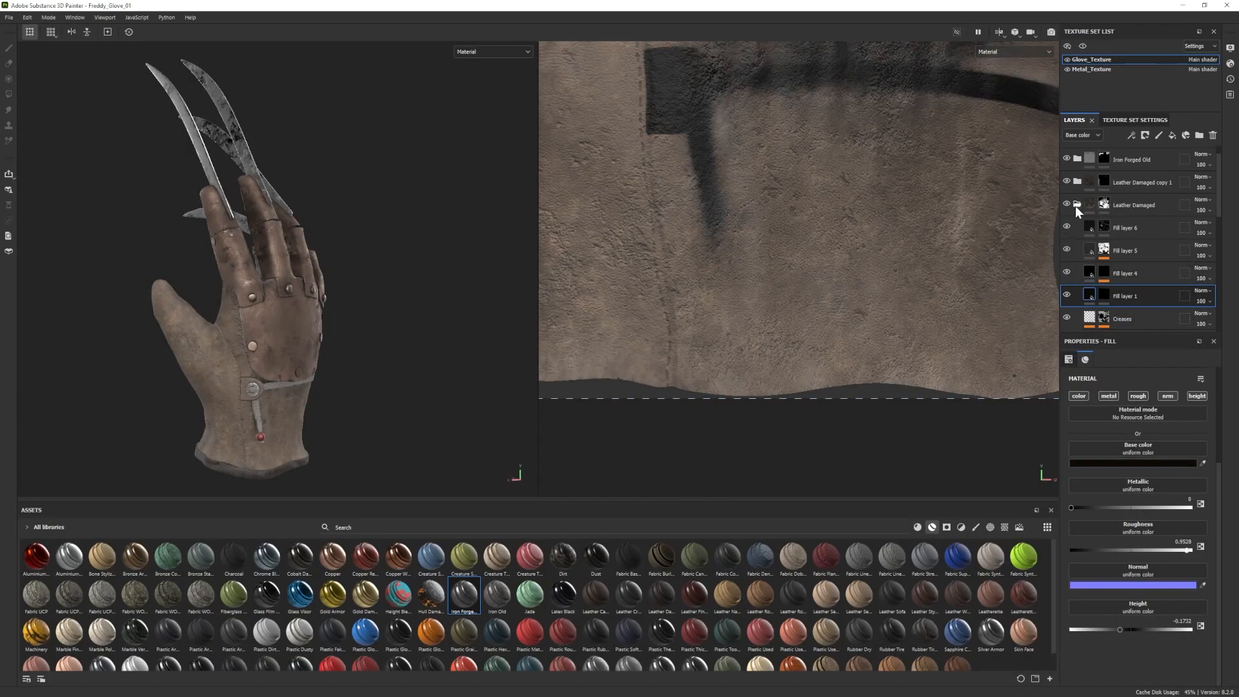
scroll(1064, 284, "down", 1)
left_click(1104, 288)
left_click(10, 65)
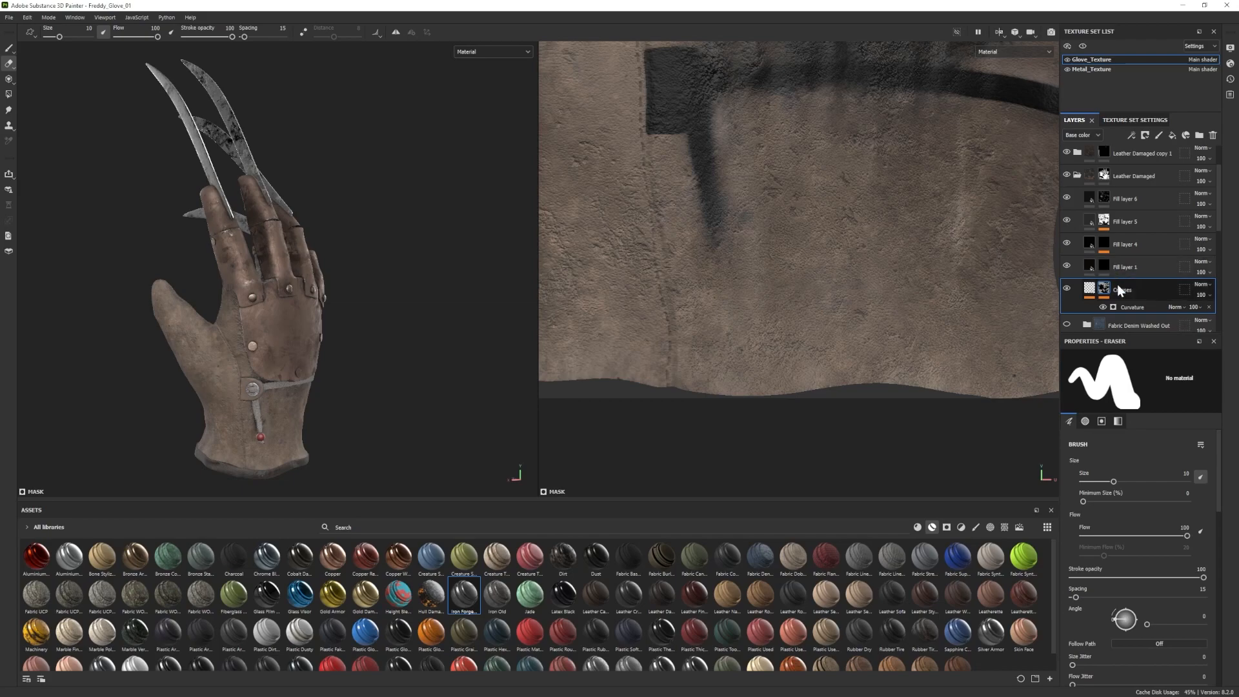
left_click(1068, 289)
left_click(1212, 135)
left_click(1213, 136)
Add the Leather Creased smart material at the top of the Leather Damaged group and hide its Creases Vertical layer.
scroll(1125, 283, "down", 4)
scroll(1130, 261, "up", 2)
left_click_drag(629, 594, 1097, 209)
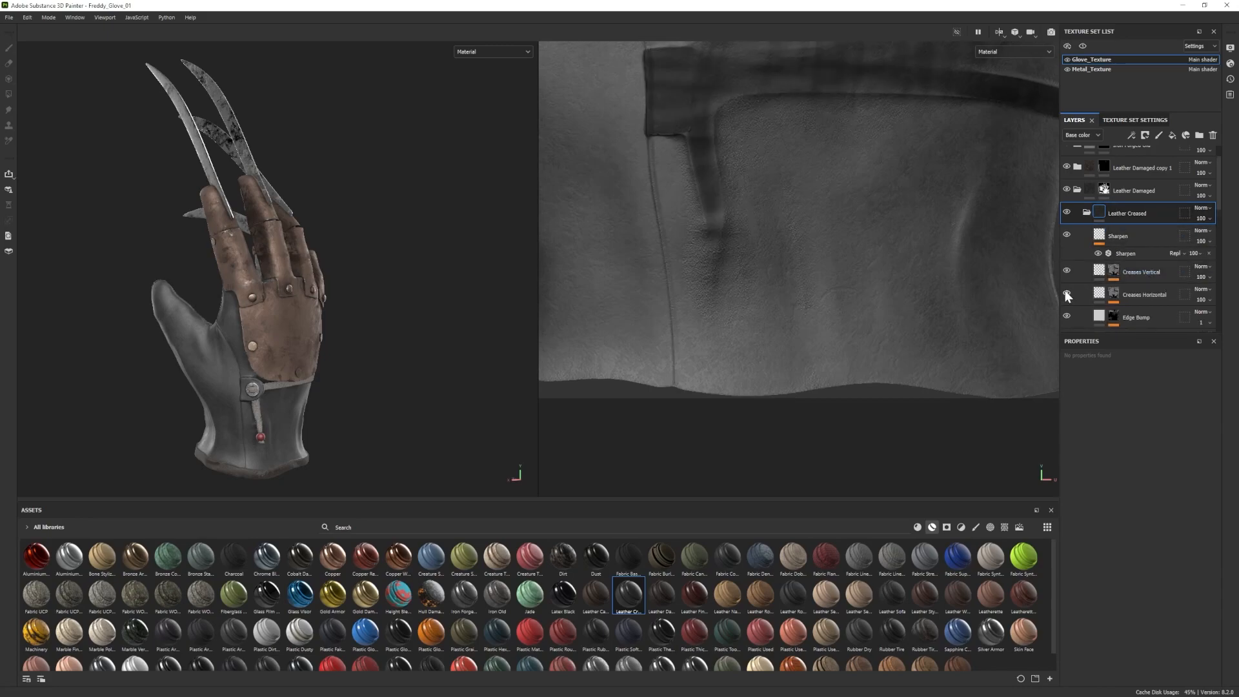
scroll(1068, 296, "down", 2)
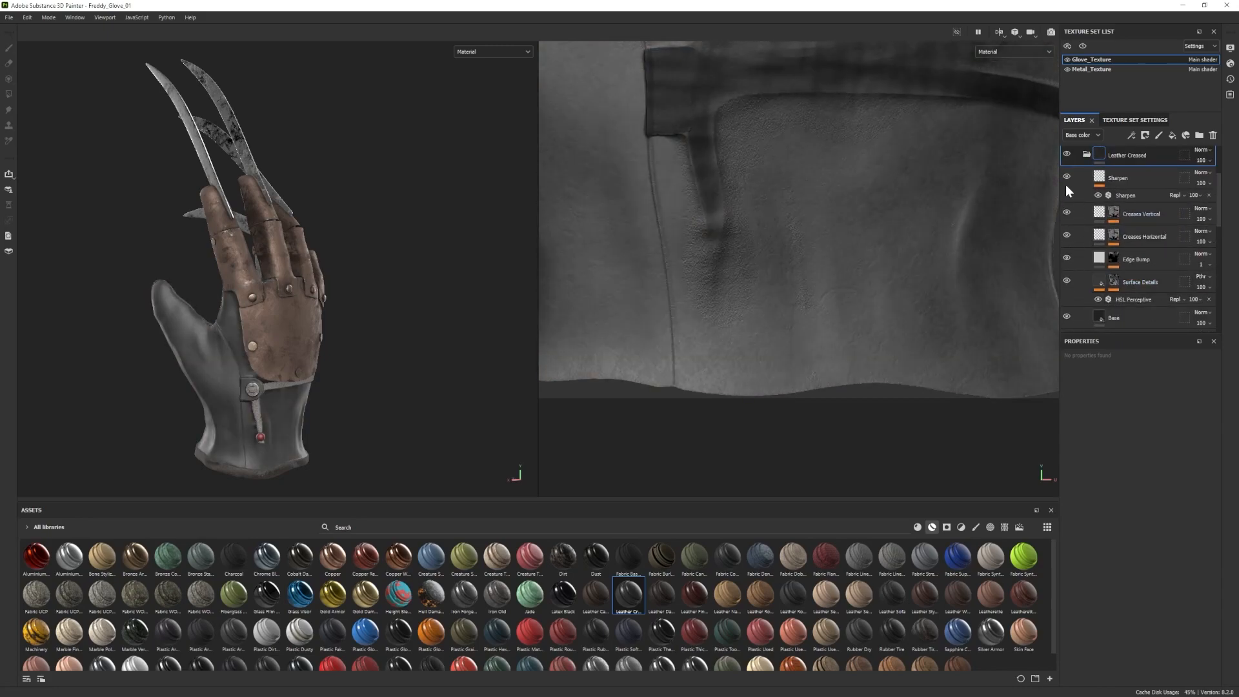
left_click(1067, 212)
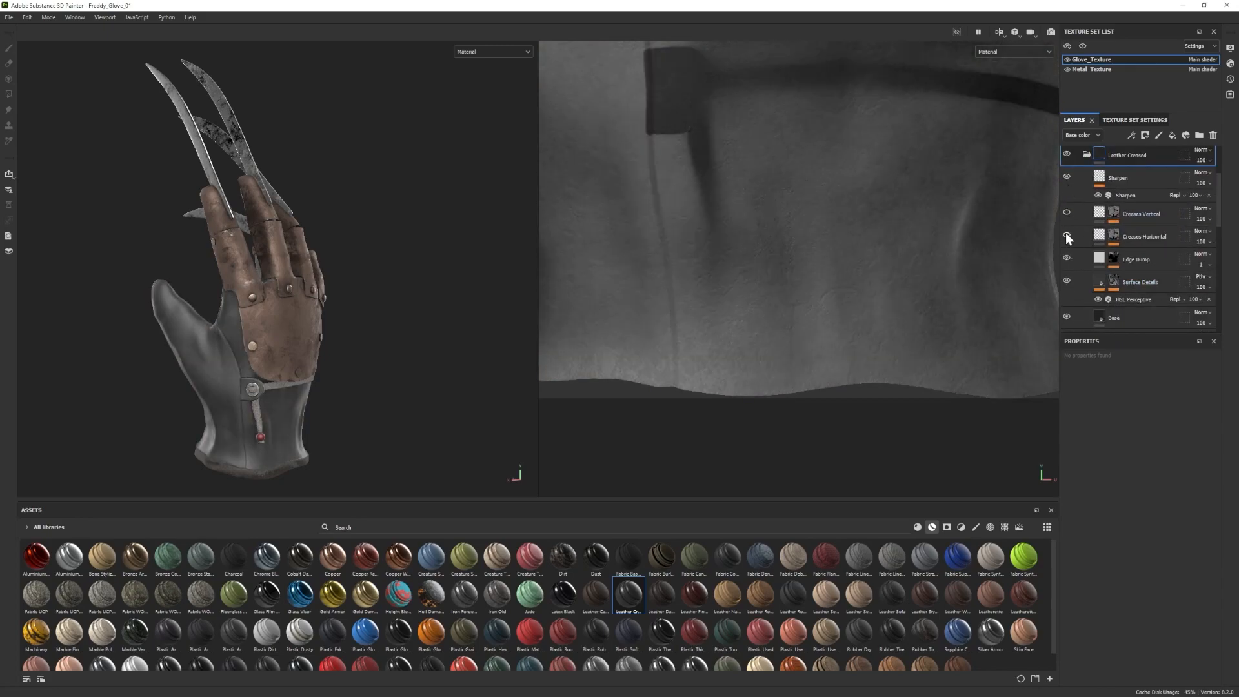
scroll(1134, 234, "down", 2)
left_click(1136, 261)
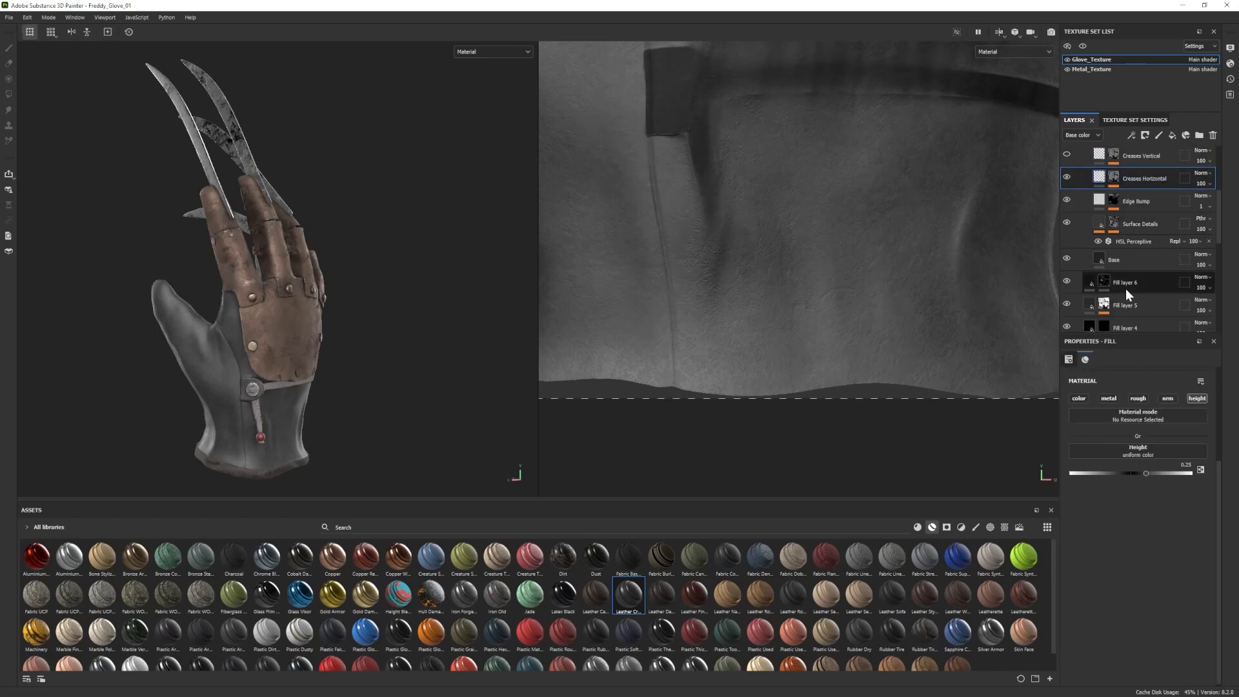
Disable the color, roughness and metallic channels on the Base layer of Leather Creased.
scroll(1109, 606, "down", 3)
mouse_move(303, 342)
left_mouse_down("alt")
mouse_move(355, 321)
mouse_move(297, 329)
left_mouse_up("alt")
scroll(1120, 254, "up", 1)
left_click(1067, 288)
left_click(1067, 288)
scroll(1113, 578, "up", 4)
left_click(1080, 427)
left_click(1066, 287)
left_click(1137, 427)
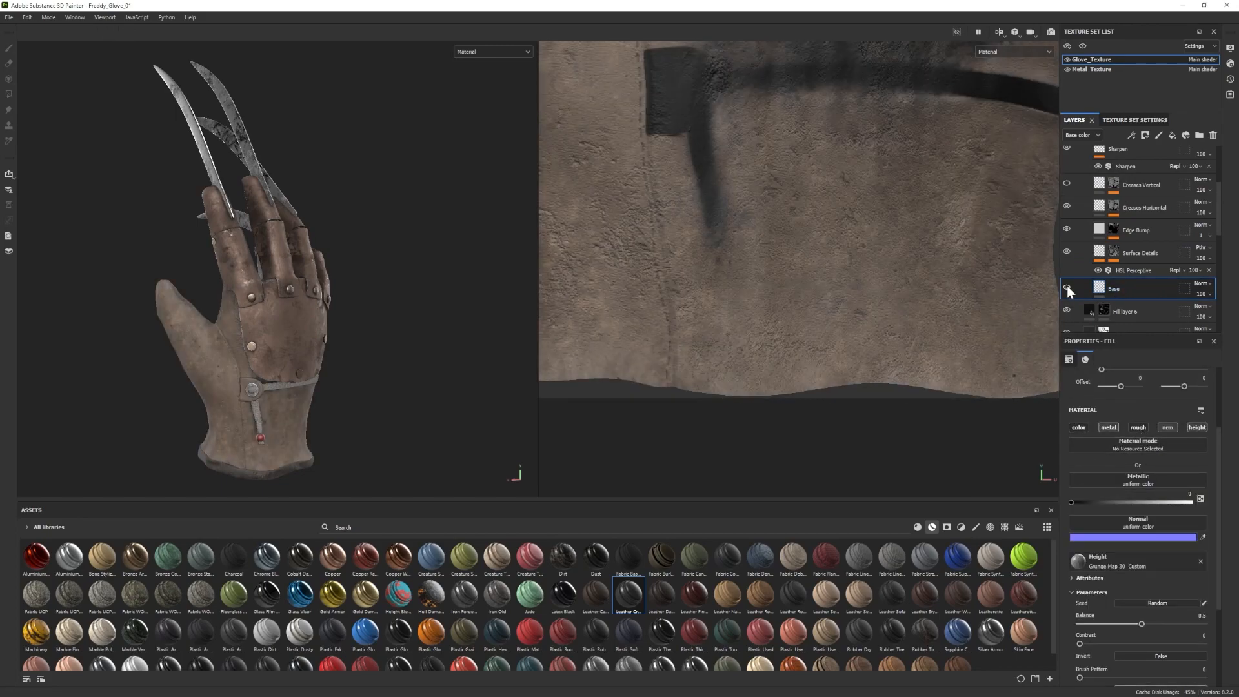
left_click(1109, 429)
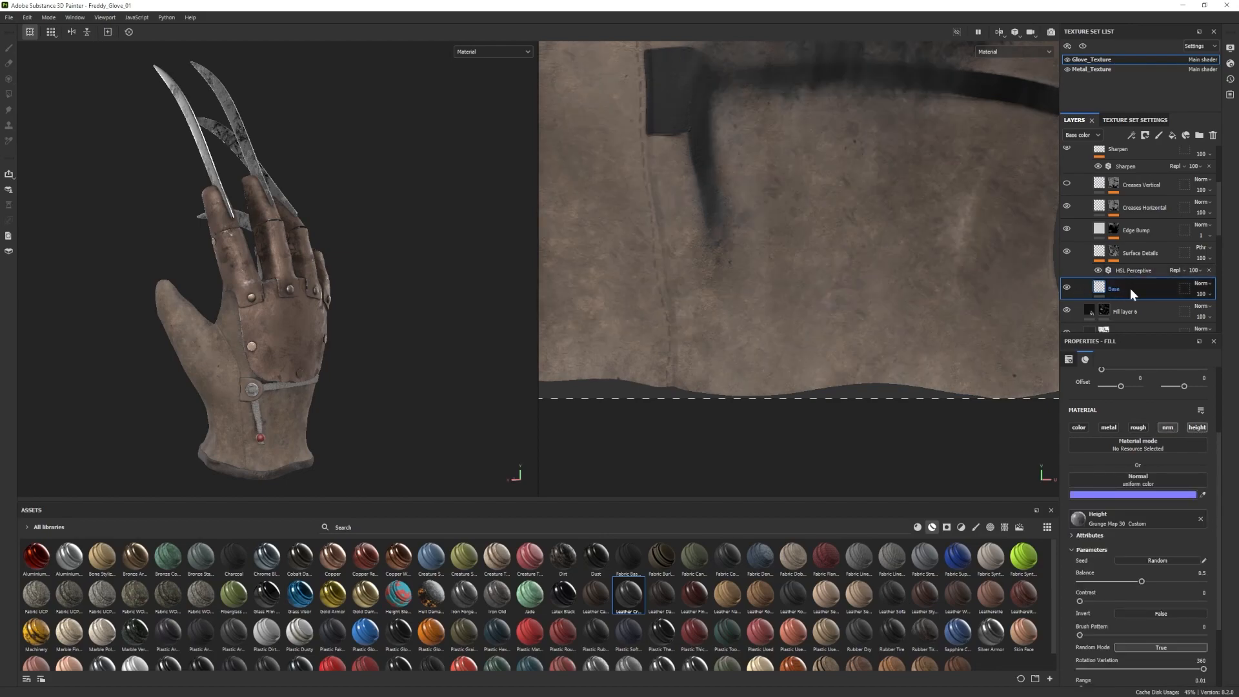
Compare the glove with and without the creases, then collapse and hide the Leather Creased group.
scroll(1129, 288, "up", 3)
left_click(1067, 187)
left_click(1068, 188)
left_click(1077, 190)
left_click(1087, 212)
left_click(1067, 211)
left_click(1129, 235)
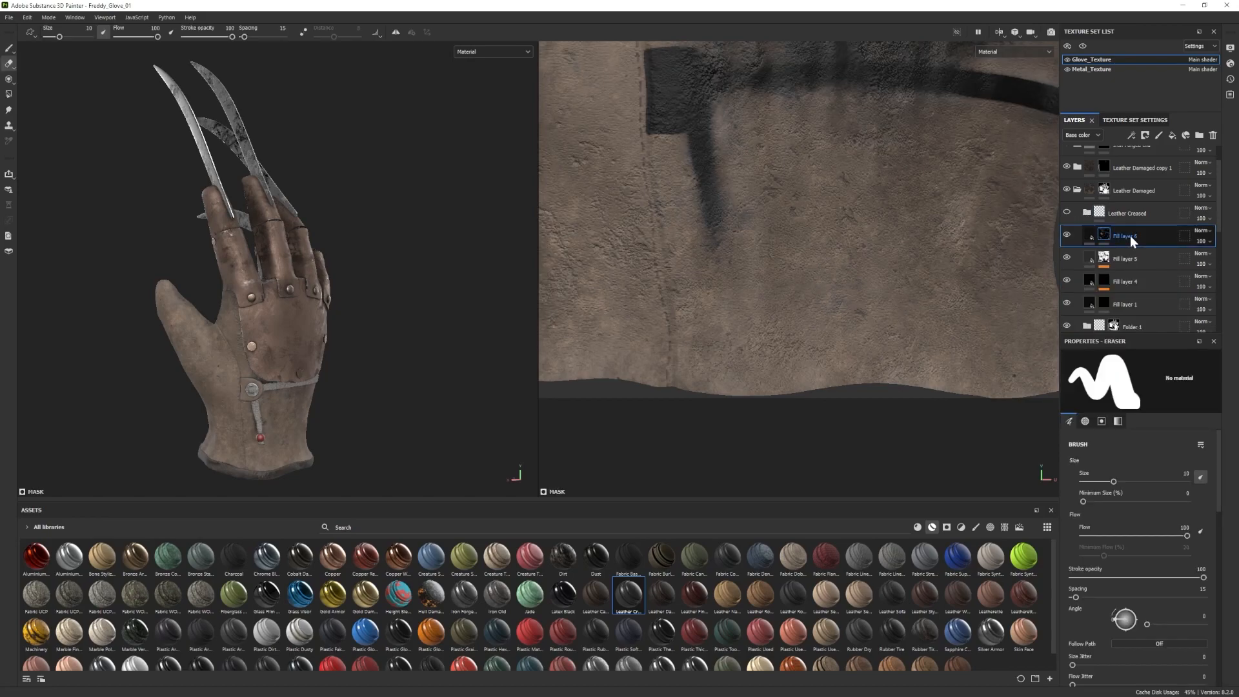
Paste the Base and Creases Horizontal layers below Dirt in the Leather Damaged group and compare them hidden and shown.
scroll(1145, 271, "down", 3)
left_click(1144, 308)
key("ctrl+v")
scroll(1143, 304, "down", 2)
left_click(1067, 272)
left_click(1066, 249)
left_click(1066, 249)
left_click(1066, 271)
Move the pasted Base layer directly above Folder 1 and hide it.
left_click(1134, 273)
left_click_drag(1138, 272, 1129, 172)
scroll(1136, 613, "down", 3)
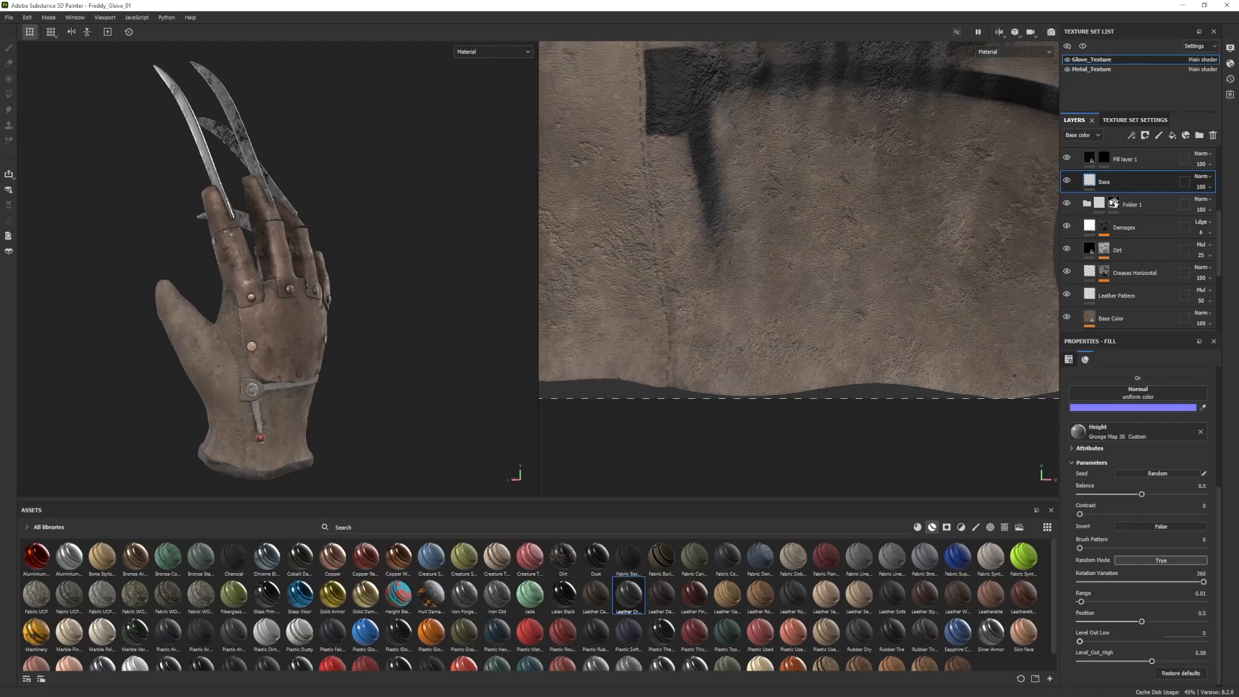
left_click(1067, 182)
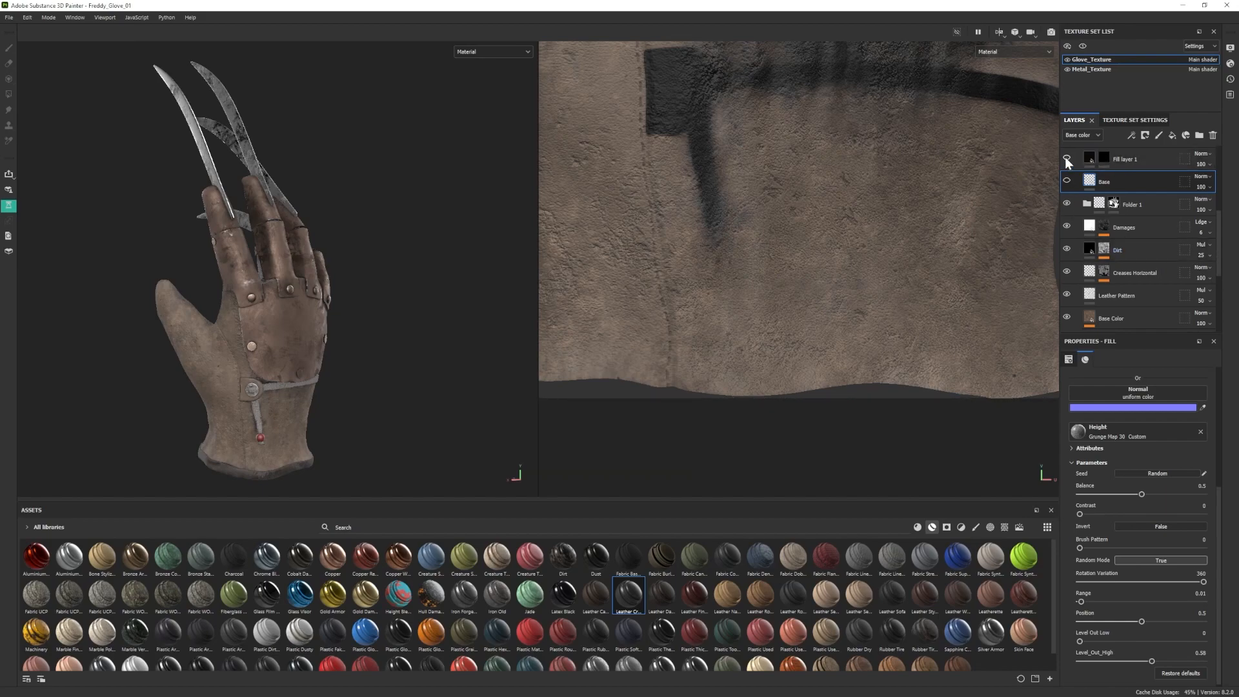
Set the Creases Soft balance in the Creases Horizontal mask to 0.84 and preview the glove in an Iray render.
left_click(1104, 271)
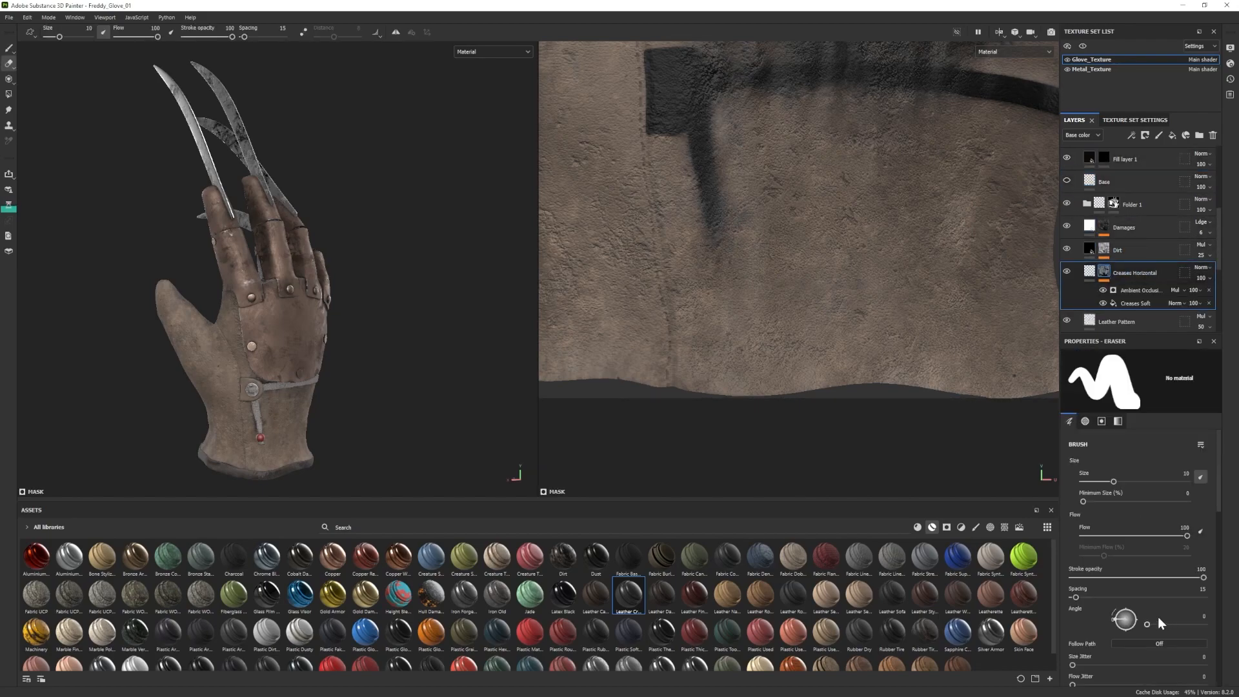
left_click(1131, 305)
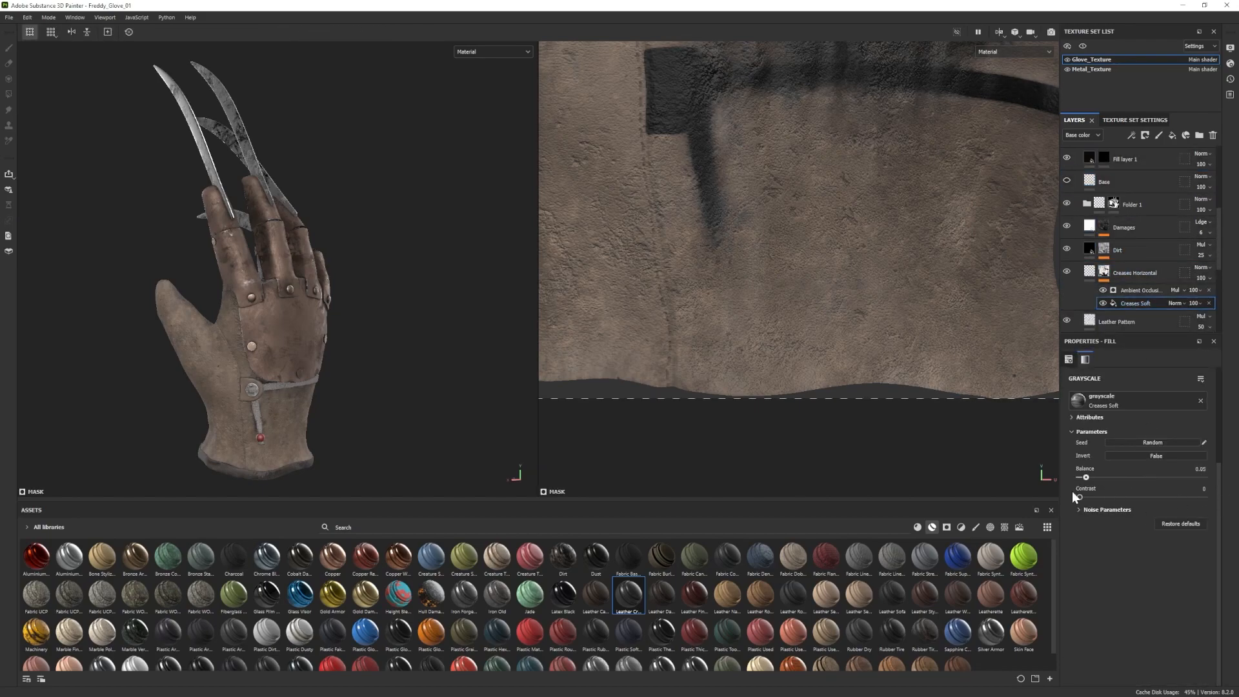
left_click(1183, 477)
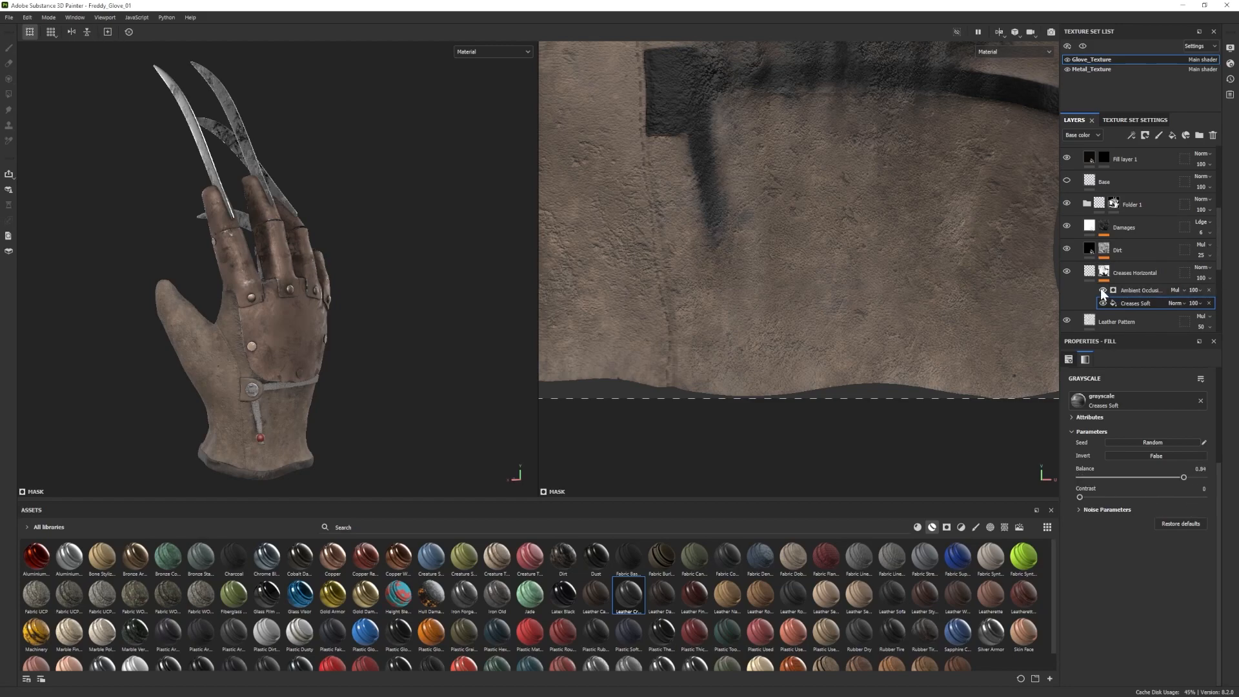
left_click(1135, 291)
left_click(58, 40)
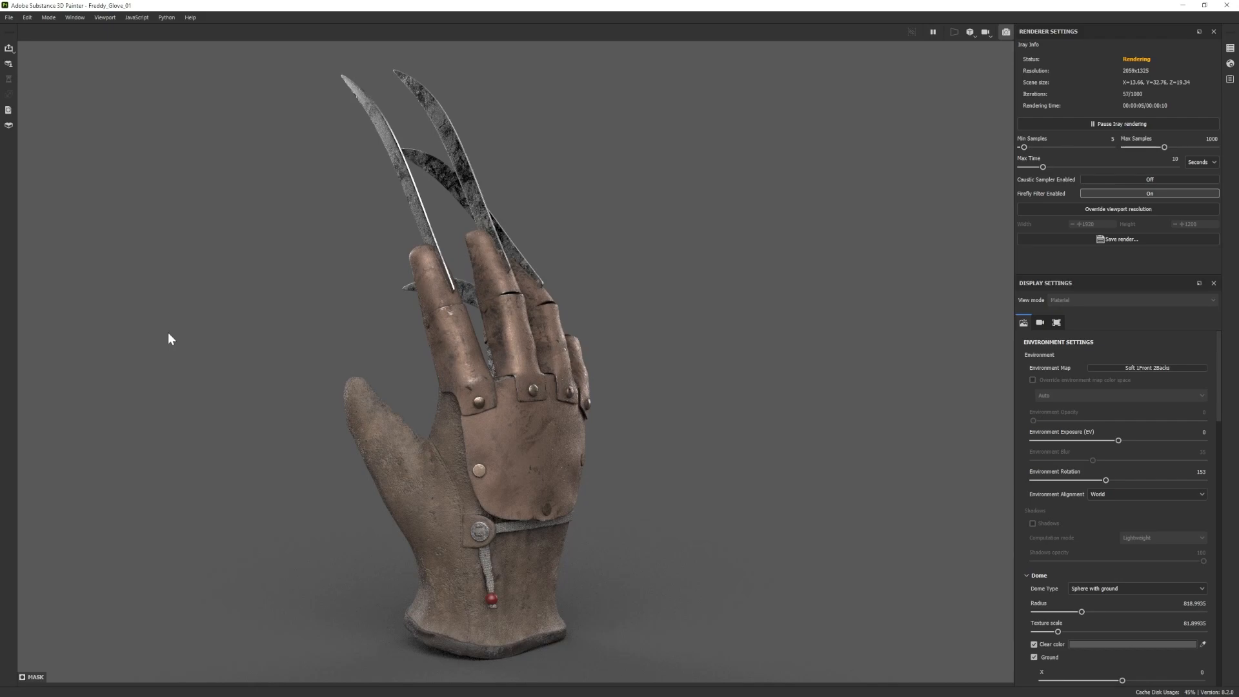
Add a fill layer above the Iron Forged Old group in Metal_Texture with a near-black base color and raised roughness.
left_click(49, 18)
left_click(52, 30)
left_click(1087, 70)
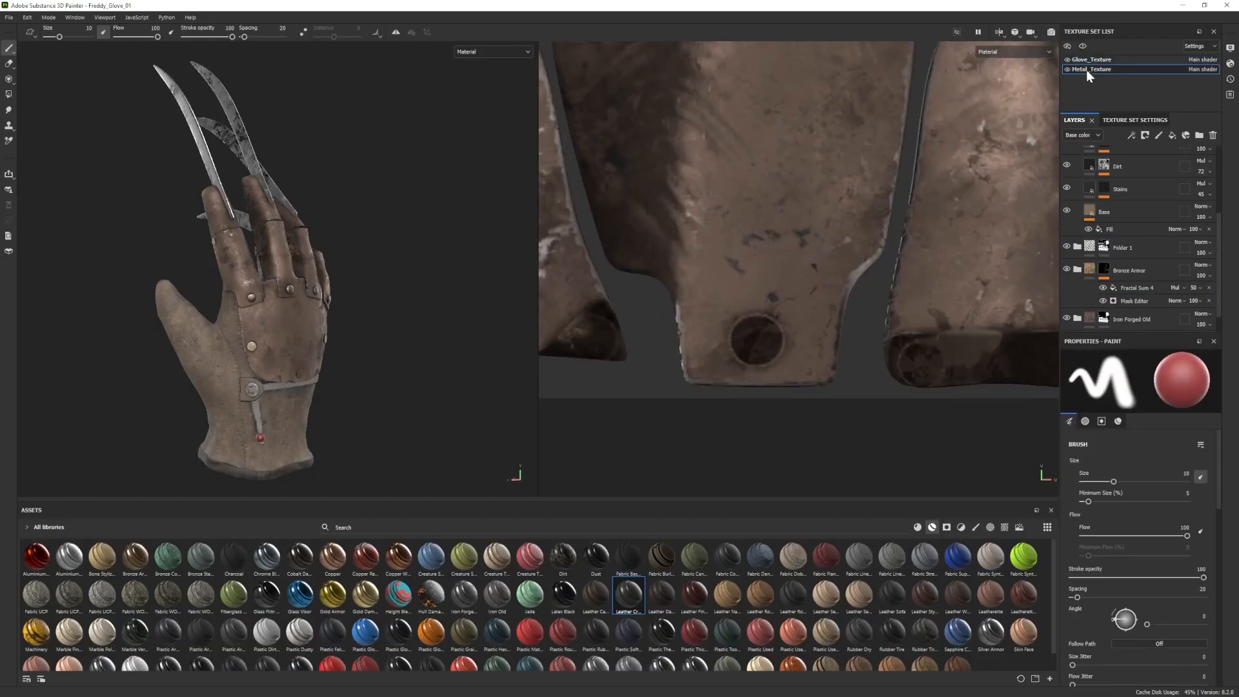
scroll(1123, 187, "up", 3)
left_click(1146, 181)
left_click(1172, 135)
left_click(1128, 463)
left_click(989, 648)
left_click(1105, 527)
left_click_drag(1106, 550, 1162, 550)
Add a black mask to the new fill layer and choose the Dirt 1 brush.
right_click(1124, 179)
left_click(1137, 196)
left_click(975, 527)
left_click(398, 594)
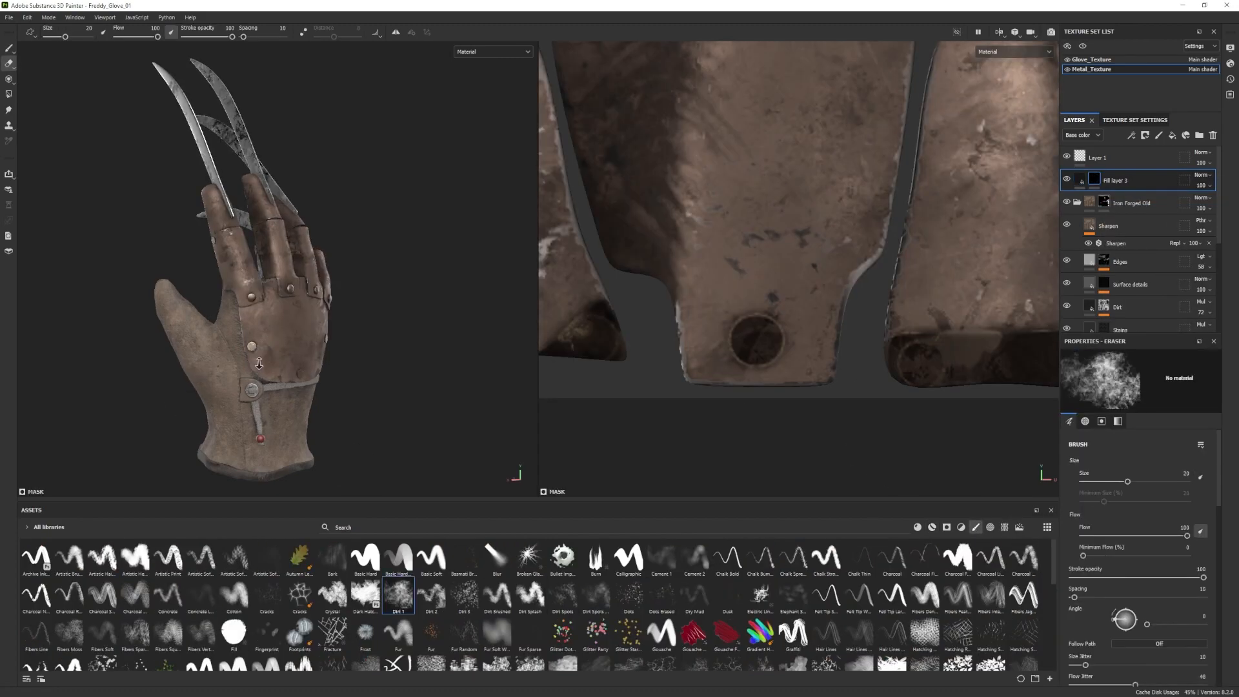
Paint dark grime into Fill layer 3's mask around the knuckle and hand-plate rivets with the brush at size about 8.24.
scroll(250, 348, "up", 5)
left_click(254, 346)
key("2")
left_click(9, 48)
mouse_move(255, 346)
right_mouse_down("ctrl")
mouse_move(274, 346)
mouse_move(255, 346)
right_mouse_up("ctrl")
left_click(254, 346)
left_click(254, 258)
left_click_drag(320, 325, 277, 322, "alt")
left_click(322, 240)
left_click_drag(355, 277, 327, 275, "alt")
left_click(388, 245)
left_click(443, 264)
left_click(428, 335)
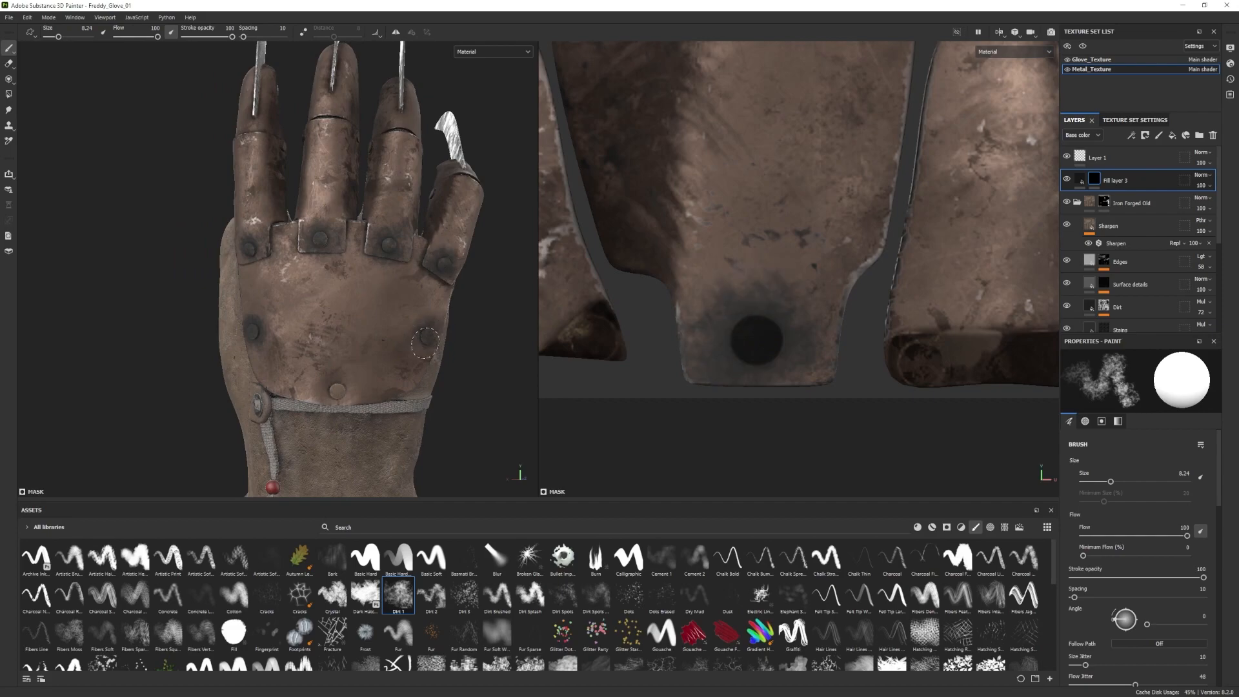
left_click(337, 391)
Raise the roughness of Fill layer 3, set its opacity to 75 and check the grime in an Iray render.
left_click(8, 94)
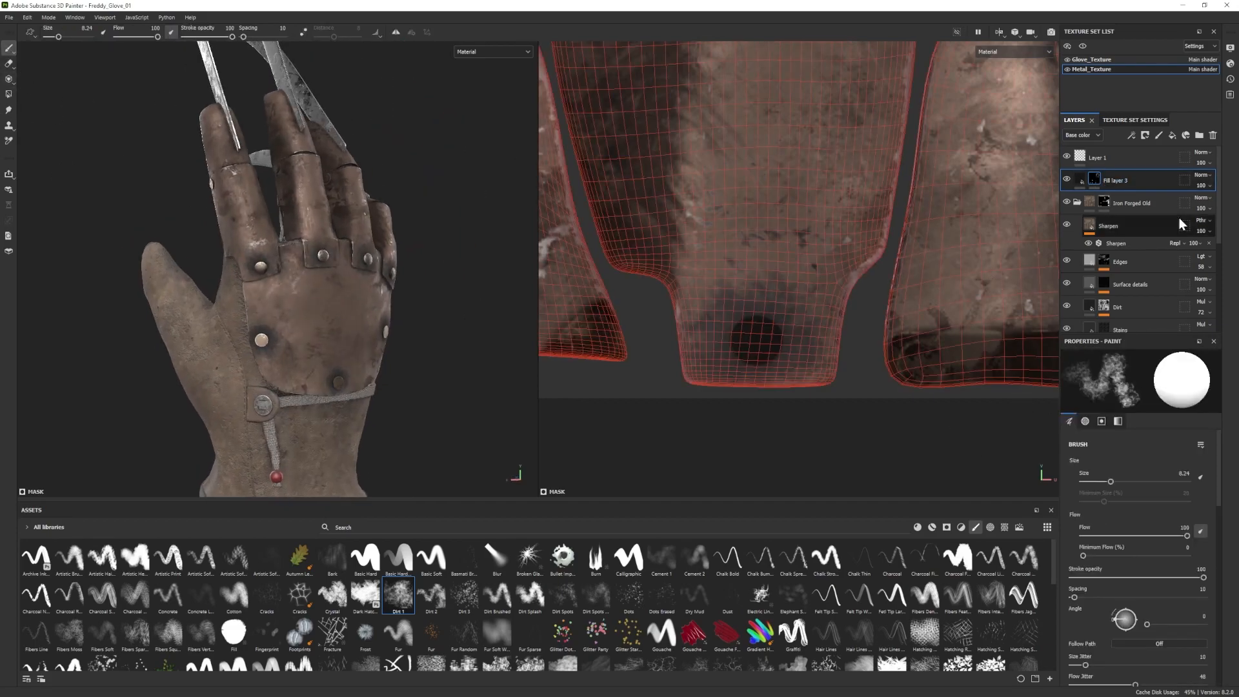
left_click_drag(1135, 549, 1191, 551)
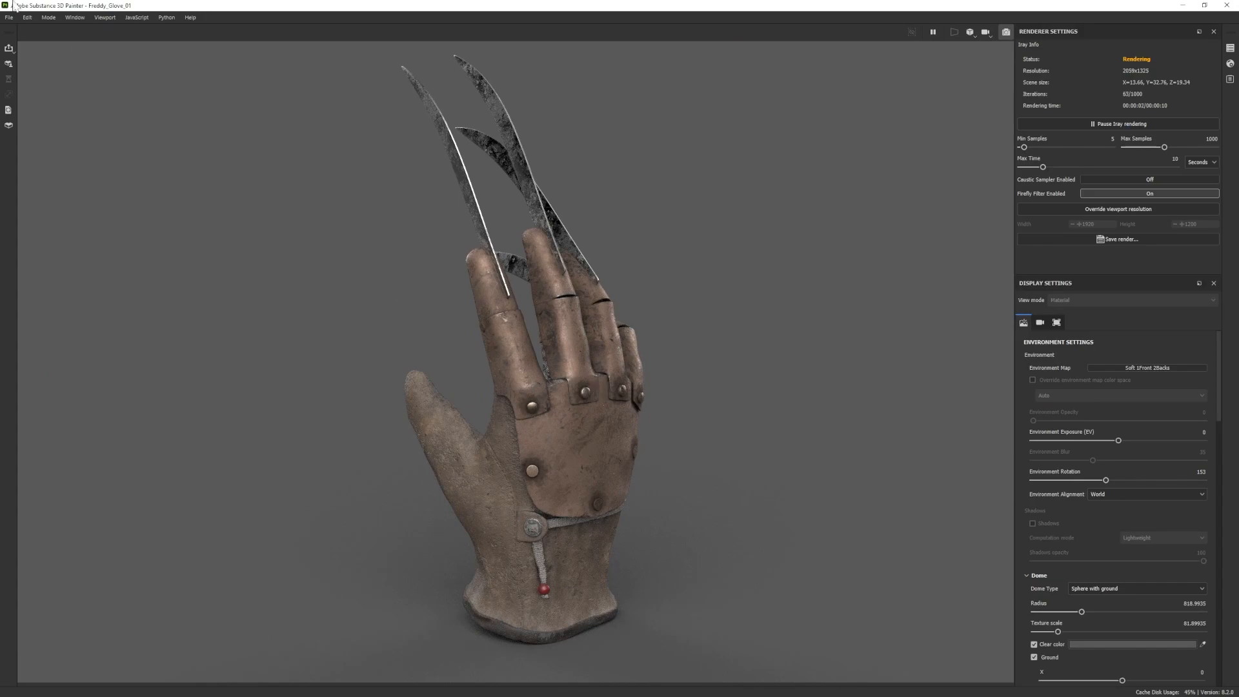
left_click(58, 31)
Erase some of the grime around the rivets in Fill layer 3's mask and preview the glove in an Iray render.
left_click(1094, 180)
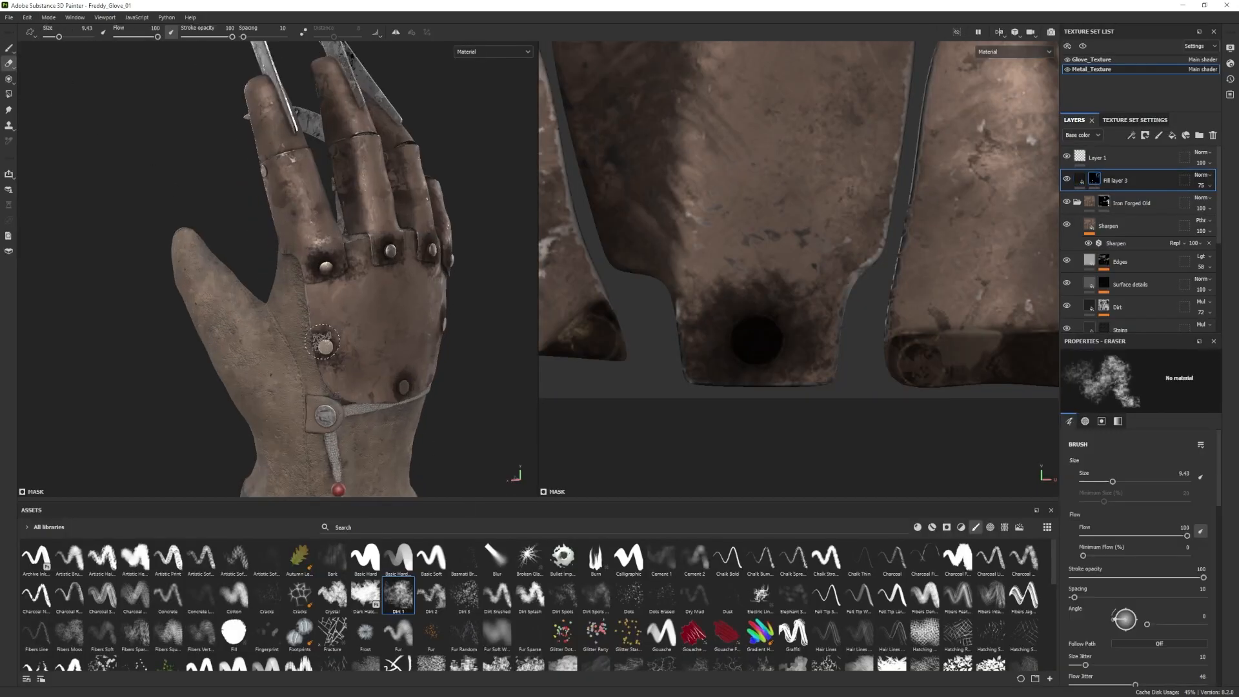
left_click_drag(406, 381, 378, 310, "alt")
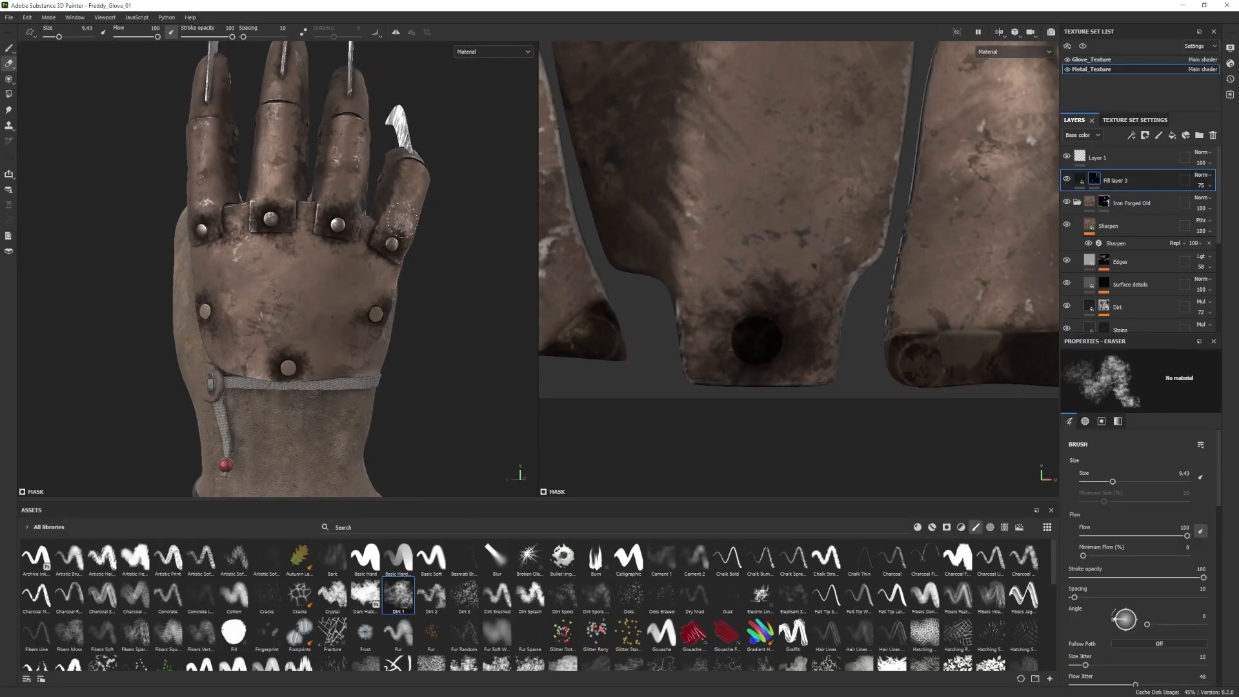
scroll(276, 369, "down", 4)
left_click_drag(276, 369, 199, 247, "alt")
left_click(49, 18)
left_click(62, 43)
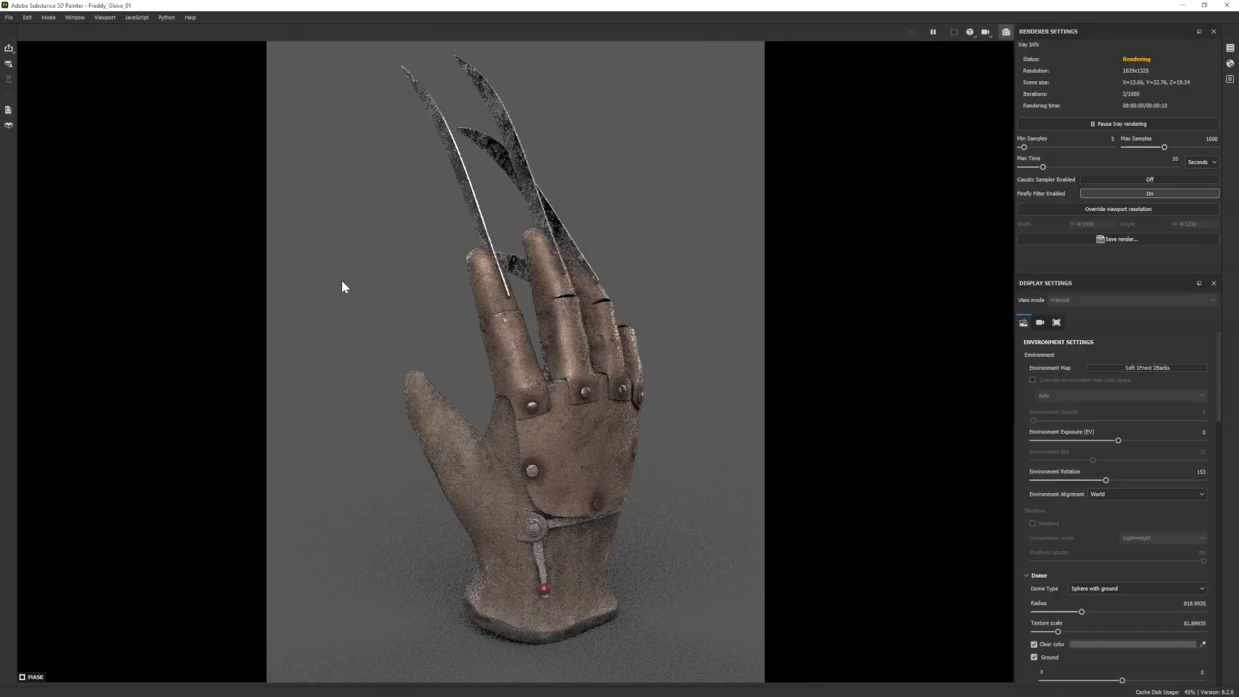
middle_click_drag(538, 471, 465, 430, "alt")
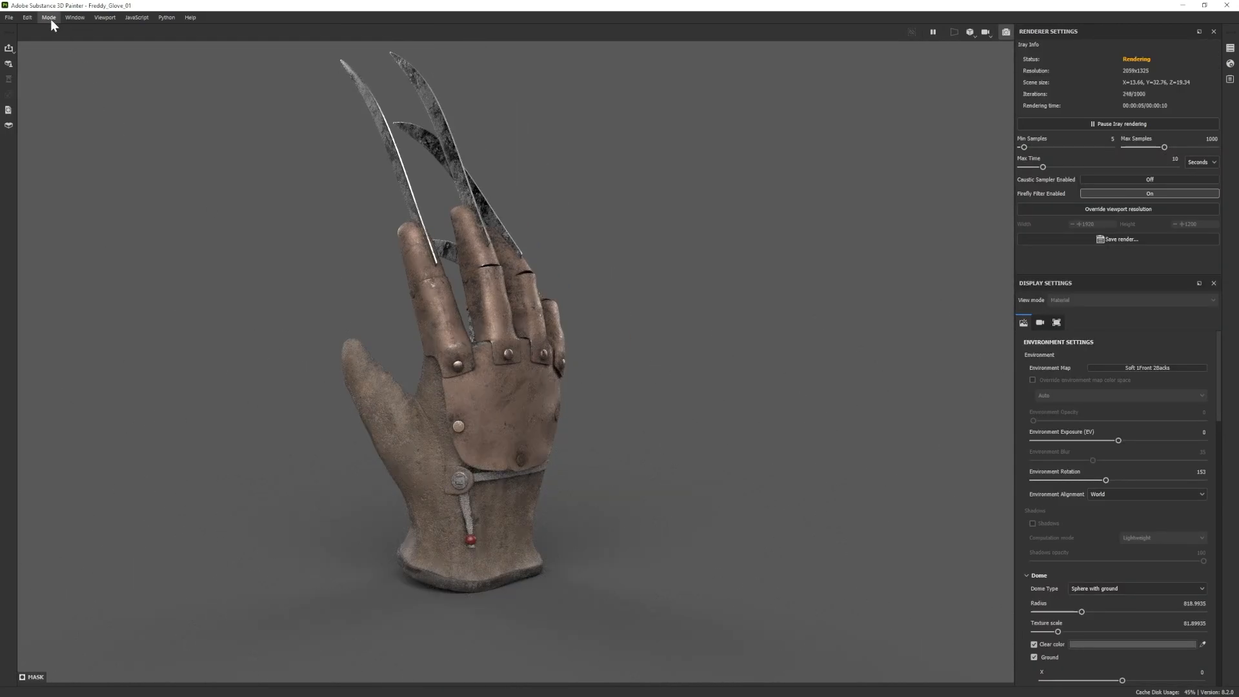
Add a fill layer above Fill layer 3 and apply the Dust Wide smart mask to it.
left_click(48, 18)
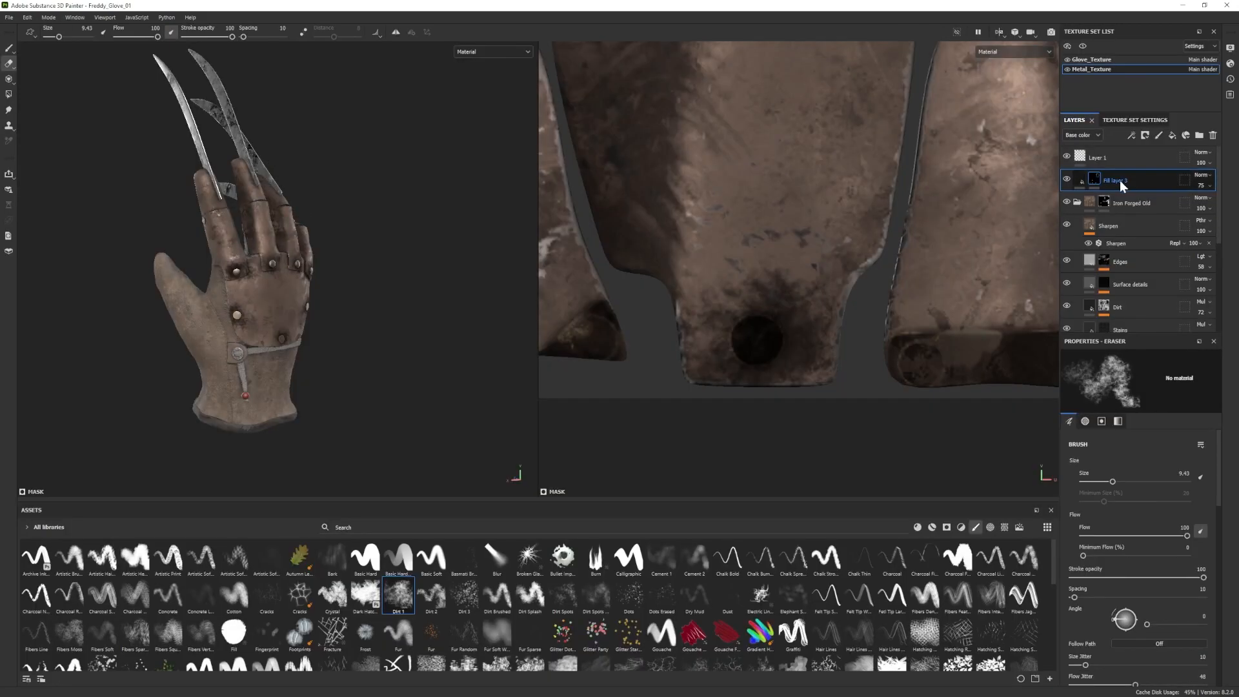
left_click(1171, 135)
left_click(946, 527)
left_click_drag(729, 556, 1123, 182)
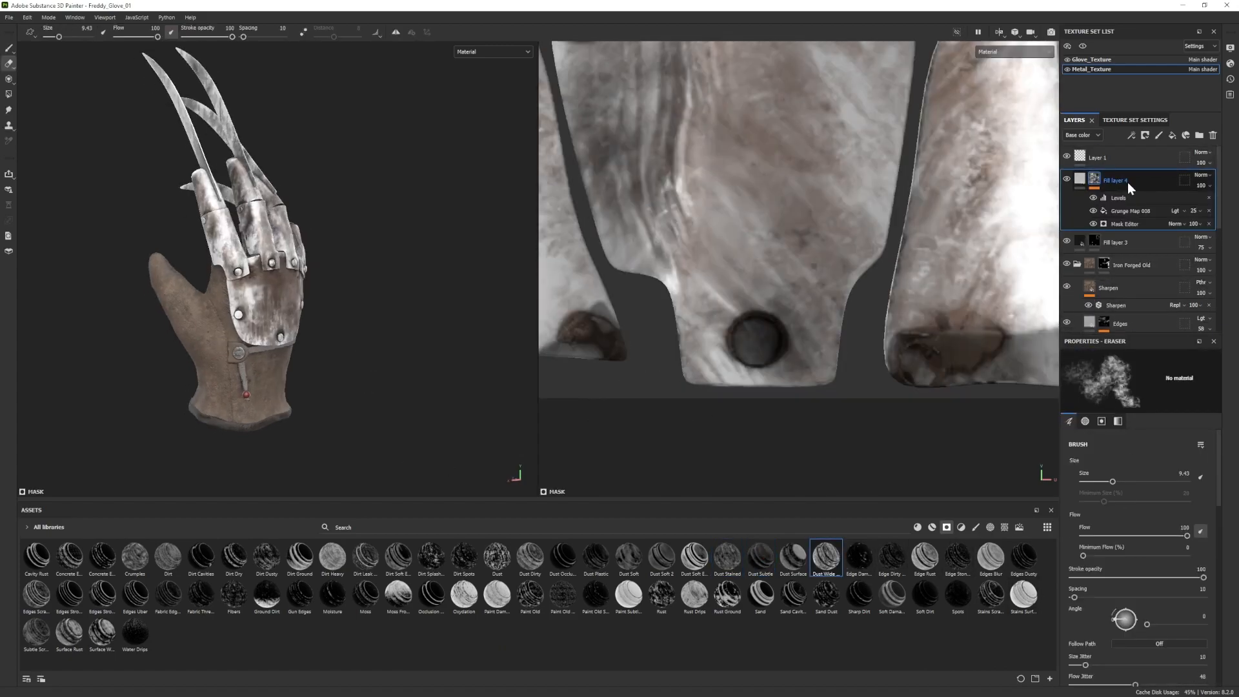
Give Fill layer 4 a near-black base color, metallic of about 0.81 and a higher roughness.
left_click(1079, 179)
scroll(1136, 489, "down", 10)
left_click(1132, 464)
left_click(984, 657)
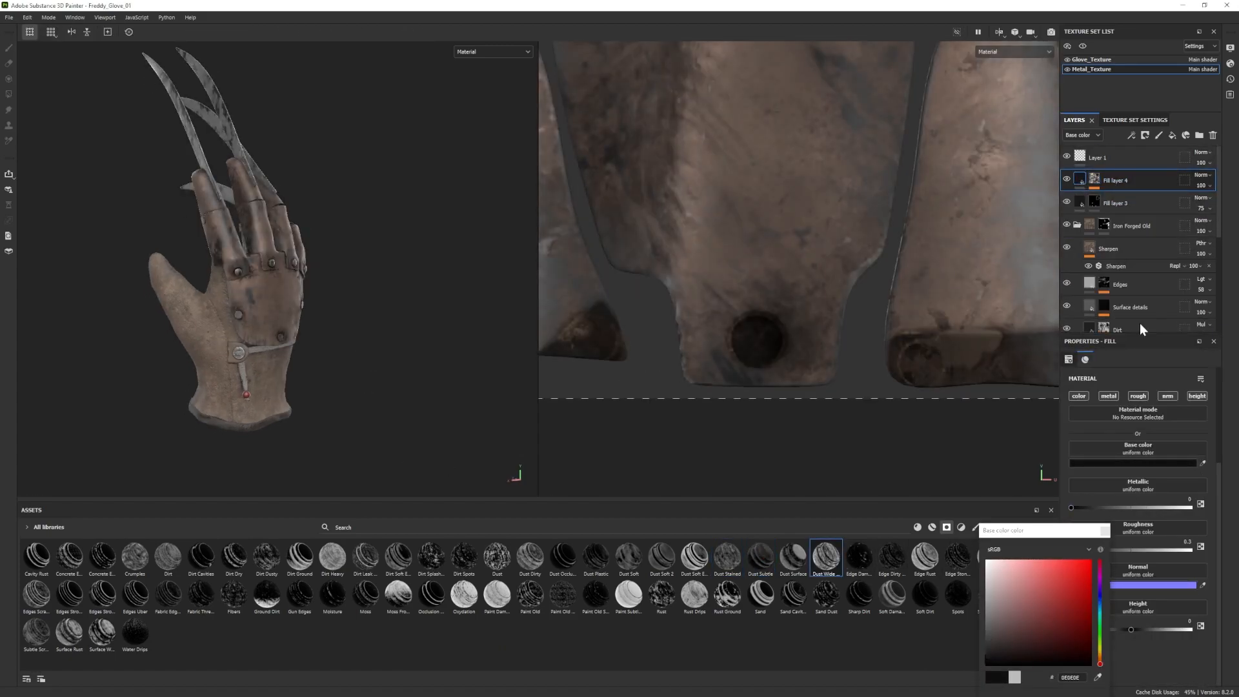
left_click(1108, 531)
left_click_drag(1106, 550, 1159, 551)
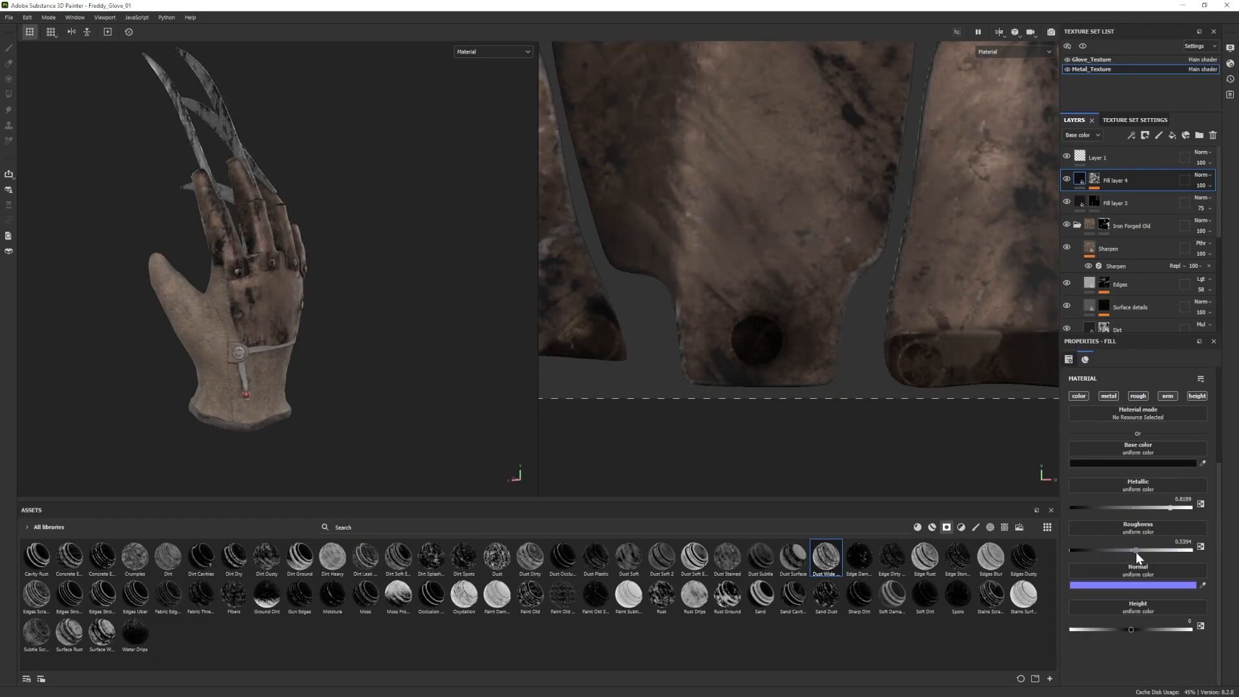
Set the Global Balance of Fill layer 4's Mask Editor to 0.35 and preview the stains in an Iray render.
left_click(1093, 179)
left_click(1127, 202)
left_click(1130, 224)
left_click_drag(1141, 465, 1122, 464)
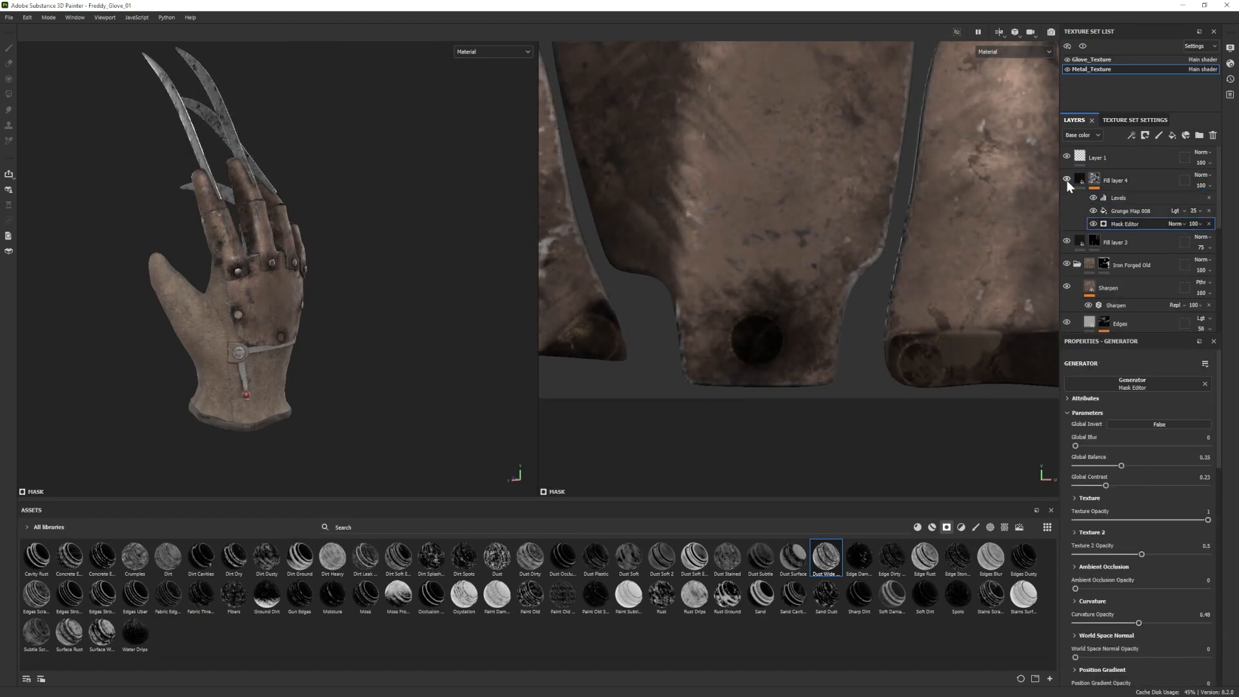
key("F10")
left_click(43, 18)
left_click(60, 30)
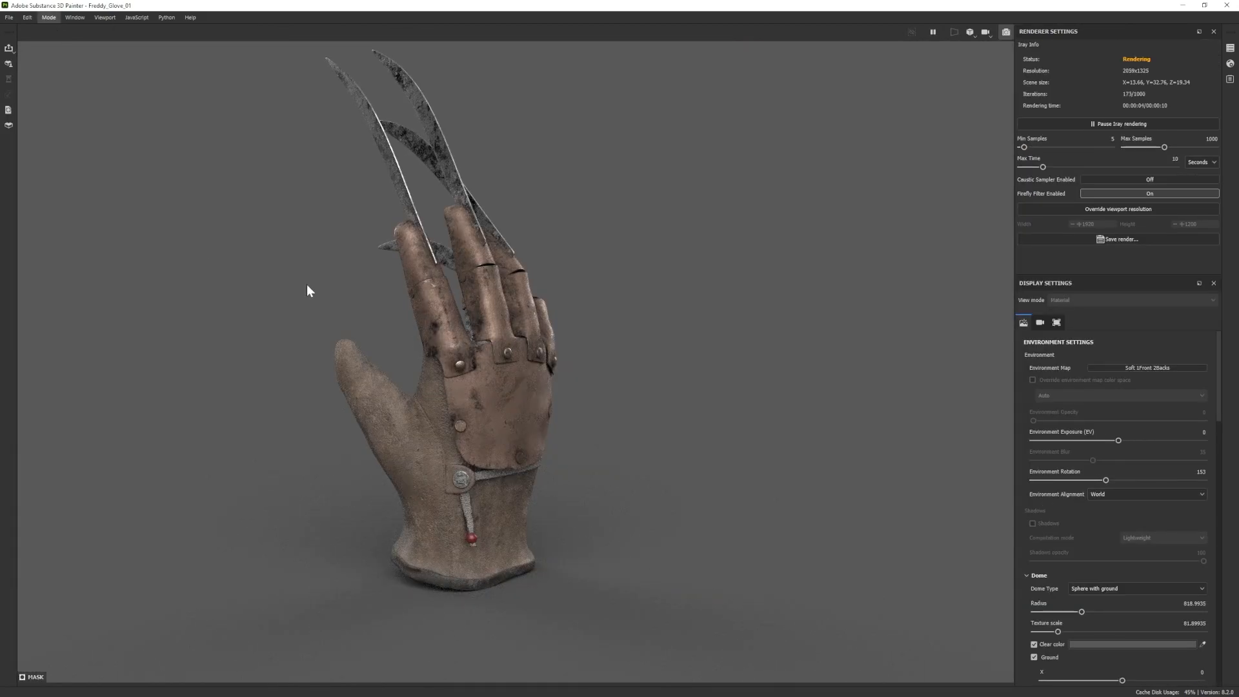
Lower the Texture 2 and Curvature opacities in the Mask Editor of Fill layer 4.
left_click(1093, 181)
left_click(1122, 224)
left_click_drag(1133, 556, 1108, 559)
left_click_drag(1138, 623, 1027, 612)
left_click_drag(130, 304, 269, 342, "alt")
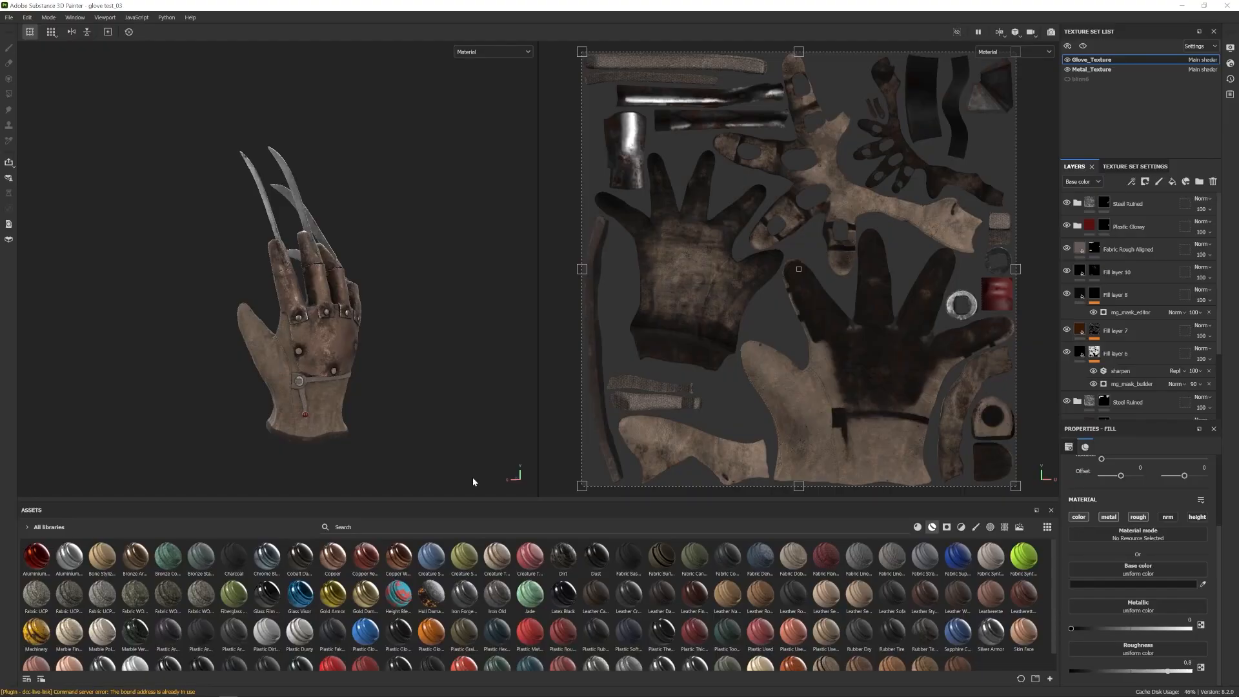
Examine the finished glove in the glove test project from several angles, in the viewport and in an Iray render.
scroll(308, 403, "up", 8)
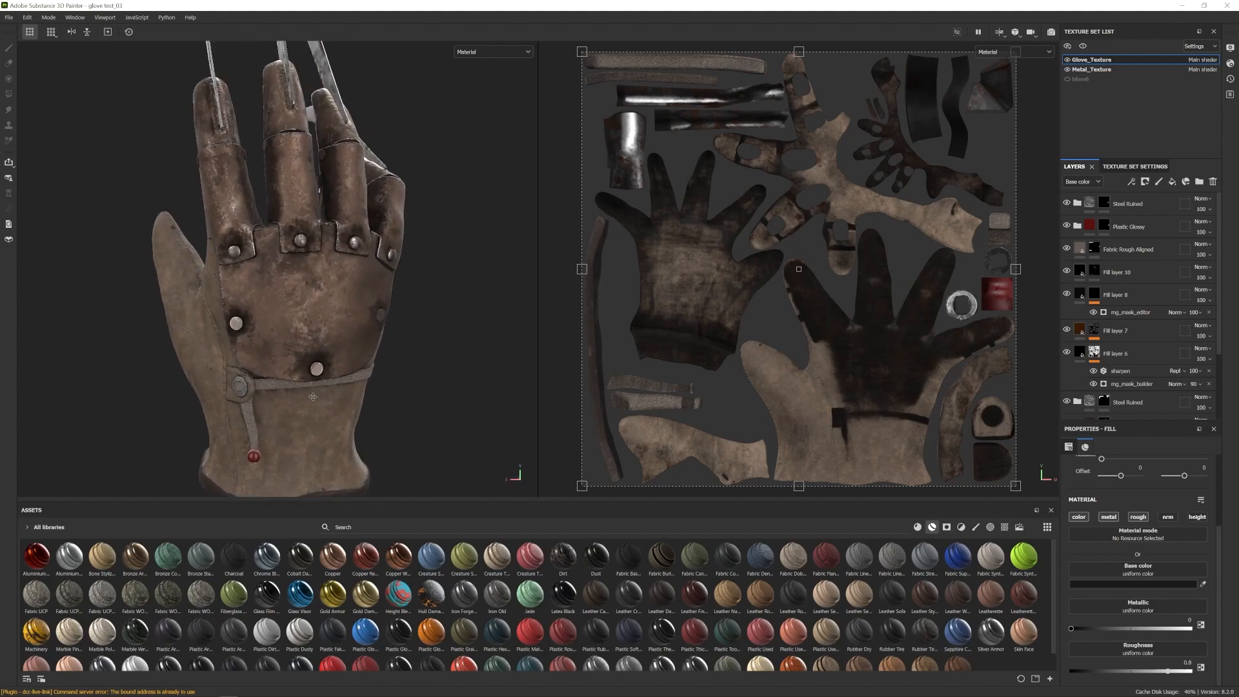
left_click_drag(312, 396, 291, 376, "alt")
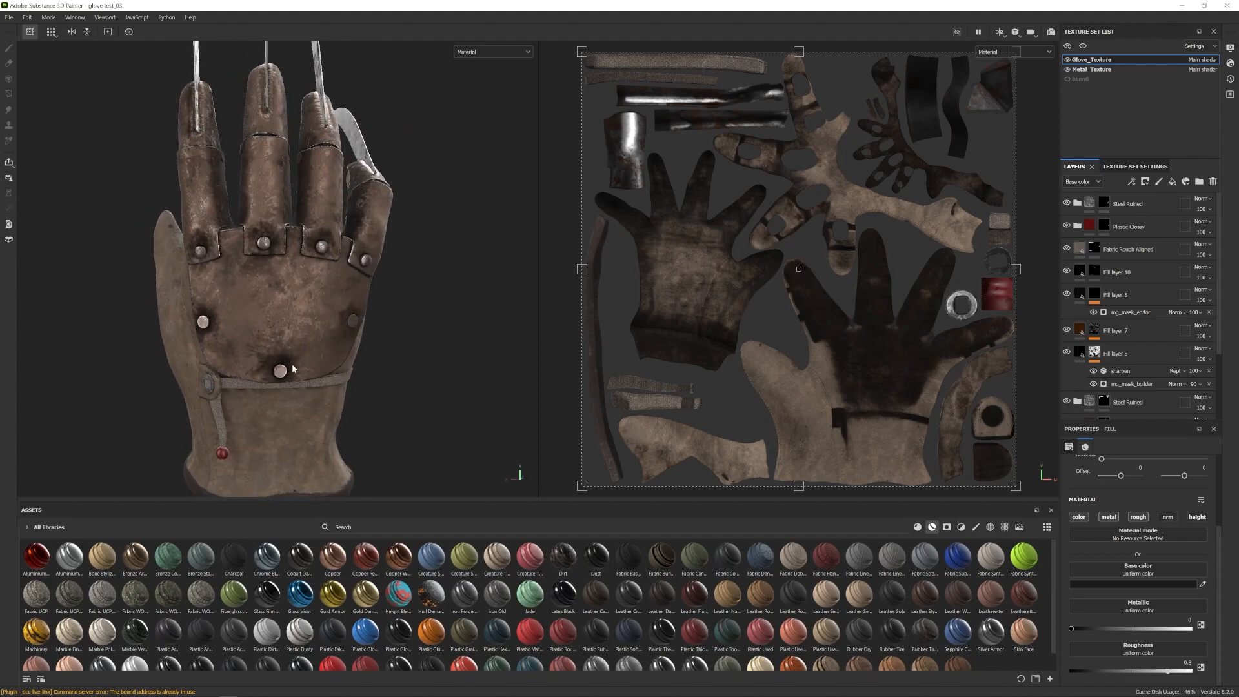
left_click_drag(157, 277, 177, 310, "alt")
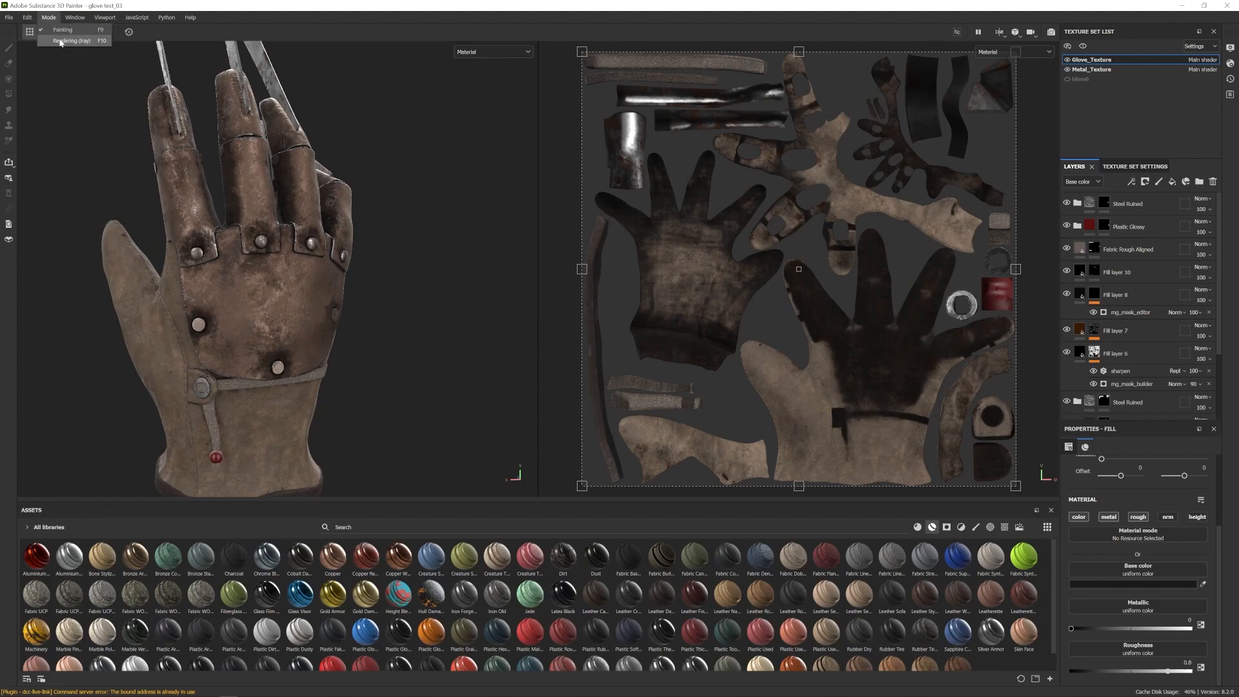
key("F10")
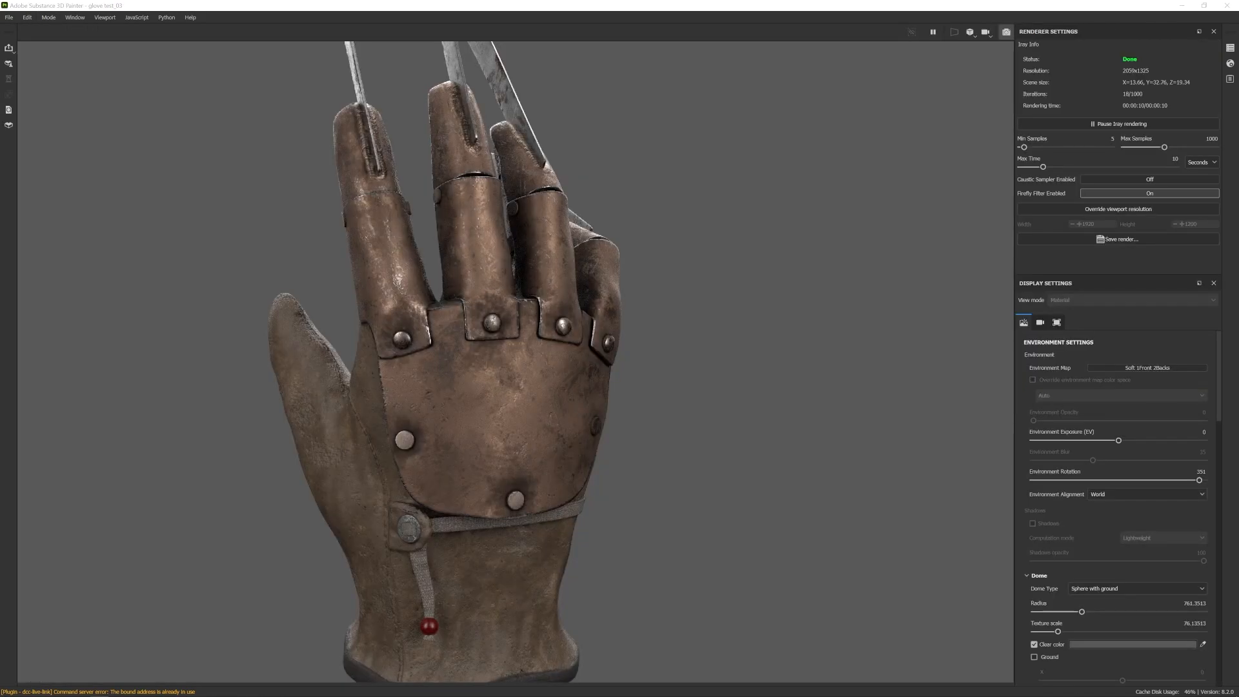
right_click_drag(632, 424, 466, 501, "alt")
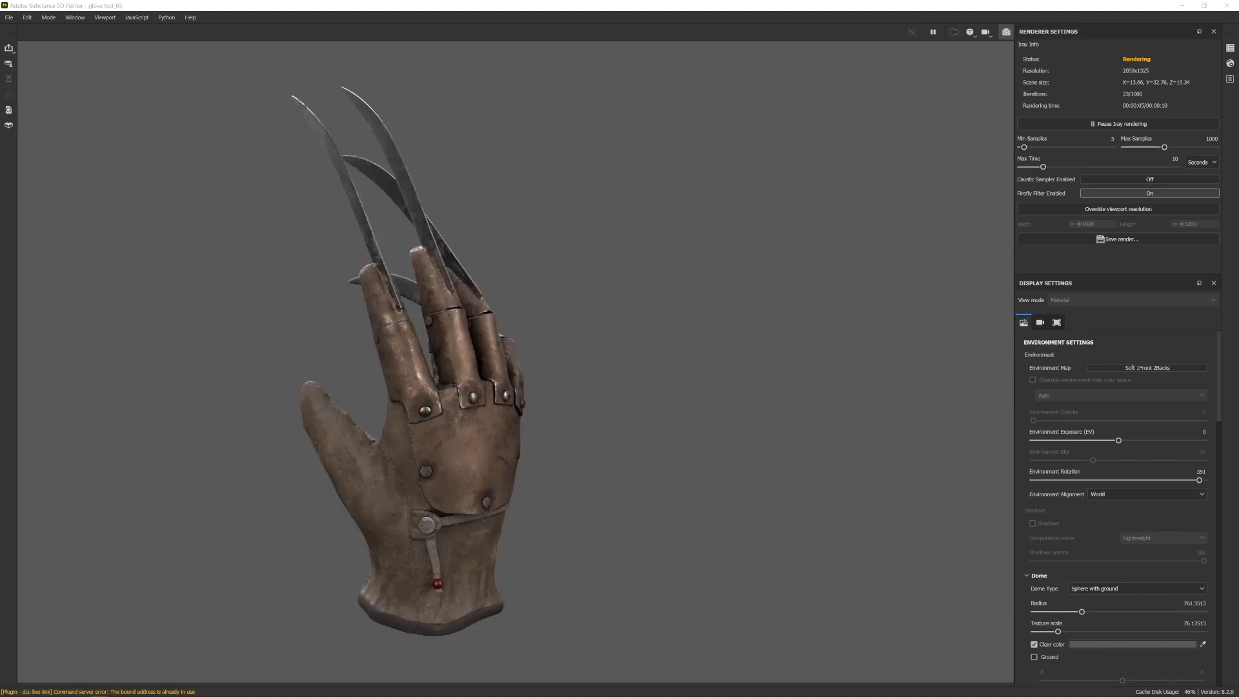
left_click_drag(792, 401, 230, 420, "alt")
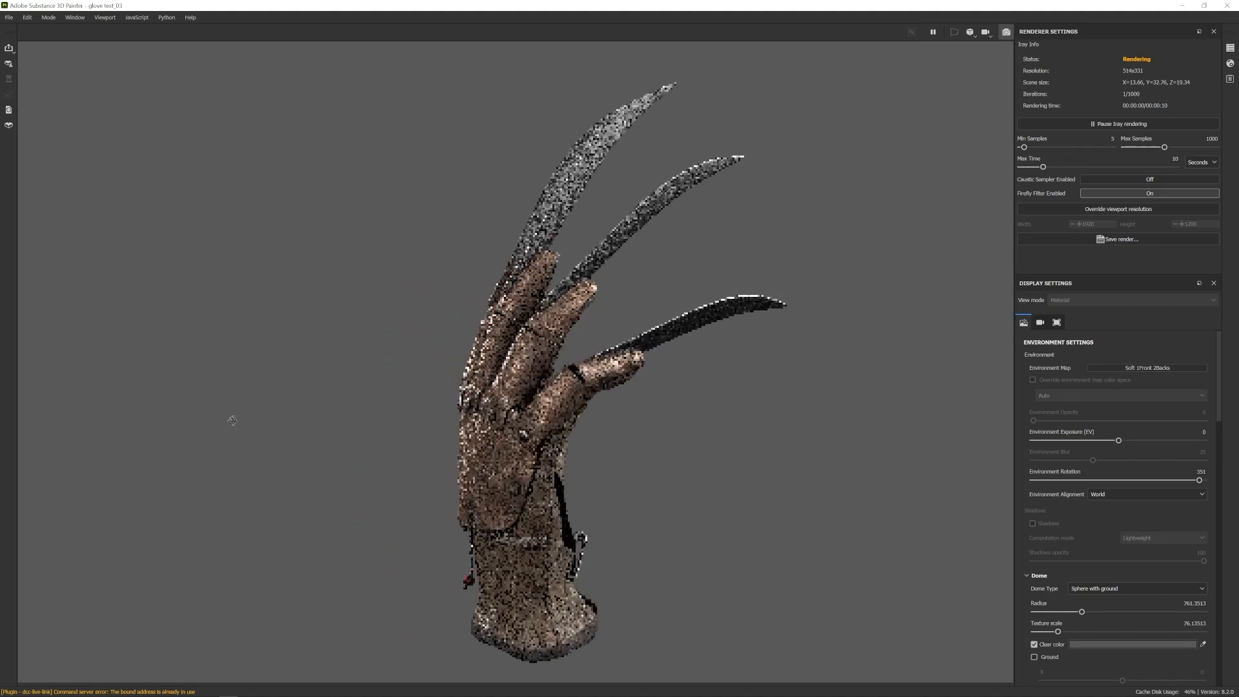
key("F1")
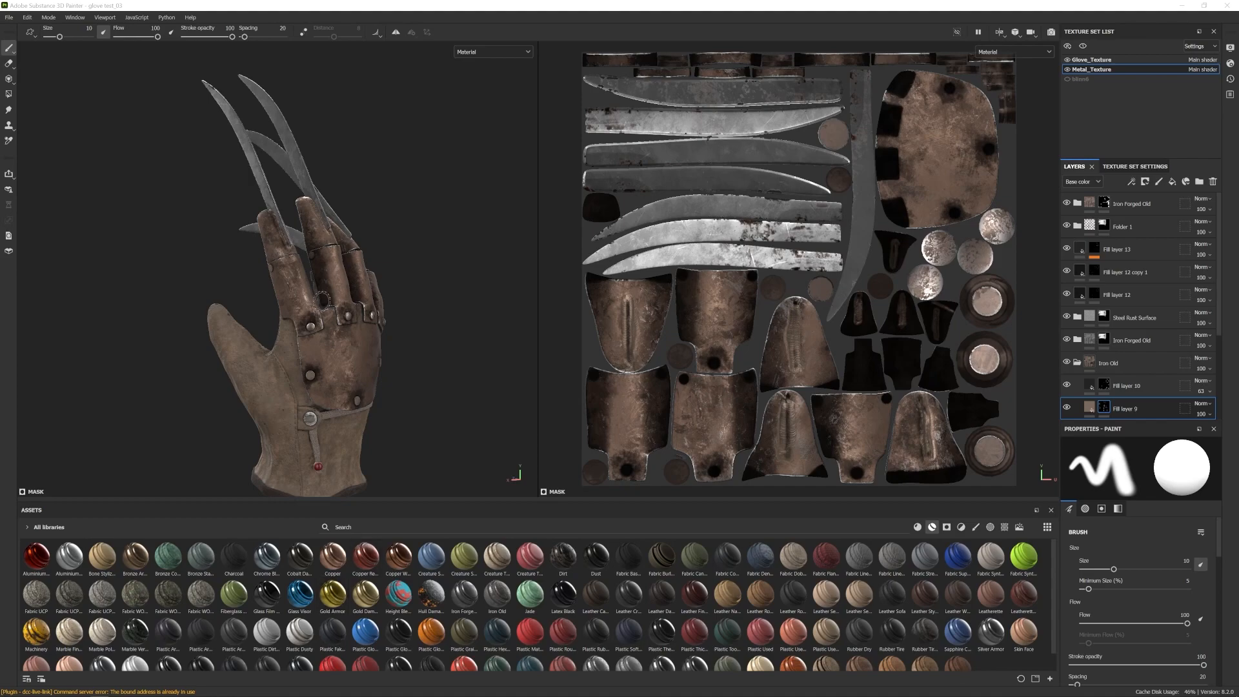
Examine the test glove's rivets, finger plates and blade joints up close, and search the brush assets for weld.
mouse_move(330, 353)
left_mouse_down("alt")
mouse_move(321, 326)
mouse_move(241, 329)
mouse_move(324, 331)
left_mouse_up("alt")
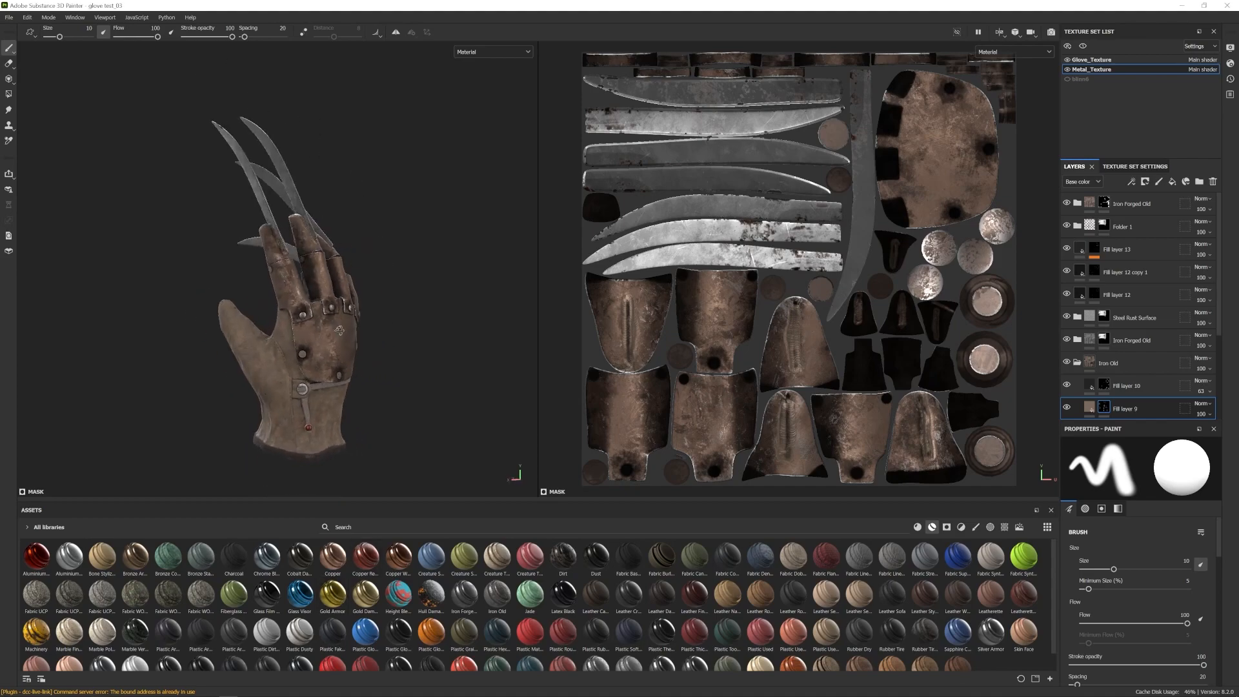
right_click_drag(325, 331, 482, 432, "alt")
middle_click_drag(379, 368, 298, 343, "alt")
left_click_drag(298, 343, 277, 365, "alt")
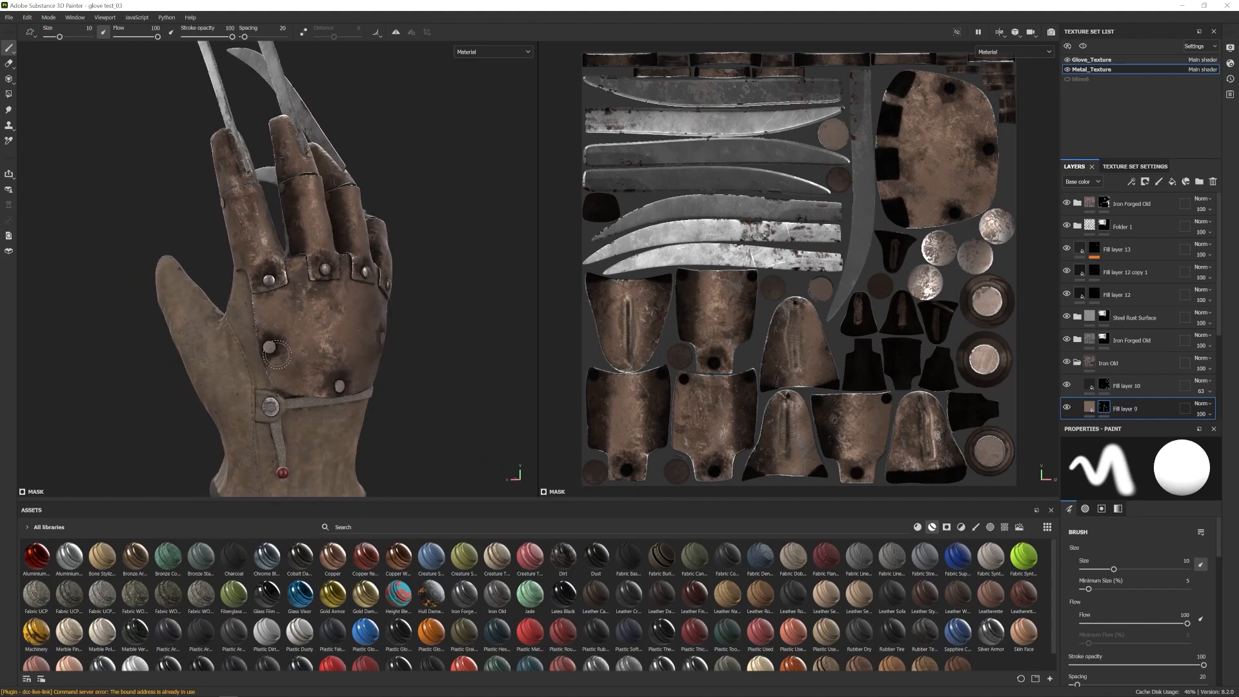
left_click_drag(265, 274, 342, 279, "alt")
right_click_drag(342, 279, 271, 229, "alt")
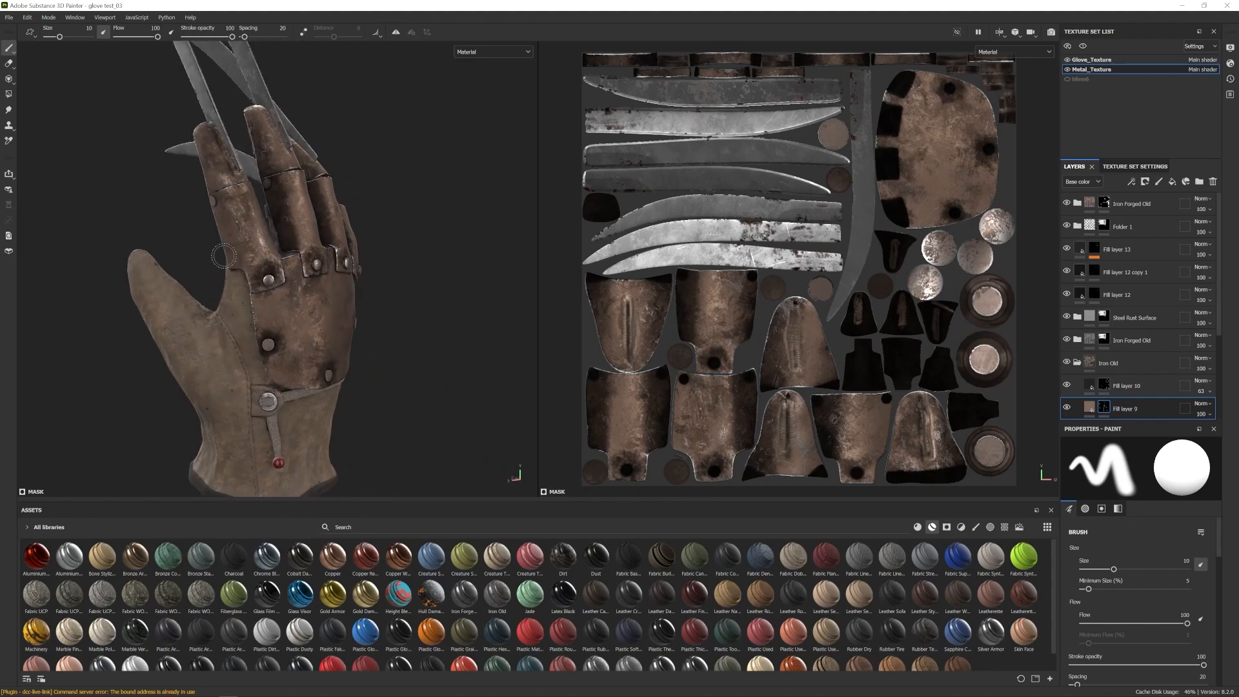
middle_click_drag(196, 180, 202, 327, "alt")
right_click_drag(202, 326, 284, 371, "alt")
middle_click_drag(283, 310, 294, 370, "alt")
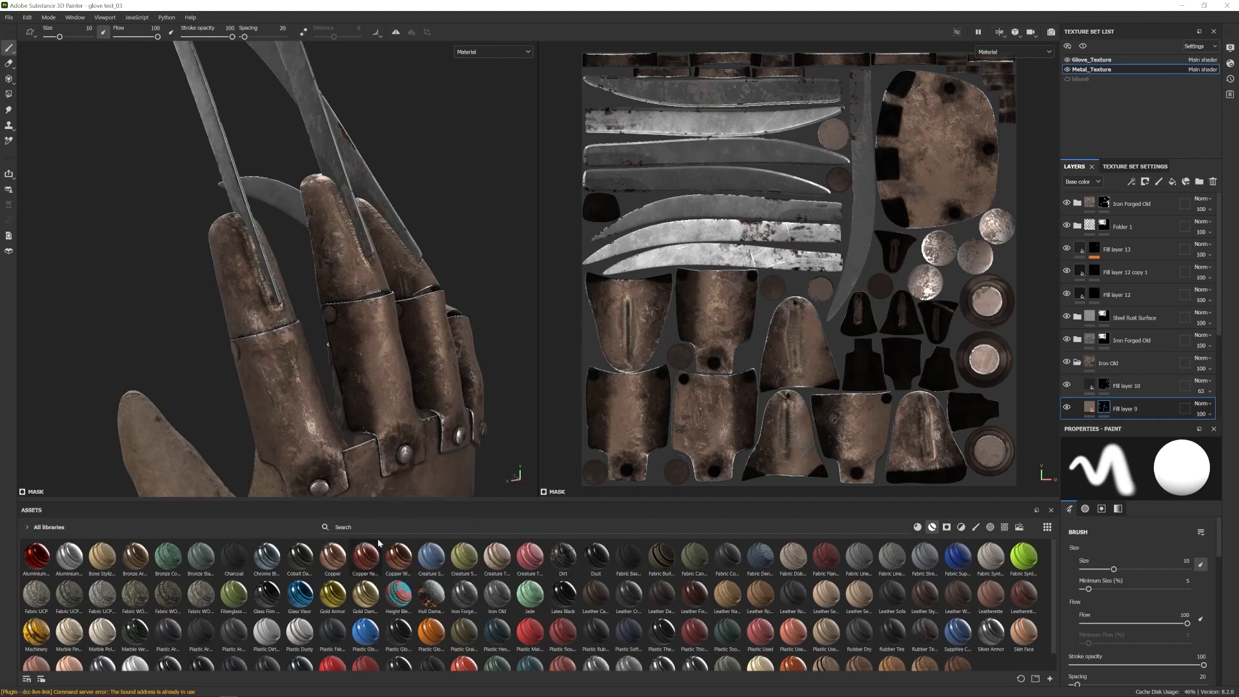
left_click(933, 528)
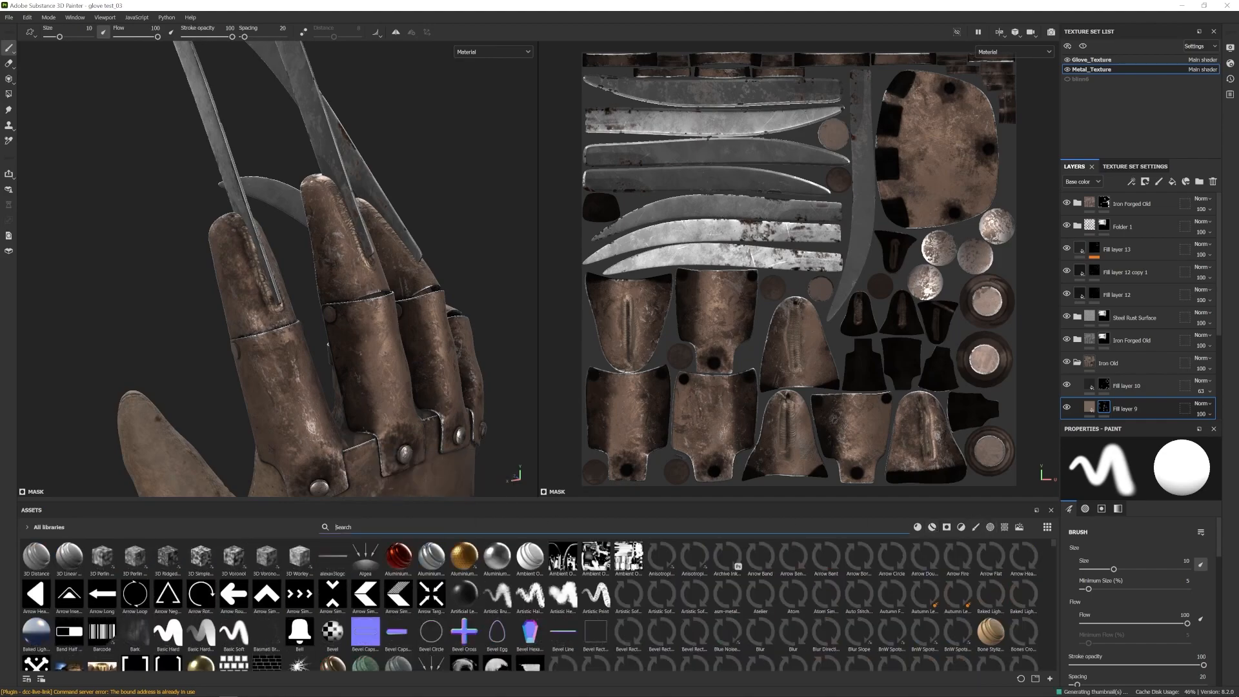
type("weld")
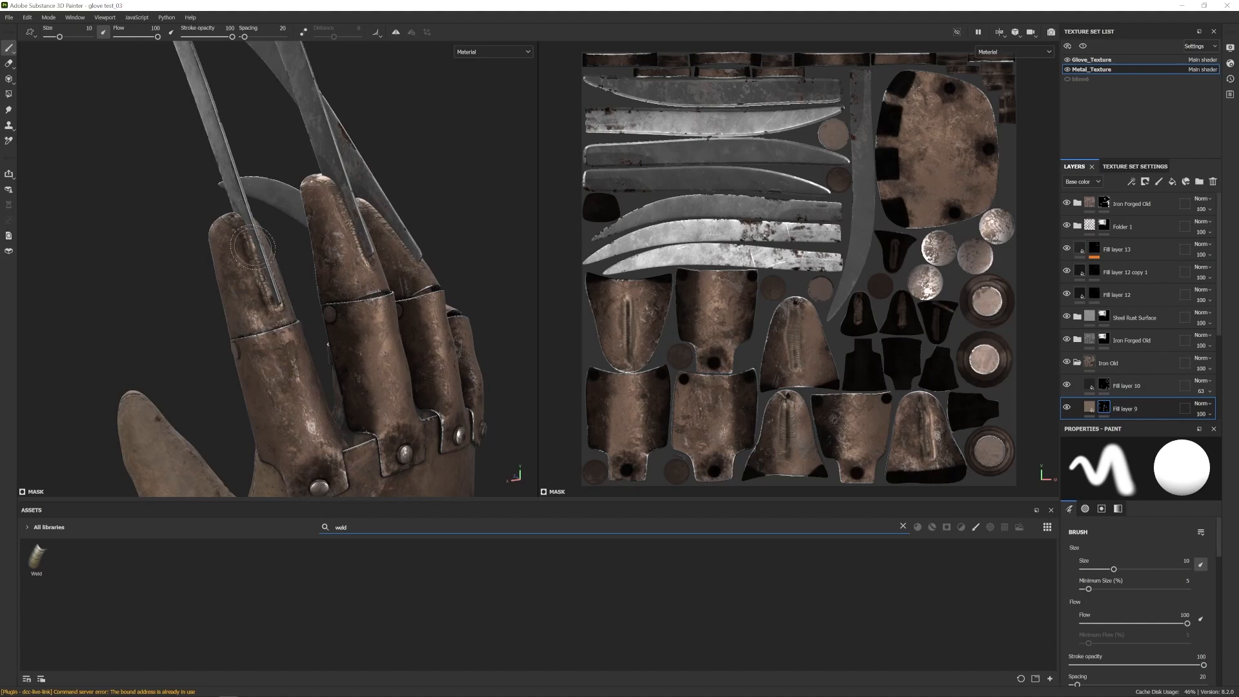
Examine the palm side, finger straps and blades of the test glove, and view the whole glove from several angles.
right_click_drag(354, 342, 91, 282, "alt")
left_click_drag(333, 384, 333, 371, "alt")
middle_click_drag(333, 371, 322, 265, "alt")
mouse_move(322, 265)
left_mouse_down("alt")
mouse_move(256, 342)
mouse_move(176, 363)
mouse_move(213, 330)
mouse_move(252, 343)
left_mouse_up("alt")
right_click_drag(252, 343, 373, 285, "alt")
left_click_drag(373, 285, 369, 261, "alt")
middle_click_drag(369, 261, 444, 336, "alt")
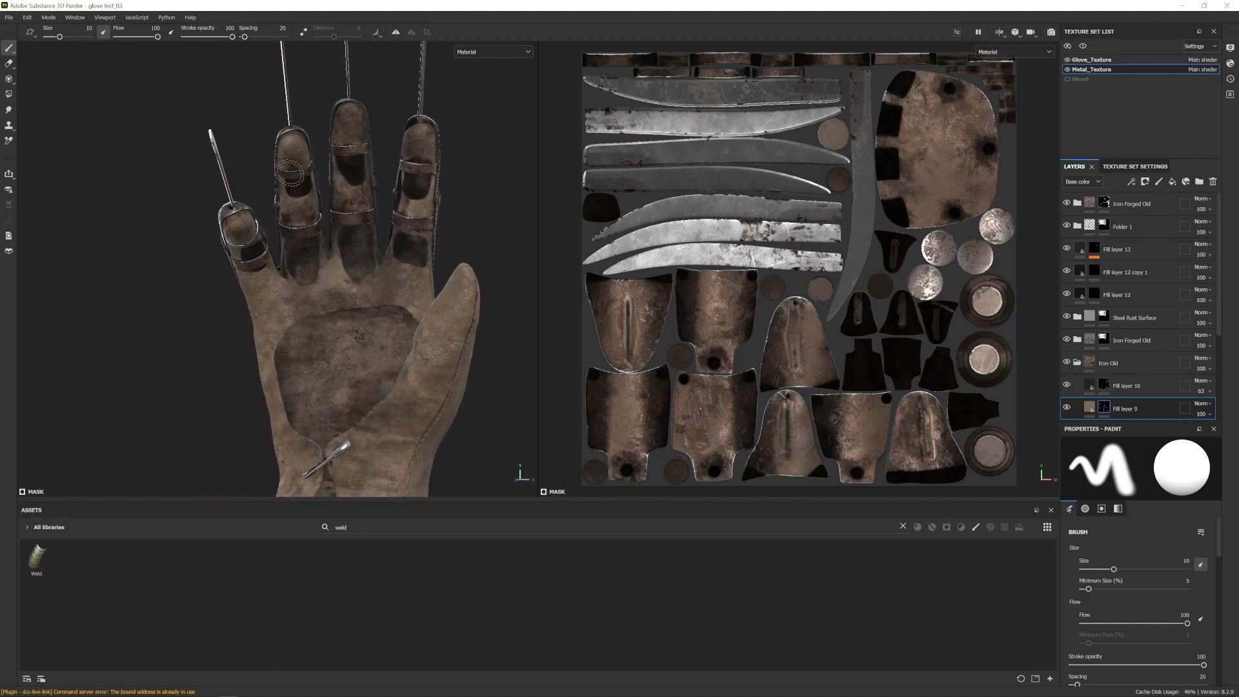
mouse_move(362, 348)
left_mouse_down("alt")
mouse_move(332, 302)
mouse_move(314, 318)
mouse_move(269, 296)
mouse_move(212, 312)
mouse_move(292, 369)
mouse_move(338, 365)
left_mouse_up("alt")
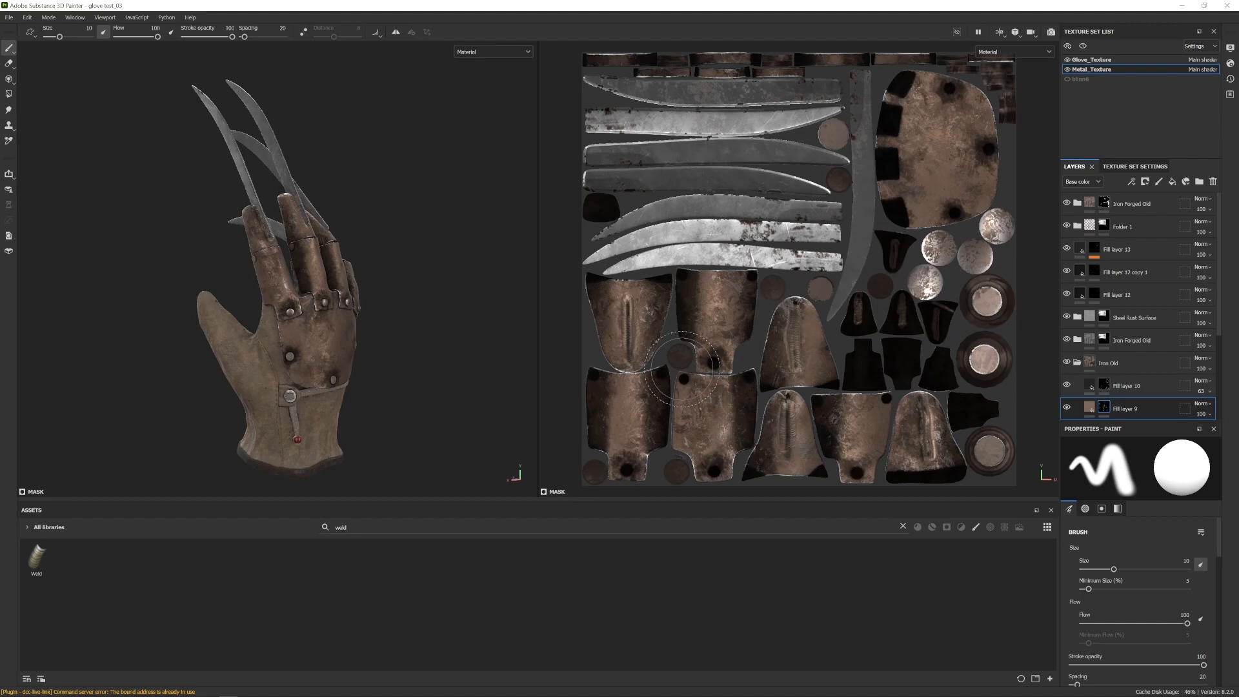
right_click_drag(413, 320, 371, 310, "alt")
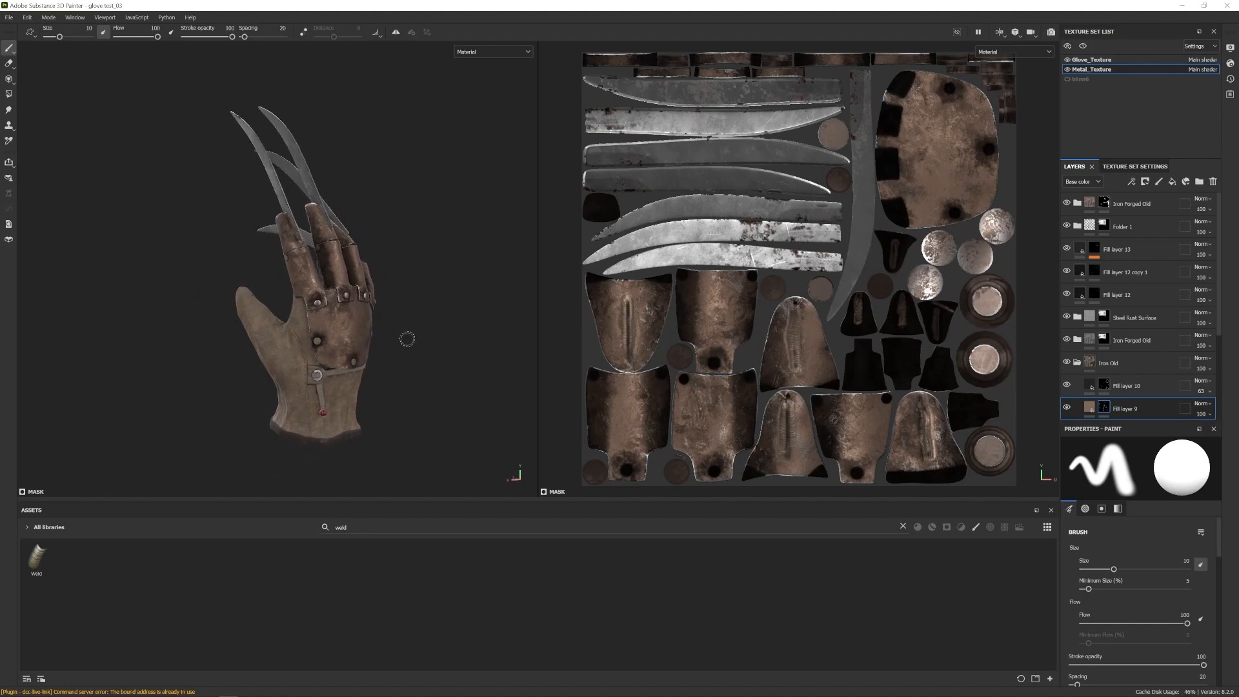
mouse_move(413, 337)
left_mouse_down("alt")
mouse_move(316, 340)
mouse_move(475, 343)
mouse_move(327, 354)
mouse_move(412, 351)
mouse_move(360, 370)
mouse_move(299, 354)
mouse_move(322, 359)
mouse_move(301, 370)
left_mouse_up("alt")
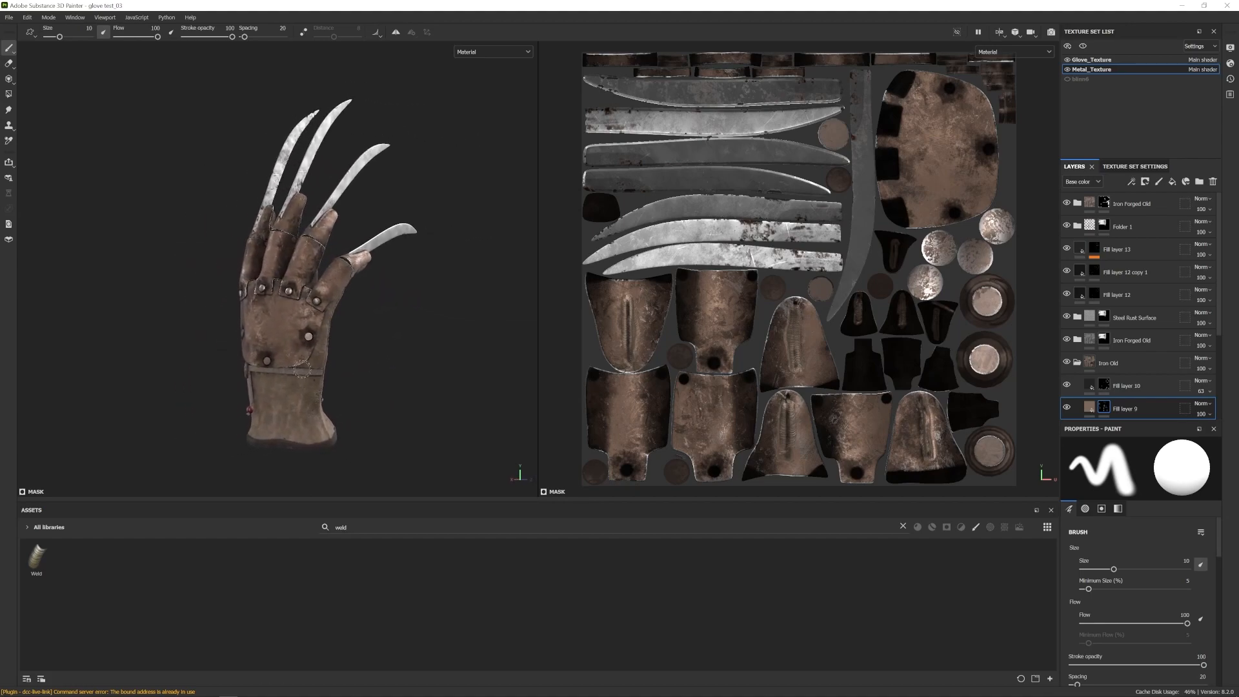
mouse_move(383, 364)
left_mouse_down("alt")
mouse_move(423, 365)
mouse_move(351, 329)
mouse_move(248, 359)
mouse_move(288, 331)
mouse_move(376, 351)
mouse_move(314, 387)
mouse_move(209, 249)
mouse_move(144, 276)
mouse_move(287, 277)
mouse_move(490, 241)
mouse_move(329, 418)
mouse_move(319, 358)
mouse_move(400, 336)
mouse_move(312, 362)
mouse_move(315, 345)
left_mouse_up("alt")
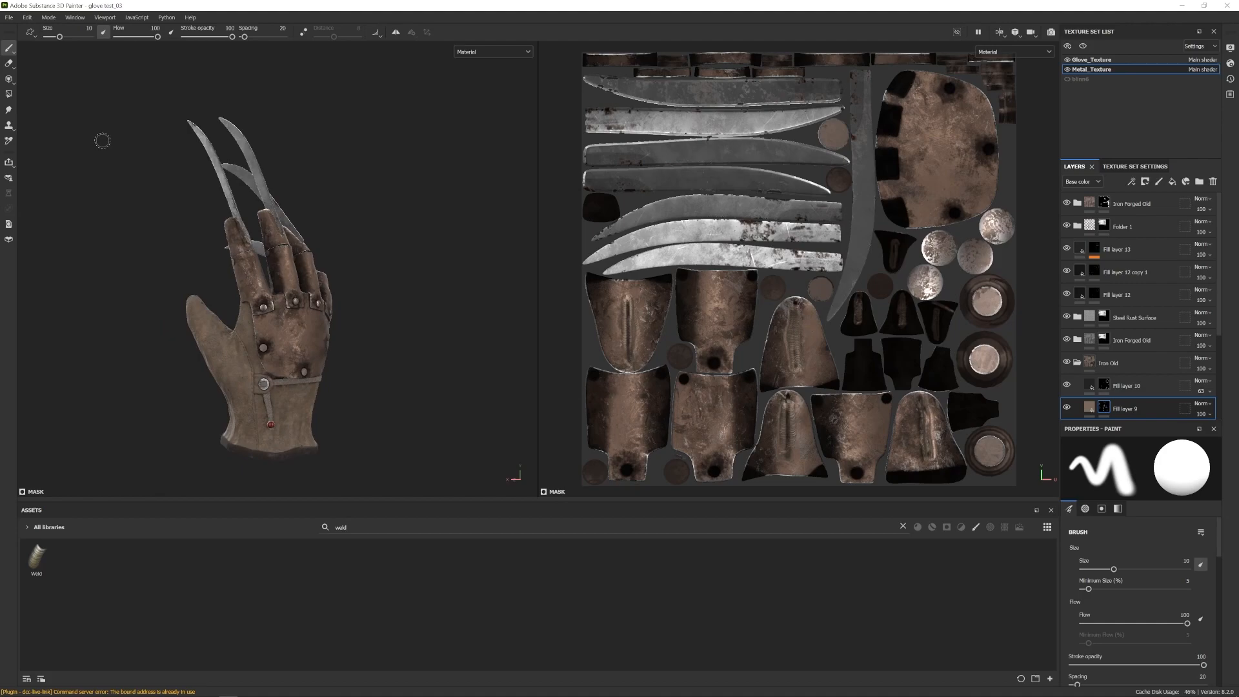